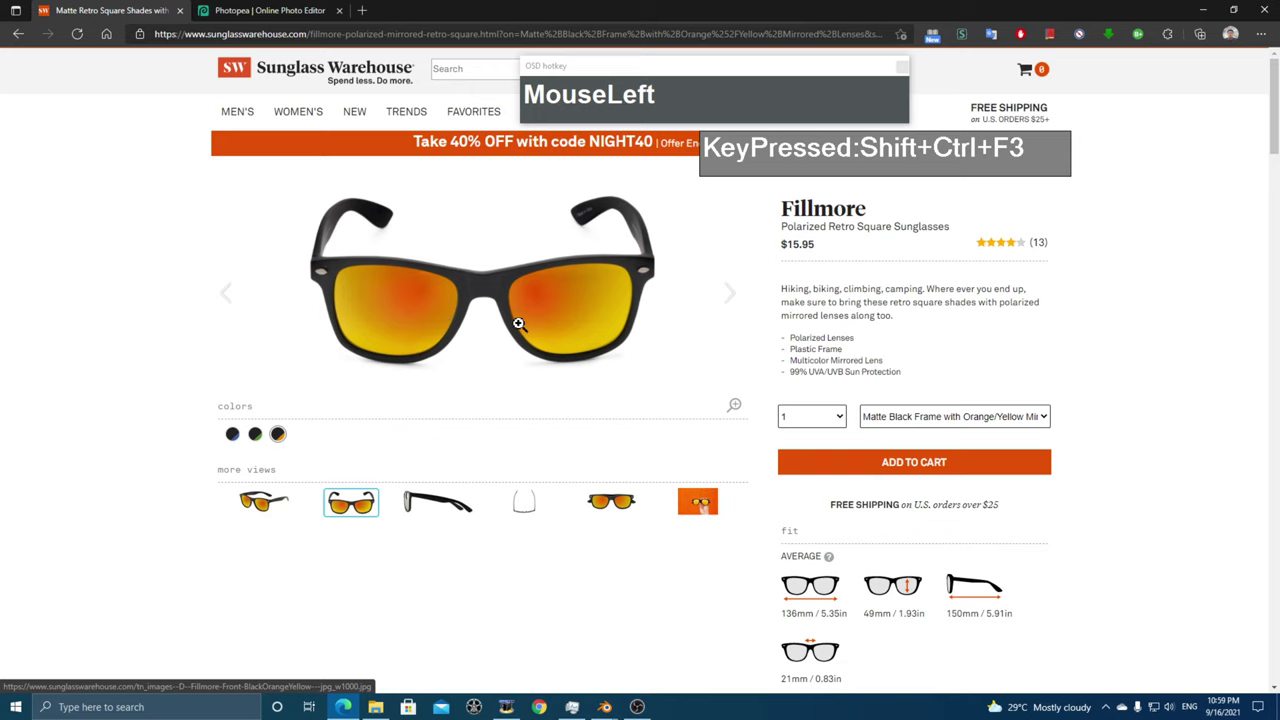
- Enlarge the front product photo of the sunglasses to examine it, close it, and switch to Photopea
click(458, 295)
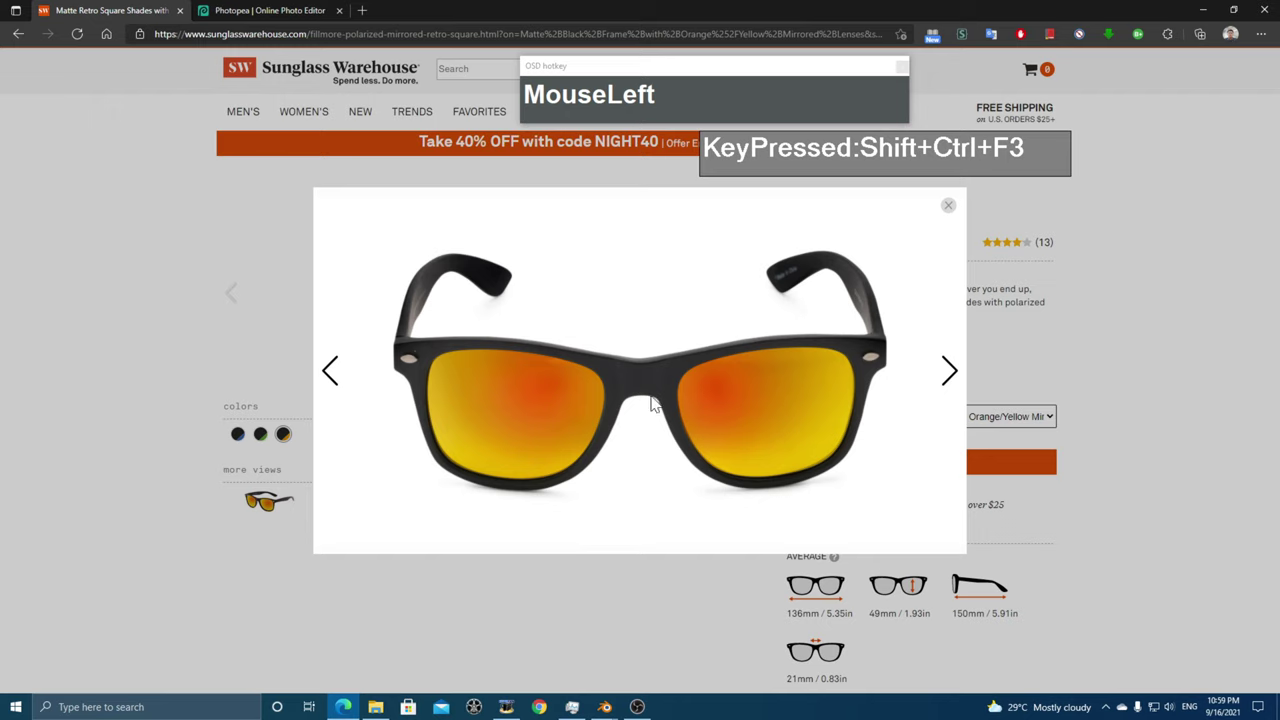
right_click(600, 370)
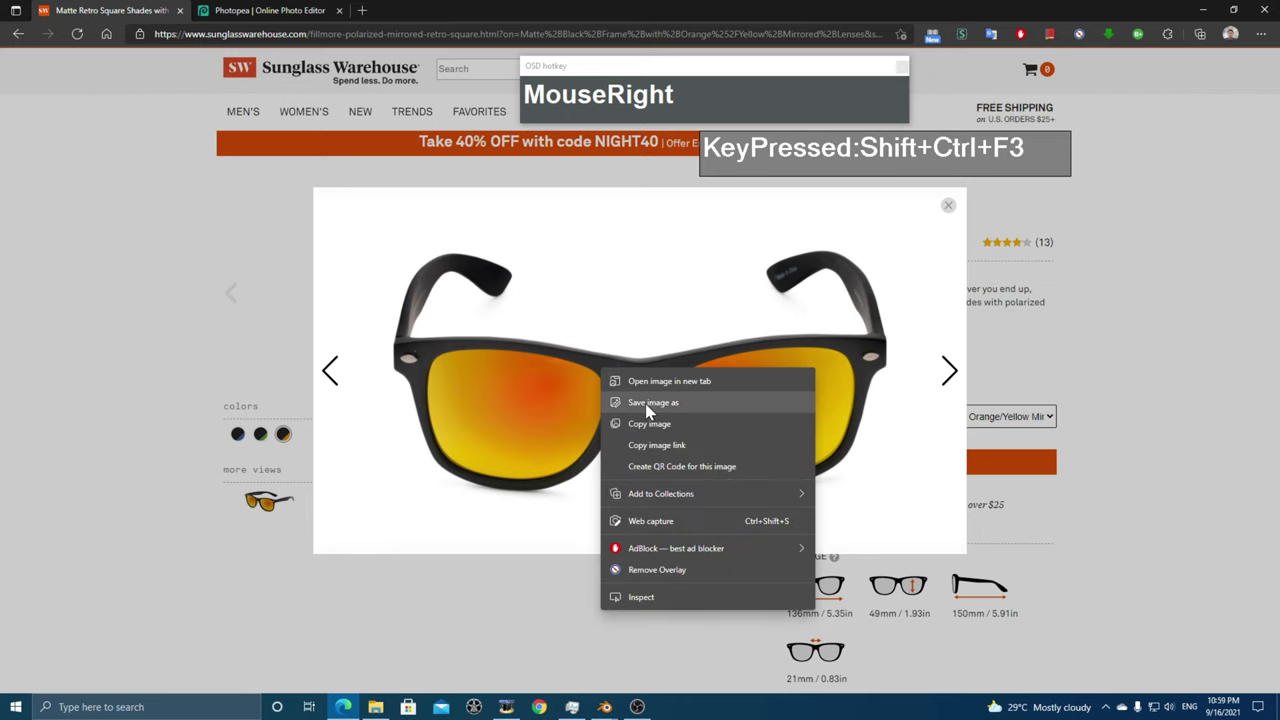
click(222, 258)
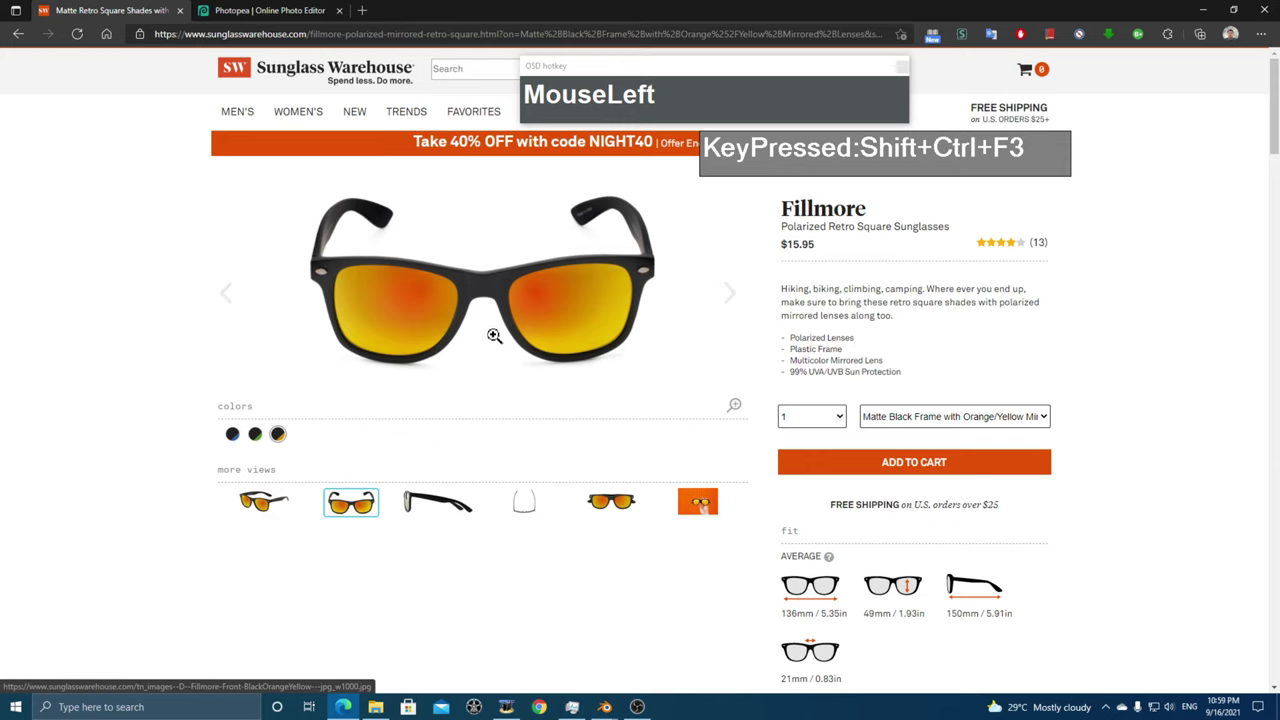
click(300, 20)
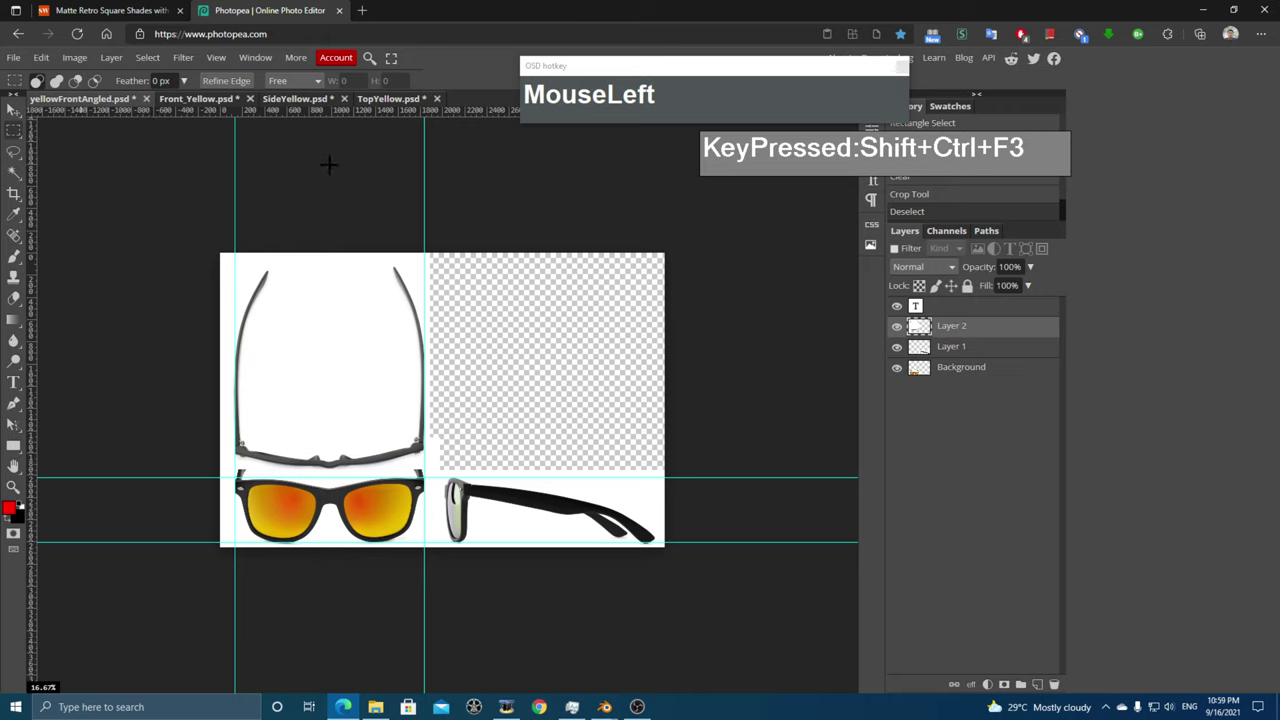
drag(780, 75, 1000, 83)
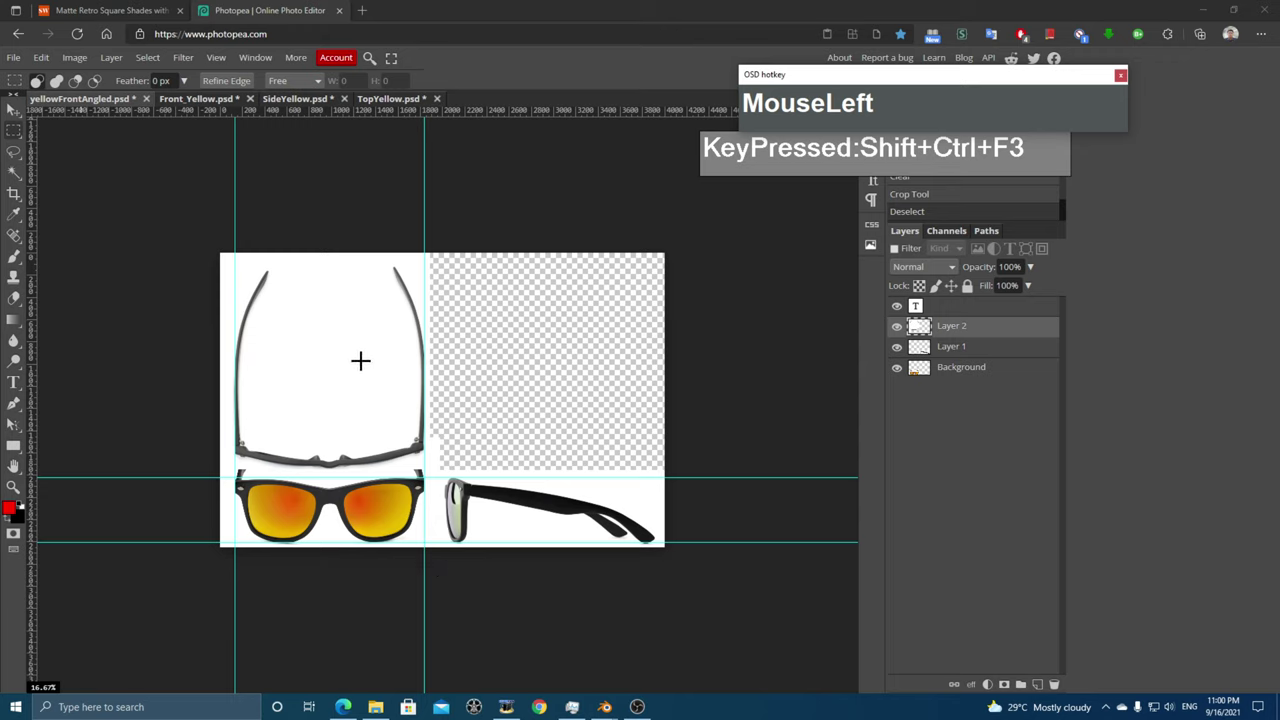
click(13, 57)
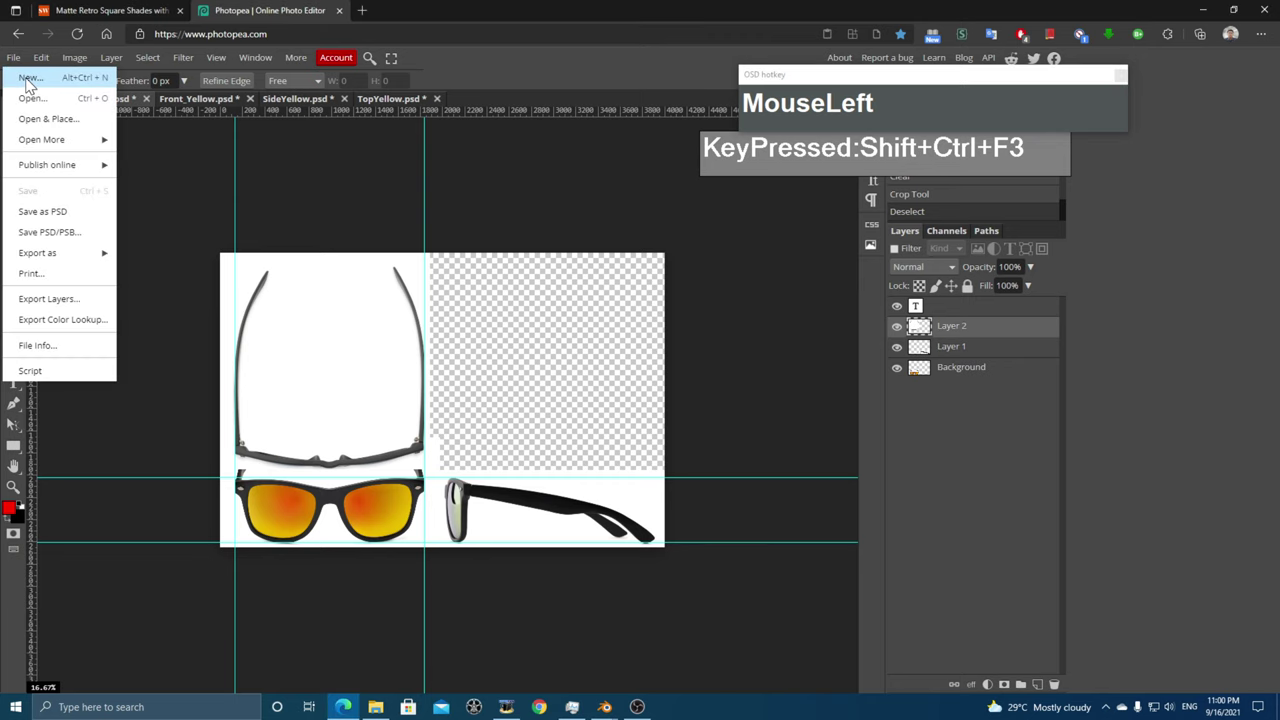
click(28, 79)
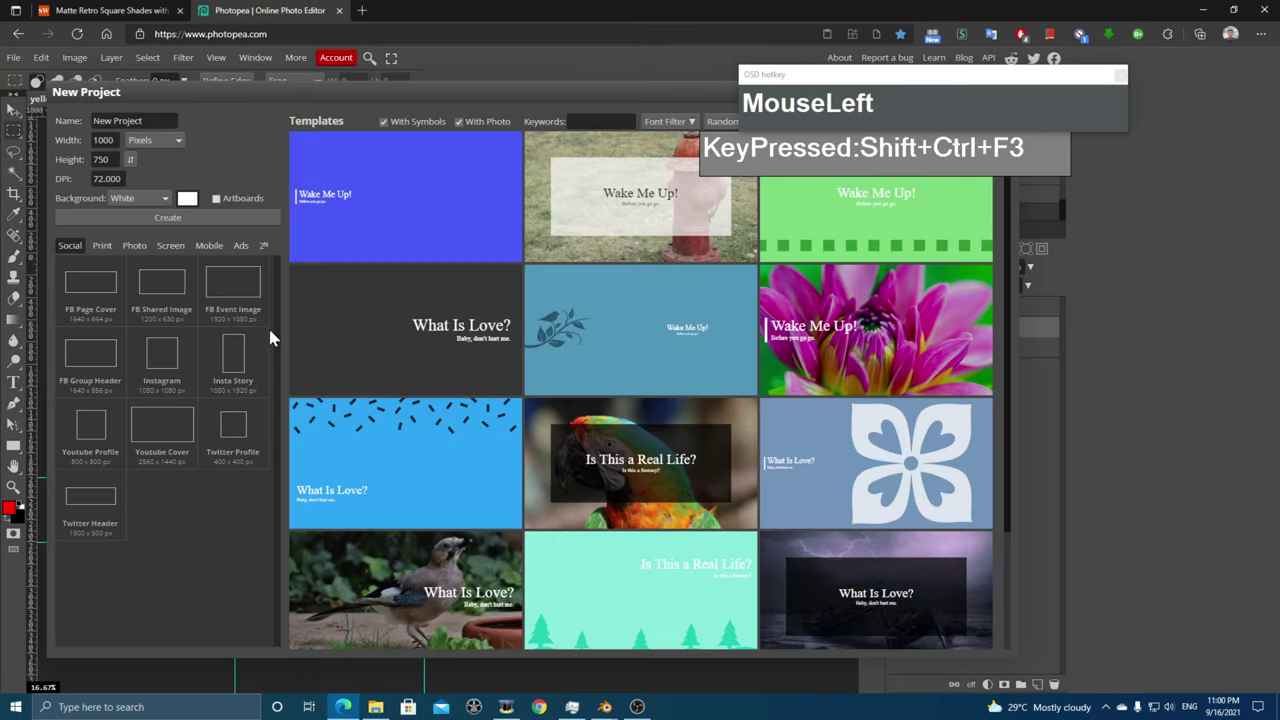
click(222, 290)
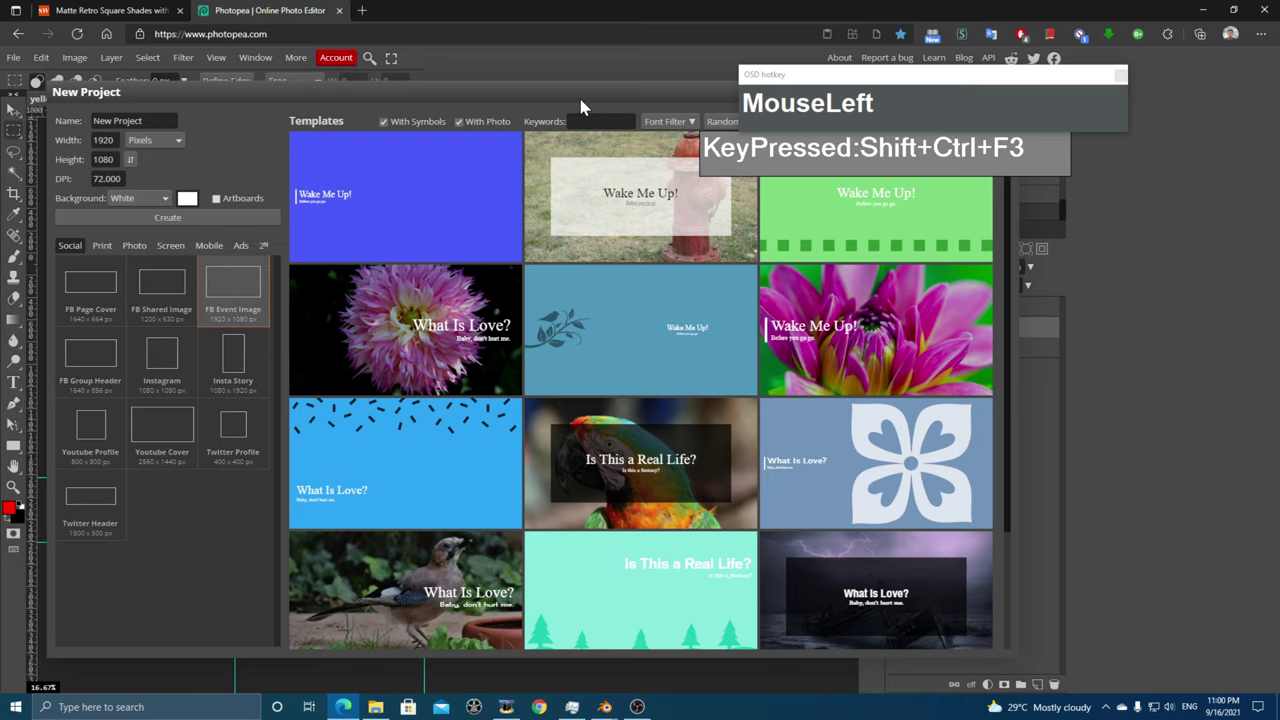
drag(580, 101, 500, 284)
click(920, 274)
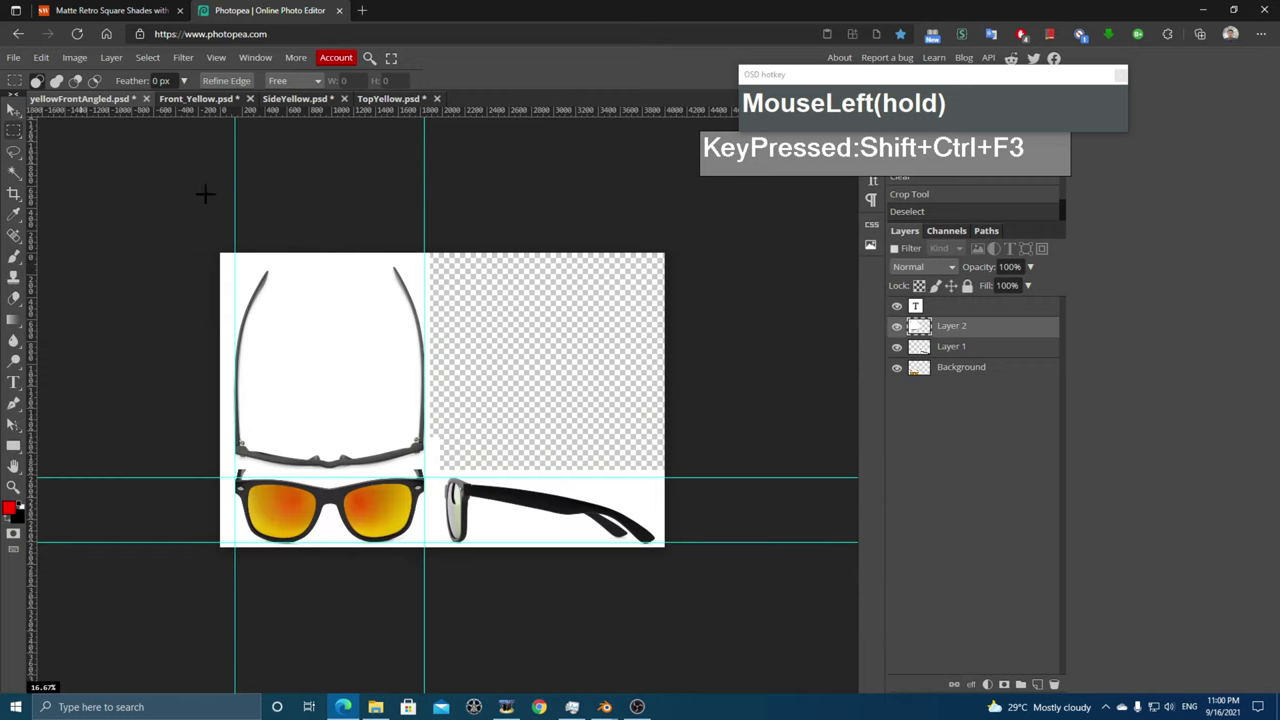
- Close the yellowFrontAngled, Front_Yellow, SideYellow and TopYellow documents without saving their changes
click(146, 99)
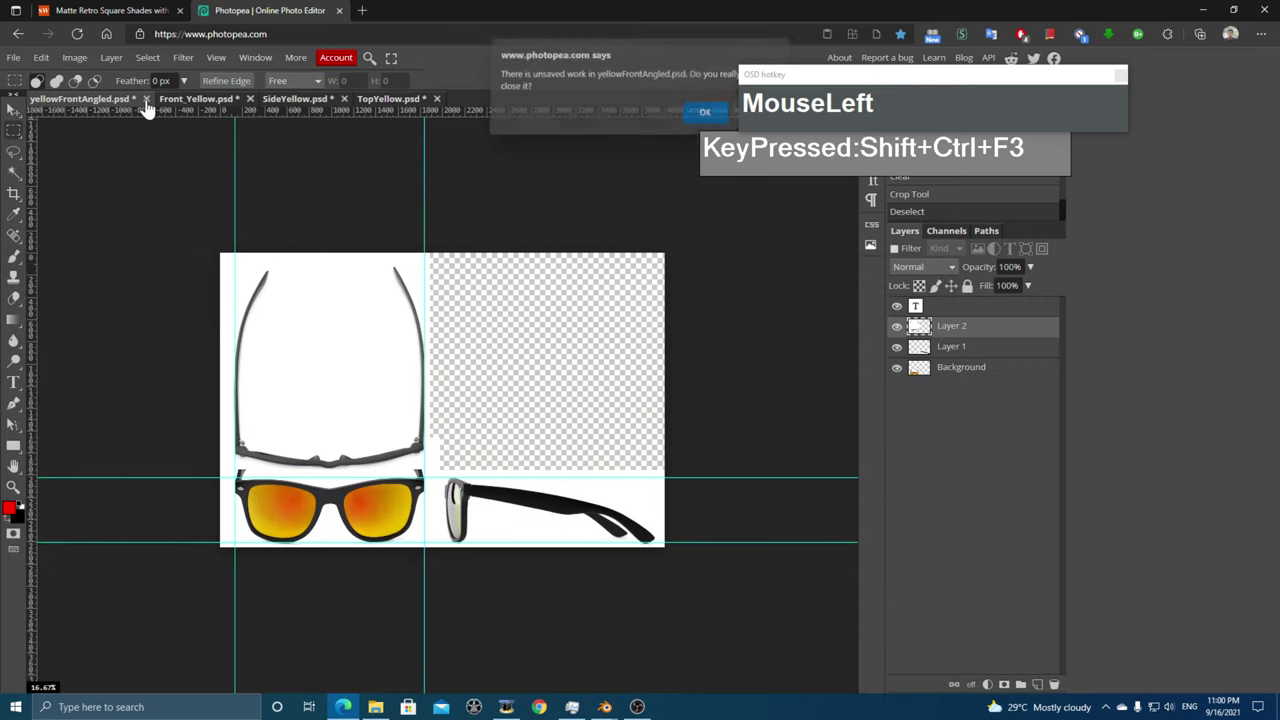
click(702, 118)
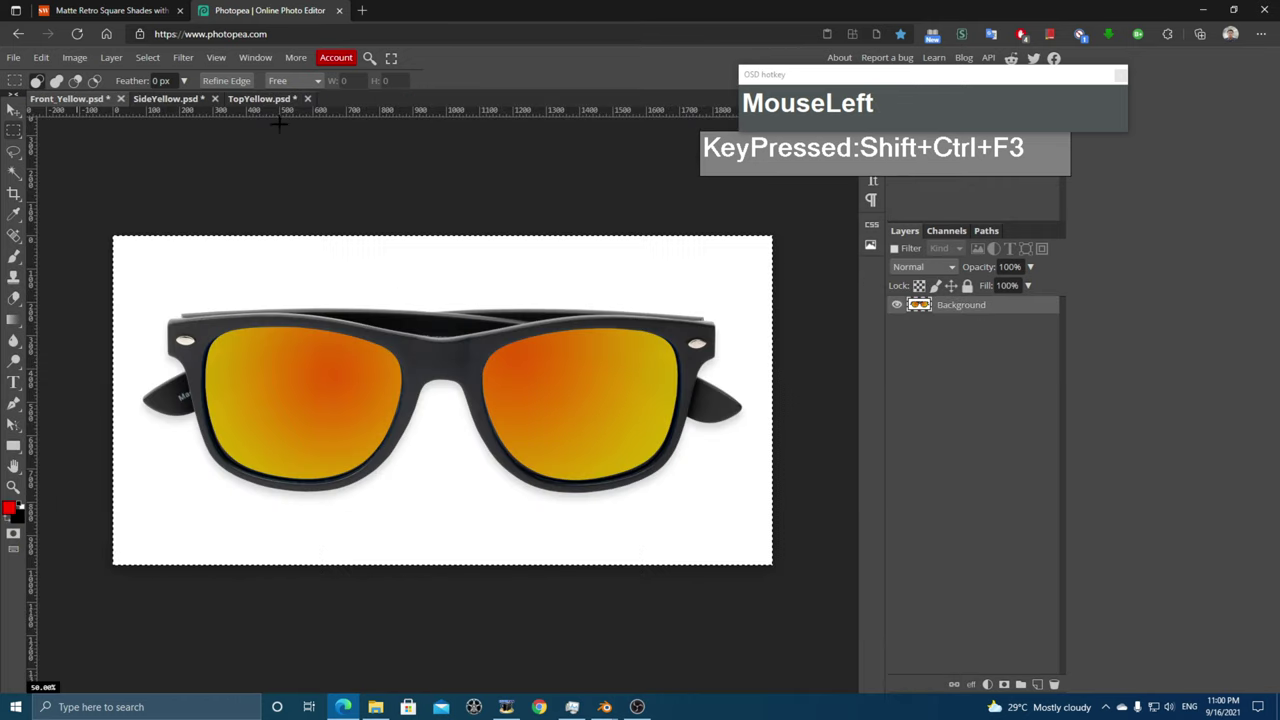
click(120, 100)
click(700, 118)
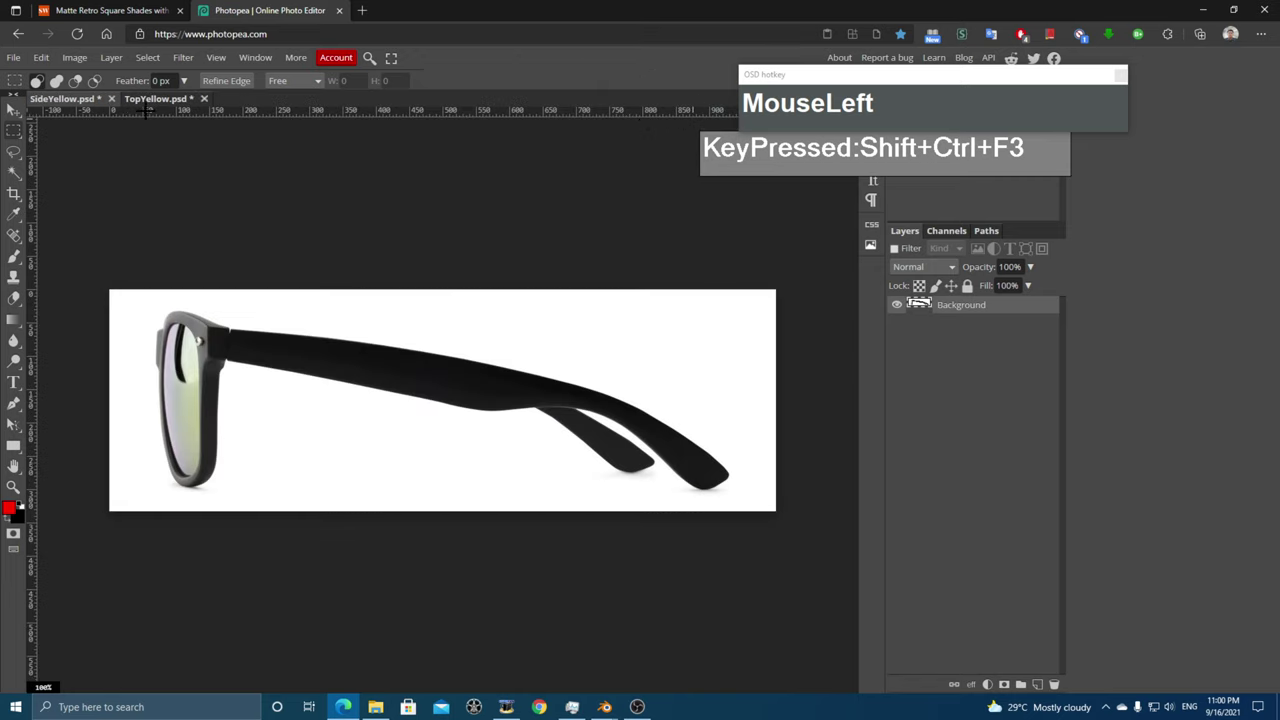
click(111, 99)
click(700, 119)
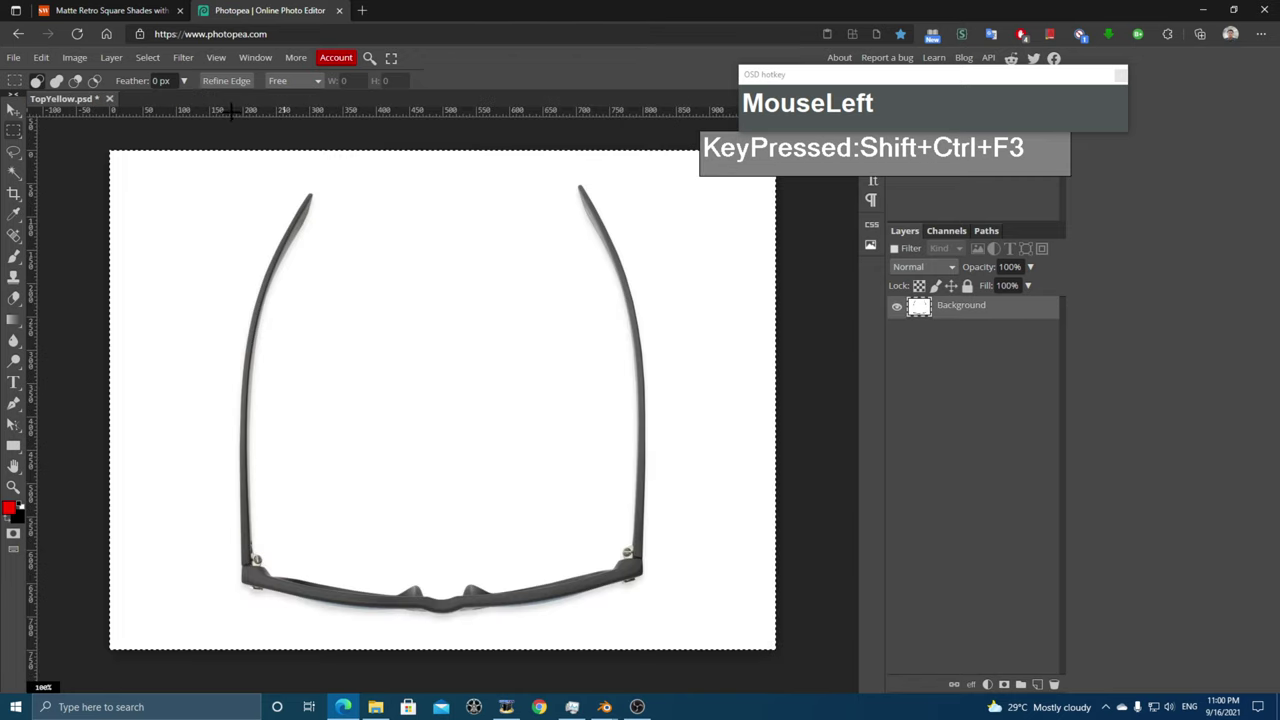
click(110, 99)
click(700, 119)
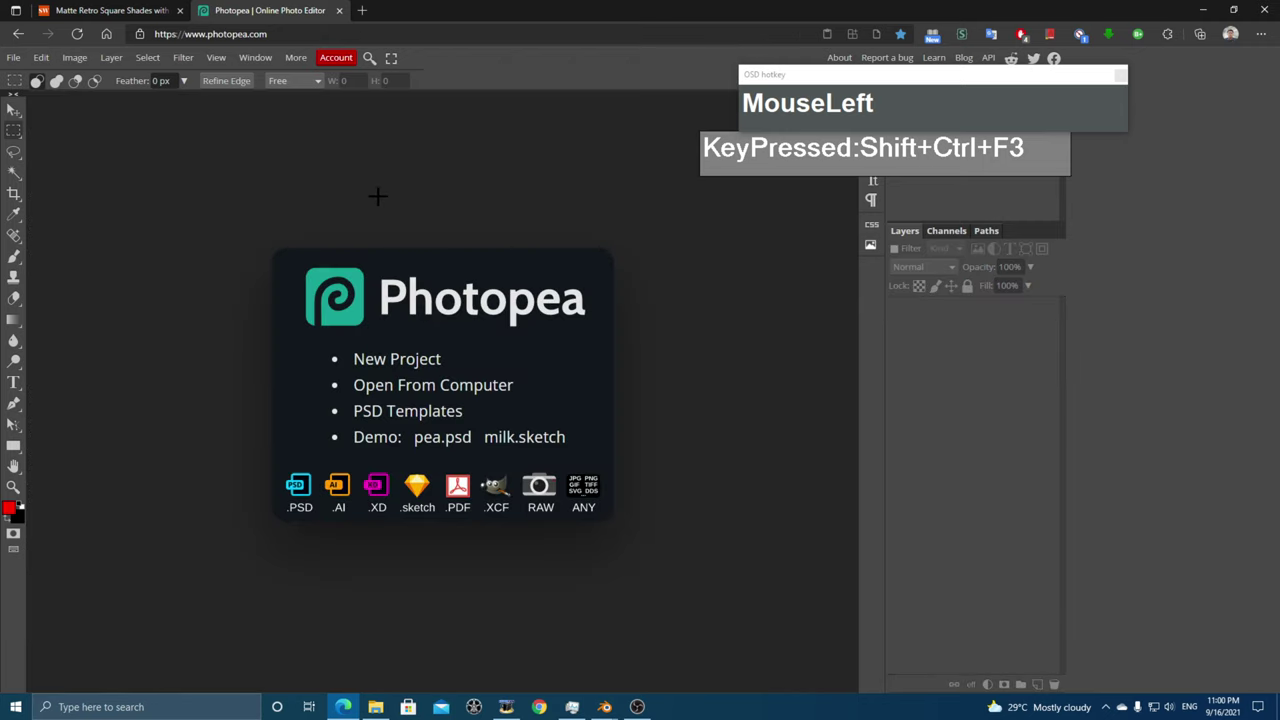
- Open the image yellowFrontAngled.jpg from the RayBans folder
click(14, 58)
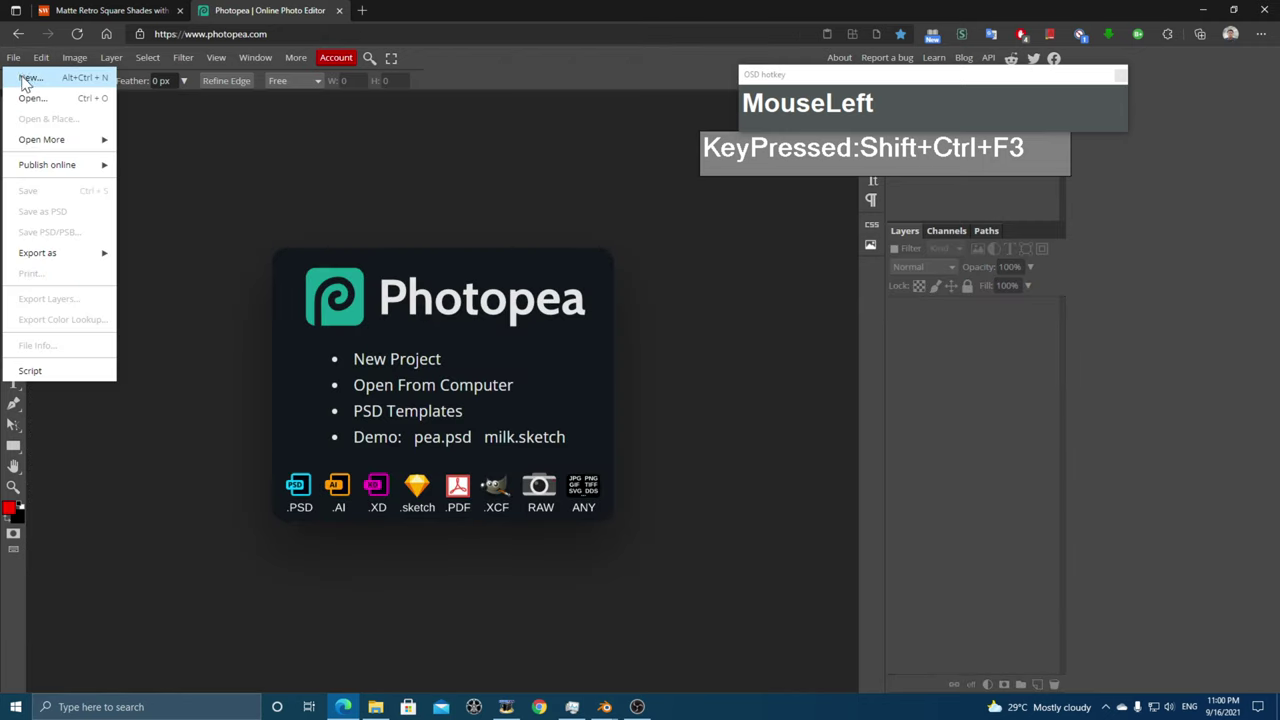
click(33, 98)
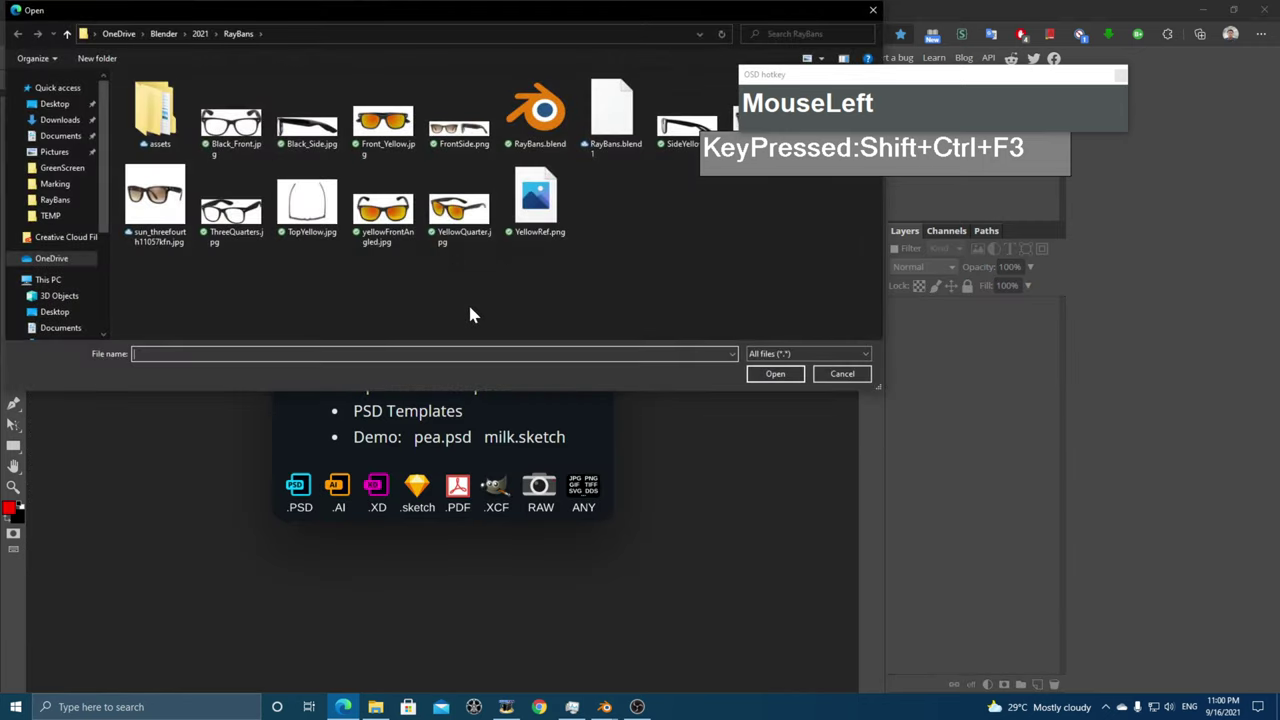
drag(769, 74, 986, 208)
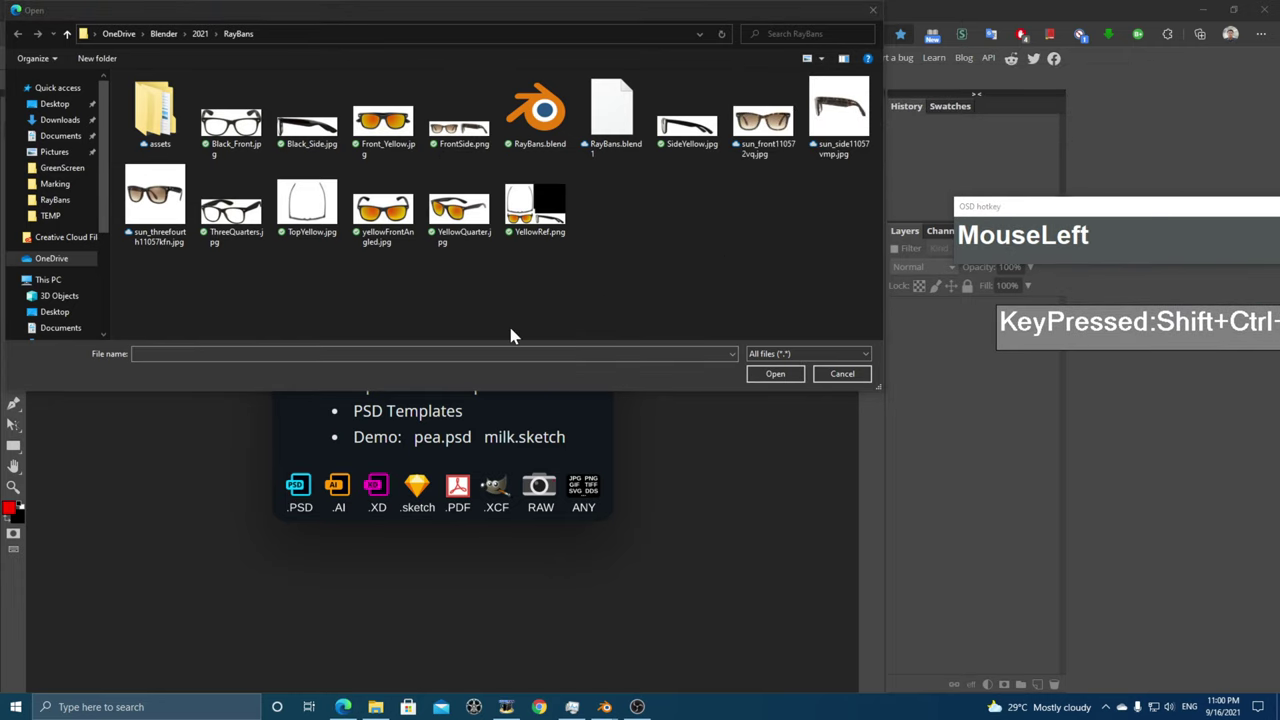
click(383, 210)
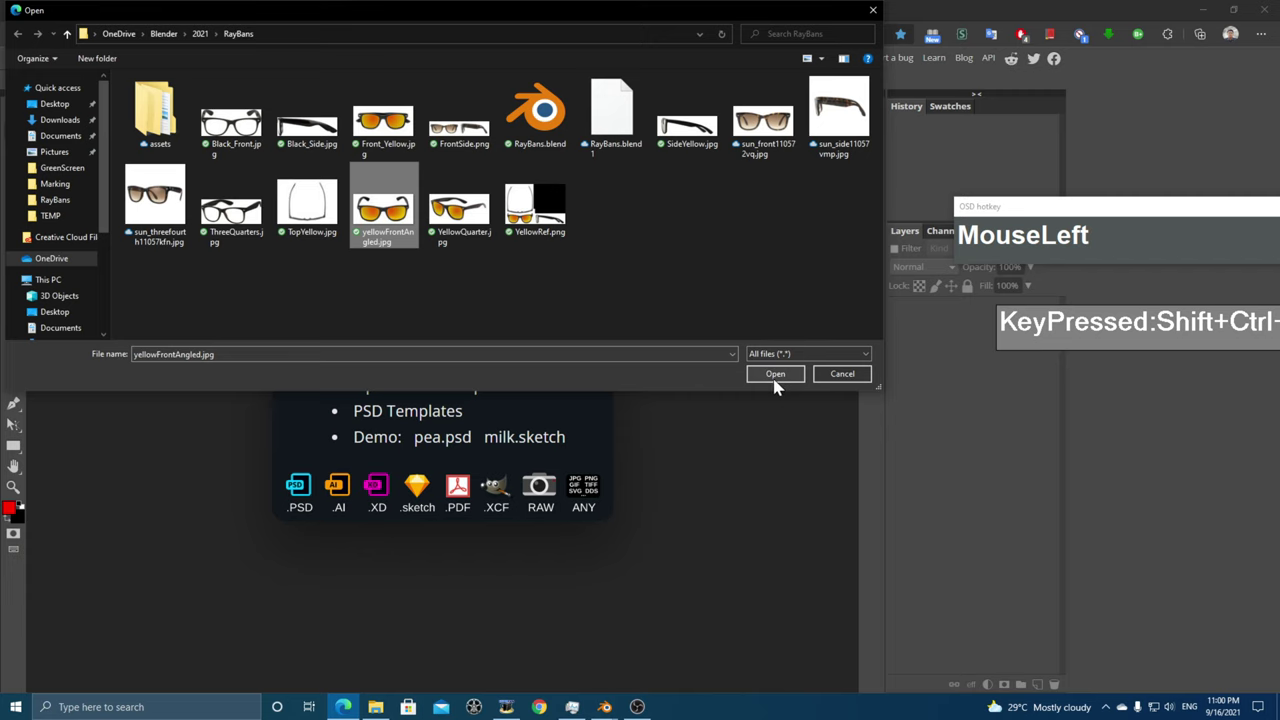
click(775, 377)
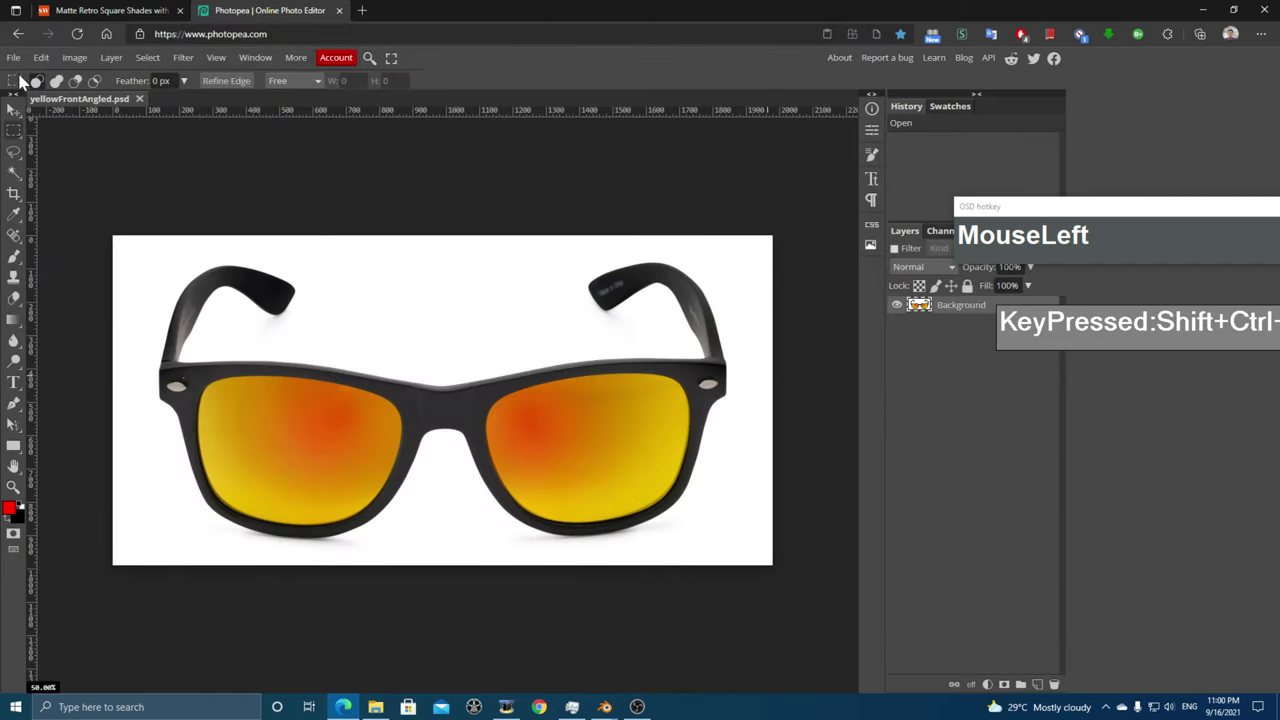
- Open SideYellow.jpg and TopYellow.jpg from the RayBans folder as separate documents
click(13, 57)
click(40, 97)
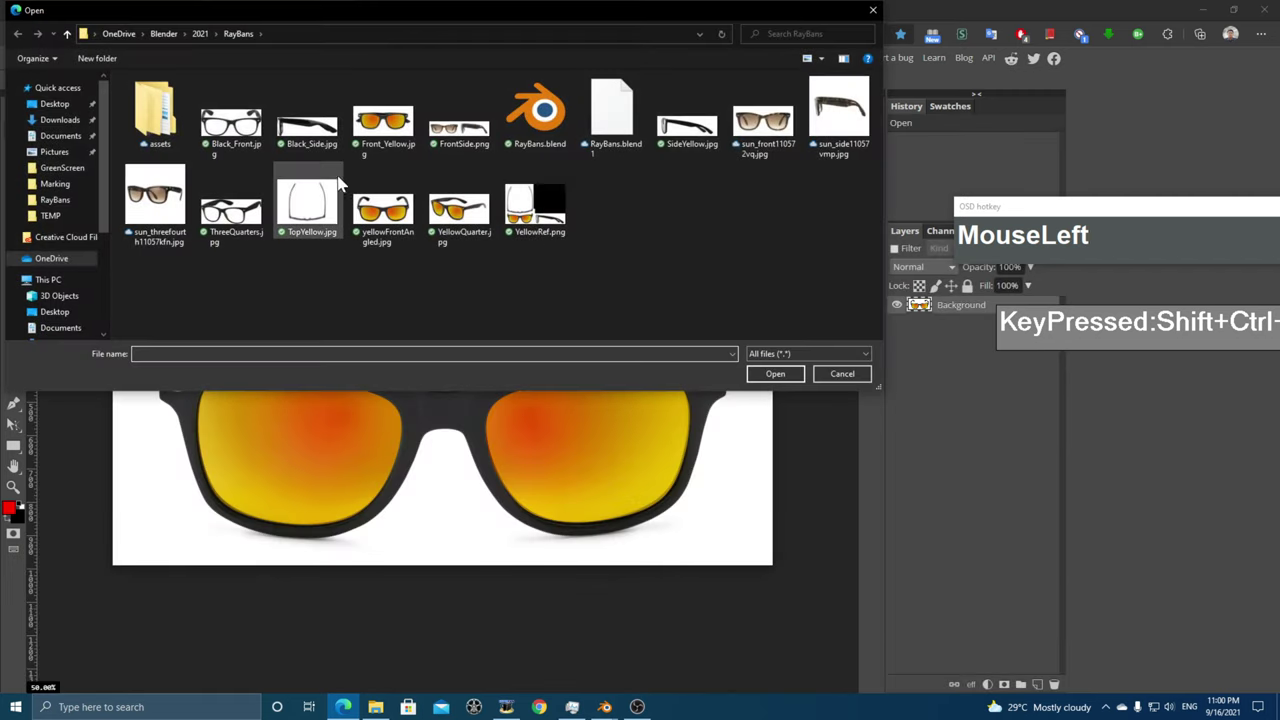
click(688, 125)
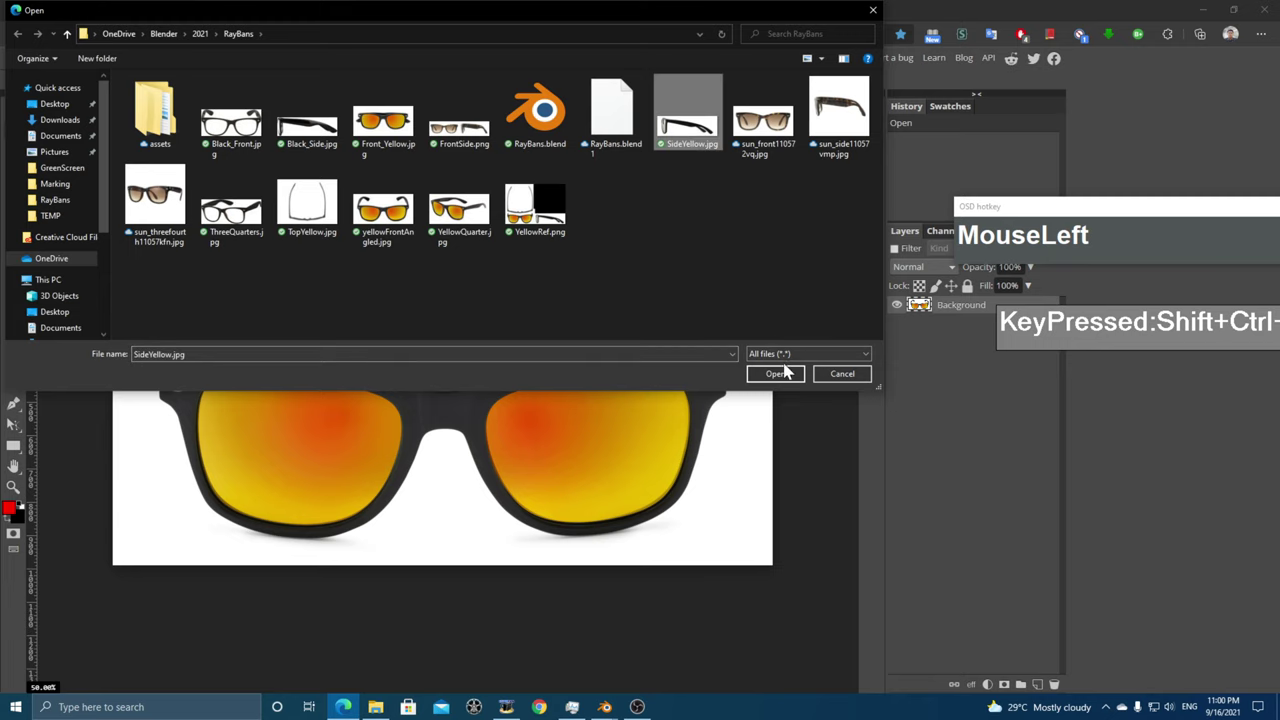
click(775, 373)
click(13, 57)
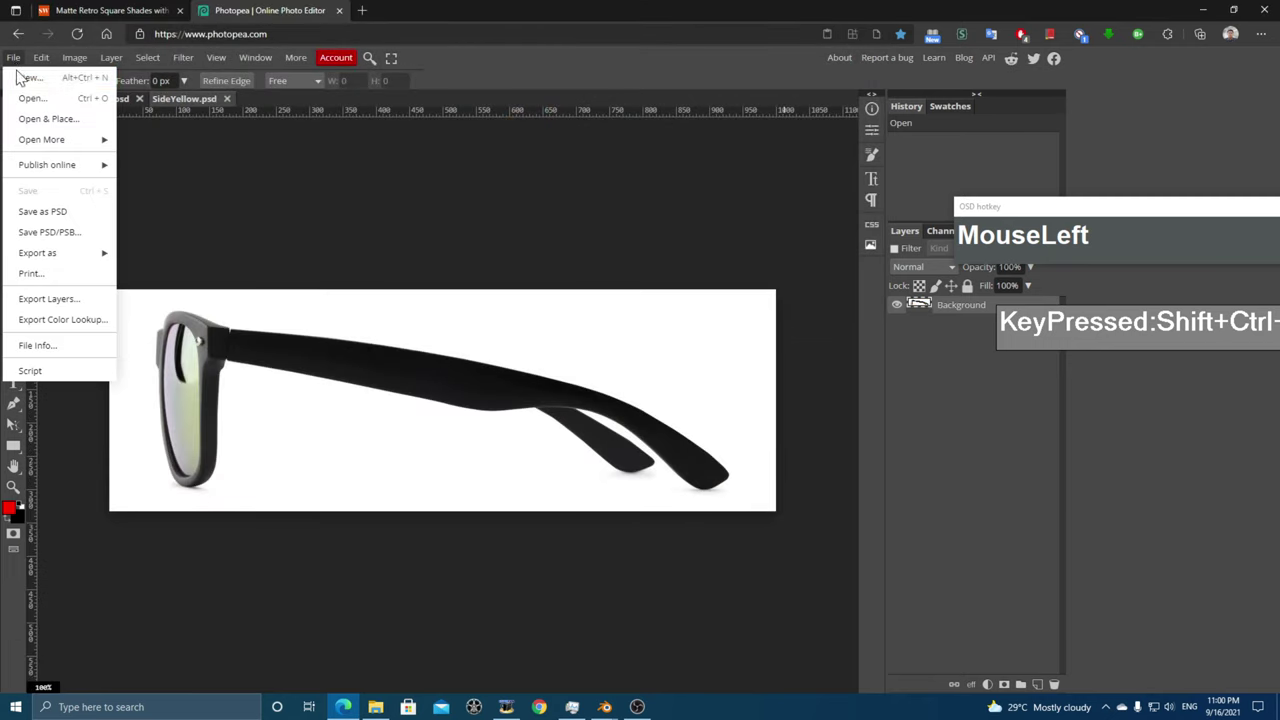
click(38, 95)
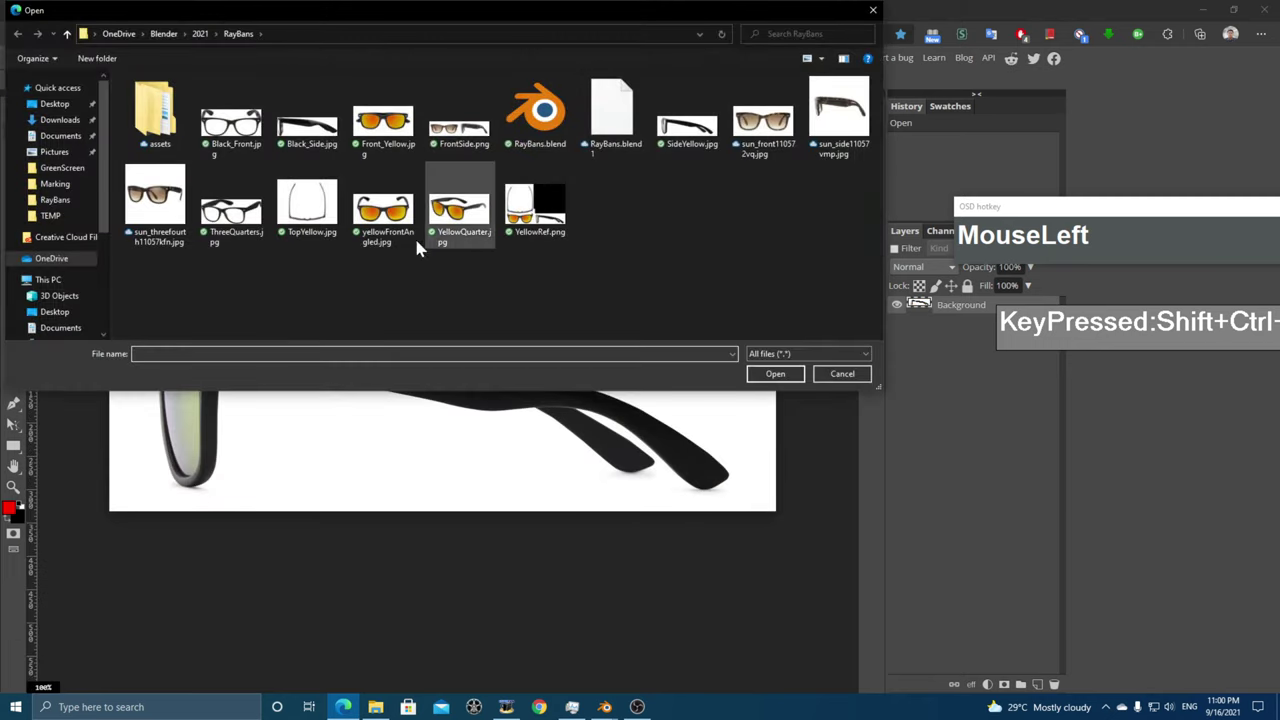
click(320, 204)
click(772, 373)
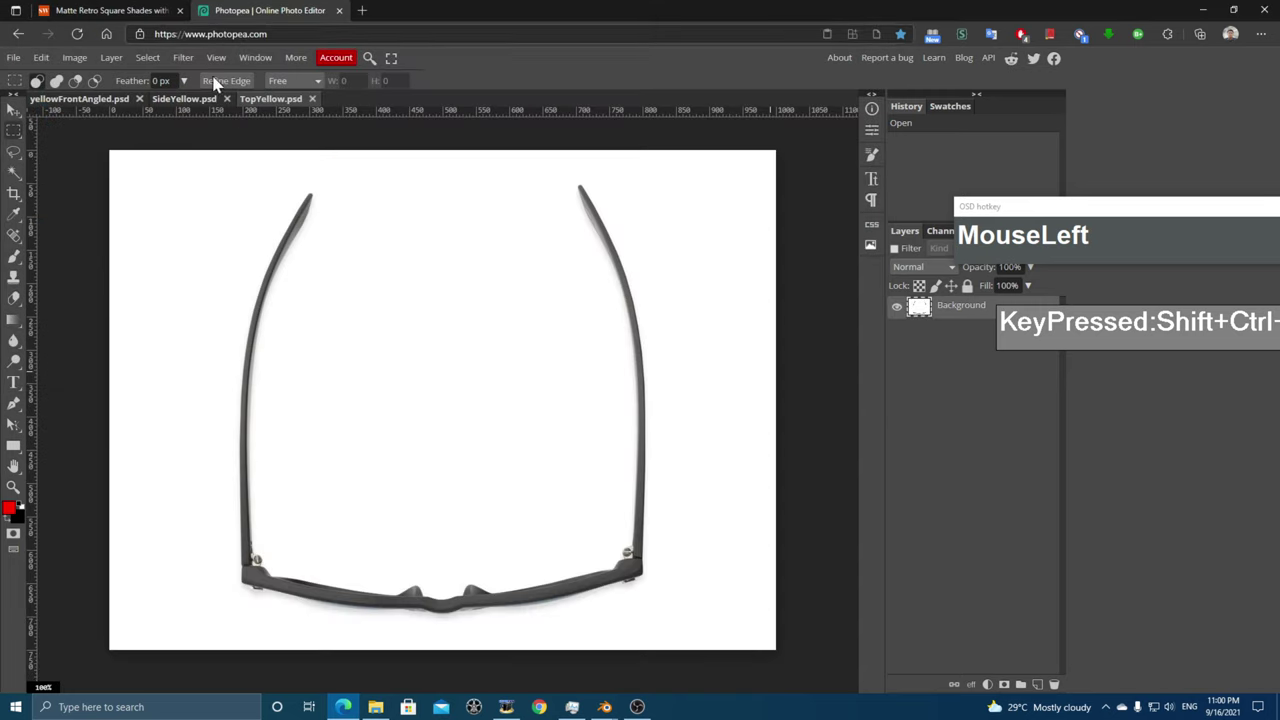
- Widen the yellowFrontAngled canvas to 4000 pixels, anchoring the existing image at the middle of the left edge
click(90, 99)
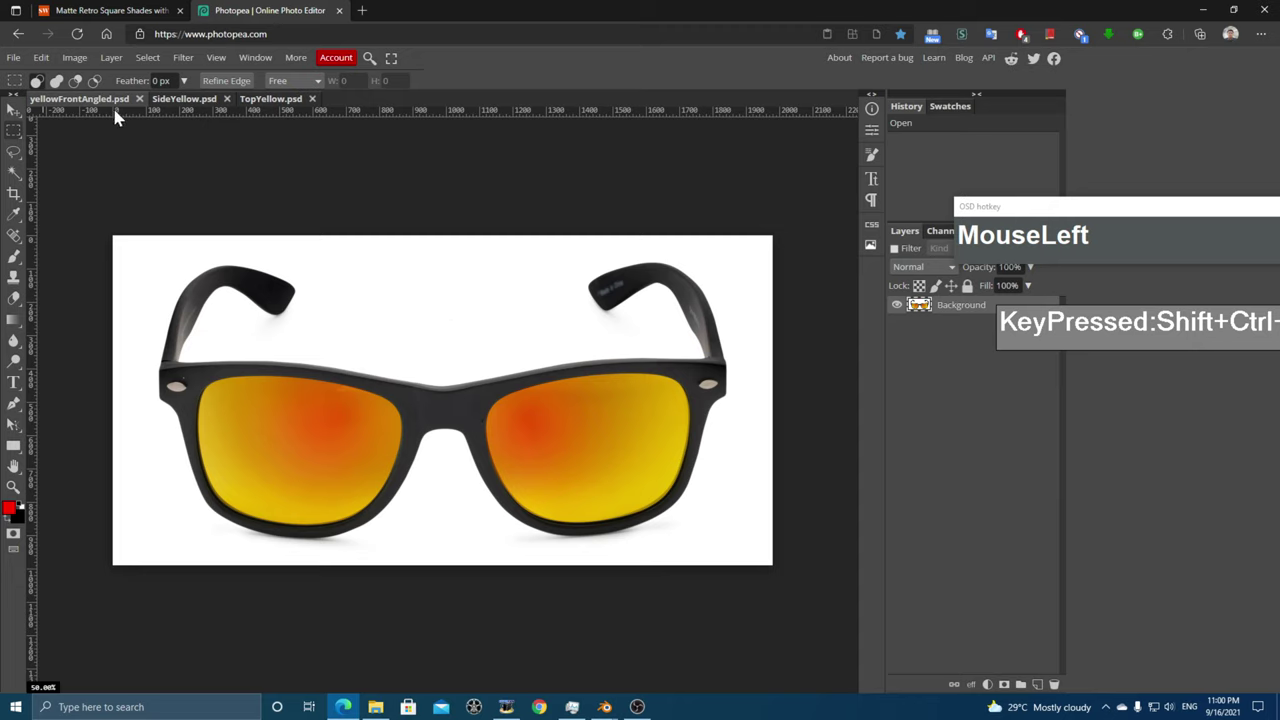
click(42, 58)
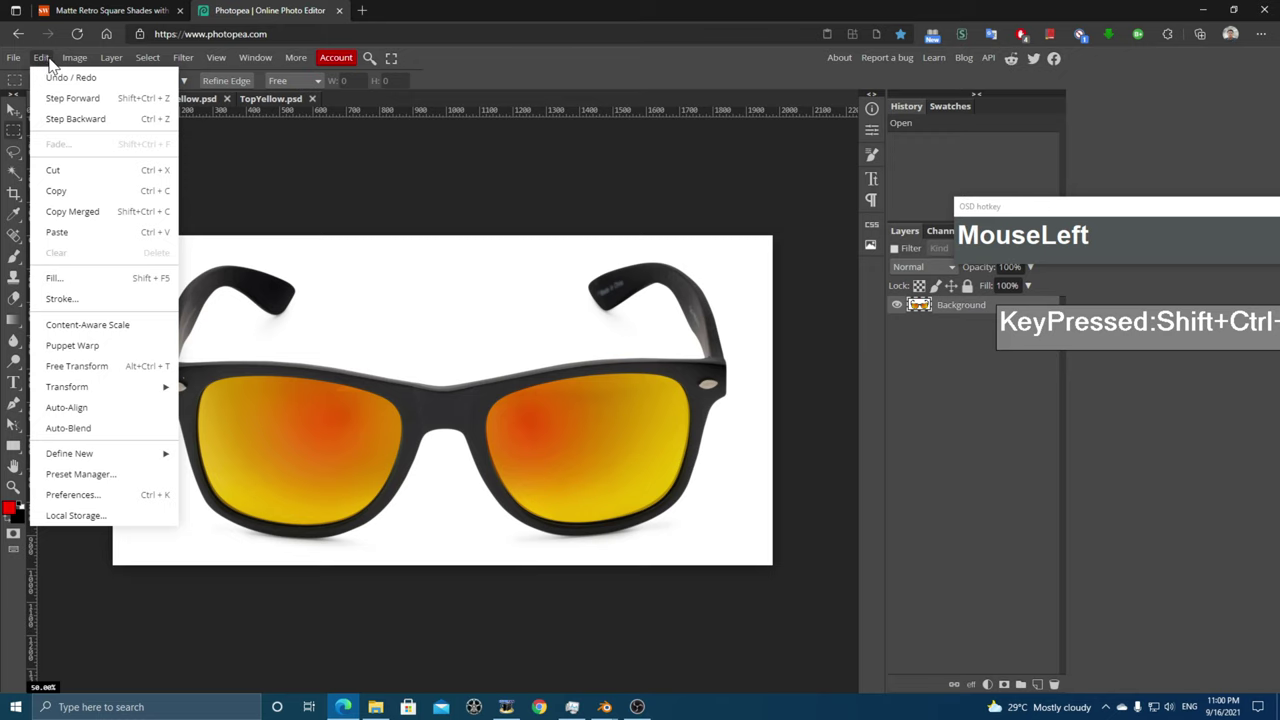
mouse_move(88, 62)
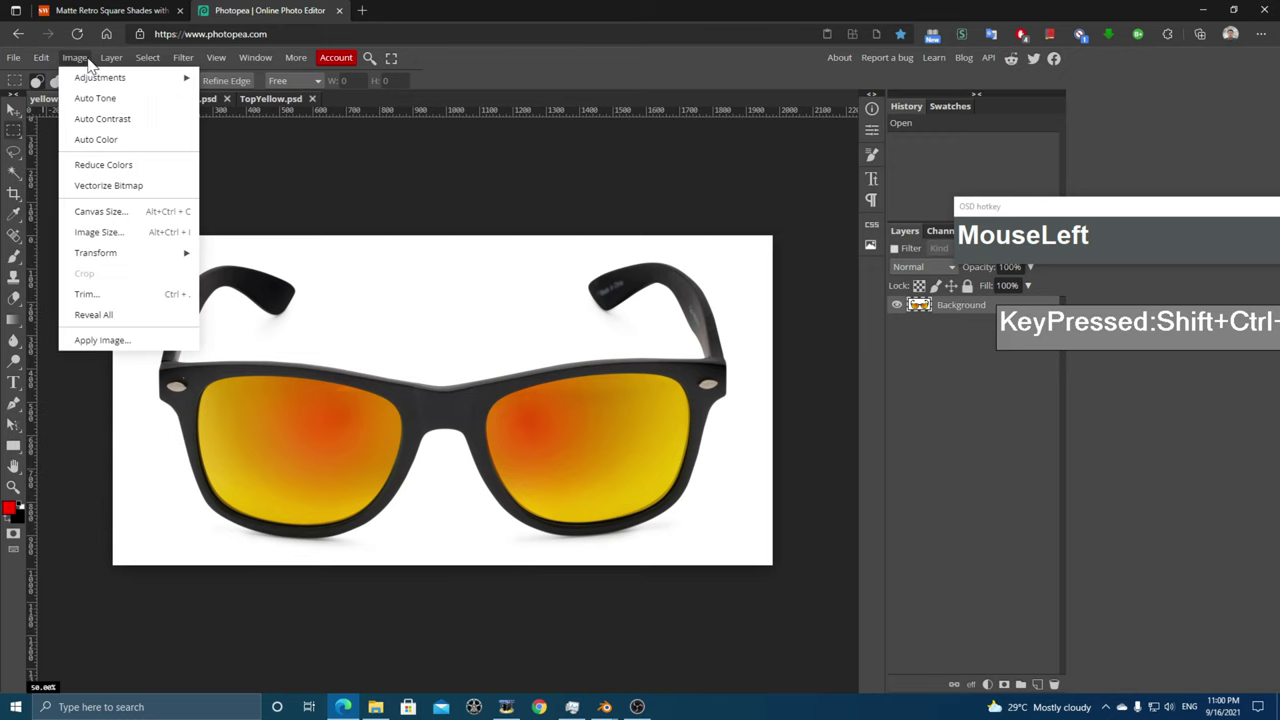
click(126, 212)
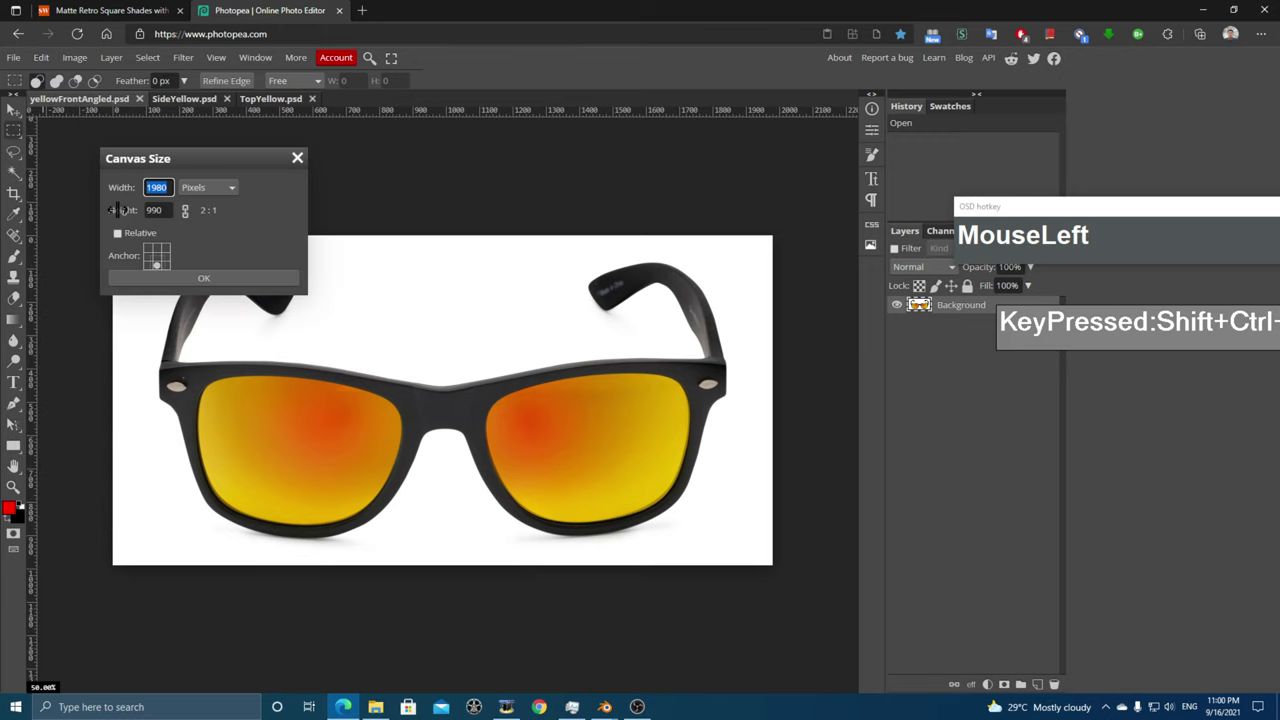
click(149, 258)
drag(167, 188, 125, 191)
text(2000)
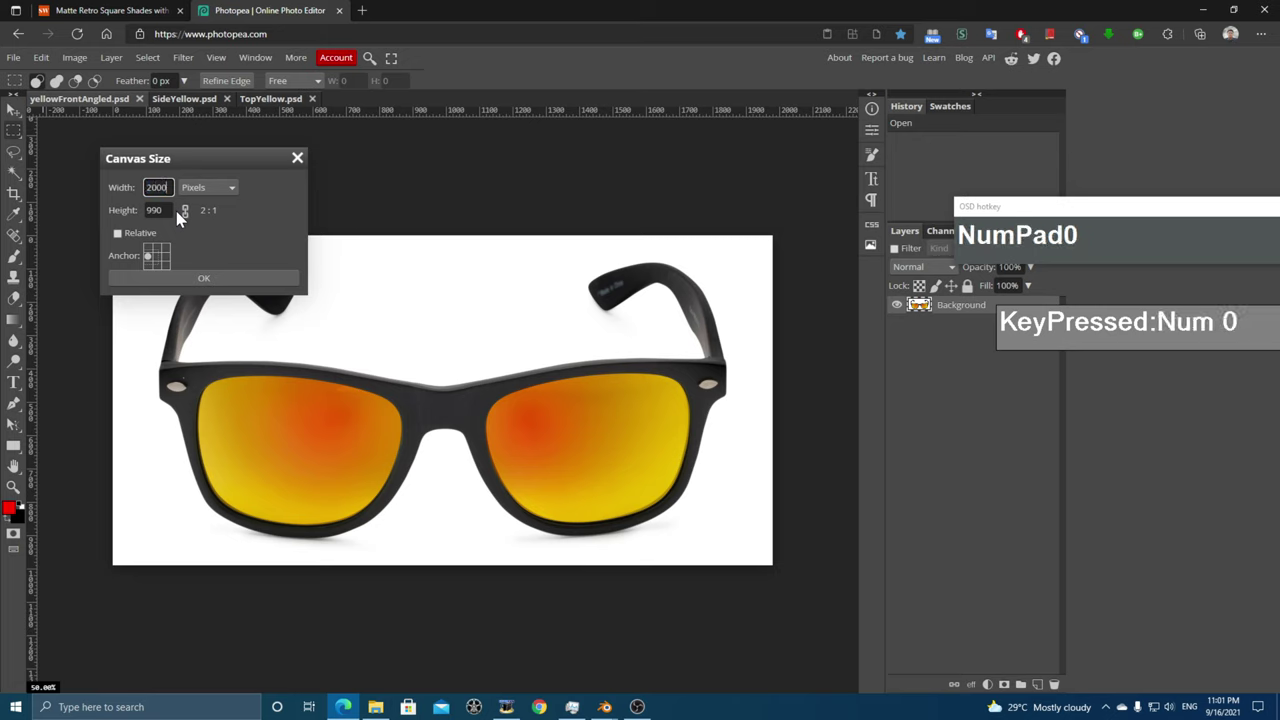
key(BackSpace)
key(BackSpace)
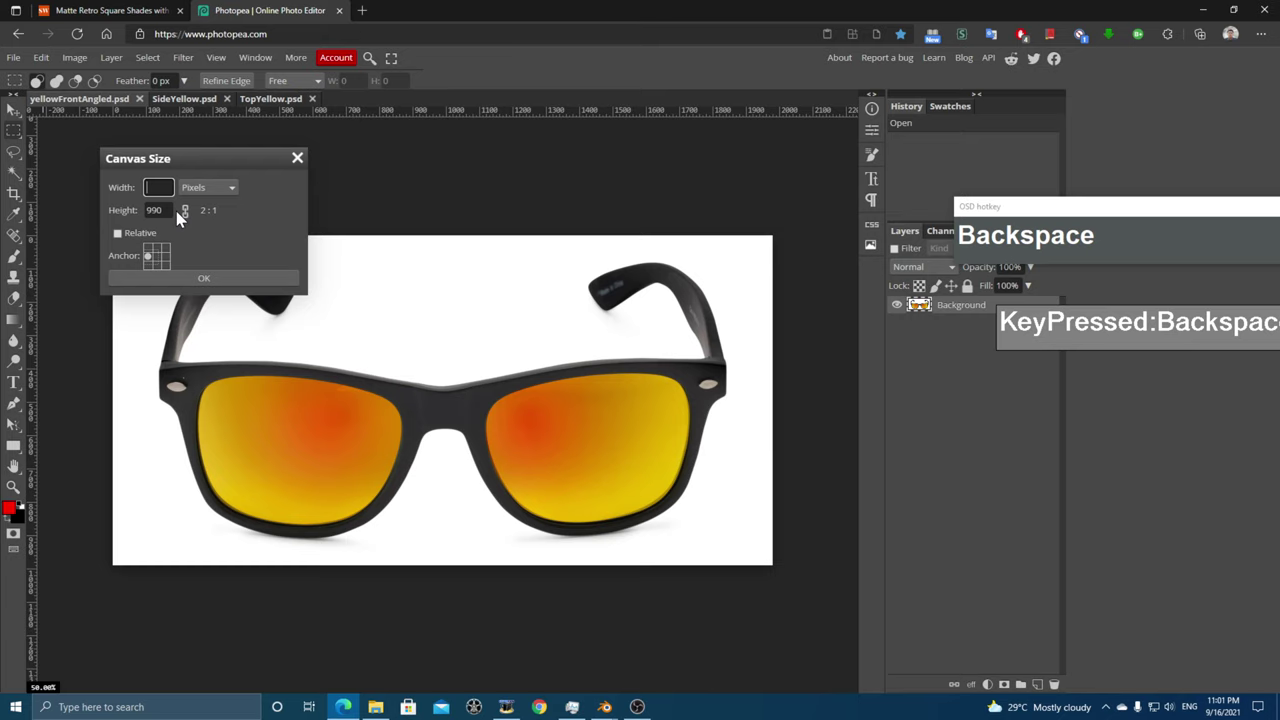
text(4000)
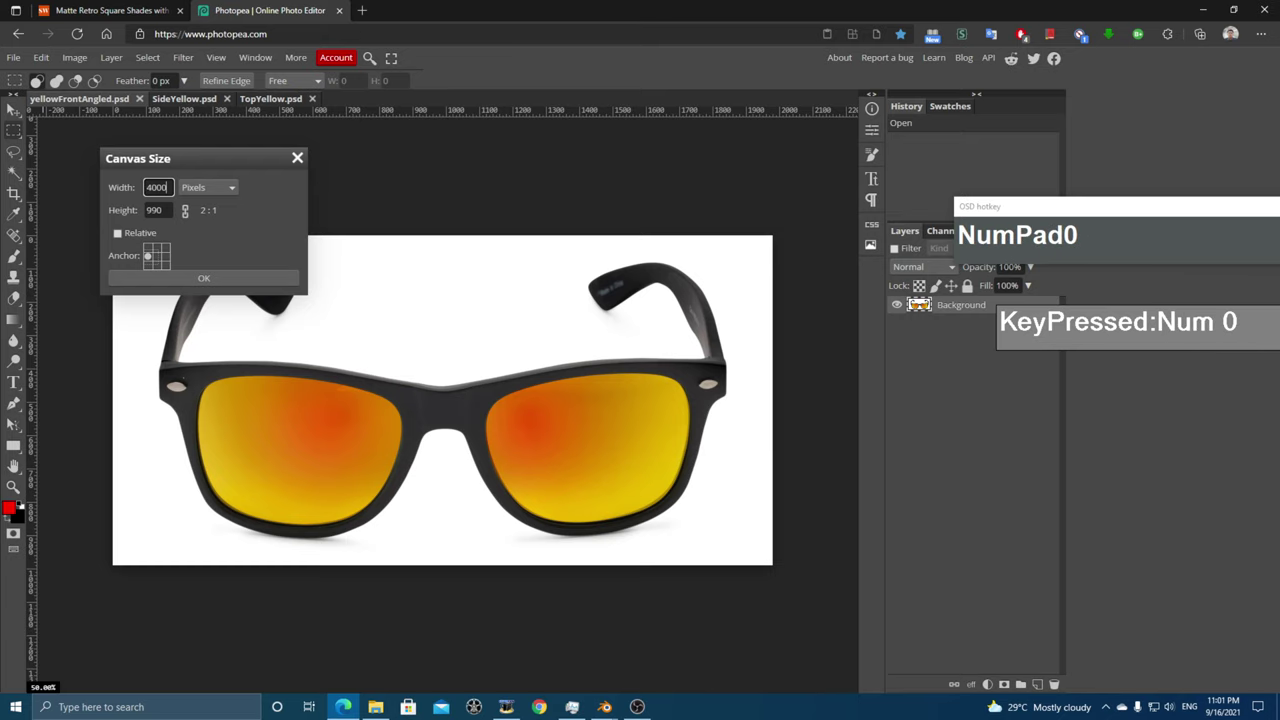
click(203, 278)
scroll(349, 363, down, 3)
scroll(347, 329, up, 3)
scroll(349, 328, up, 2)
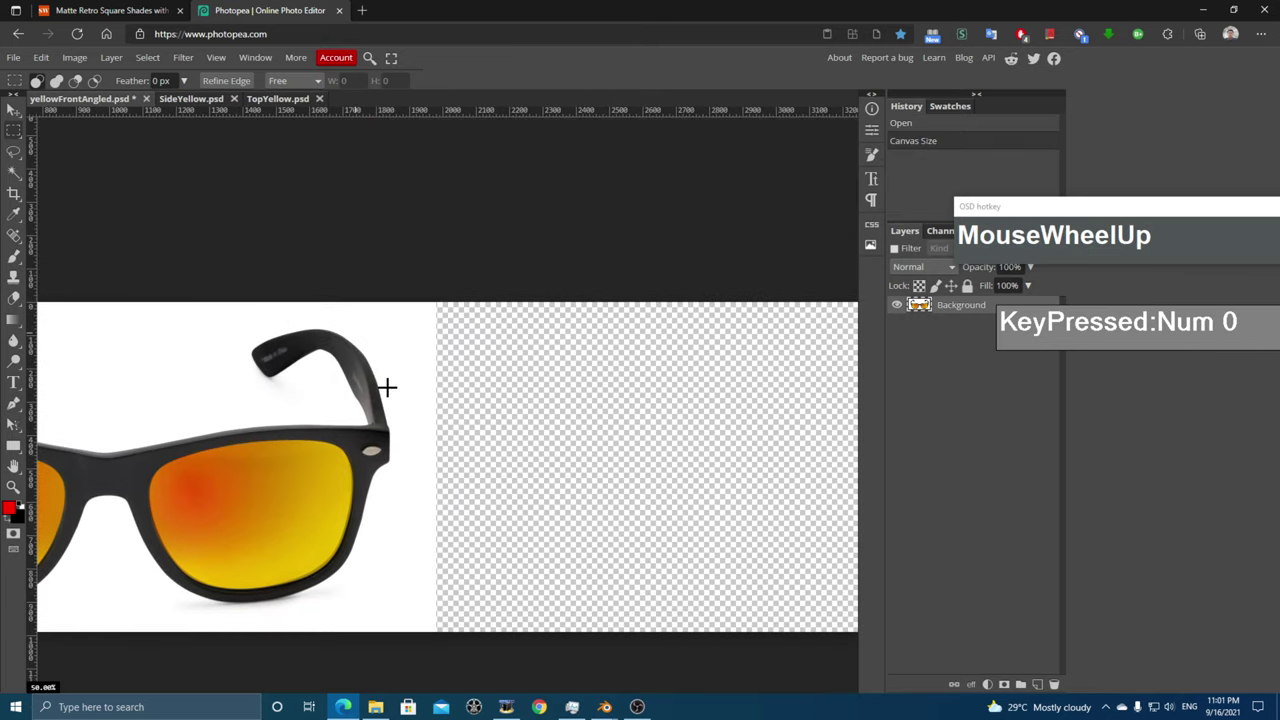
ctrl+scroll(402, 376, down, 2)
ctrl+scroll(402, 376, up, 2)
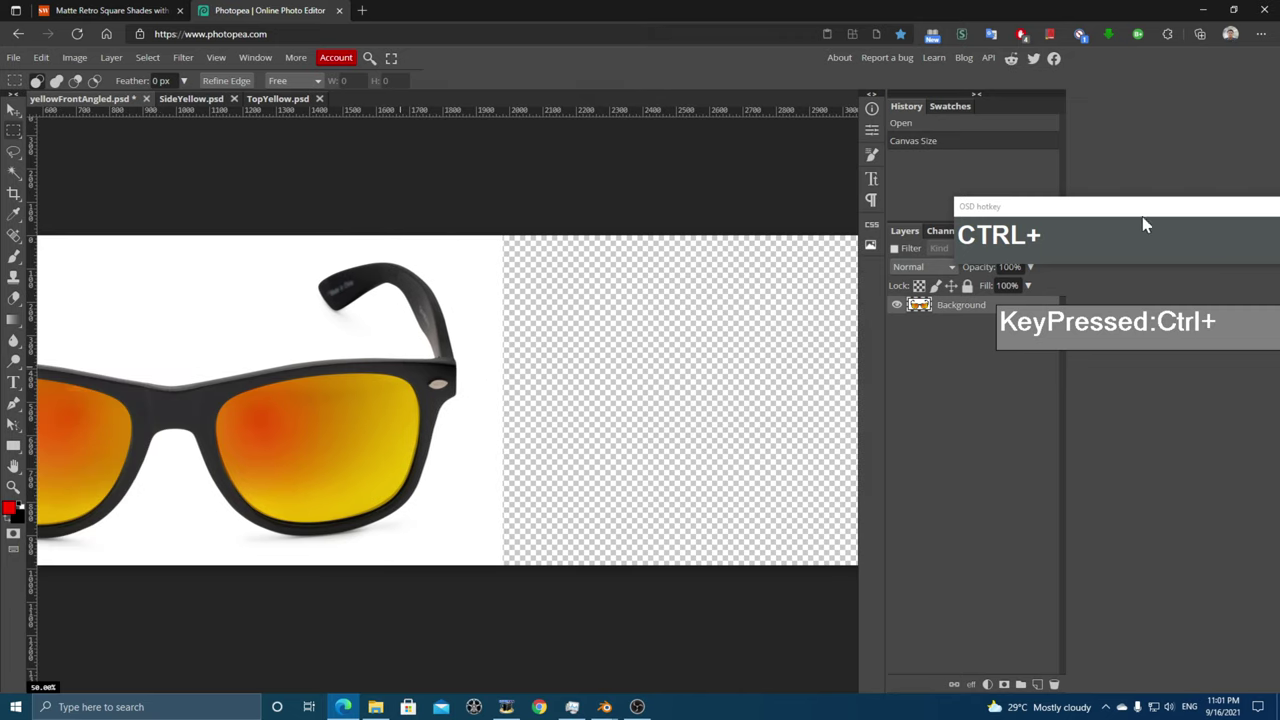
drag(1105, 214, 770, 164)
drag(1123, 325, 693, 108)
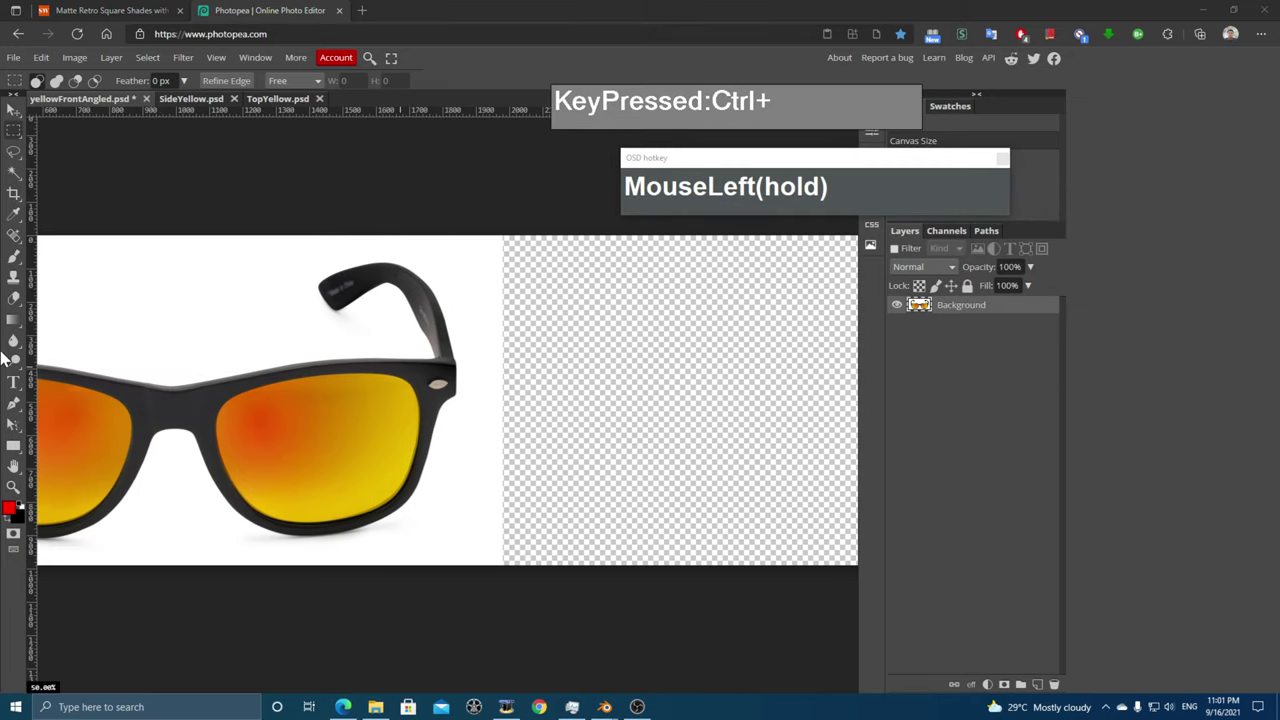
- Copy the whole SideYellow image into the yellowFrontAngled document and move it onto the empty canvas area beside the front view
click(13, 487)
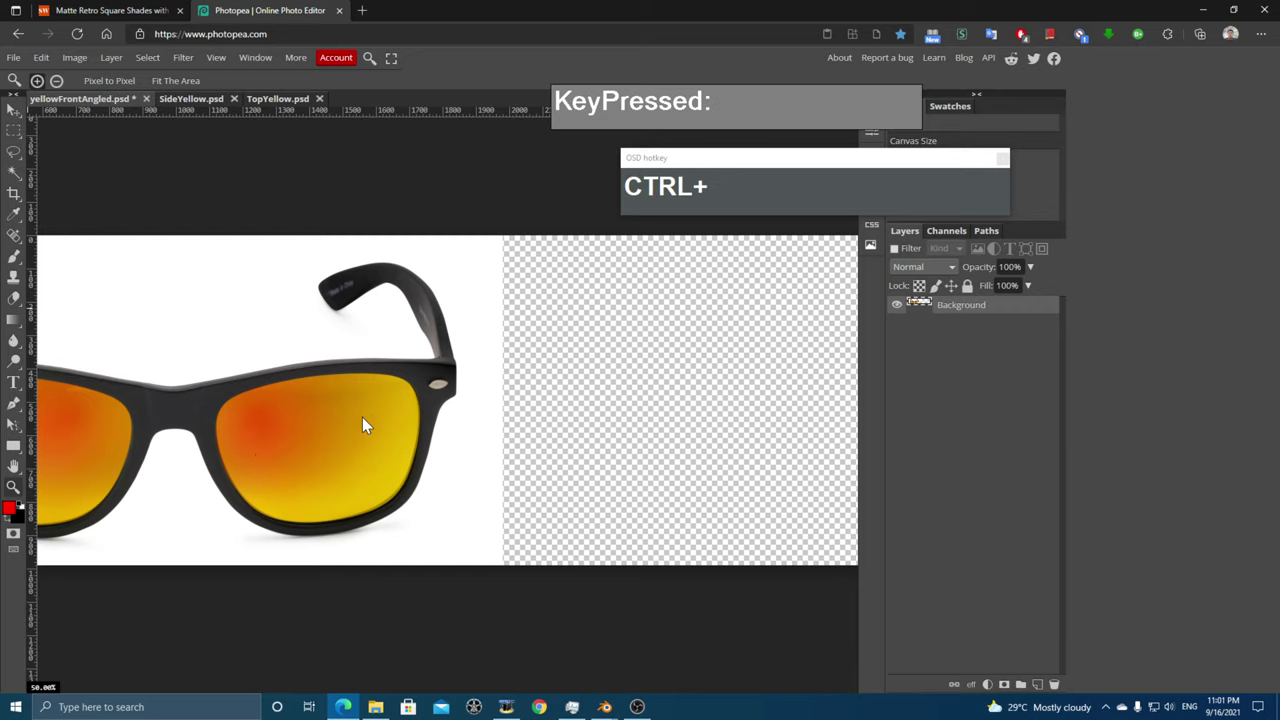
ctrl+scroll(369, 424, down, 2)
ctrl+scroll(369, 424, up, 2)
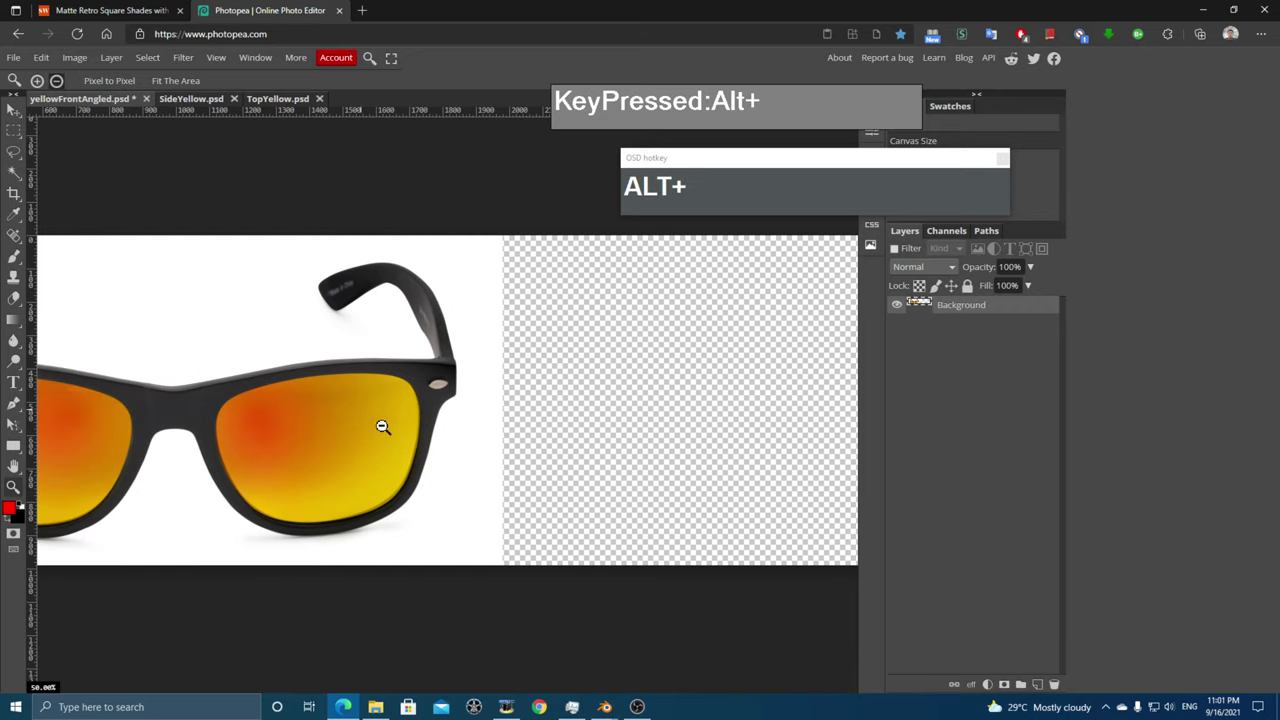
alt+click(338, 424)
alt+click(394, 420)
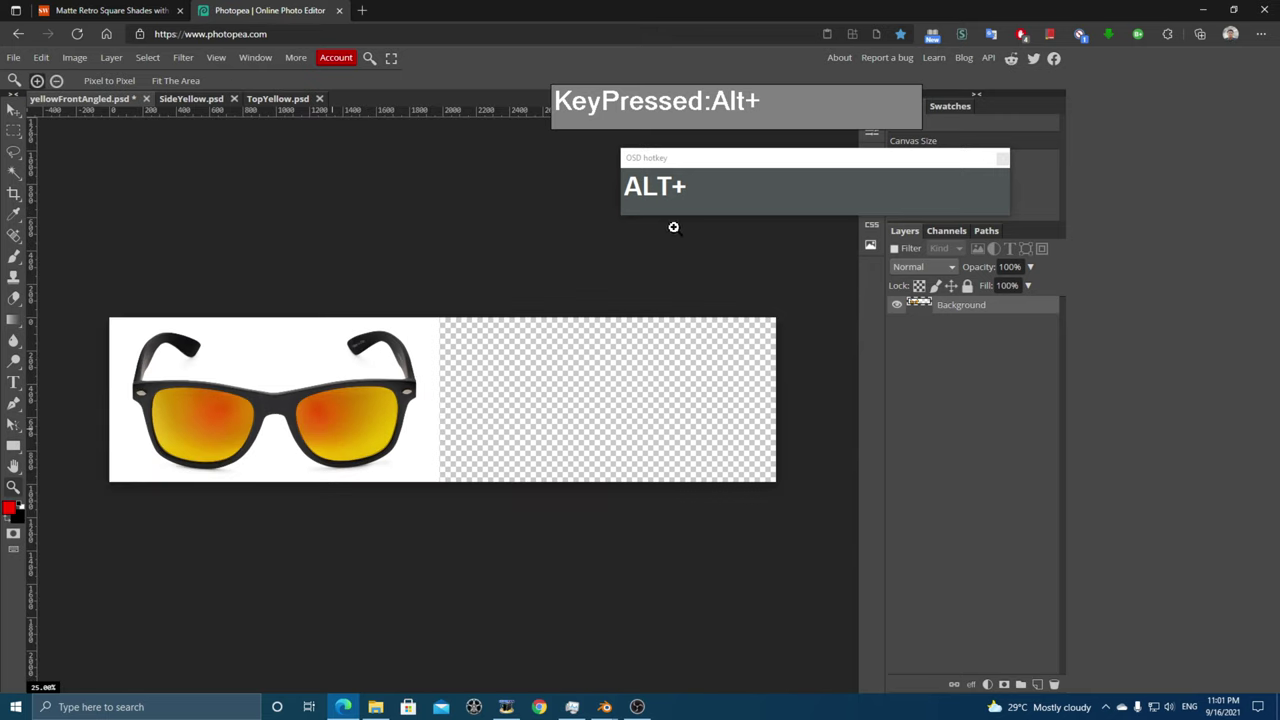
drag(749, 162, 583, 174)
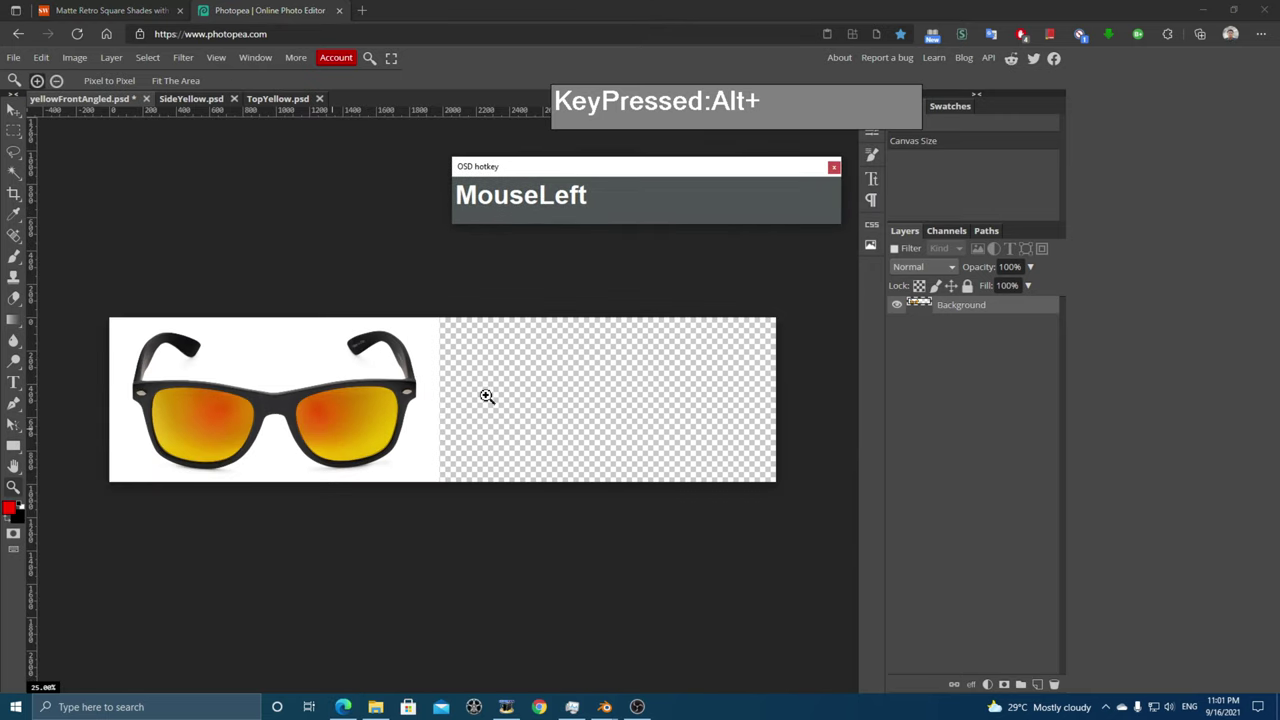
click(199, 103)
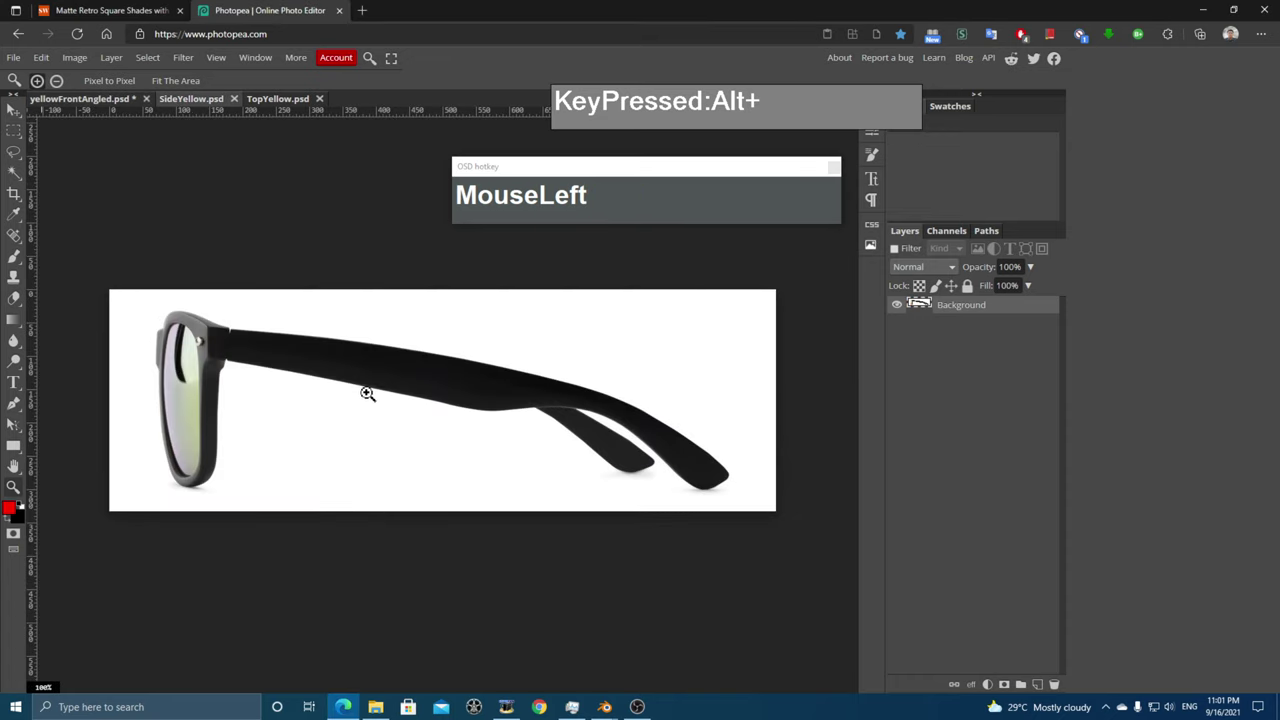
key(ctrl+a)
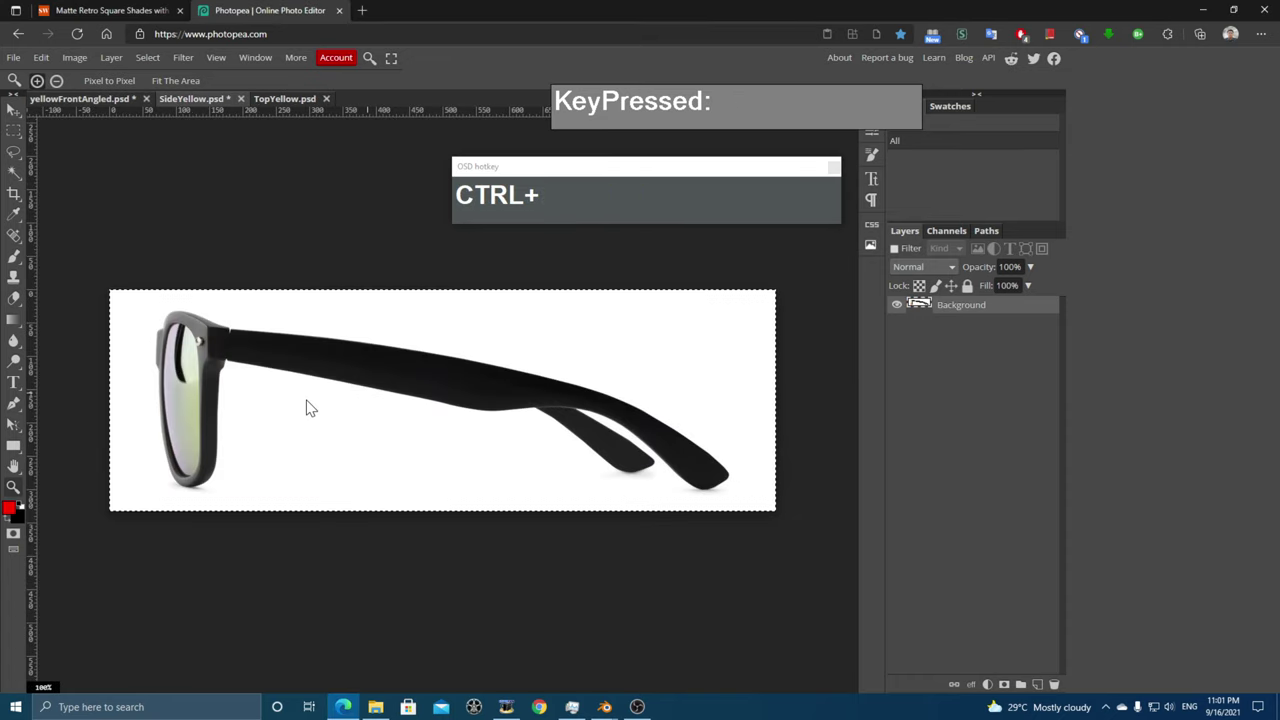
key(ctrl+c)
click(68, 104)
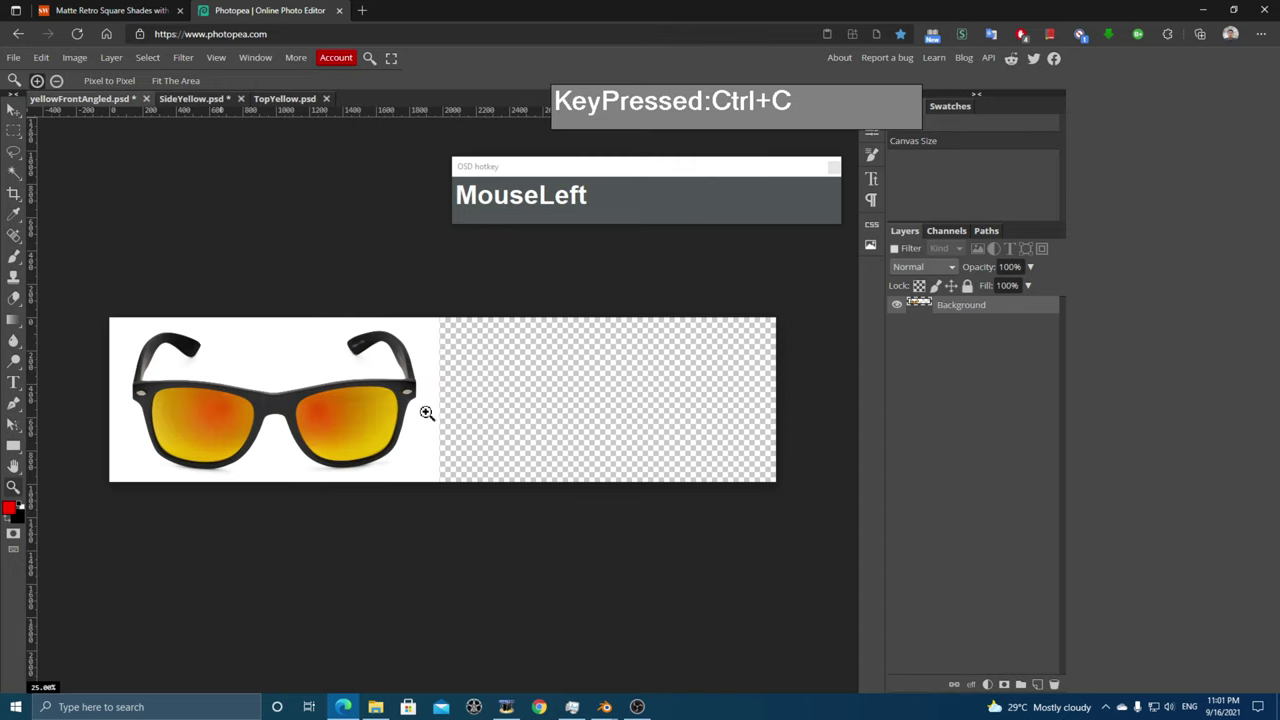
key(ctrl+v)
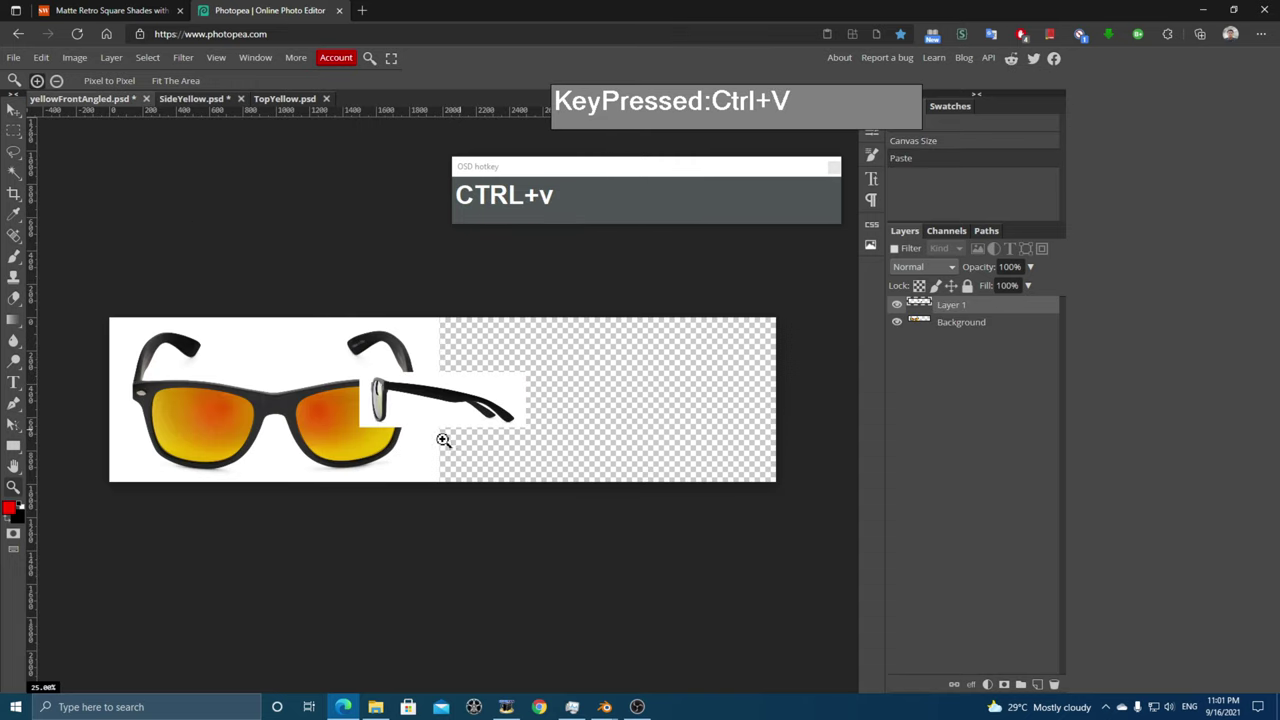
click(14, 108)
drag(441, 415, 574, 413)
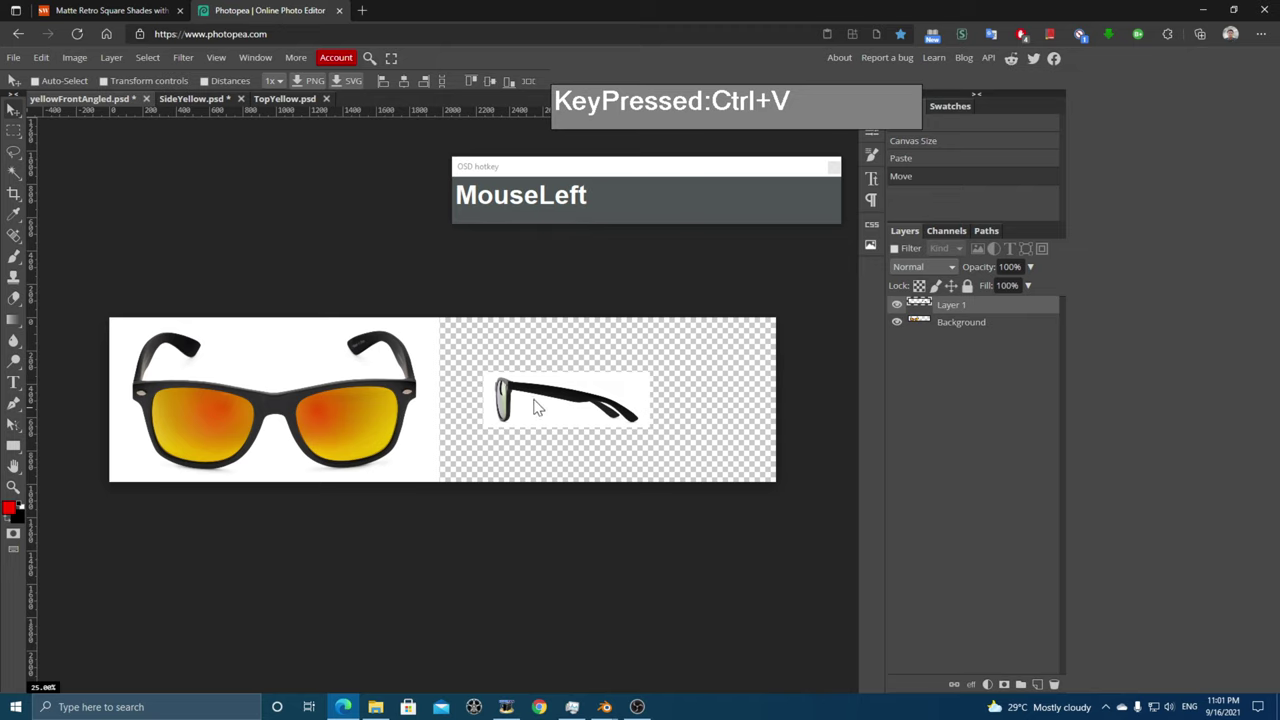
- Scale the pasted side-view layer proportionally to 217.60% and position it beside the front view with the frame bottoms level
scroll(586, 440, down, 2)
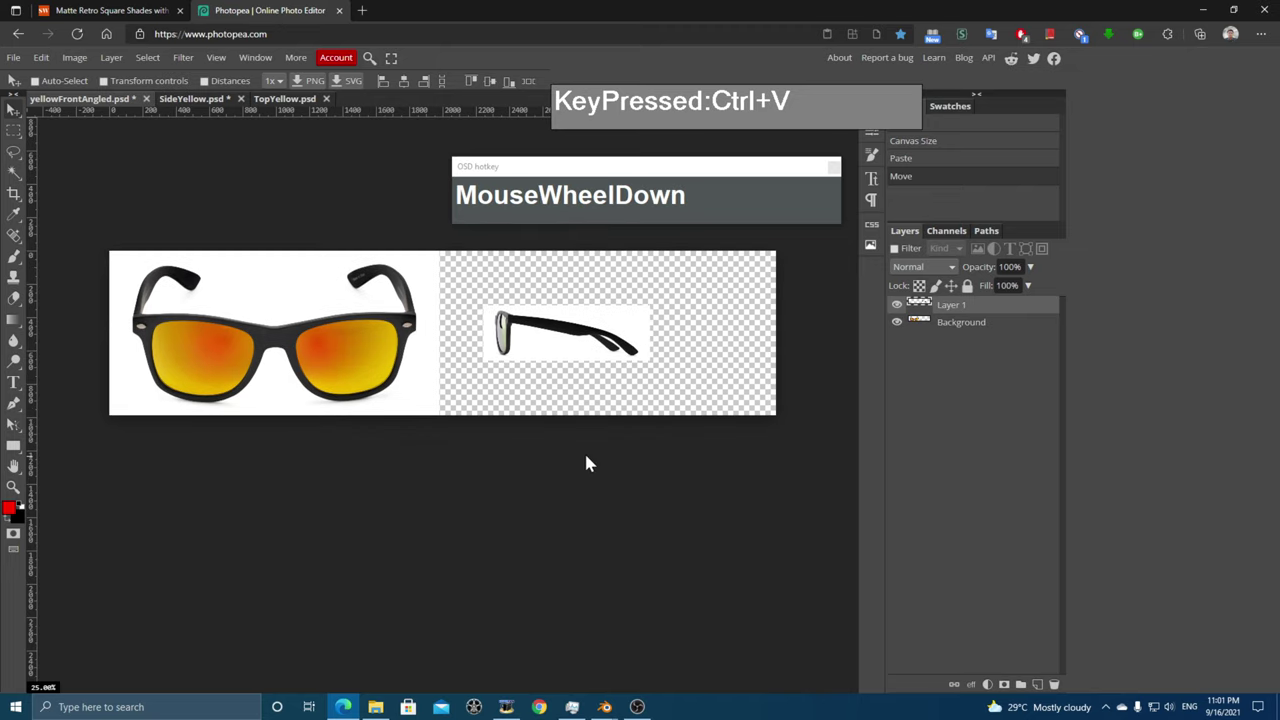
scroll(586, 460, up, 2)
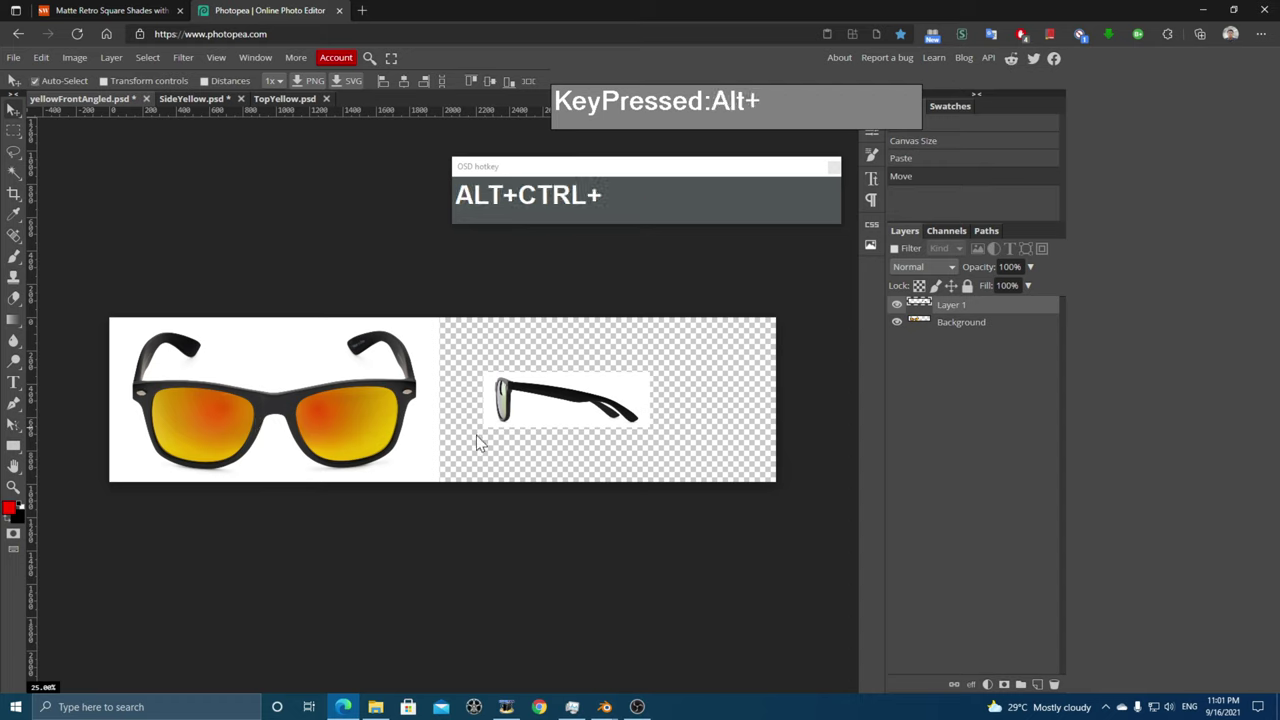
key(ctrl+alt+t)
key(shift)
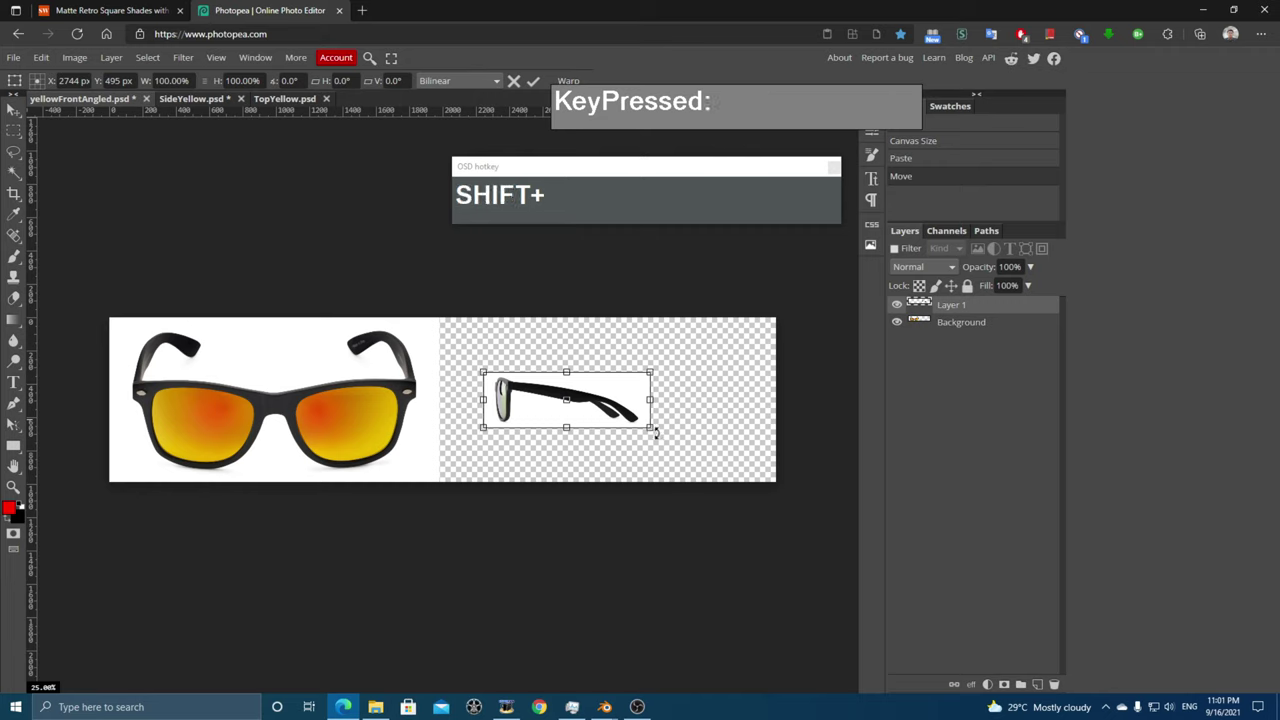
shift+drag(651, 428, 850, 505)
drag(669, 464, 603, 454)
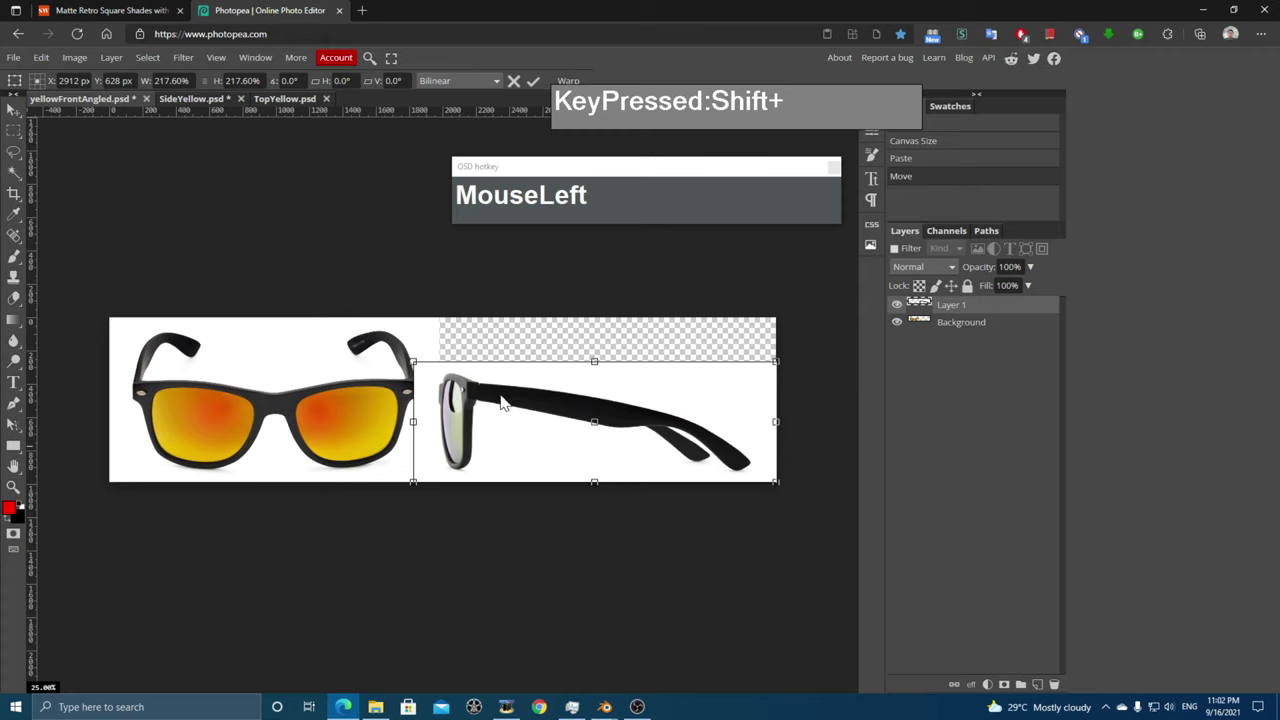
mouse_move(524, 422)
shift+mouse_down()
mouse_move(553, 424)
mouse_move(543, 414)
shift+mouse_up()
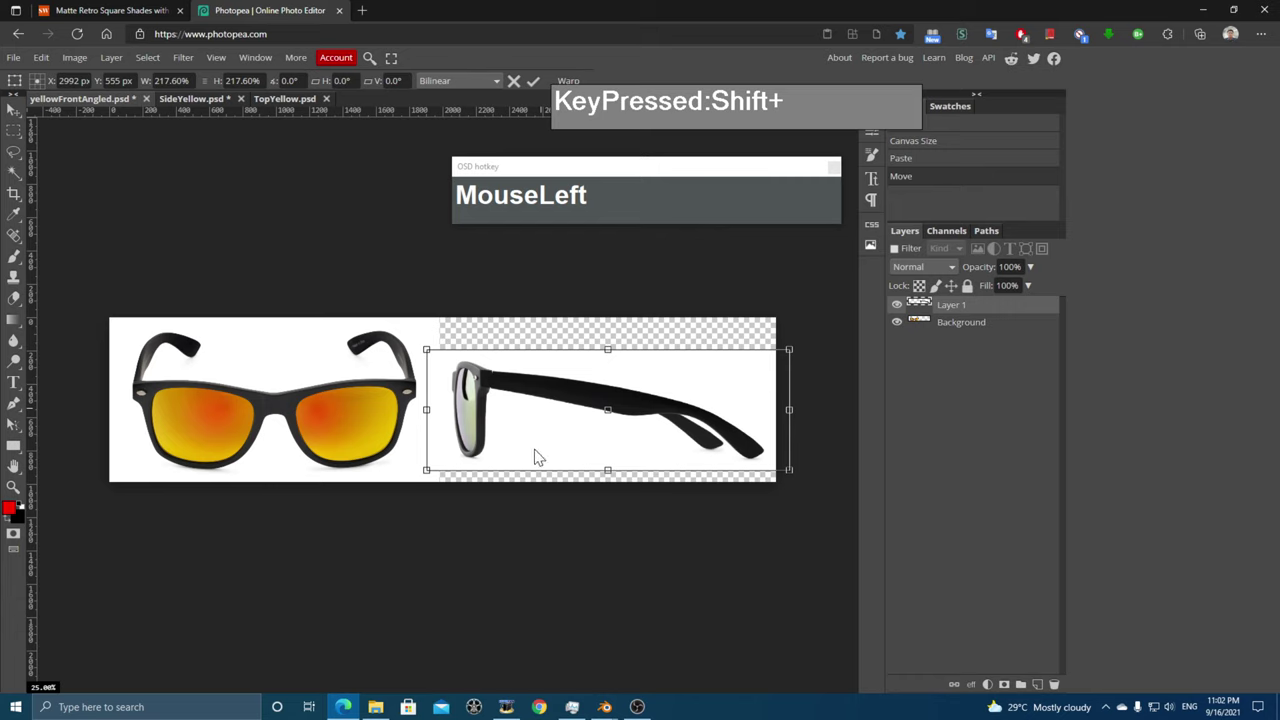
drag(575, 424, 580, 443)
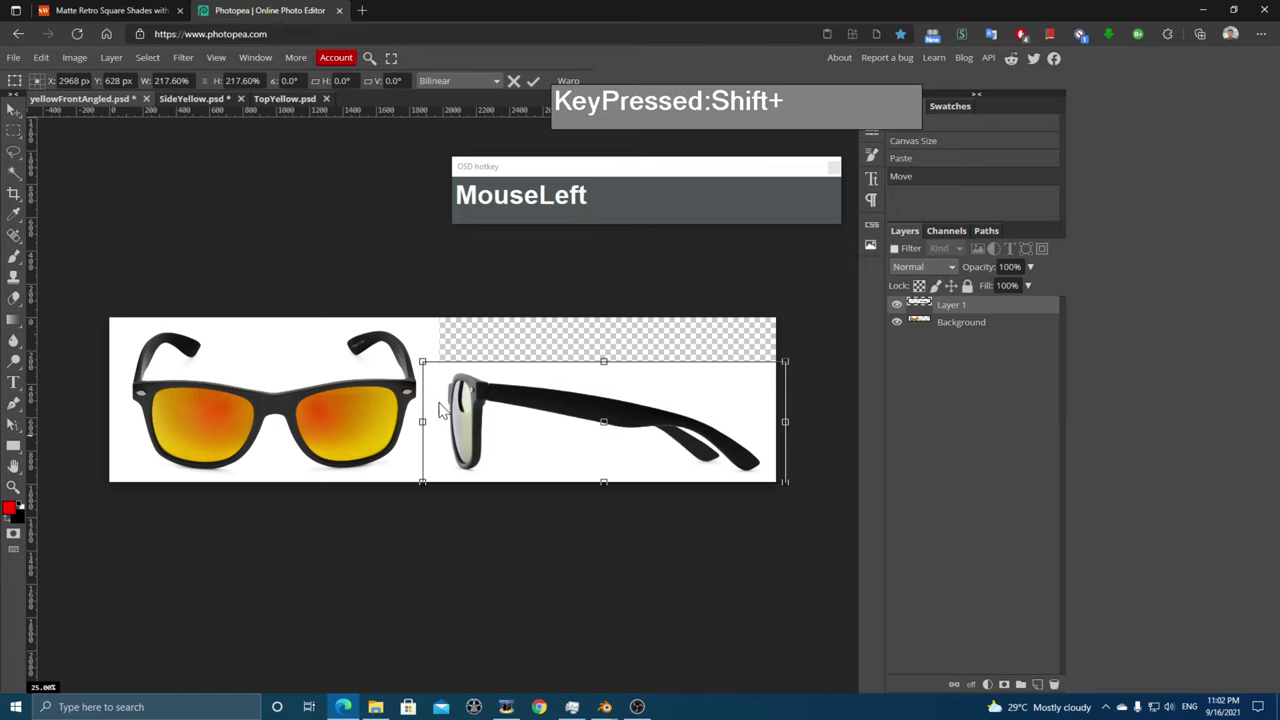
key(Return)
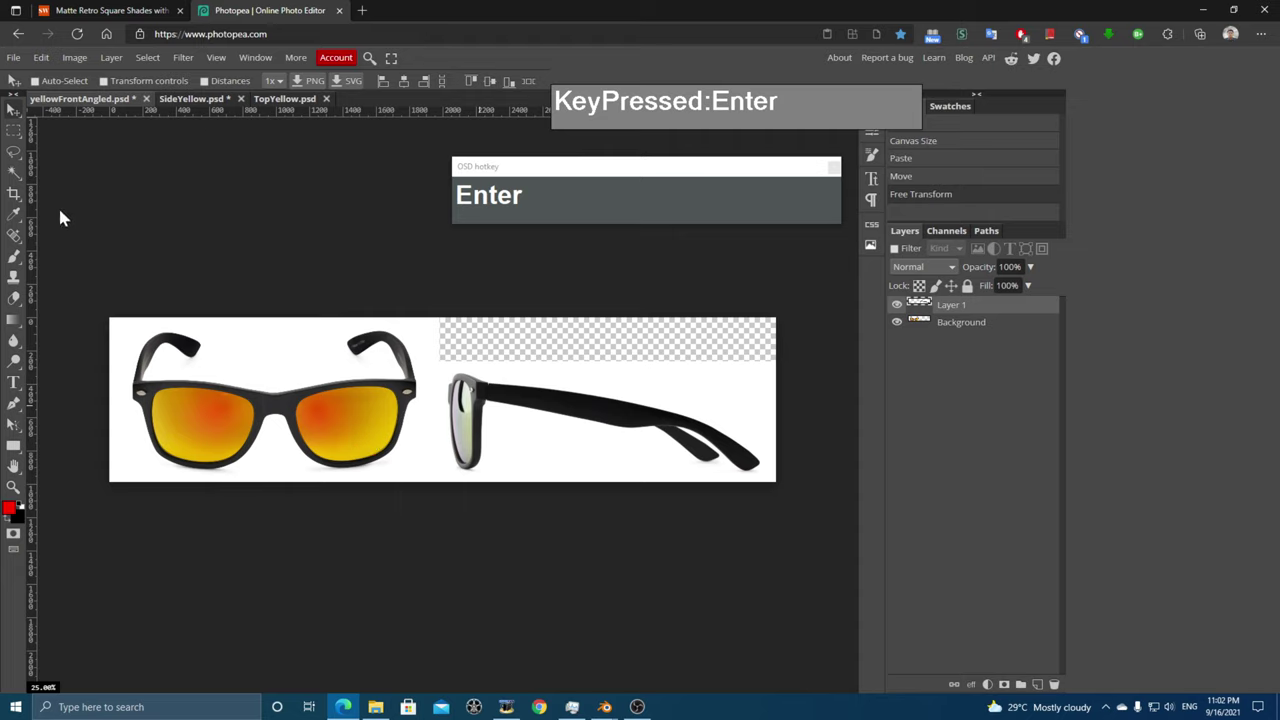
- Hide the rulers and show them again
click(215, 58)
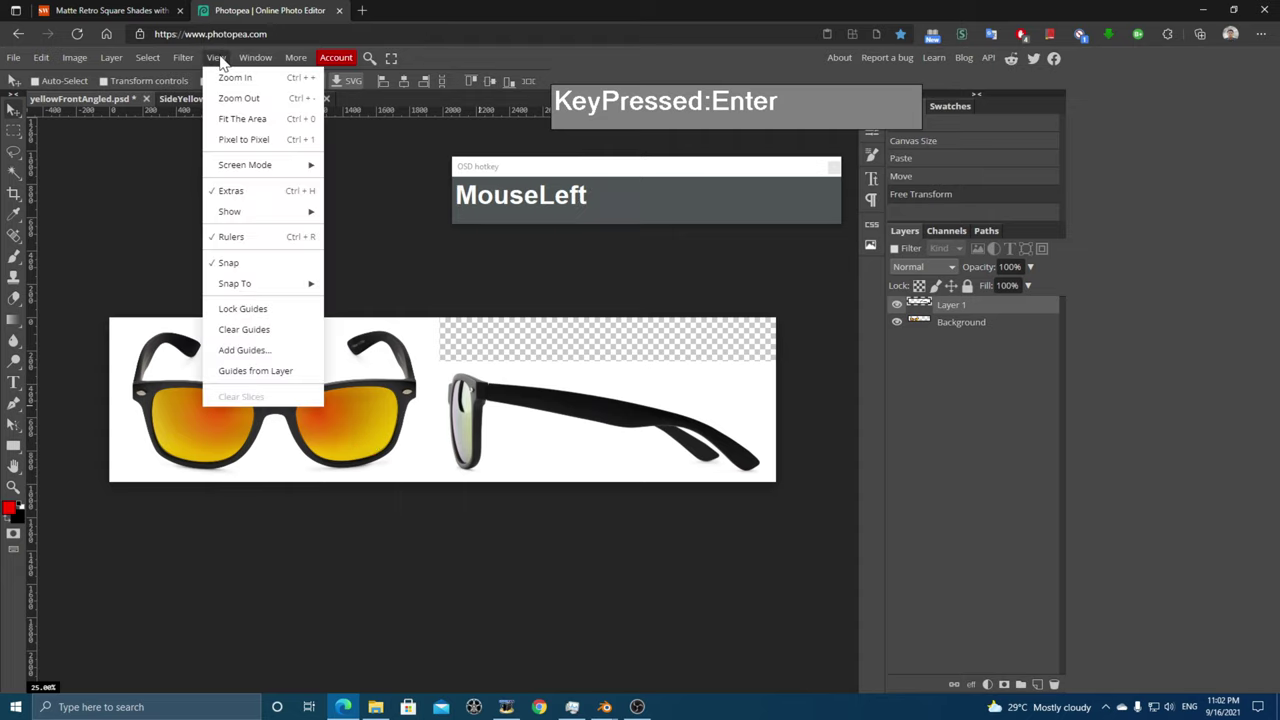
click(228, 238)
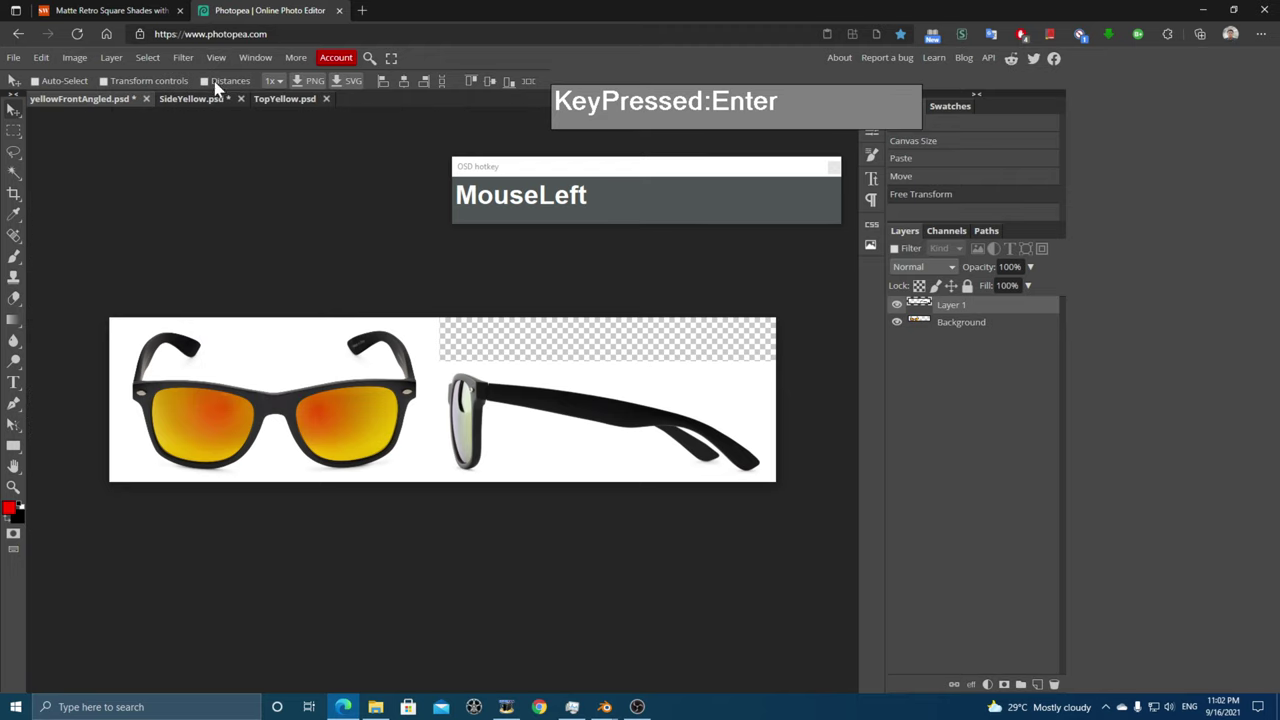
click(215, 58)
click(230, 240)
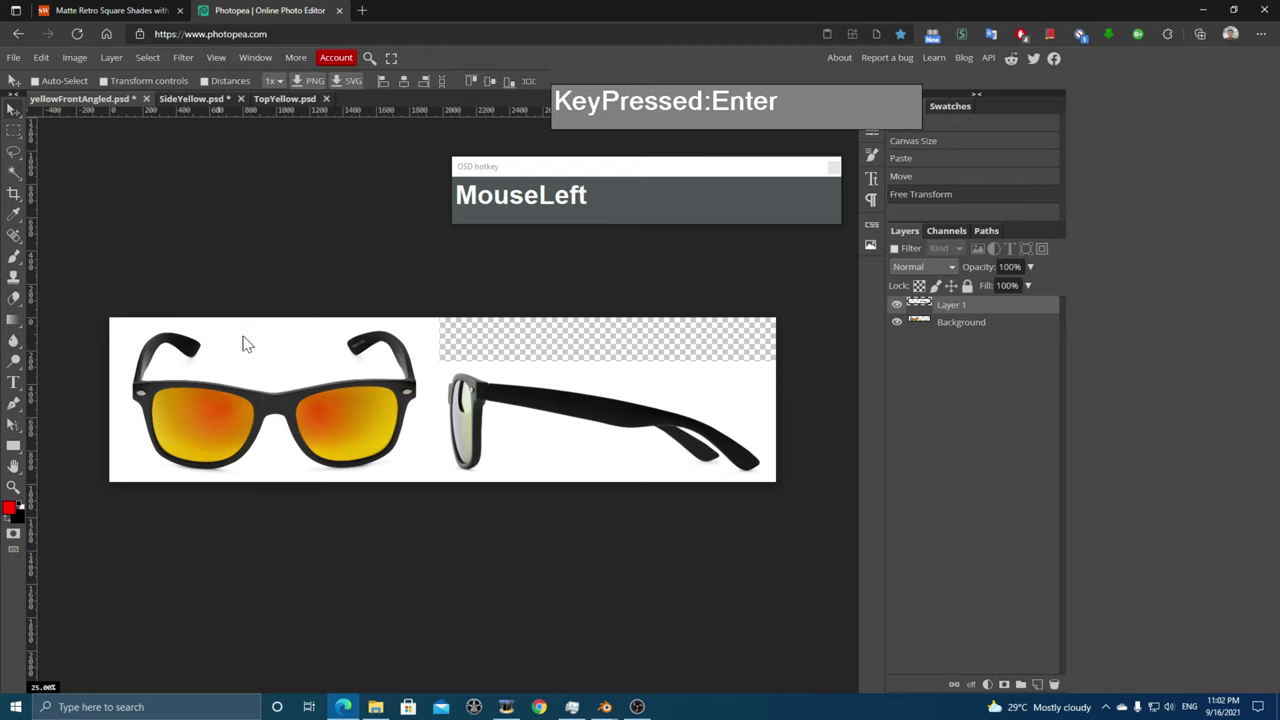
- Add horizontal guides along the top and bottom edges of the front-view frame and compare the side view's height against them
drag(306, 119, 396, 388)
drag(332, 110, 421, 477)
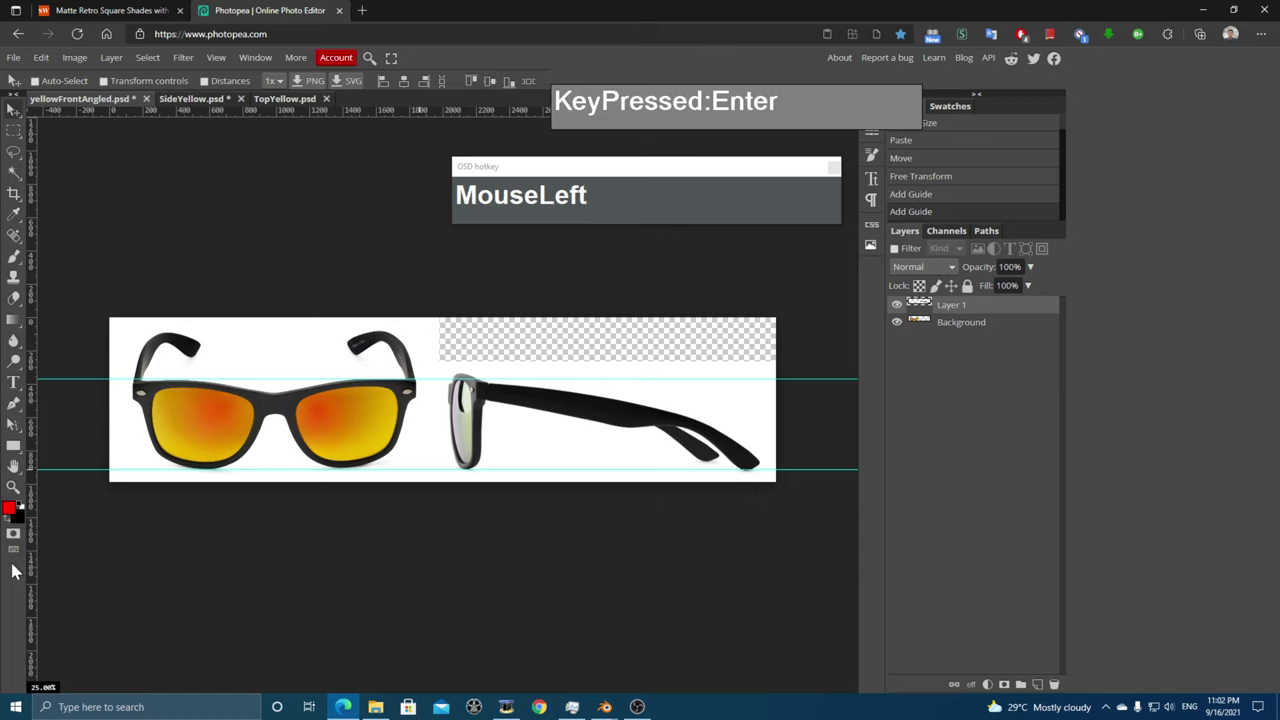
click(13, 487)
click(400, 410)
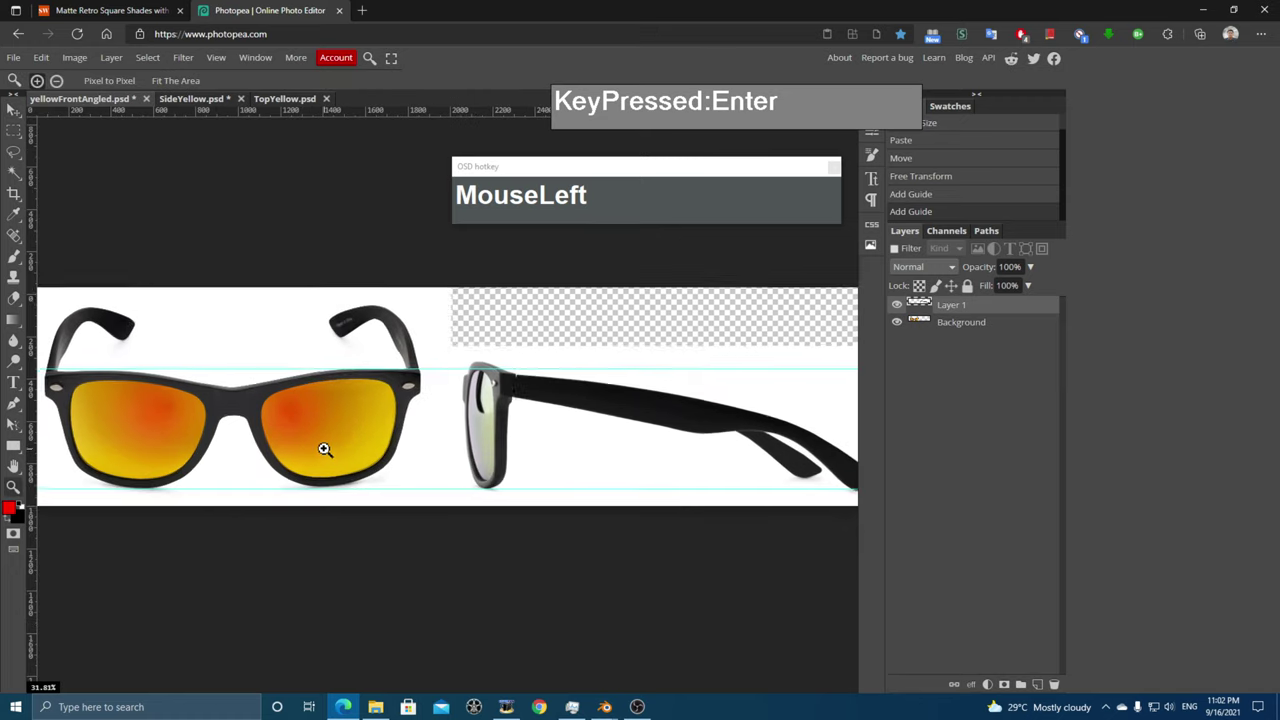
click(383, 431)
click(383, 449)
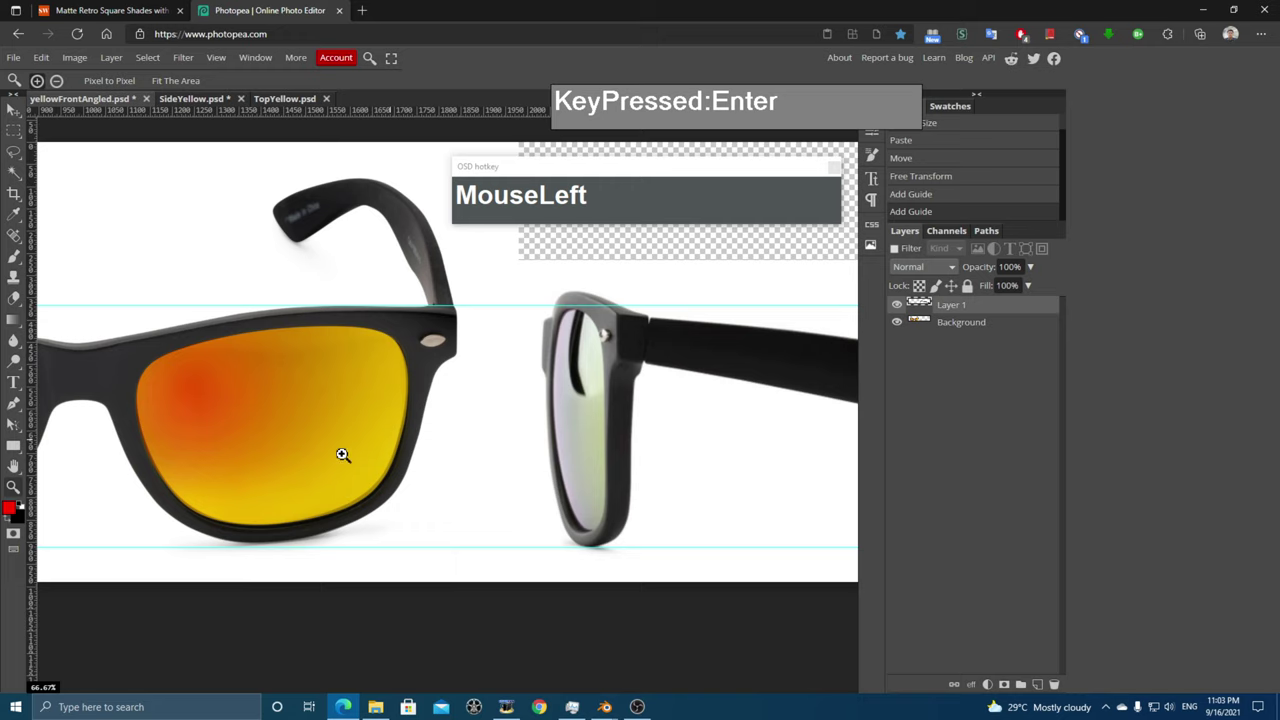
- Make a rectangular selection around the front-view frame, spanning the area between the two horizontal guides
key(alt)
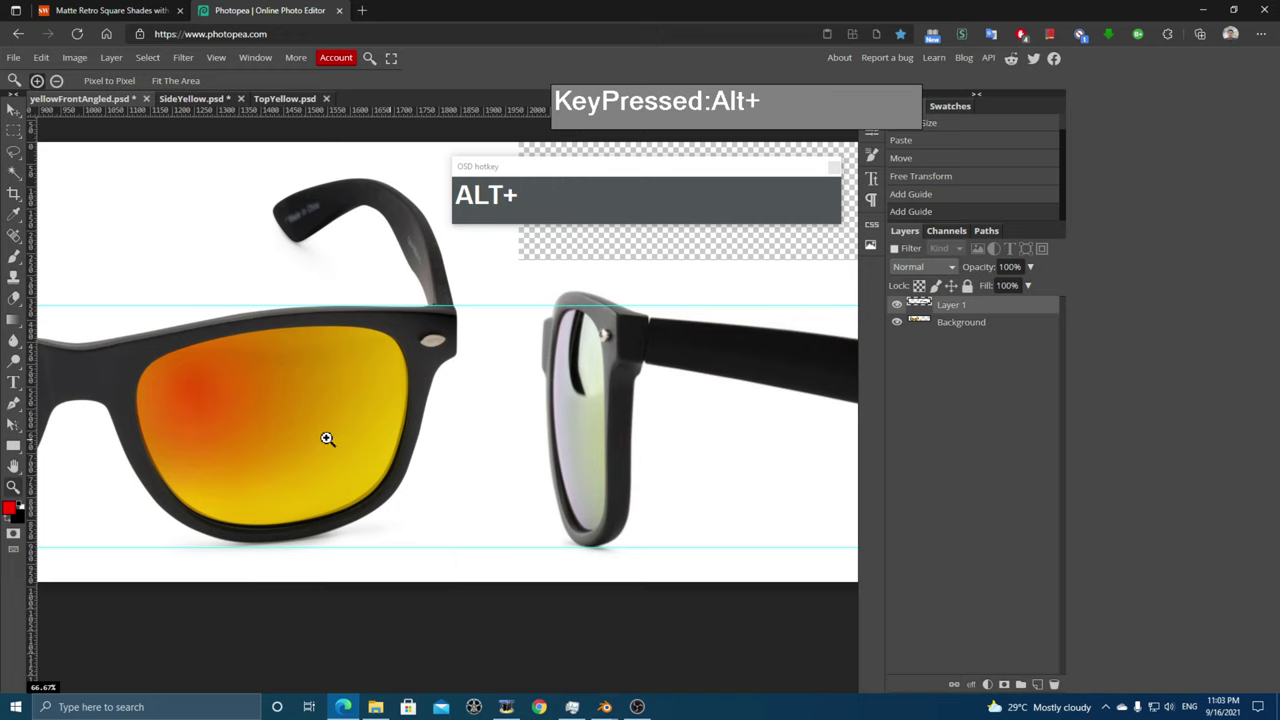
alt+click(270, 438)
alt+click(190, 450)
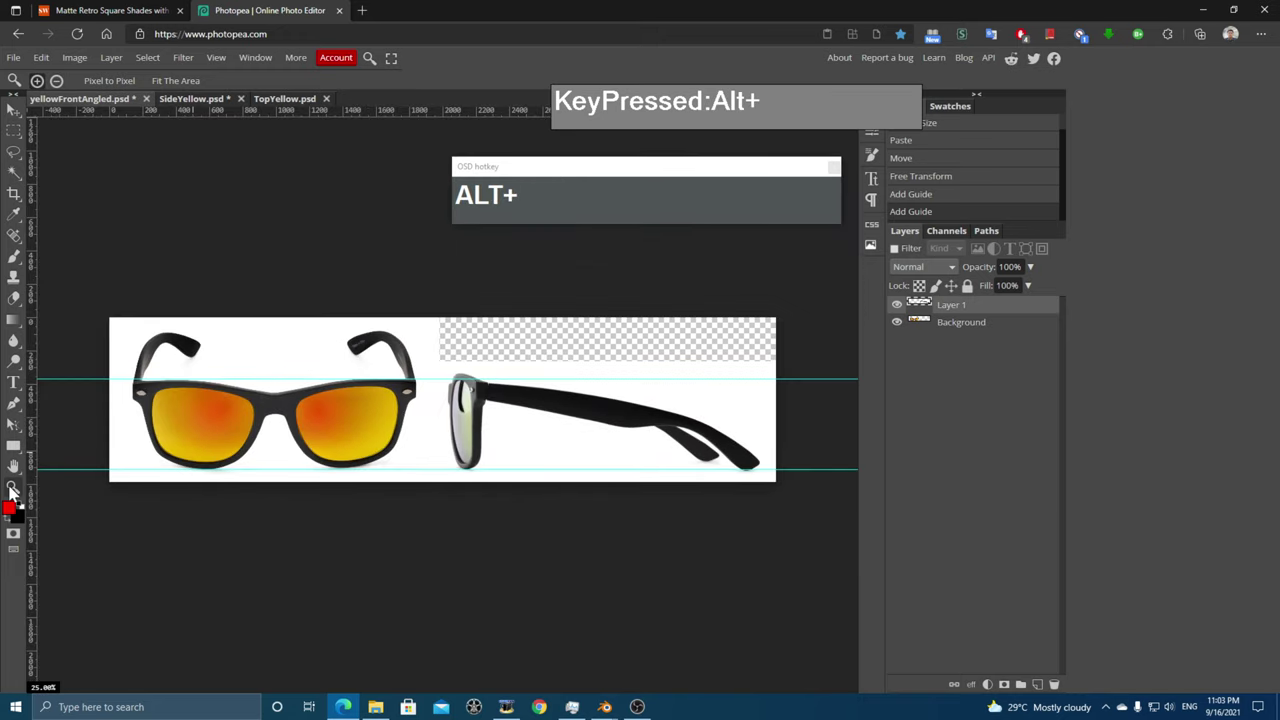
click(13, 133)
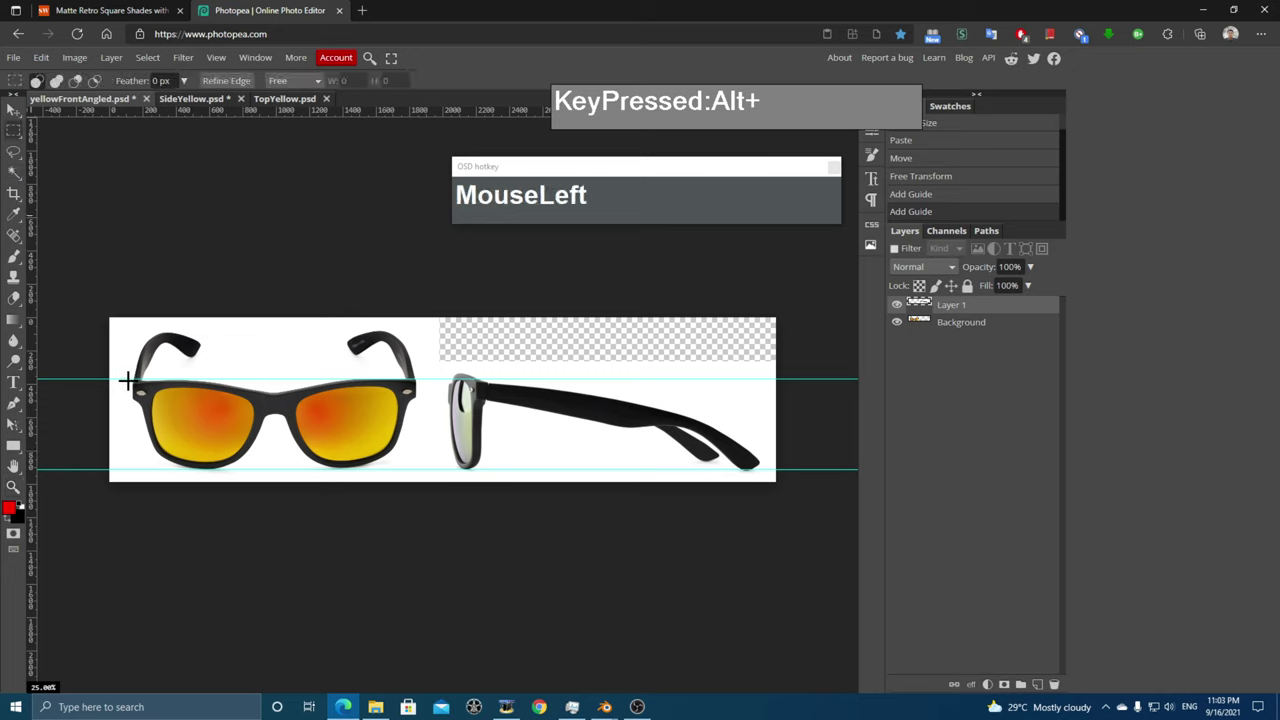
drag(128, 380, 419, 468)
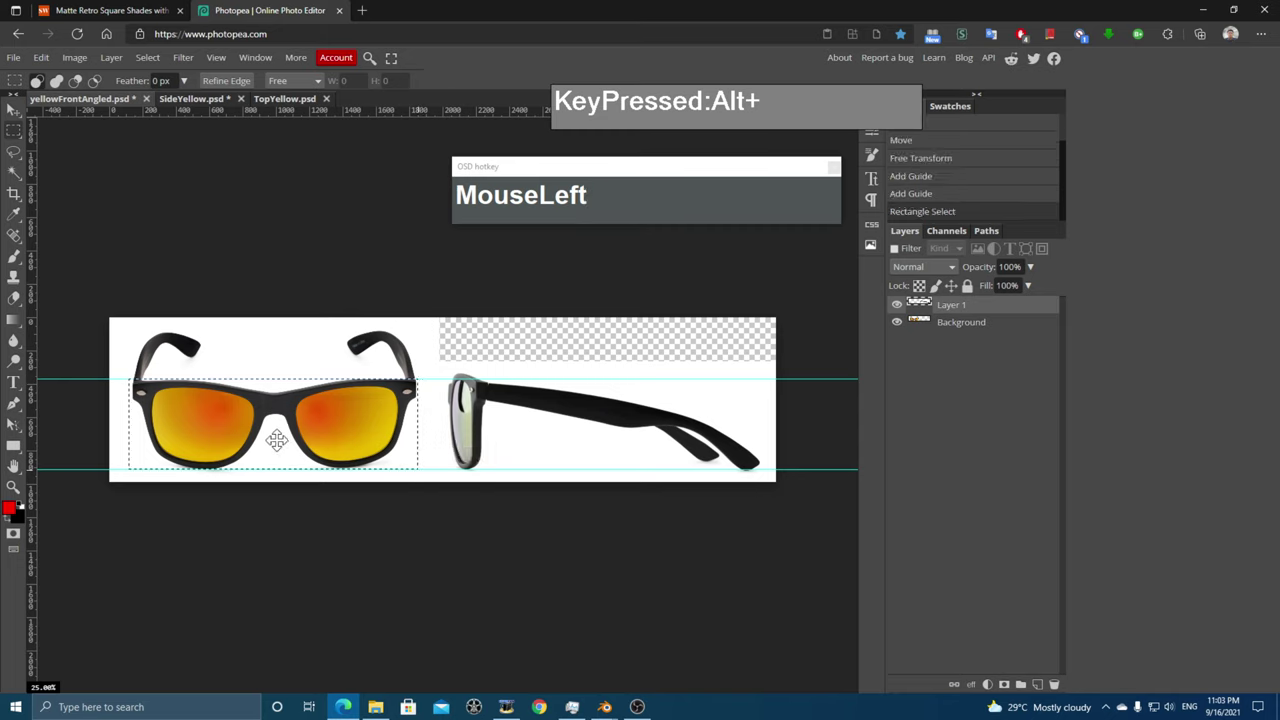
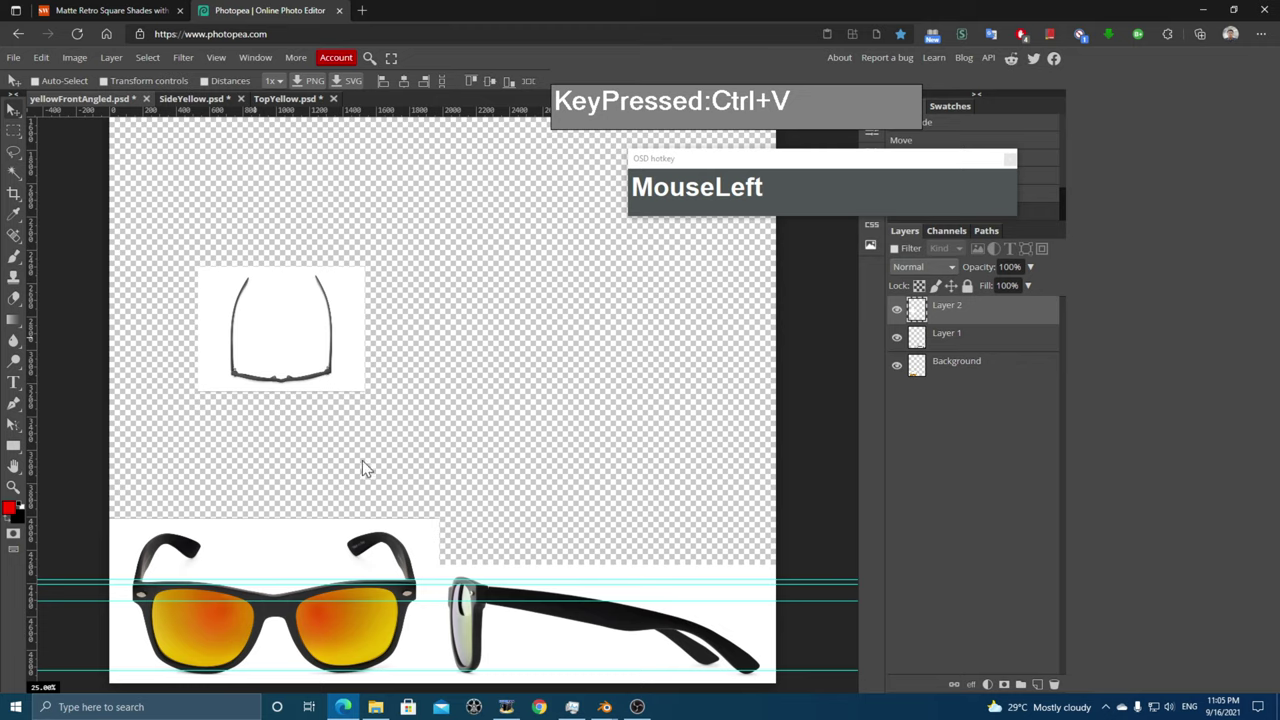
- Scale the pasted top-view layer proportionally to 283.20% and position it above the front view so the frame widths match
key(ctrl+alt+t)
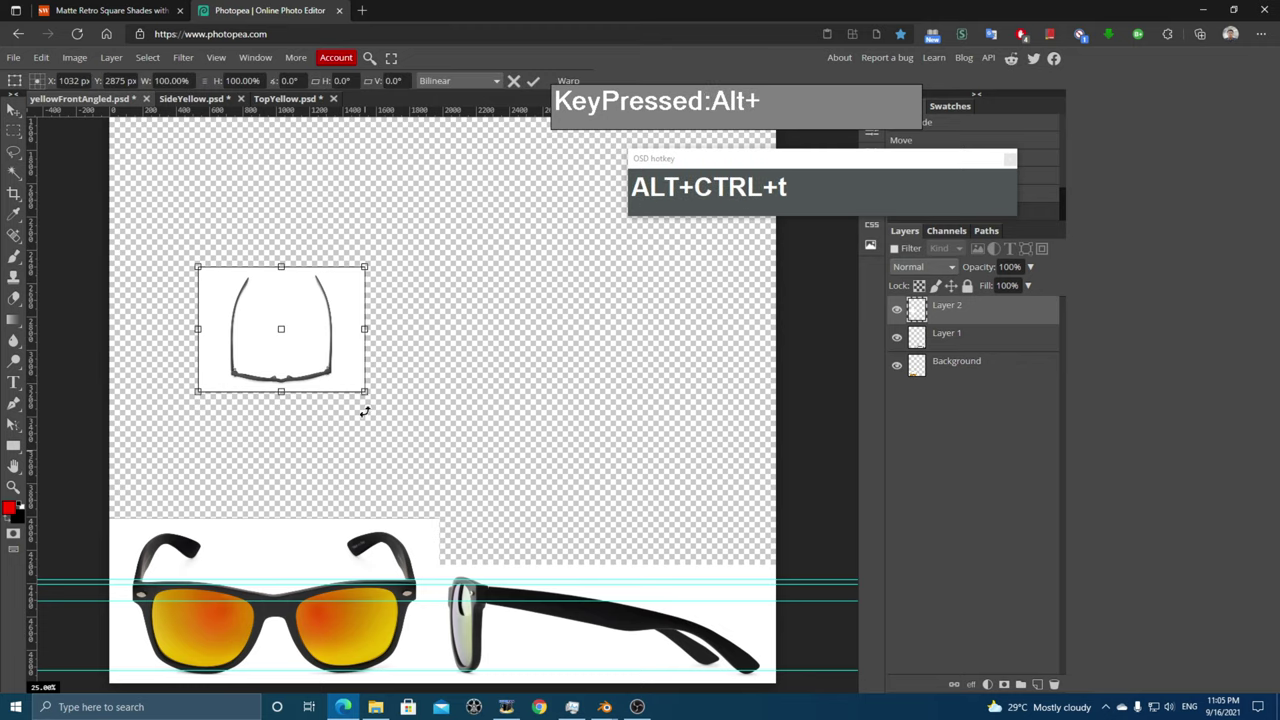
key(shift)
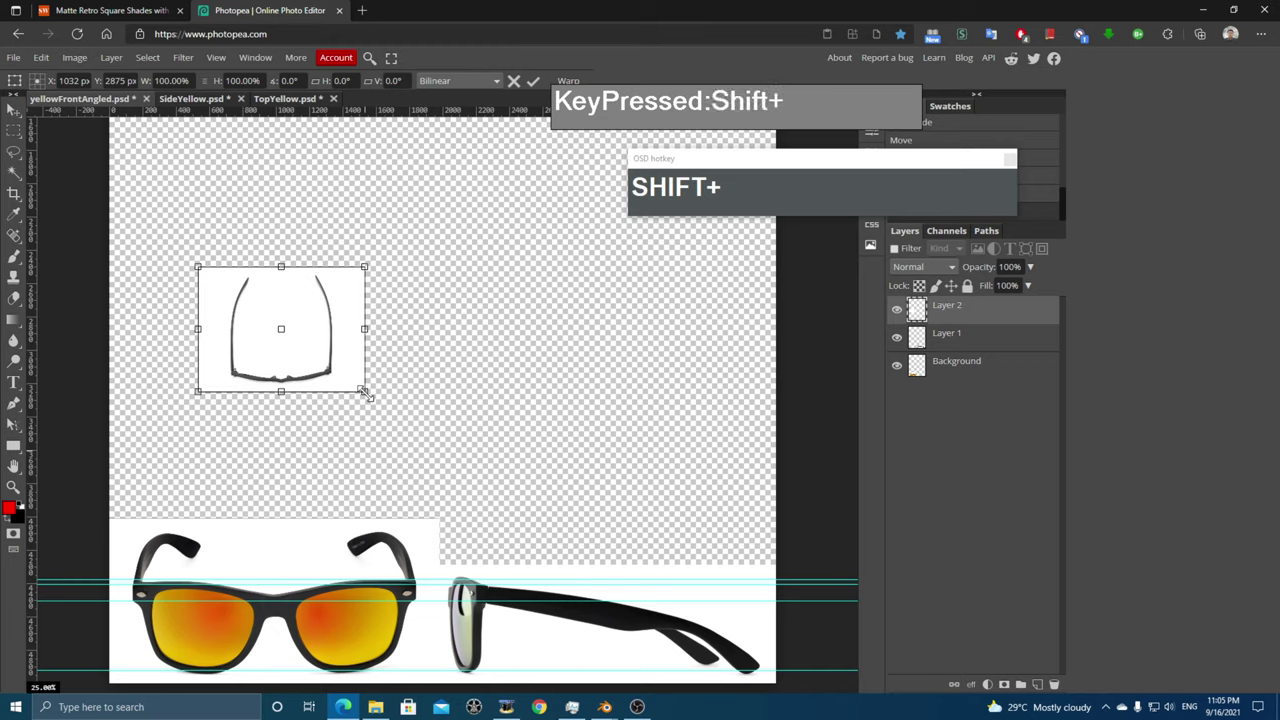
shift+drag(364, 392, 557, 535)
drag(426, 466, 335, 462)
shift+drag(463, 531, 513, 570)
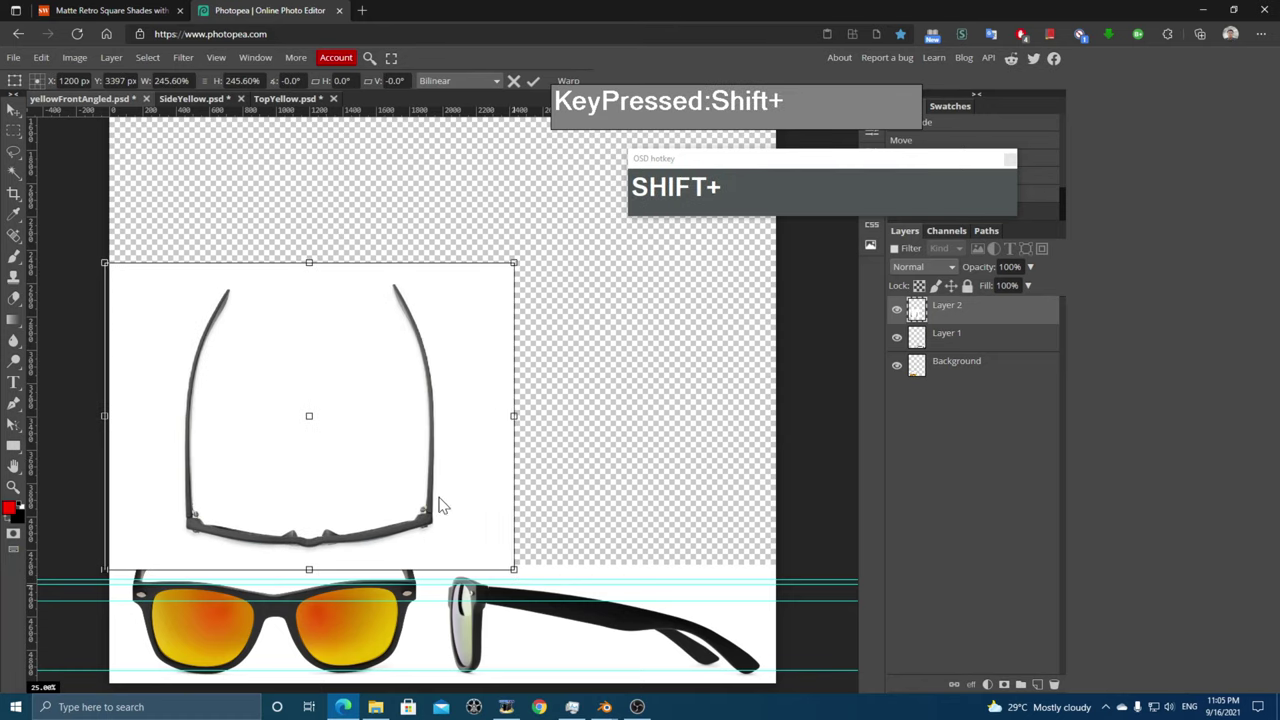
drag(415, 492, 383, 501)
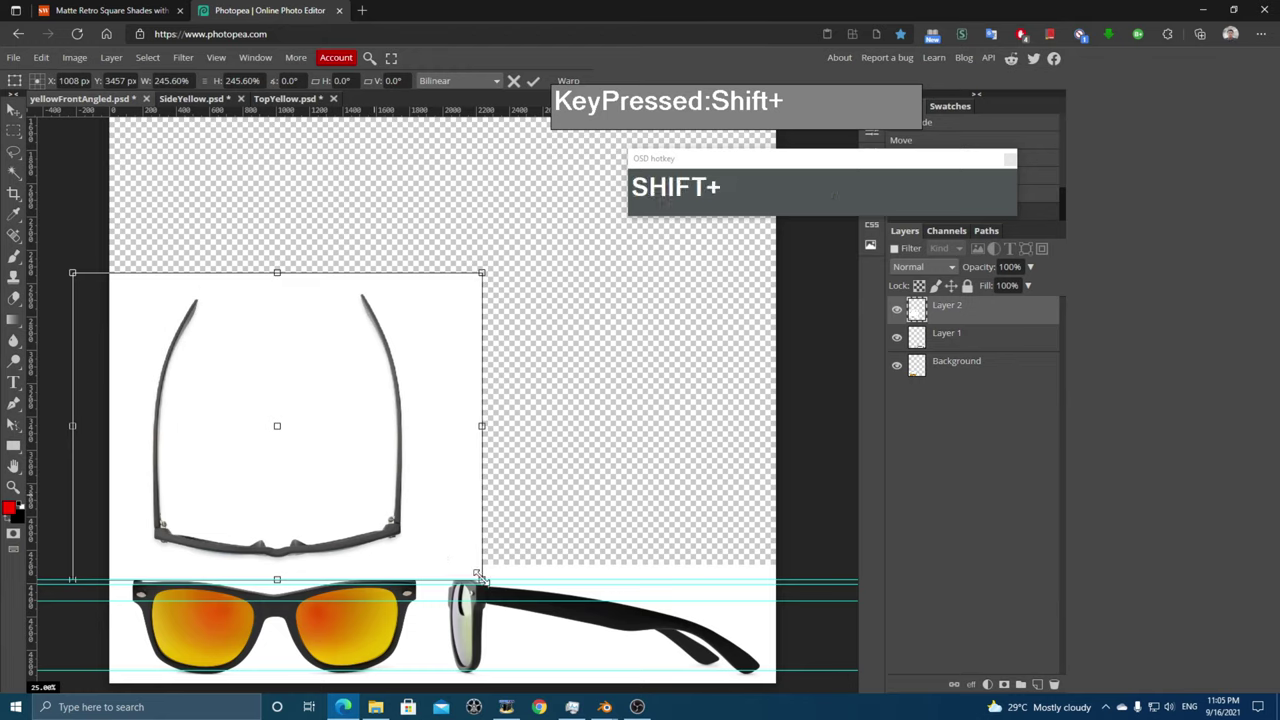
shift+drag(482, 579, 522, 610)
drag(403, 521, 375, 495)
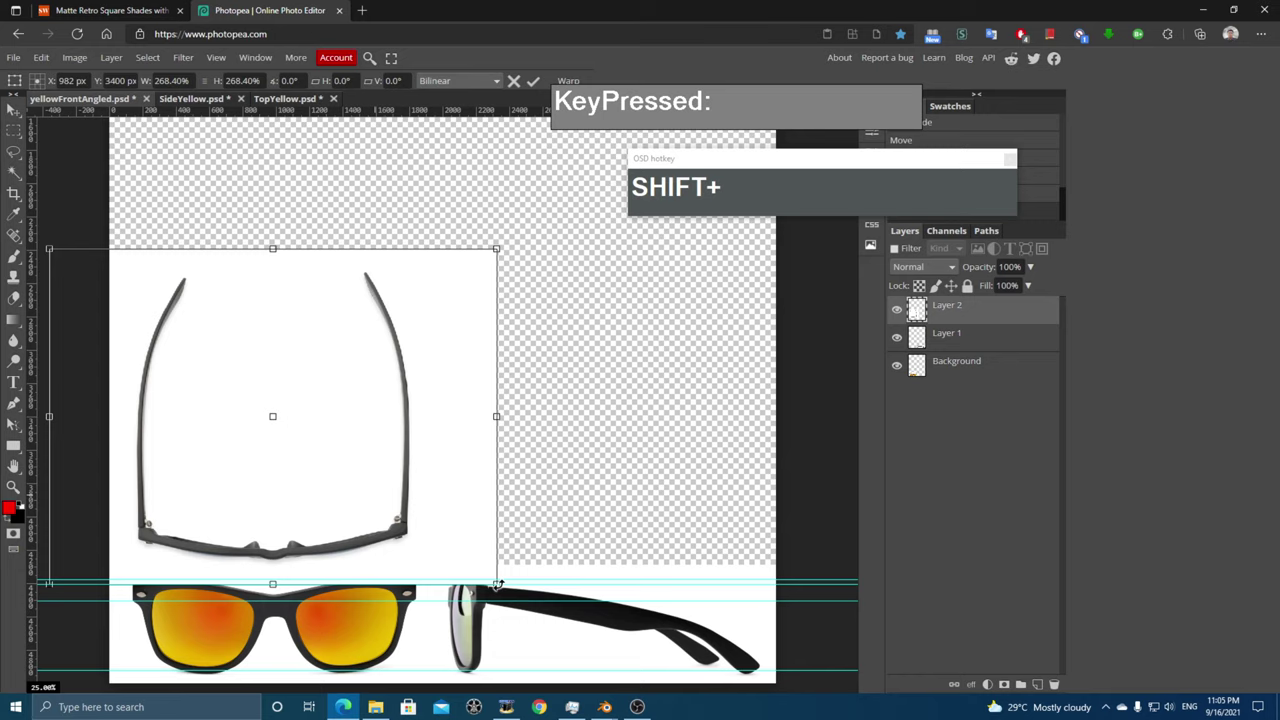
shift+drag(494, 583, 521, 601)
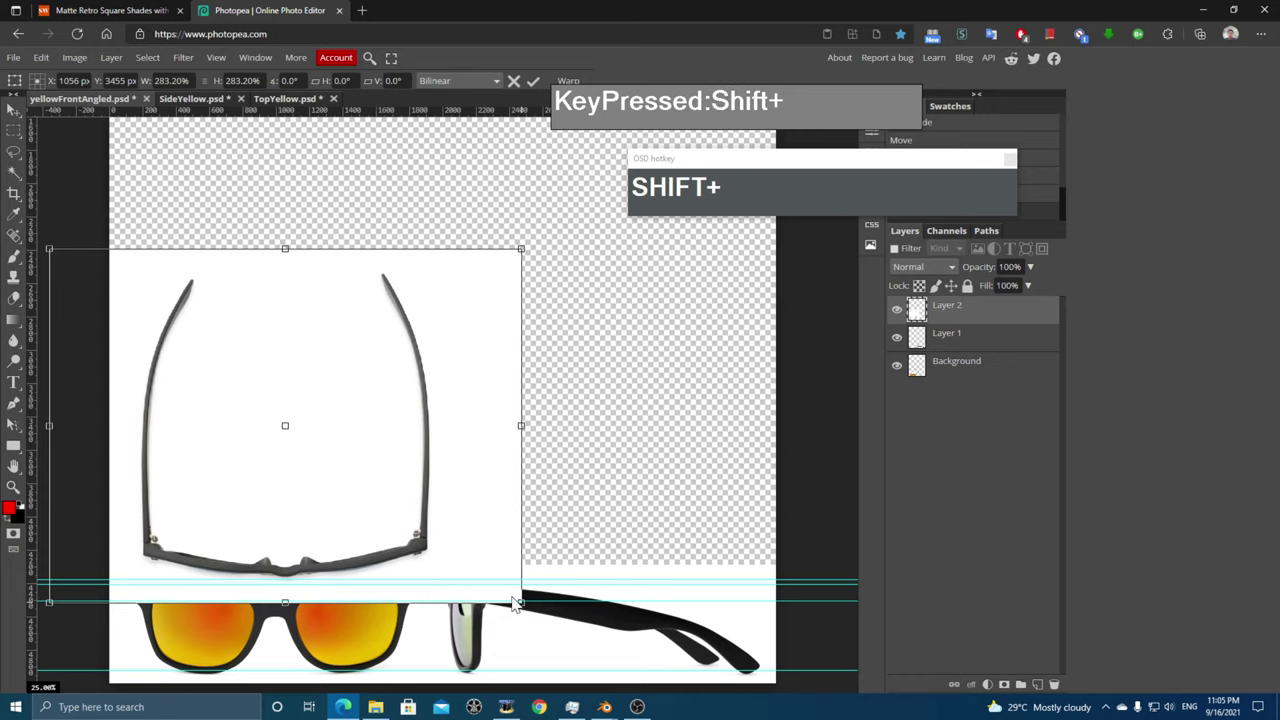
mouse_move(418, 526)
mouse_down()
mouse_move(402, 508)
mouse_move(426, 511)
mouse_up()
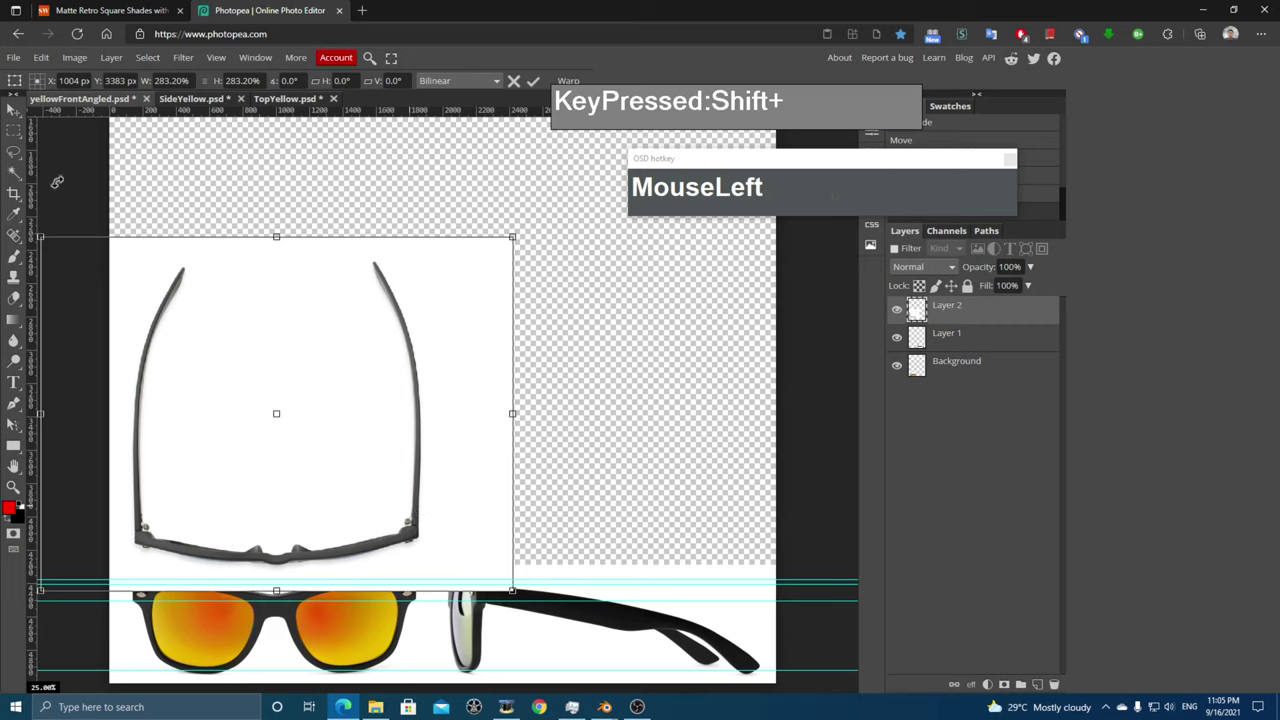
- Add vertical guides through the centre of the glasses and along the right and left outer edges of the frame
drag(32, 140, 278, 177)
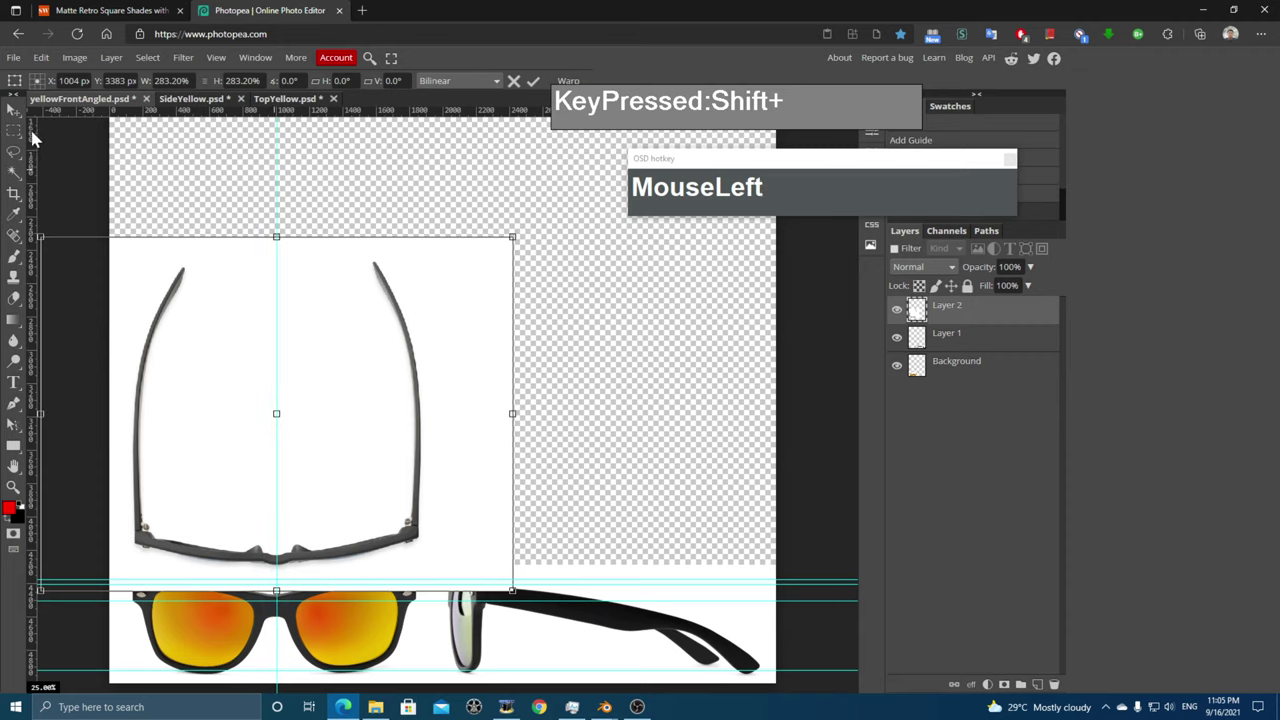
drag(35, 140, 418, 171)
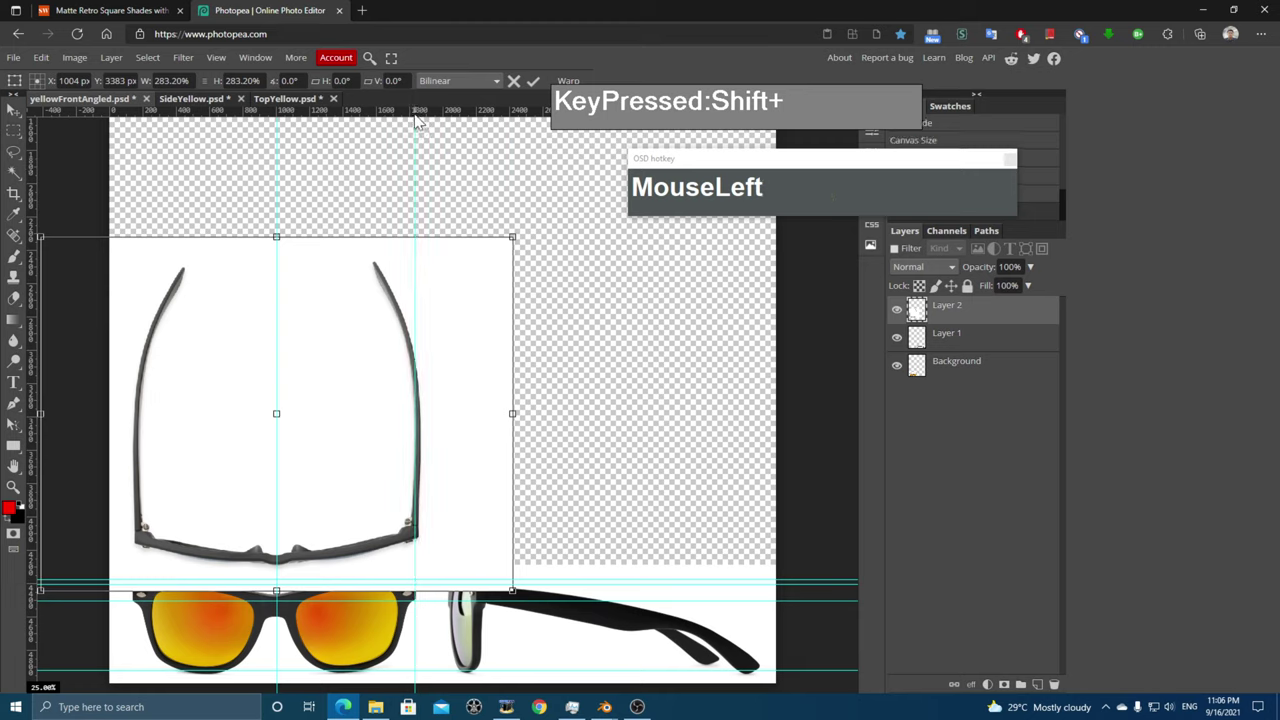
drag(420, 120, 419, 121)
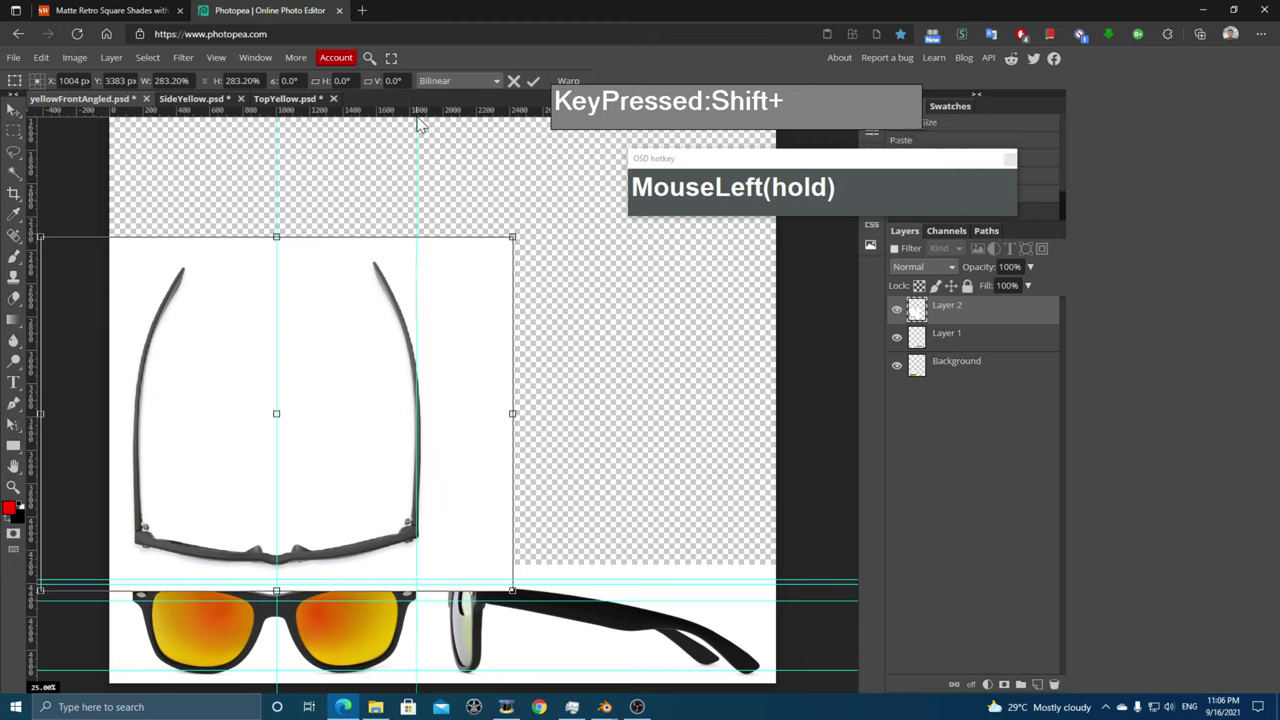
drag(405, 421, 405, 421)
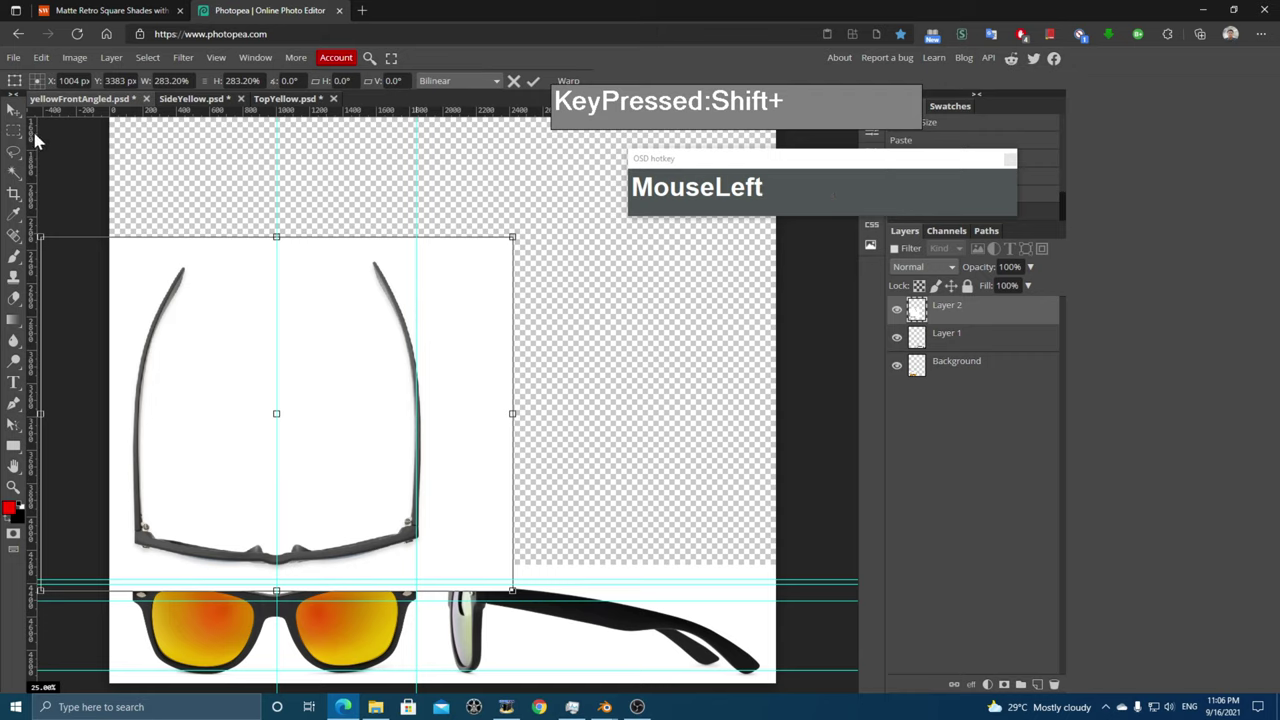
drag(35, 140, 135, 165)
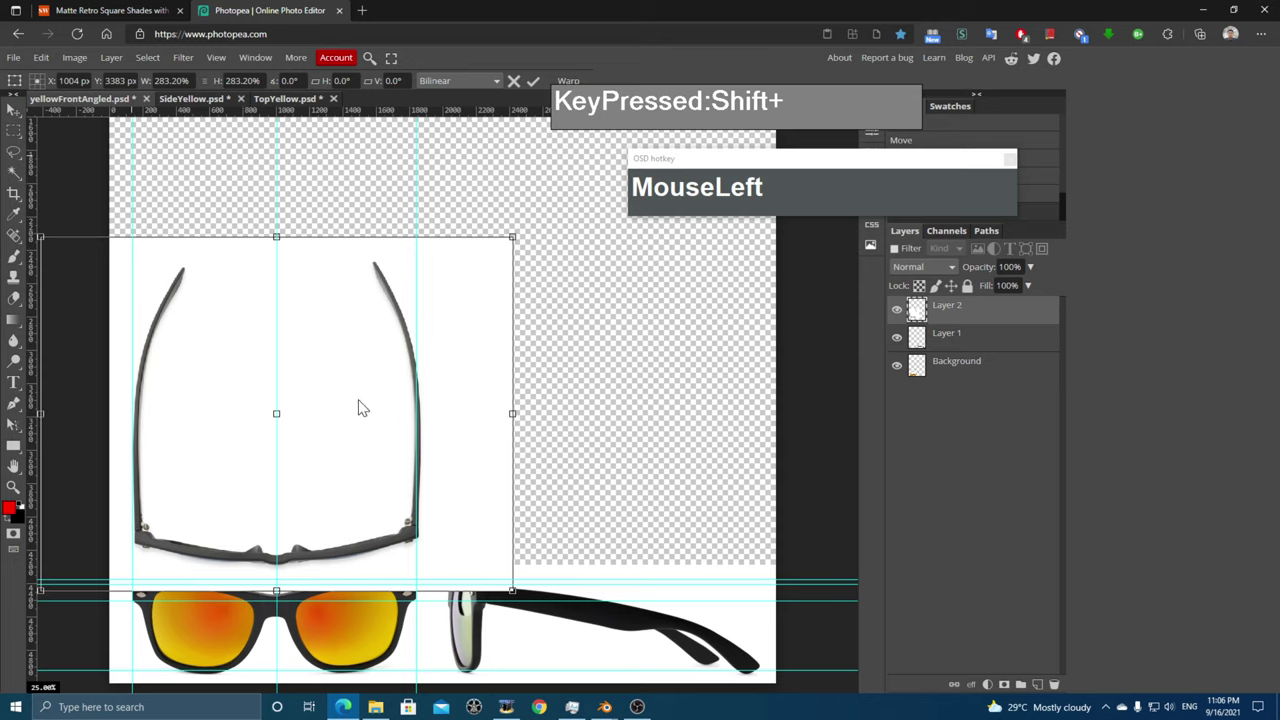
- Nudge the top-view layer left to X 990 px to line it up with the vertical guides, and apply the transform
key(Left)
key(Left)
key(Left)
key(Left)
key(Left)
key(Left)
key(Left)
key(Left)
key(Left)
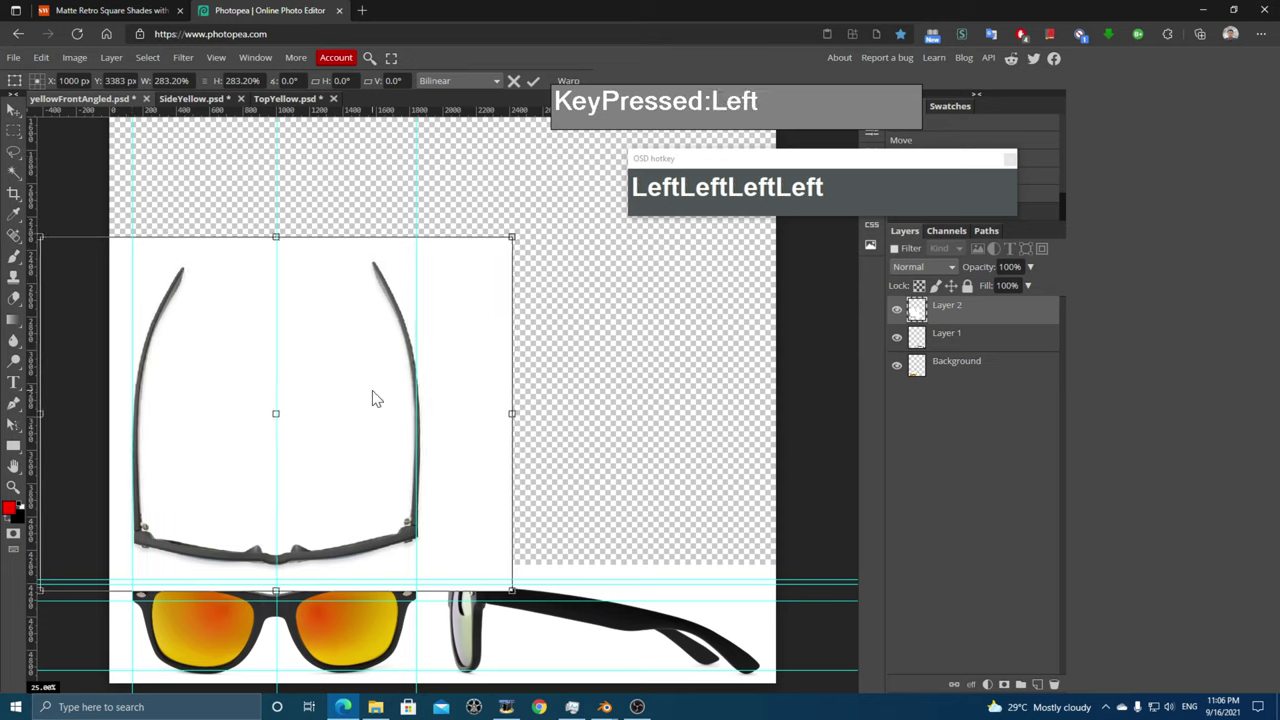
key(Left)
key(Left)
key(Left)
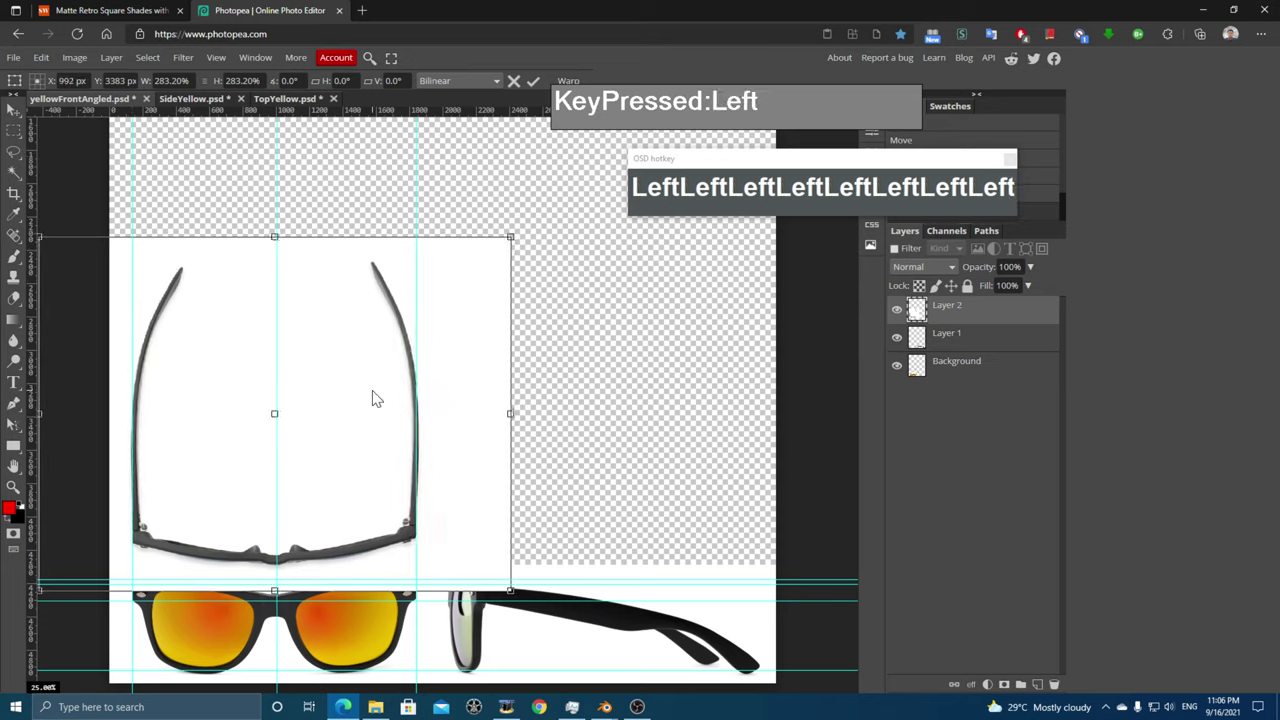
key(Left)
key(Right)
key(Left)
key(Left)
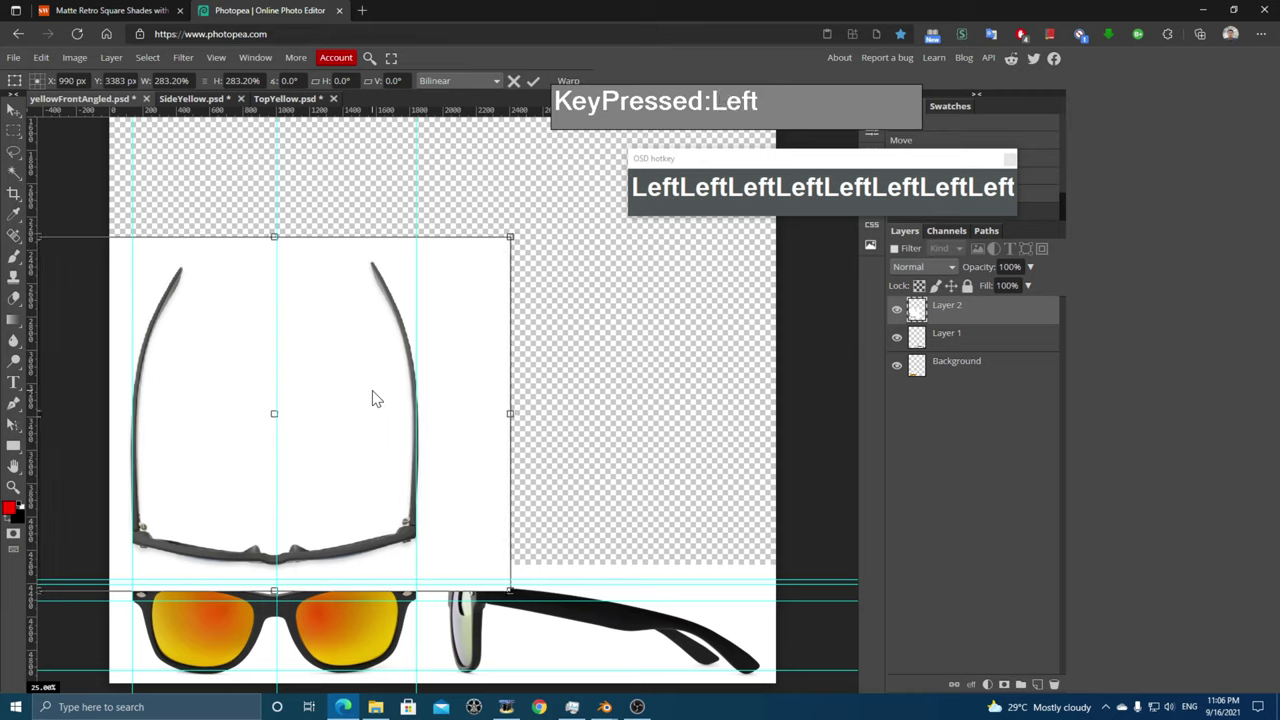
key(Return)
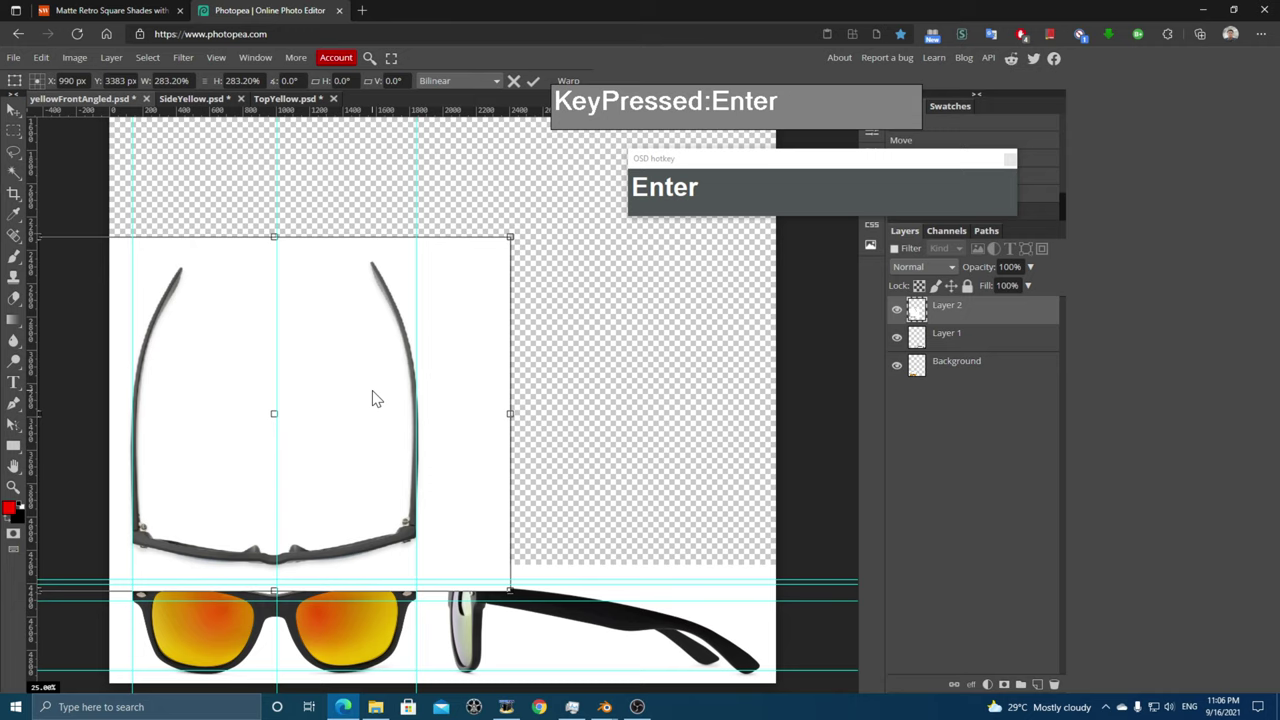
- Select the strip where the top-view layer's white area covers the front-view frame and delete it from that layer
scroll(530, 416, down, 2)
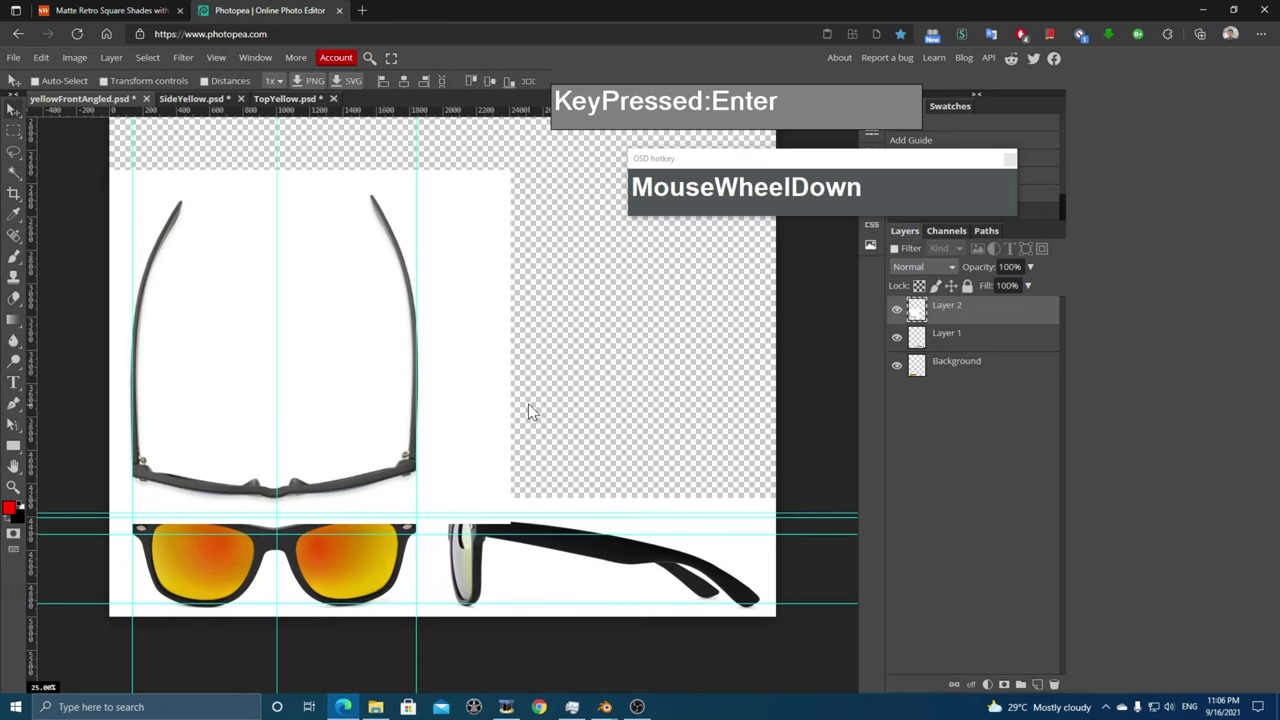
scroll(560, 420, up, 2)
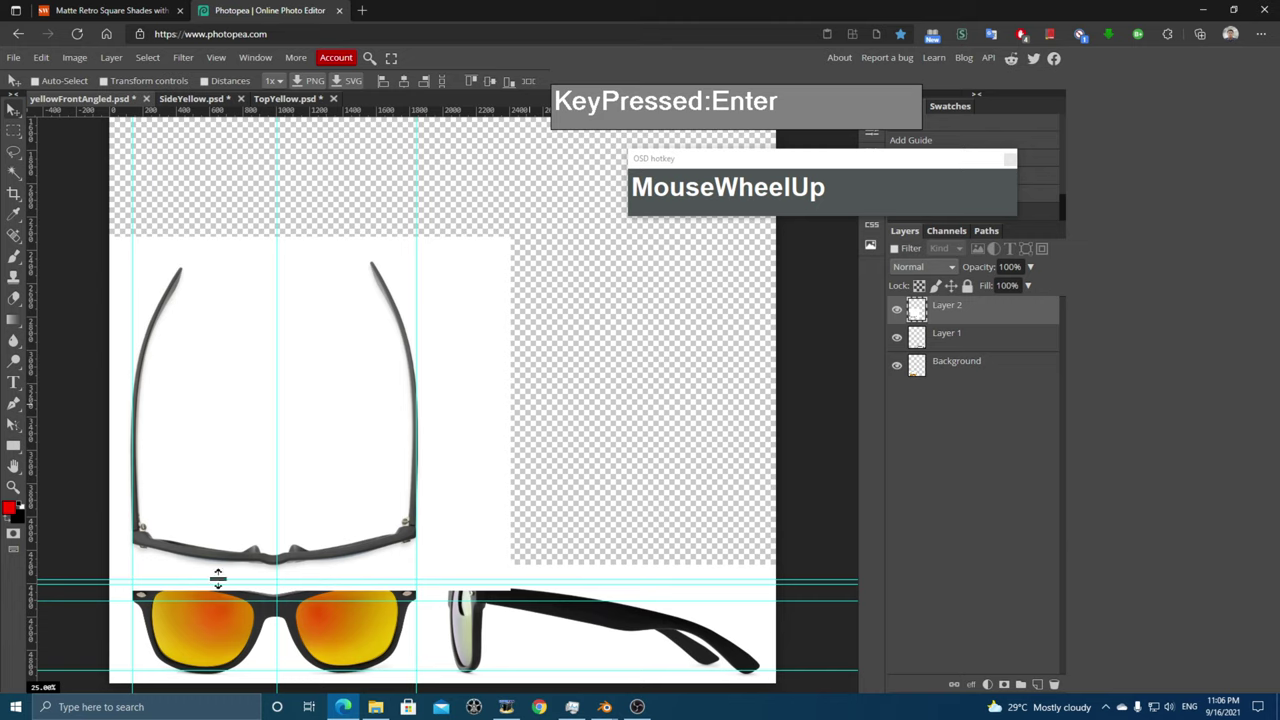
click(14, 149)
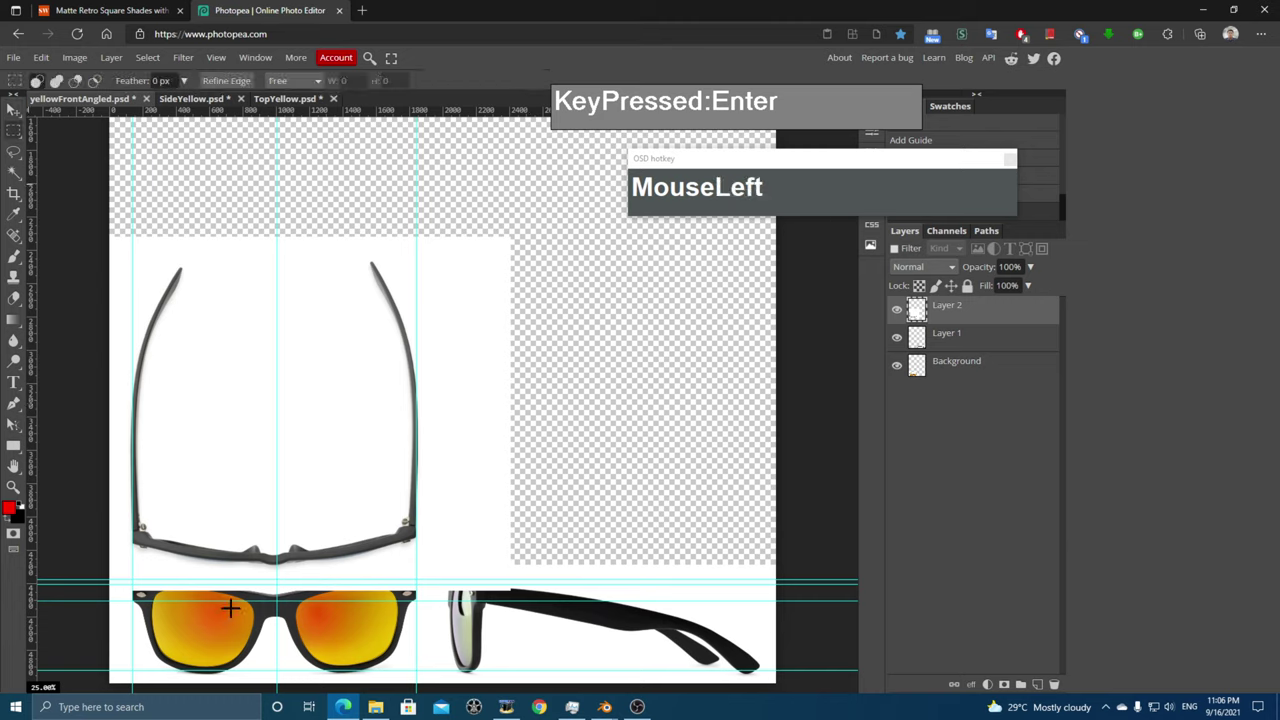
mouse_move(106, 567)
mouse_down()
mouse_move(551, 586)
mouse_move(514, 600)
mouse_up()
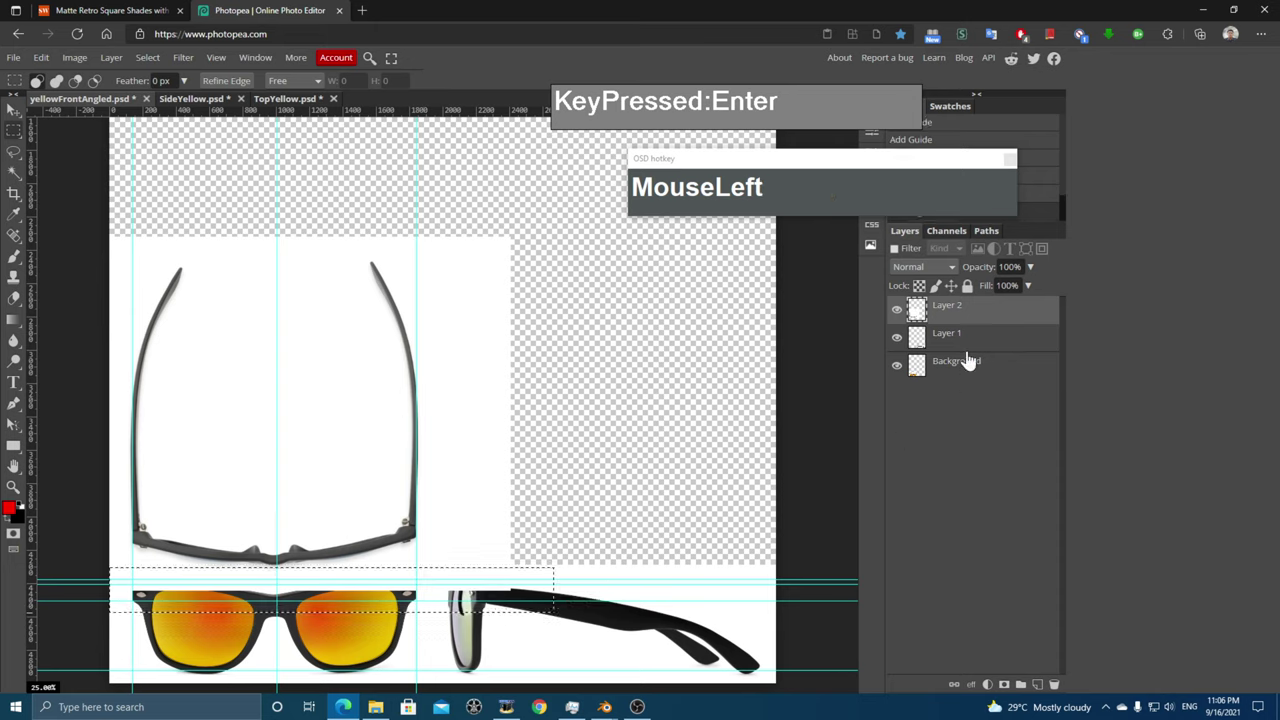
key(Delete)
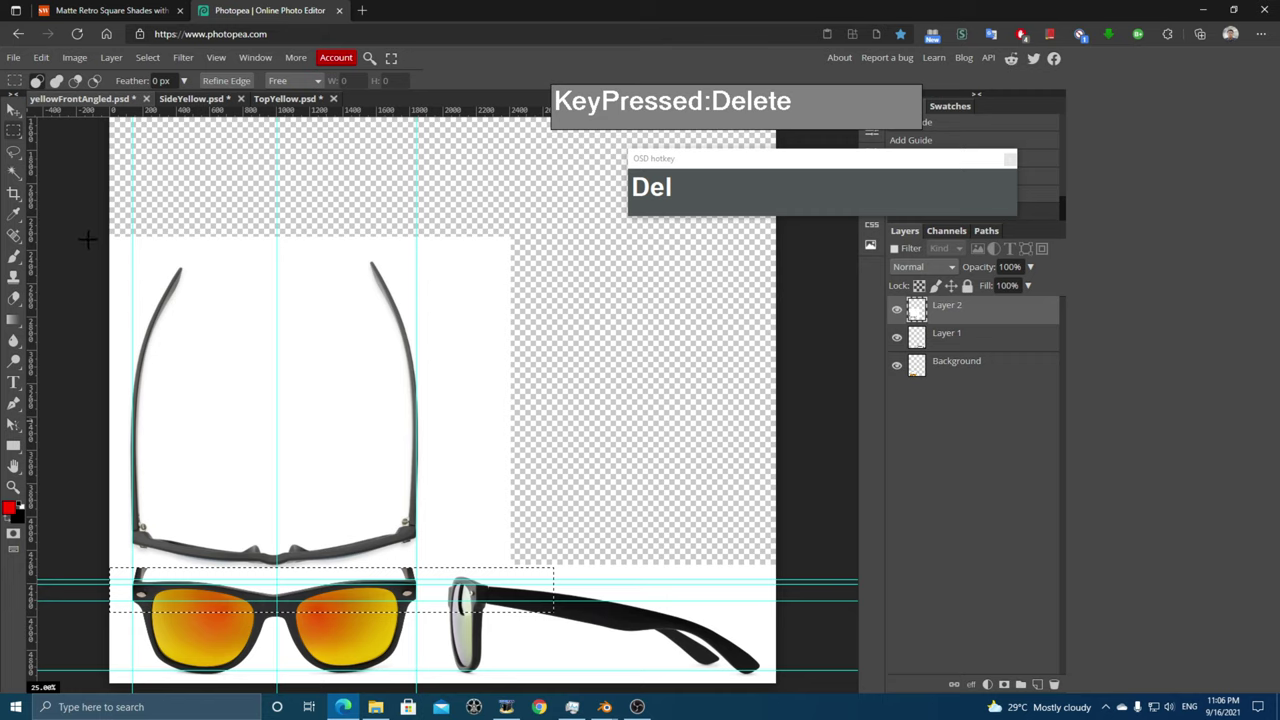
- Crop the canvas to about 4000 × 2580 px, from just above the top view's temple tips to the bottom and right image edges
click(14, 200)
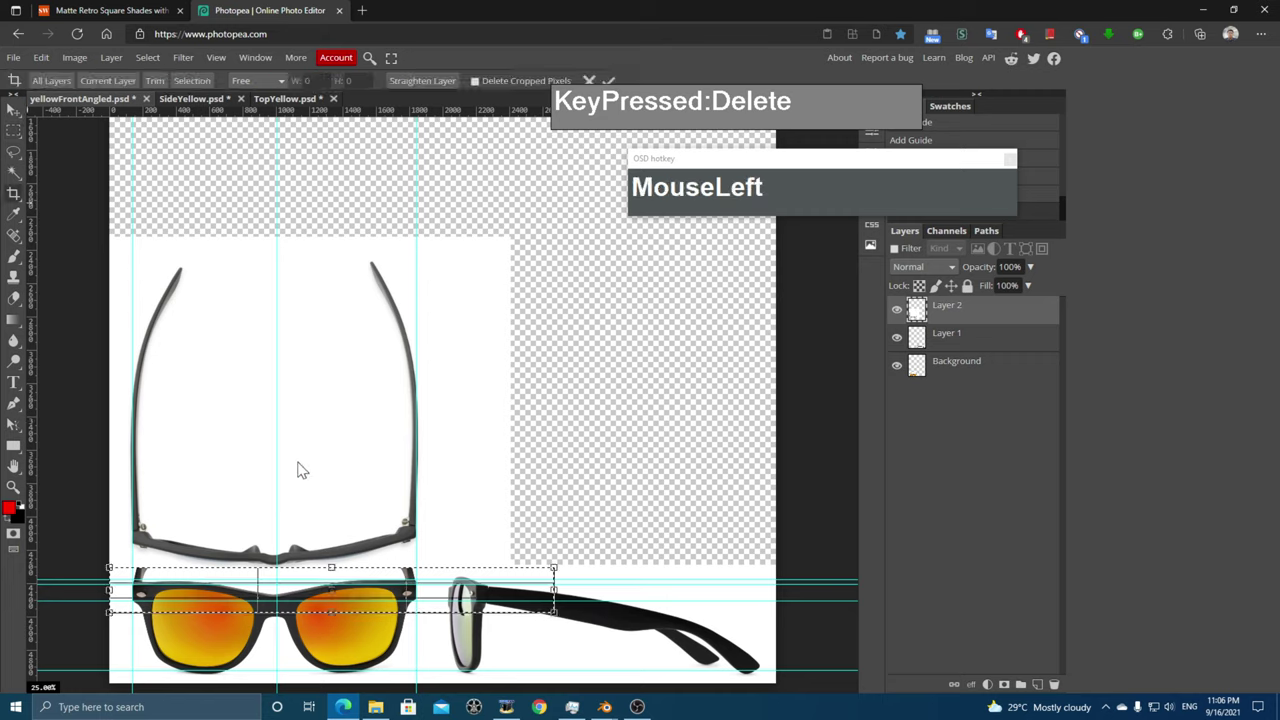
drag(331, 567, 331, 253)
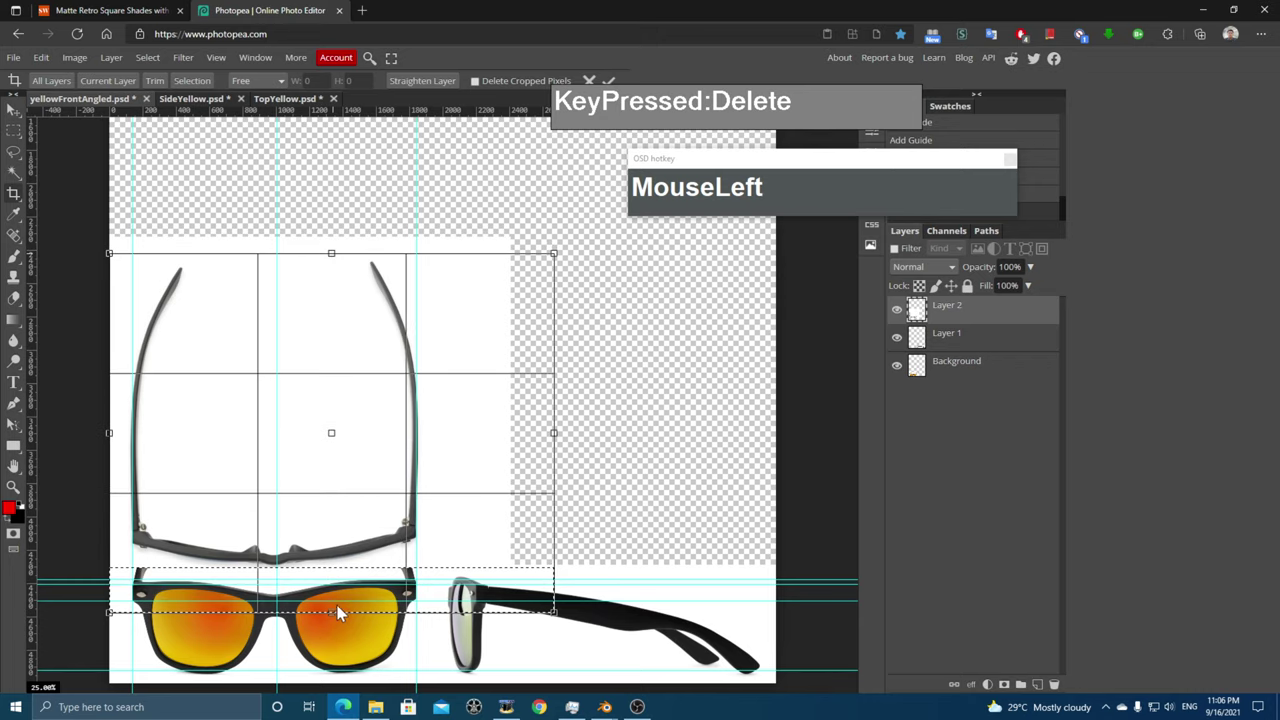
drag(331, 612, 333, 650)
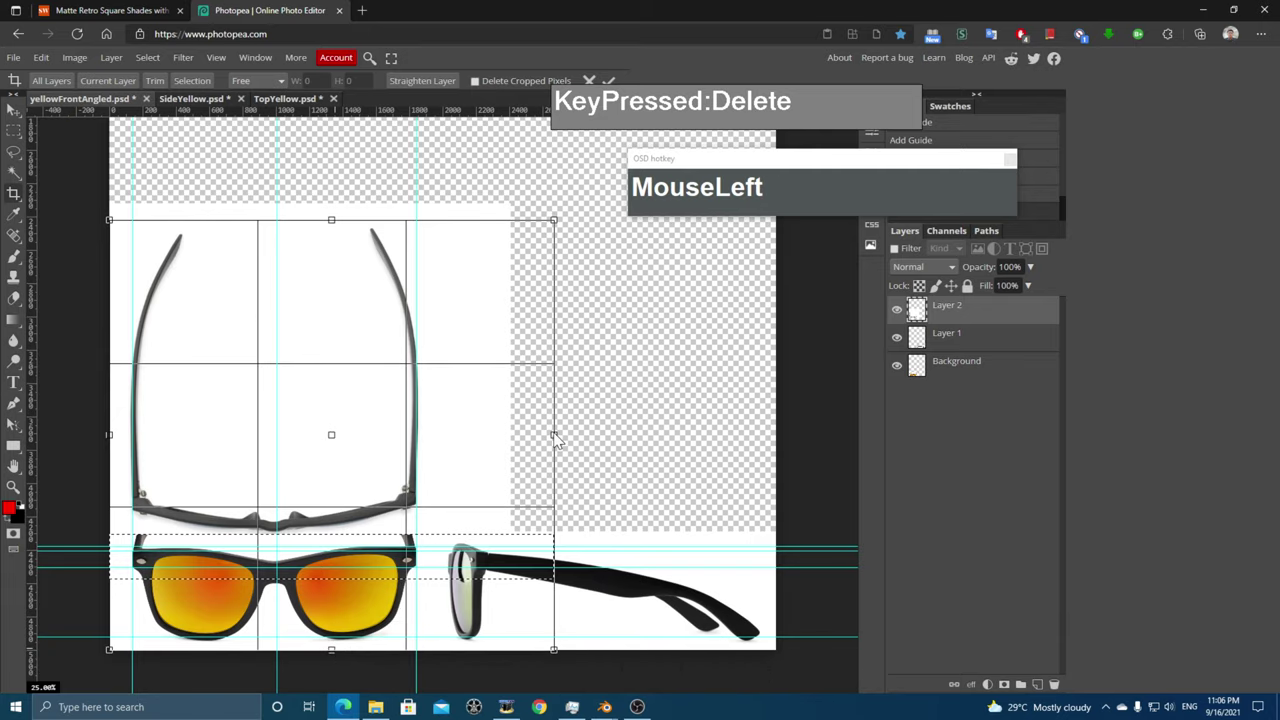
drag(553, 435, 776, 433)
click(577, 480)
key(Return)
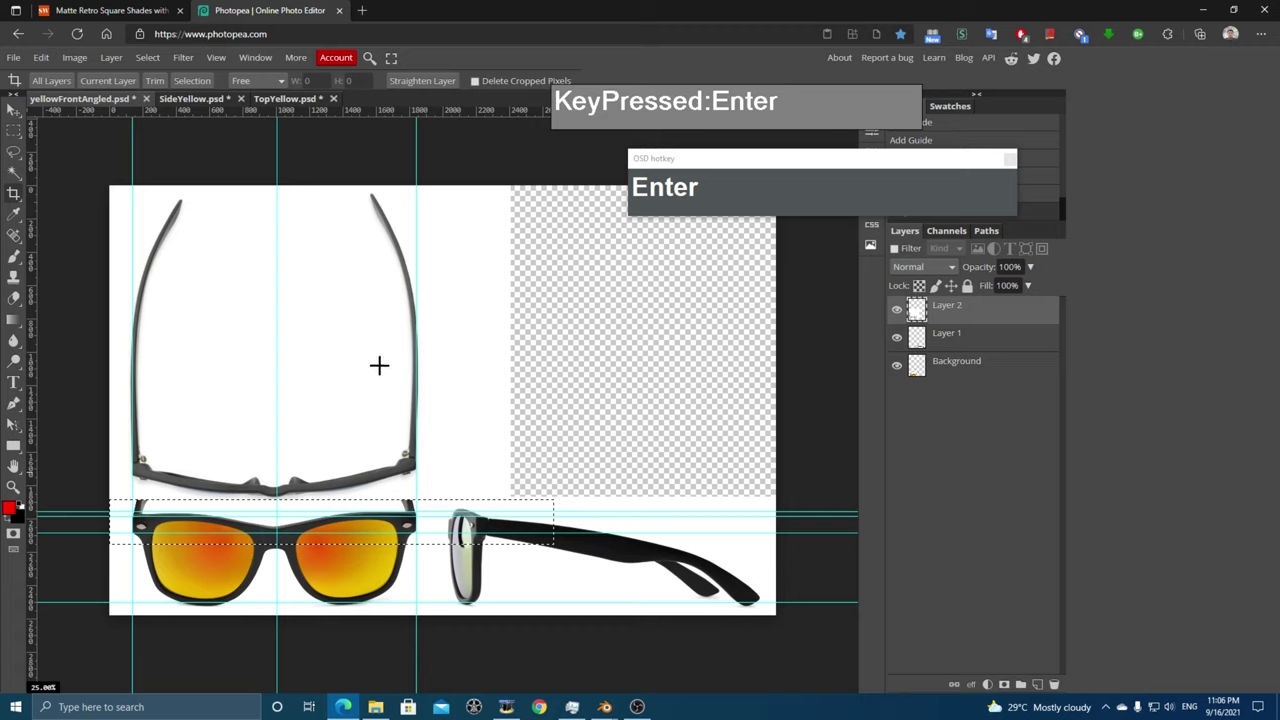
- Export the combined image as a 4000 × 2580 px PNG at 100% quality after checking the whole image in the preview
click(14, 57)
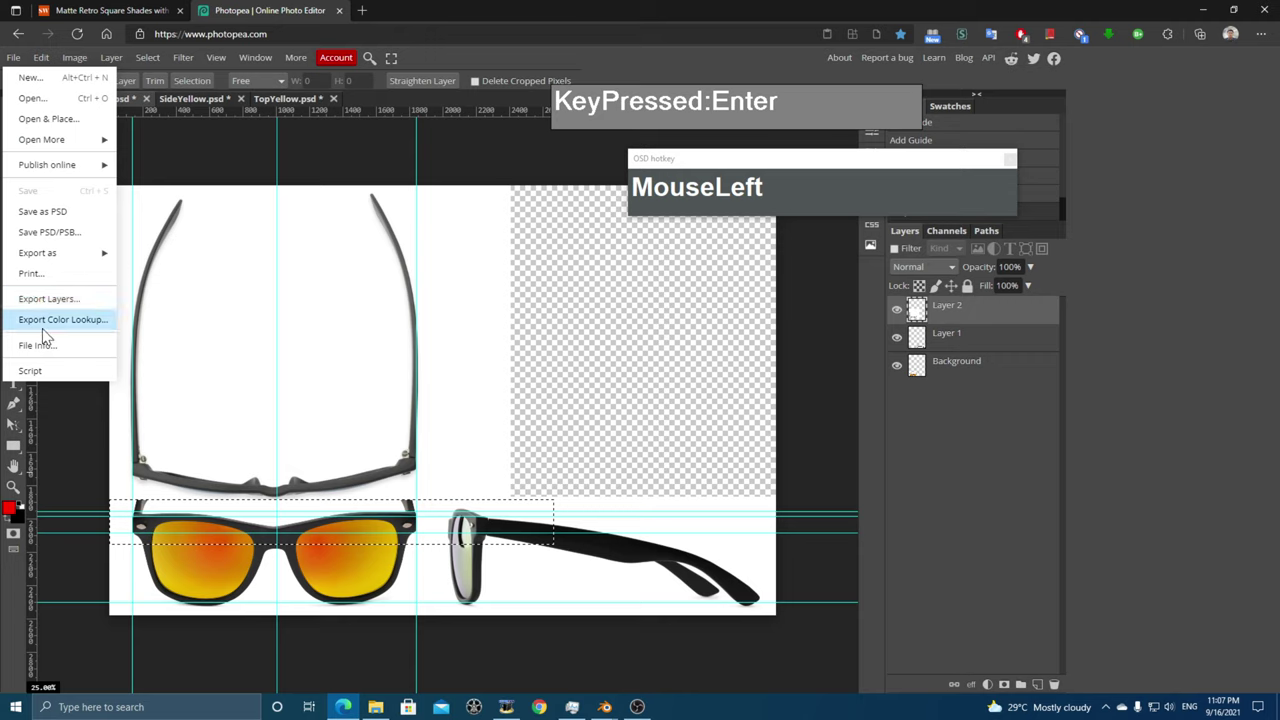
mouse_move(100, 252)
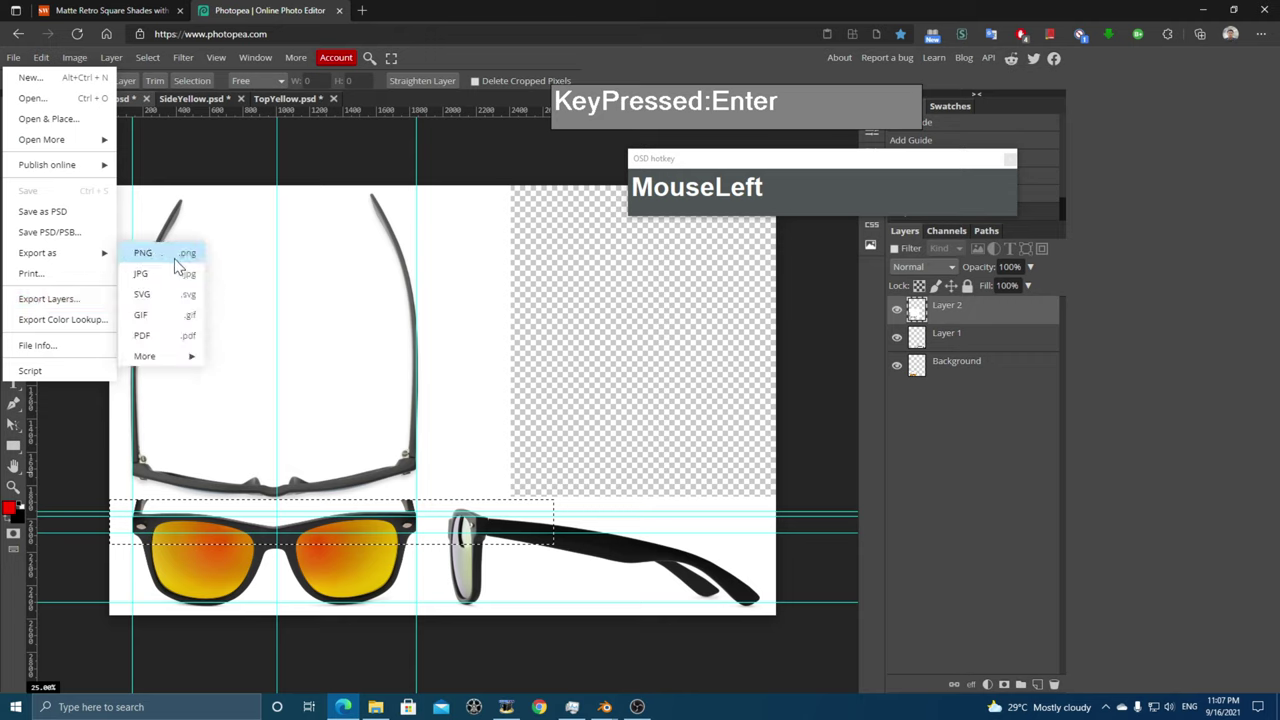
click(144, 255)
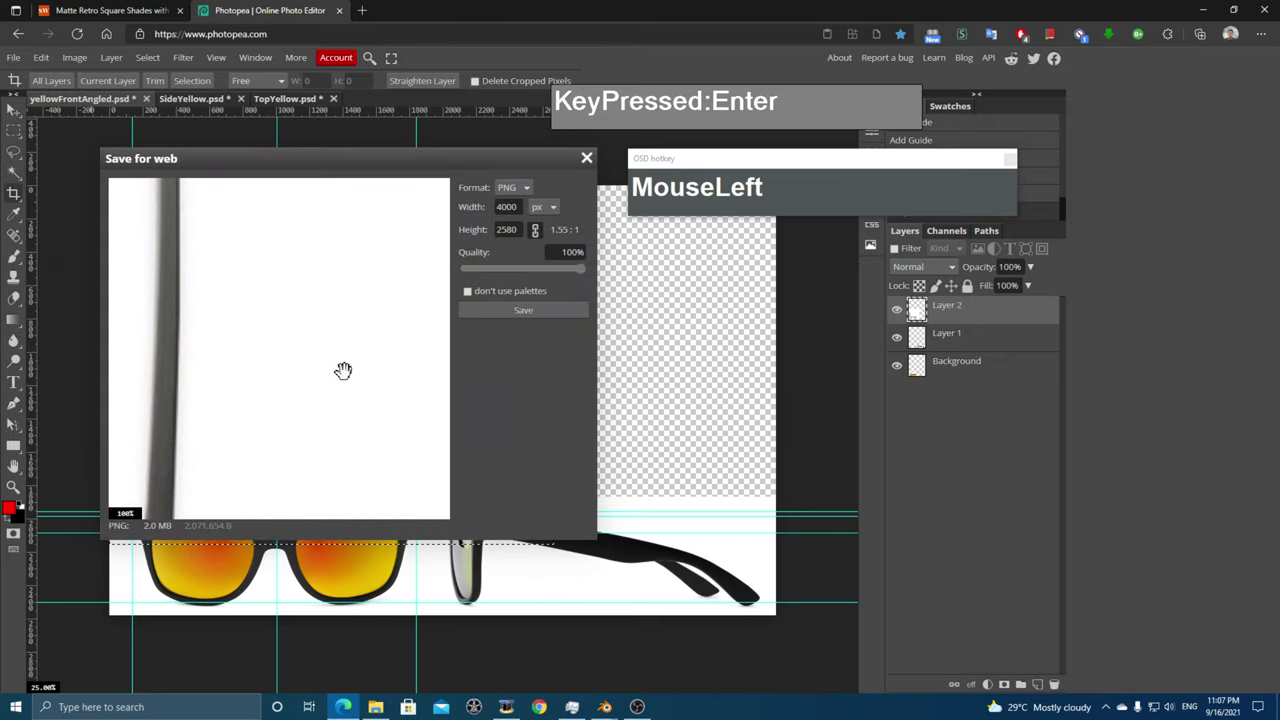
key(ctrl)
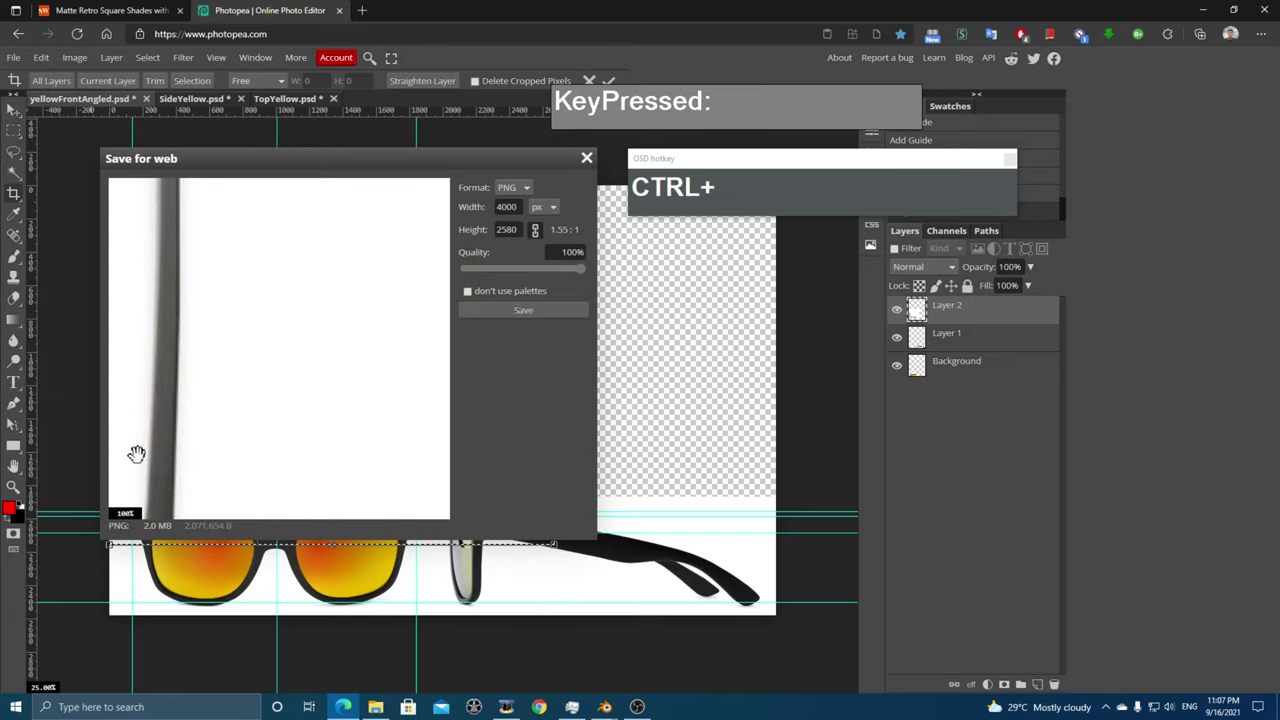
click(240, 403)
ctrl+scroll(286, 389, down, 3)
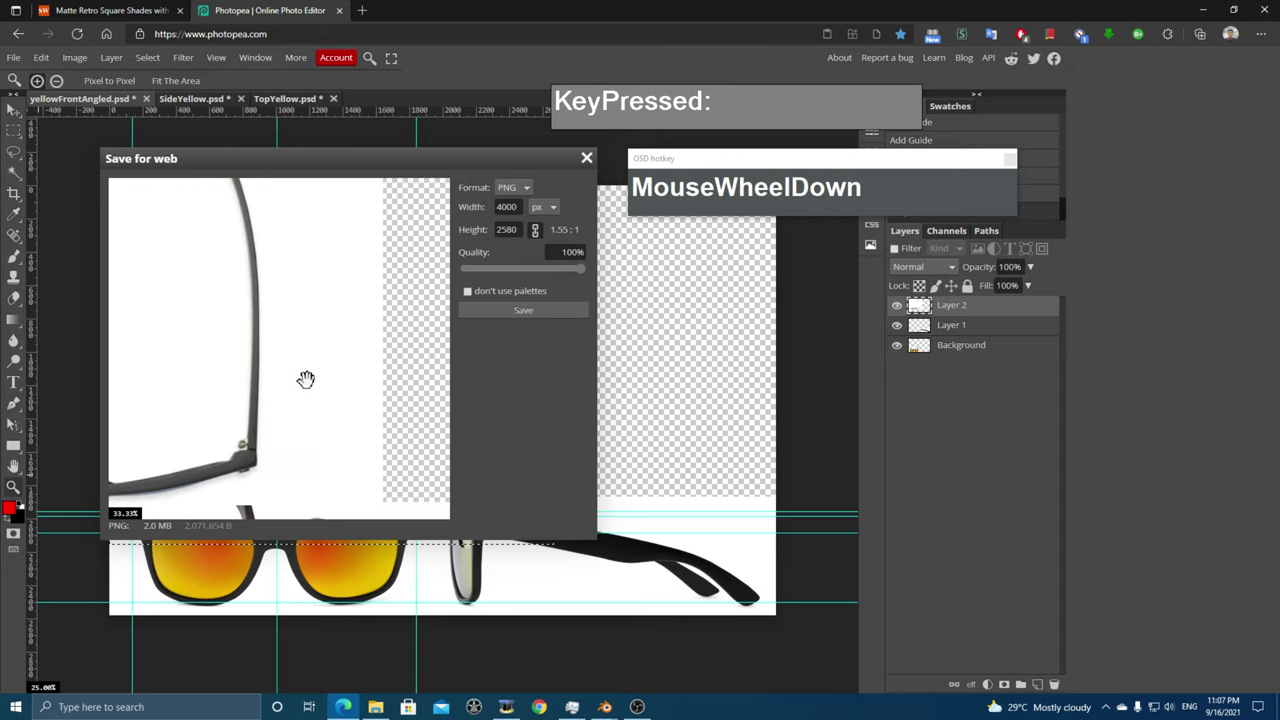
scroll(305, 379, down, 3)
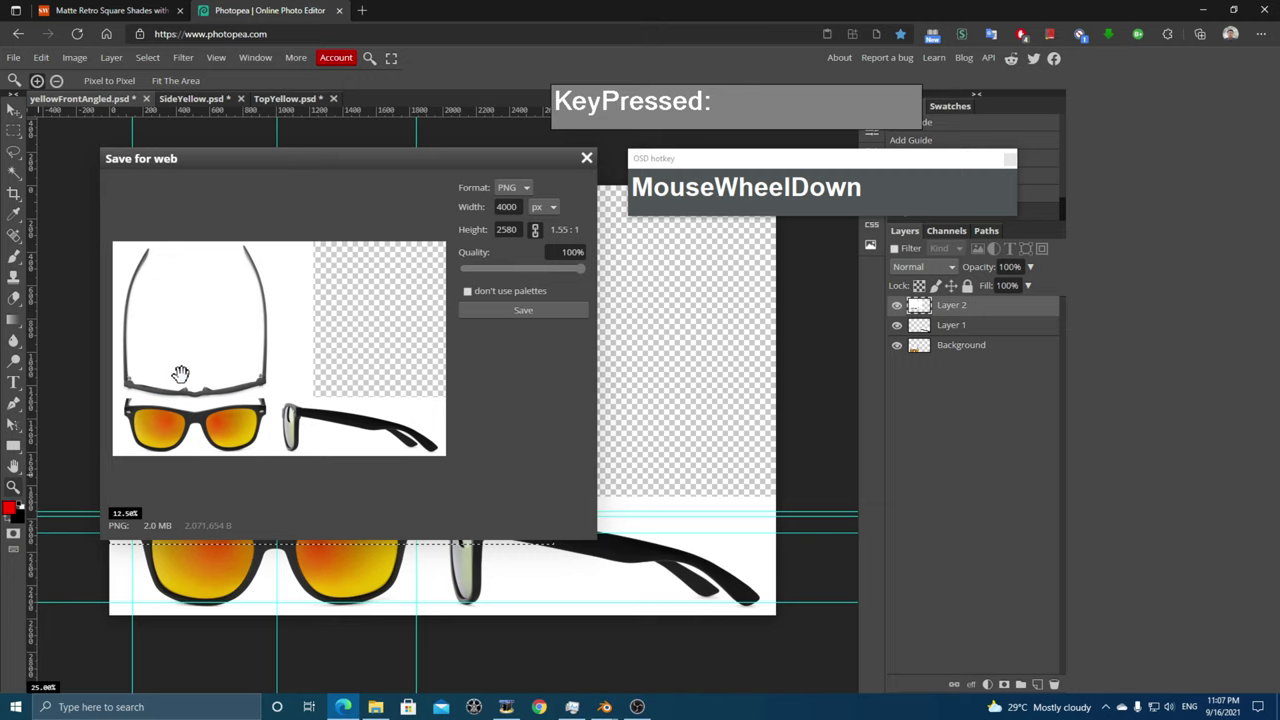
click(500, 310)
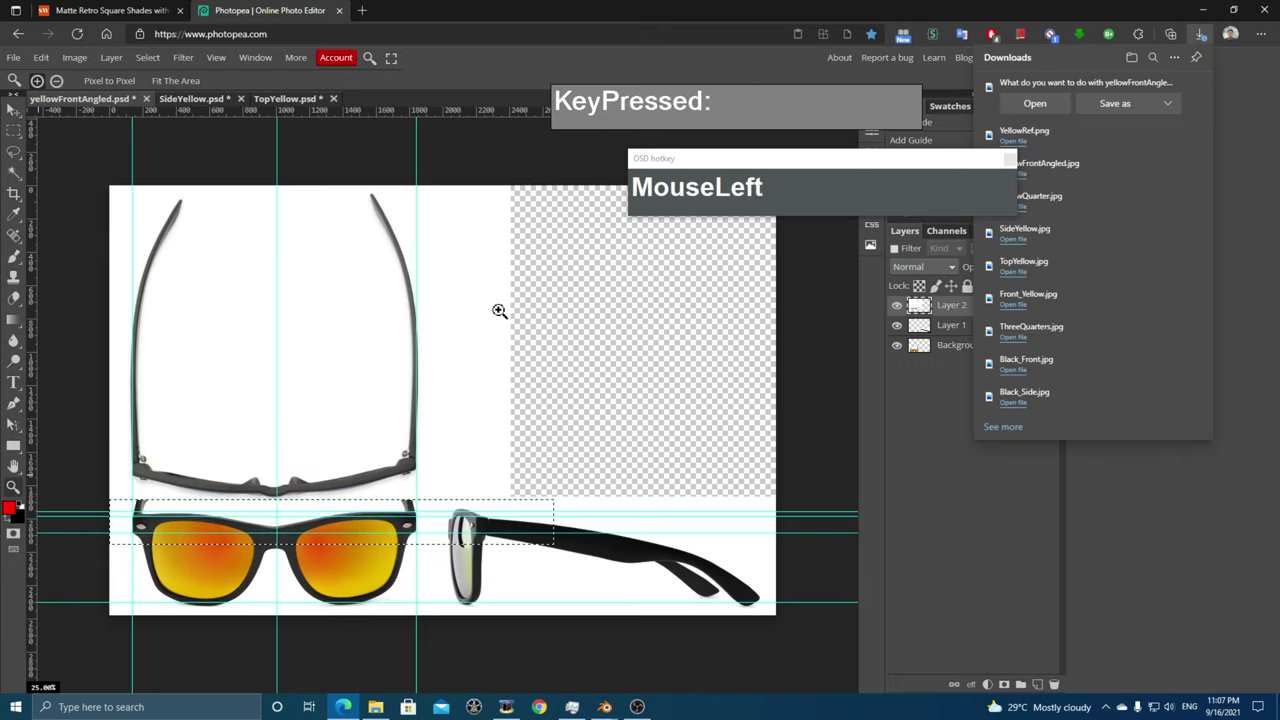
- Save the exported image as YellowRef.png in the RayBans folder, replacing the existing file
click(1115, 104)
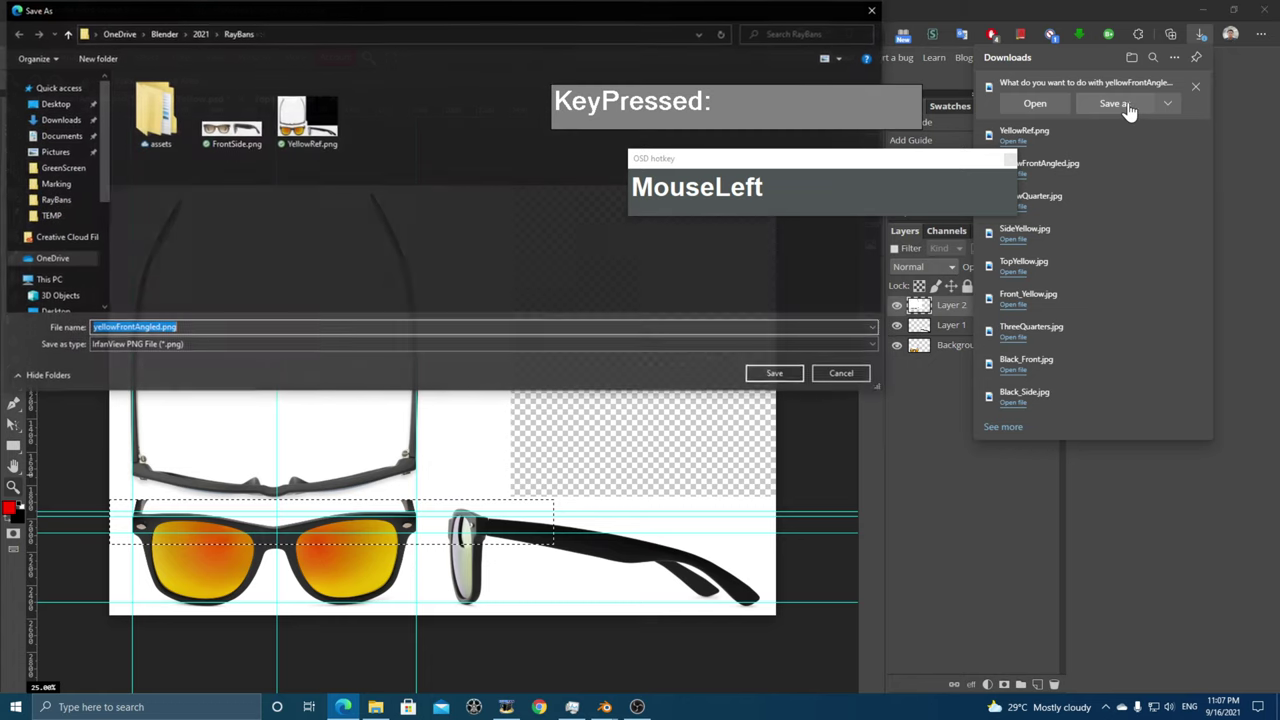
click(305, 115)
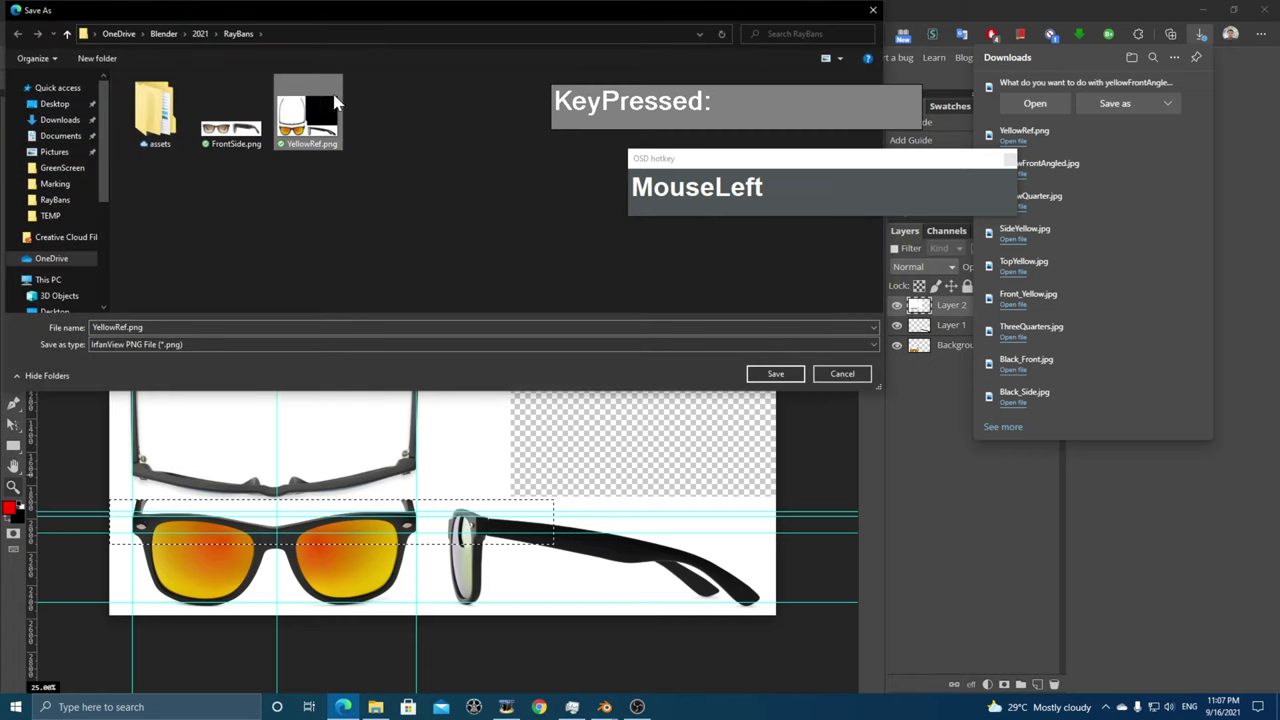
click(760, 378)
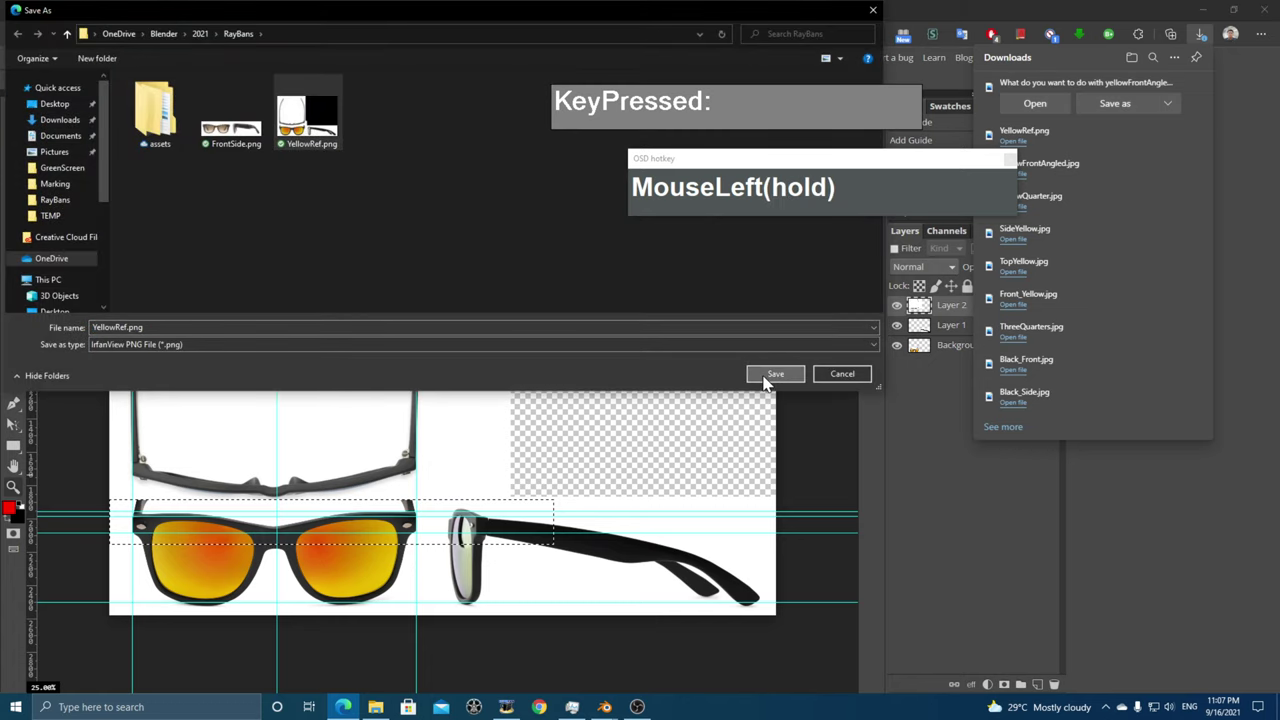
click(680, 358)
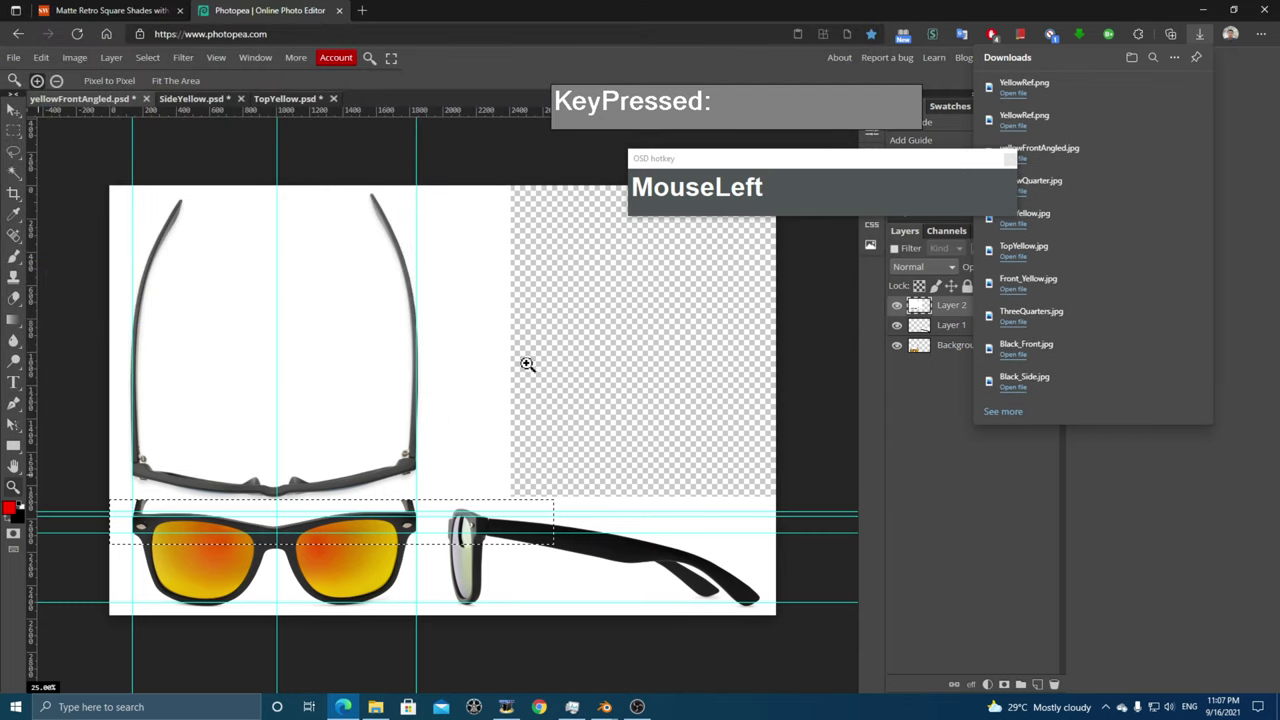
- Switch to Blender and start a new General file without saving the changes to RayBans.blend
click(1205, 18)
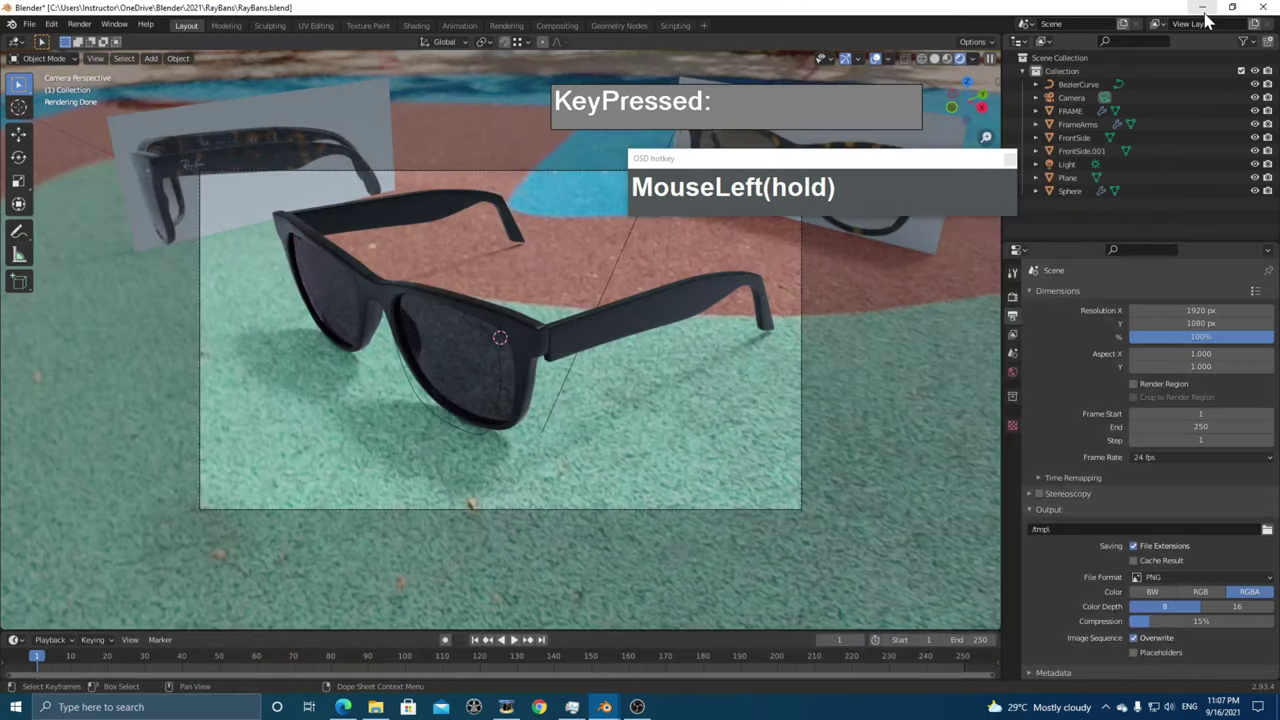
click(29, 23)
mouse_move(50, 40)
click(180, 57)
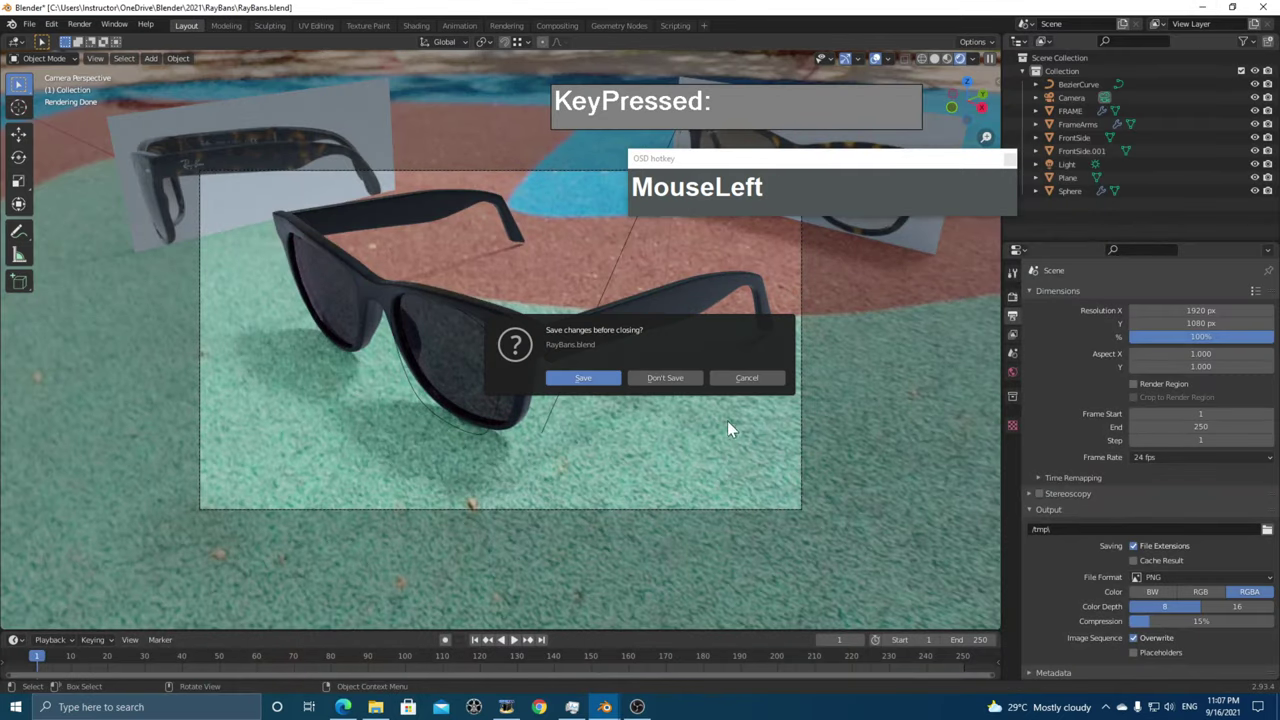
click(672, 378)
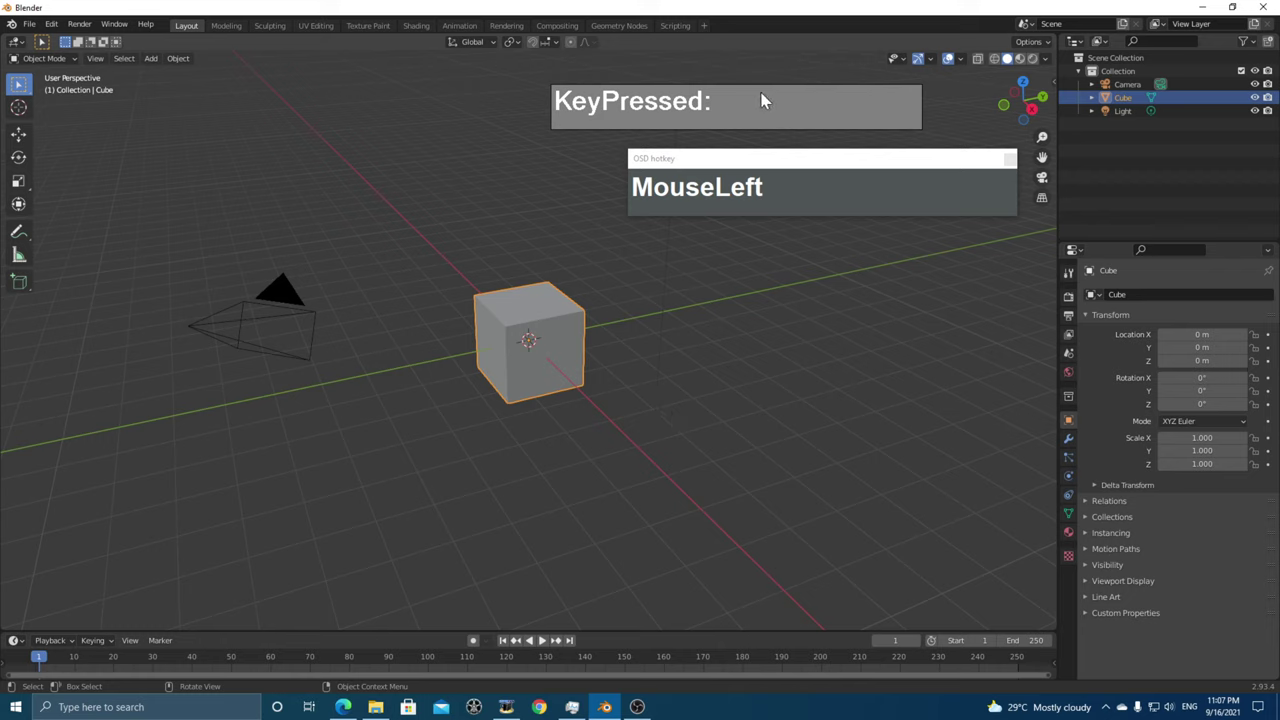
drag(760, 100, 741, 152)
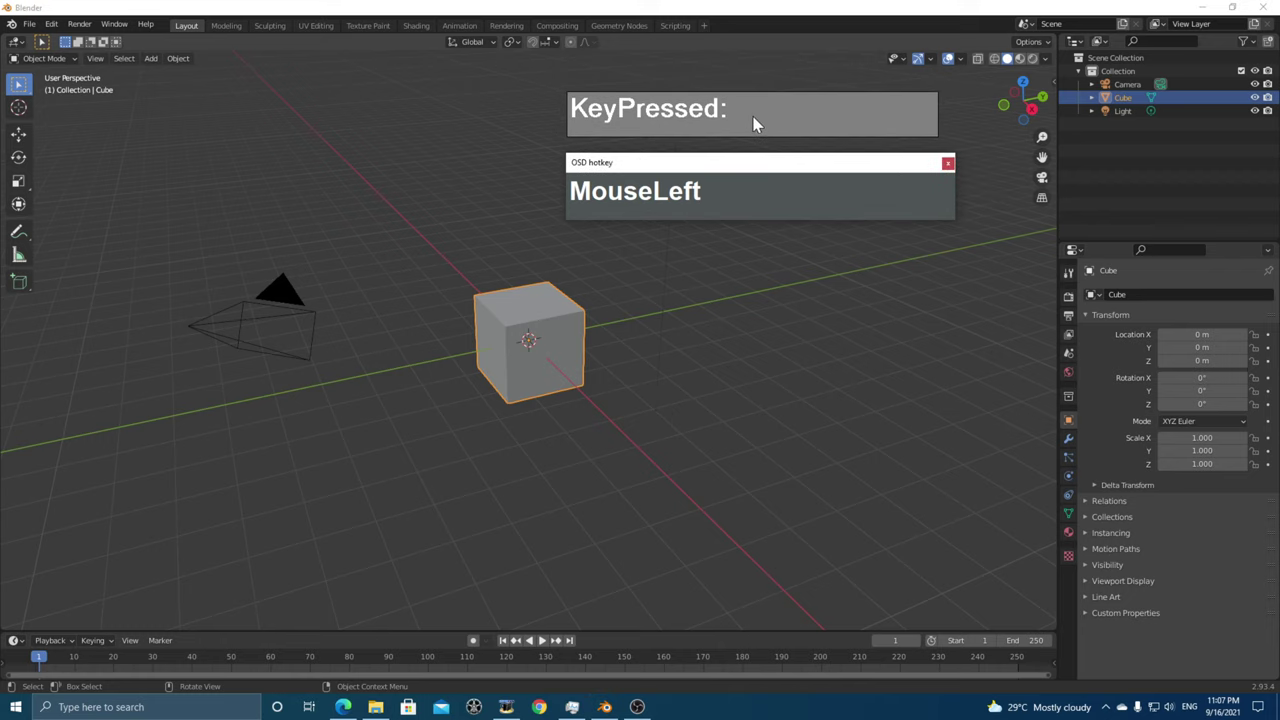
- Find the Import-Export: Import Images as Planes add-on in the preferences by searching "import i", enable it and close the preferences
click(51, 23)
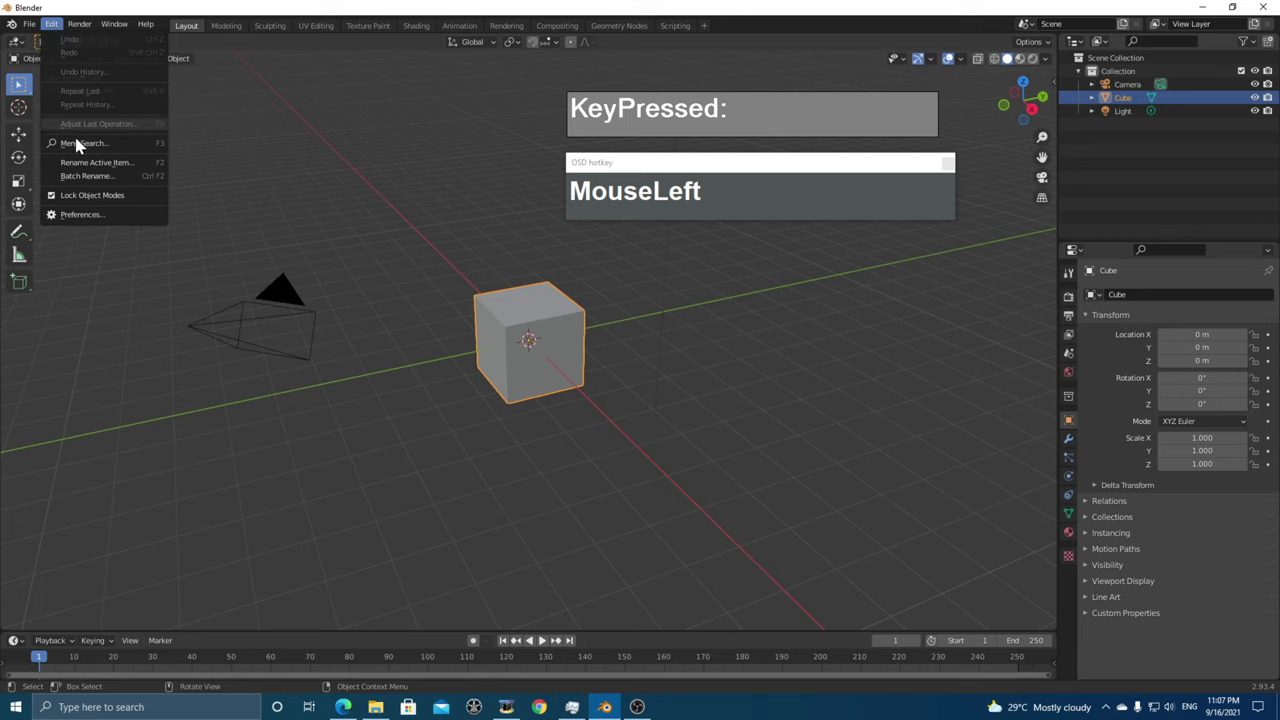
click(66, 218)
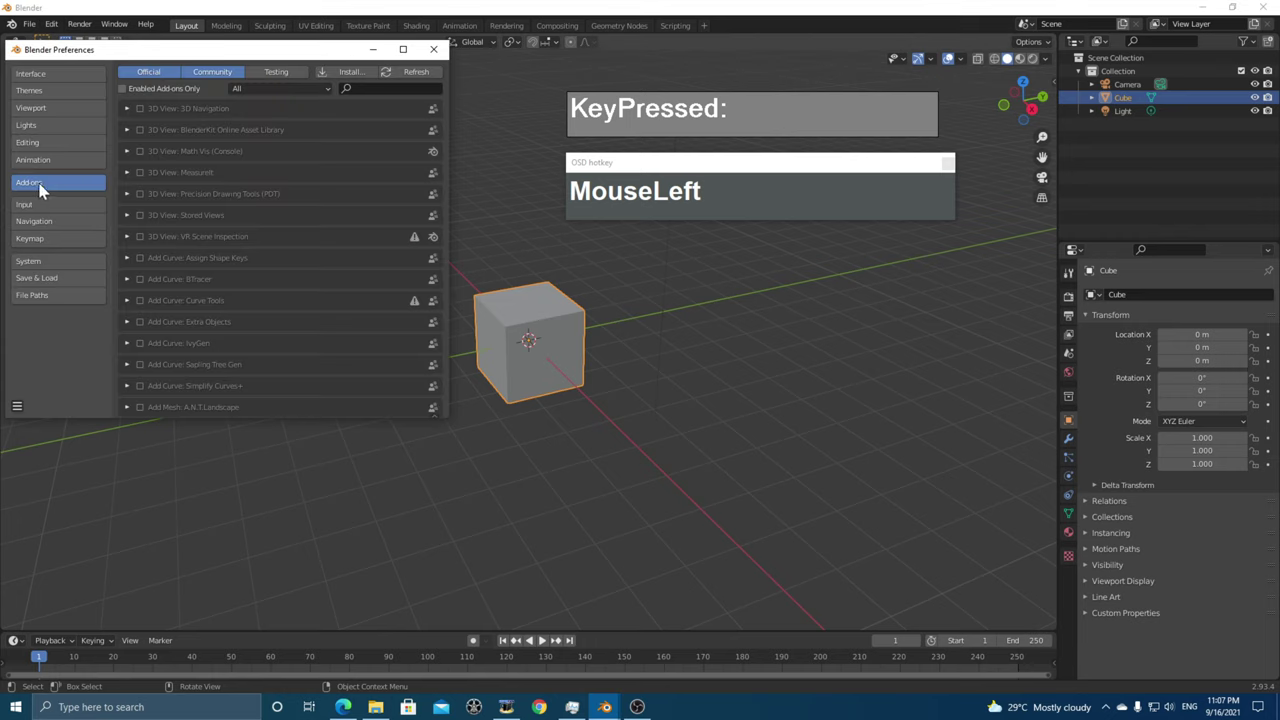
click(32, 74)
click(37, 181)
click(370, 88)
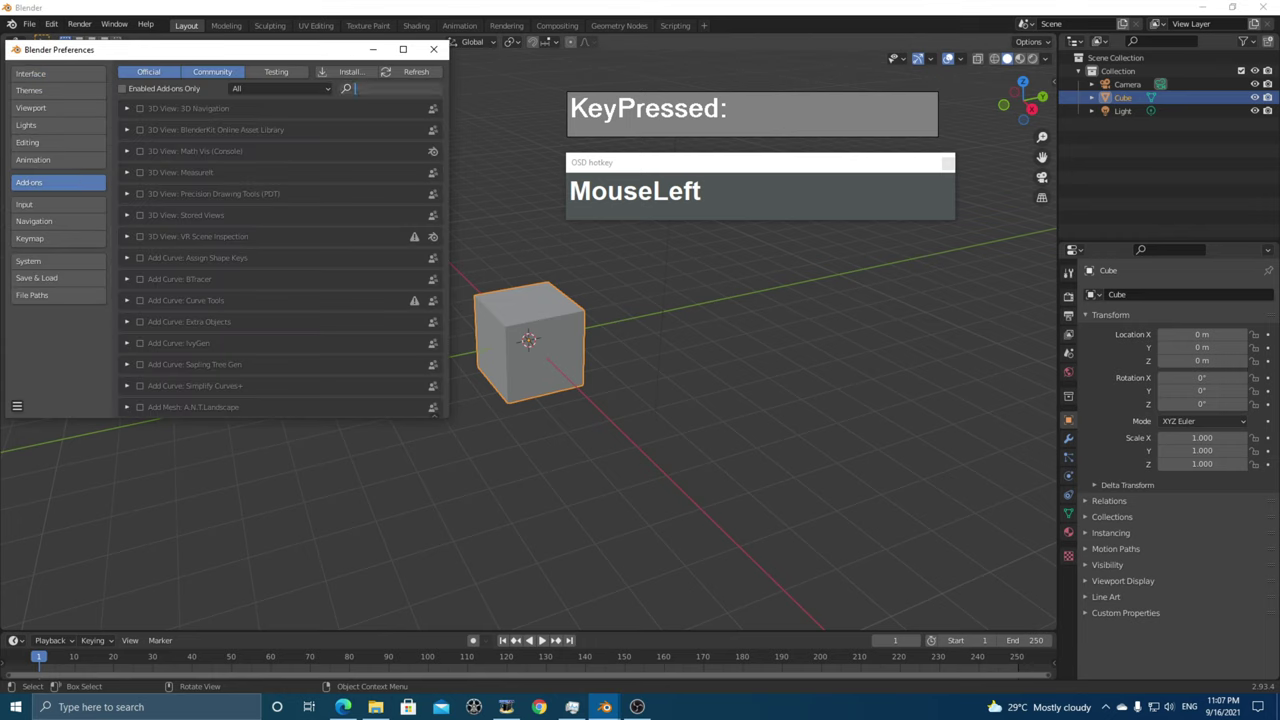
text(imp)
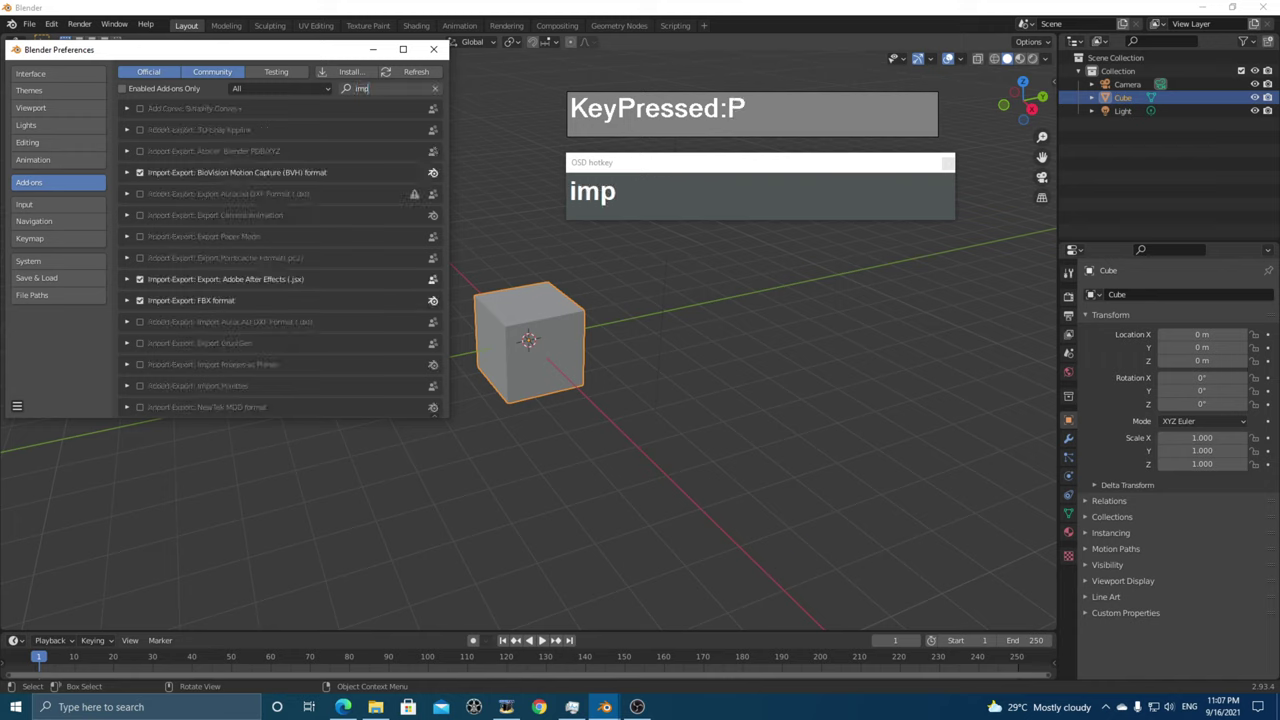
text(ort i)
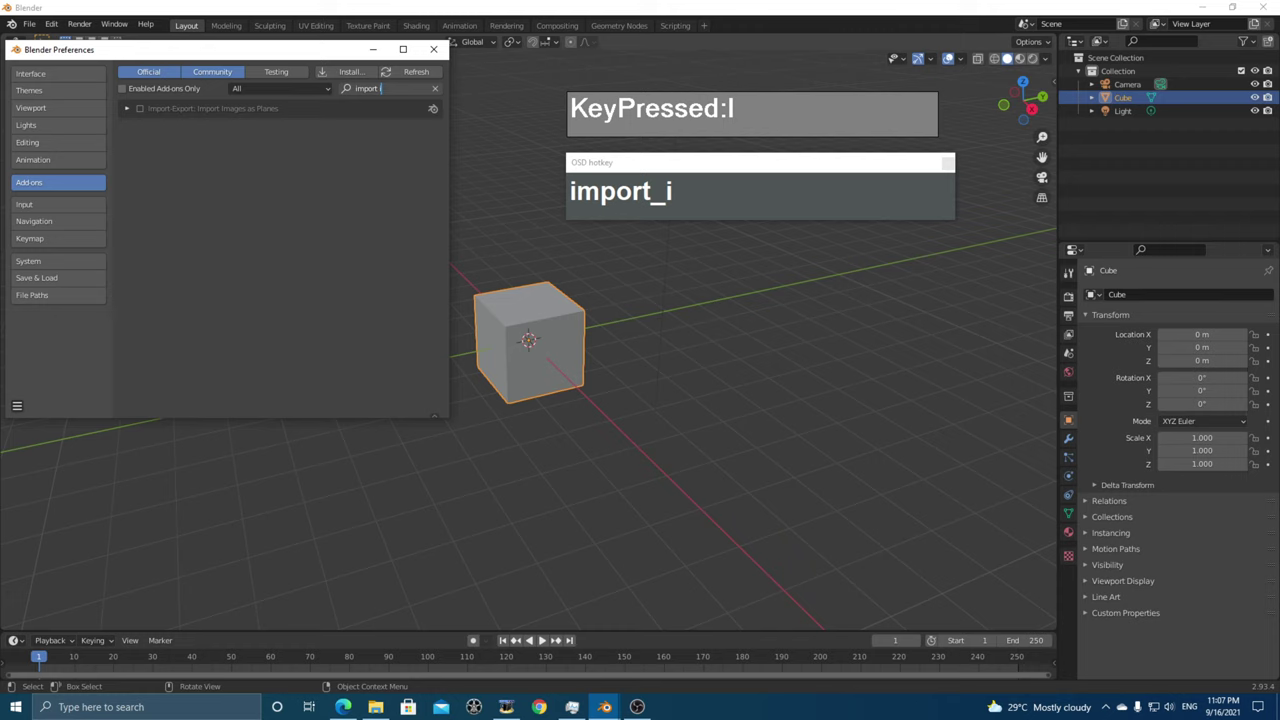
click(139, 108)
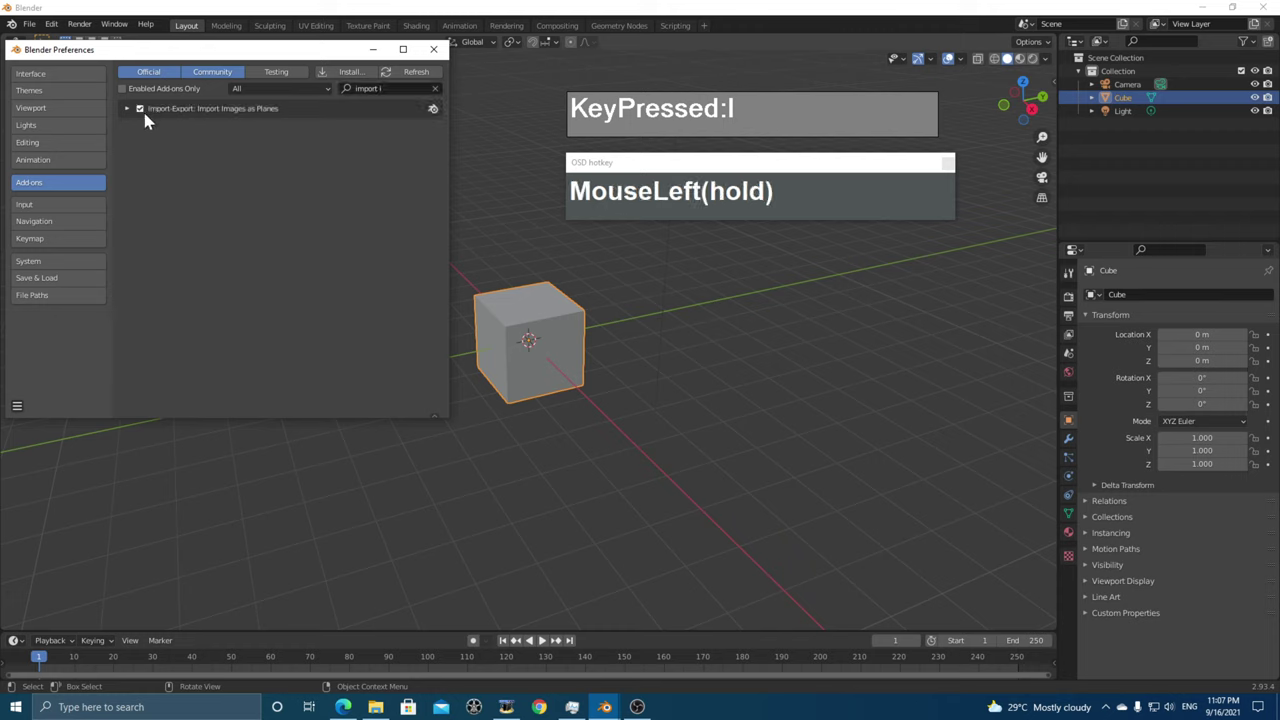
click(433, 49)
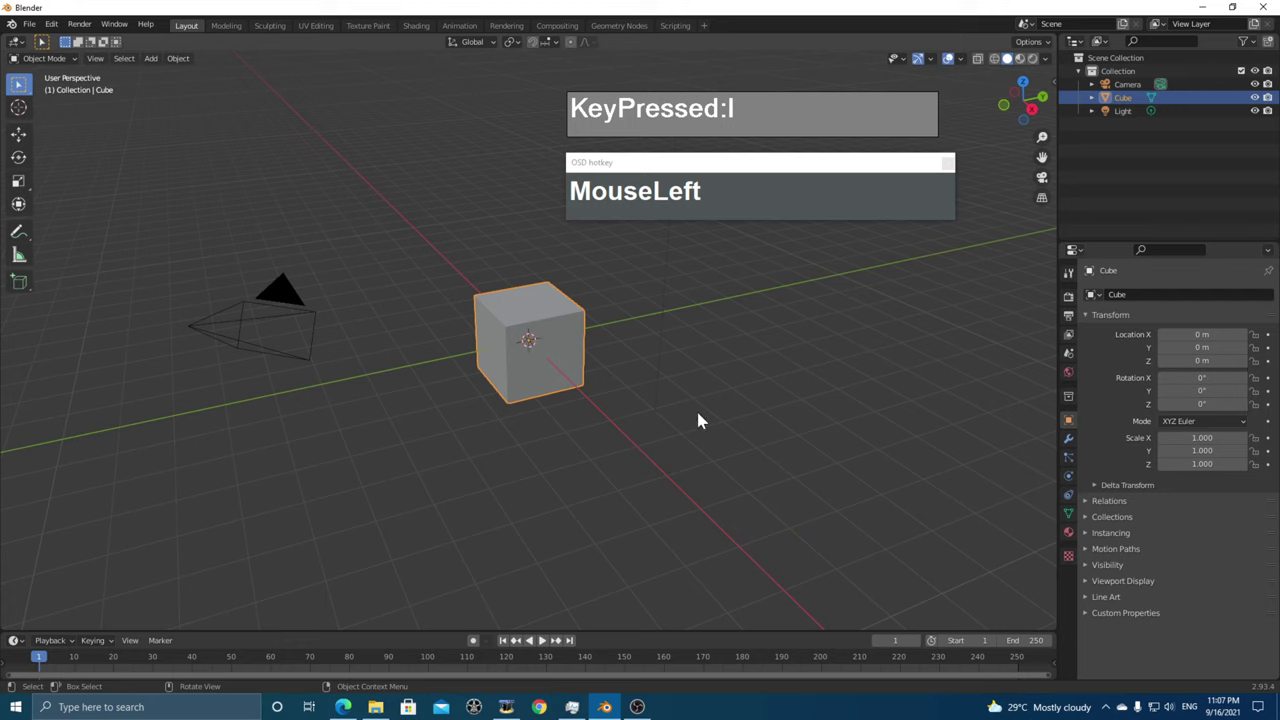
- Delete the default cube from the scene
key(x)
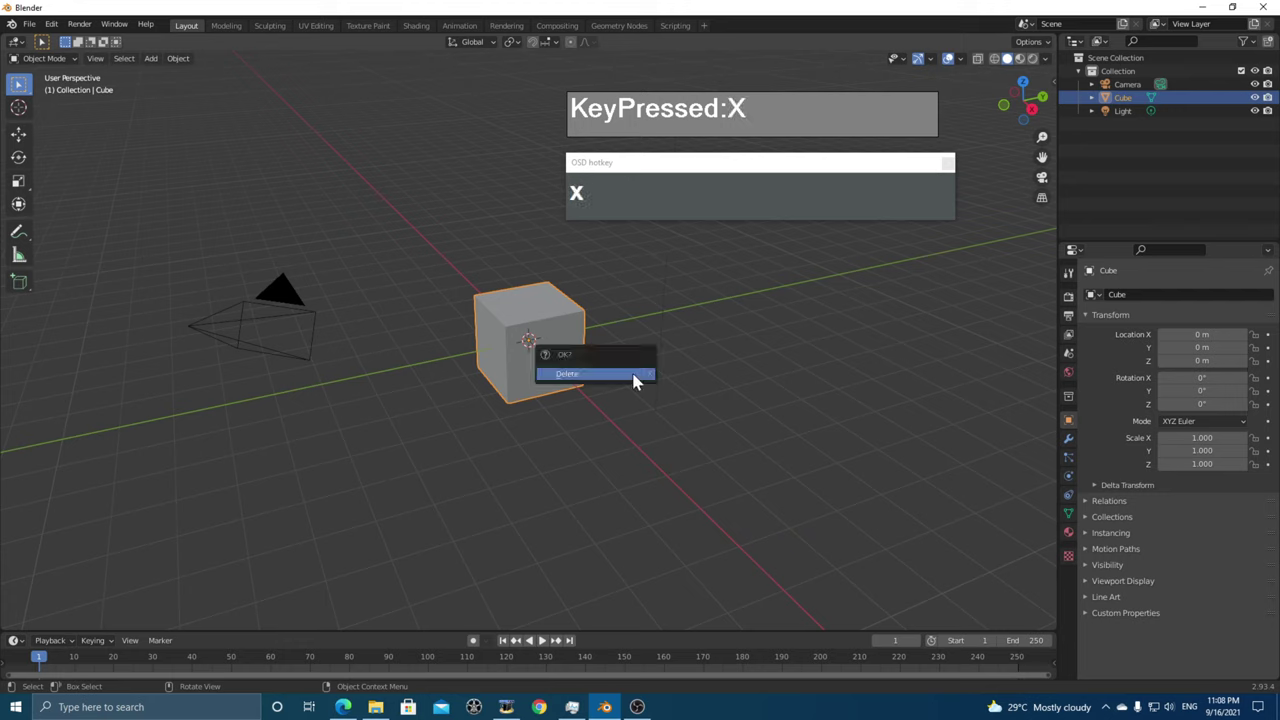
click(630, 372)
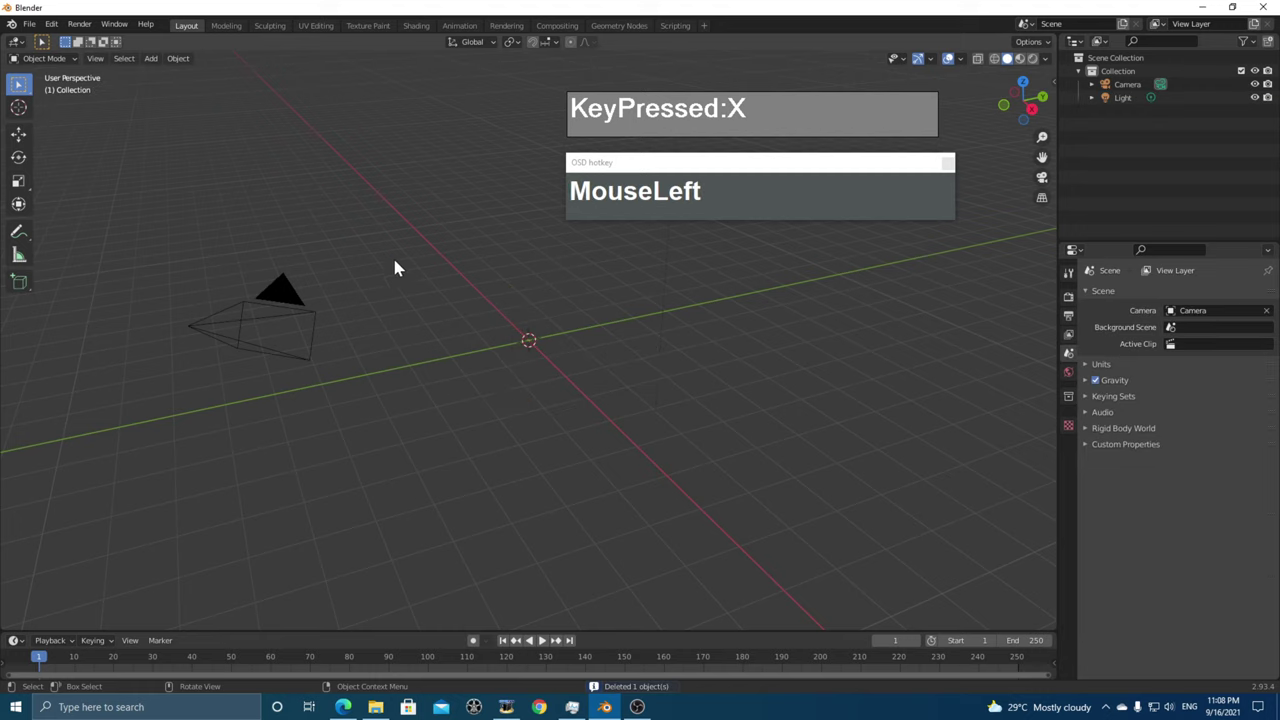
- Import YellowRef.png from the OneDrive Blender\2021\RayBans folder as an image plane with the default import settings
drag(40, 33, 60, 205)
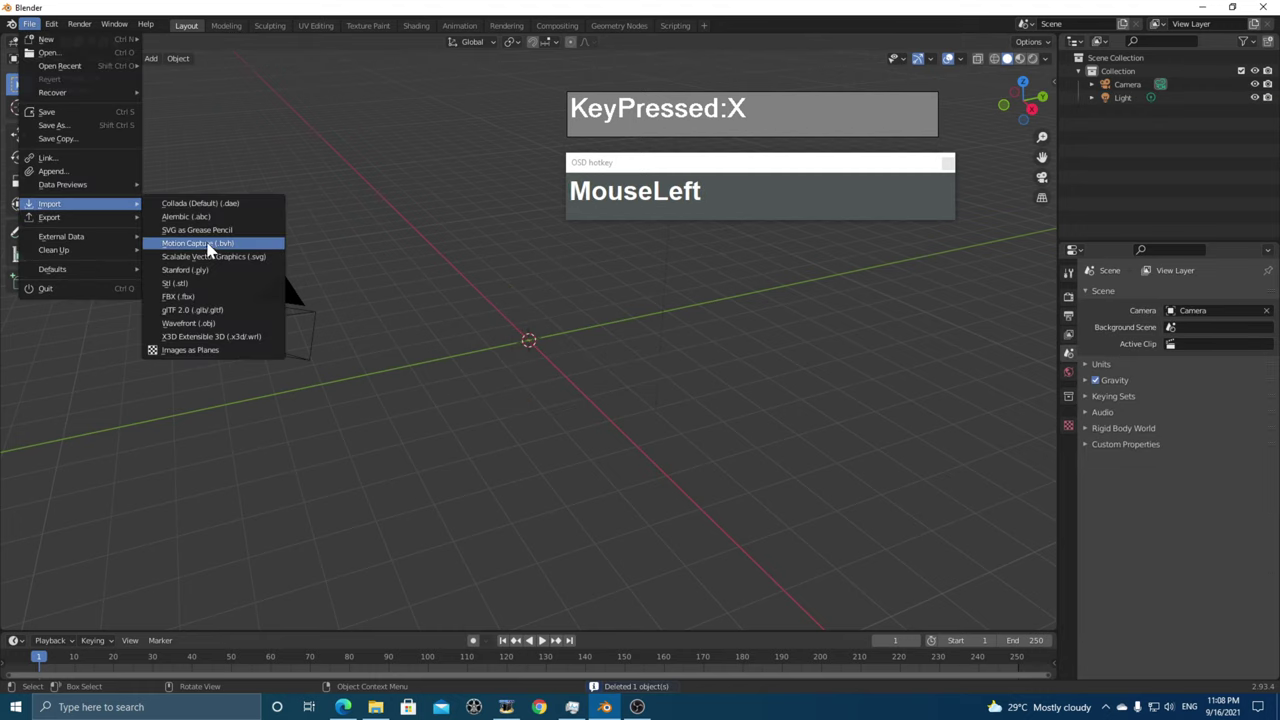
click(193, 362)
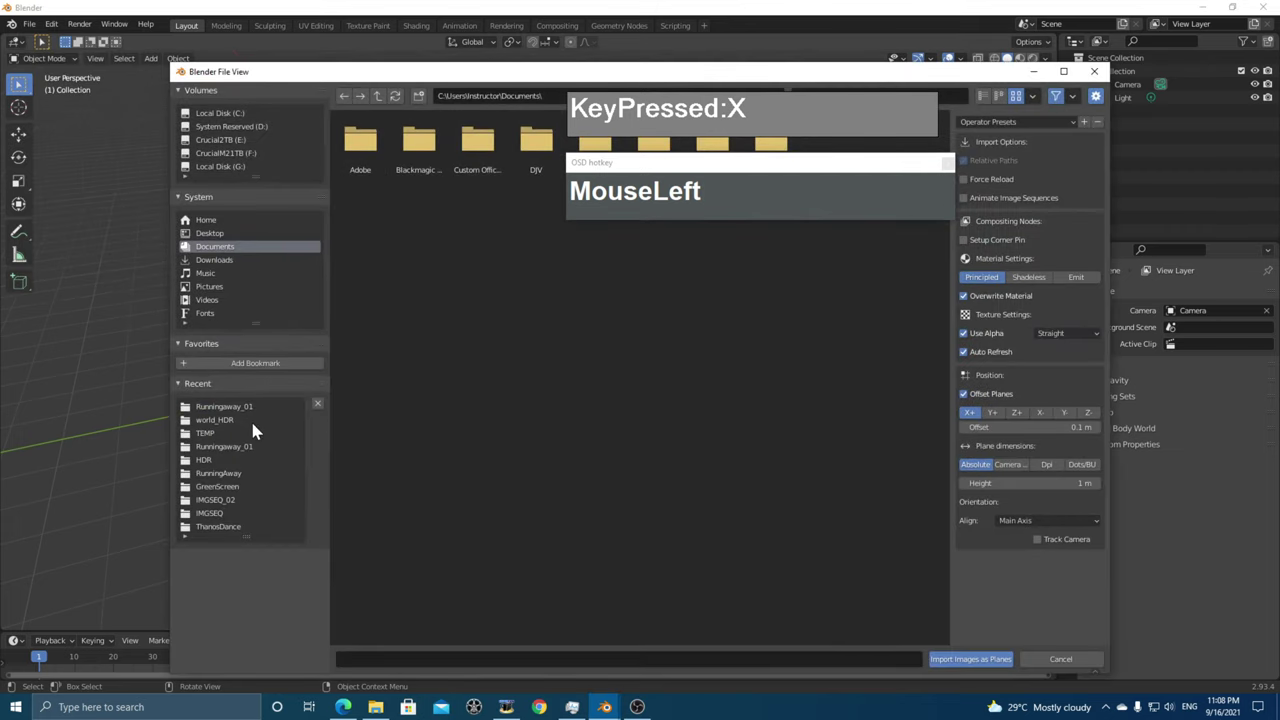
click(229, 408)
click(379, 96)
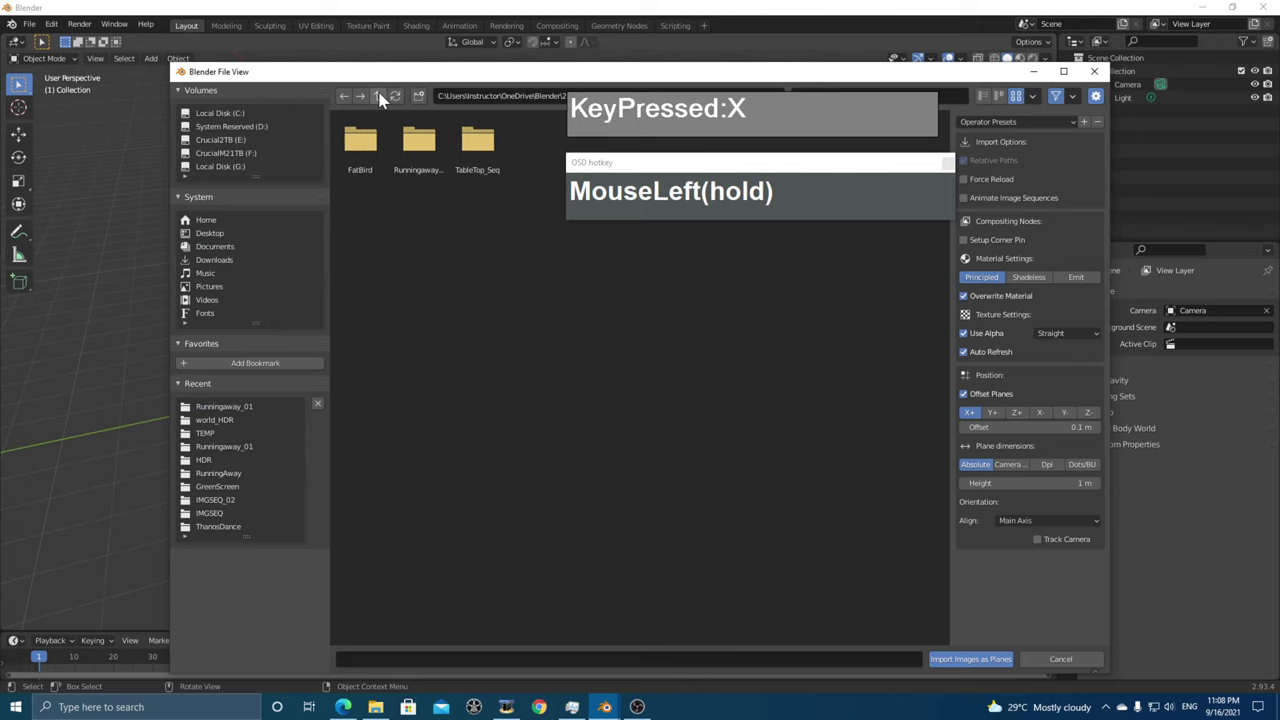
click(379, 96)
click(379, 96)
drag(440, 76, 423, 185)
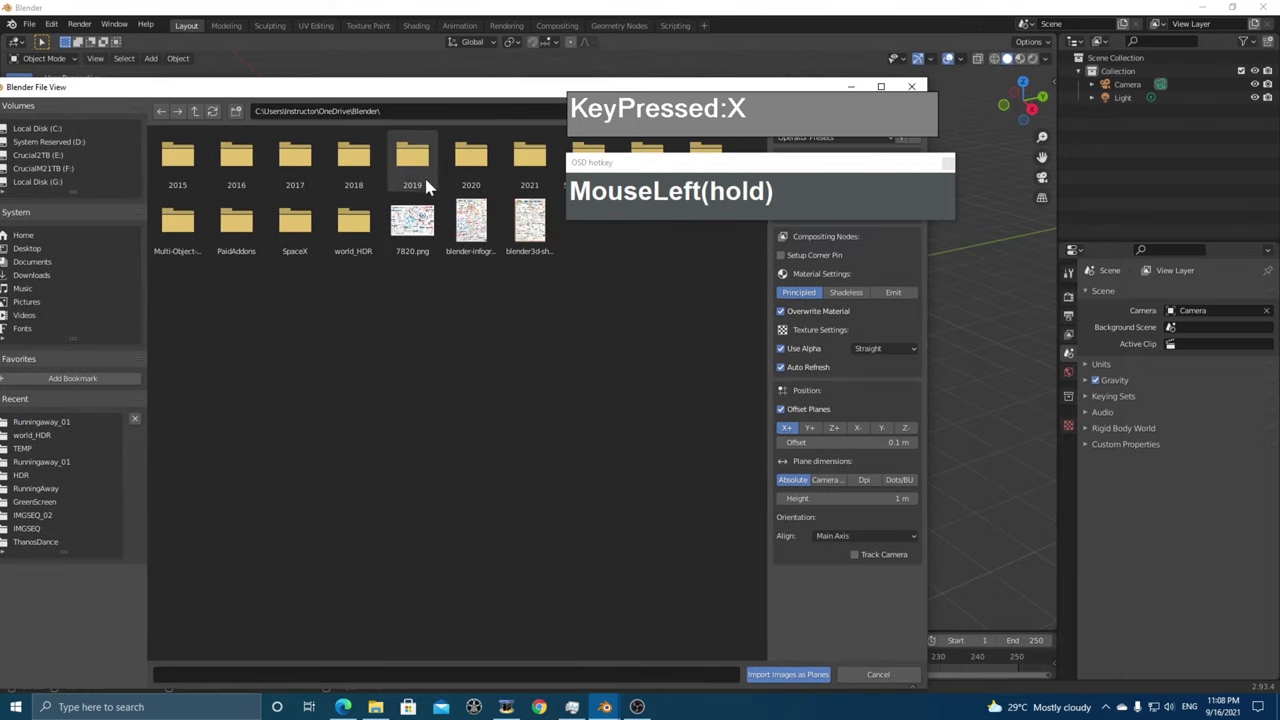
double_click(529, 160)
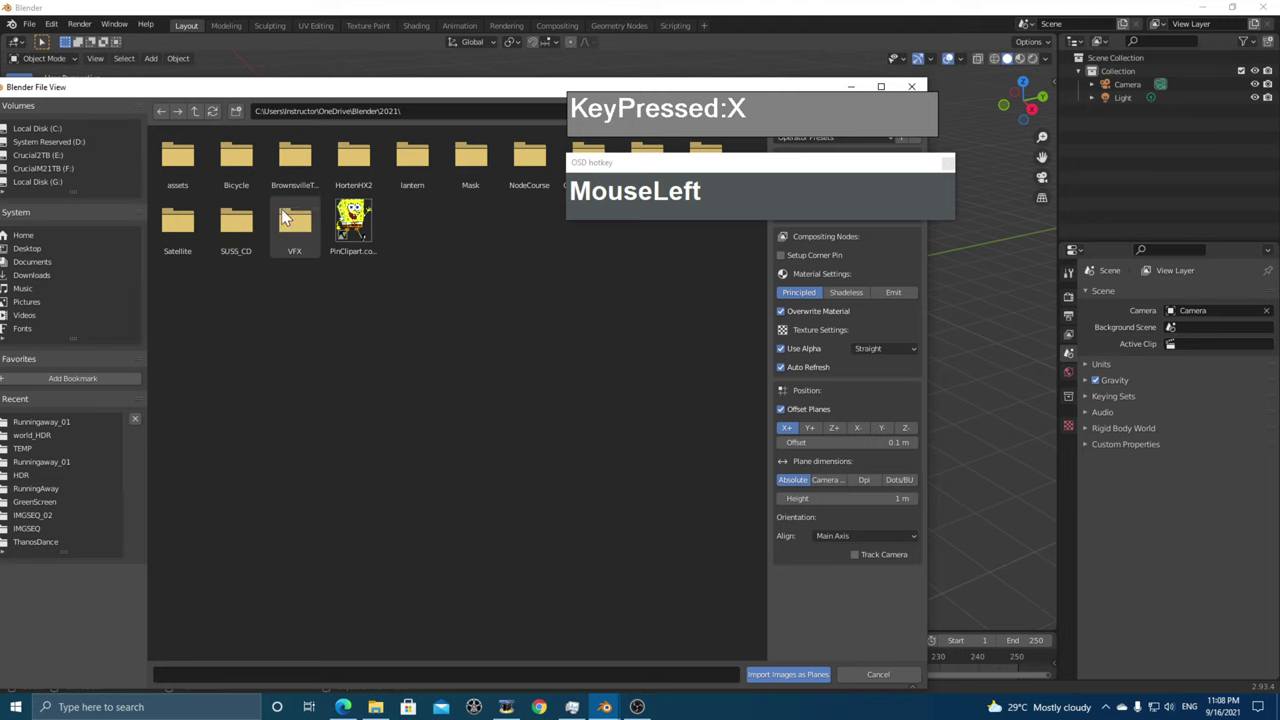
drag(434, 97, 278, 118)
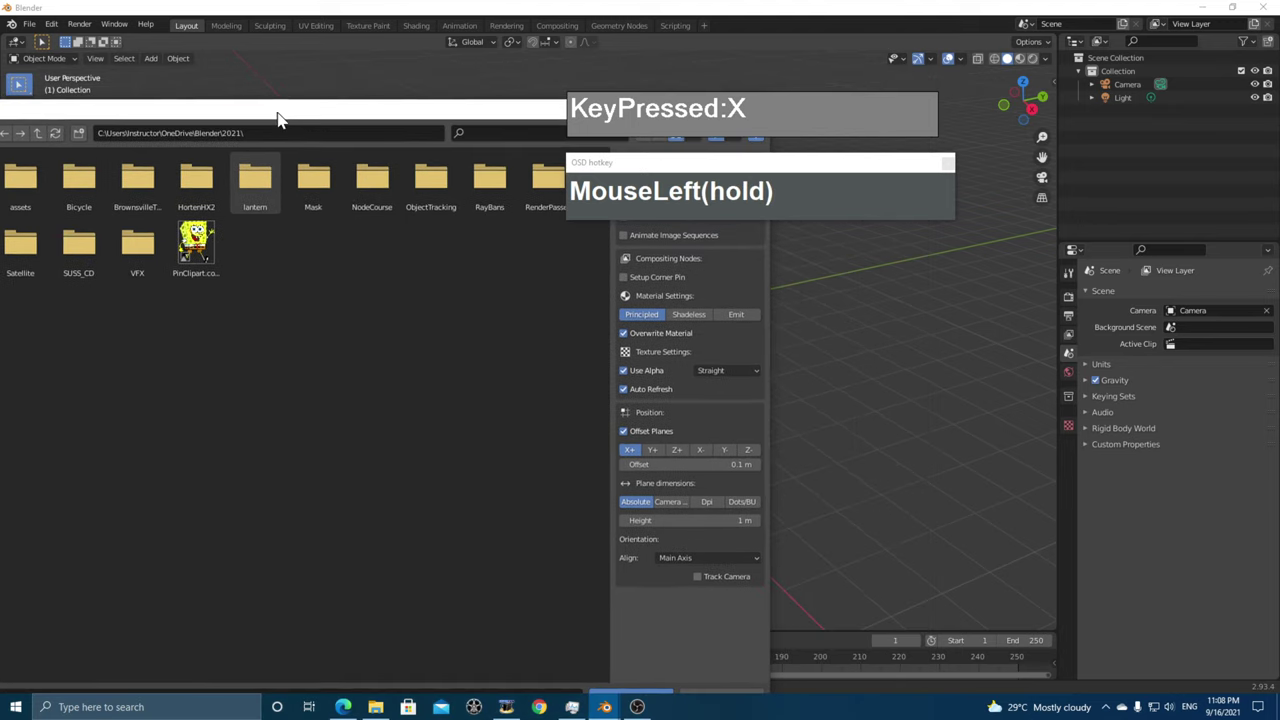
double_click(489, 180)
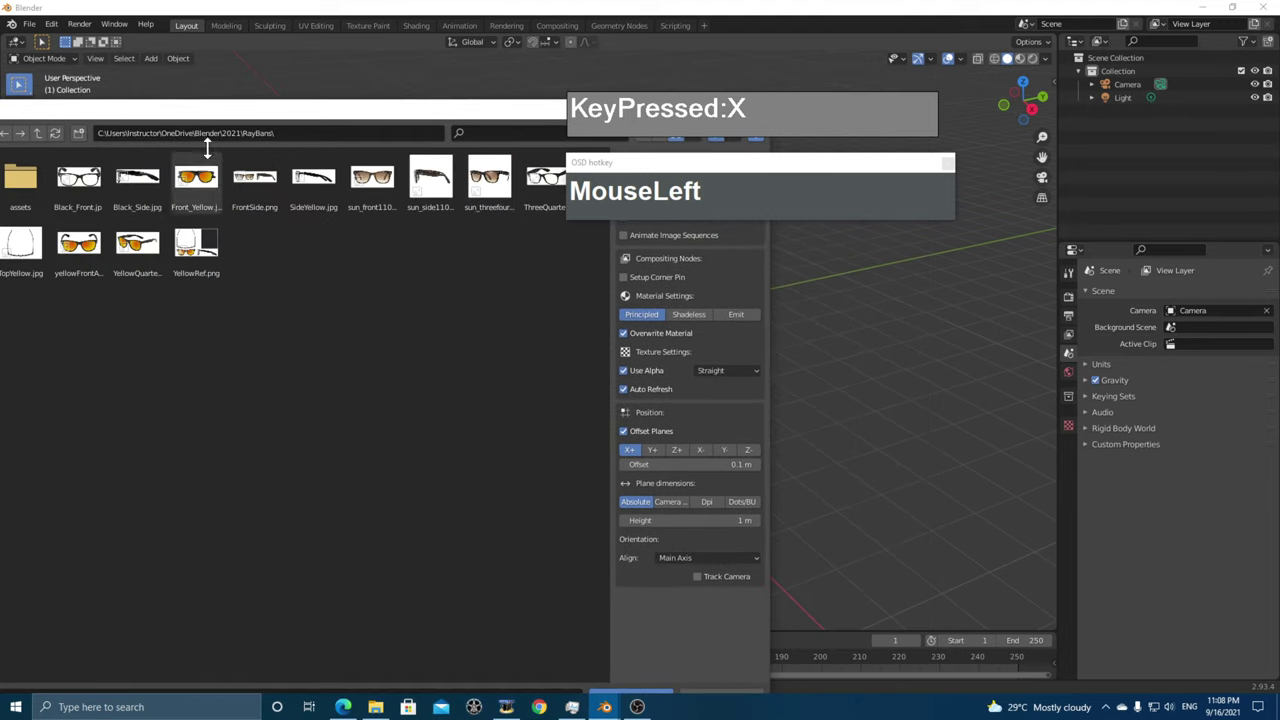
click(211, 270)
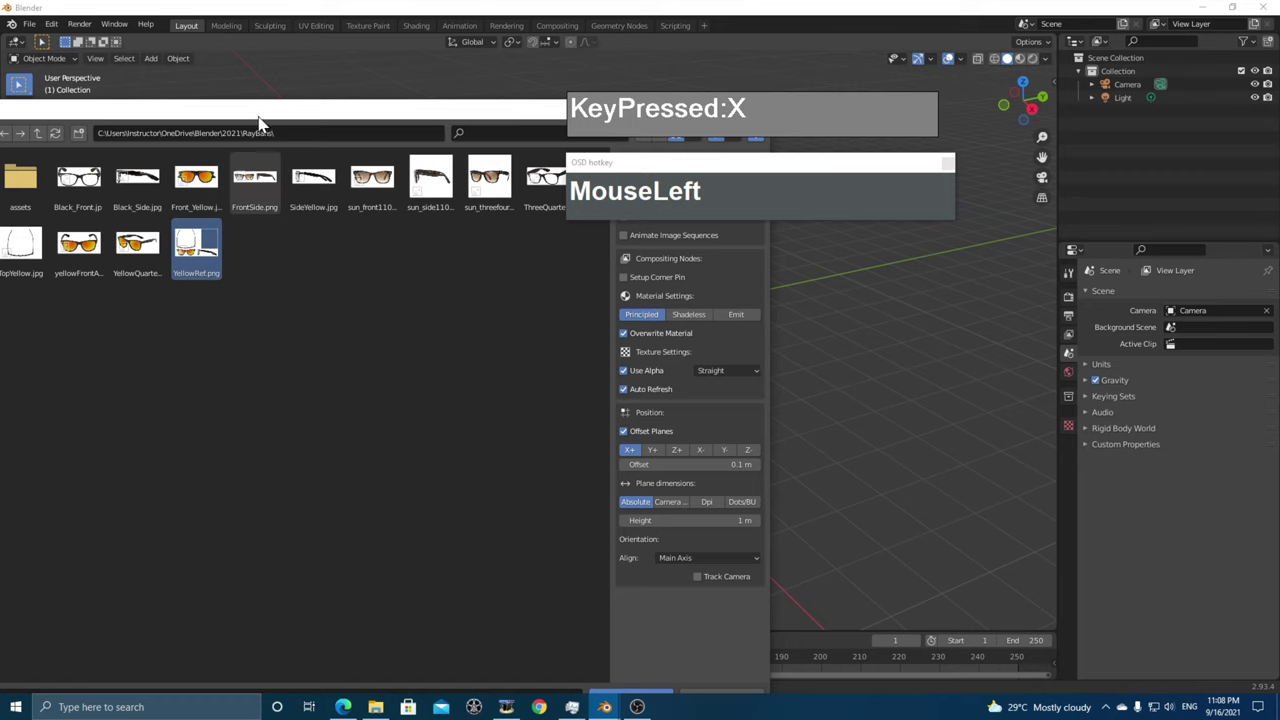
drag(257, 120, 314, 100)
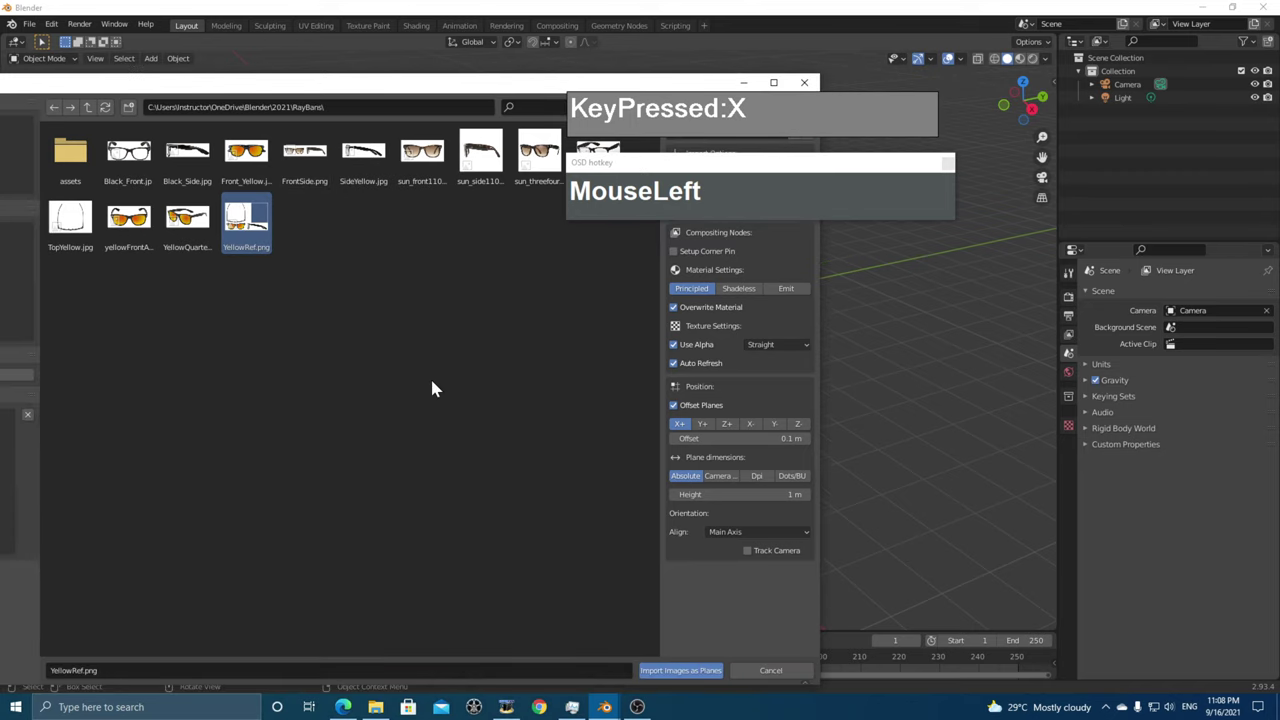
click(677, 670)
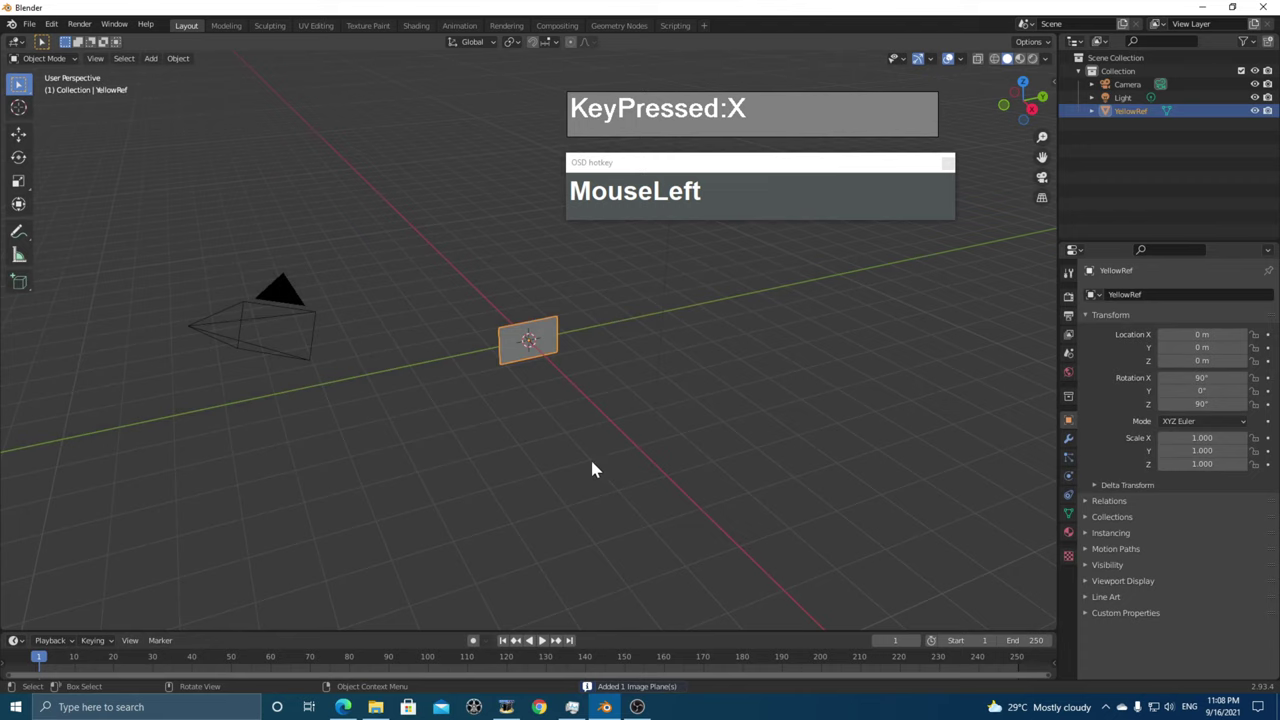
- Show the viewport in Material Preview shading and scale the YellowRef plane up uniformly to about 12.97
scroll(590, 466, down, 1)
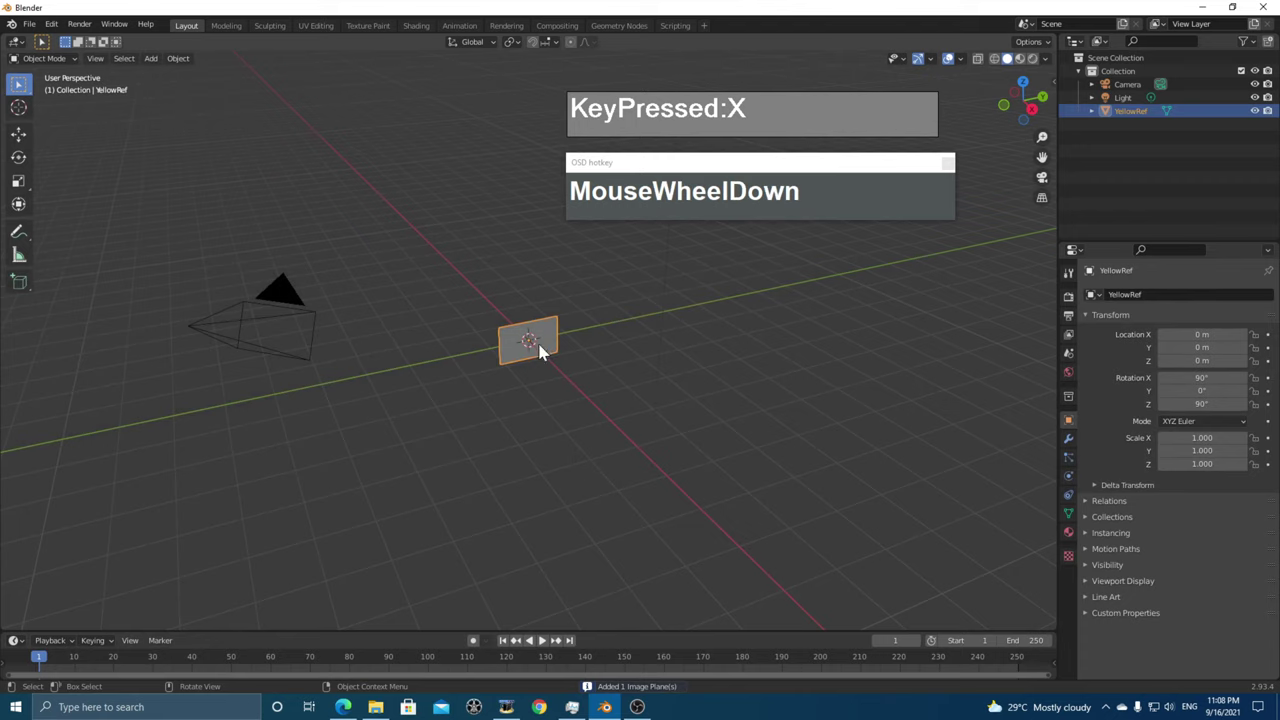
key(z)
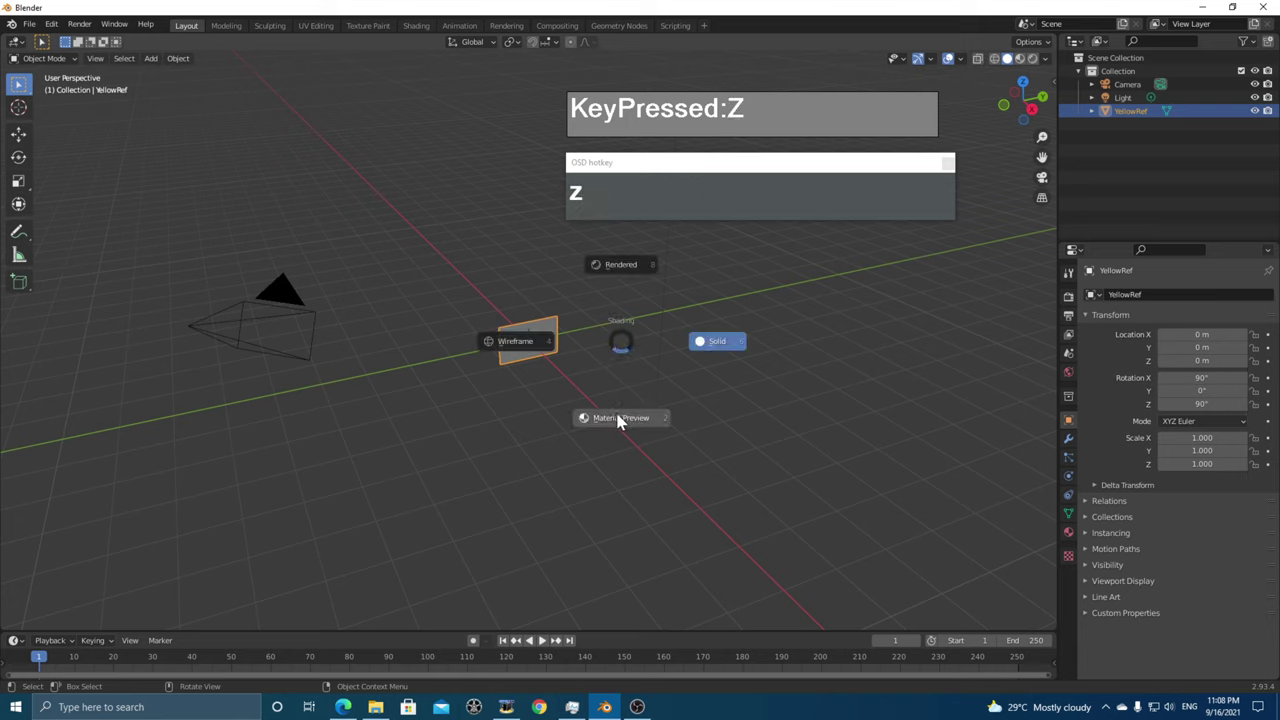
click(619, 421)
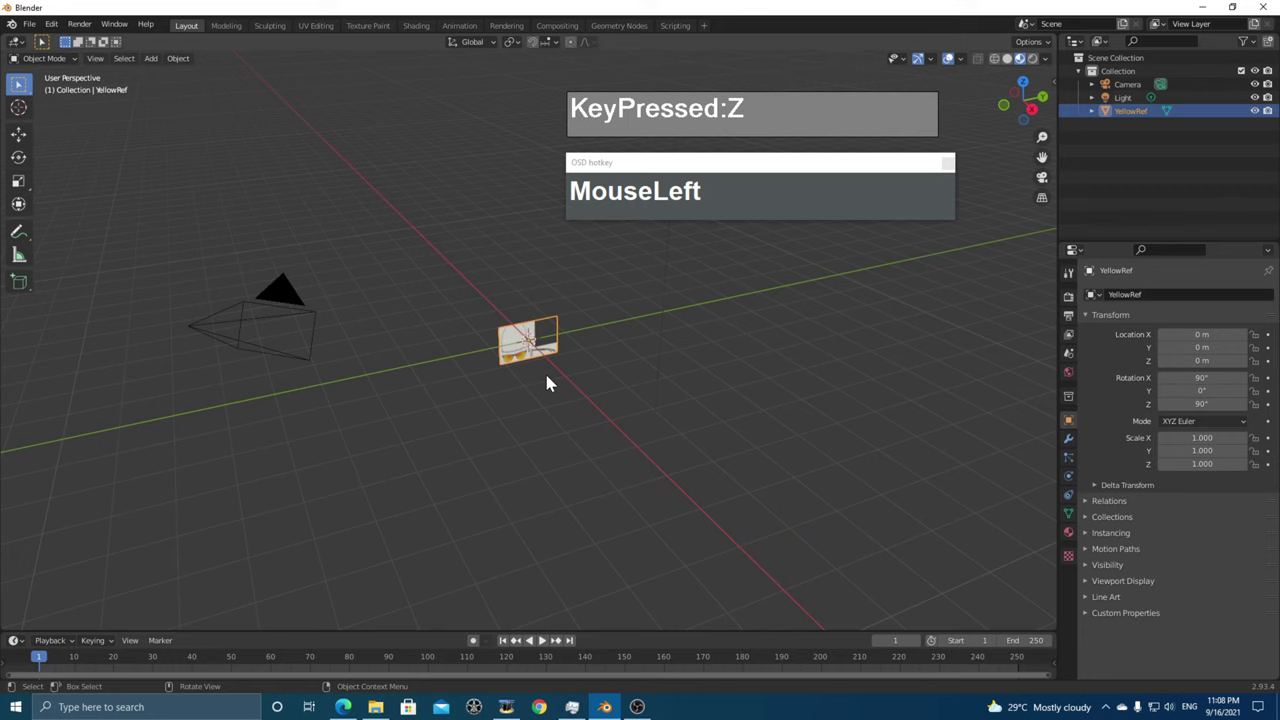
key(s)
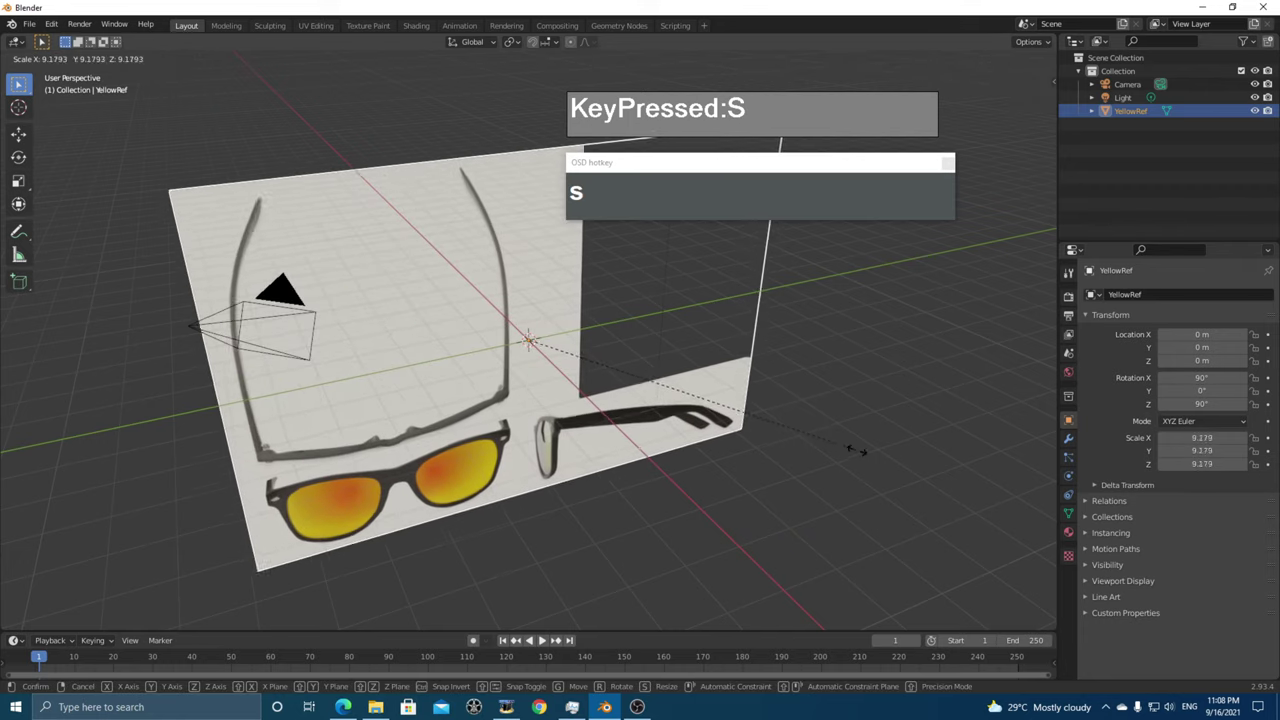
click(967, 472)
- In the right orthographic view, move the YellowRef plane to about Y -4.77 m, Z 6.2 m so the glasses rest on the Y axis line
middle_drag(726, 449, 689, 449)
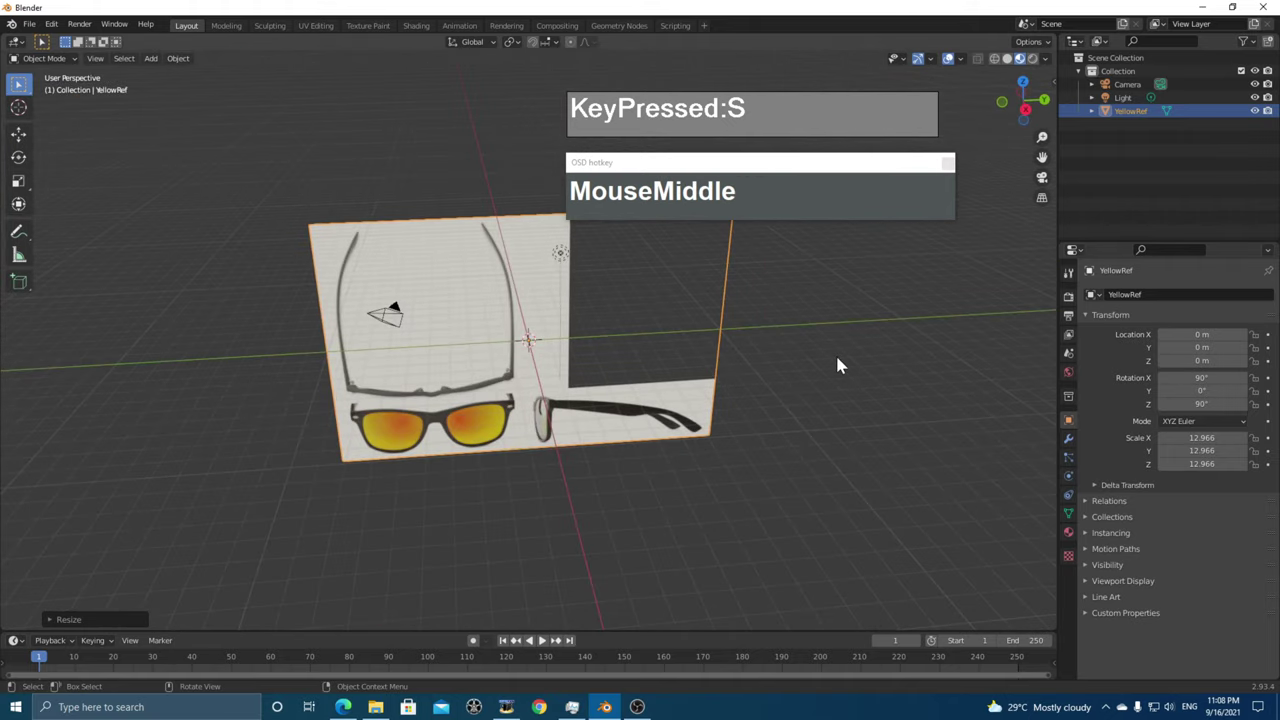
key(KP_3)
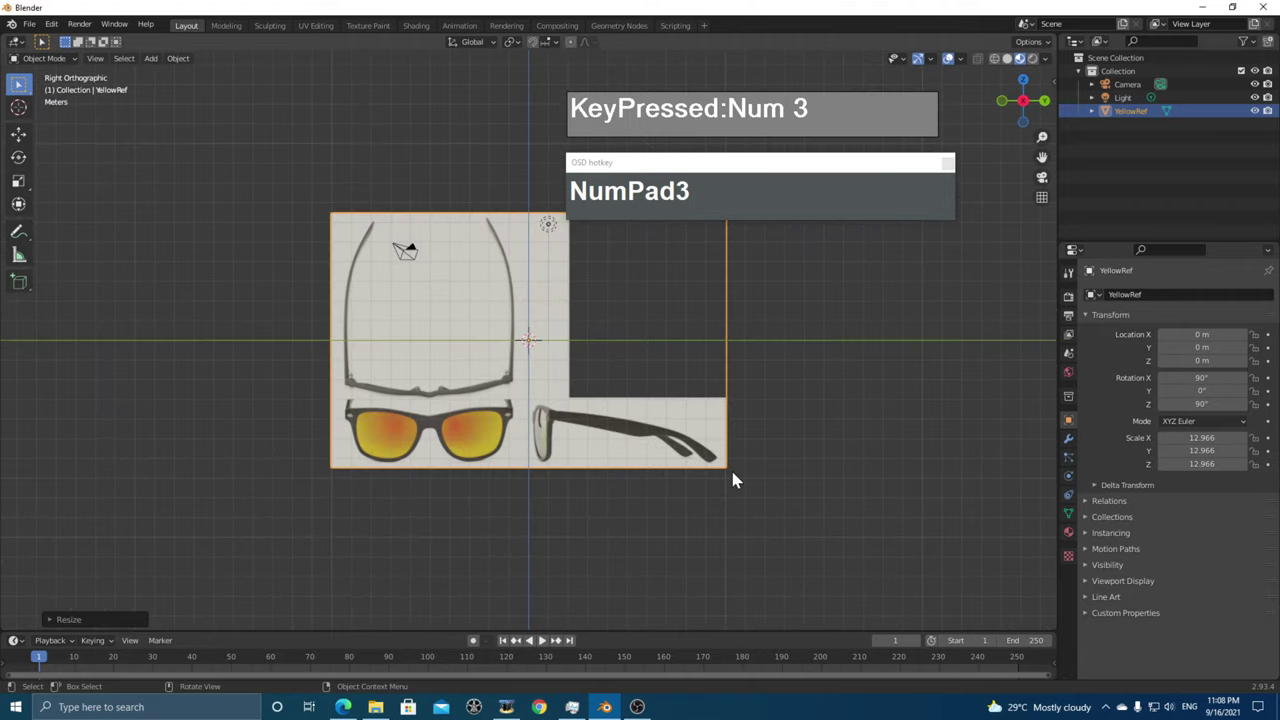
key(g)
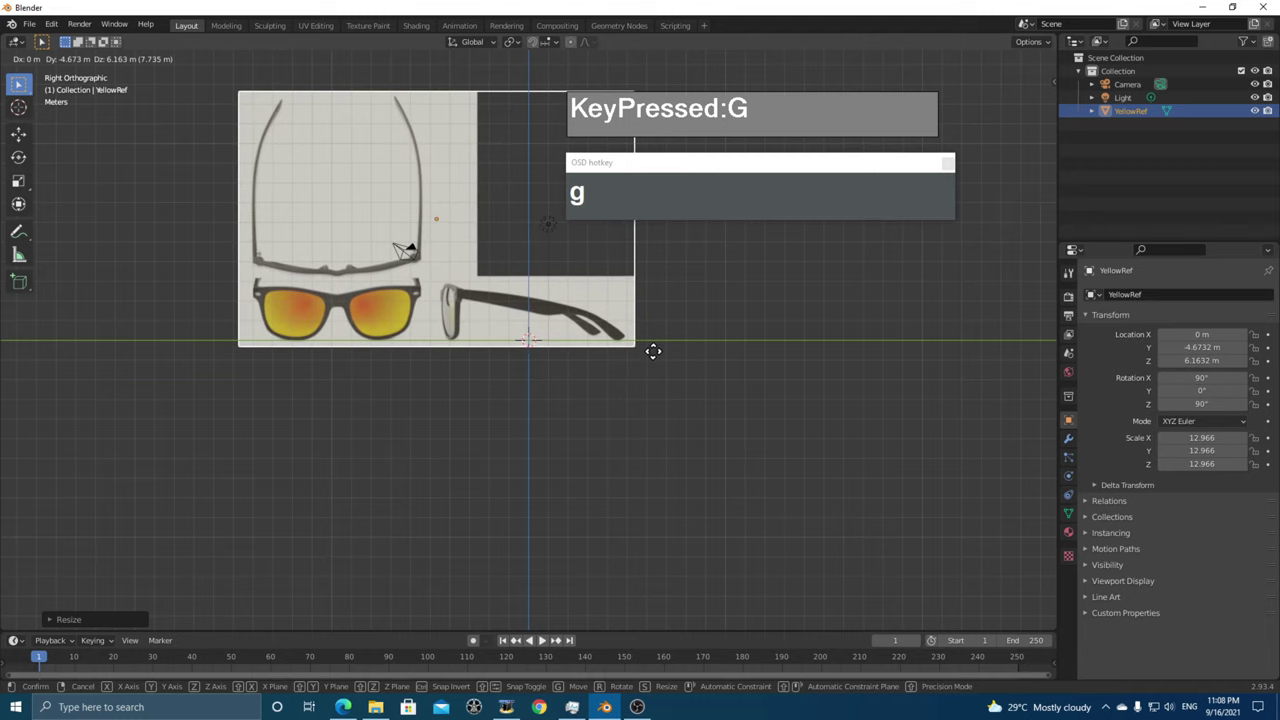
click(650, 350)
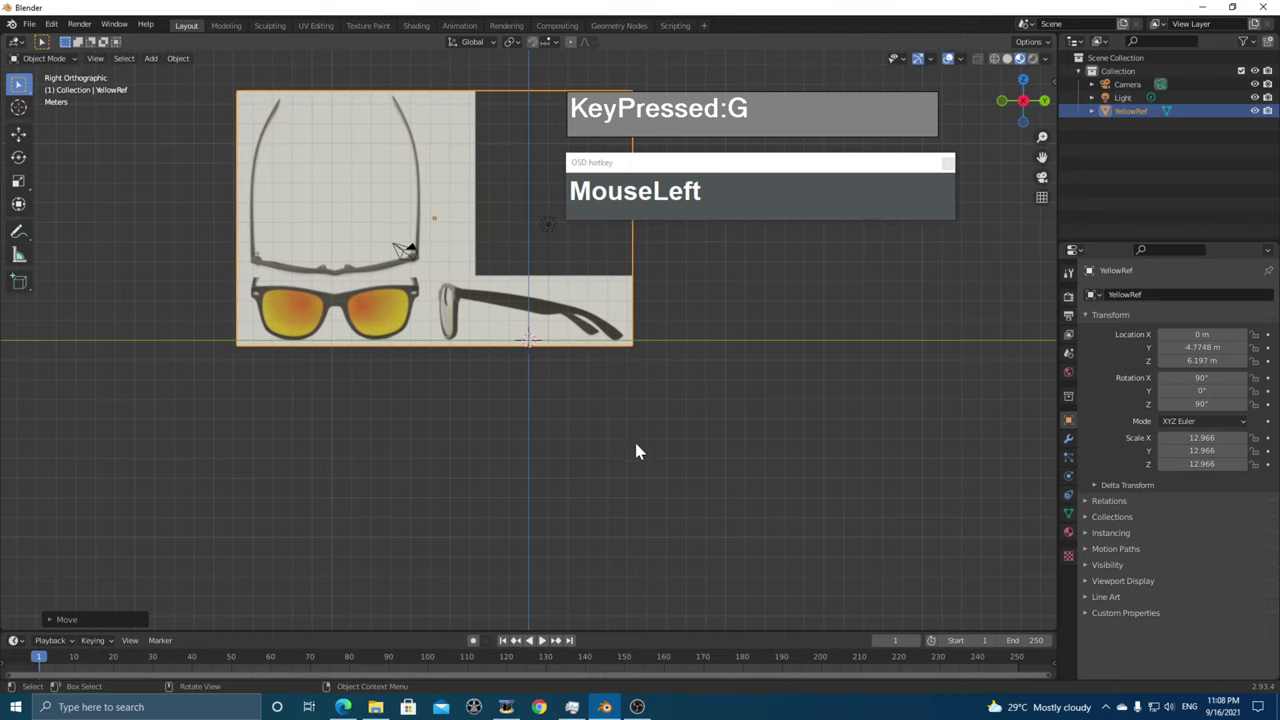
- Move the YellowRef plane back along the X axis to about -11.9 m
scroll(566, 377, down, 2)
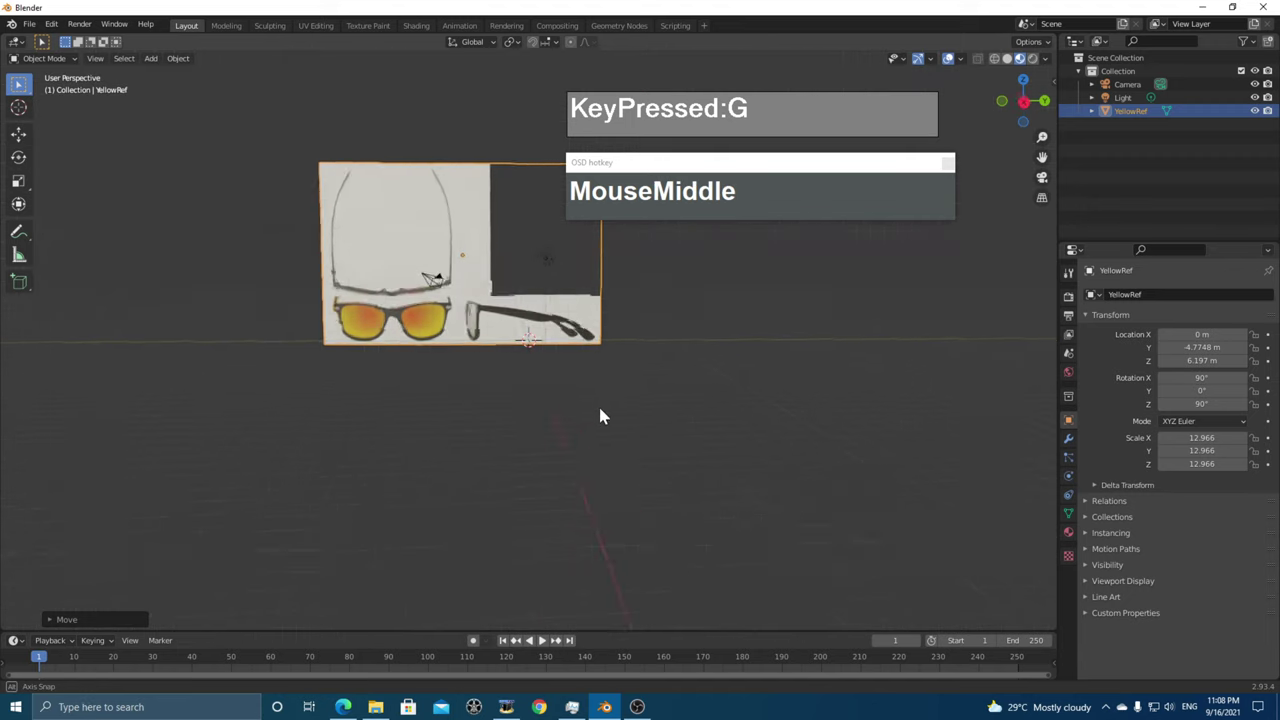
middle_drag(603, 414, 629, 437)
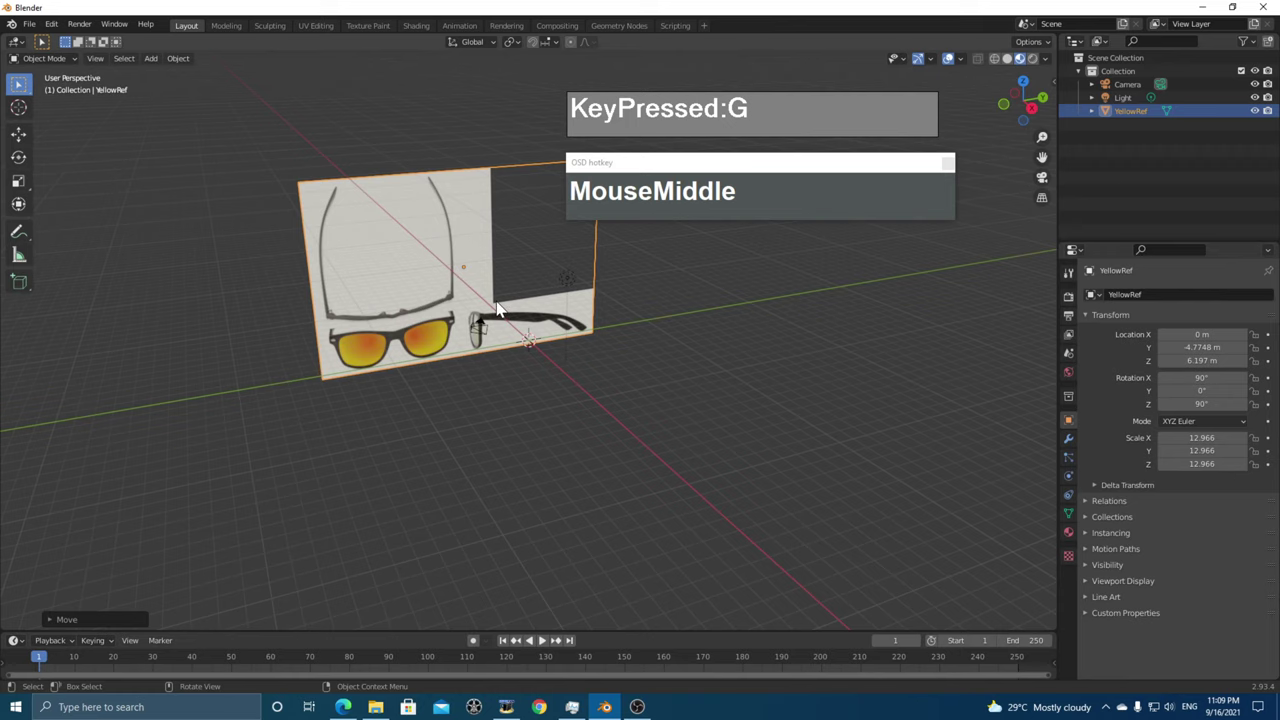
key(KP_3)
middle_drag(576, 326, 584, 381)
scroll(603, 349, up, 2)
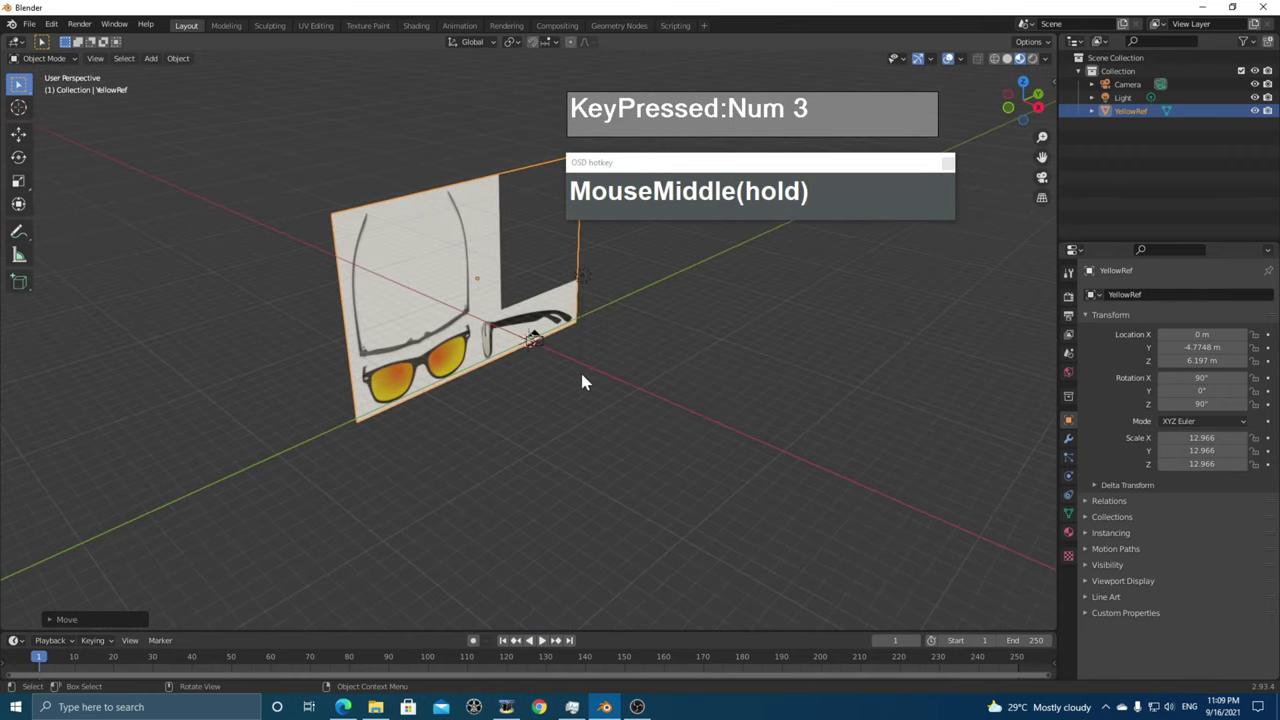
click(19, 134)
drag(524, 297, 466, 348)
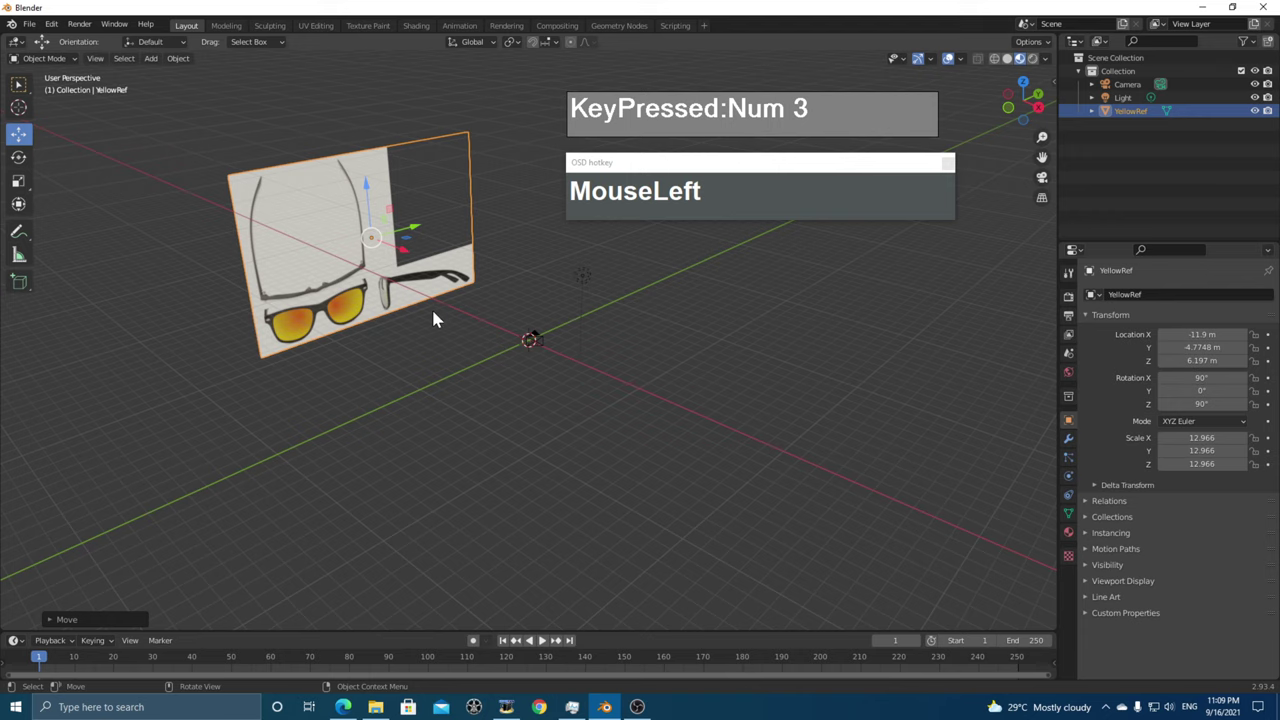
- Duplicate the YellowRef plane along the X axis and clear the copy's location to the world origin
key(shift+d)
key(x)
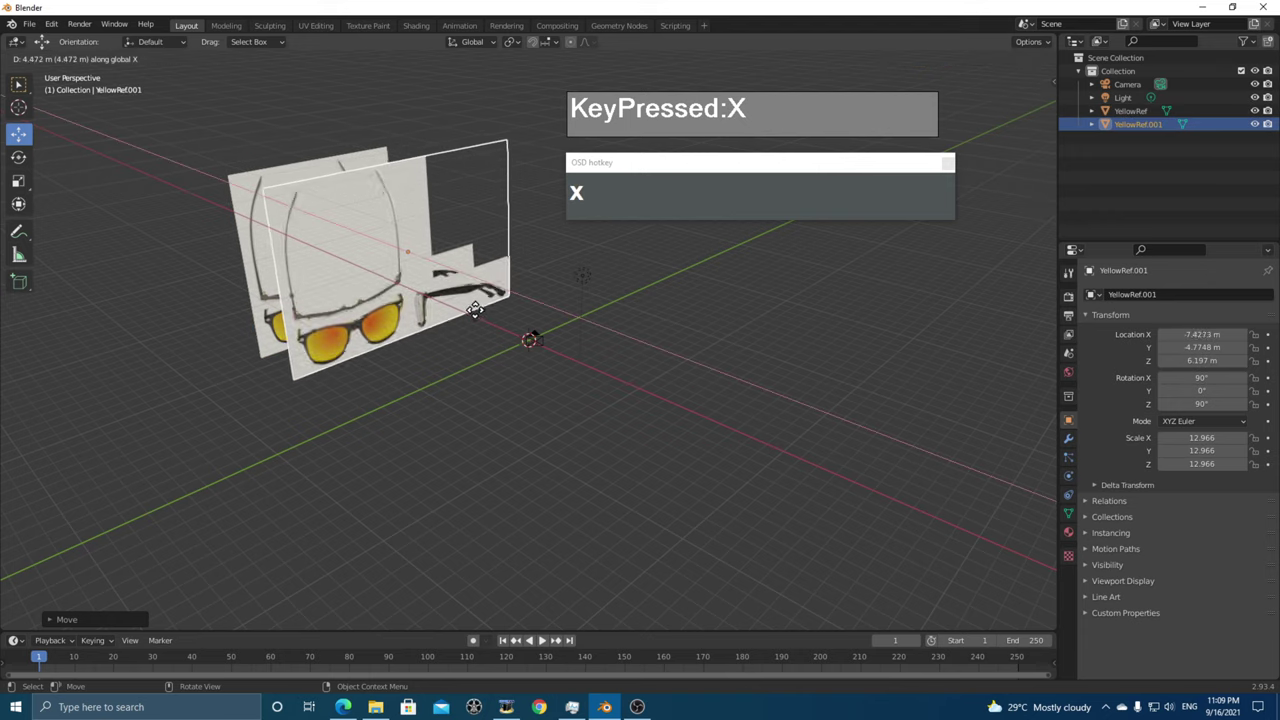
click(593, 388)
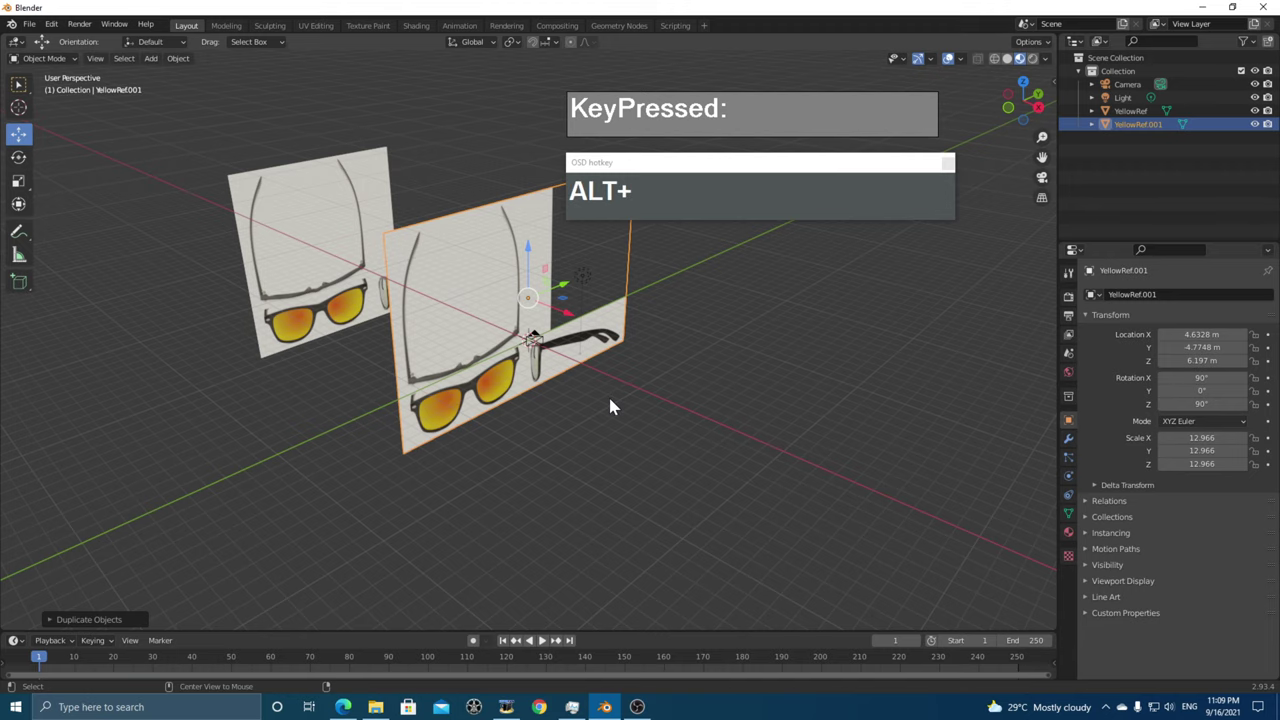
key(alt+g)
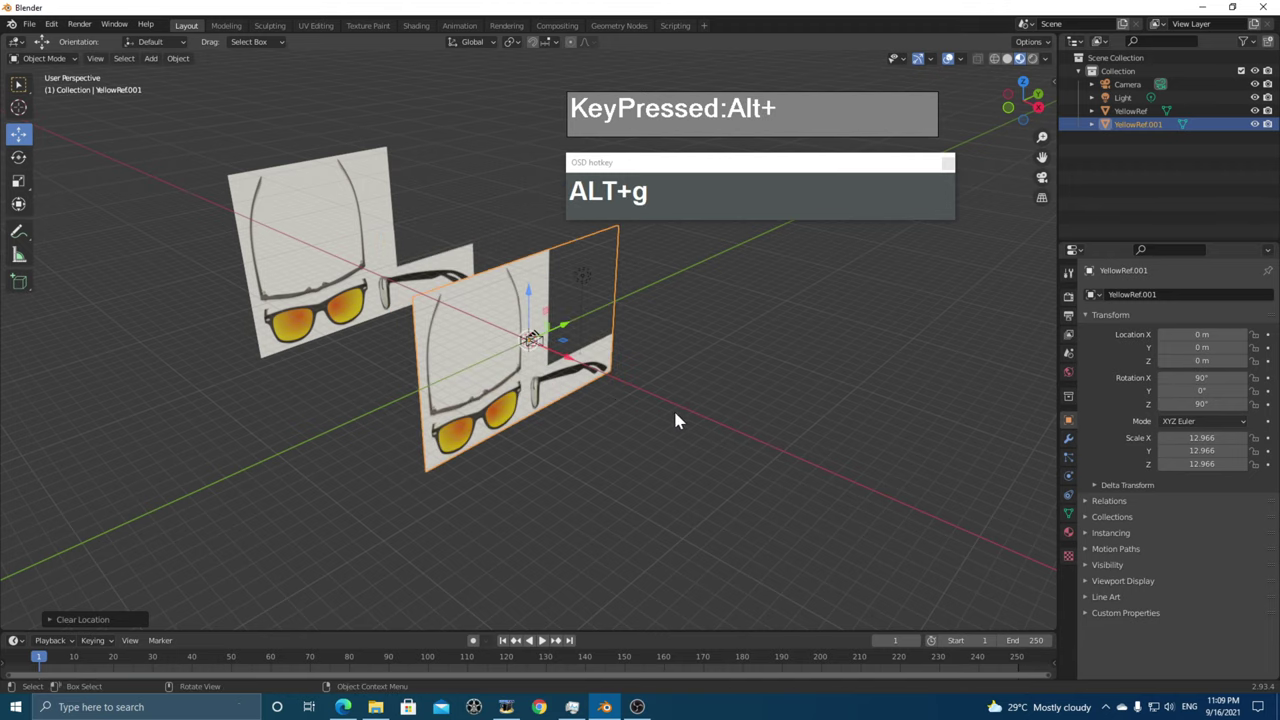
- Try rotating the duplicated plane 90° about the global Z axis
alt+middle_drag(677, 423, 637, 443)
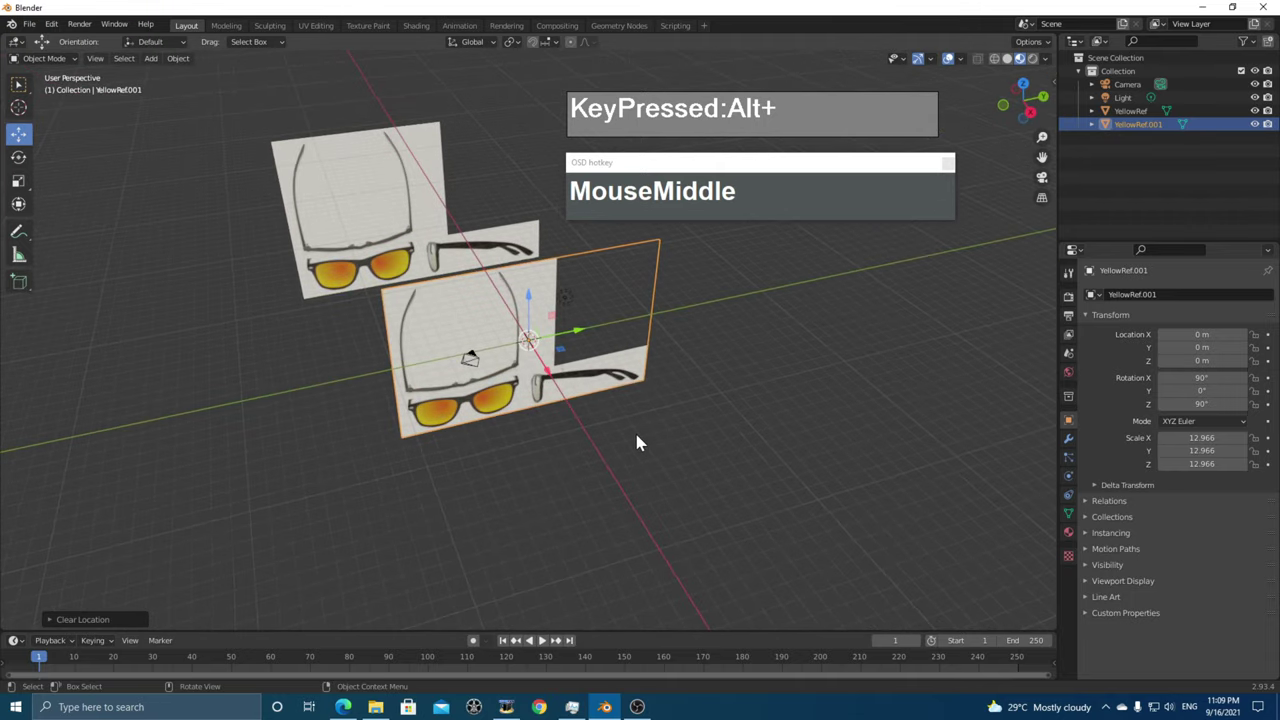
text(rz90)
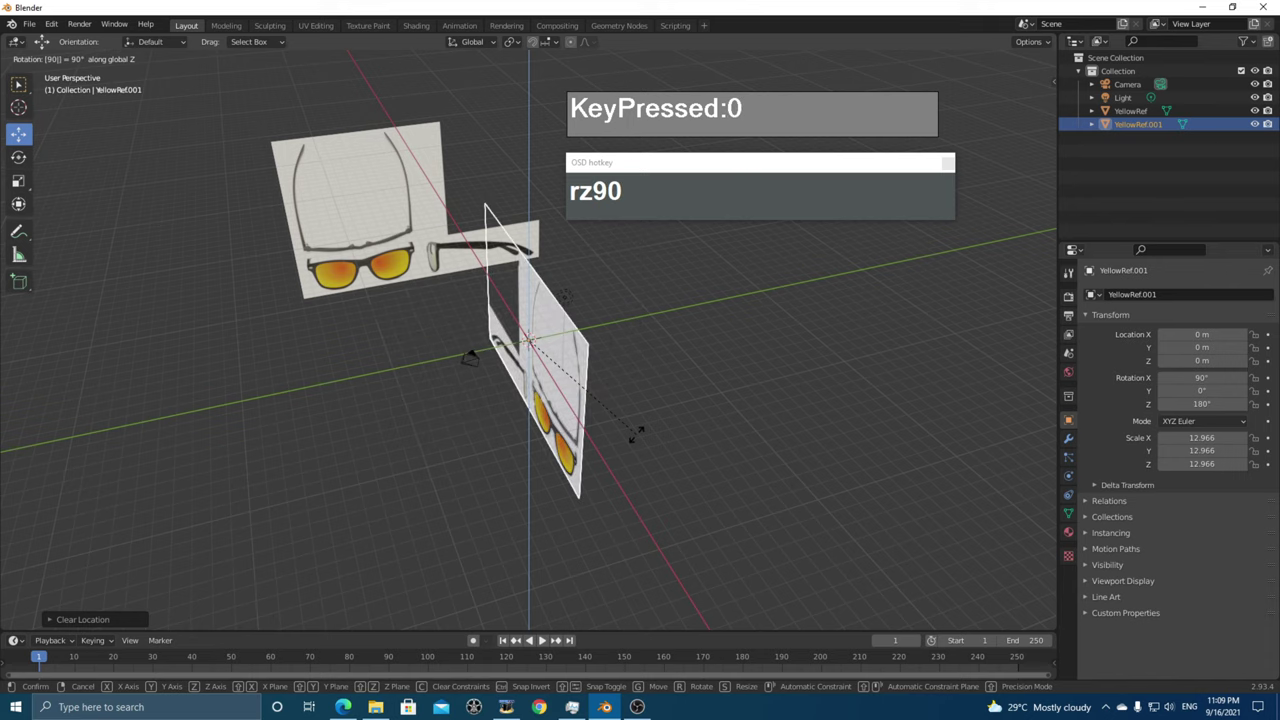
click(634, 430)
middle_drag(634, 429, 588, 390)
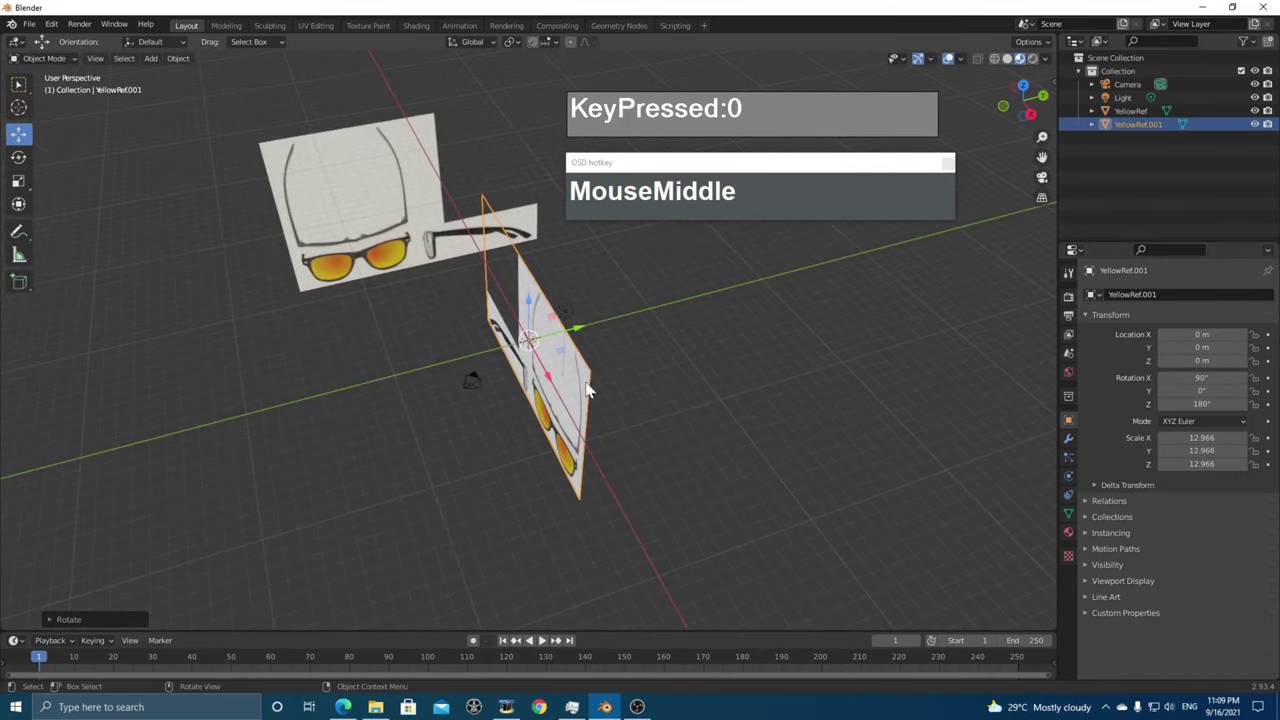
key(r)
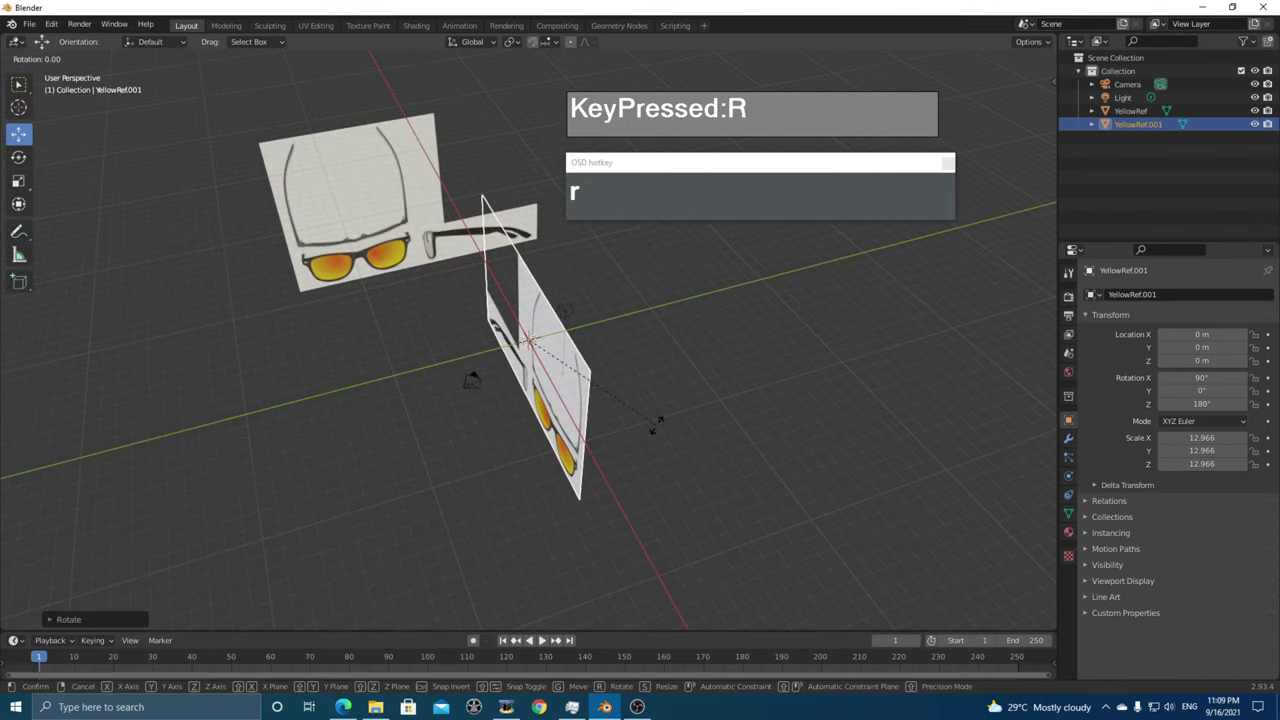
right_click(717, 371)
- Clear the duplicated plane's rotation and rotate it 90° about the global X axis
key(alt+r)
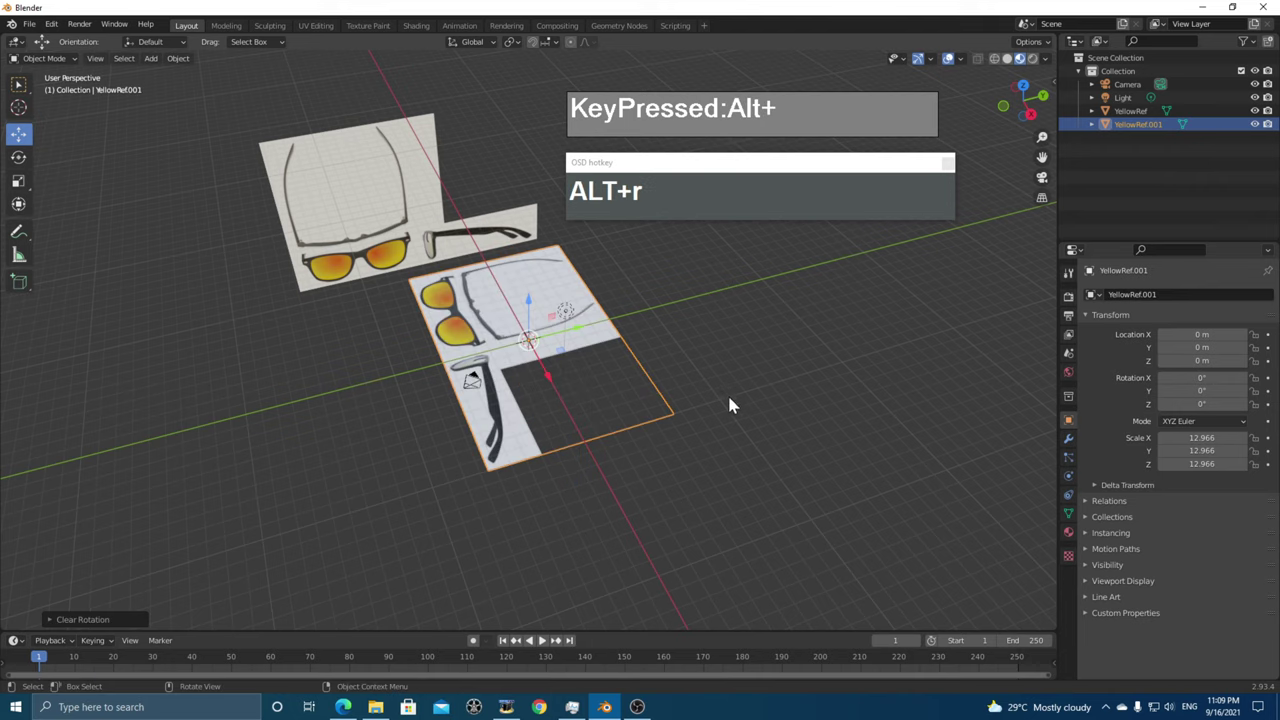
middle_drag(684, 412, 671, 411)
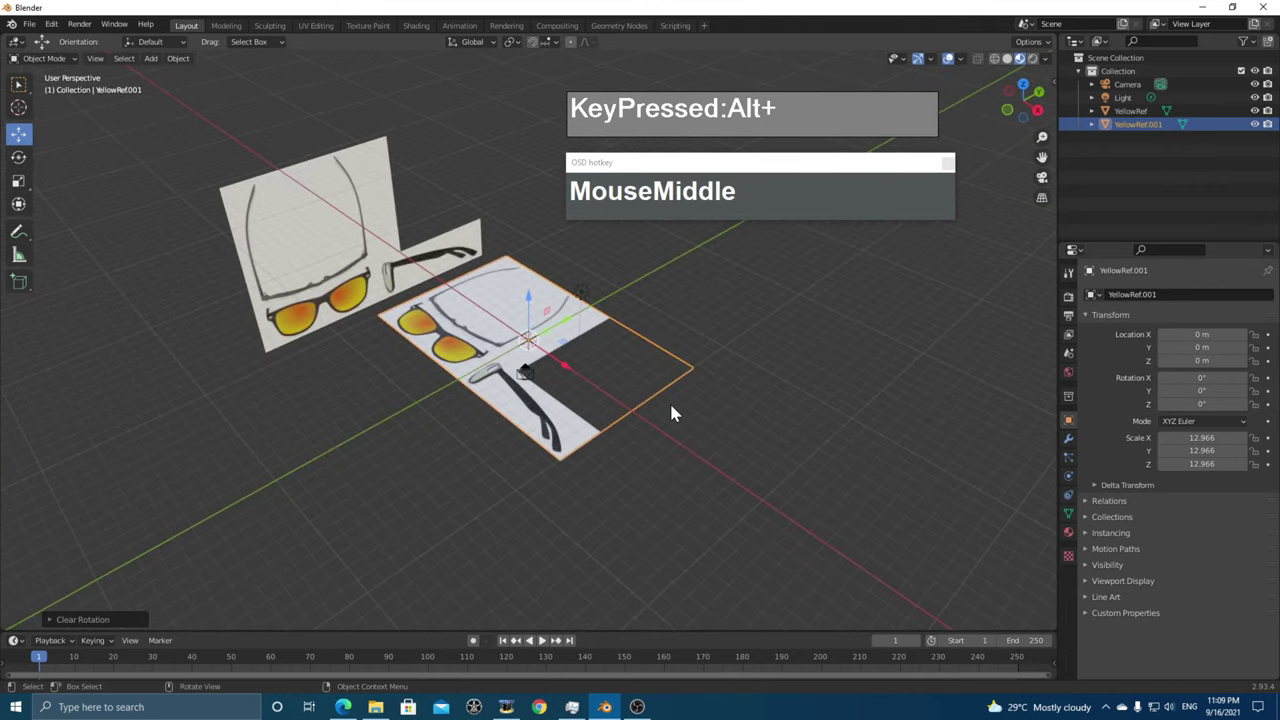
key(r)
key(x)
key(9)
key(0)
click(671, 412)
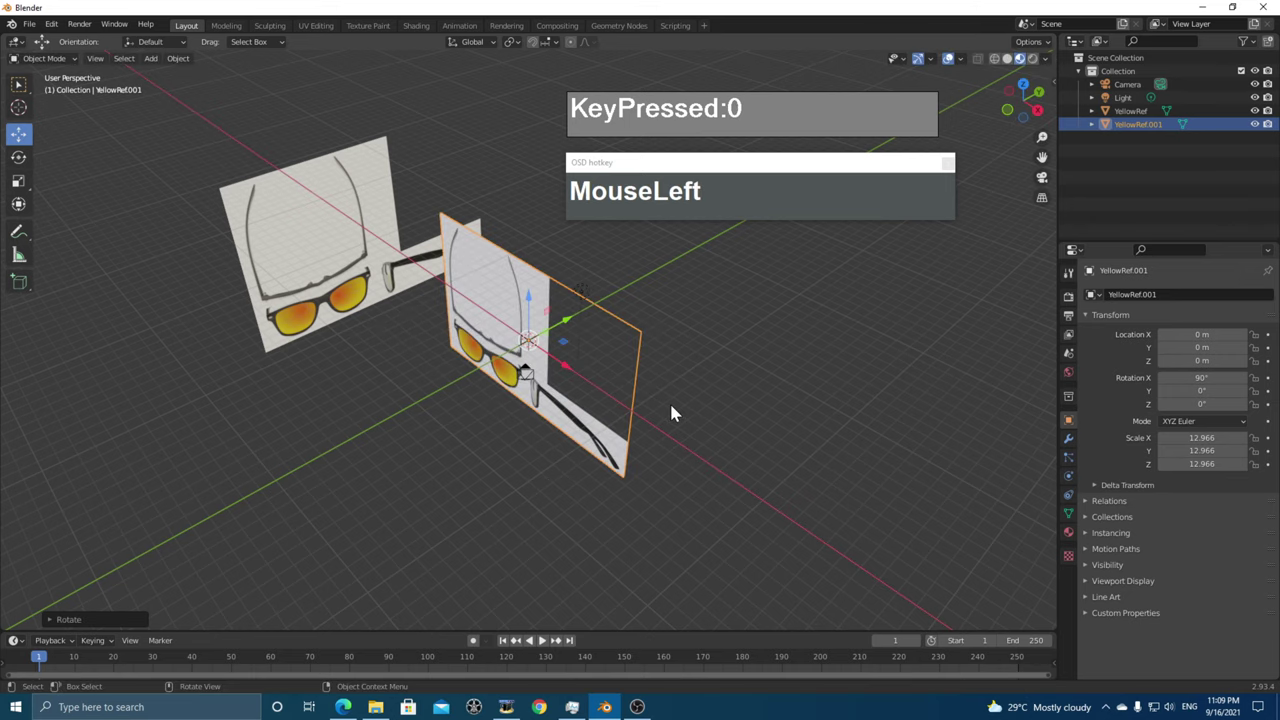
key(r)
key(z)
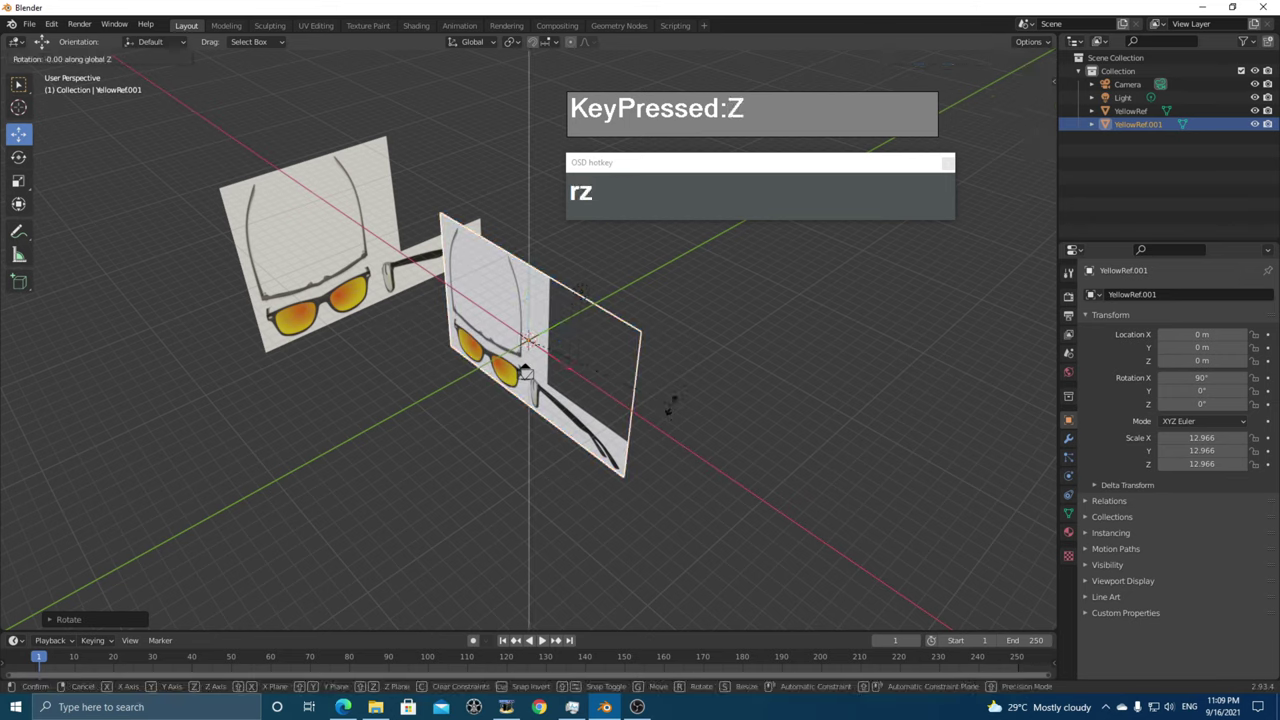
key(9)
key(0)
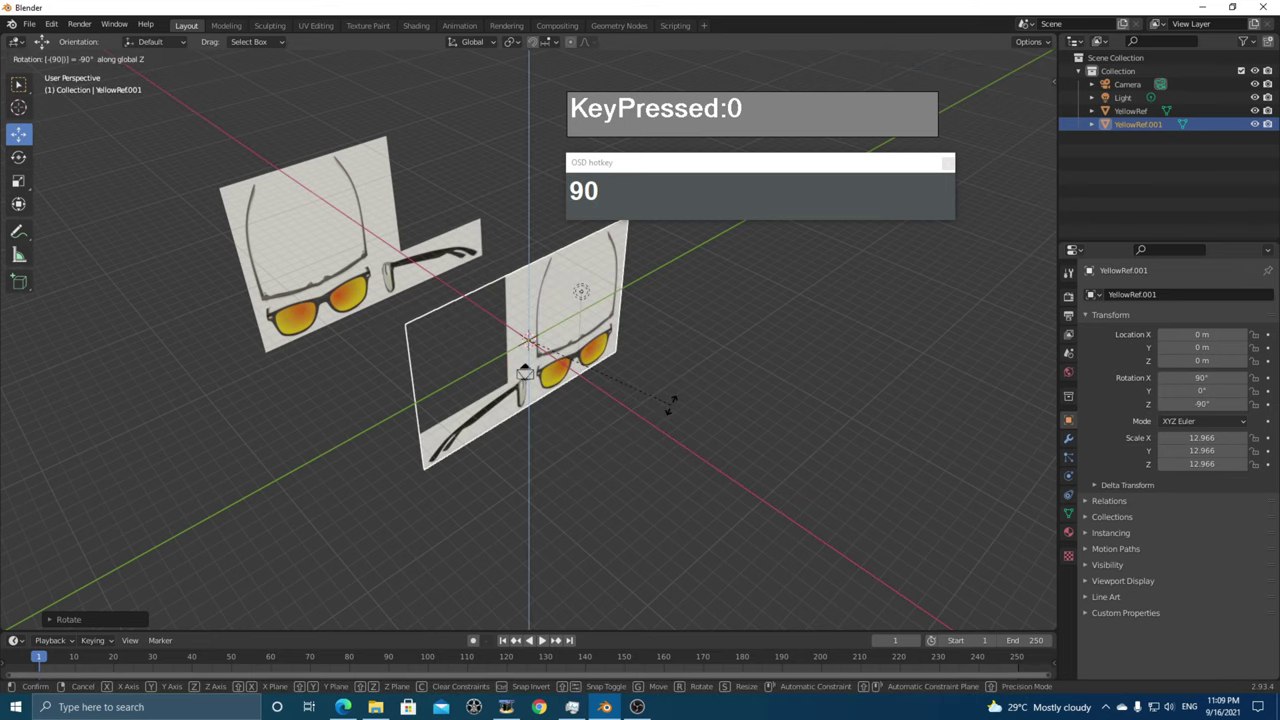
right_click(670, 406)
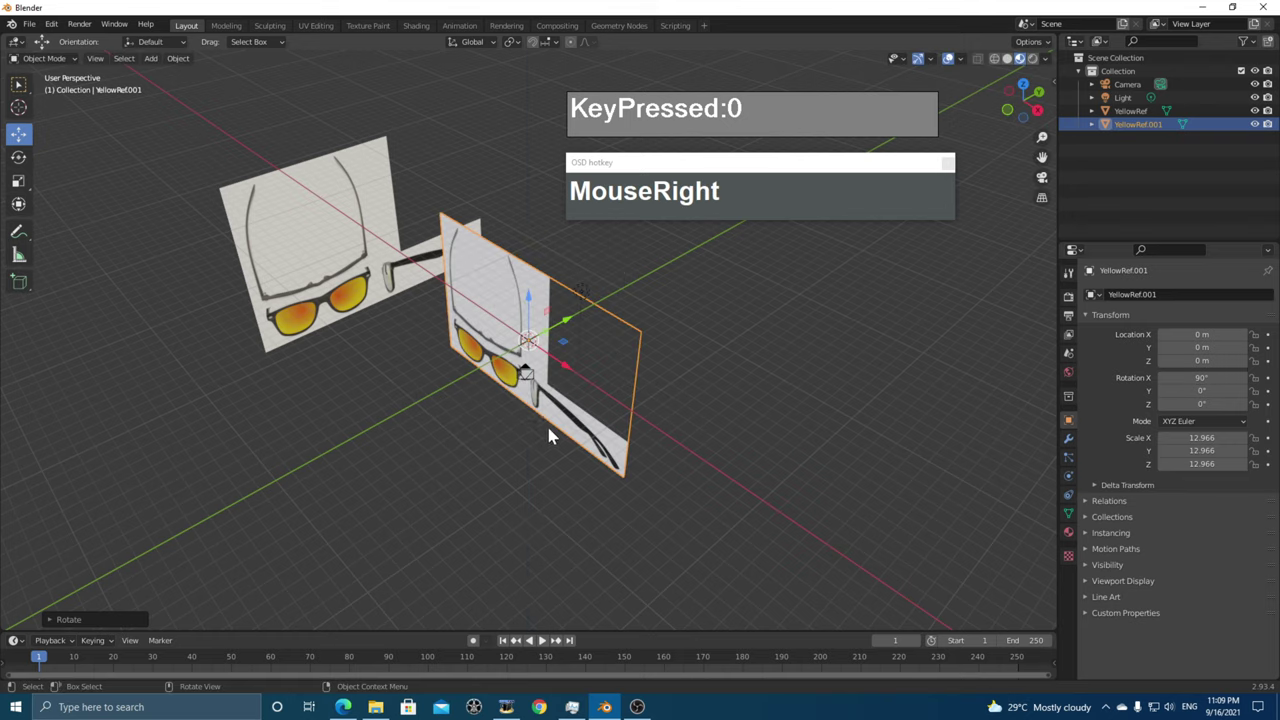
- Reset the duplicated plane's rotation and location, and stand it upright facing front by rotating it 90° about the global X axis
middle_drag(549, 434, 596, 447)
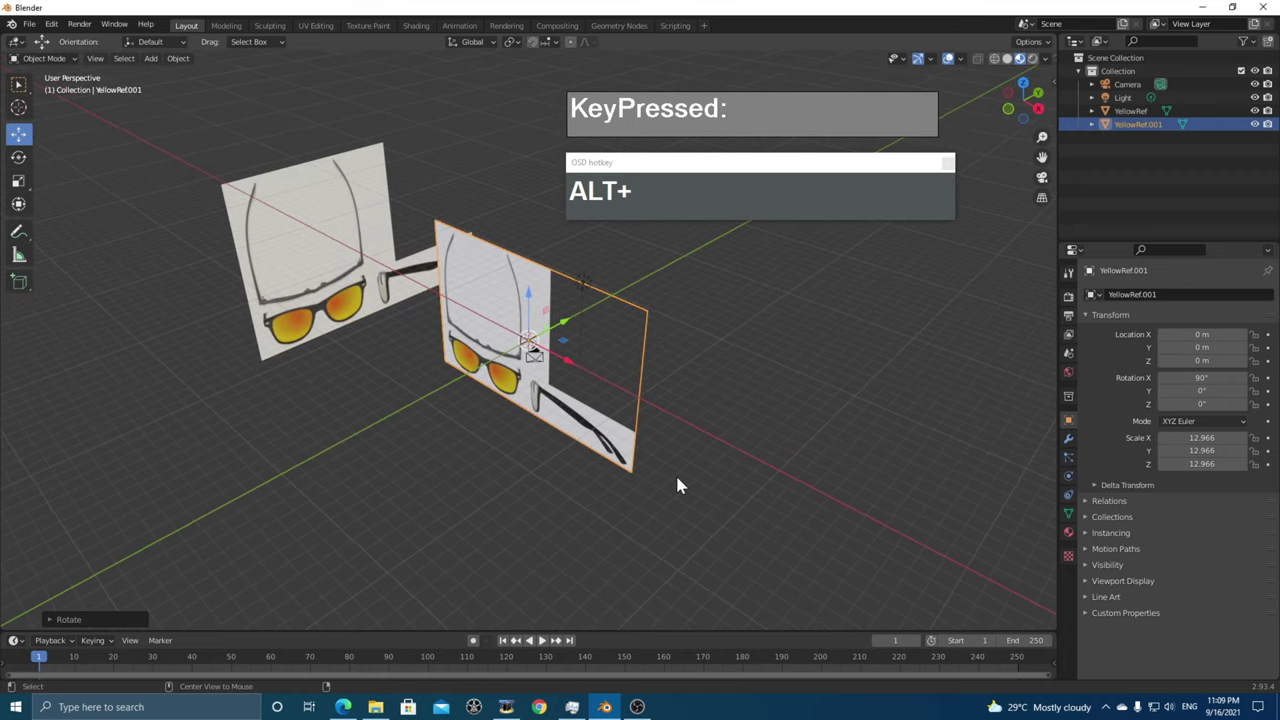
key(alt+r)
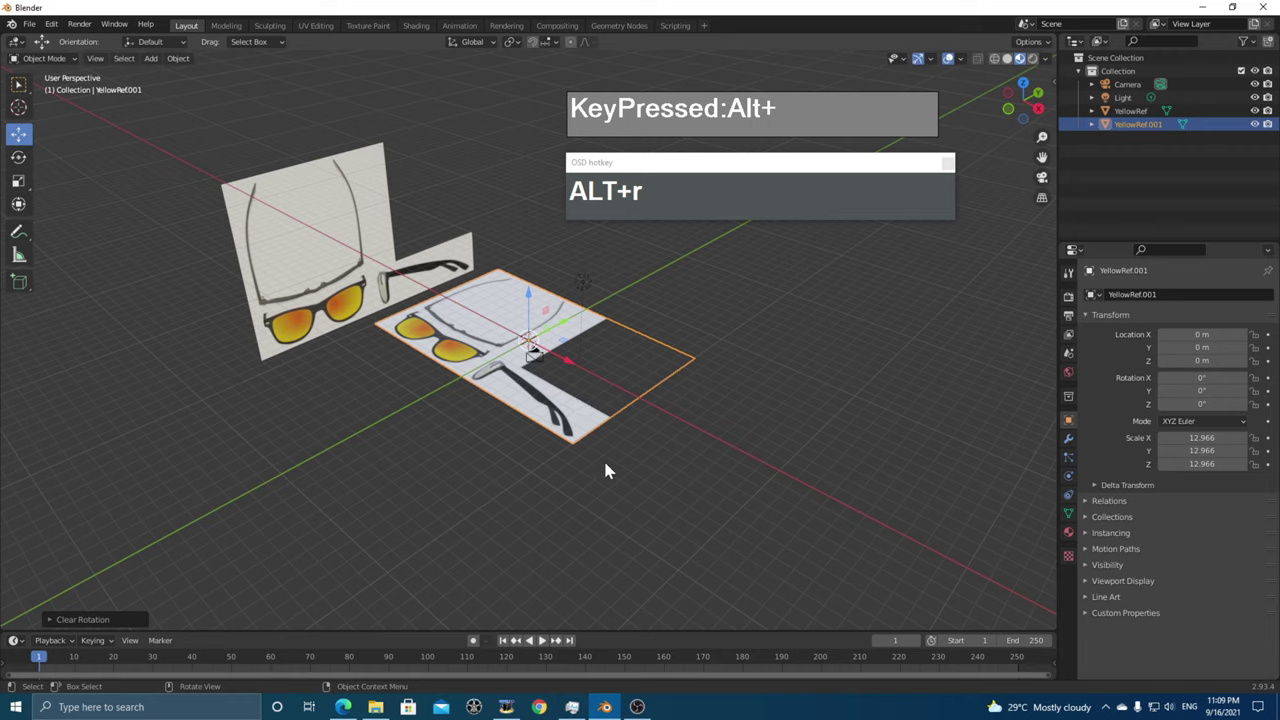
key(alt+g)
key(r)
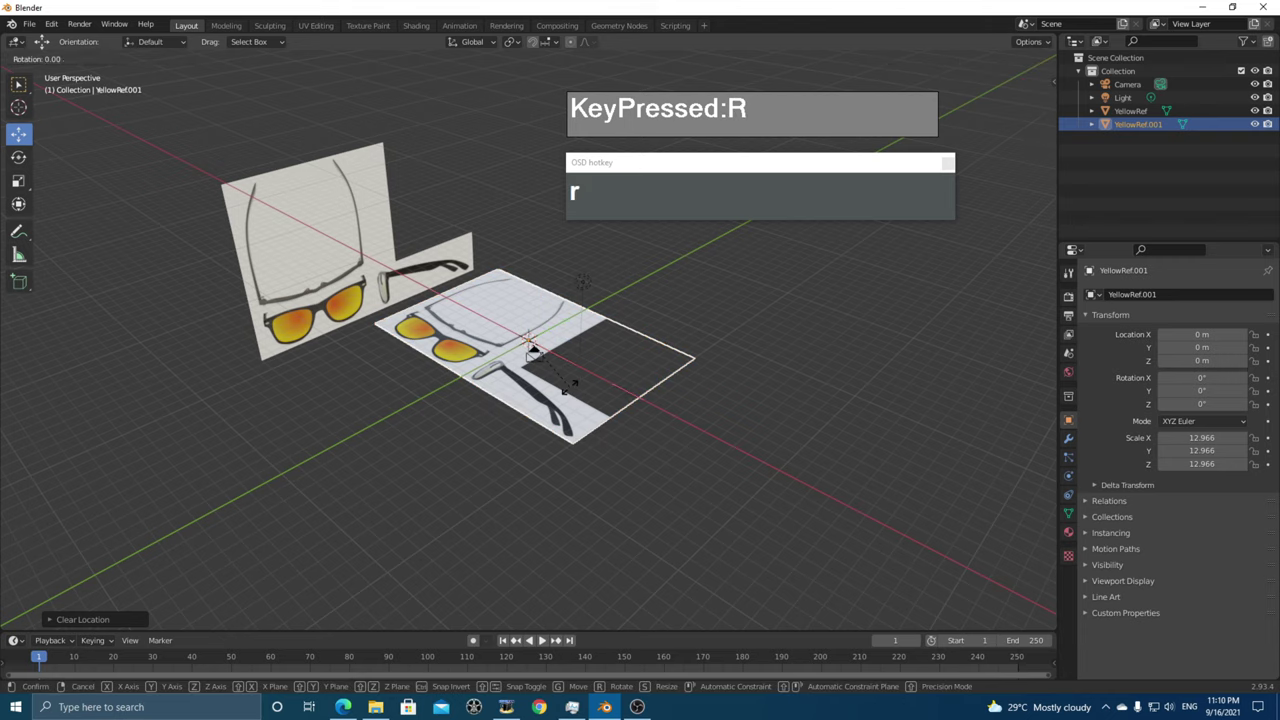
key(x)
key(9)
key(0)
click(570, 393)
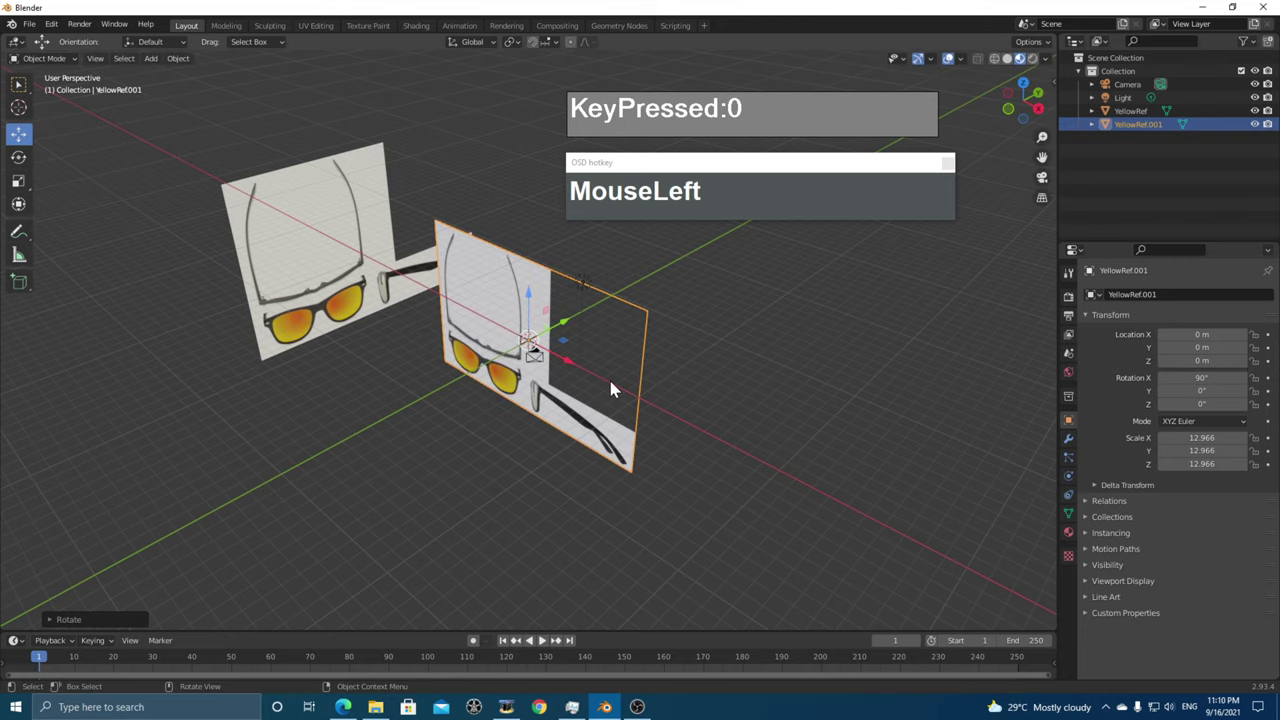
- Raise the duplicated plane along the Z axis to about 6 m
middle_drag(547, 313, 633, 407)
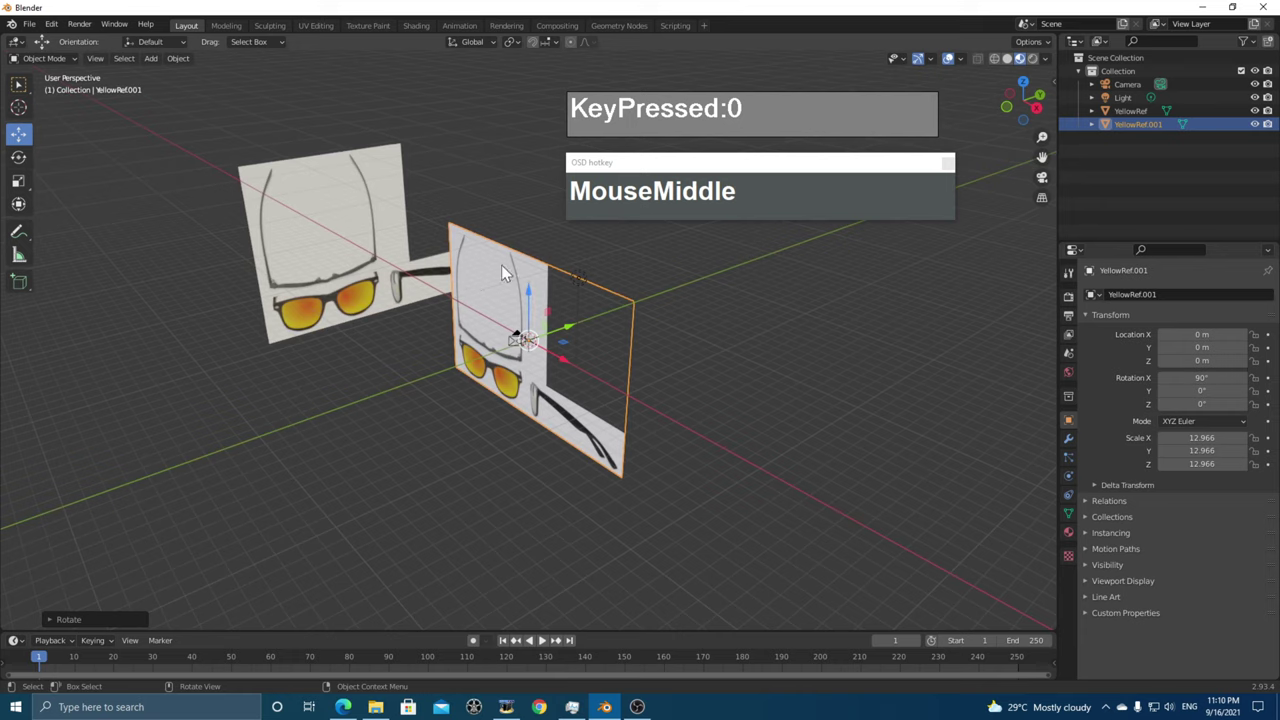
drag(530, 298, 537, 208)
scroll(462, 340, up, 1)
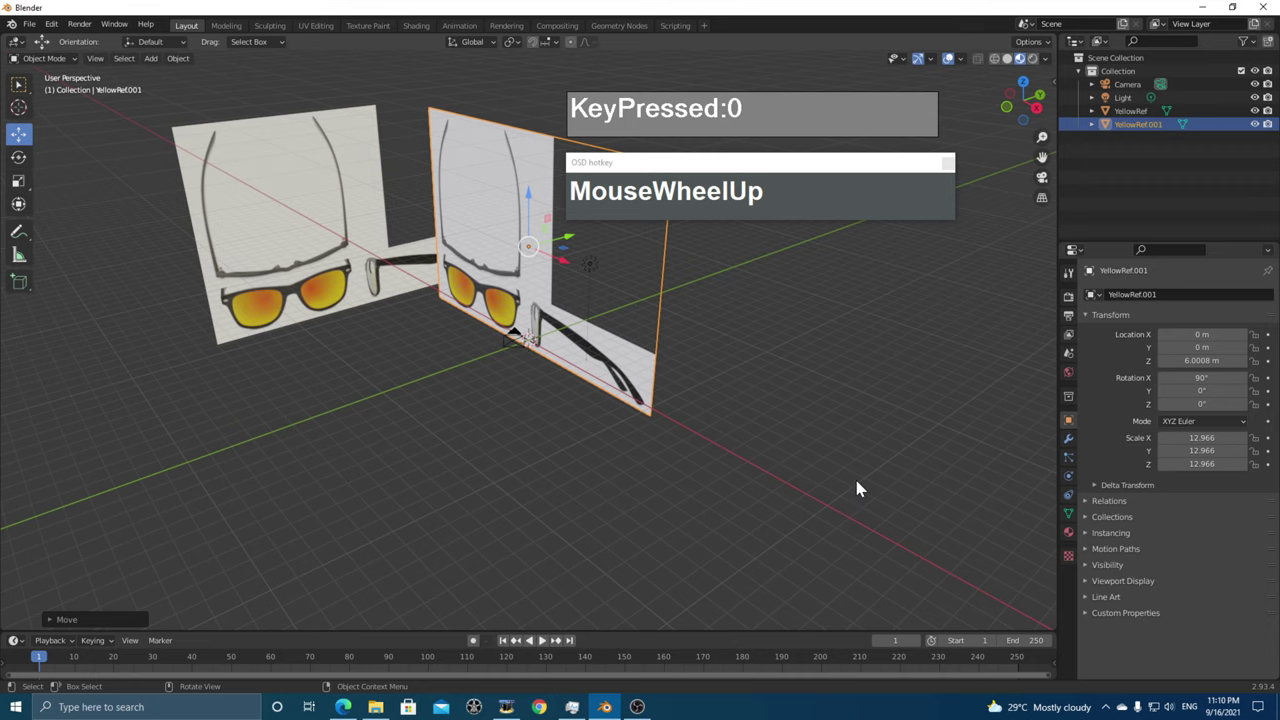
- In the front orthographic view, move the duplicate to about X 5.06 m, Z 6.2 m, centring the front-view glasses on the Z axis line
middle_drag(779, 453, 782, 455)
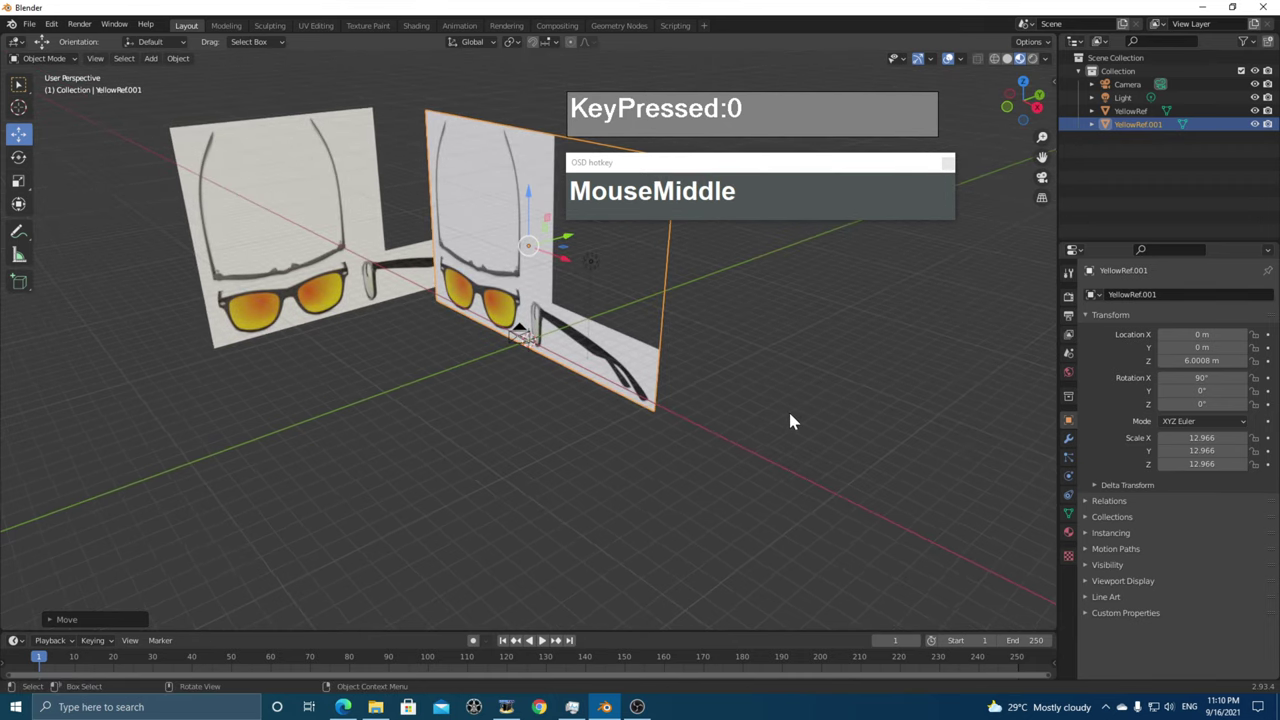
key(grave)
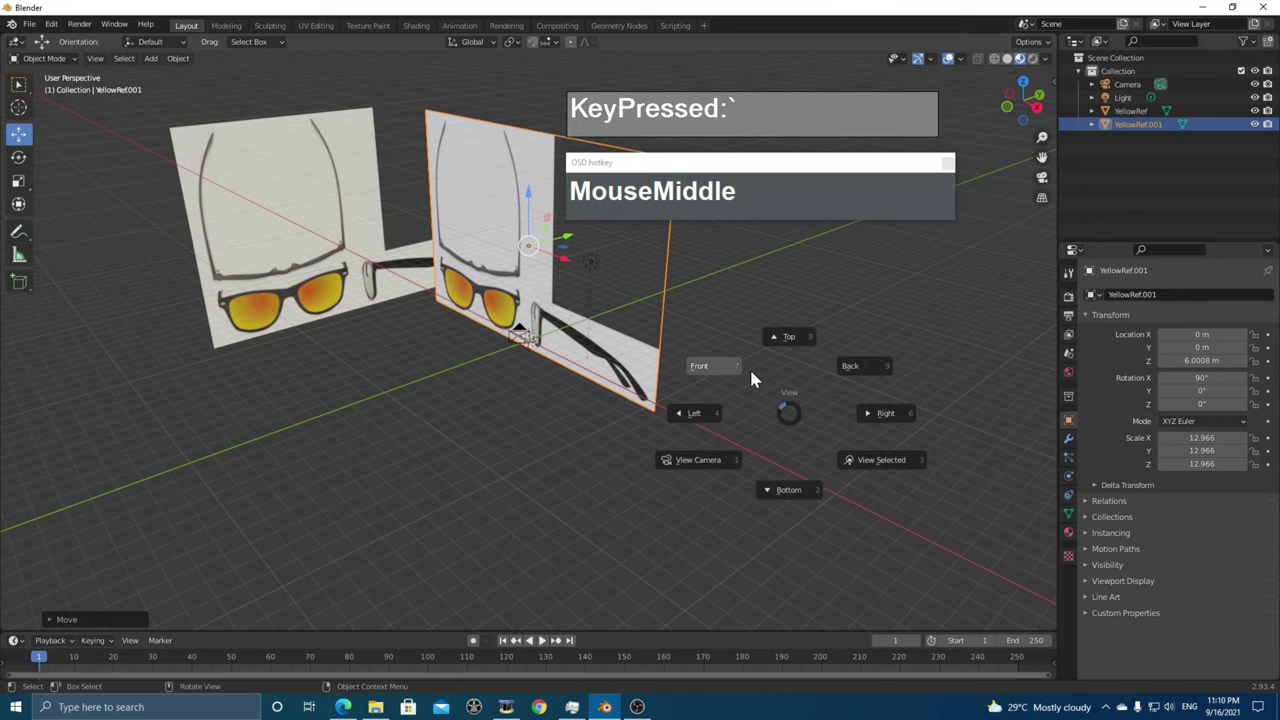
click(705, 370)
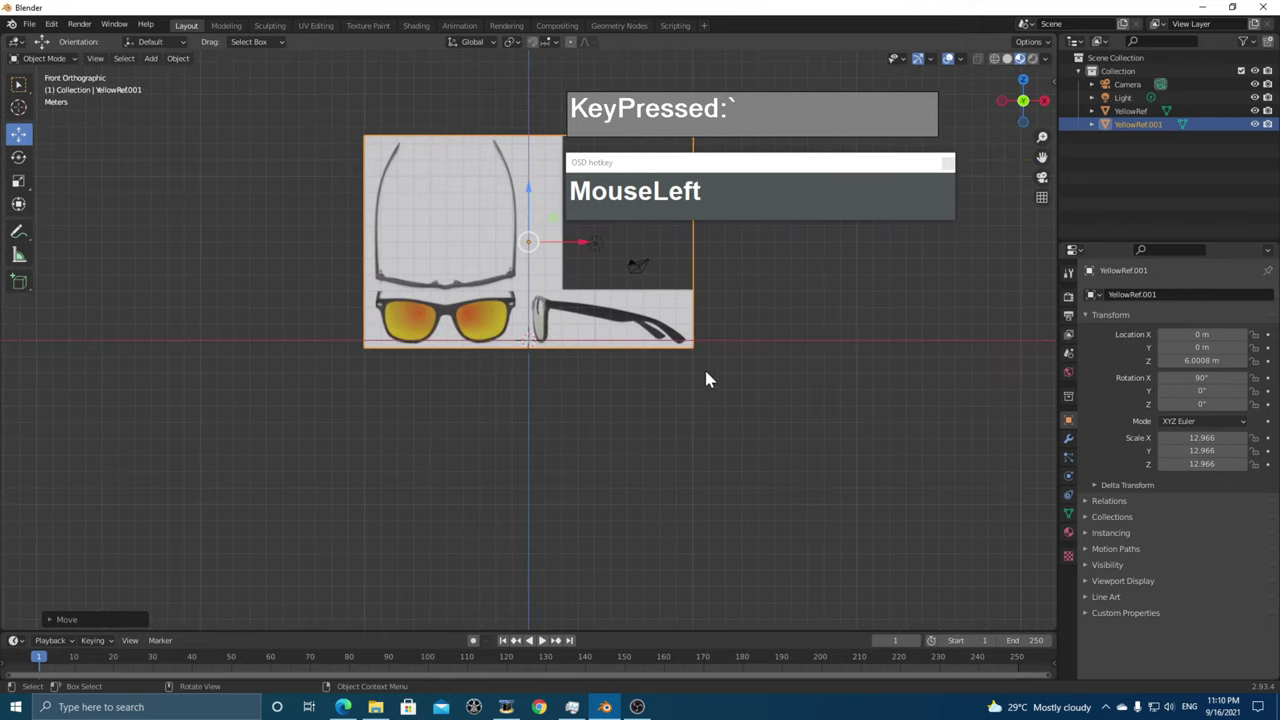
scroll(671, 394, up, 1)
drag(580, 224, 651, 228)
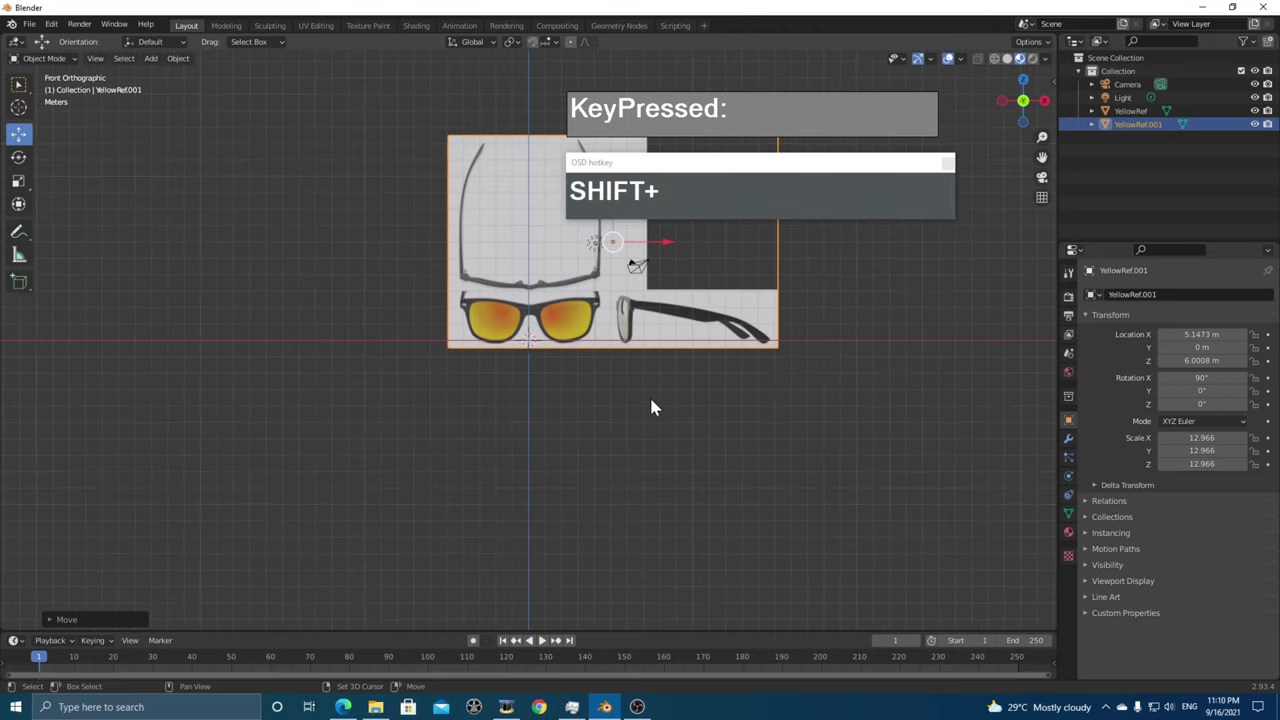
shift+middle_drag(651, 406, 560, 383)
scroll(632, 420, up, 2)
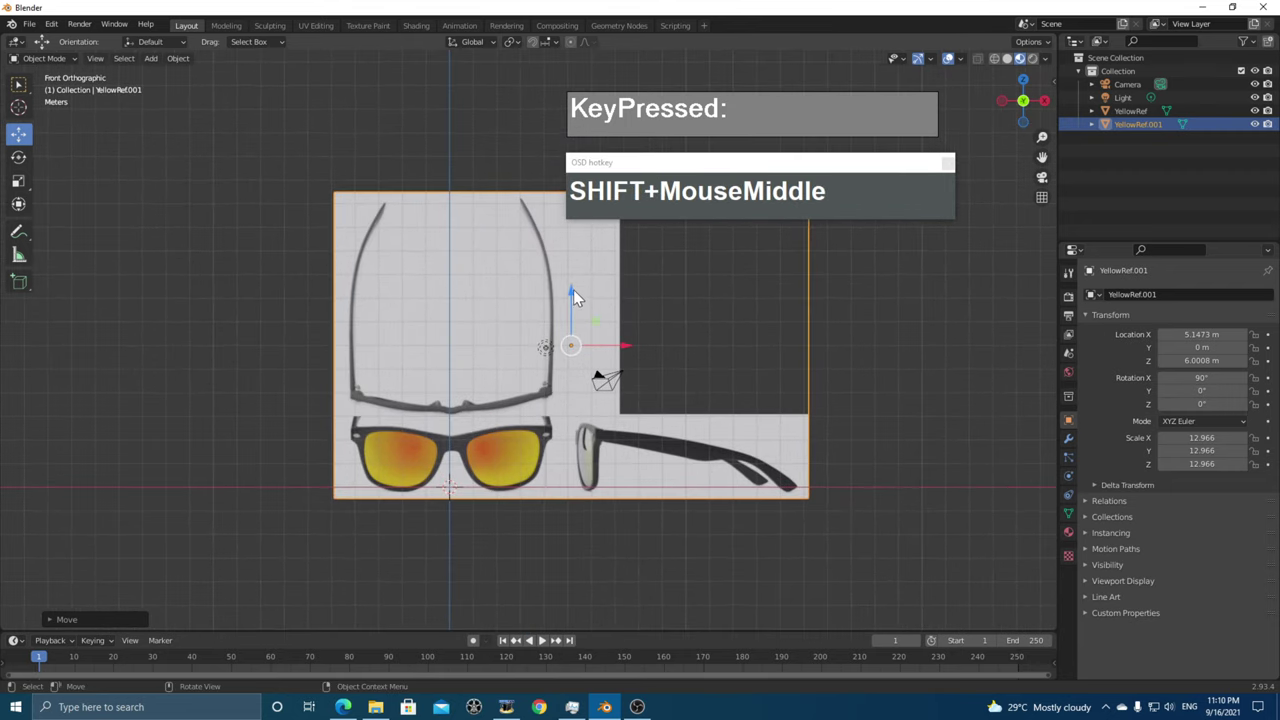
drag(573, 289, 578, 285)
drag(623, 341, 621, 341)
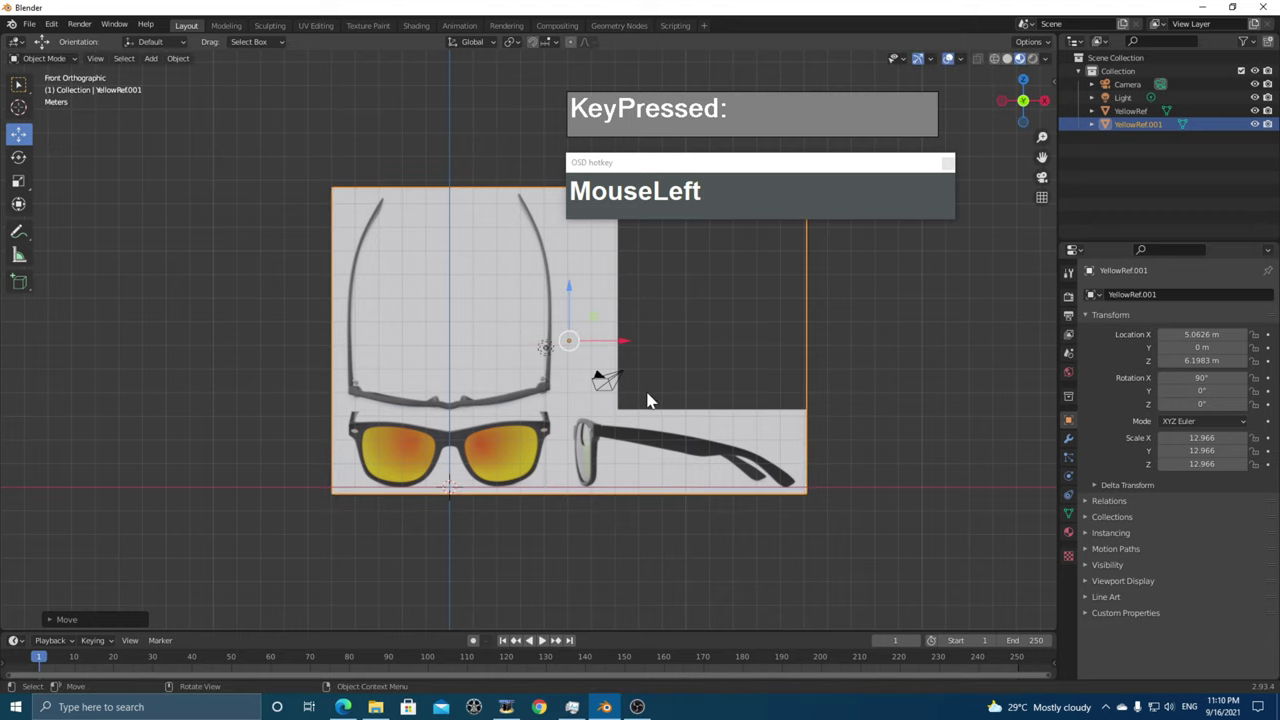
- Move the front-facing reference plane back along the Y axis to about 13.7 m
scroll(645, 398, down, 5)
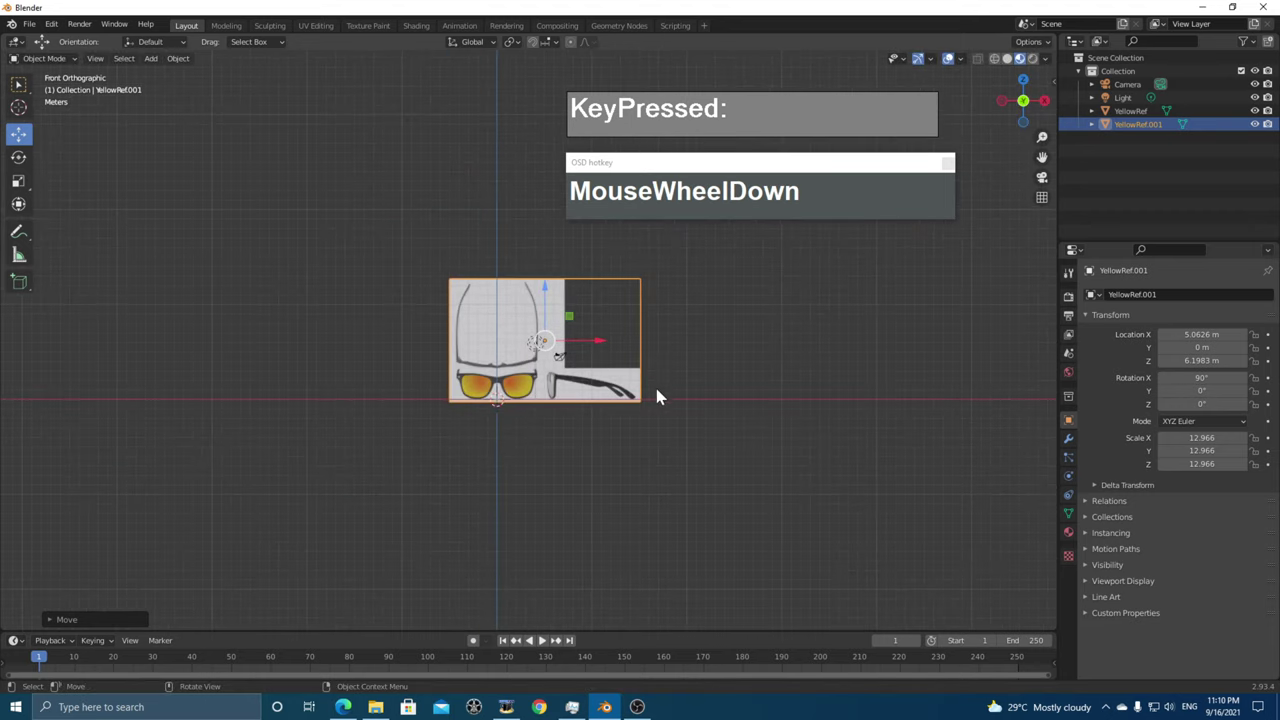
middle_drag(657, 397, 585, 357)
drag(580, 342, 684, 302)
- Duplicate the front-facing reference plane and place the copy along the Y axis at about -3.67 m
key(shift+d)
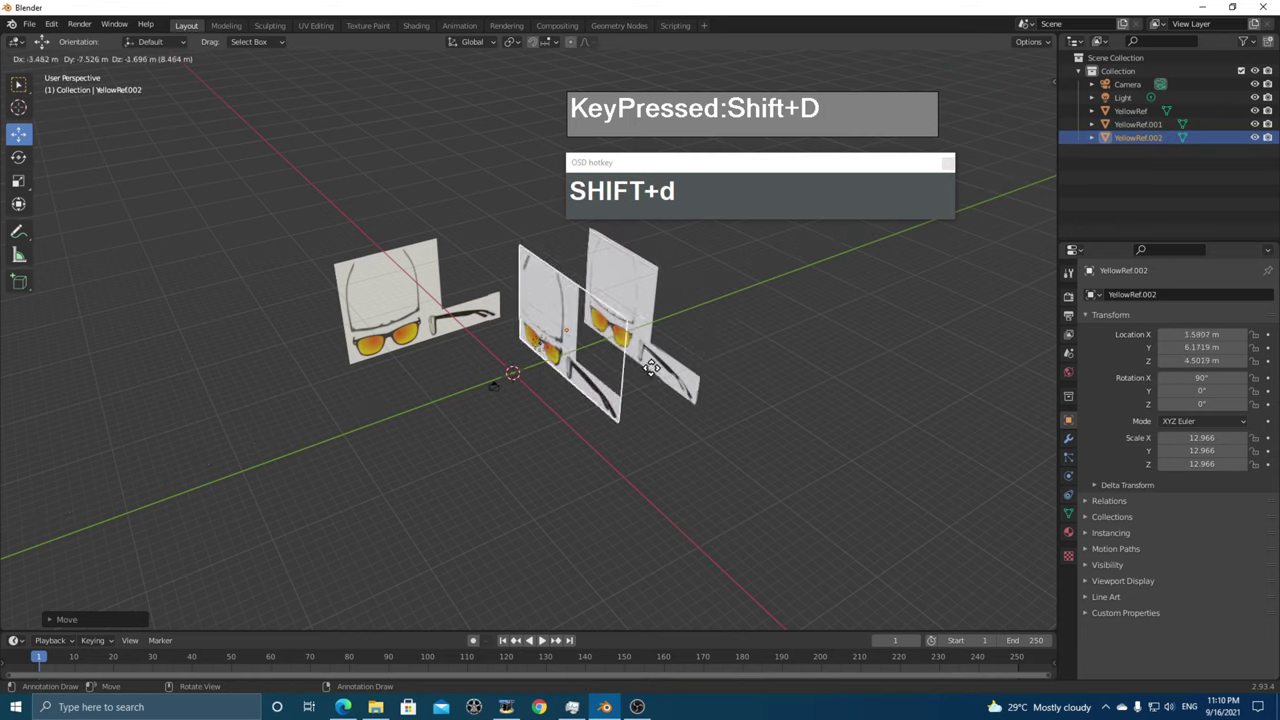
key(y)
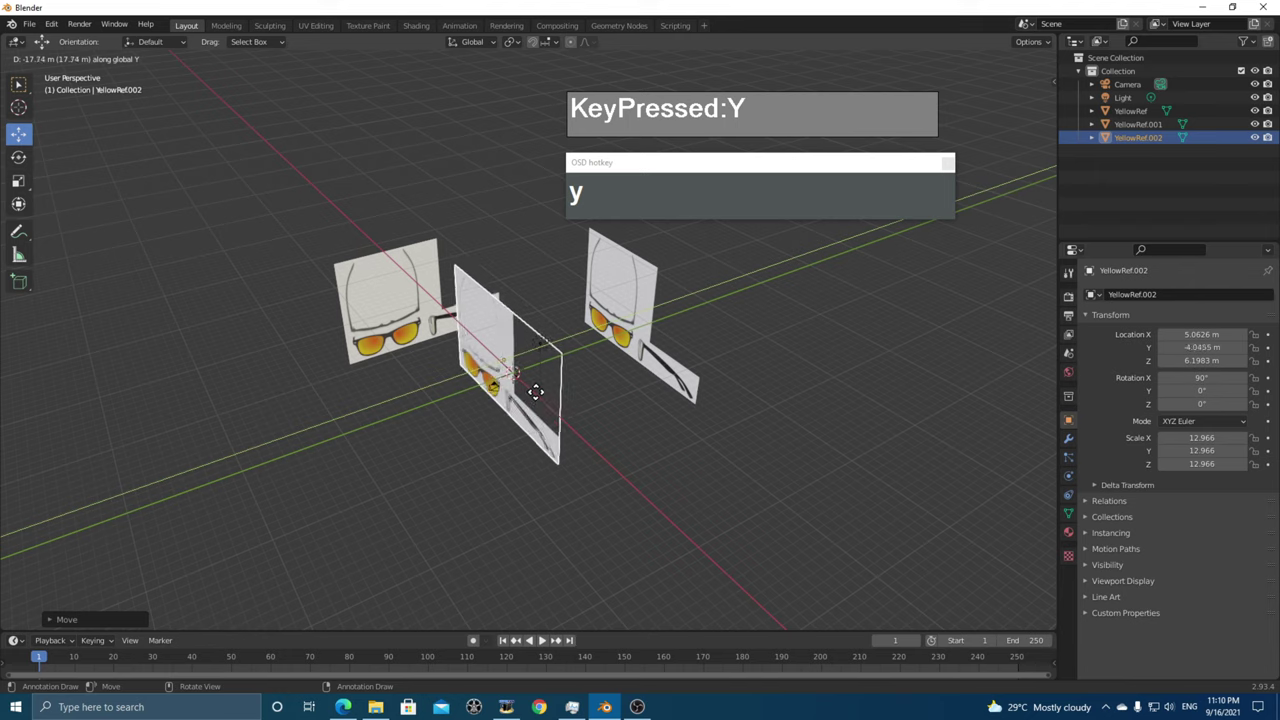
click(535, 395)
middle_drag(561, 410, 500, 378)
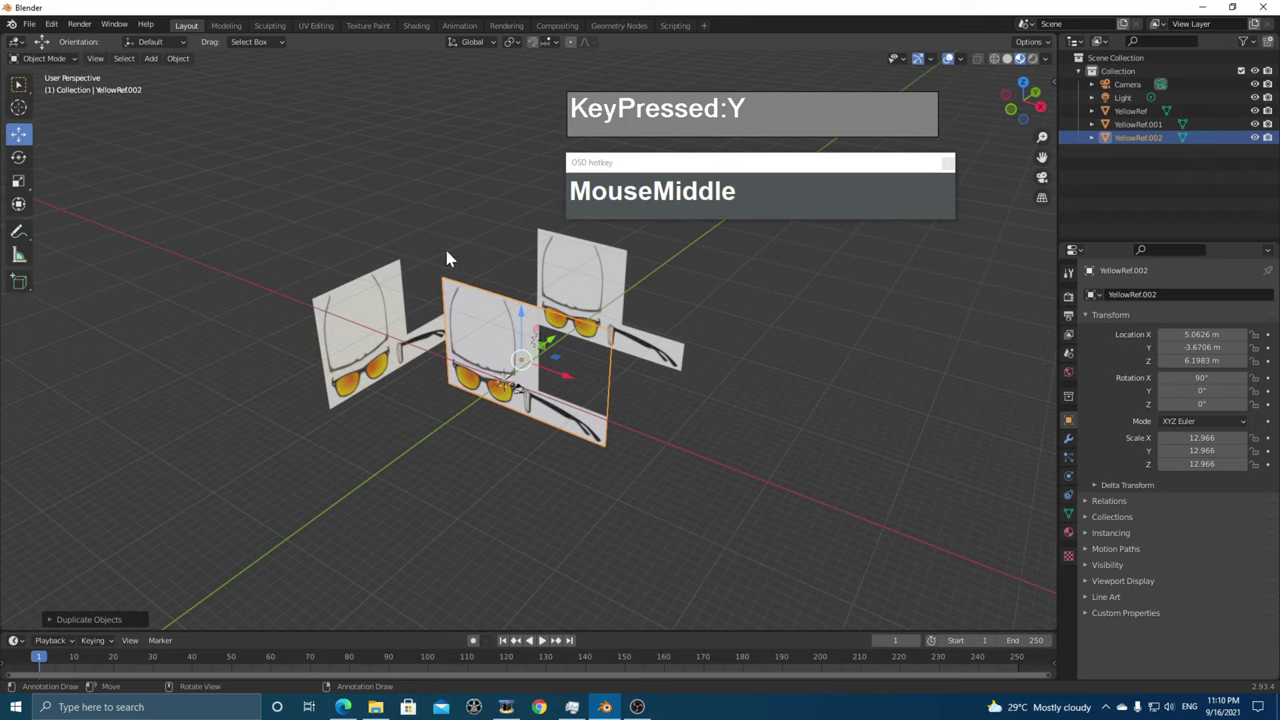
middle_drag(447, 258, 503, 305)
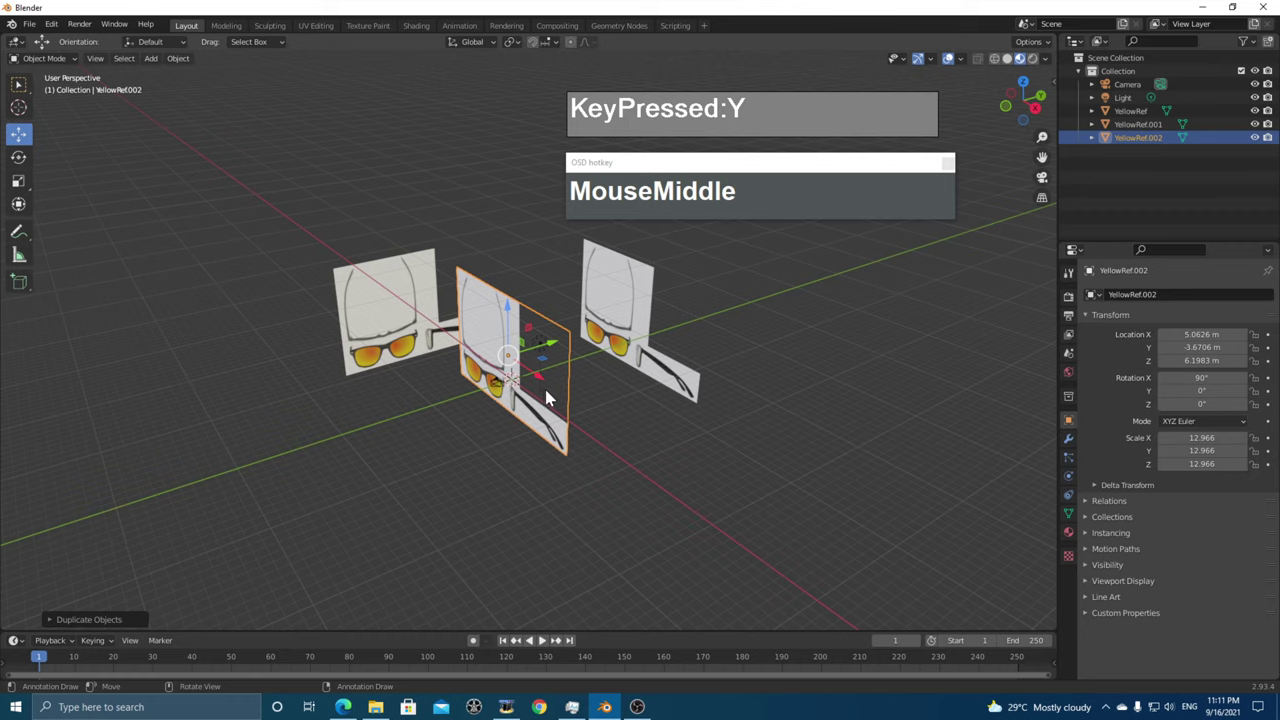
- Clear the third plane's rotation so it lies flat and lower it along the Z axis to about -2.62 m
key(alt+r)
alt+middle_drag(545, 402, 486, 322)
scroll(535, 360, up, 2)
scroll(534, 357, up, 3)
drag(496, 334, 526, 450)
scroll(526, 448, down, 1)
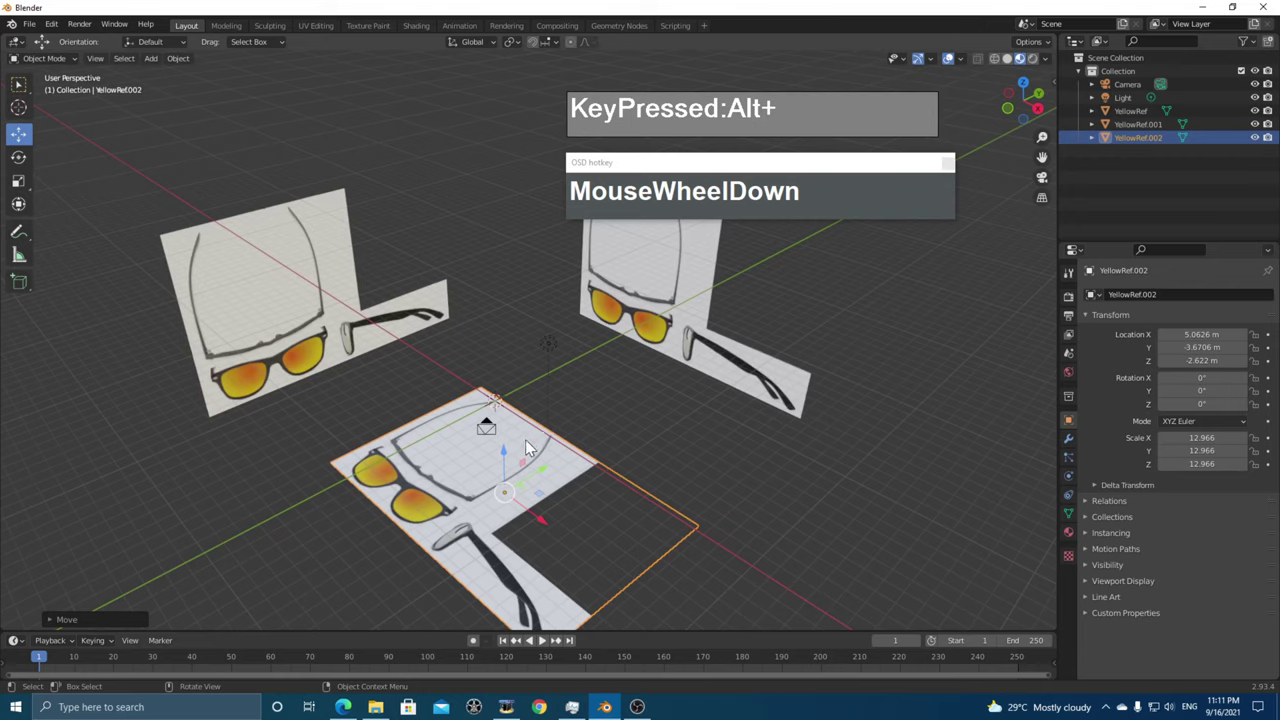
- Move the flat reference plane along the Y axis to about -1.6 m, aligning it in the top orthographic view
key(grave)
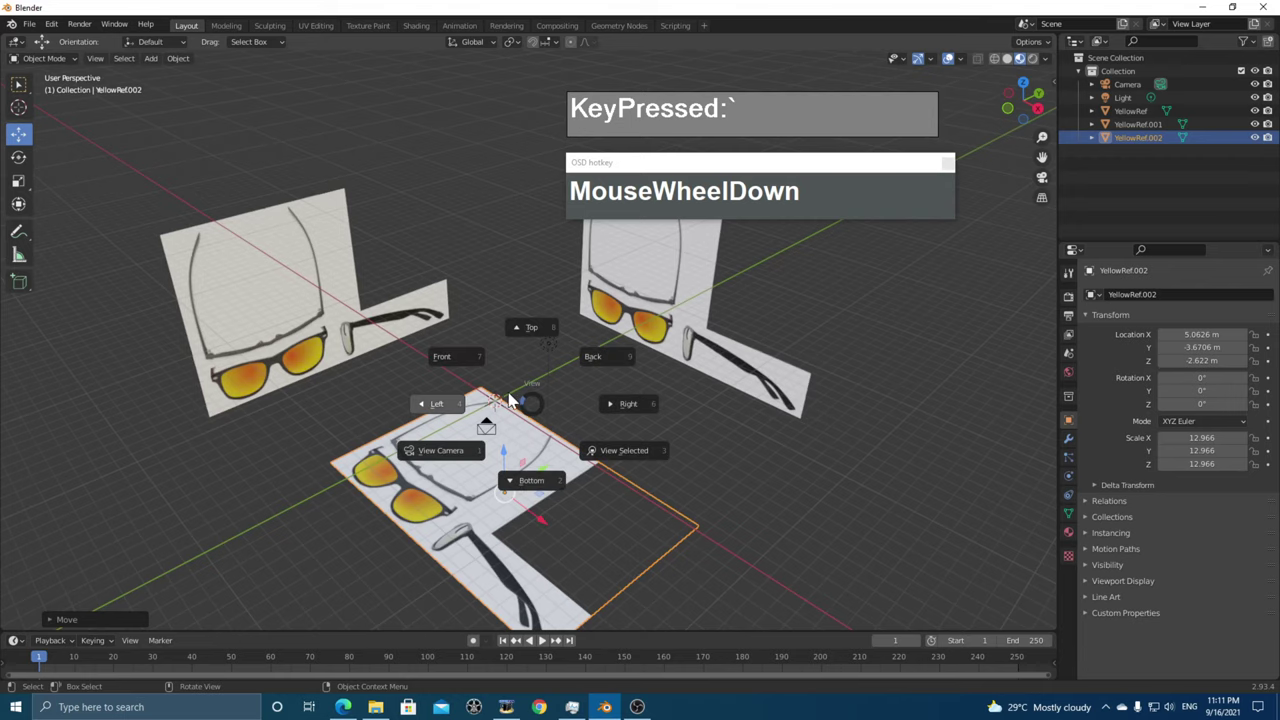
click(437, 409)
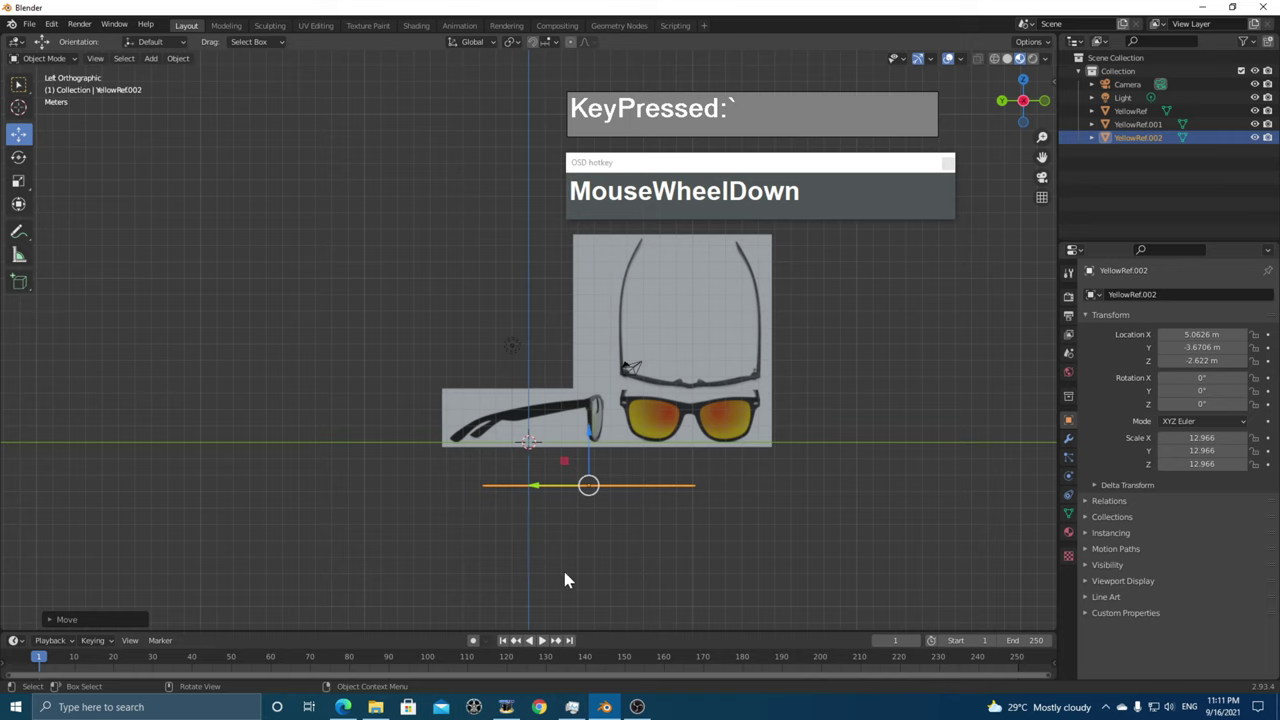
middle_drag(616, 535, 475, 538)
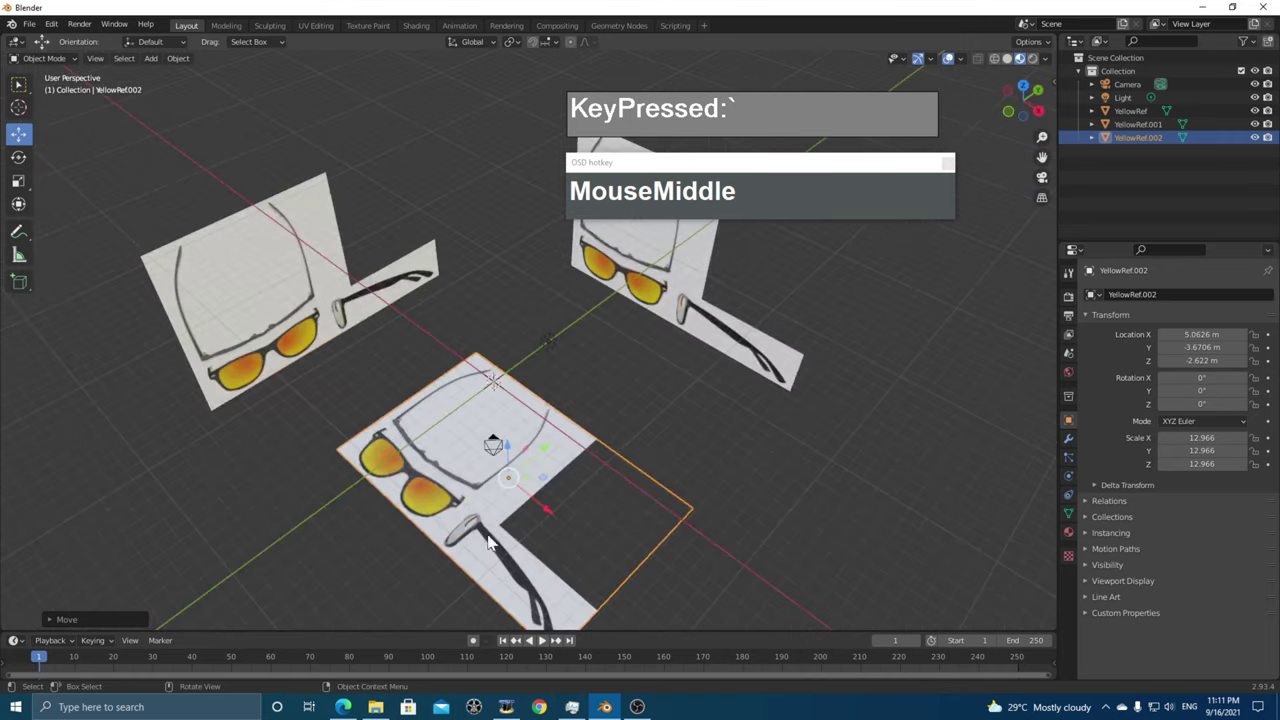
key(grave)
click(472, 468)
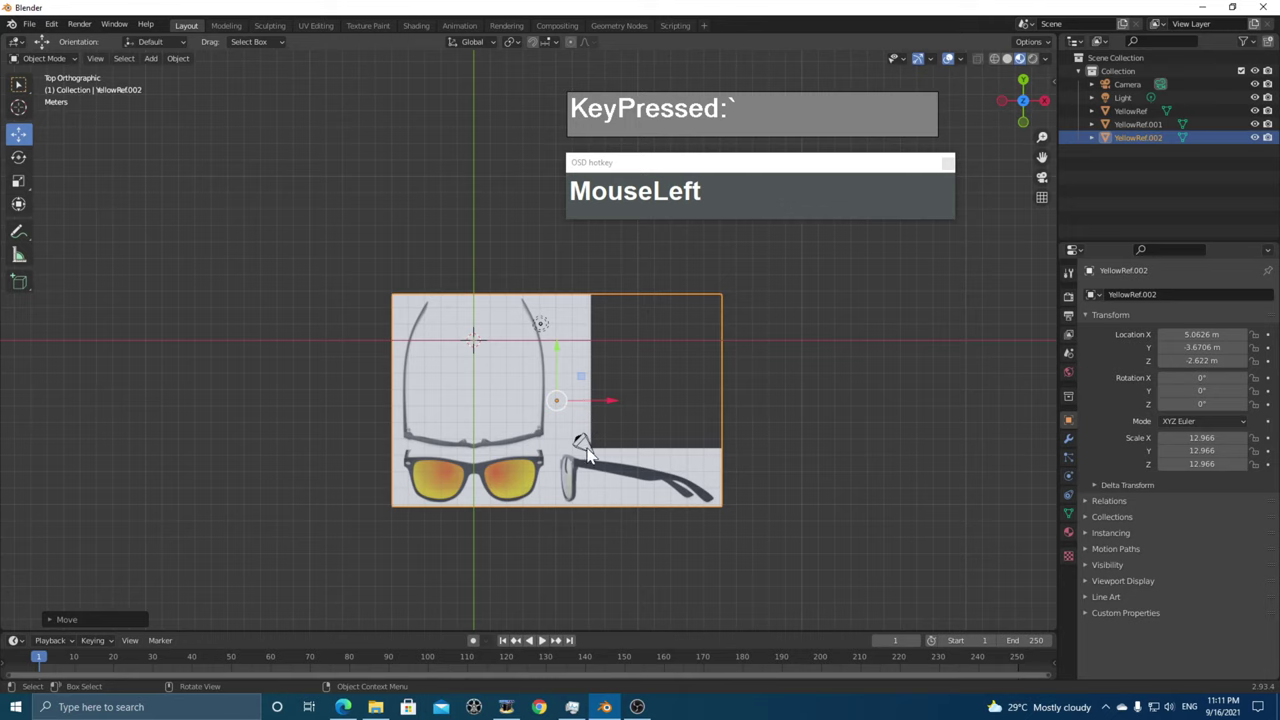
drag(614, 407, 606, 397)
drag(558, 352, 560, 312)
- Move the side-view reference plane along the X axis to about 0.07 m, close to the origin
middle_drag(606, 397, 486, 370)
click(460, 300)
drag(416, 287, 472, 372)
middle_drag(472, 372, 510, 387)
- Nudge the side-view plane along the X axis and raise the flat reference plane to about Z 0.54 m
click(480, 430)
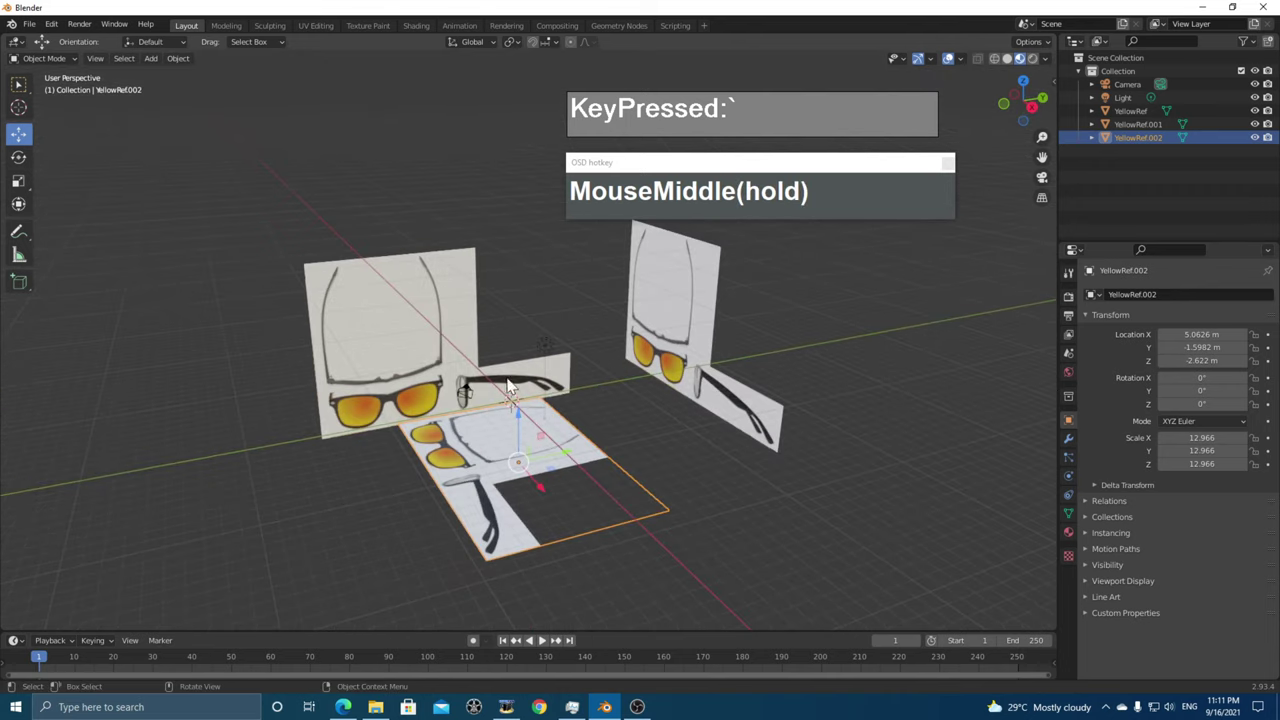
middle_drag(533, 460, 530, 452)
mouse_move(517, 421)
mouse_down()
mouse_move(514, 395)
mouse_move(517, 432)
mouse_up()
scroll(517, 432, up, 2)
click(510, 402)
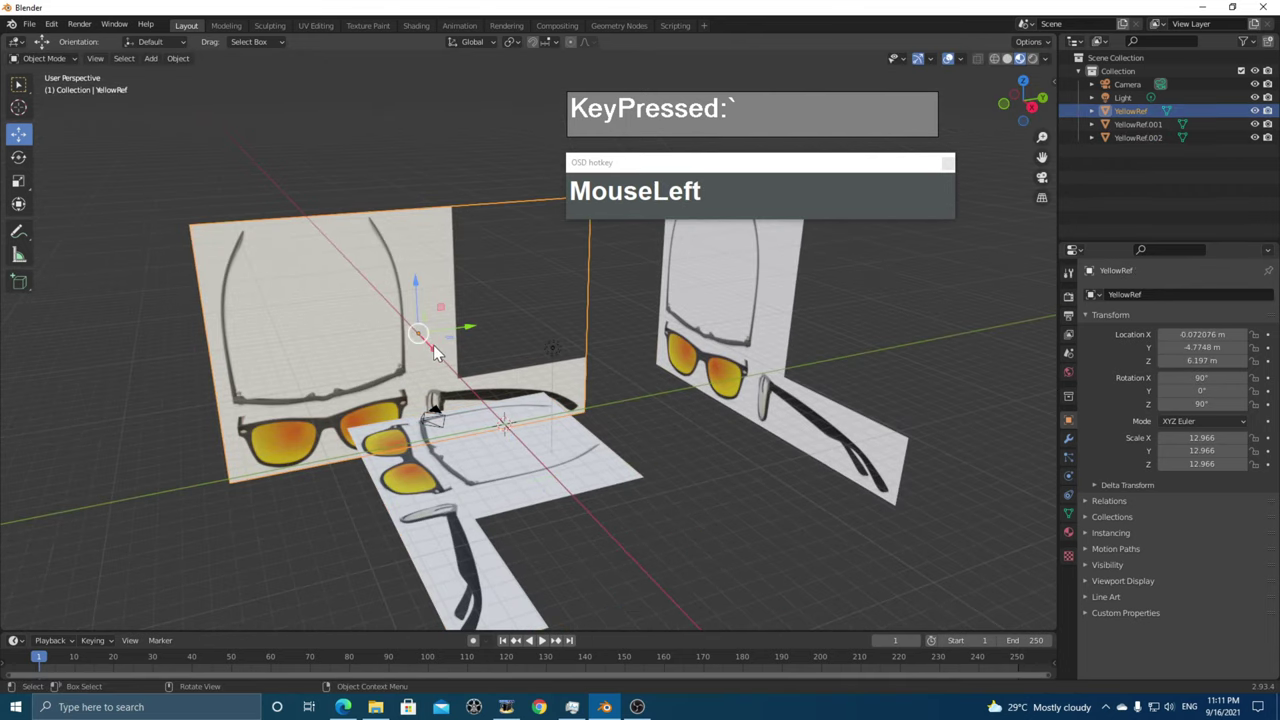
drag(435, 352, 438, 360)
middle_drag(438, 360, 534, 437)
click(534, 437)
mouse_move(531, 434)
mouse_down()
mouse_move(540, 407)
mouse_move(530, 428)
mouse_up()
mouse_move(530, 428)
middle_down()
mouse_move(473, 431)
mouse_move(530, 438)
middle_up()
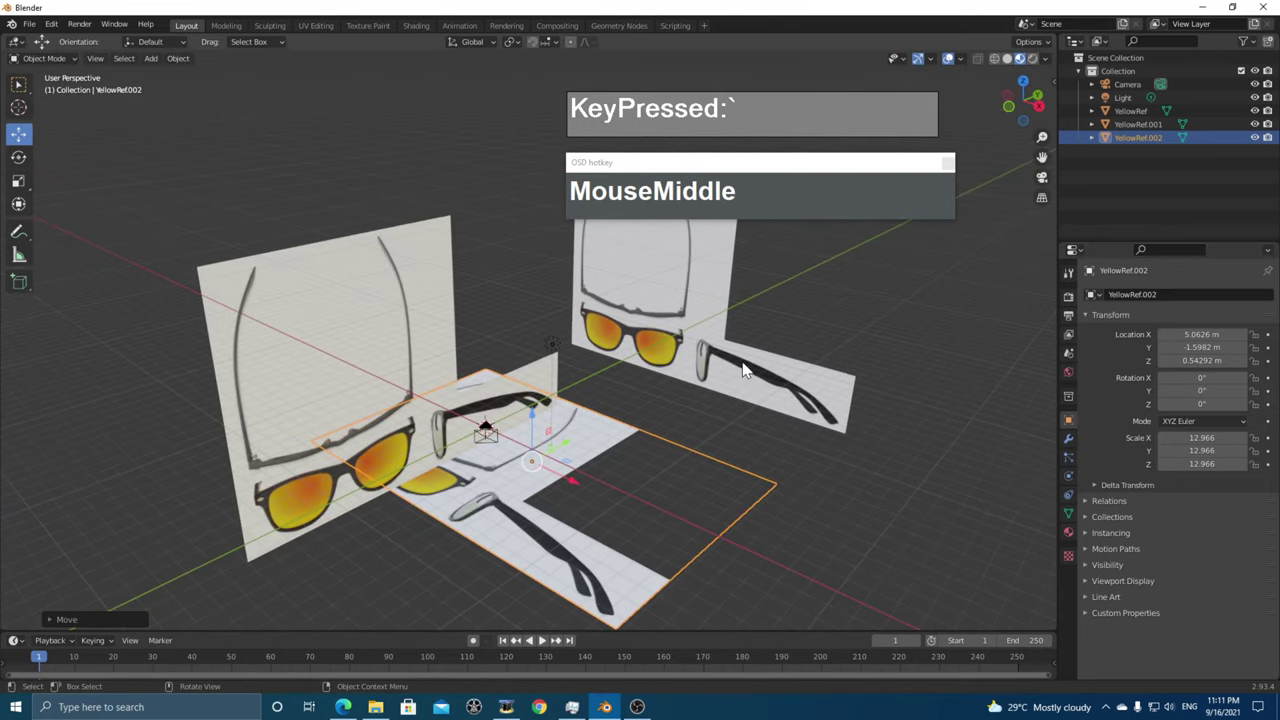
- Switch the viewport shading to Rendered and view the reference planes at an angle
key(z)
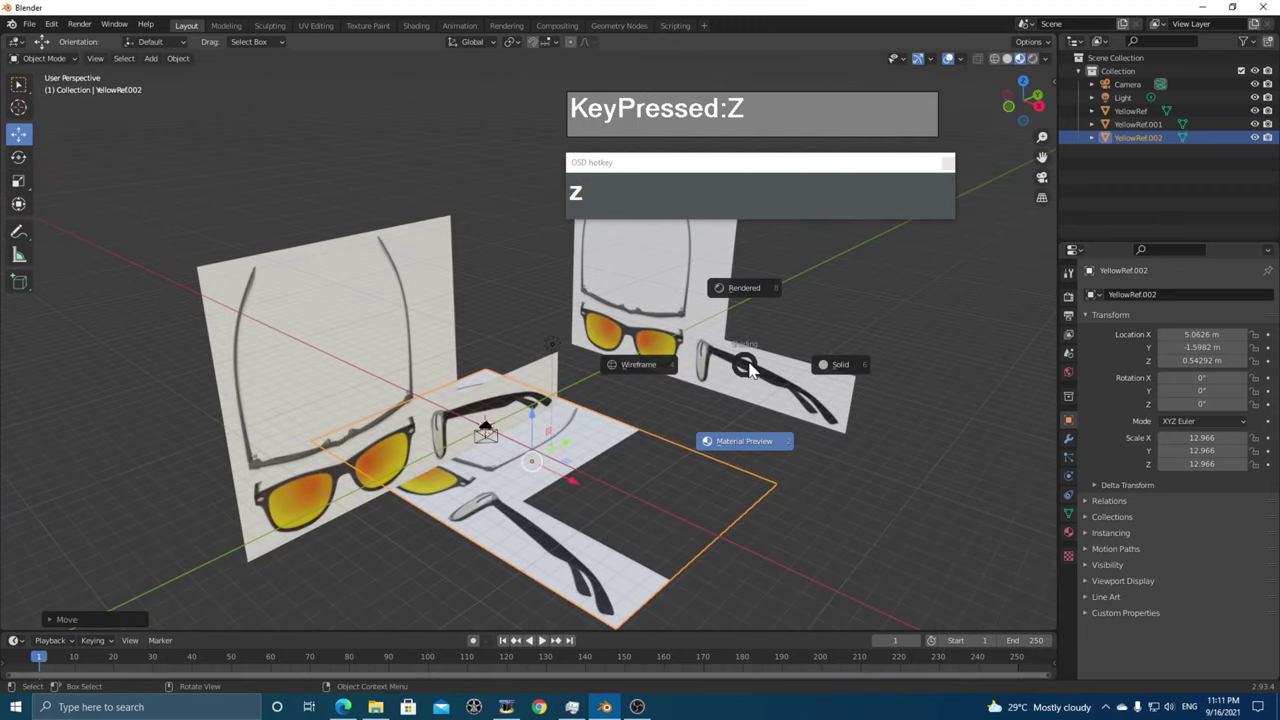
click(752, 292)
middle_click(626, 456)
middle_drag(625, 456, 577, 433)
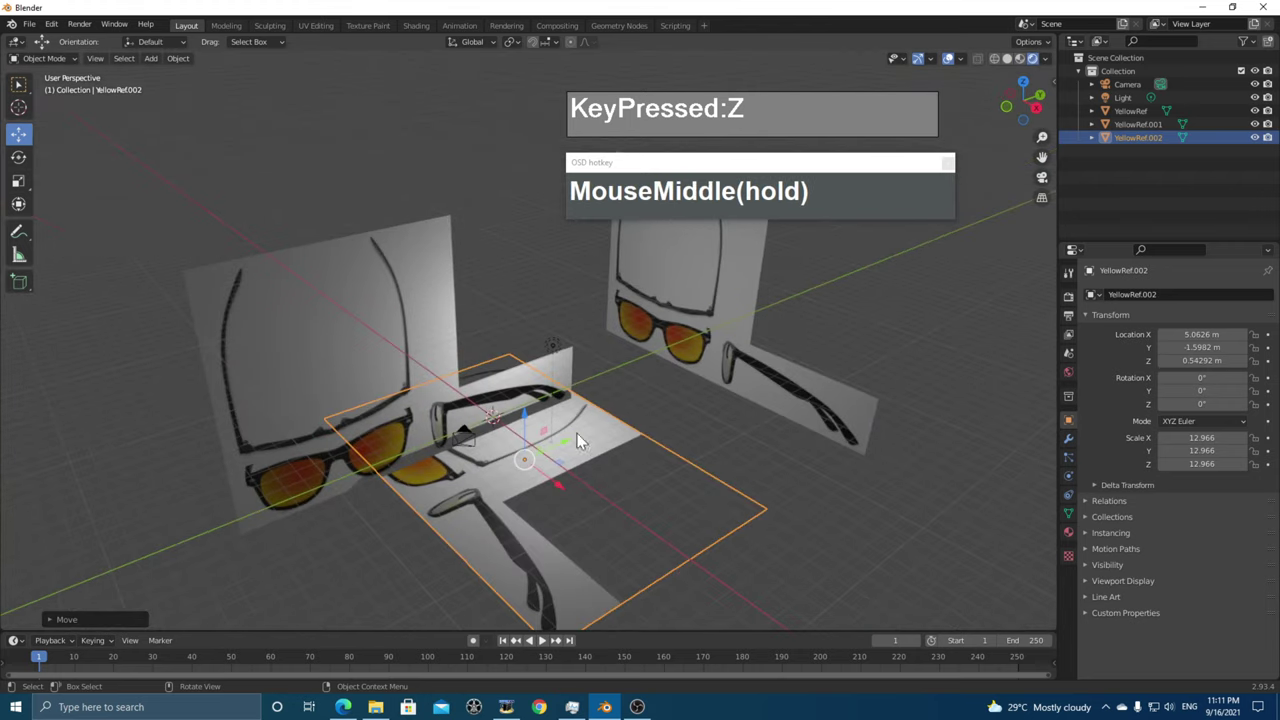
- Raise the flat reference plane to about Z 1.12 m and lower it again to about Z -0.4 m
drag(522, 445, 522, 425)
mouse_move(522, 425)
middle_down()
mouse_move(615, 362)
mouse_move(520, 430)
mouse_move(527, 443)
middle_up()
middle_drag(568, 459, 523, 421)
scroll(550, 436, up, 5)
scroll(464, 519, down, 3)
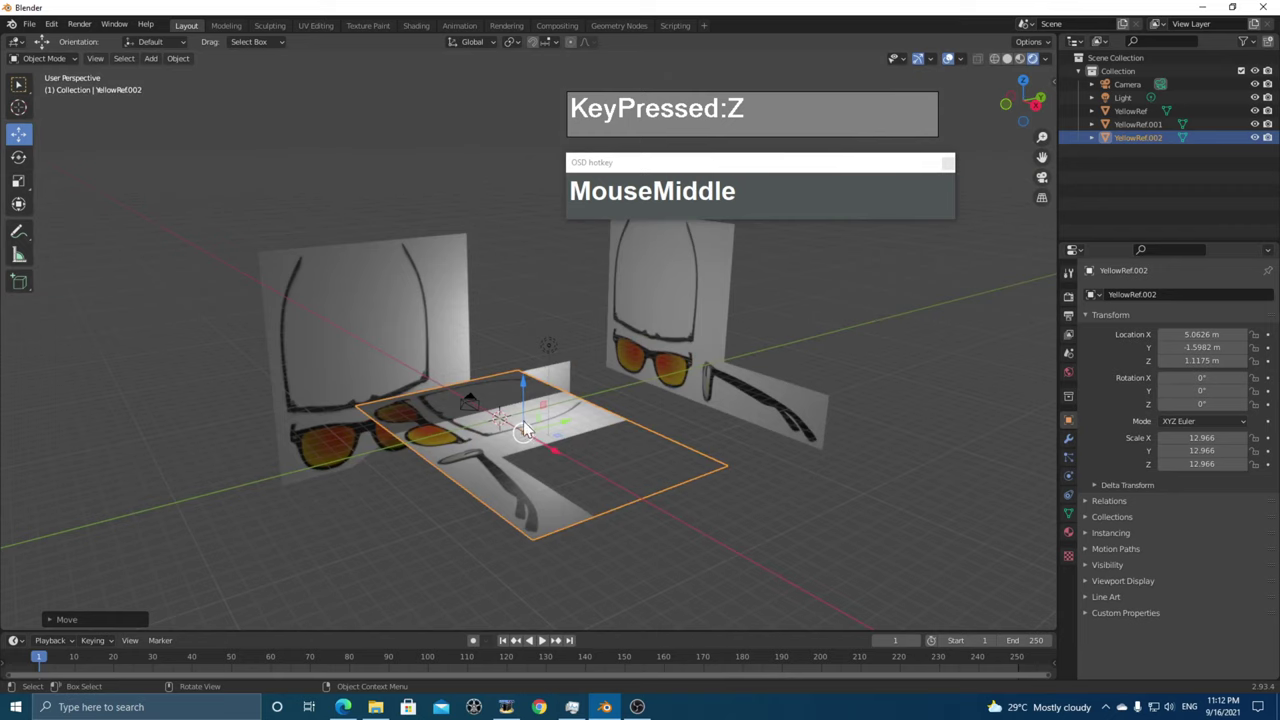
drag(527, 384, 505, 457)
scroll(505, 457, up, 2)
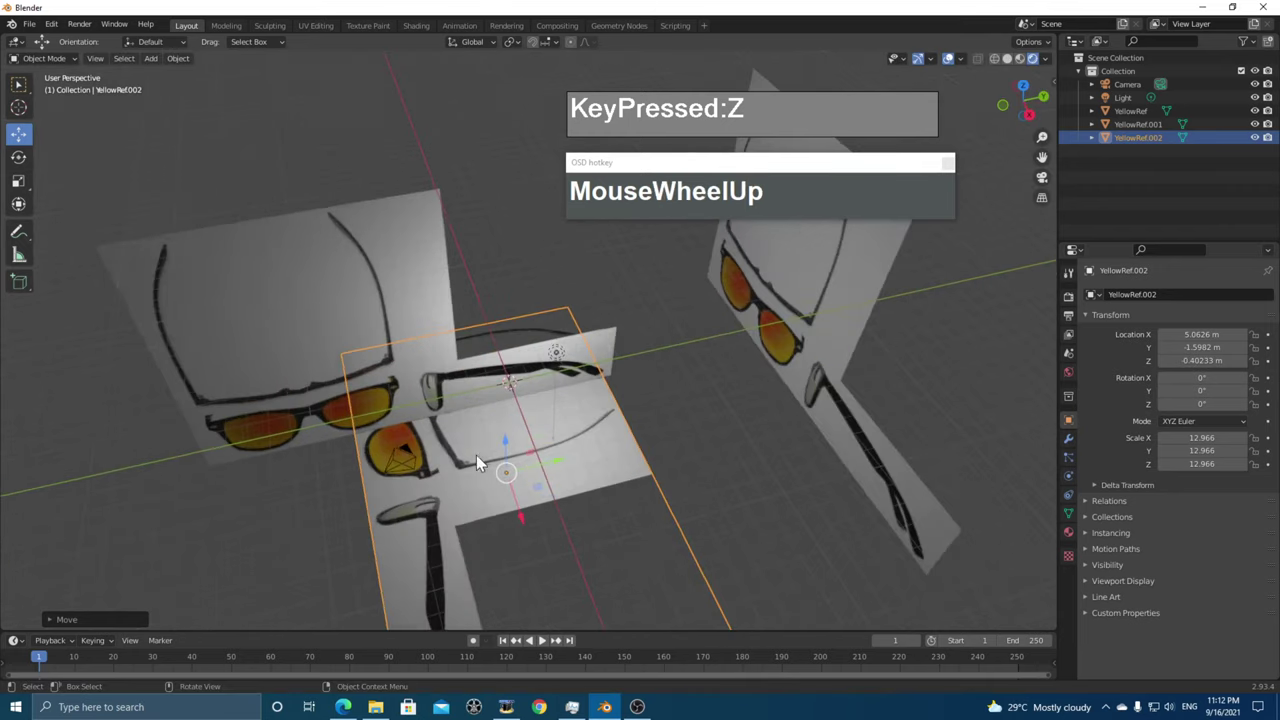
middle_drag(478, 462, 487, 510)
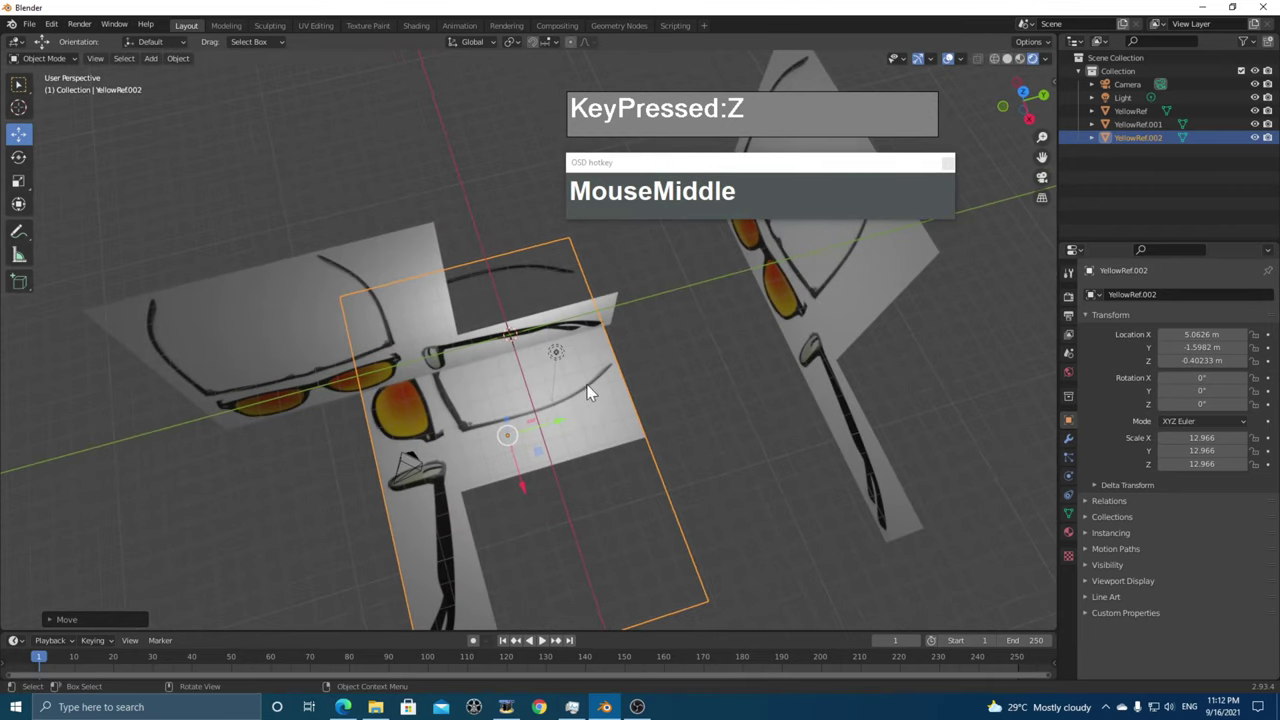
drag(548, 455, 553, 421)
mouse_move(539, 472)
middle_down()
mouse_move(521, 490)
mouse_move(543, 458)
middle_up()
- Move the side-view reference plane back along the X axis to about -11.15 m
middle_drag(597, 407, 470, 360)
click(442, 338)
drag(483, 368, 410, 380)
- Lower the flat reference plane to about Z -8.88 m, with its Y position at about -1.75 m
click(486, 383)
drag(532, 410, 551, 529)
middle_drag(551, 529, 517, 531)
scroll(615, 505, down, 1)
middle_drag(623, 464, 683, 451)
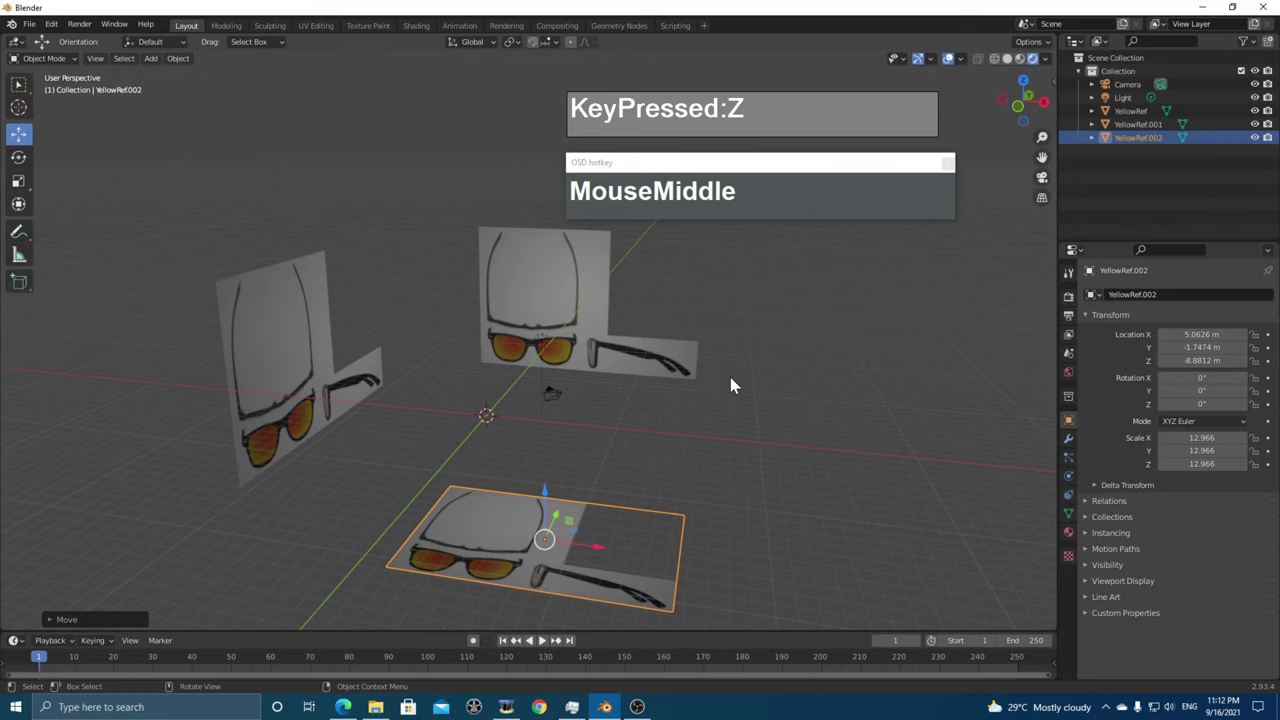
- Return the viewport shading to Material Preview and bring the front-view reference plane closer
key(z)
click(736, 443)
scroll(625, 425, up, 2)
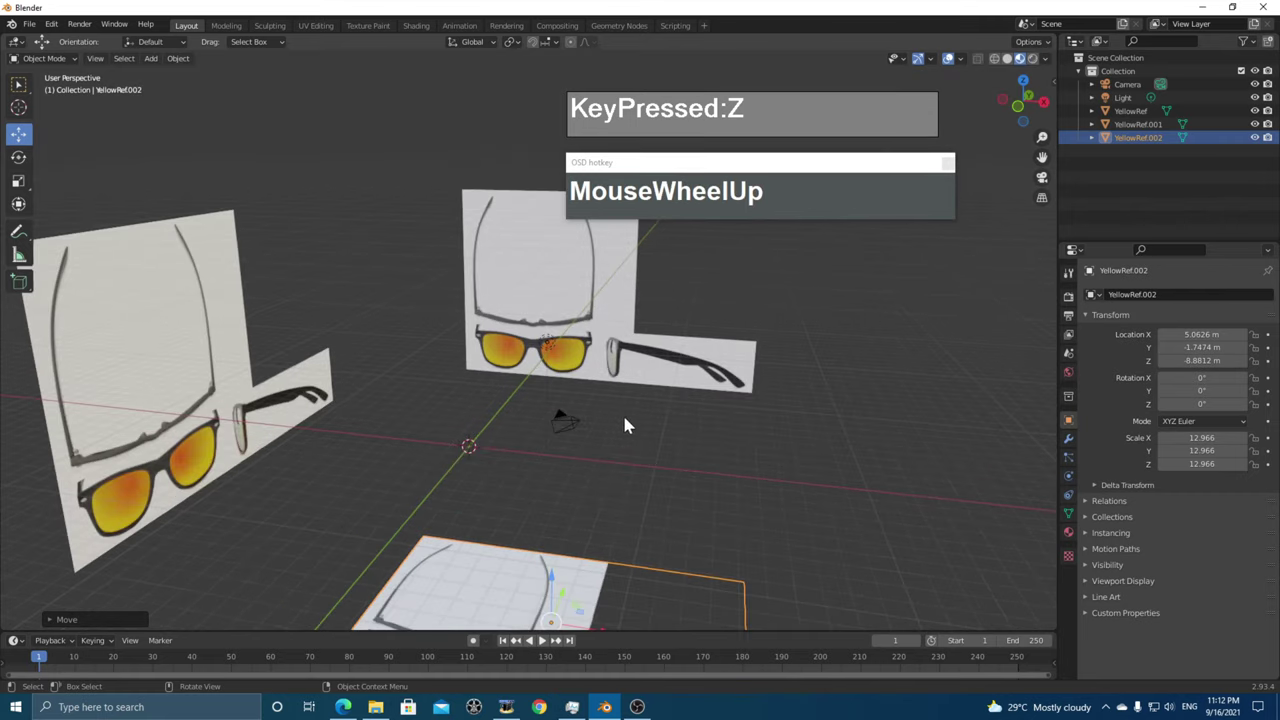
shift+middle_drag(625, 425, 700, 372)
- Add a horizontal loop cut to the front-view plane, slid about 0.47 to sit just above the front-view glasses and temple arm
click(604, 355)
scroll(604, 360, down, 1)
key(Tab)
scroll(636, 375, up, 2)
scroll(716, 372, up, 1)
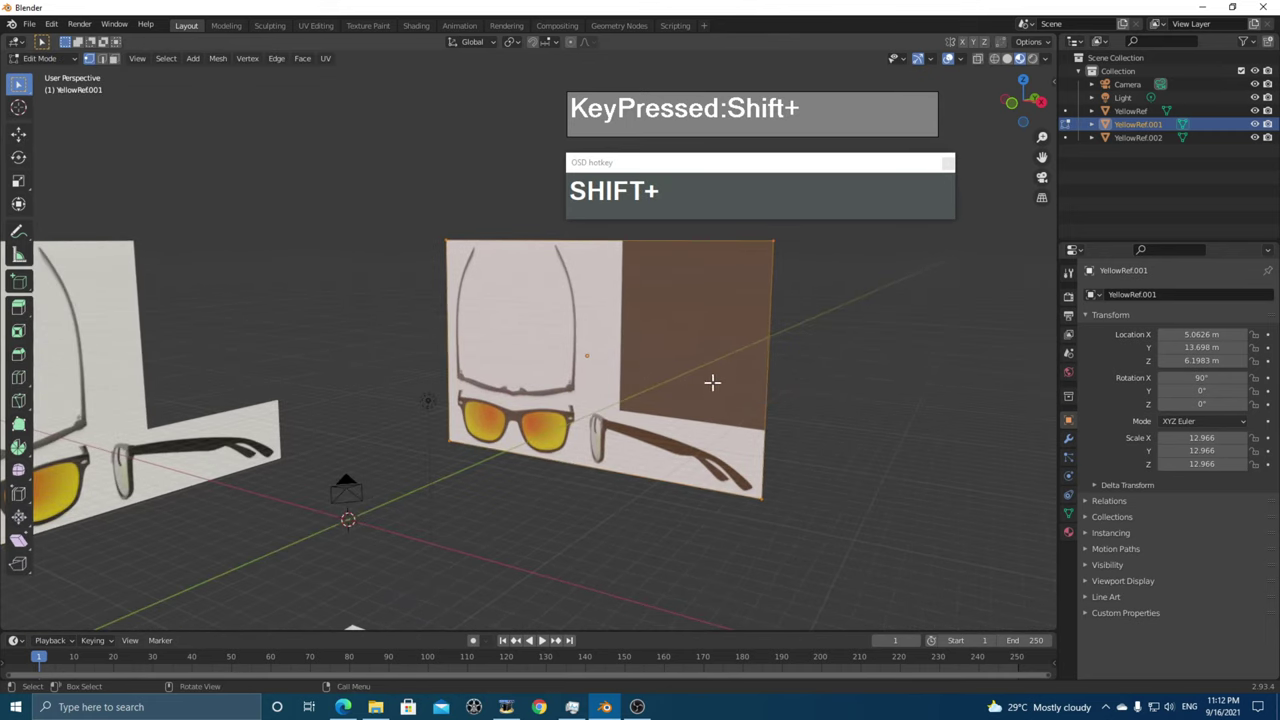
key(ctrl+r)
click(760, 356)
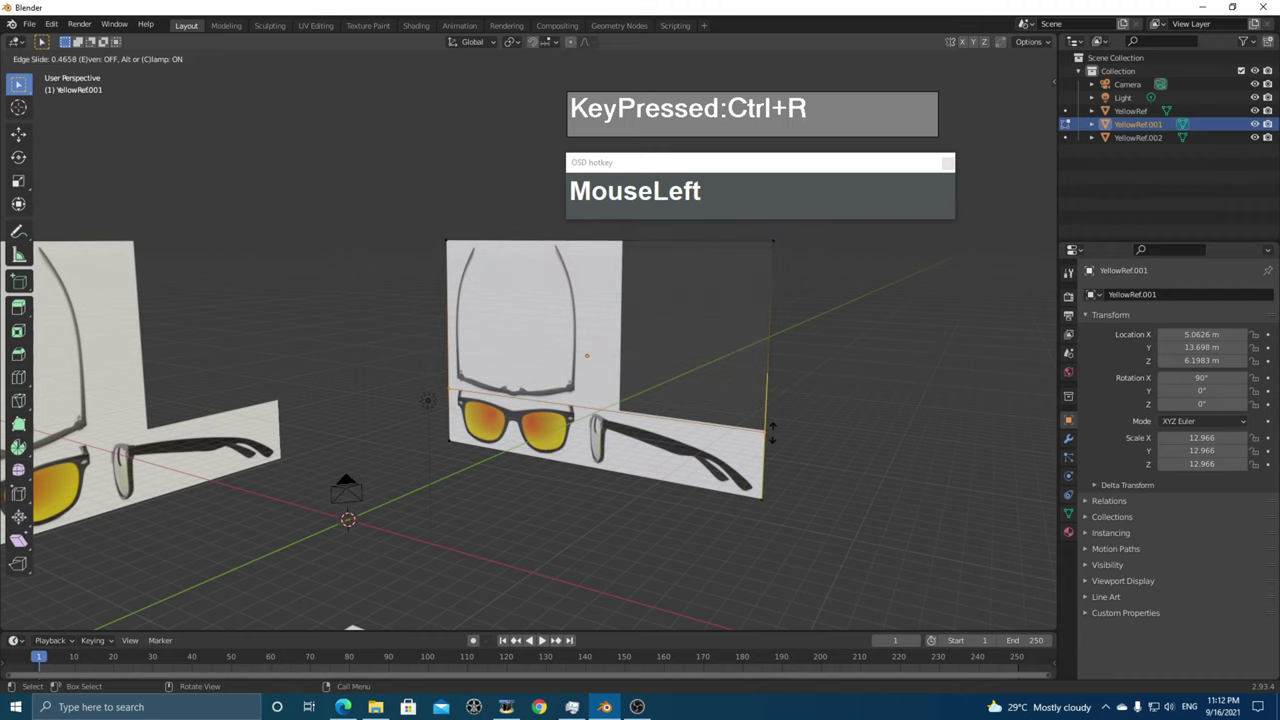
click(772, 428)
middle_drag(725, 440, 740, 443)
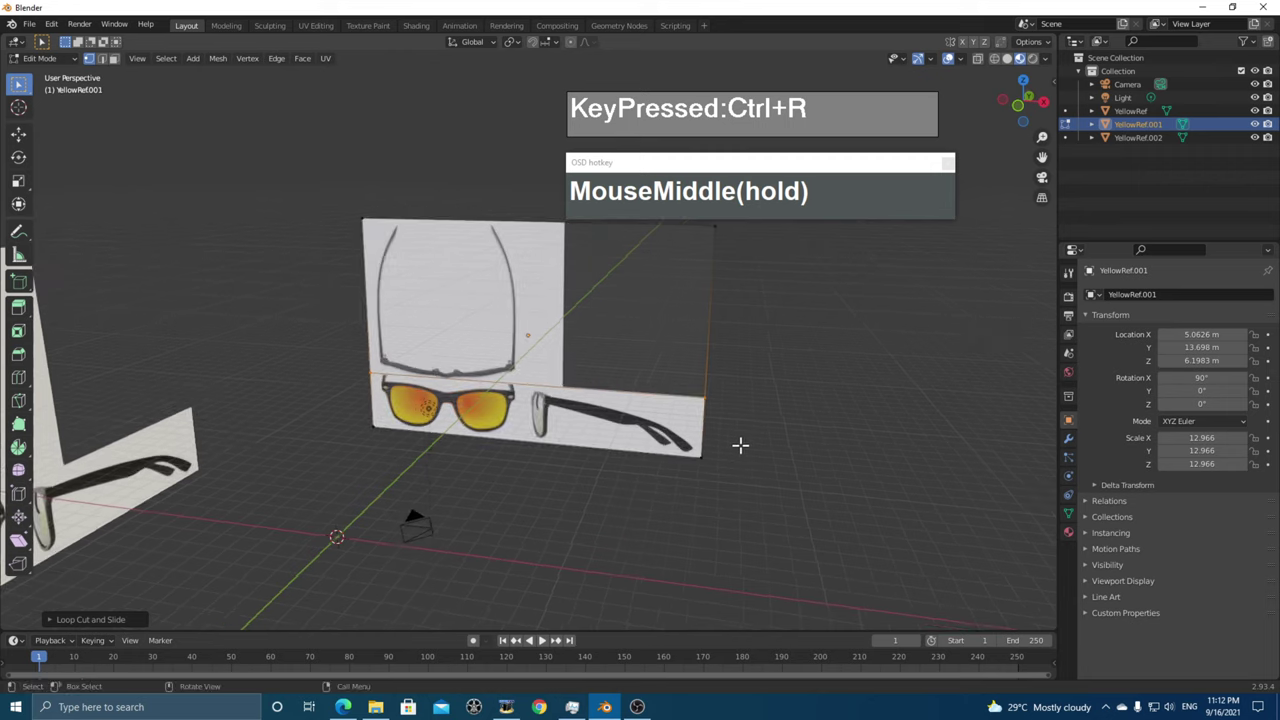
- Add a vertical loop cut to the front-view plane between the front-view glasses and the side-view arm
key(ctrl+r)
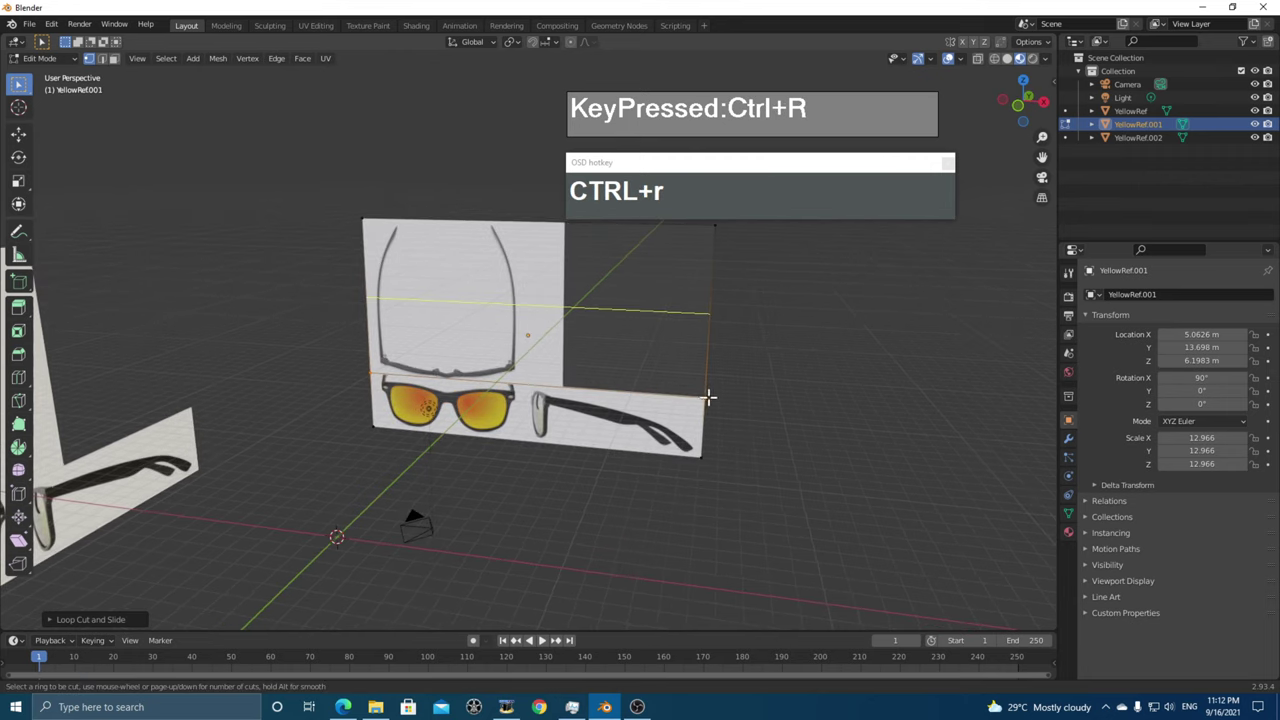
click(540, 226)
click(538, 244)
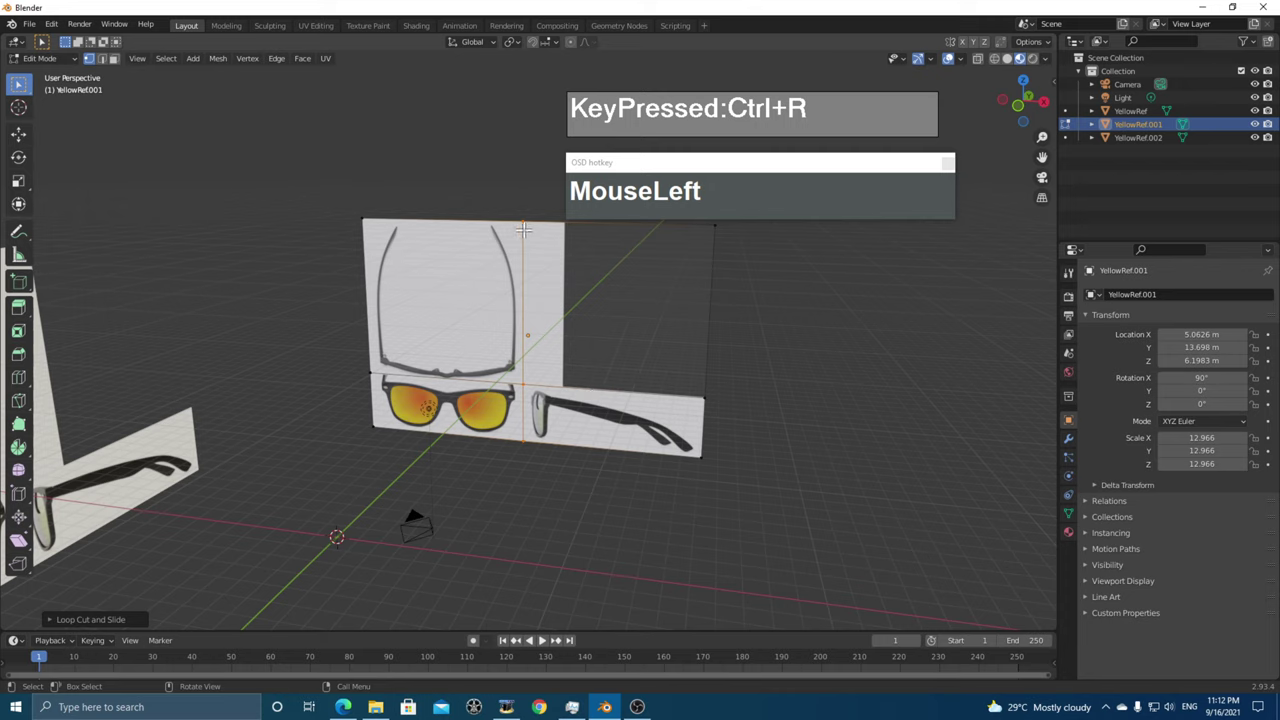
- Delete the three faces of the front-view plane around the front-view glasses, keeping only that face, and return to Object Mode
key(3)
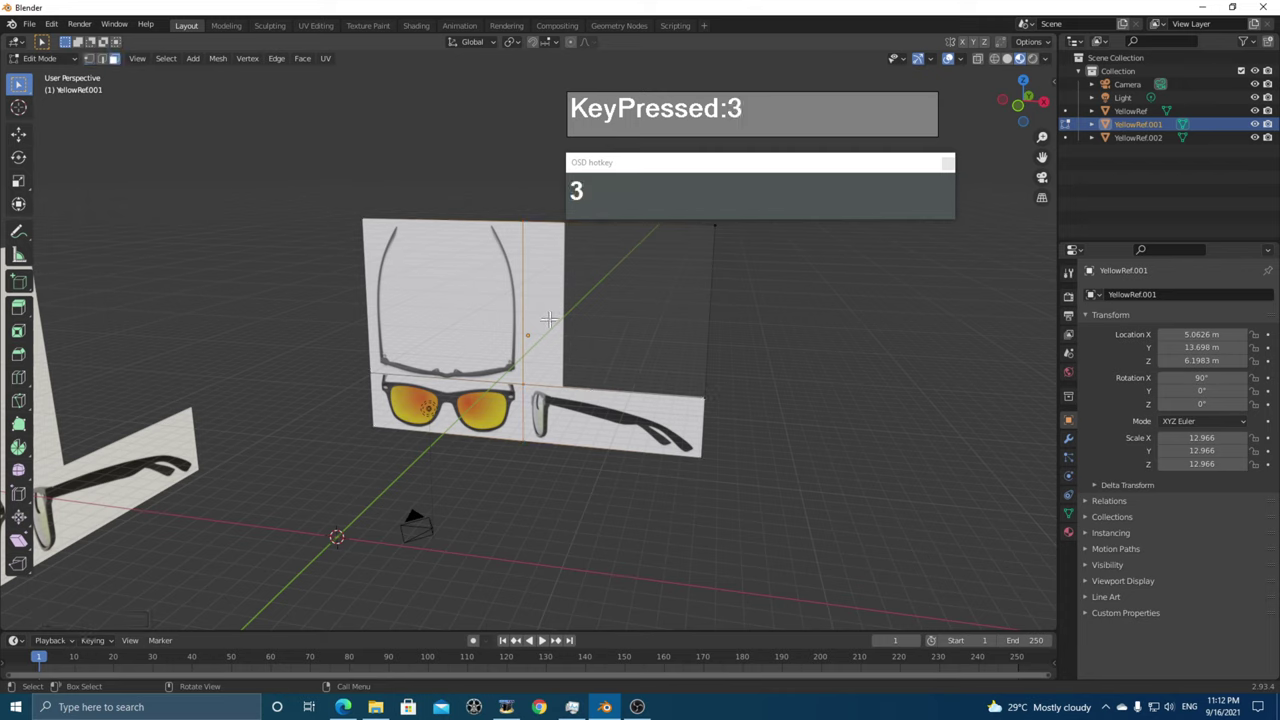
click(487, 299)
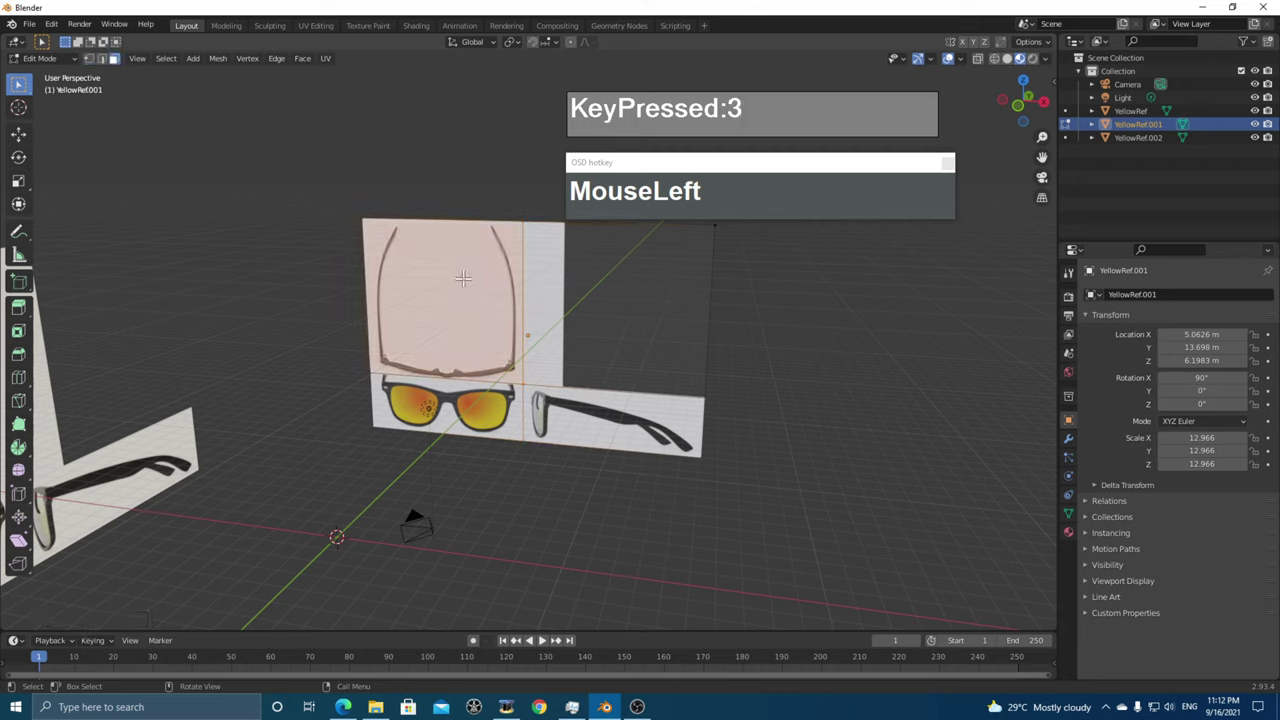
shift+click(591, 297)
shift+click(622, 432)
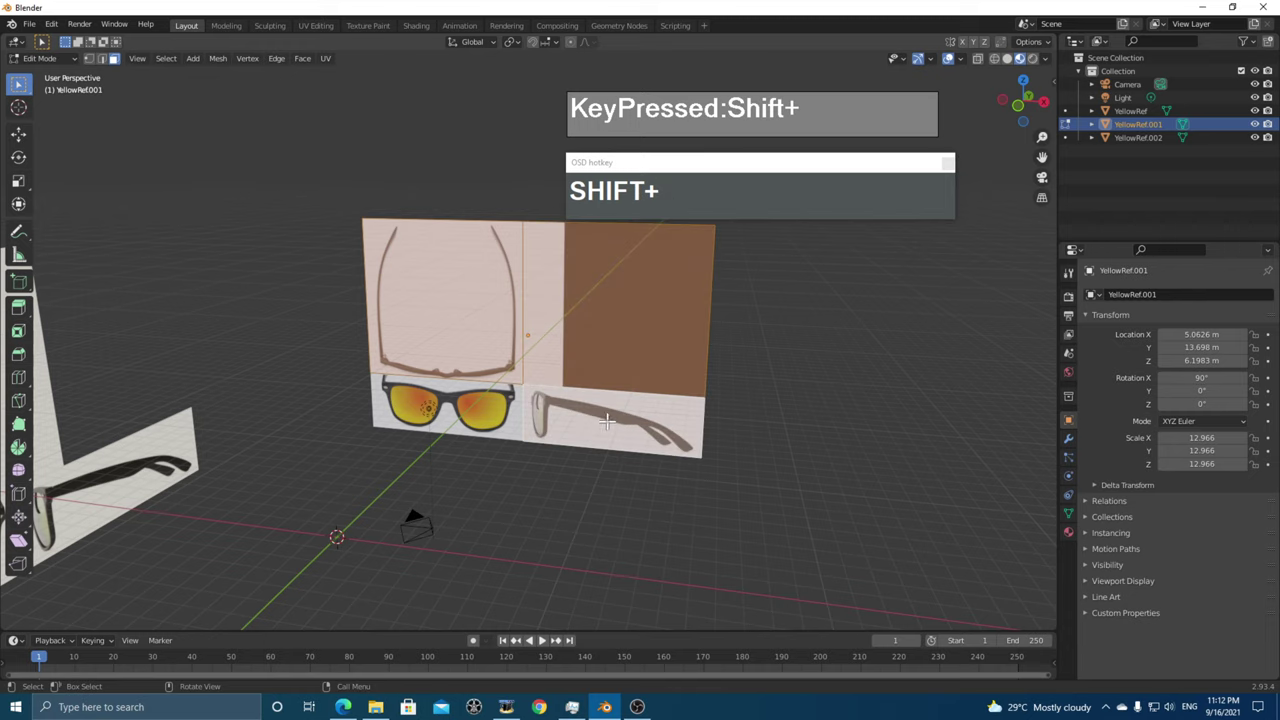
key(Delete)
click(590, 455)
middle_drag(631, 446, 691, 380)
scroll(680, 334, down, 2)
middle_drag(680, 334, 454, 357)
click(682, 475)
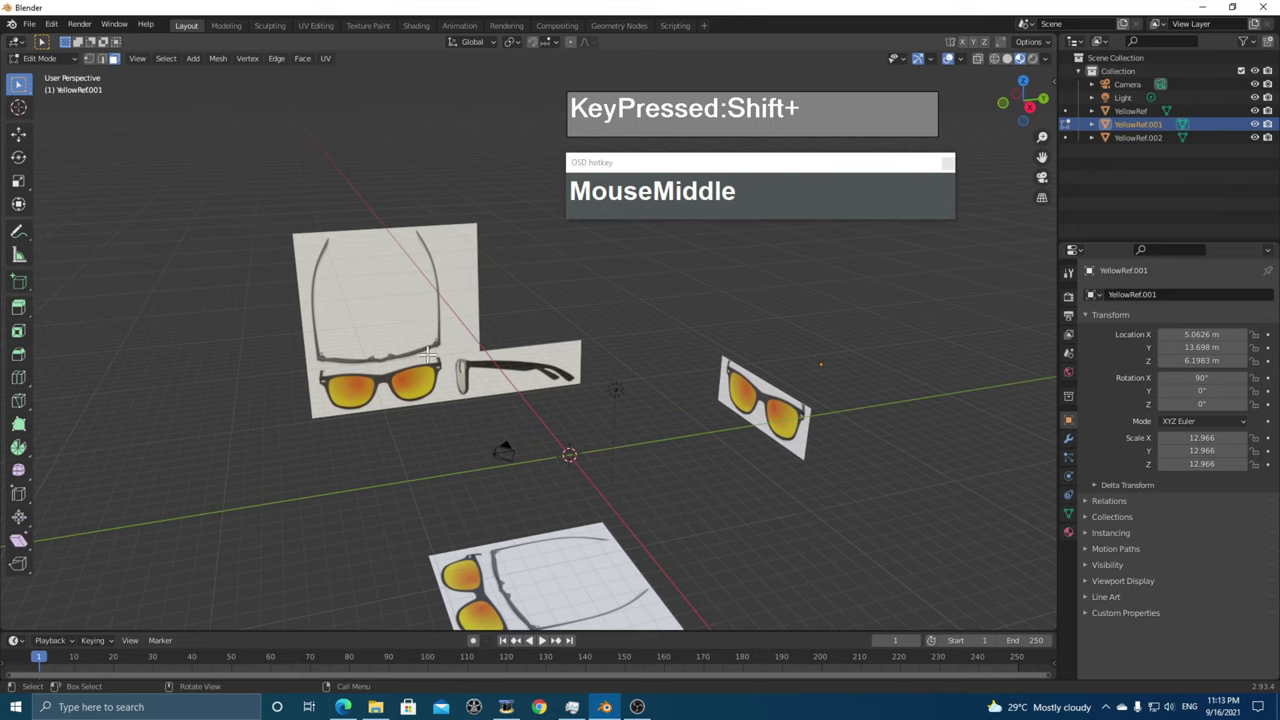
key(Tab)
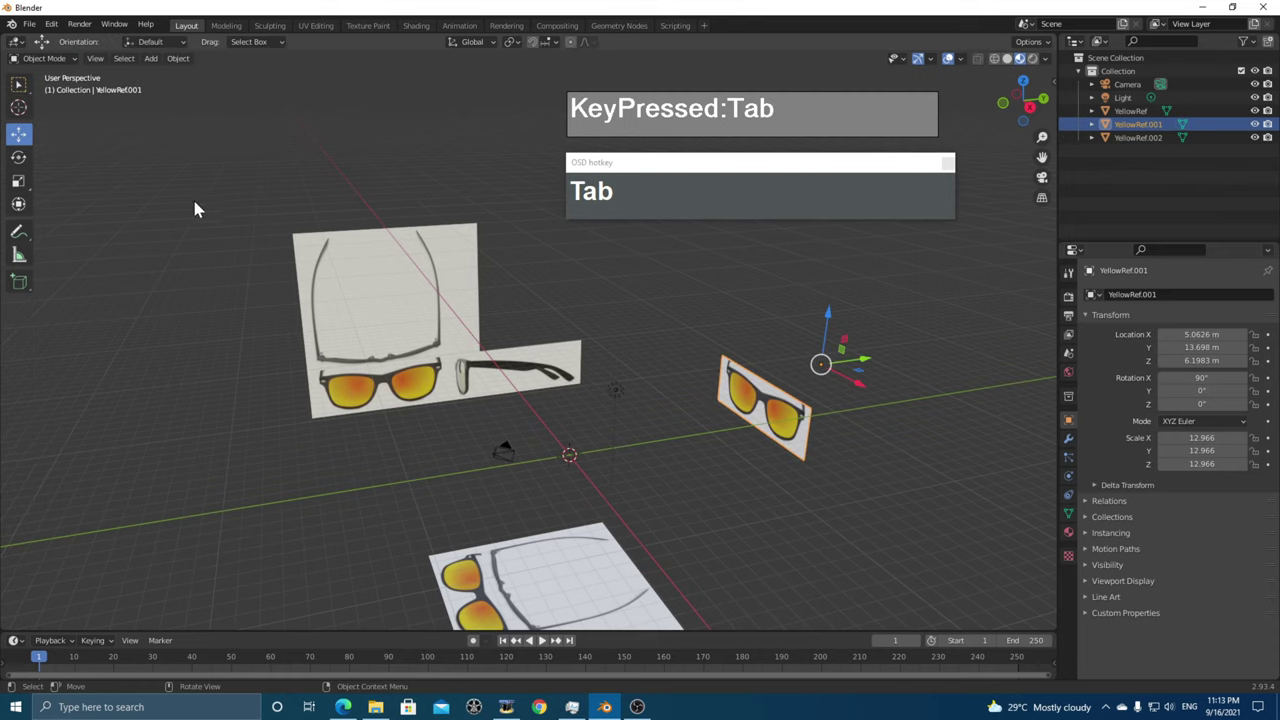
- Add a vertical loop cut to the side-view plane between the front-view glasses and the side-view arm, slid about 0.03
click(410, 264)
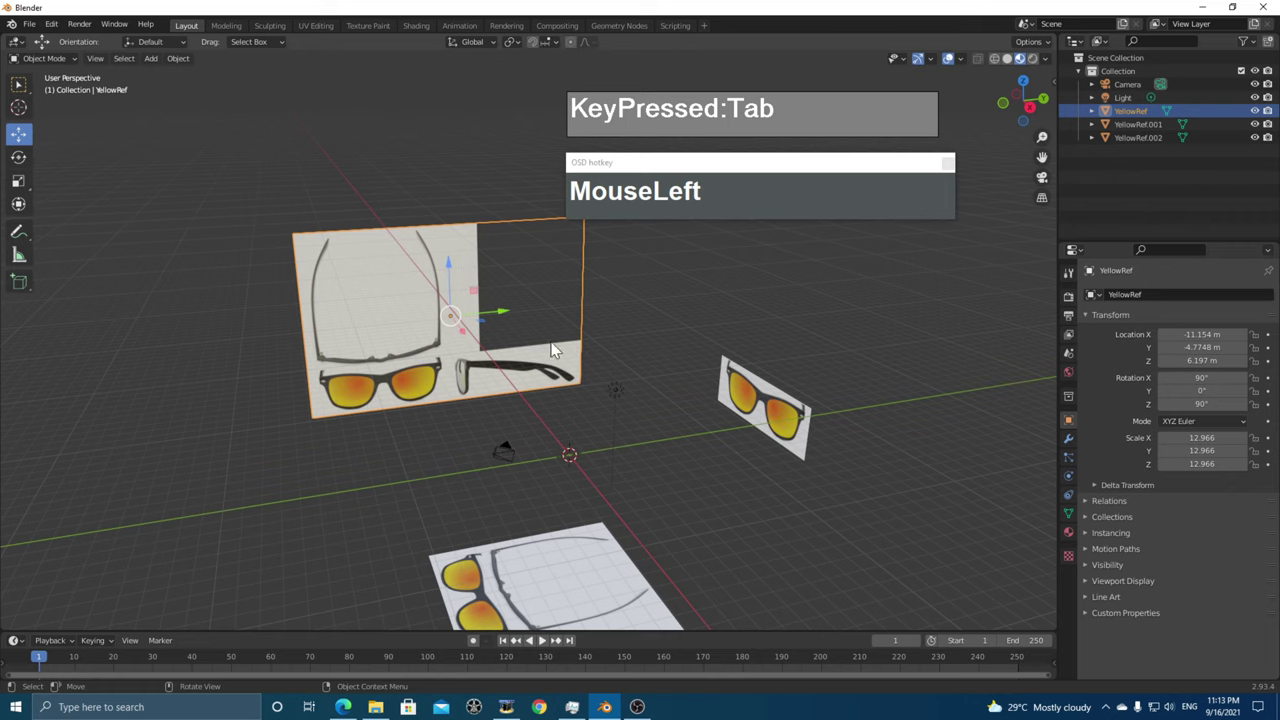
middle_drag(555, 350, 500, 463)
key(Tab)
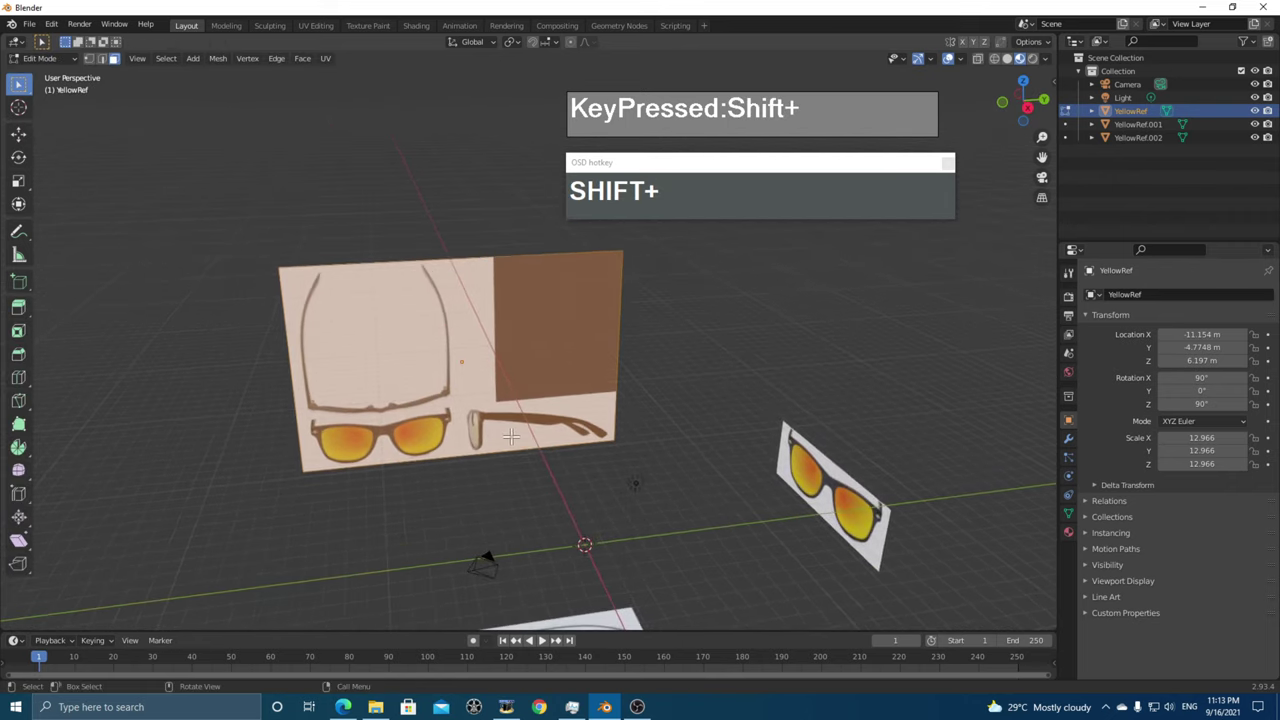
key(ctrl+r)
click(461, 262)
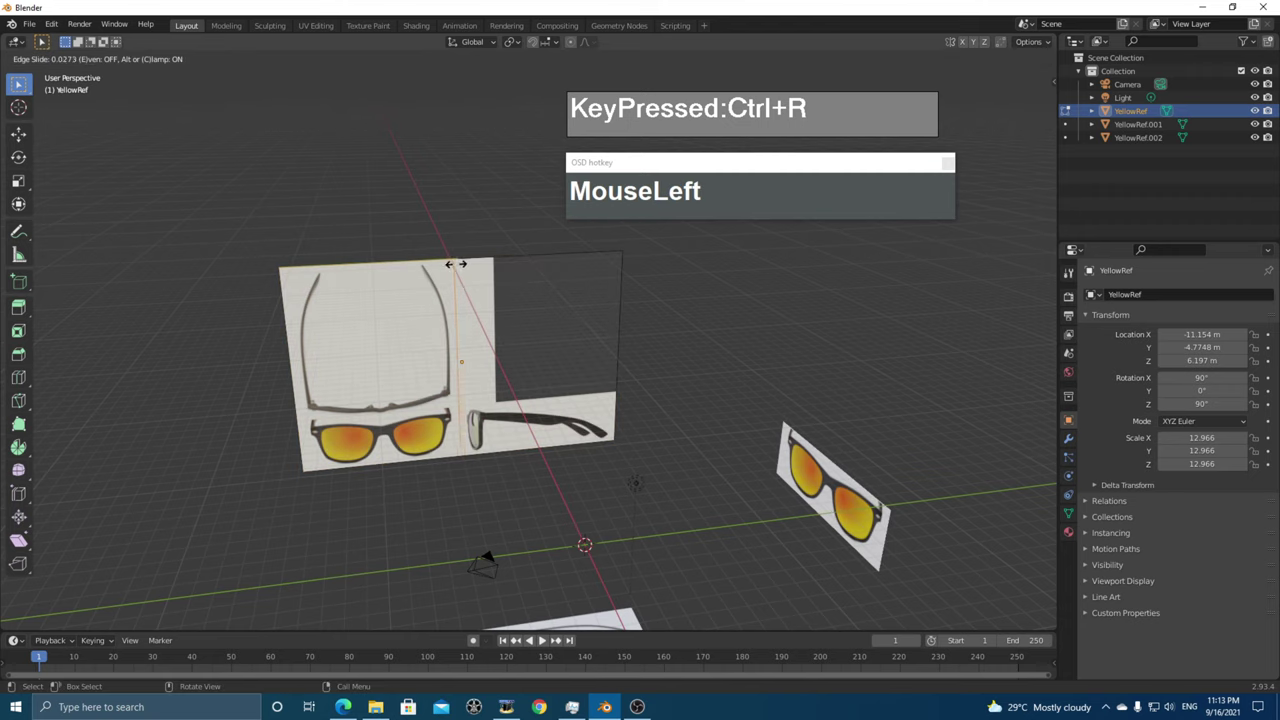
click(458, 265)
- Add a horizontal loop cut to the side-view plane, slid about 0.44 to sit just above the side-view arm
key(ctrl+r)
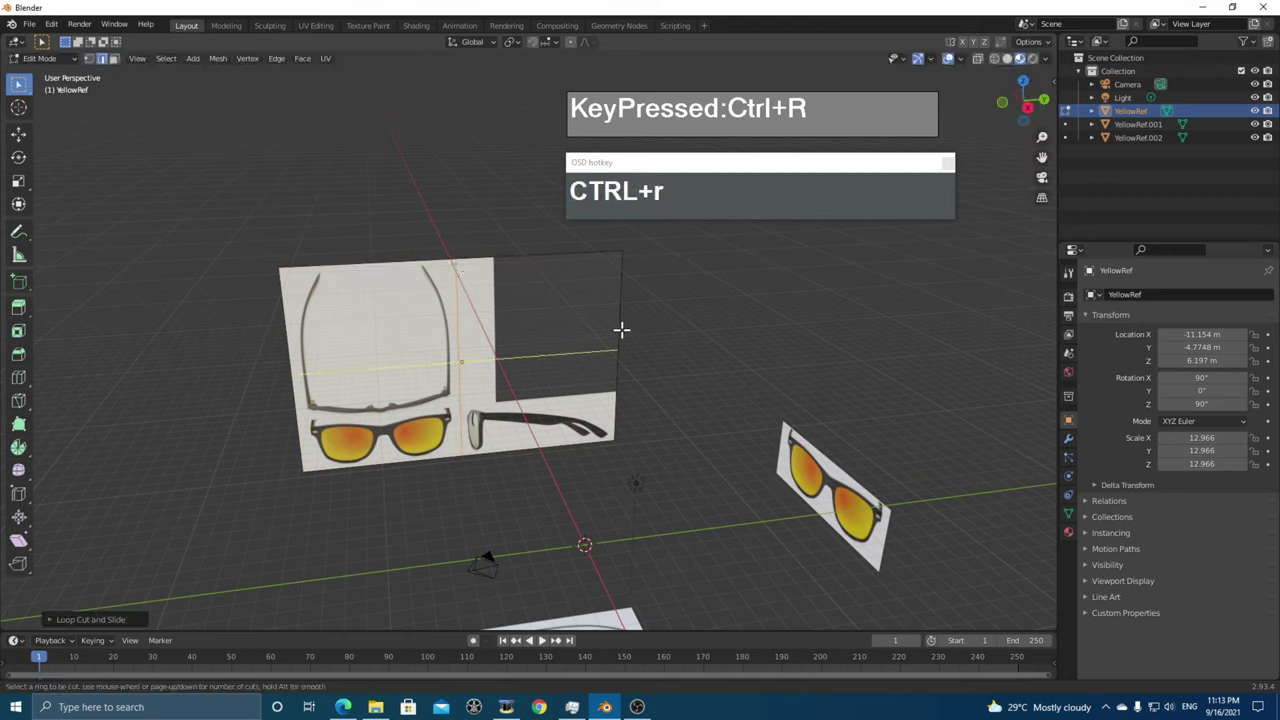
click(621, 358)
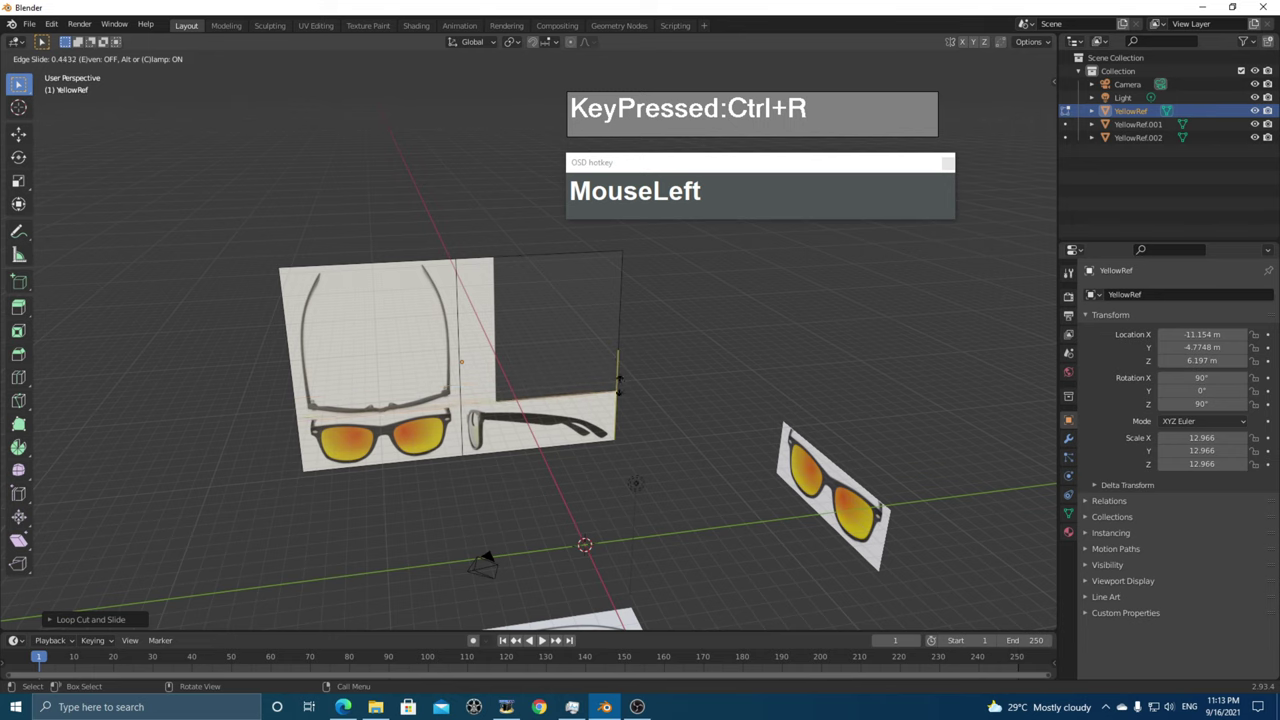
click(622, 388)
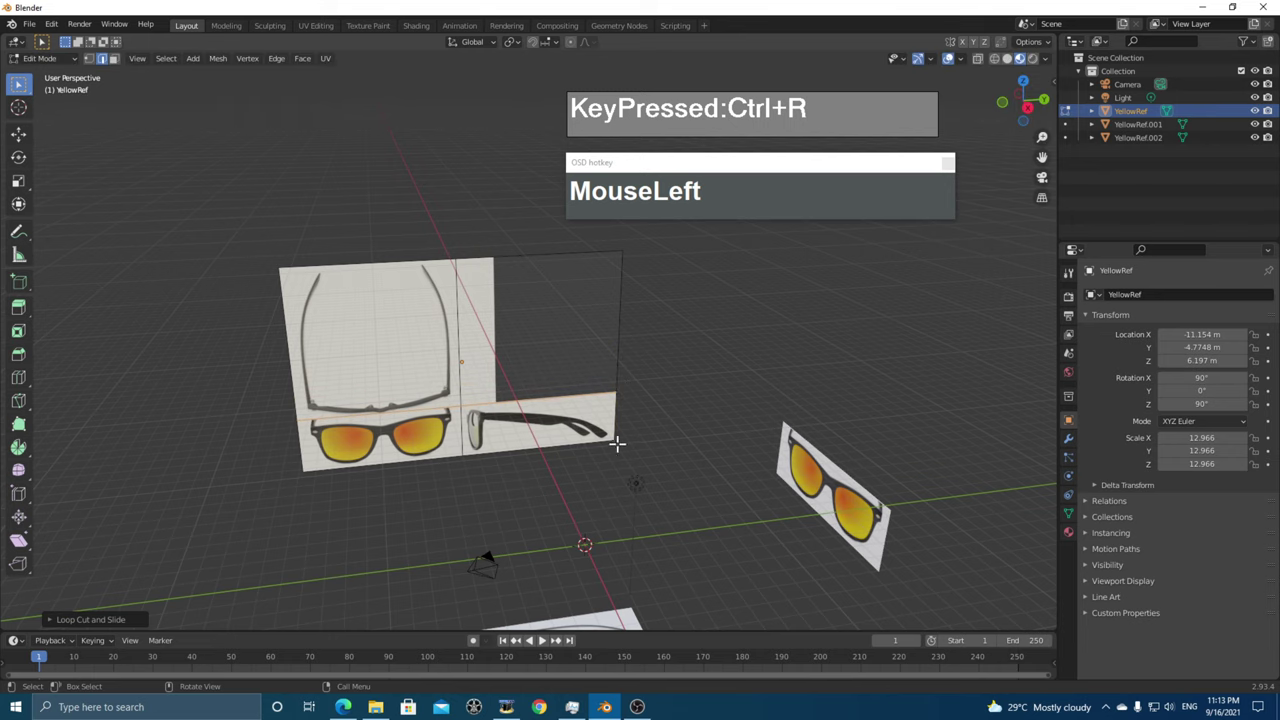
scroll(617, 443, down, 2)
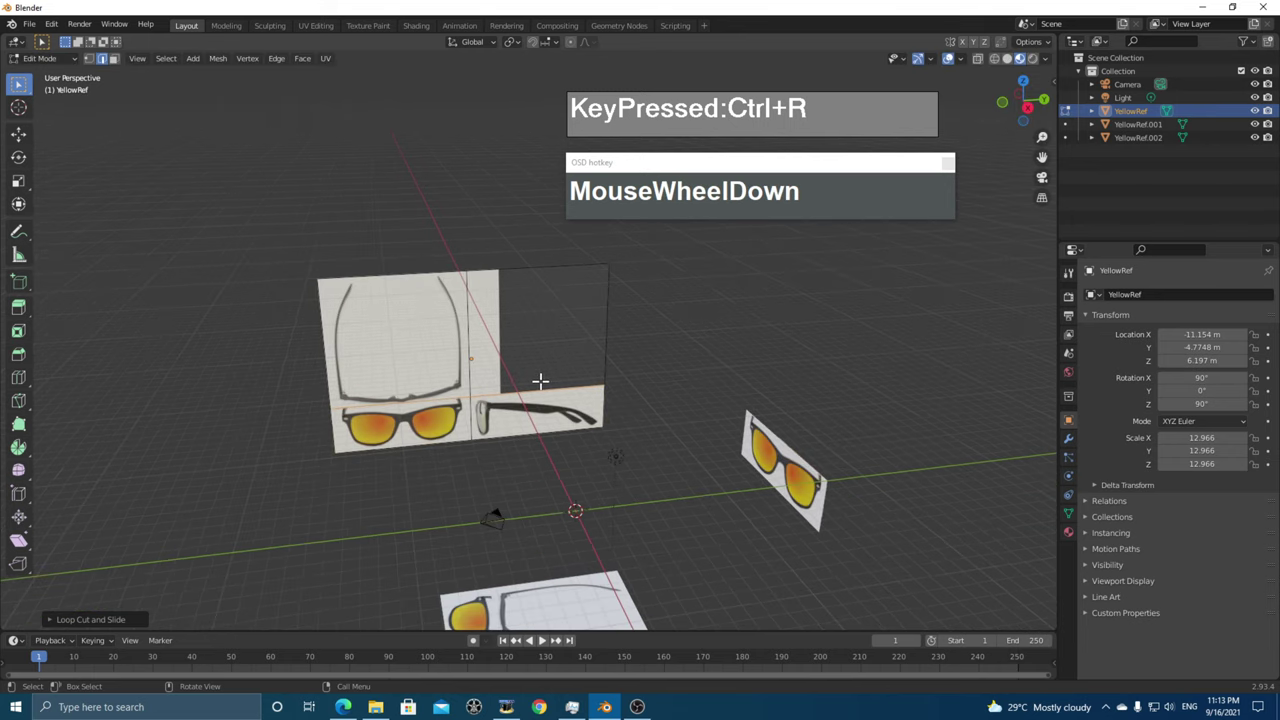
- Delete the three side-view plane faces surrounding the side-view arm, keeping only the arm's face, and return to Object Mode
key(3)
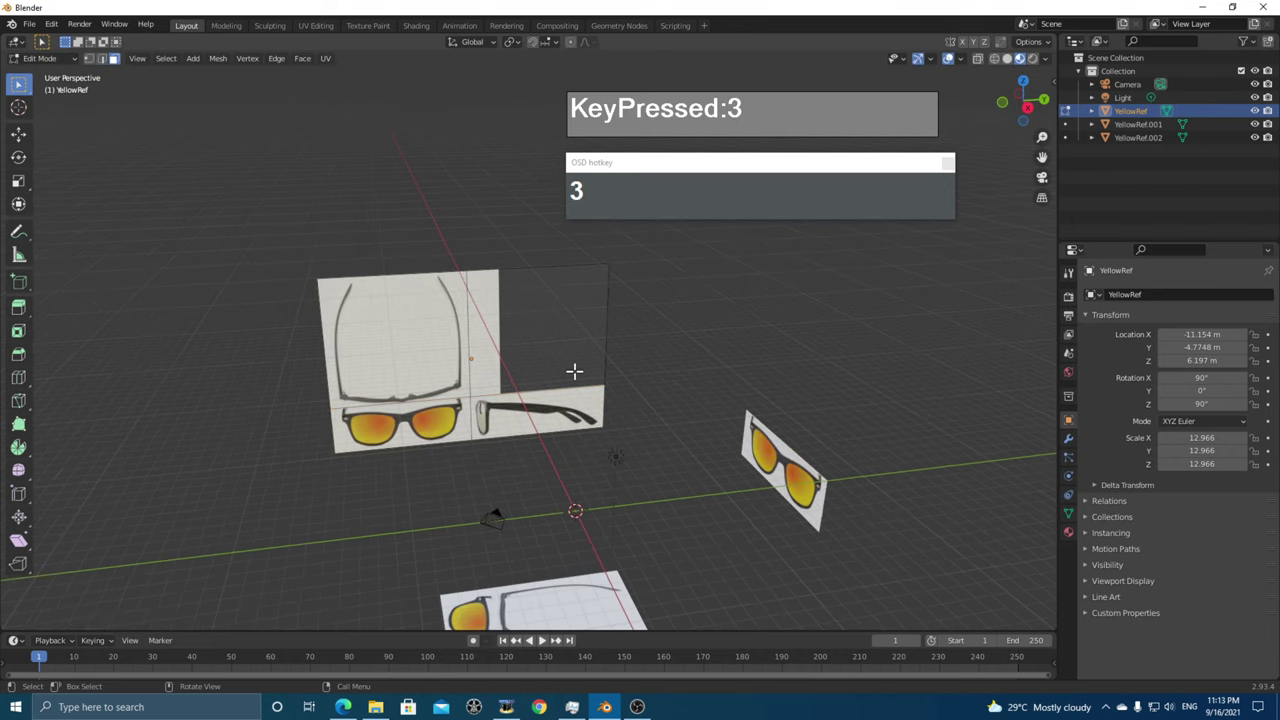
click(531, 335)
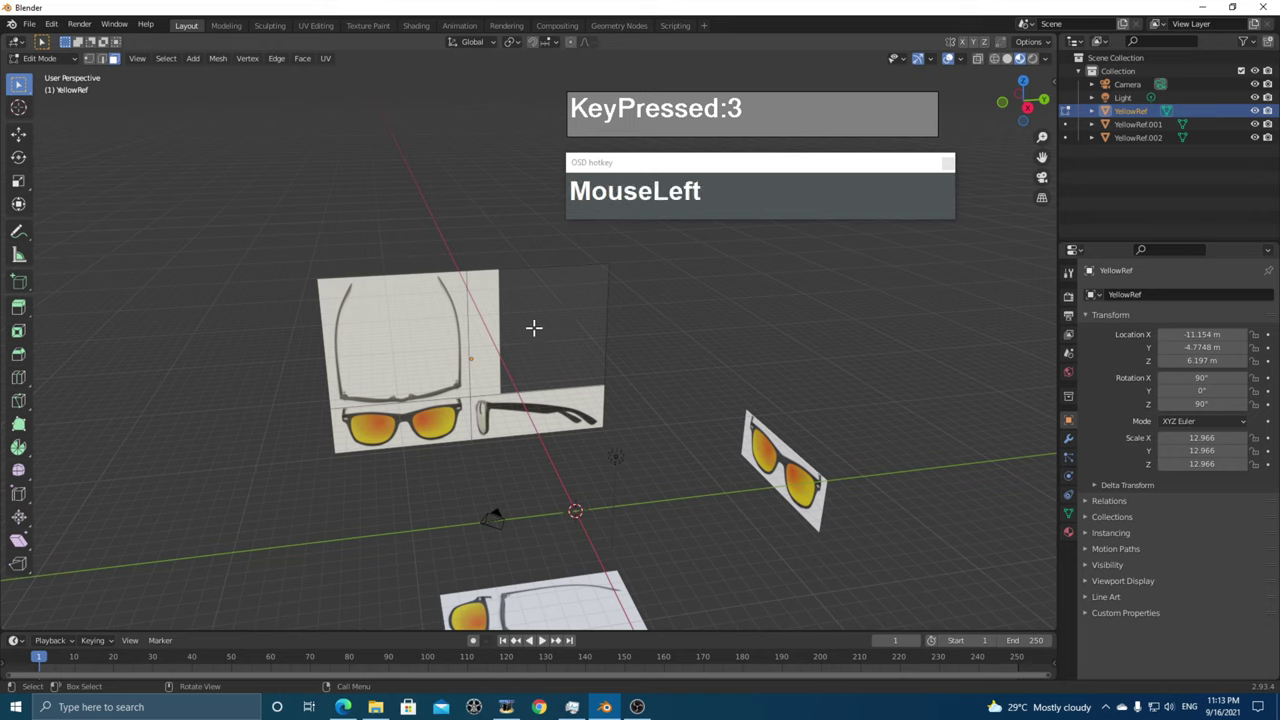
shift+click(431, 416)
key(shift+Delete)
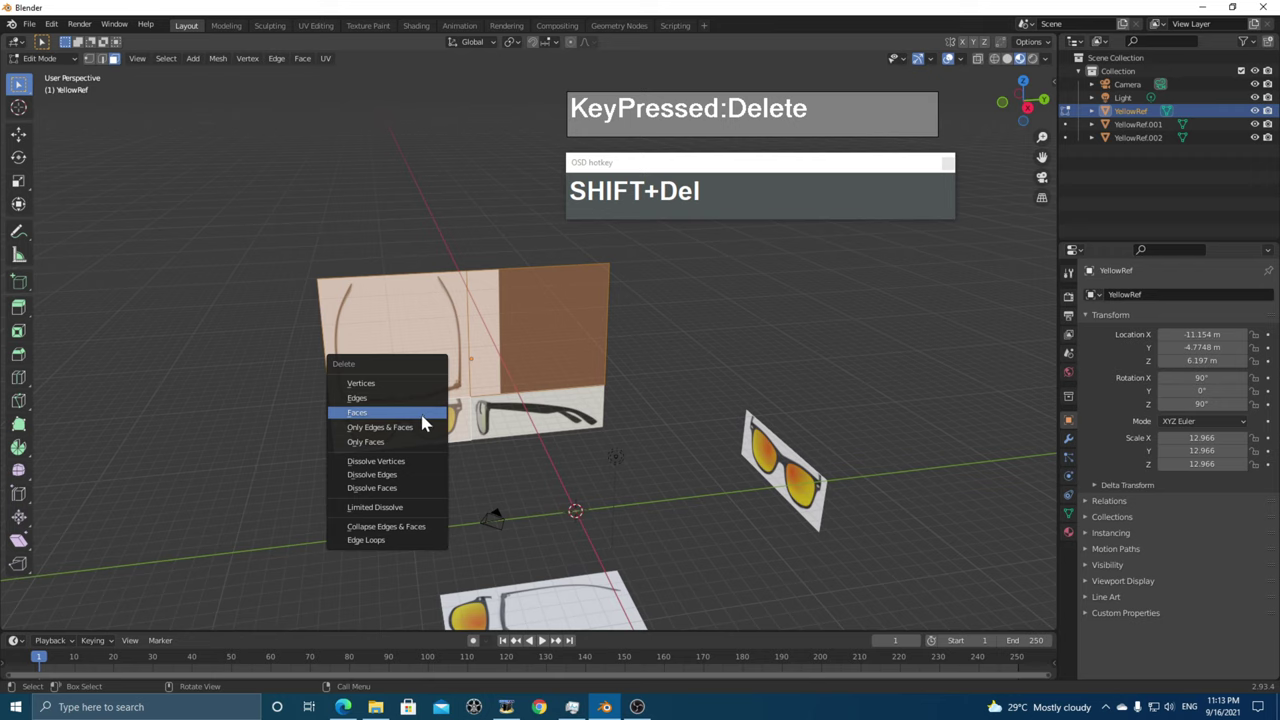
click(421, 414)
middle_drag(423, 417, 537, 430)
key(Tab)
scroll(540, 440, down, 5)
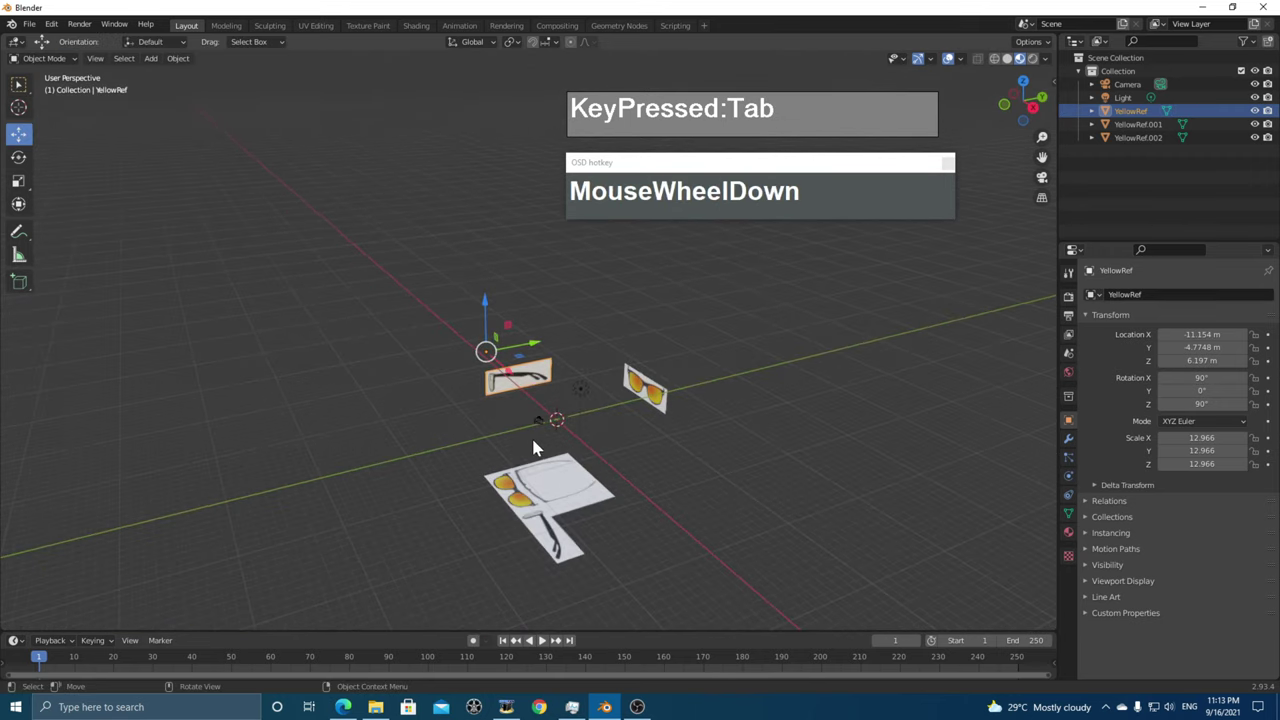
- Add a vertical loop cut through the middle of the top-view reference plane, between the glasses outline and the side-view arm
shift+scroll(577, 456, up, 1)
click(569, 491)
middle_drag(569, 491, 639, 528)
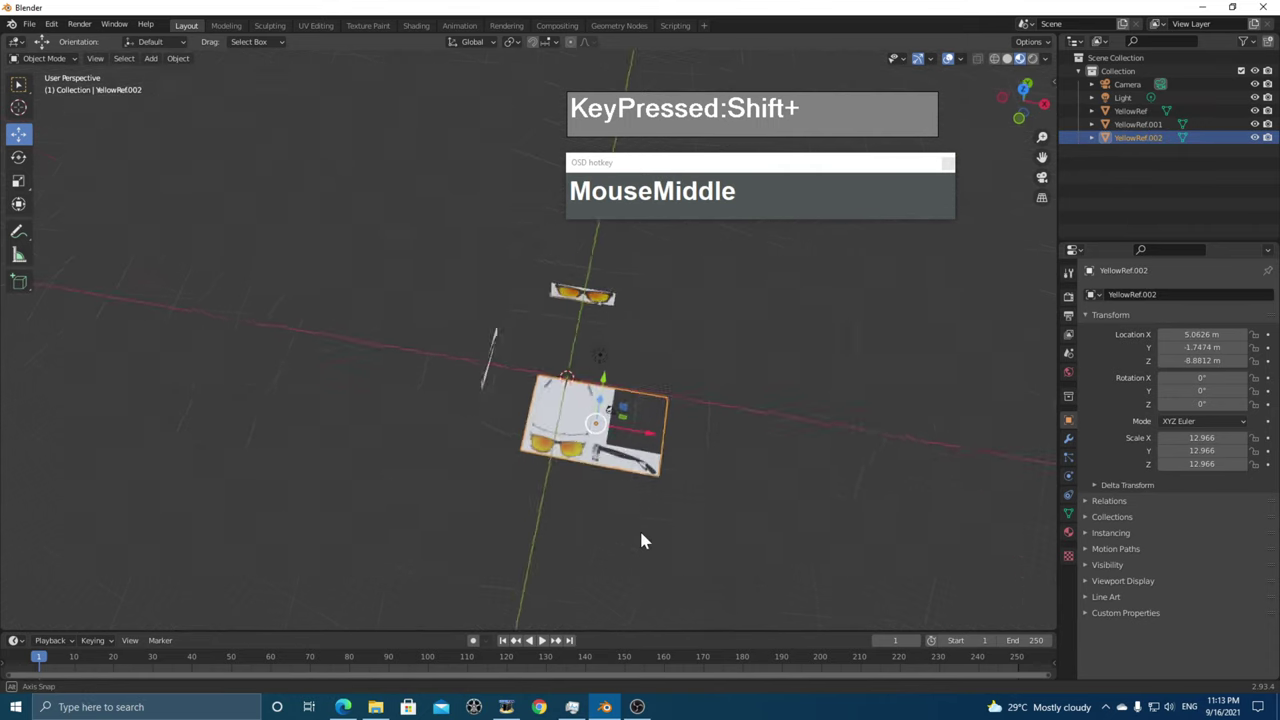
scroll(641, 514, up, 2)
key(KP_7)
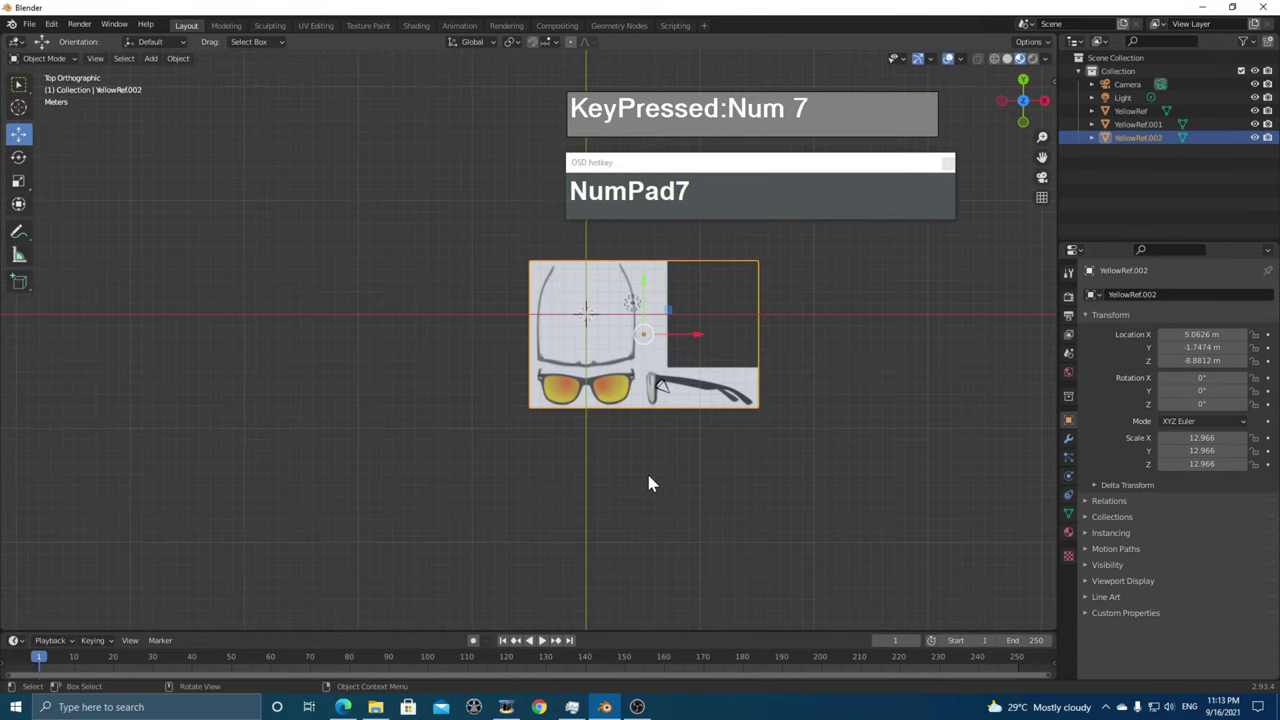
shift+middle_drag(640, 466, 588, 533)
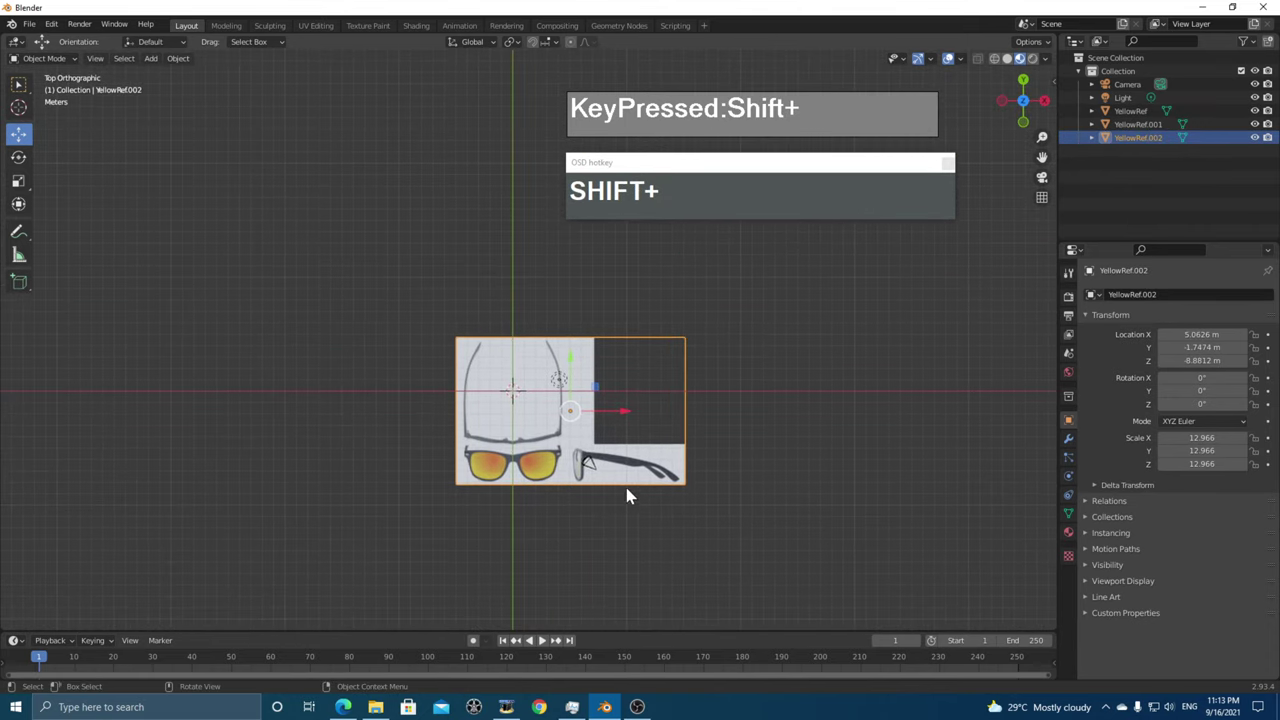
key(Tab)
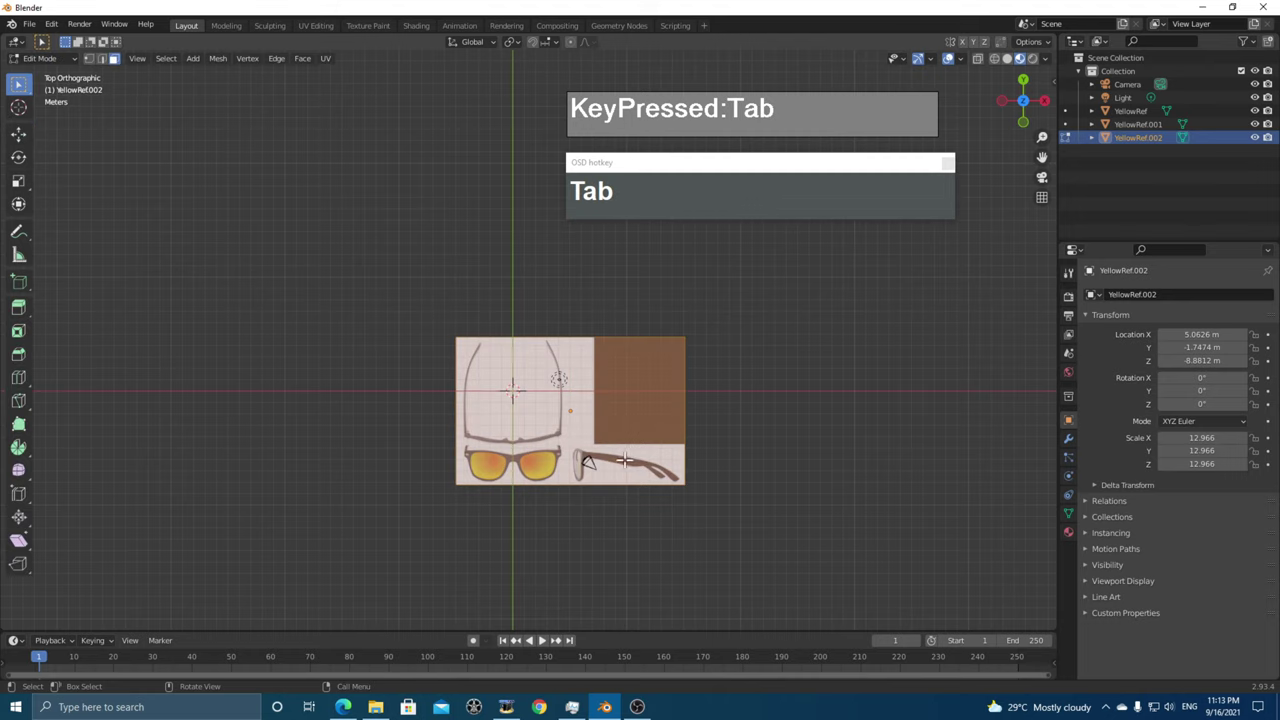
key(ctrl+r)
click(573, 341)
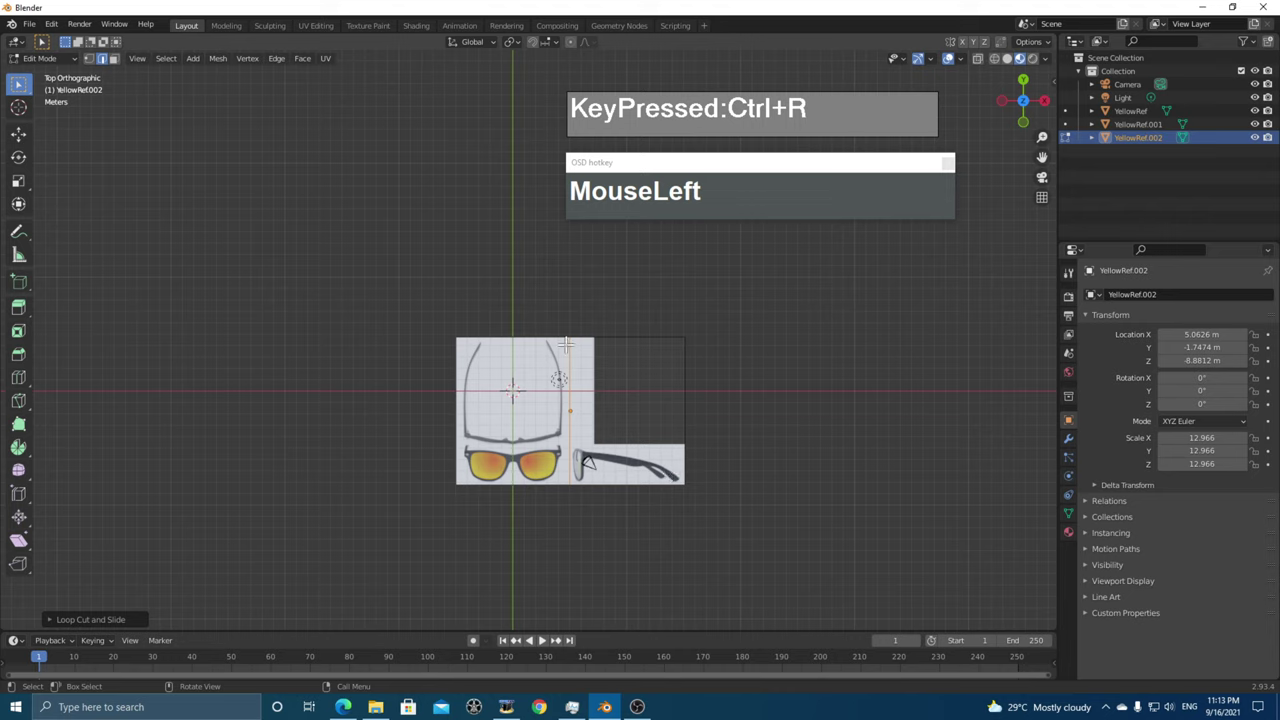
- Add a horizontal loop cut to the top-view plane, slid about 0.49 to sit just below the top-view glasses outline
key(ctrl+r)
click(683, 408)
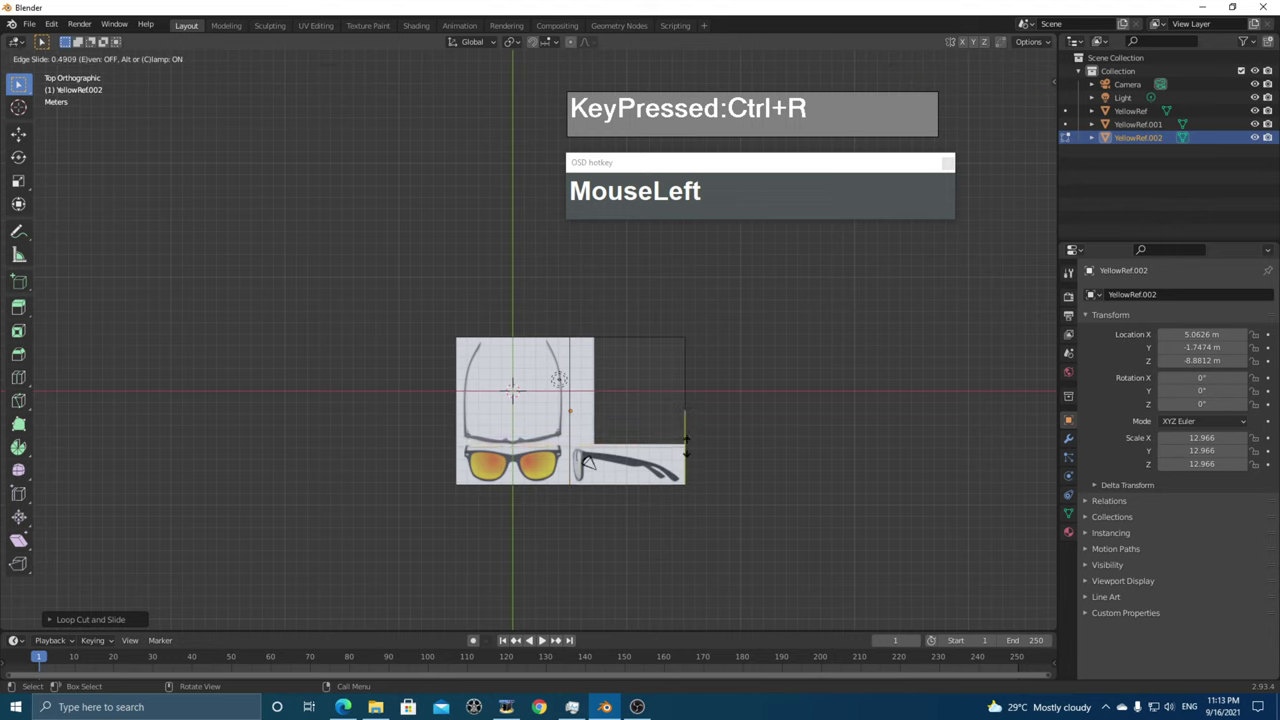
click(685, 445)
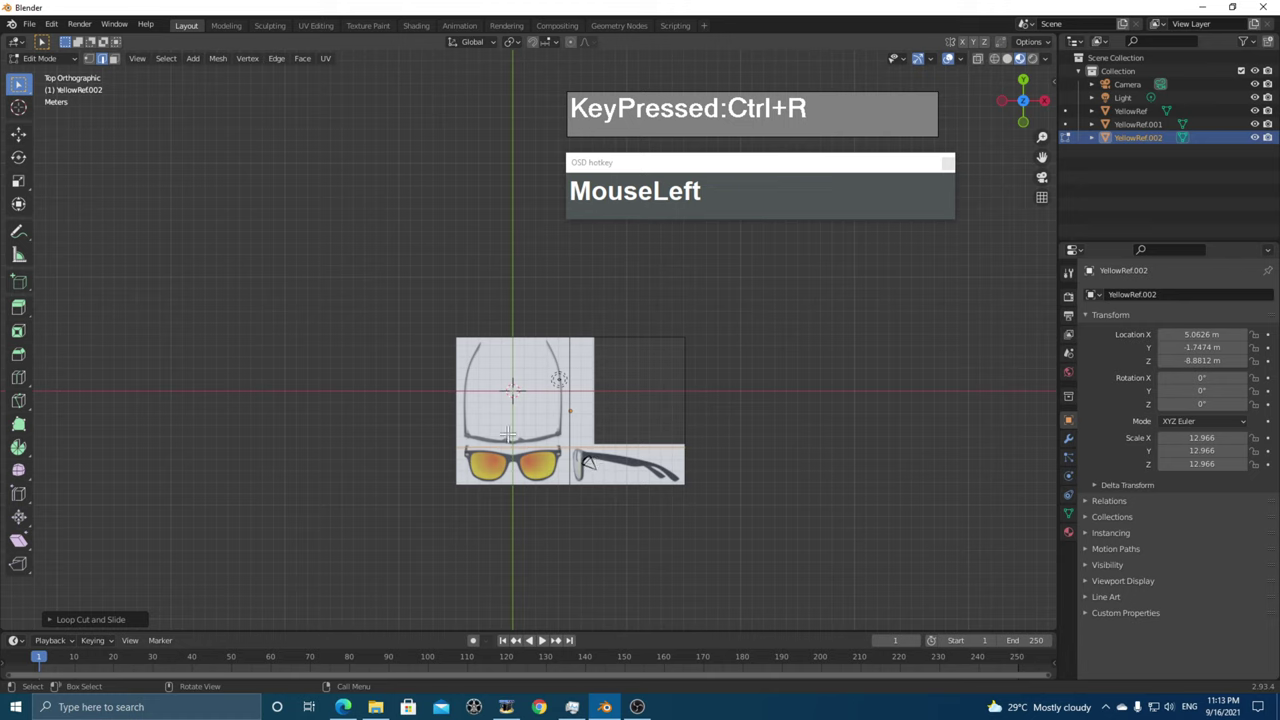
- Delete the three top-view plane faces around the top-view glasses outline, keeping only that face, and return to Object Mode
key(3)
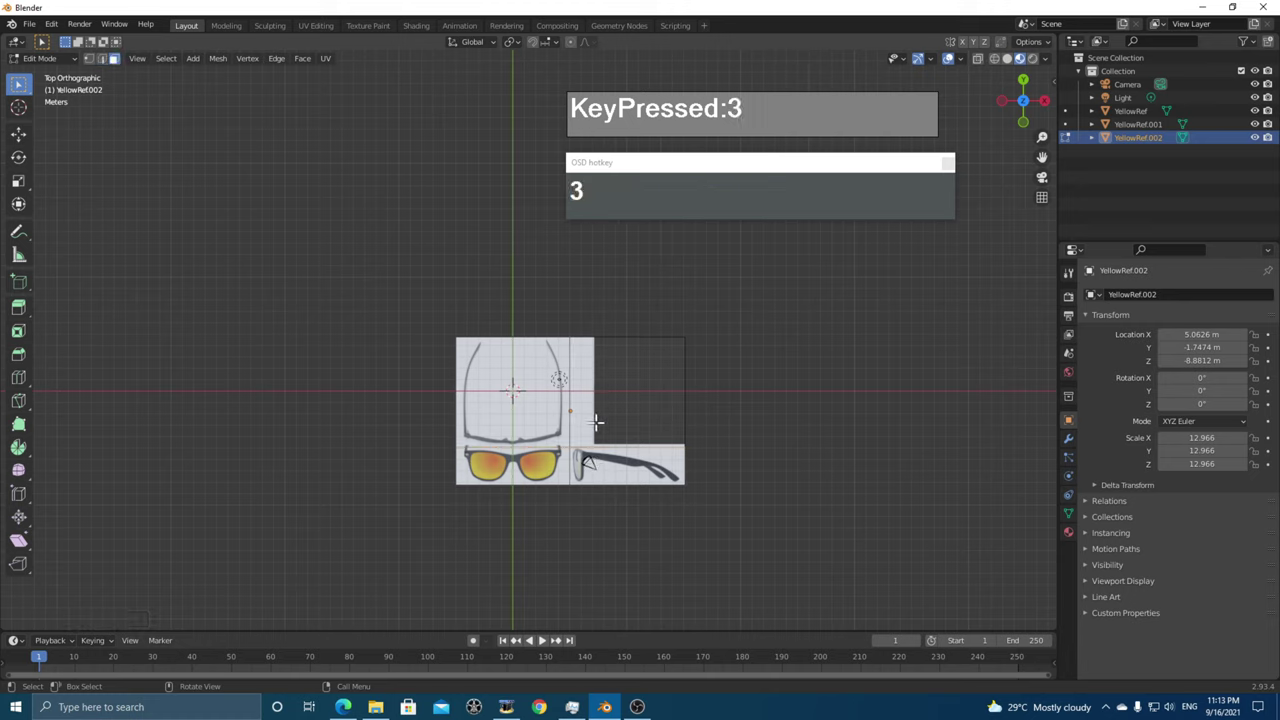
click(640, 388)
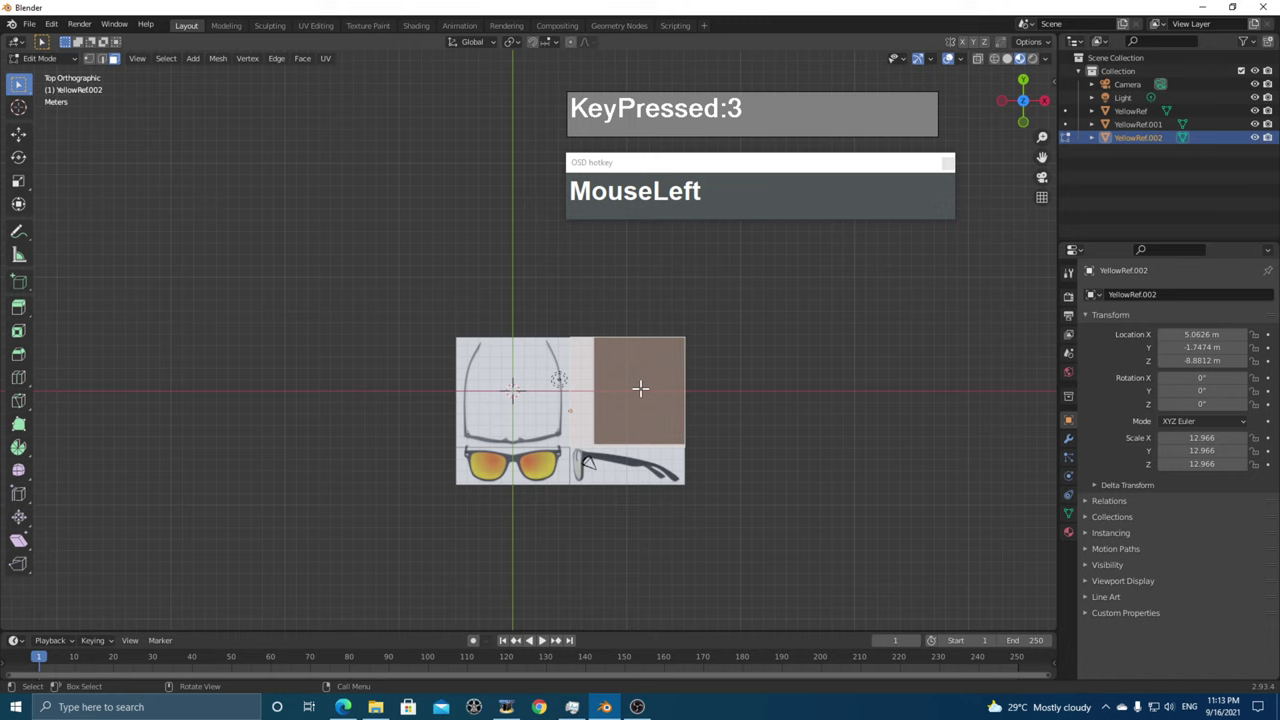
shift+click(645, 468)
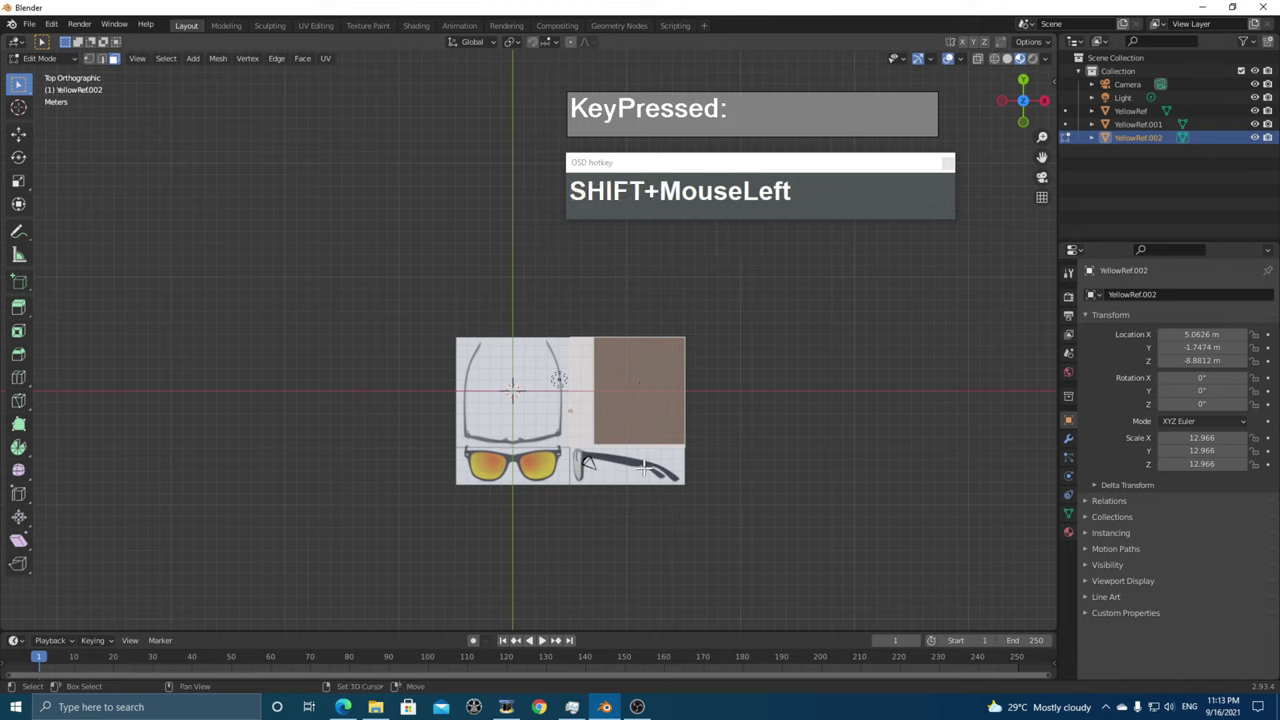
key(x)
click(577, 466)
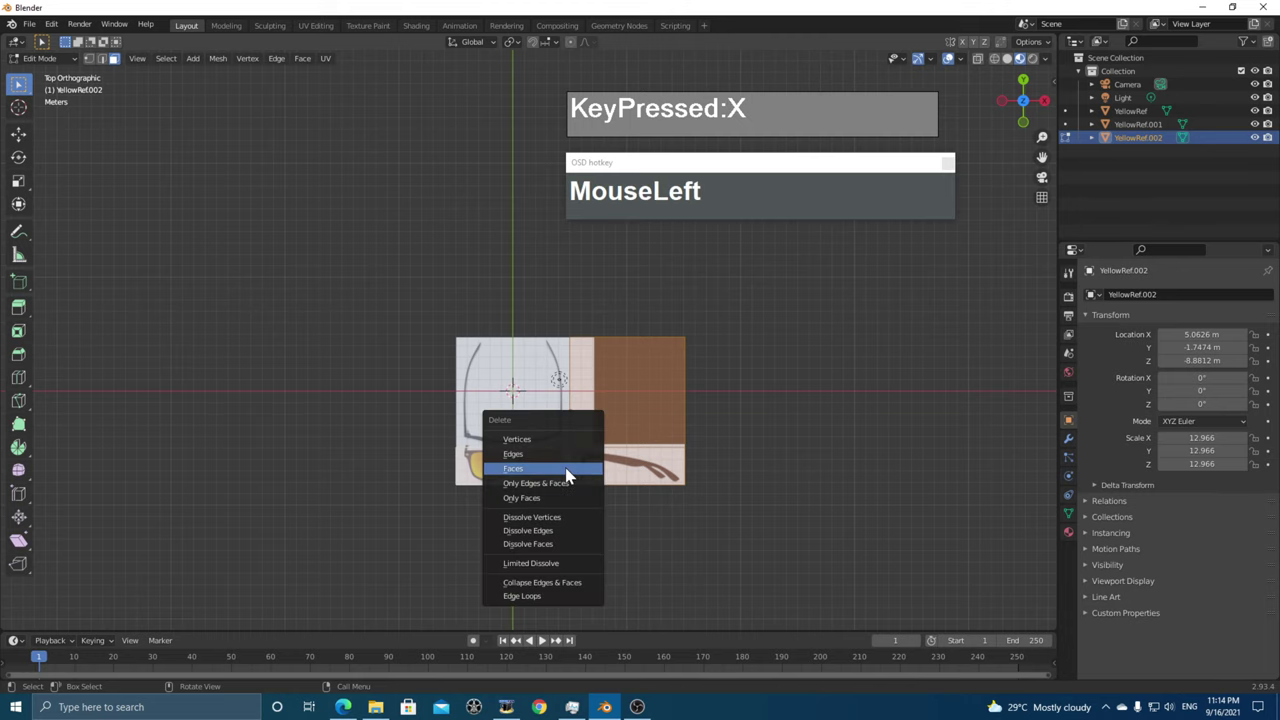
middle_drag(577, 466, 613, 434)
key(Tab)
shift+scroll(614, 504, up, 2)
scroll(612, 445, up, 3)
shift+middle_drag(258, 215, 318, 185)
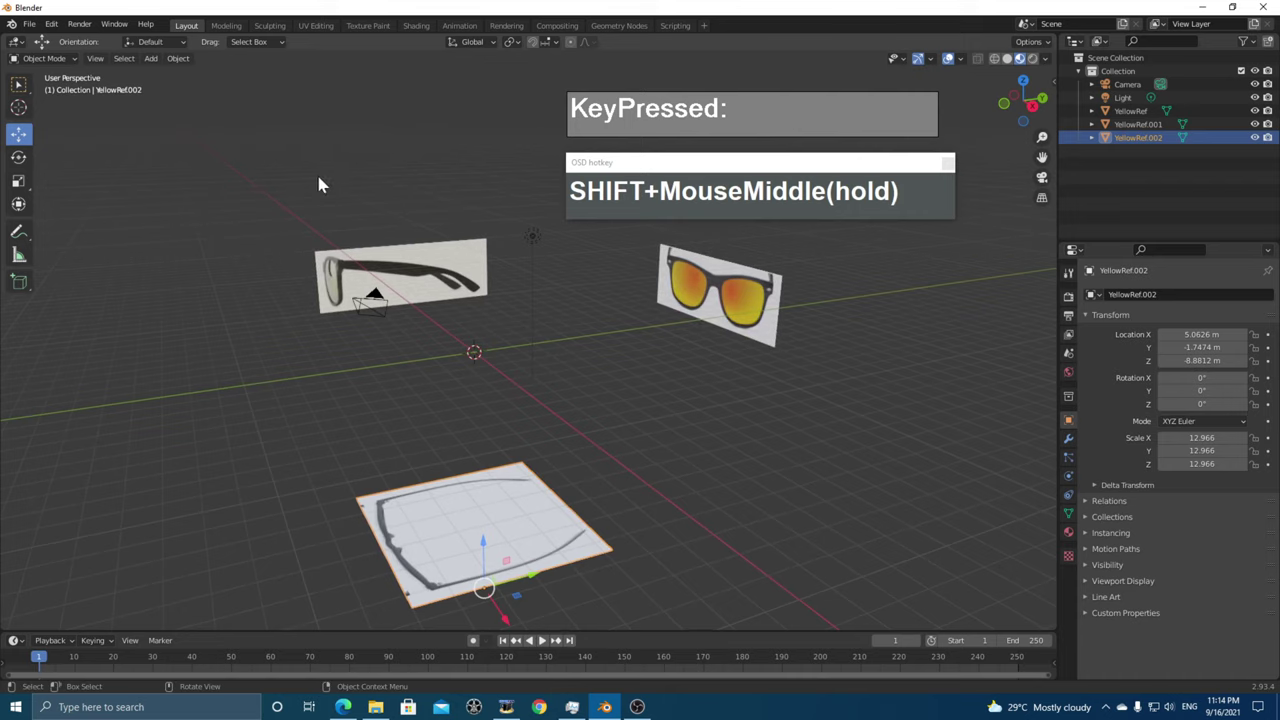
- Save the scene as Glasses_tutorial.blend in the RayBans folder
click(29, 24)
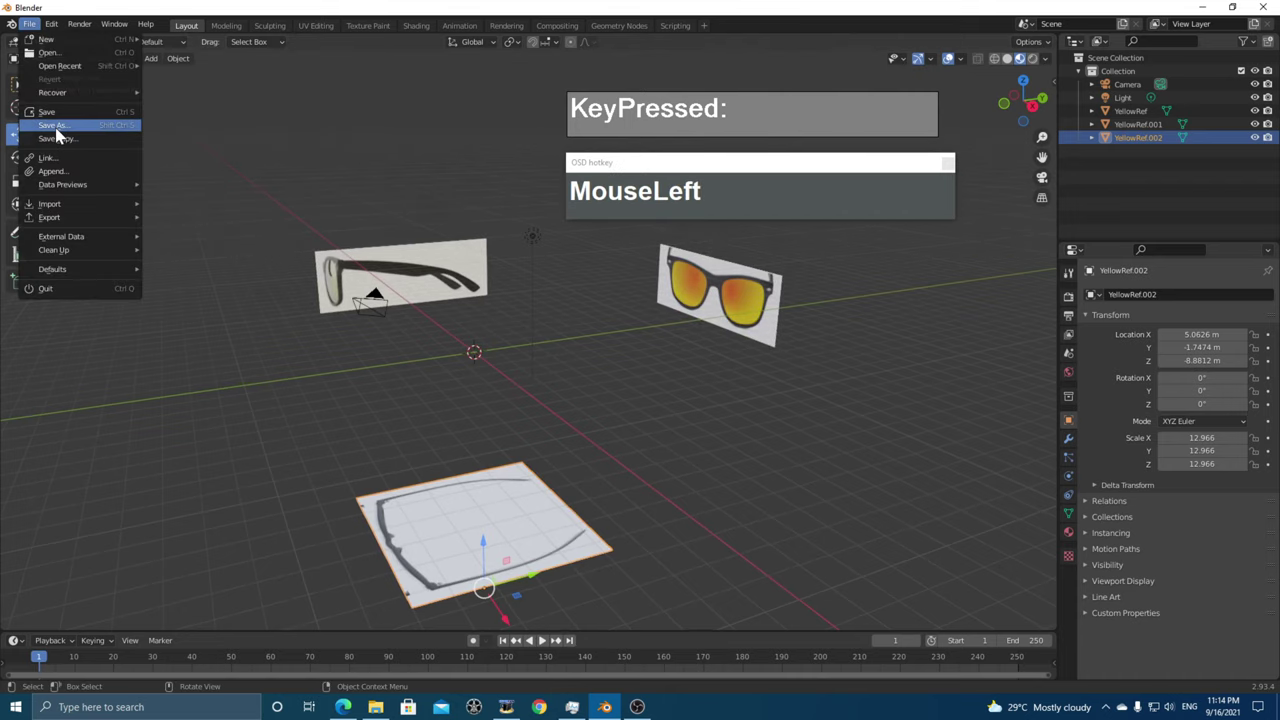
click(44, 127)
click(350, 665)
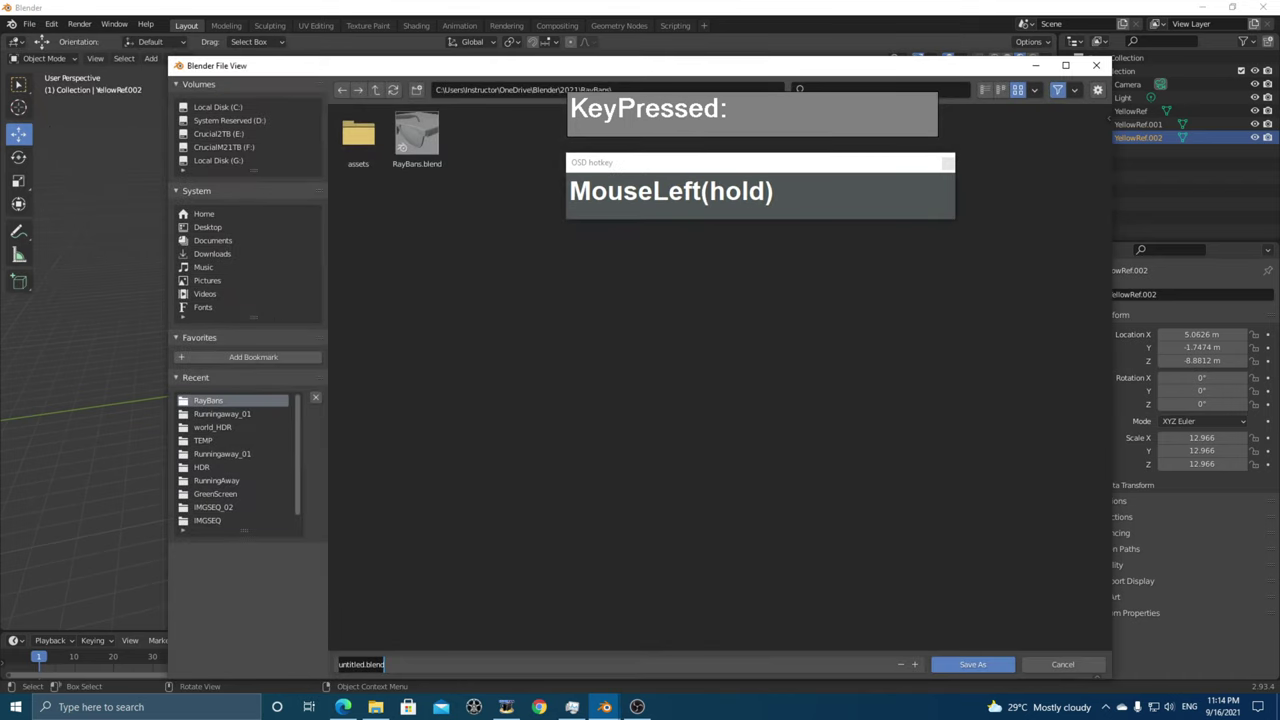
text(Gl)
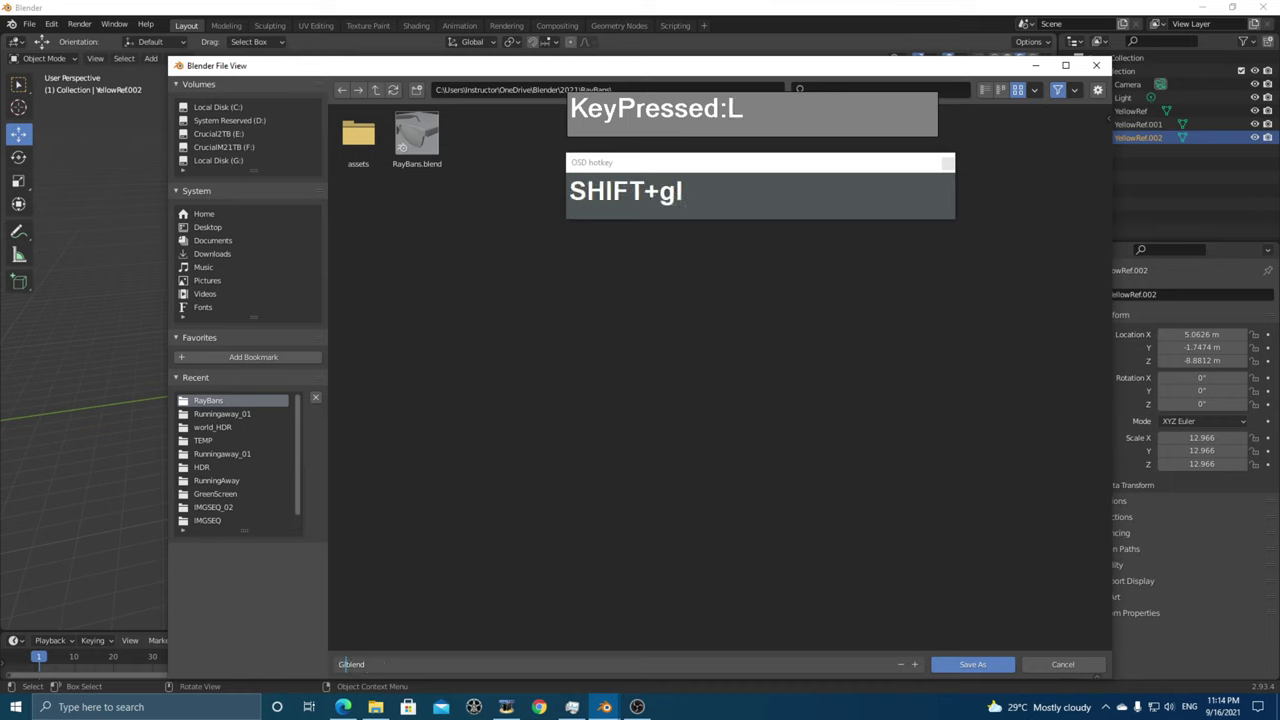
text(asse)
key(BackSpace)
text(ses_tutoria)
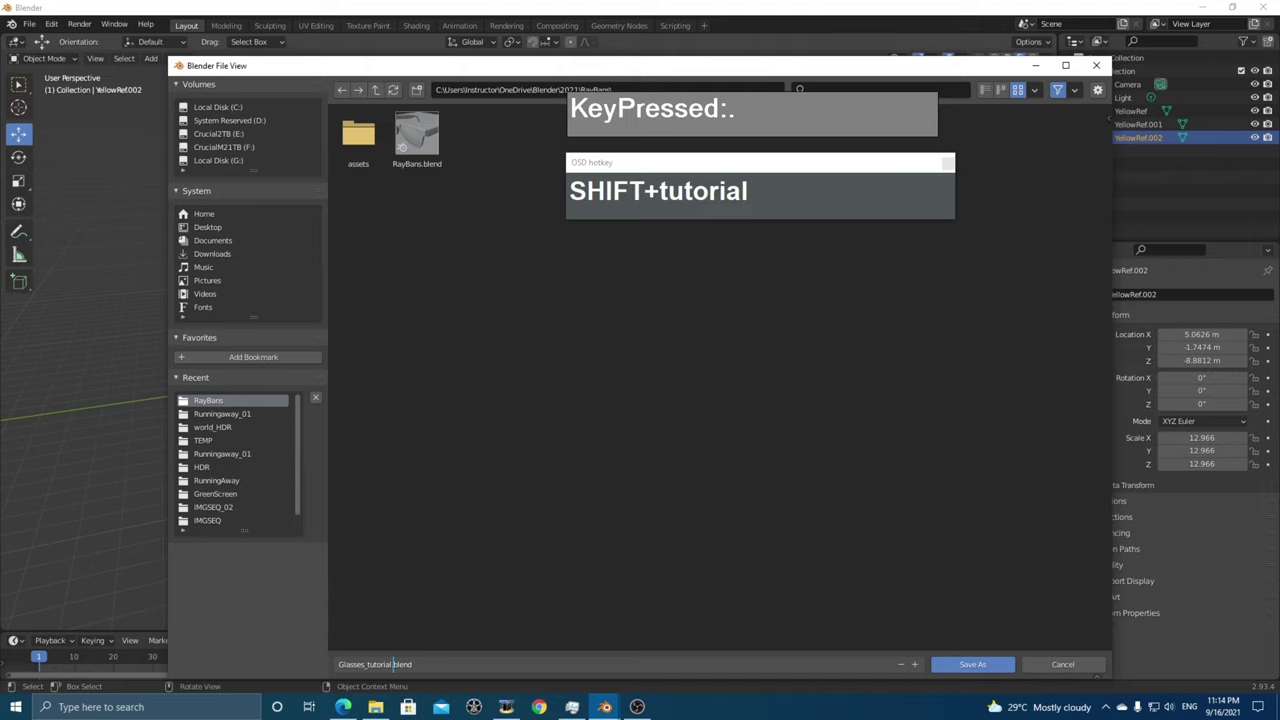
click(993, 666)
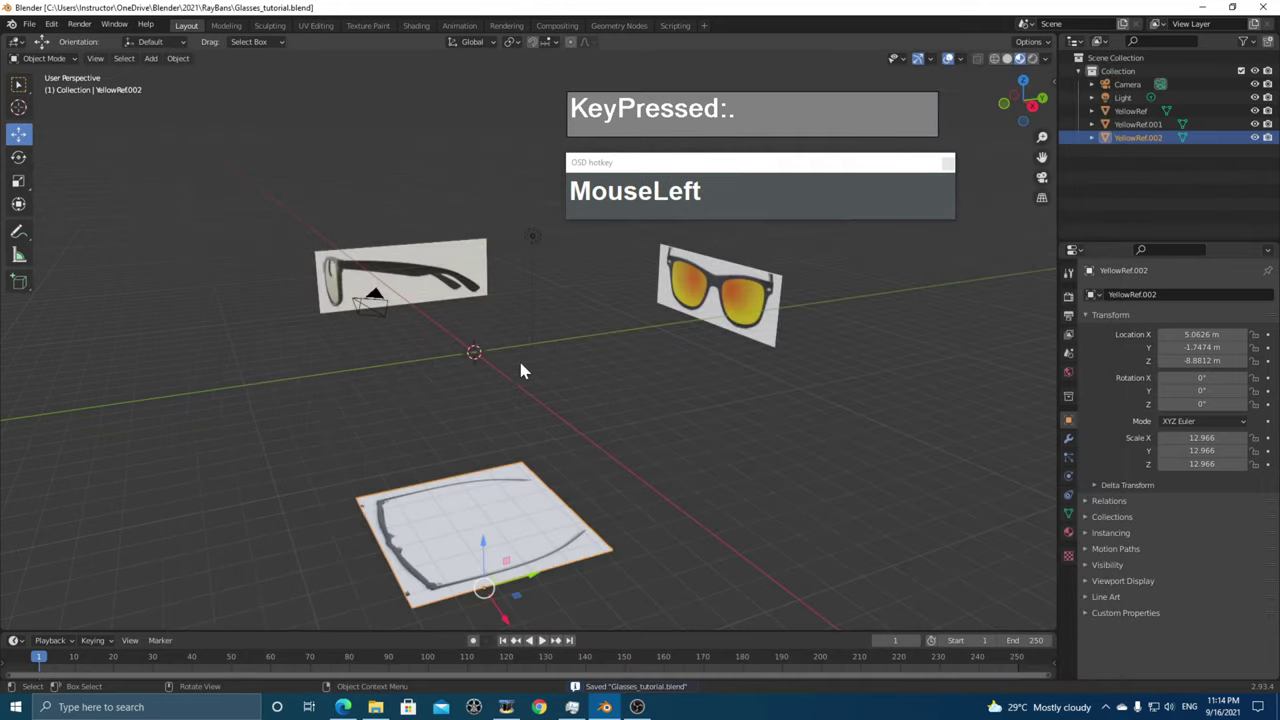
middle_drag(523, 366, 597, 411)
scroll(592, 398, down, 2)
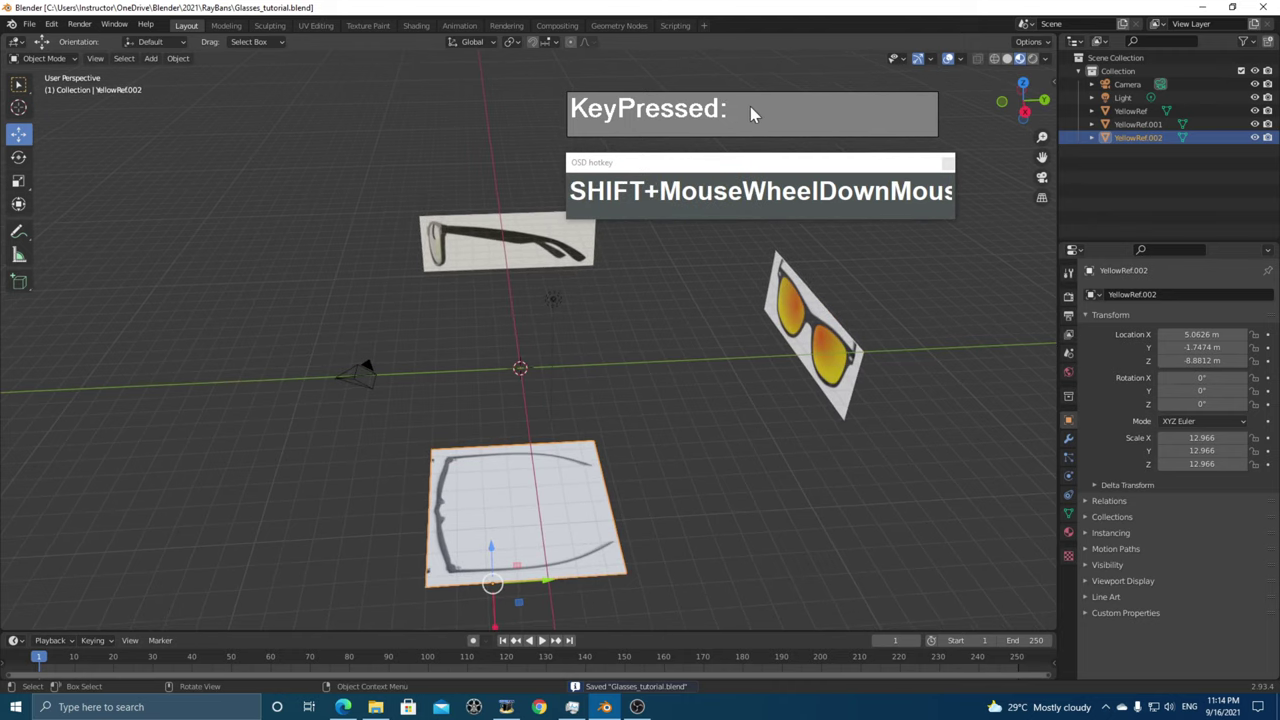
click(766, 217)
drag(866, 157, 919, 153)
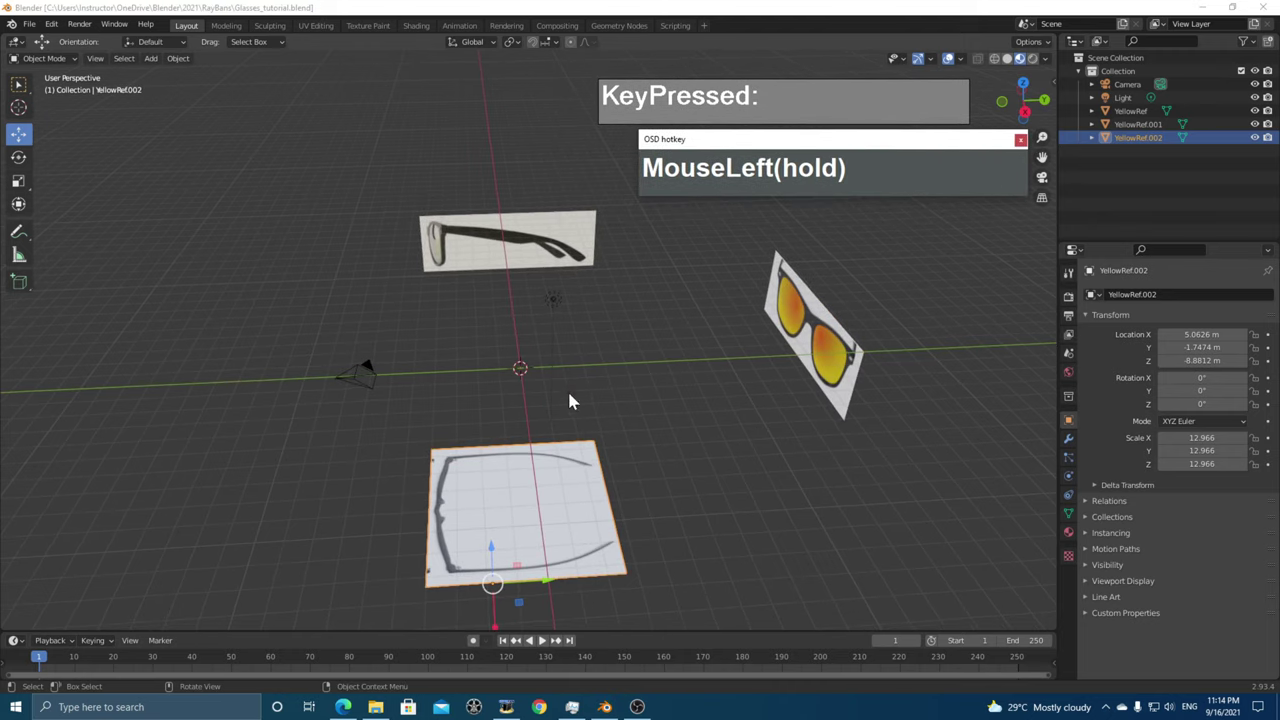
middle_drag(567, 388, 604, 435)
shift+scroll(660, 394, down, 2)
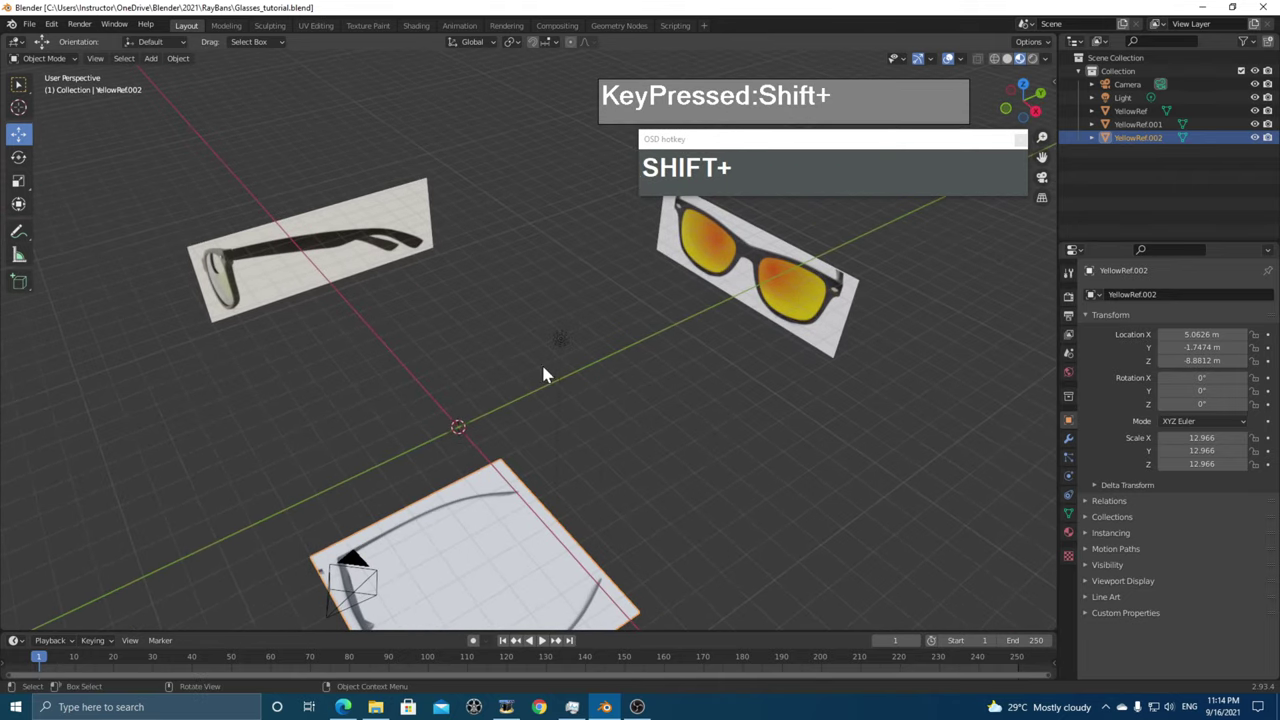
shift+middle_drag(589, 460, 475, 418)
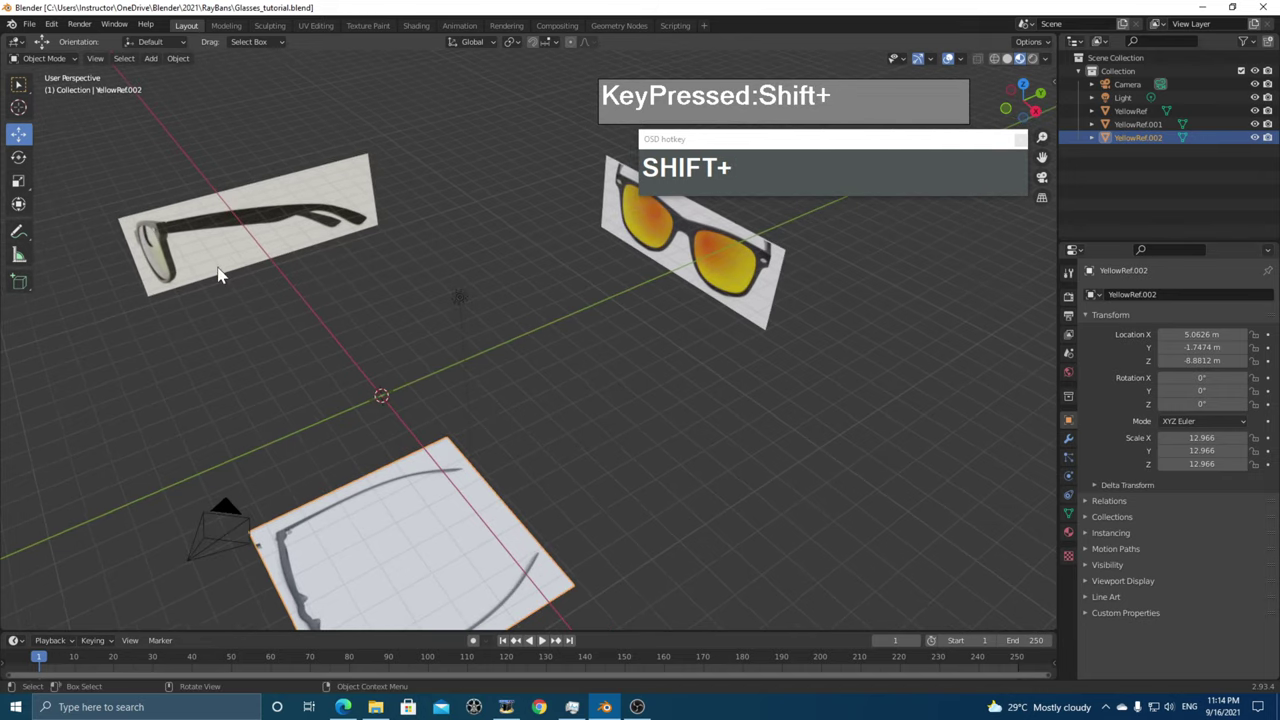
- Add a mesh cube at the world origin between the three reference planes
shift+middle_drag(155, 296, 578, 413)
shift+scroll(585, 442, up, 2)
key(shift+a)
mouse_move(560, 396)
click(660, 411)
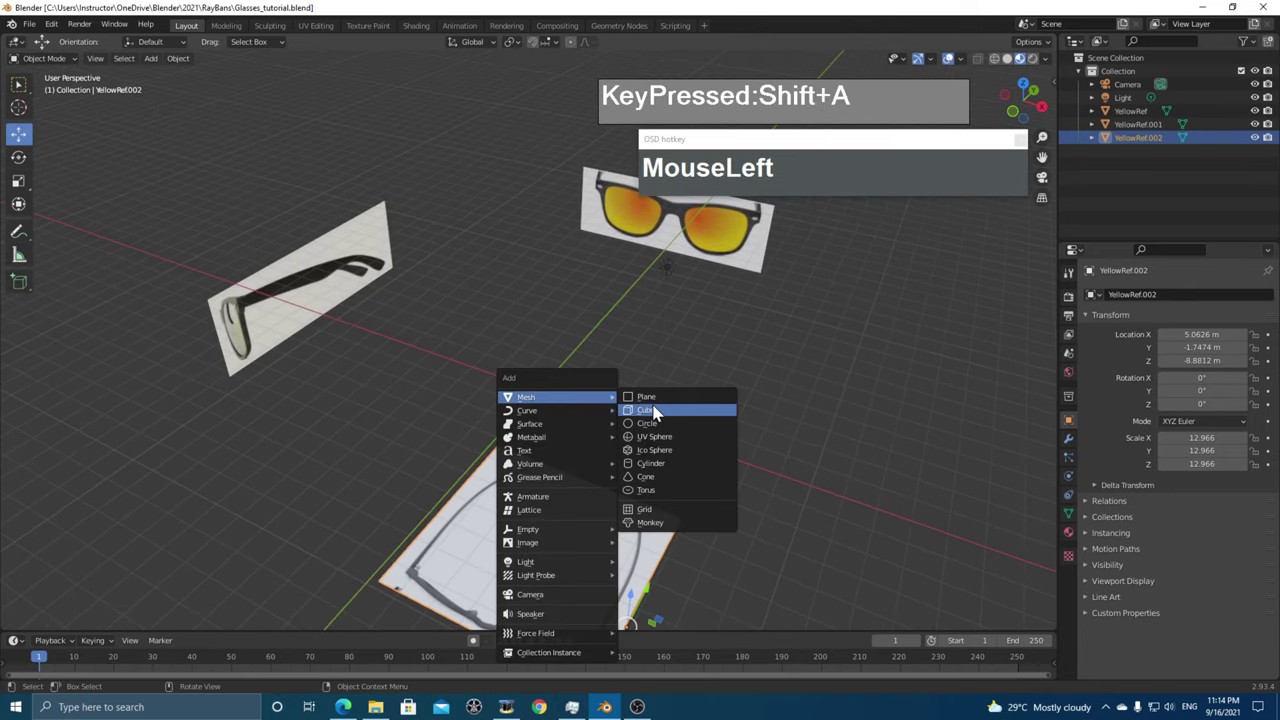
- Subdivide all faces of the cube in Edit Mode with the number of cuts set to 9
middle_drag(634, 443, 610, 418)
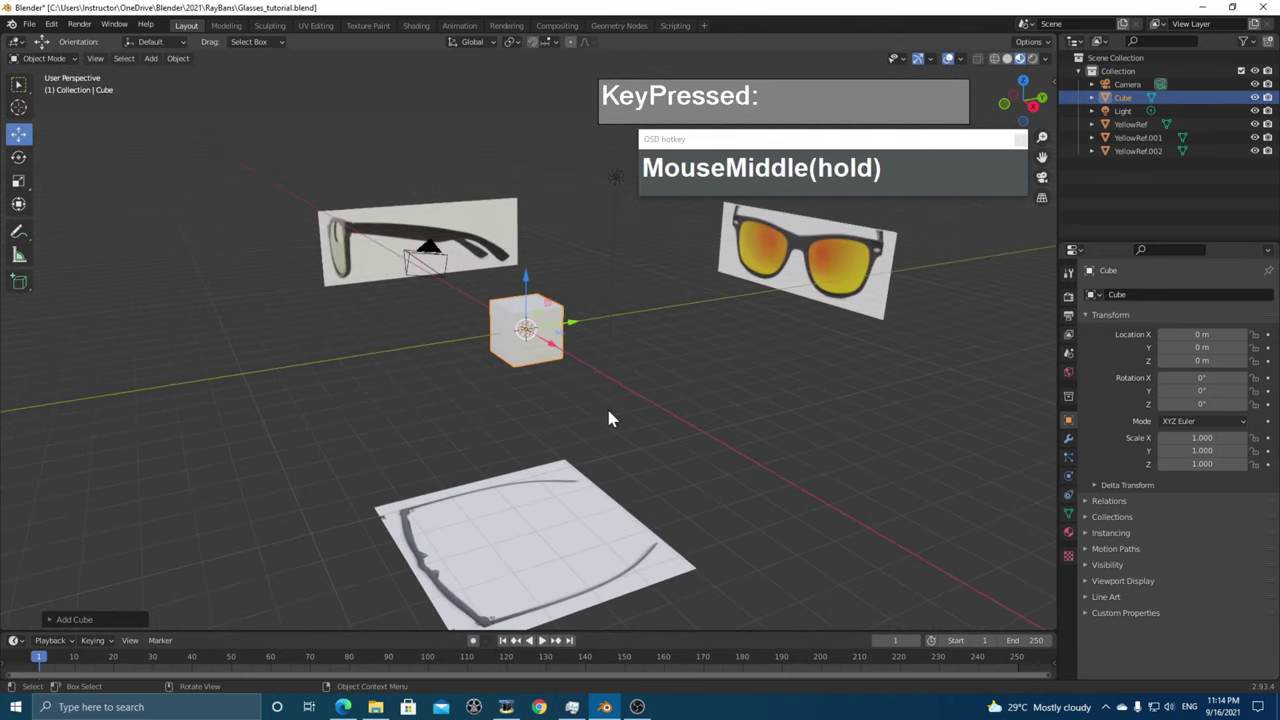
scroll(589, 366, up, 5)
shift+middle_drag(589, 366, 650, 398)
key(Tab)
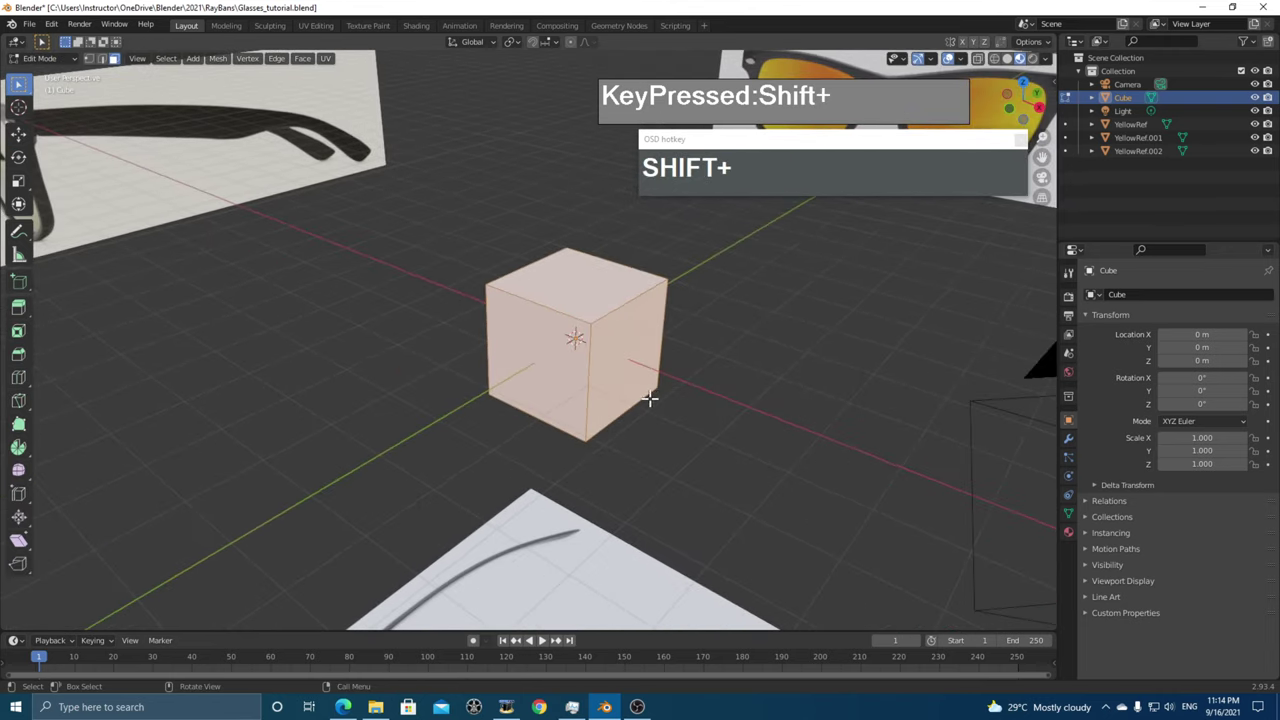
right_click(560, 309)
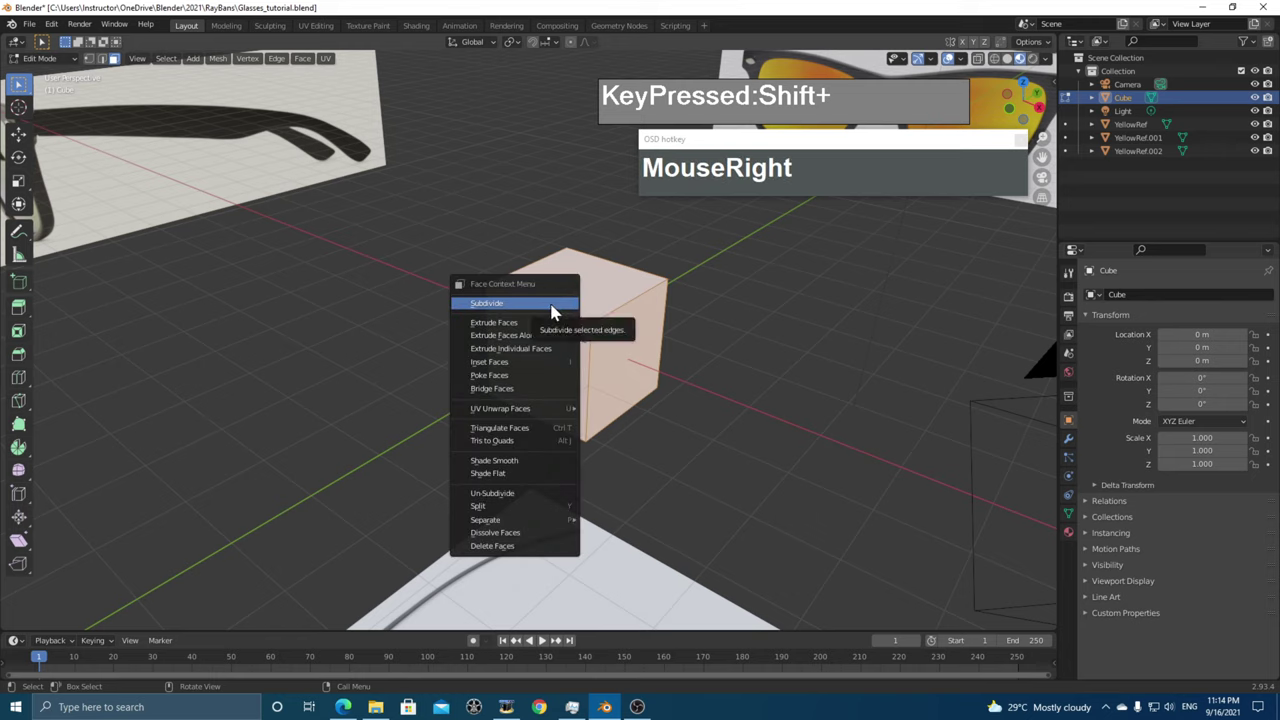
click(540, 304)
click(50, 620)
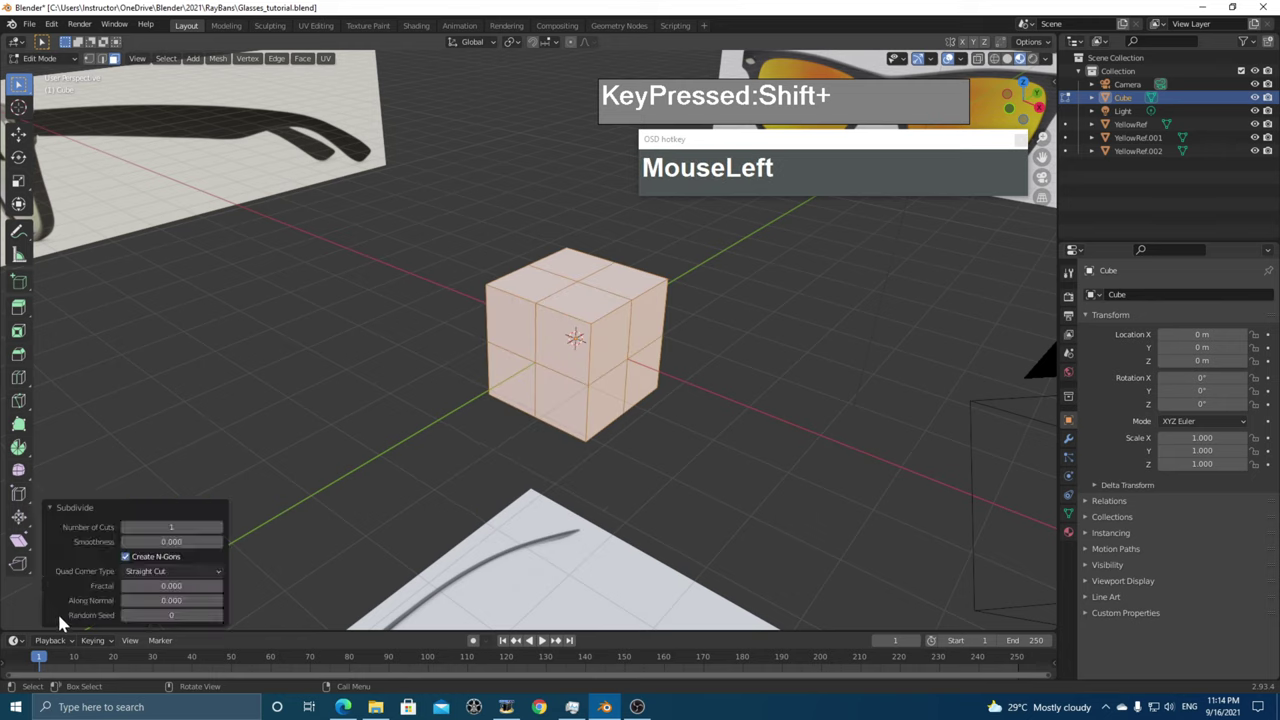
drag(157, 527, 222, 527)
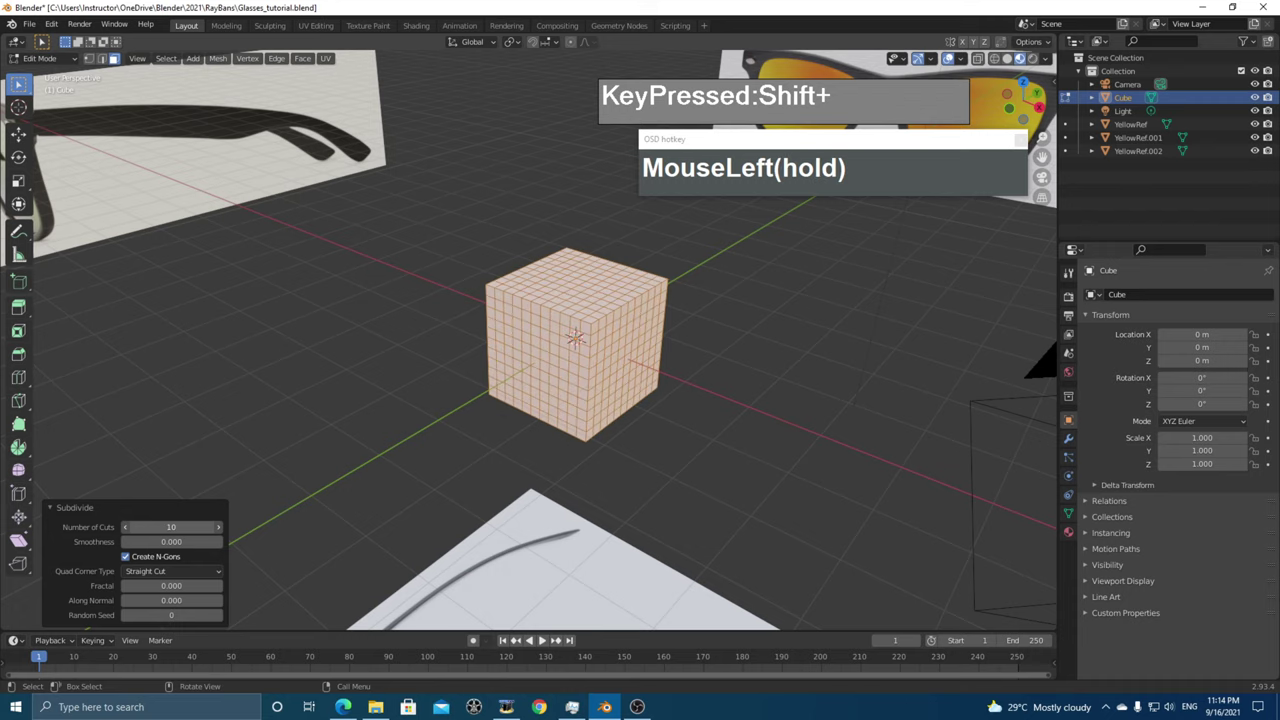
drag(414, 456, 230, 547)
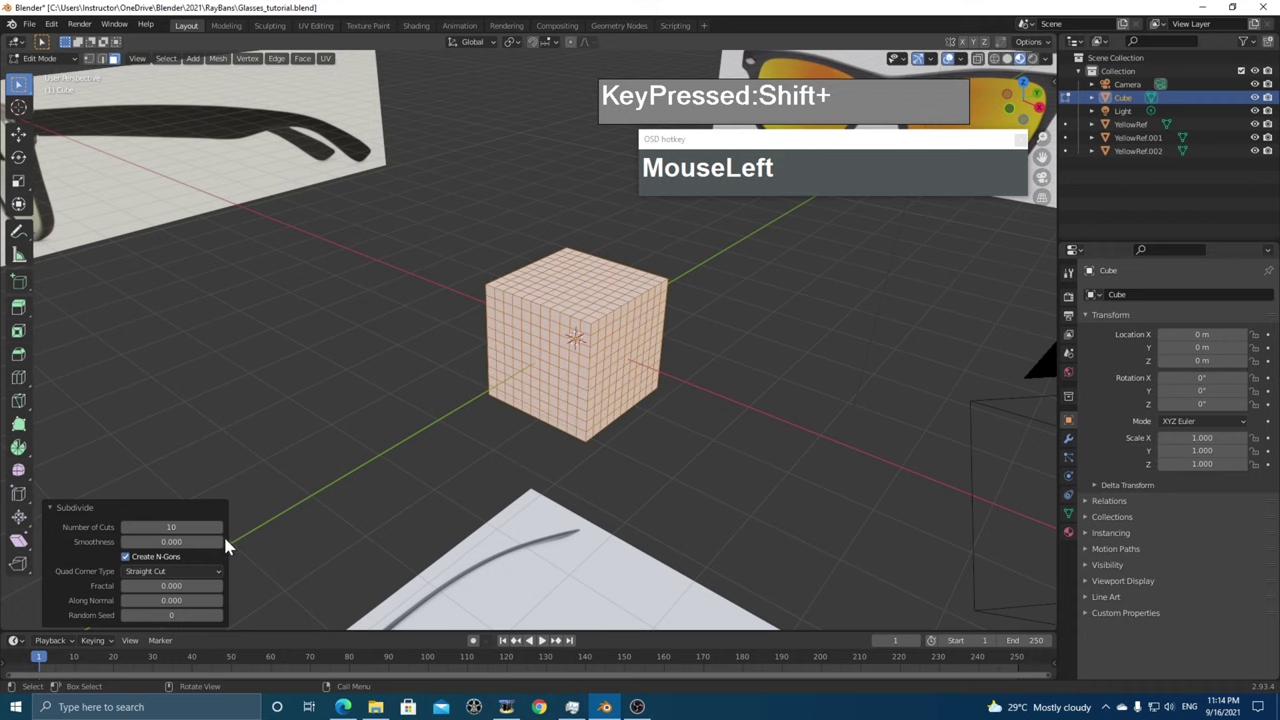
middle_drag(663, 417, 596, 461)
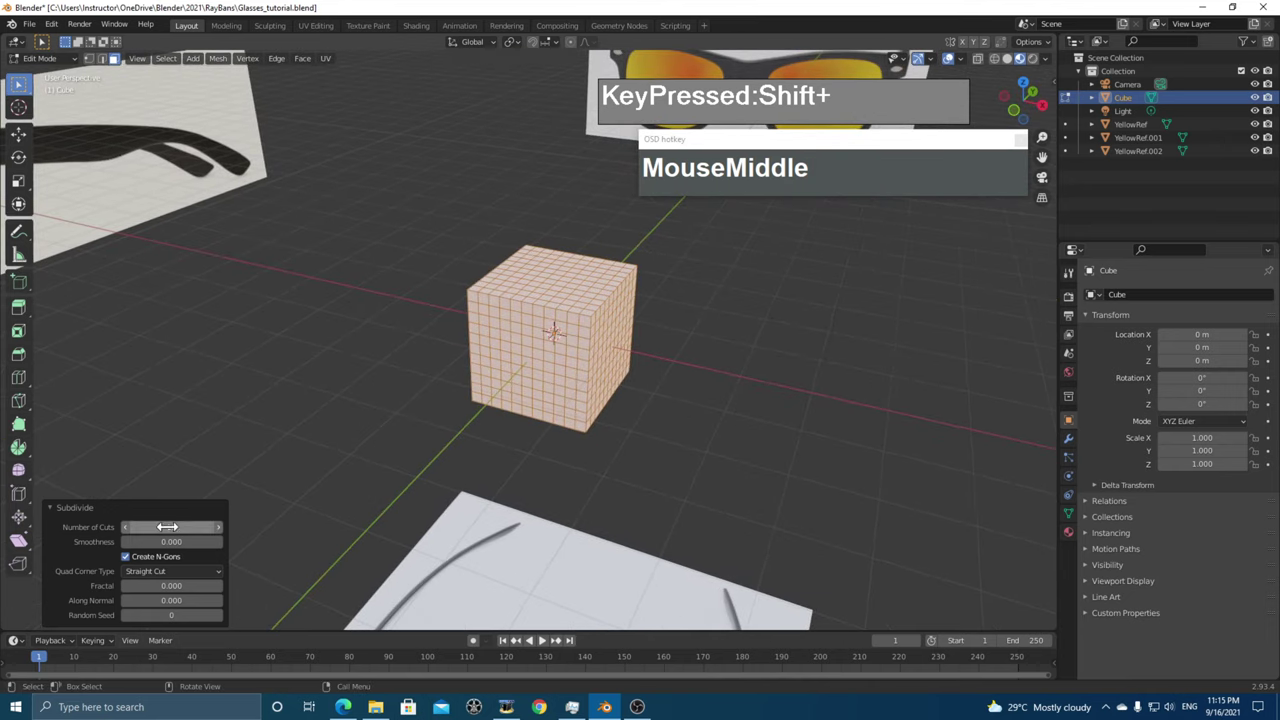
click(125, 527)
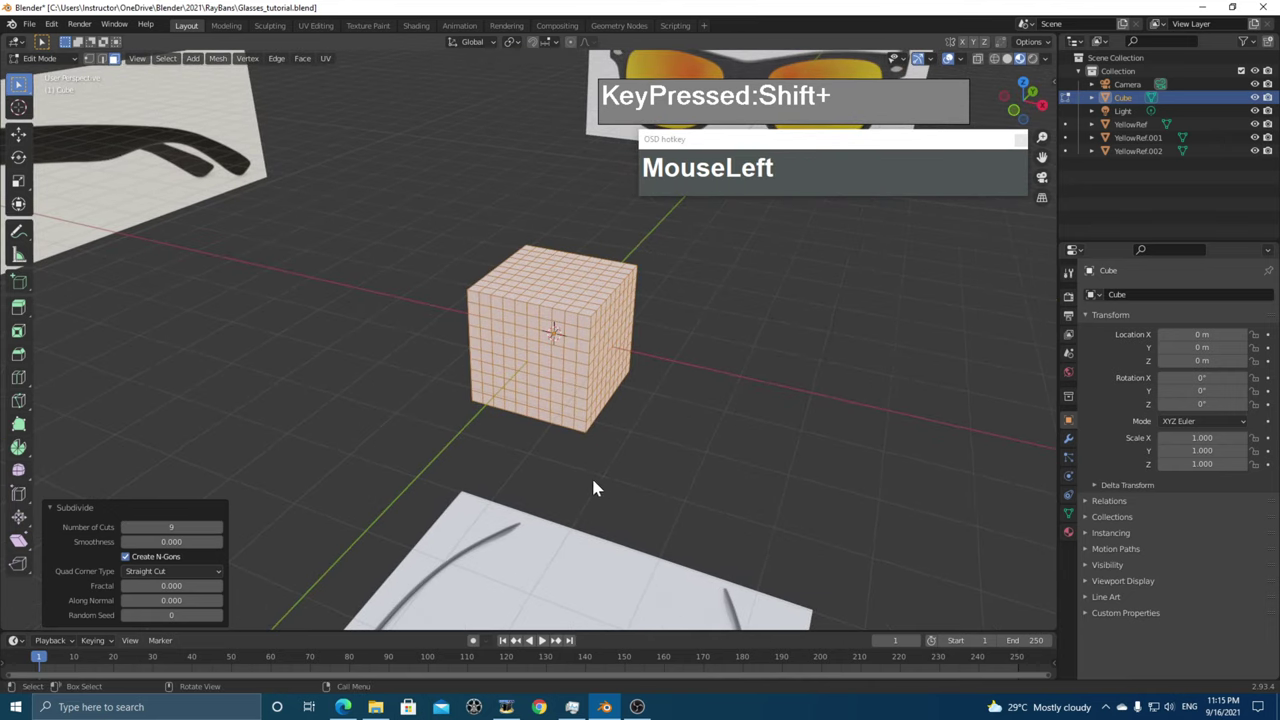
- Try Shrink/Fatten on the whole subdivided cube, pushing its faces outward by about 0.76 m
middle_drag(648, 451, 608, 360)
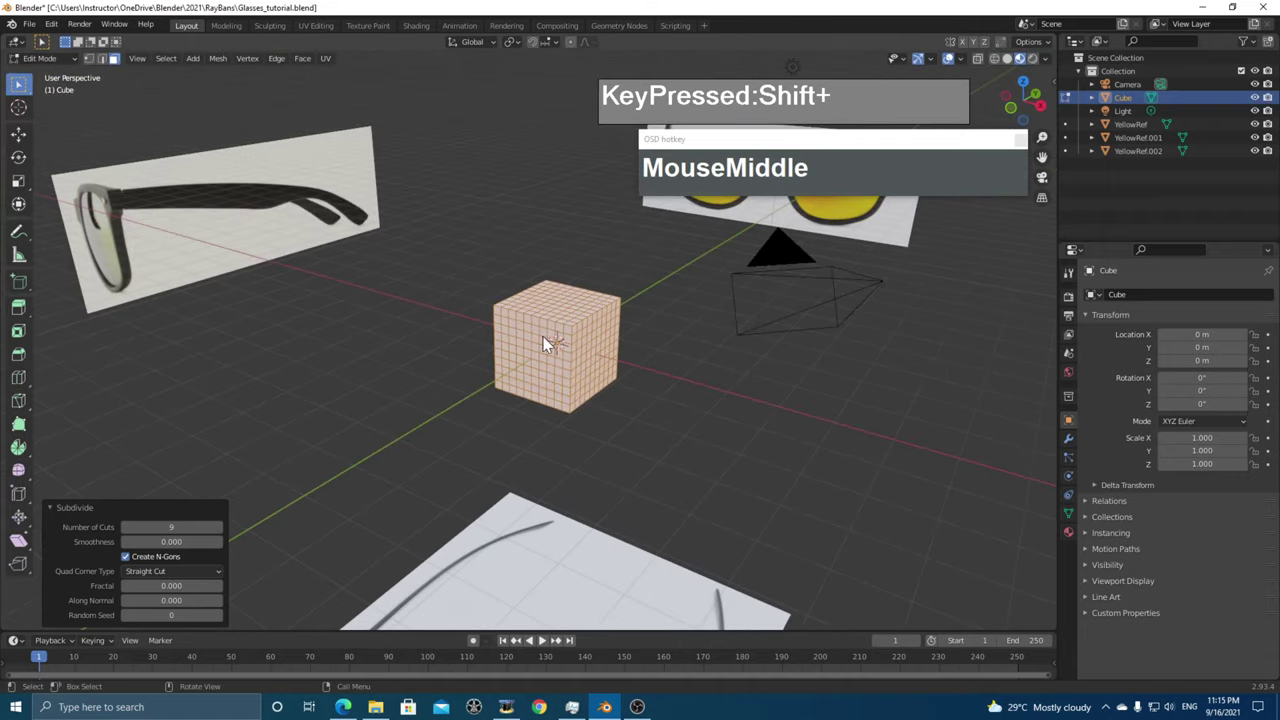
scroll(606, 340, up, 3)
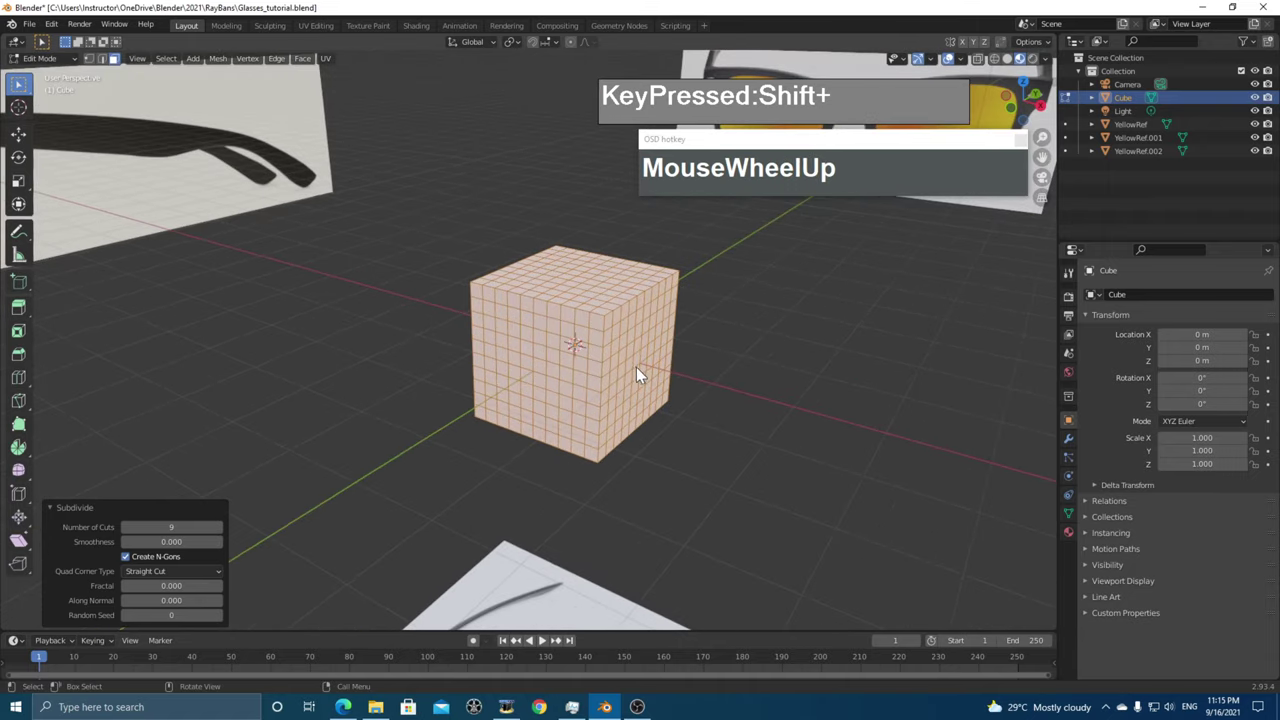
scroll(575, 353, down, 2)
middle_drag(578, 355, 608, 372)
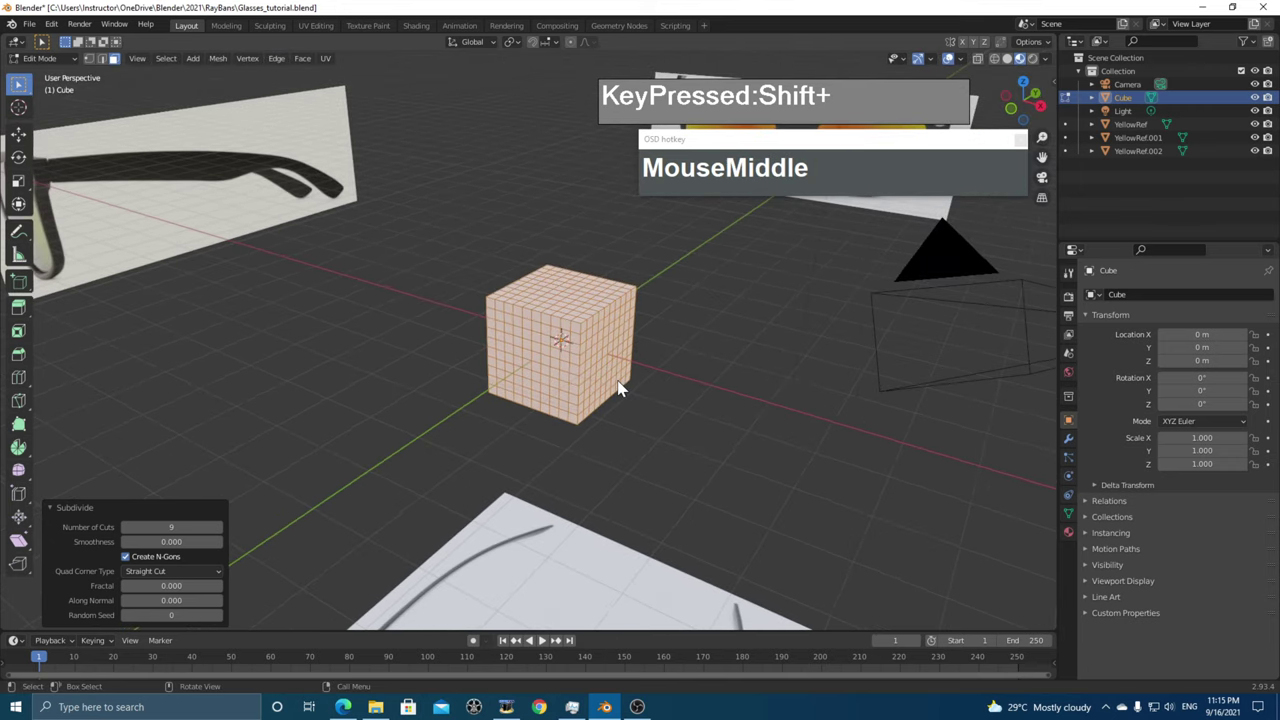
key(alt+s)
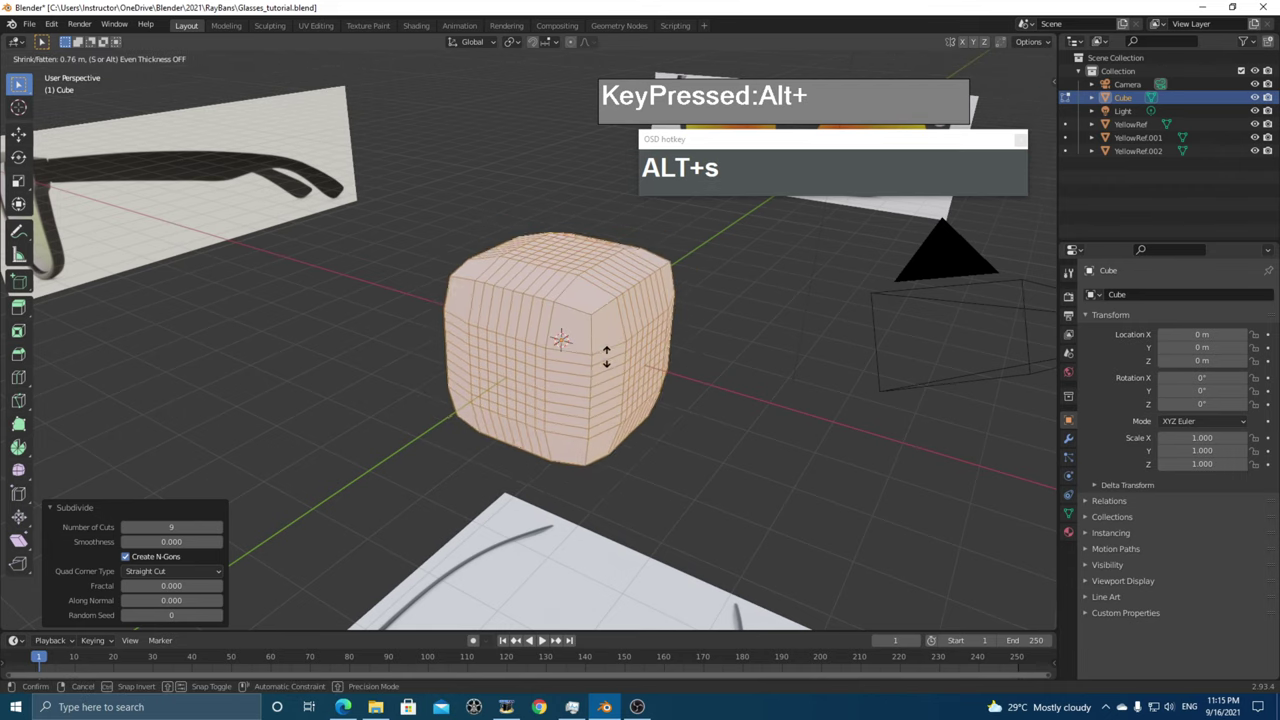
right_click(609, 350)
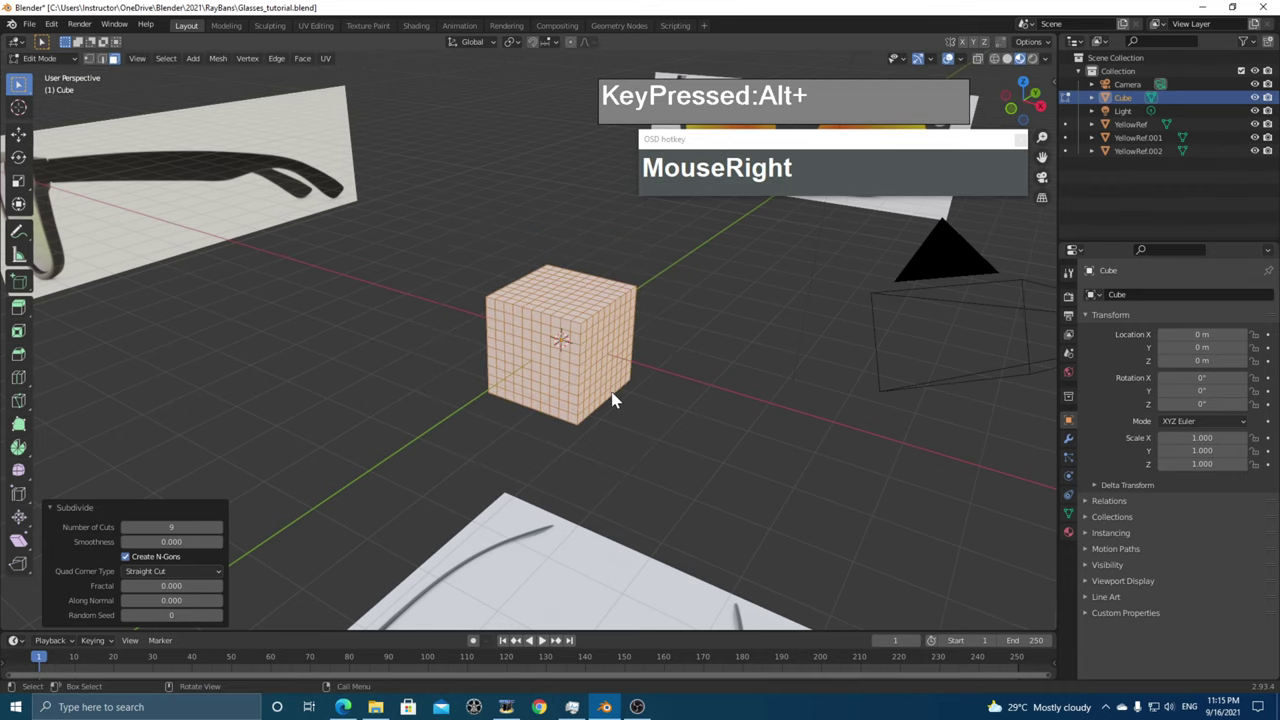
- Round the subdivided cube into a full sphere with To Sphere at factor 1 and return to Object Mode
key(shift+alt+s)
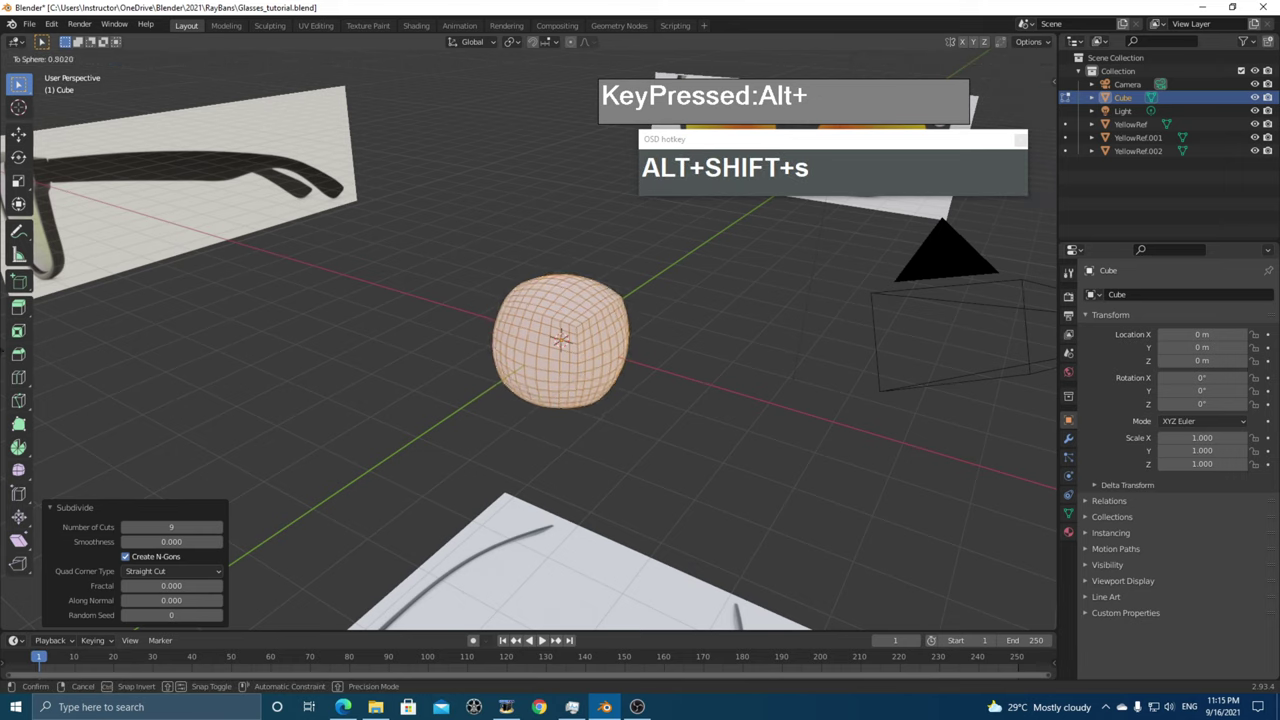
click(460, 320)
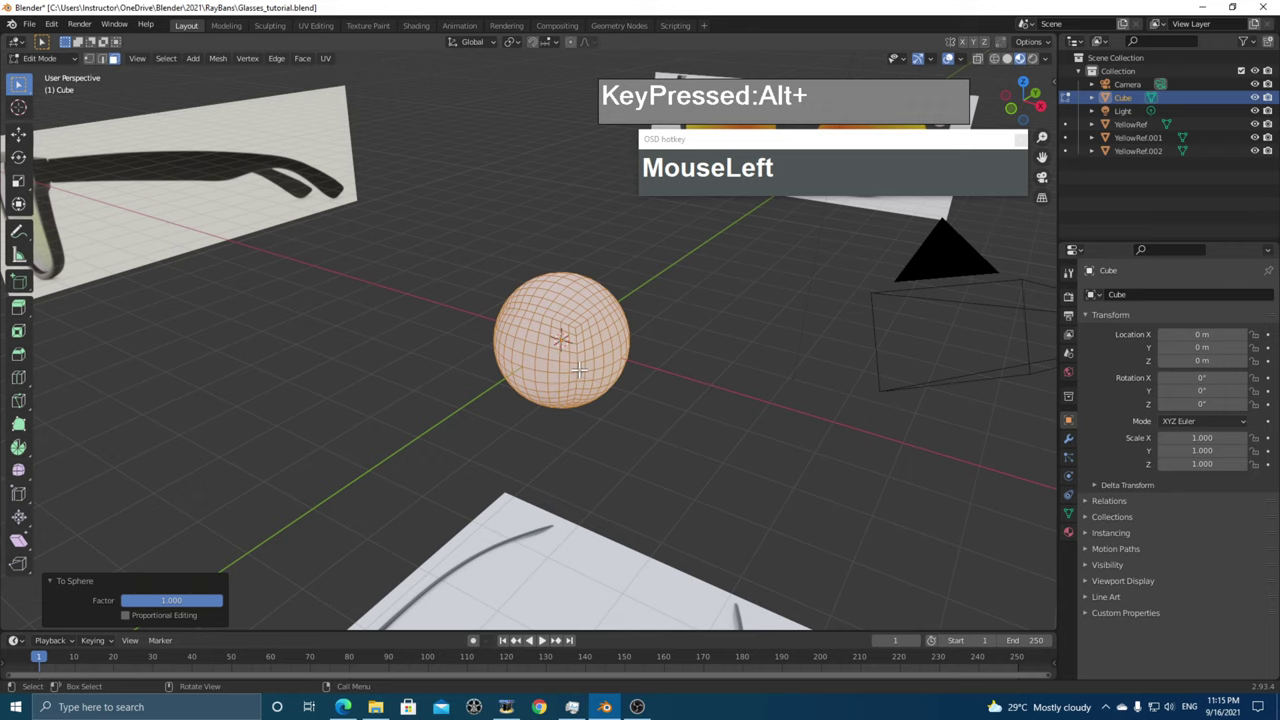
middle_drag(650, 402, 656, 411)
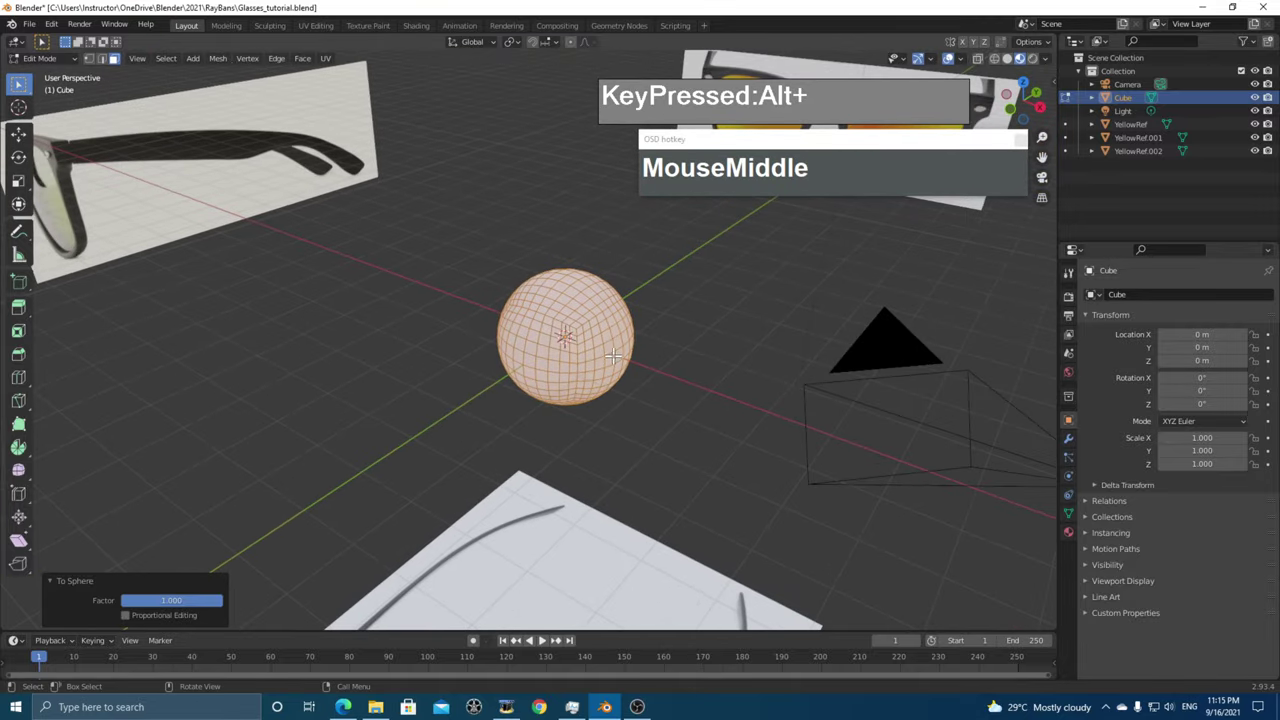
key(Tab)
middle_drag(640, 397, 579, 402)
scroll(649, 408, up, 4)
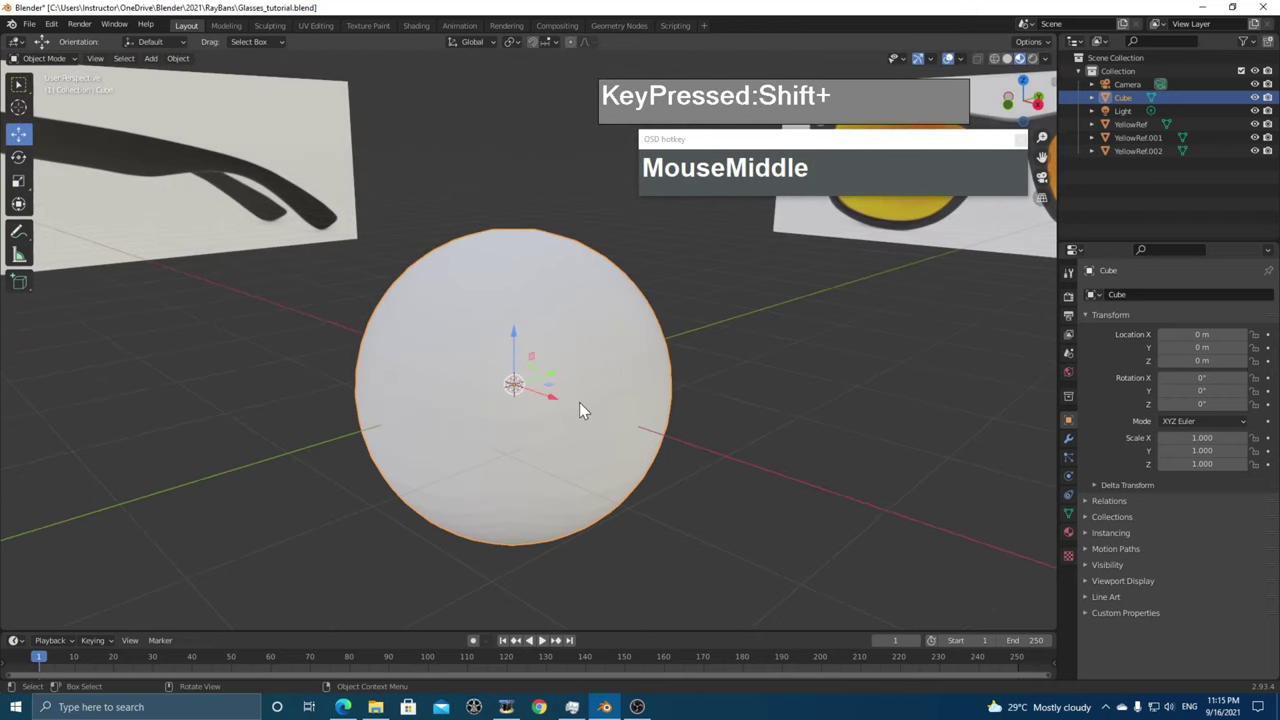
- Switch the viewport to Solid shading and apply Shade Smooth to the sphere
key(z)
click(691, 389)
mouse_move(691, 389)
middle_down()
mouse_move(589, 450)
mouse_move(697, 417)
mouse_move(720, 380)
mouse_move(623, 371)
mouse_move(573, 401)
mouse_move(663, 414)
mouse_move(666, 426)
mouse_move(639, 411)
middle_up()
scroll(636, 422, down, 3)
scroll(590, 408, up, 1)
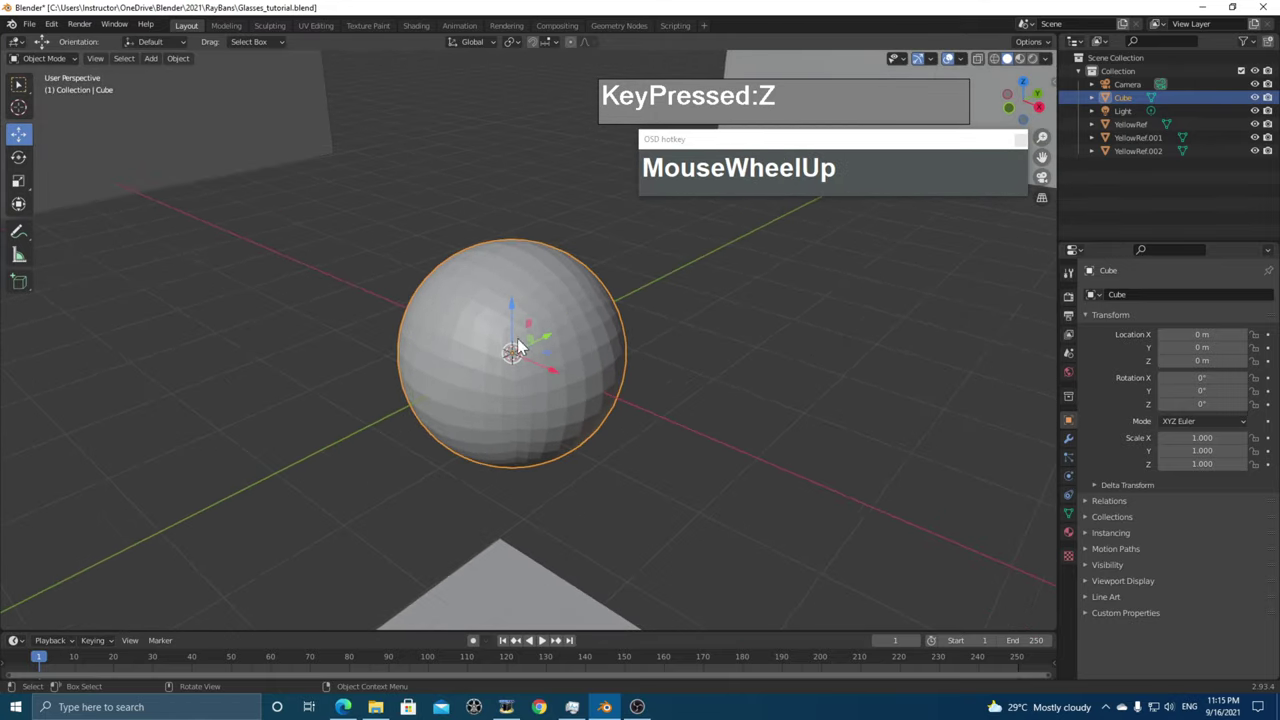
right_click(514, 288)
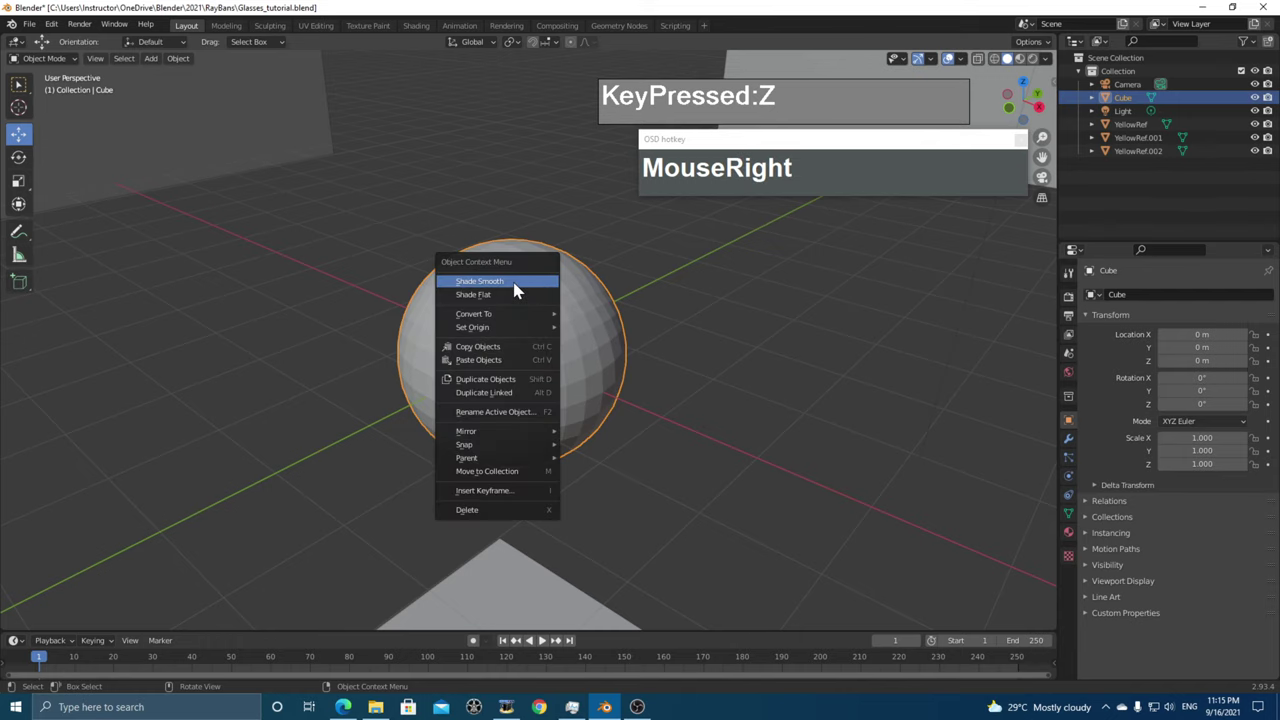
click(517, 289)
- Switch the viewport back to Material Preview shading
mouse_move(580, 363)
middle_down()
mouse_move(533, 393)
mouse_move(566, 412)
middle_up()
scroll(554, 395, down, 3)
key(z)
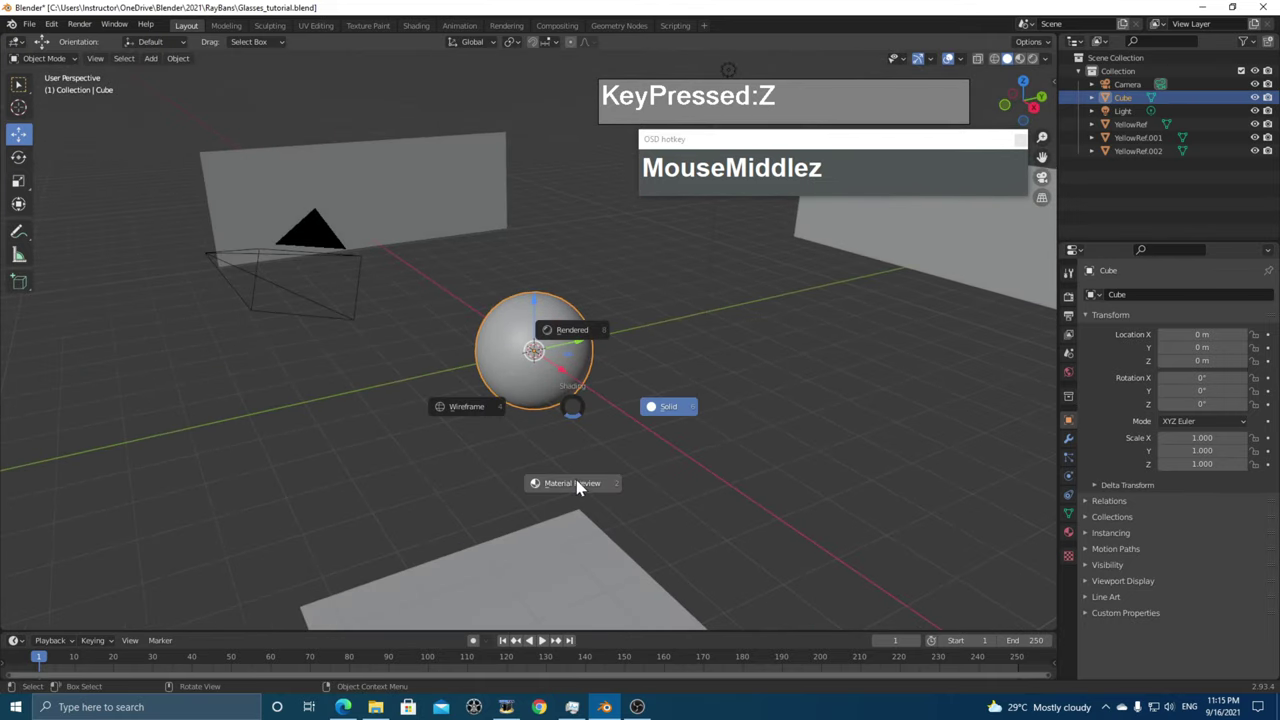
click(578, 480)
- Examine the smooth sphere and its Edit Mode mesh against the three reference planes
middle_drag(574, 466, 565, 440)
scroll(560, 414, down, 3)
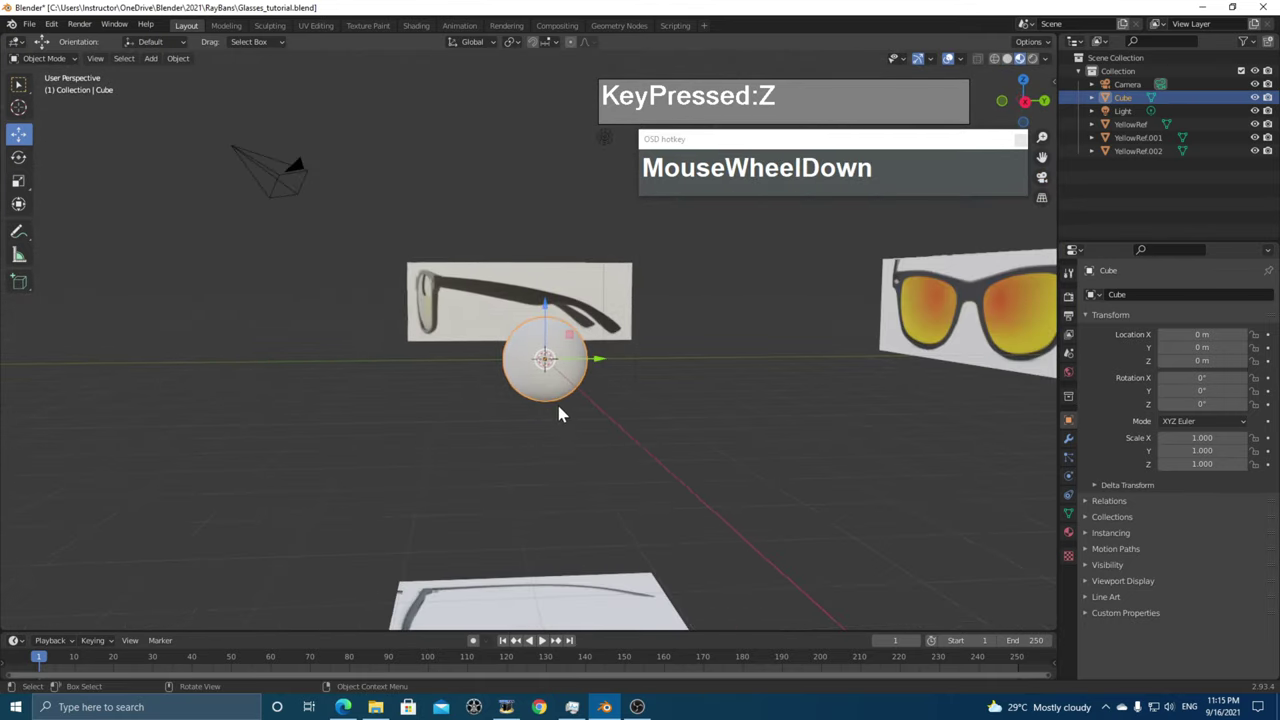
scroll(566, 394, up, 4)
scroll(558, 363, up, 1)
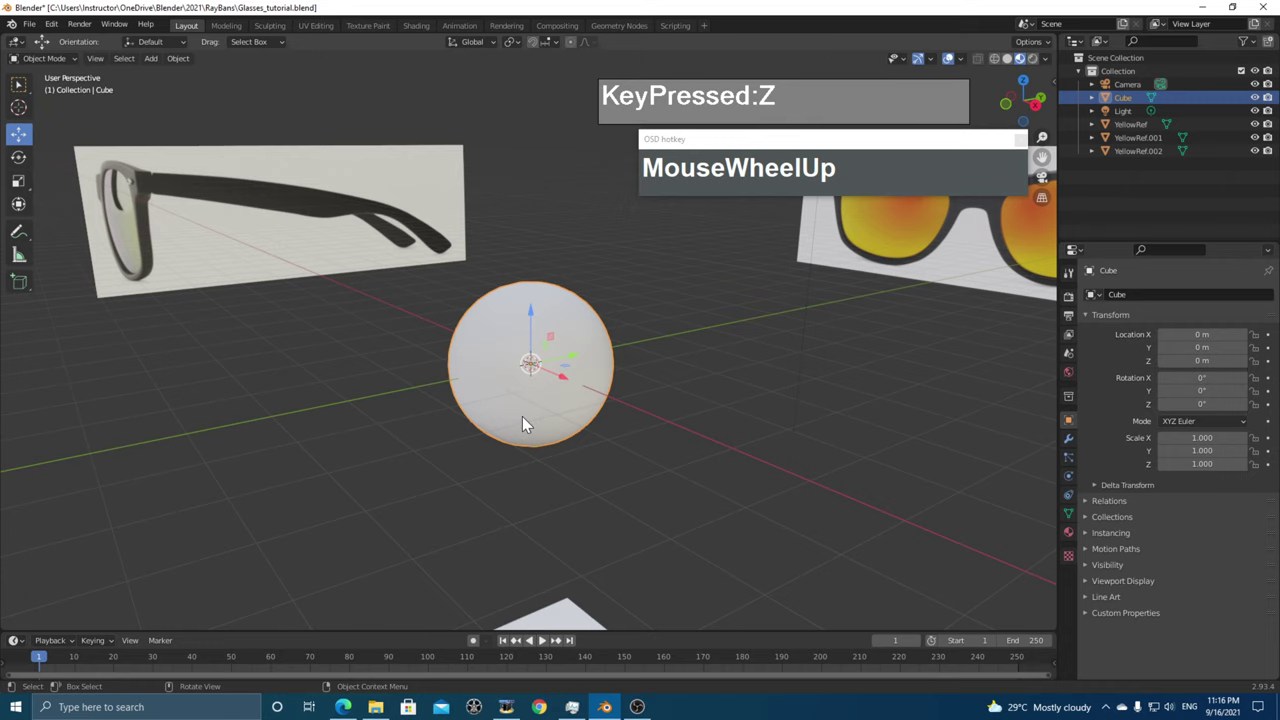
key(Tab)
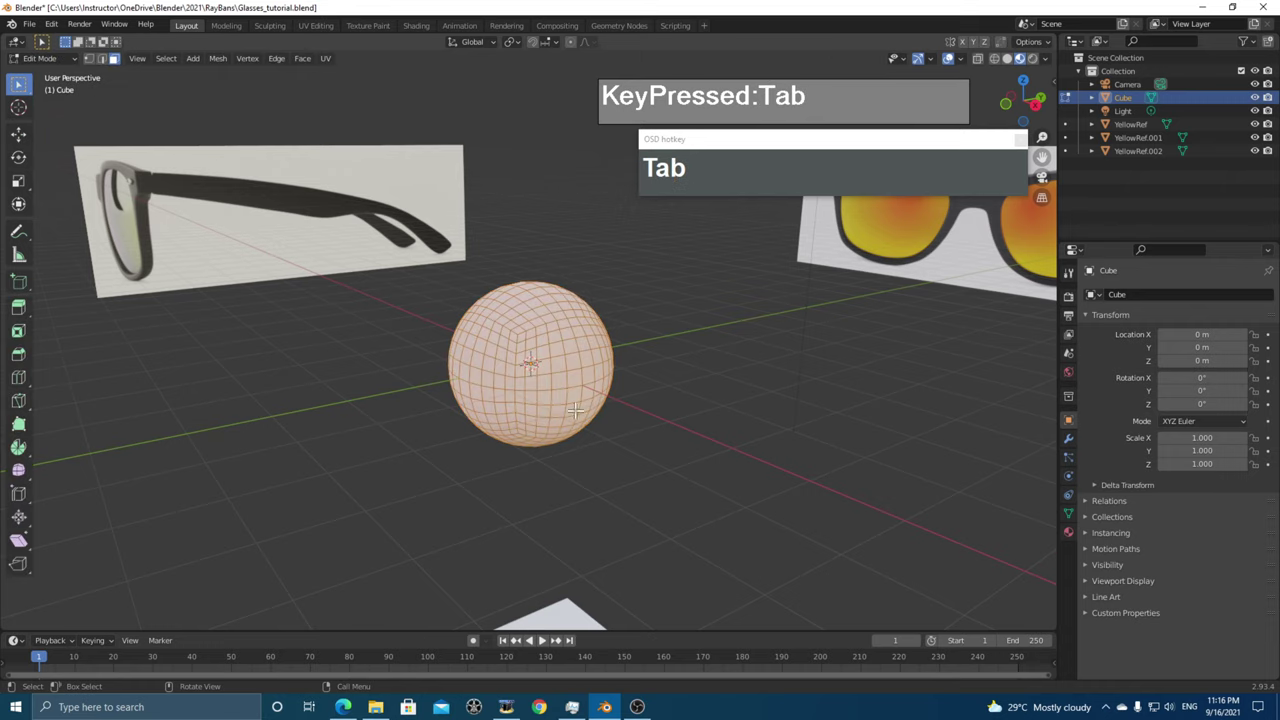
middle_drag(543, 403, 395, 337)
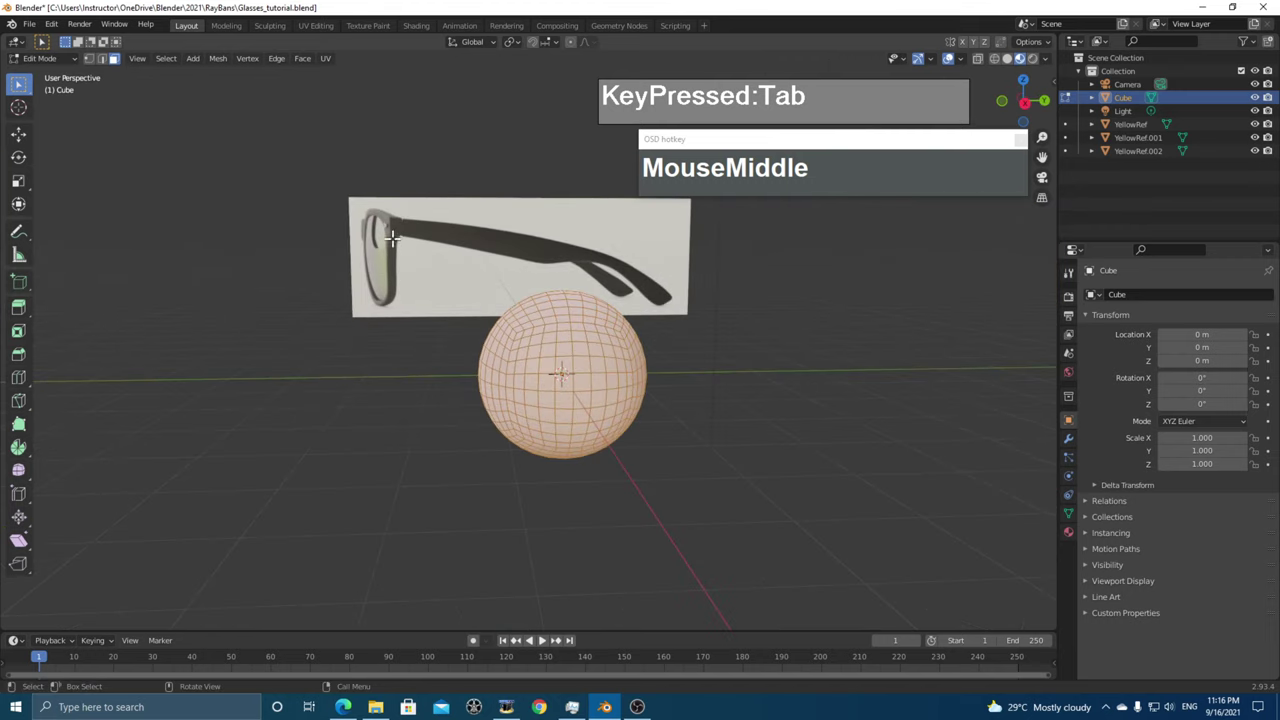
scroll(400, 285, down, 3)
middle_drag(400, 285, 680, 411)
key(Tab)
scroll(601, 400, down, 2)
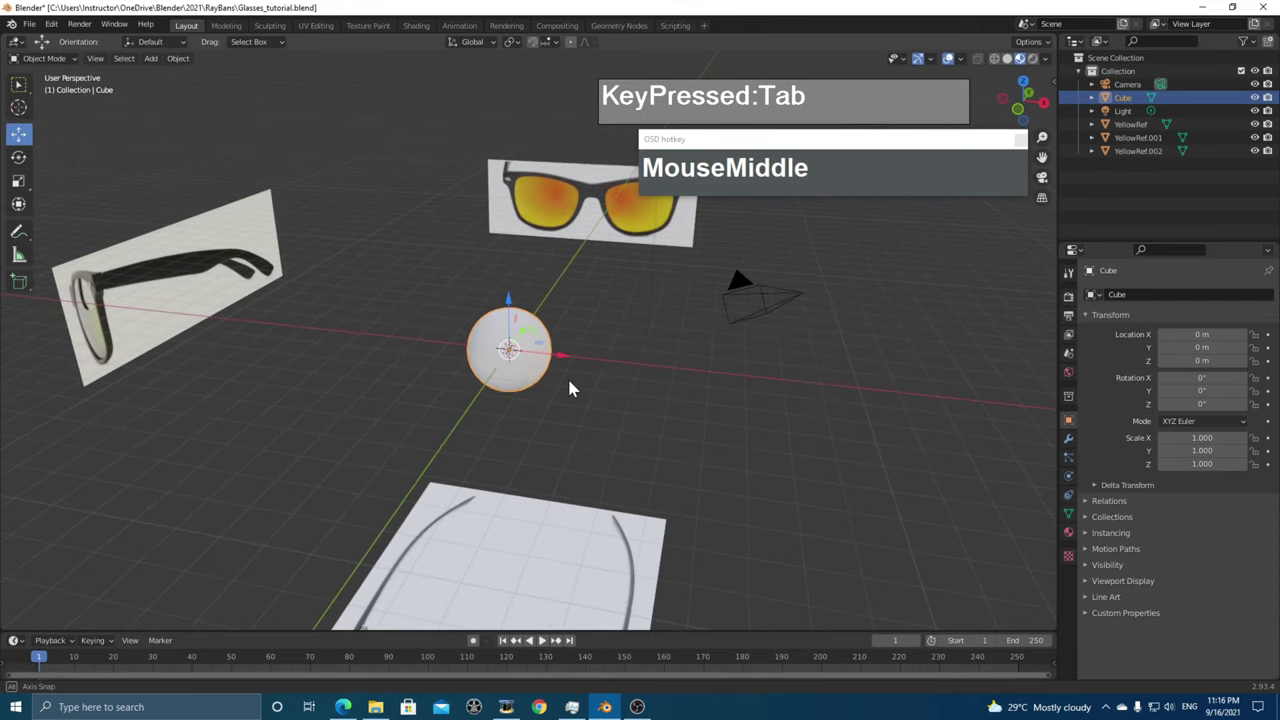
middle_drag(567, 376, 650, 400)
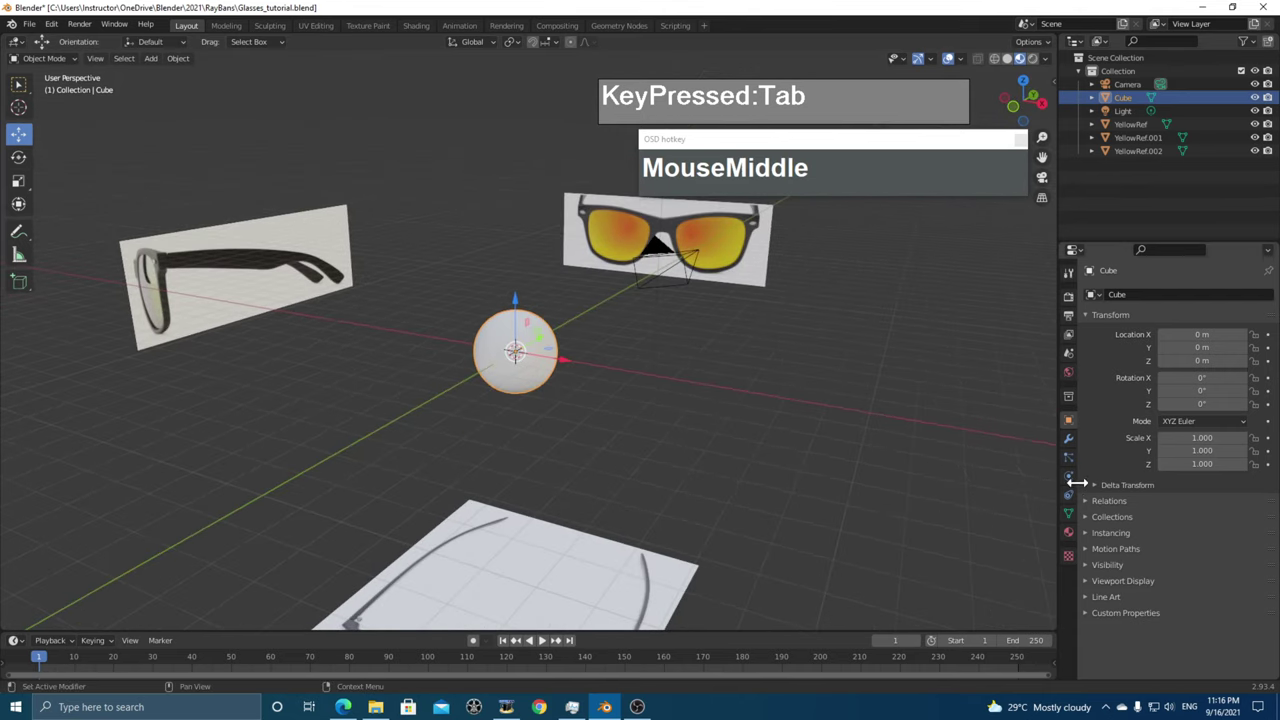
- Set the sphere's viewport display to Wire in its object properties
click(1069, 423)
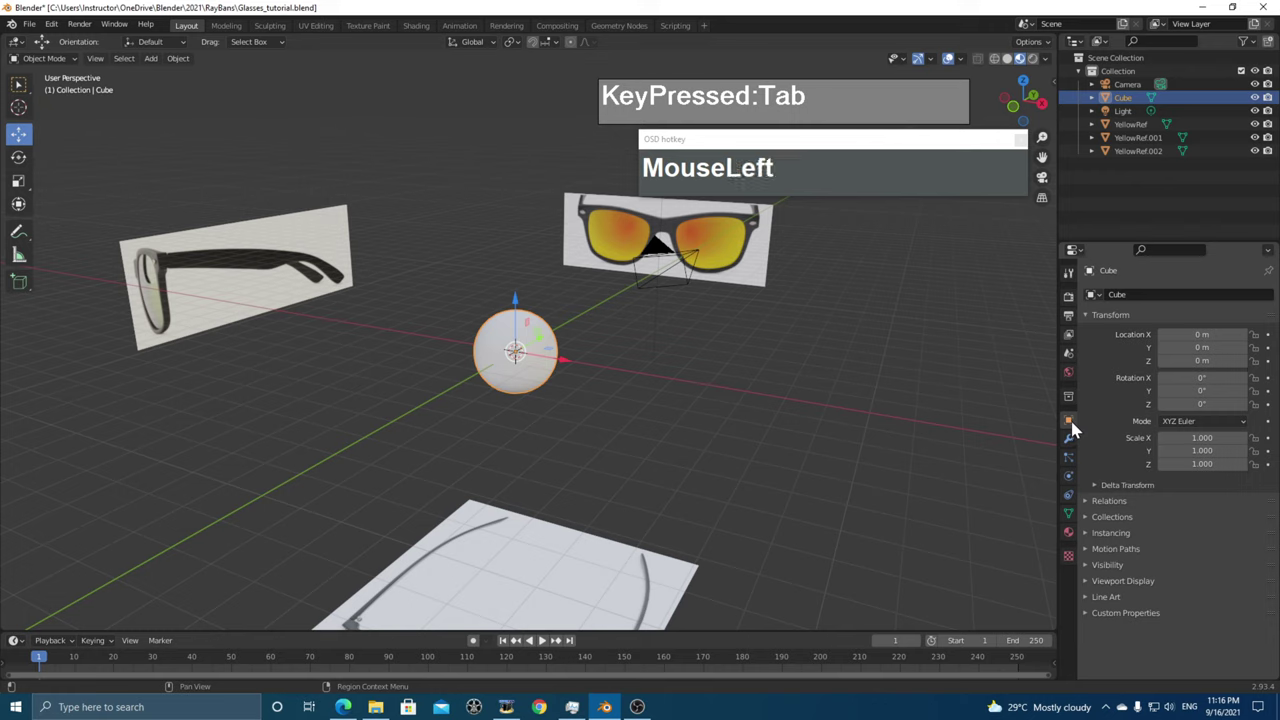
click(1095, 566)
scroll(1190, 615, down, 1)
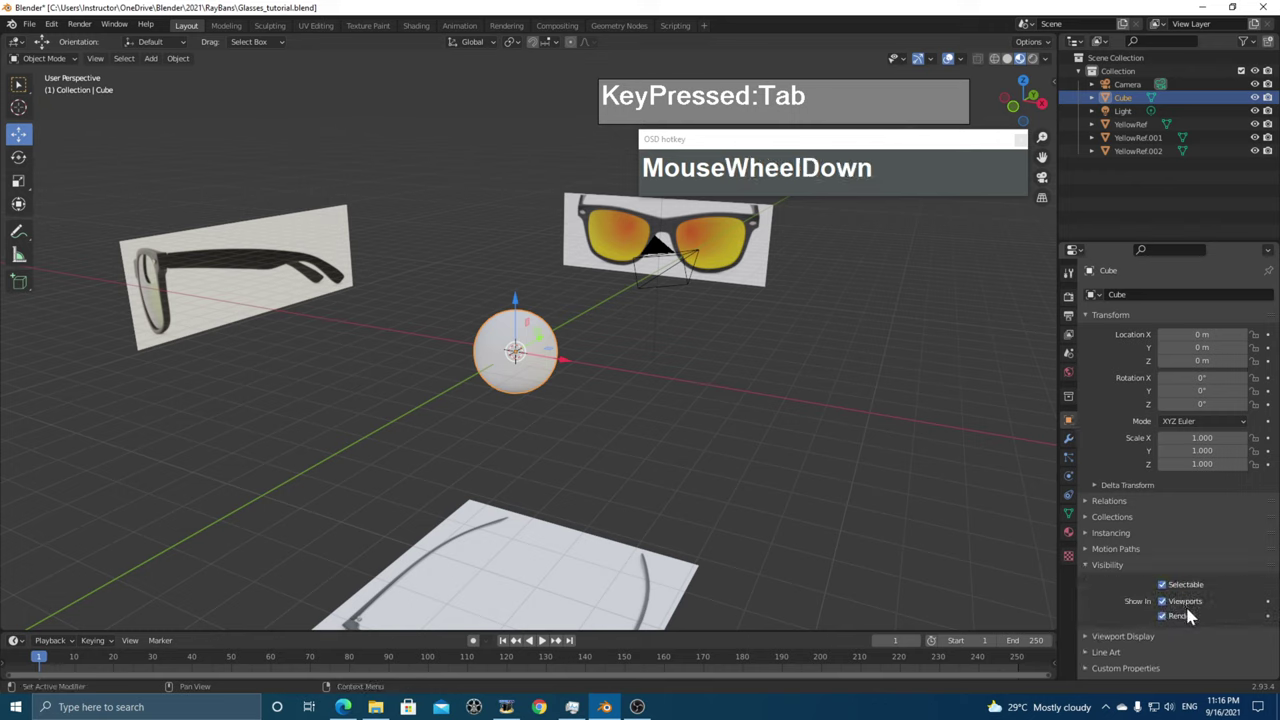
click(1117, 636)
scroll(1190, 625, down, 5)
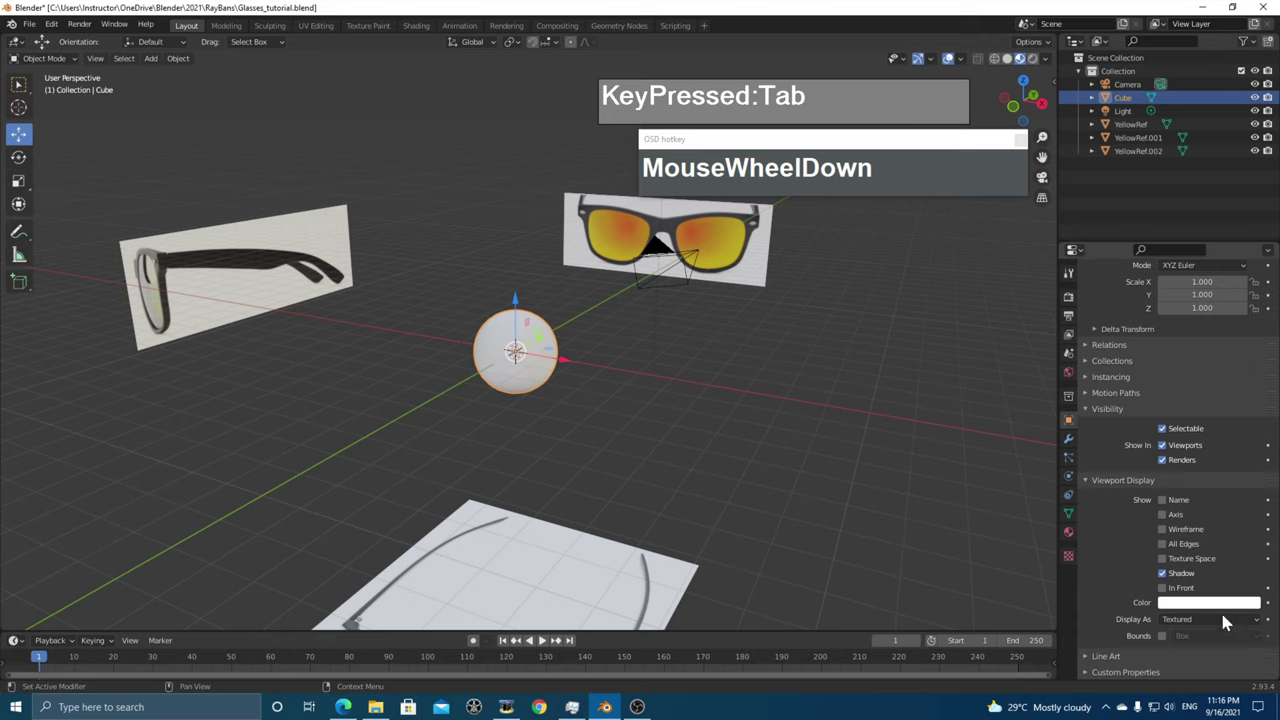
click(1185, 620)
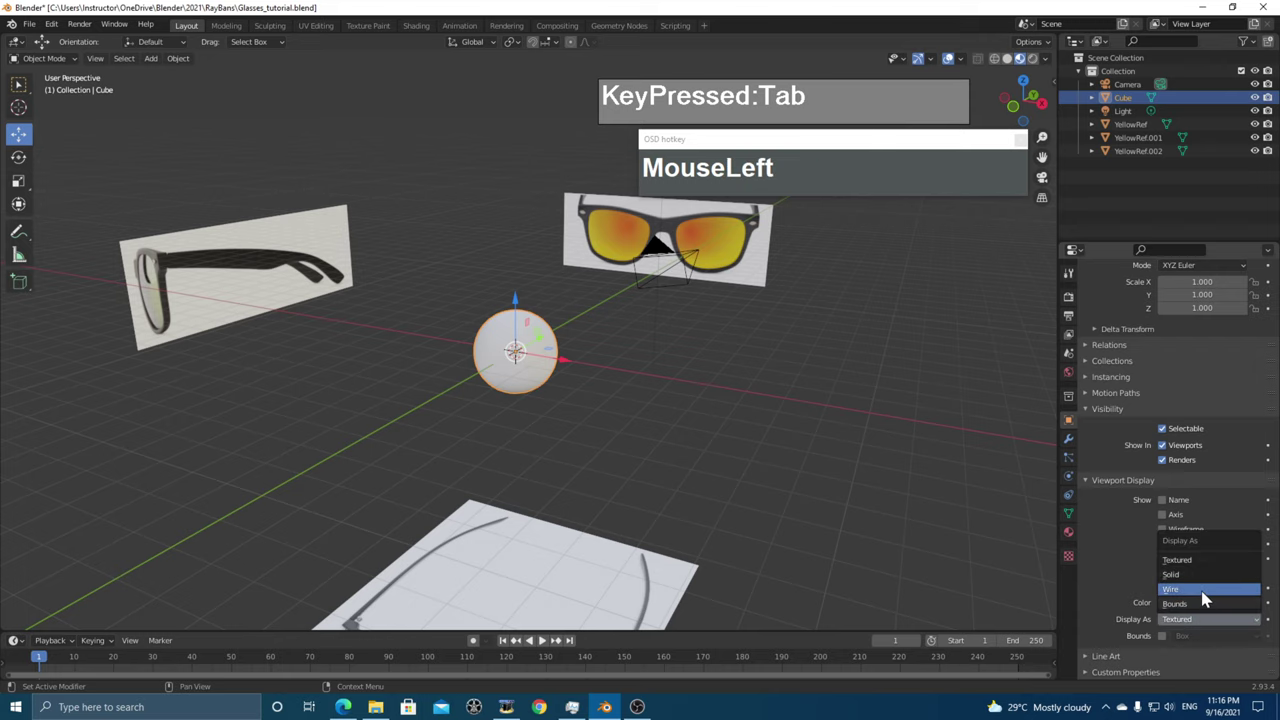
click(1203, 592)
- In the right orthographic view, move the sphere about -3.21 m in Y and 1.54 m in Z, onto the lens of the side reference
middle_drag(921, 565, 791, 503)
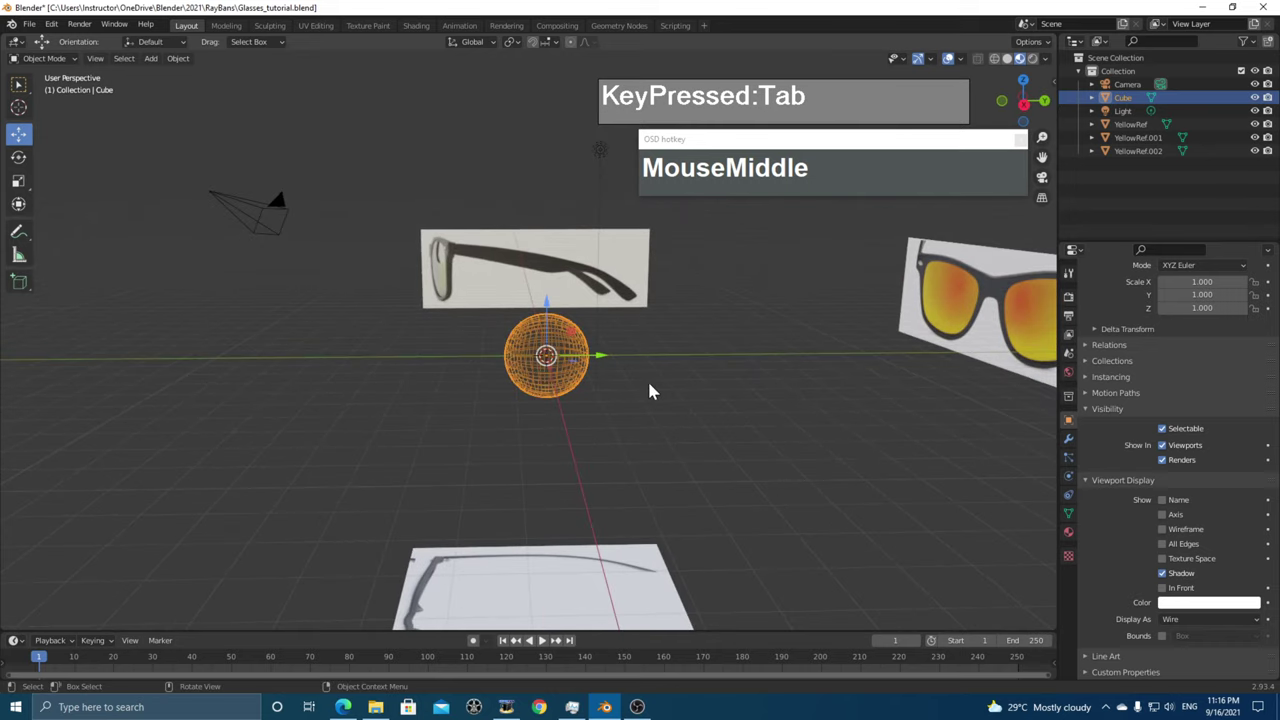
key(KP_3)
scroll(560, 372, up, 2)
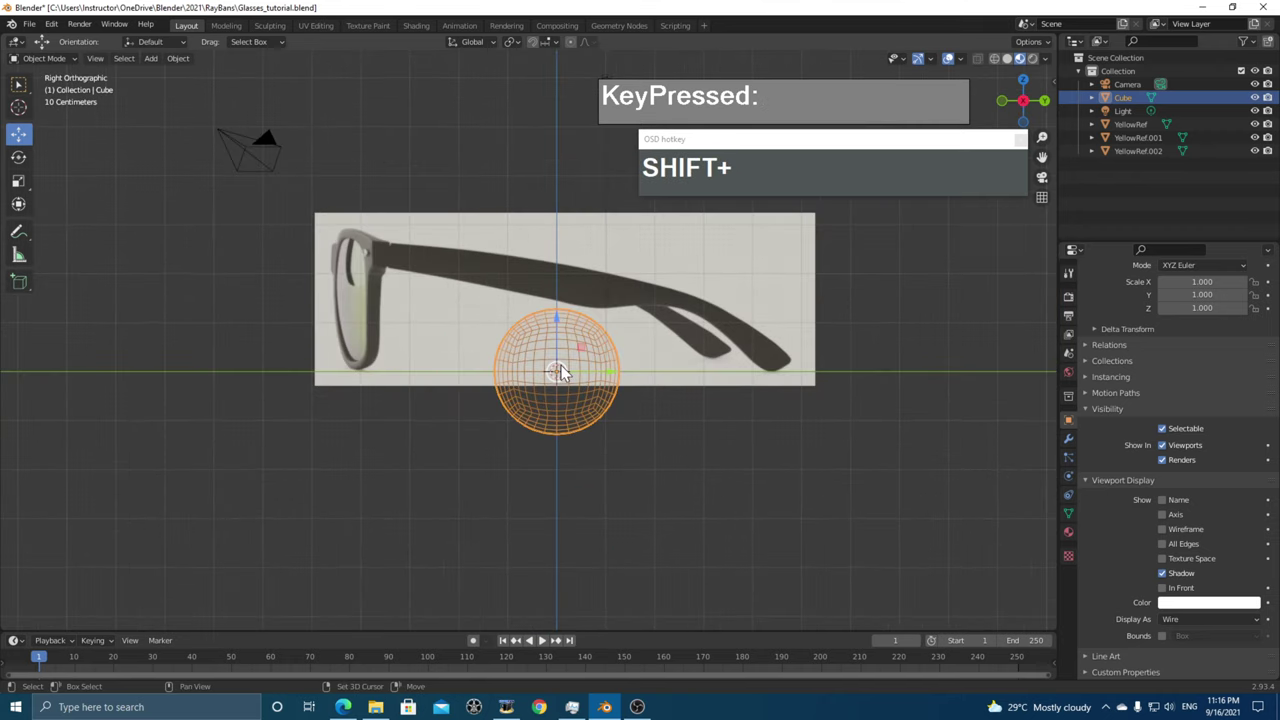
shift+middle_drag(560, 372, 697, 441)
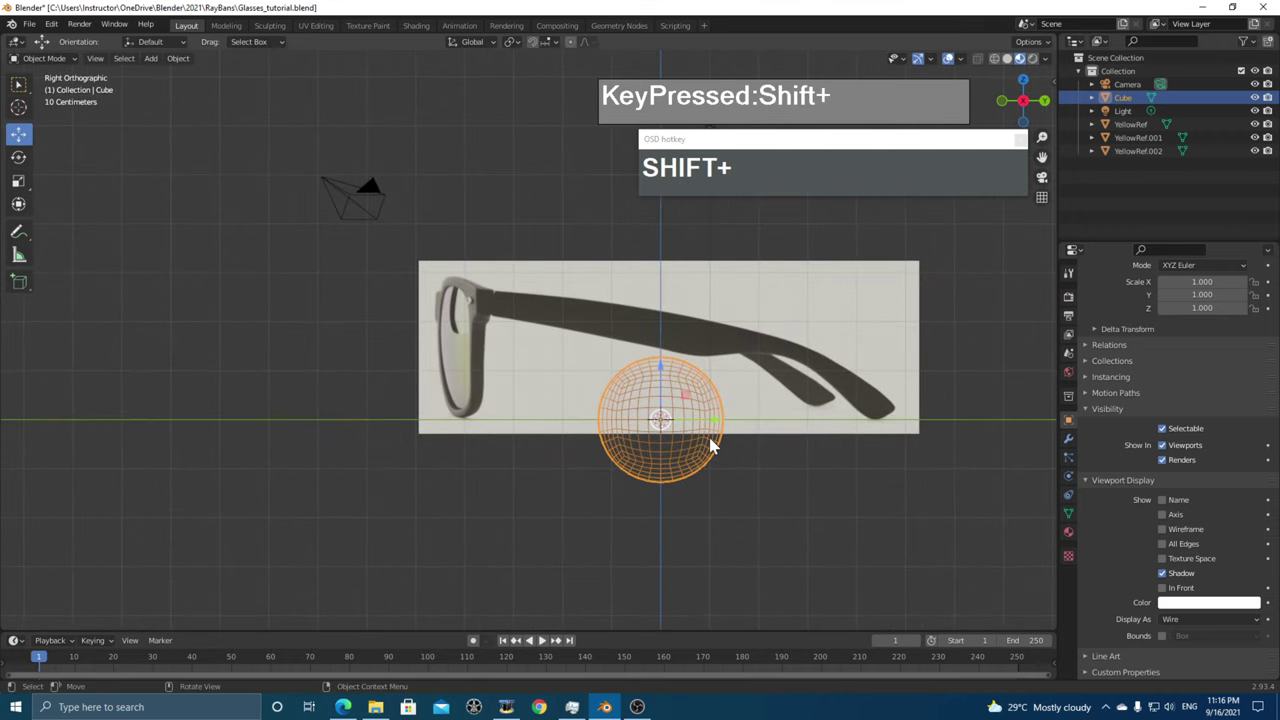
key(g)
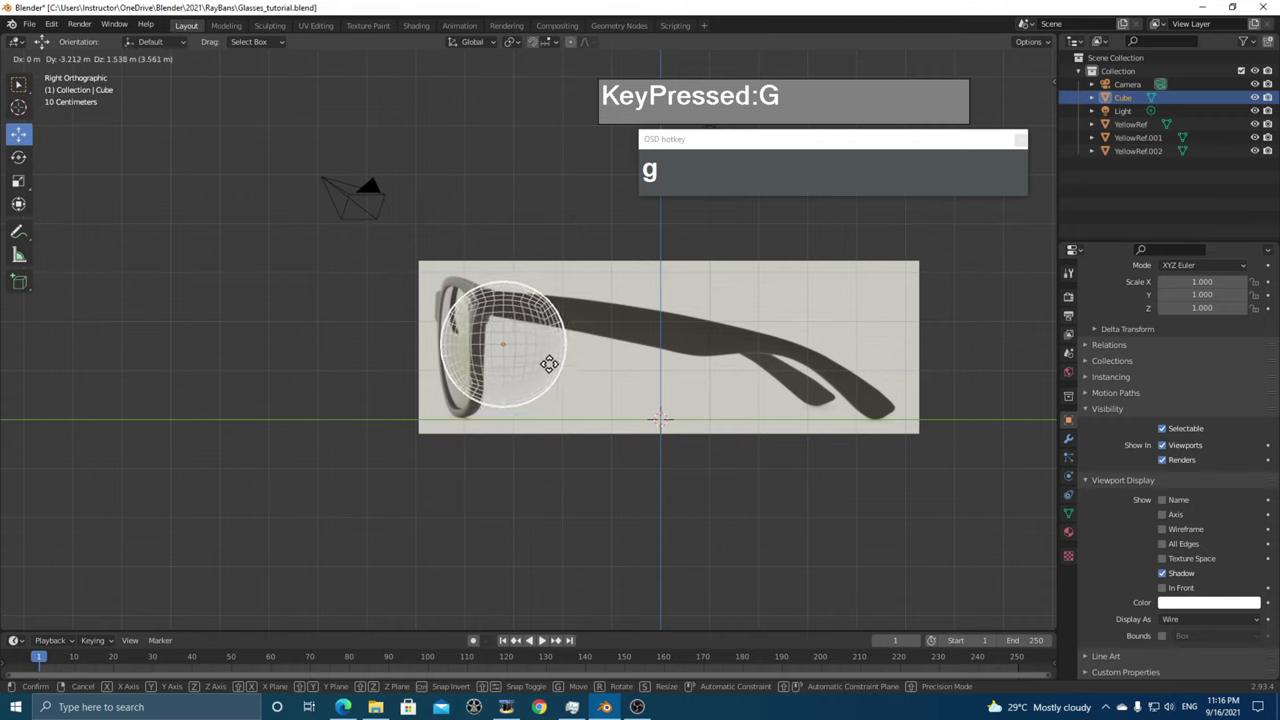
click(546, 362)
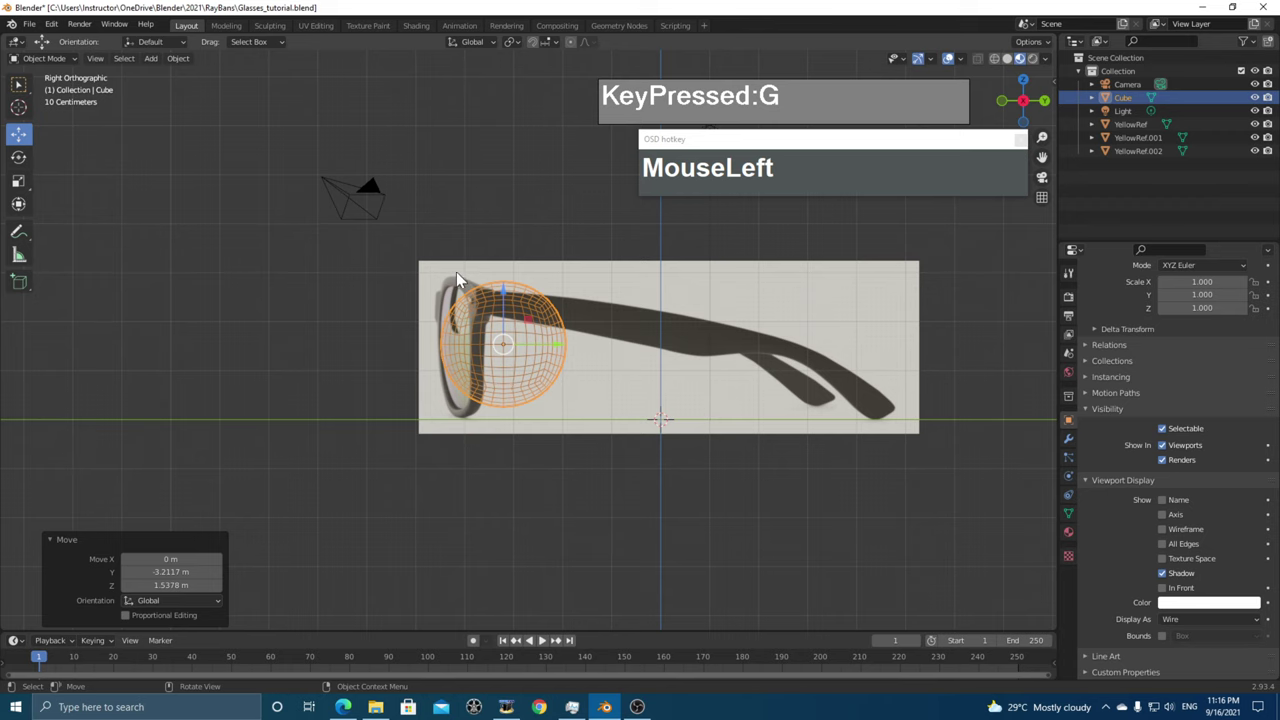
- Place the 3D cursor on the lens front in the side view, where the sphere's edge meets the frame
scroll(497, 385, up, 4)
shift+middle_drag(500, 400, 728, 470)
scroll(693, 422, up, 2)
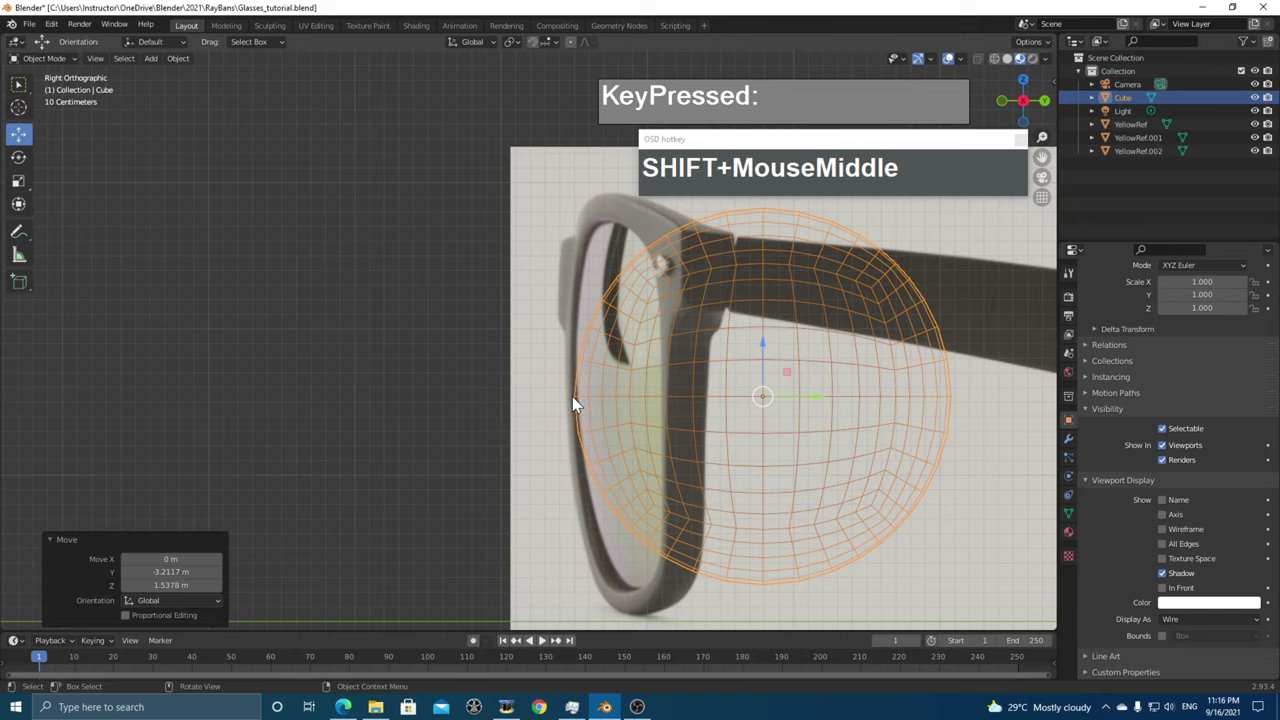
click(22, 108)
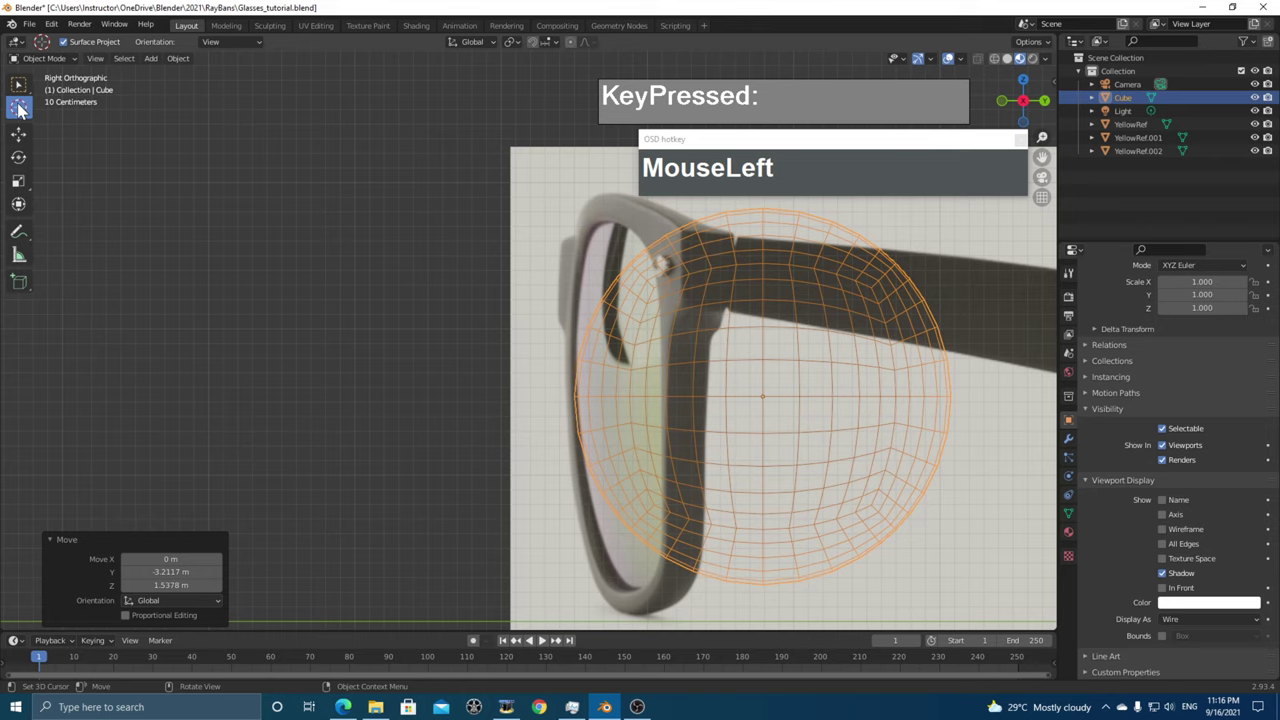
click(574, 396)
- In the top orthographic view, place the 3D cursor on the front frame just right of the sphere
key(KP_7)
scroll(620, 440, down, 4)
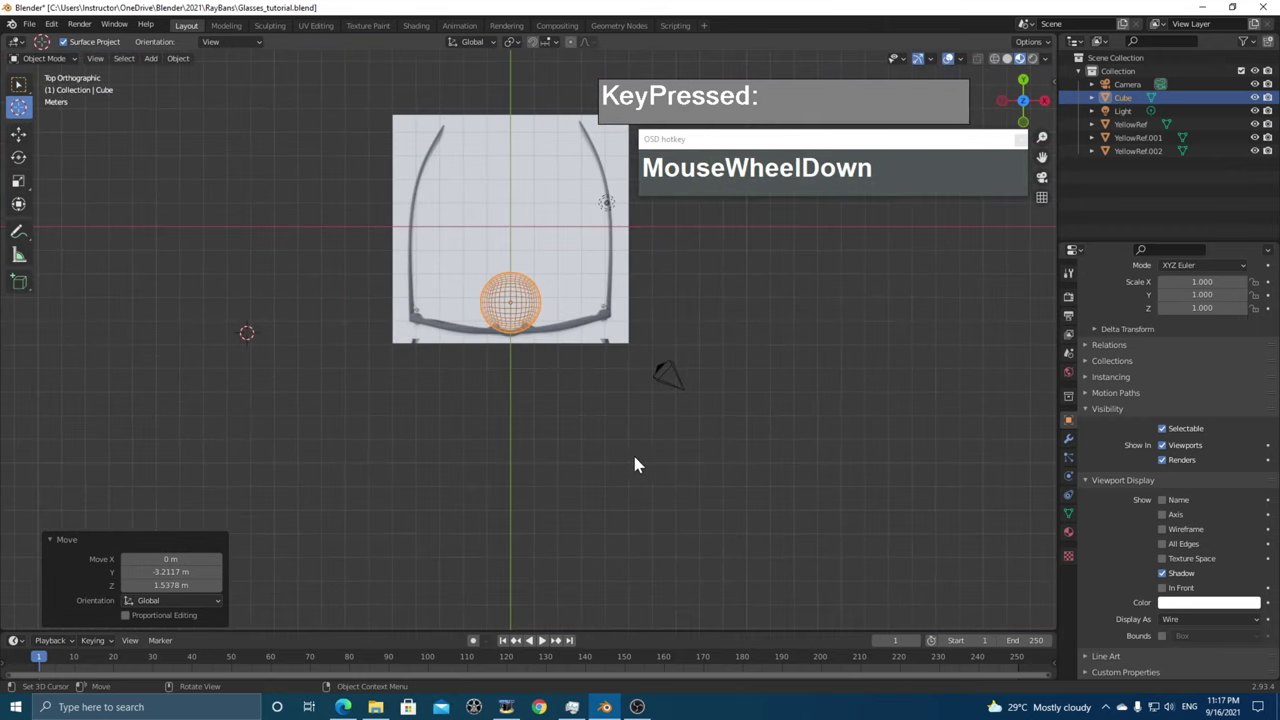
scroll(634, 464, down, 1)
scroll(420, 390, up, 1)
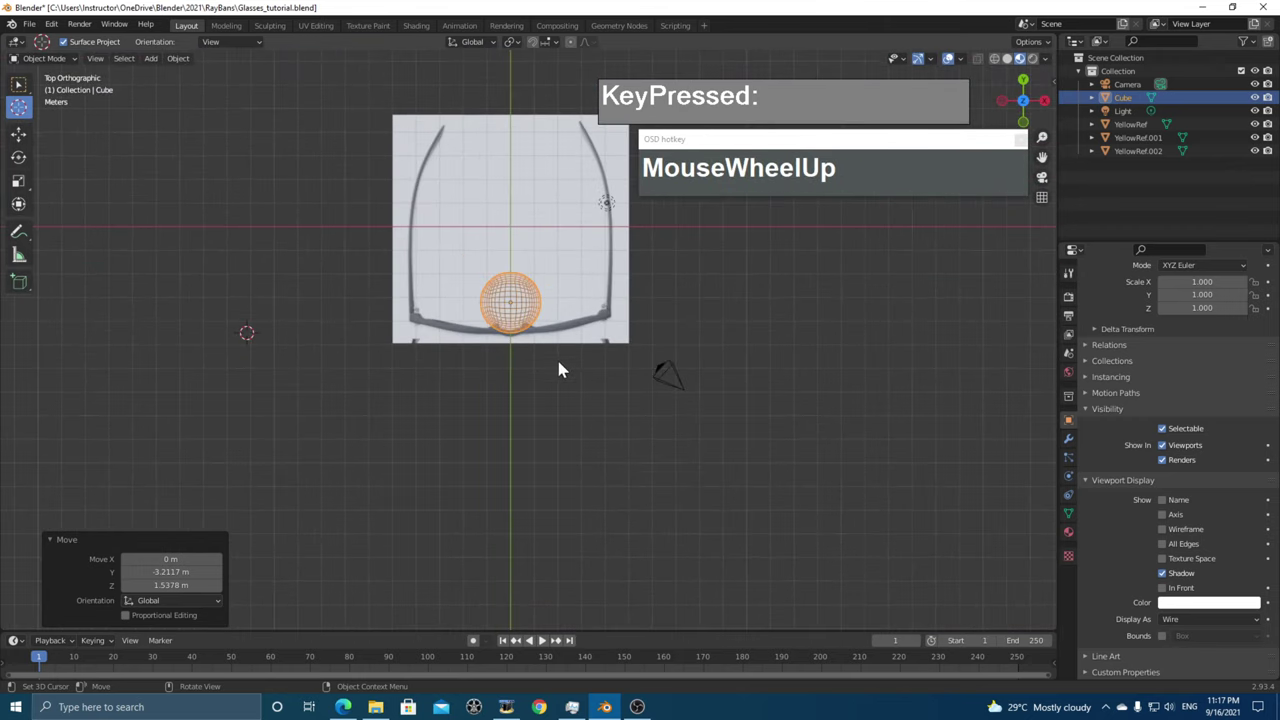
scroll(558, 369, up, 4)
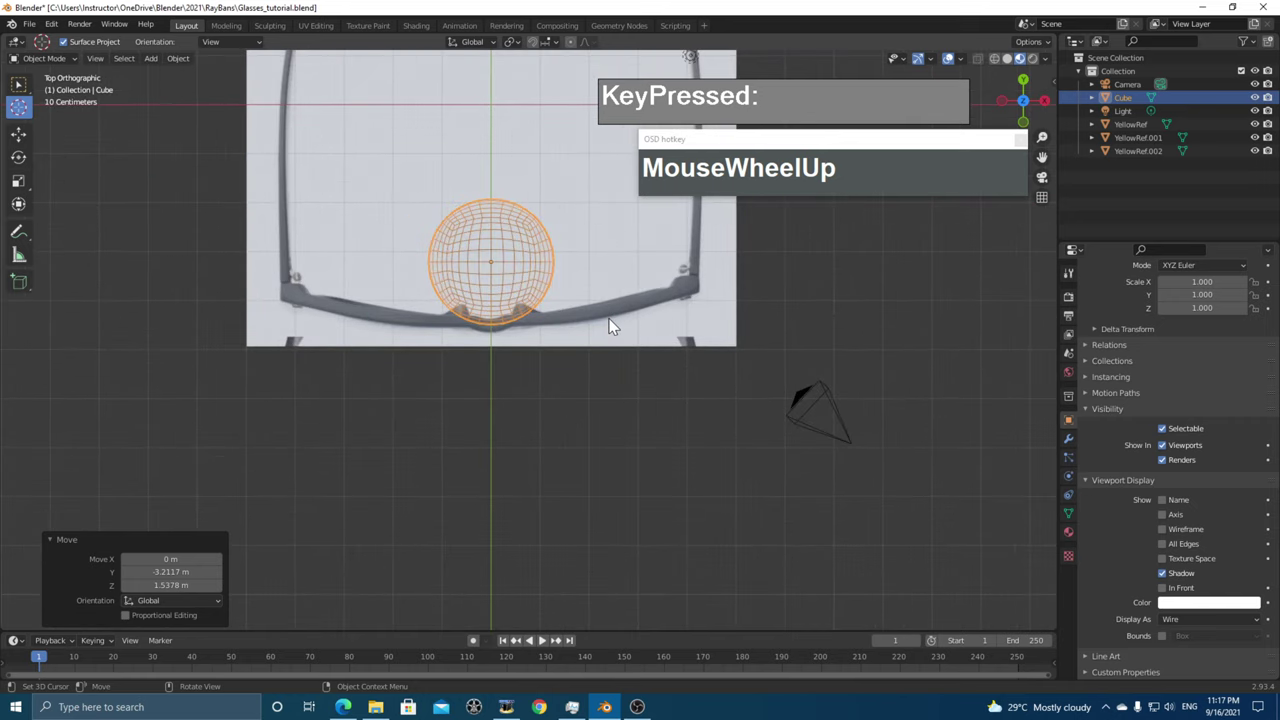
click(588, 322)
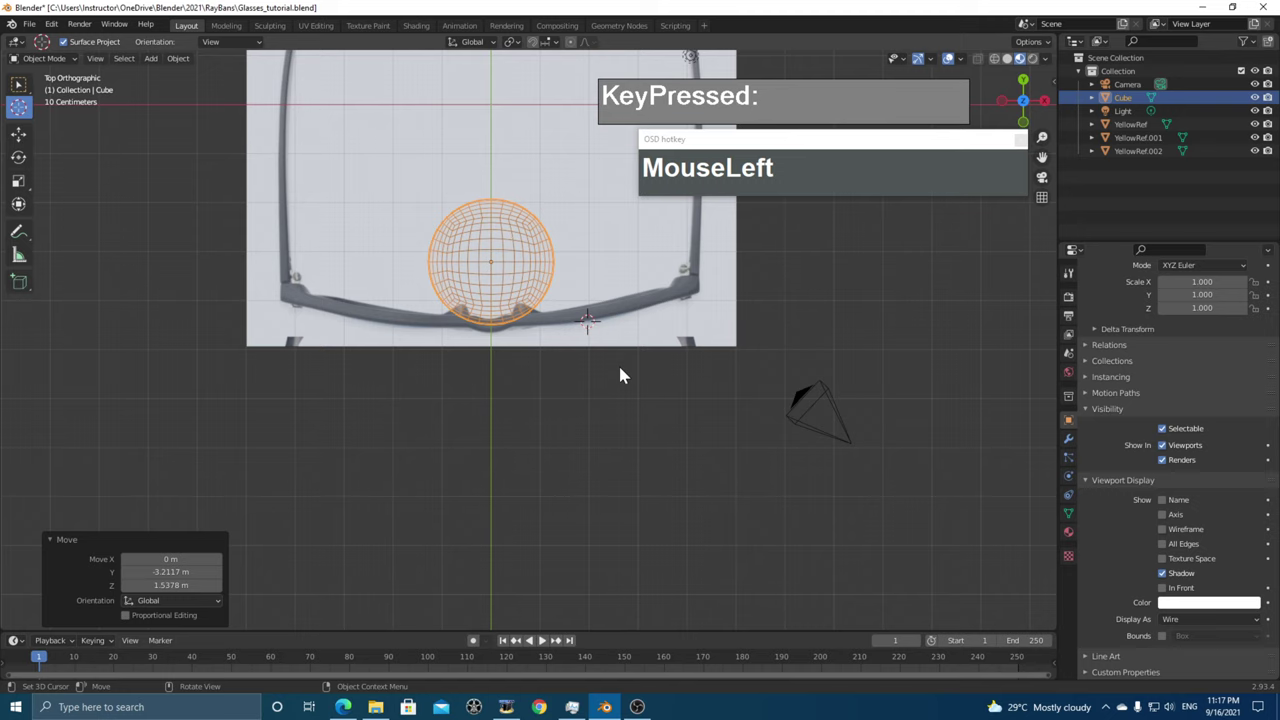
- In the front orthographic view, place the 3D cursor on the right-hand lens and check its location in perspective
key(KP_1)
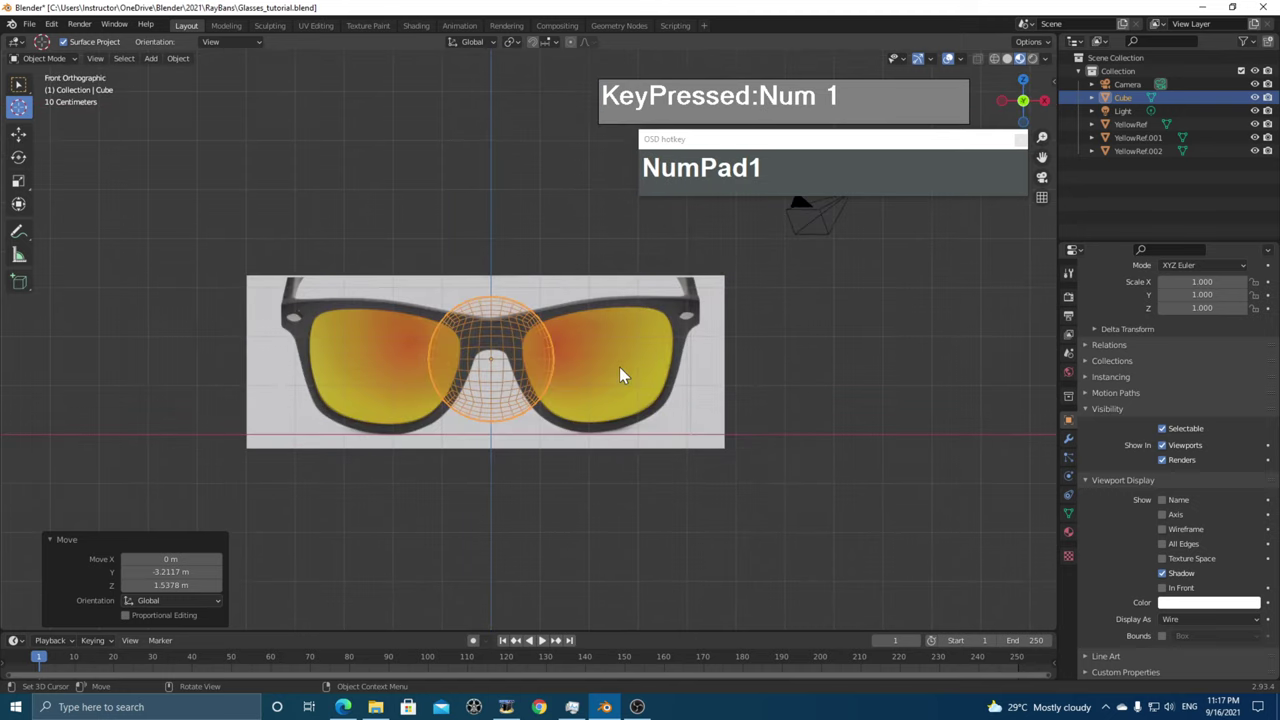
click(573, 345)
scroll(618, 388, down, 4)
middle_drag(618, 388, 728, 387)
scroll(728, 387, up, 2)
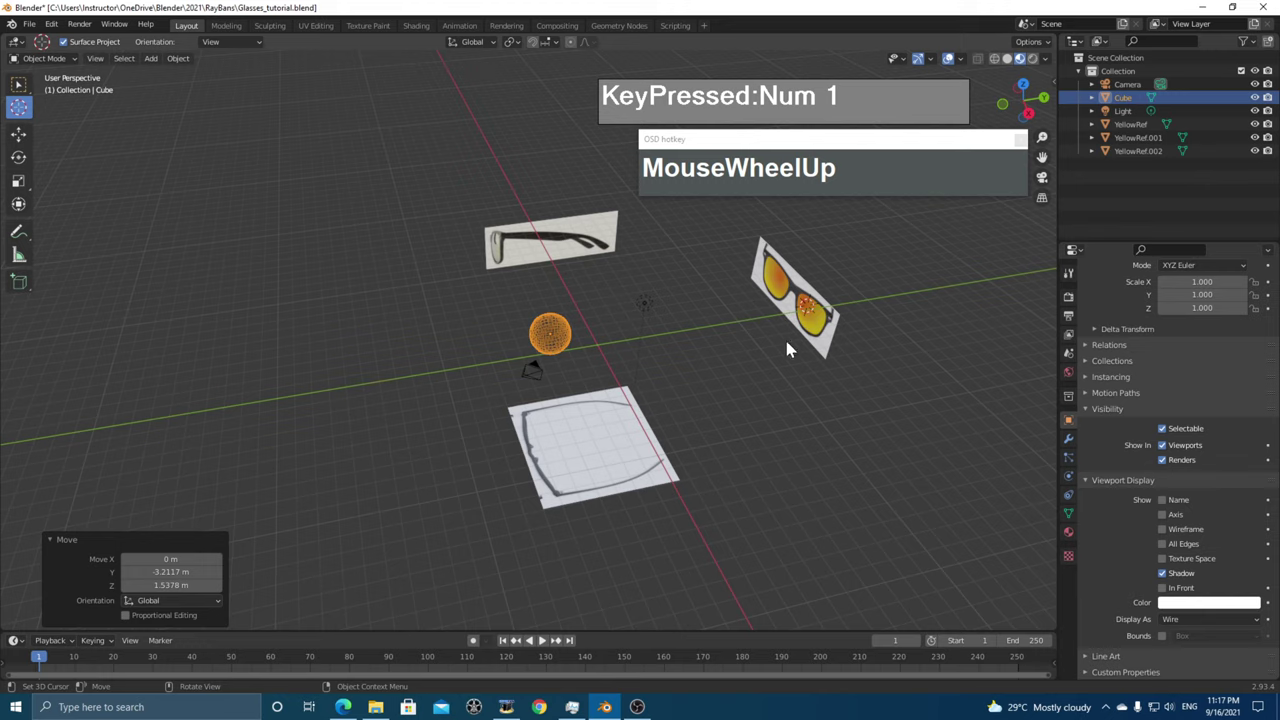
scroll(786, 348, up, 2)
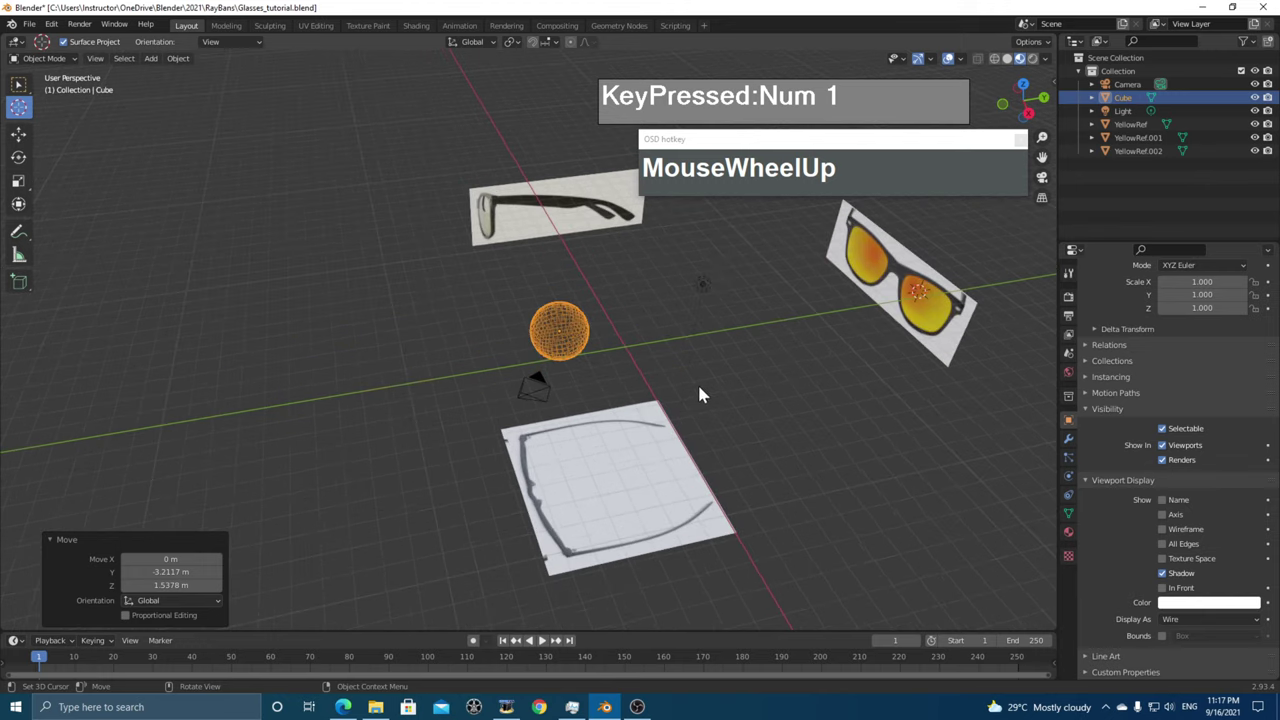
middle_drag(700, 395, 686, 360)
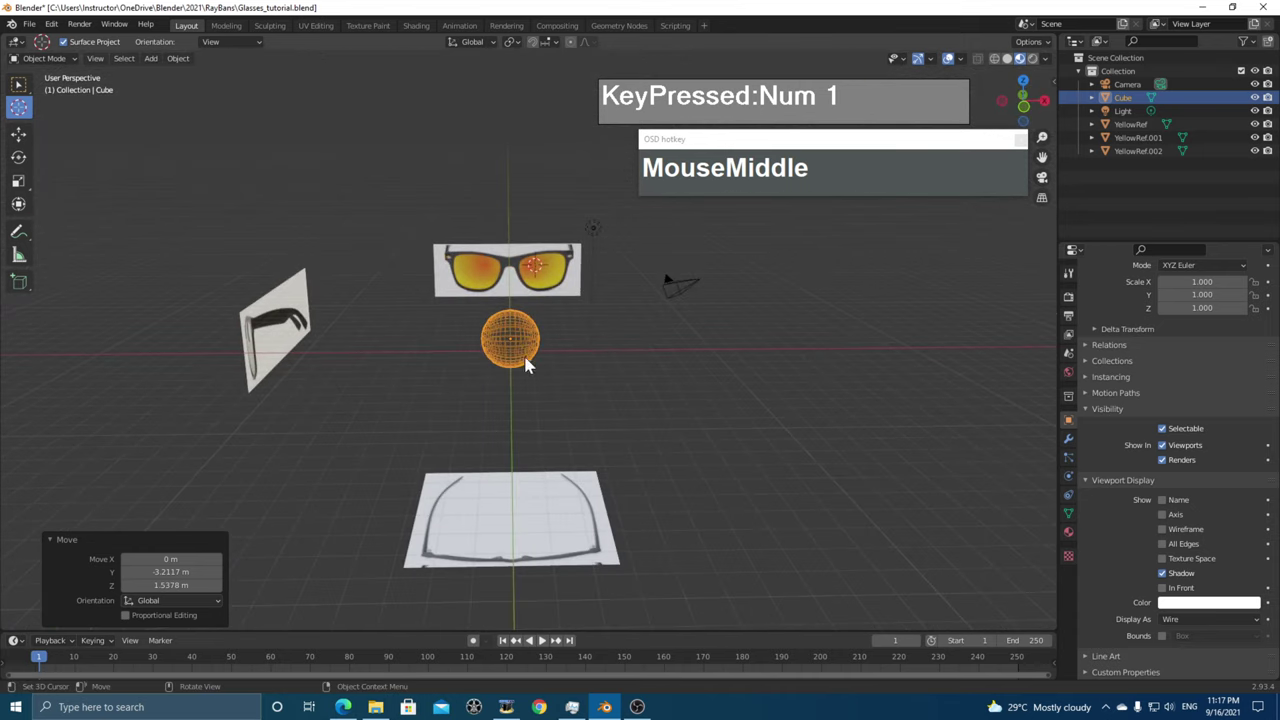
- Reposition the 3D cursor on the inner part of the right-hand lens in the front view and return to the Select tool
key(KP_1)
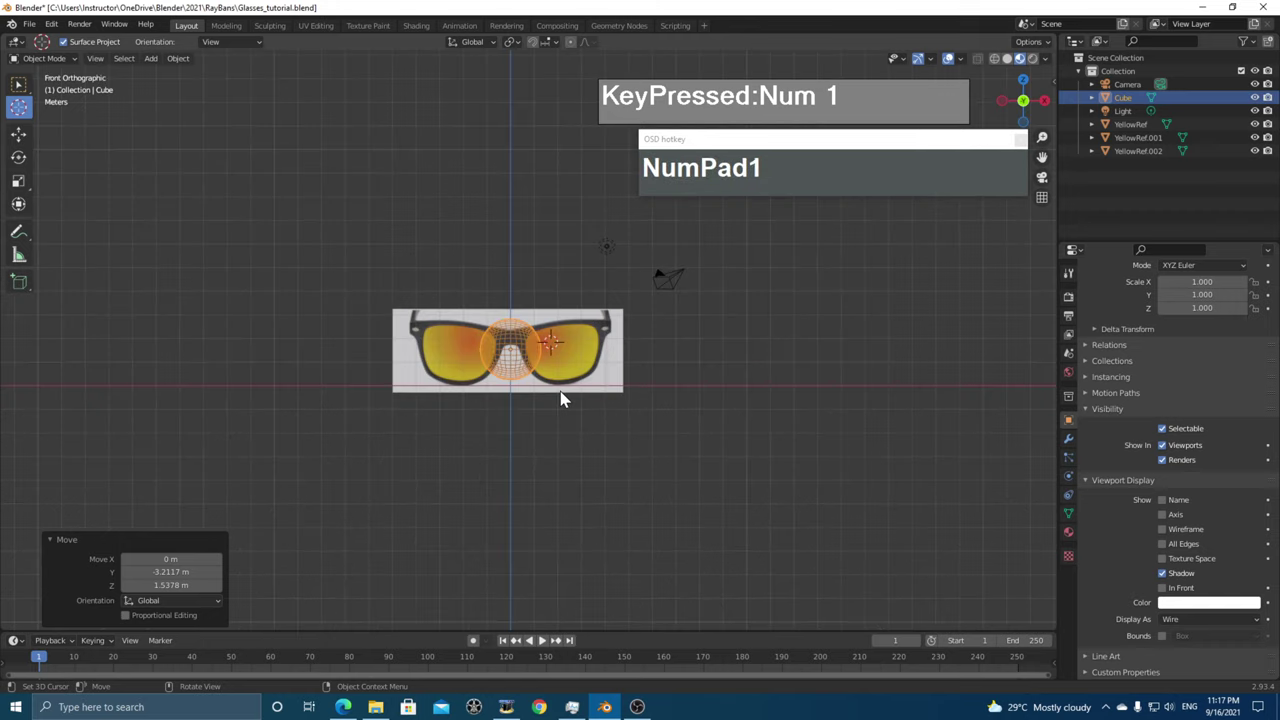
click(529, 366)
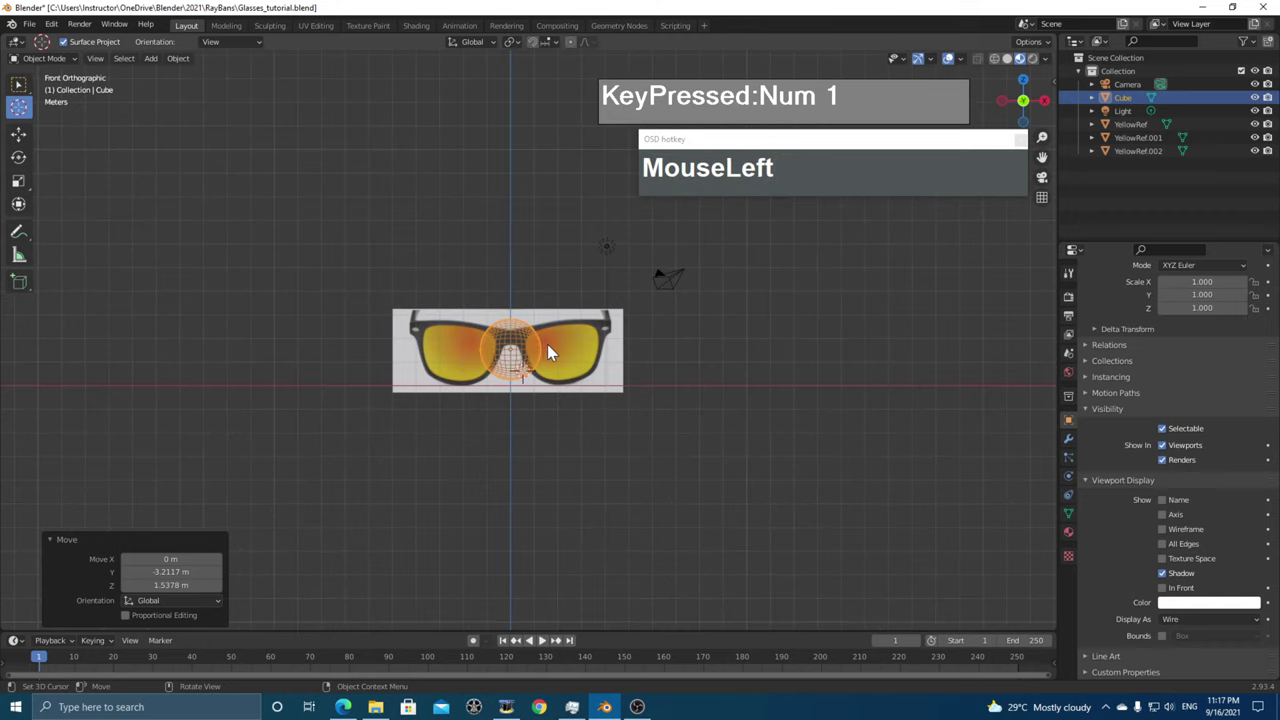
click(547, 344)
click(18, 86)
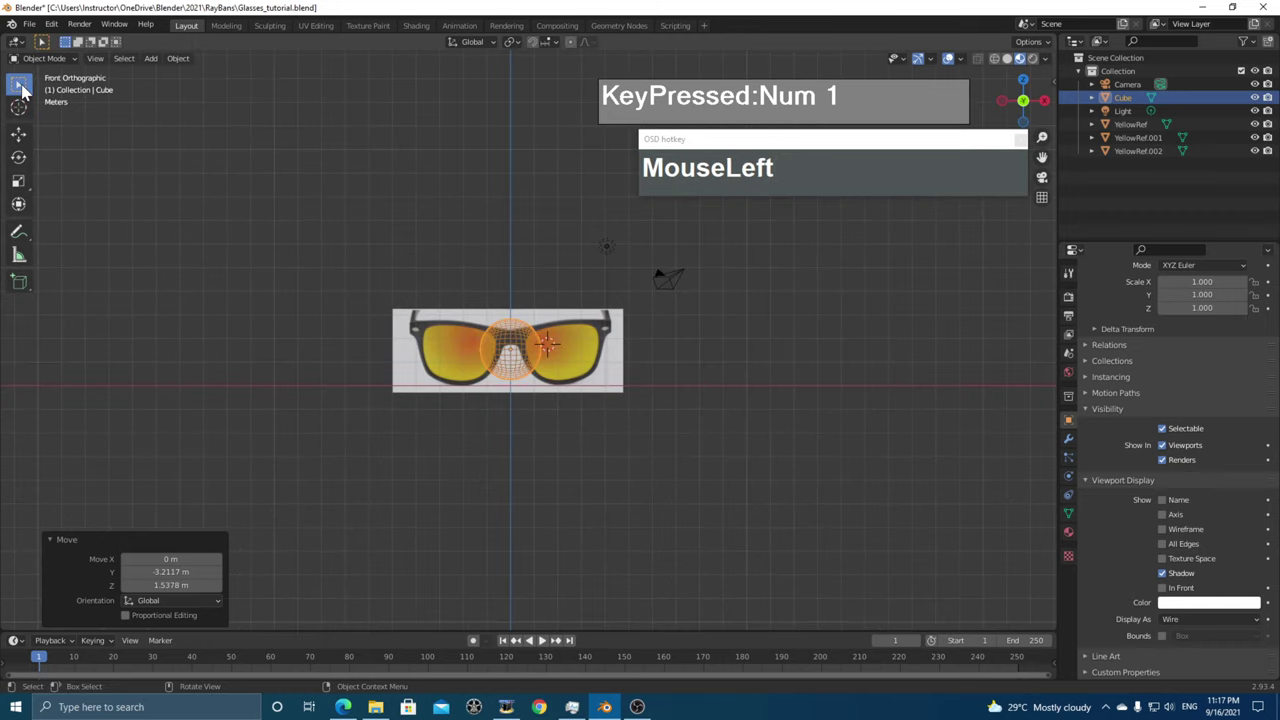
- Move the sphere about 1.55 m along X and 0.14 m along Z onto the right-hand lens in the front view
click(505, 347)
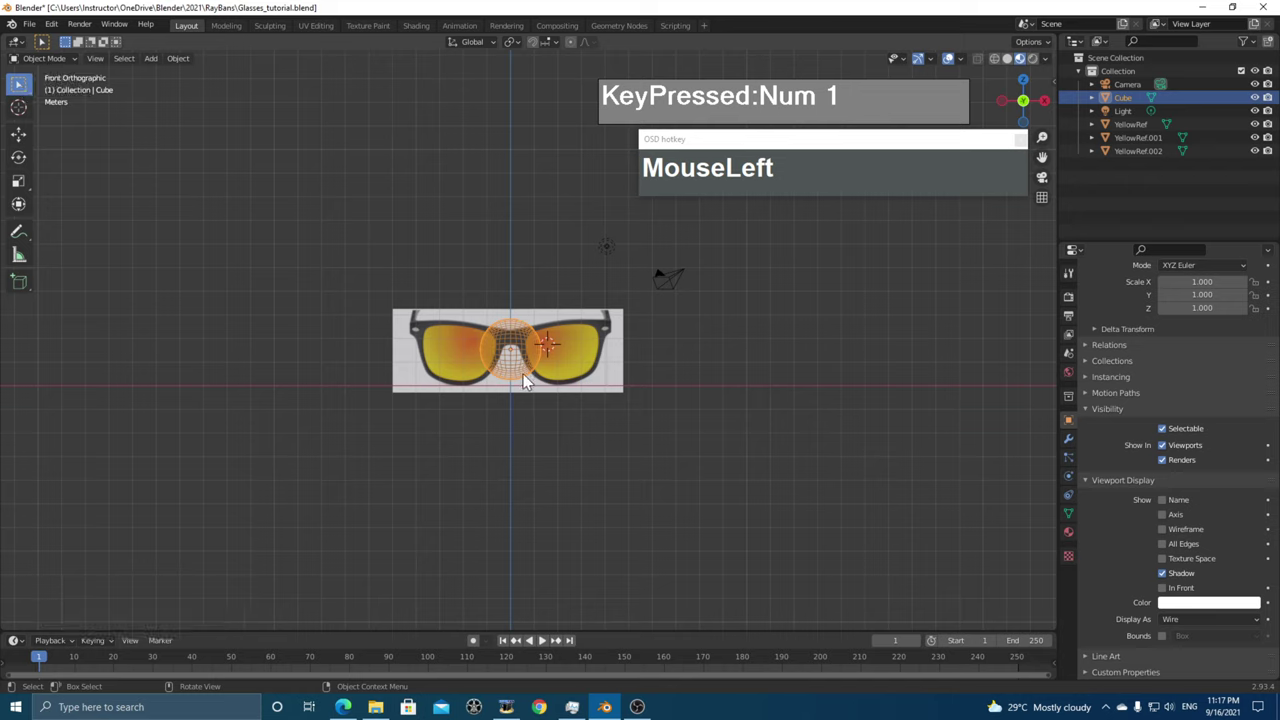
key(g)
key(x)
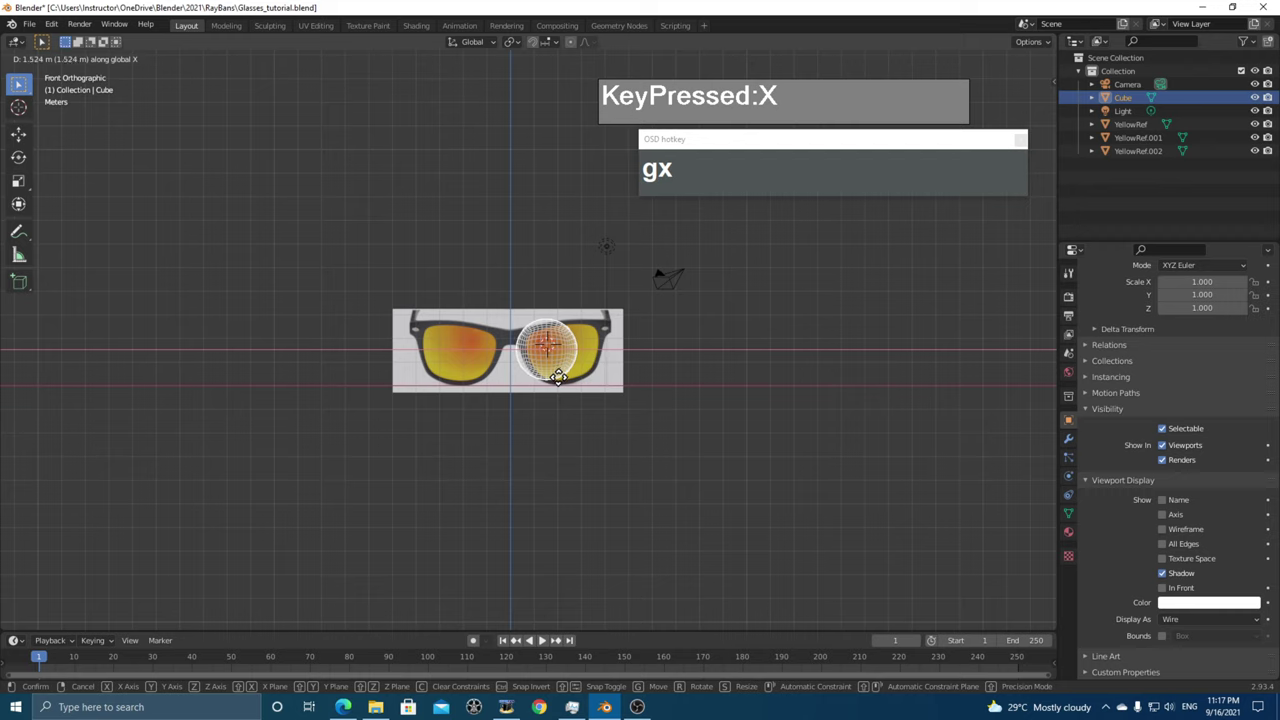
click(559, 377)
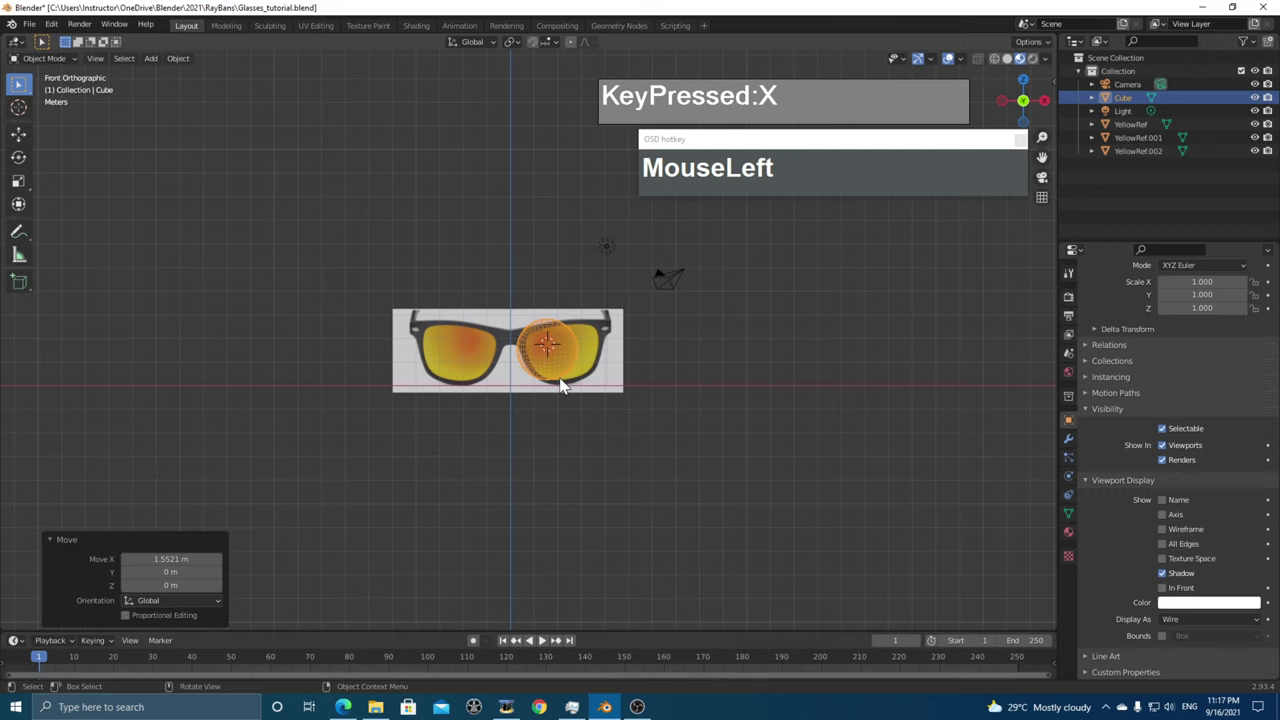
key(g)
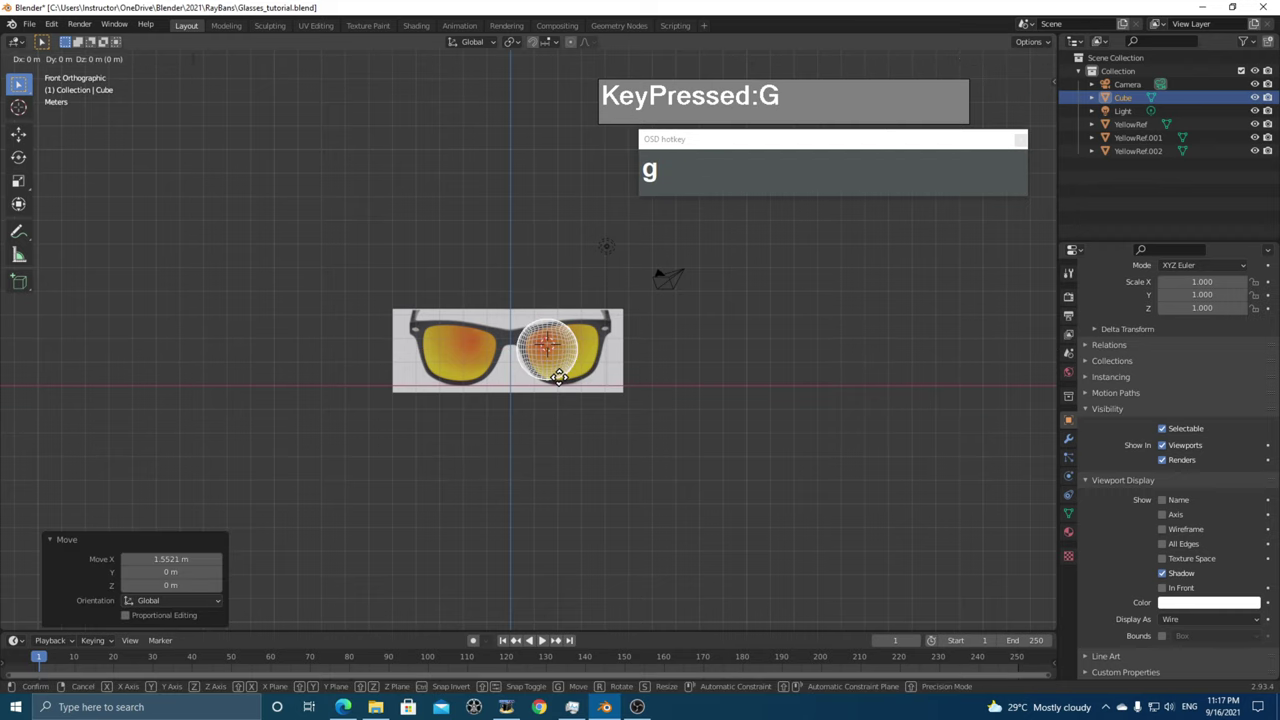
key(z)
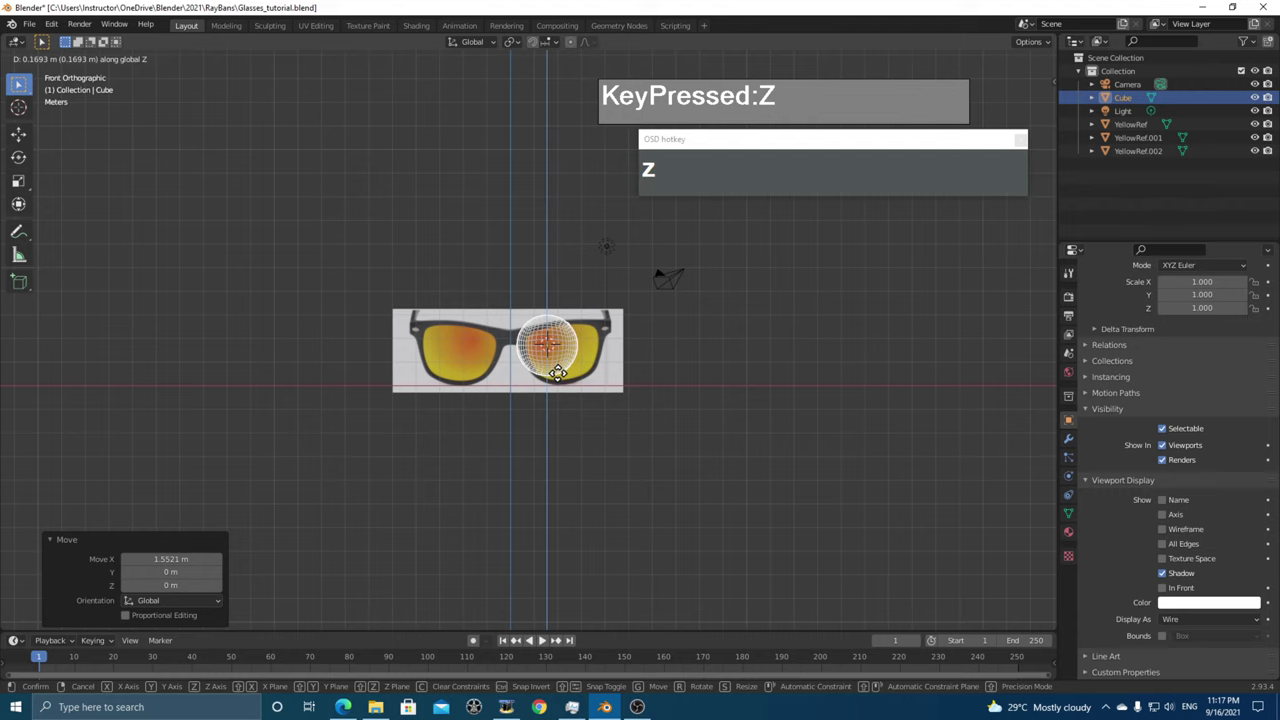
click(558, 373)
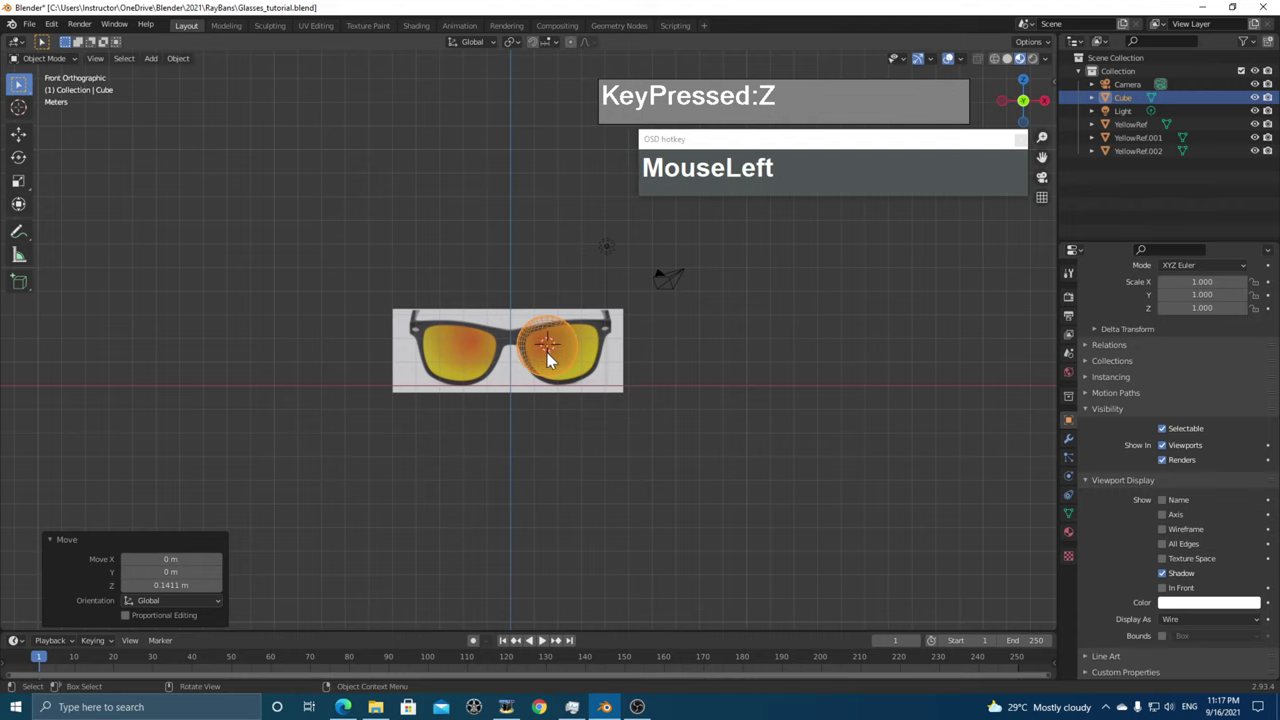
- Try to place the 3D cursor on the wire sphere over the right-hand lens and check its depth in perspective
scroll(570, 362, up, 6)
click(19, 108)
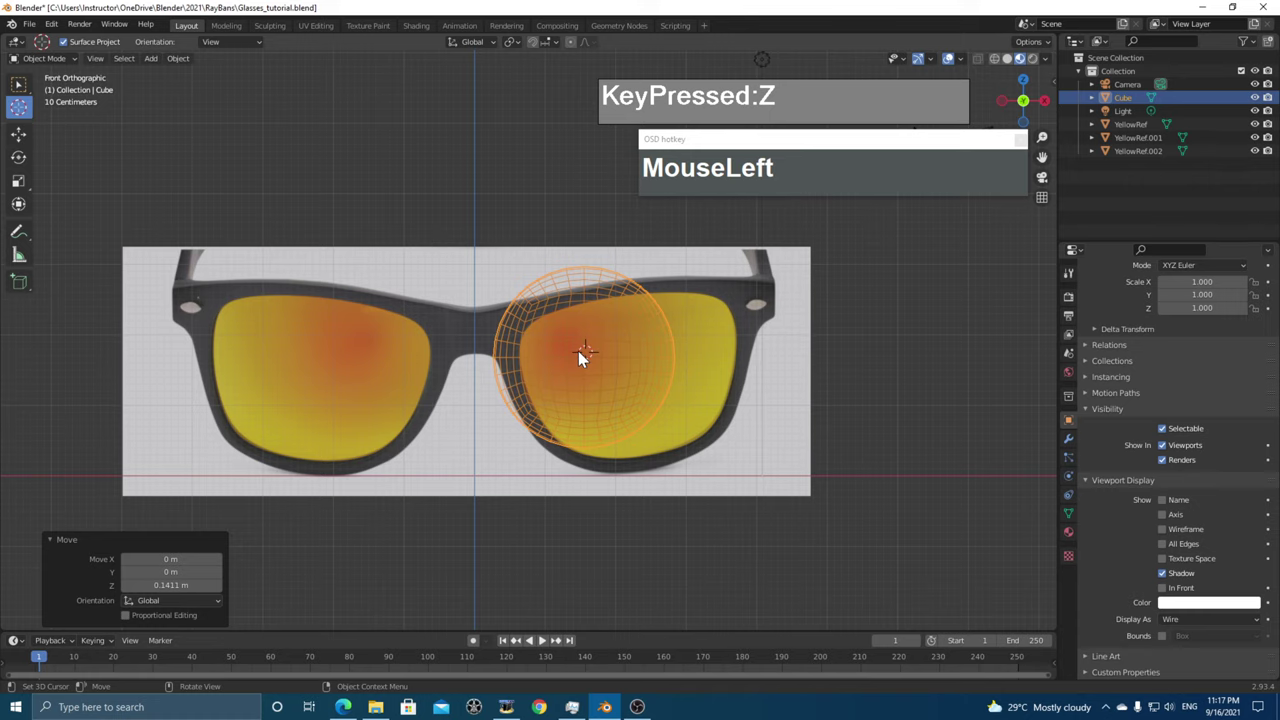
mouse_move(582, 352)
mouse_down()
mouse_move(640, 374)
mouse_move(596, 368)
mouse_up()
scroll(596, 368, down, 1)
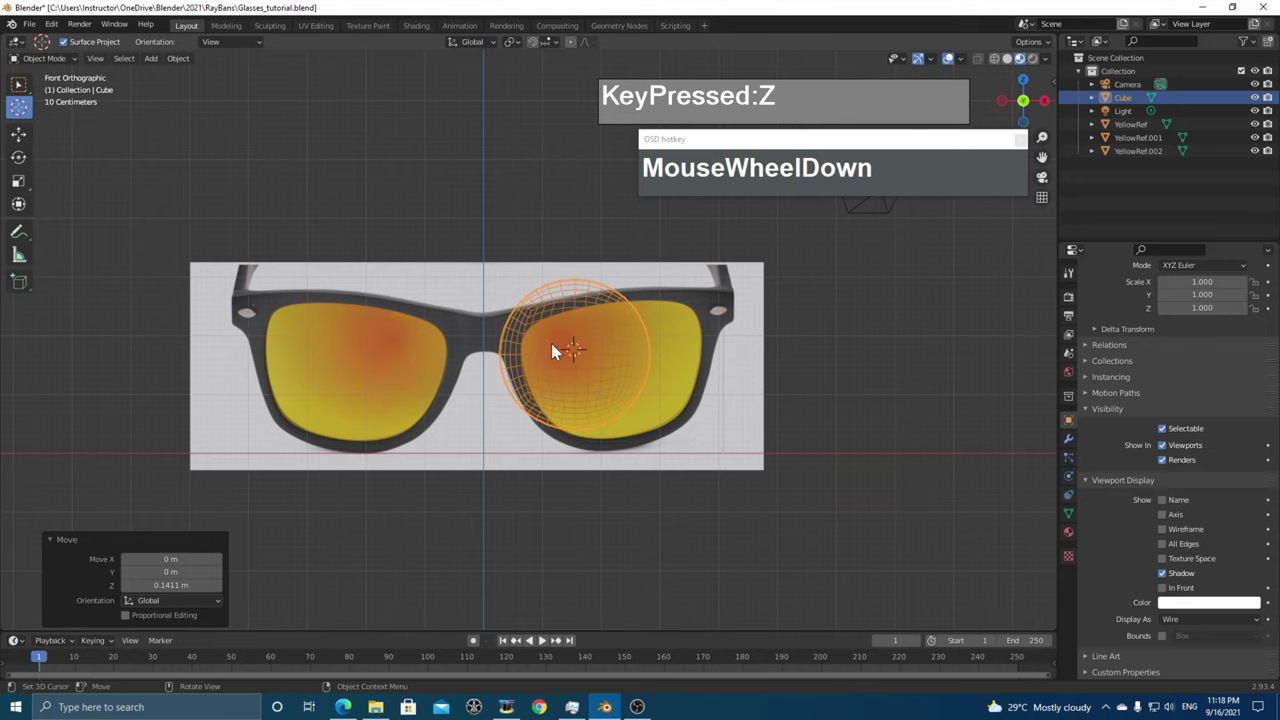
scroll(600, 355, down, 2)
middle_drag(614, 358, 748, 293)
scroll(748, 293, down, 2)
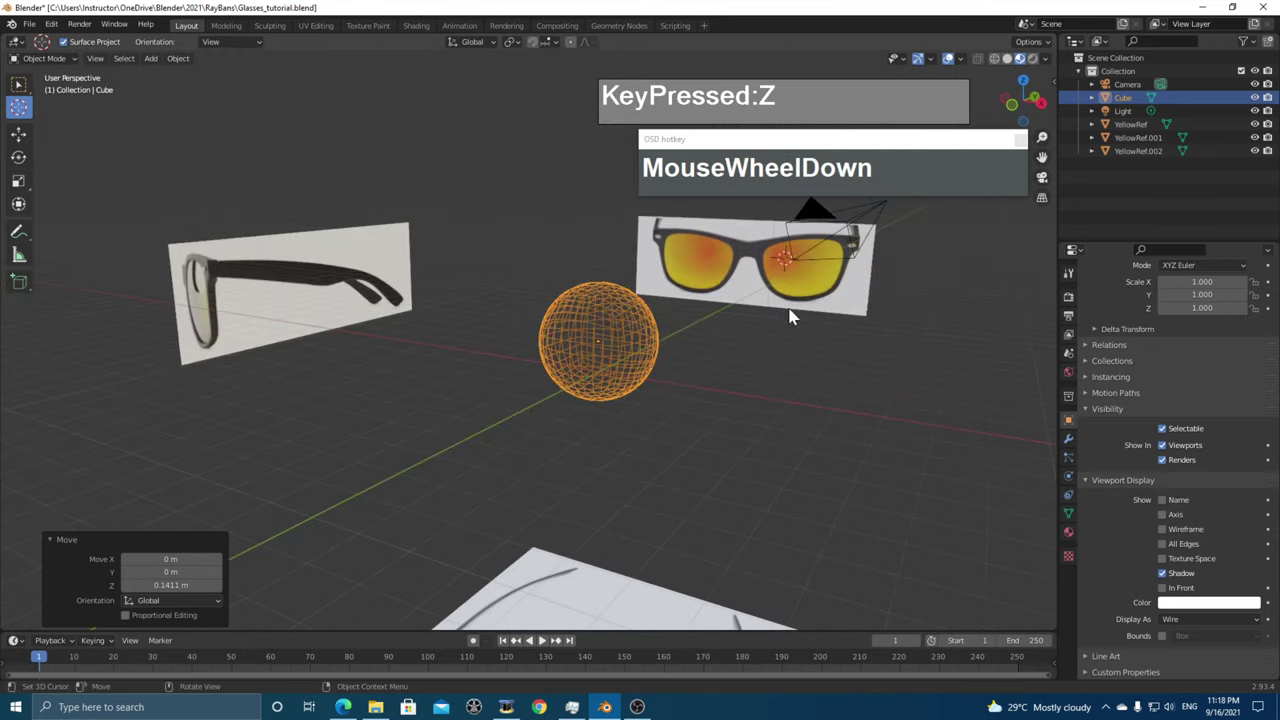
- Switch the viewport to Solid shading and set the sphere's display type to Textured
key(z)
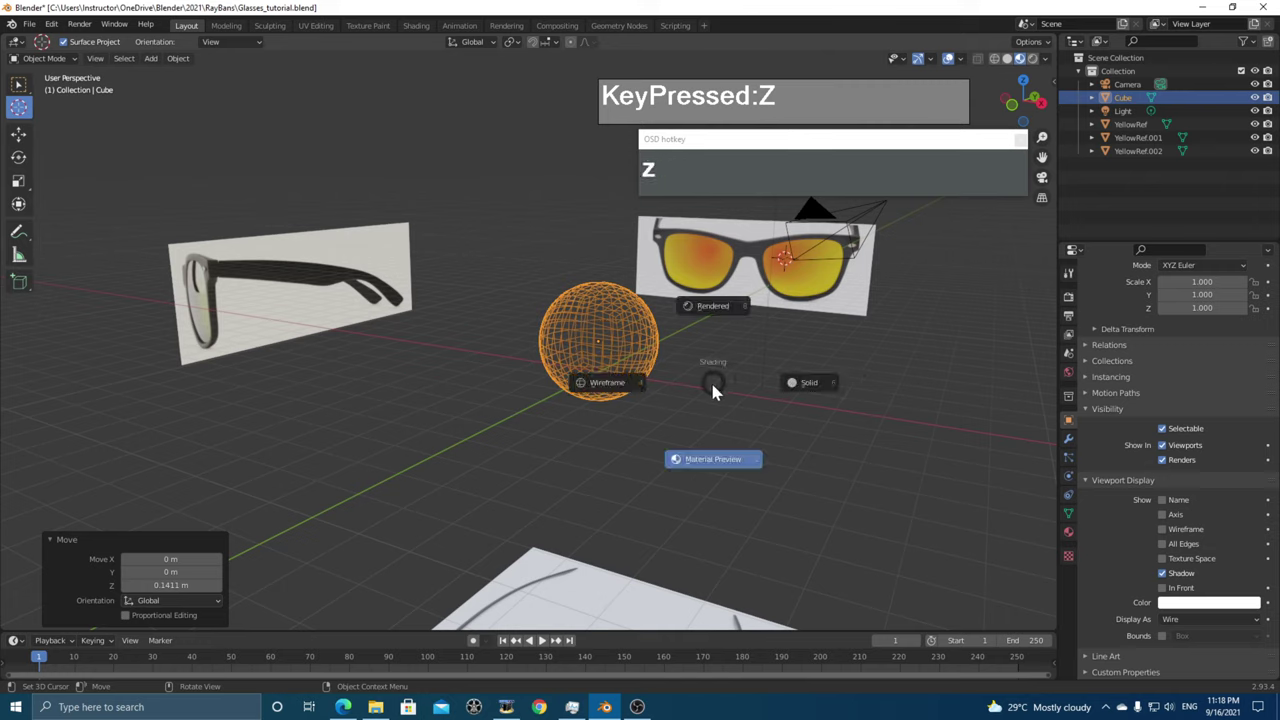
click(798, 381)
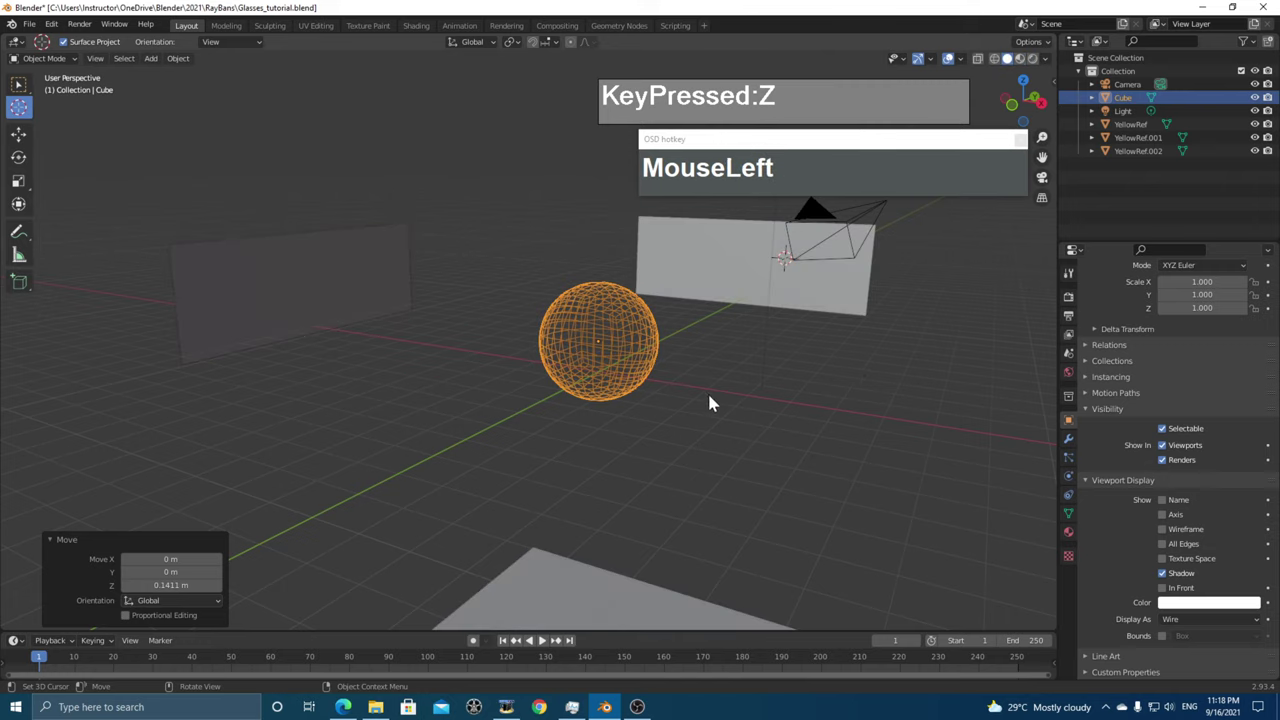
click(606, 362)
scroll(1232, 645, down, 1)
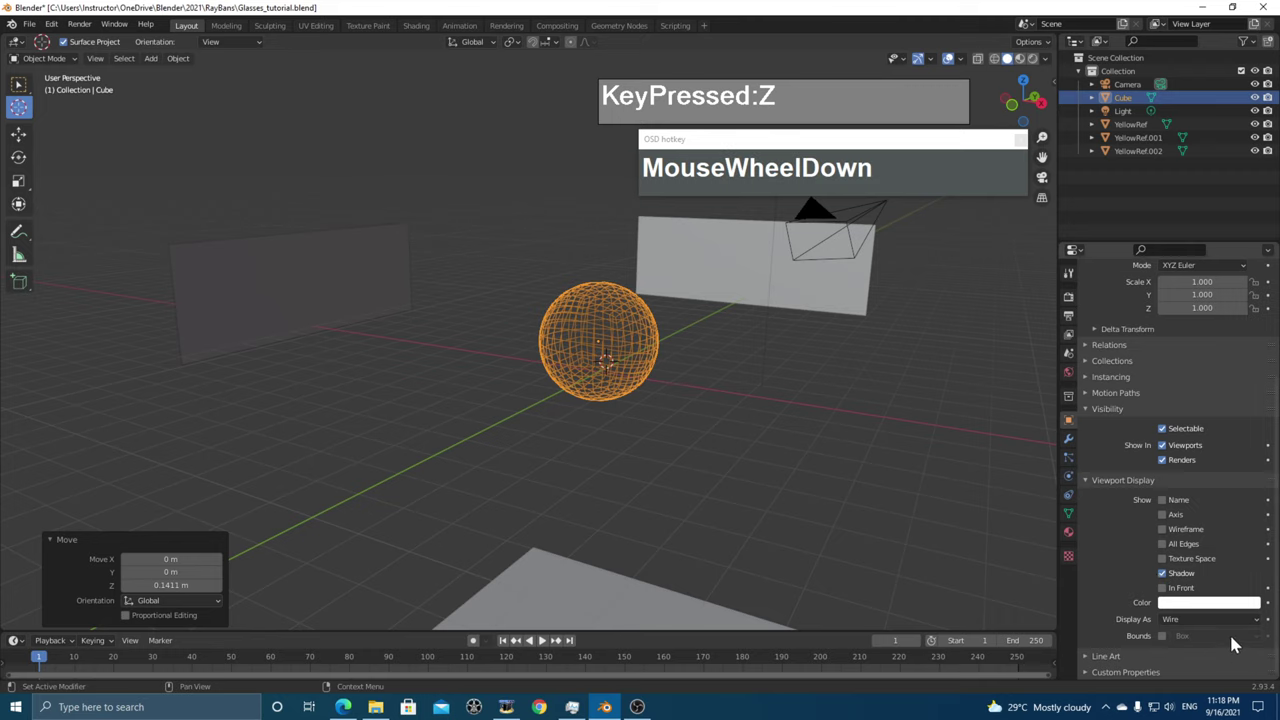
click(1200, 619)
click(1196, 562)
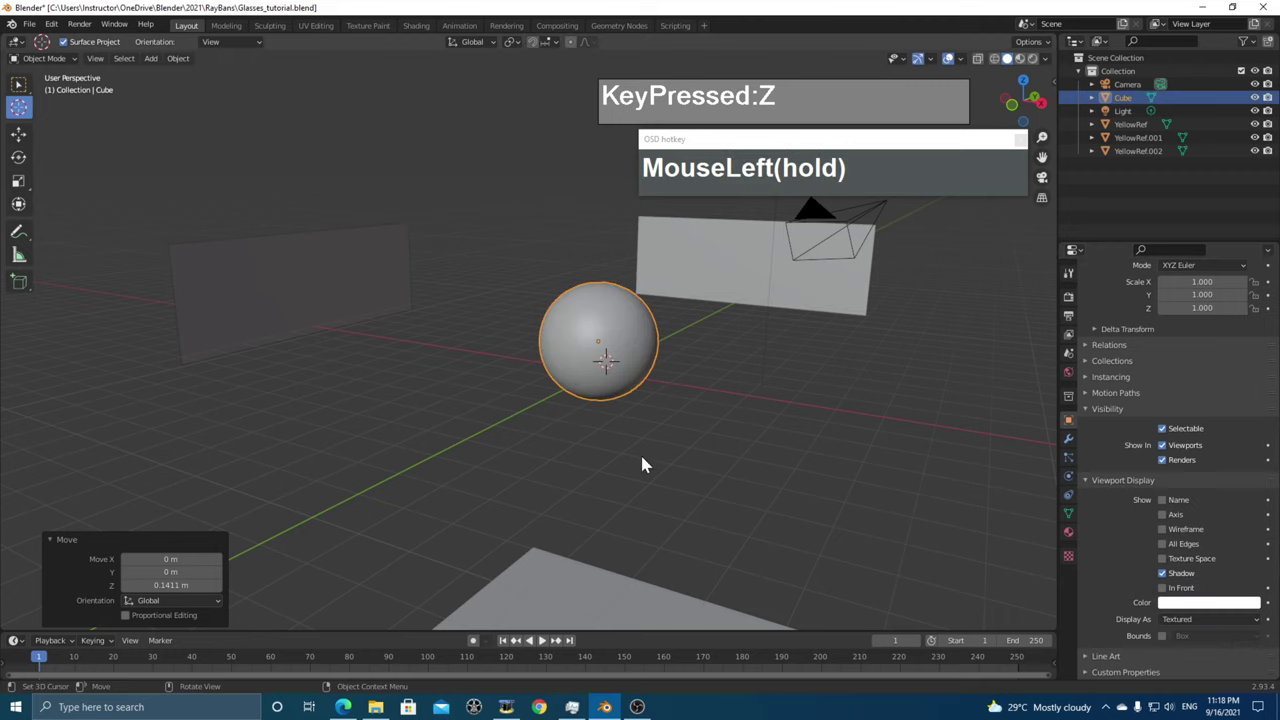
- With the Select tool active, place the 3D cursor on the front surface of the sphere, above and left of its centre, in the front view
middle_drag(643, 465, 757, 394)
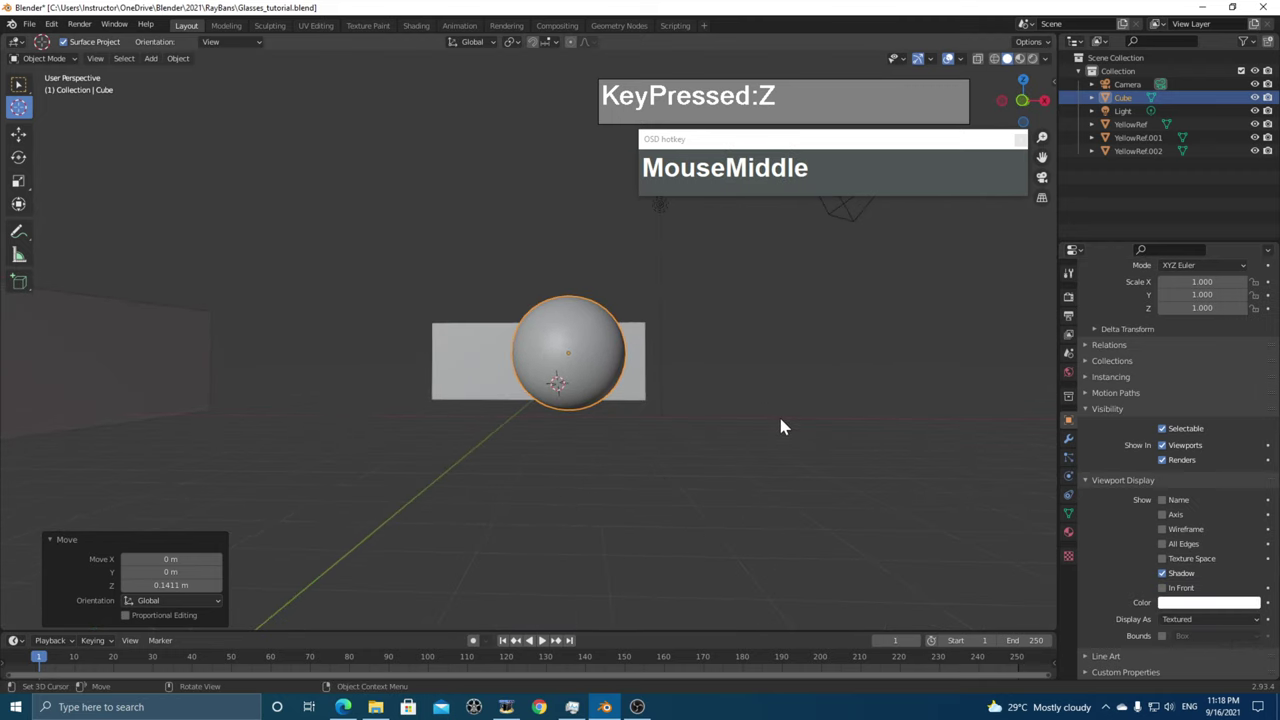
key(KP_1)
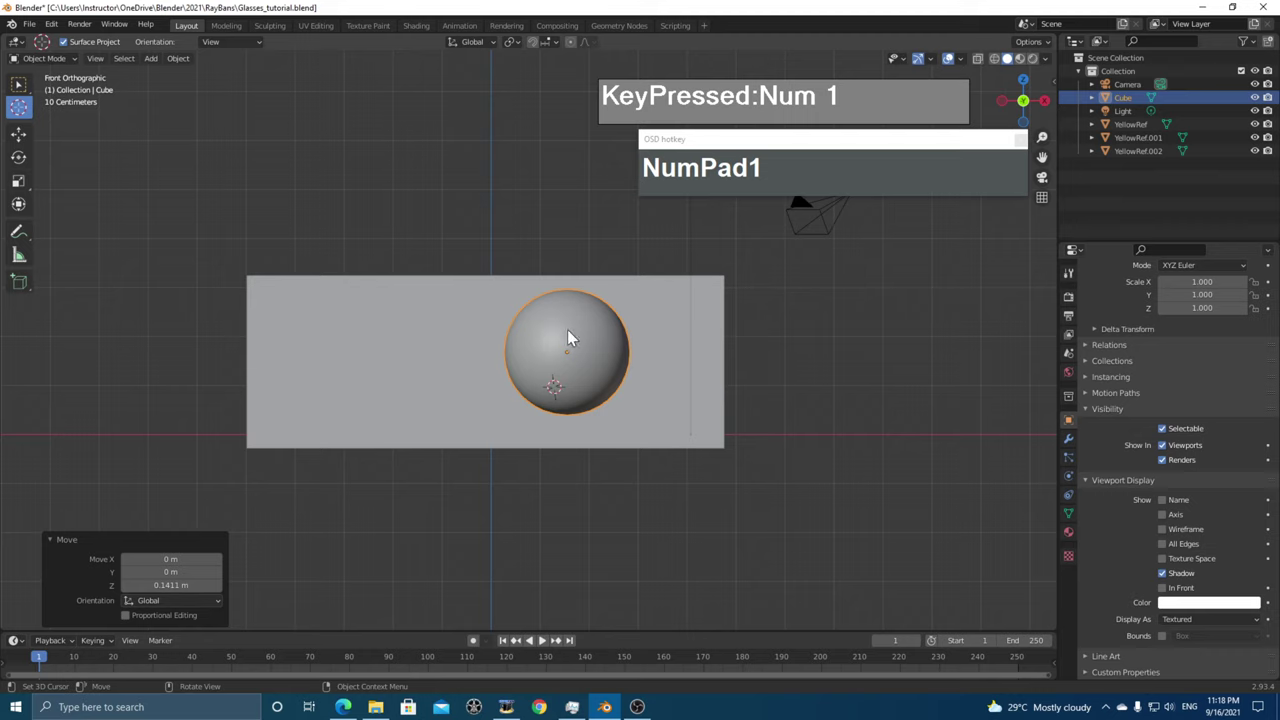
key(shift)
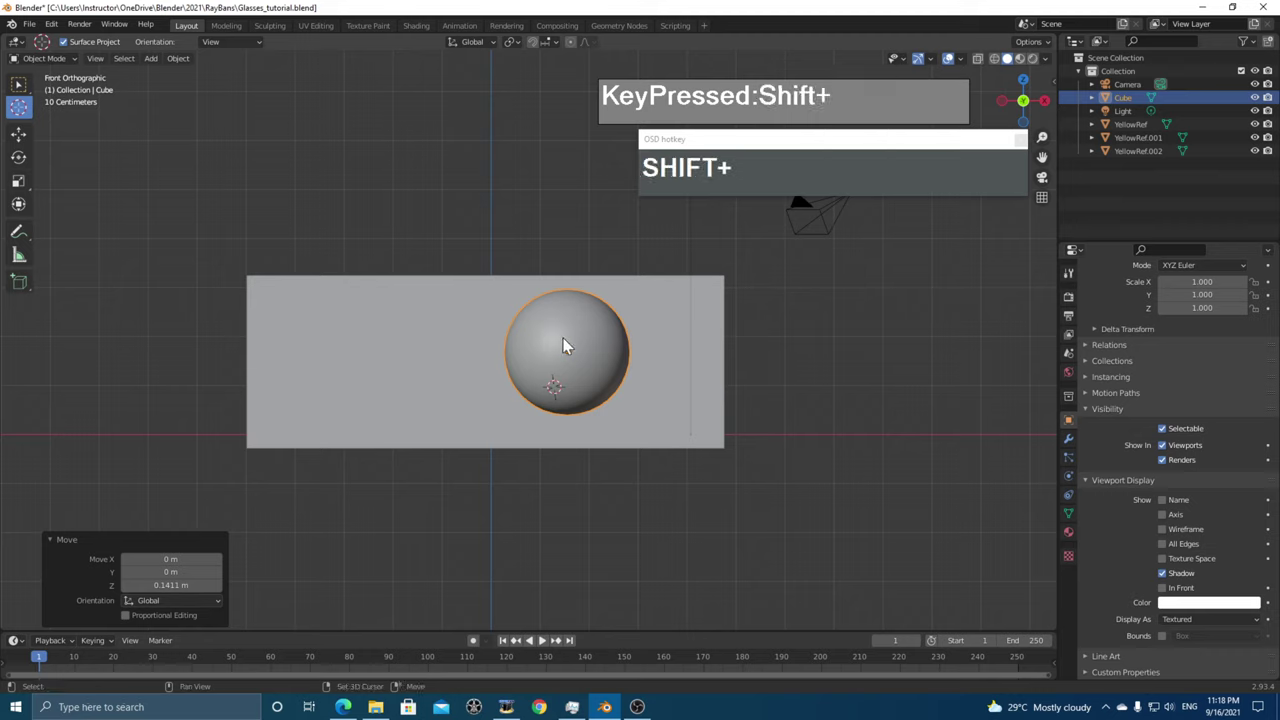
click(18, 87)
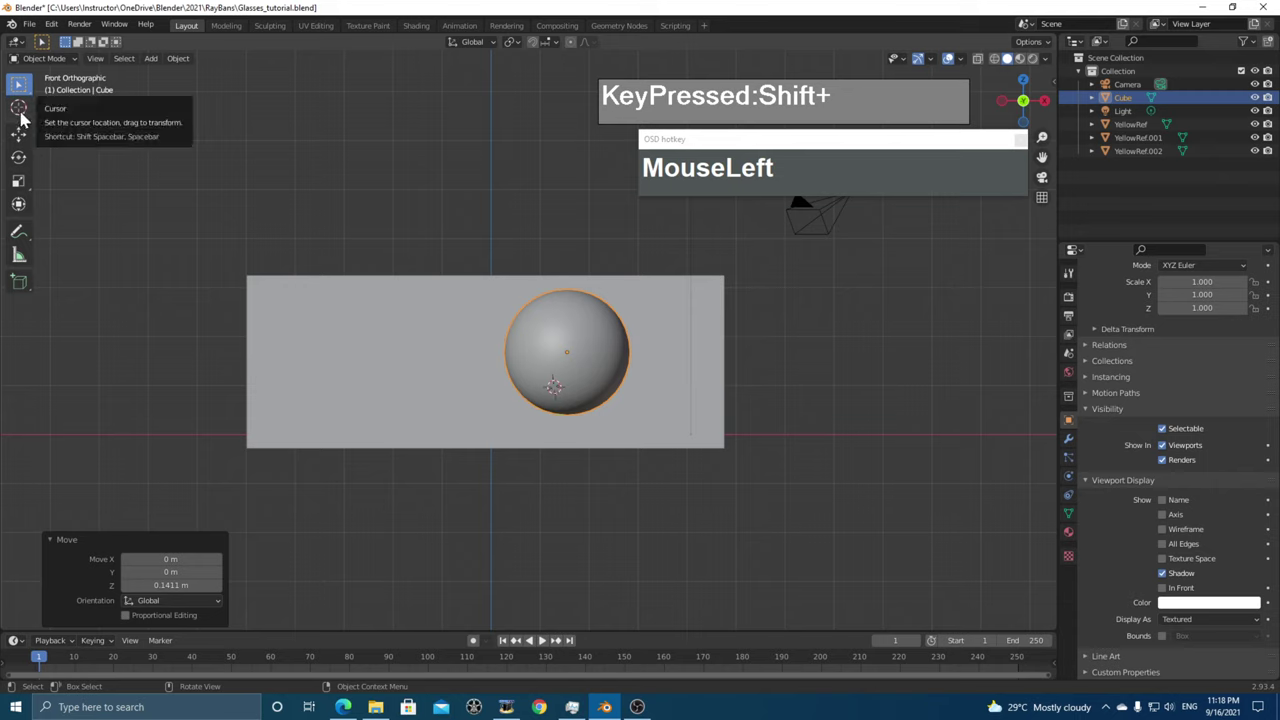
shift+right_click(556, 343)
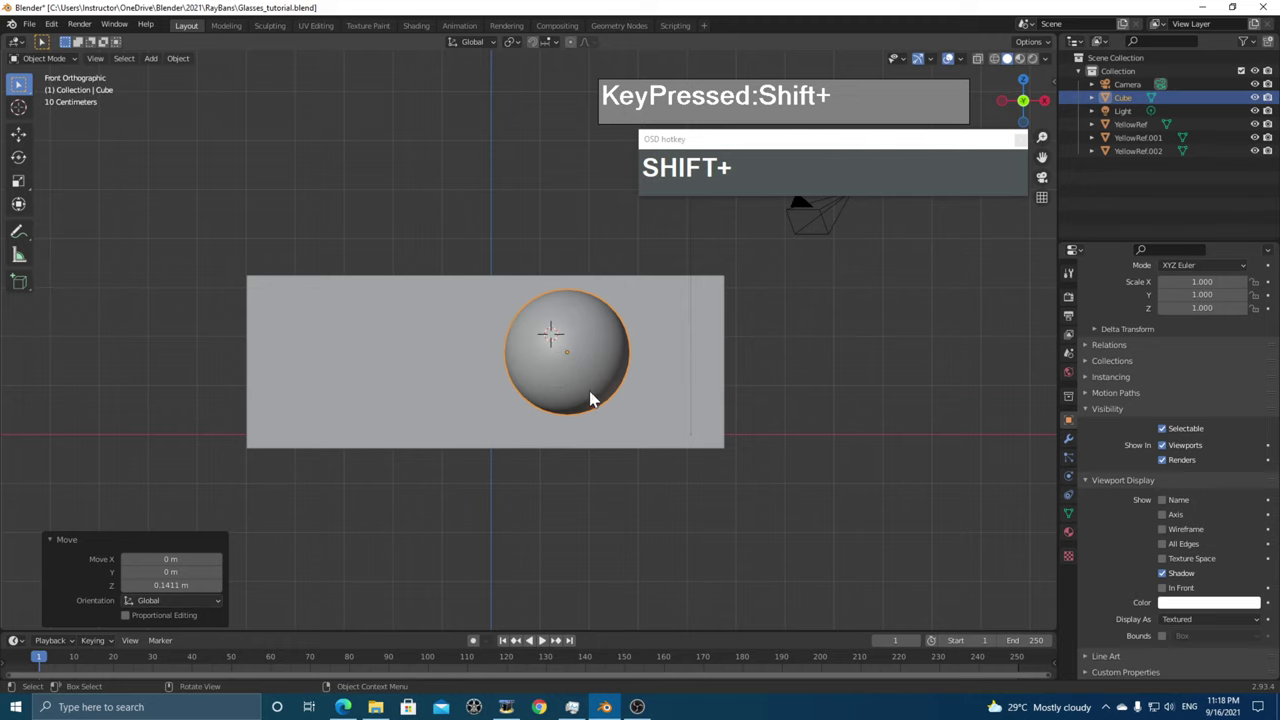
middle_drag(594, 400, 486, 443)
scroll(580, 443, up, 4)
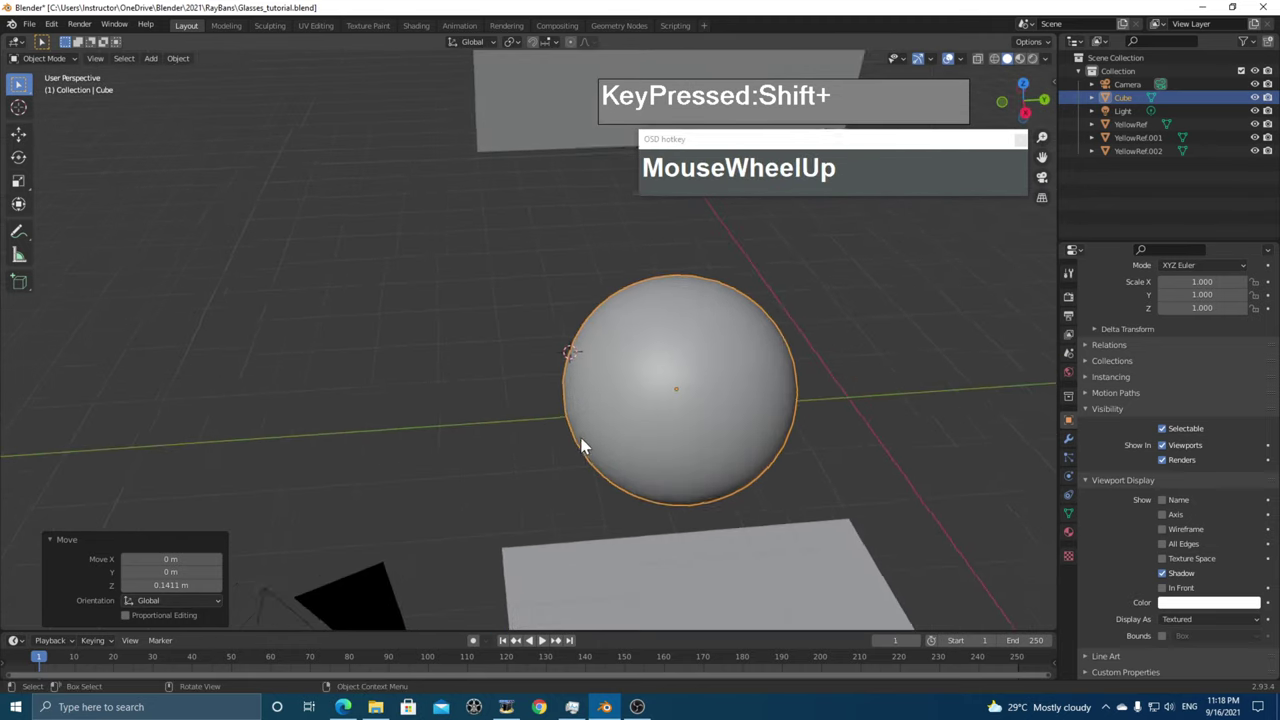
mouse_move(580, 443)
middle_down()
mouse_move(580, 529)
mouse_move(687, 458)
mouse_move(729, 469)
mouse_move(717, 374)
mouse_move(723, 409)
mouse_move(750, 428)
mouse_move(719, 408)
middle_up()
- Switch to Material Preview shading and reposition the 3D cursor on the sphere's front surface, slightly closer to its centre, in the front view
key(z)
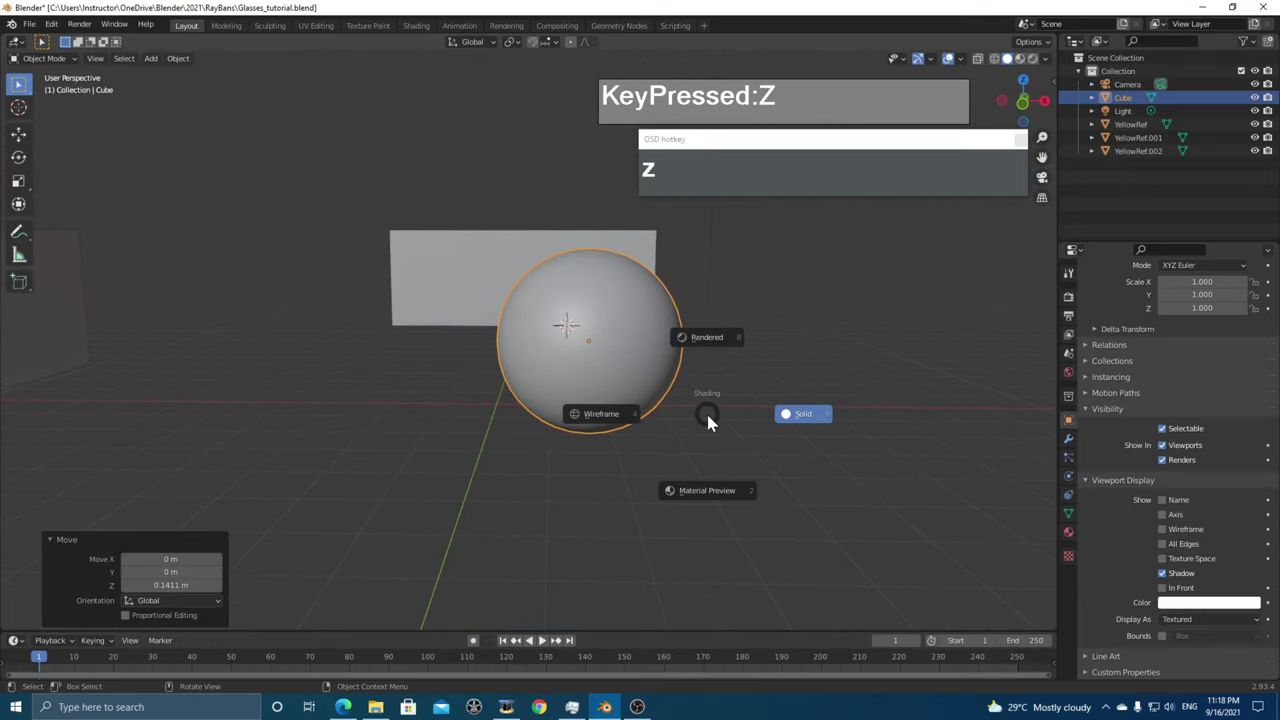
click(717, 488)
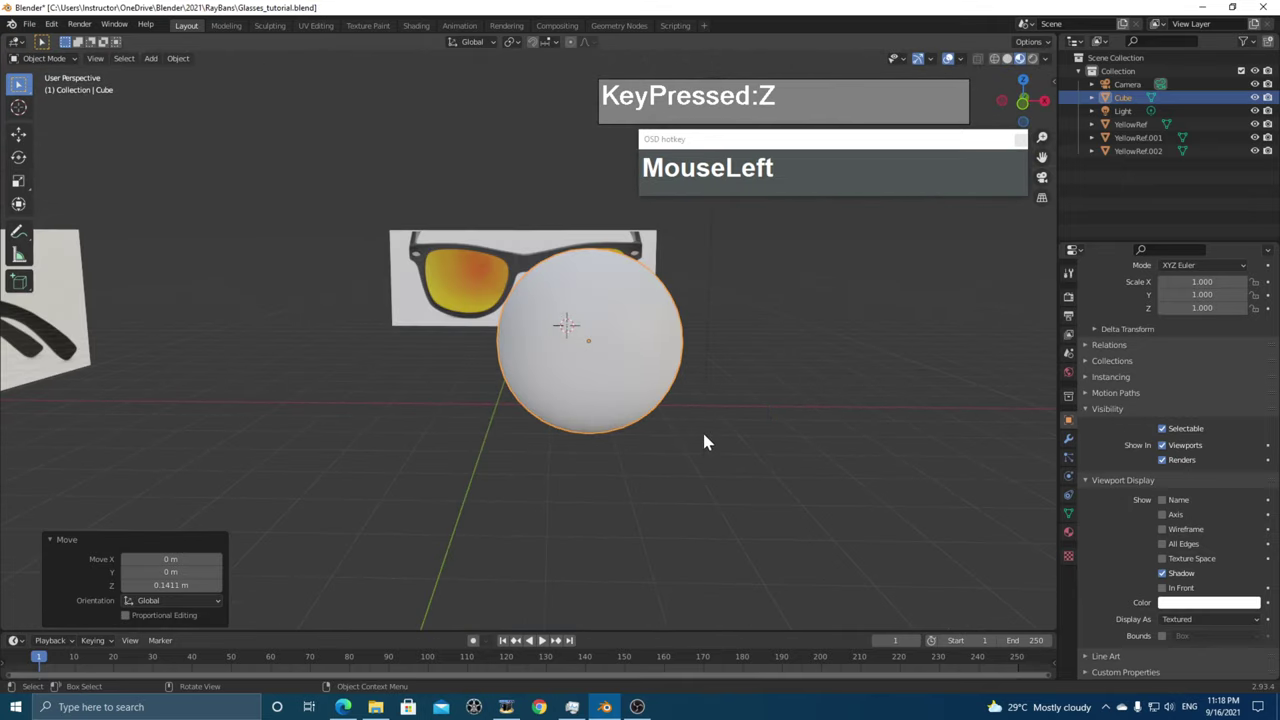
key(KP_1)
key(shift)
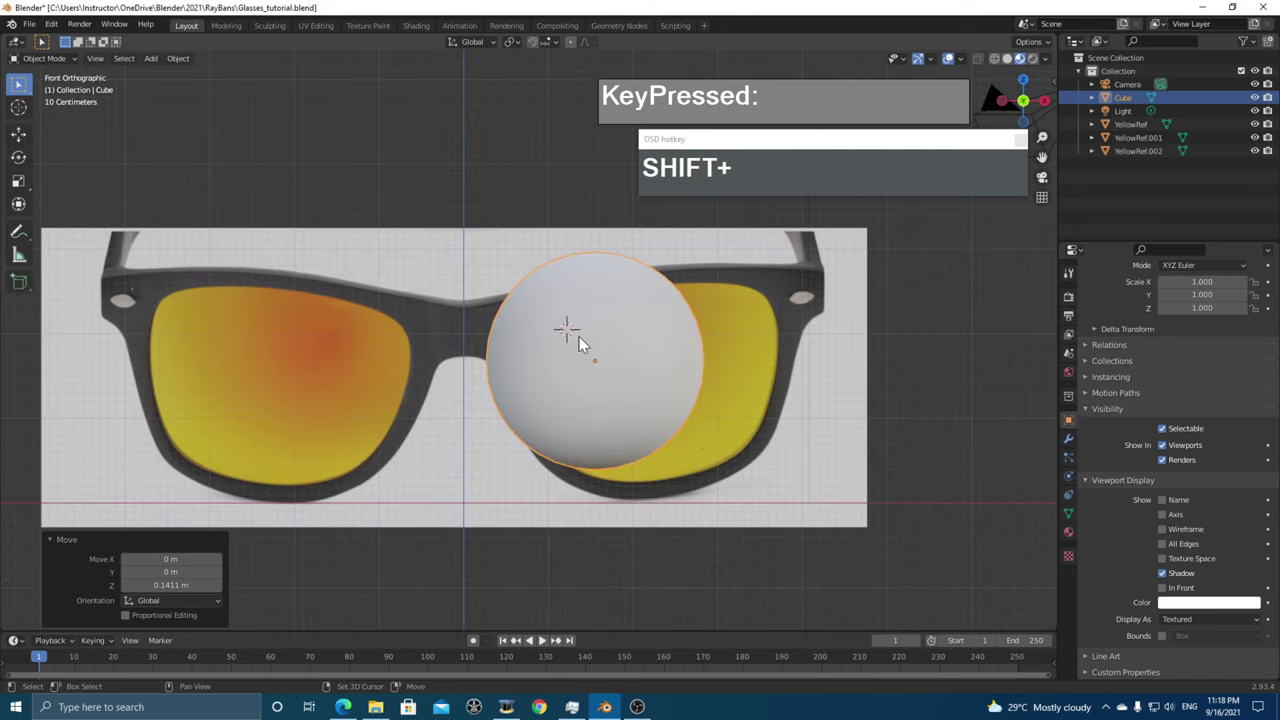
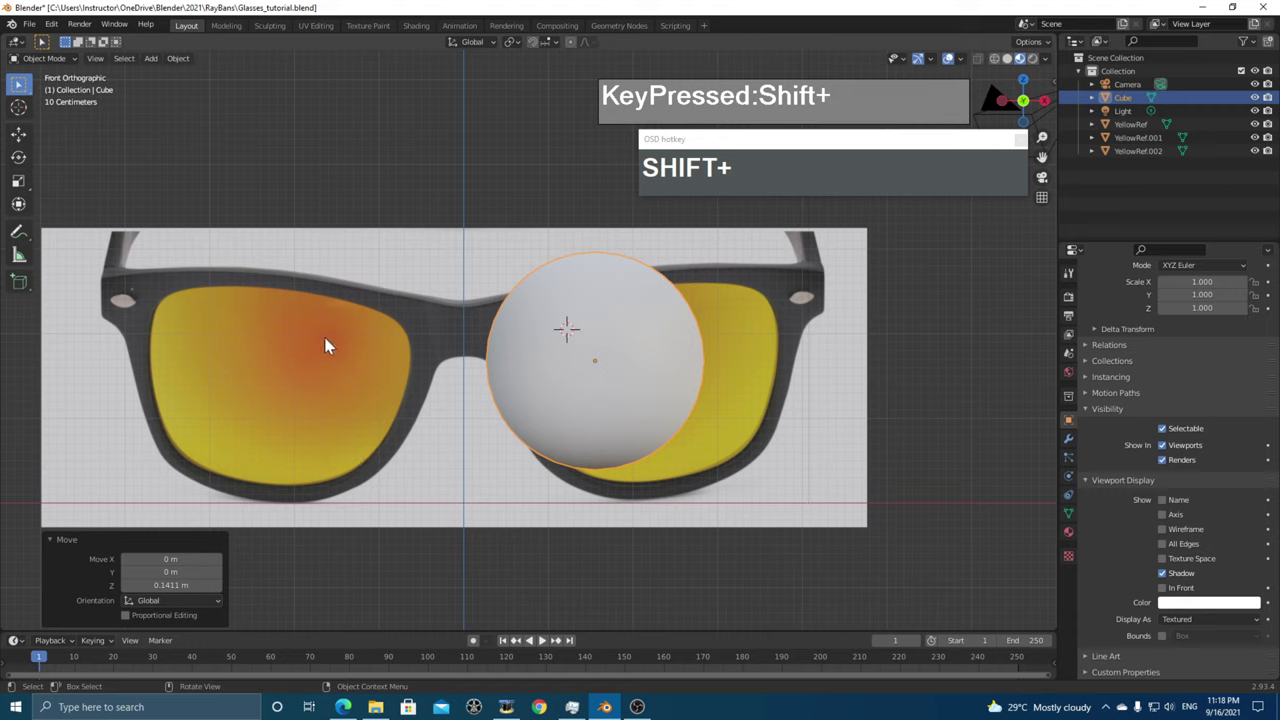
shift+right_click(575, 337)
shift+right_click(577, 341)
scroll(620, 337, down, 3)
middle_drag(634, 371, 546, 337)
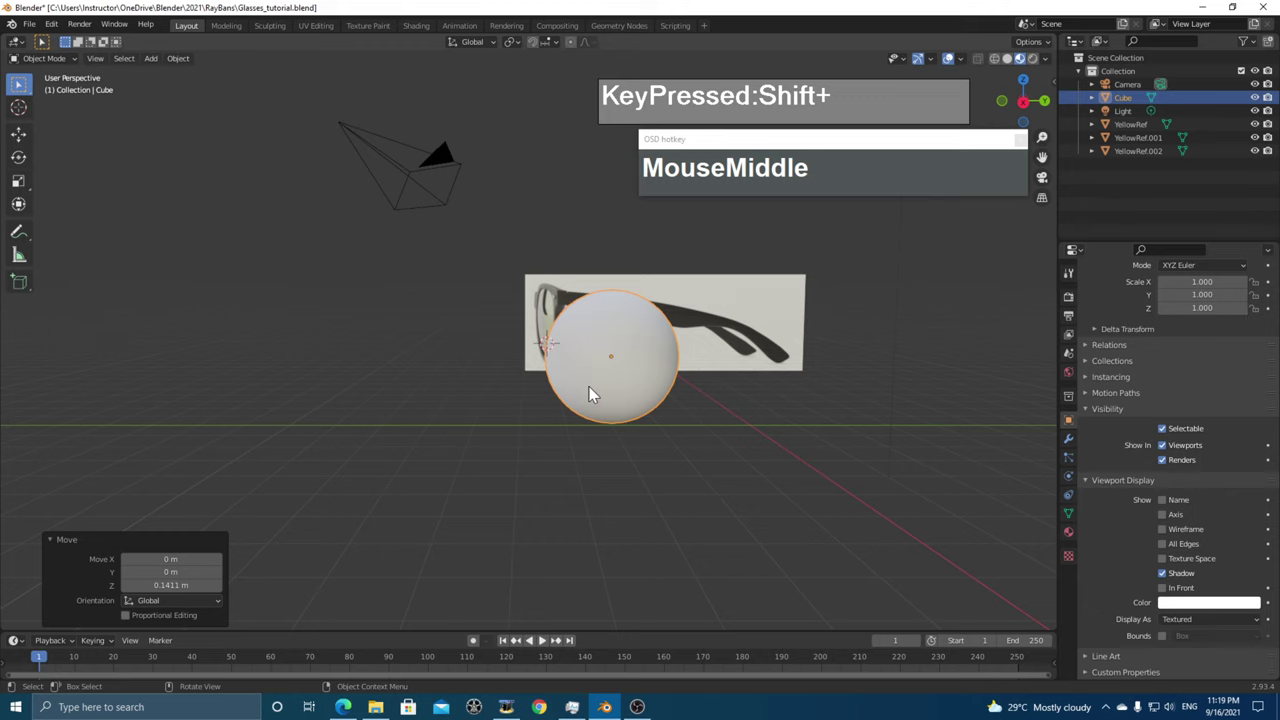
- In the right orthographic view, scale the sphere about 3.24 times and rotate it about -6.3° around the 3D cursor as pivot point
key(KP_3)
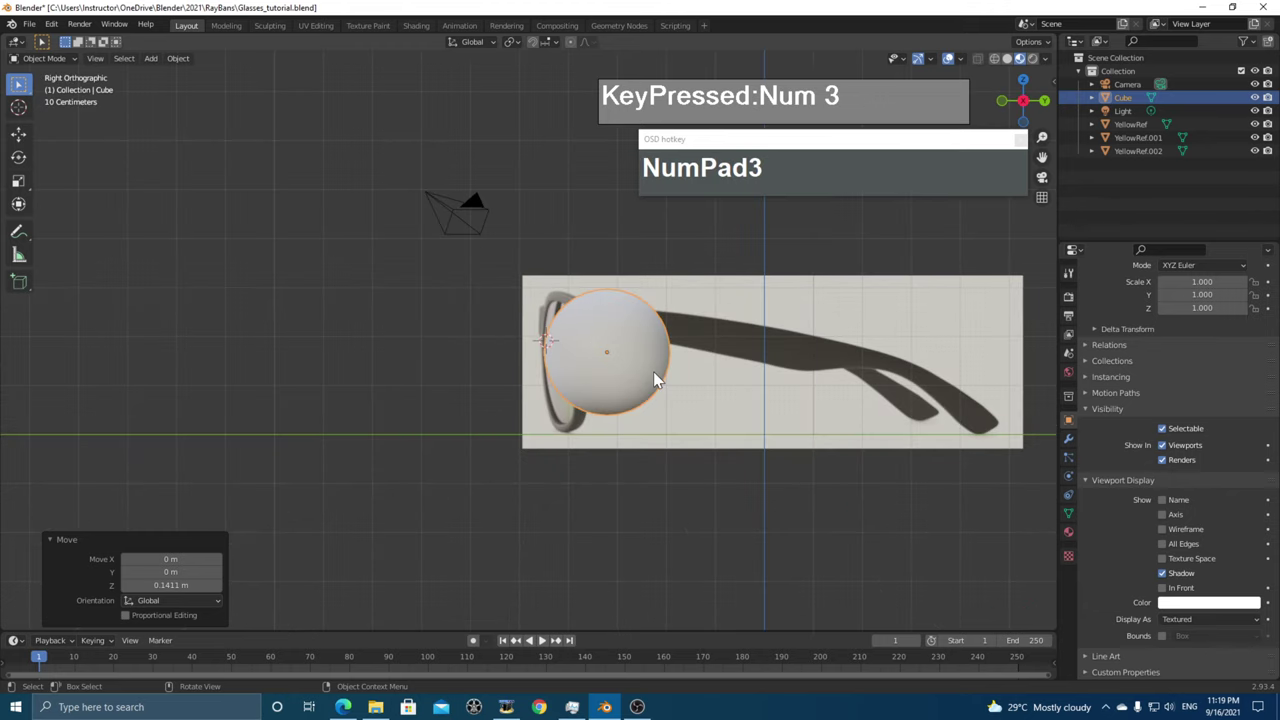
click(515, 44)
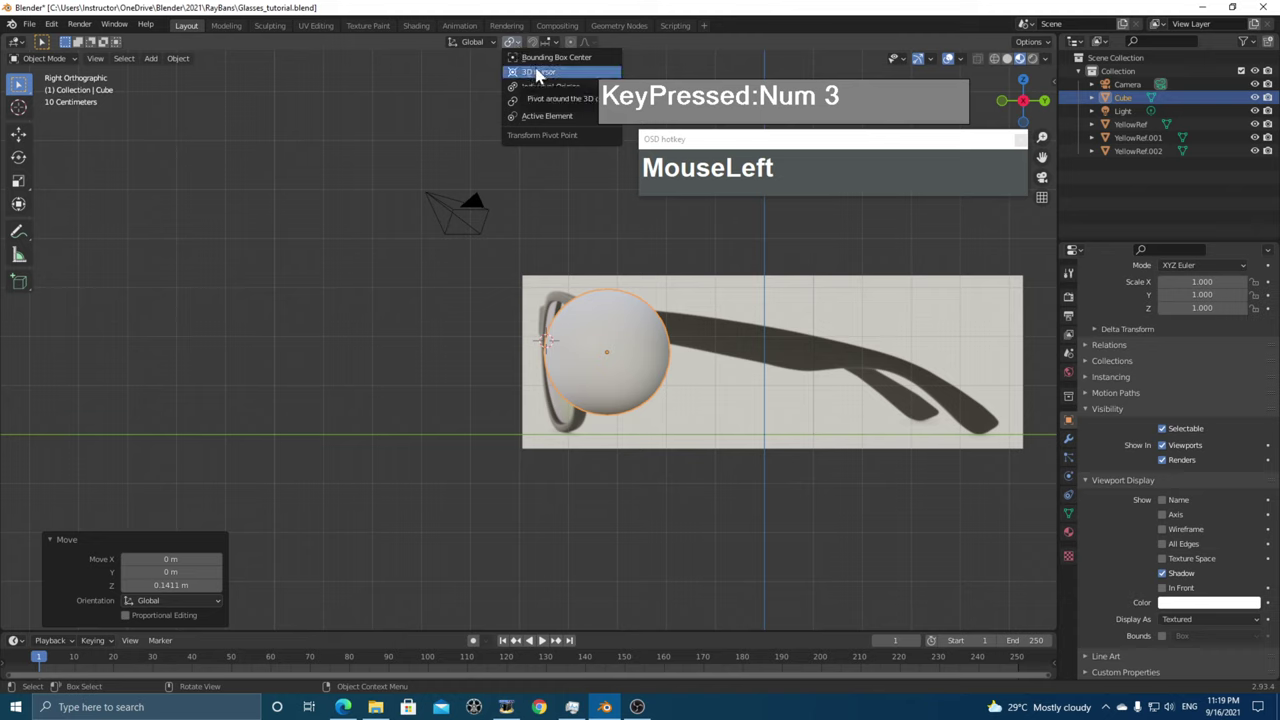
click(536, 73)
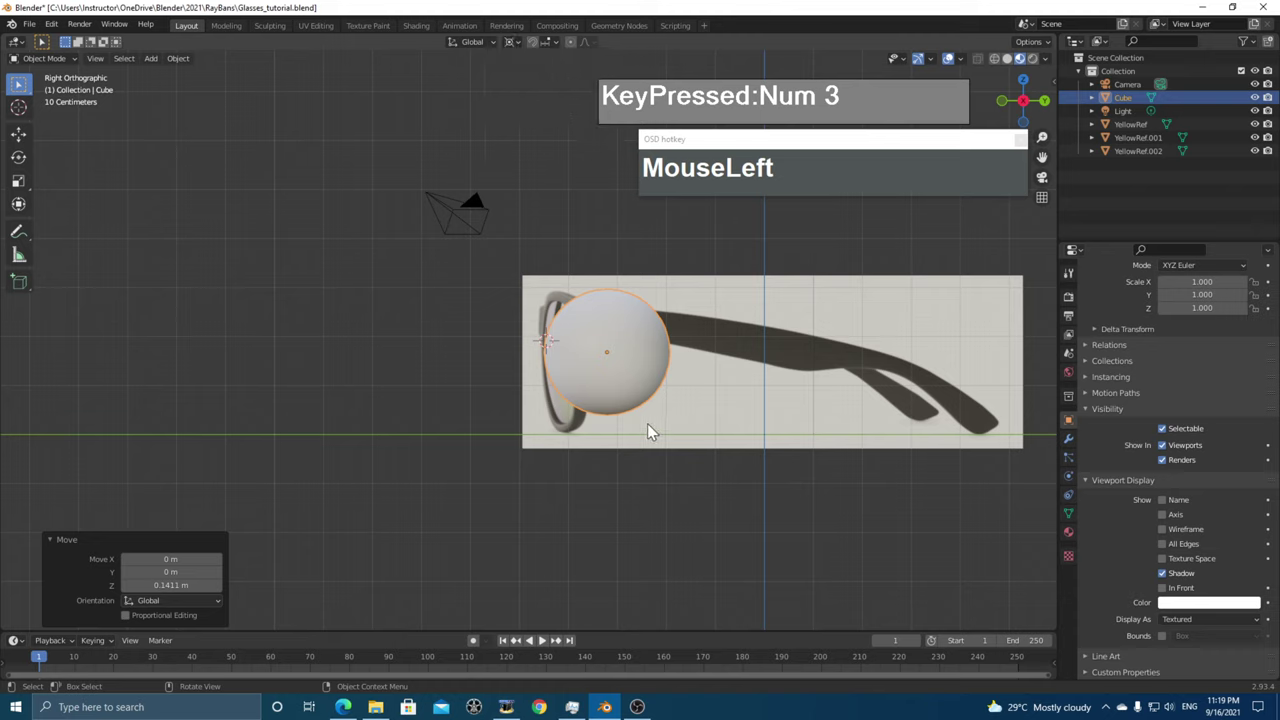
key(s)
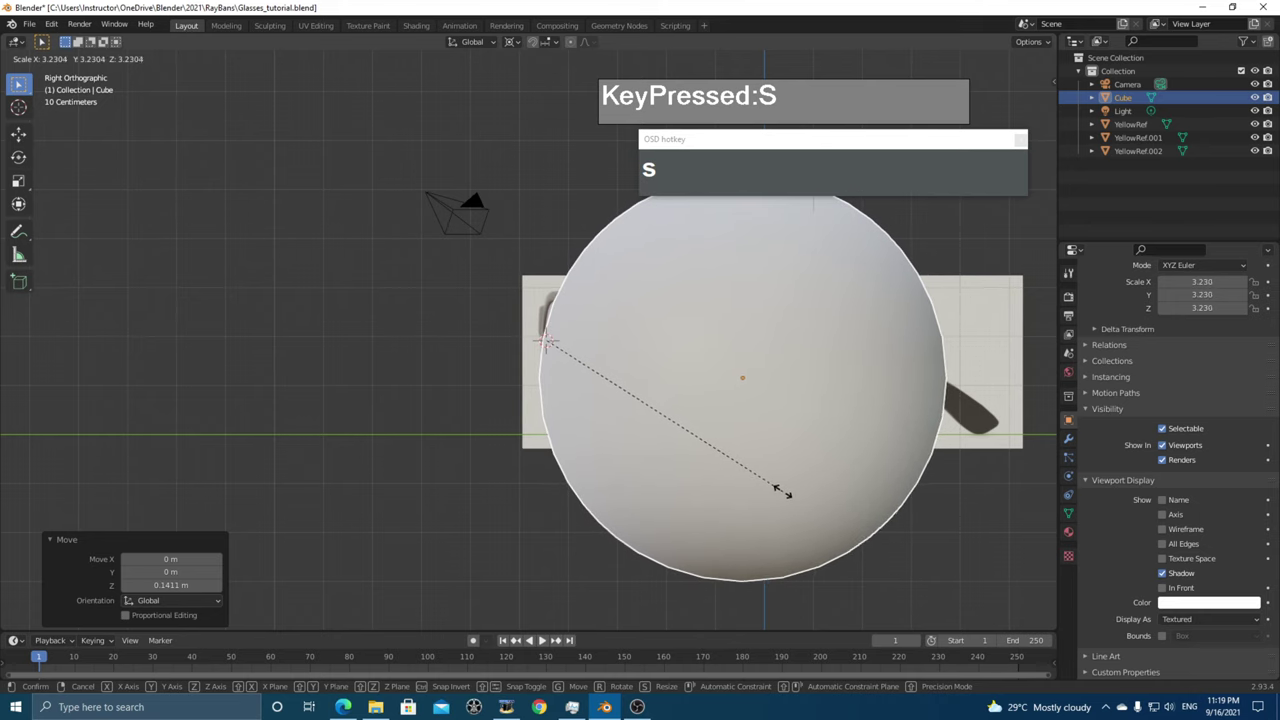
click(849, 502)
key(r)
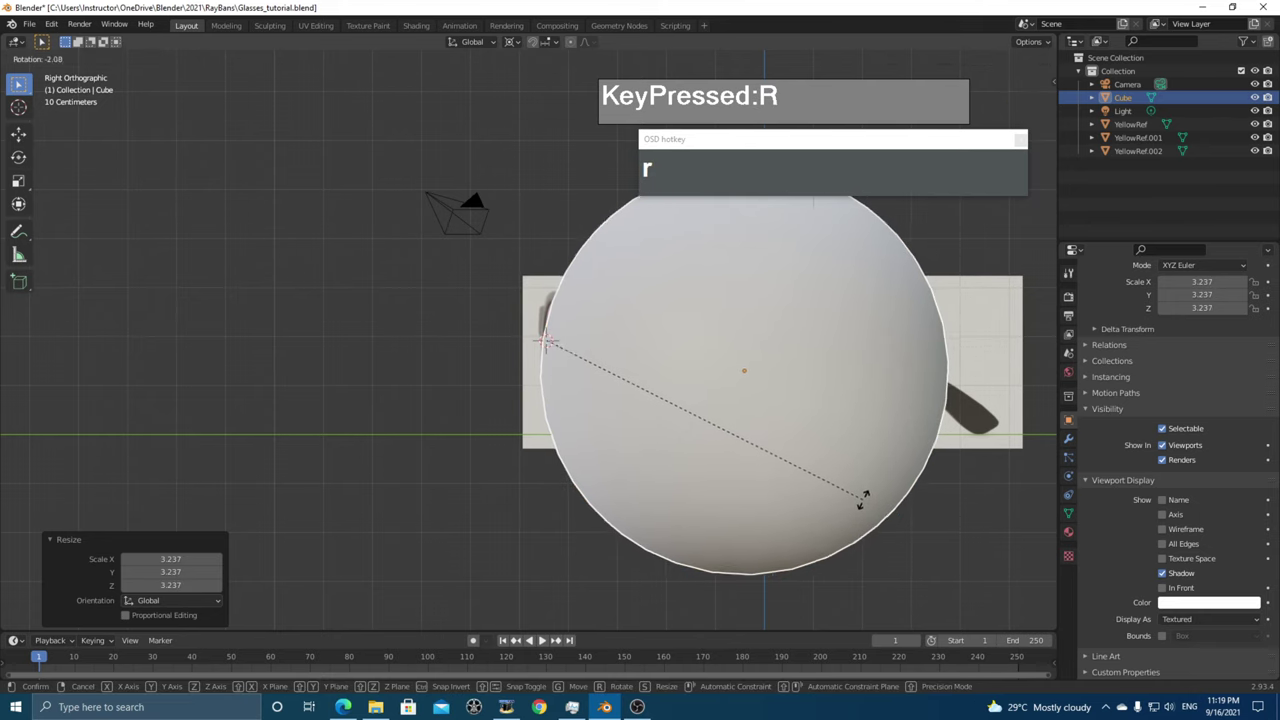
click(786, 480)
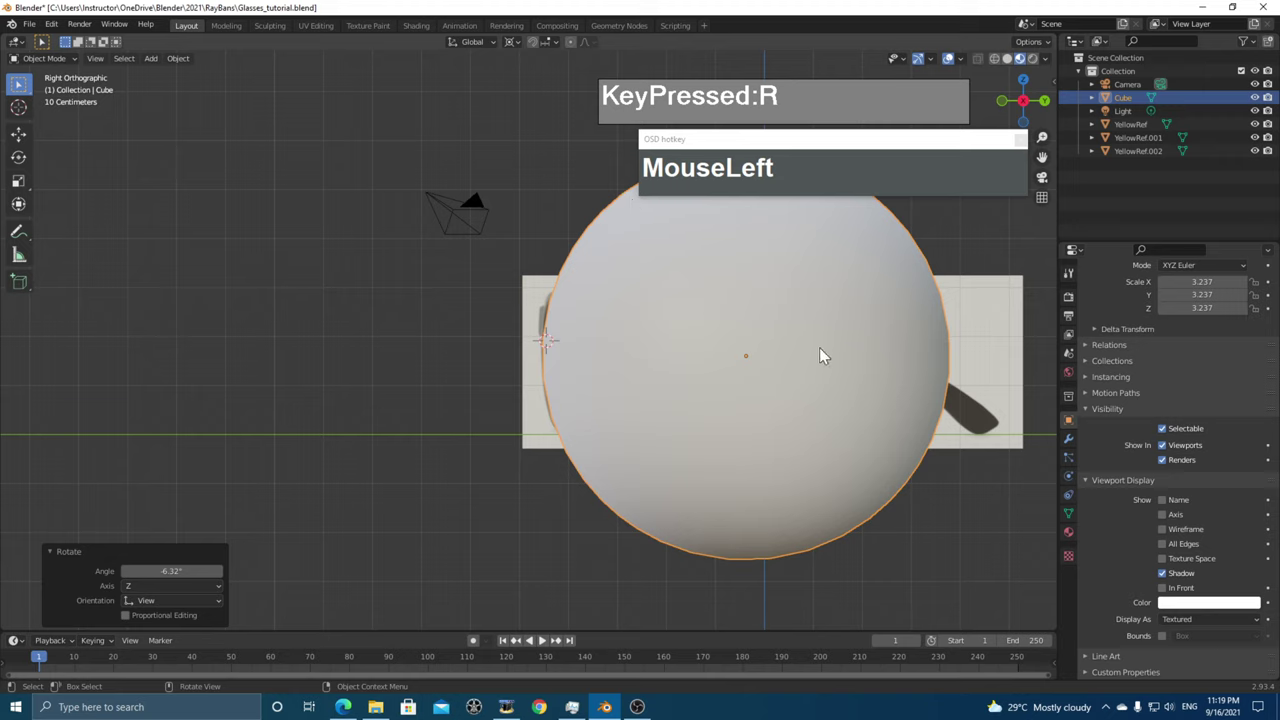
- Display the sphere as Wire and rotate it about another -1.5° to follow the lens curve in the side view
scroll(1160, 550, down, 1)
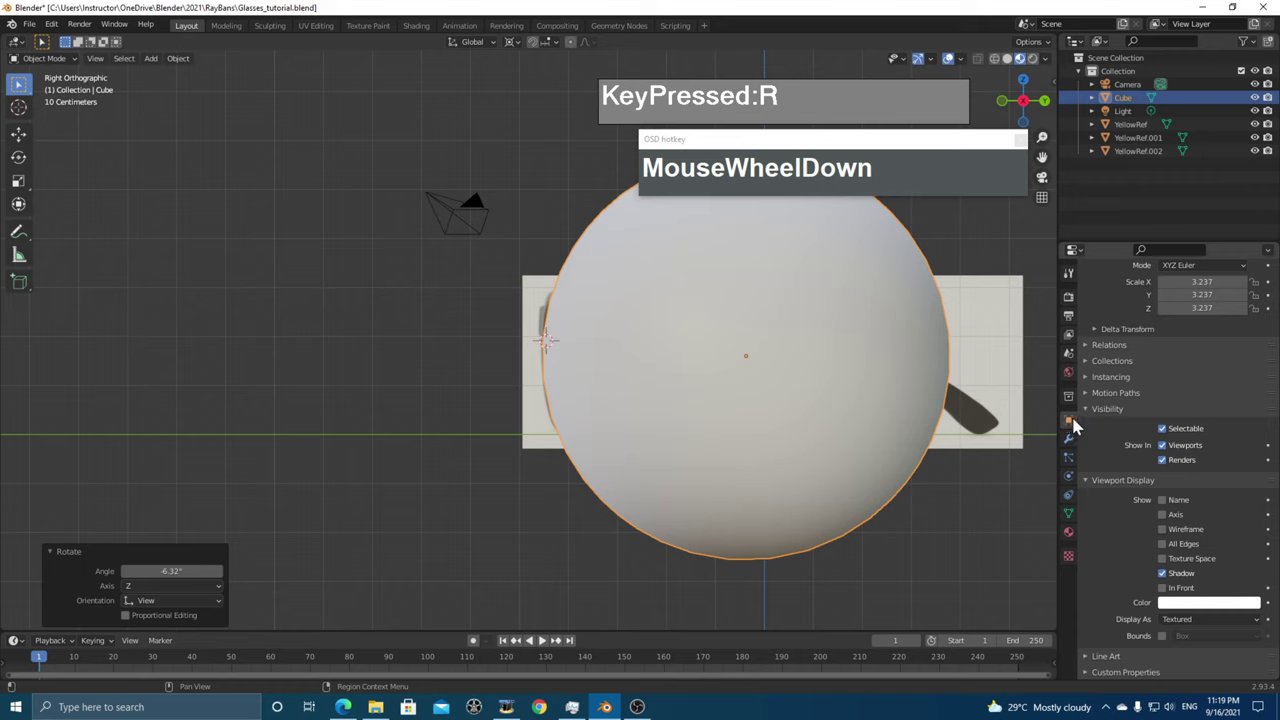
click(1204, 621)
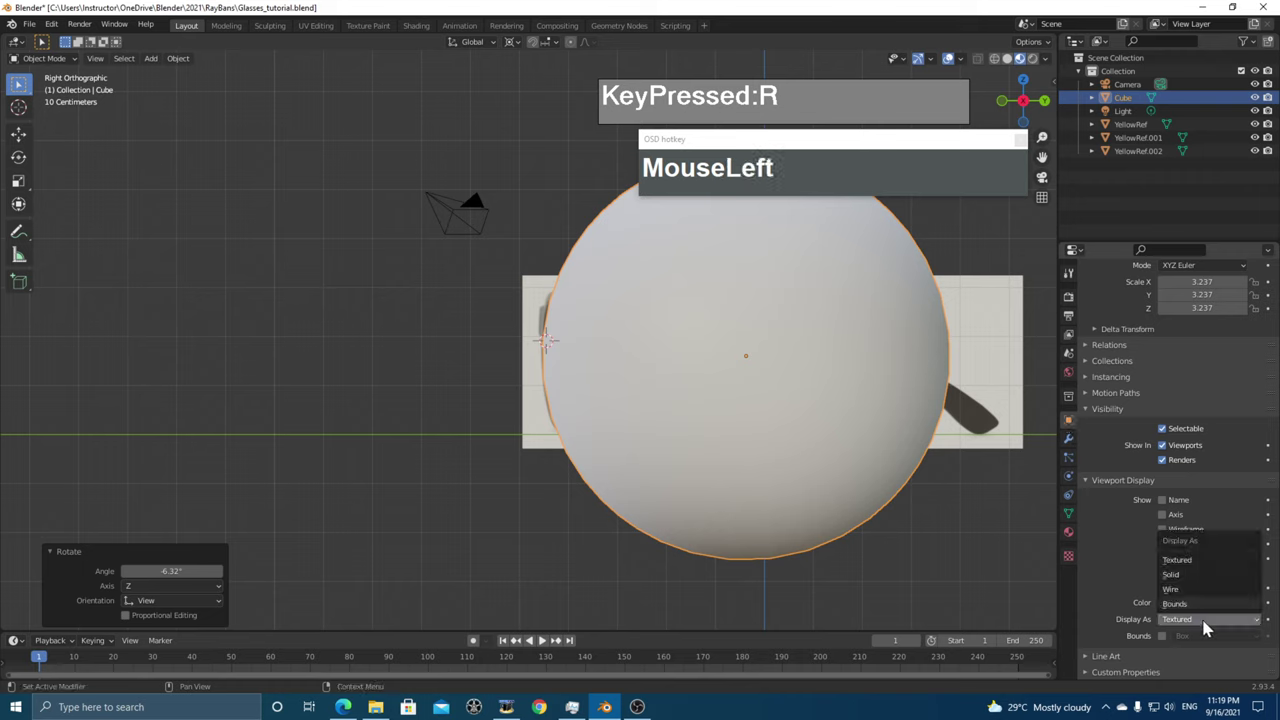
click(1186, 590)
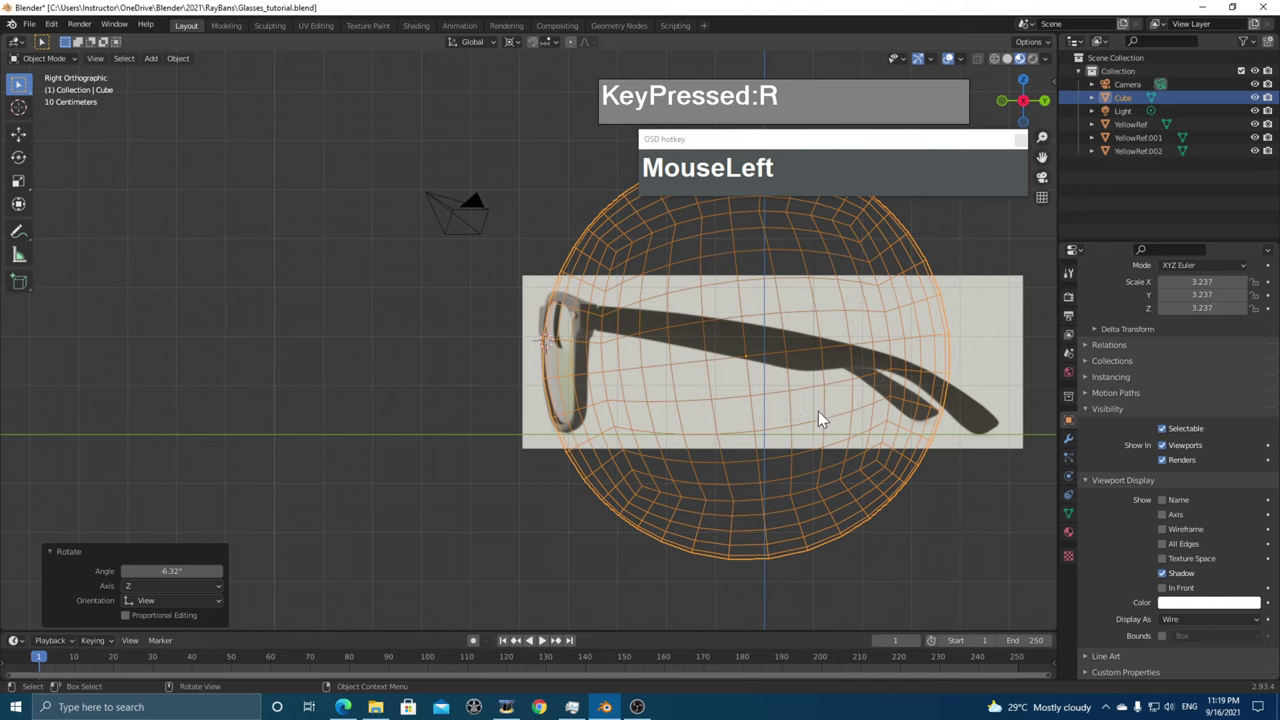
key(r)
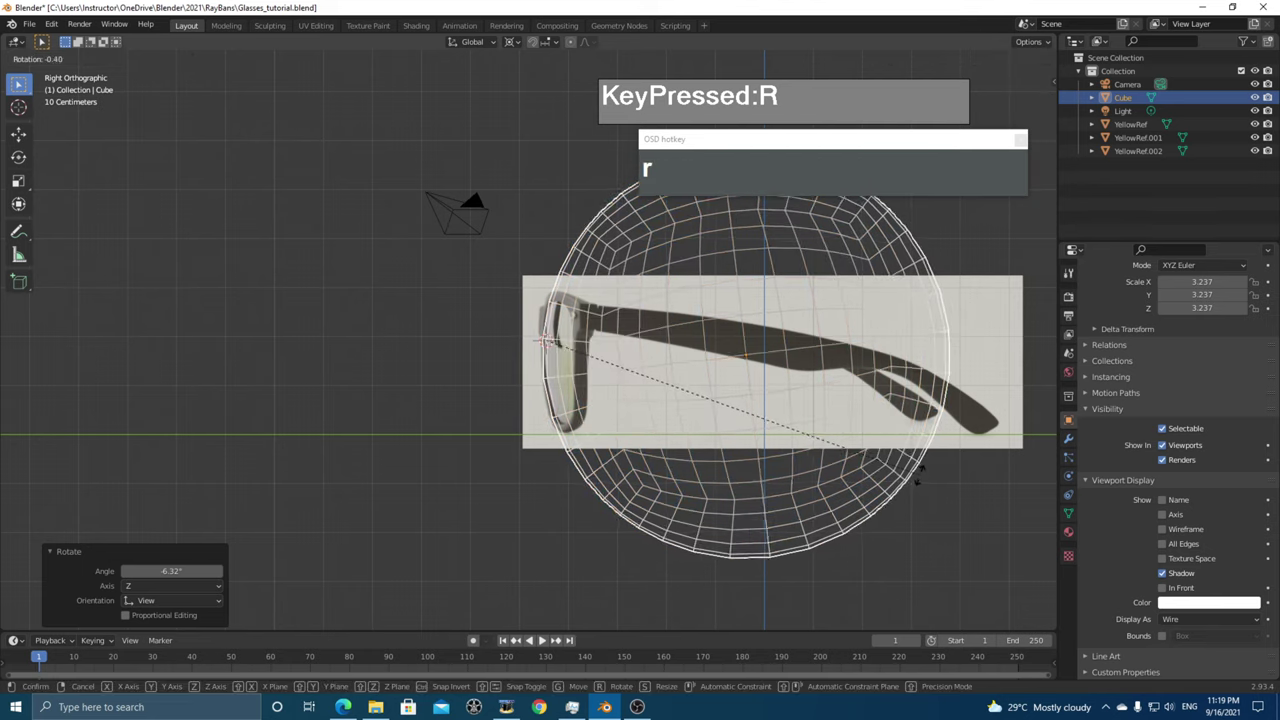
click(925, 468)
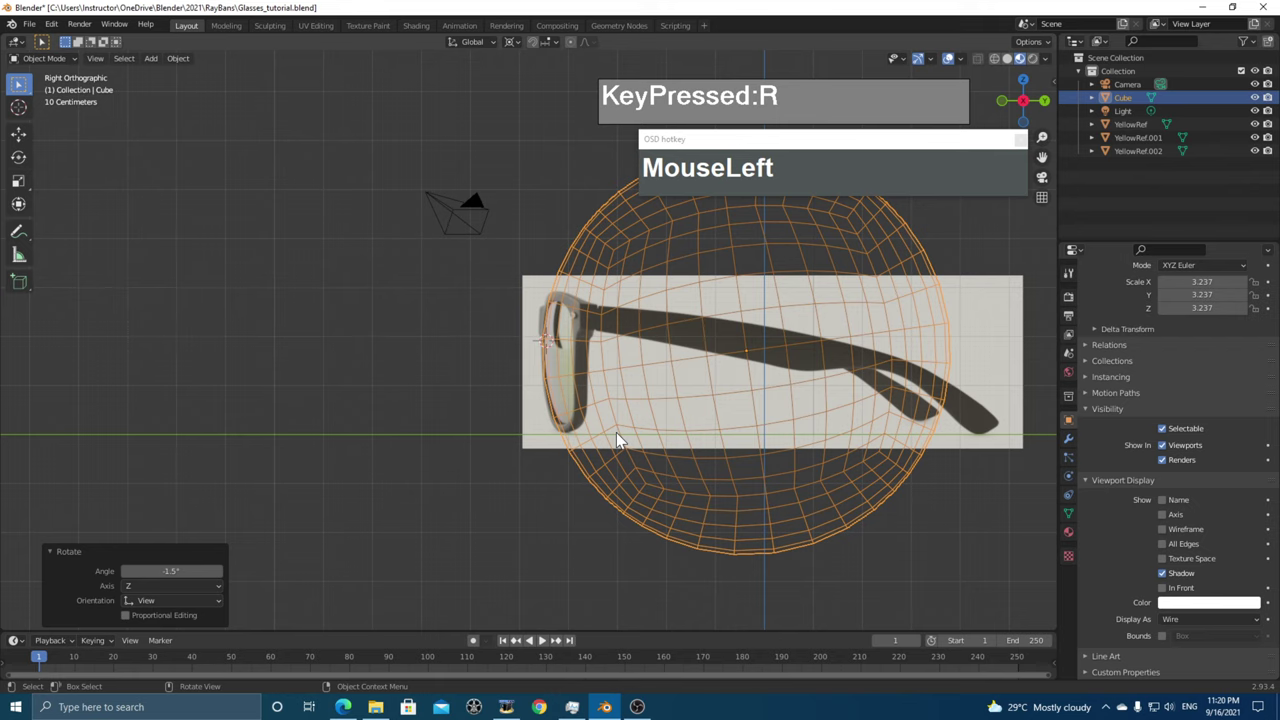
- Examine how the wireframe sphere lines up with the glasses reference in the front view and from a perspective angle
key(KP_1)
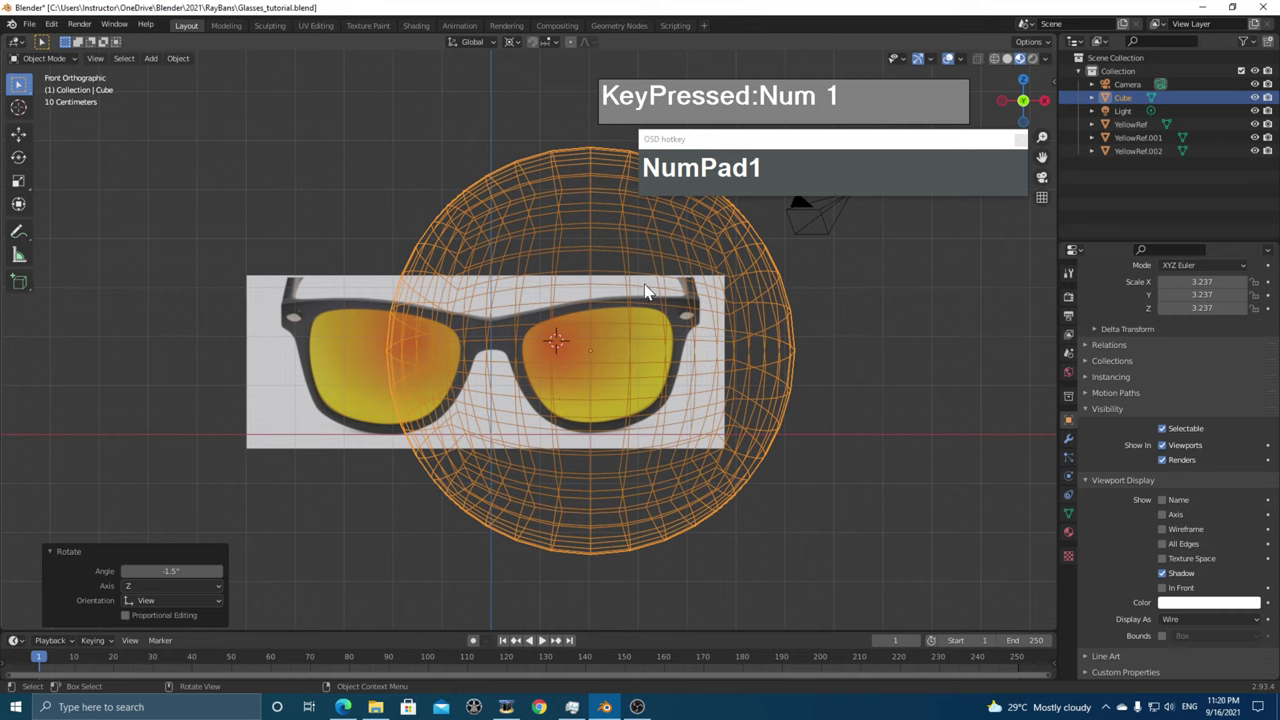
scroll(703, 355, down, 2)
scroll(705, 363, up, 1)
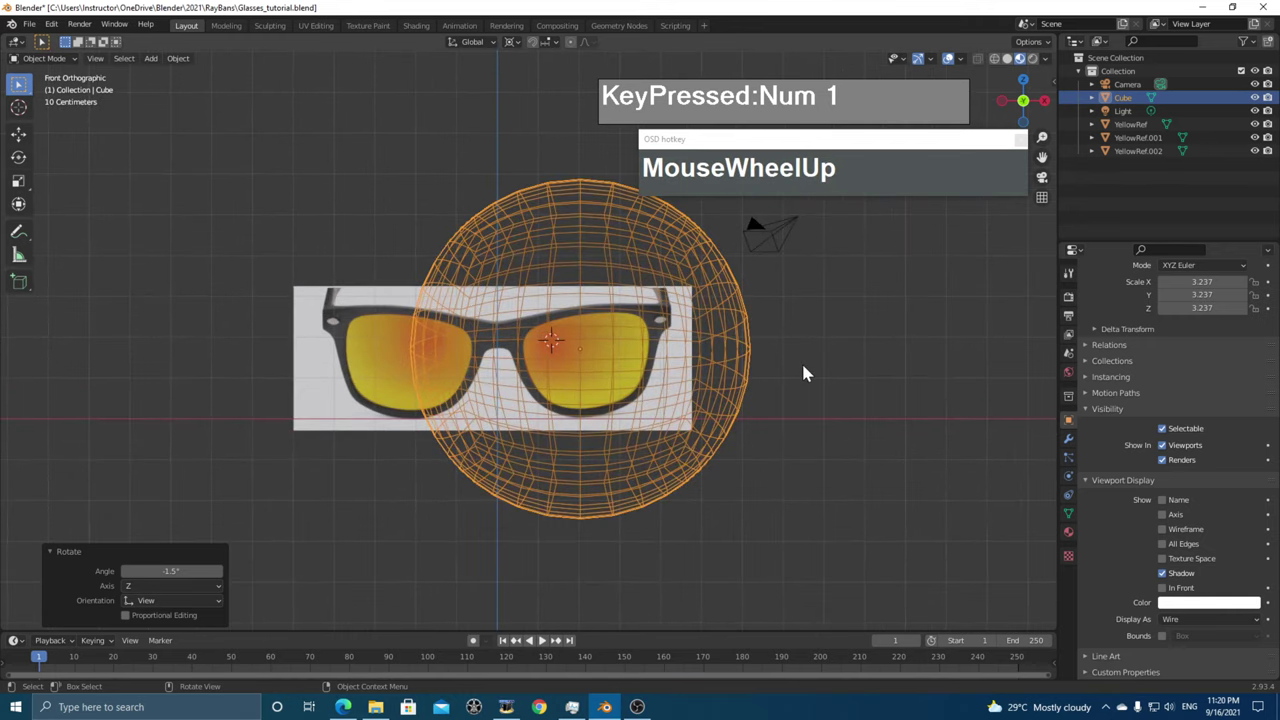
scroll(808, 370, up, 3)
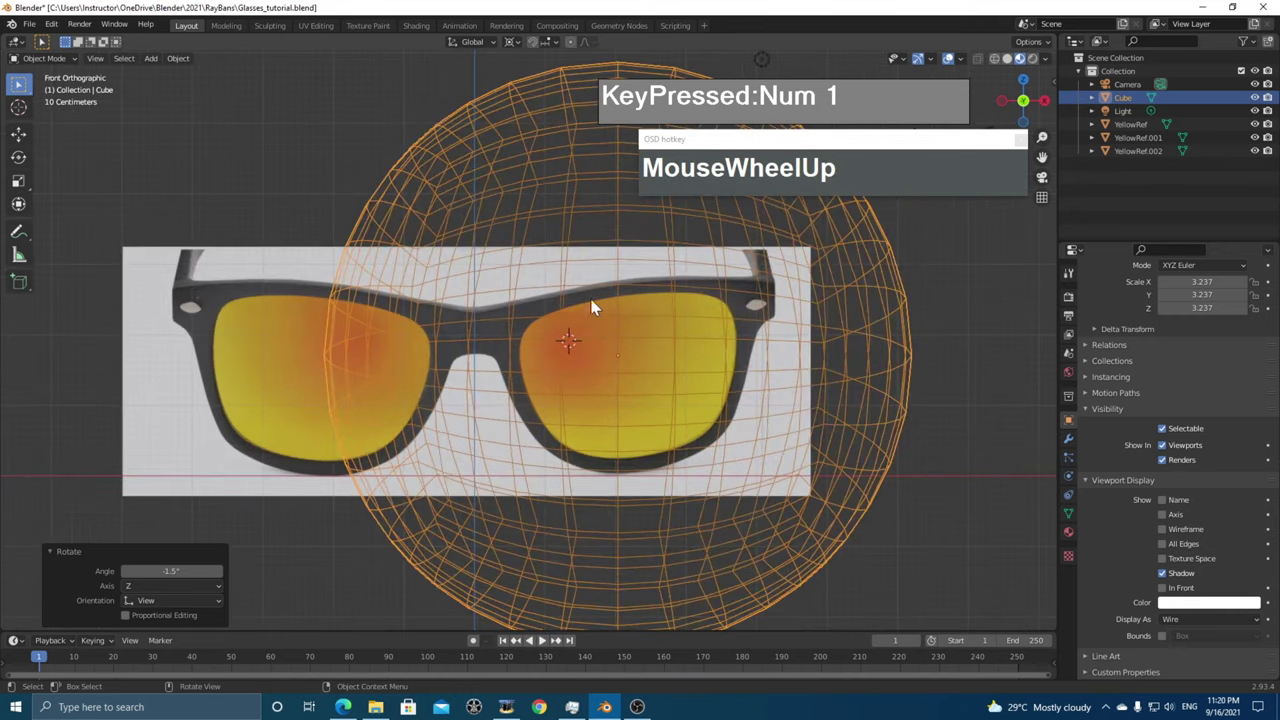
scroll(492, 318, down, 3)
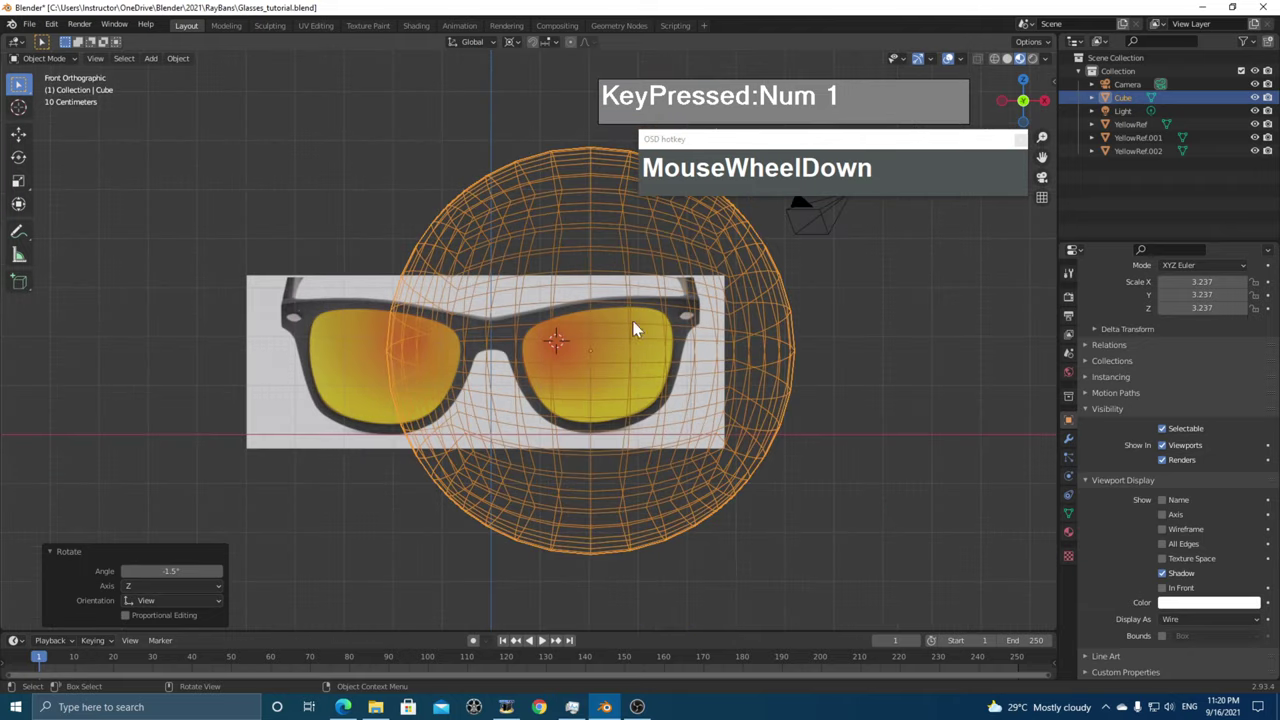
scroll(766, 357, up, 3)
middle_drag(766, 357, 472, 133)
scroll(774, 354, up, 2)
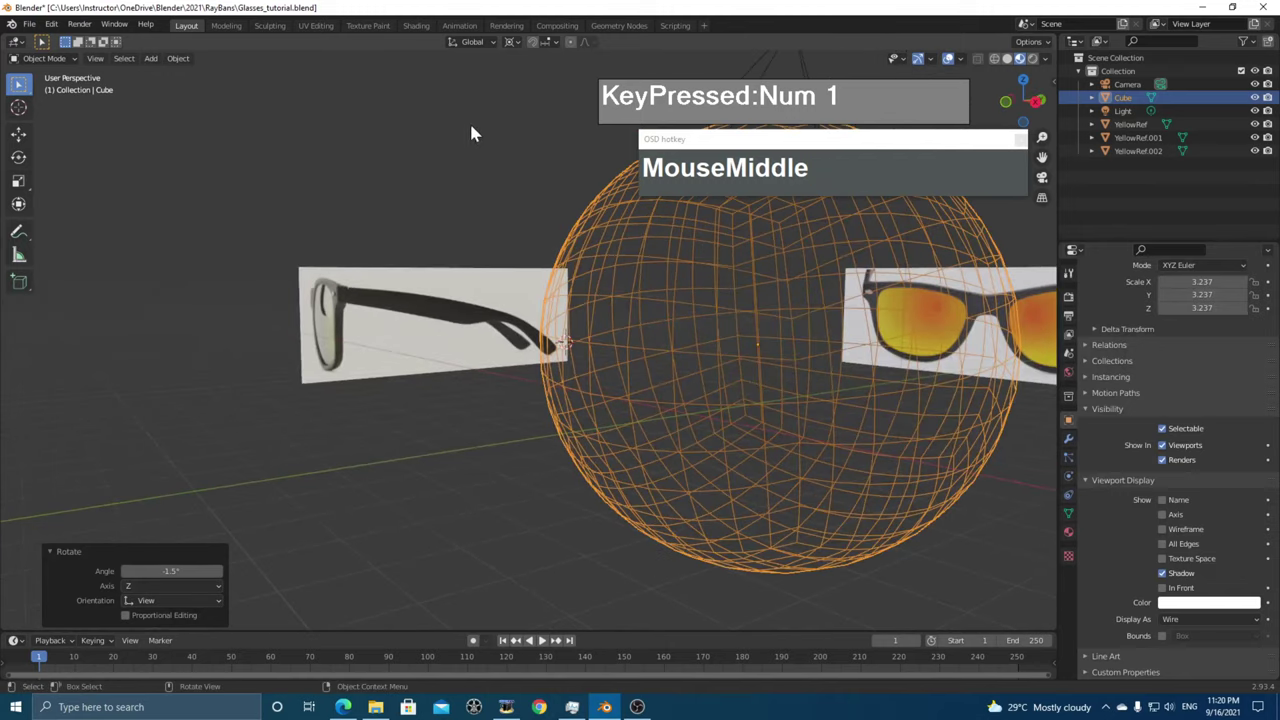
- Set the transform pivot point to Median Point, keeping the sphere selected
click(511, 43)
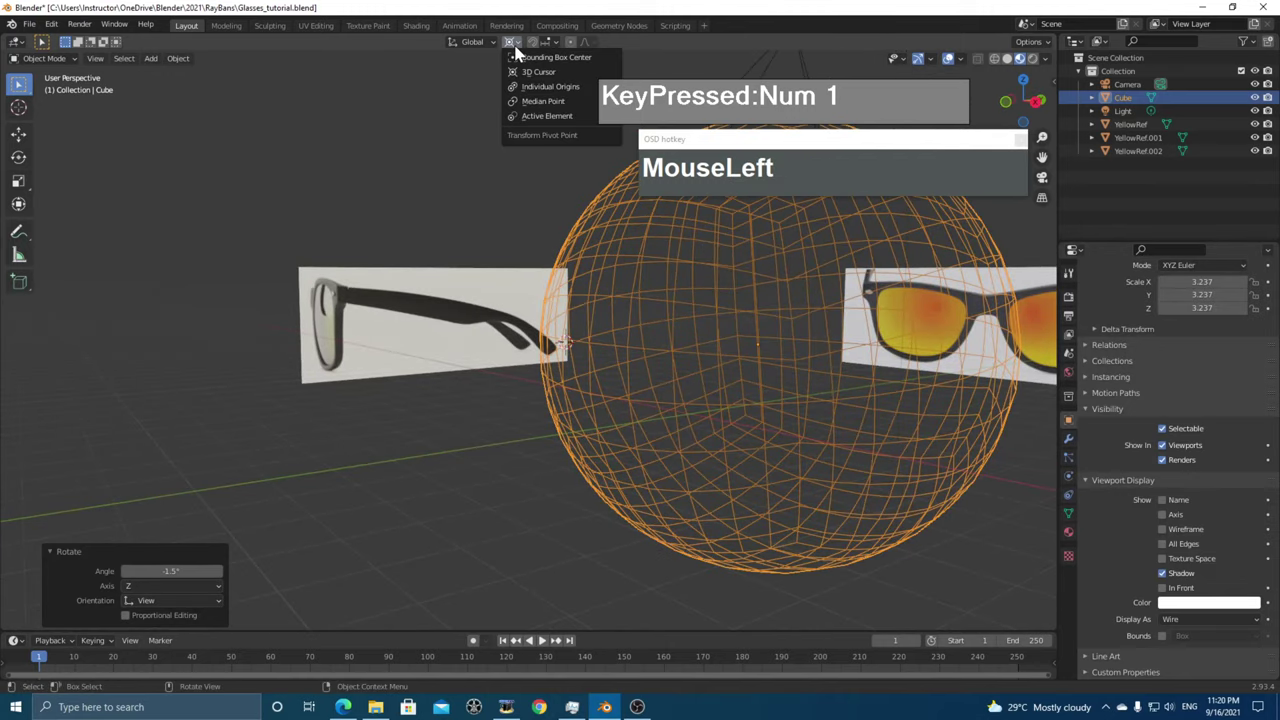
click(545, 103)
scroll(626, 290, down, 4)
scroll(626, 290, up, 2)
click(686, 345)
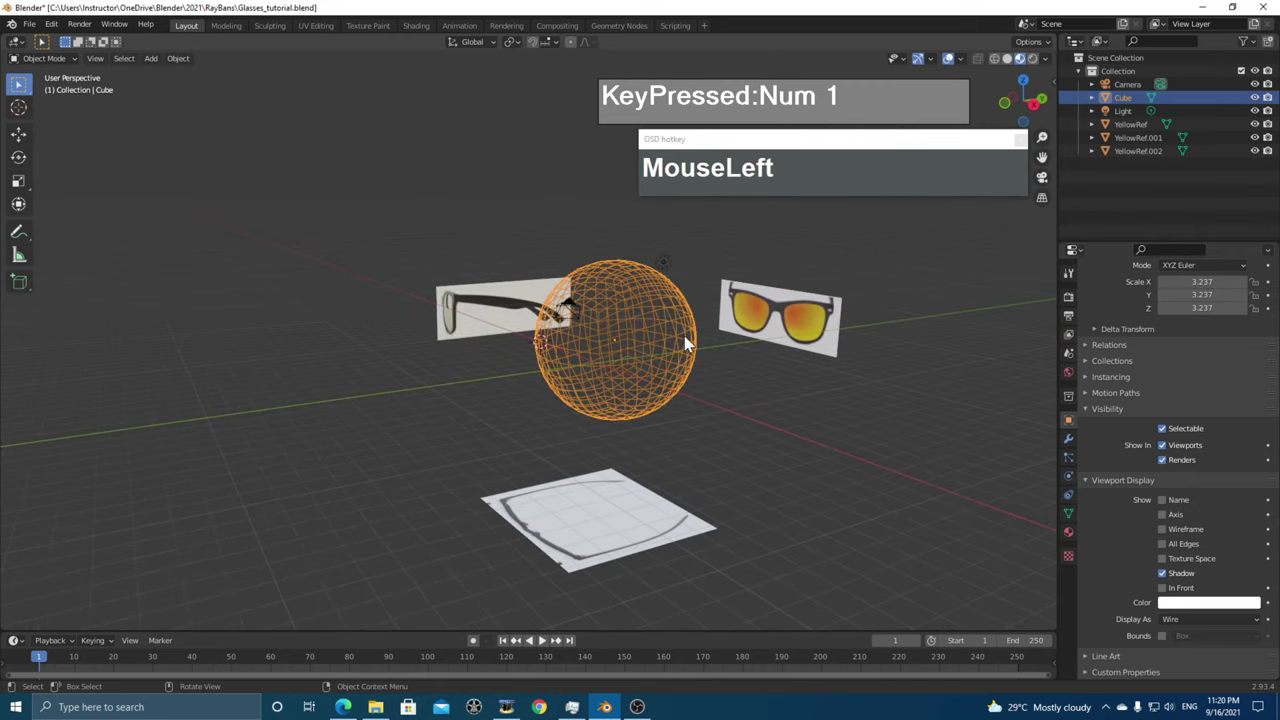
- Enter Edit Mode on the sphere and subdivide all its faces with one cut
scroll(700, 342, up, 2)
shift+middle_drag(737, 323, 634, 350)
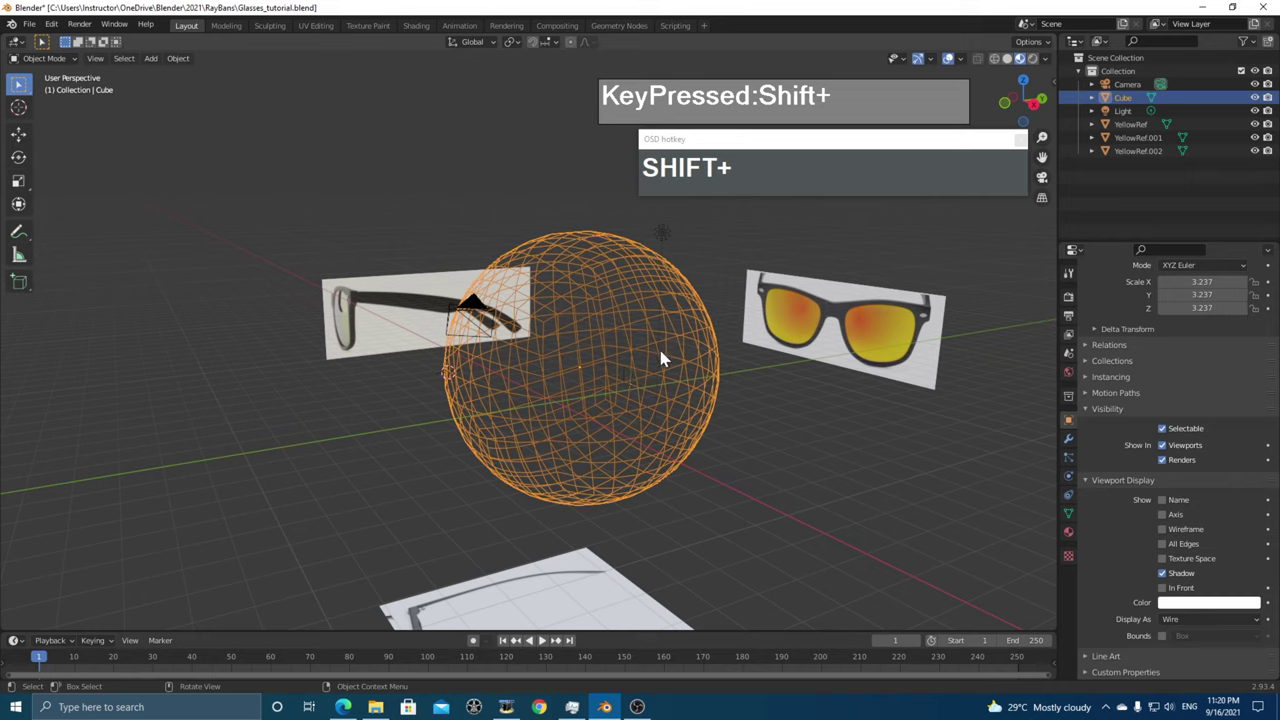
click(45, 60)
click(46, 88)
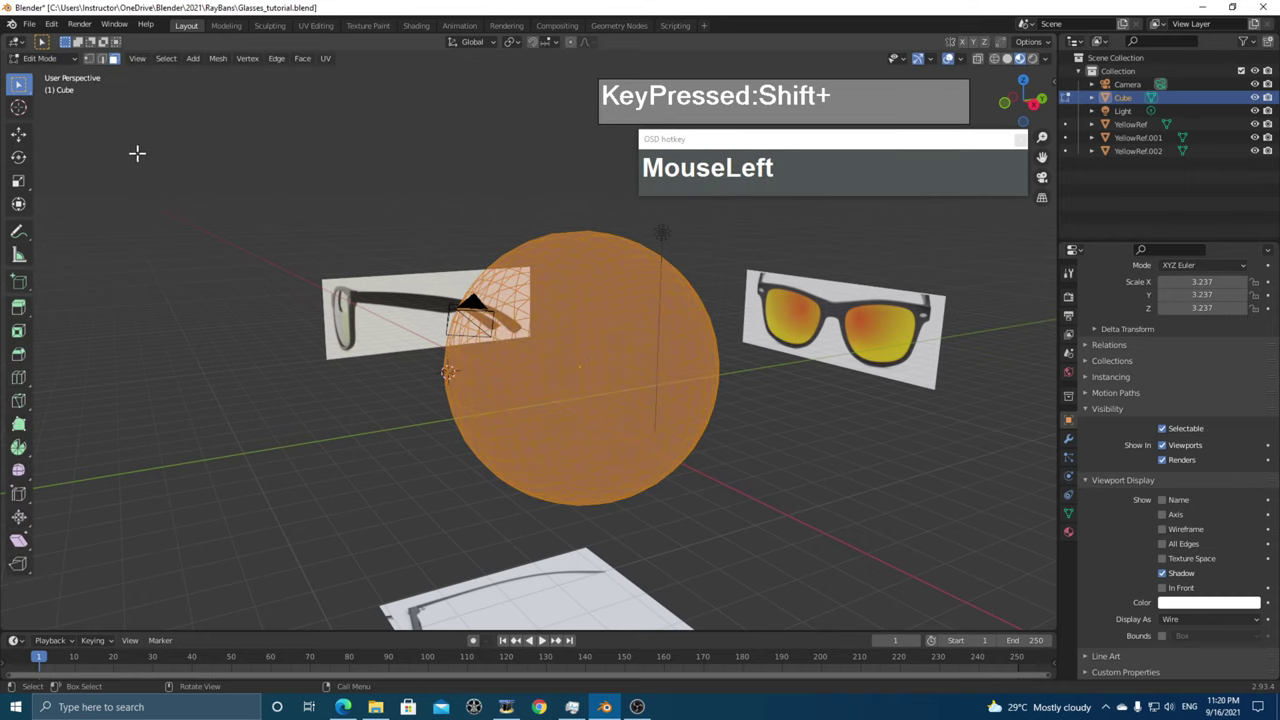
right_click(606, 352)
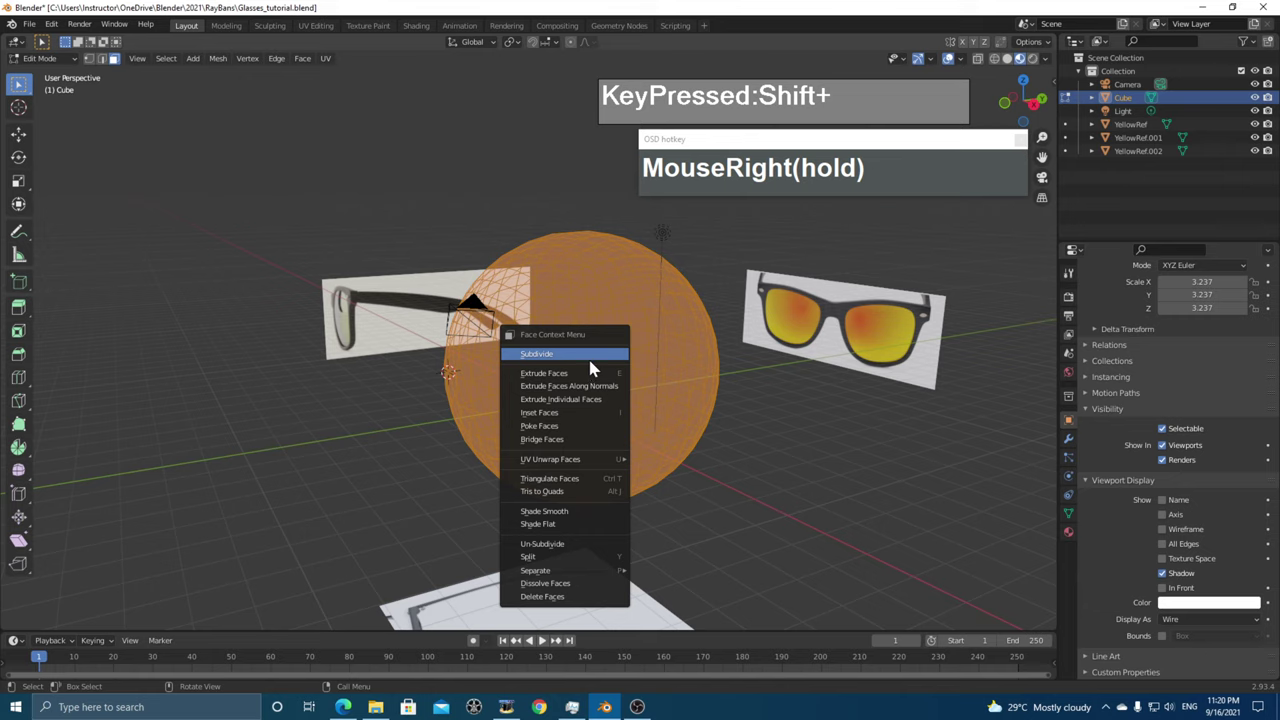
click(590, 355)
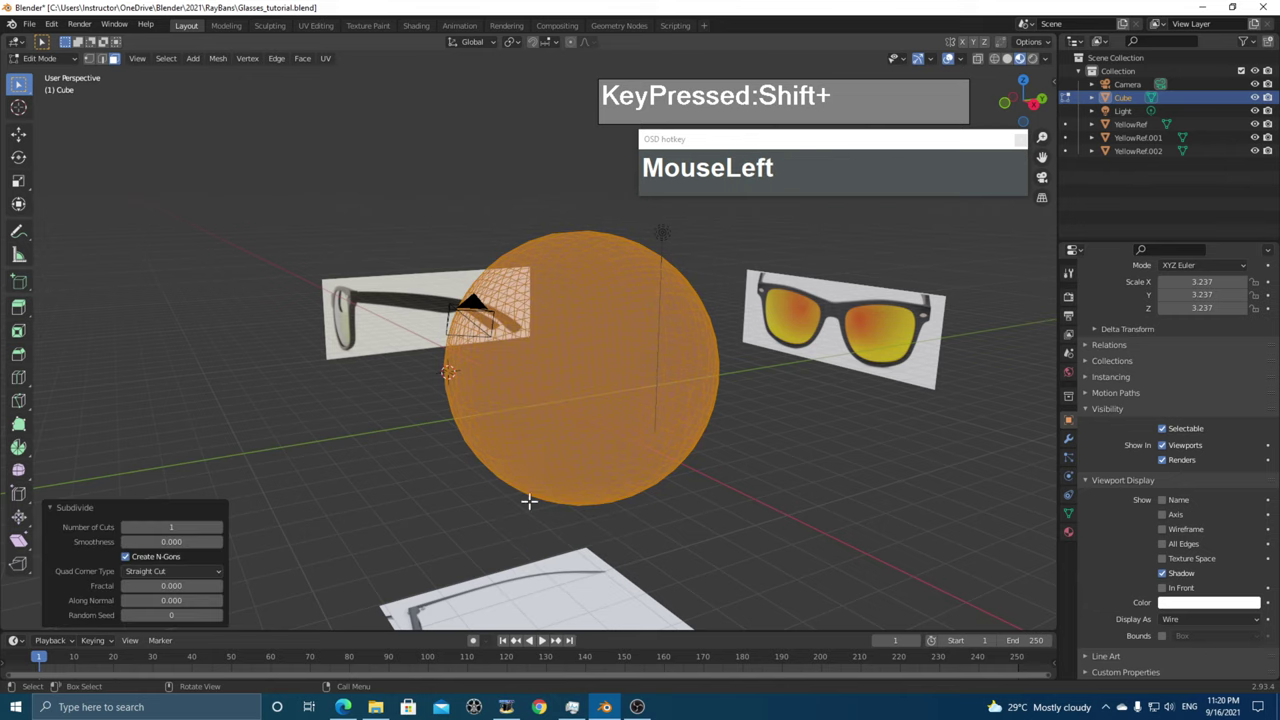
- Apply To Sphere to the subdivided mesh three times, with a factor of about 0.851 first and 0.382 last
key(shift+alt+s)
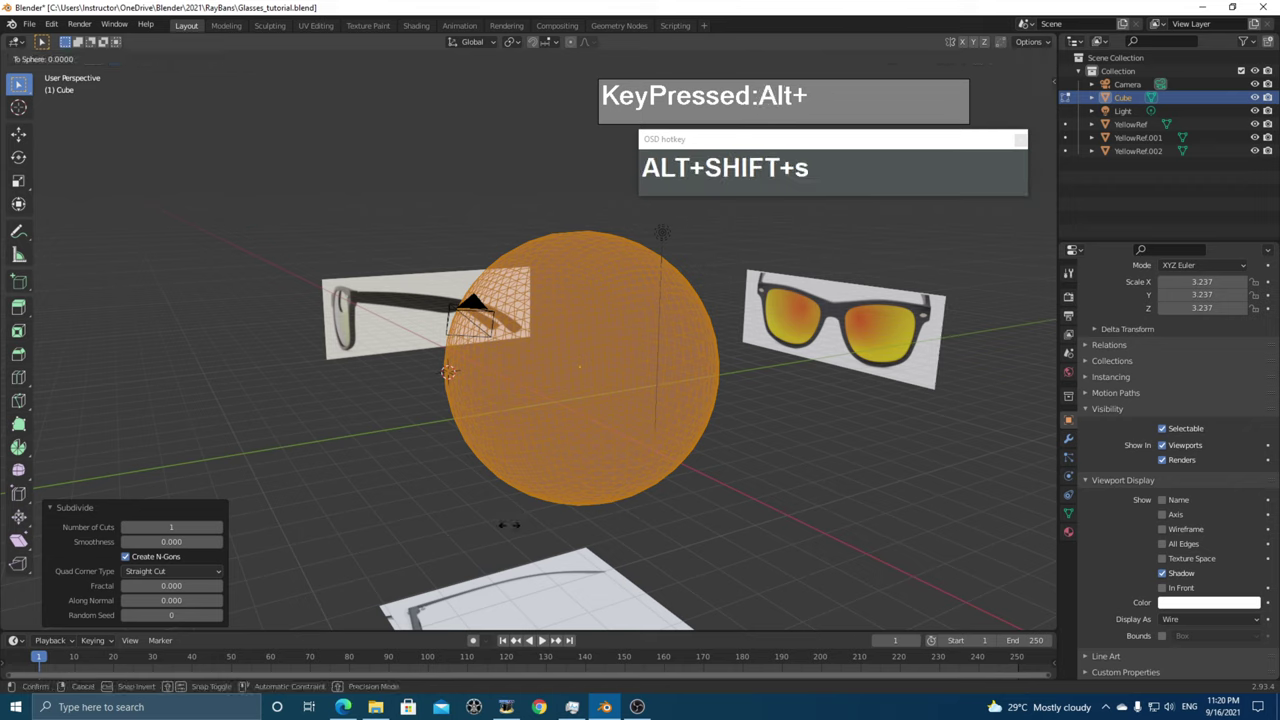
click(953, 501)
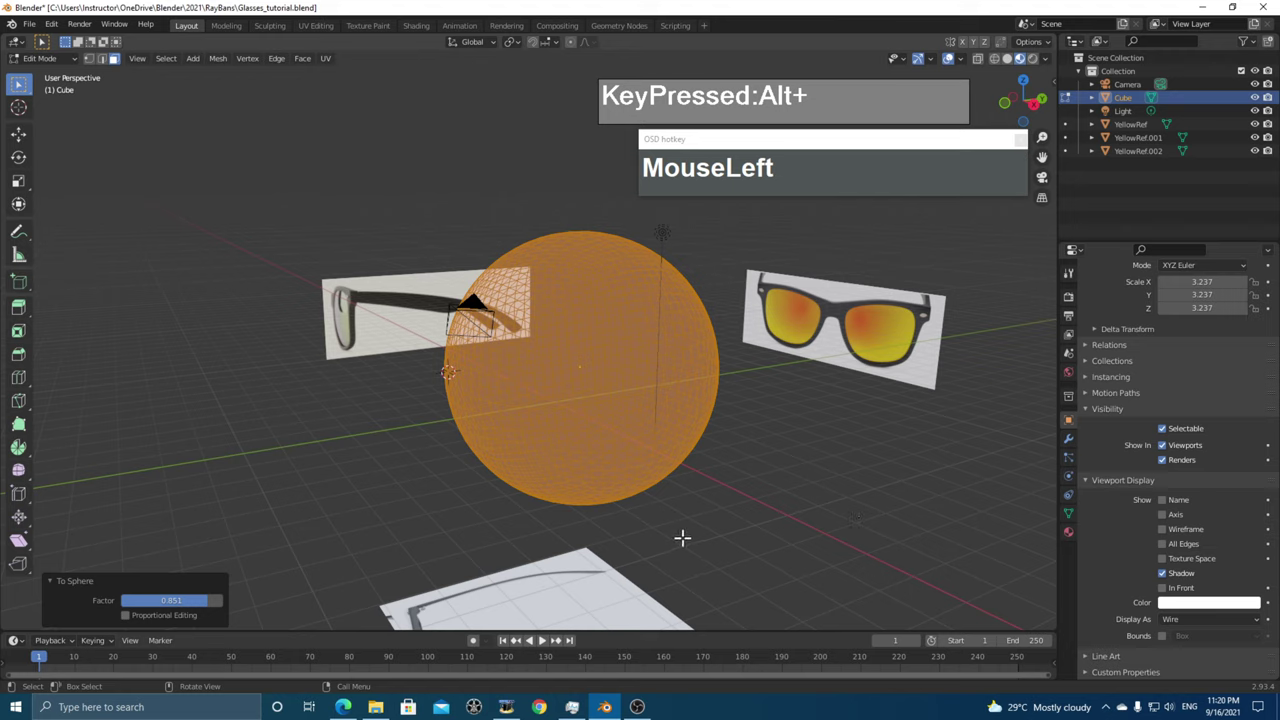
key(shift+alt+s)
click(977, 486)
key(shift+alt+s)
click(958, 486)
- Try to remove the rear part of the sphere by box-selecting it from above and deleting Only Faces
alt+middle_drag(762, 484, 603, 471)
scroll(458, 491, down, 2)
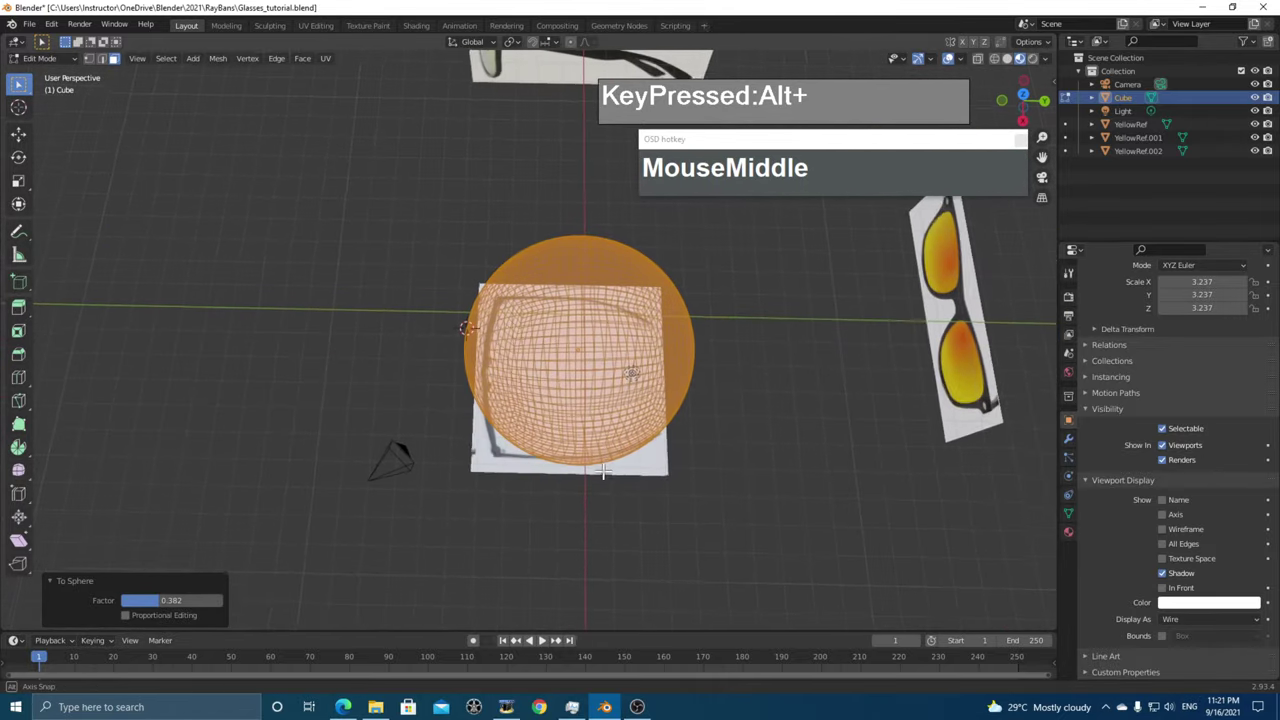
click(604, 241)
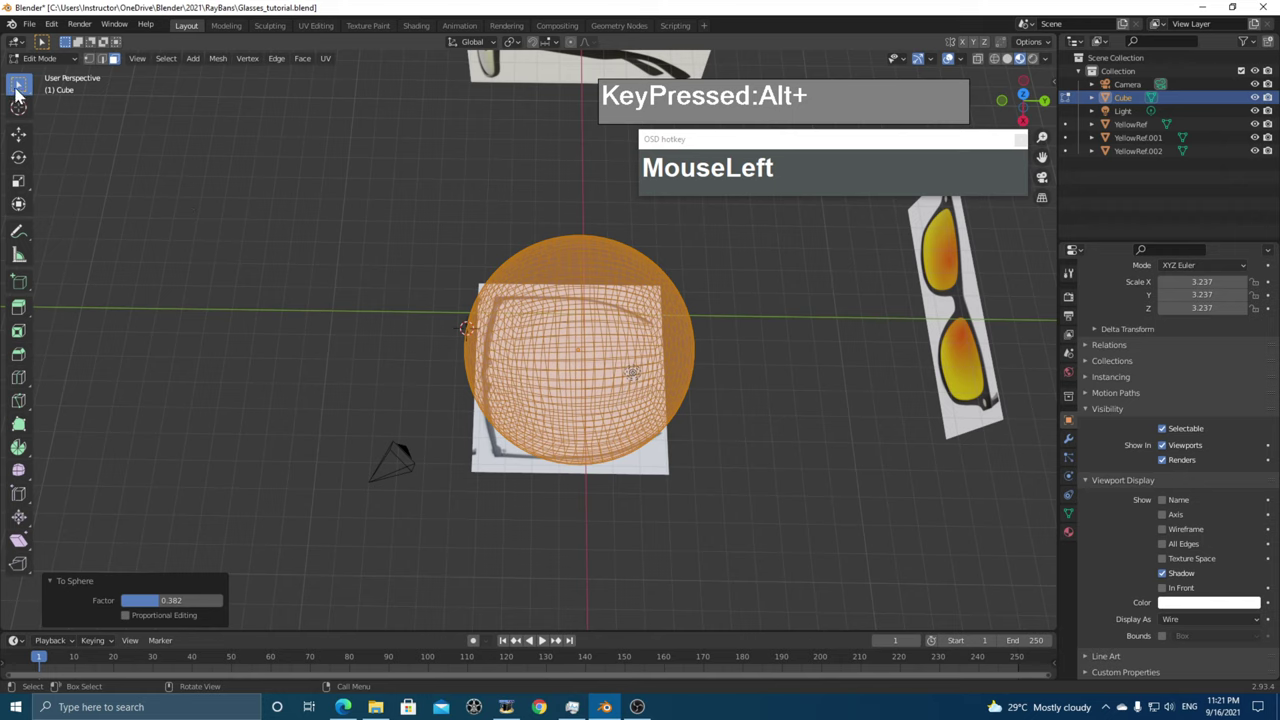
click(543, 194)
drag(543, 194, 769, 572)
key(Delete)
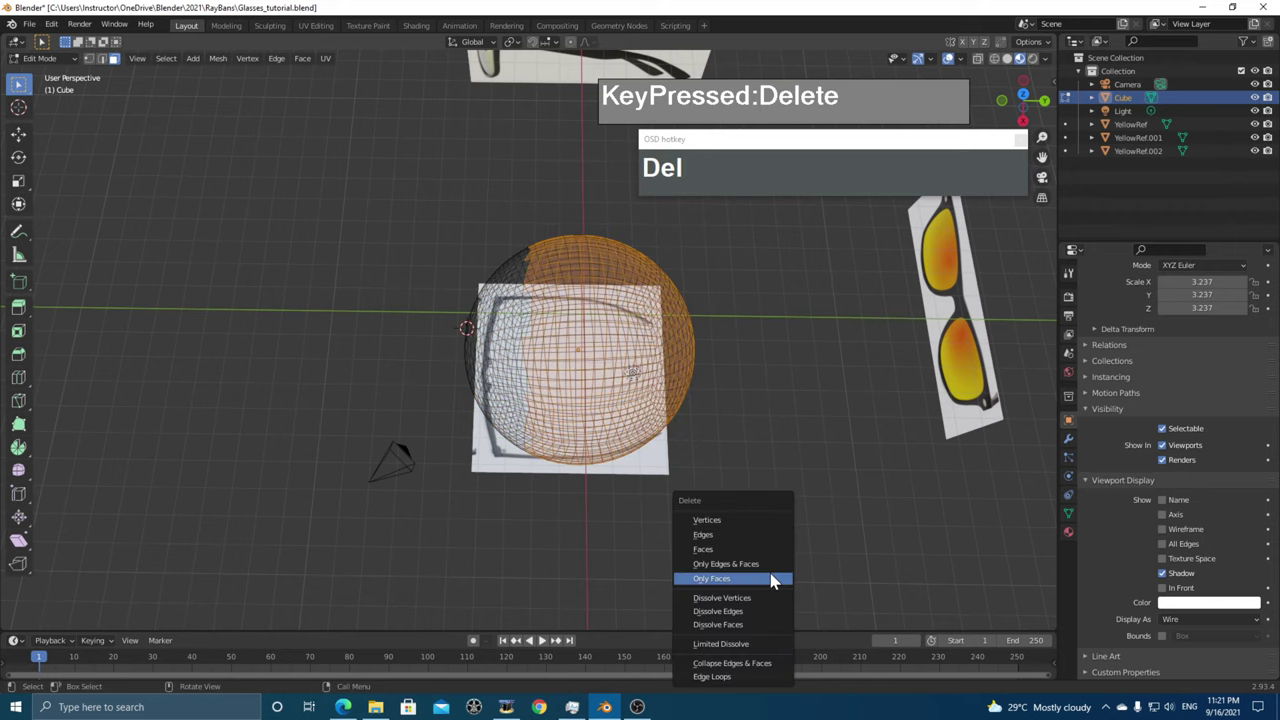
click(772, 580)
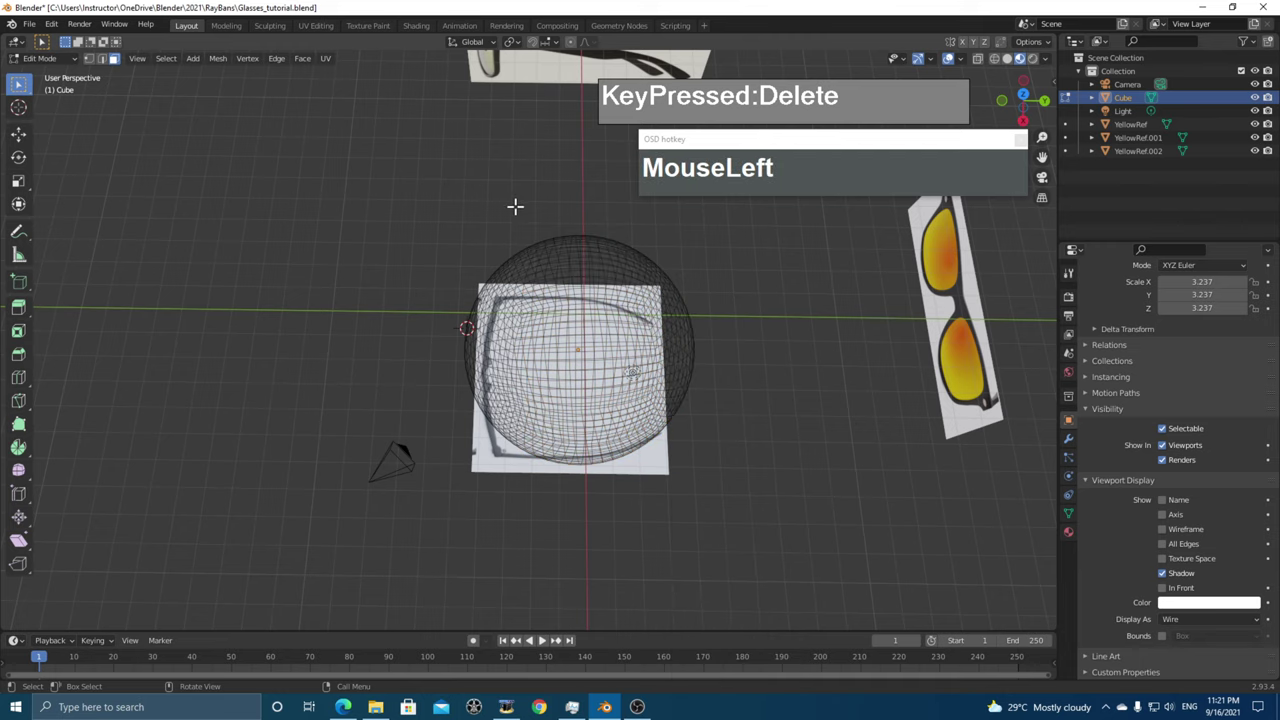
- Try deleting the box-selected rear part again with the Faces option, and undo the deletions to restore the full sphere
drag(515, 206, 737, 520)
key(x)
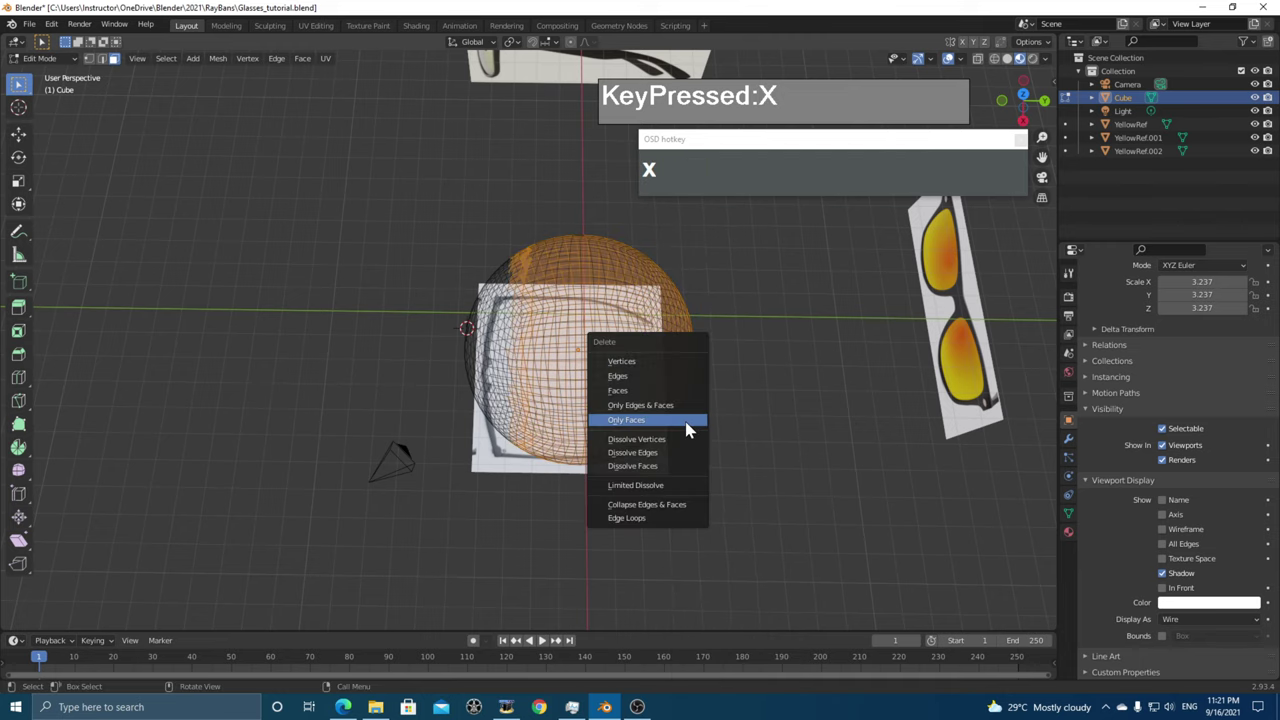
click(664, 398)
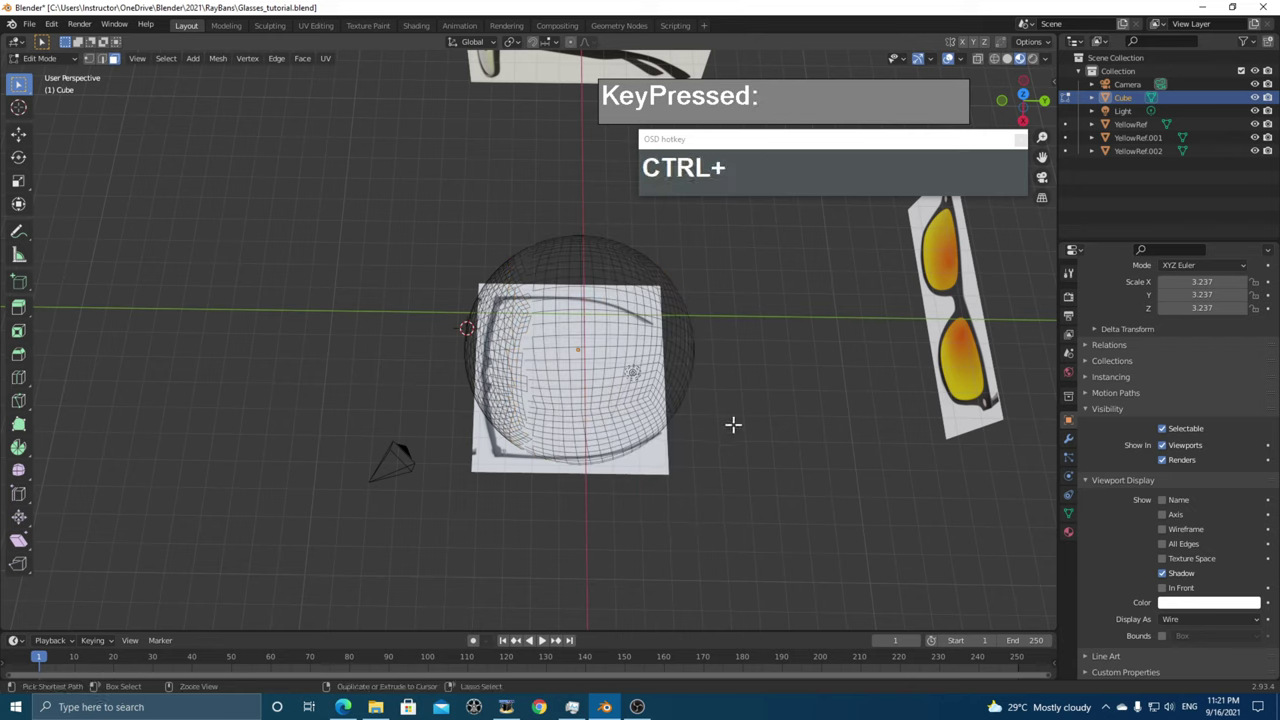
key(ctrl+z)
key(ctrl+z)
key(ctrl+z)
- Box-select the sphere's visible rear part from above, leaving the front strip near the 3D cursor, and delete its faces
click(586, 217)
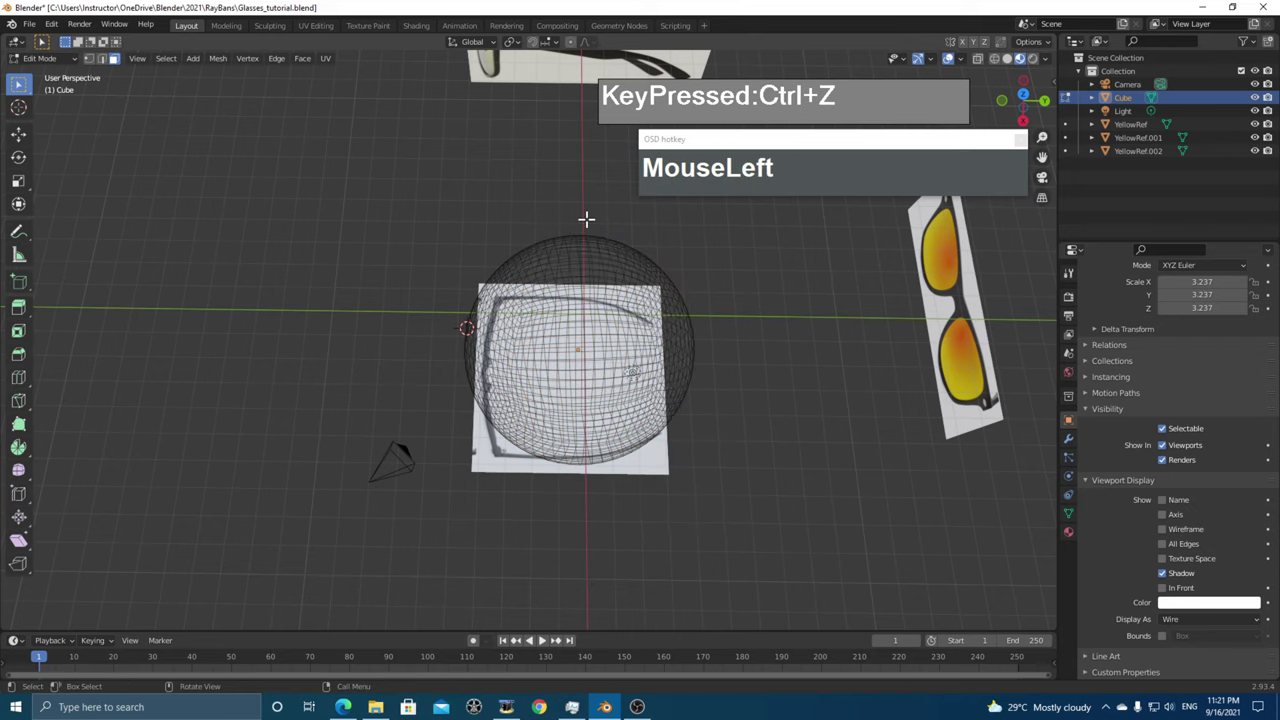
drag(514, 188, 796, 530)
key(x)
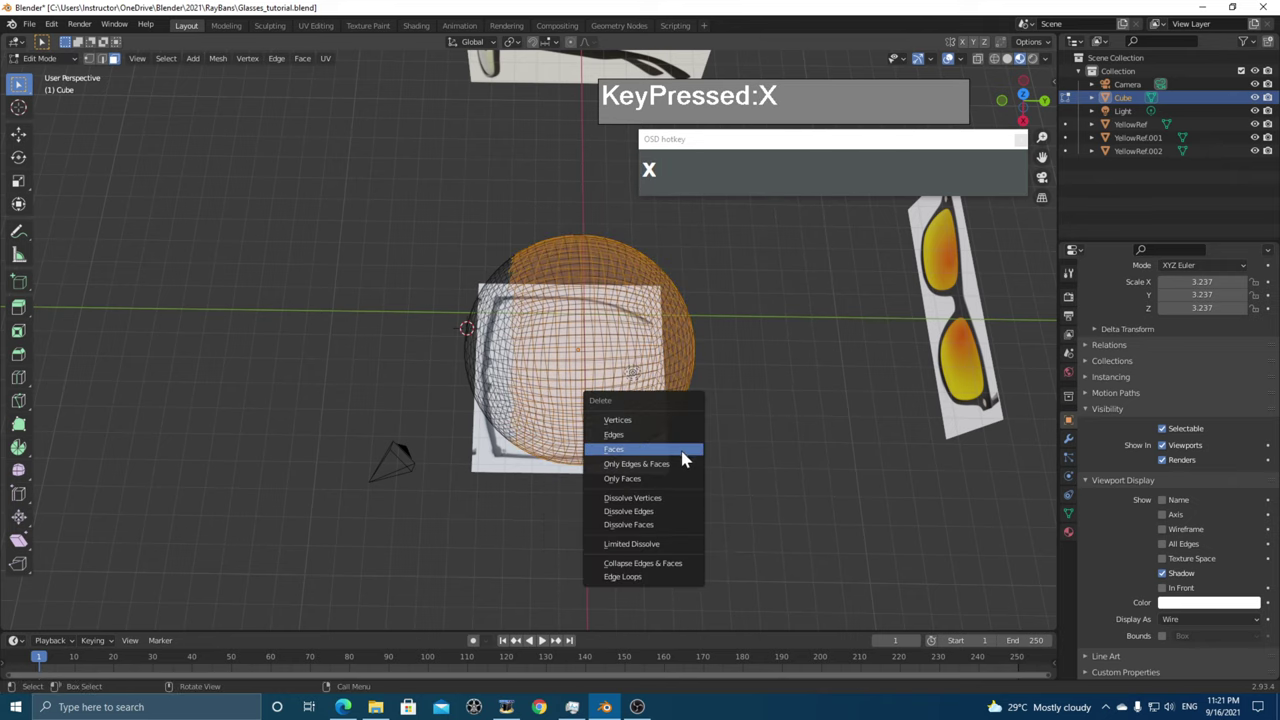
click(670, 452)
- Turn on X-ray, box-select everything behind the sphere's front cap through the mesh from above, and delete the faces
middle_drag(712, 471, 589, 337)
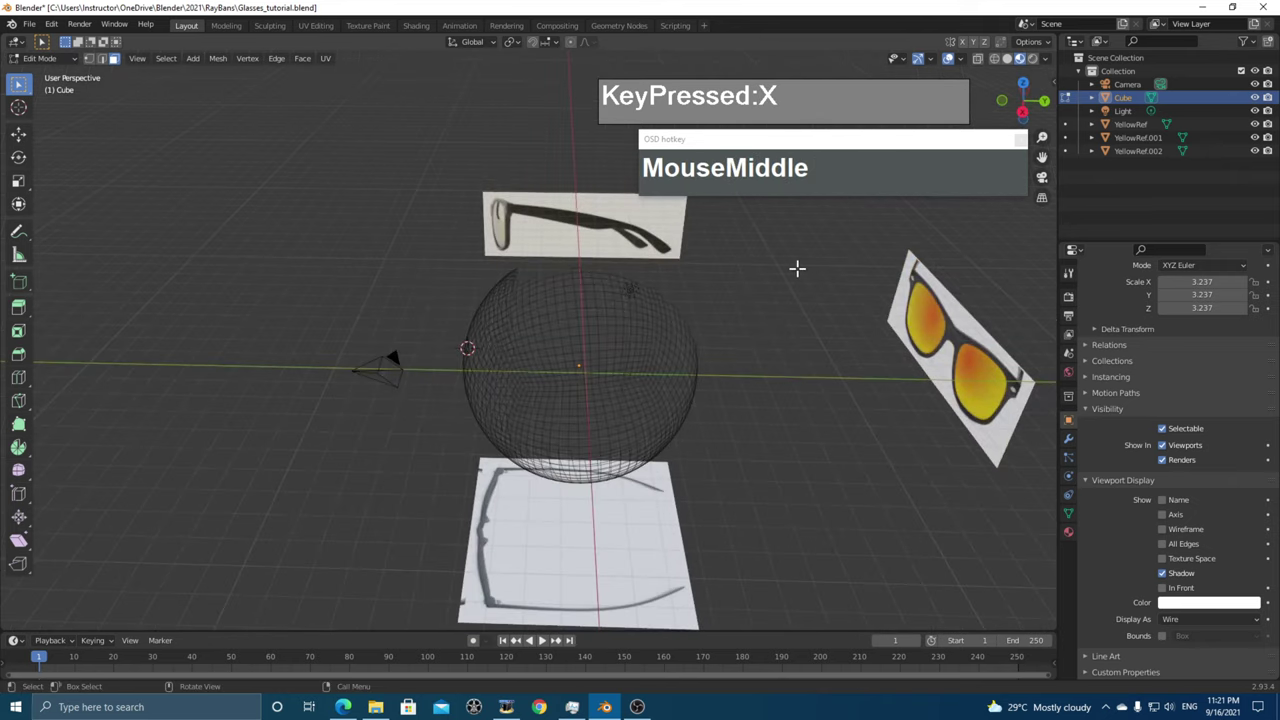
click(978, 59)
middle_drag(766, 380, 777, 460)
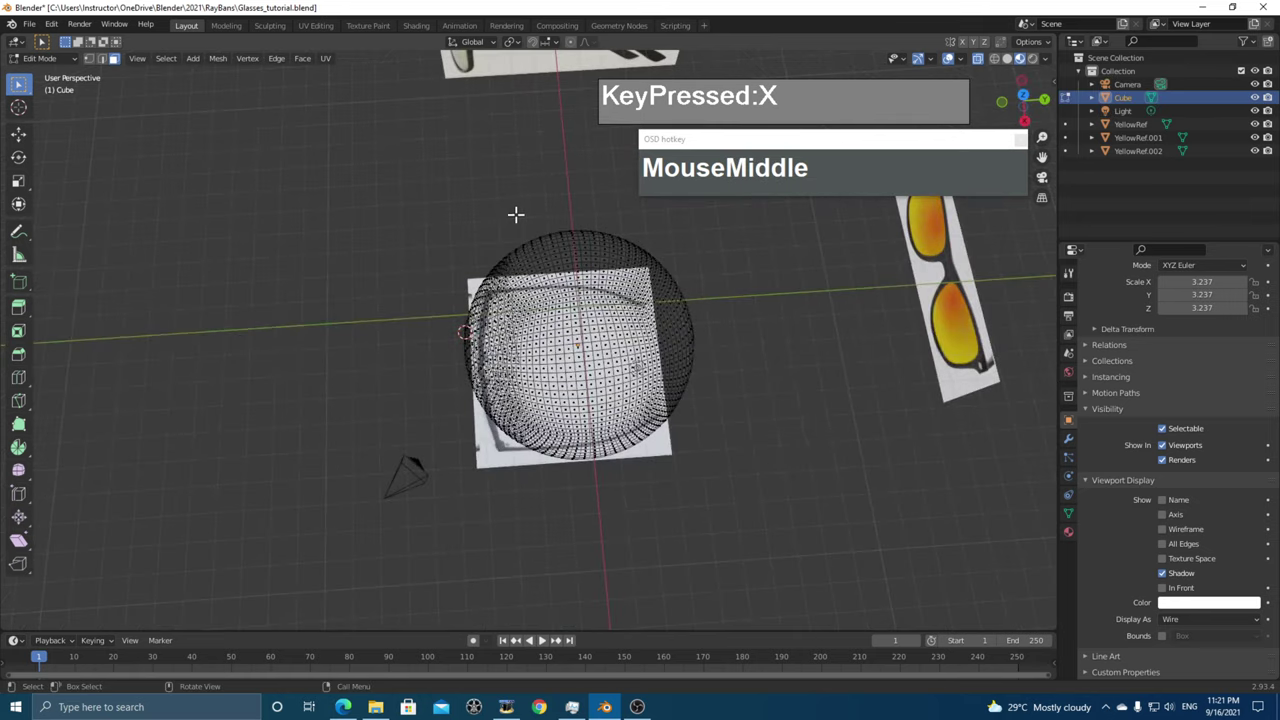
drag(503, 203, 769, 551)
key(x)
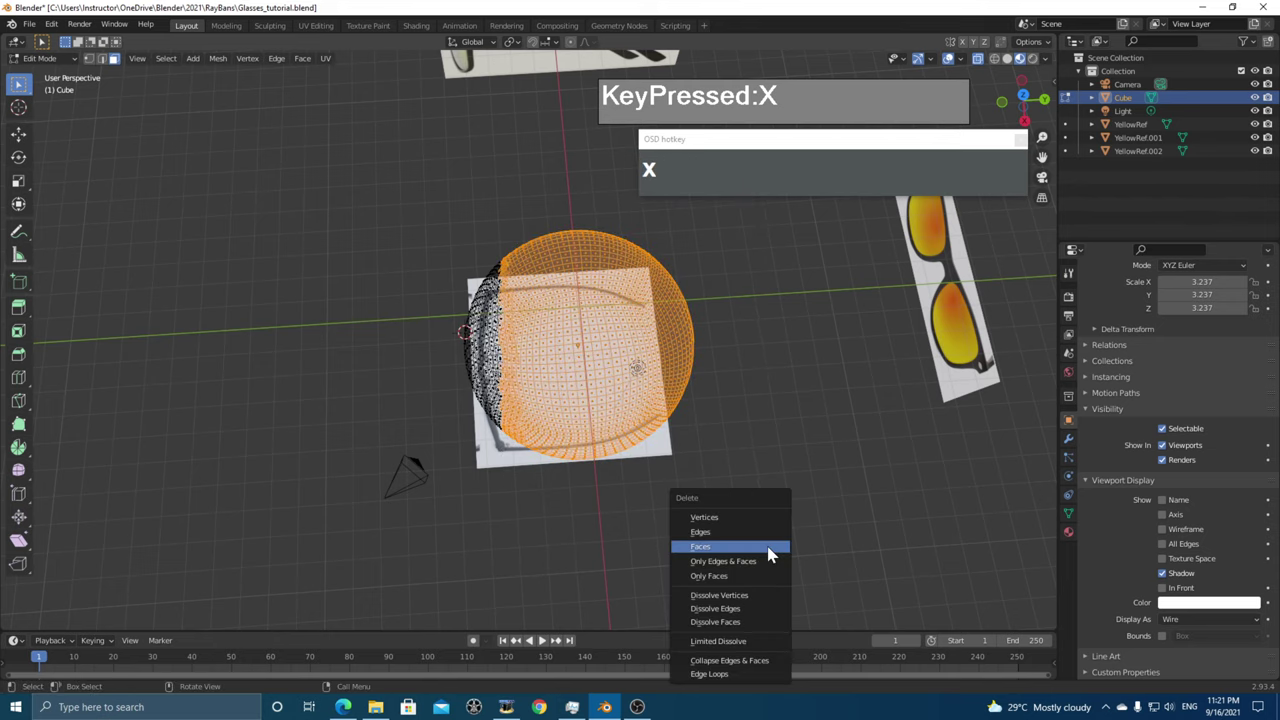
click(768, 553)
- In the front view, lasso-select the cap's outer faces around the lens on the 3D cursor's side and delete them
middle_drag(654, 560, 668, 464)
scroll(668, 464, up, 2)
middle_drag(567, 448, 537, 437)
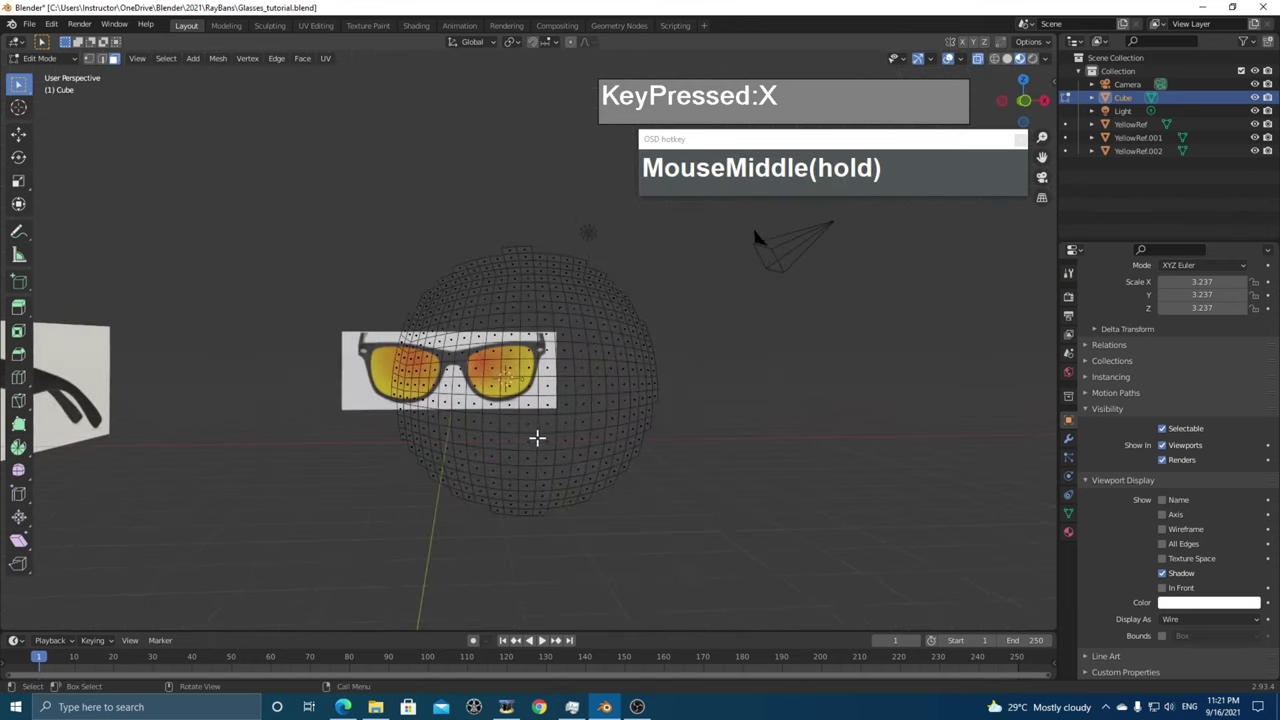
key(KP_1)
scroll(580, 455, up, 2)
scroll(580, 455, up, 1)
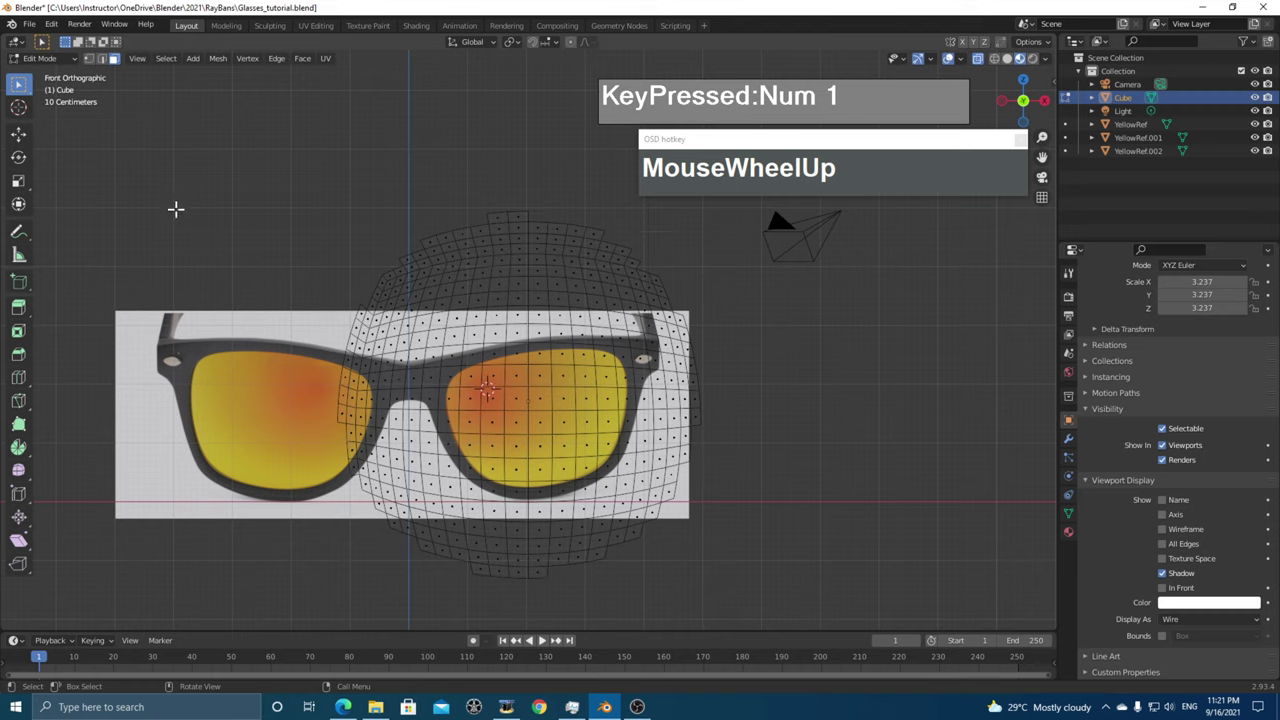
click(22, 88)
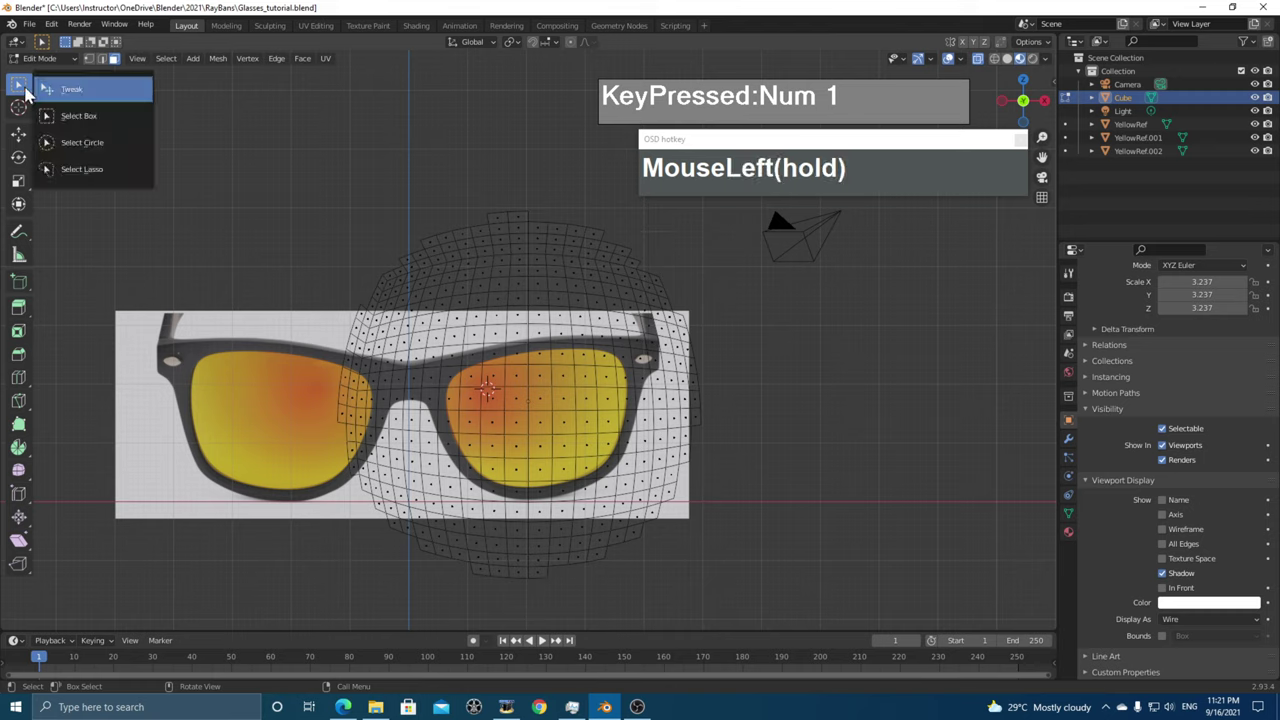
drag(24, 90, 60, 169)
mouse_move(676, 257)
mouse_down()
mouse_move(523, 295)
mouse_move(381, 360)
mouse_move(414, 487)
mouse_move(514, 526)
mouse_move(604, 520)
mouse_move(682, 446)
mouse_move(674, 364)
mouse_move(709, 443)
mouse_move(657, 629)
mouse_move(257, 349)
mouse_move(583, 191)
mouse_move(680, 250)
mouse_up()
key(Delete)
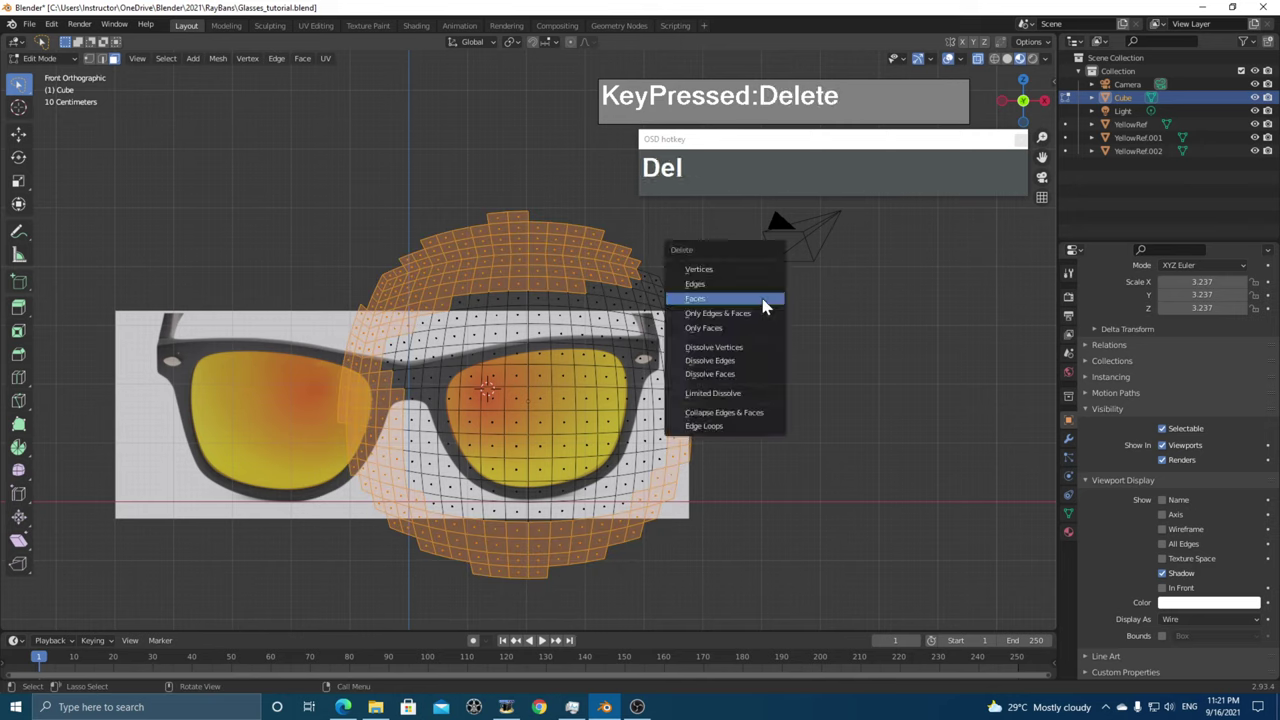
click(763, 303)
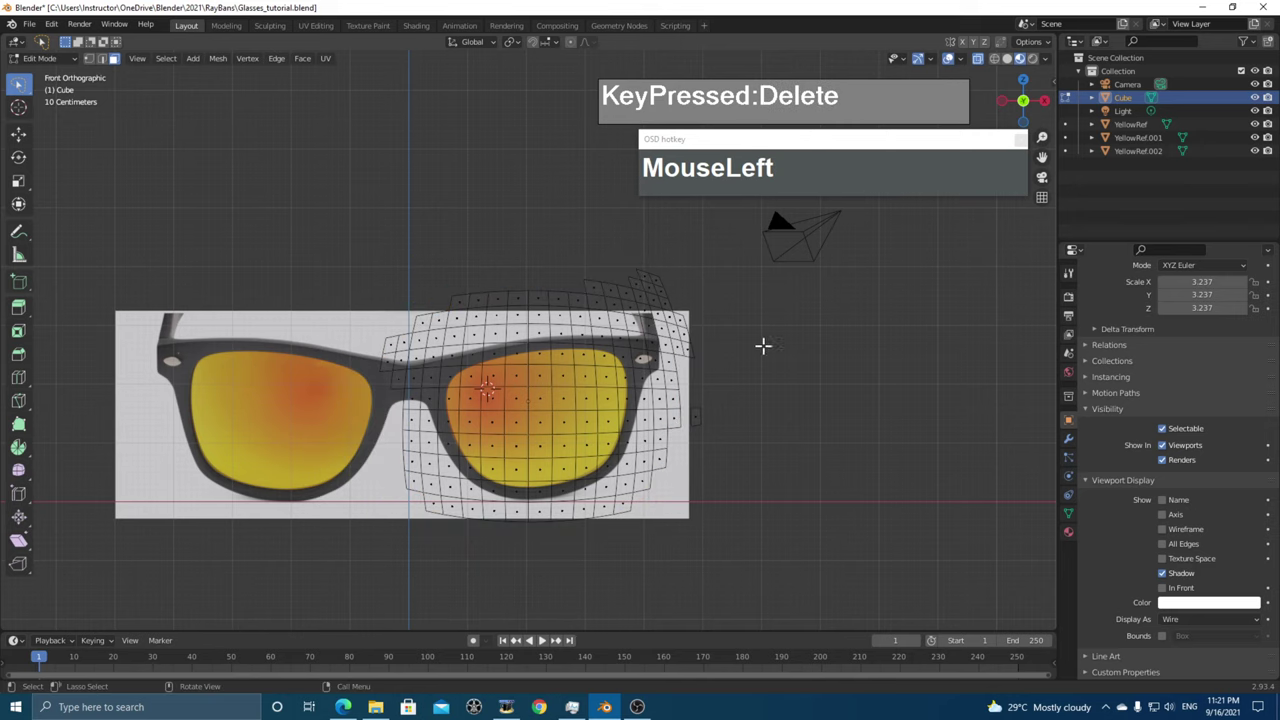
- Circle-select the leftover stray faces along the edge of the lens patch and delete them
key(c)
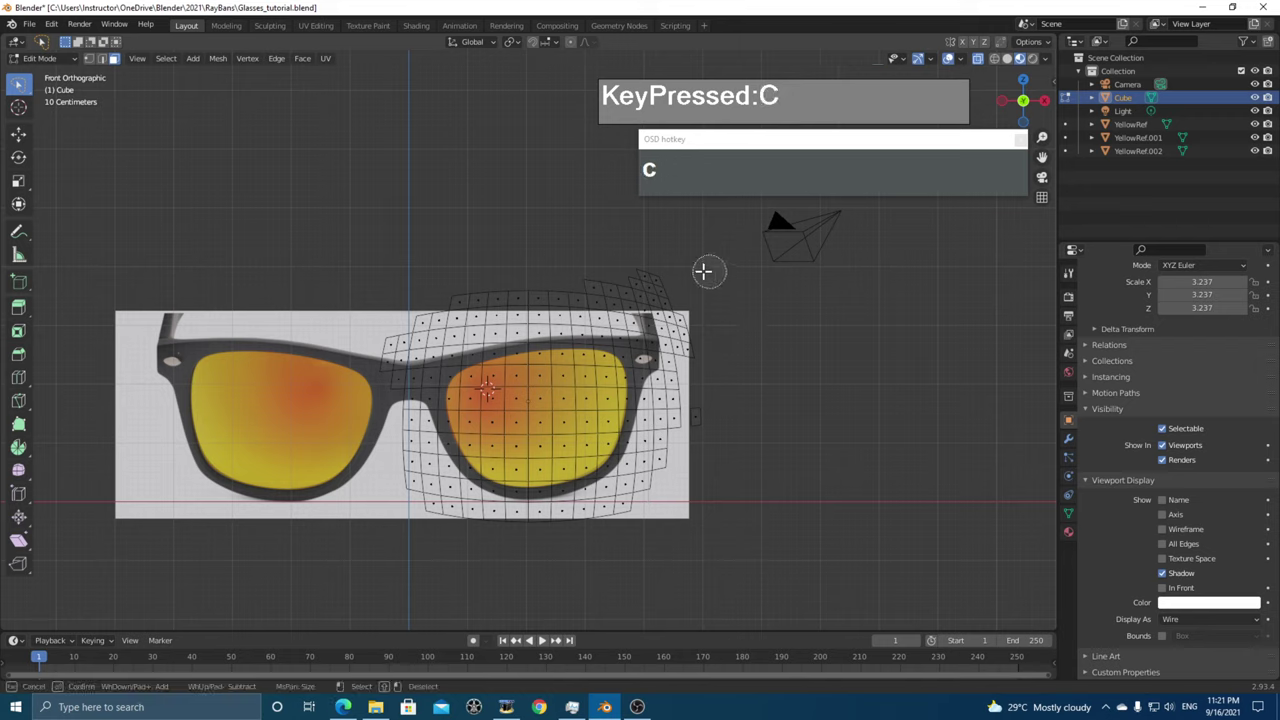
mouse_move(705, 350)
mouse_down()
mouse_move(684, 301)
mouse_move(653, 272)
mouse_move(685, 315)
mouse_move(680, 300)
mouse_move(638, 288)
mouse_move(569, 282)
mouse_move(427, 295)
mouse_move(541, 285)
mouse_move(428, 308)
mouse_move(624, 273)
mouse_move(547, 297)
mouse_move(691, 297)
mouse_up()
mouse_move(733, 437)
mouse_down()
mouse_move(709, 402)
mouse_move(695, 452)
mouse_move(585, 535)
mouse_move(518, 544)
mouse_move(431, 524)
mouse_move(408, 486)
mouse_move(387, 328)
mouse_move(382, 366)
mouse_move(389, 427)
mouse_move(403, 433)
mouse_move(420, 277)
mouse_up()
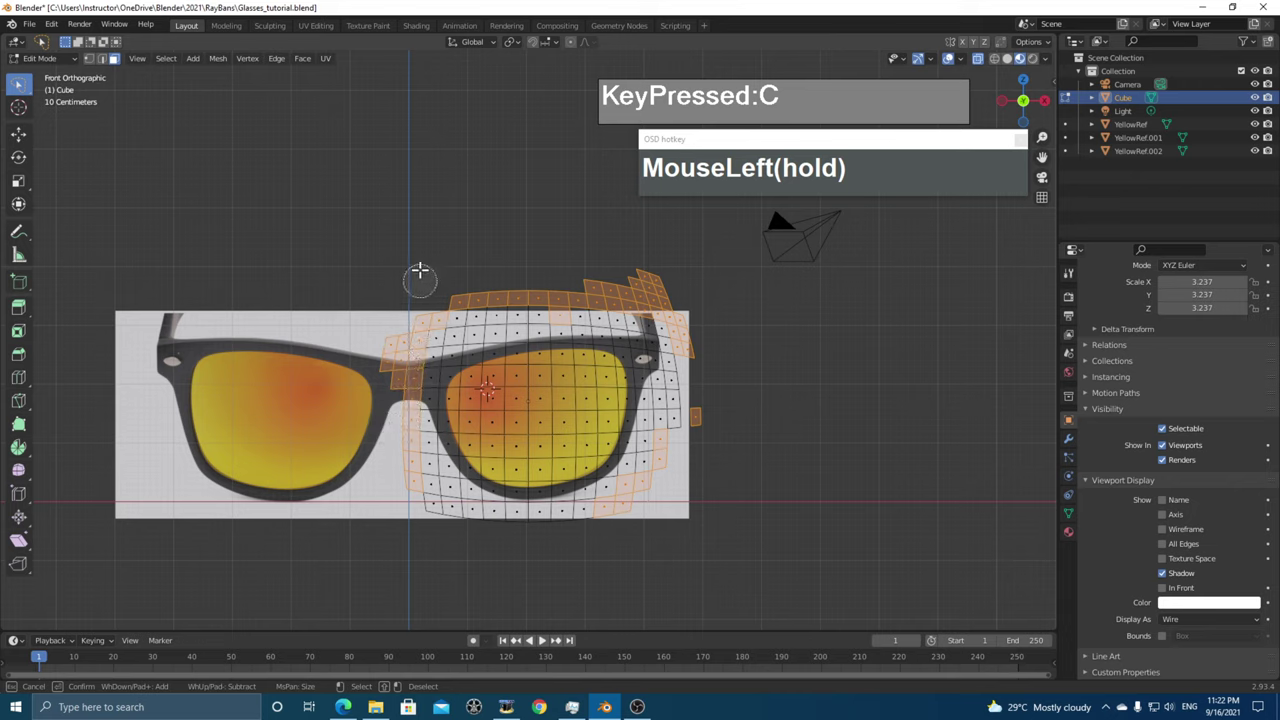
key(Delete)
right_click(418, 248)
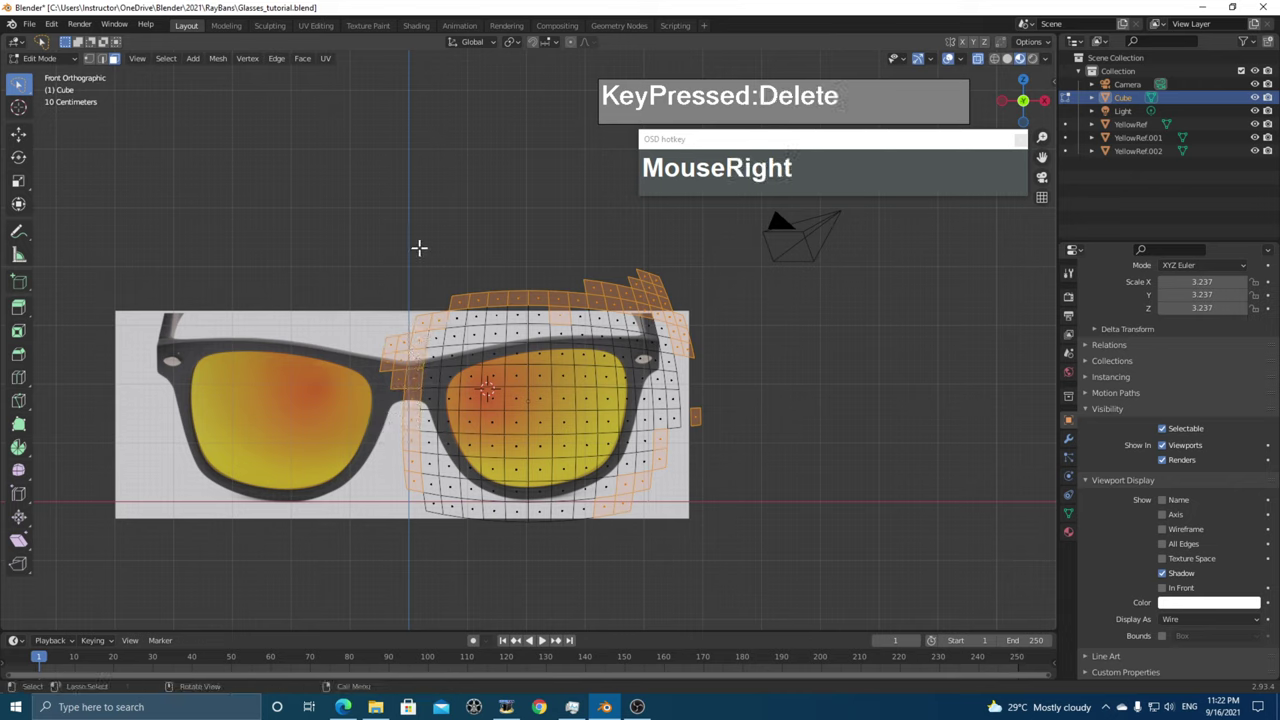
key(c)
right_click(522, 258)
key(x)
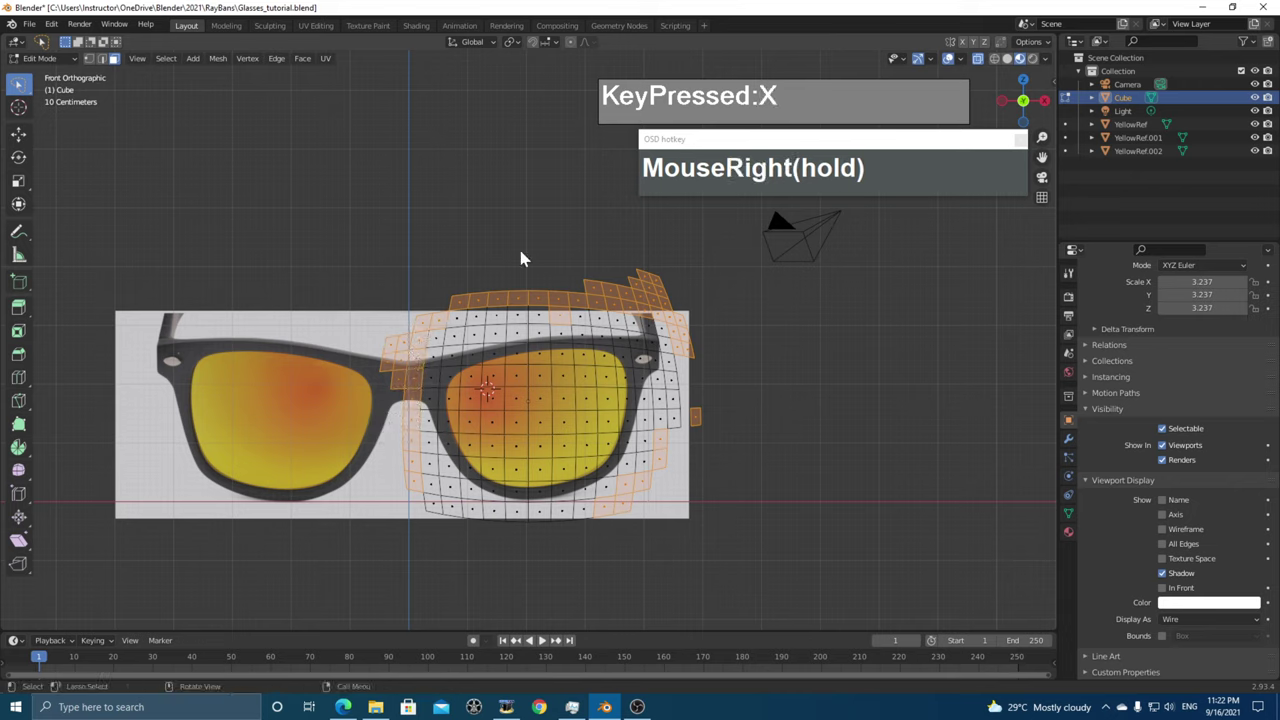
click(520, 247)
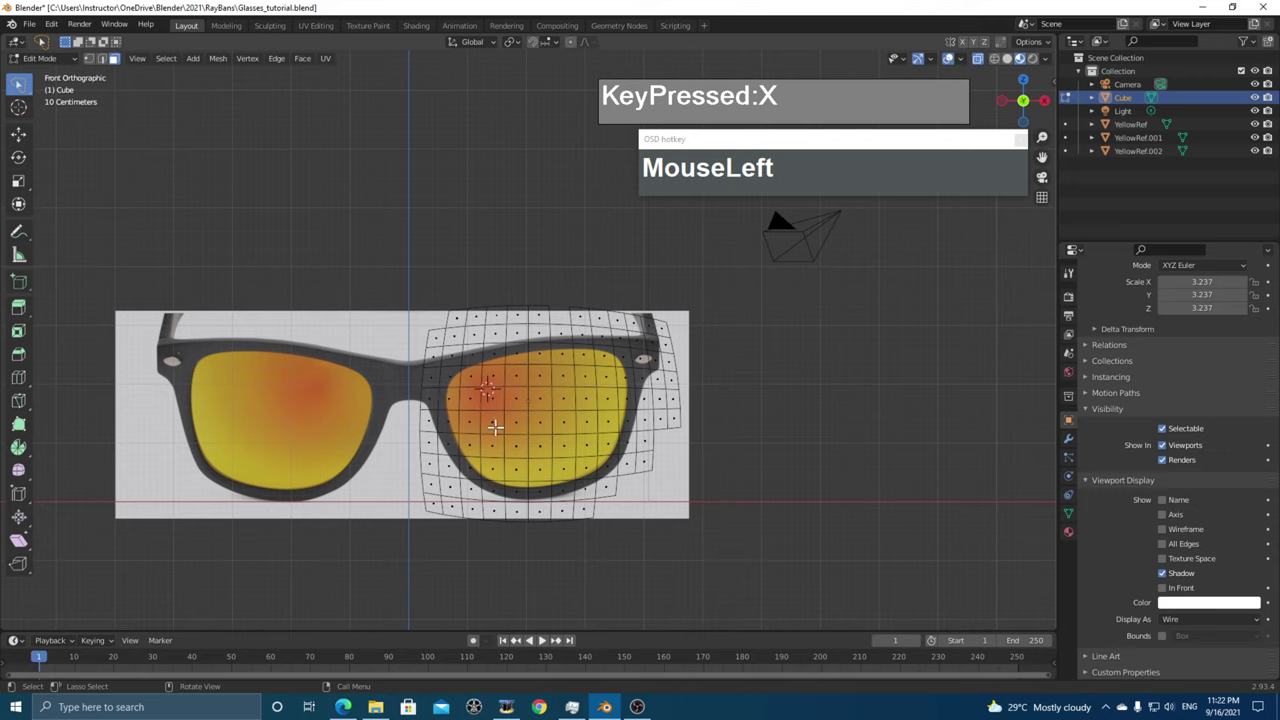
- Return to Object Mode and add a Bezier curve at the 3D cursor in the front view
click(45, 58)
click(45, 46)
scroll(651, 397, up, 2)
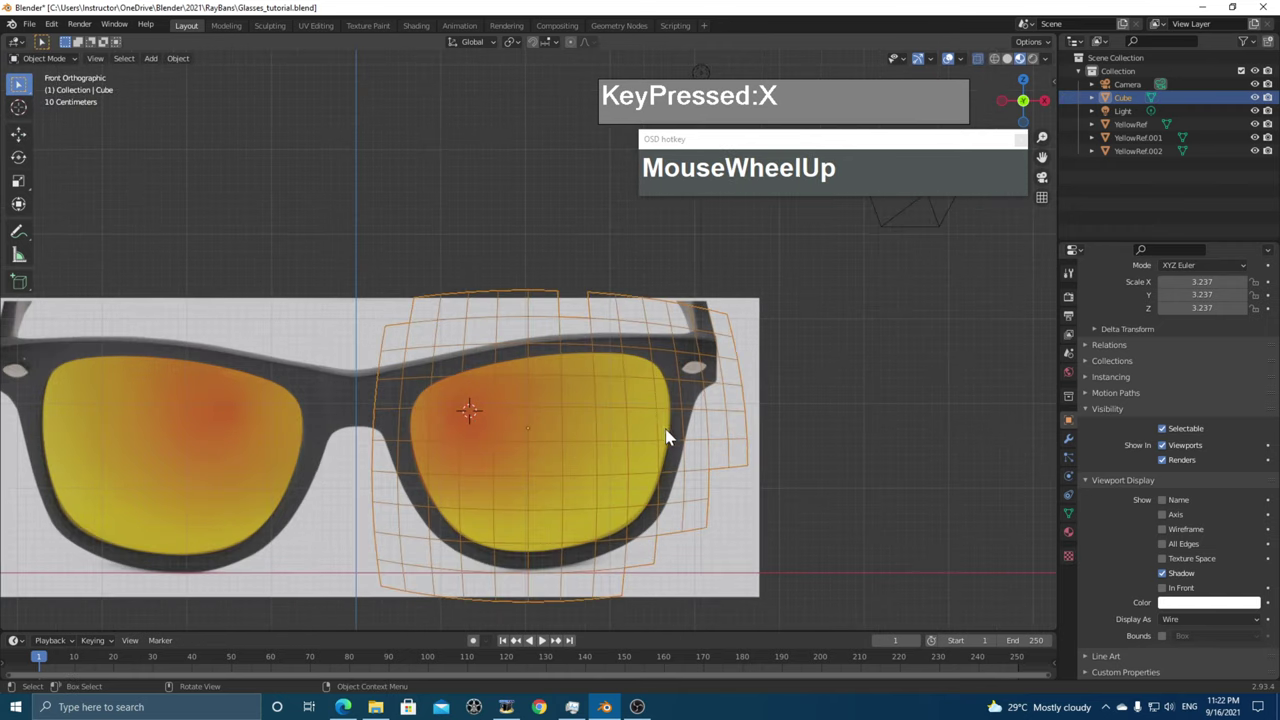
scroll(468, 420, down, 2)
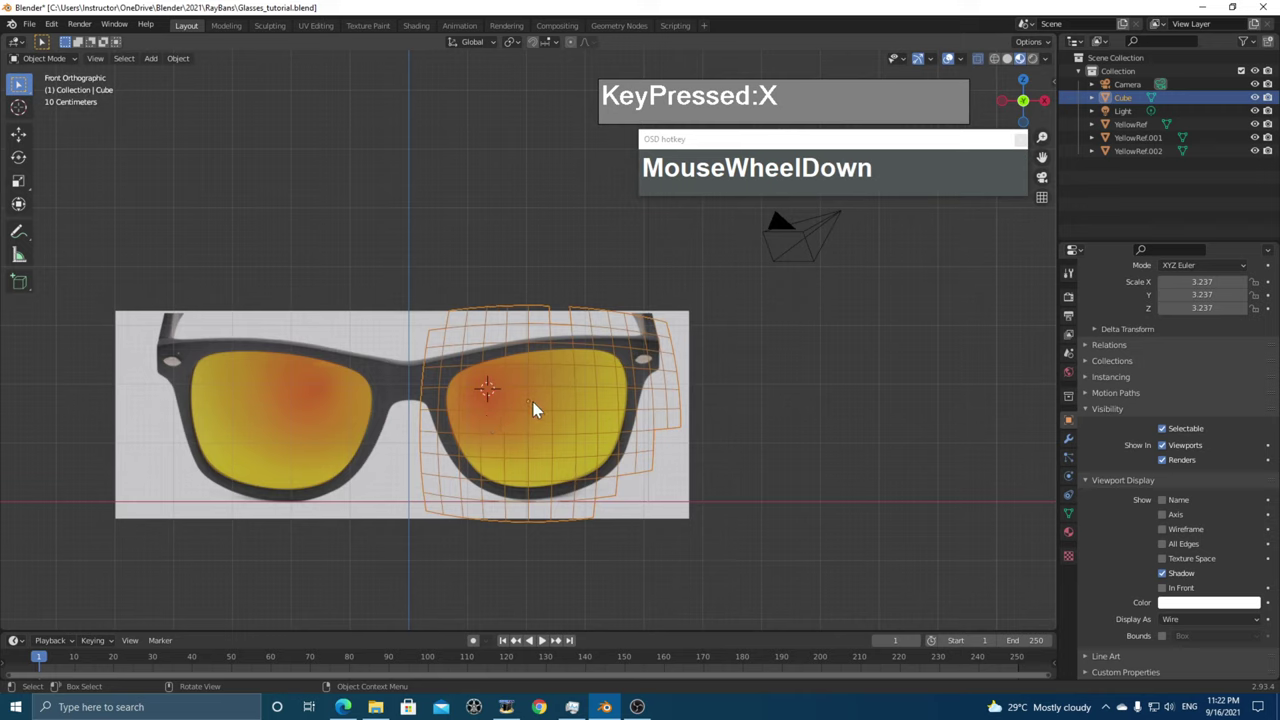
key(shift+a)
mouse_move(530, 409)
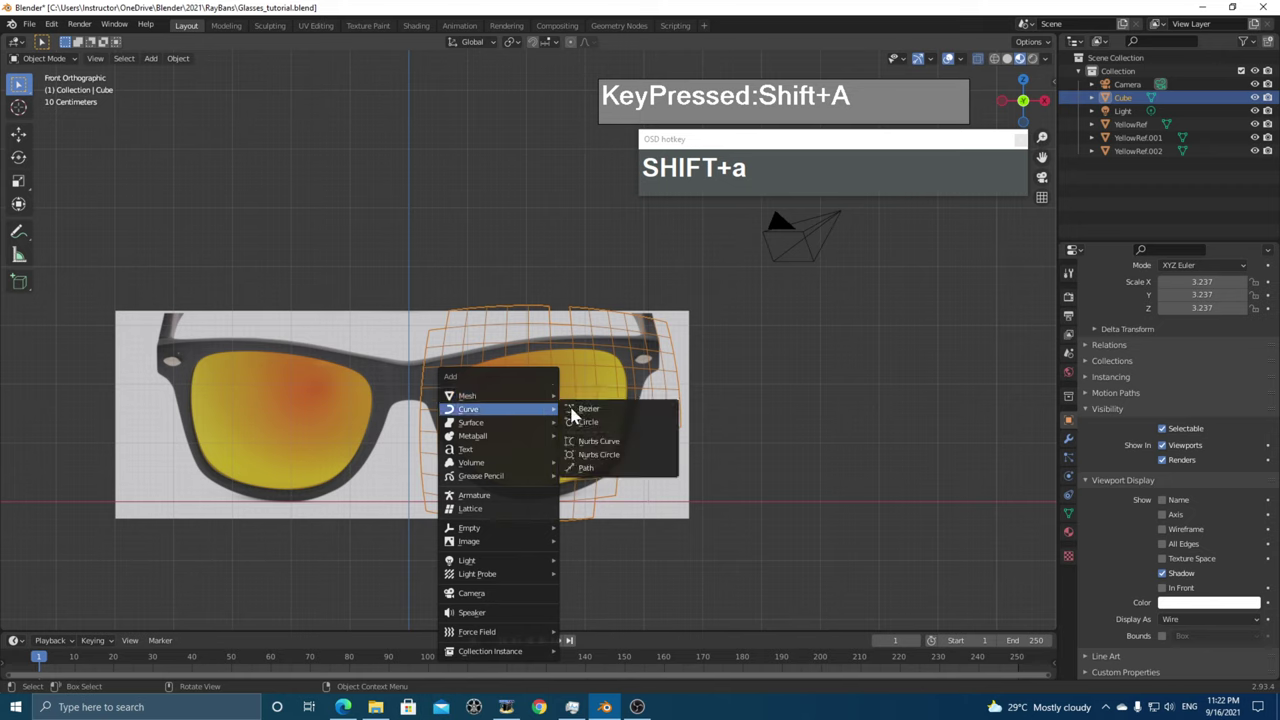
click(600, 412)
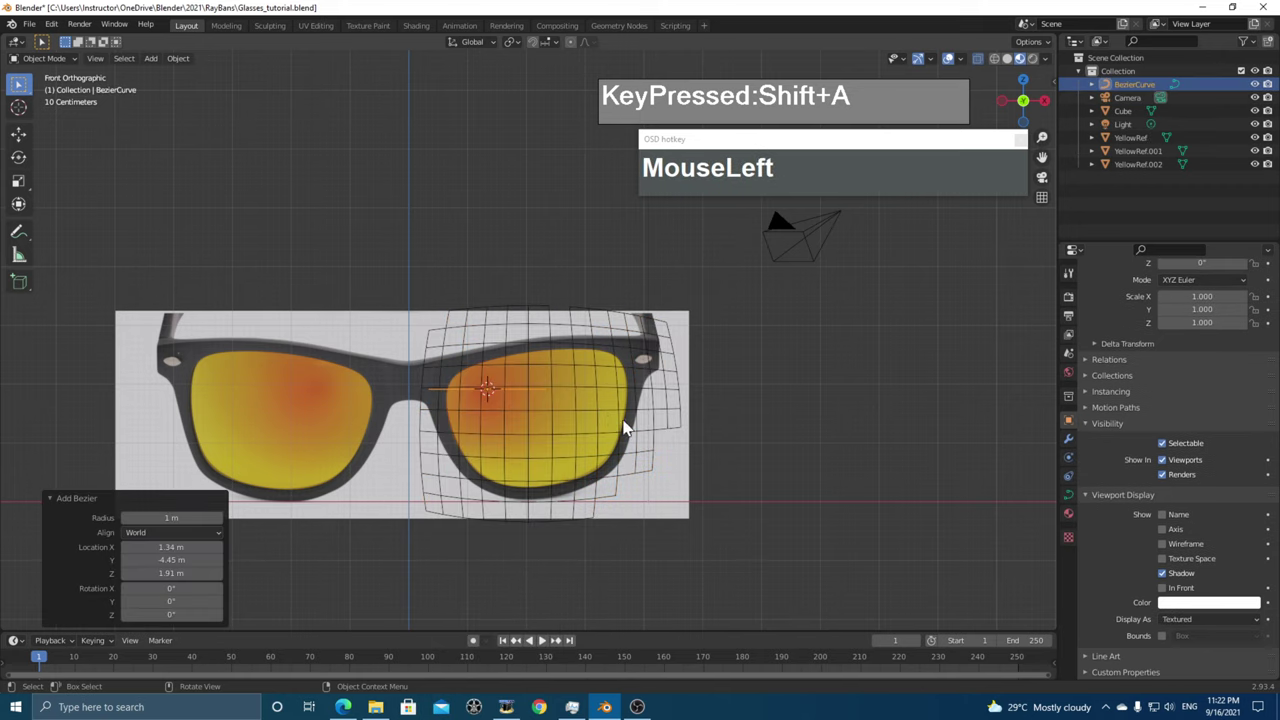
- Rotate the new Bezier curve 90° about the X axis and frame the glasses reference in front view
text(r)
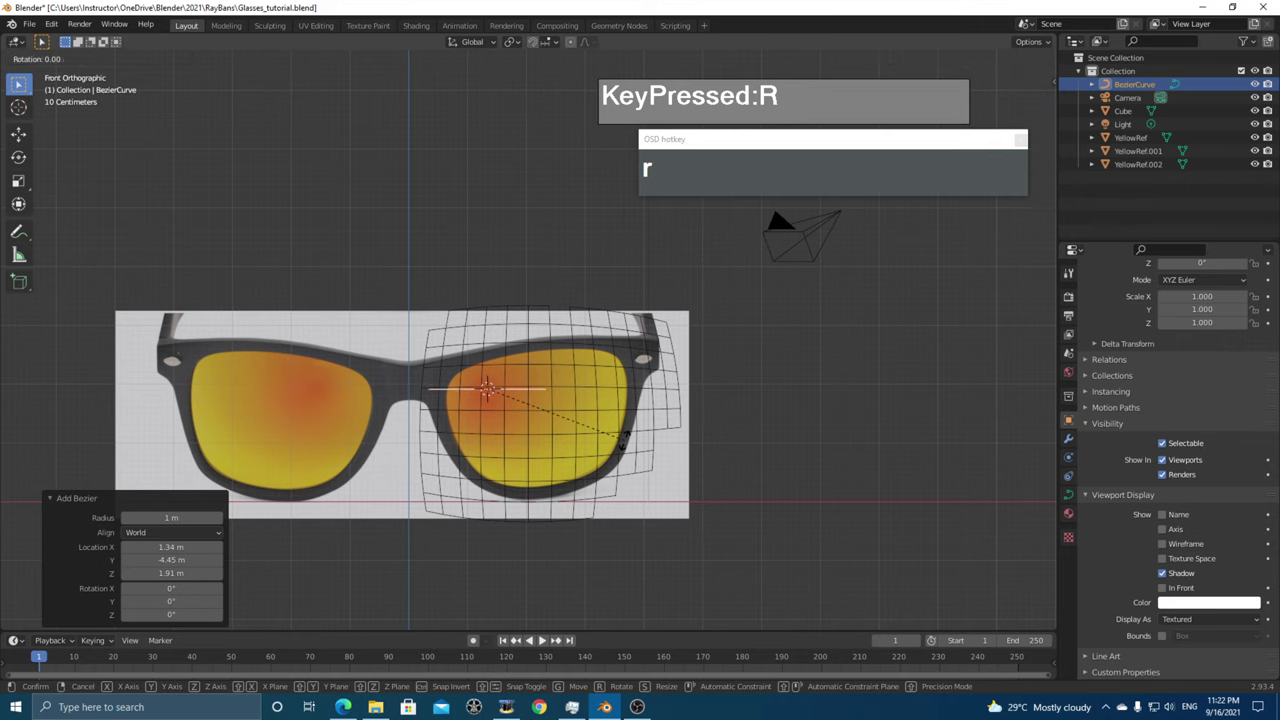
text(x90)
click(622, 440)
scroll(547, 405, up, 2)
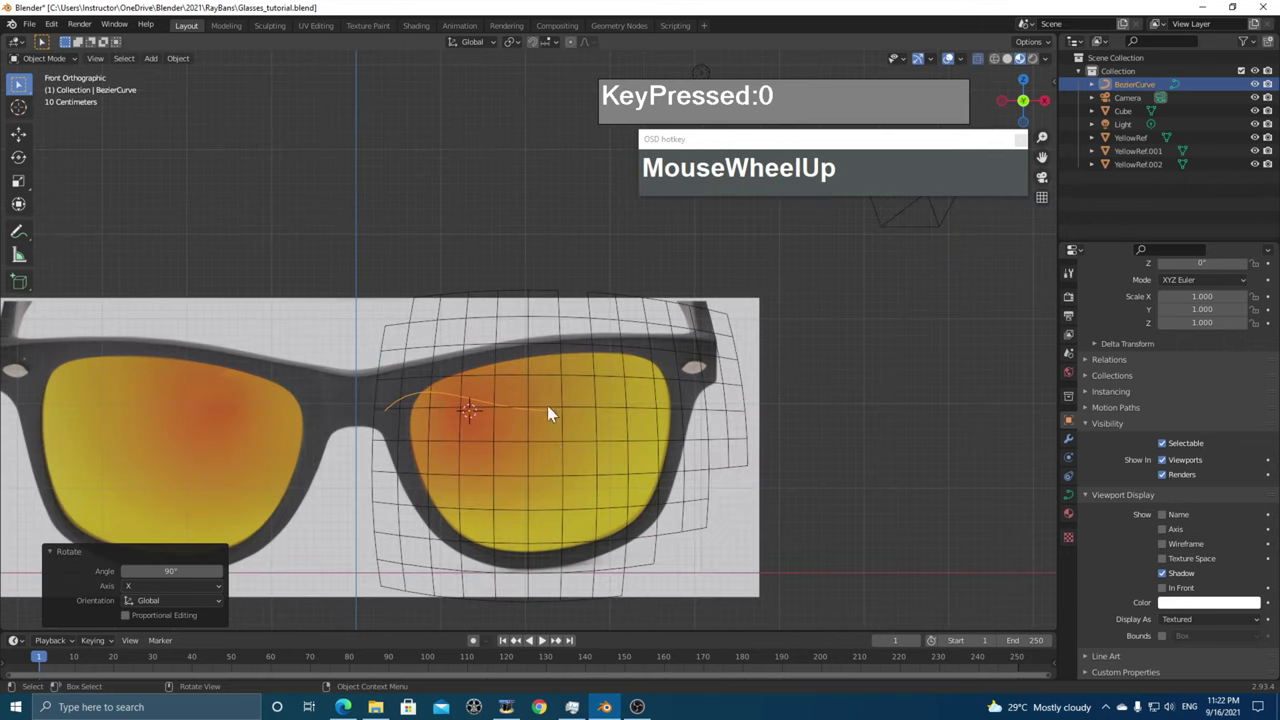
shift+middle_drag(547, 405, 699, 401)
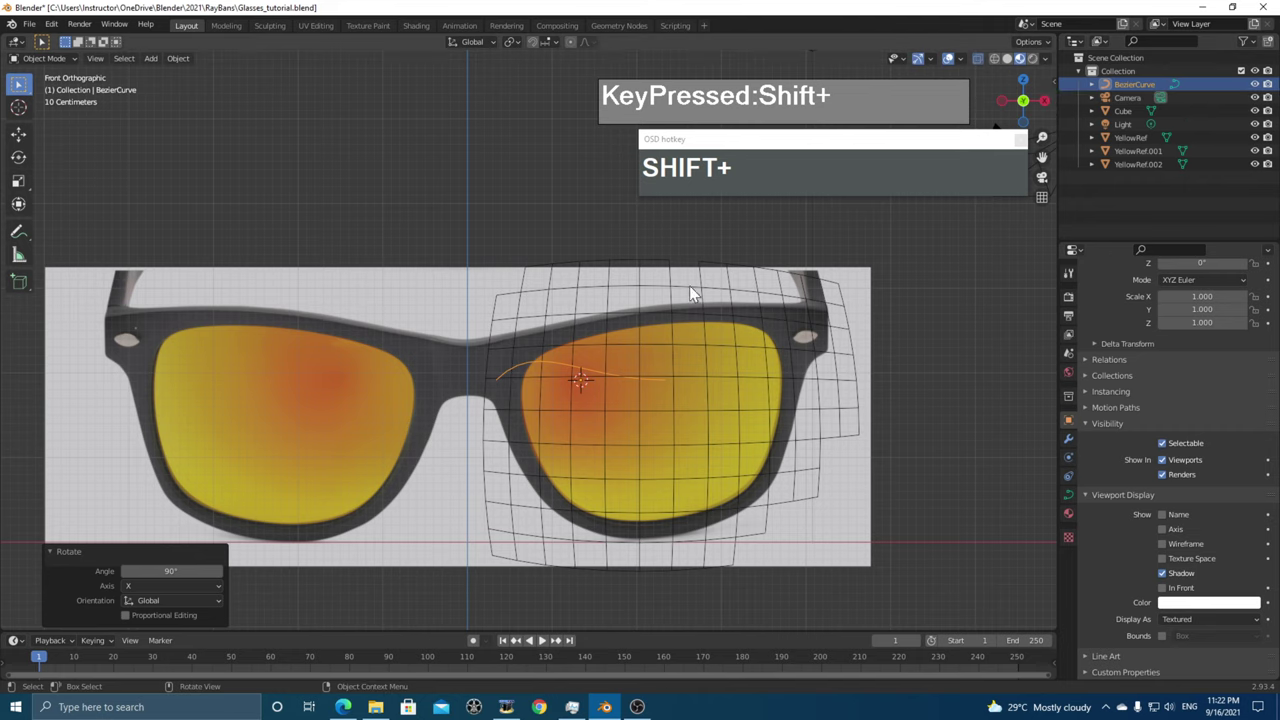
key(grave)
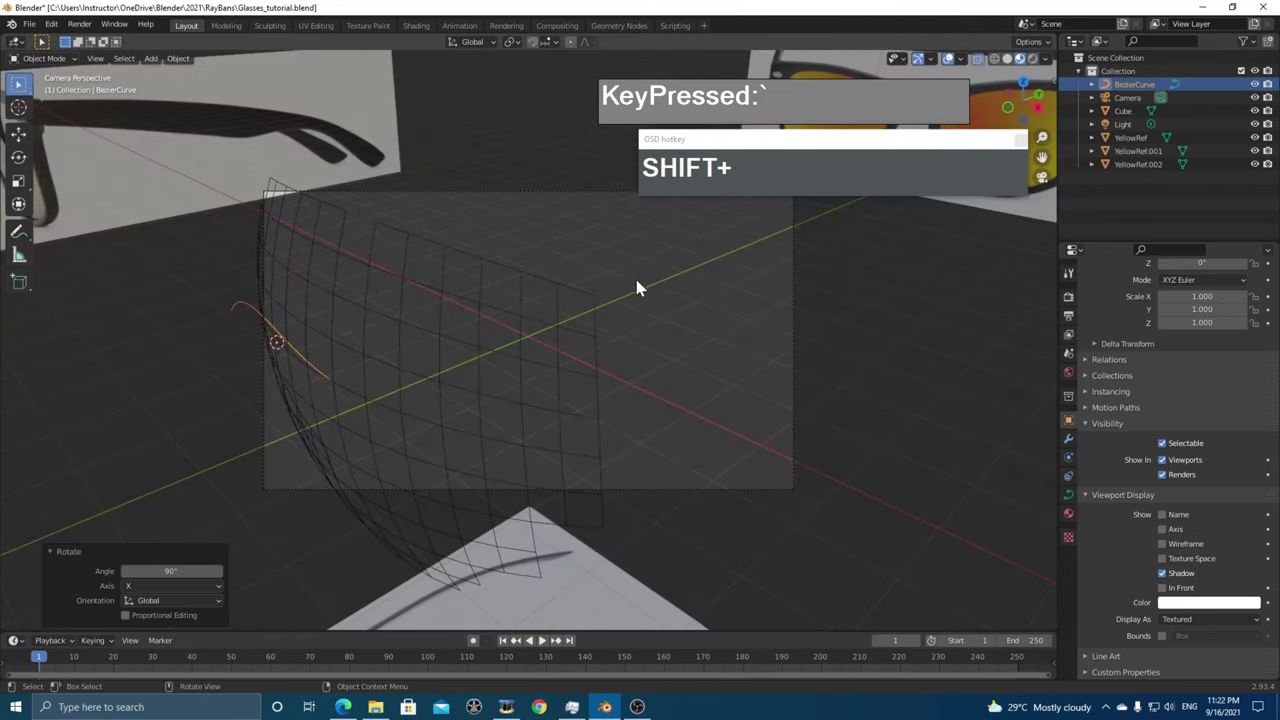
key(grave)
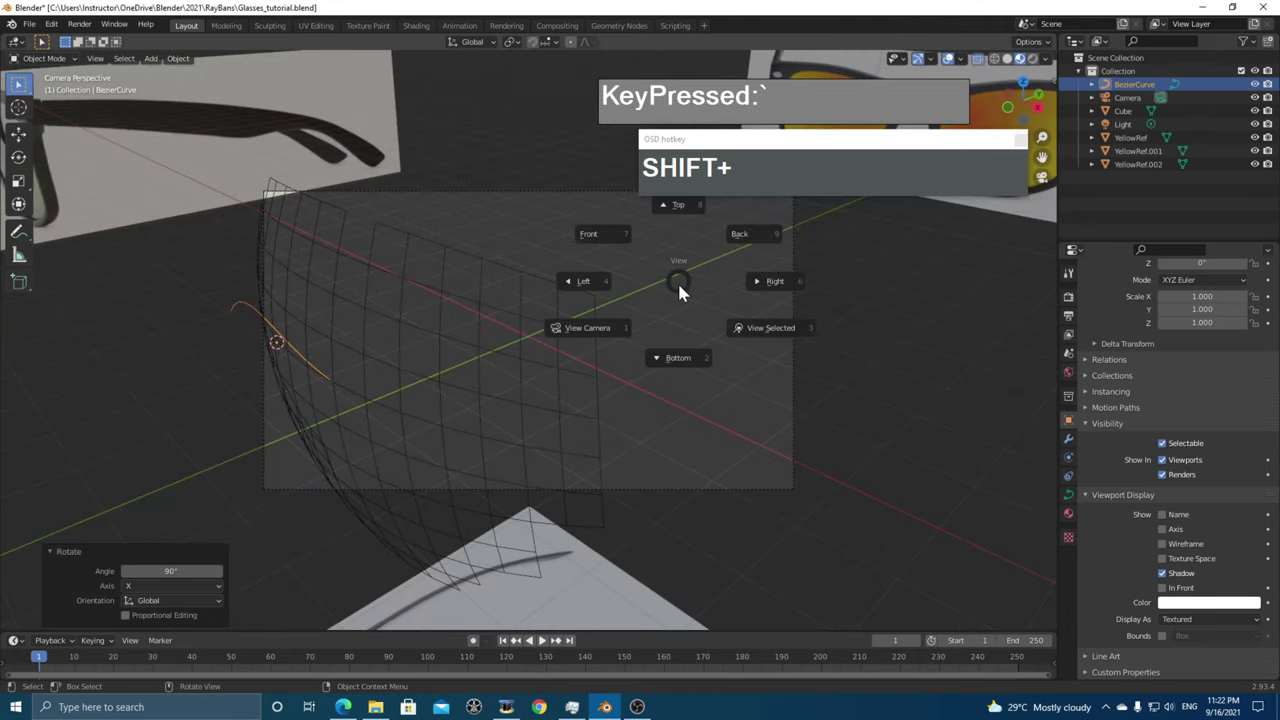
click(608, 238)
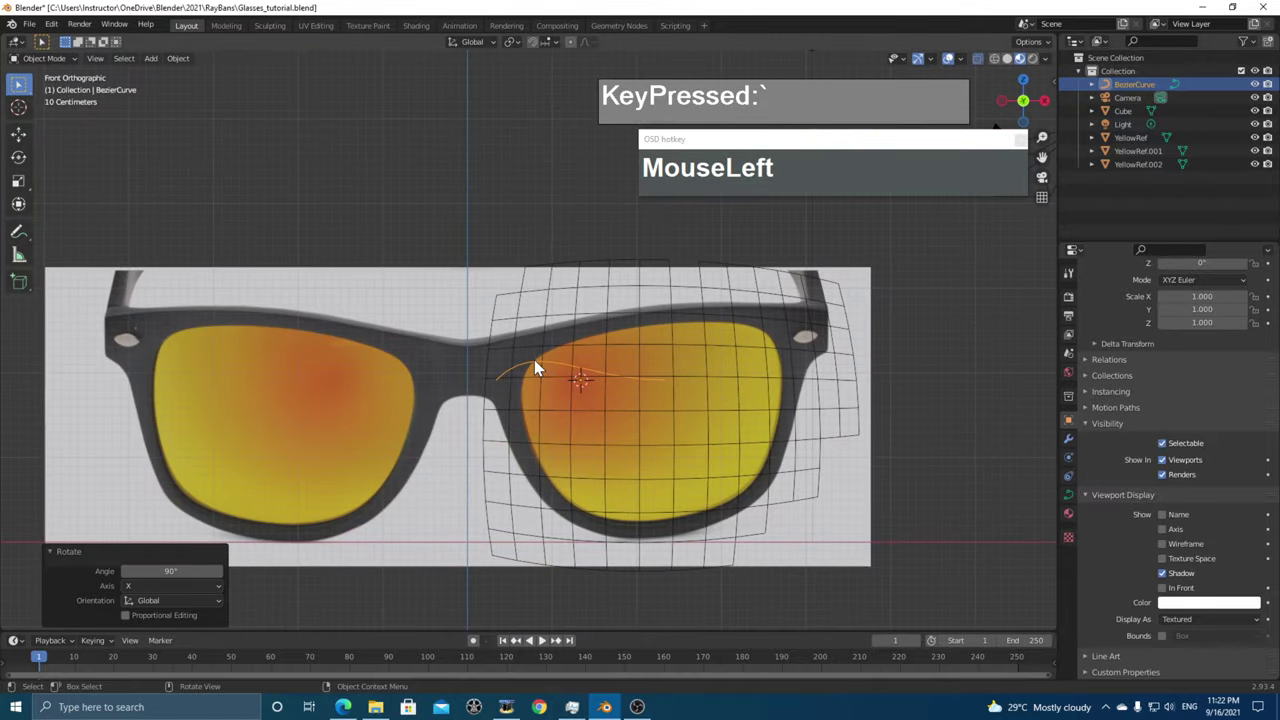
- In Edit Mode, move the curve's two end points to the right-hand lens's top edge and upper inner corner
click(40, 58)
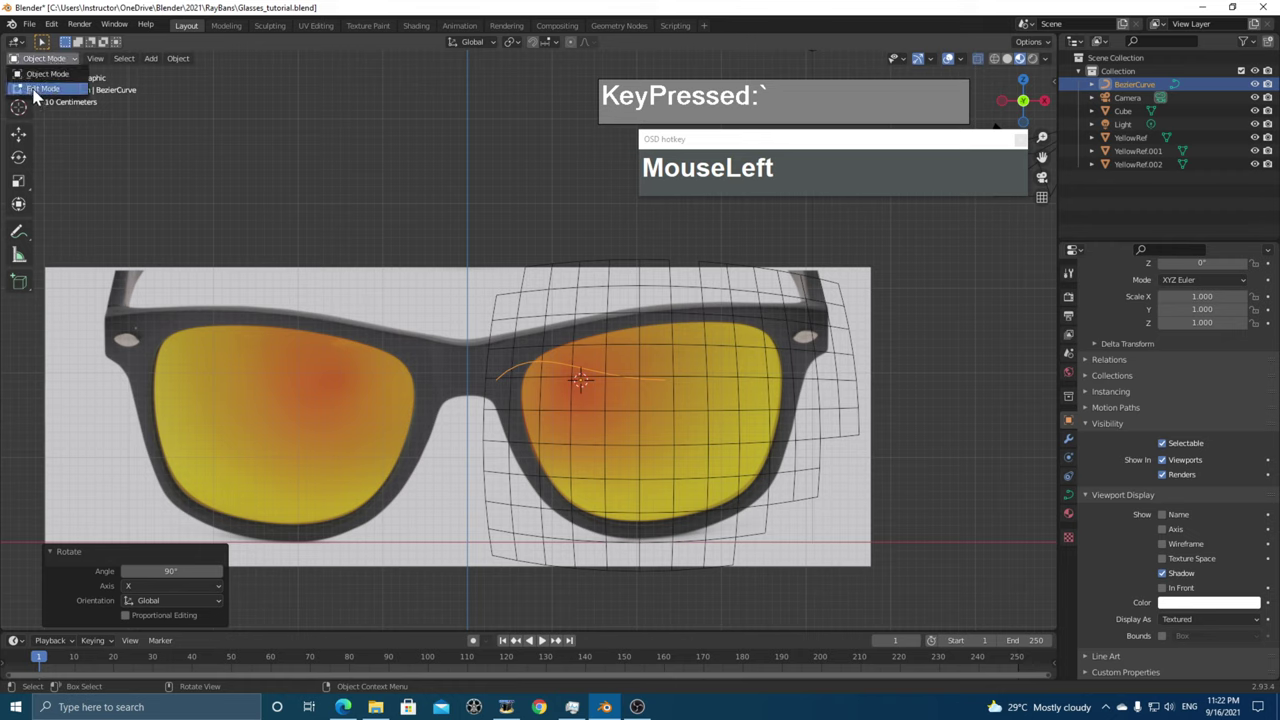
click(40, 90)
click(665, 380)
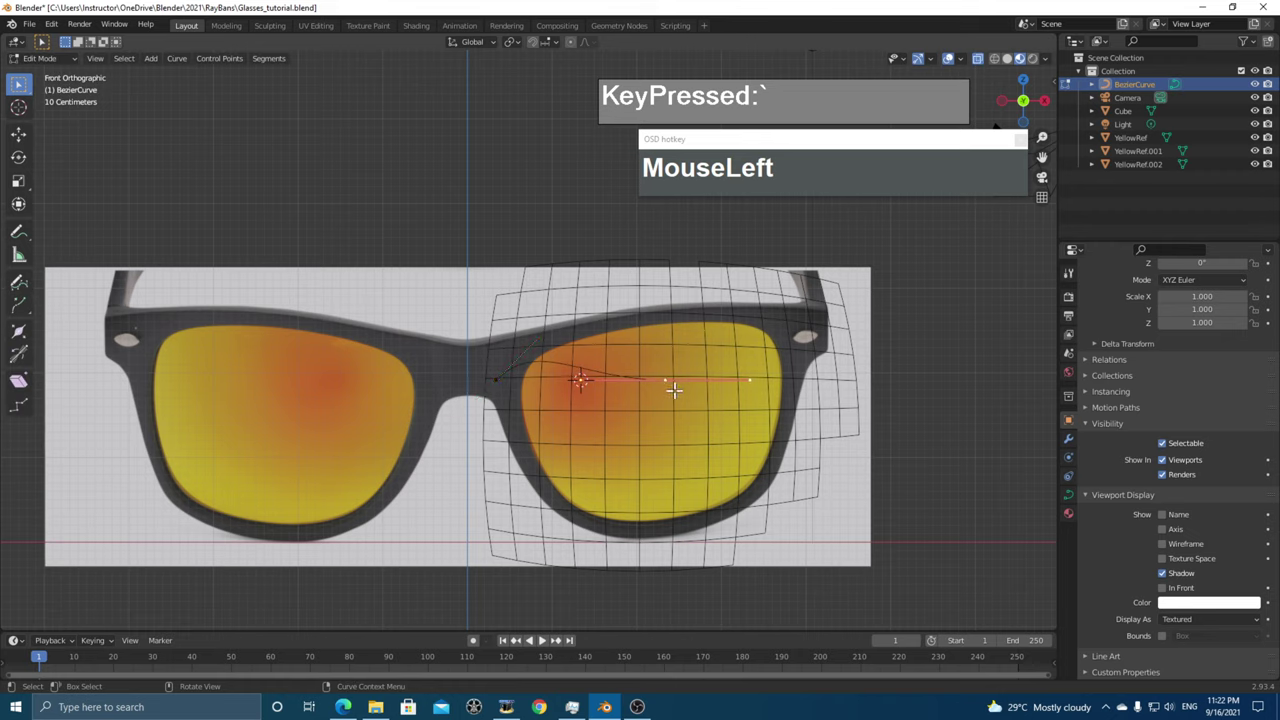
key(g)
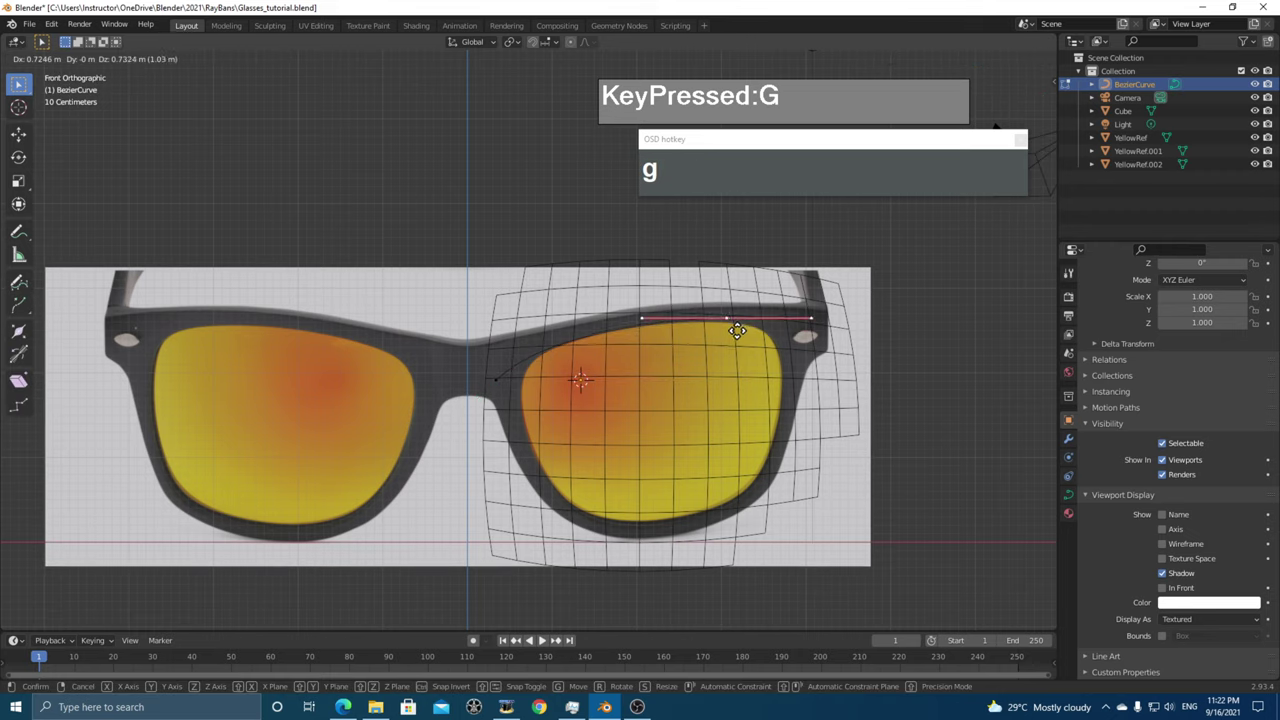
click(737, 330)
click(500, 379)
key(g)
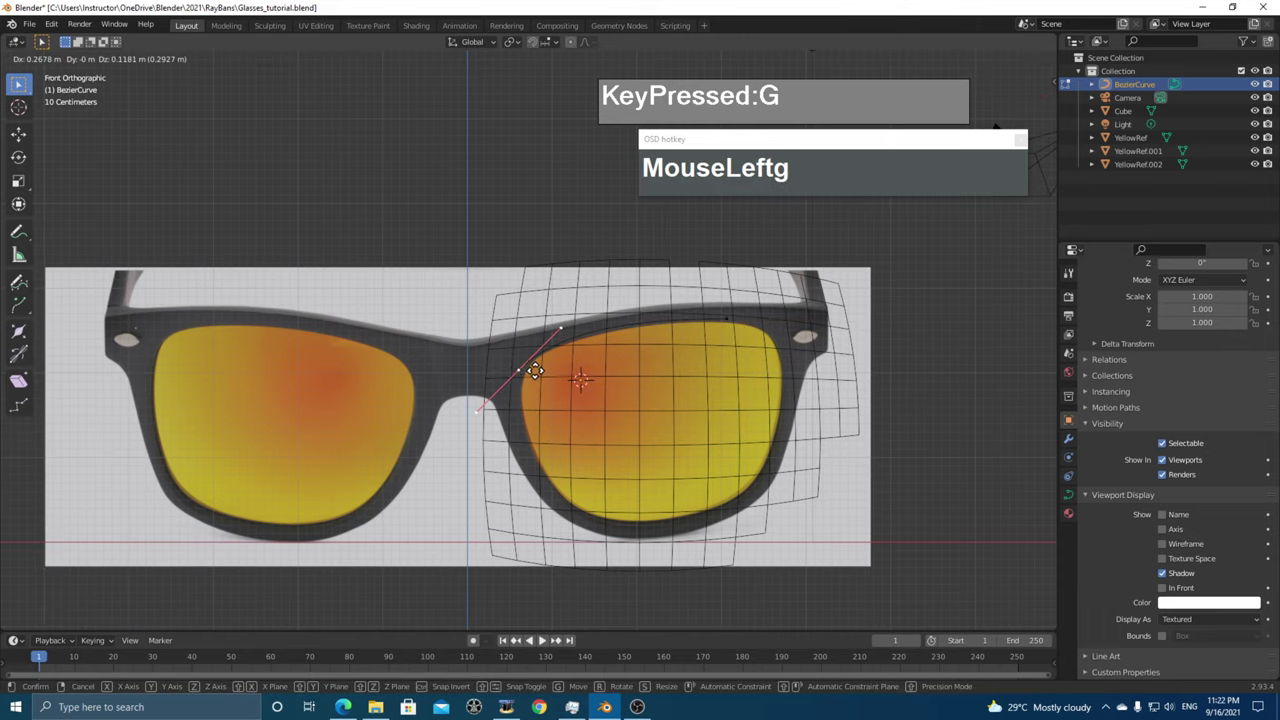
click(541, 372)
- Extrude a point from the top-edge point, rotate it about 101°, and place it at the lens's lower outer corner
drag(727, 323, 773, 345)
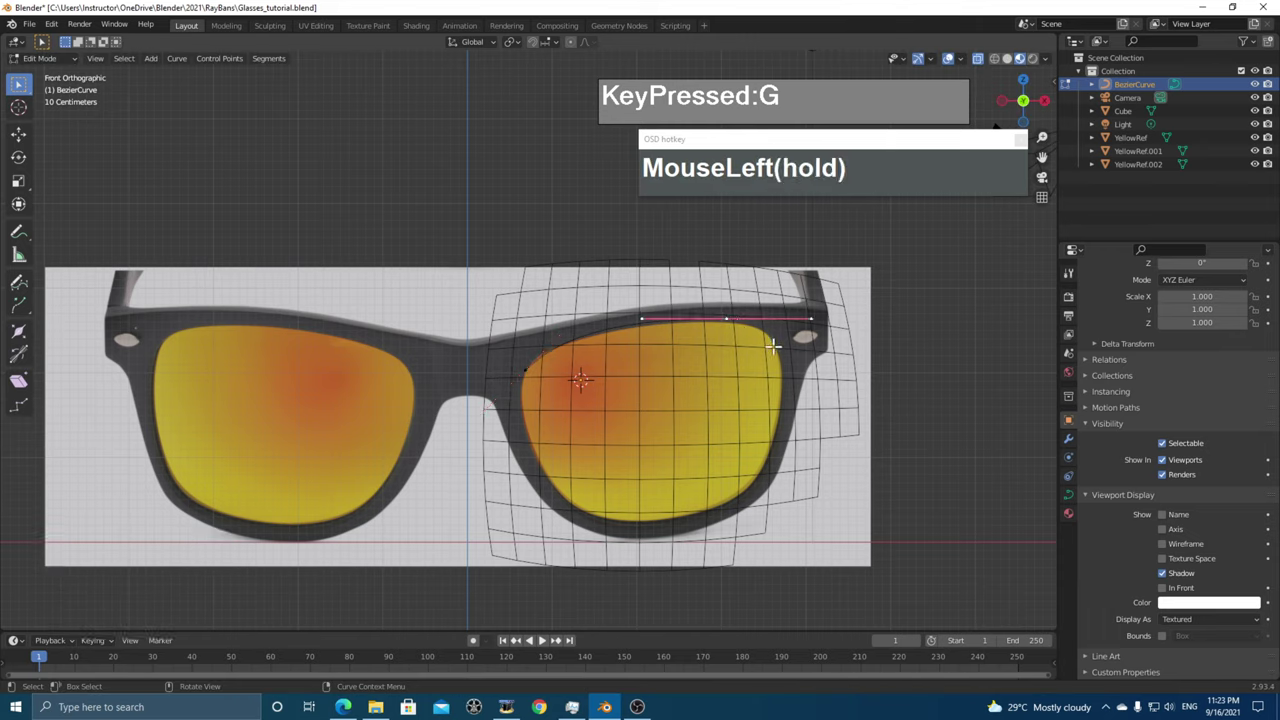
key(e)
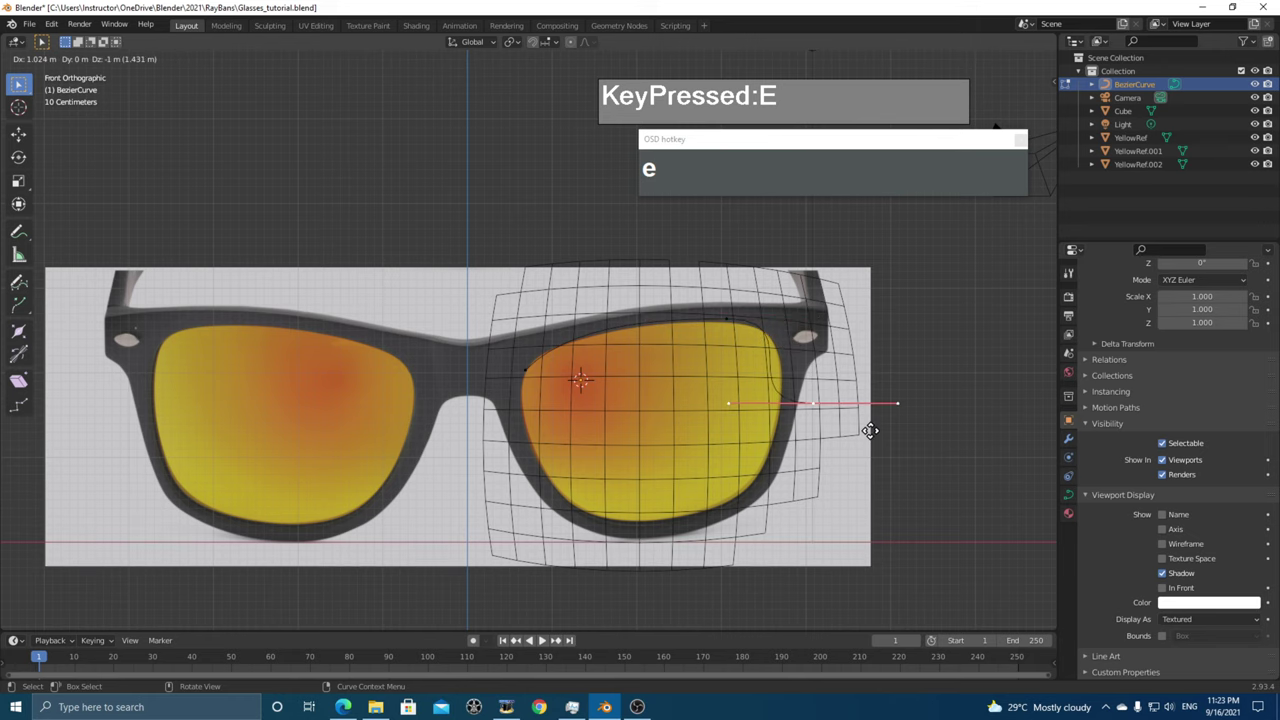
click(864, 428)
key(r)
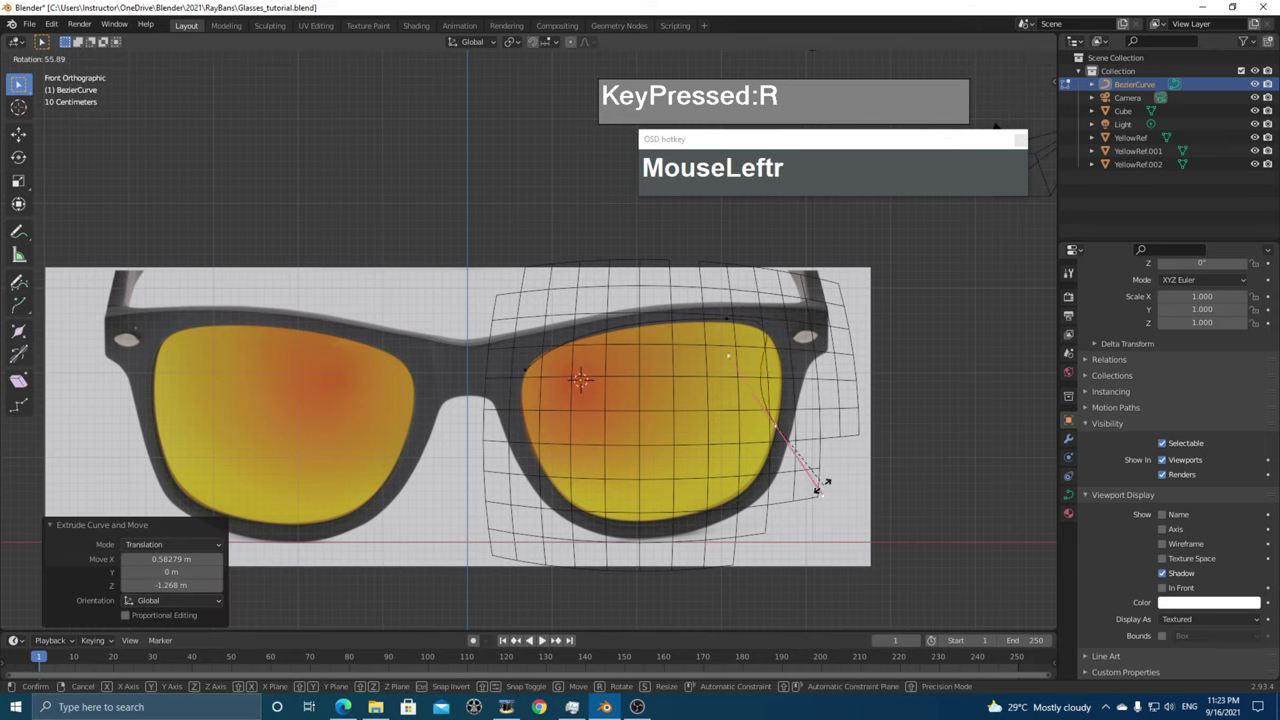
click(760, 508)
key(g)
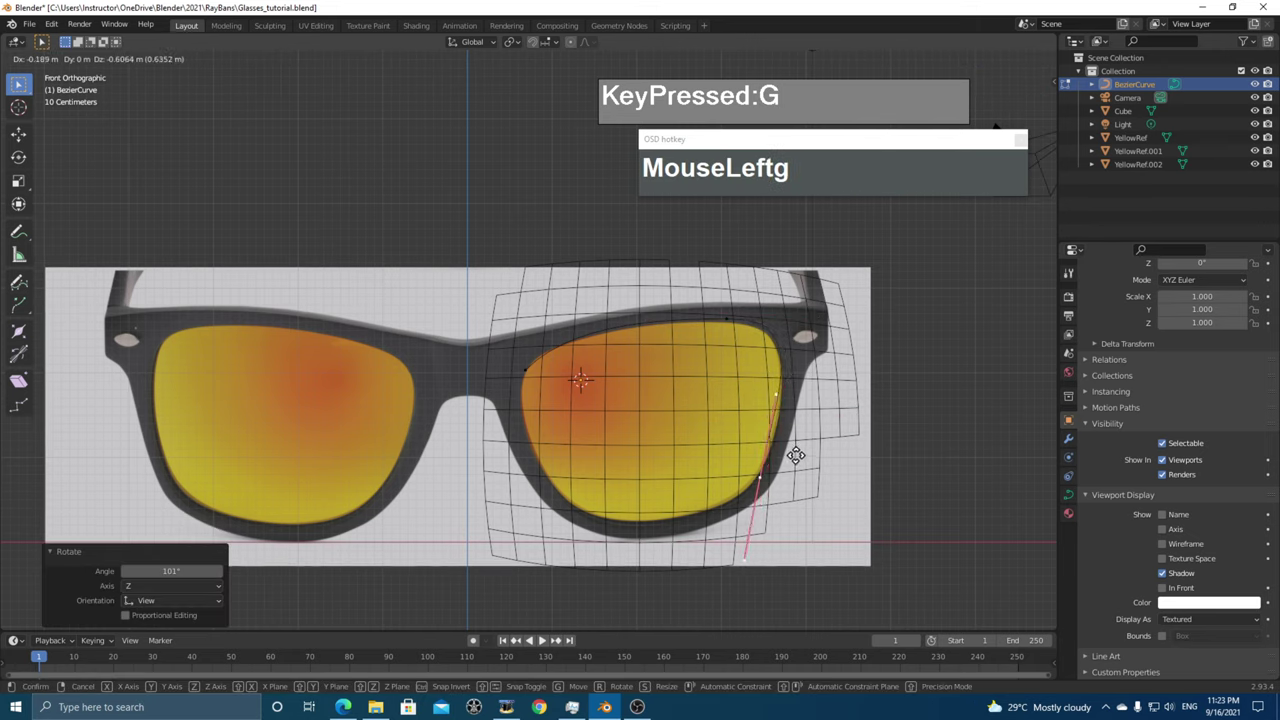
click(796, 445)
- Scale the lower outer point's handles to about 0.42, then rotate and nudge the point to follow the lens edge
key(s)
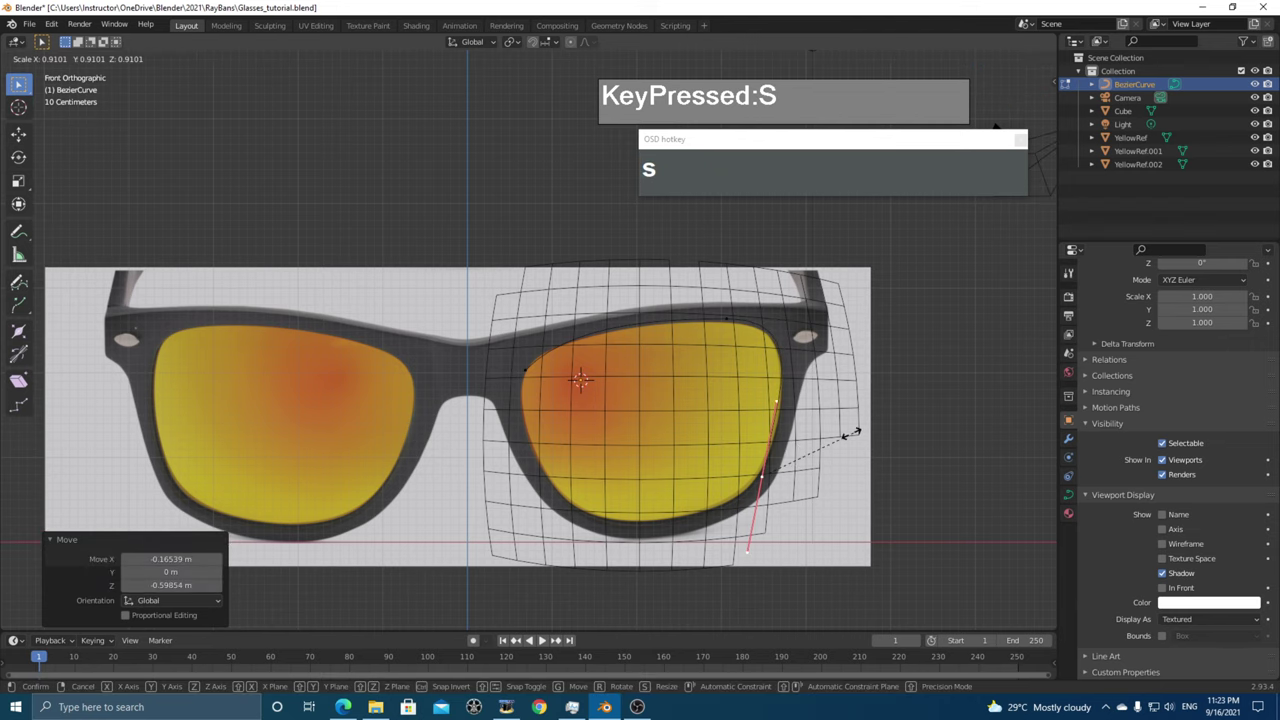
click(790, 457)
key(g)
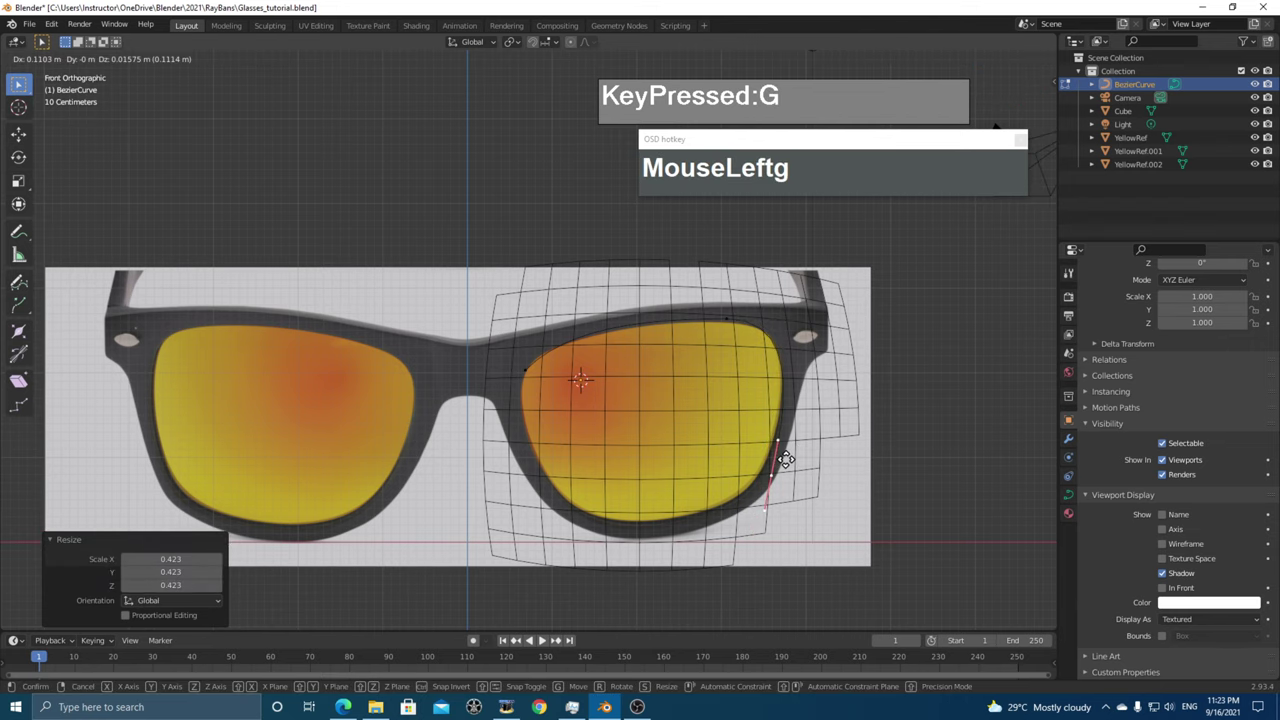
click(782, 455)
key(r)
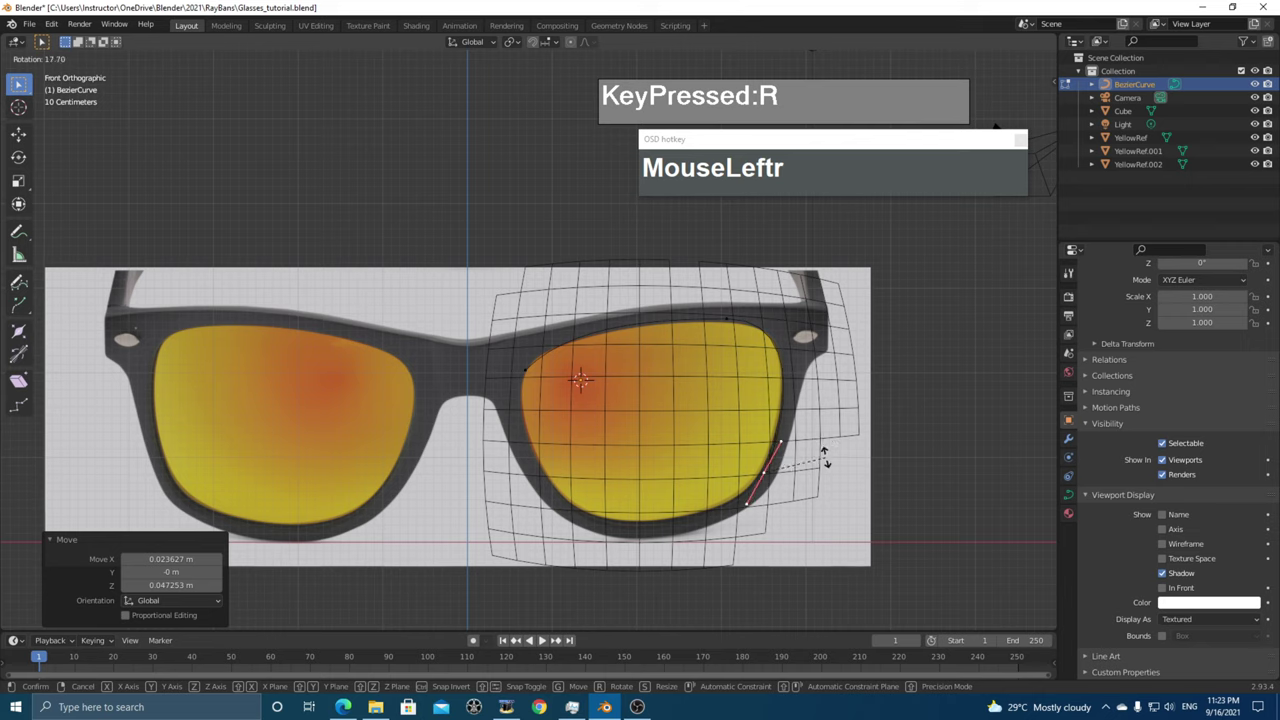
click(822, 466)
key(g)
click(818, 476)
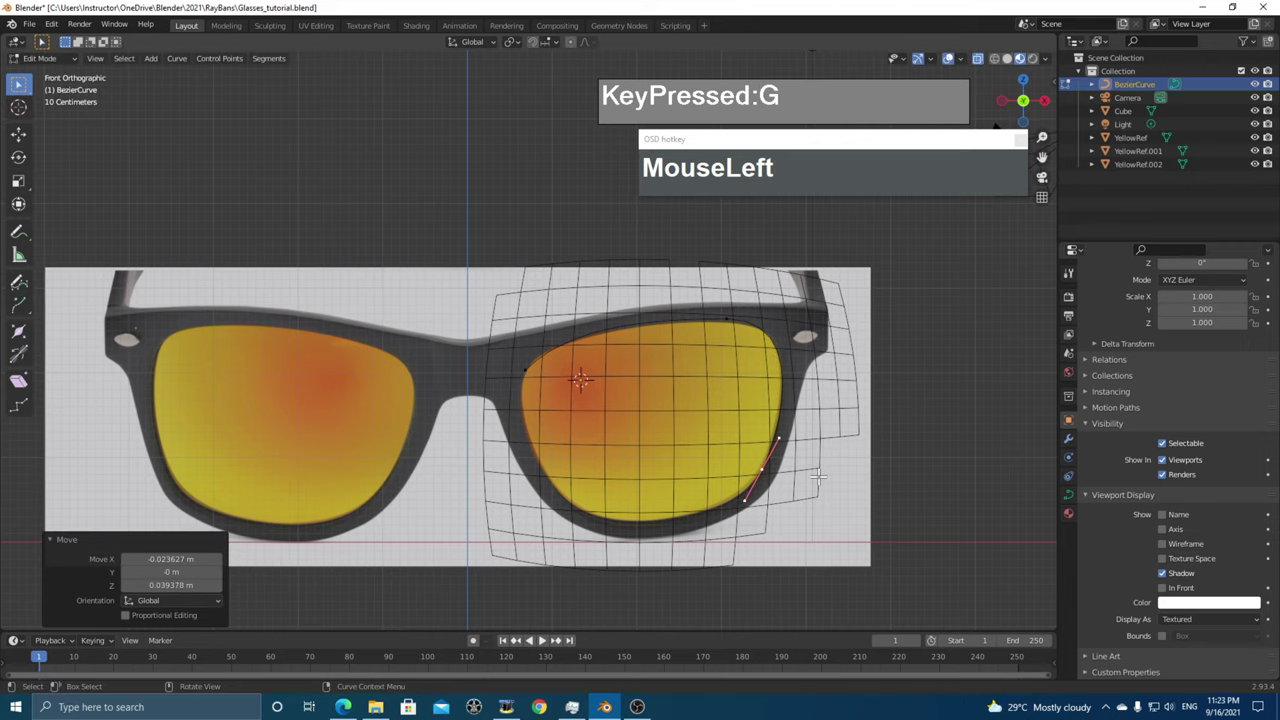
- Extrude another point to the lens's lower inner edge and rotate its handles about 67.6° along the bottom outline
key(e)
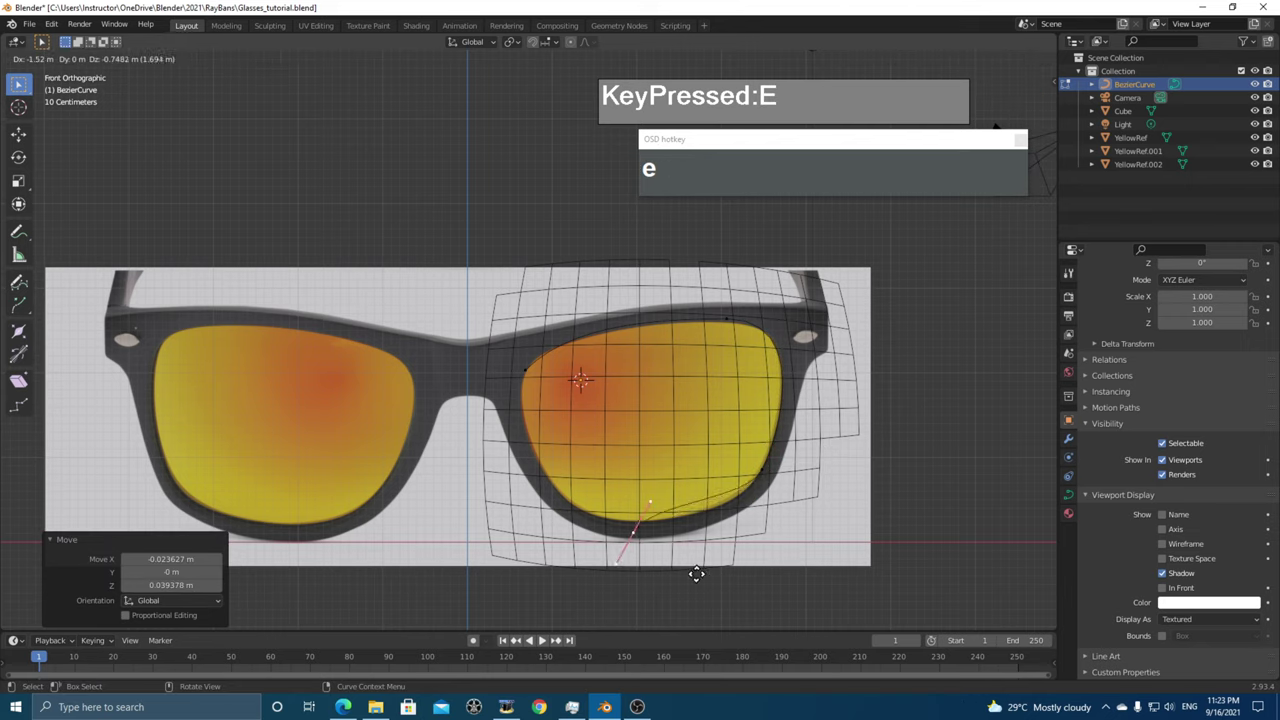
click(686, 566)
key(r)
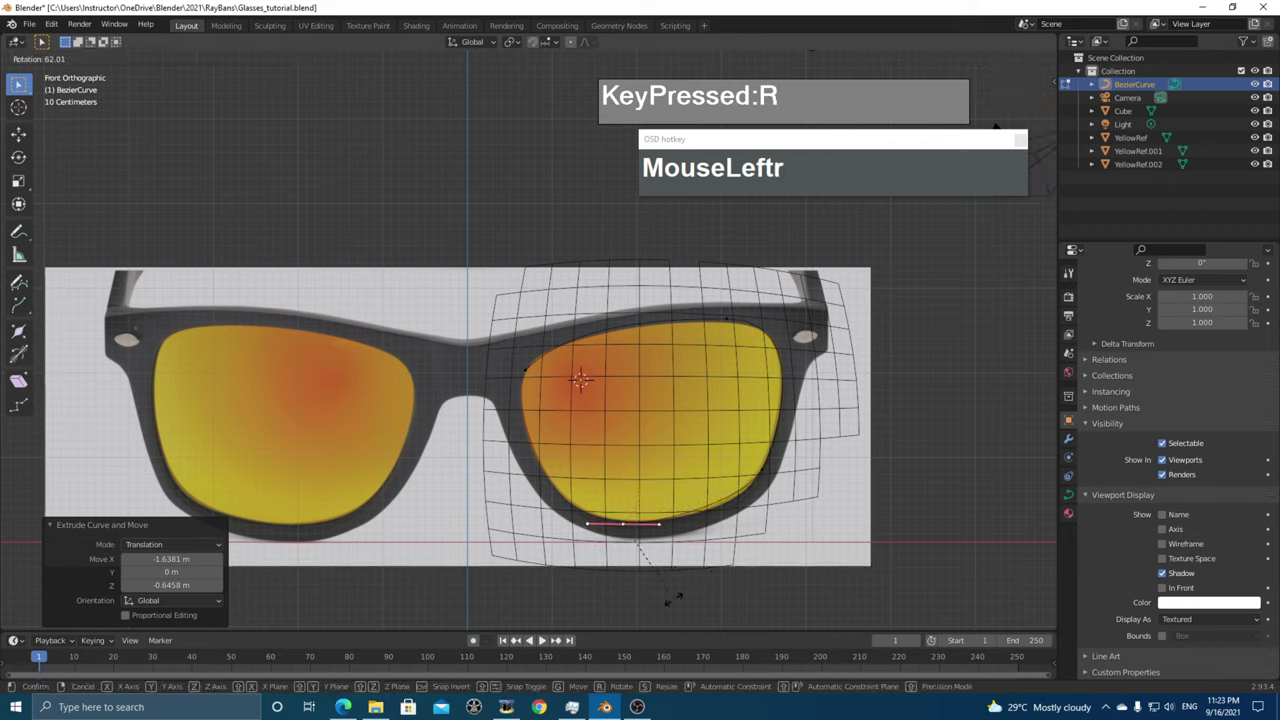
click(655, 597)
key(g)
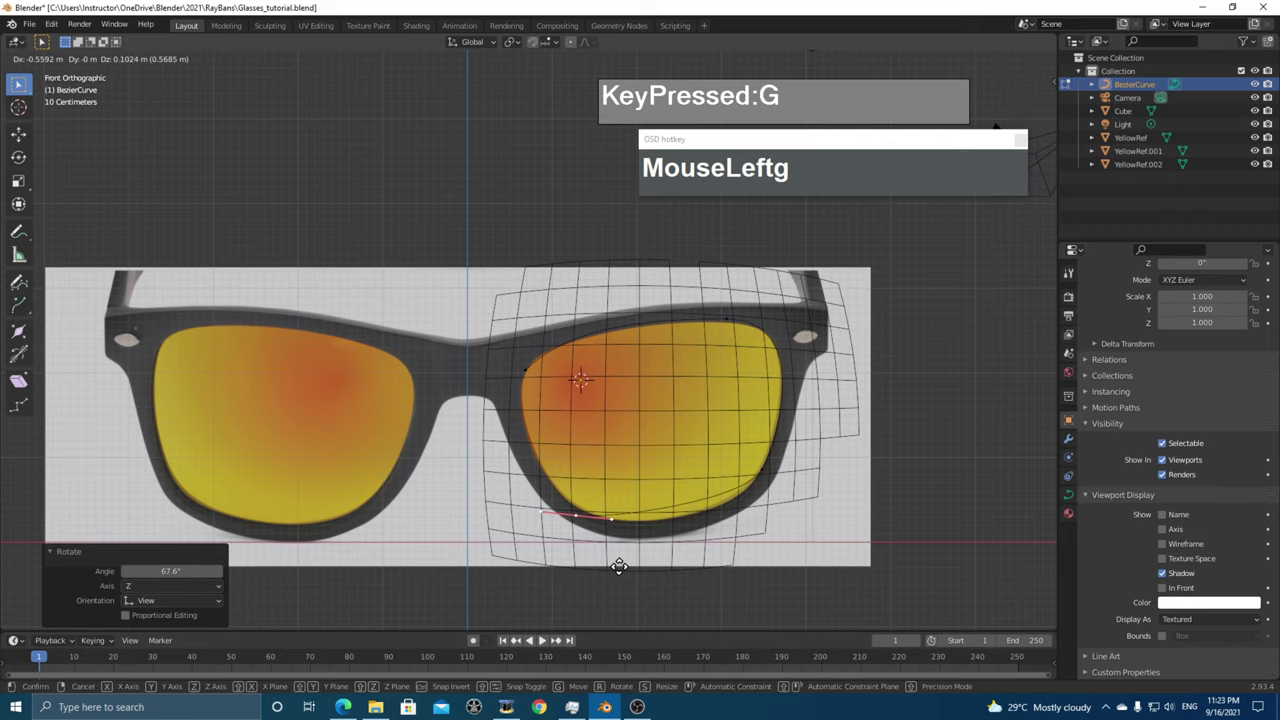
click(615, 523)
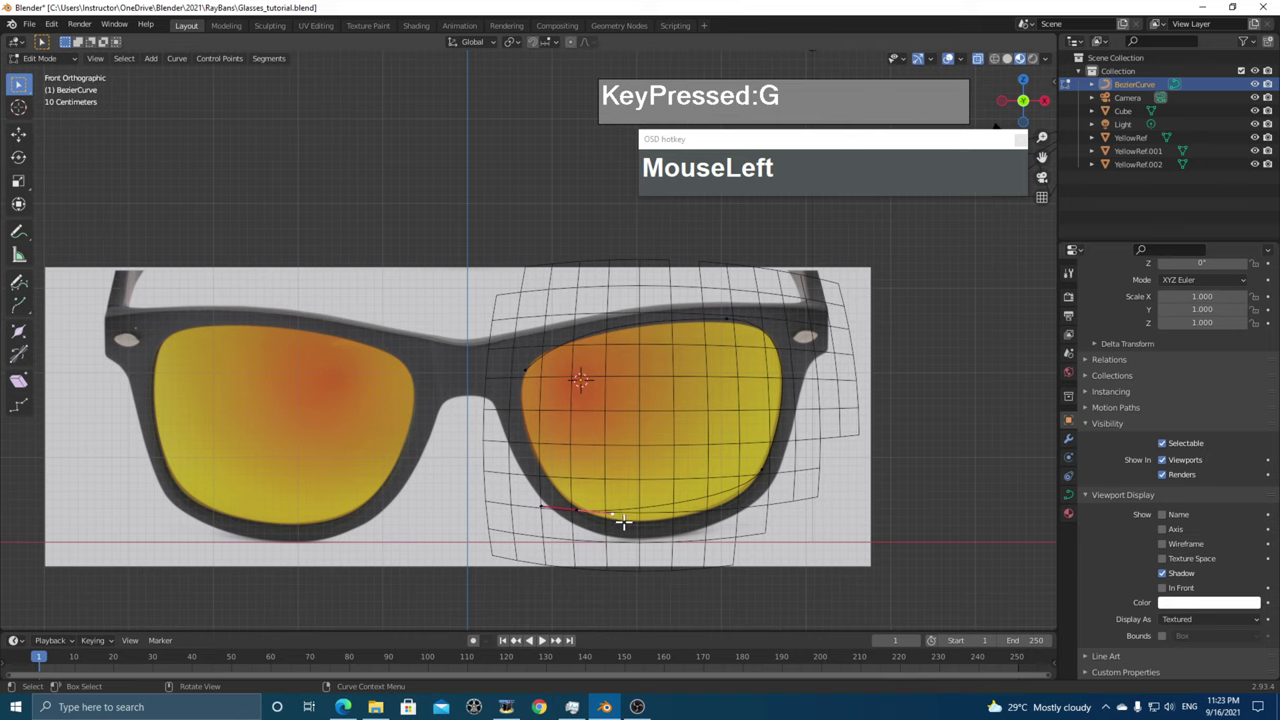
- Reposition the facing handles of the two lower points so the curve follows the lens's bottom edge
key(g)
click(670, 548)
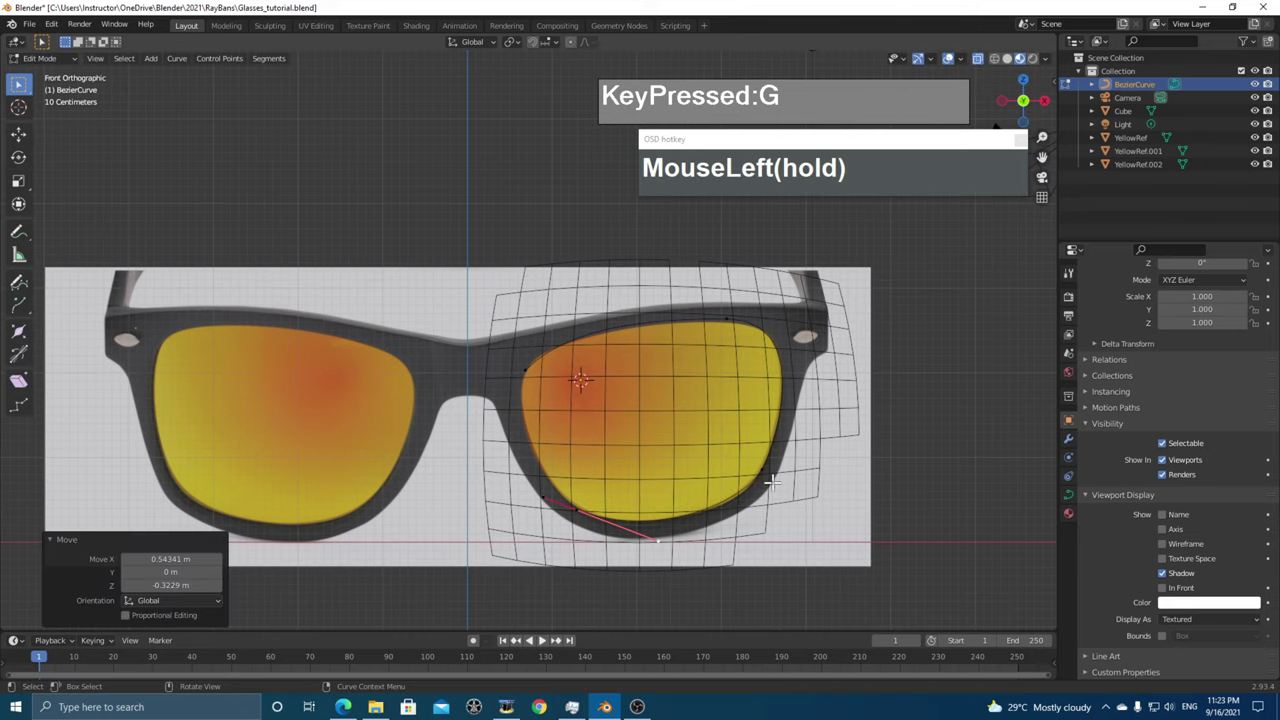
drag(772, 483, 738, 508)
key(g)
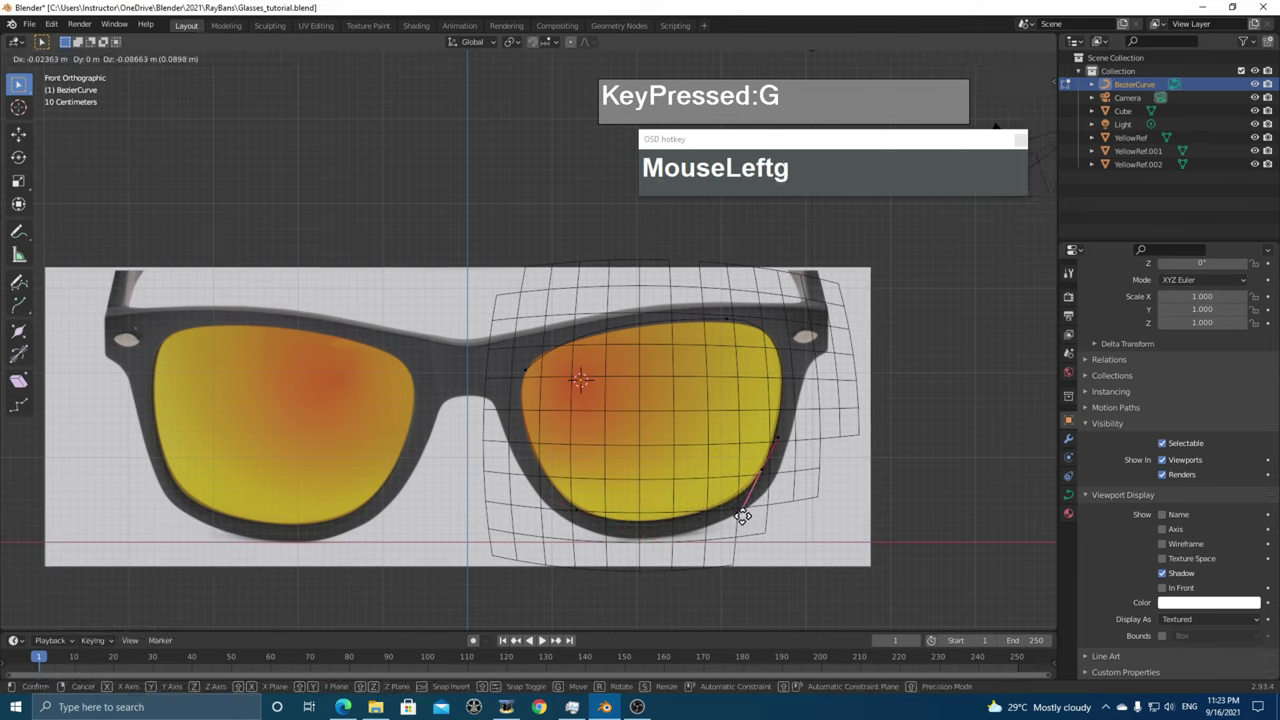
click(732, 514)
- Close the curve into a loop and move the upper inner point's lower handle closer to the lens edge
drag(571, 508, 553, 503)
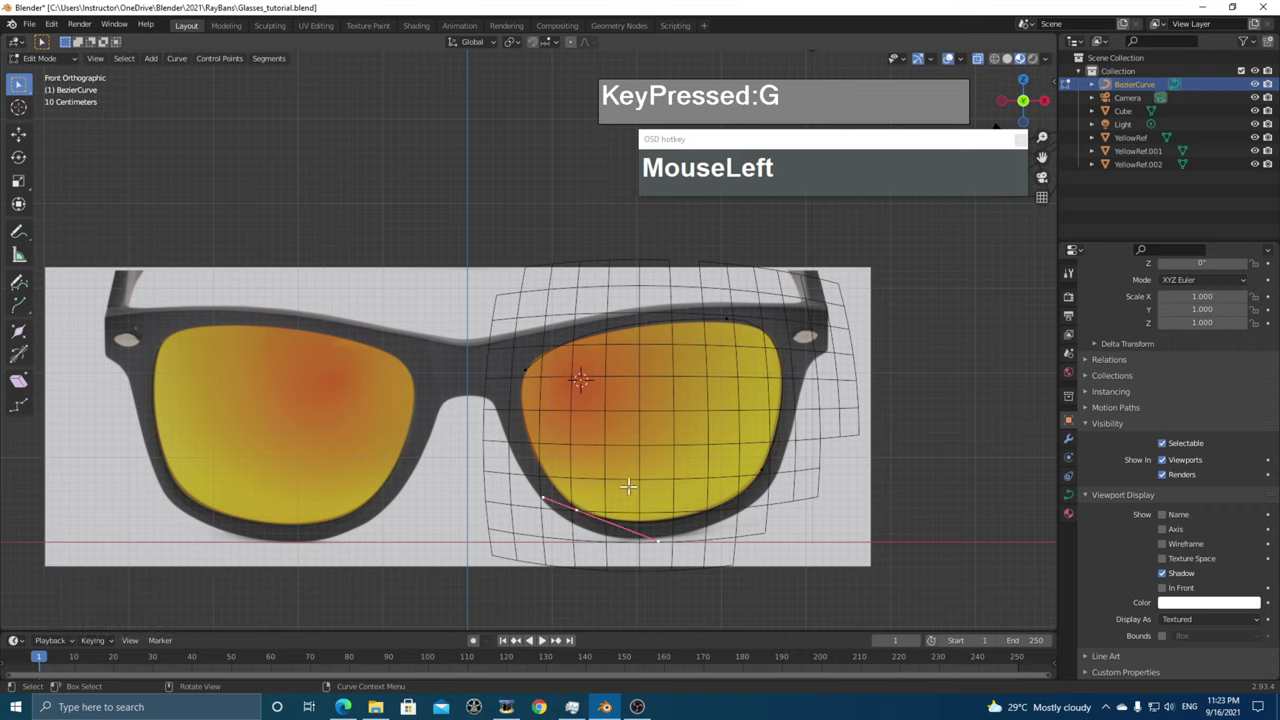
key(alt+c)
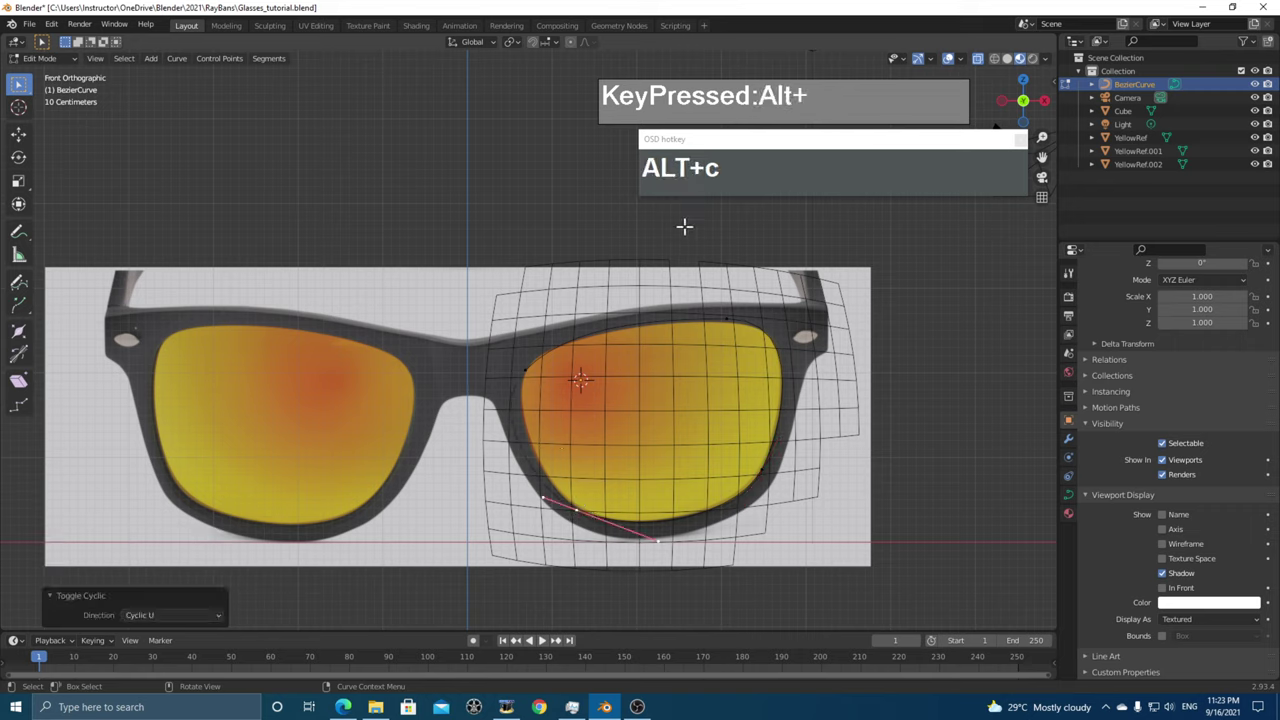
click(516, 371)
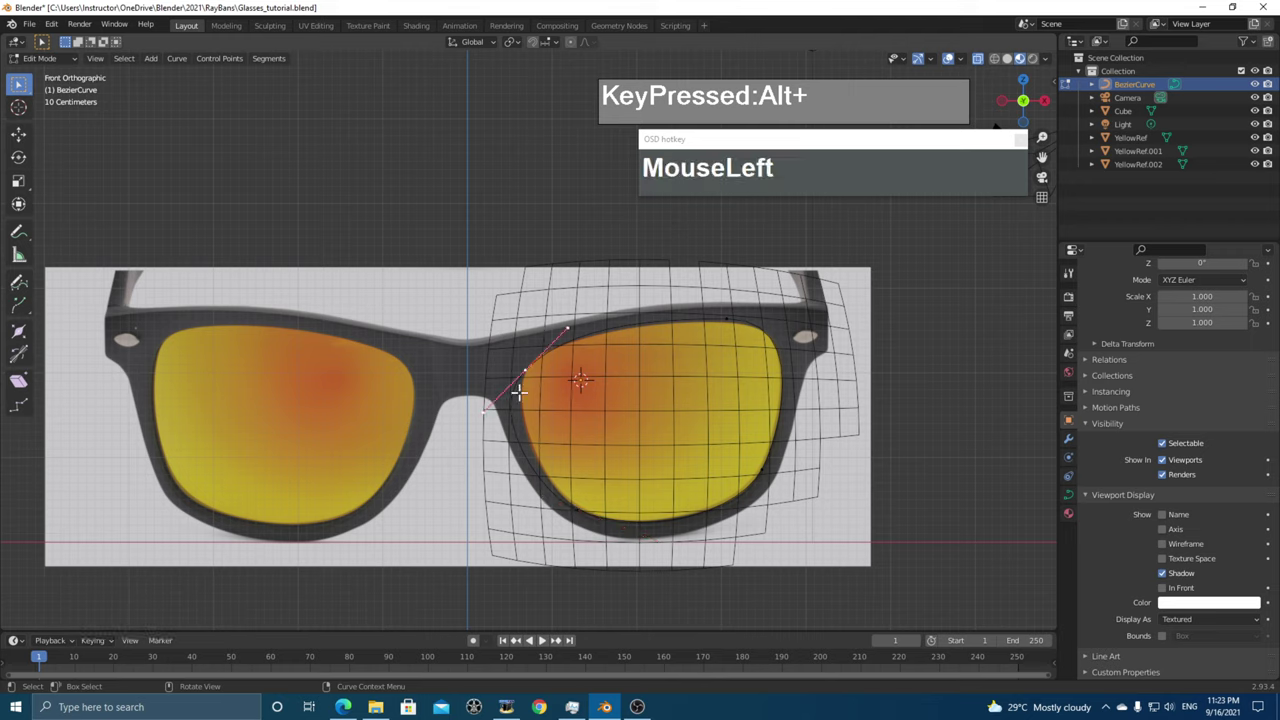
click(480, 413)
key(g)
click(533, 407)
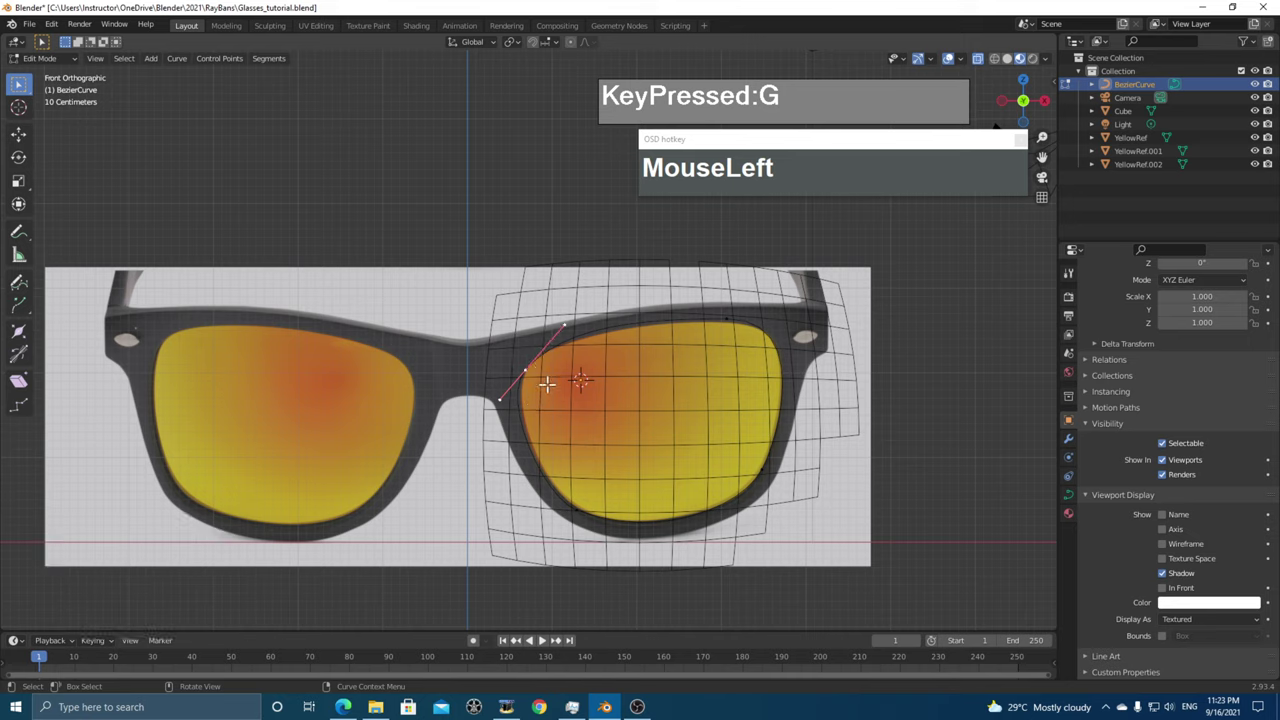
- Set the upper inner point's handle type to Free and adjust both handles to fit the lens corner
key(v)
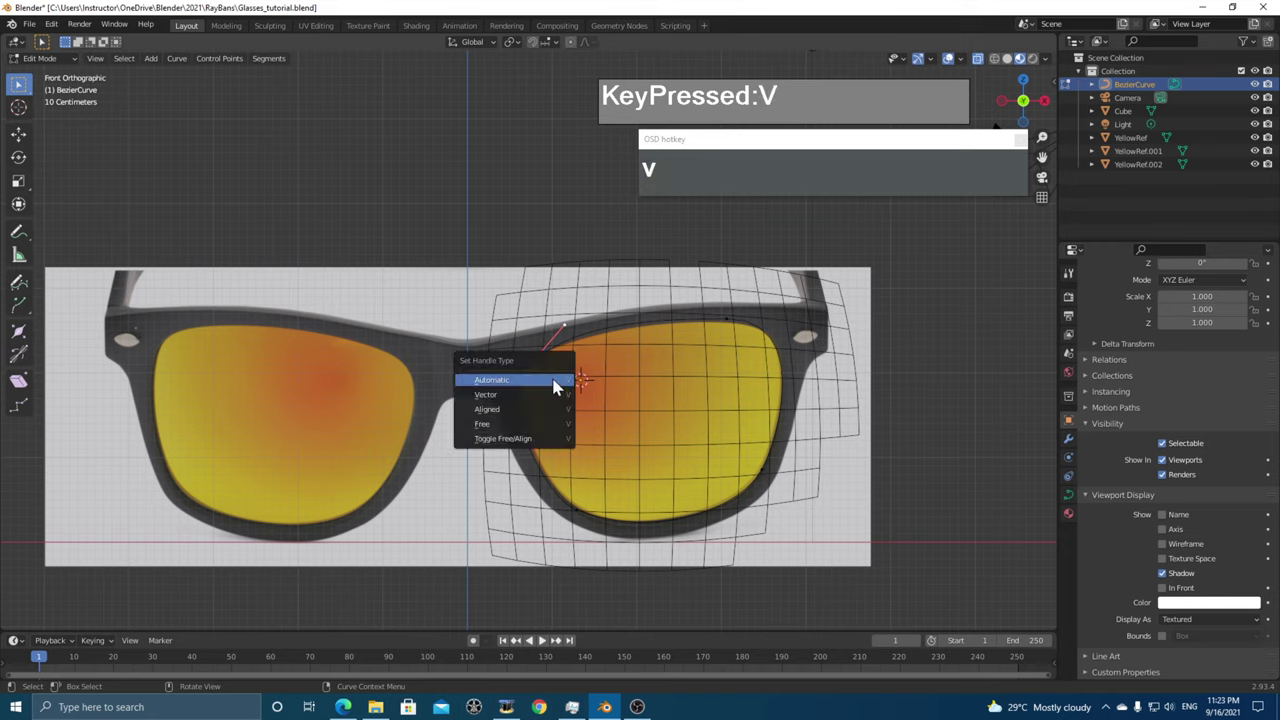
click(535, 431)
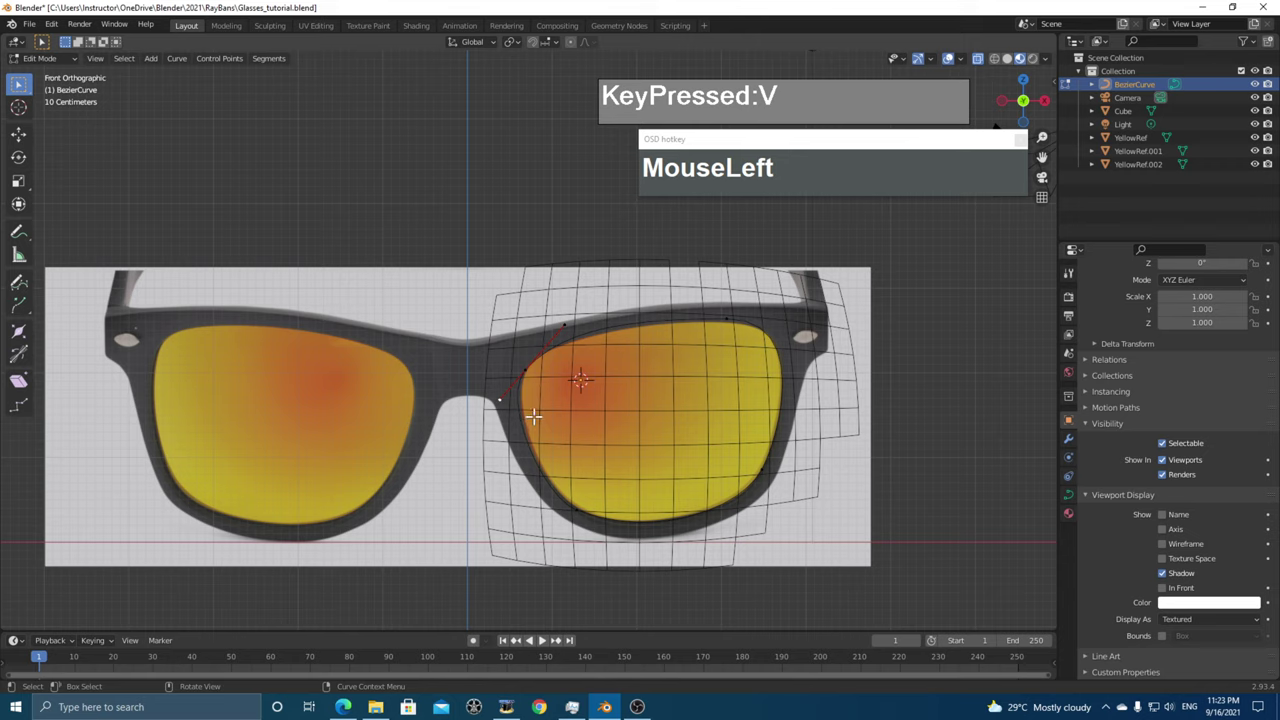
key(g)
click(538, 413)
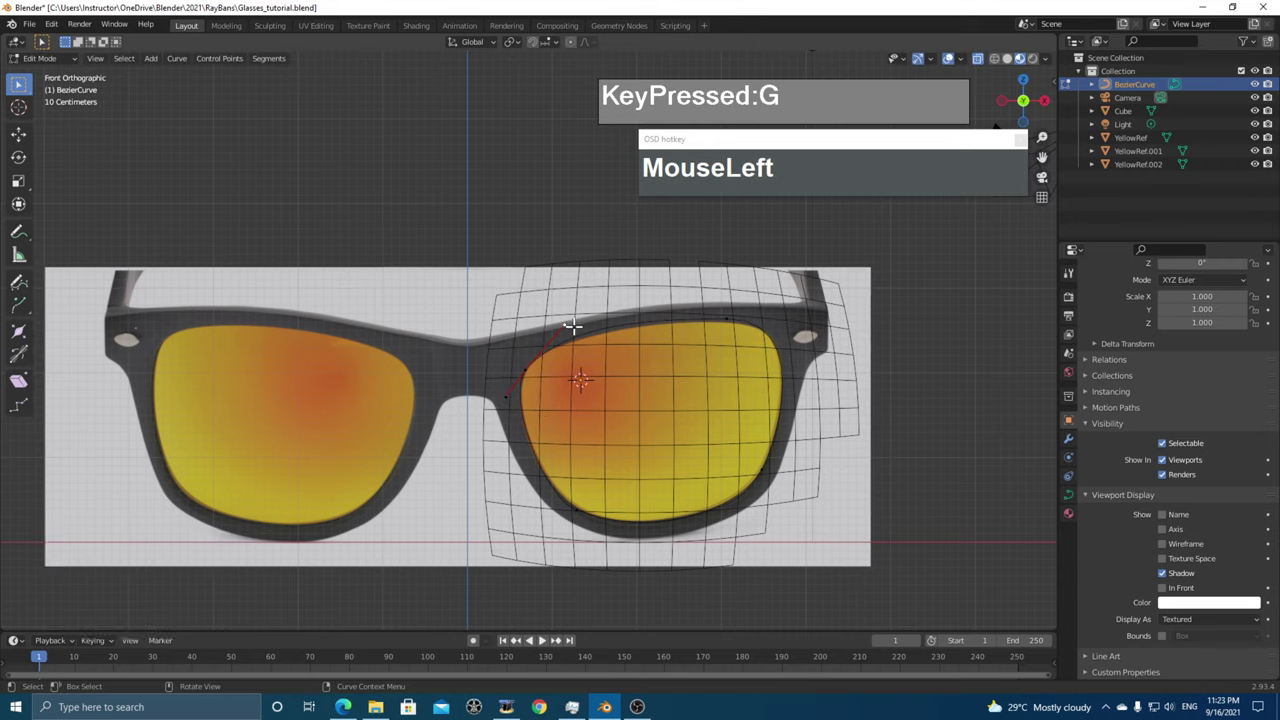
key(g)
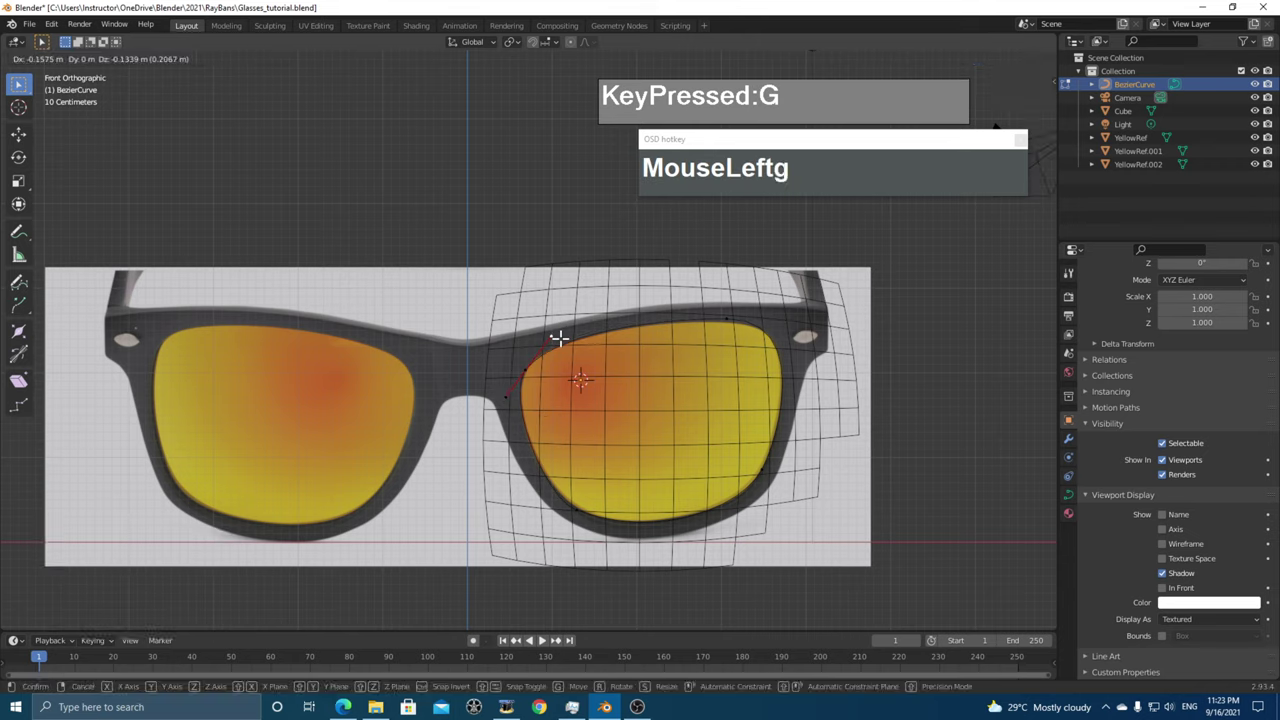
click(559, 338)
- Set the upper outer point's handle type to Free and move the point outward onto the lens's top edge
click(738, 320)
key(g)
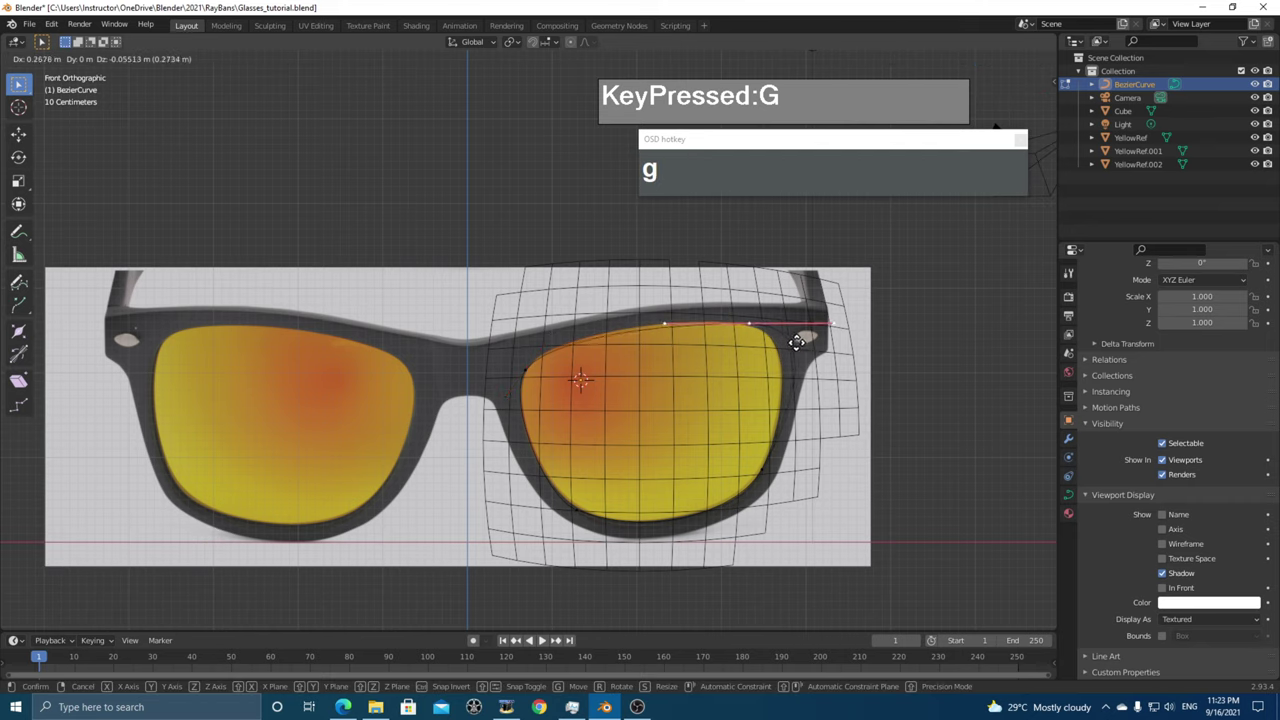
right_click(765, 333)
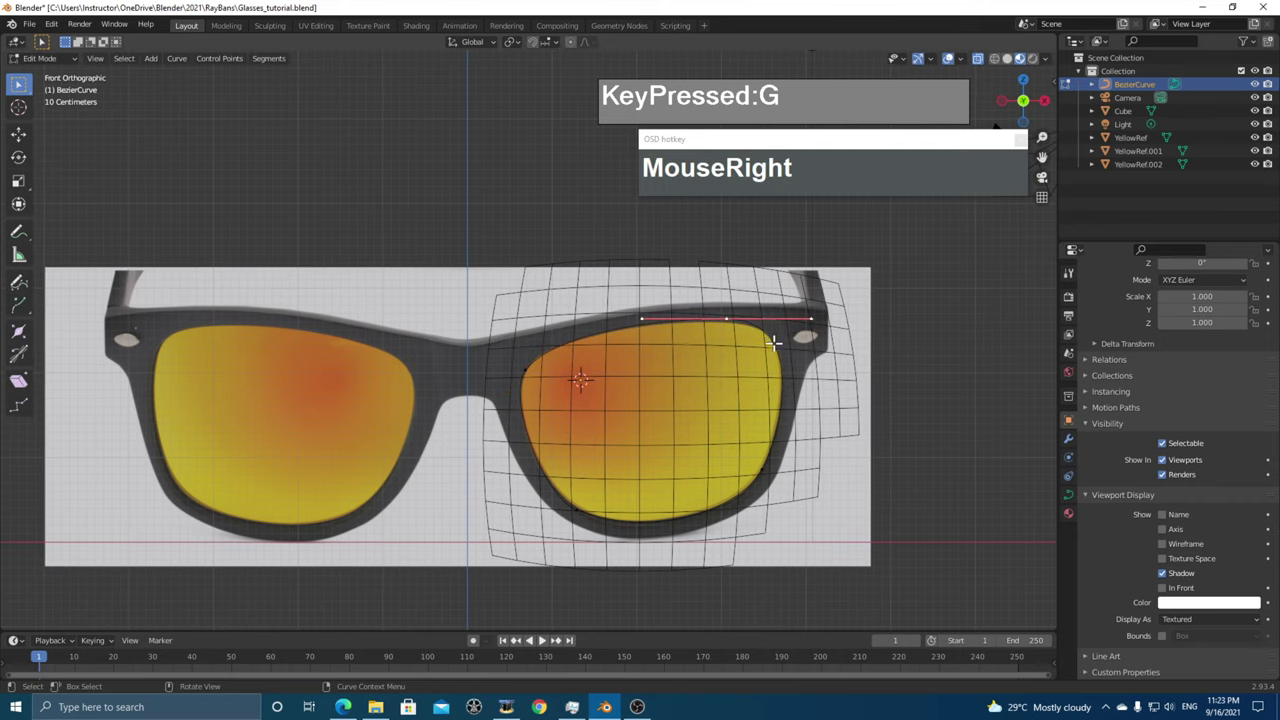
key(v)
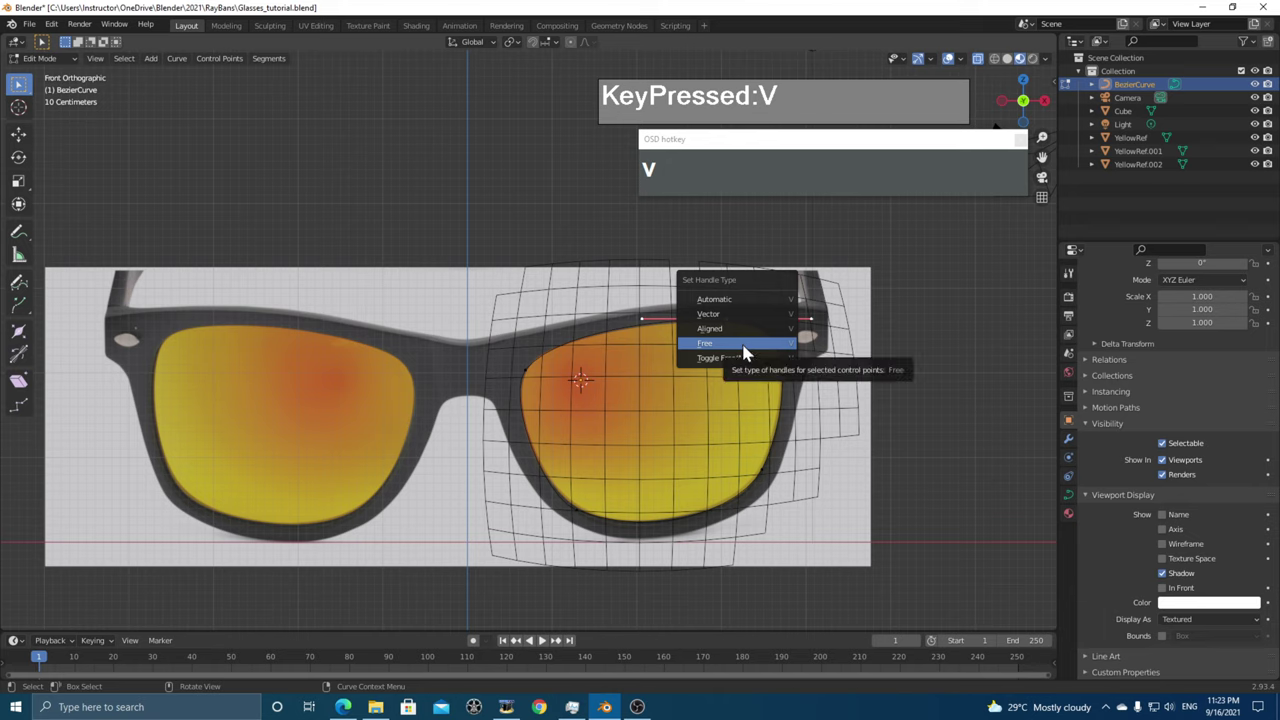
click(743, 345)
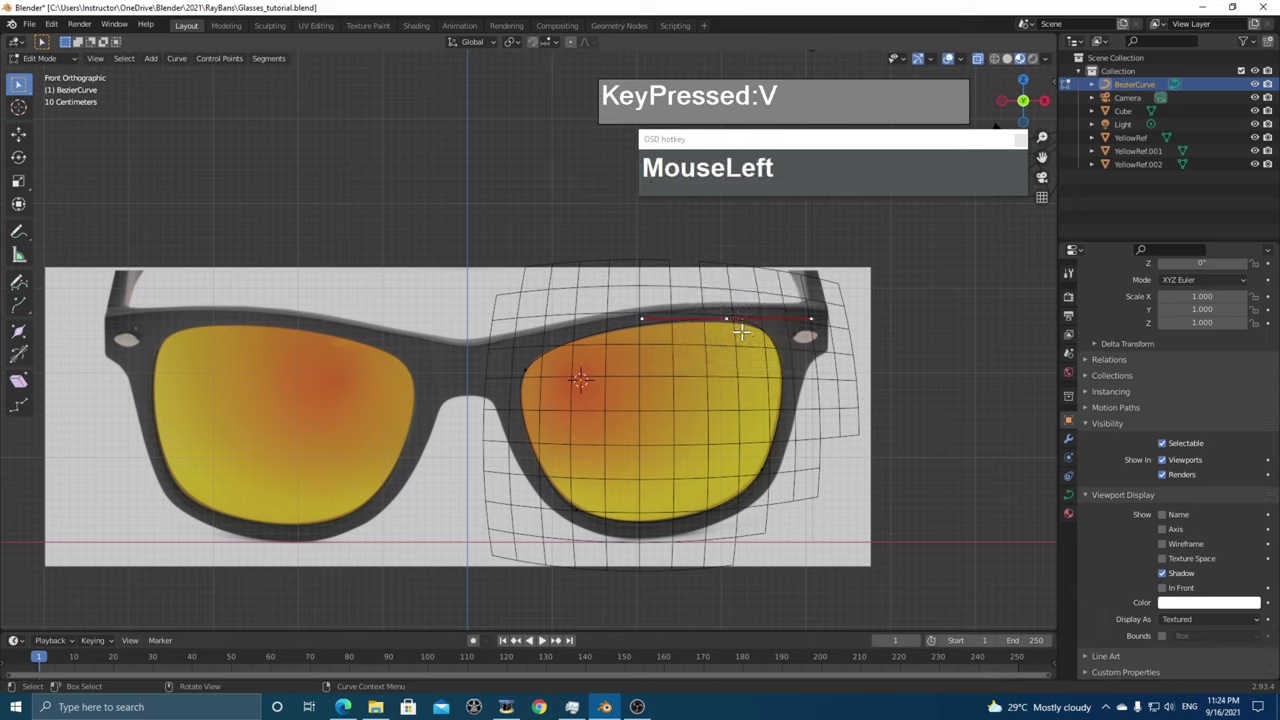
key(g)
click(761, 342)
- Reposition both handles of the upper outer point so the curve follows the lens's top edge and outer corner
click(835, 330)
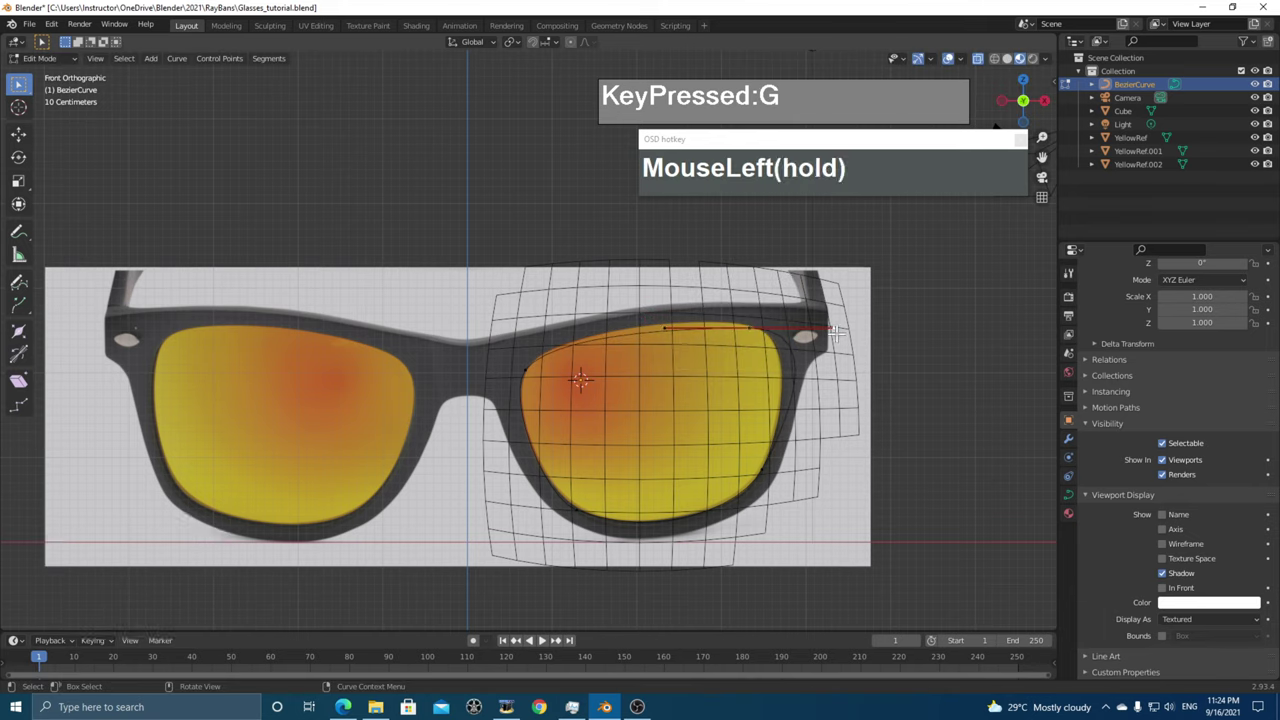
key(g)
click(729, 340)
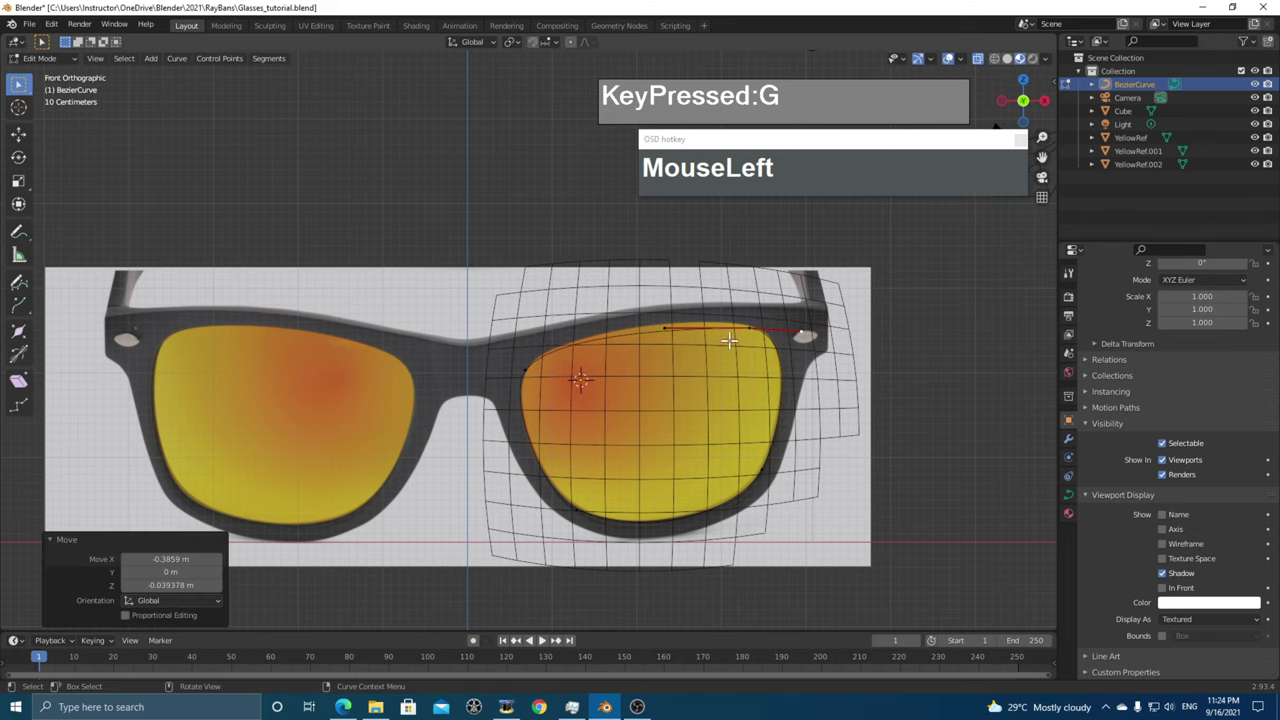
key(g)
click(667, 309)
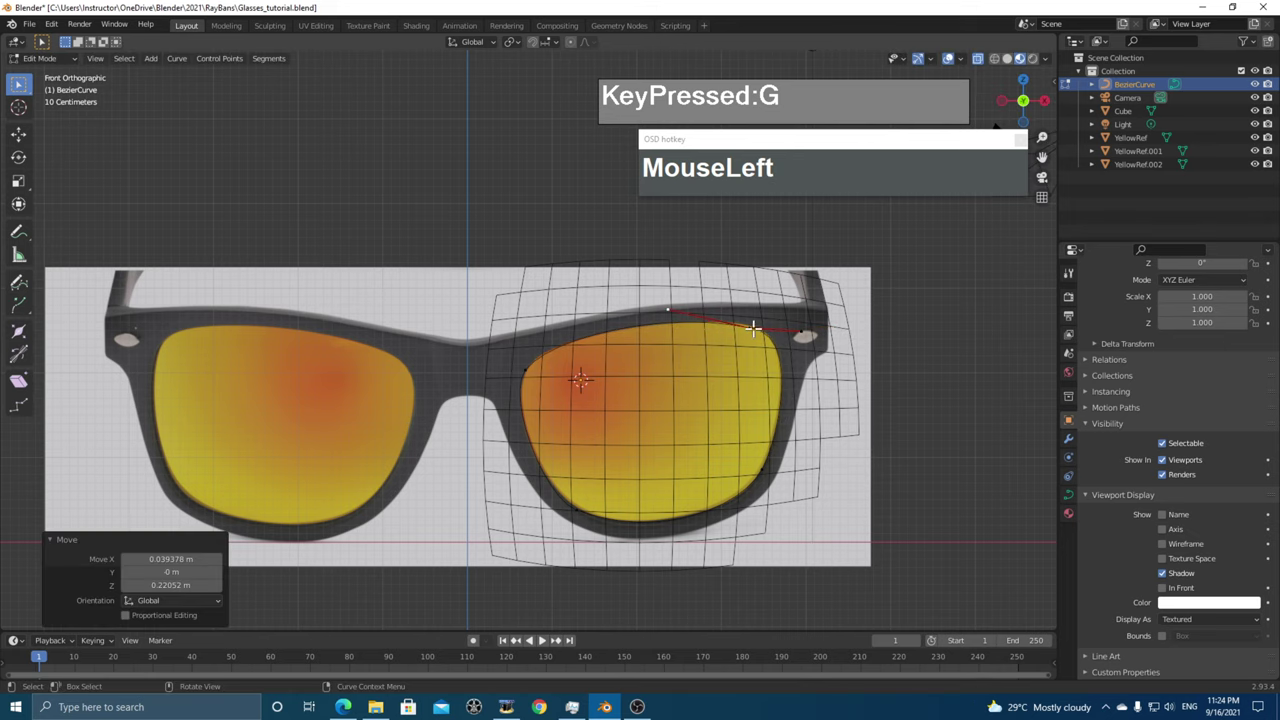
key(g)
click(800, 333)
key(g)
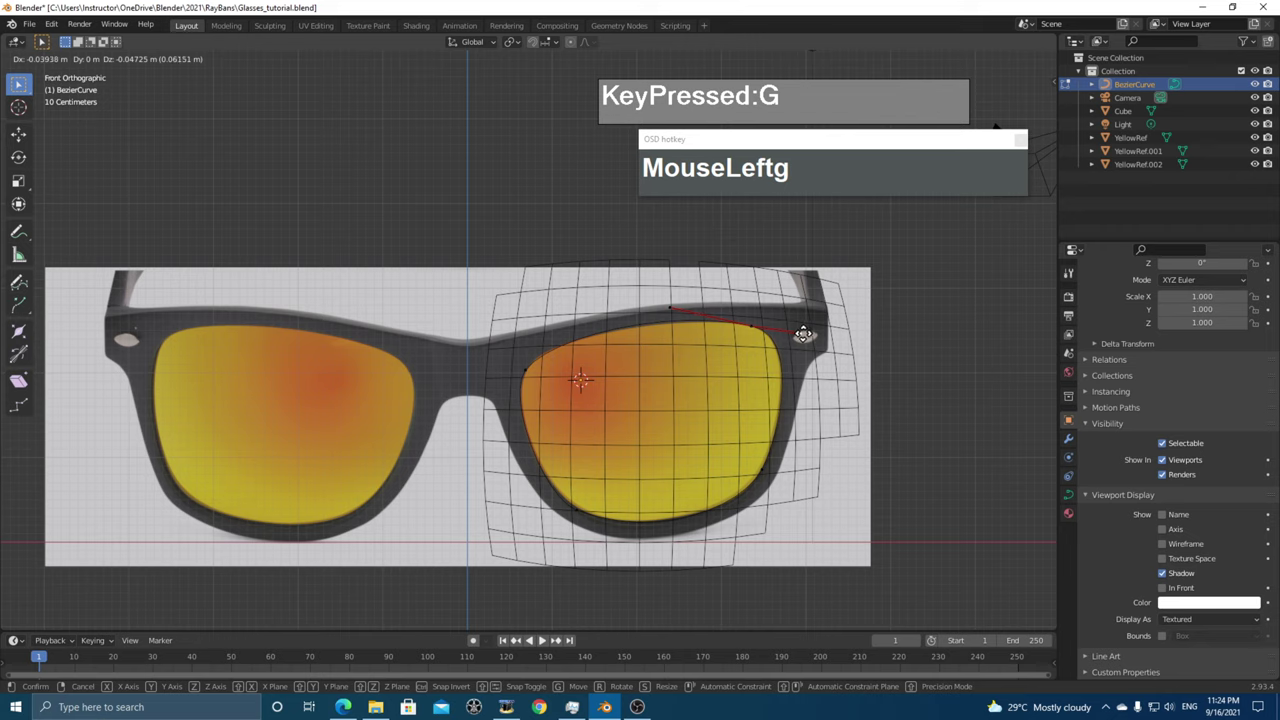
click(803, 334)
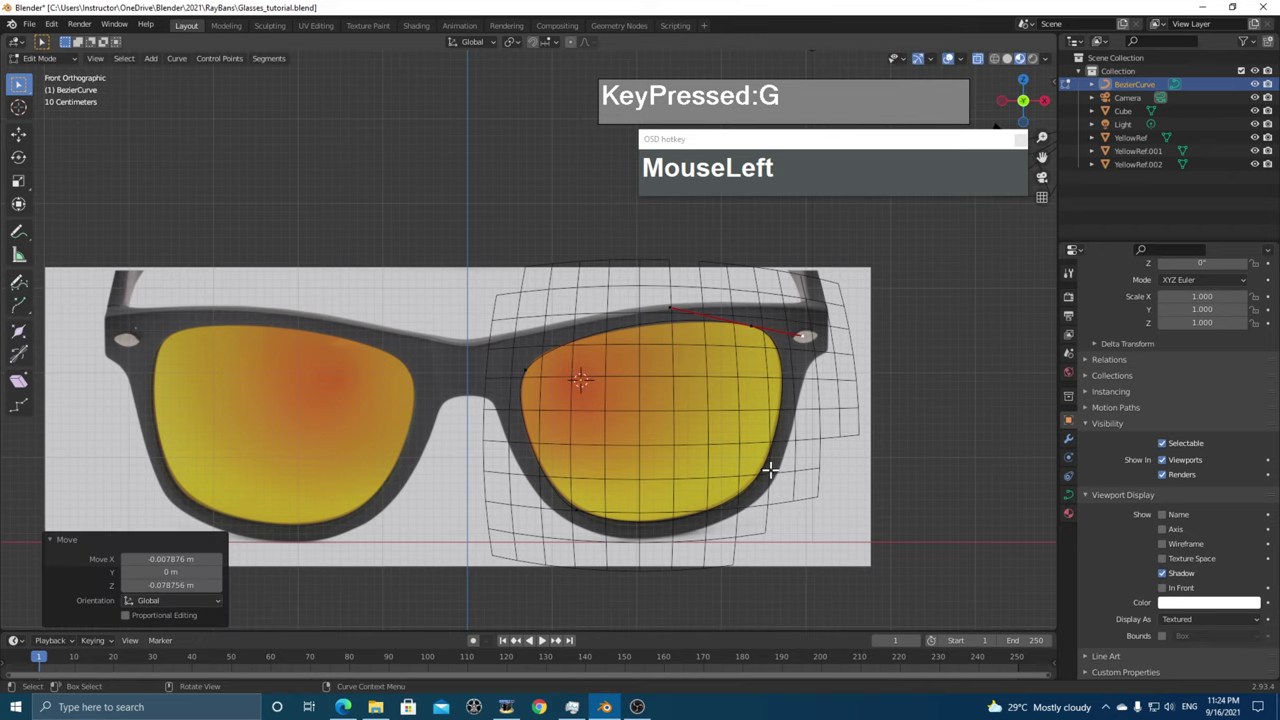
- Nudge the lower outer point's bottom handle and the lower inner point's upper handle to refine the lens's lower edge
click(741, 515)
key(g)
click(743, 513)
click(555, 508)
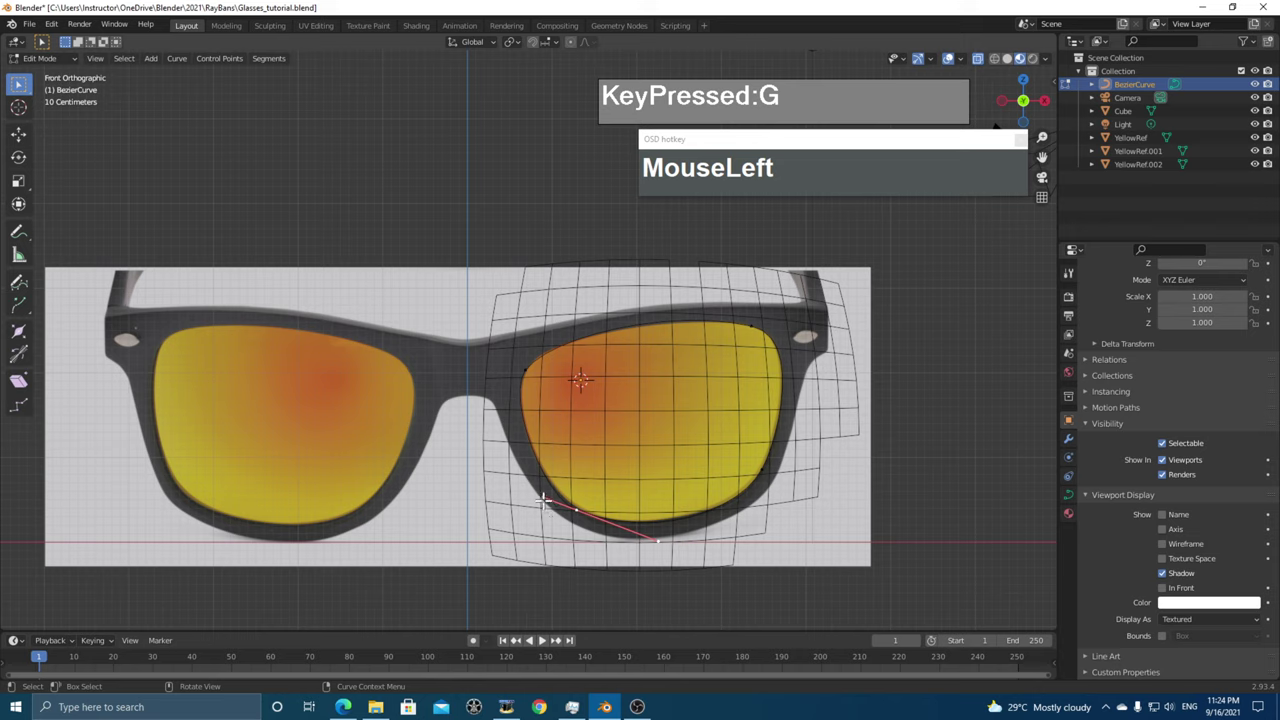
key(g)
click(573, 512)
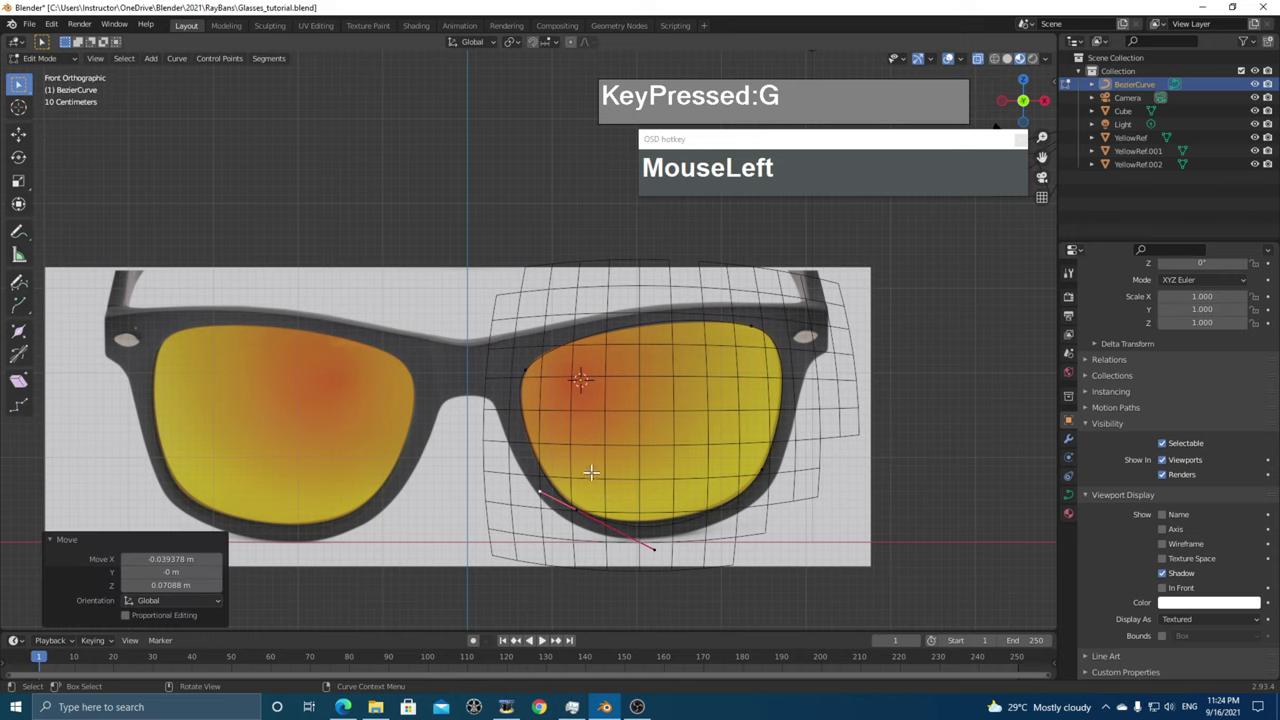
- Set the lower inner point's handle type to Free and adjust both its handles to fit the lens's lower inner corner
click(577, 512)
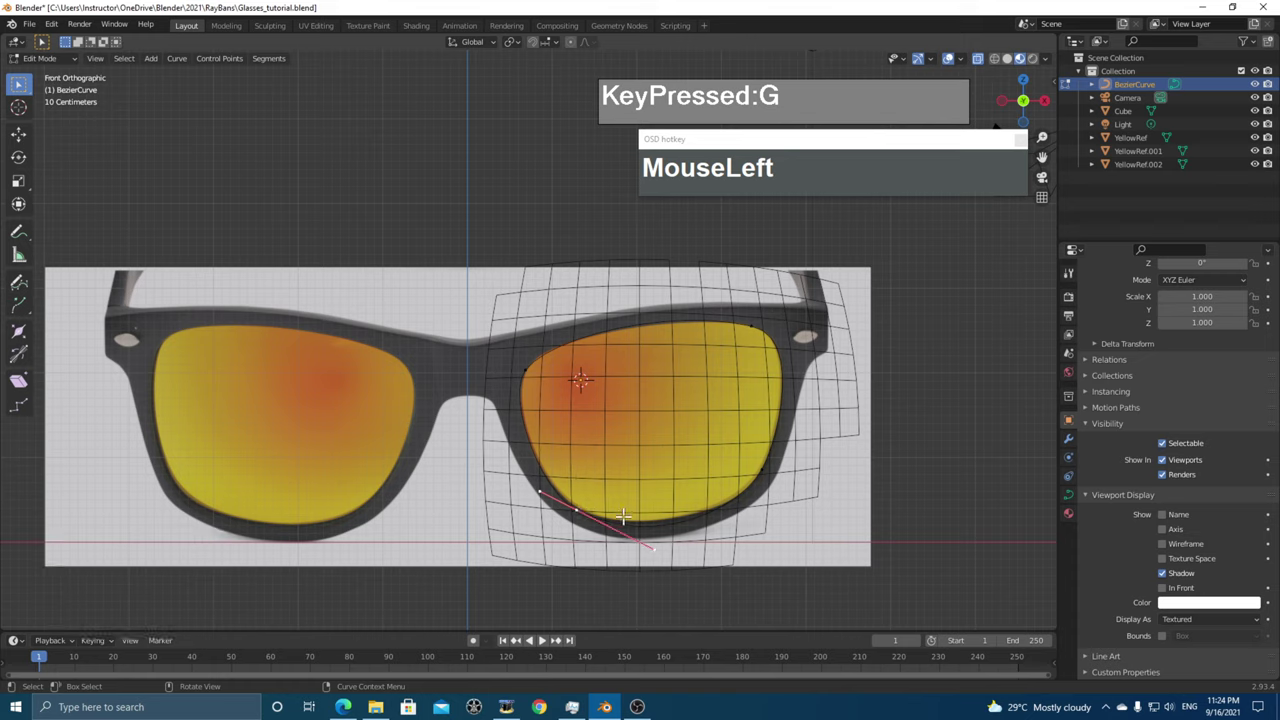
key(v)
click(617, 522)
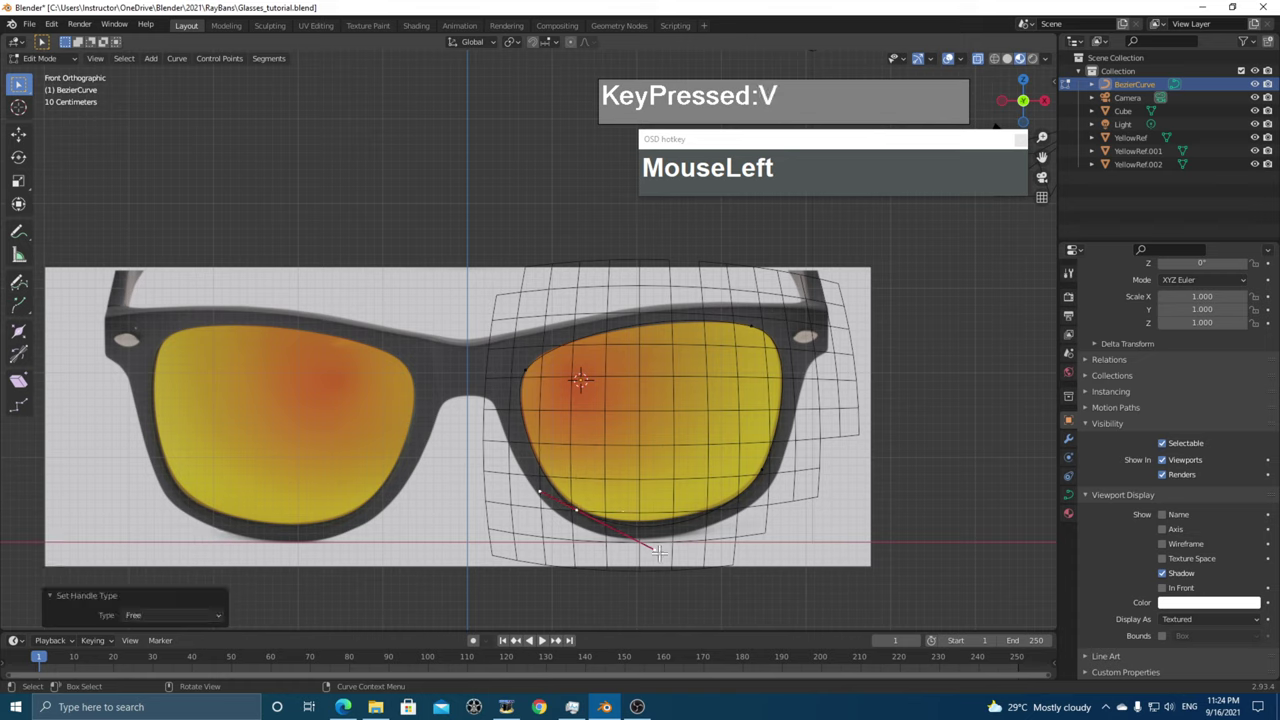
key(g)
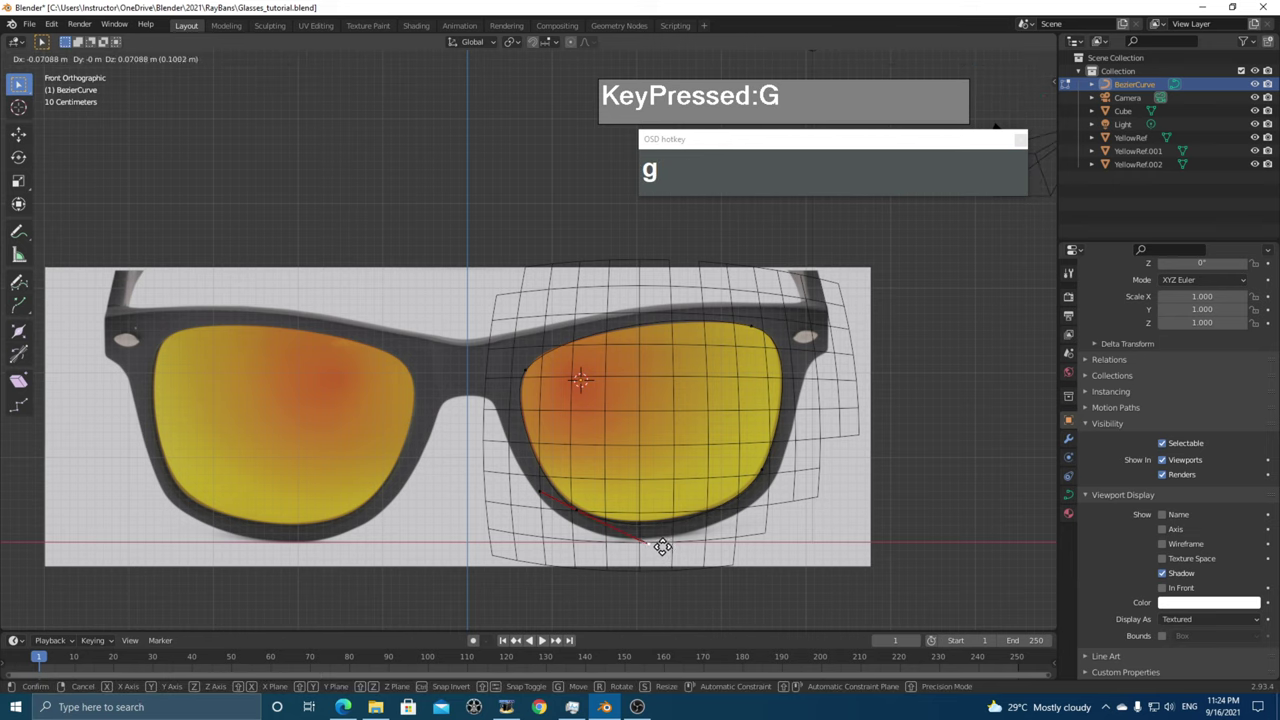
click(578, 514)
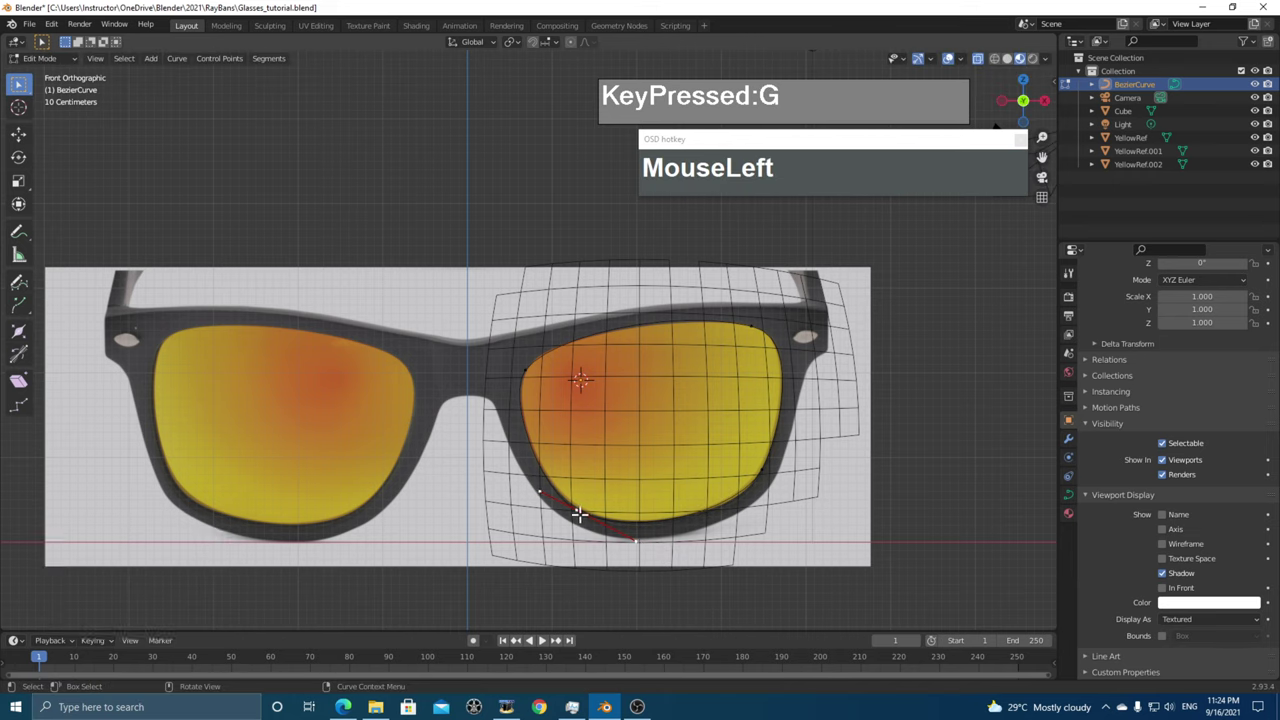
key(g)
click(580, 514)
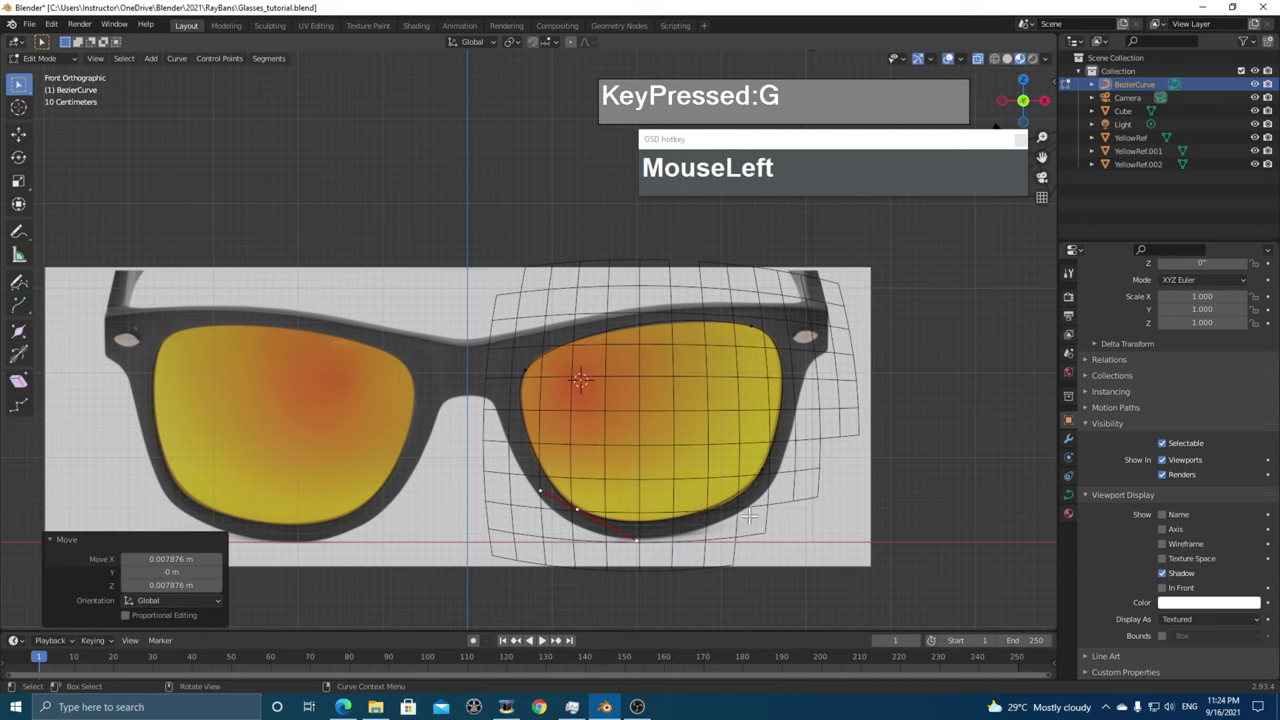
- Move the lower outer point's bottom handle down and inward, and set the point's handle type to Free
click(761, 494)
key(g)
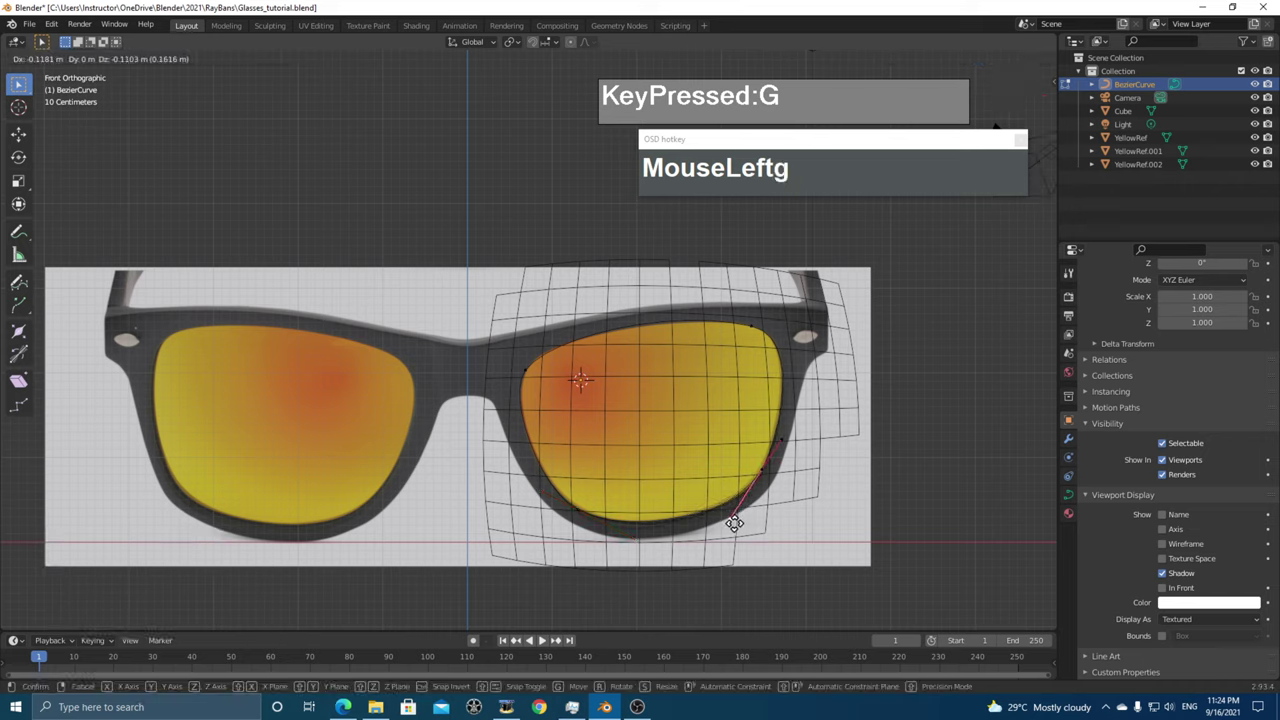
click(735, 522)
click(760, 470)
key(v)
click(768, 486)
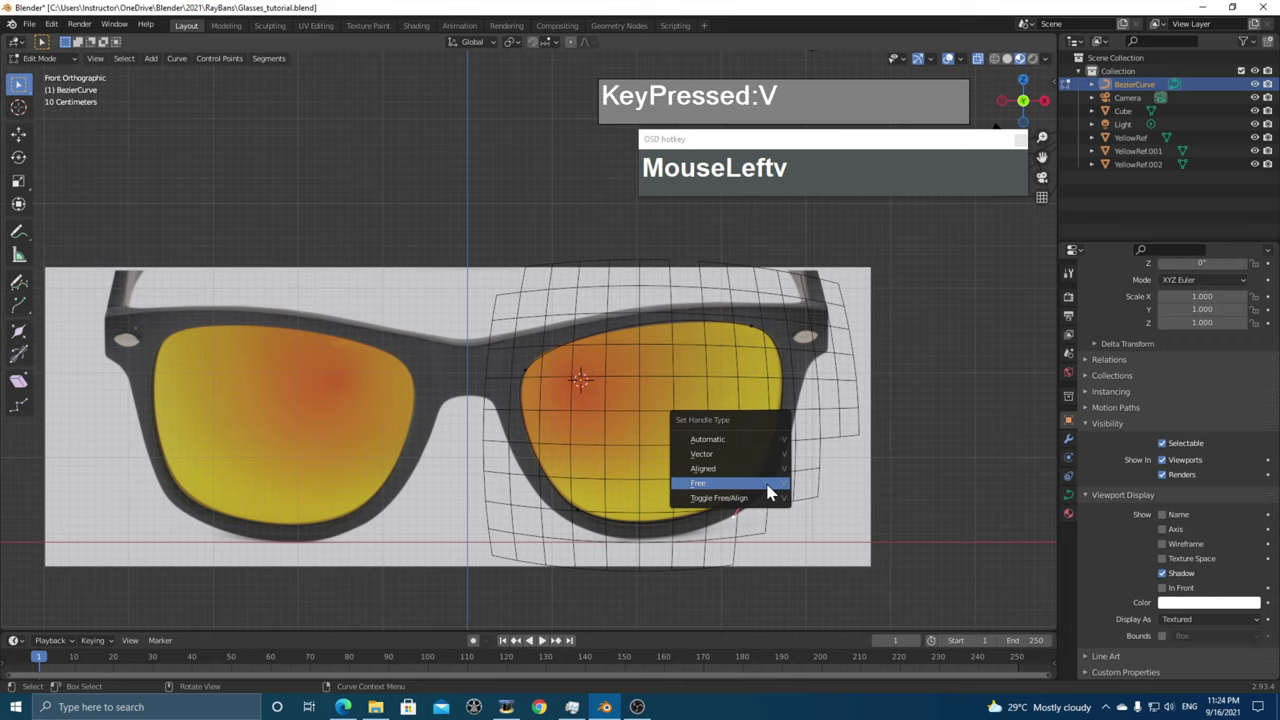
- Fine-tune both handles of the lower outer point so the curve follows the lens's lower outer corner
click(737, 522)
key(g)
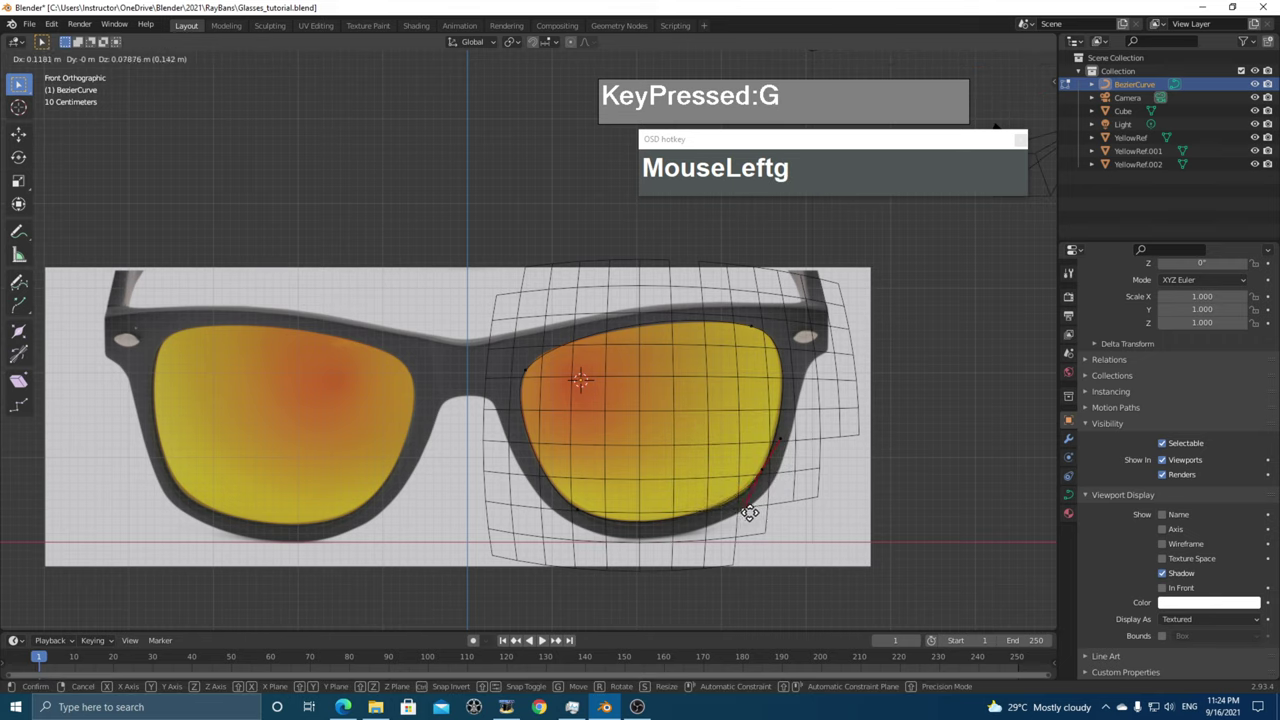
click(748, 513)
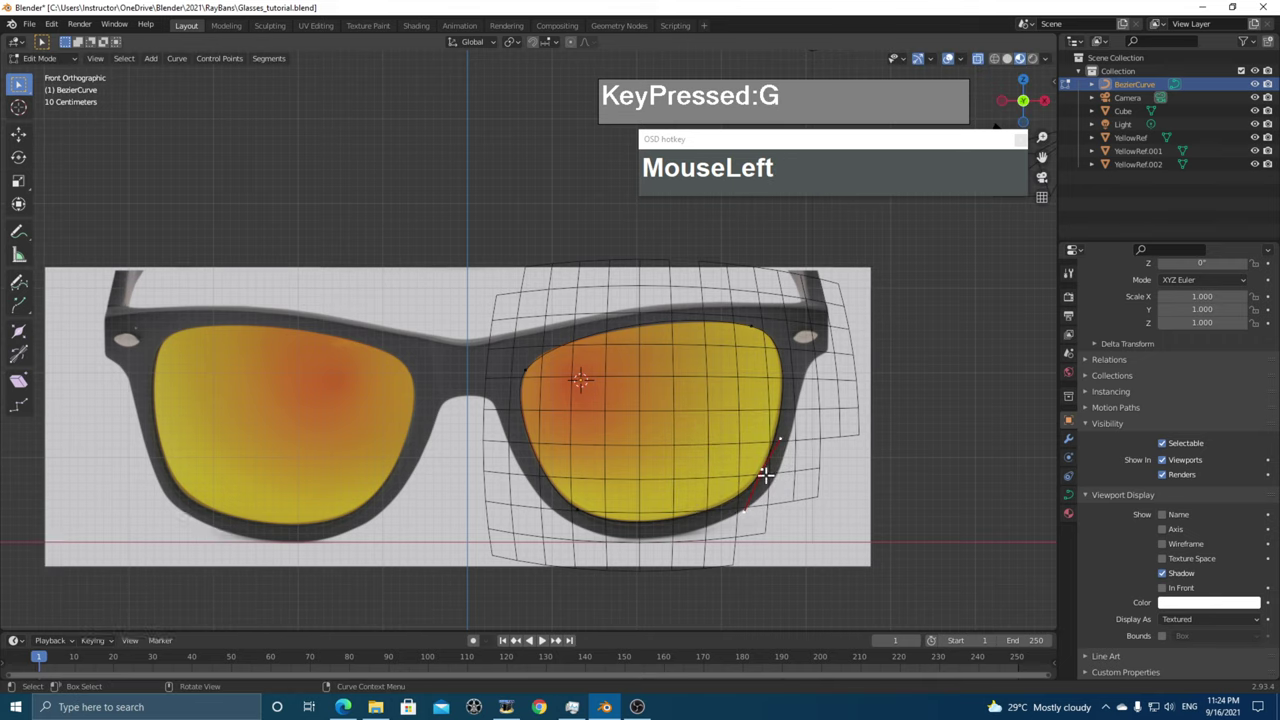
key(g)
click(767, 471)
key(g)
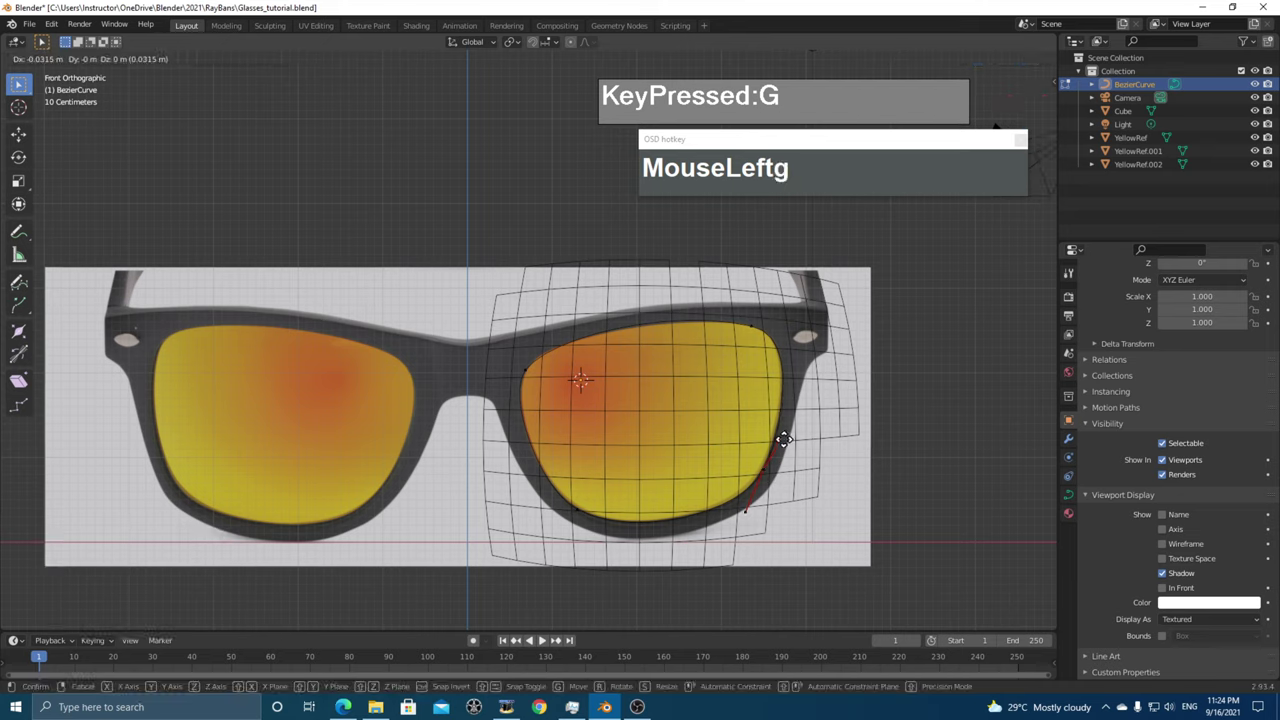
click(783, 435)
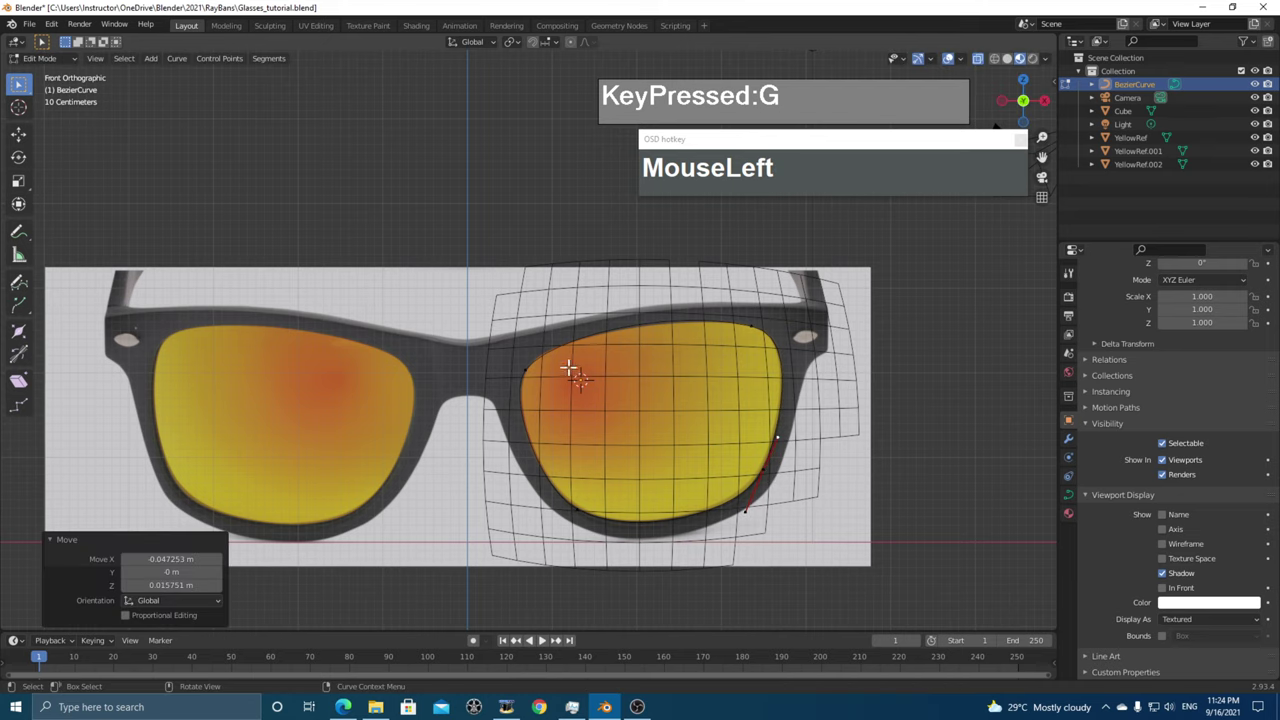
- Move the upper inner point's upper handle about -0.071 m along X and return to Object Mode
click(539, 373)
key(g)
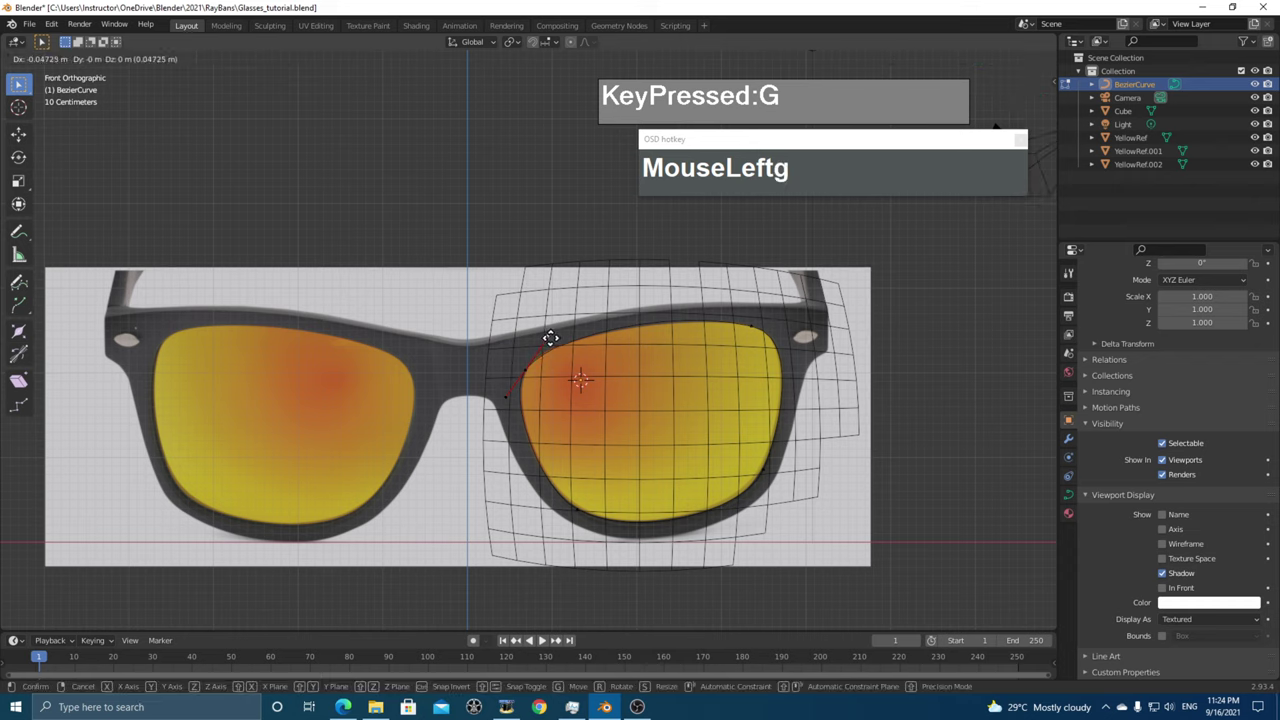
click(547, 338)
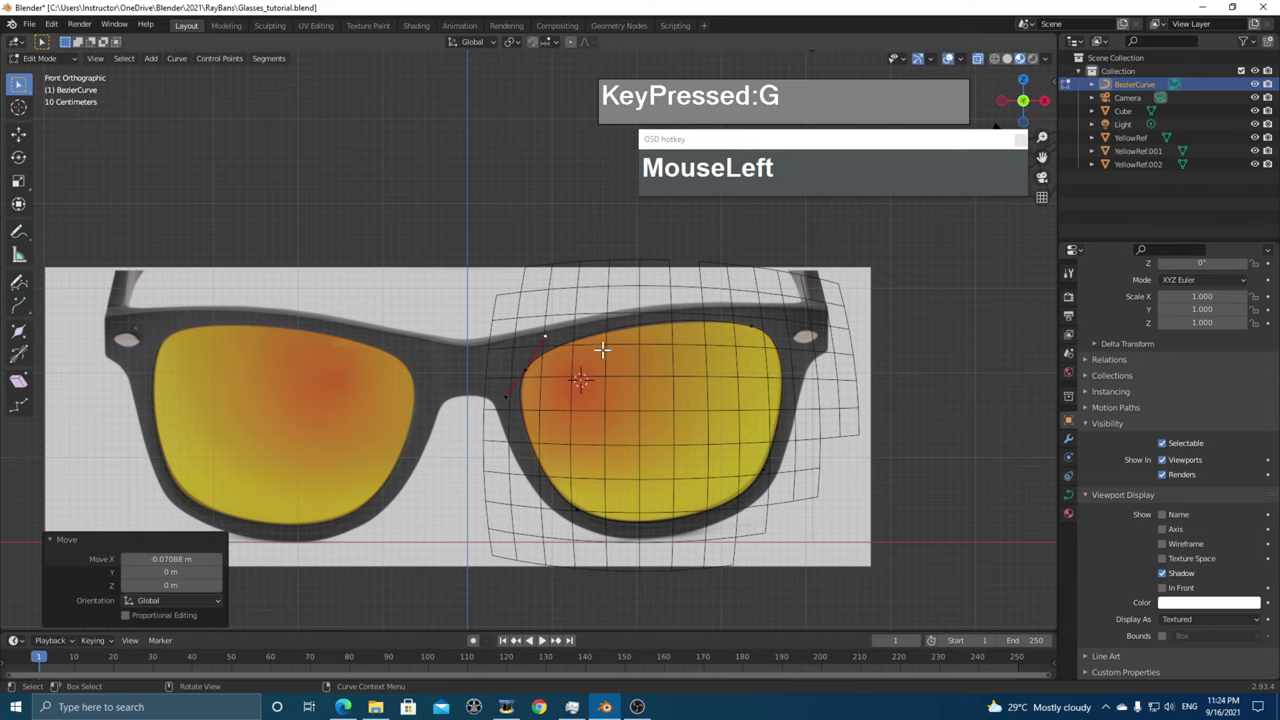
key(Tab)
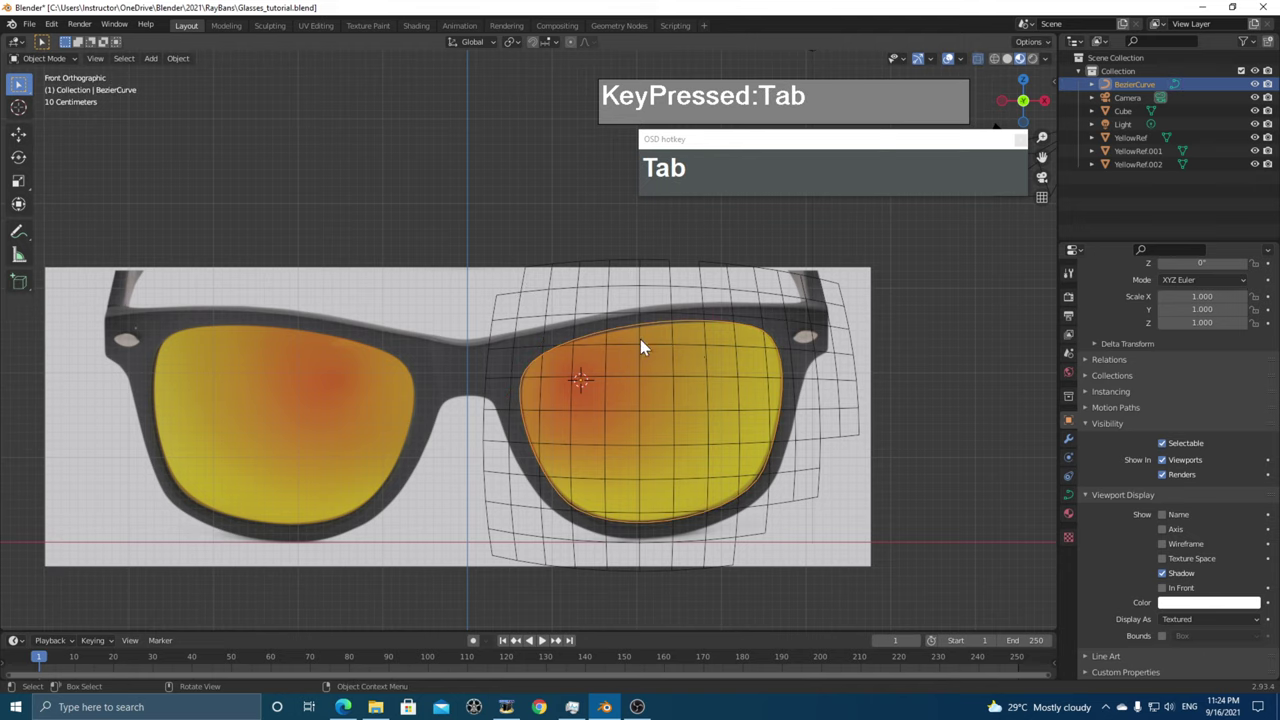
- Select the lens curve together with the wireframe Cube as the active object, and enter Edit Mode on the Cube
click(774, 288)
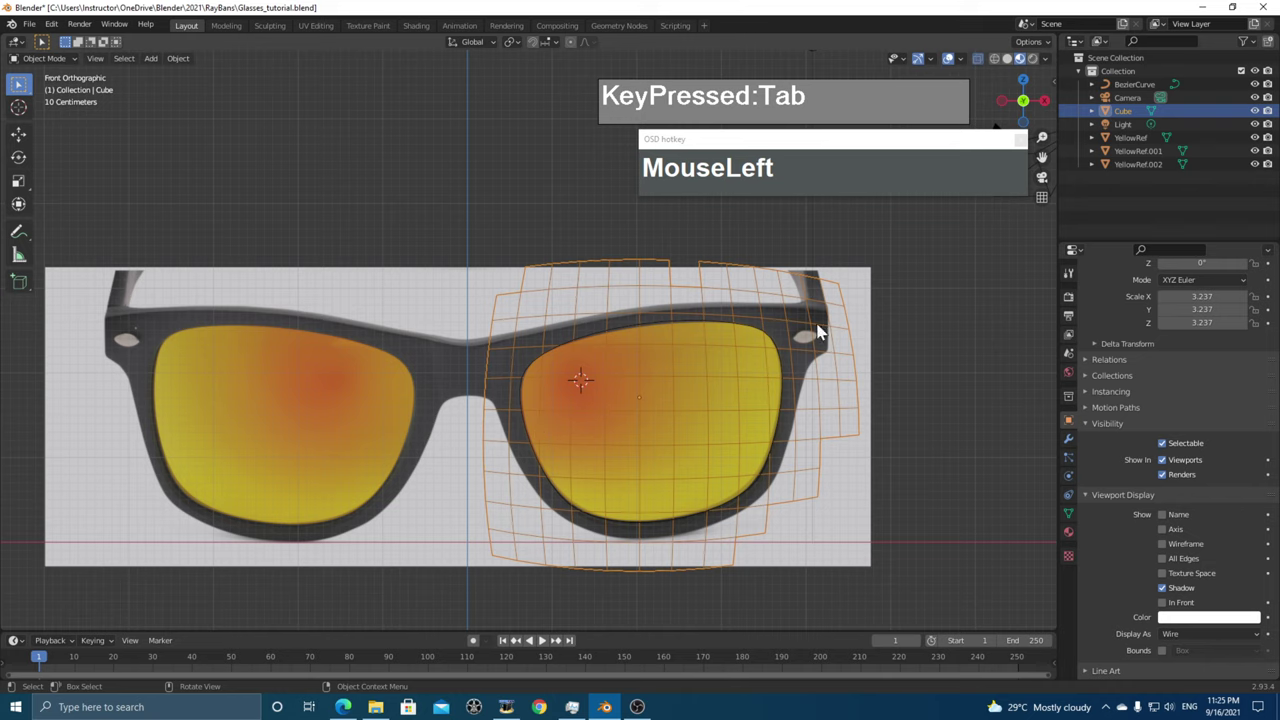
click(688, 328)
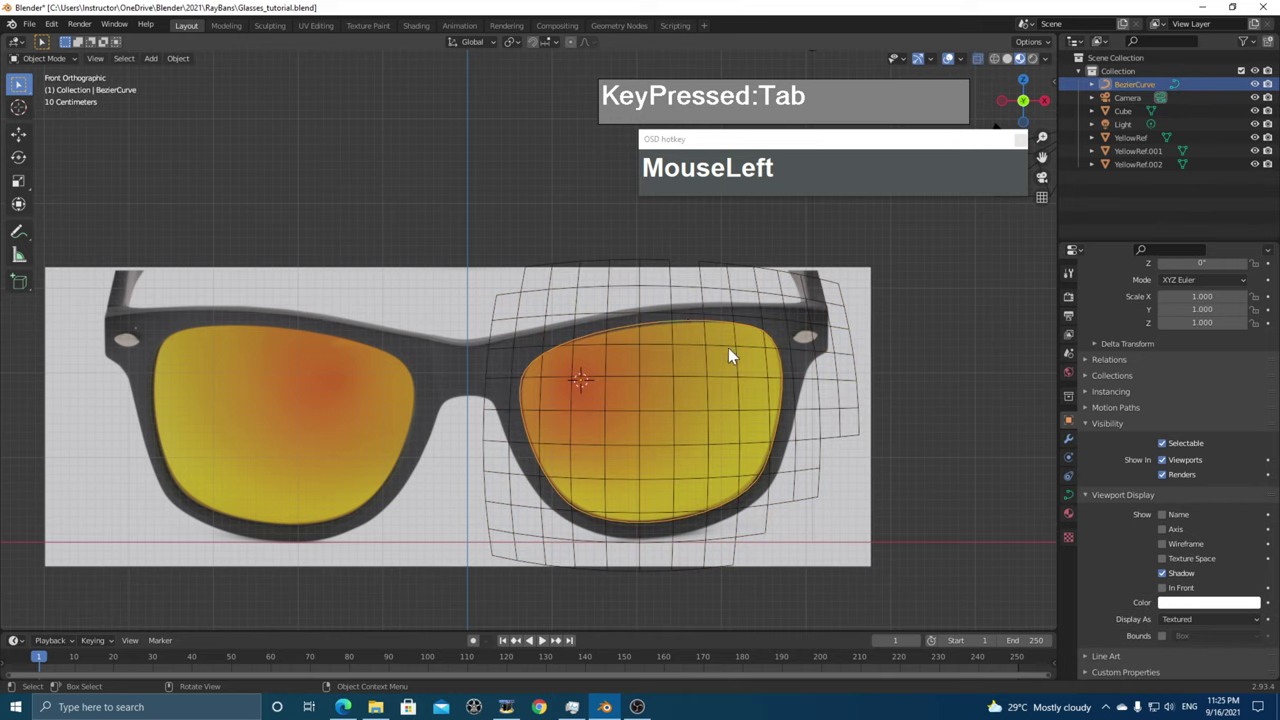
shift+click(723, 294)
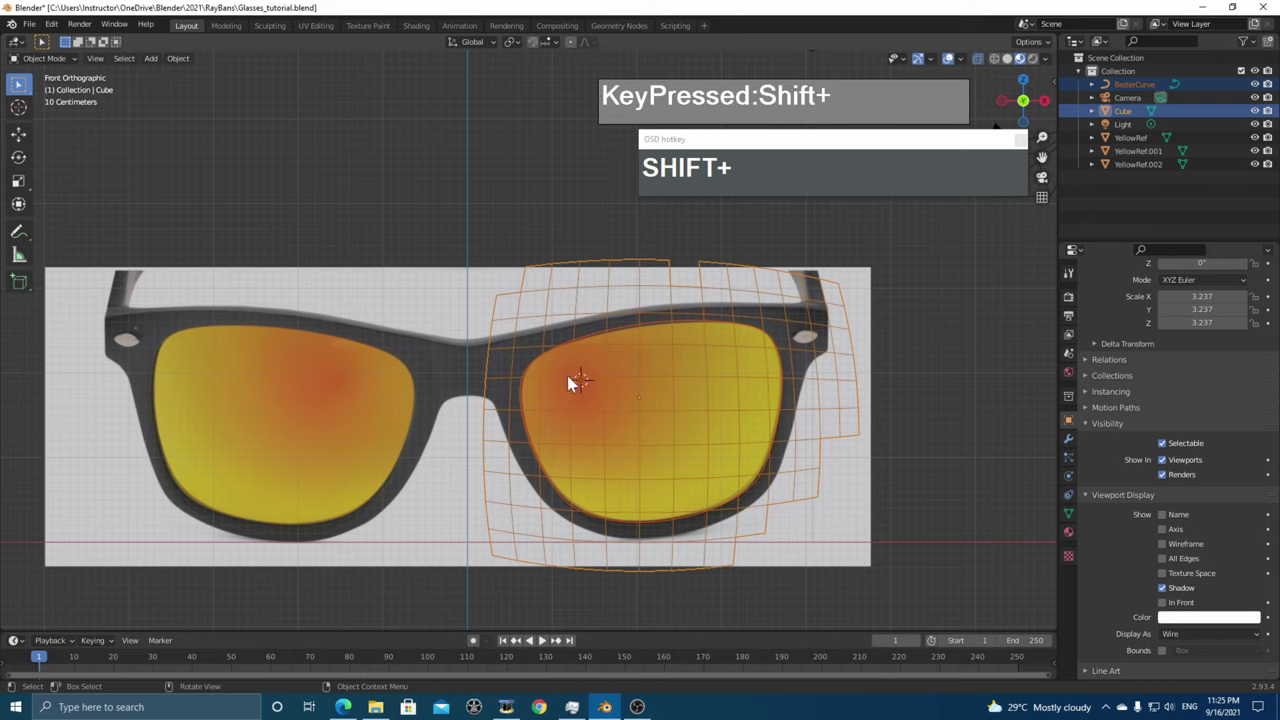
key(Tab)
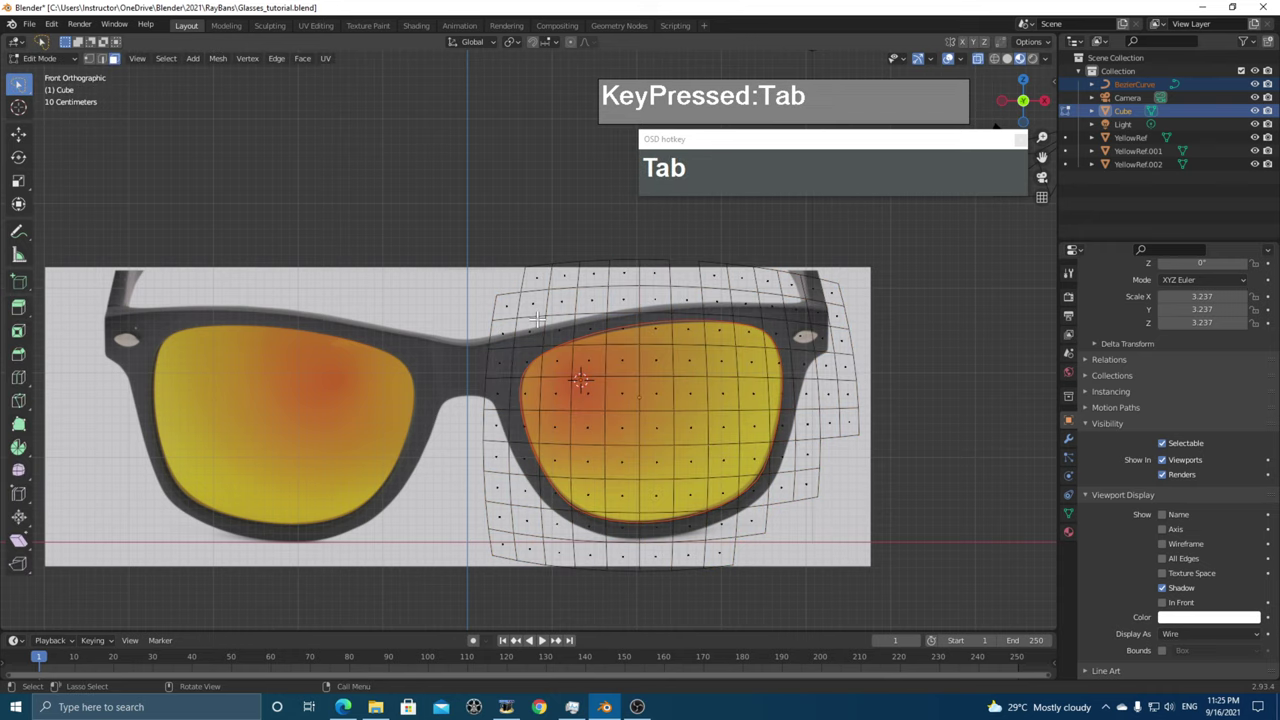
- Cut the lens curve's outline into the Cube mesh with Knife Project from the front view
click(302, 59)
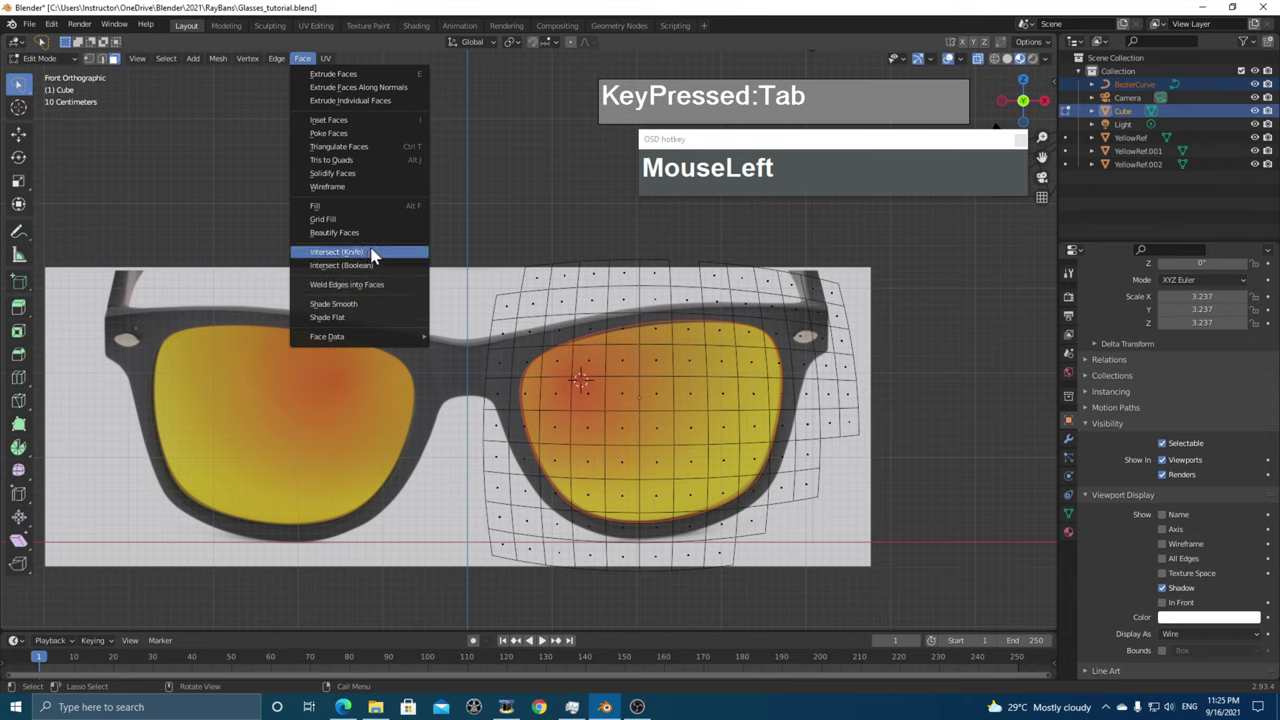
click(219, 58)
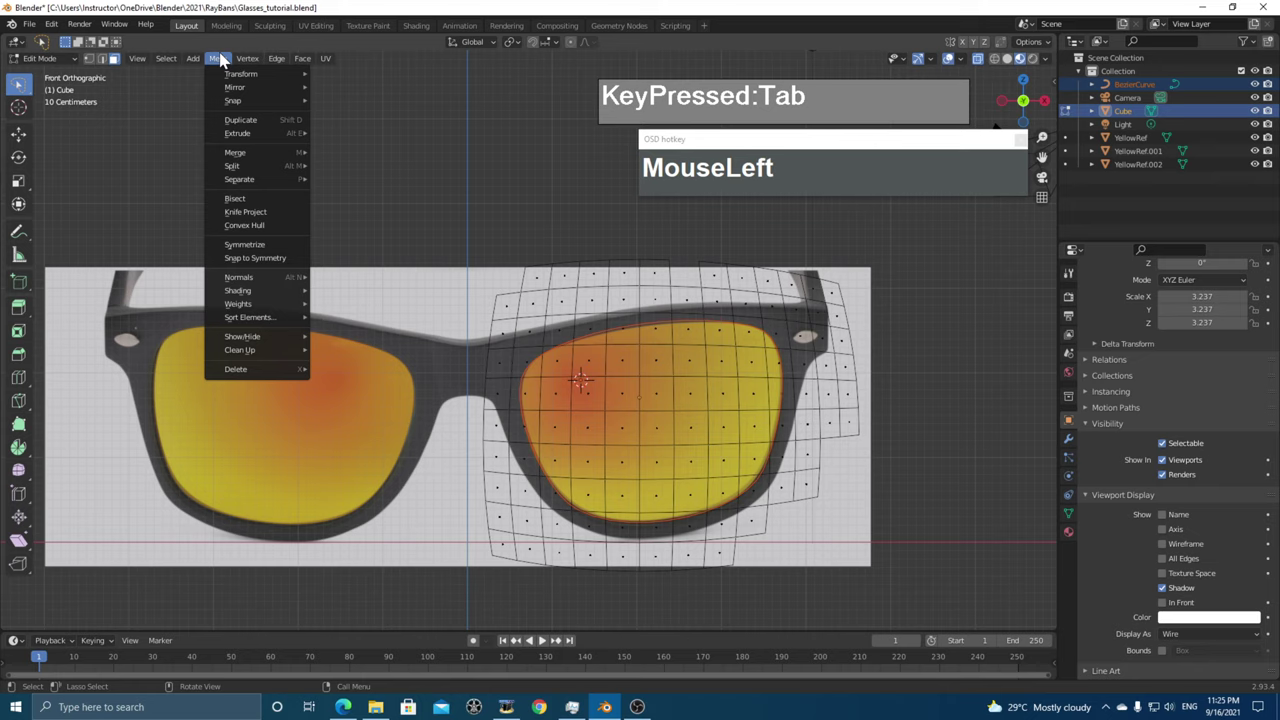
mouse_move(248, 64)
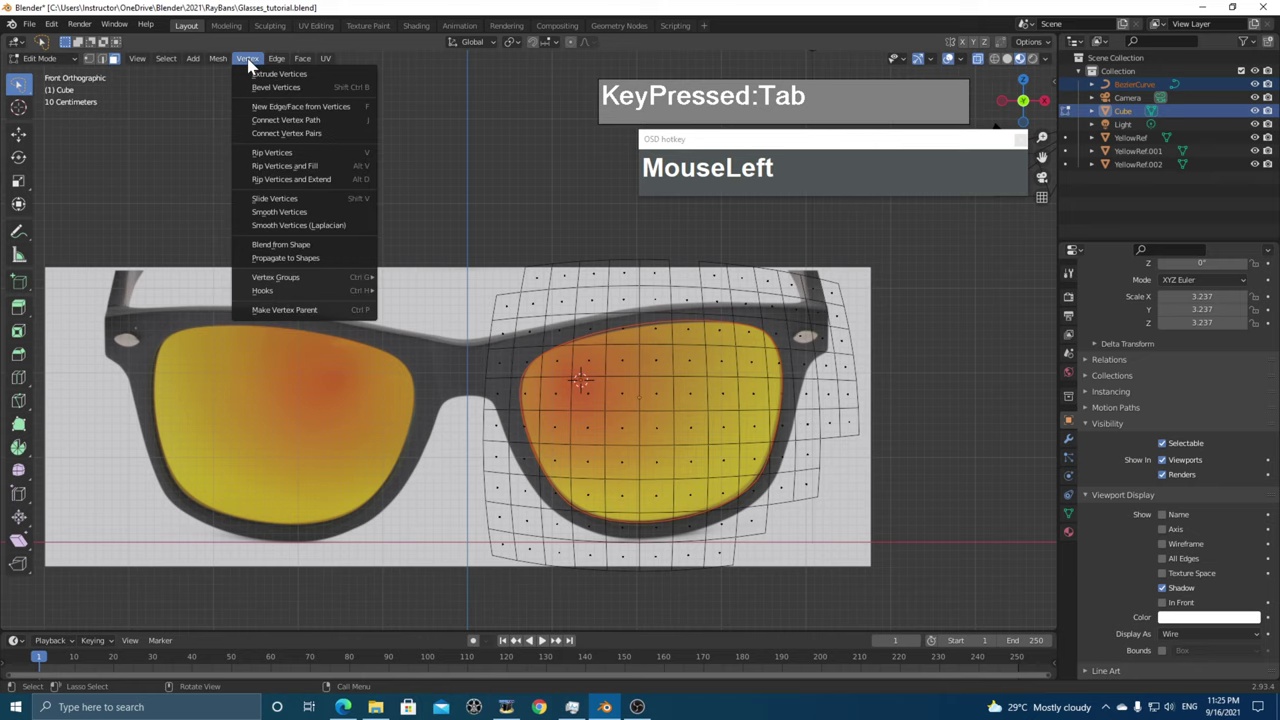
mouse_move(277, 60)
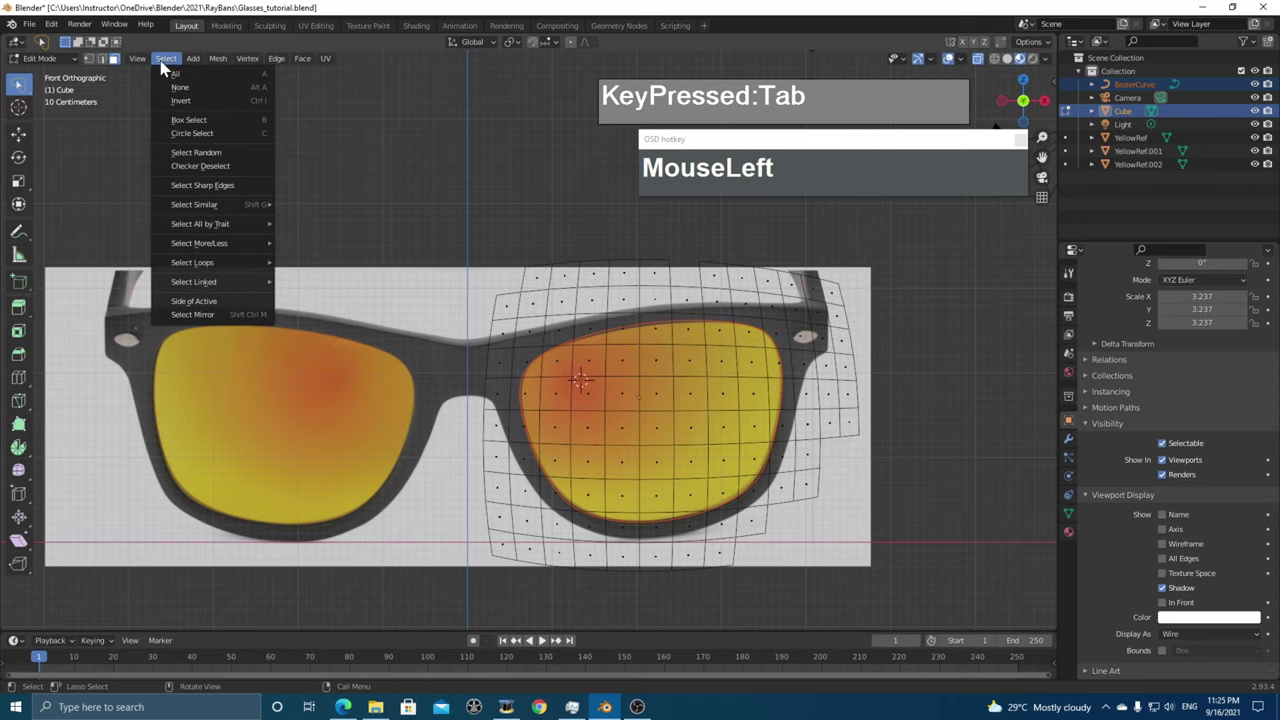
mouse_move(221, 62)
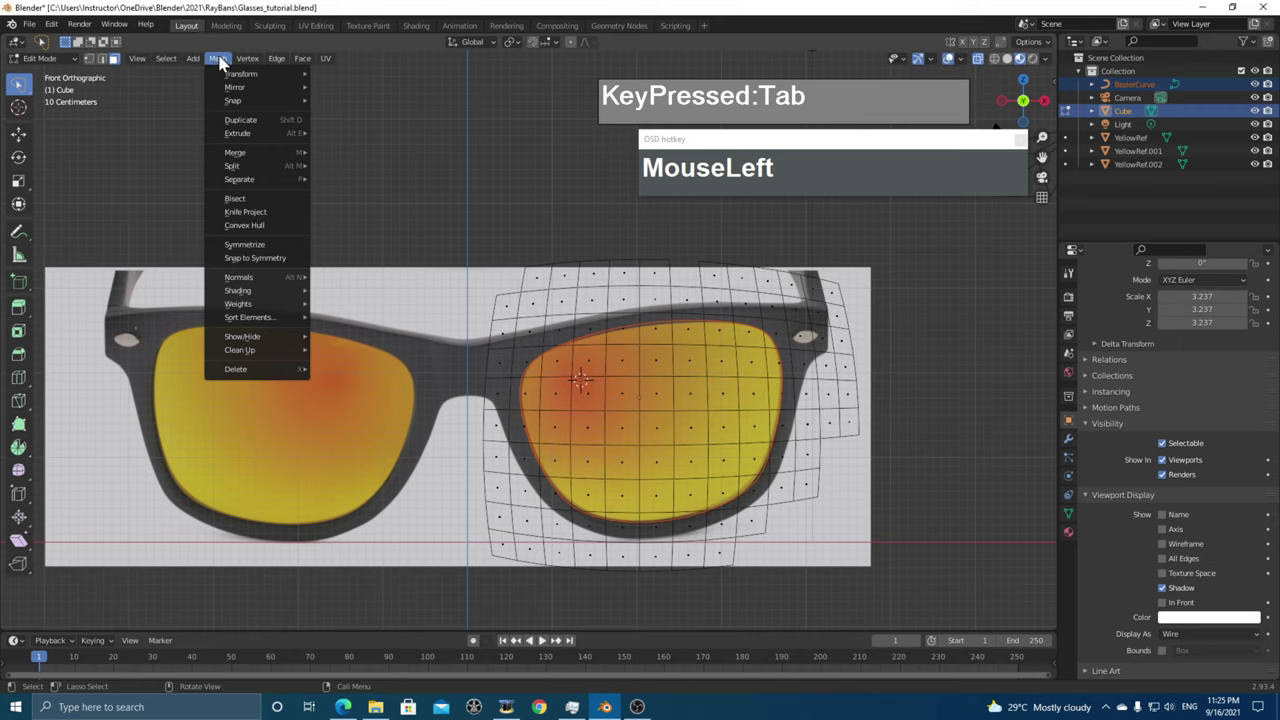
click(250, 213)
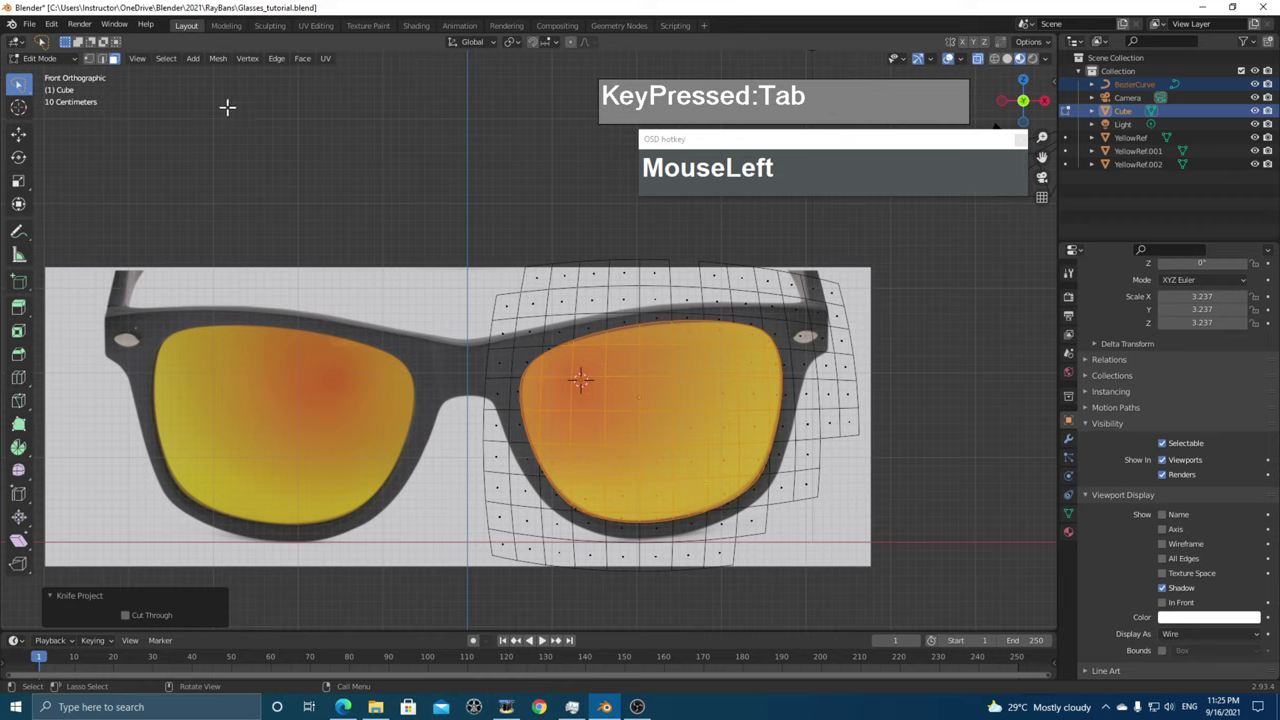
- Invert the face selection on the Cube and delete all faces outside the lens outline
click(168, 59)
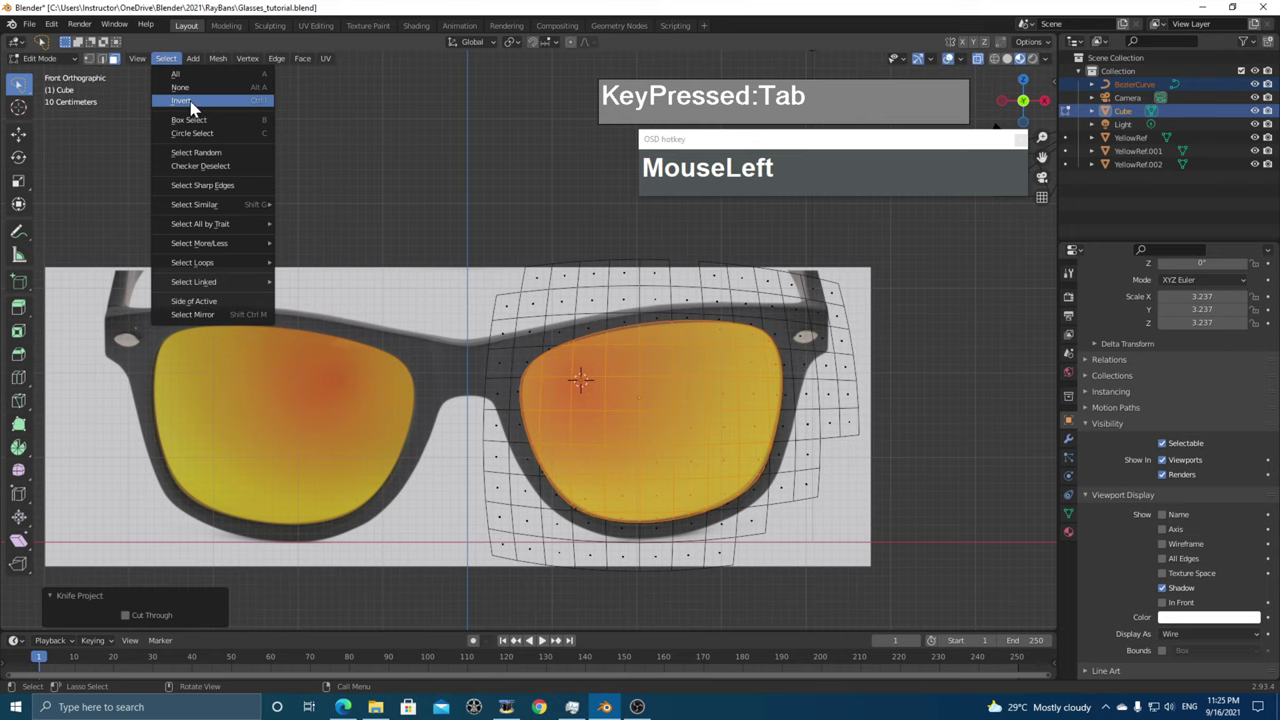
click(182, 101)
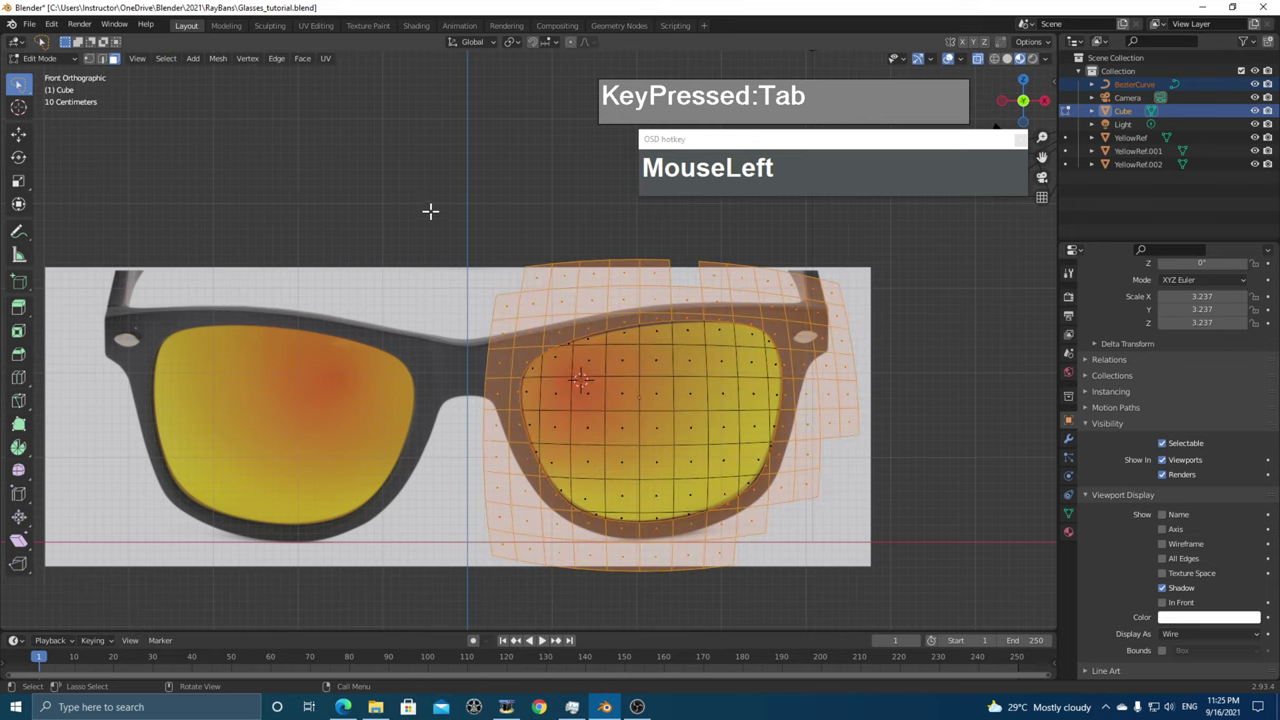
key(x)
click(432, 212)
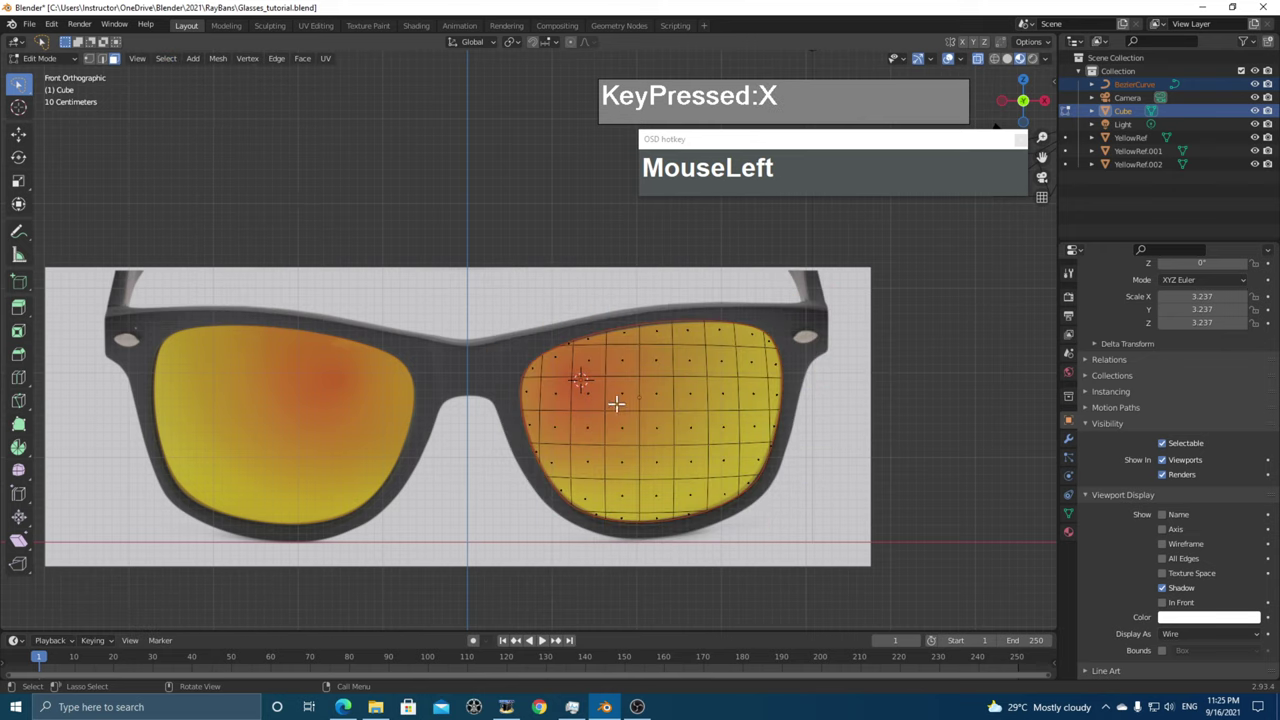
scroll(616, 403, down, 1)
middle_drag(616, 403, 923, 503)
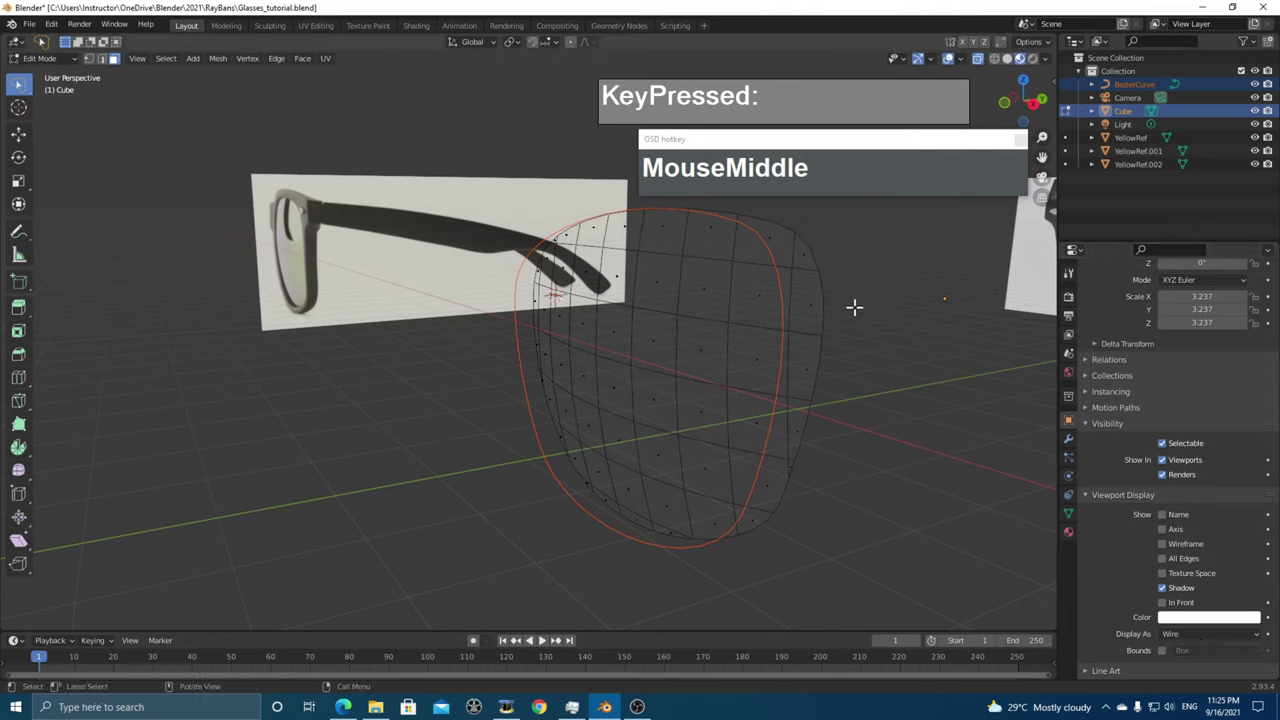
- Return to Object Mode and set the Cube's viewport Display As option to Textured
key(Tab)
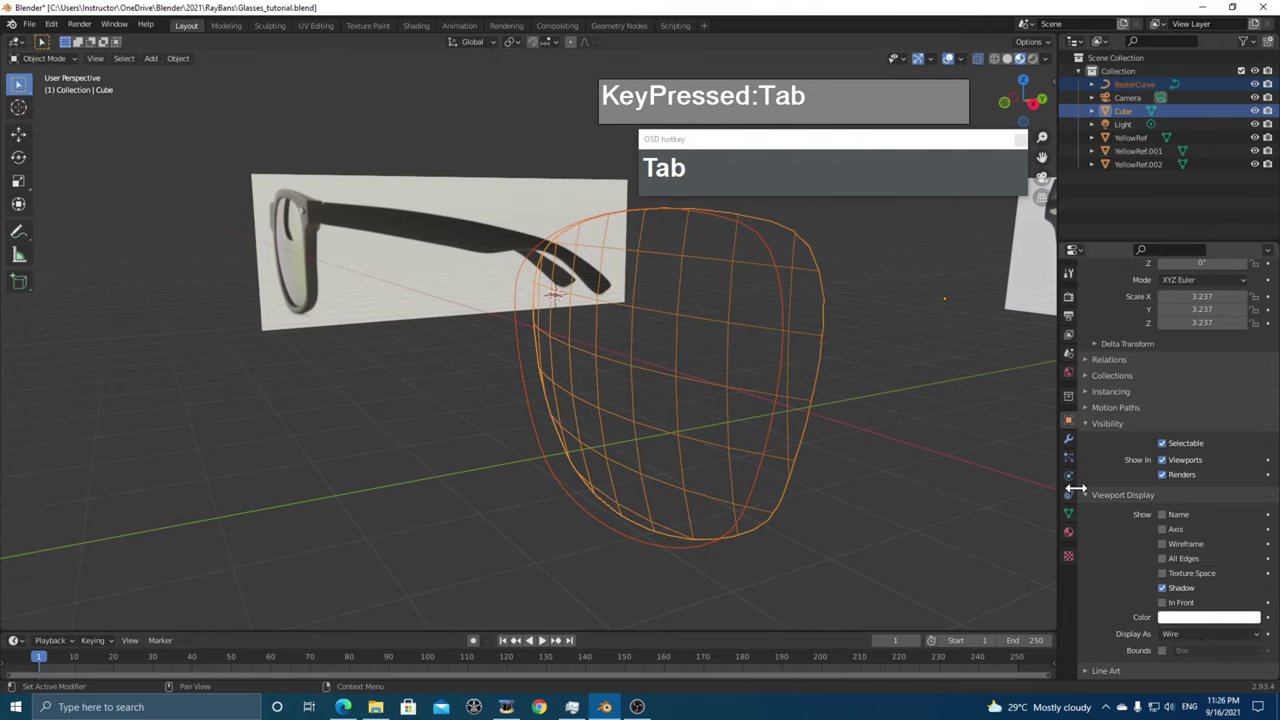
scroll(1157, 563, down, 1)
drag(1205, 619, 1198, 486)
middle_drag(808, 423, 760, 322)
scroll(733, 450, down, 2)
- Examine the trimmed lens mesh's surface and cut border in Edit Mode, and return to Object Mode
key(Tab)
scroll(838, 390, up, 2)
scroll(815, 392, up, 2)
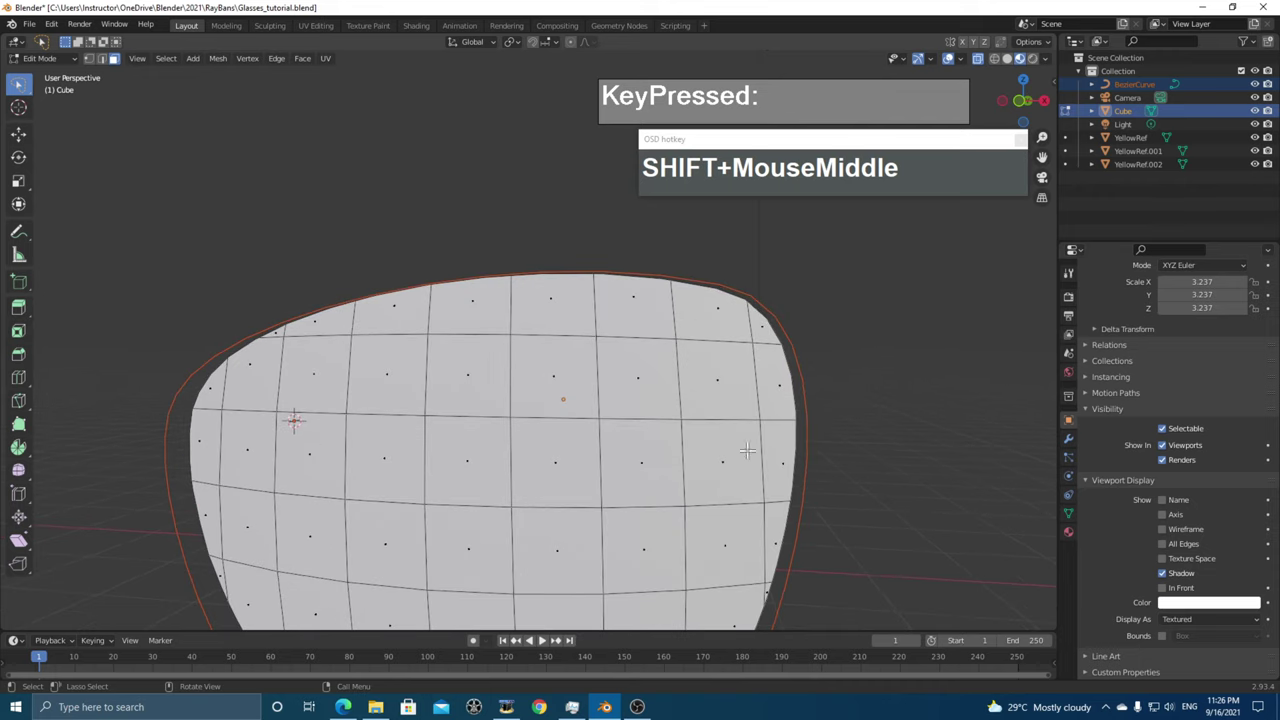
shift+middle_drag(747, 451, 831, 472)
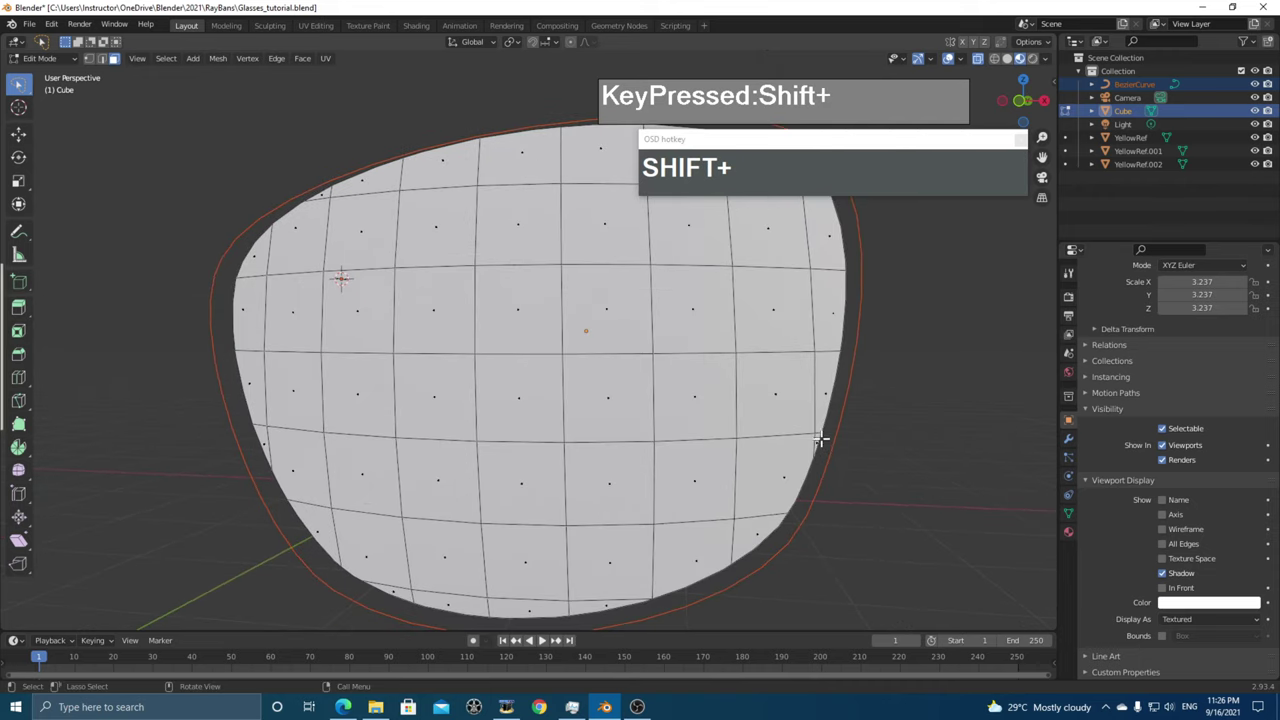
shift+middle_drag(778, 512, 680, 520)
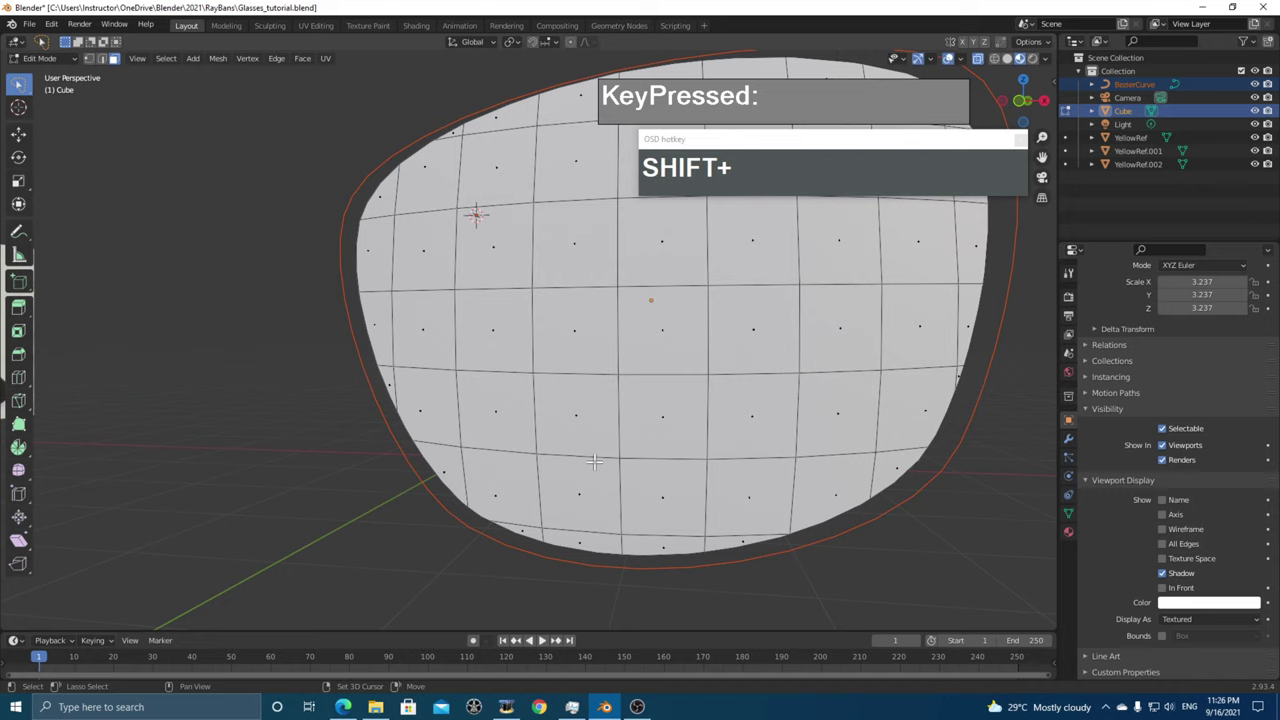
shift+middle_drag(577, 481, 601, 532)
scroll(601, 532, down, 2)
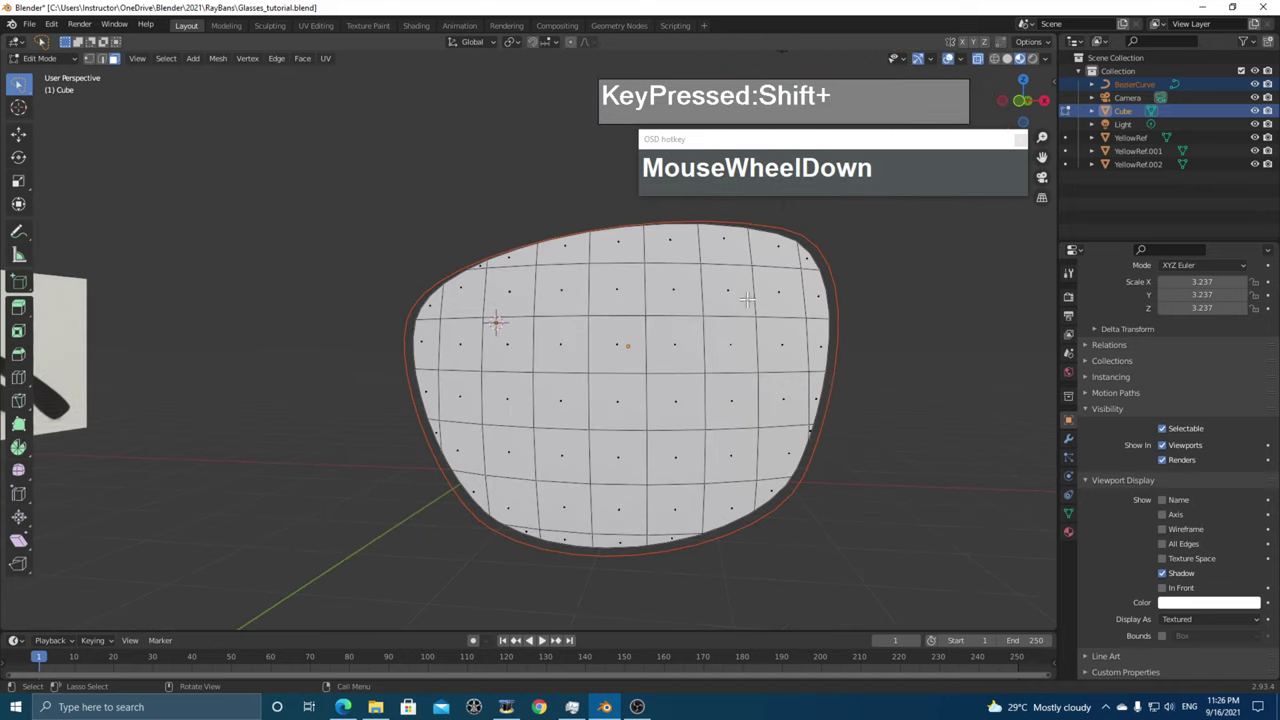
middle_drag(748, 300, 645, 397)
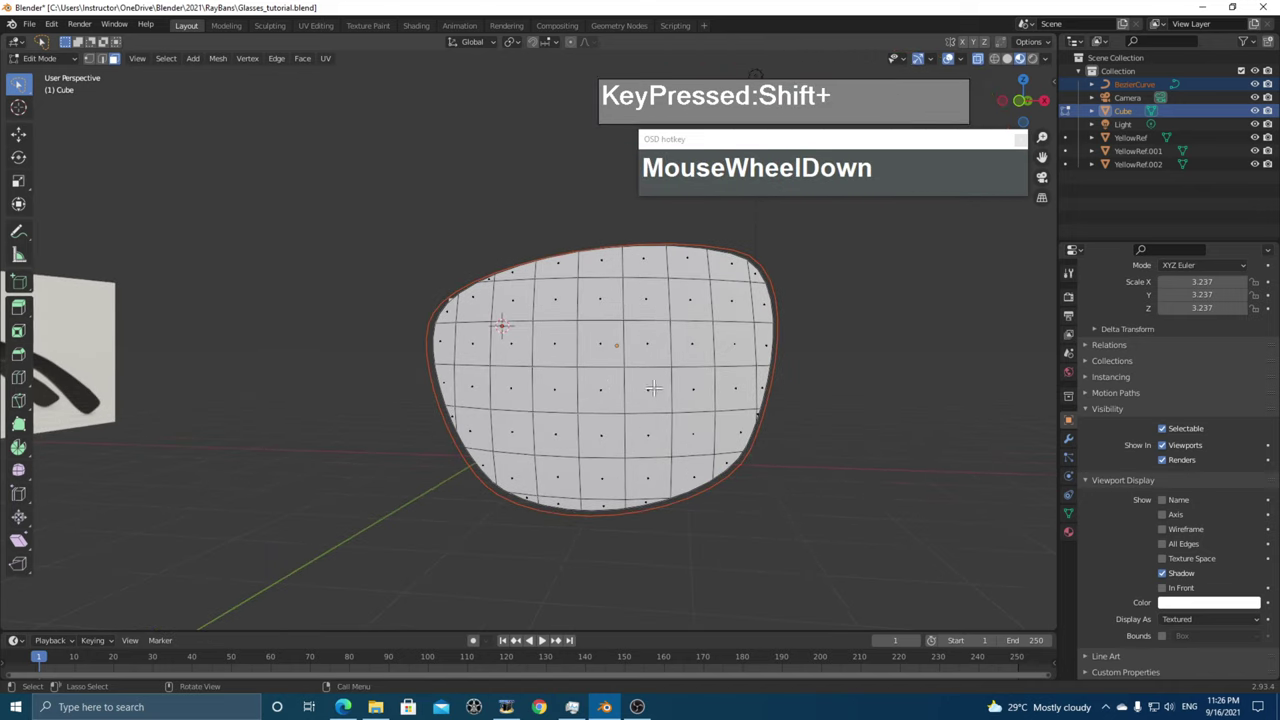
key(Tab)
- Show the scene in Wireframe shading from the front view and enter Edit Mode on the Cube with vertex selection
scroll(668, 392, down, 2)
key(z)
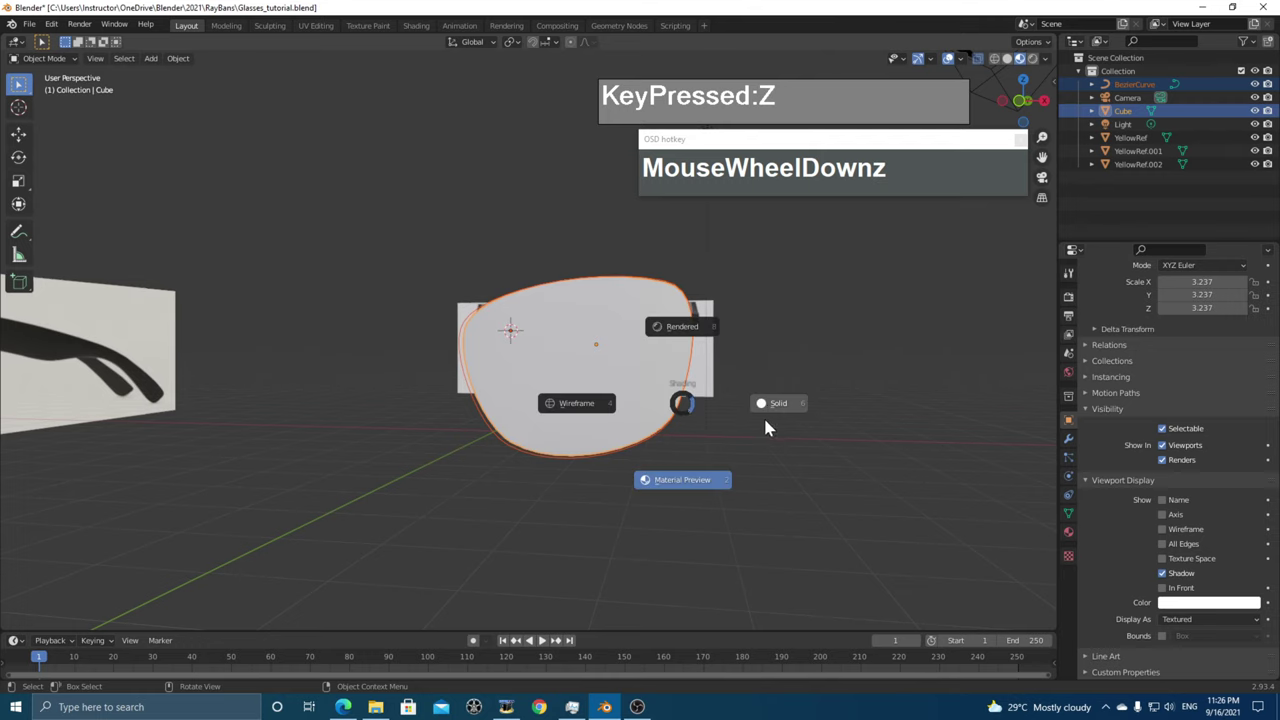
click(588, 404)
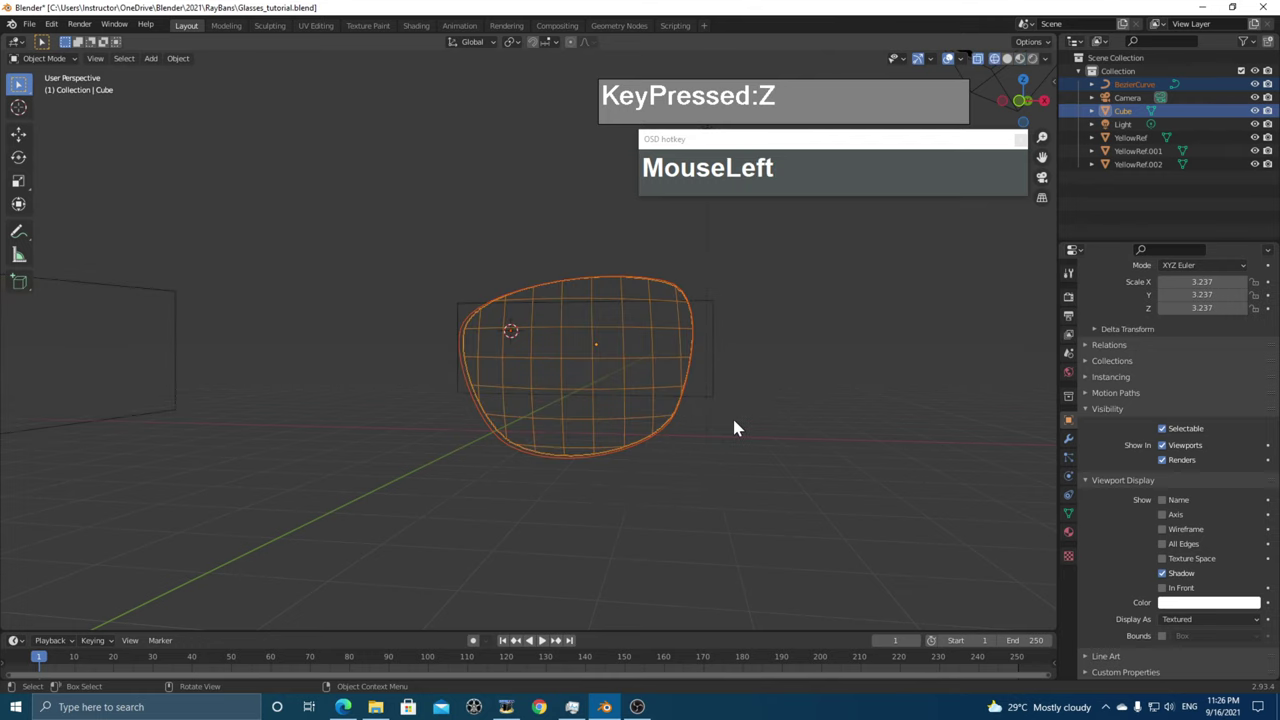
key(KP_1)
scroll(800, 396, up, 2)
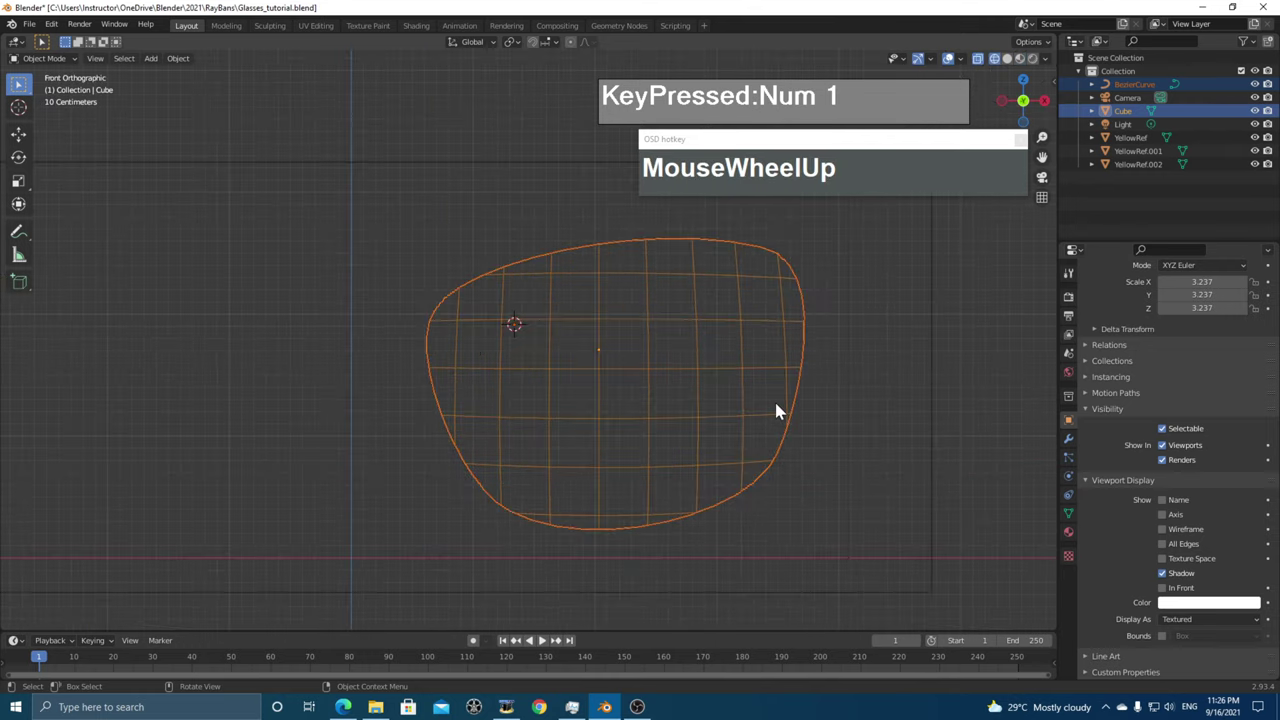
mouse_move(774, 400)
shift+middle_down()
mouse_move(762, 428)
mouse_move(791, 394)
shift+middle_up()
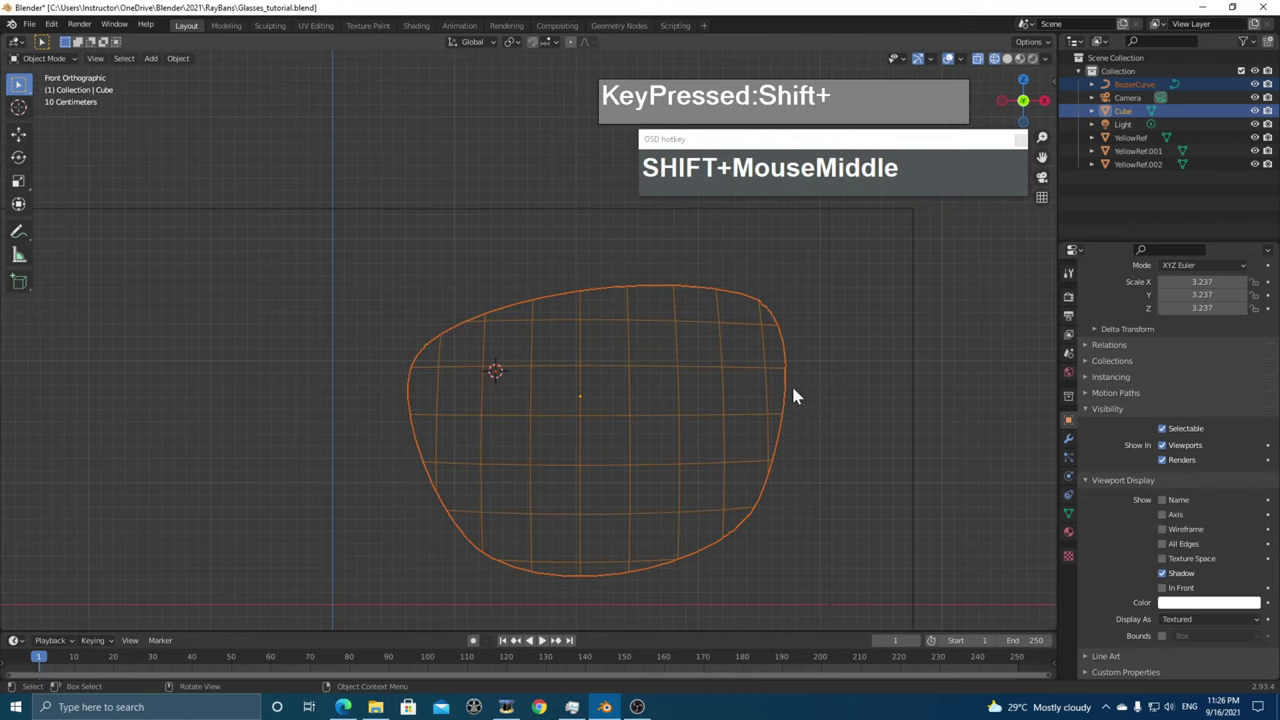
key(Tab)
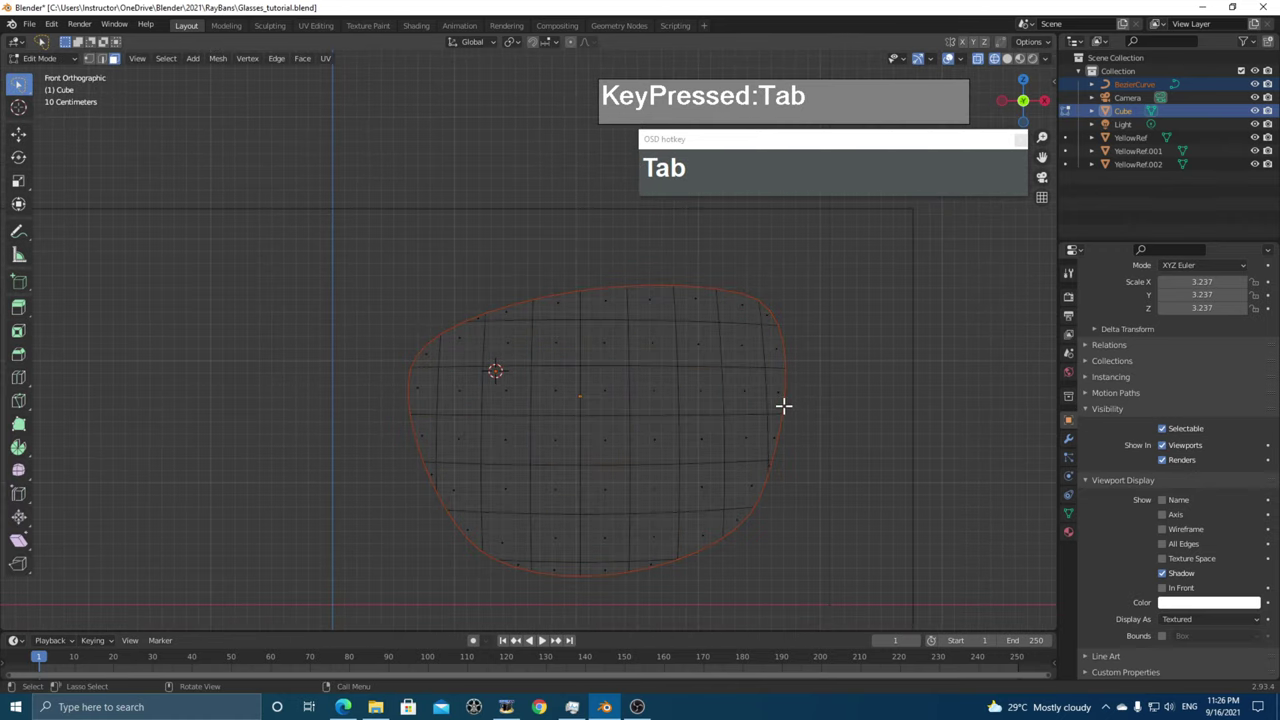
scroll(426, 263, up, 1)
click(88, 60)
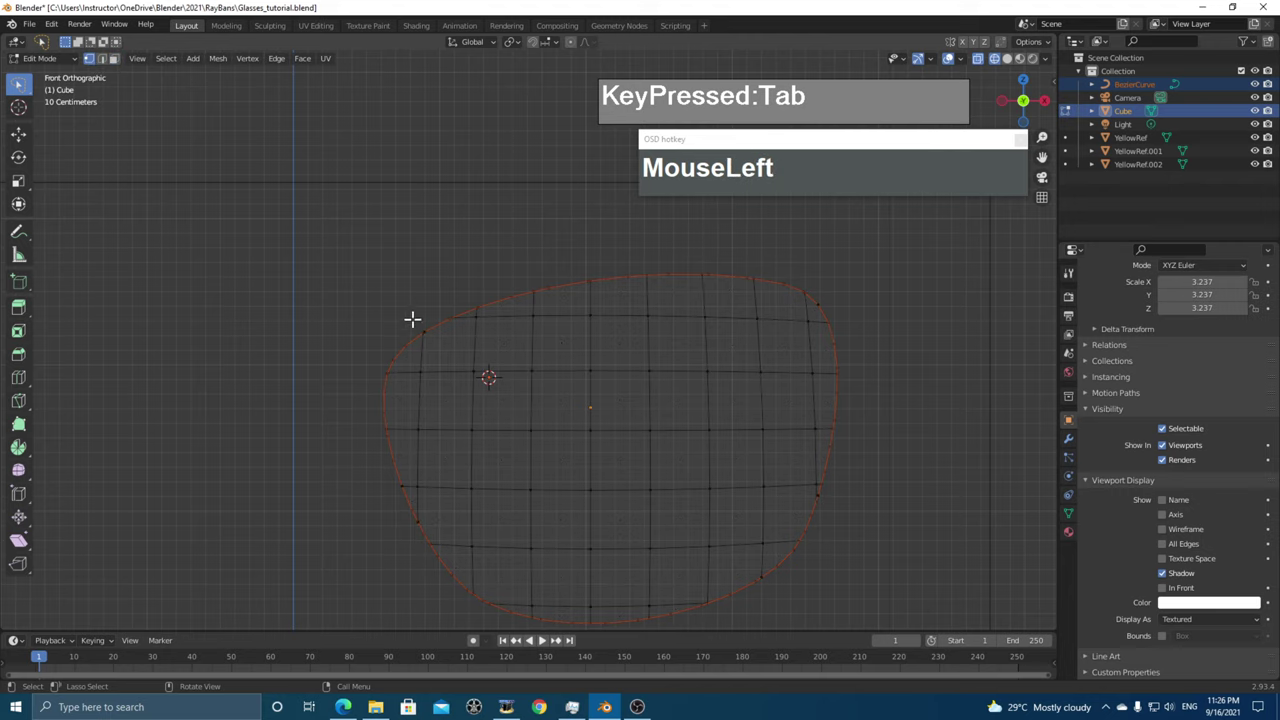
- Select the extra rim vertex just past the second vertical grid line from the lens's inner side, and hide the BezierCurve in the viewport
scroll(420, 314, up, 2)
scroll(451, 317, up, 1)
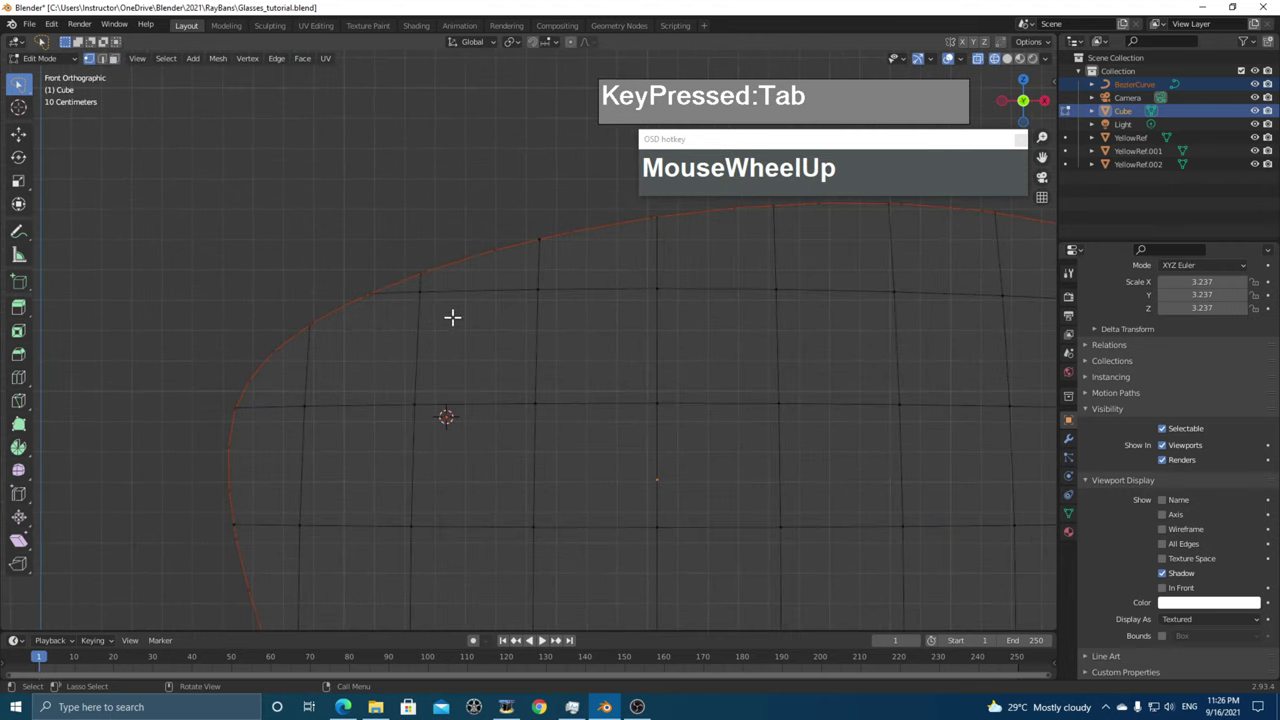
shift+scroll(489, 369, up, 2)
scroll(451, 354, up, 1)
click(443, 308)
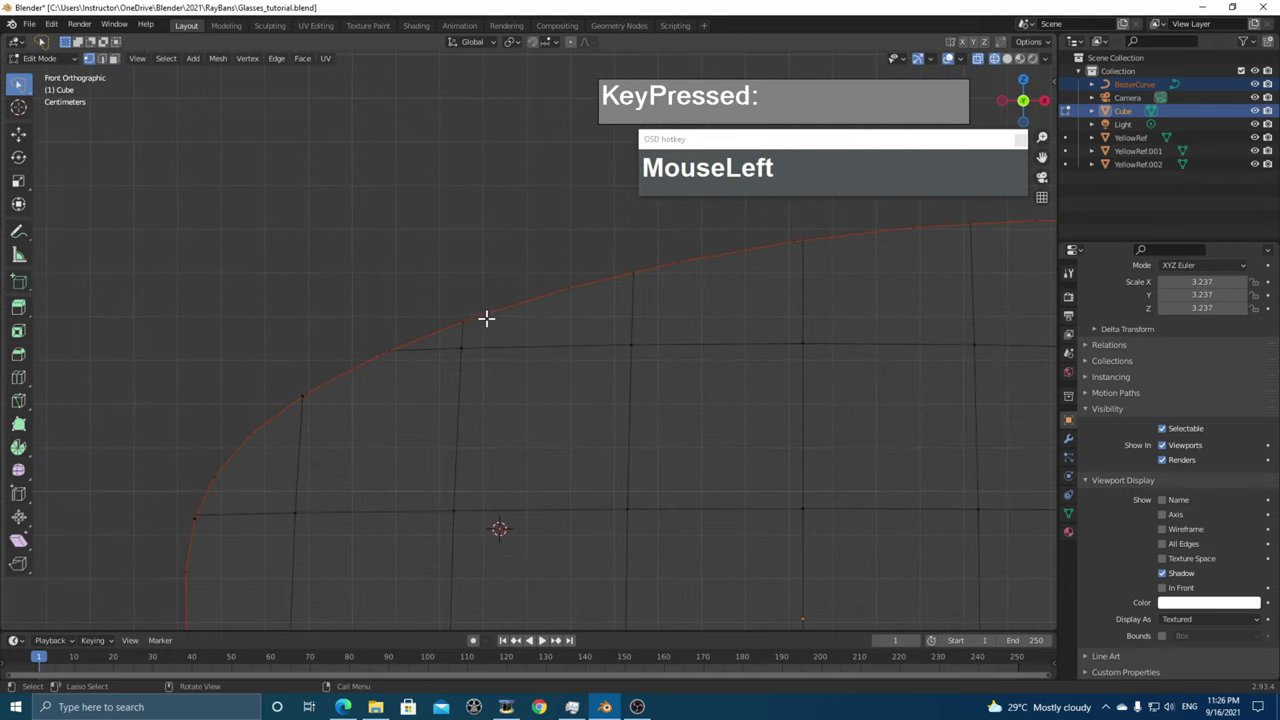
drag(18, 97, 70, 114)
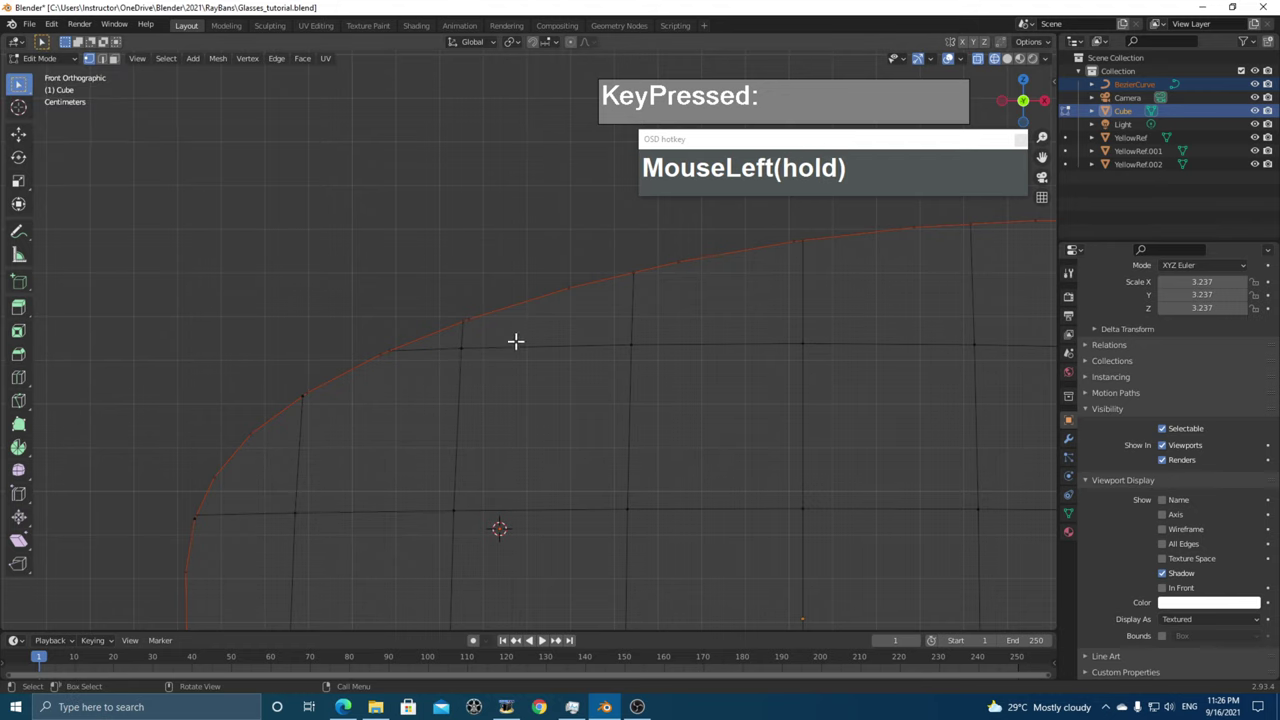
drag(394, 263, 495, 332)
shift+middle_drag(511, 332, 622, 327)
shift+click(619, 329)
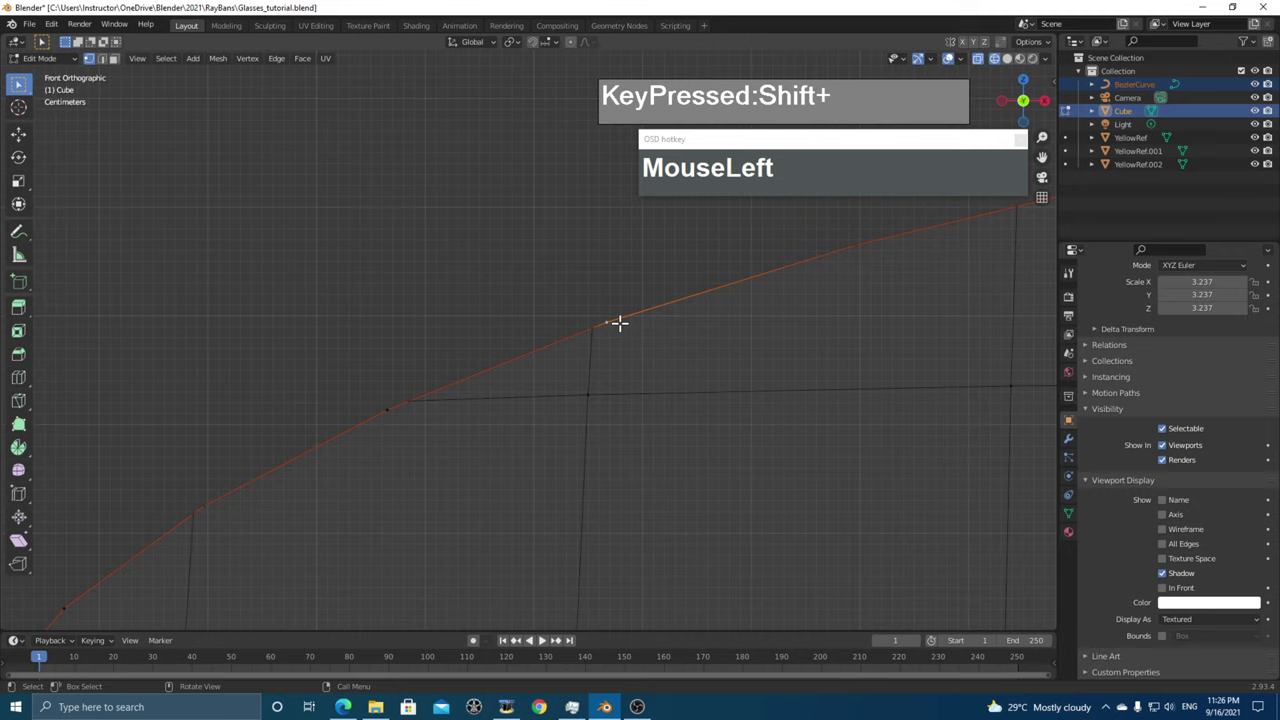
click(1255, 85)
shift+middle_drag(680, 351, 497, 417)
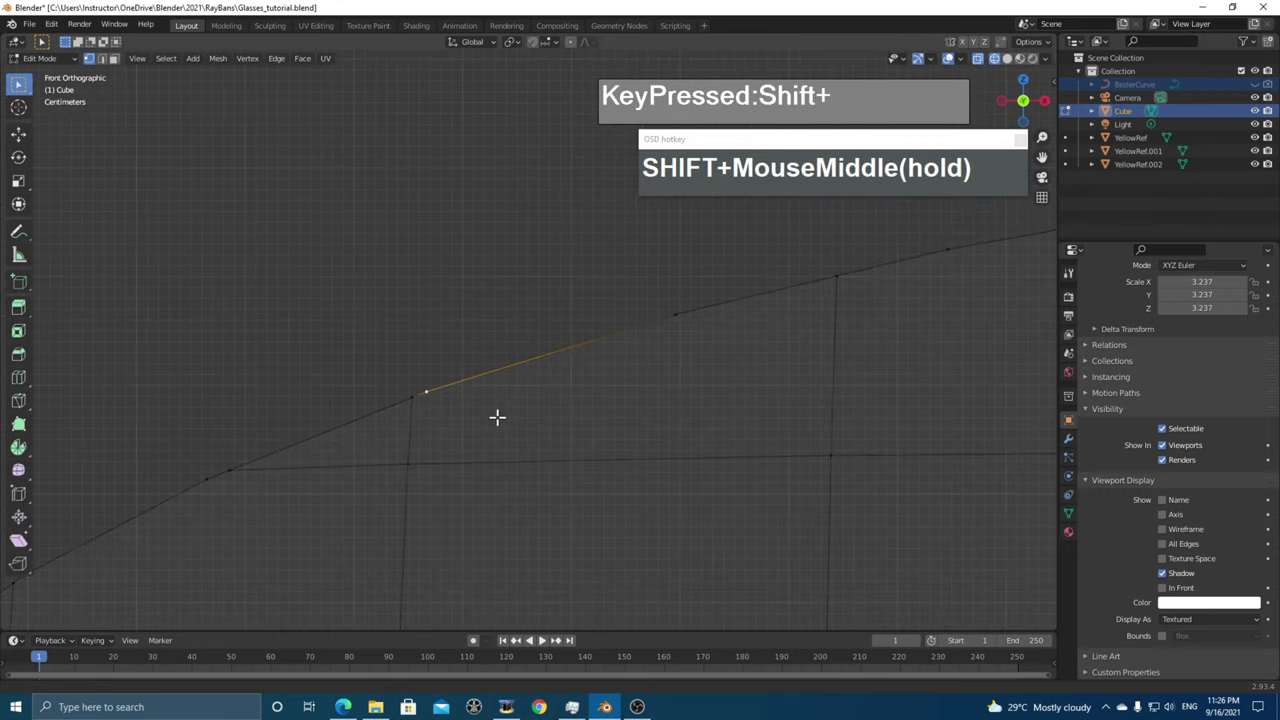
- Turn on Auto Merge and slide the extra upper-rim vertex onto the second vertical grid line's rim vertex, with a factor of 1
click(1030, 42)
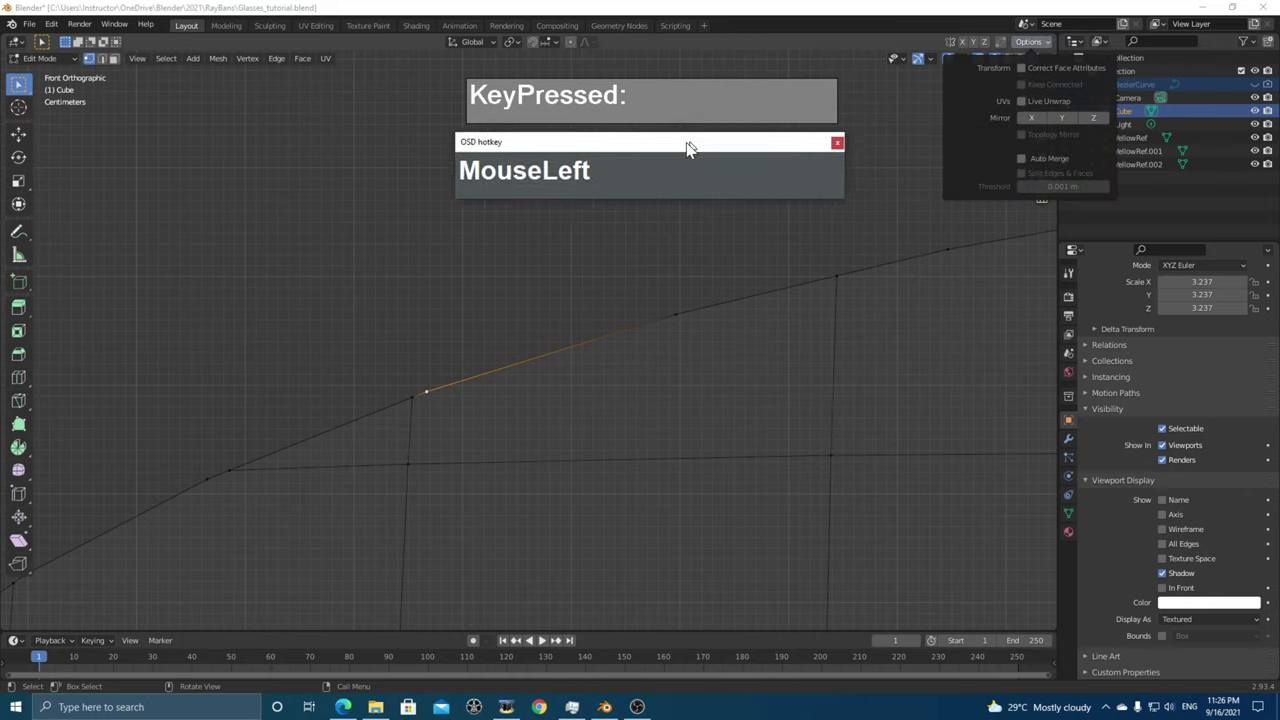
click(1040, 43)
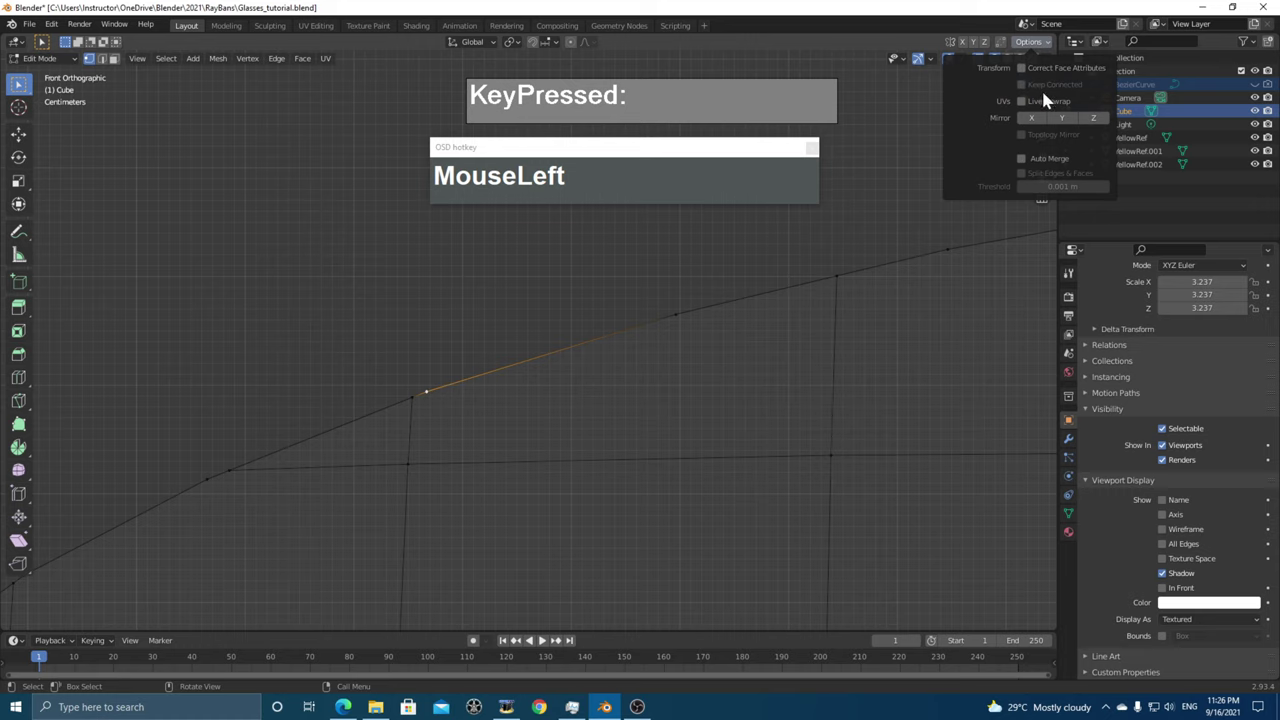
shift+middle_drag(571, 414, 554, 389)
click(515, 387)
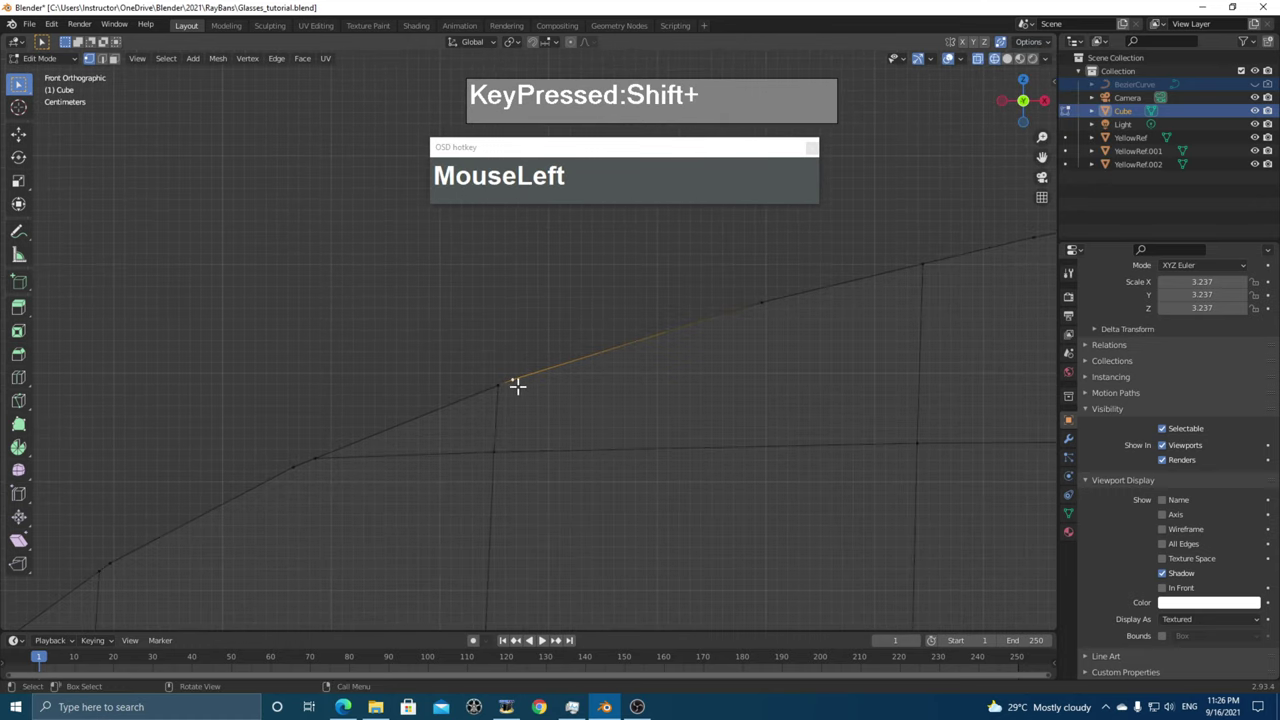
key(g)
key(g)
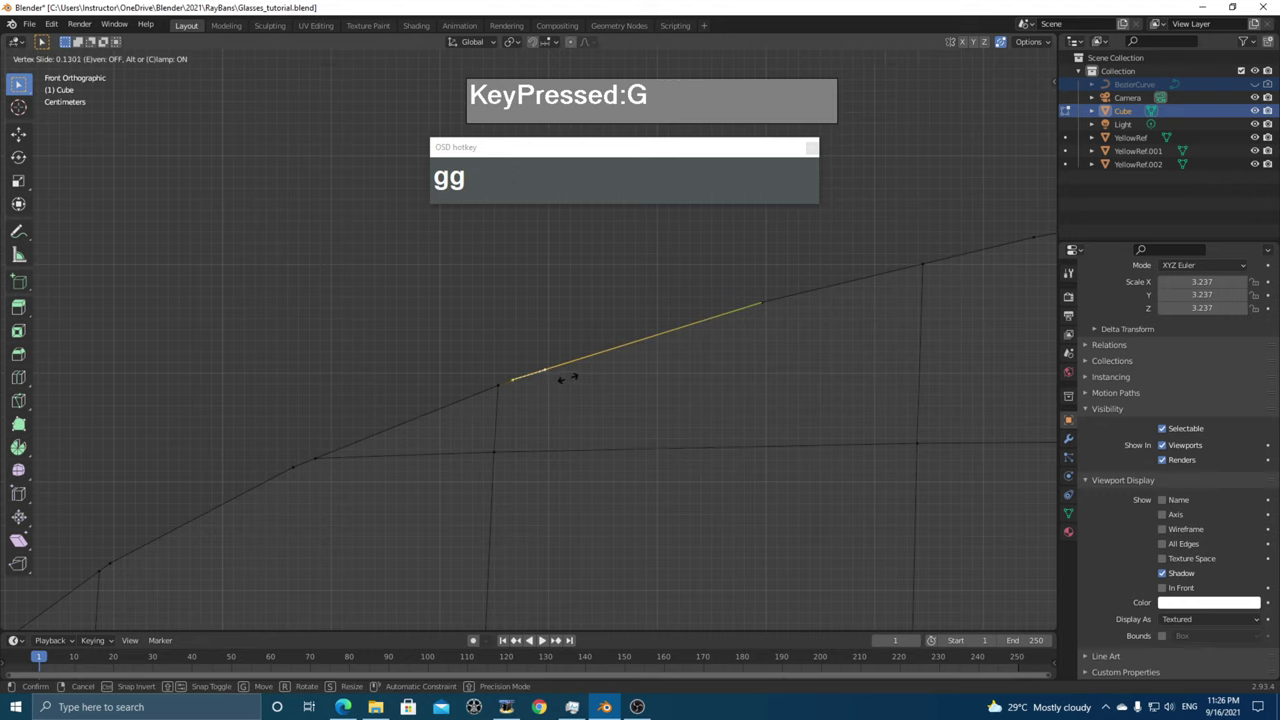
click(512, 391)
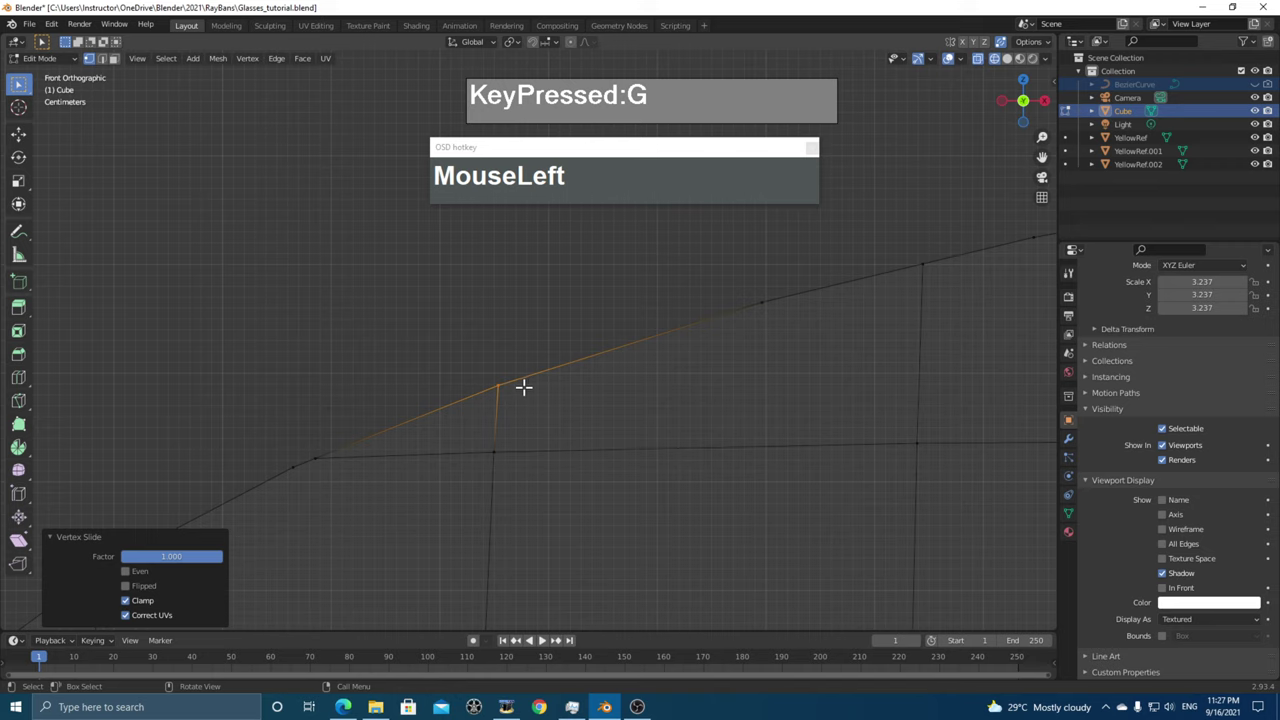
- Slide the extra vertex between the second and third grid lines outward onto the third line's rim vertex, with a factor of 1
shift+middle_drag(737, 383, 626, 383)
shift+click(641, 369)
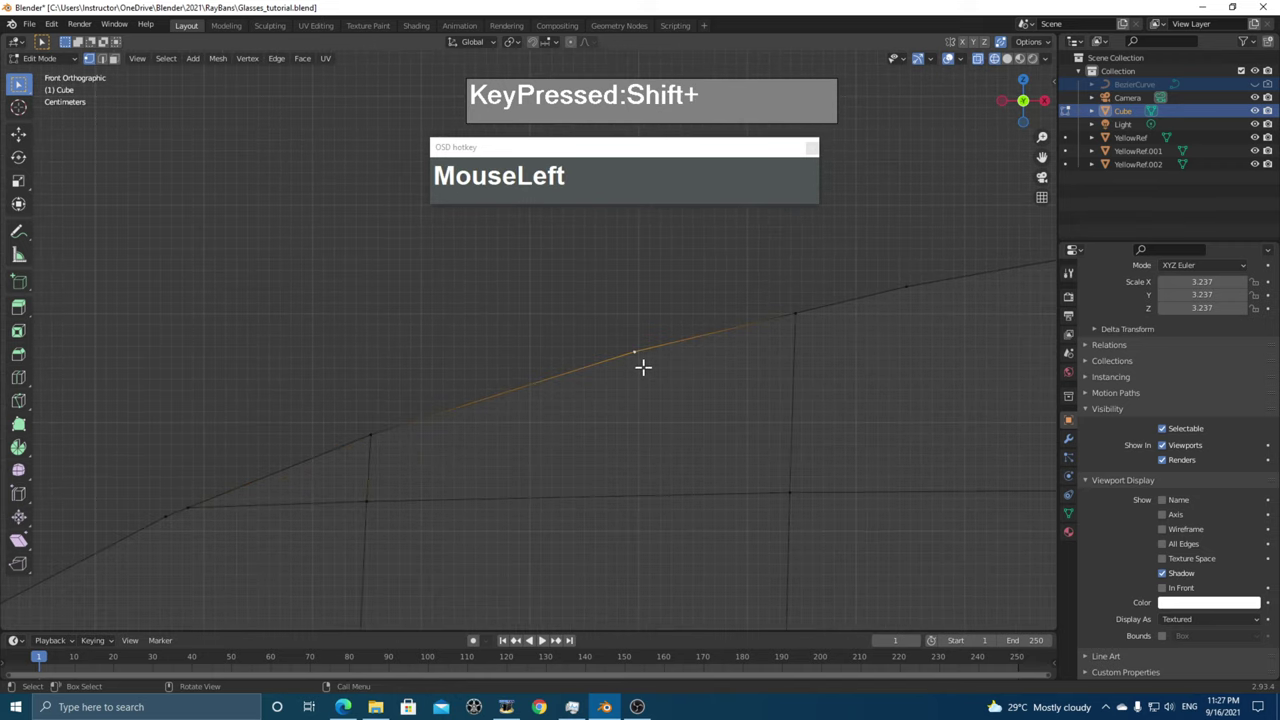
key(g)
key(g)
click(809, 320)
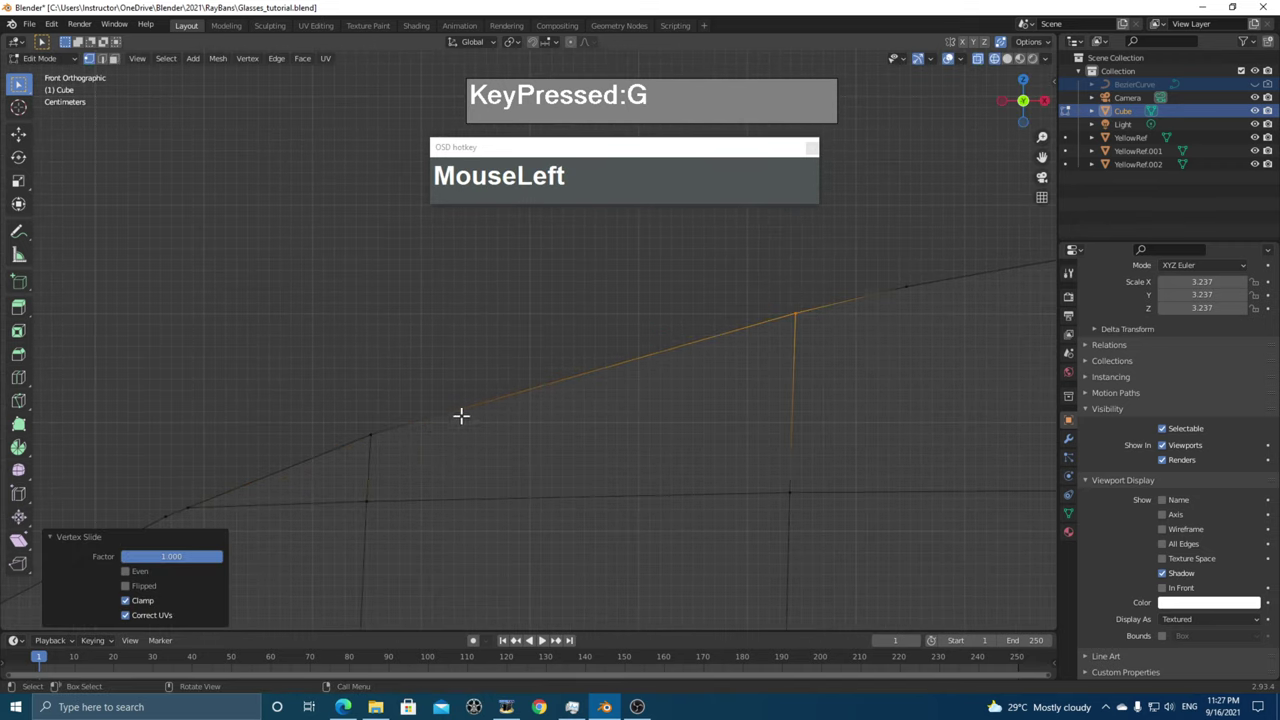
- Slide the extra rim vertex just beyond the third vertical grid line back onto that line's rim vertex, with a factor of 1
scroll(436, 443, down, 2)
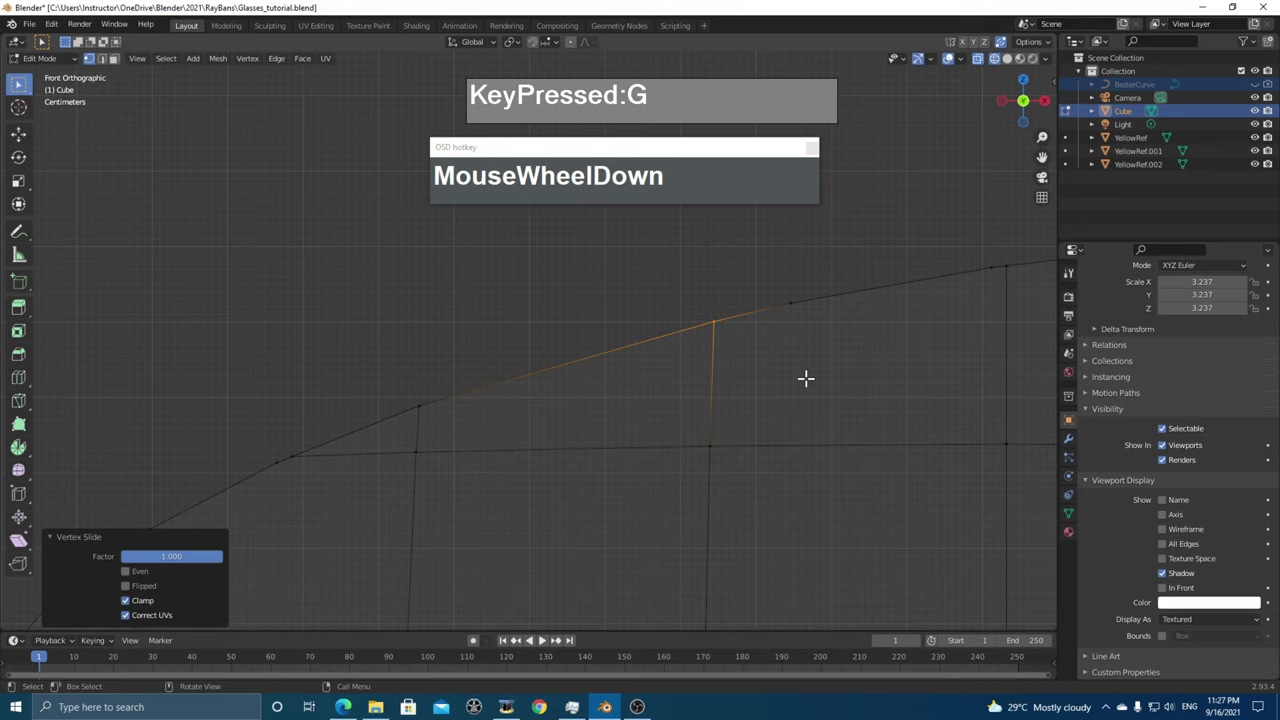
shift+middle_drag(805, 378, 557, 400)
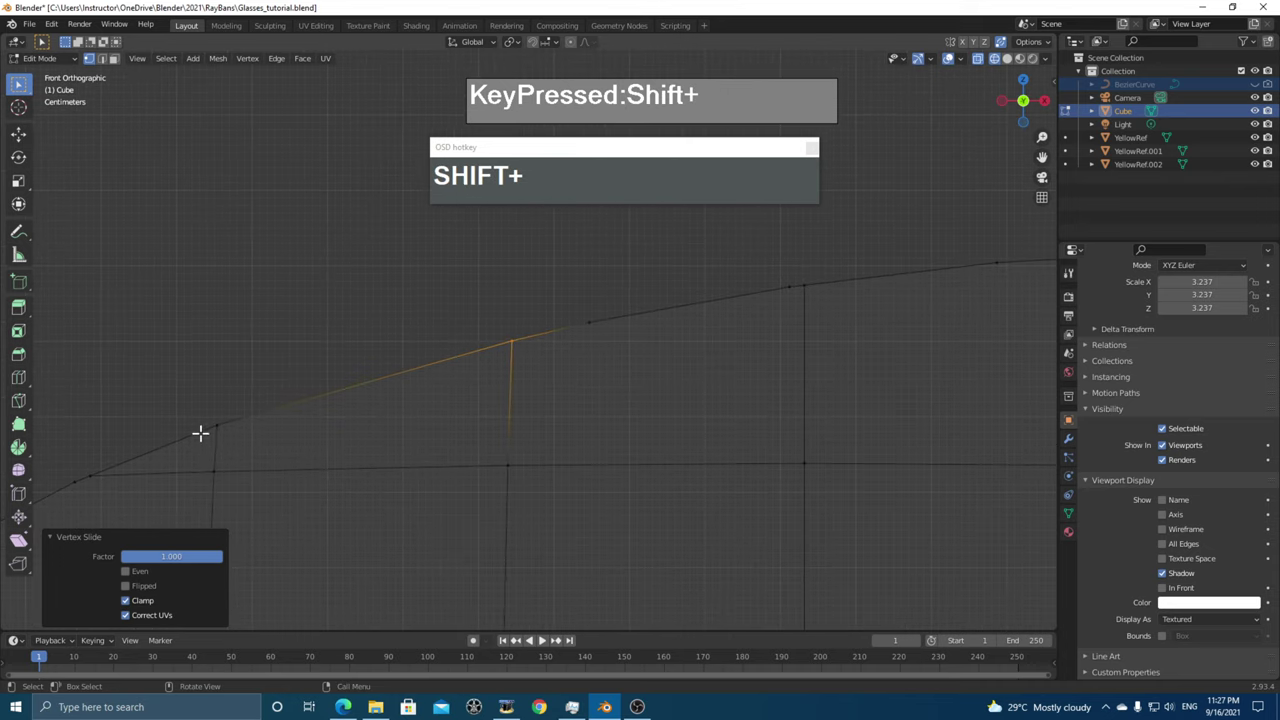
shift+middle_drag(635, 348, 631, 351)
click(584, 335)
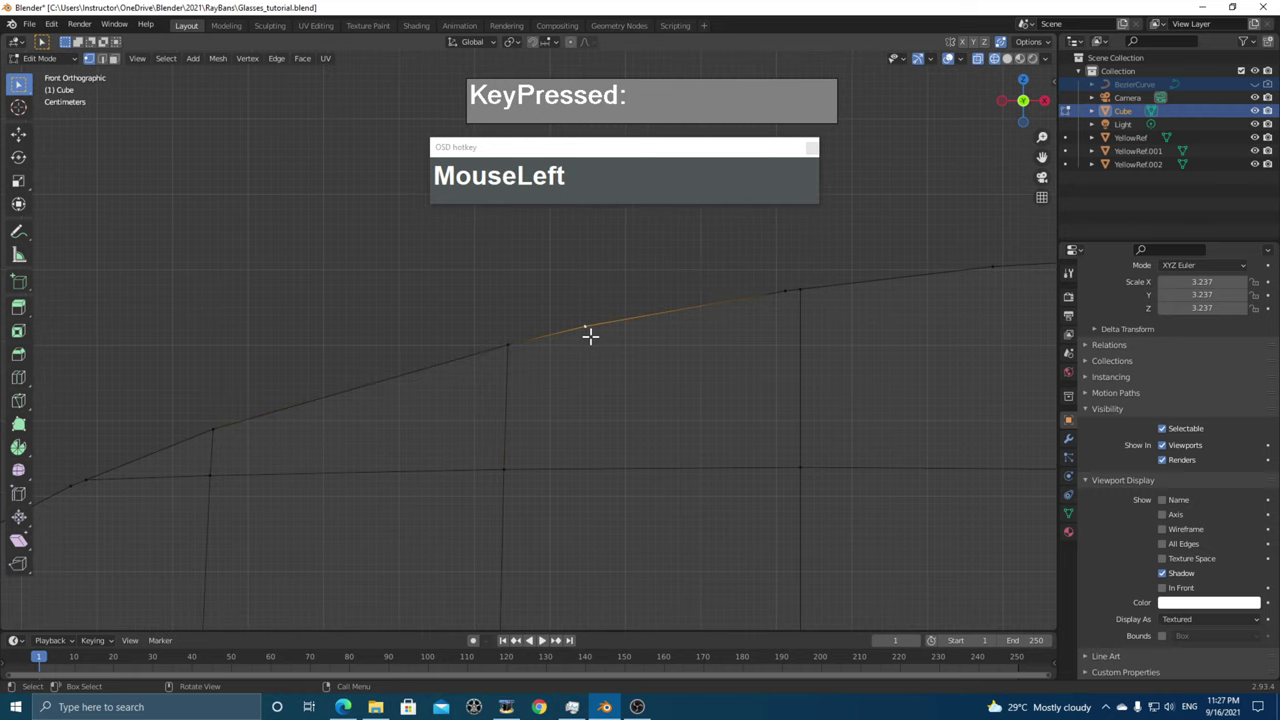
key(g)
key(g)
click(491, 360)
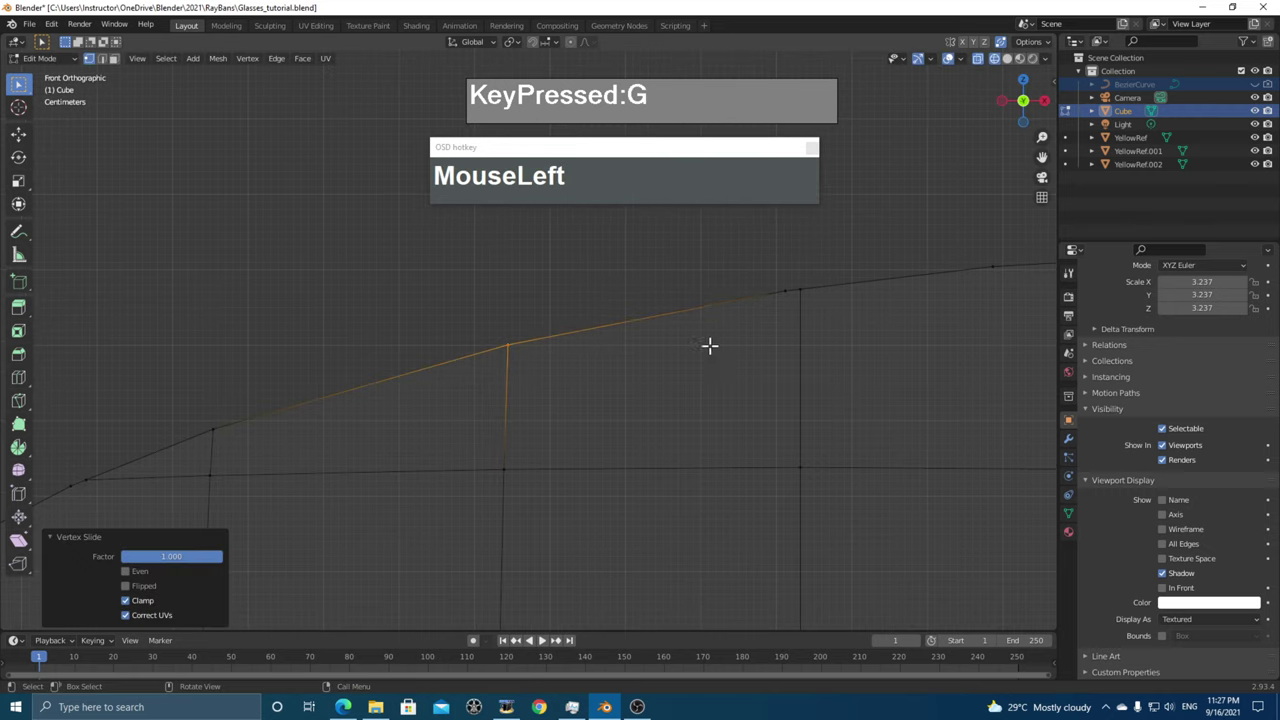
- Slide the extra rim vertex just before the fourth vertical grid line onto that line's rim vertex
shift+middle_drag(709, 346, 561, 382)
click(606, 336)
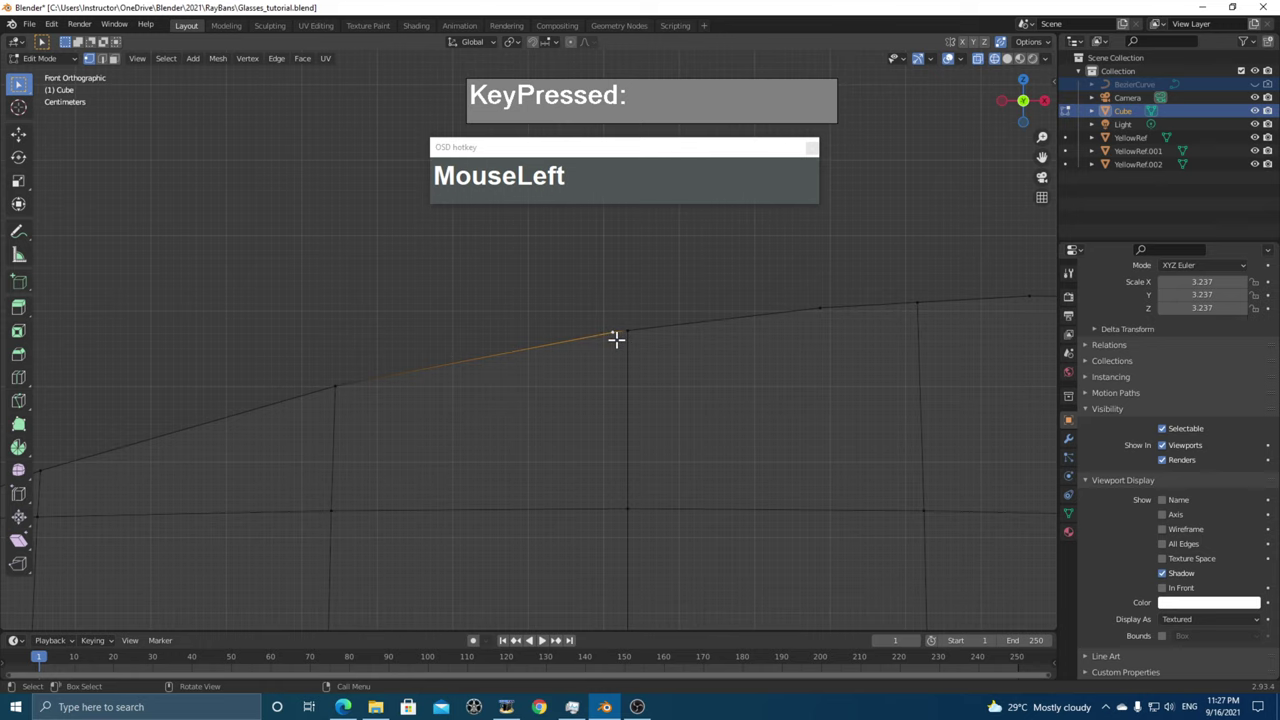
key(g)
key(g)
click(640, 334)
- Merge the fifth vertical grid line's upper-rim vertex and the extra vertices on both sides of it at their center
shift+middle_drag(766, 357, 714, 360)
click(660, 354)
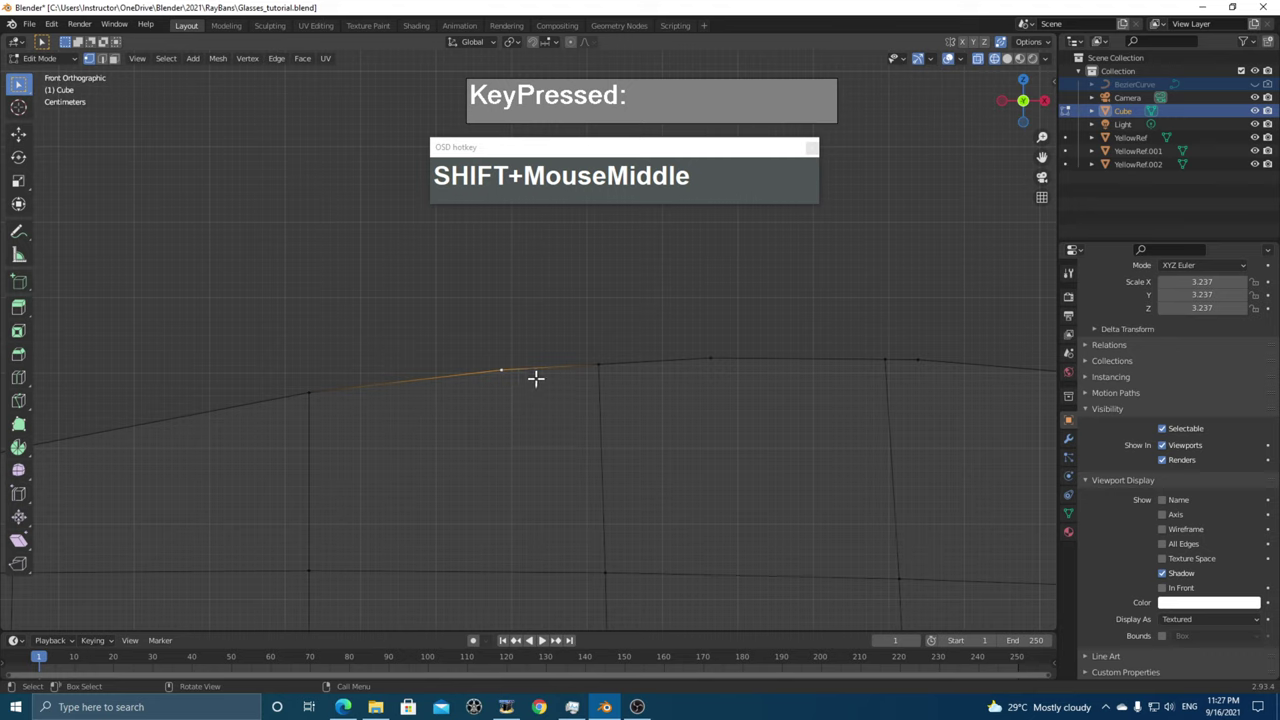
drag(437, 297, 728, 404)
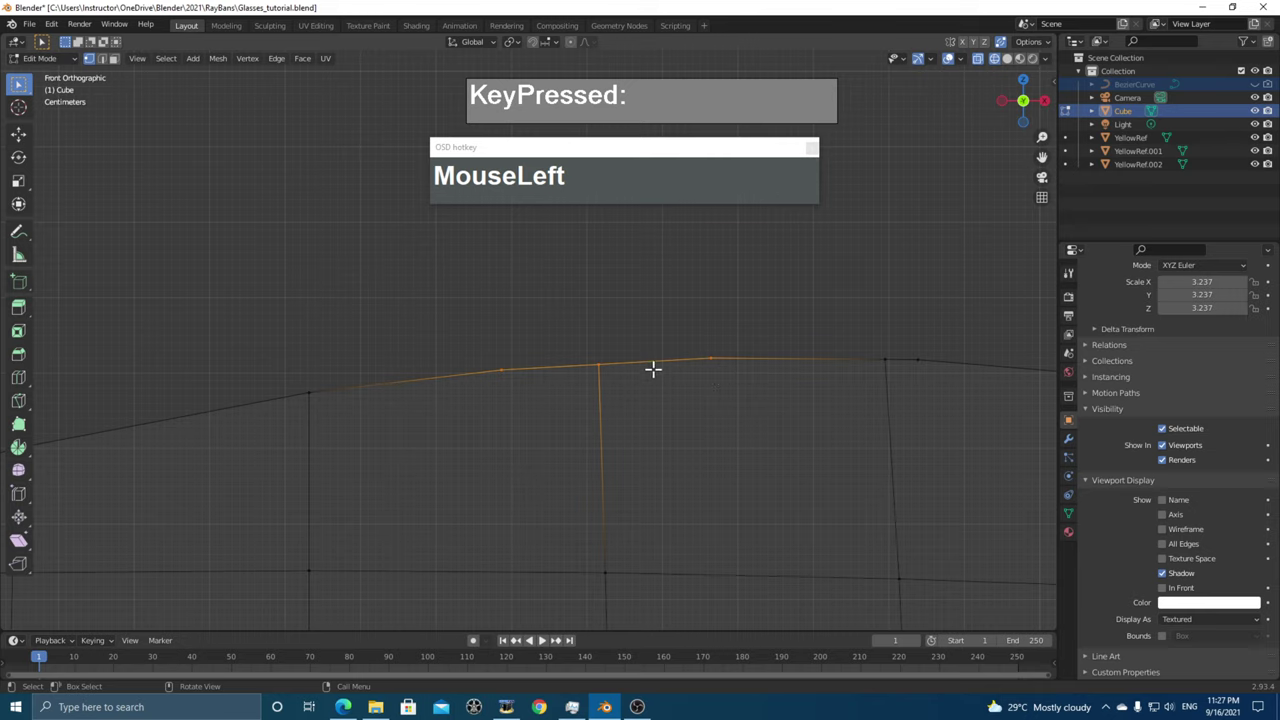
key(m)
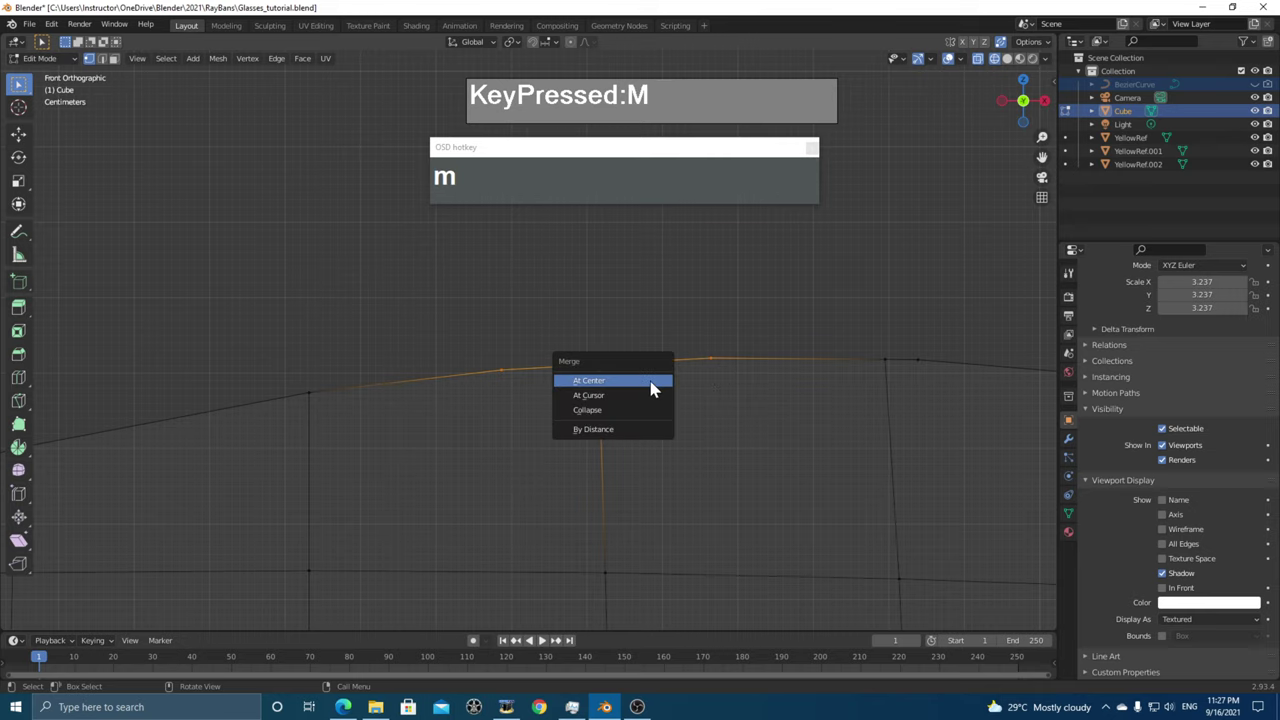
click(649, 380)
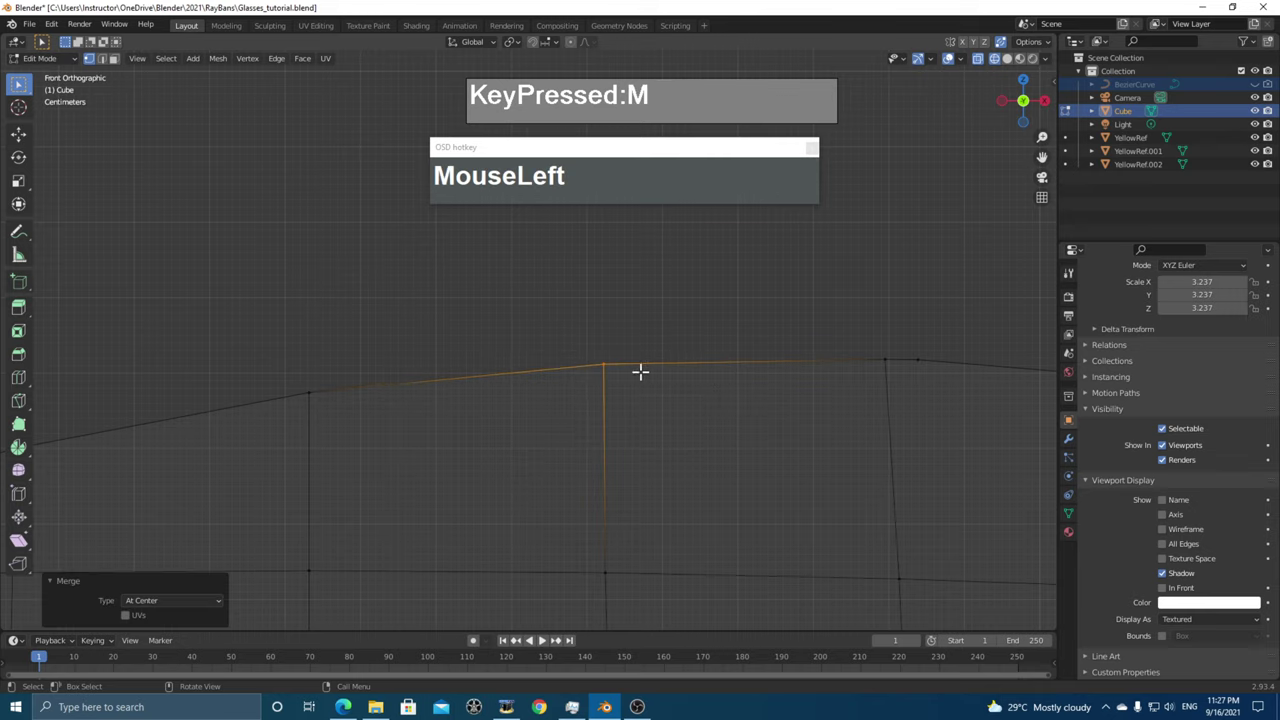
- Try to merge the sixth vertical grid line's upper-rim vertex with the adjacent extra vertex at their center, and undo it
shift+middle_drag(666, 392, 614, 374)
shift+drag(586, 337, 686, 399)
key(m)
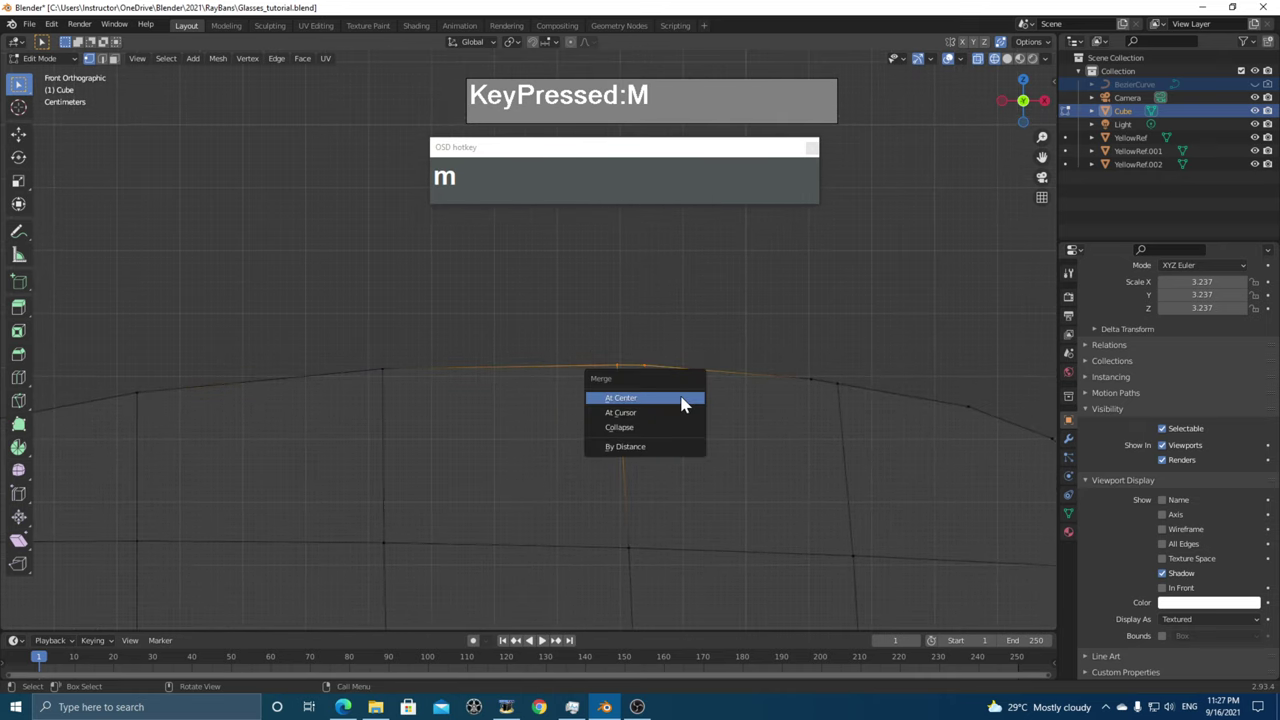
click(683, 403)
shift+middle_drag(766, 406, 651, 406)
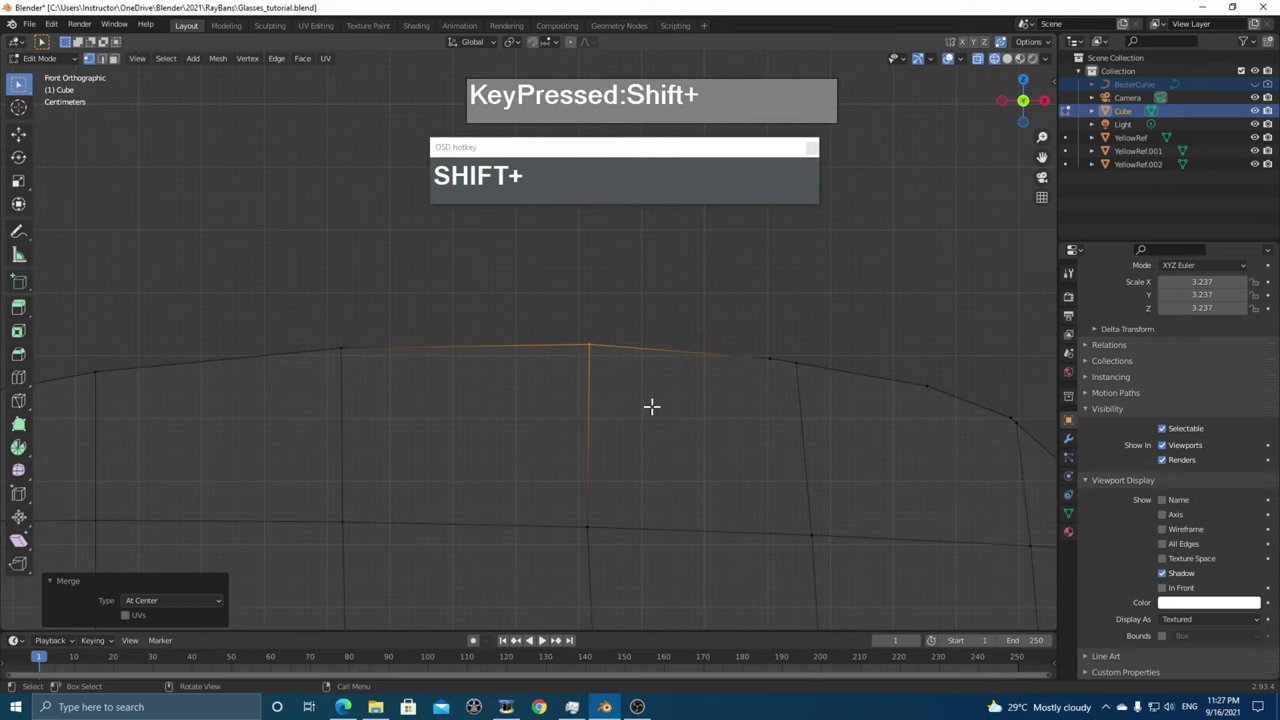
key(ctrl+z)
- Slide the extra vertices beside the sixth and seventh vertical grid lines onto those lines' upper-rim vertices, with a factor of 1
click(601, 350)
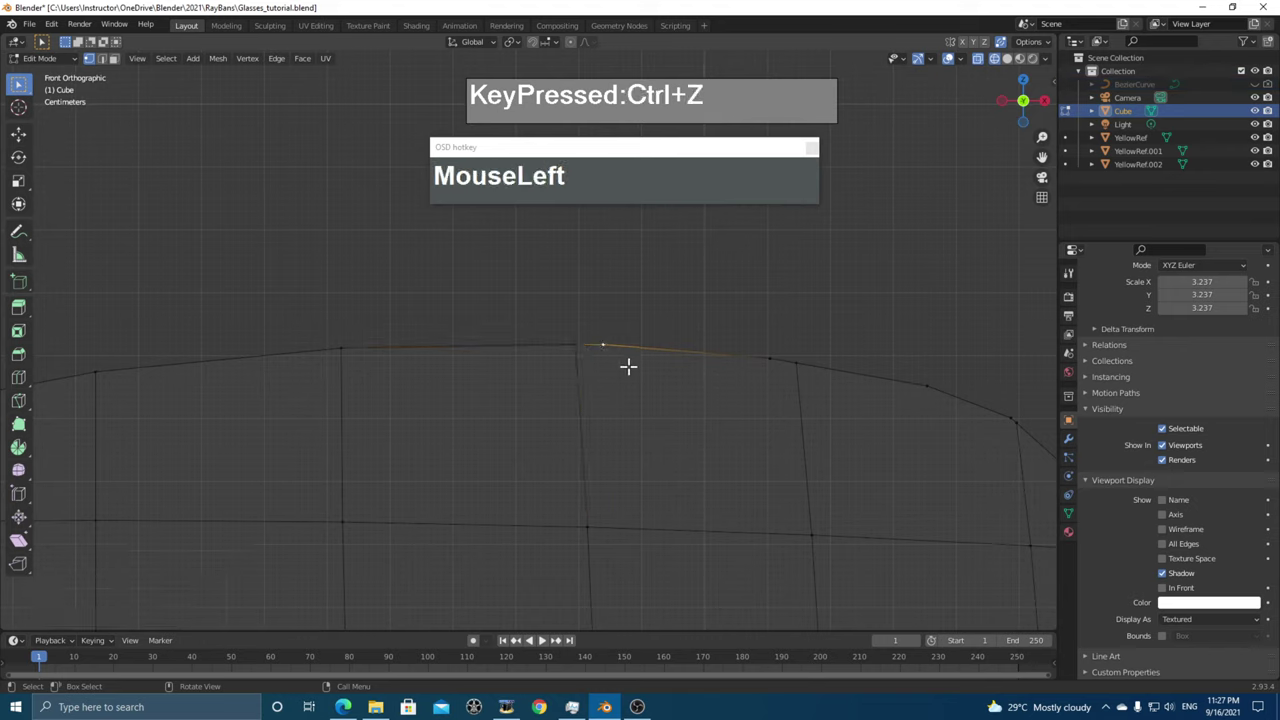
key(g)
key(g)
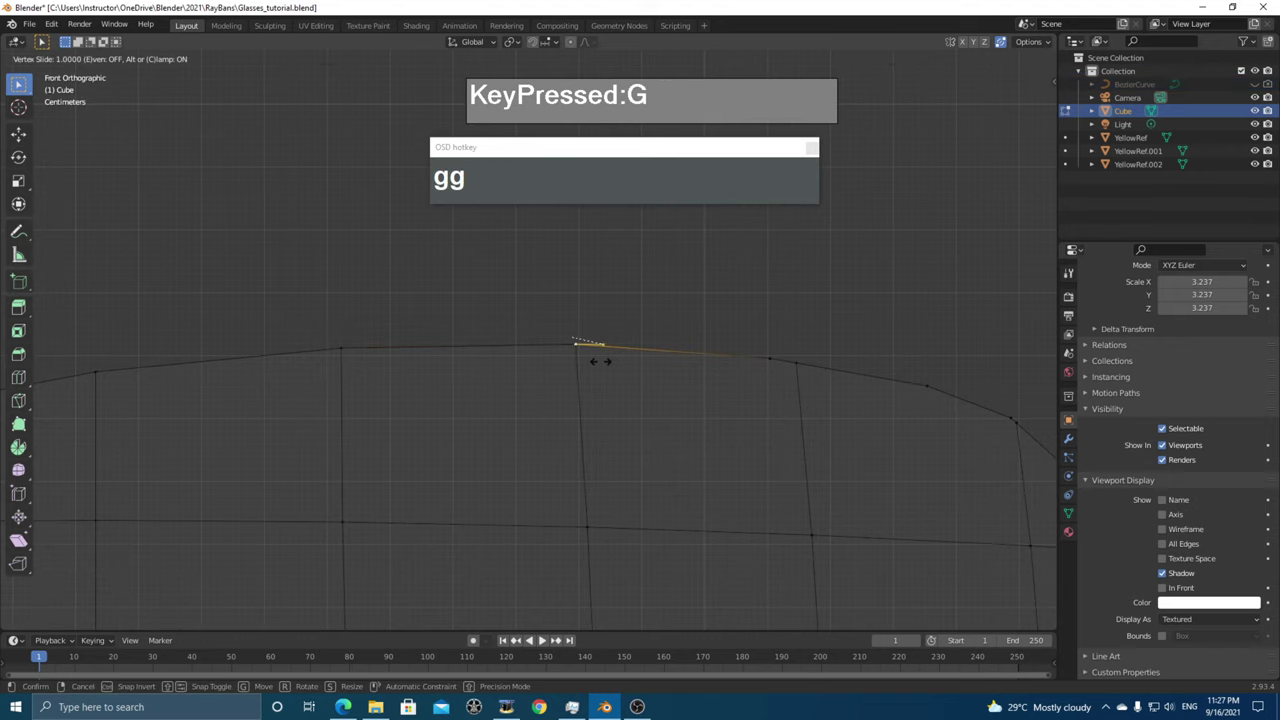
click(604, 365)
click(797, 362)
key(g)
key(g)
click(812, 365)
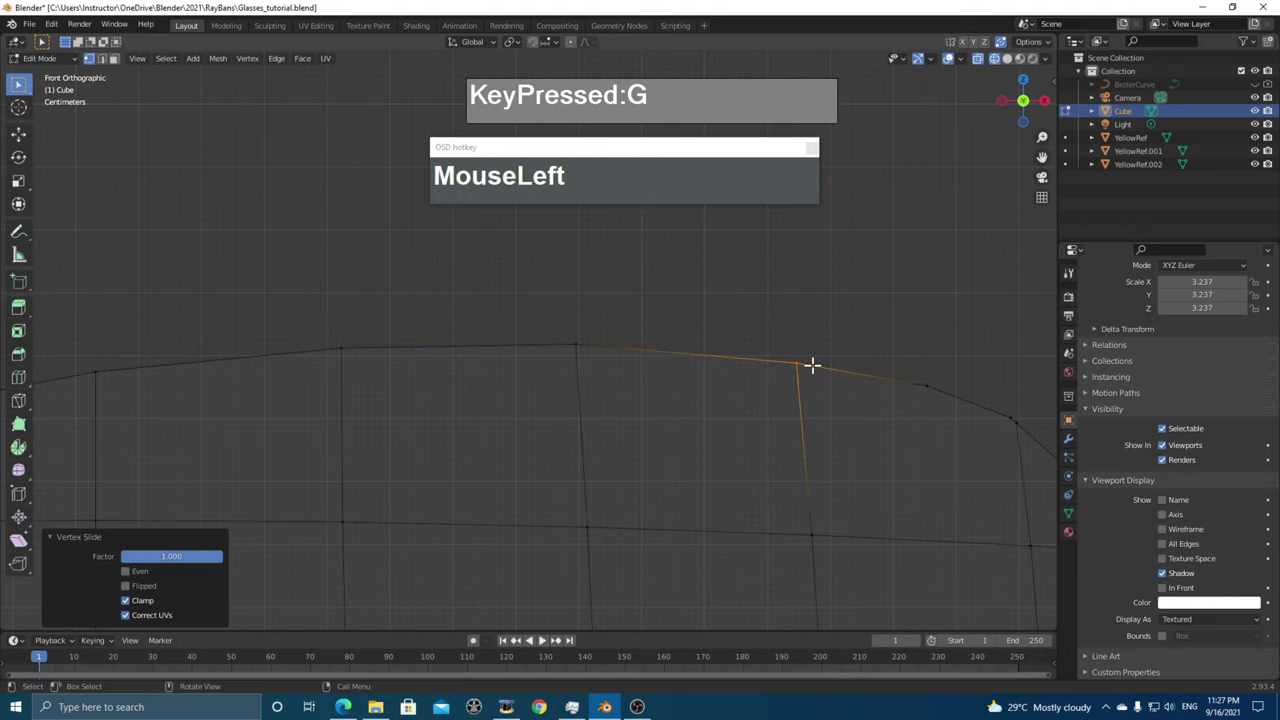
- Slide the extra vertex midway past the seventh vertical line back onto it, and the one just before the eighth onto that line's rim vertex
click(928, 384)
key(g)
key(g)
click(800, 365)
shift+middle_drag(876, 413, 788, 395)
shift+click(777, 377)
key(g)
key(g)
click(829, 406)
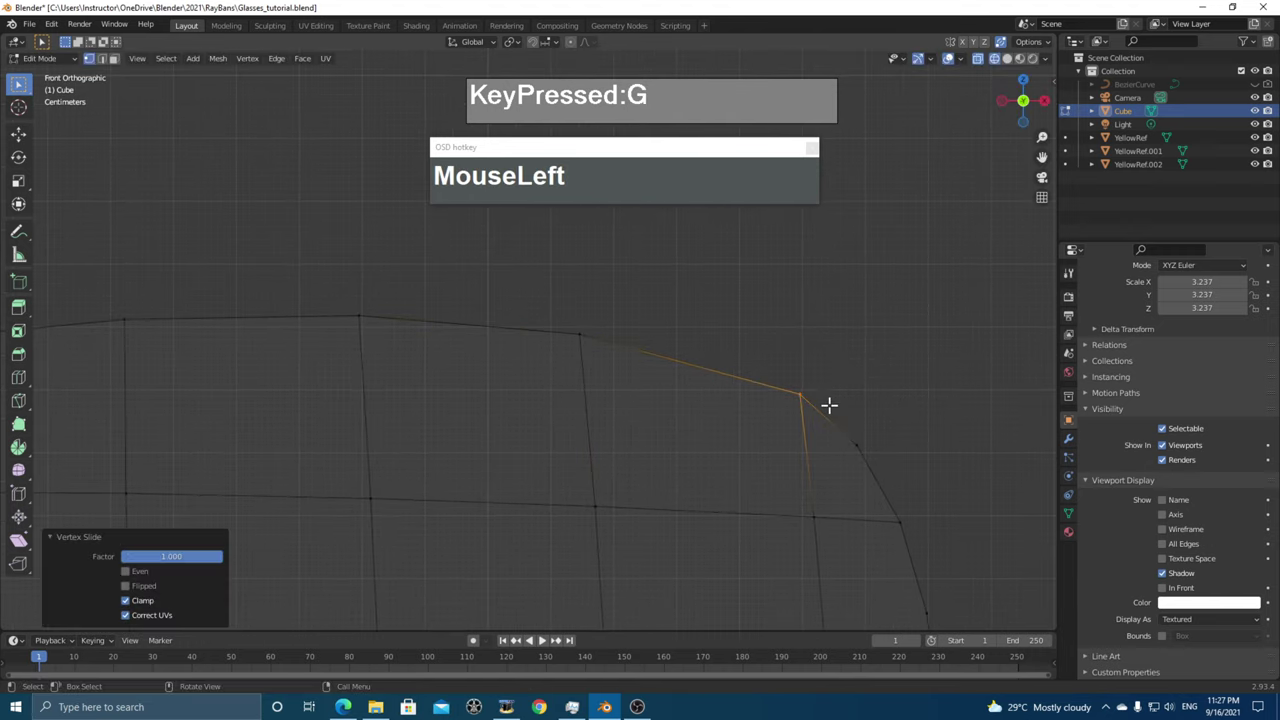
- Slide the side-rim extra vertex just above the second horizontal grid line down onto its rim vertex, and the one above up onto the first line's
scroll(857, 465, down, 1)
scroll(840, 455, down, 1)
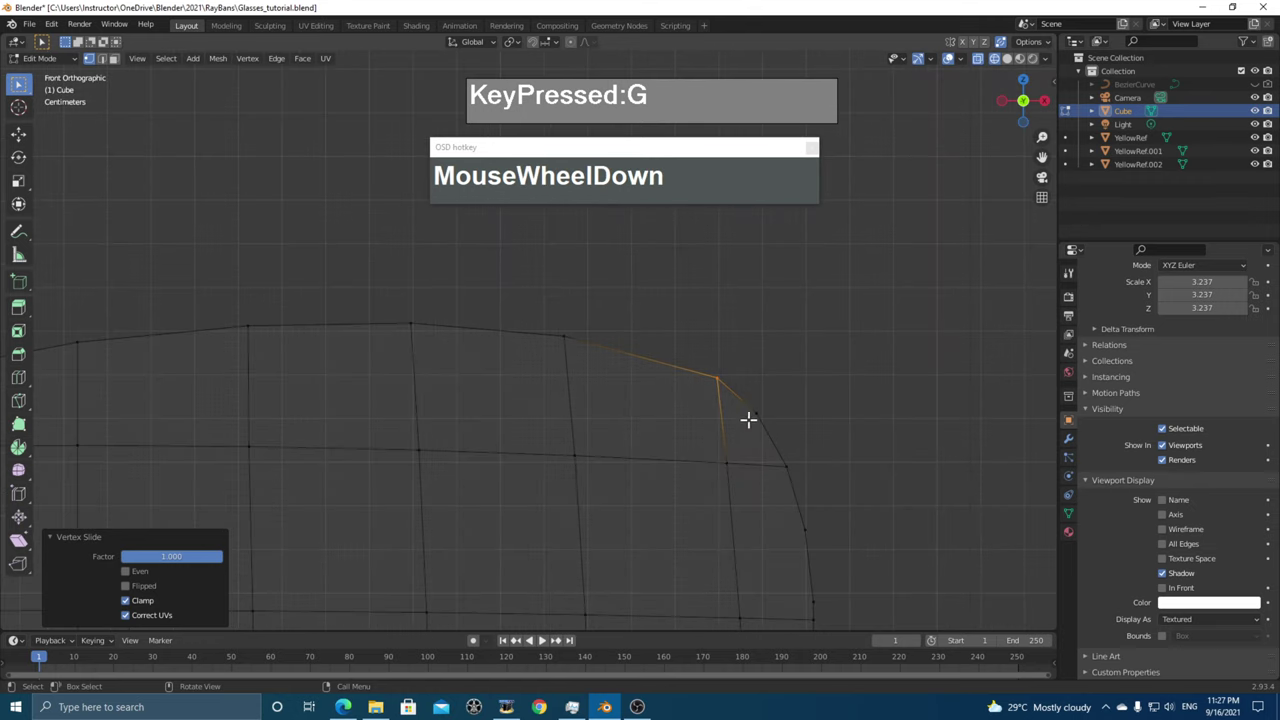
shift+middle_drag(768, 468, 776, 362)
shift+click(774, 475)
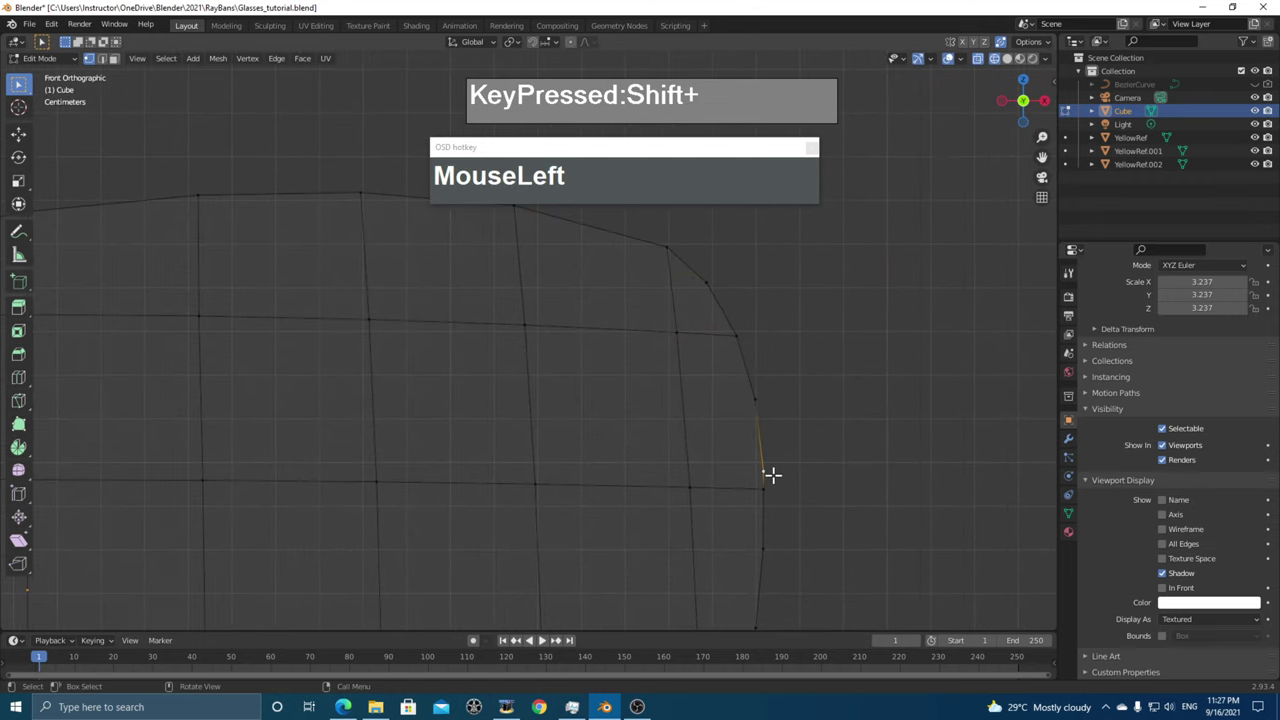
key(g)
key(g)
click(766, 486)
click(758, 406)
key(g)
key(g)
click(736, 329)
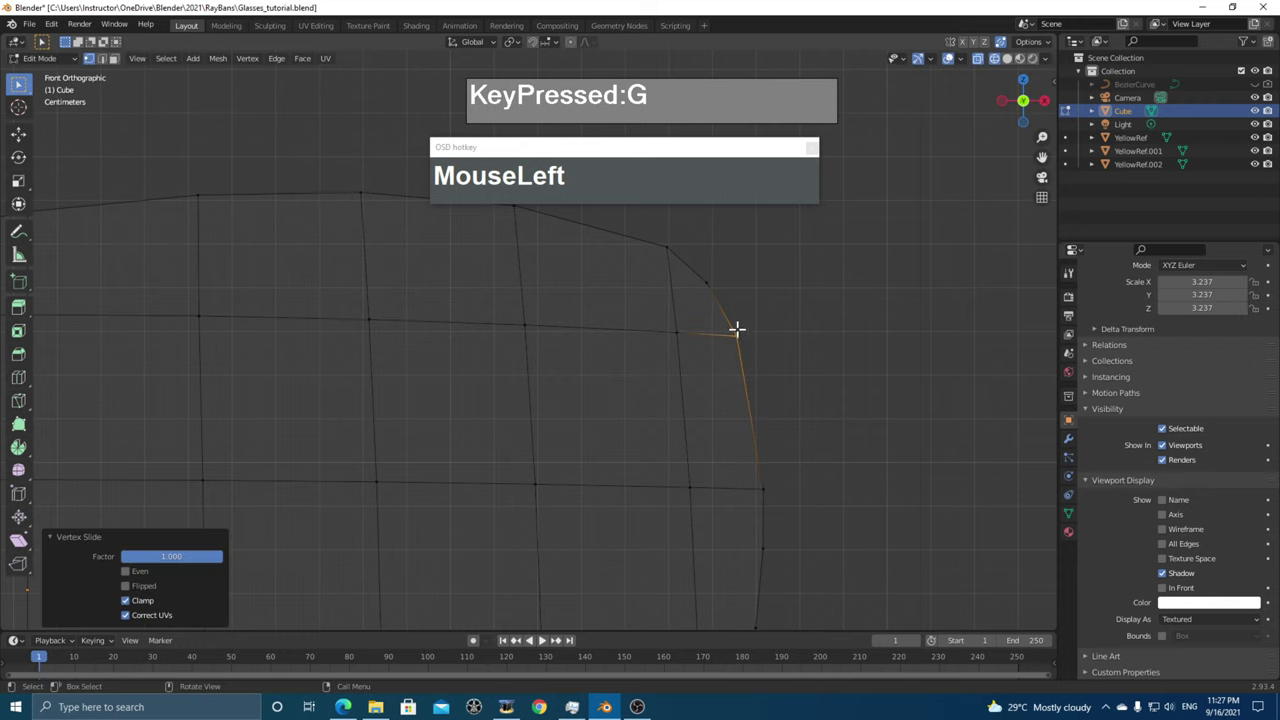
- Slide the extra side-rim vertex below the second horizontal grid line up onto that line's rim vertex, with a factor of 1
shift+middle_drag(736, 329, 740, 417)
click(740, 410)
key(g)
key(g)
click(755, 346)
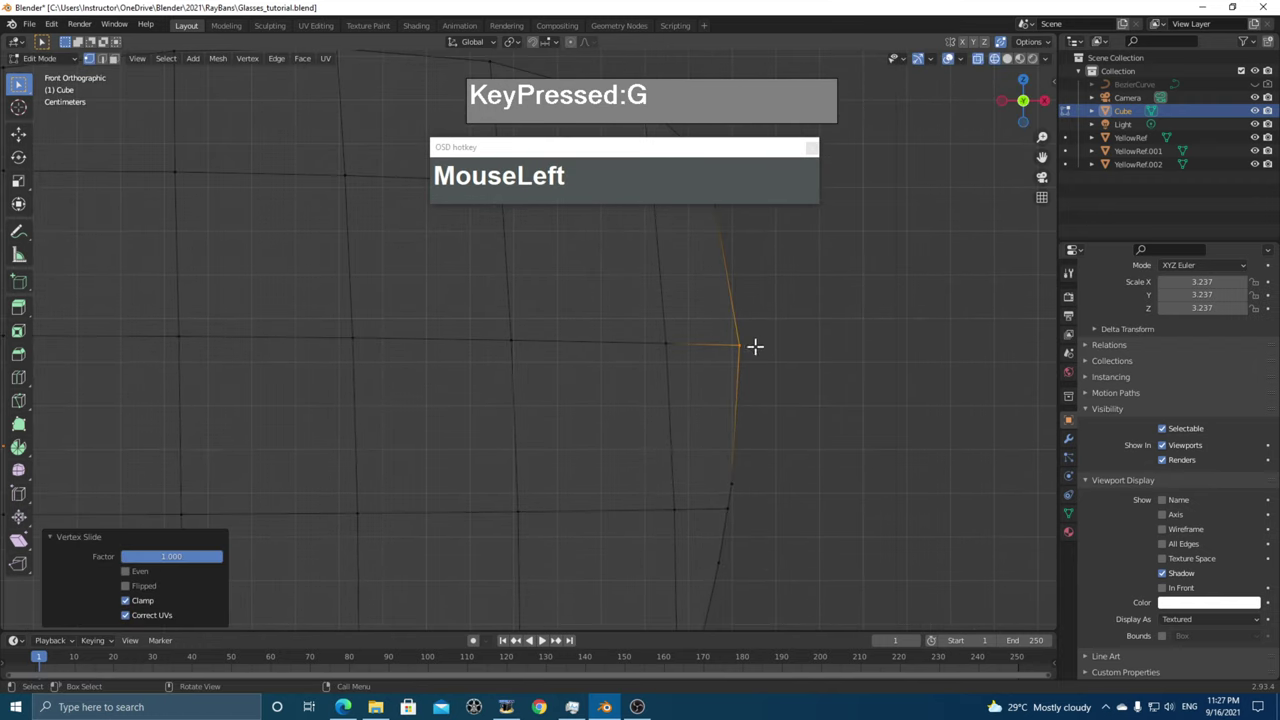
- Slide the extra side-rim vertex just above the third horizontal grid line down onto that line's rim vertex
click(736, 492)
key(g)
key(g)
click(731, 478)
key(g)
key(g)
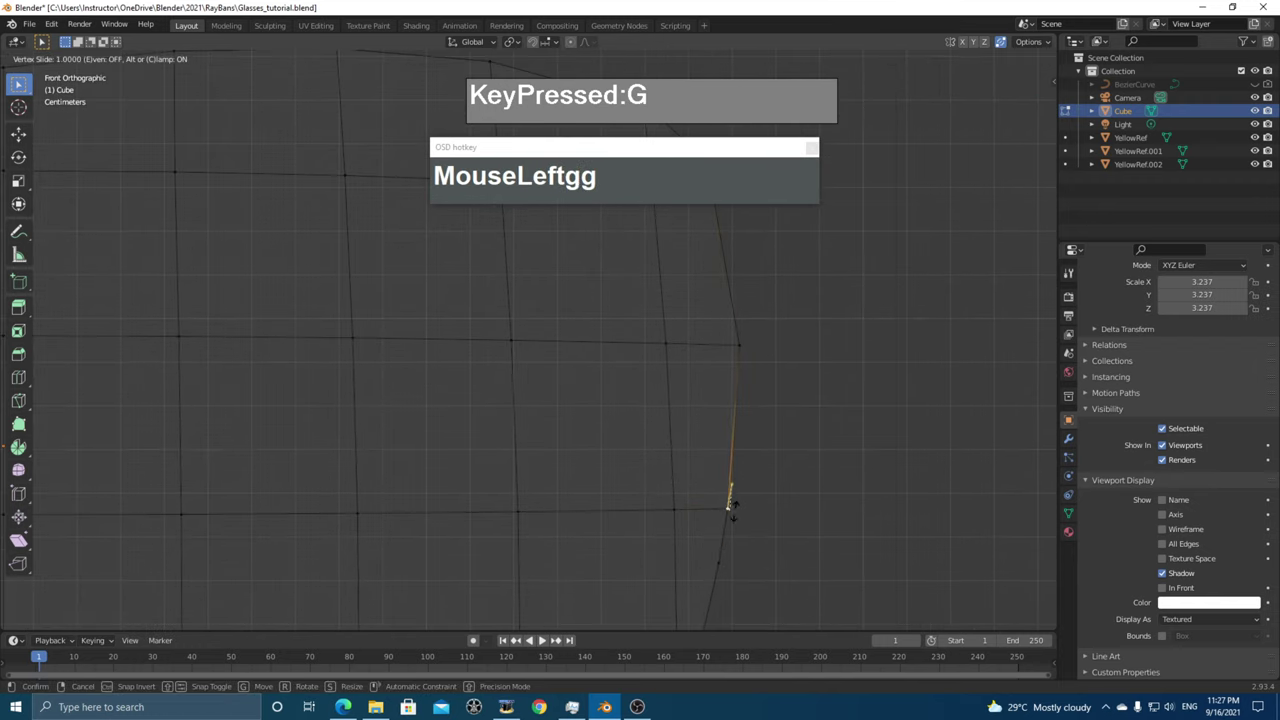
click(731, 505)
- Slide both extra vertices between the third and fourth horizontal grid lines down the rim onto the fourth line's rim vertex, with a factor of 1
shift+middle_drag(749, 534, 786, 429)
click(764, 459)
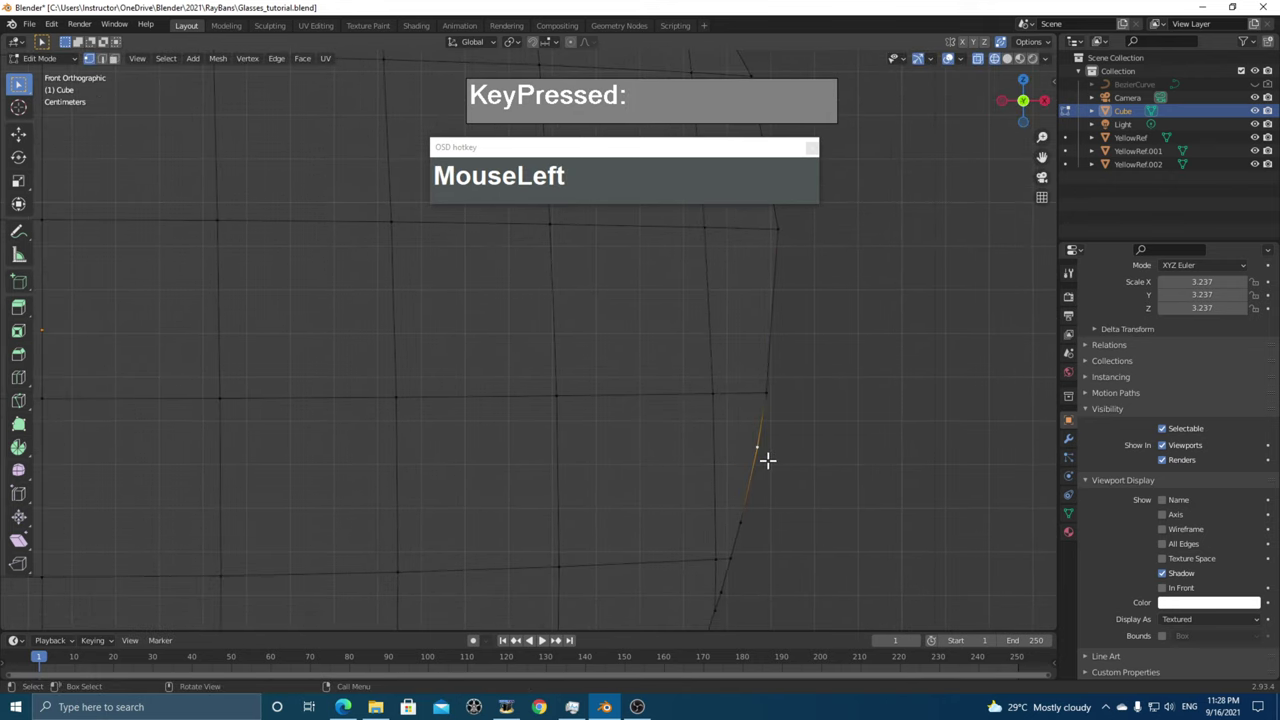
key(g)
key(g)
click(749, 534)
click(749, 531)
key(g)
key(g)
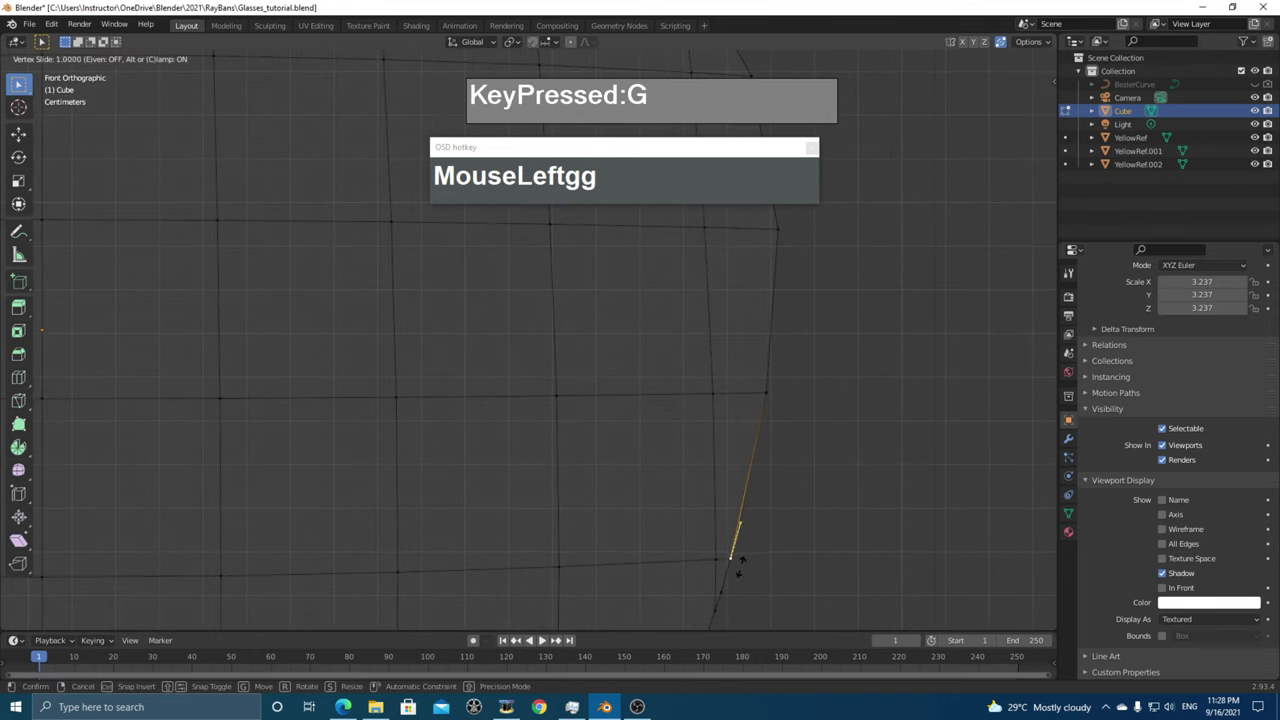
click(742, 570)
- Slide the extra vertex above the fifth horizontal line down onto its rim vertex, and the next one up onto the eighth vertical line's lower-rim vertex
shift+middle_drag(749, 597, 840, 371)
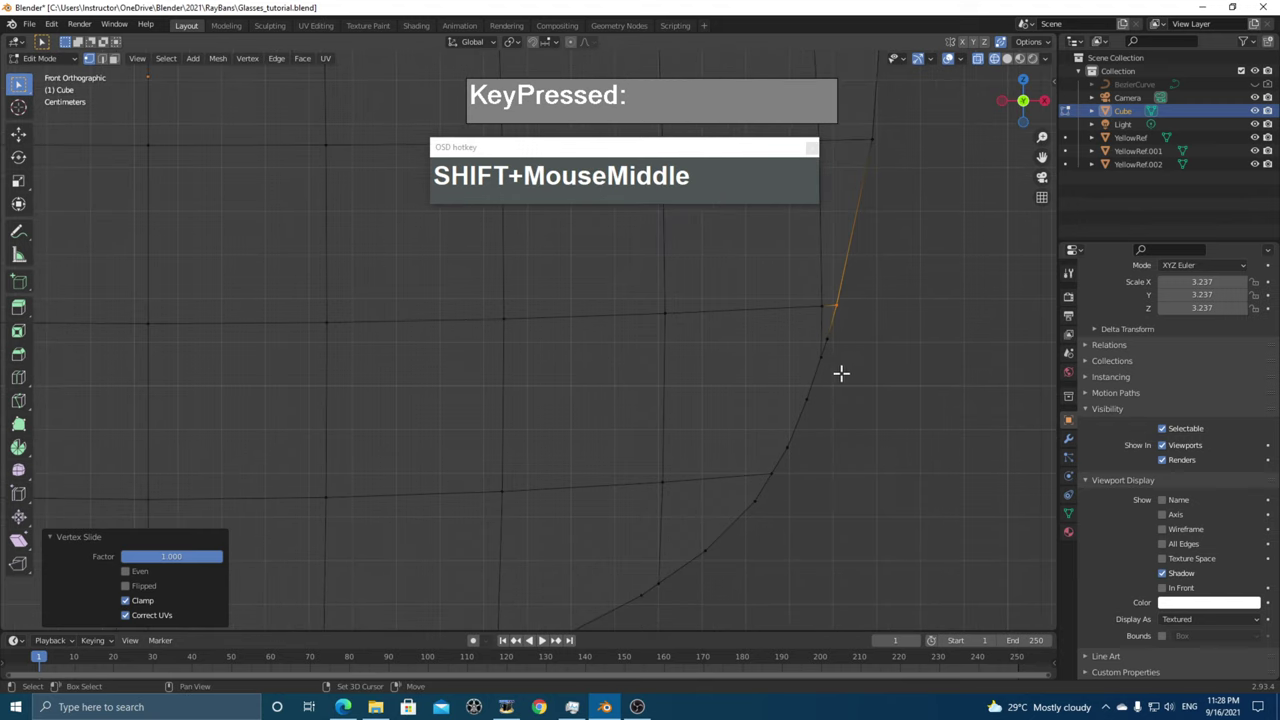
click(791, 443)
key(g)
key(g)
click(771, 476)
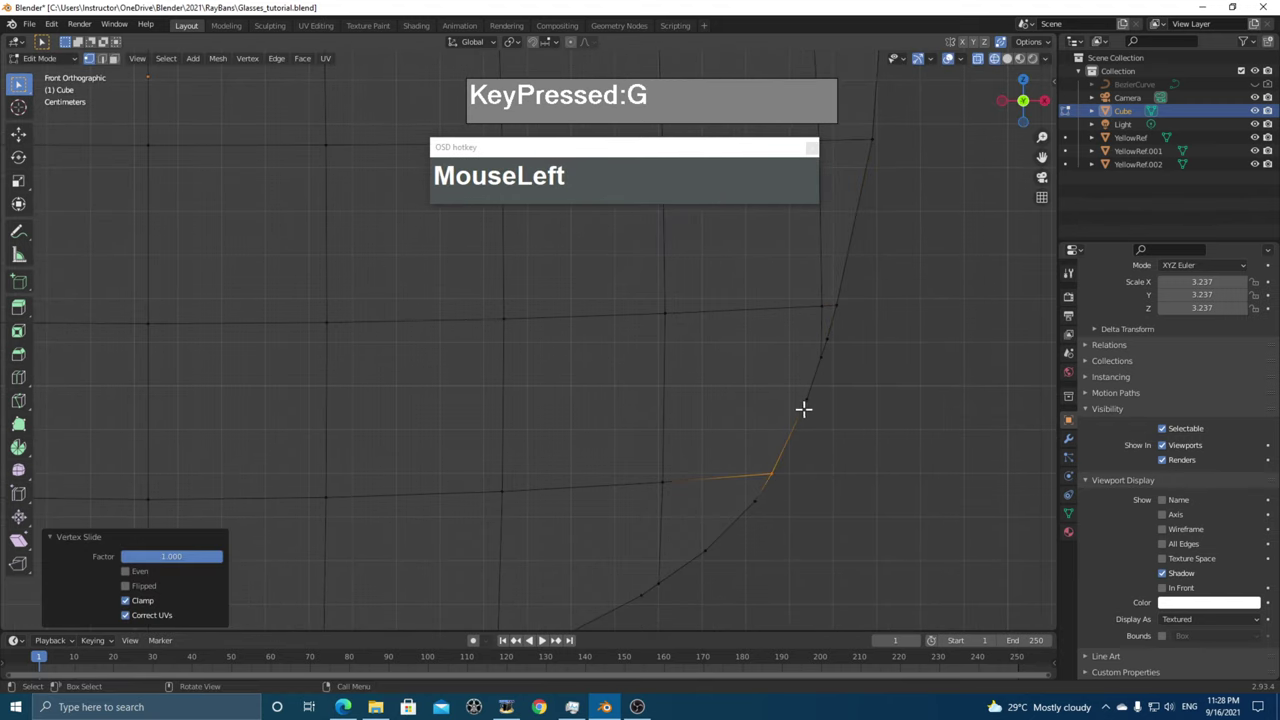
click(808, 402)
key(g)
key(g)
click(836, 359)
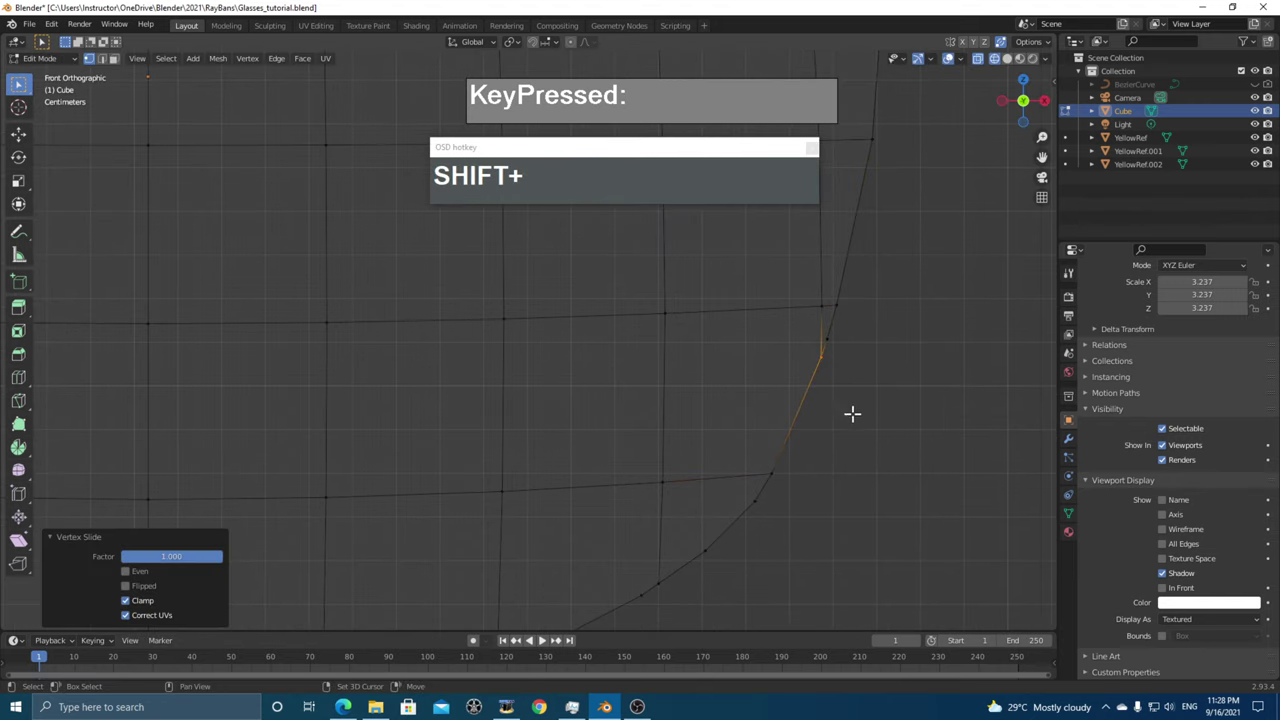
- Merge the eighth vertical line's lower-rim vertex and the fifth horizontal line's rim vertex at their center
shift+middle_drag(851, 414, 813, 393)
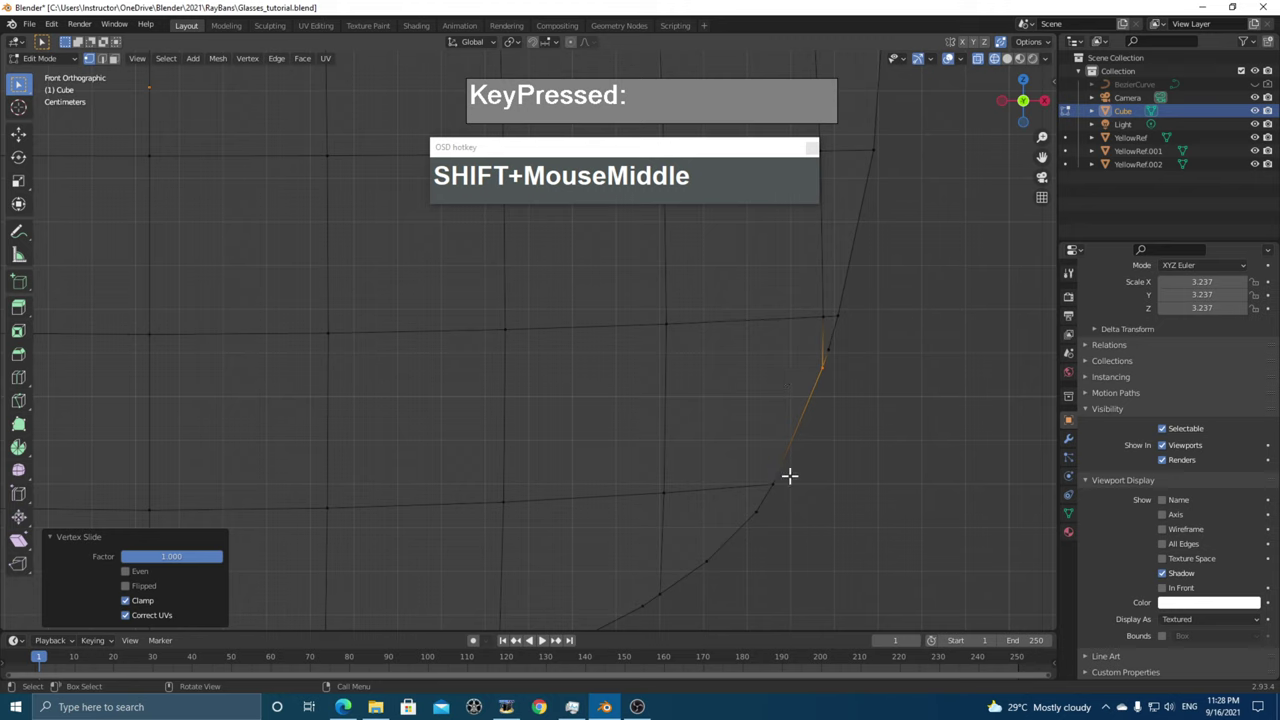
click(827, 374)
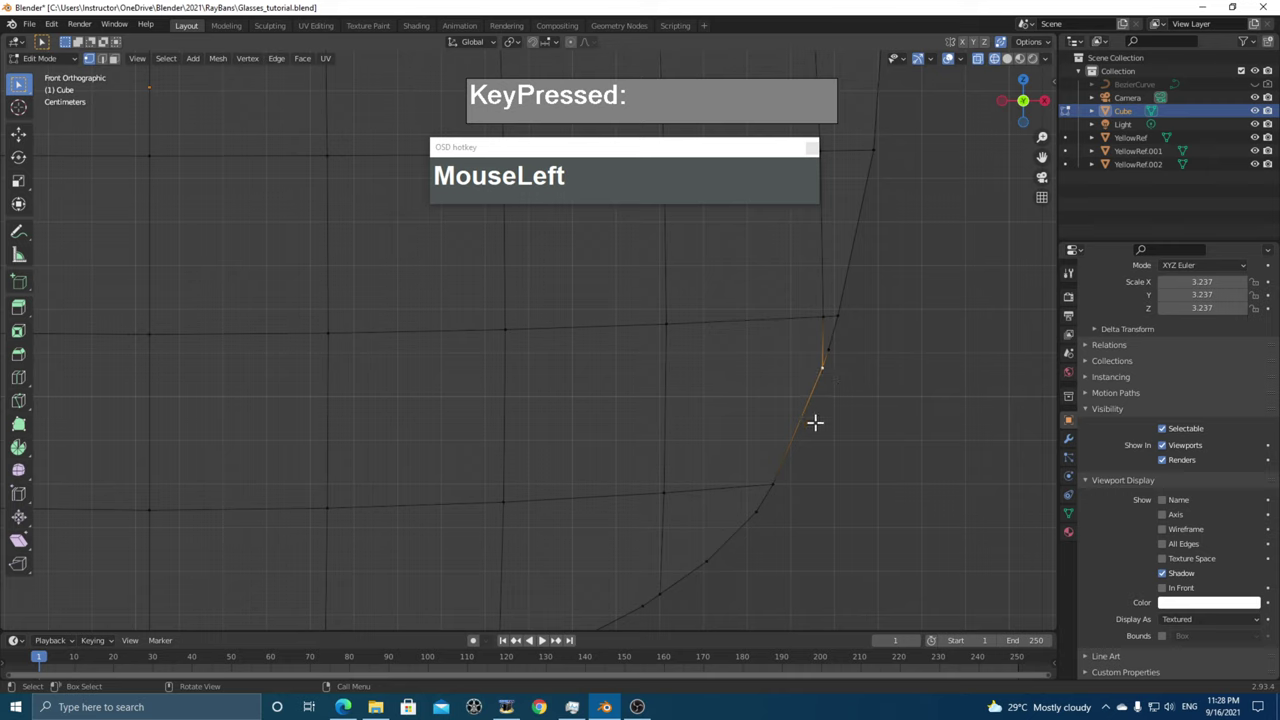
click(772, 484)
click(823, 370)
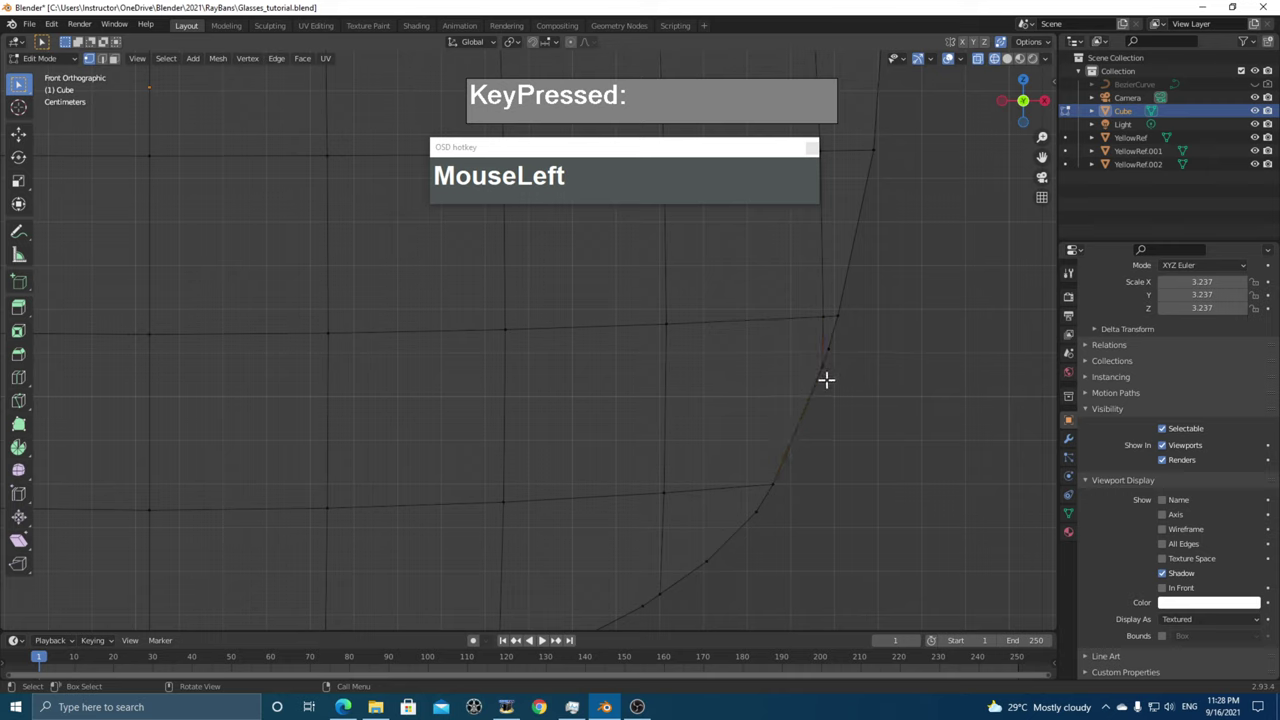
shift+click(790, 484)
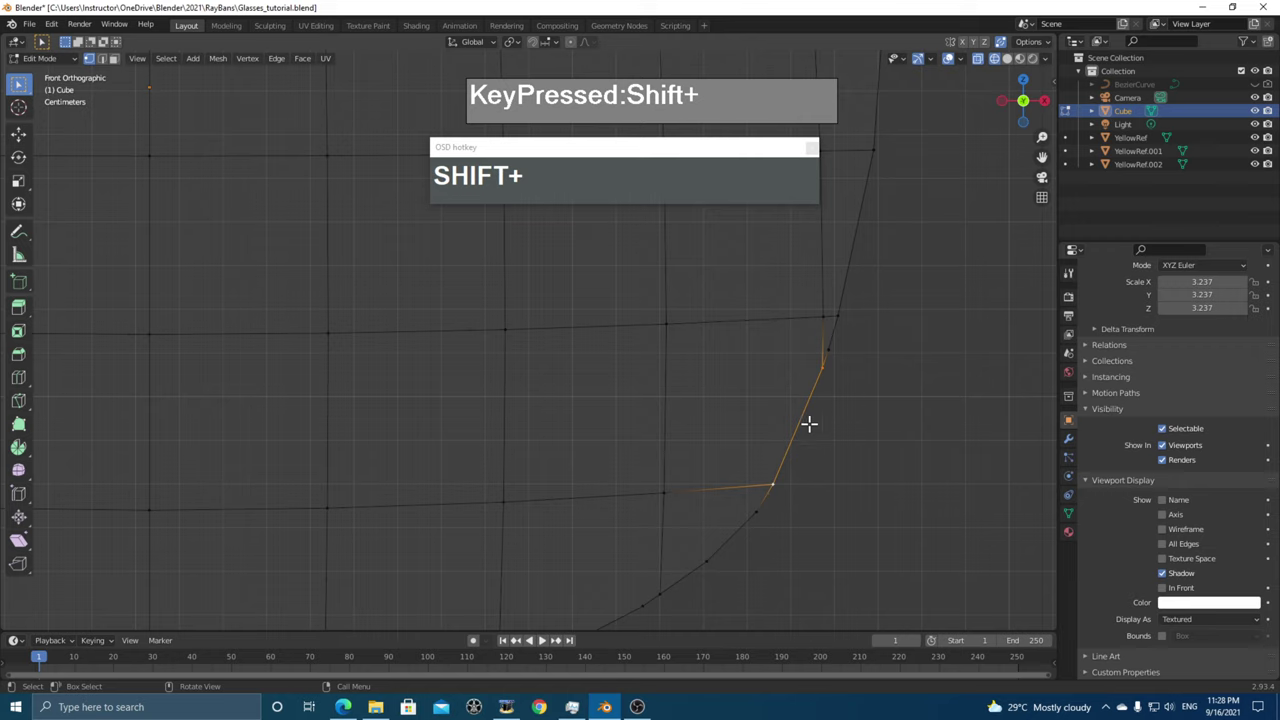
key(m)
click(809, 426)
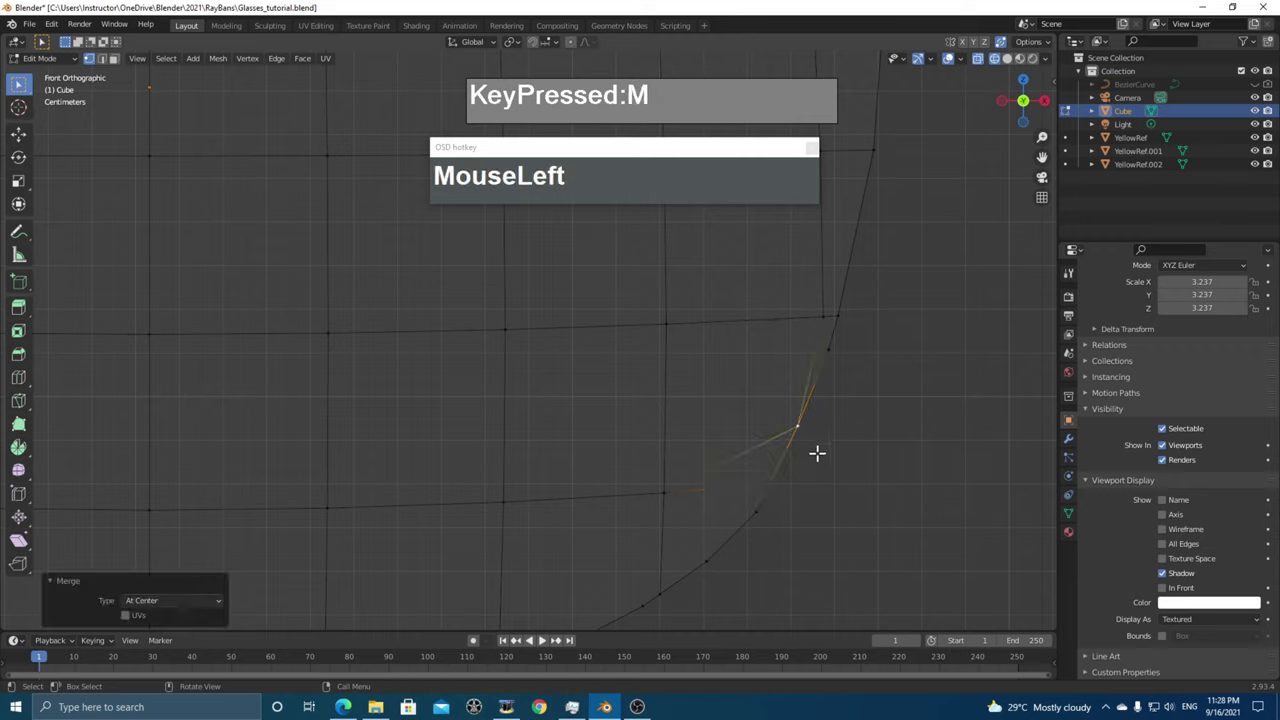
- Slide the interior vertex where the eighth vertical and fourth horizontal lines cross slightly inward, with a factor of 0.097
click(825, 317)
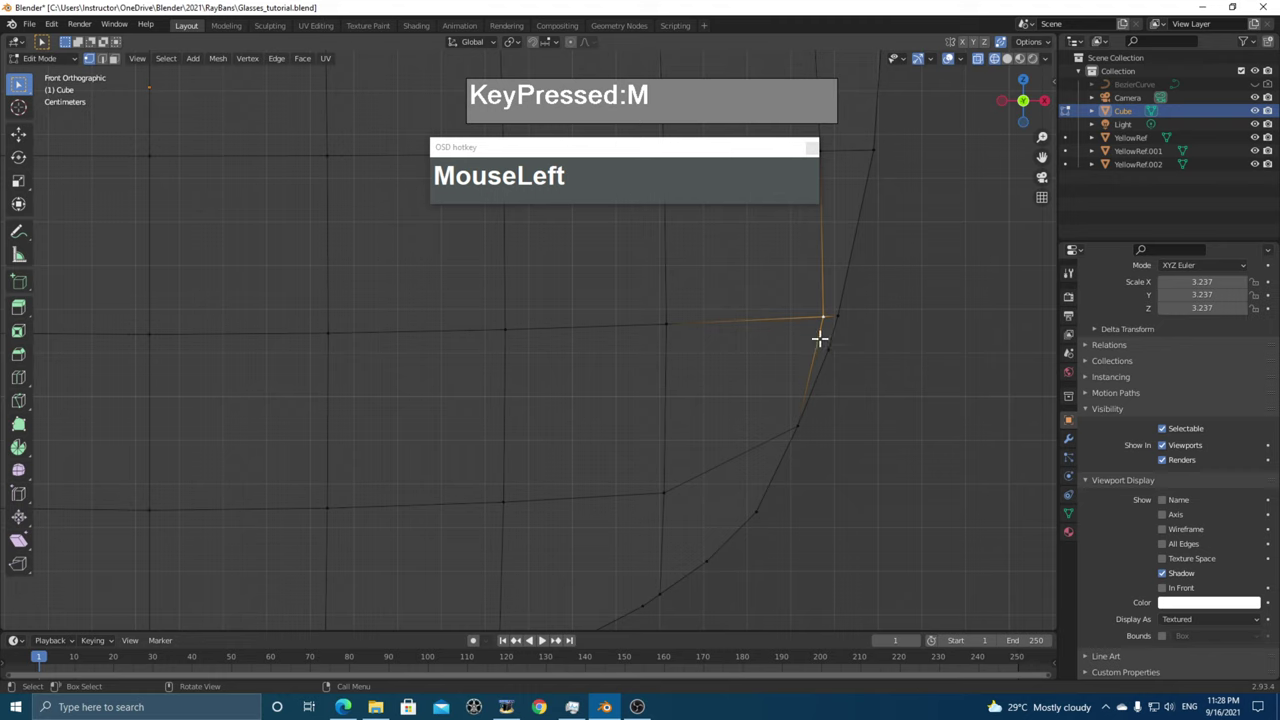
key(g)
key(g)
click(806, 334)
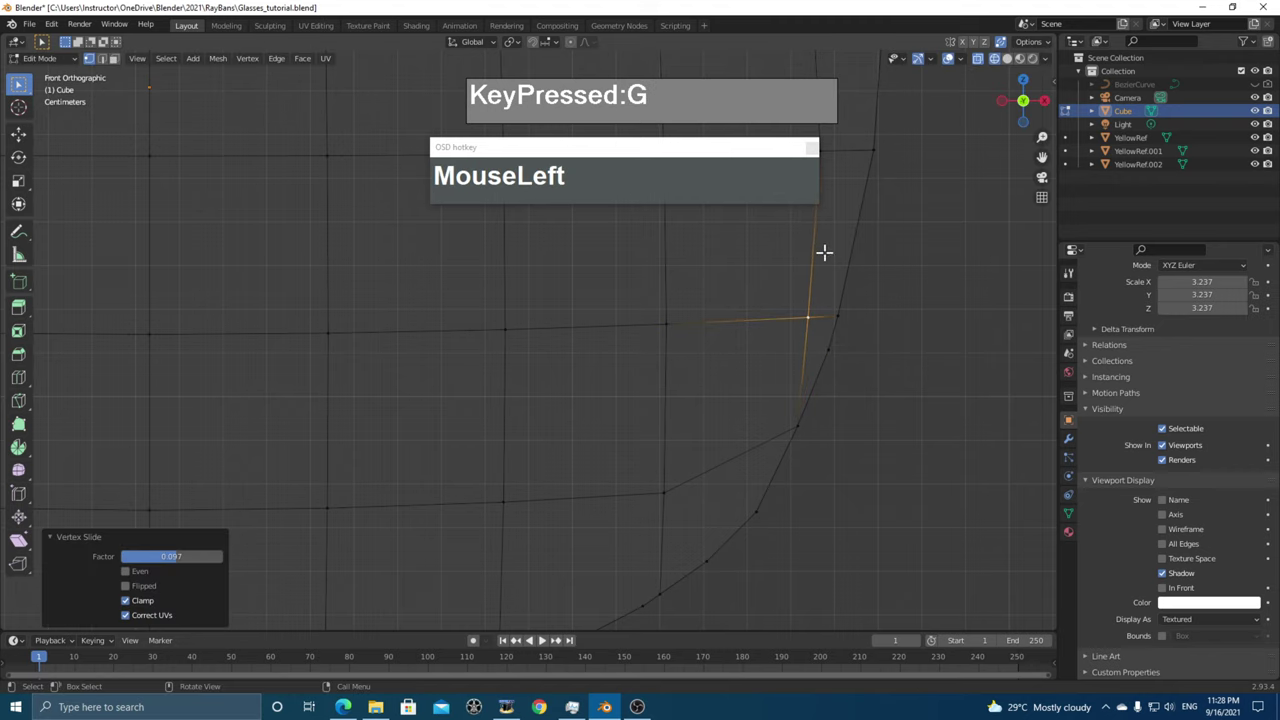
- Slide the extra rim vertex below the merged corner about 0.31 toward it, and raise the neighboring interior vertex along the seventh vertical line
click(757, 512)
key(g)
key(g)
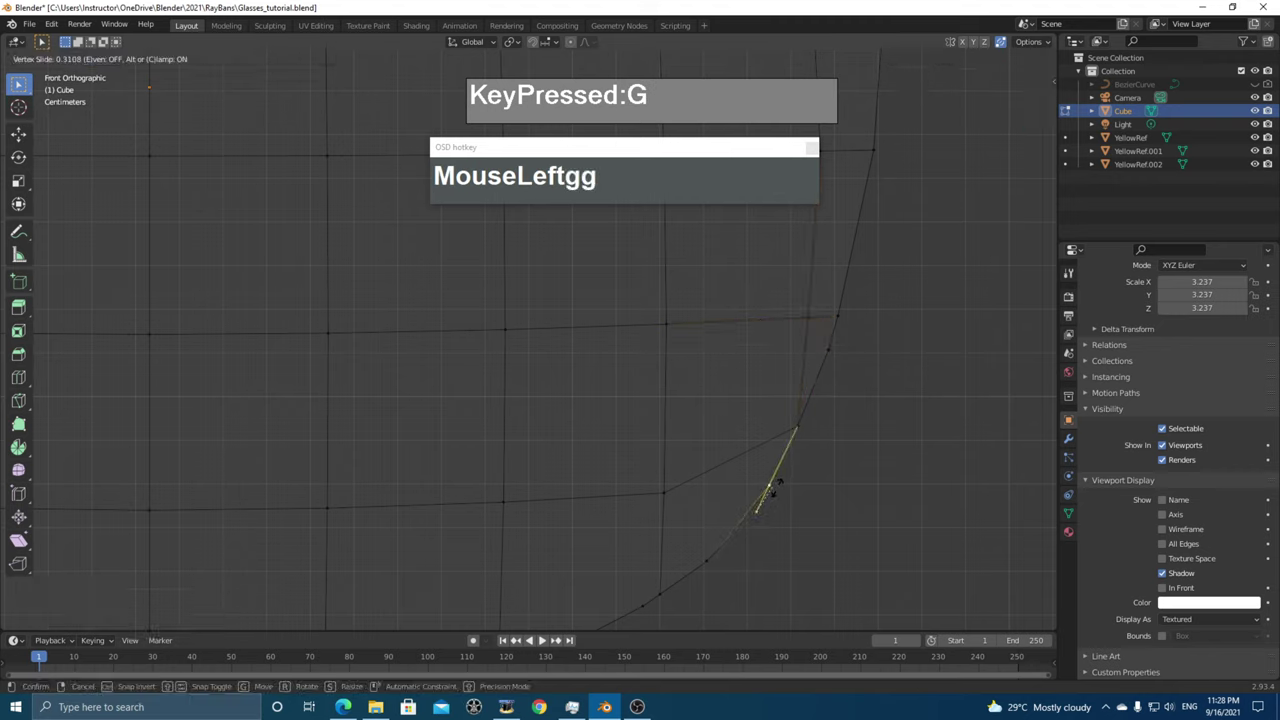
click(778, 487)
click(678, 488)
key(g)
key(g)
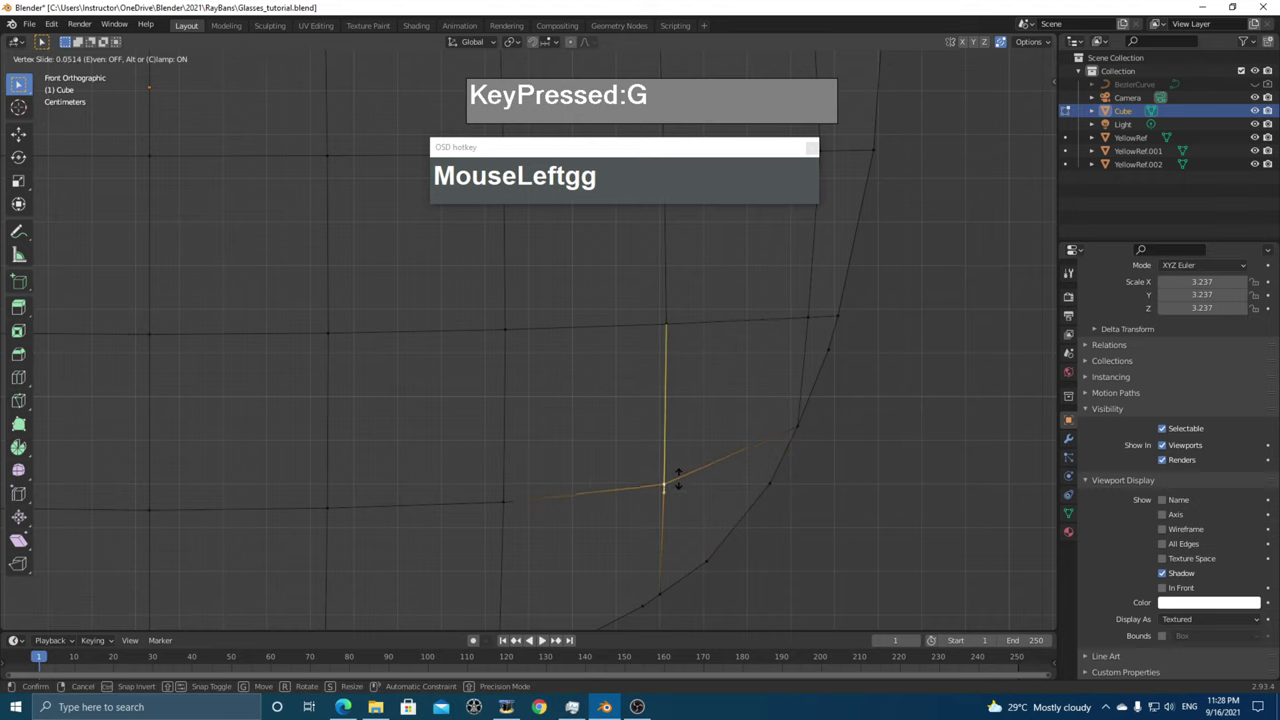
click(679, 464)
- Slide the extra lower-rim vertex nearest the seventh vertical grid line down onto that line's rim vertex, with a factor of 1
click(680, 580)
key(g)
key(g)
click(698, 560)
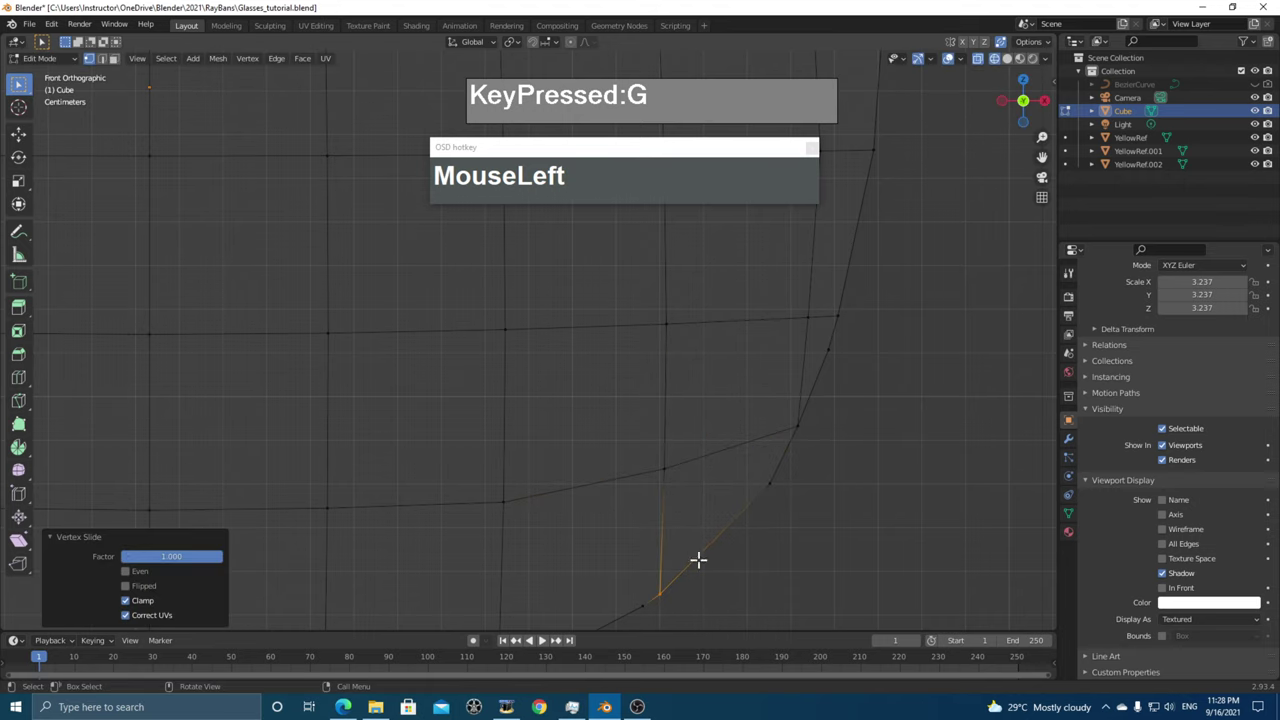
- Slide the remaining extra rim vertex between the merged corner and the seventh vertical line down the rim, with a factor of 0.302
click(770, 487)
key(g)
key(g)
click(741, 521)
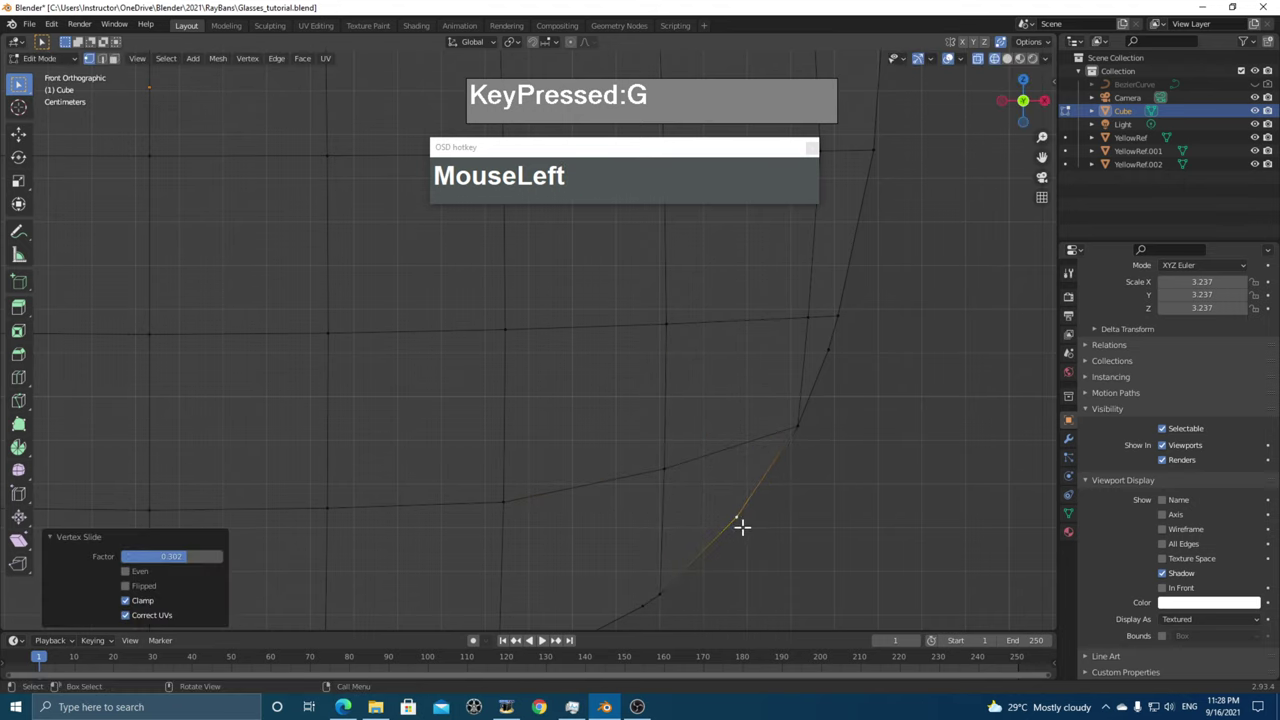
- Slide the extra lower-rim vertex beside the seventh vertical line onto its rim vertex, and the next one inward onto the sixth line's rim vertex
scroll(737, 551, down, 1)
shift+middle_drag(709, 471, 794, 471)
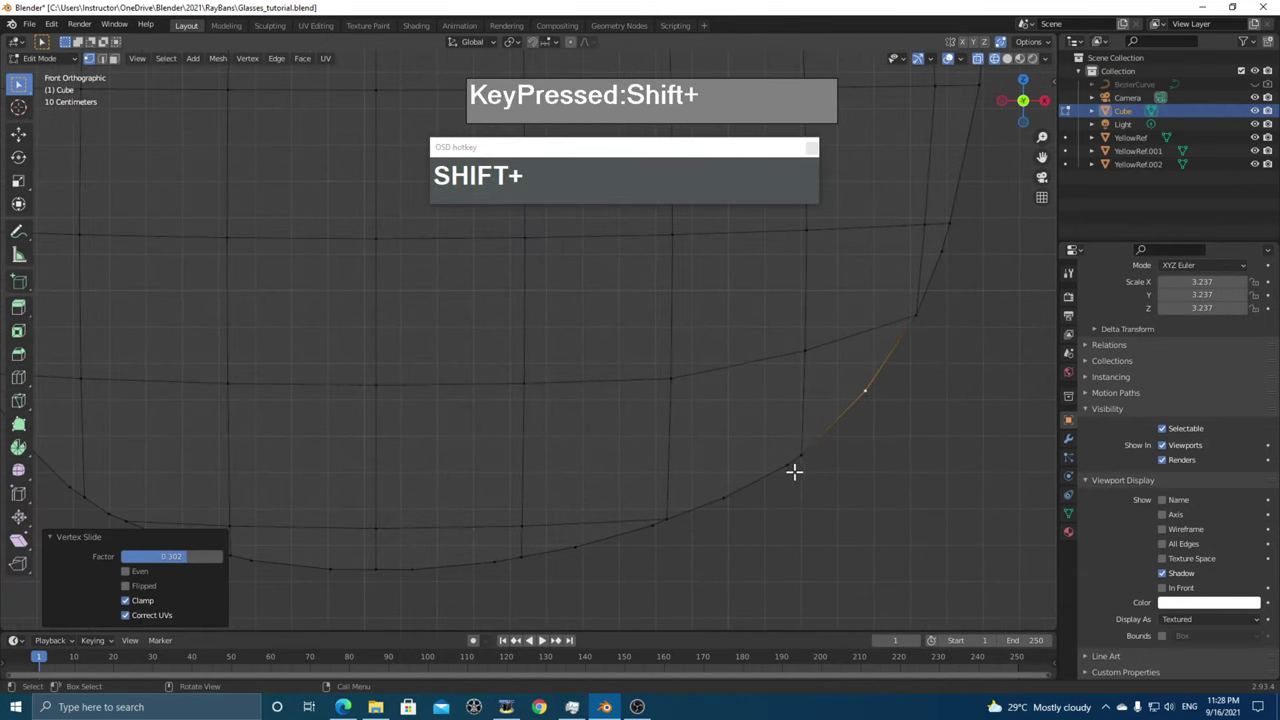
click(787, 465)
key(g)
key(g)
click(737, 509)
key(g)
key(g)
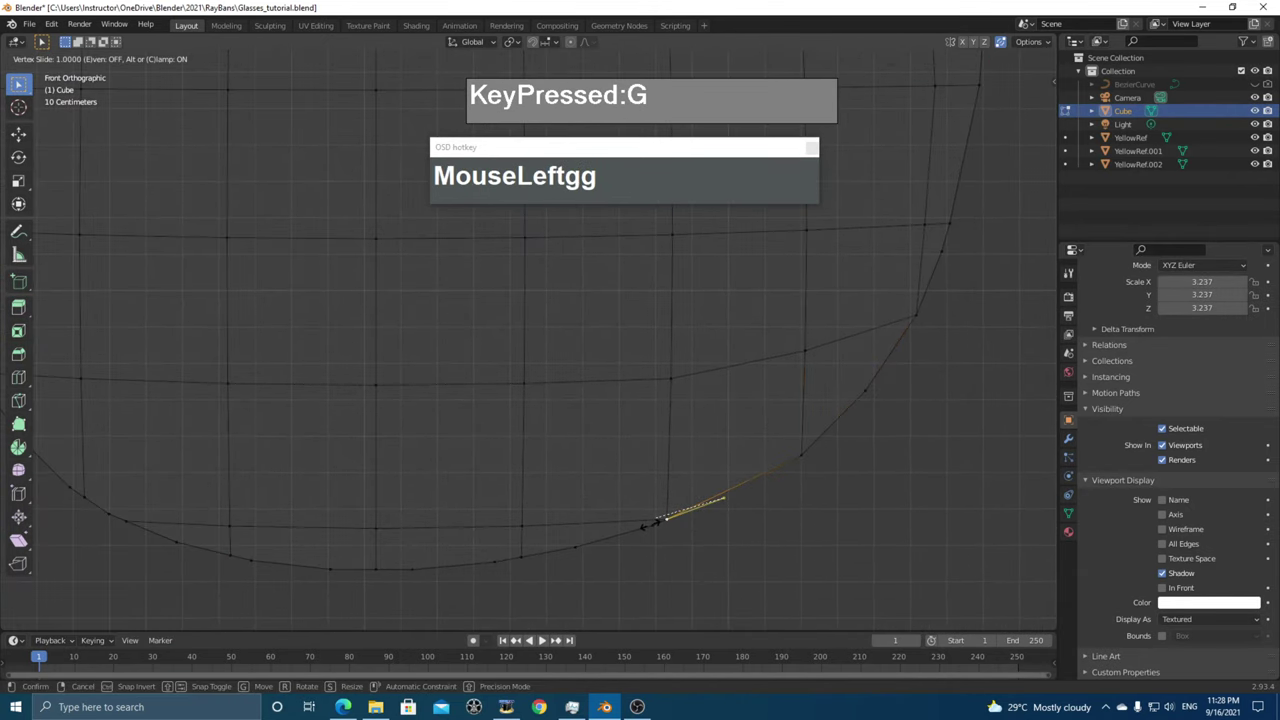
click(662, 524)
- Slide the extra lower-rim vertices on both sides of the fifth vertical line toward its rim vertex, with factors of 0.991 and 0.75
key(g)
key(g)
click(480, 563)
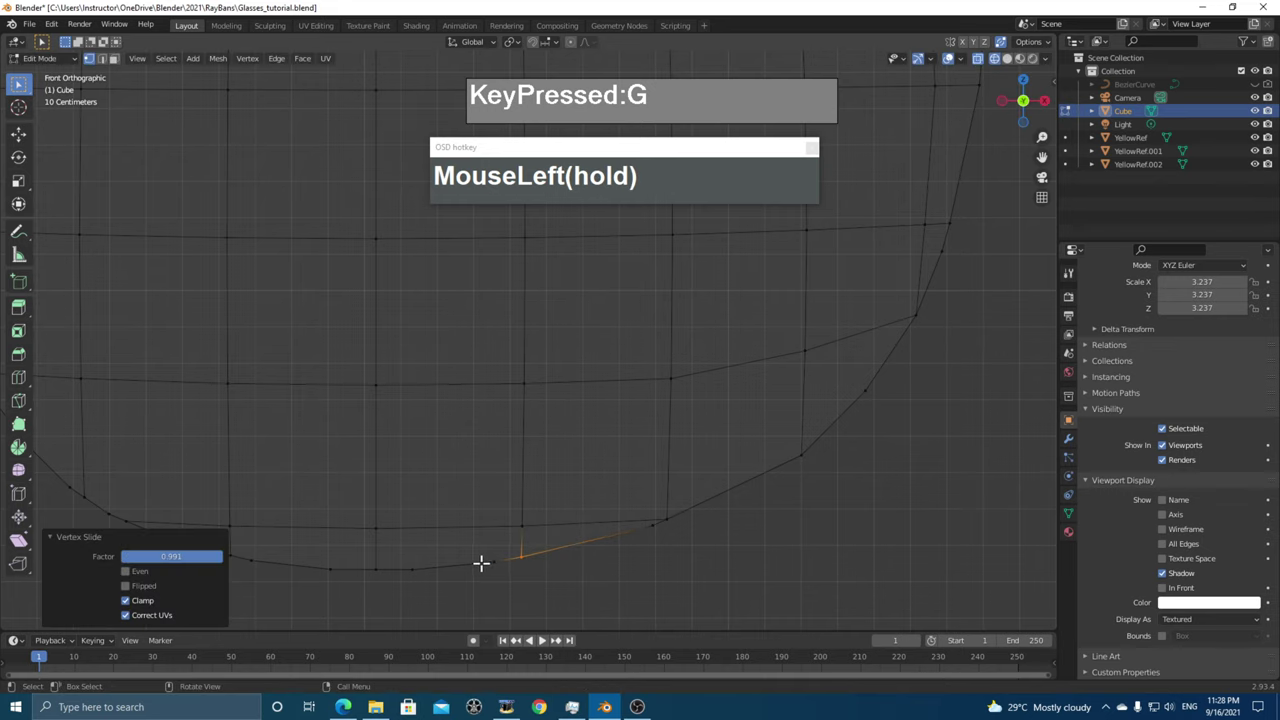
key(g)
right_click(497, 560)
click(518, 558)
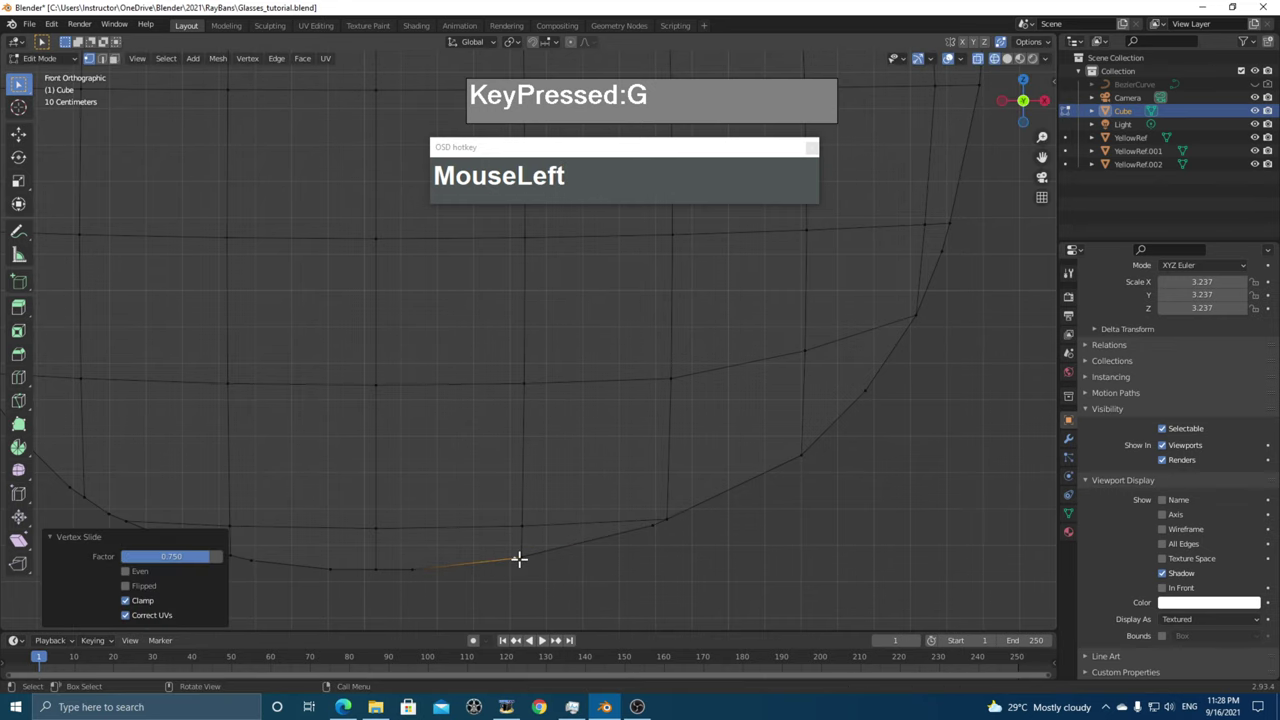
- Slide the extra lower-rim vertex onto the fifth vertical line's rim vertex, and the one right of the fourth line onto that line's rim vertex
key(g)
key(g)
click(543, 558)
shift+middle_drag(546, 578, 774, 546)
shift+scroll(763, 543, up, 2)
shift+click(783, 571)
key(g)
key(g)
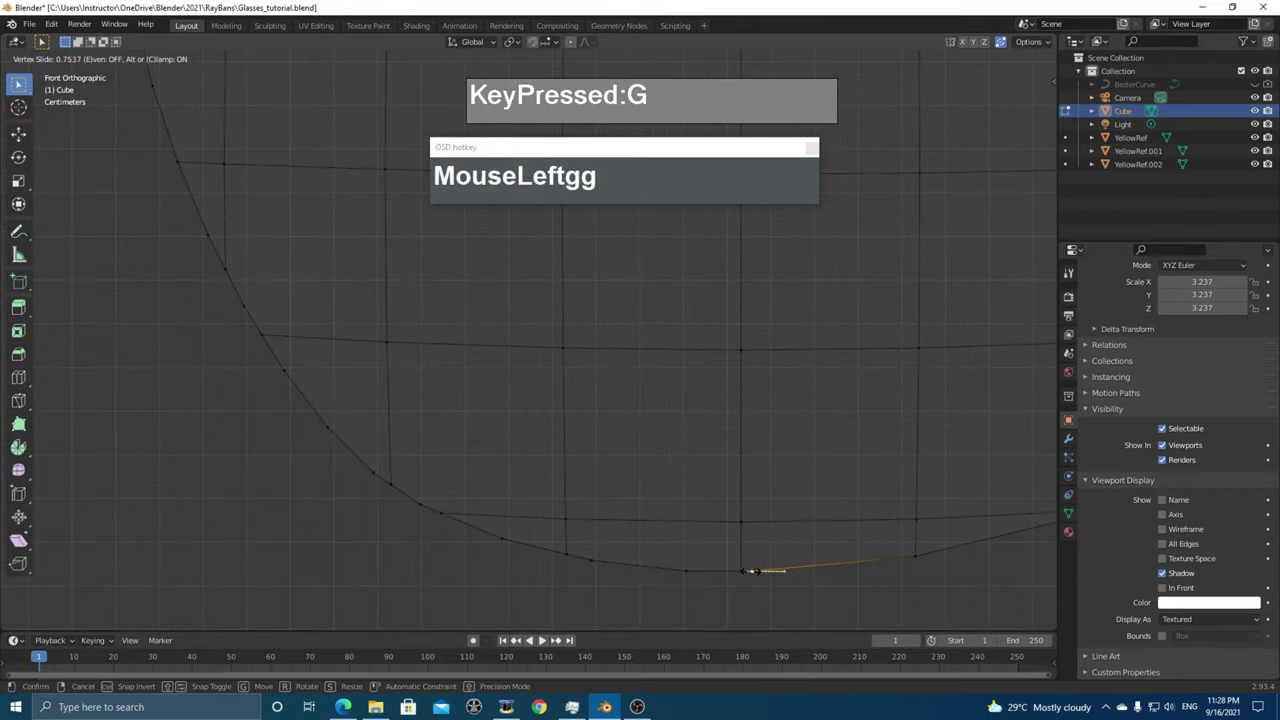
click(745, 571)
- Slide the extra vertex left of the fourth vertical line onto its rim vertex, and the next one onto the third line's rim vertex
key(g)
key(g)
click(694, 574)
key(g)
key(g)
click(745, 574)
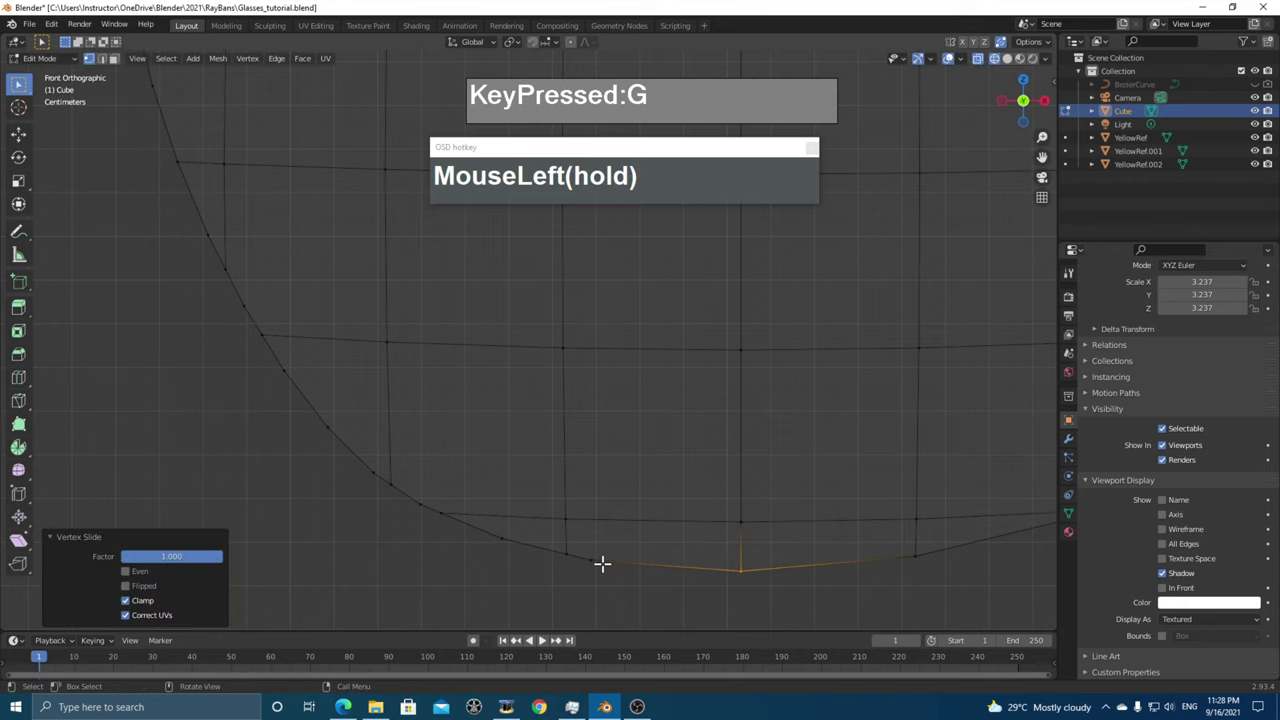
key(g)
key(g)
click(568, 556)
- Slide the extra lower-rim vertex near the second vertical line and the lowest row's left end vertex toward the second line's rim vertex
shift+middle_drag(580, 569, 682, 553)
click(666, 543)
key(g)
key(g)
click(694, 550)
click(726, 582)
key(g)
key(g)
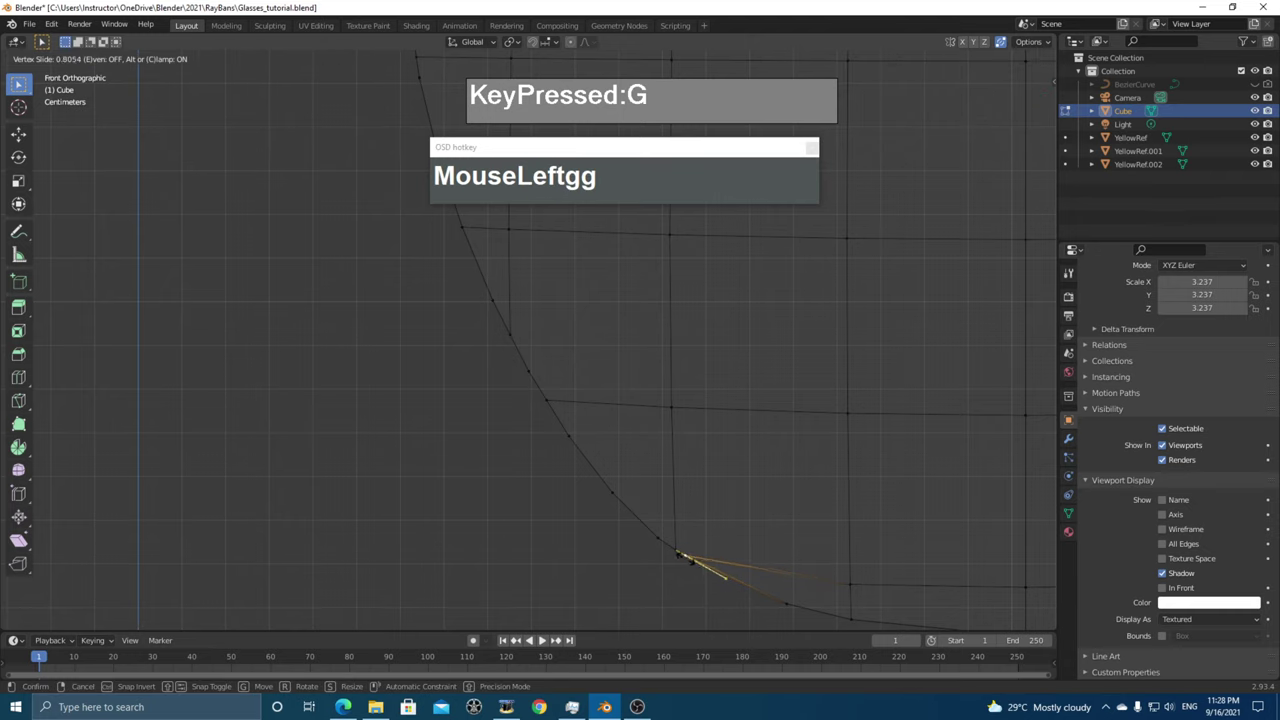
click(698, 565)
- Slide the extra vertex above the second vertical line's lower rim vertex onto it, and the one below the fifth row's left end onto that end
shift+middle_drag(672, 537, 725, 511)
click(798, 518)
key(g)
key(g)
click(808, 528)
click(697, 491)
key(g)
key(g)
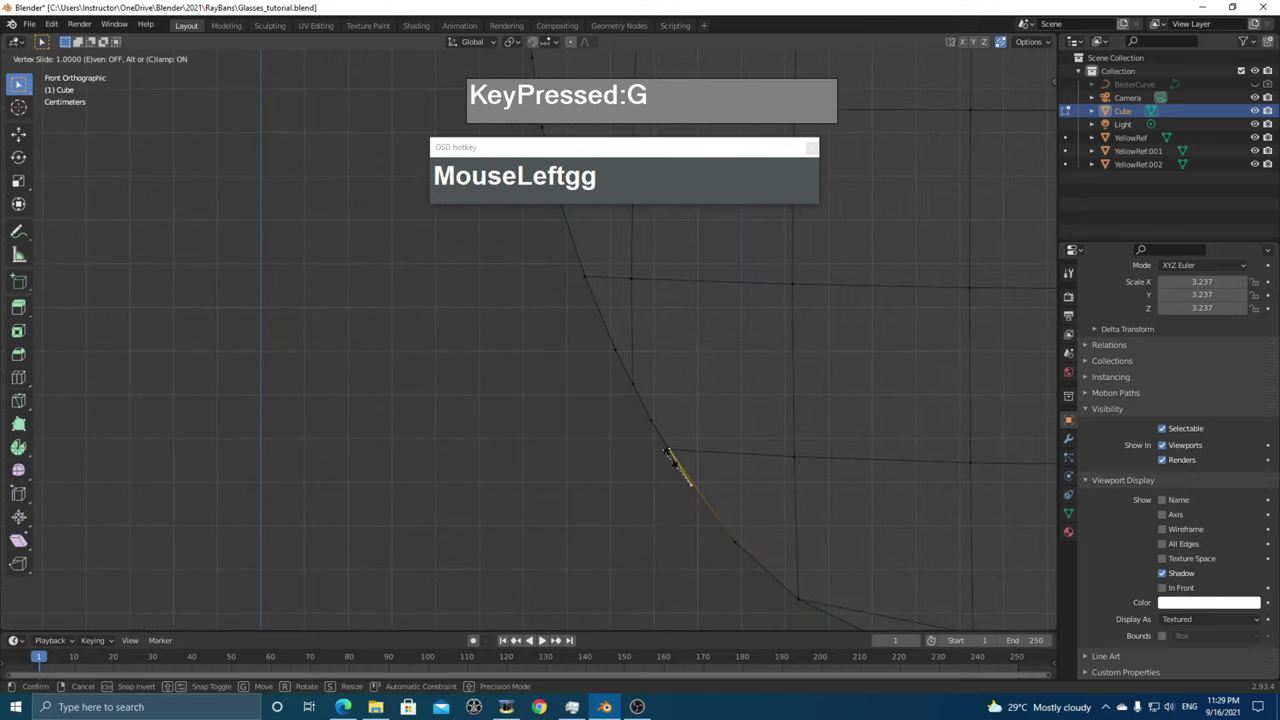
click(667, 453)
- Slide the extra rim vertex just above the fifth row's left end down onto that end vertex, with a factor of 1
shift+middle_drag(786, 581, 831, 560)
click(711, 509)
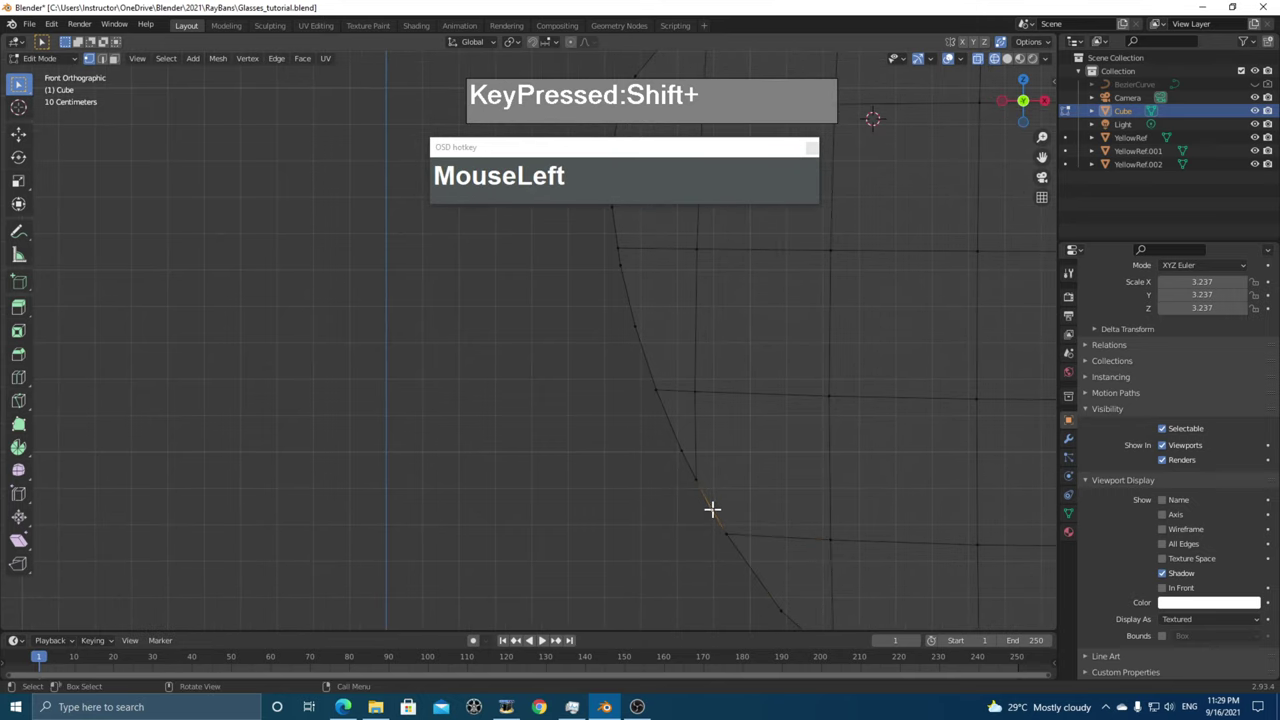
key(g)
key(g)
click(718, 502)
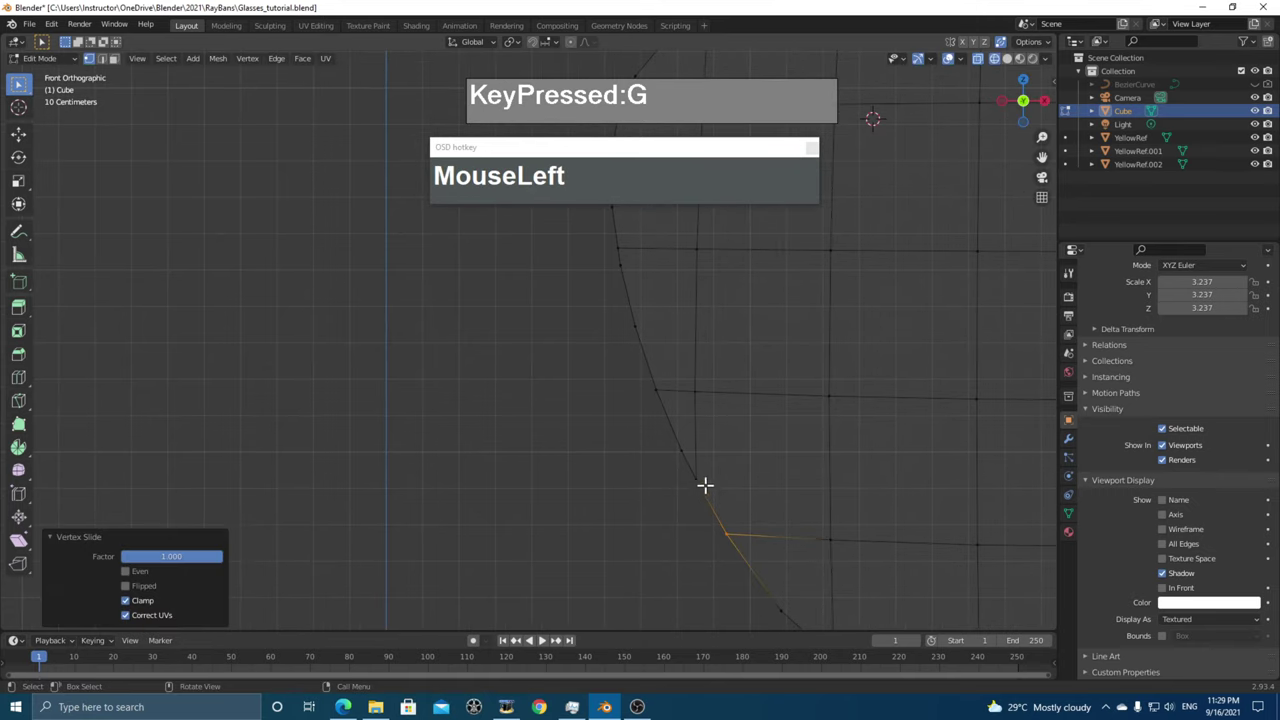
- Slide the fifth row's left end up to the first vertical line's rim vertex by 0.968, and its neighbouring inner vertex up by 0.210
click(729, 530)
key(g)
key(g)
click(700, 483)
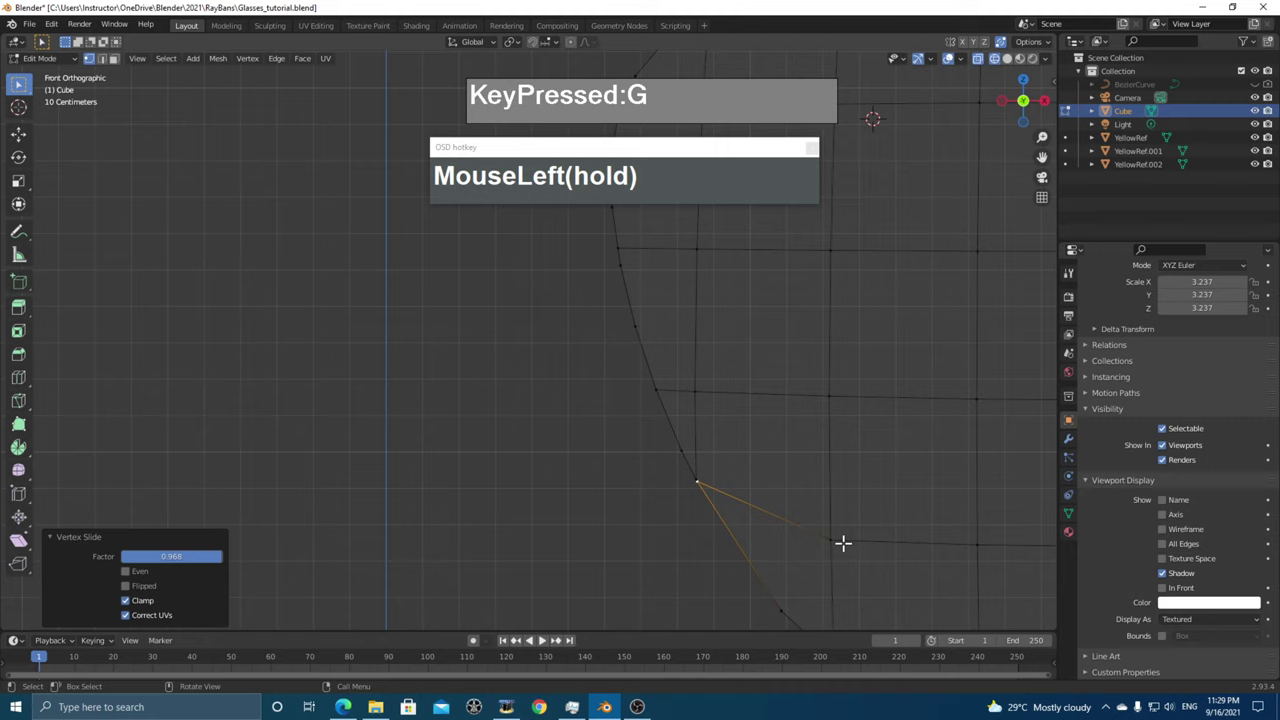
click(840, 541)
key(g)
key(g)
click(834, 509)
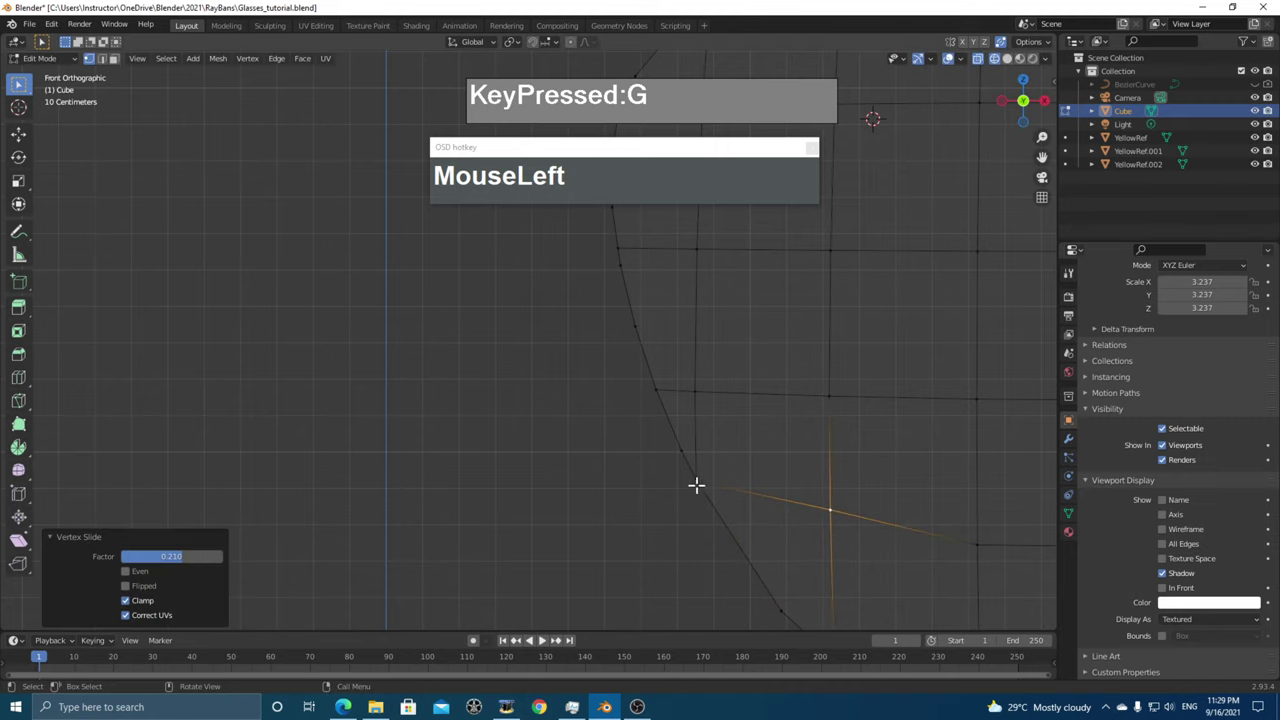
- Merge the overlapping vertices at the first vertical line's lower rim end at their center
click(693, 483)
key(m)
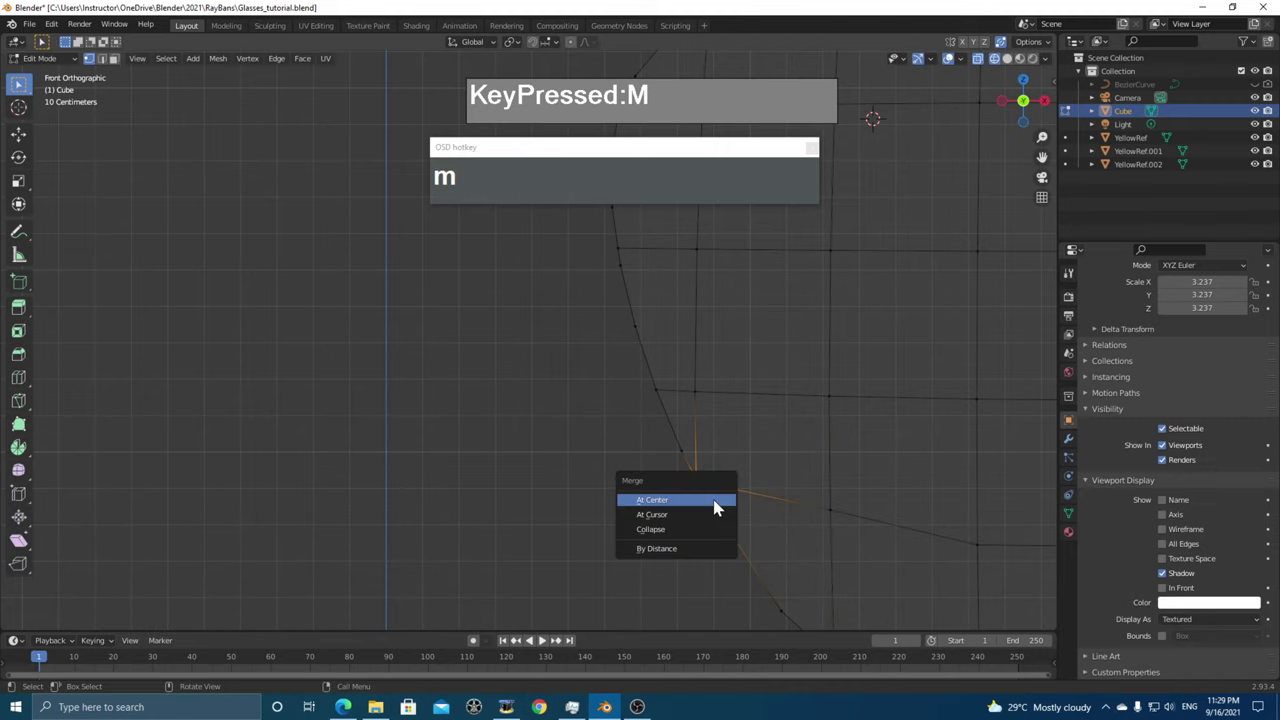
click(714, 504)
- Slide the extra rim vertex above the fourth row's left end down onto that end vertex, with a factor of 1
shift+middle_drag(700, 471, 757, 590)
click(701, 447)
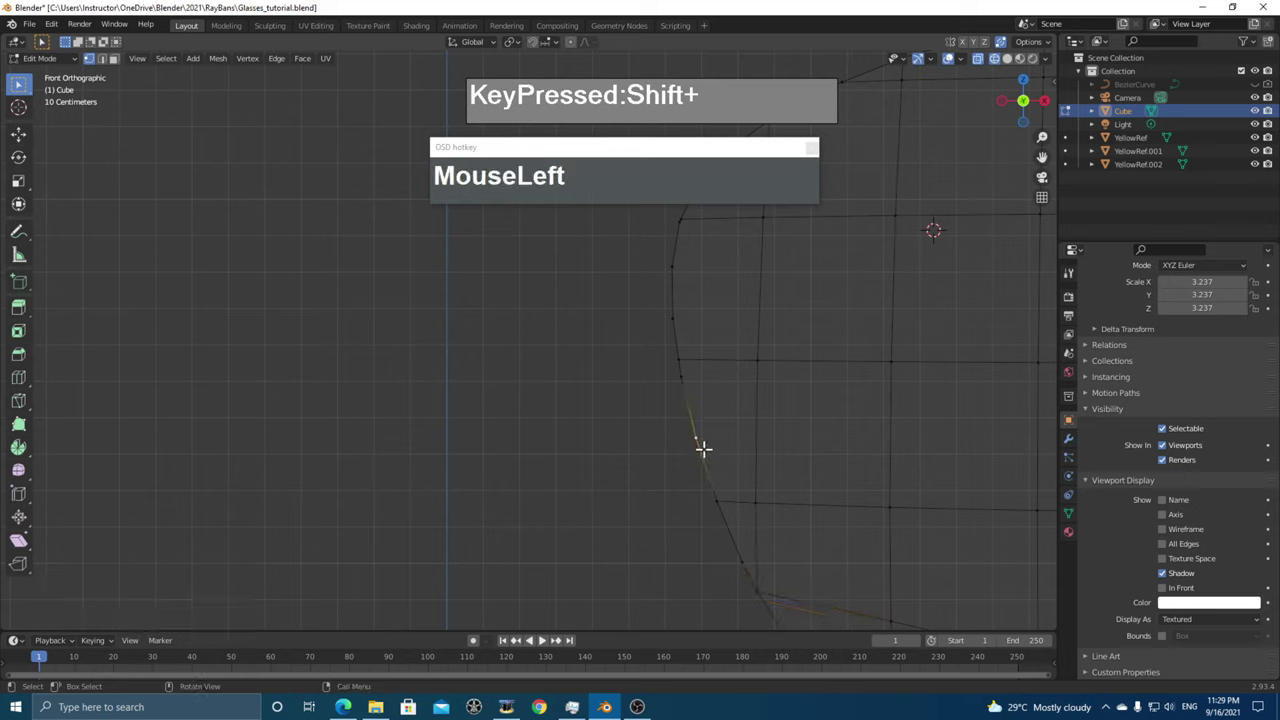
key(g)
key(g)
click(720, 515)
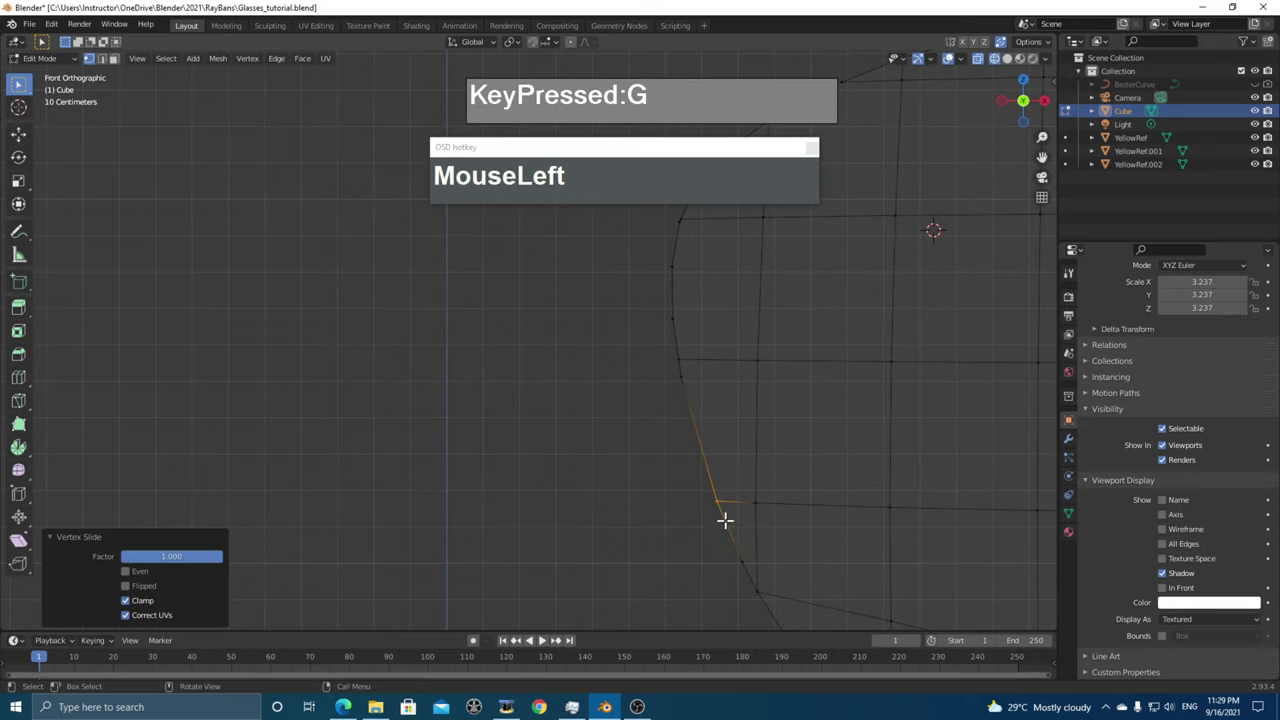
- Slide the extra rim vertices just below and just above the third row's left end onto that end vertex
click(675, 378)
key(g)
key(g)
click(675, 362)
click(677, 323)
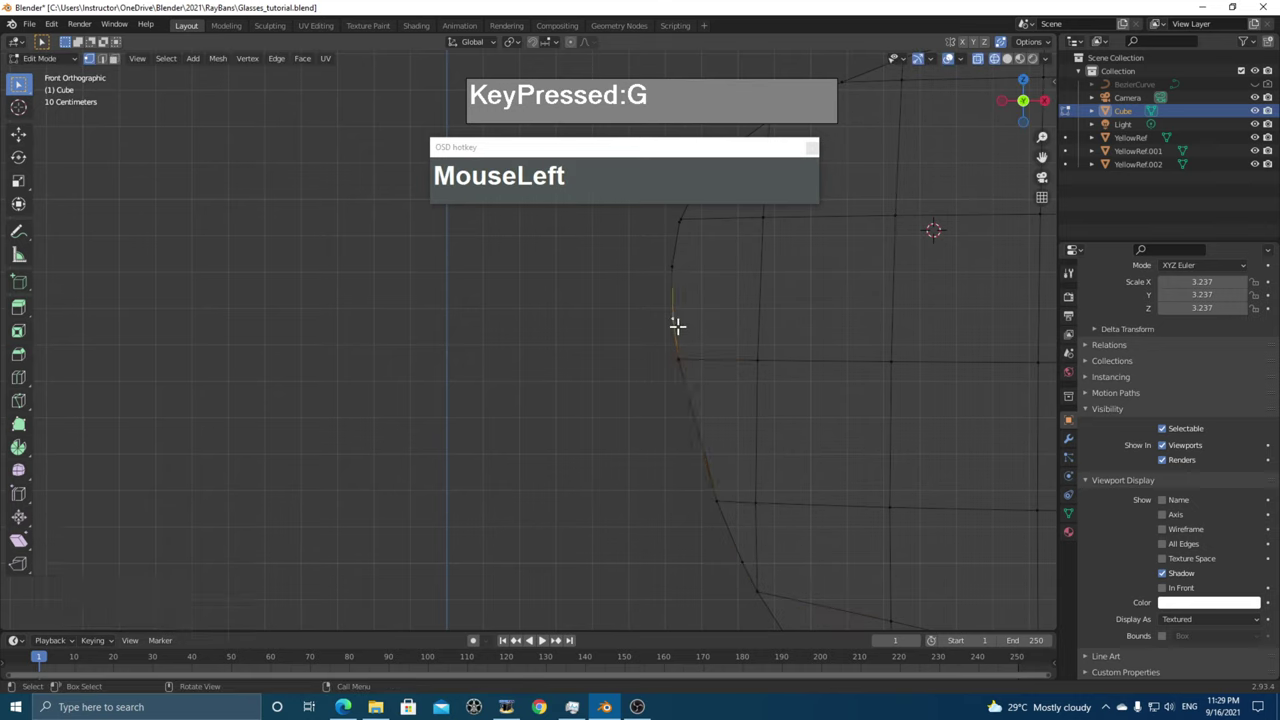
key(g)
key(g)
click(702, 354)
- Slide the extra rim vertex between the third and second rows up onto the second row's left end vertex
shift+middle_drag(702, 354, 665, 520)
click(631, 441)
key(g)
key(g)
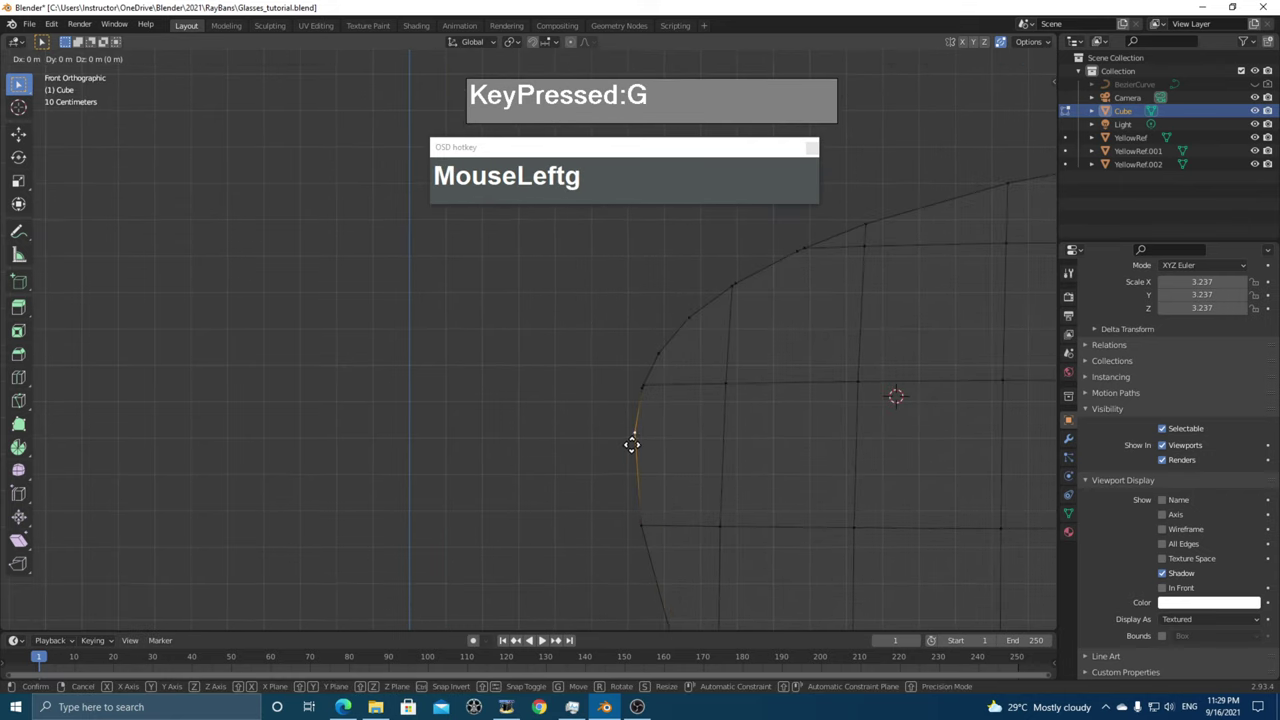
click(647, 383)
- Slide the two extra rim vertices directly above the second row's left end down onto that end vertex
click(650, 374)
key(g)
key(g)
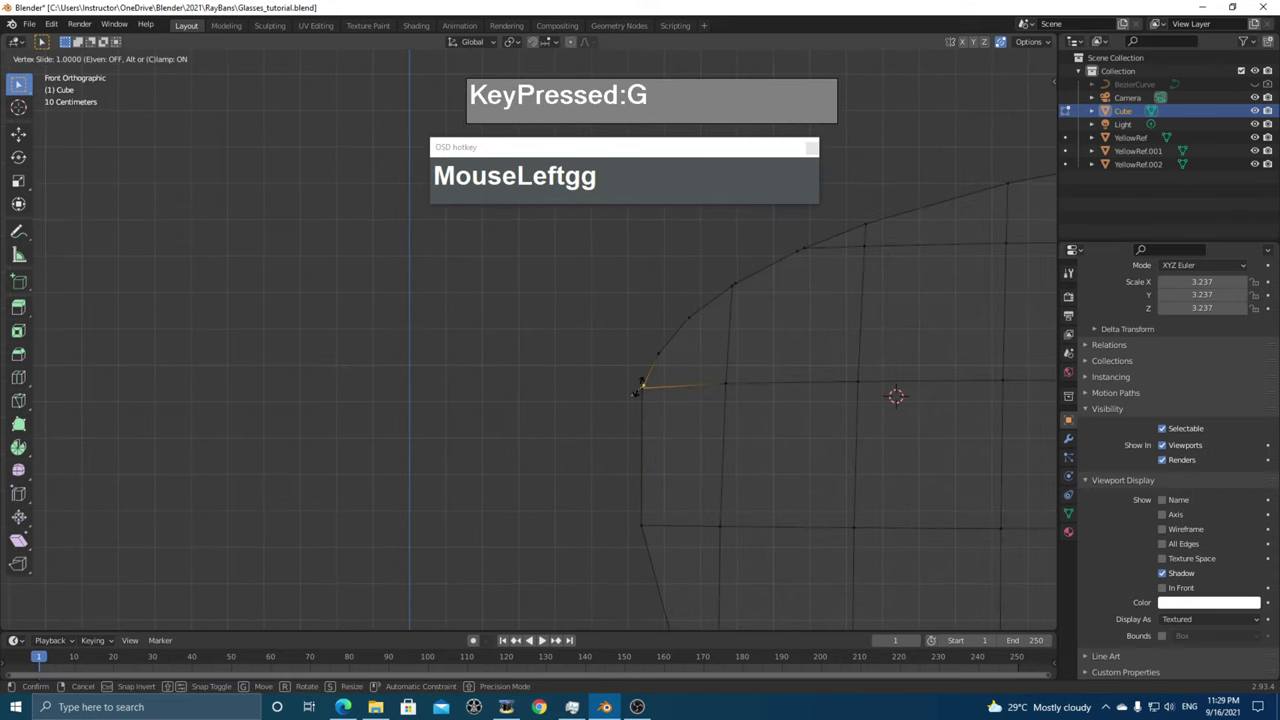
click(641, 385)
click(657, 358)
key(g)
key(g)
click(640, 392)
- Slide the extra upper-rim vertices beside the first vertical line onto its rim vertex, using a factor of 1 for the last one
mouse_move(683, 343)
shift+middle_down()
mouse_move(728, 391)
mouse_move(705, 350)
shift+middle_up()
click(700, 349)
key(g)
key(g)
click(771, 309)
click(767, 309)
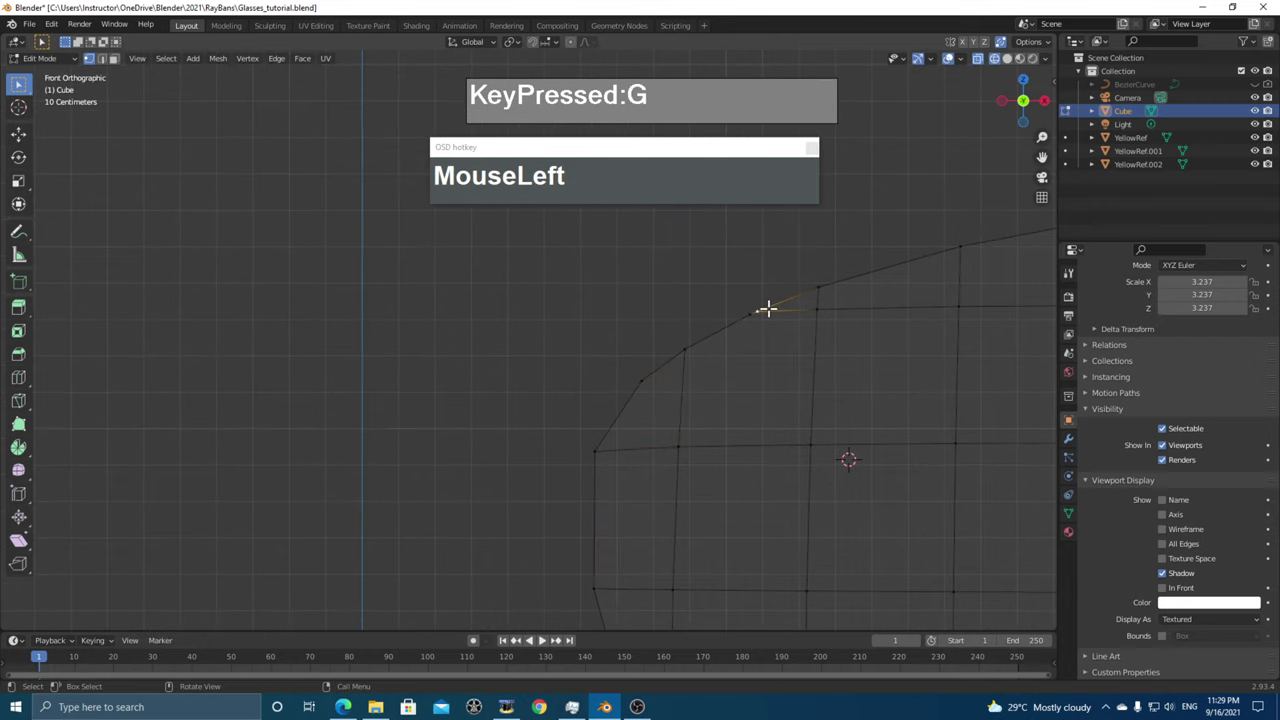
key(g)
key(g)
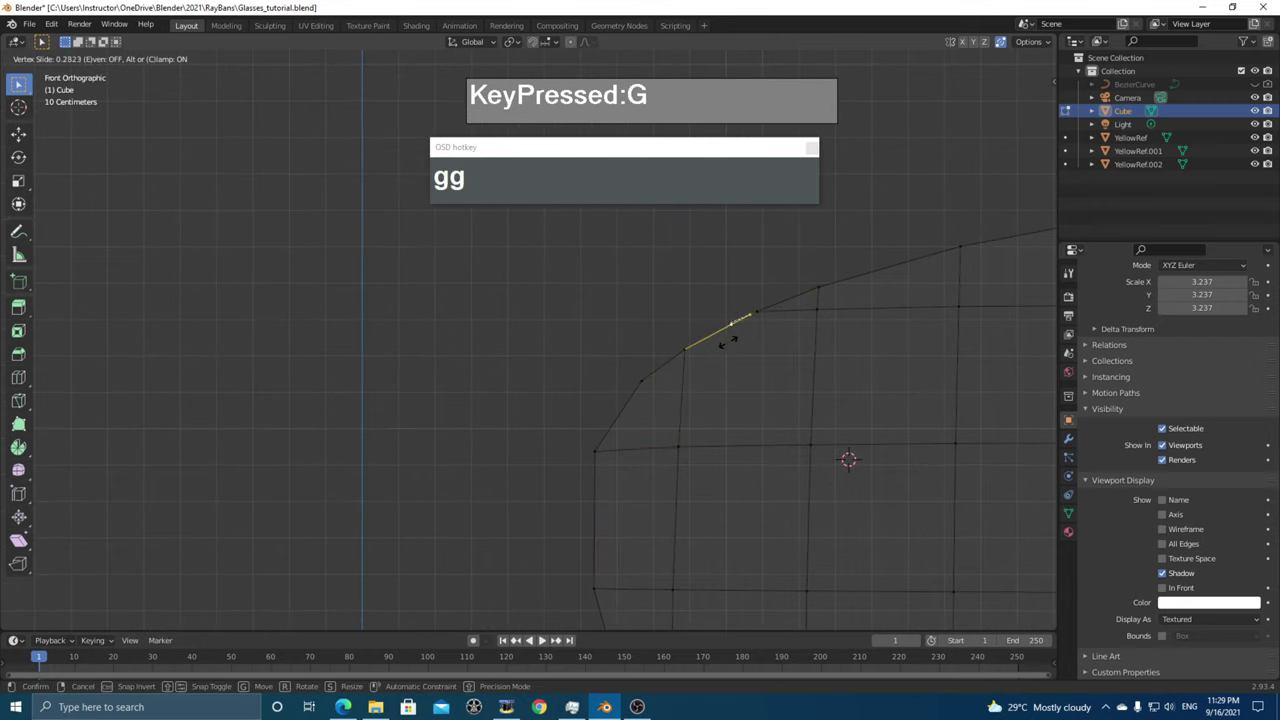
click(719, 372)
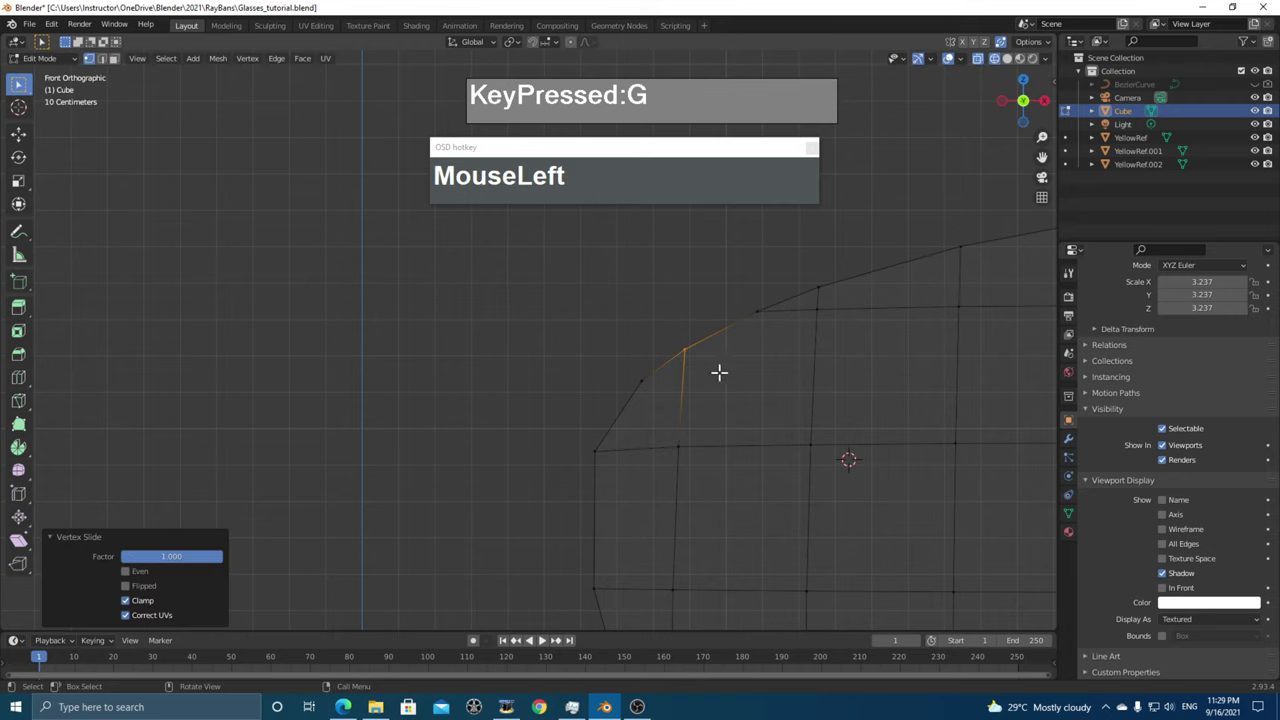
- Subdivide the upper-rim edge between the top row's left end and the second vertical line's rim vertex with one cut
click(757, 310)
scroll(817, 360, up, 2)
shift+middle_drag(817, 360, 766, 331)
click(786, 307)
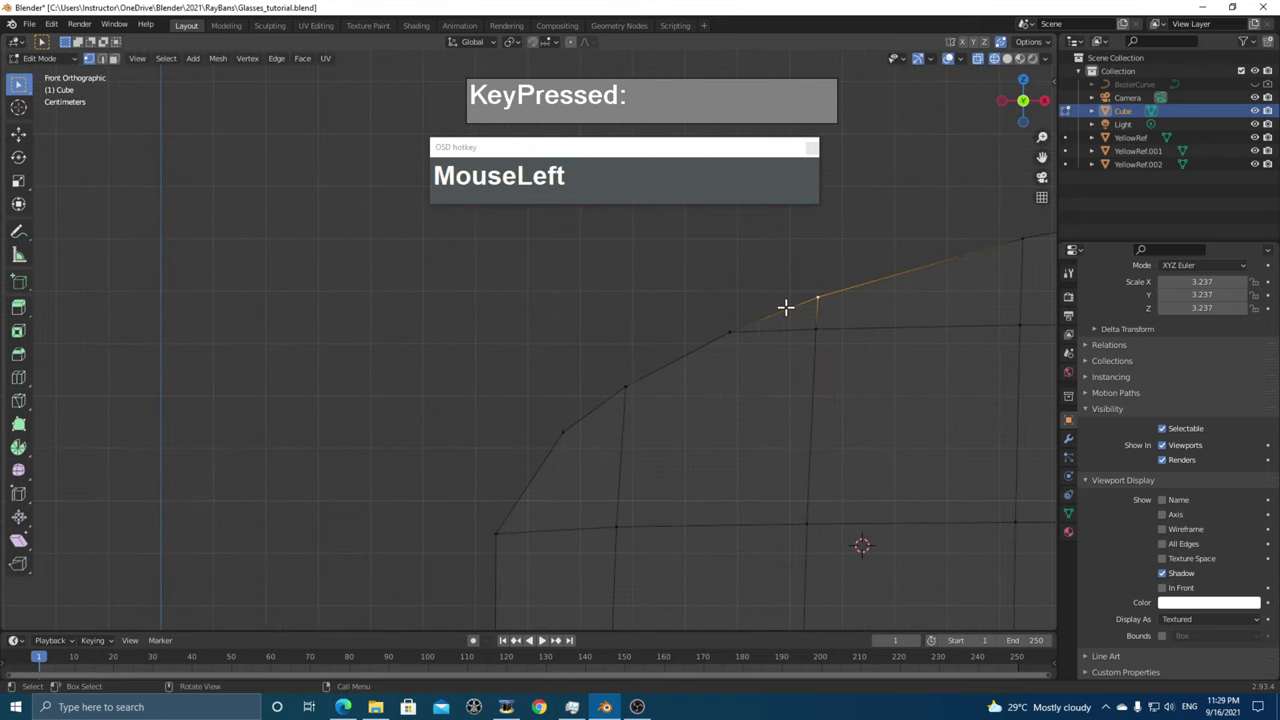
key(2)
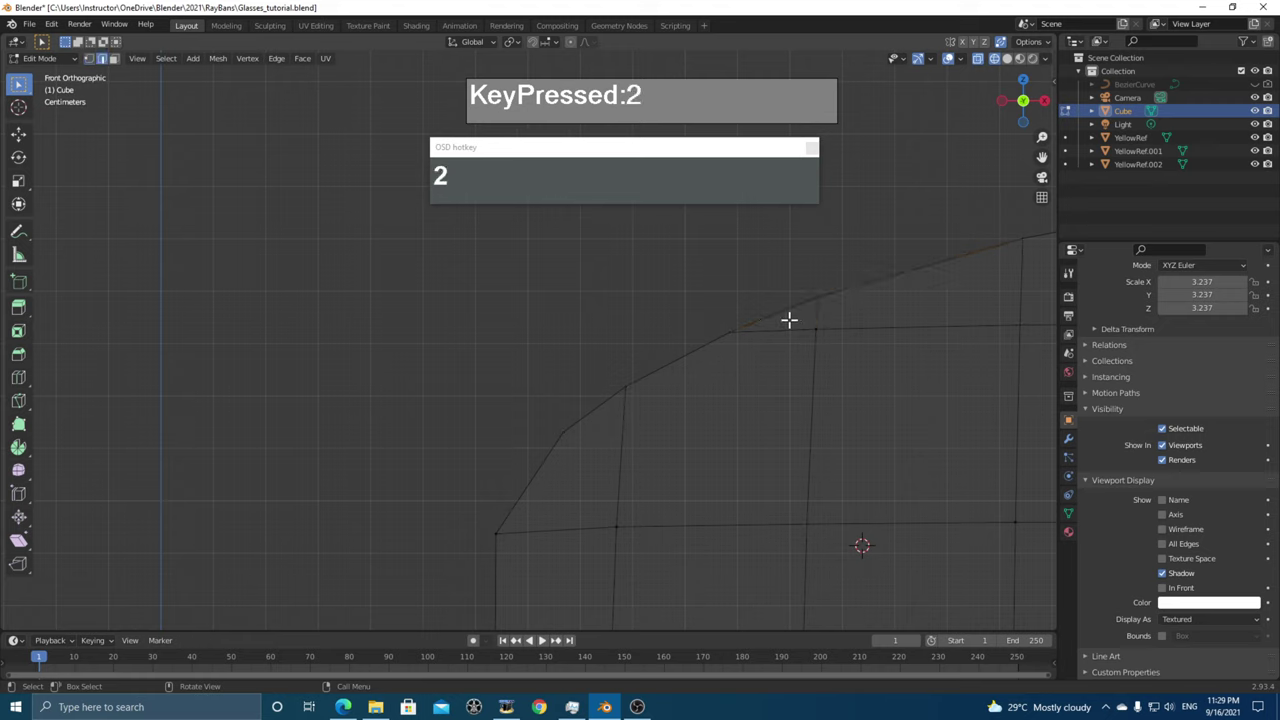
click(778, 311)
right_click(777, 313)
click(779, 317)
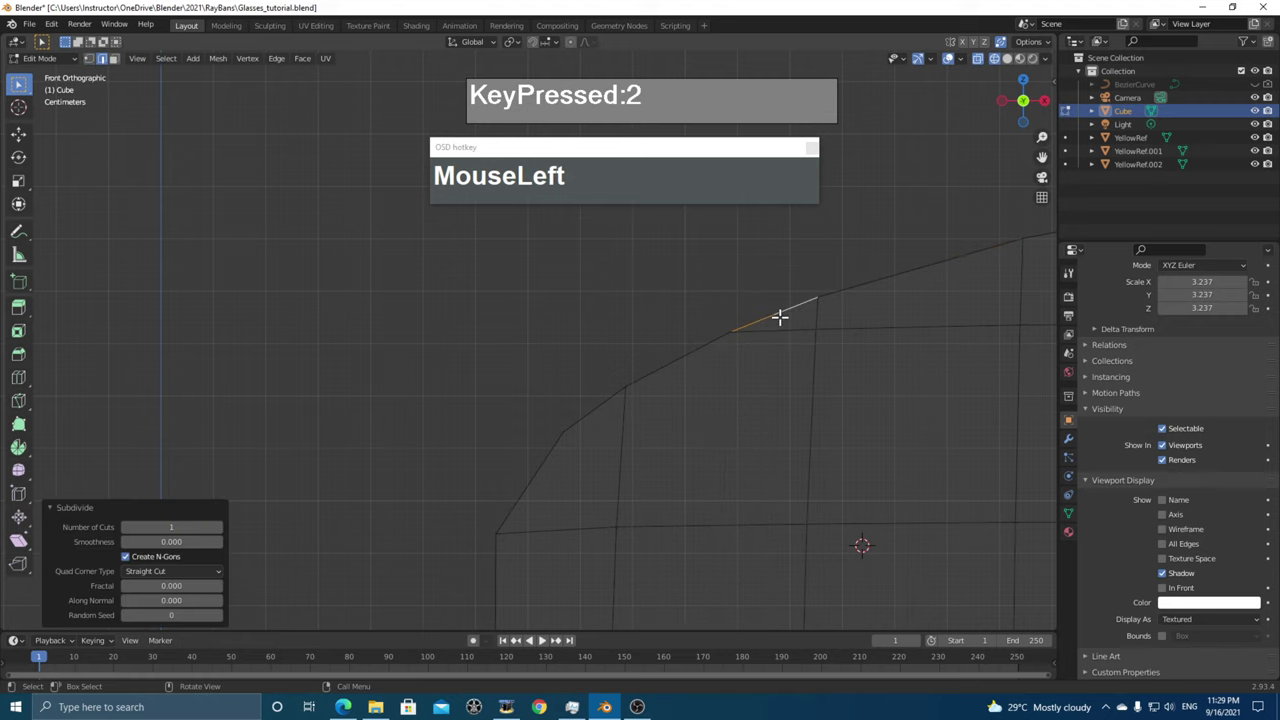
key(1)
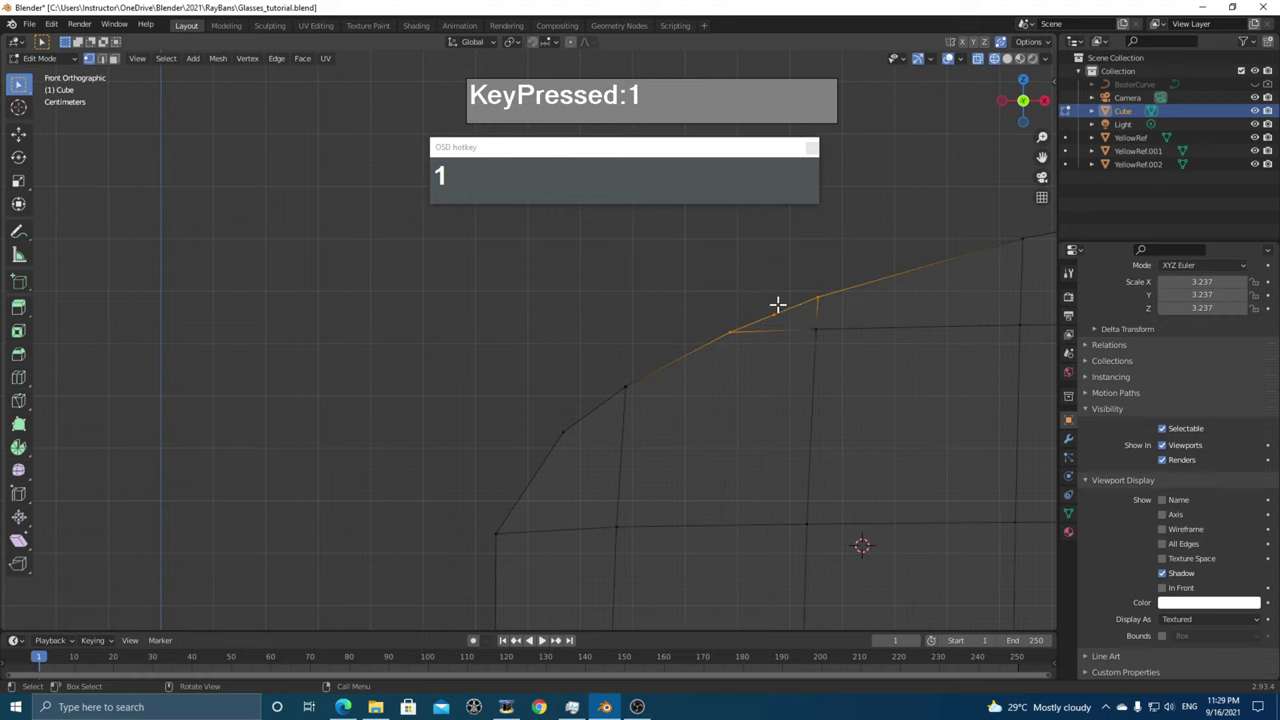
- Merge the top row's left end vertex with the first vertical line's upper rim vertex at their center
click(633, 386)
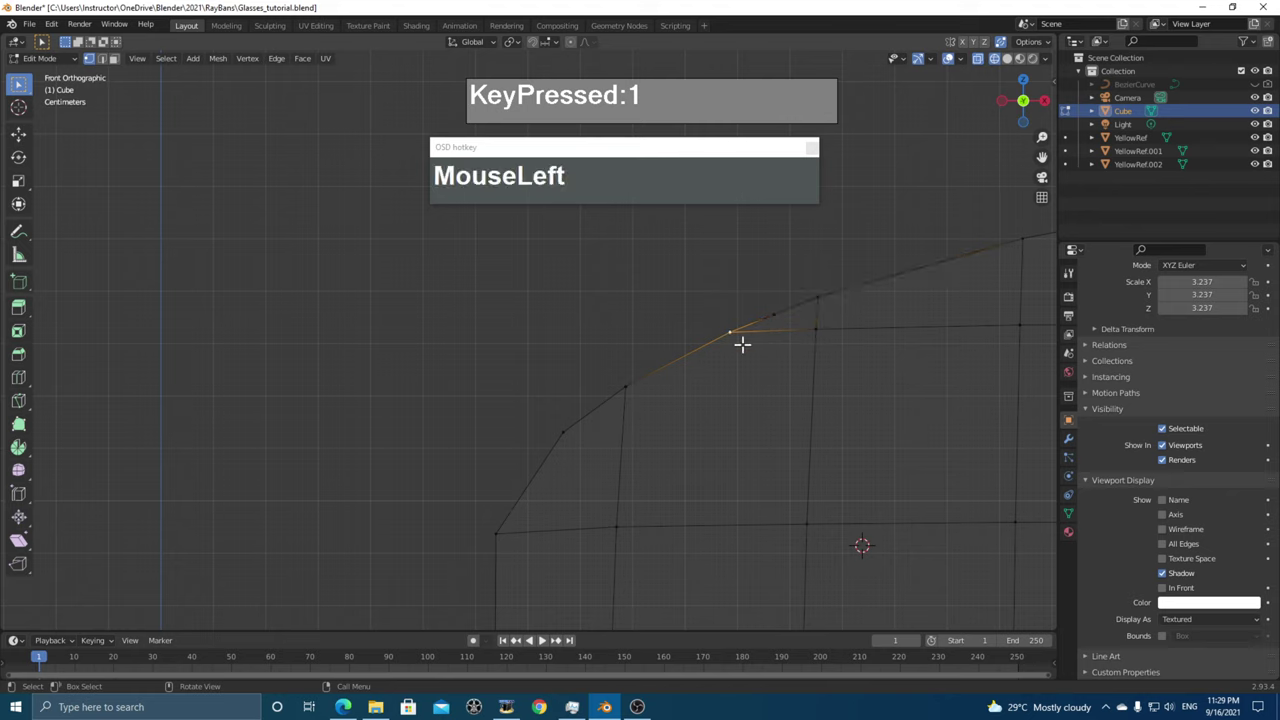
shift+click(636, 380)
key(shift+m)
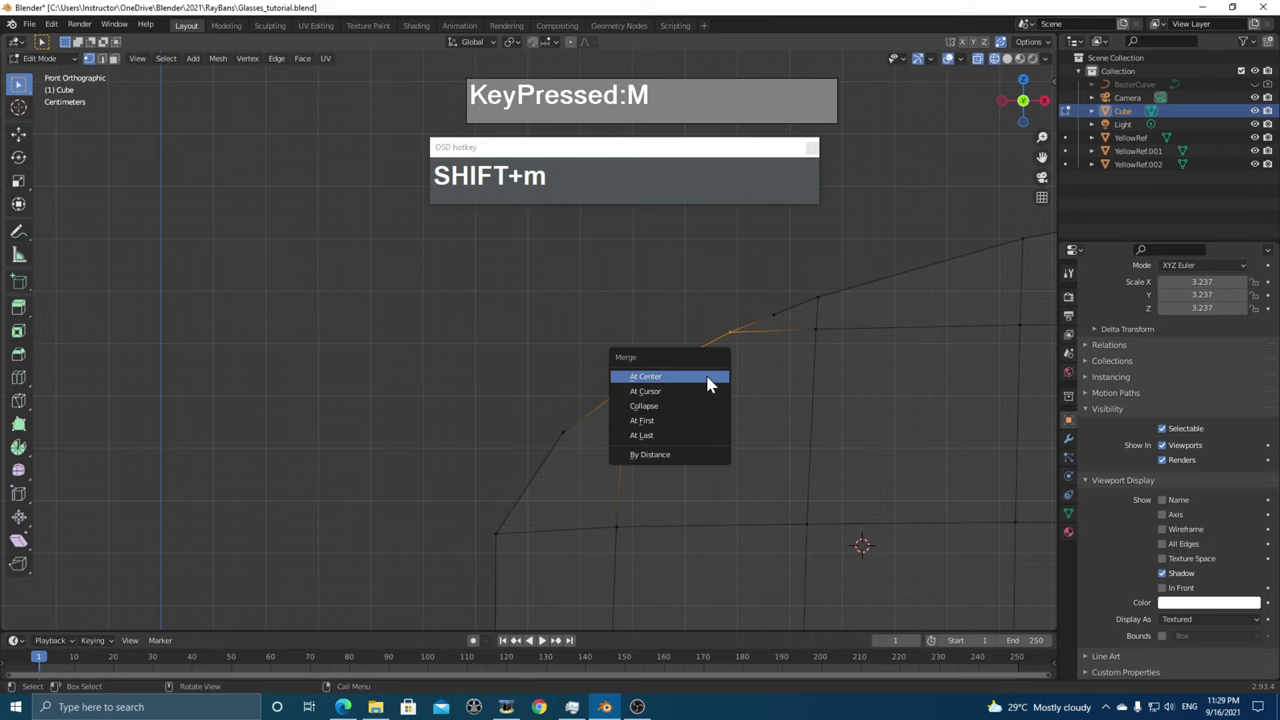
click(706, 374)
- Slide the top row's inner vertices on the second and third vertical lines downward, with factors of 0.150 and 0.081
scroll(754, 384, down, 2)
shift+middle_drag(714, 384, 680, 397)
click(739, 350)
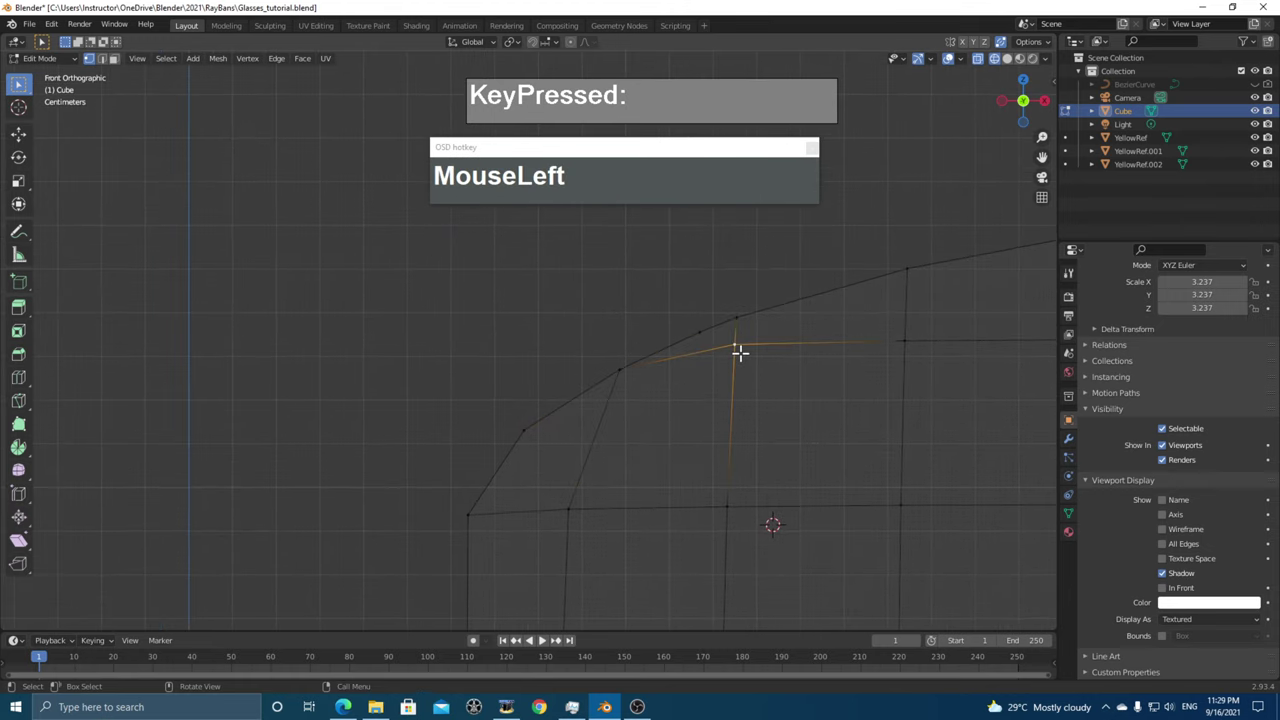
key(g)
key(g)
click(740, 386)
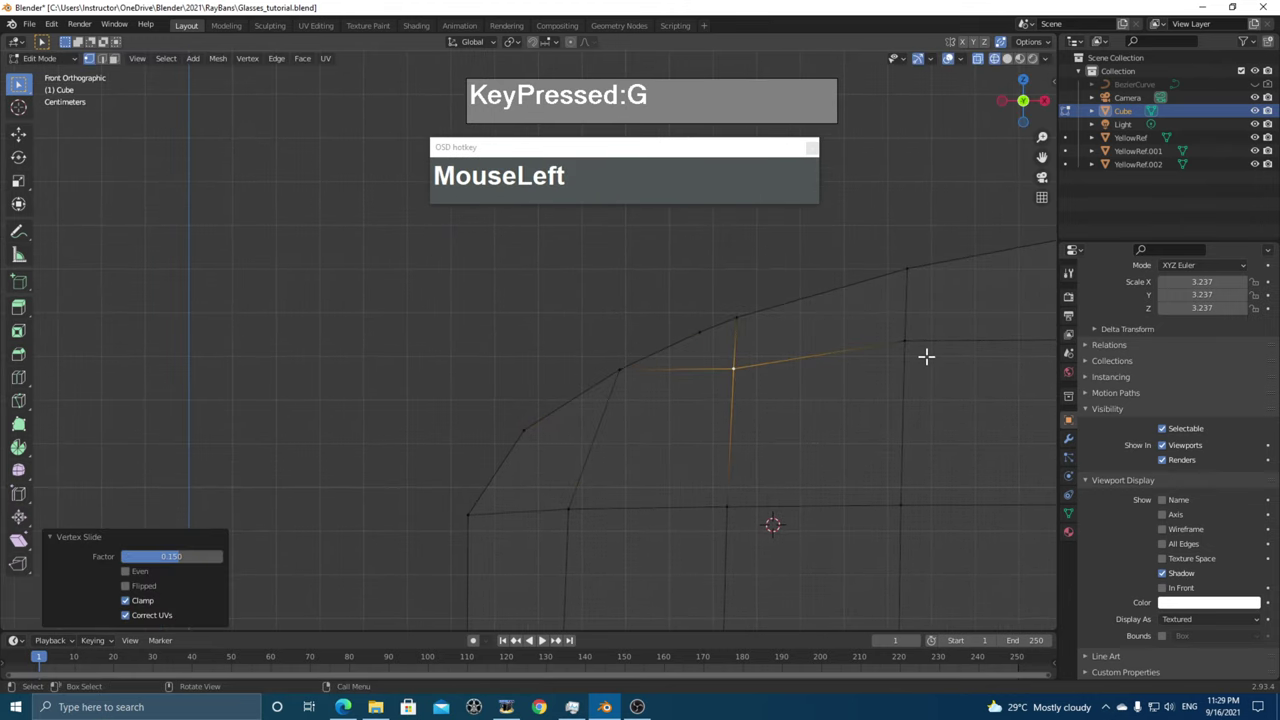
click(908, 352)
key(g)
key(g)
click(921, 357)
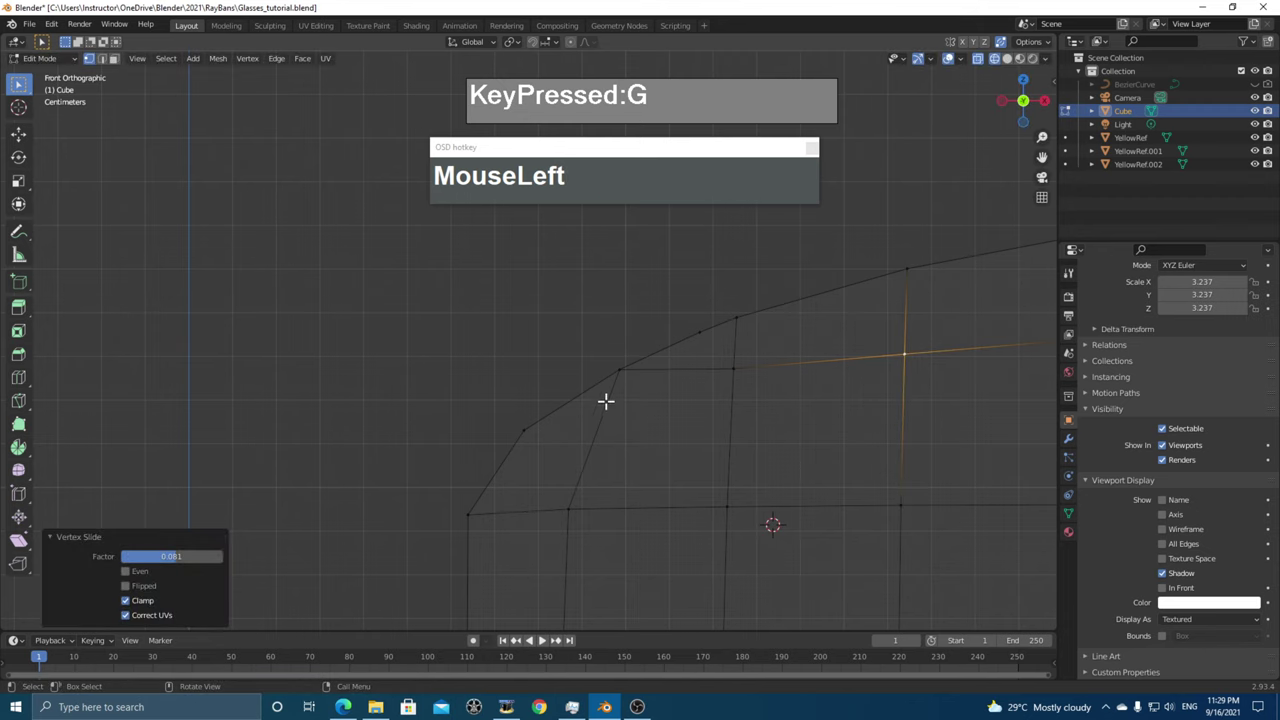
- Check the whole lens grid, return to Object Mode and inspect the lens's curved shape in perspective
scroll(643, 409, down, 4)
shift+middle_drag(729, 463, 754, 466)
scroll(829, 407, up, 1)
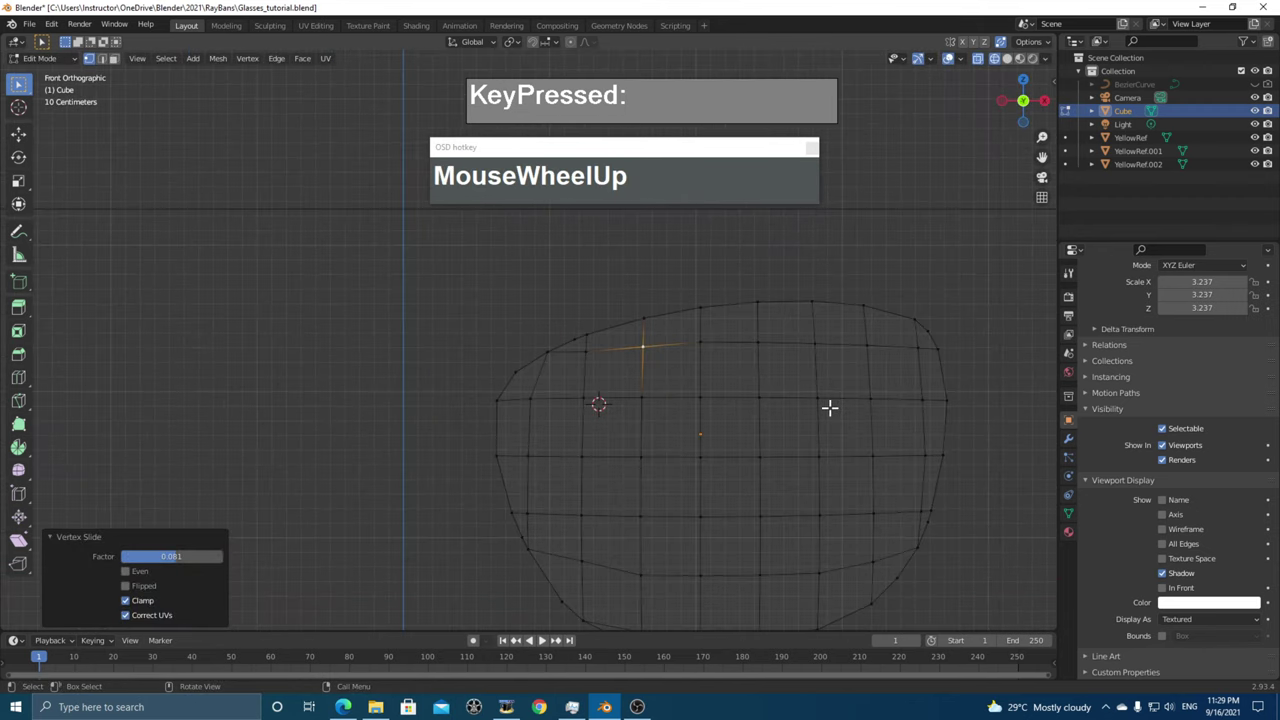
shift+middle_drag(829, 407, 872, 466)
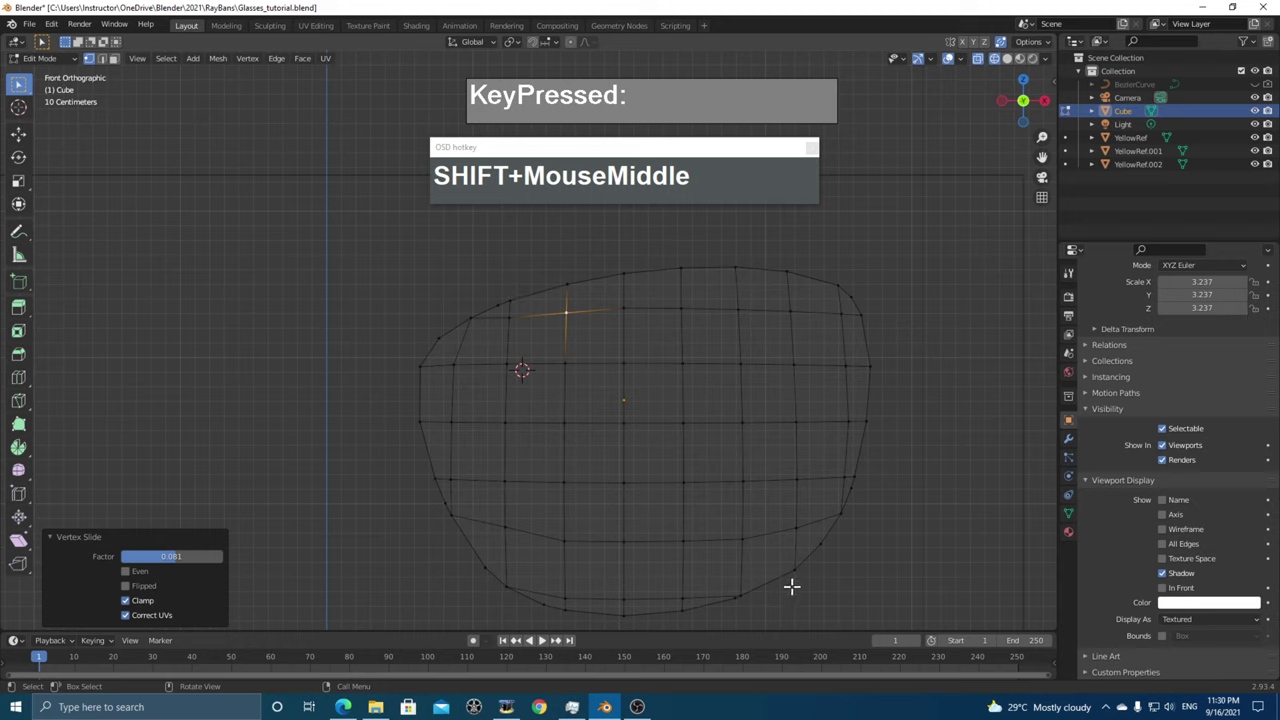
scroll(780, 467, down, 2)
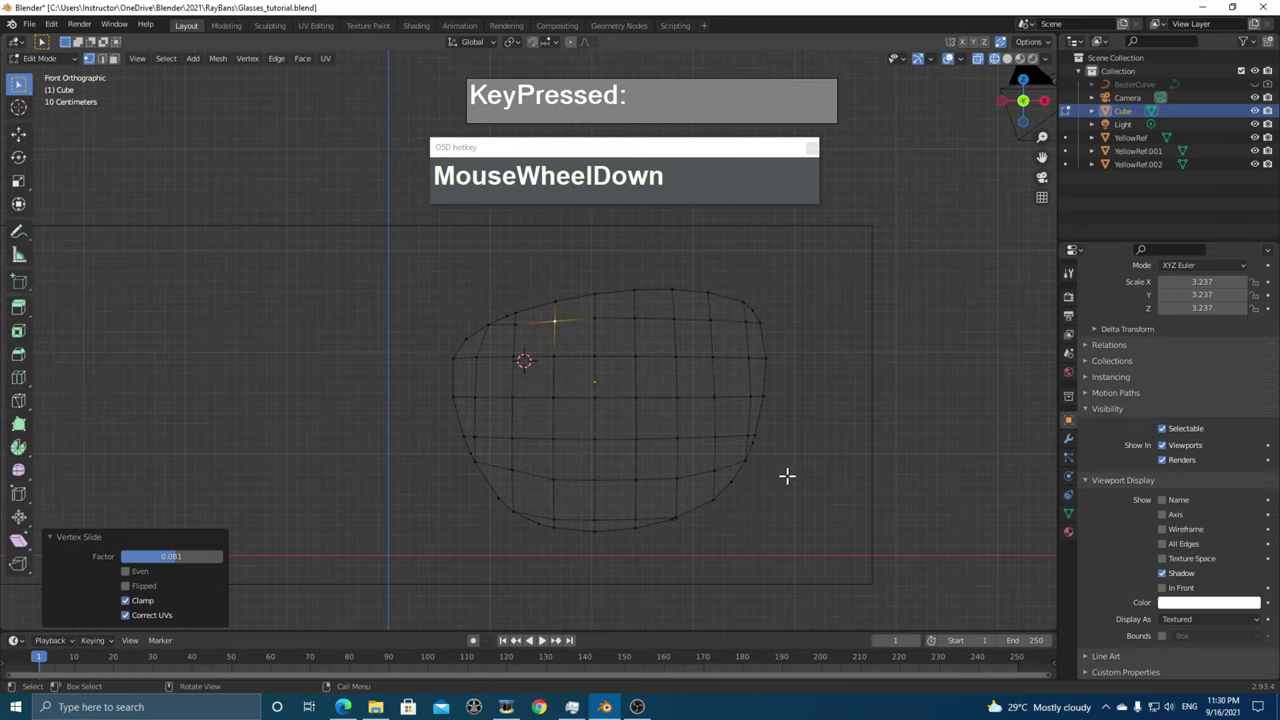
key(Tab)
scroll(740, 446, down, 2)
middle_drag(723, 446, 687, 406)
scroll(634, 457, down, 2)
scroll(699, 413, up, 2)
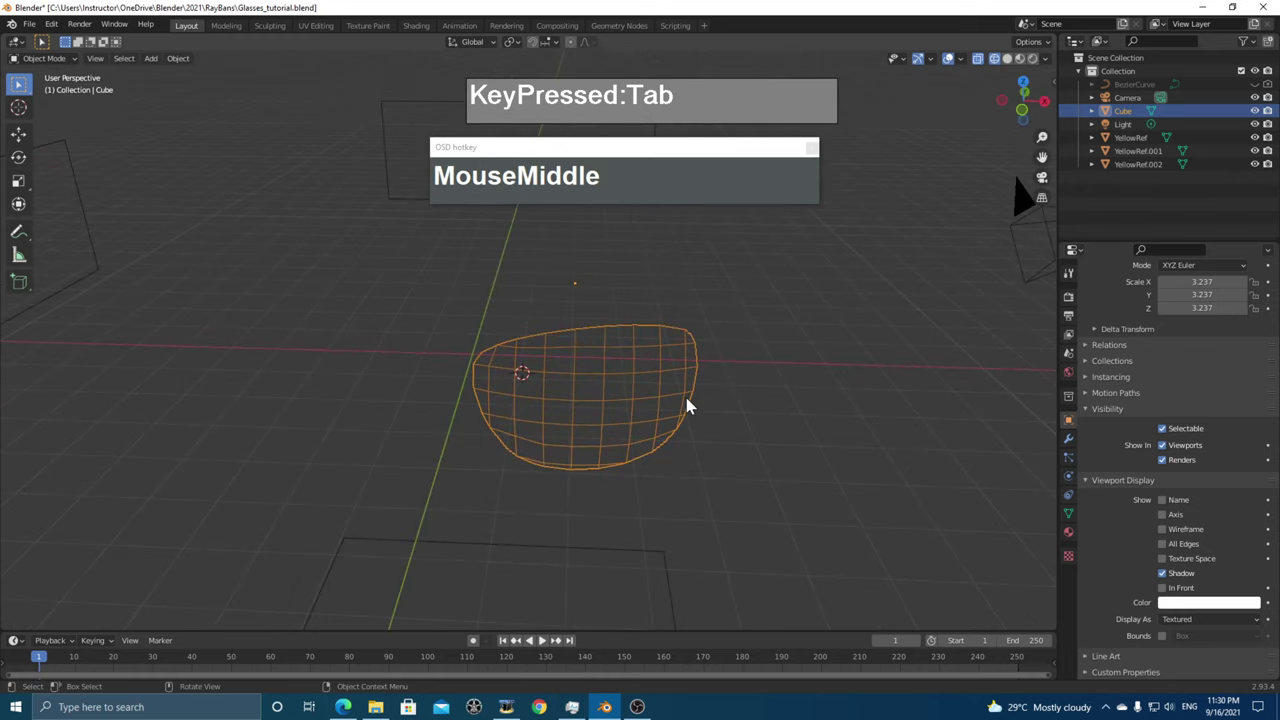
- Show the lens from the front in Material Preview shading over the glasses reference image
key(KP_1)
key(z)
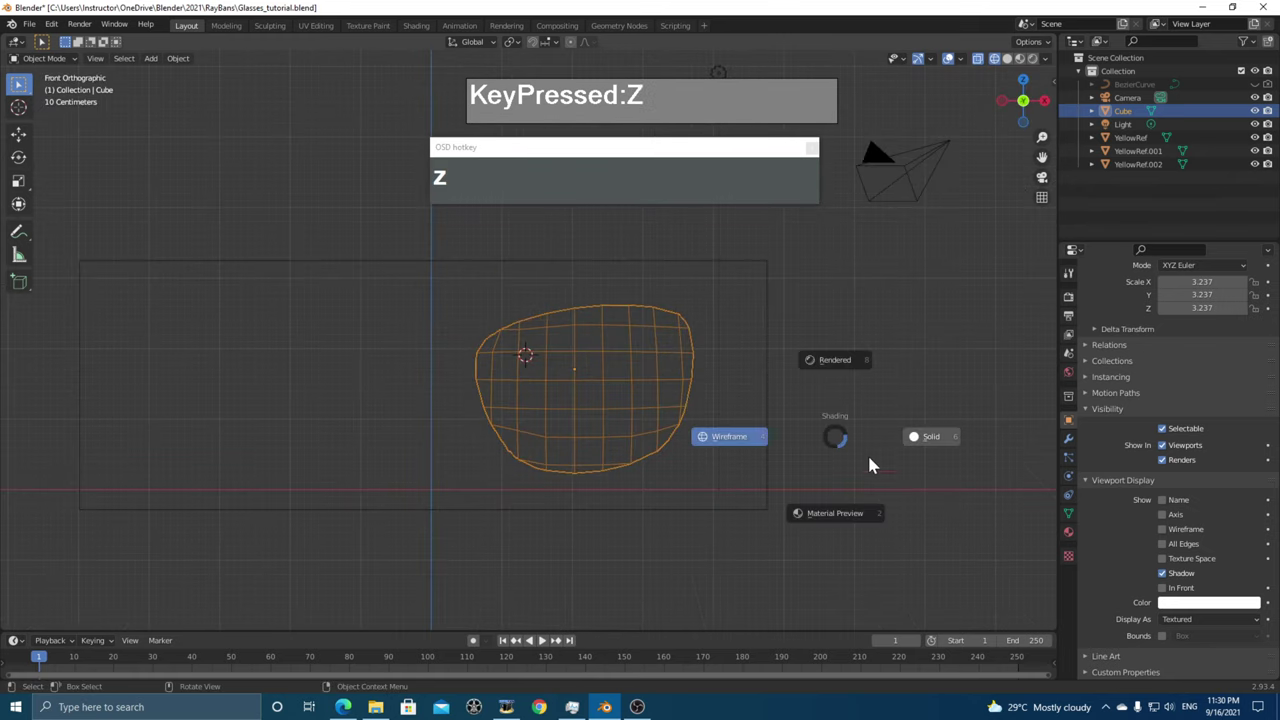
click(855, 518)
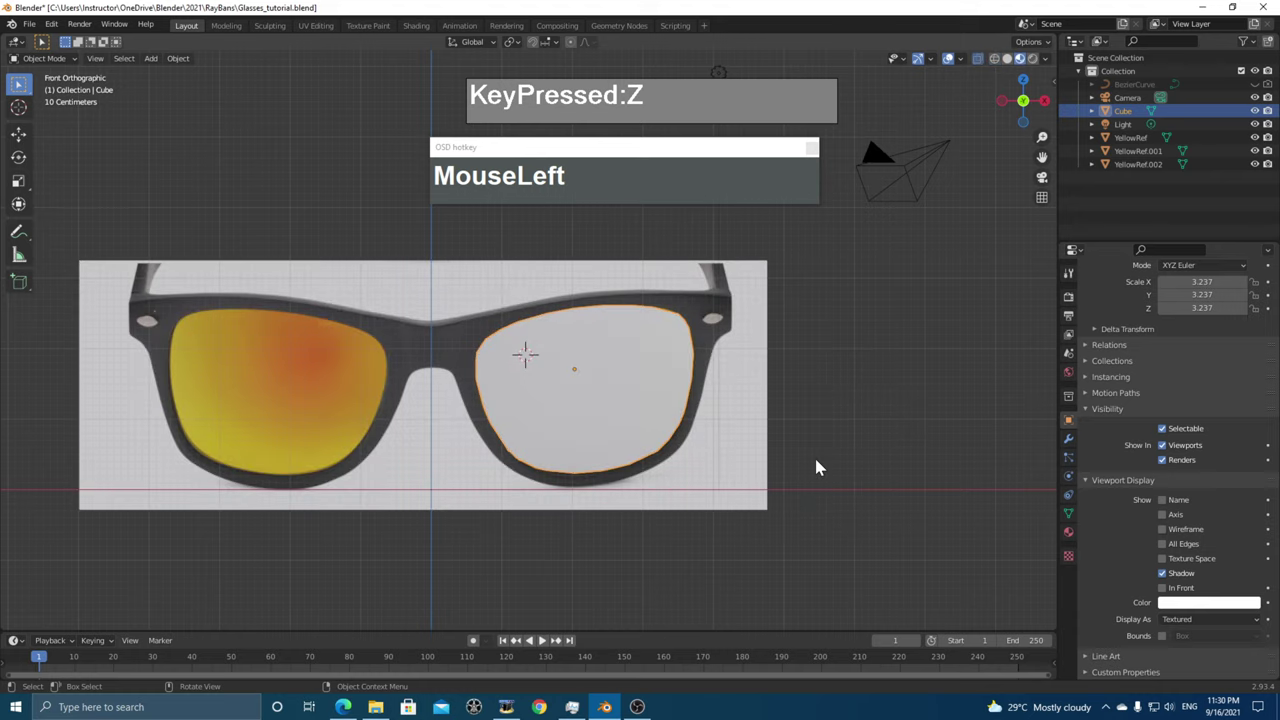
- Add a Solidify modifier to the lens while viewing it edge-on
middle_drag(837, 463, 496, 397)
scroll(496, 397, up, 2)
click(496, 400)
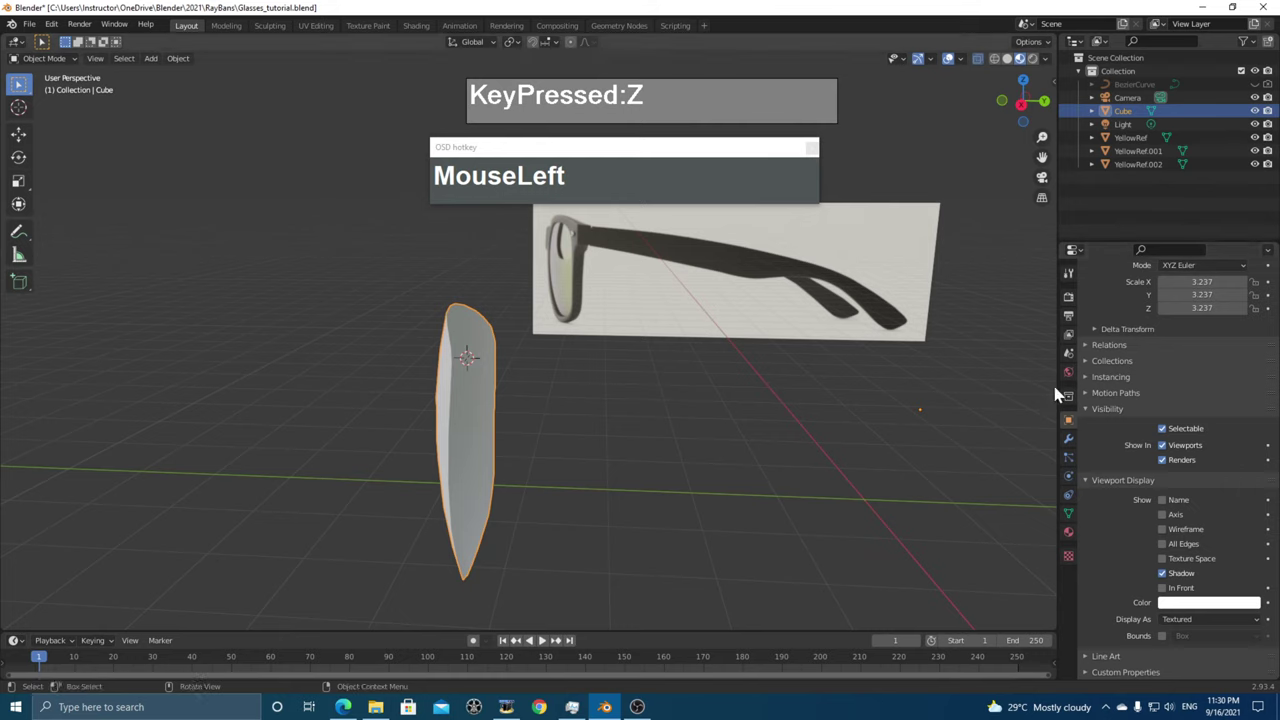
click(1069, 440)
click(1120, 294)
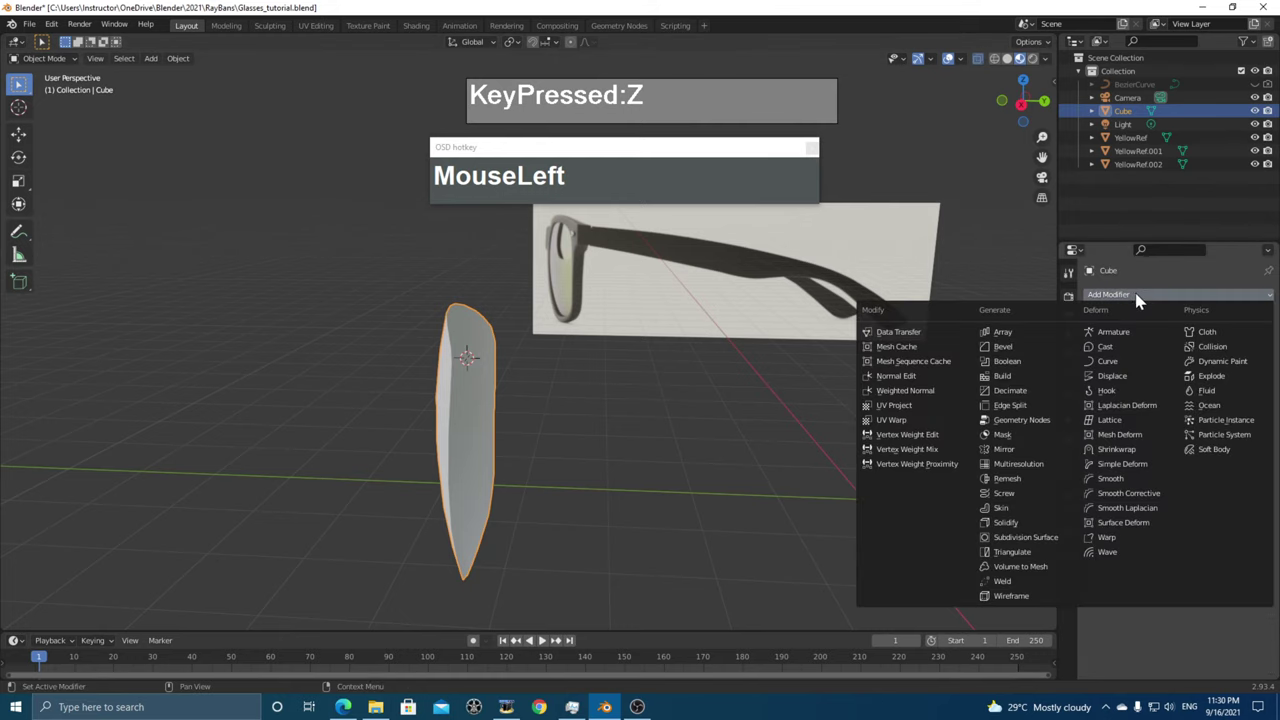
click(1028, 530)
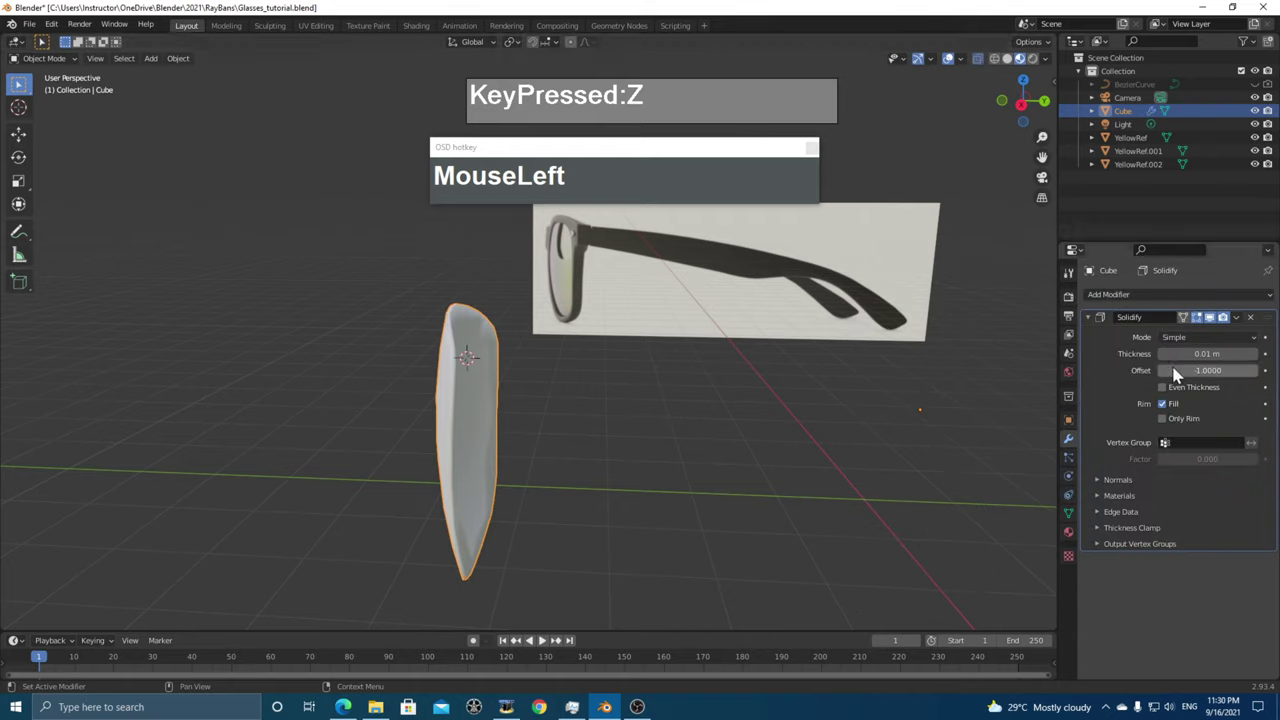
- Set the Solidify thickness to 0.05 m and check the lens from its front side
drag(1200, 354, 1235, 354)
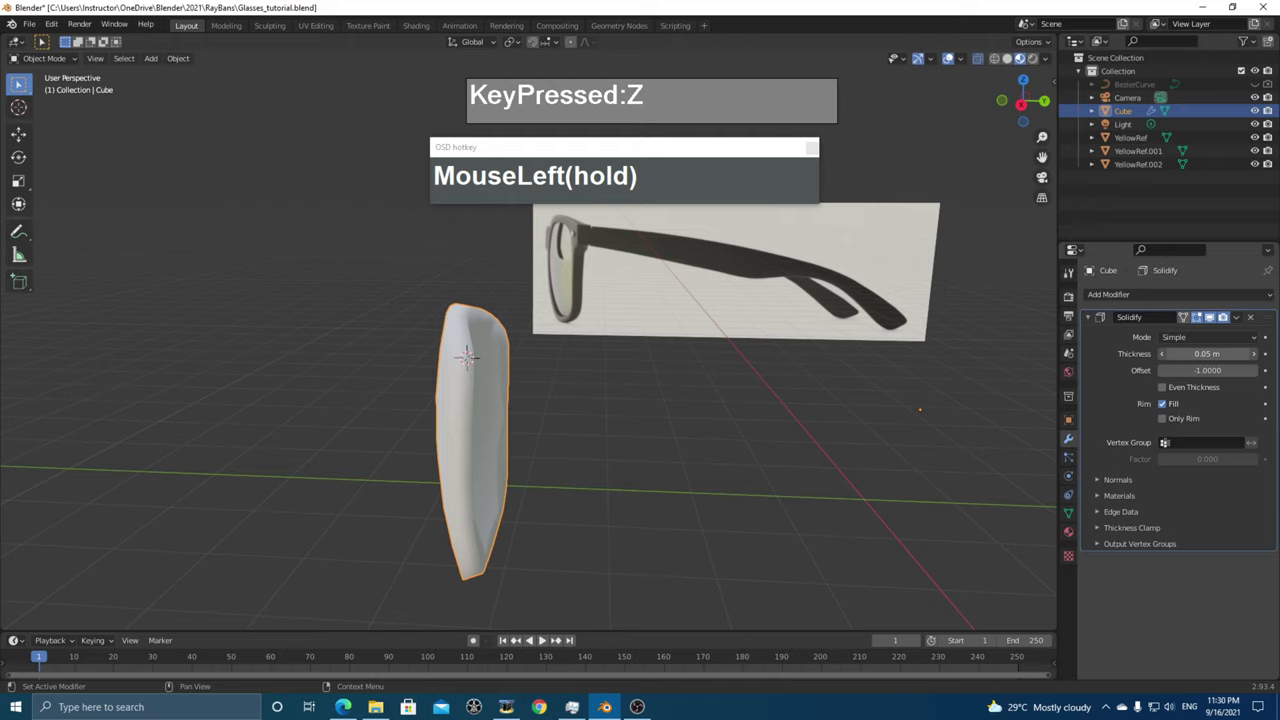
middle_drag(715, 455, 994, 554)
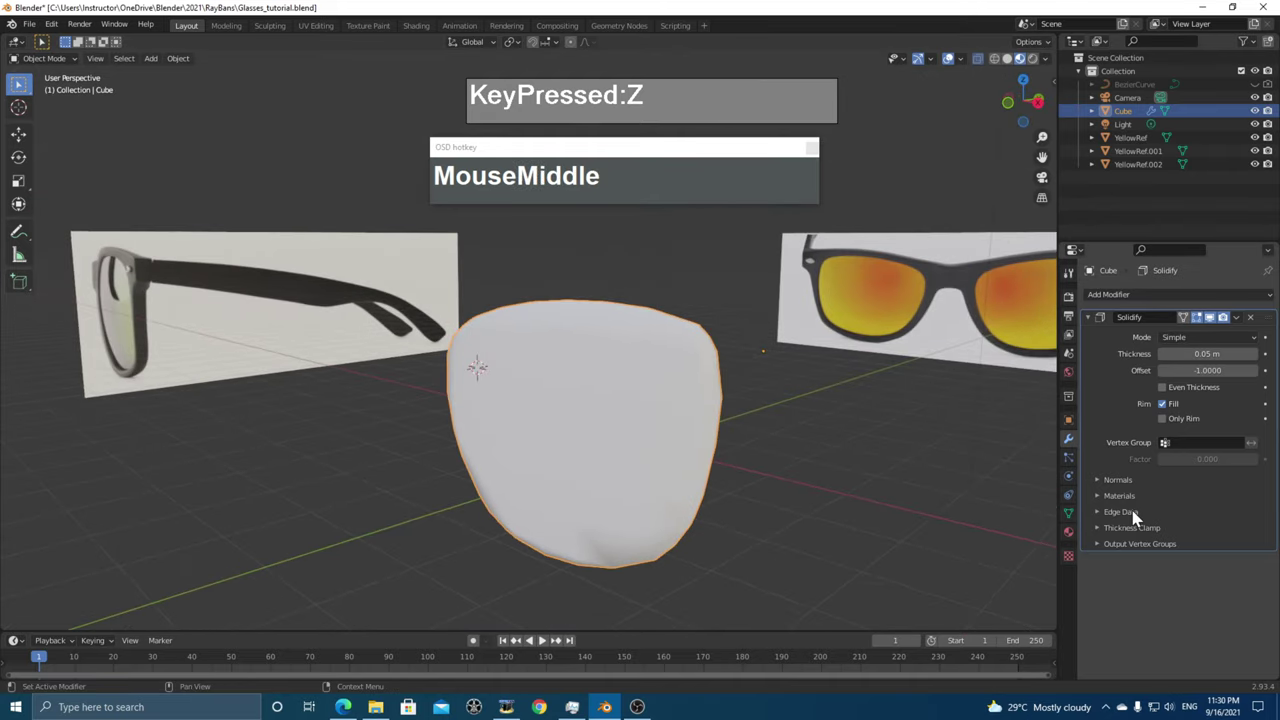
- Enable Auto Smooth at 30° in the lens mesh's normals settings
click(1095, 480)
click(1095, 479)
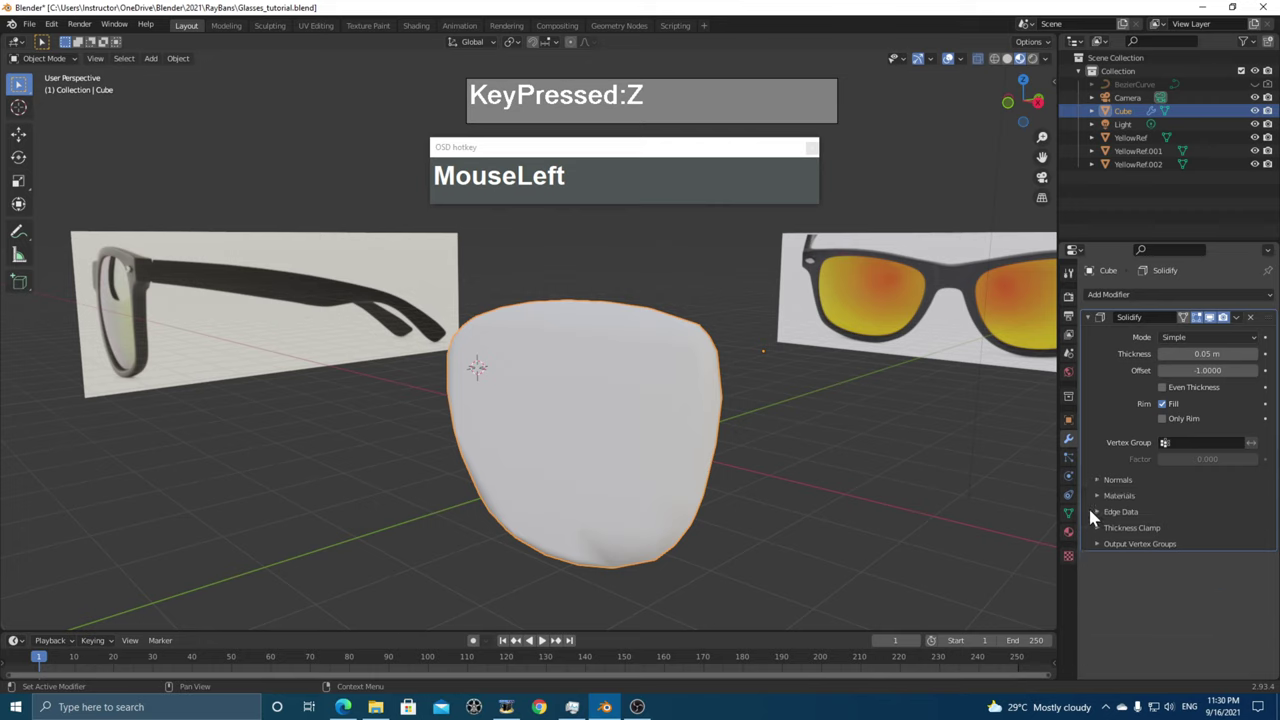
click(1067, 513)
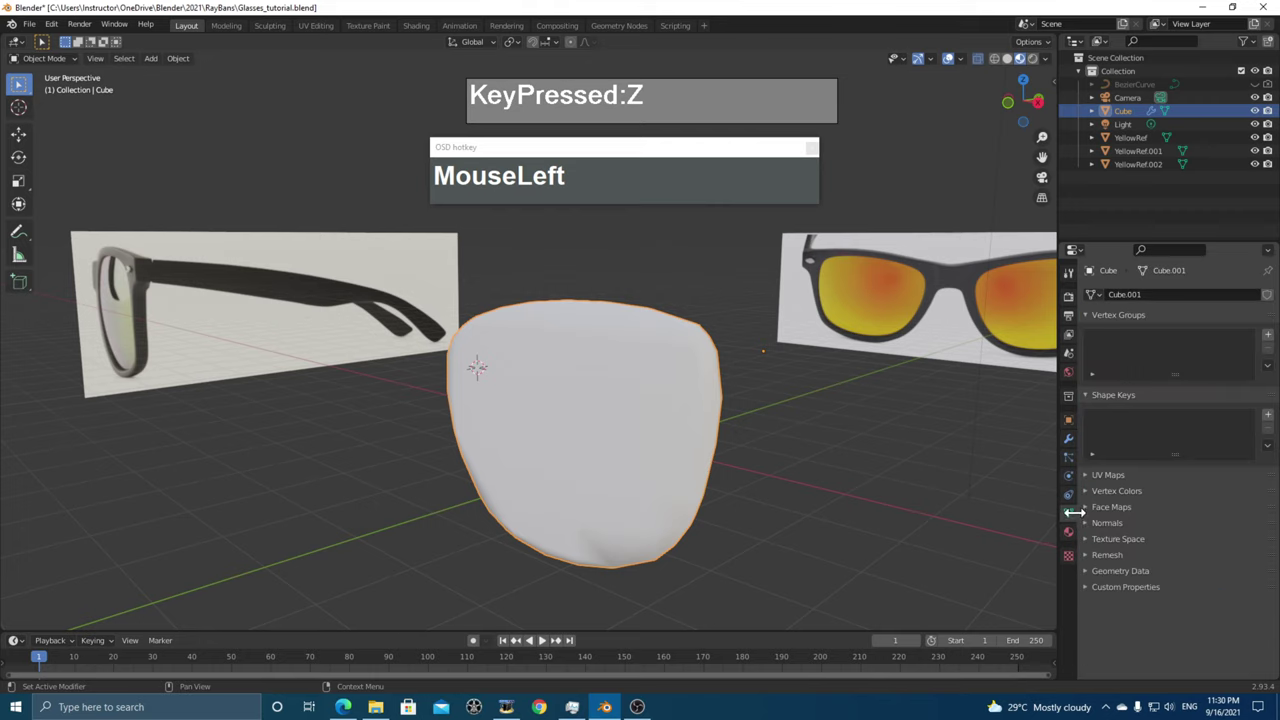
click(1095, 507)
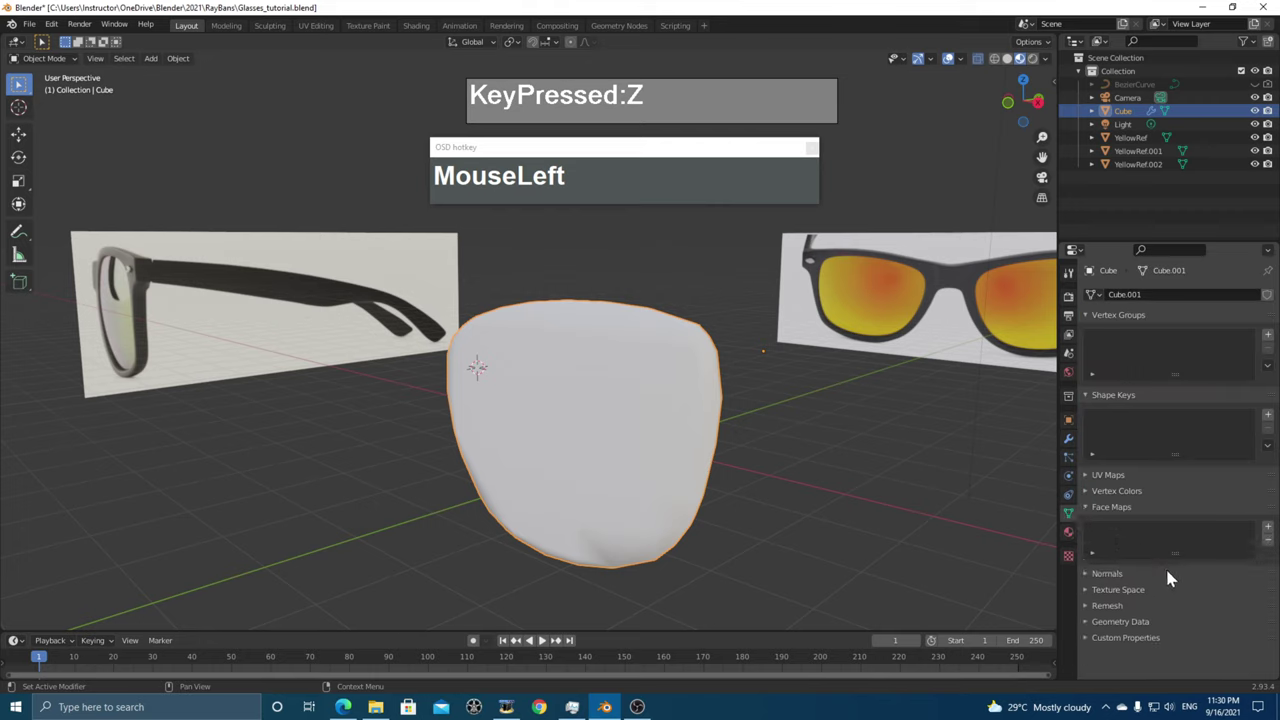
click(1090, 507)
click(1095, 524)
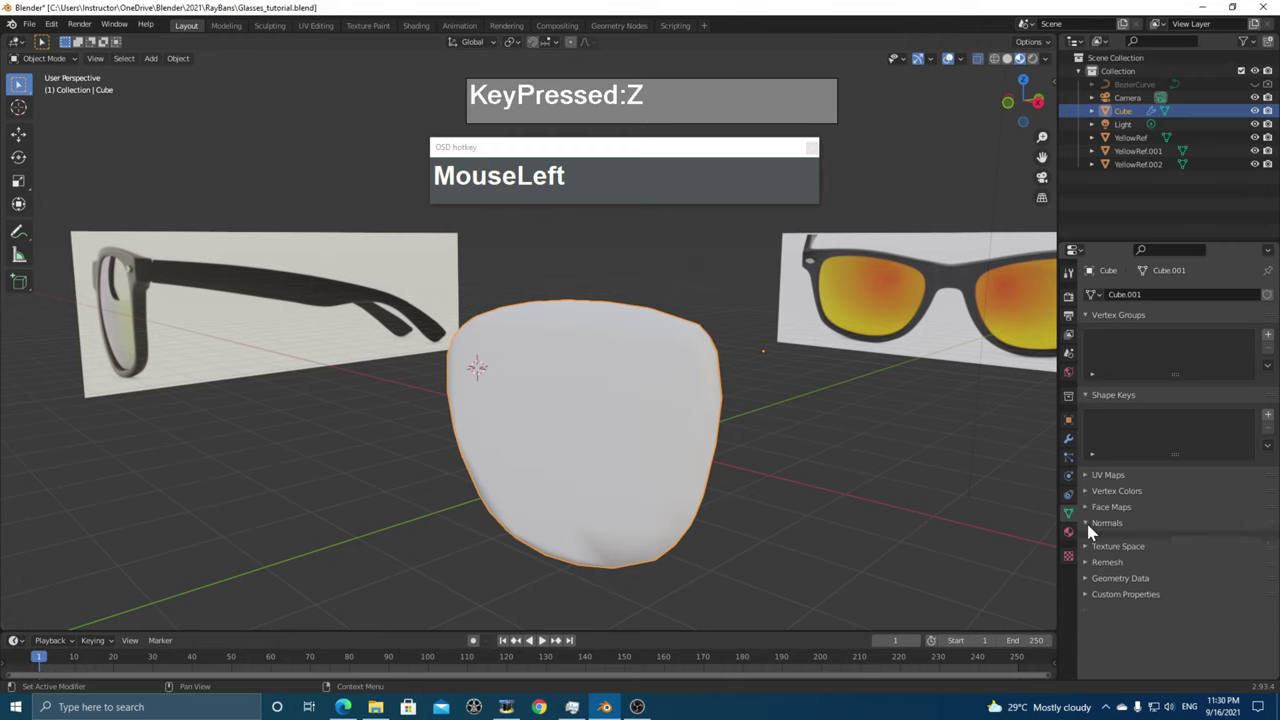
click(1162, 542)
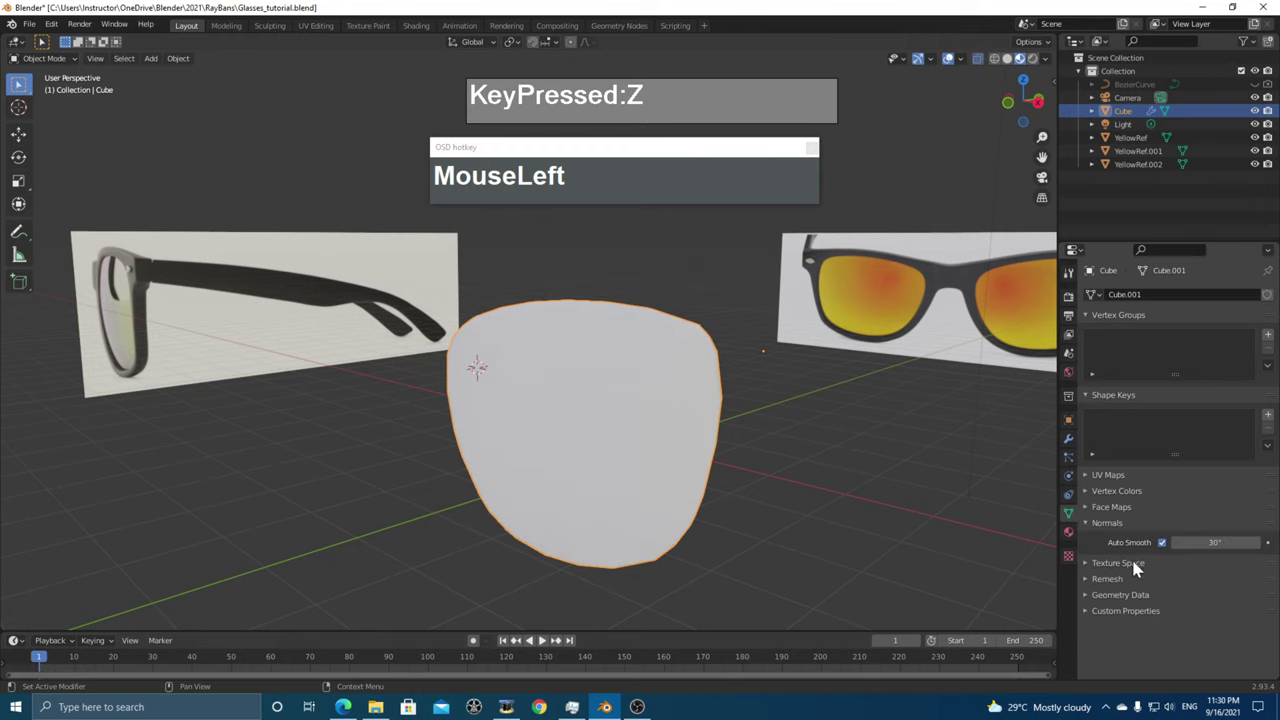
- Reduce the Solidify thickness to 0.029 m while checking the lens's rim
middle_drag(660, 430, 626, 366)
scroll(611, 449, up, 2)
middle_drag(611, 449, 880, 466)
scroll(646, 443, up, 2)
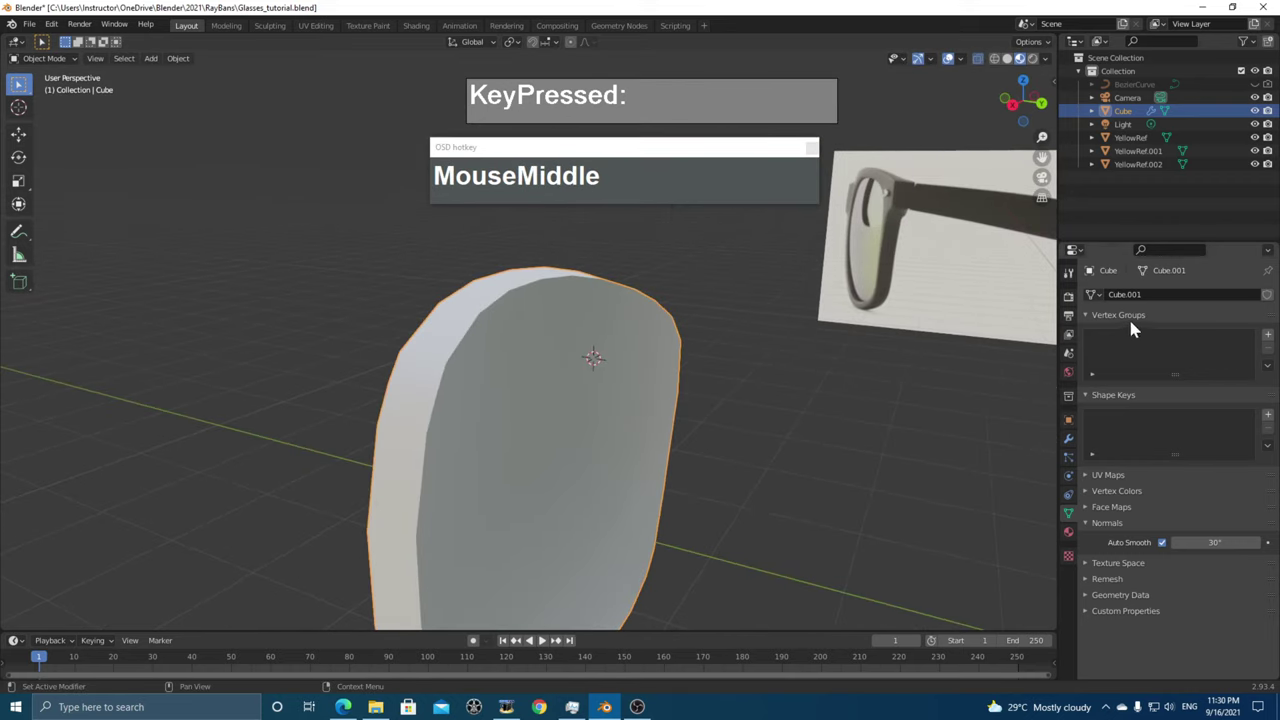
click(1068, 438)
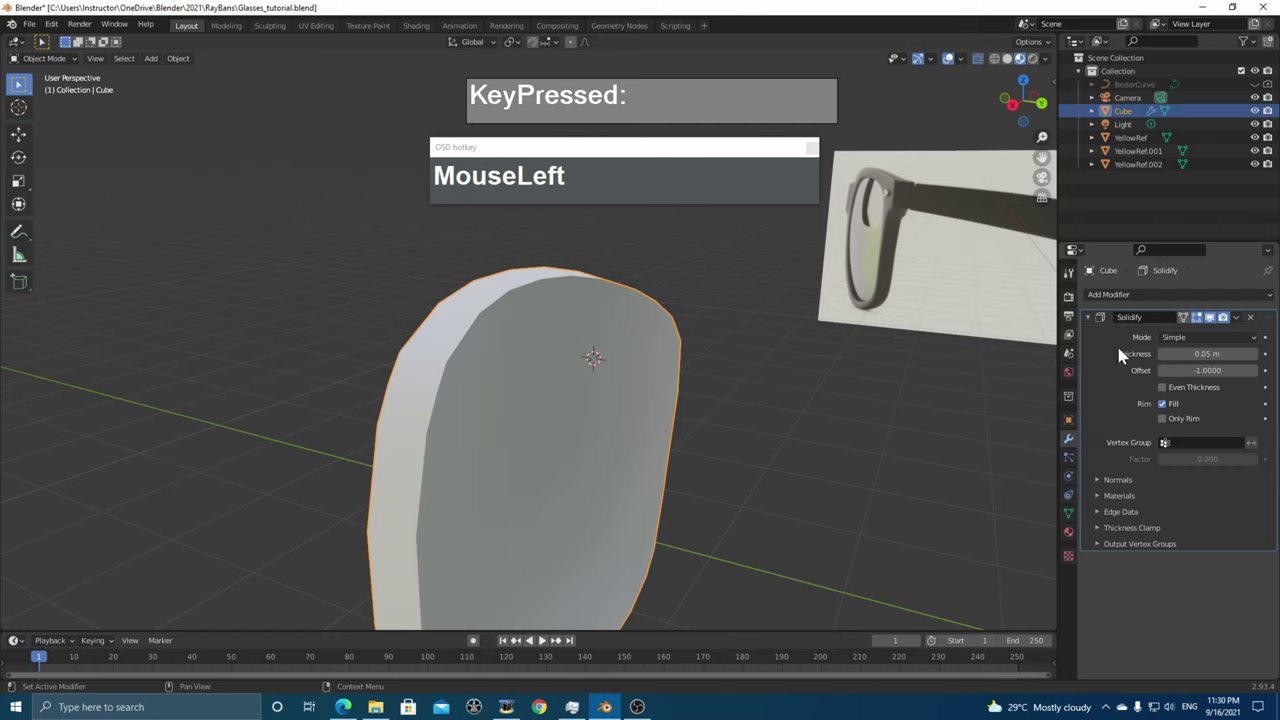
drag(1207, 353, 1197, 353)
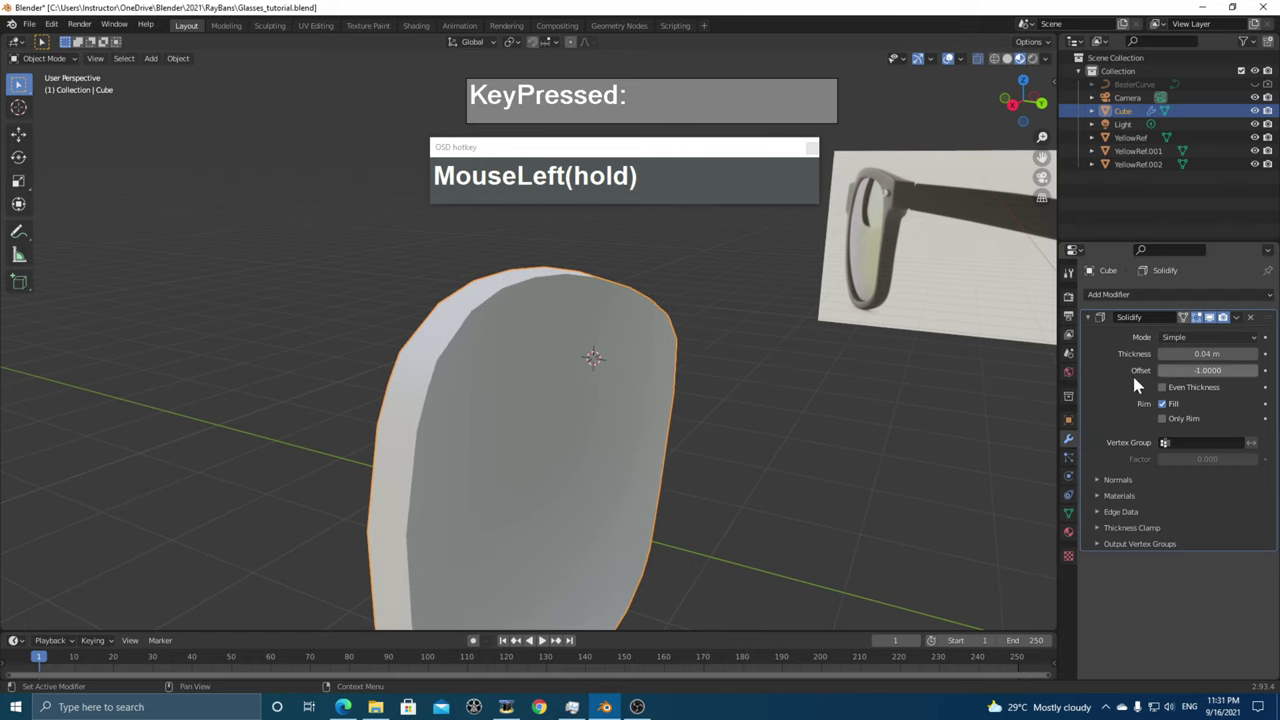
middle_drag(880, 450, 792, 440)
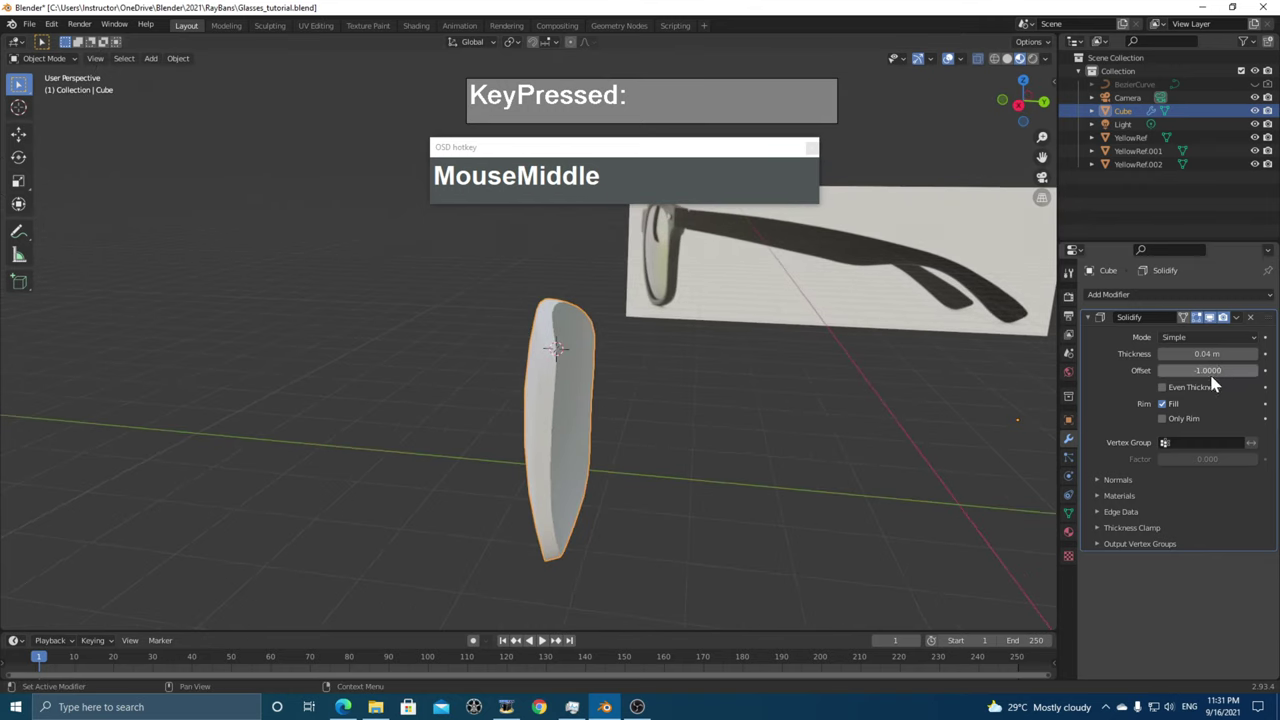
shift+drag(1207, 353, 1193, 353)
middle_drag(800, 500, 903, 486)
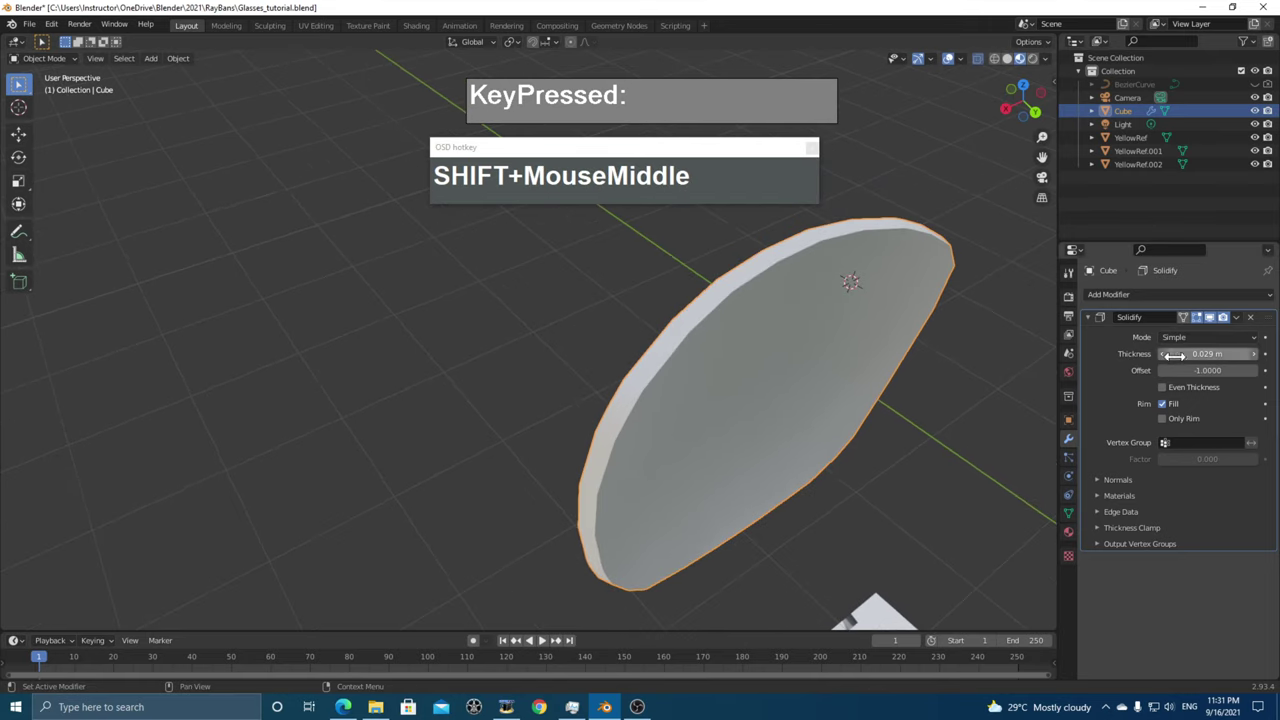
- Apply the Solidify modifier to the lens and enter Edit Mode on the thickened mesh
drag(1238, 318, 1195, 333)
middle_drag(890, 413, 643, 414)
key(Tab)
scroll(659, 411, up, 2)
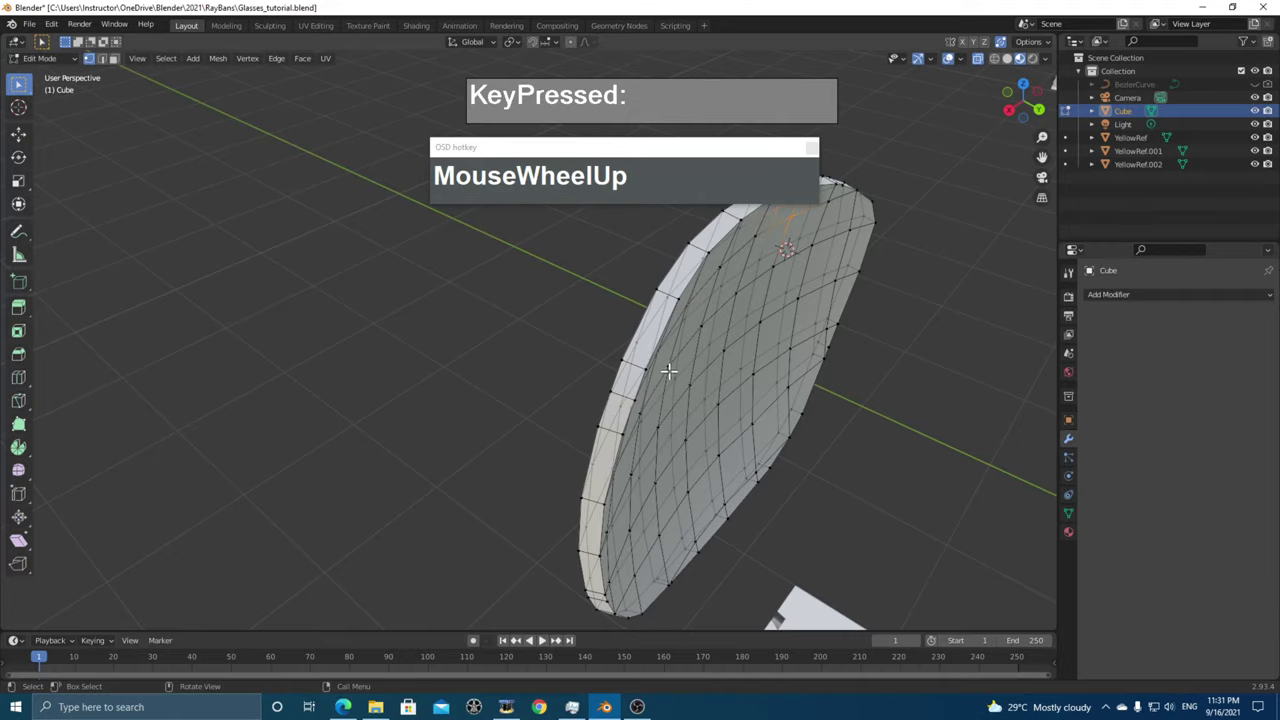
- Switch to face selection and select the whole face loop around the lens's outer rim
middle_drag(668, 371, 519, 430)
scroll(649, 432, up, 2)
scroll(723, 374, down, 6)
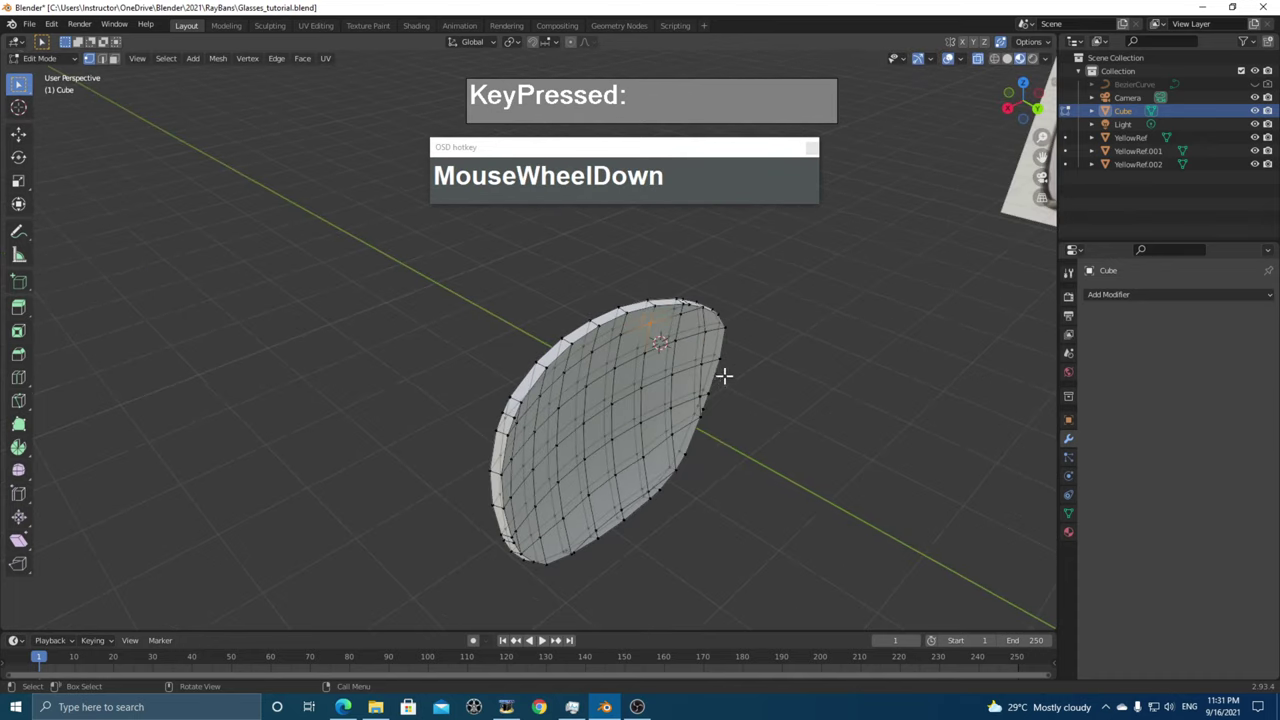
scroll(527, 381, up, 5)
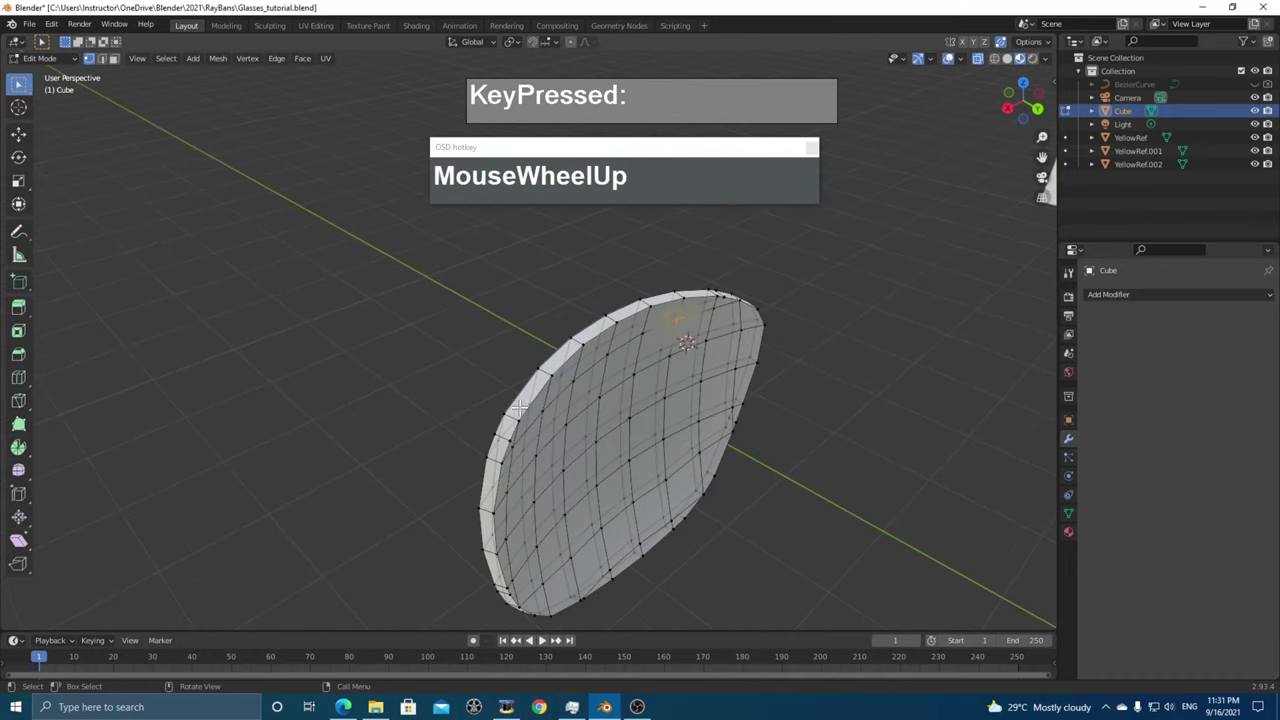
middle_drag(527, 381, 562, 383)
scroll(562, 383, up, 2)
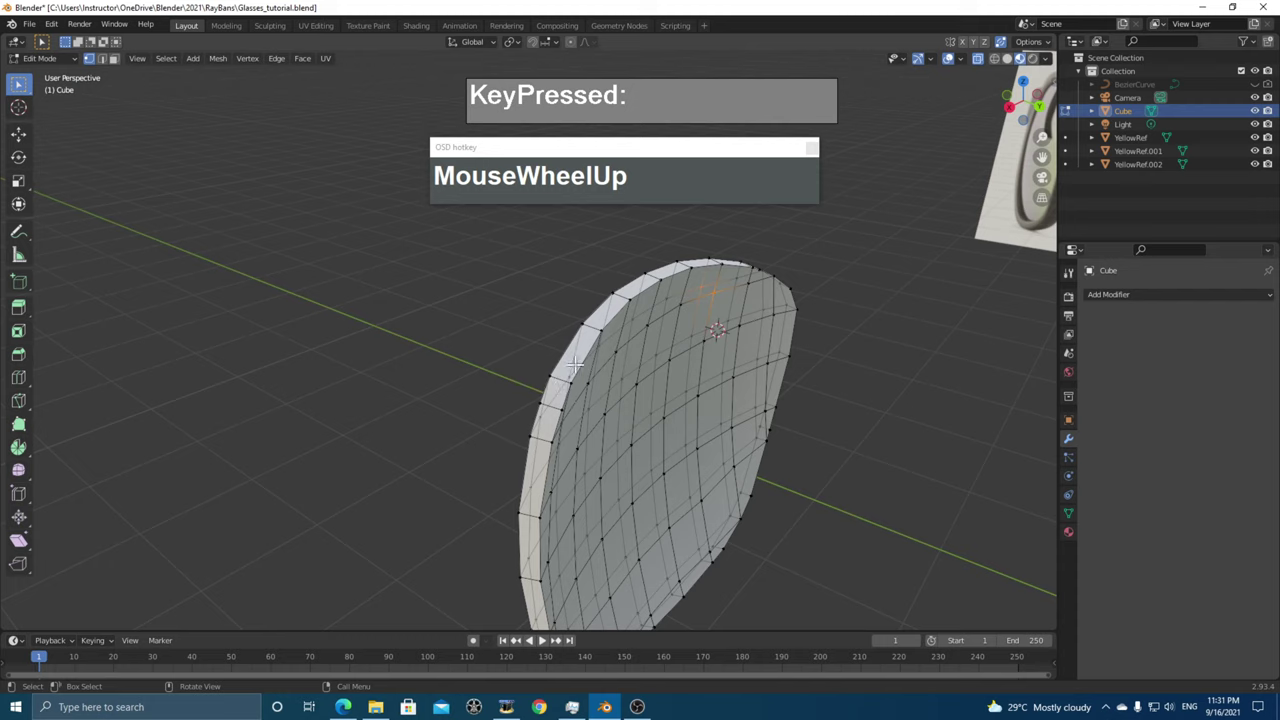
key(3)
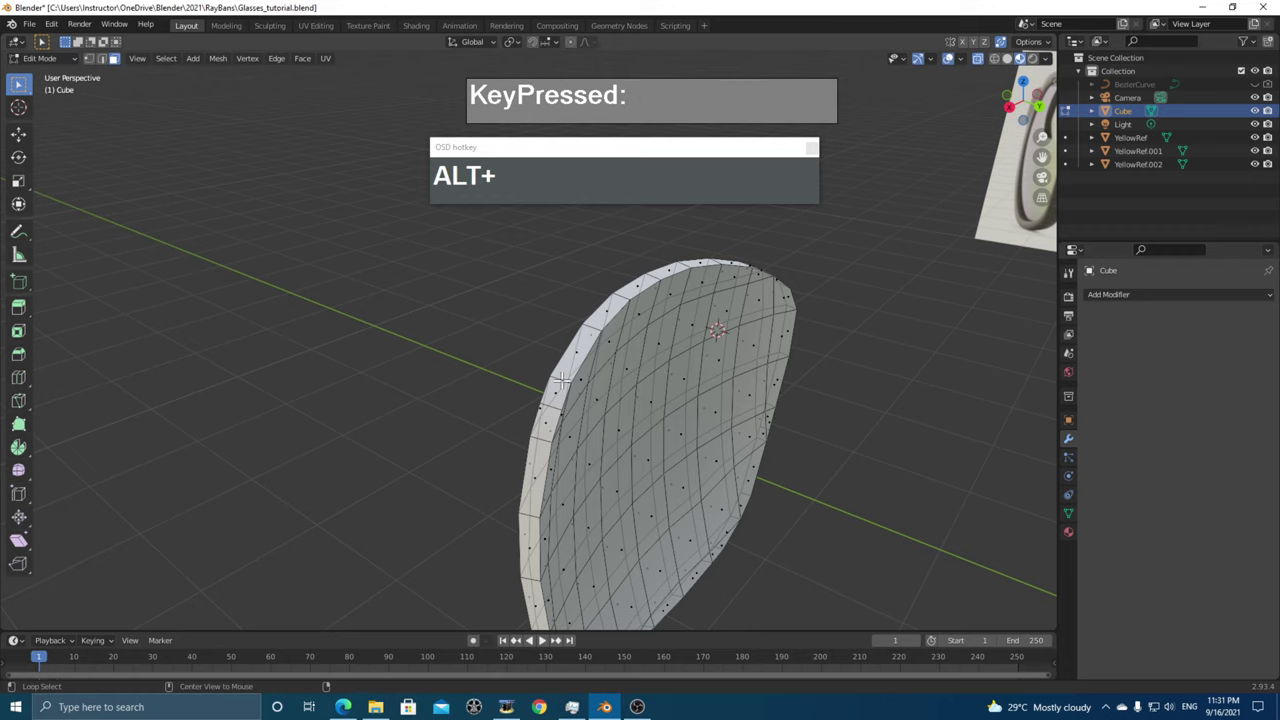
alt+click(562, 380)
middle_drag(580, 400, 566, 422)
scroll(560, 400, up, 2)
middle_drag(637, 405, 531, 349)
alt+click(509, 325)
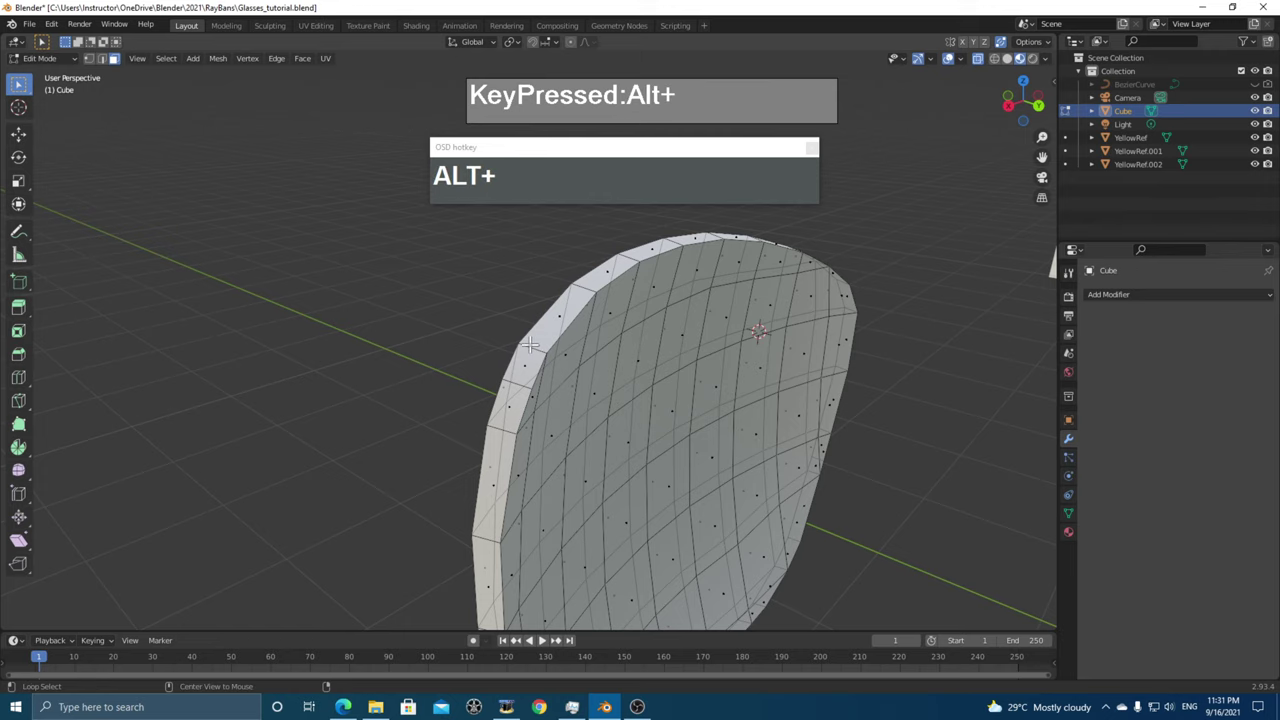
alt+click(530, 345)
middle_drag(530, 345, 467, 380)
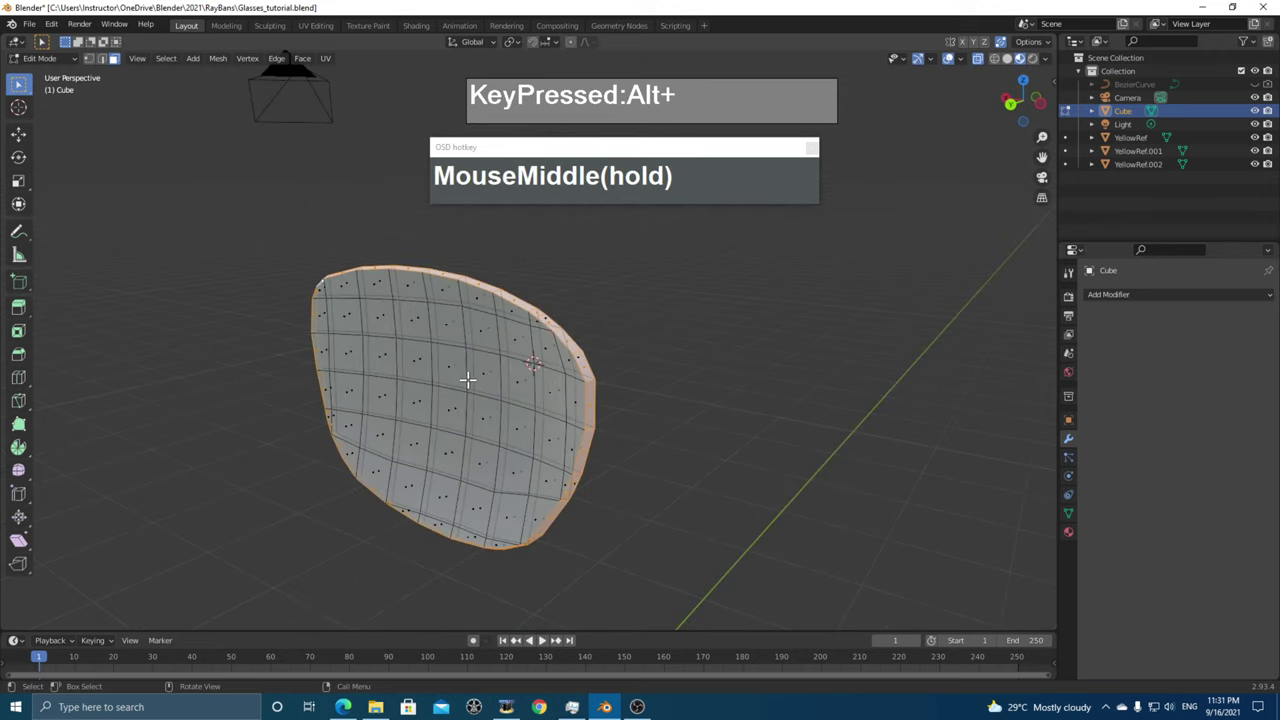
- Duplicate the selected rim faces in place, without moving the copy
middle_drag(489, 486, 754, 301)
scroll(731, 471, up, 2)
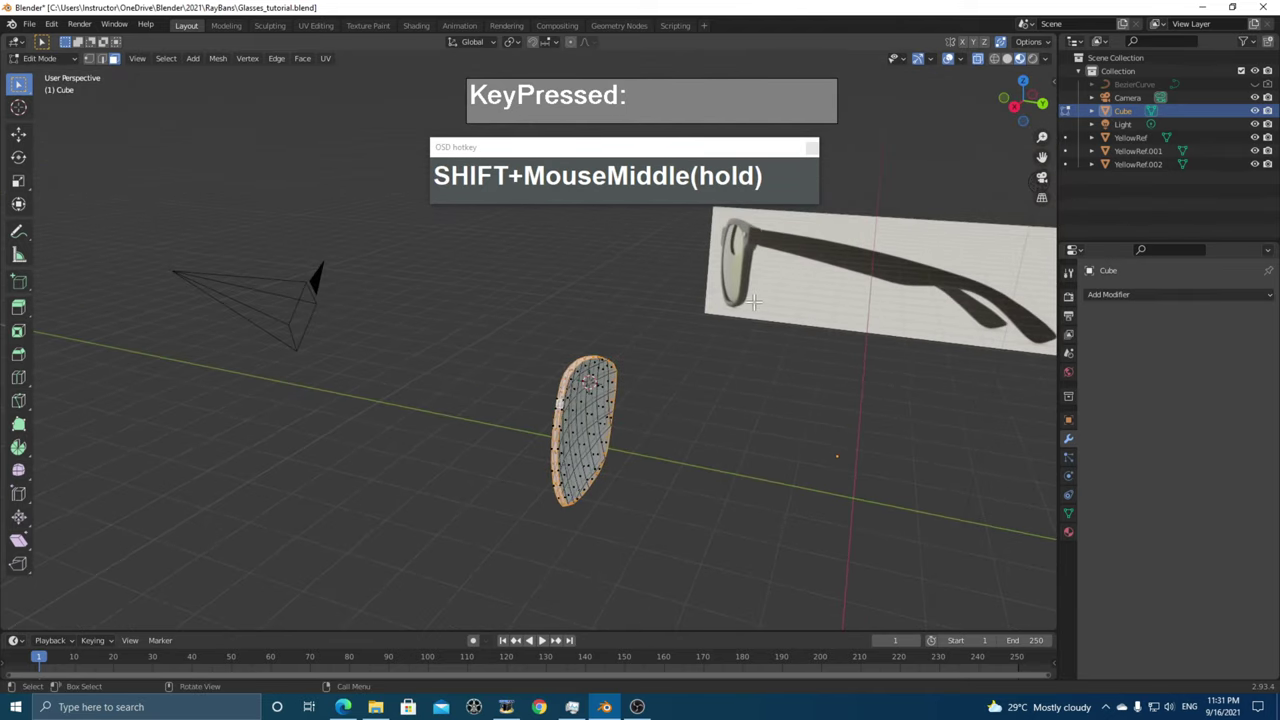
middle_drag(607, 484, 594, 466)
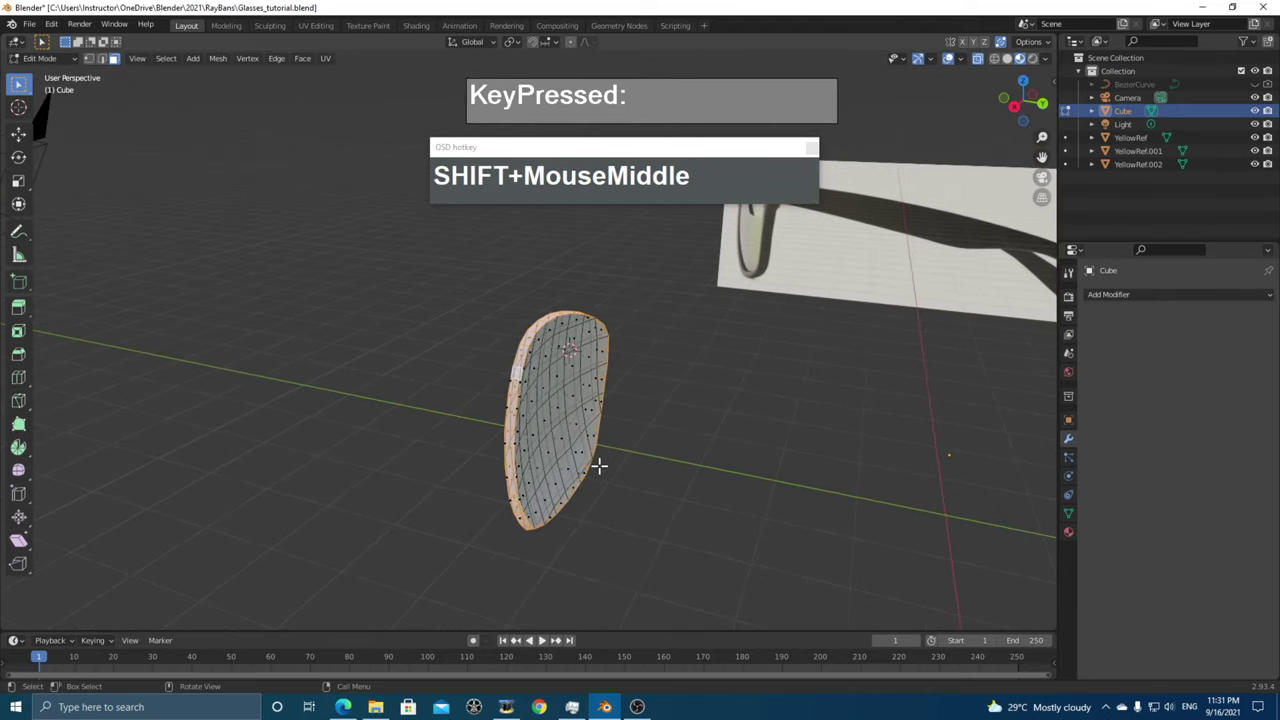
key(shift+d)
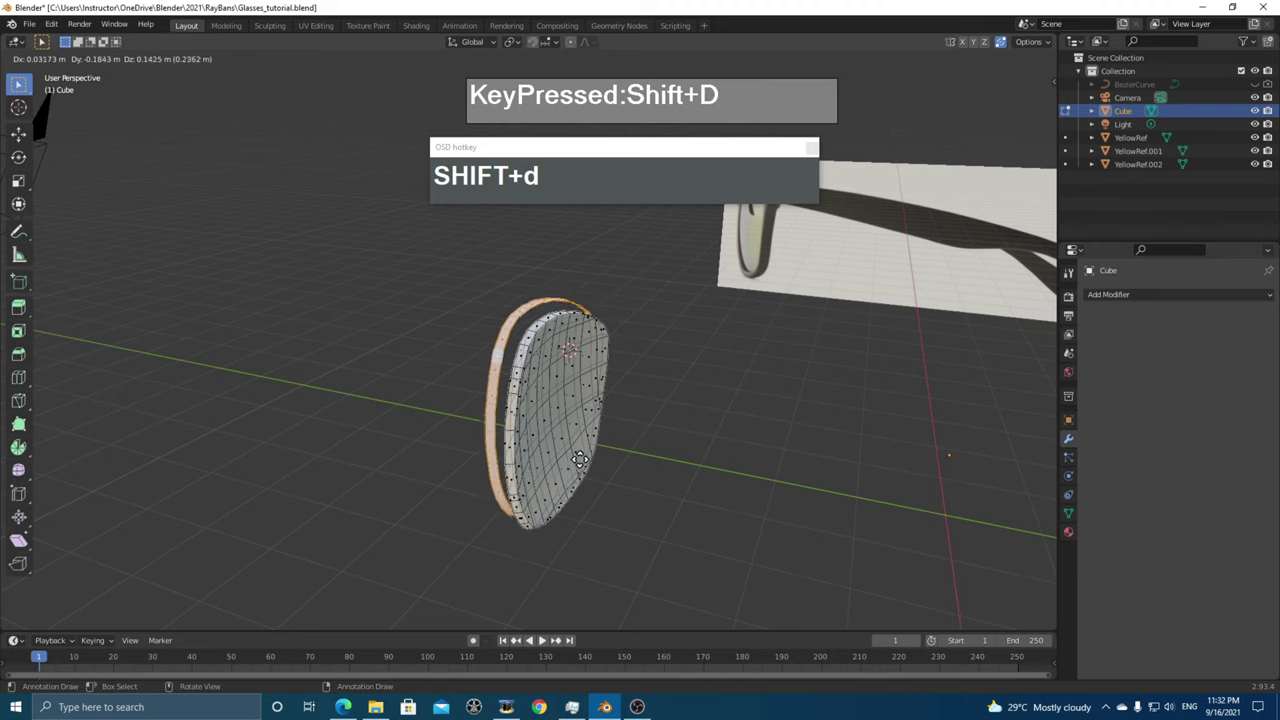
right_click(642, 482)
middle_drag(640, 480, 604, 478)
middle_drag(625, 494, 630, 511)
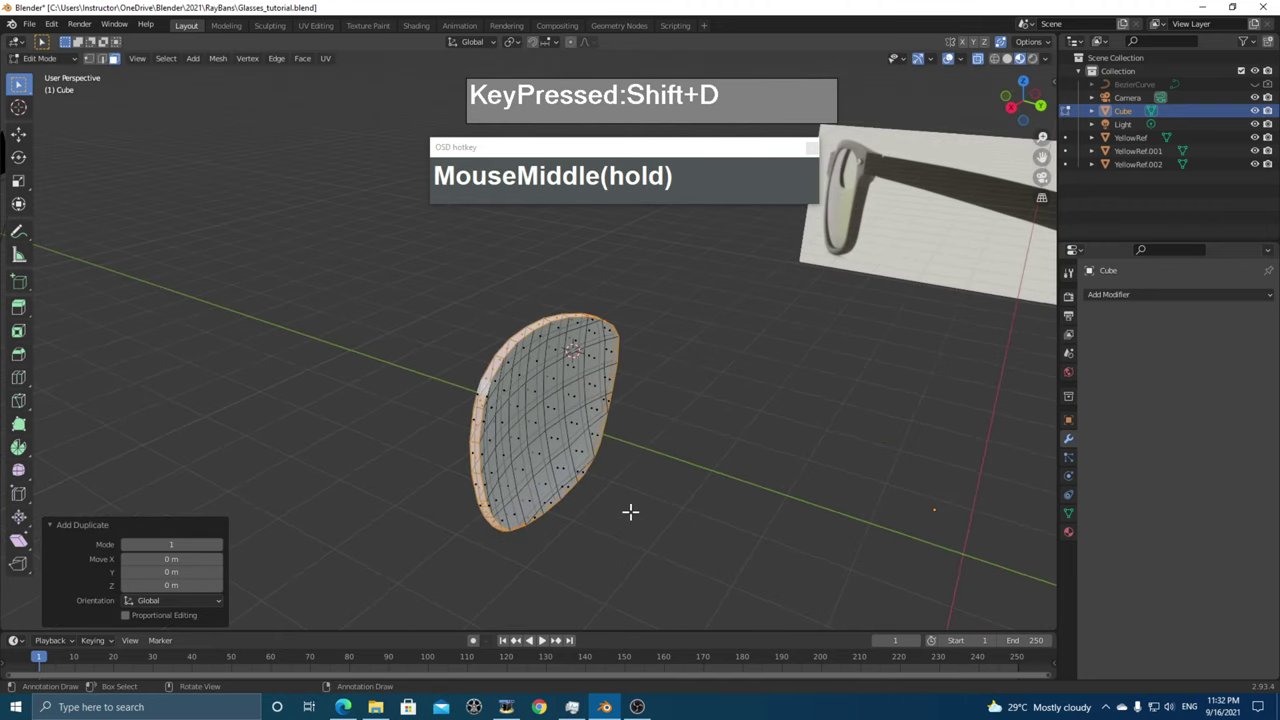
key(s)
key(y)
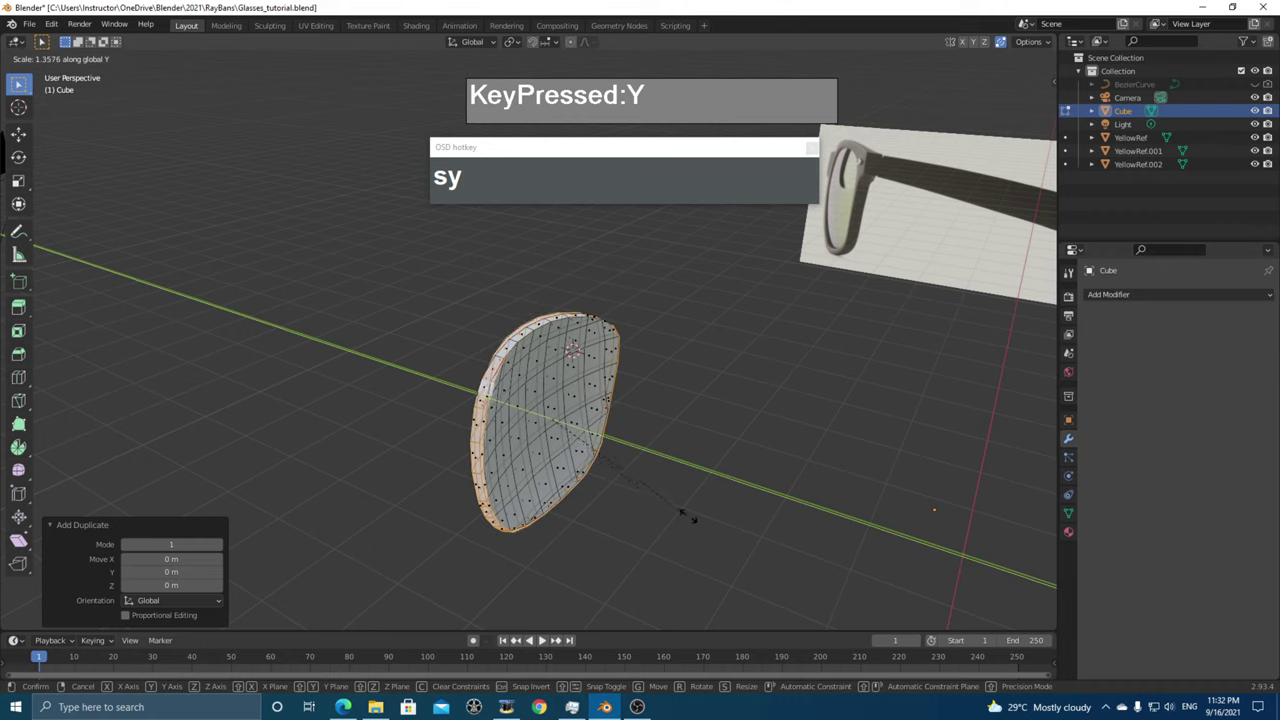
right_click(654, 508)
middle_drag(617, 503, 580, 449)
scroll(612, 503, up, 2)
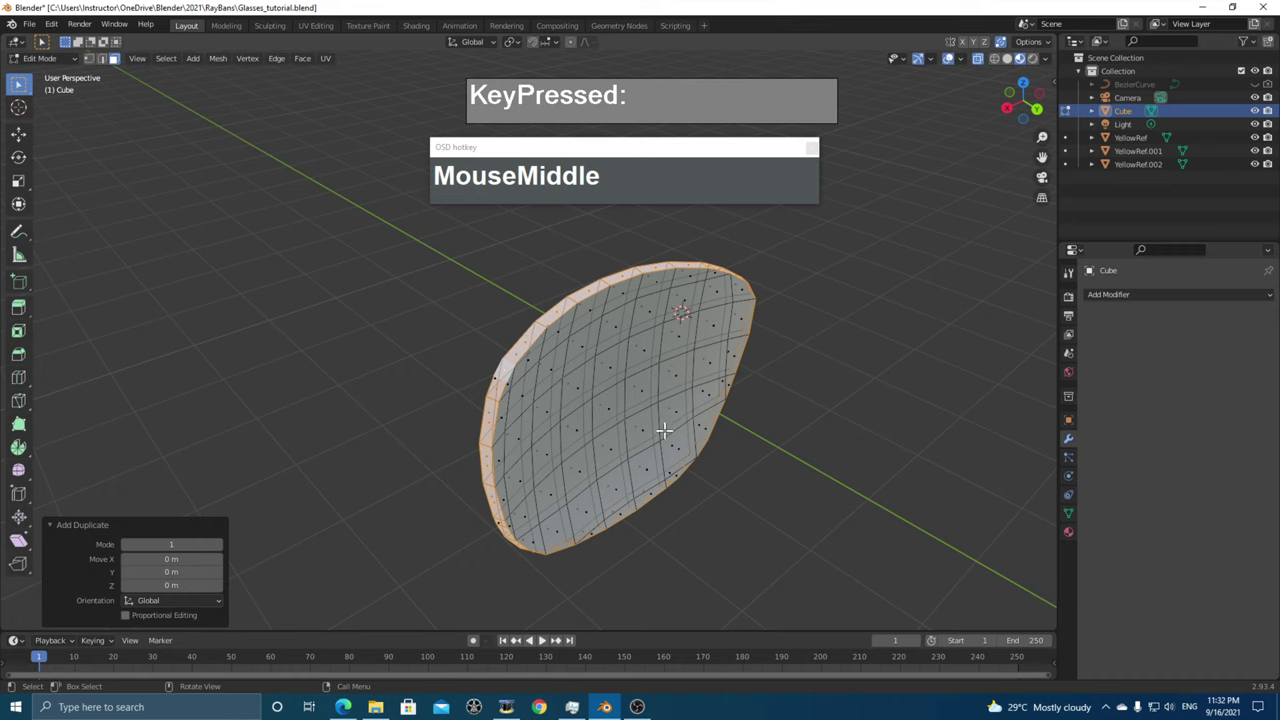
middle_drag(664, 430, 637, 449)
key(g)
right_click(760, 429)
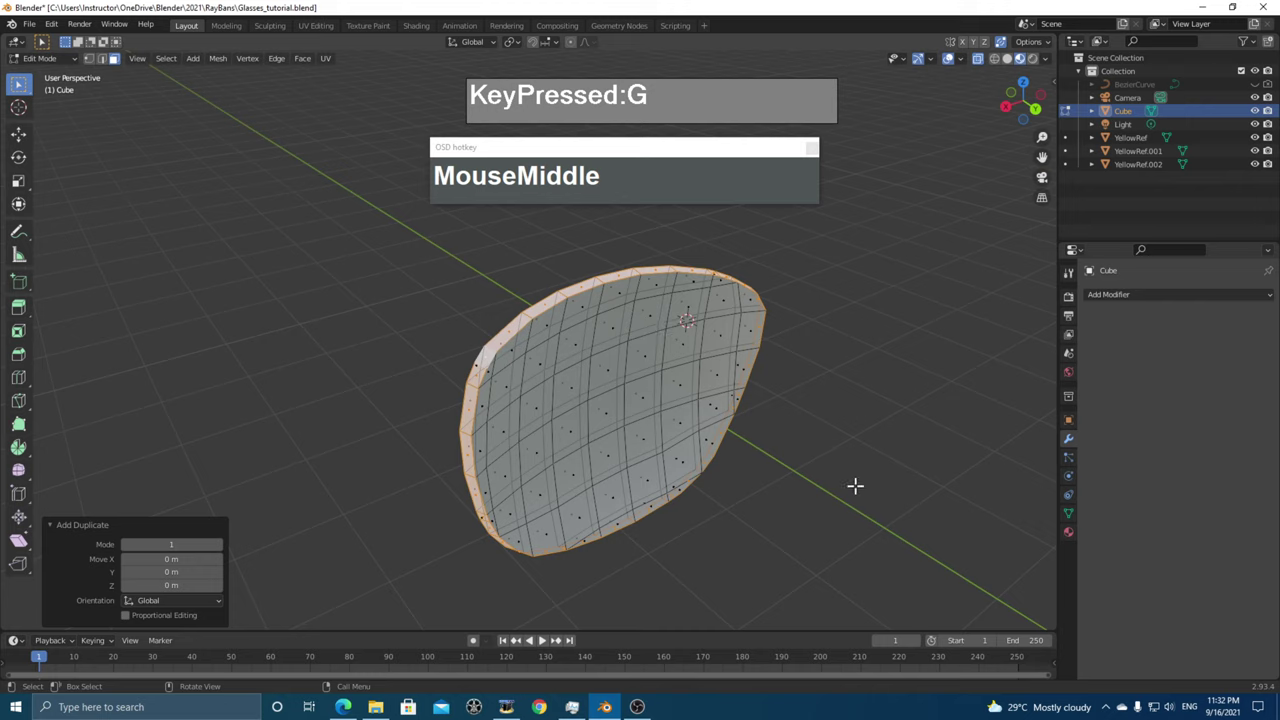
- Separate the duplicated rim faces into their own object and rename the original Cube object as Lens
key(p)
click(620, 376)
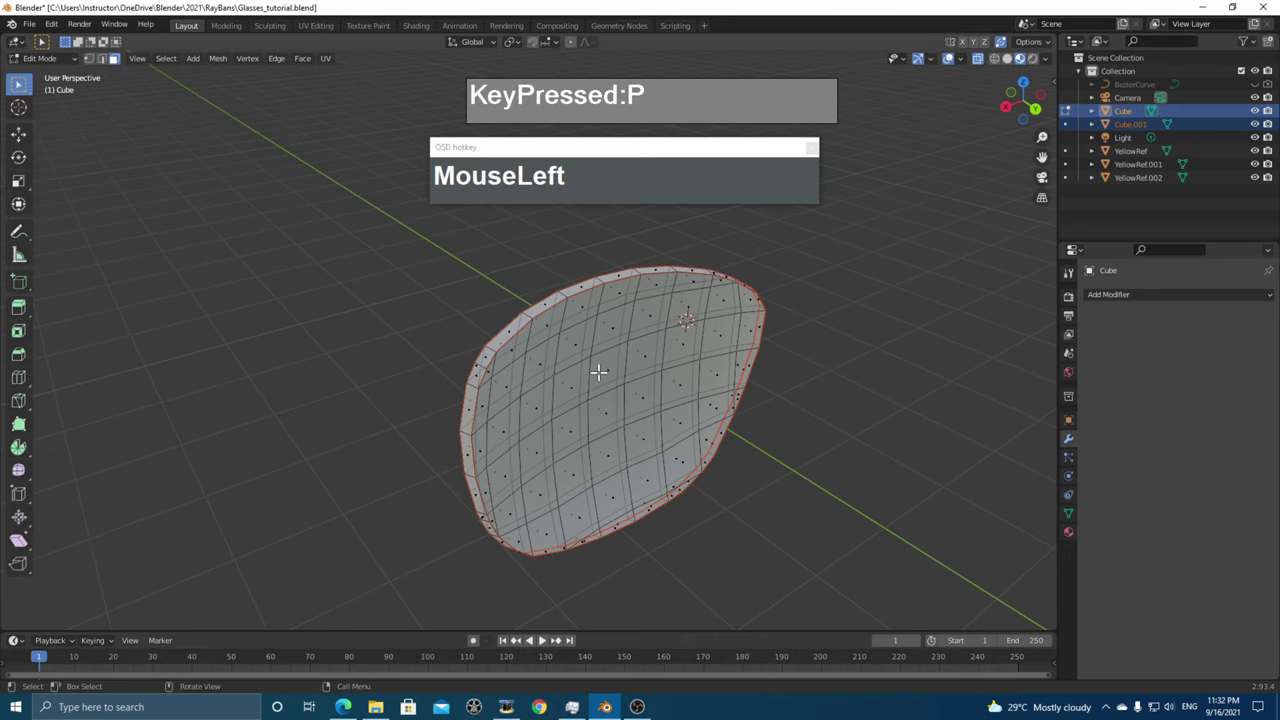
double_click(1127, 111)
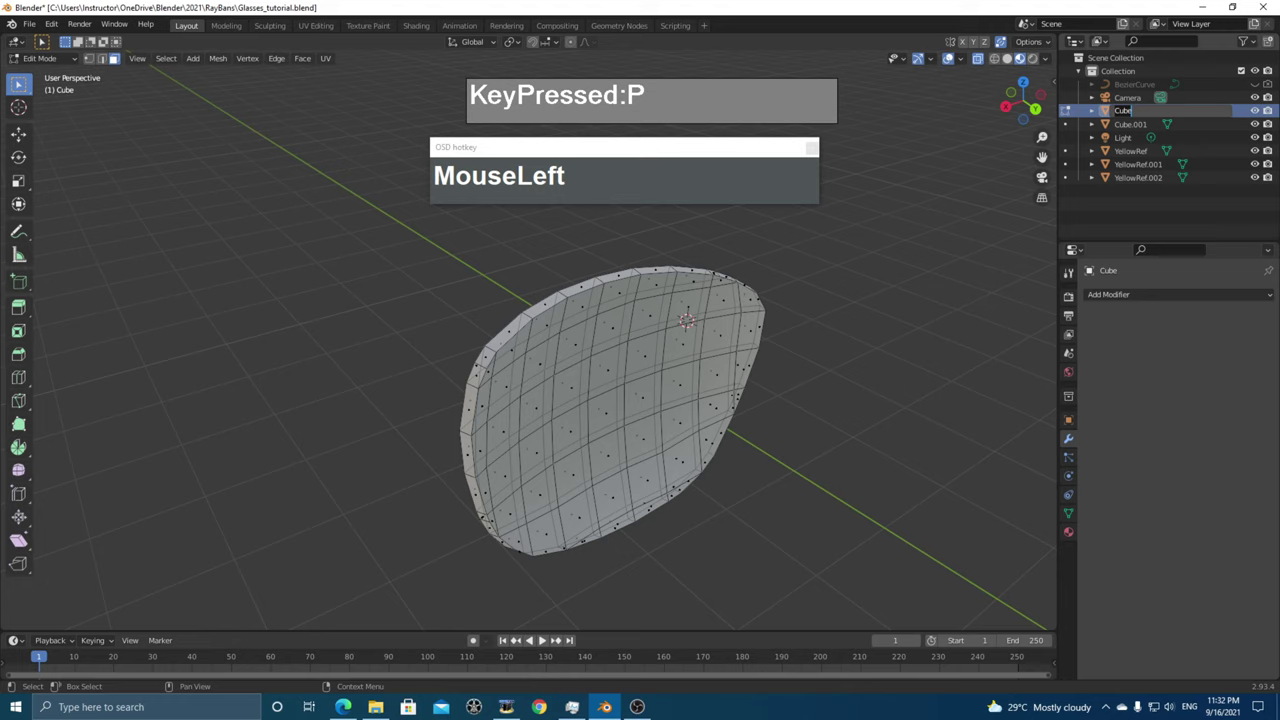
text(Lens)
key(Return)
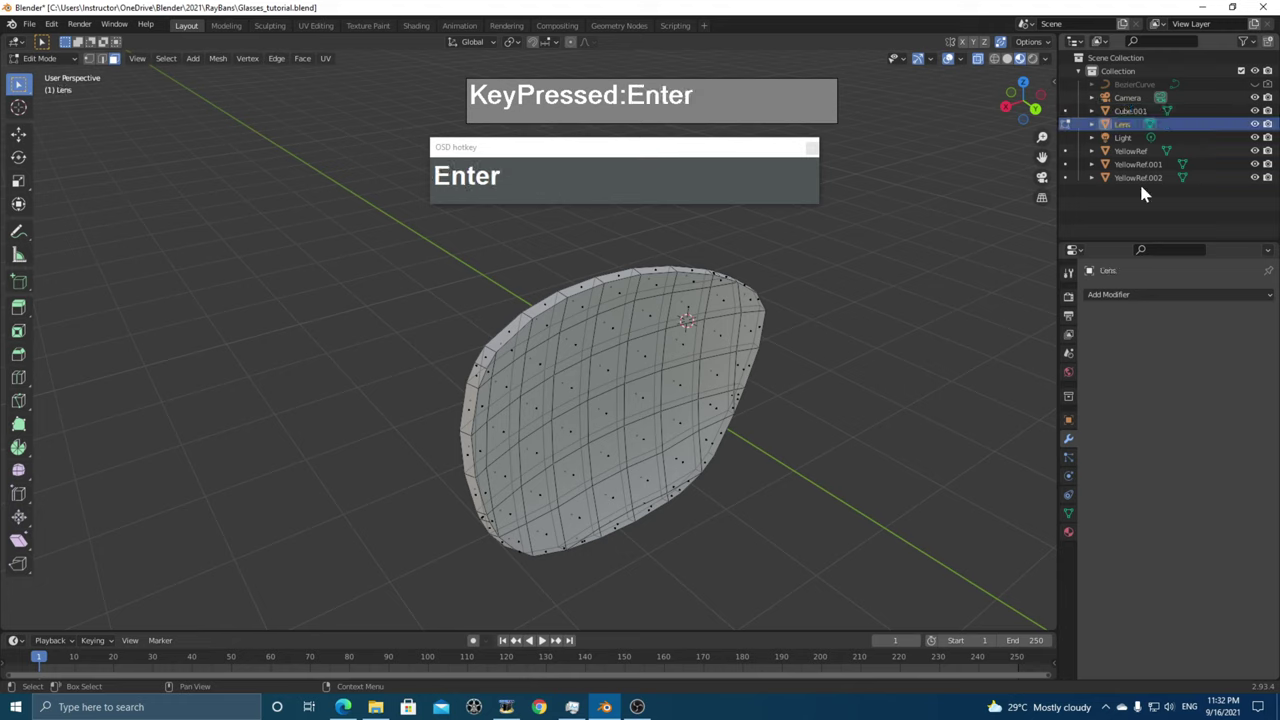
- Return to Object Mode, select the separated rim object Cube.001 and rename it as Frame
click(1145, 111)
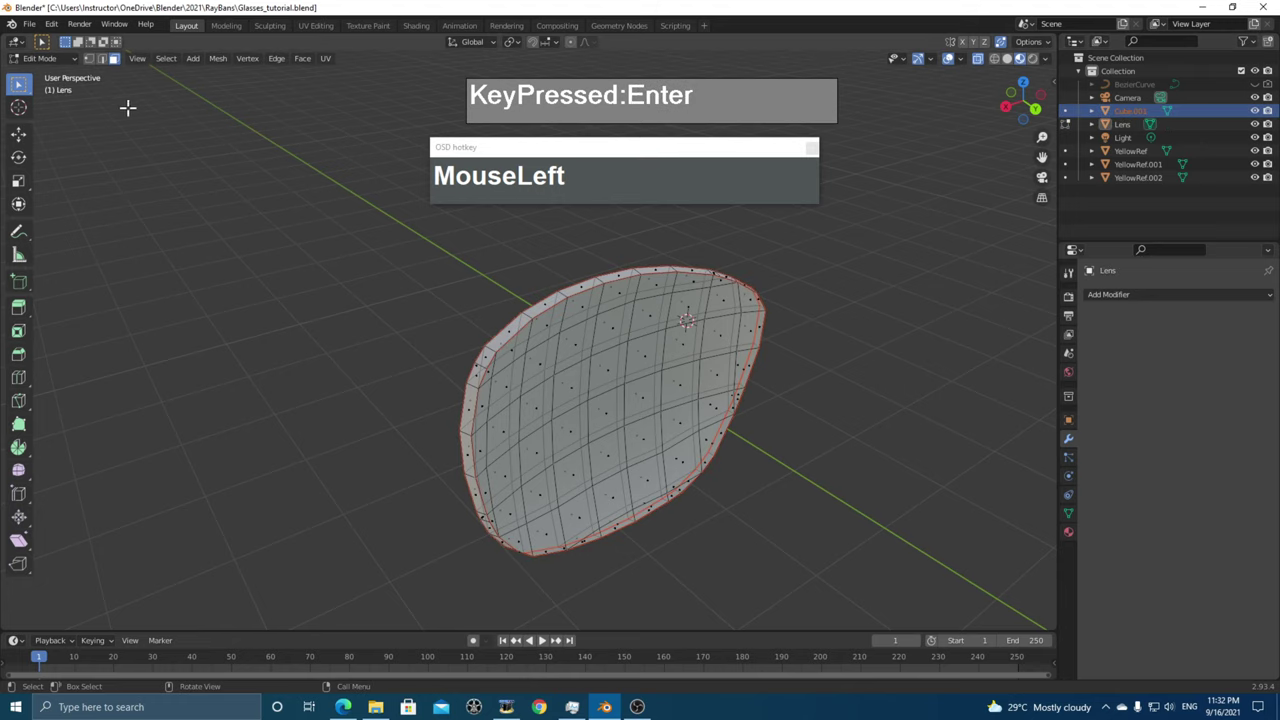
click(44, 59)
click(46, 74)
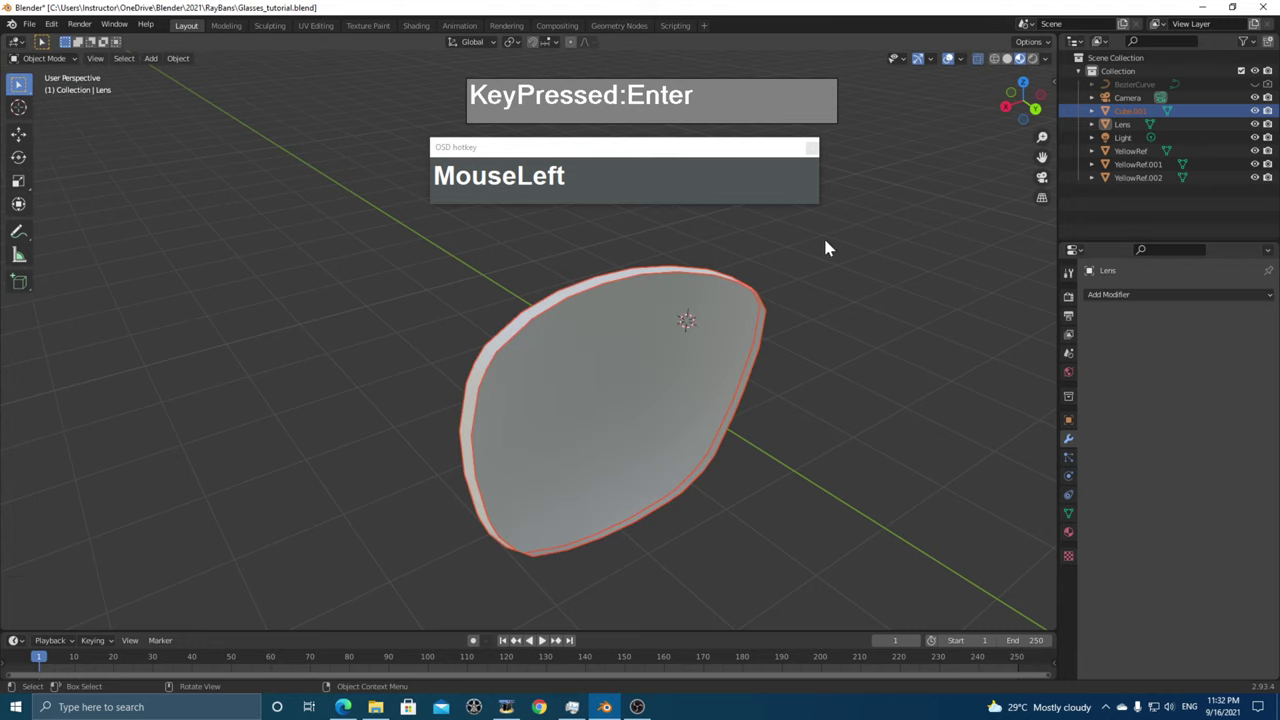
click(1133, 112)
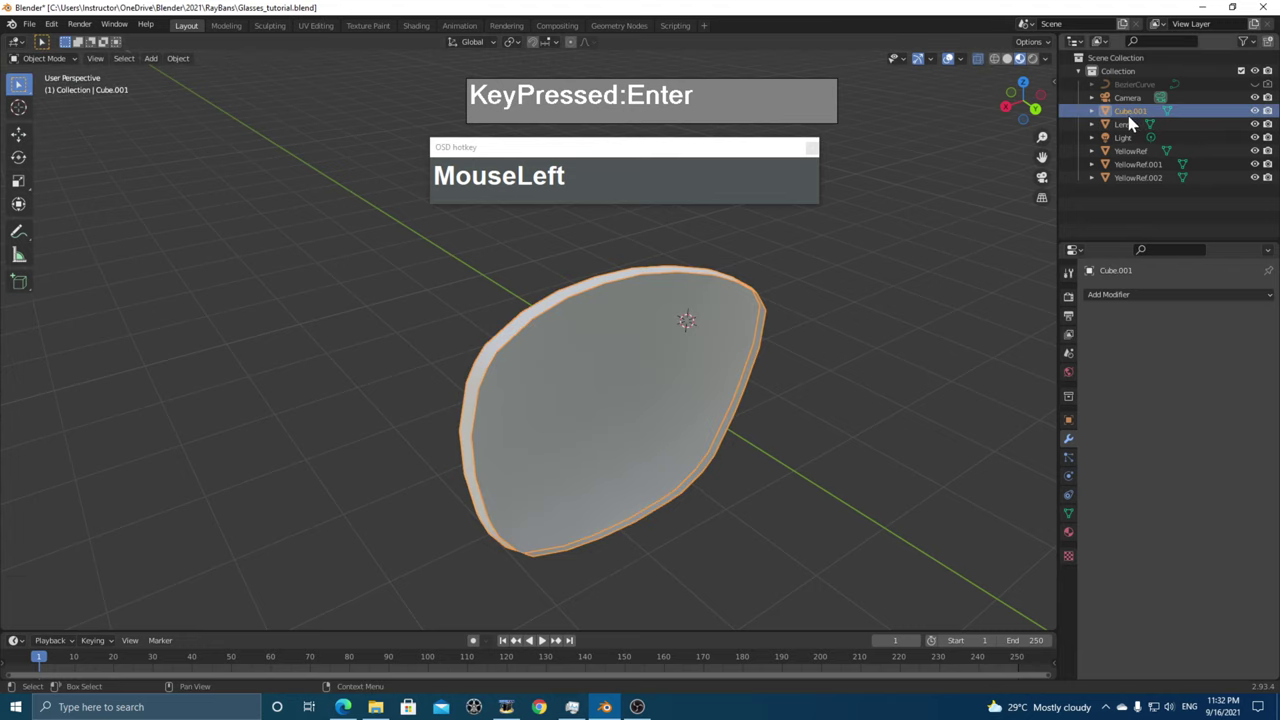
double_click(1130, 113)
text(Frame)
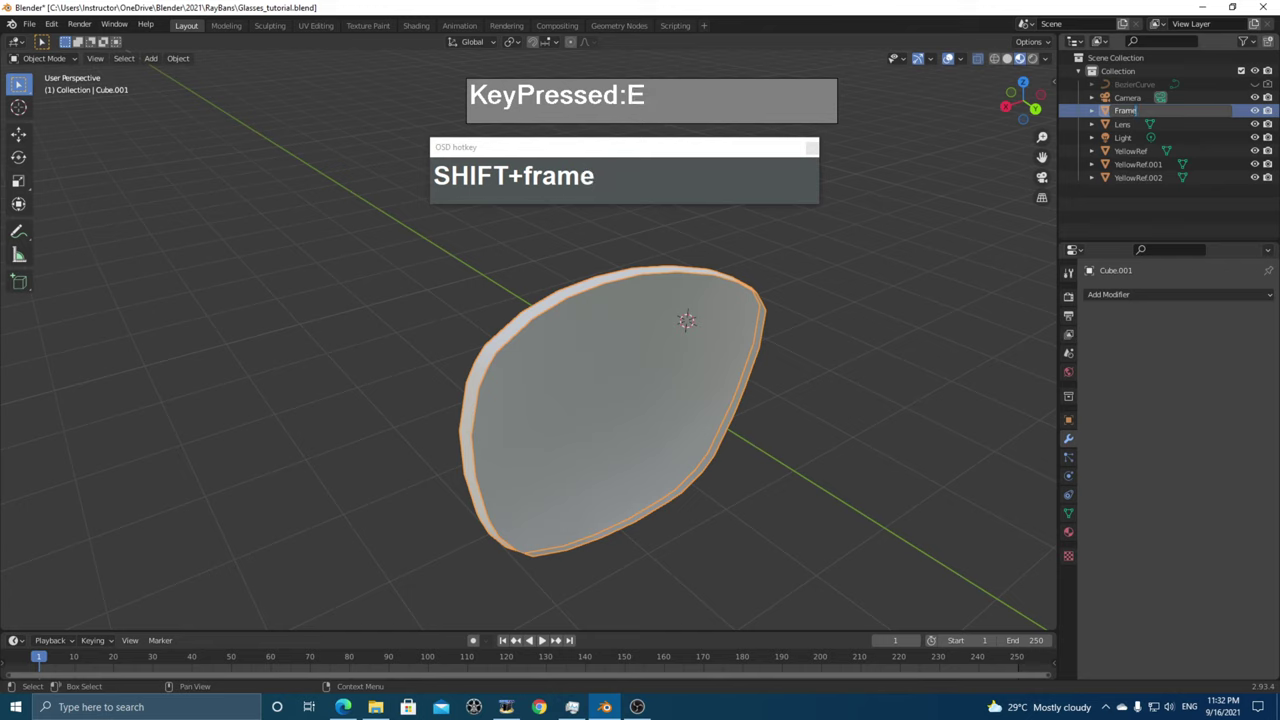
key(Return)
- Enter Edit Mode on the Frame object and isolate it in local view
middle_drag(820, 371, 712, 413)
key(Tab)
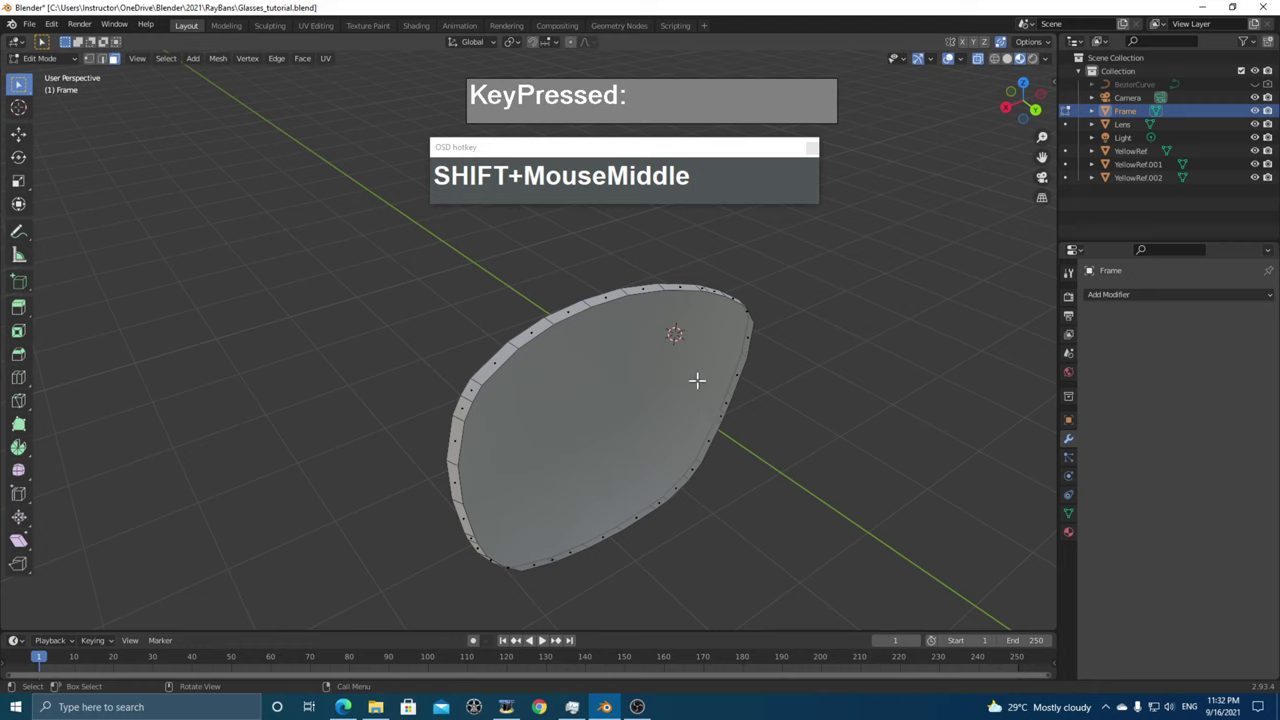
click(135, 59)
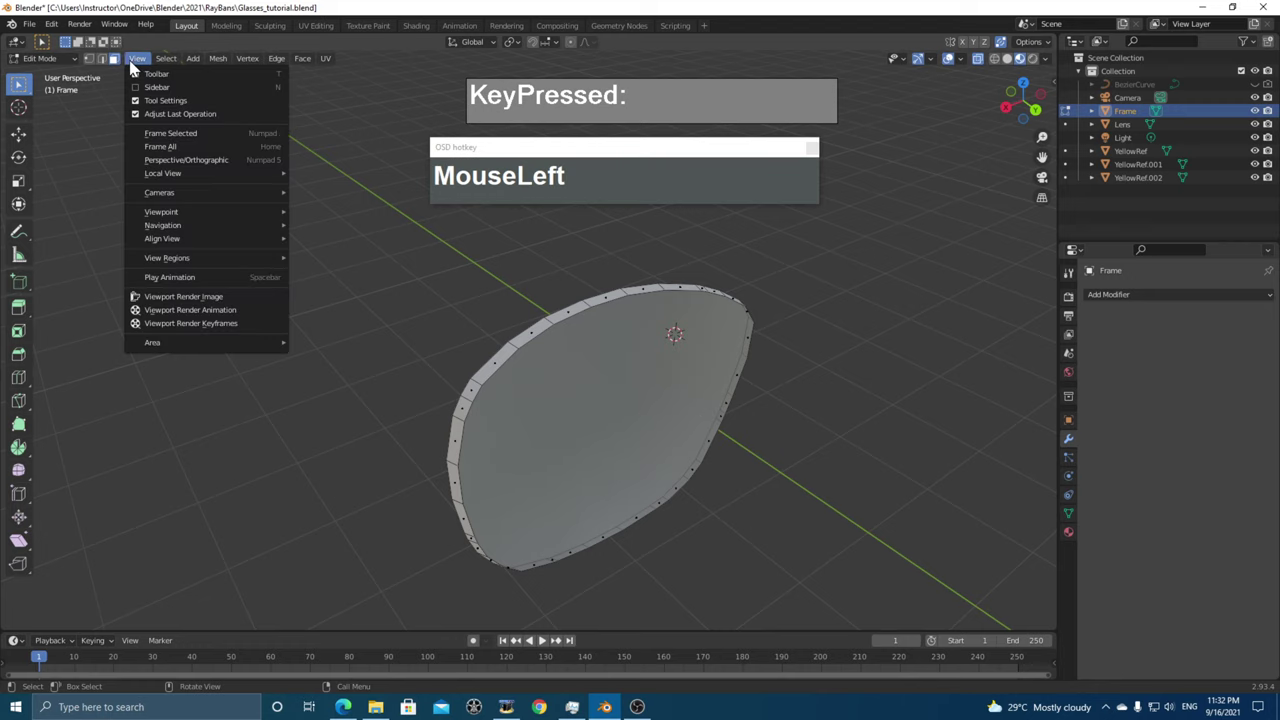
mouse_move(189, 172)
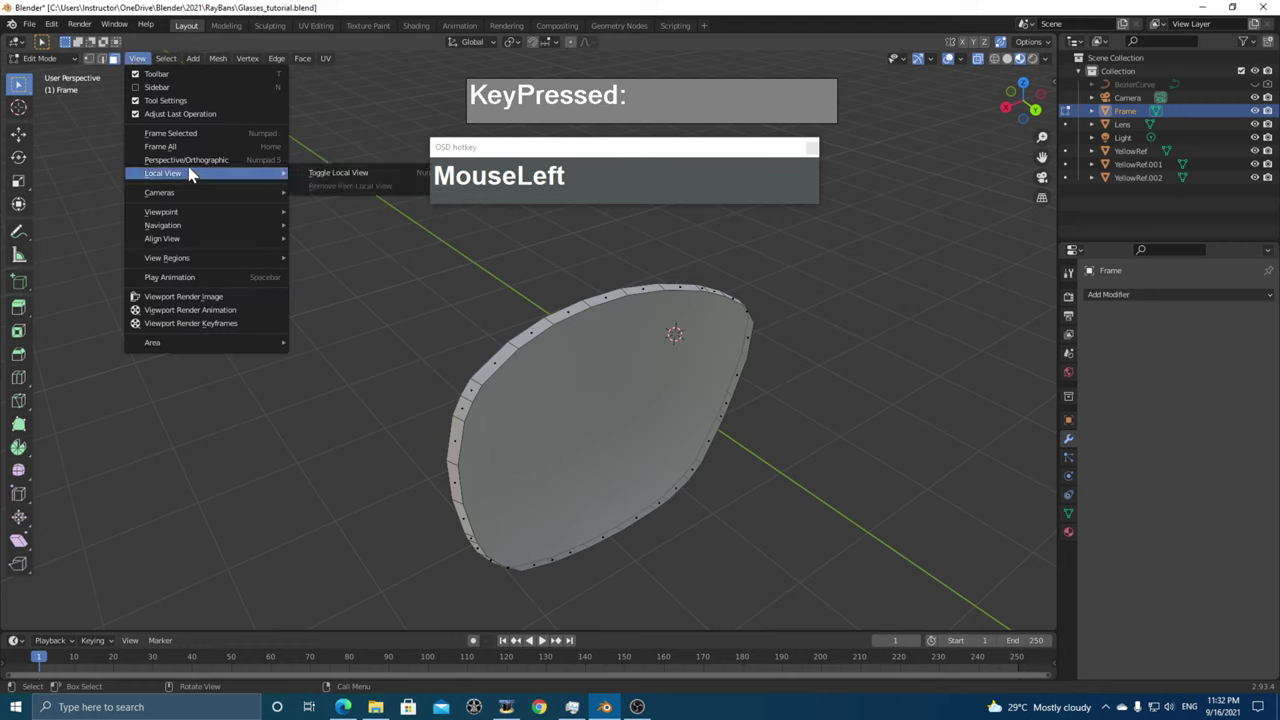
click(340, 176)
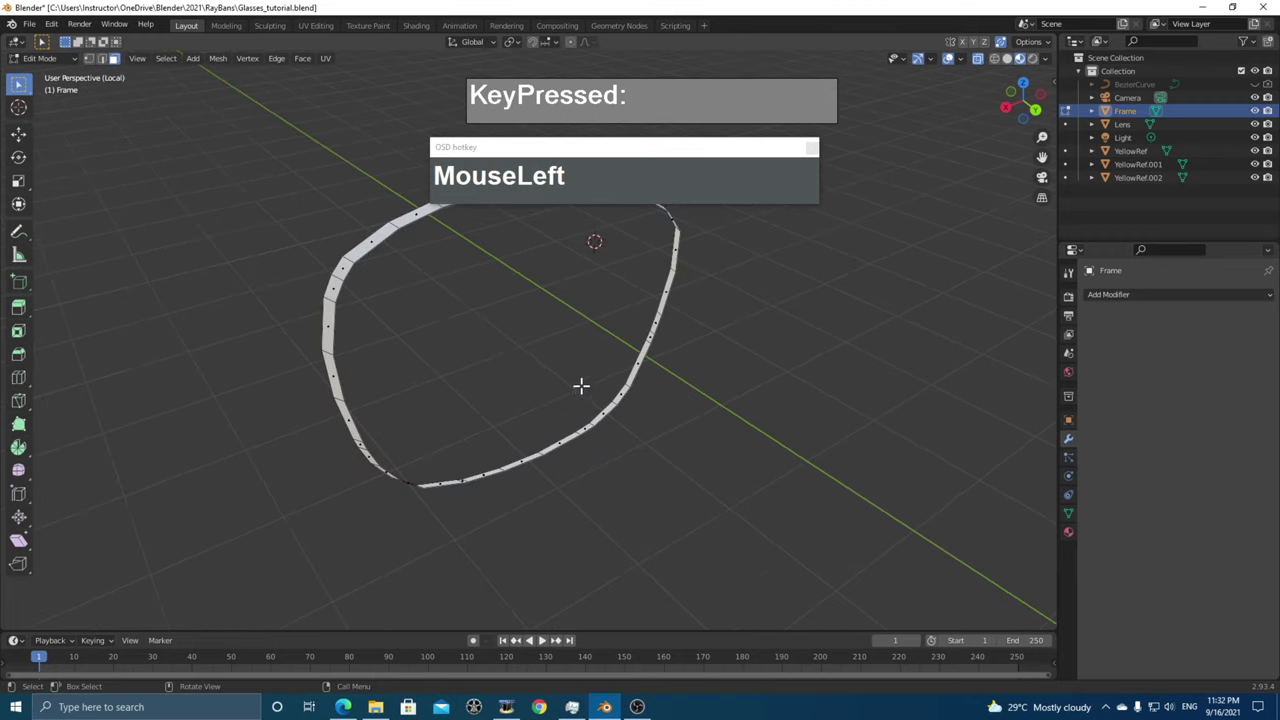
middle_drag(580, 386, 556, 413)
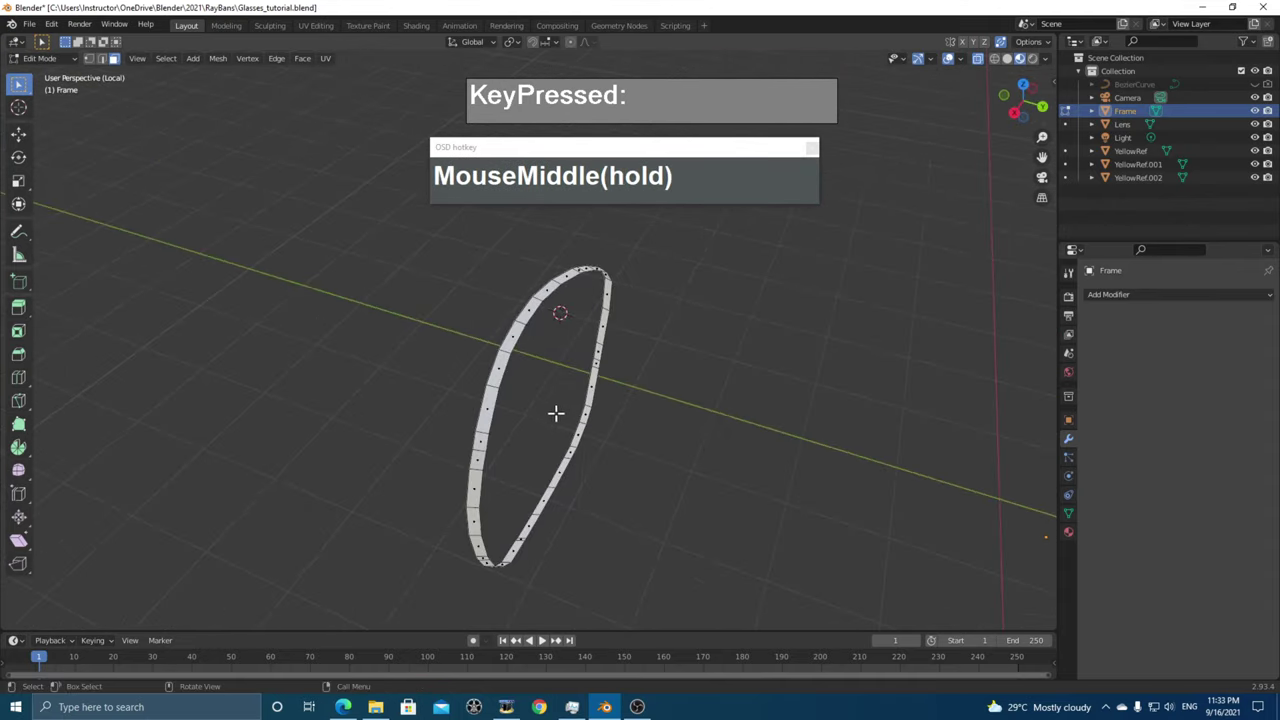
middle_drag(529, 371, 563, 393)
key(a)
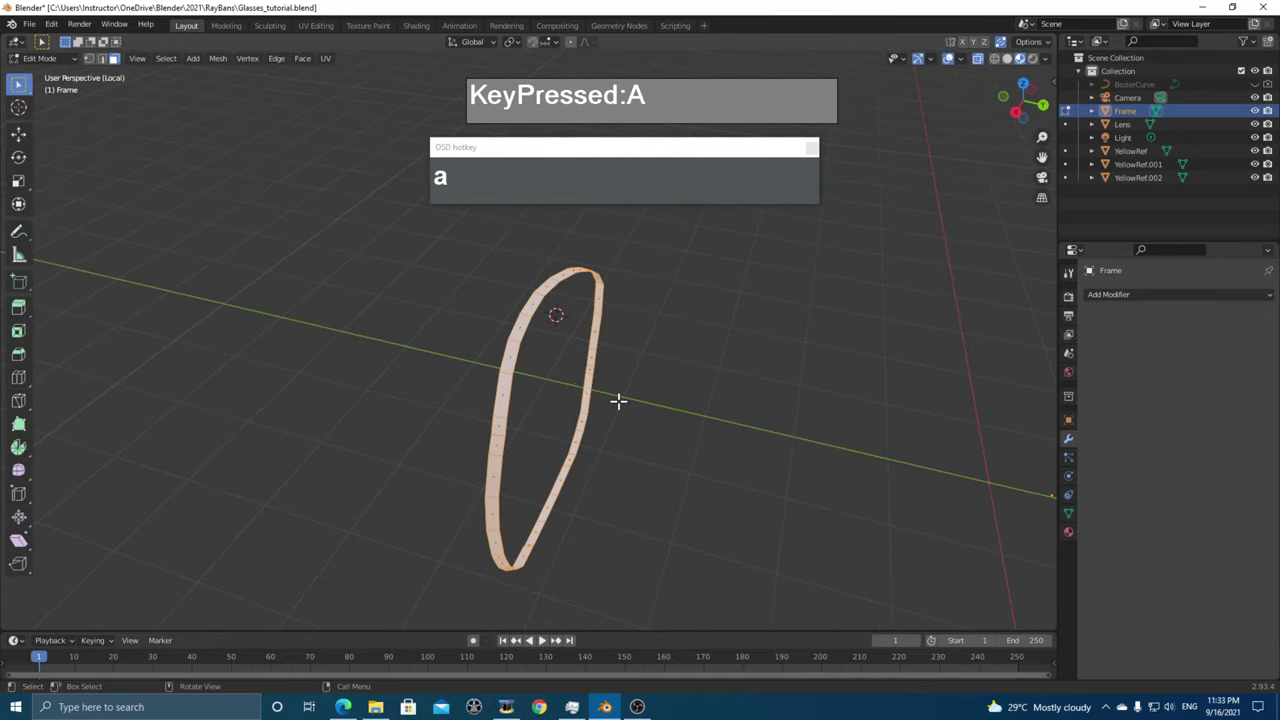
key(s)
key(y)
right_click(691, 421)
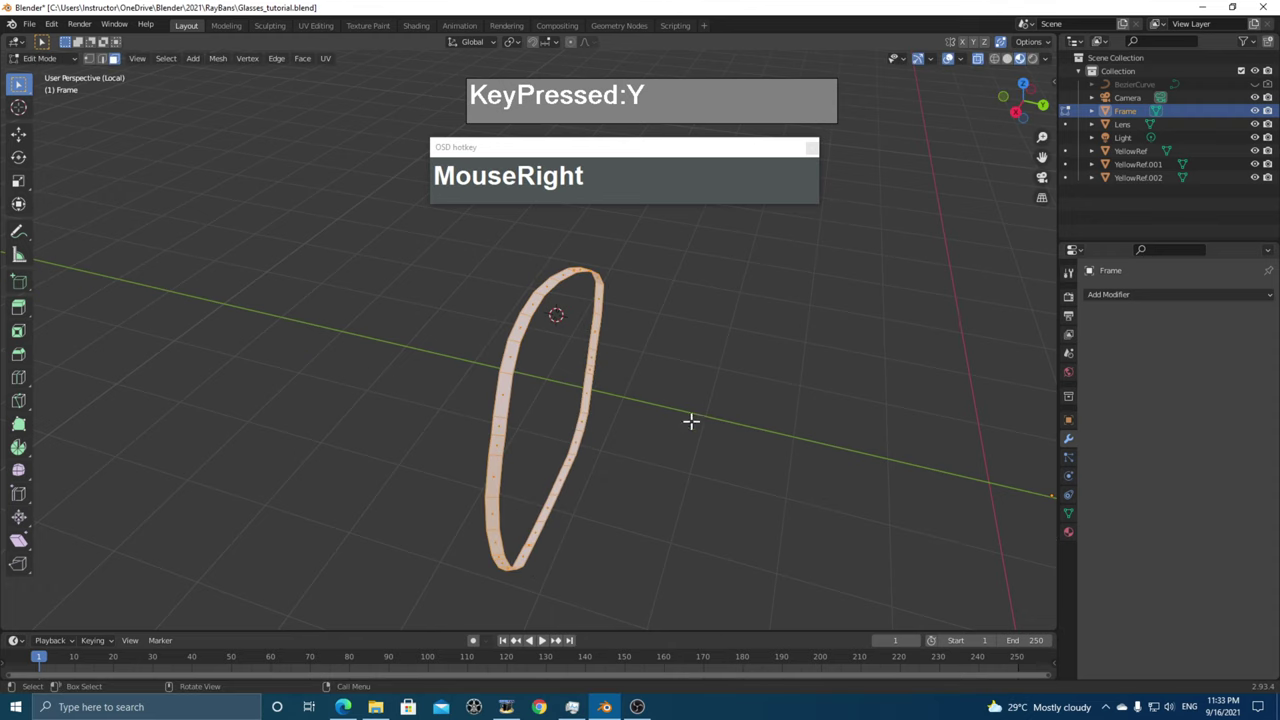
- In edge selection with wireframe shading, select the rim's edge loop on the positive Y side and move it about 0.1 m along Y
middle_drag(691, 421, 516, 327)
scroll(560, 370, up, 2)
key(2)
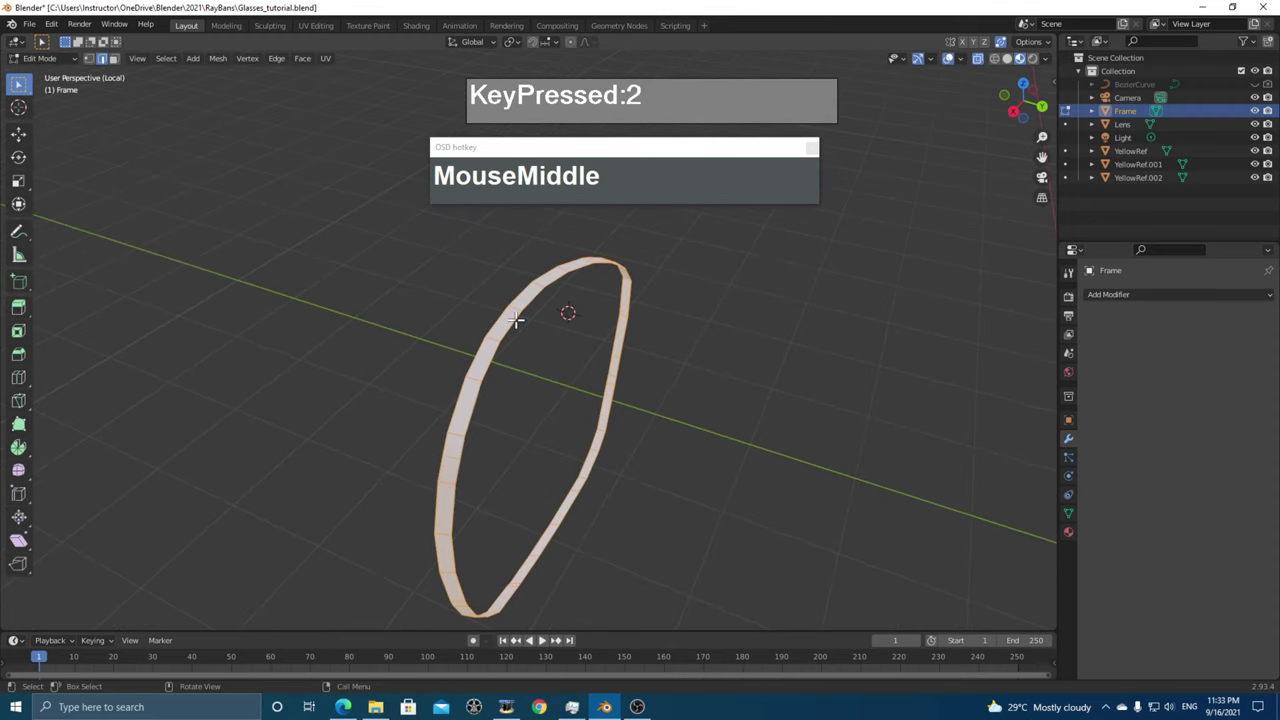
alt+click(527, 330)
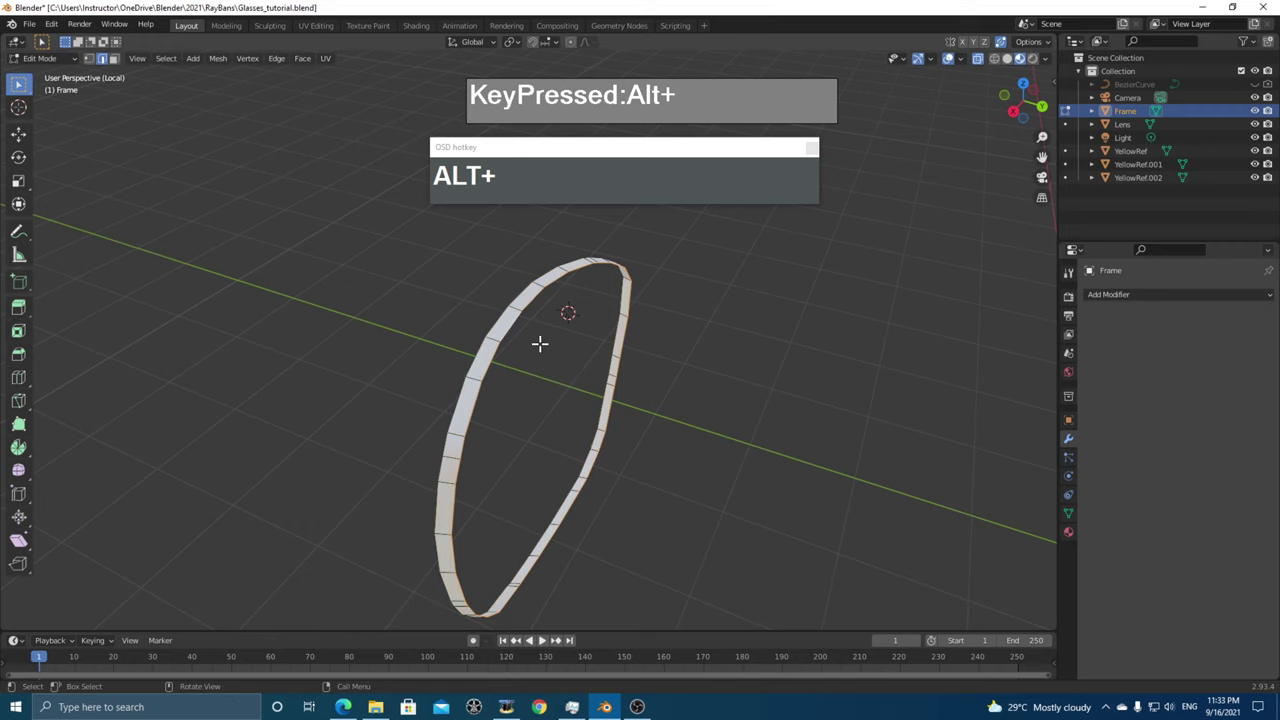
key(z)
click(460, 351)
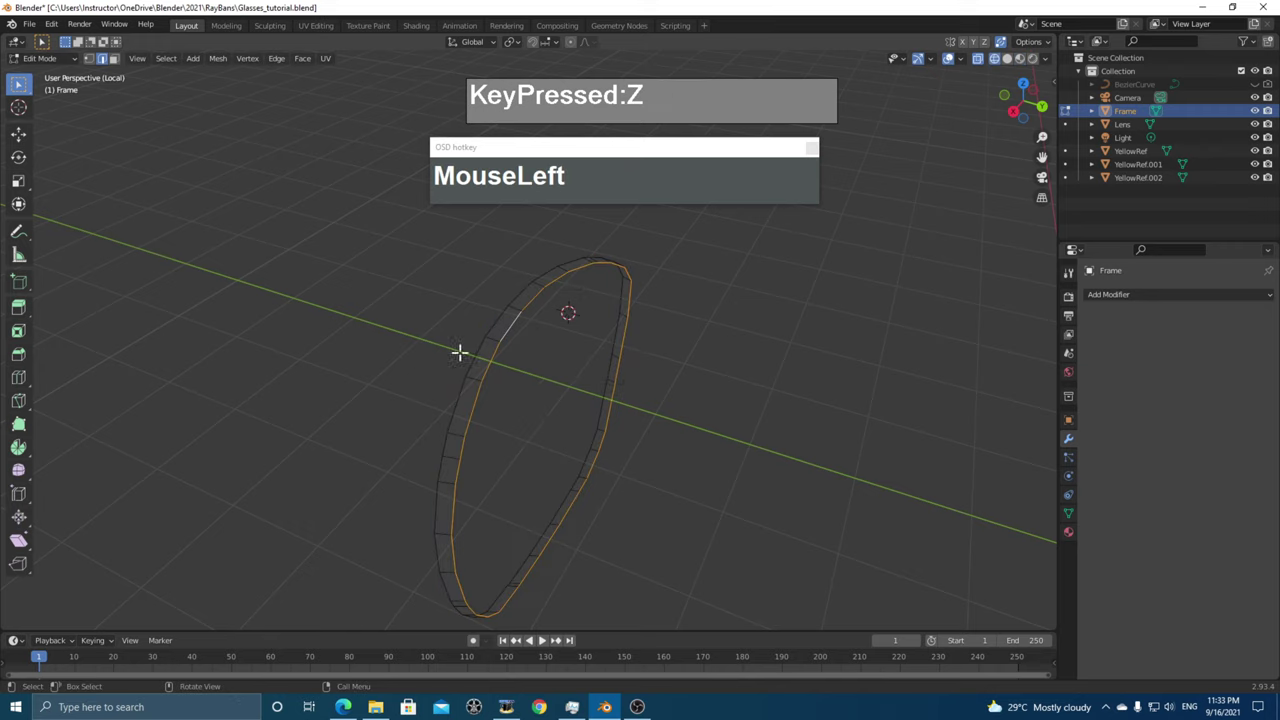
middle_drag(460, 351, 607, 363)
middle_drag(520, 364, 596, 416)
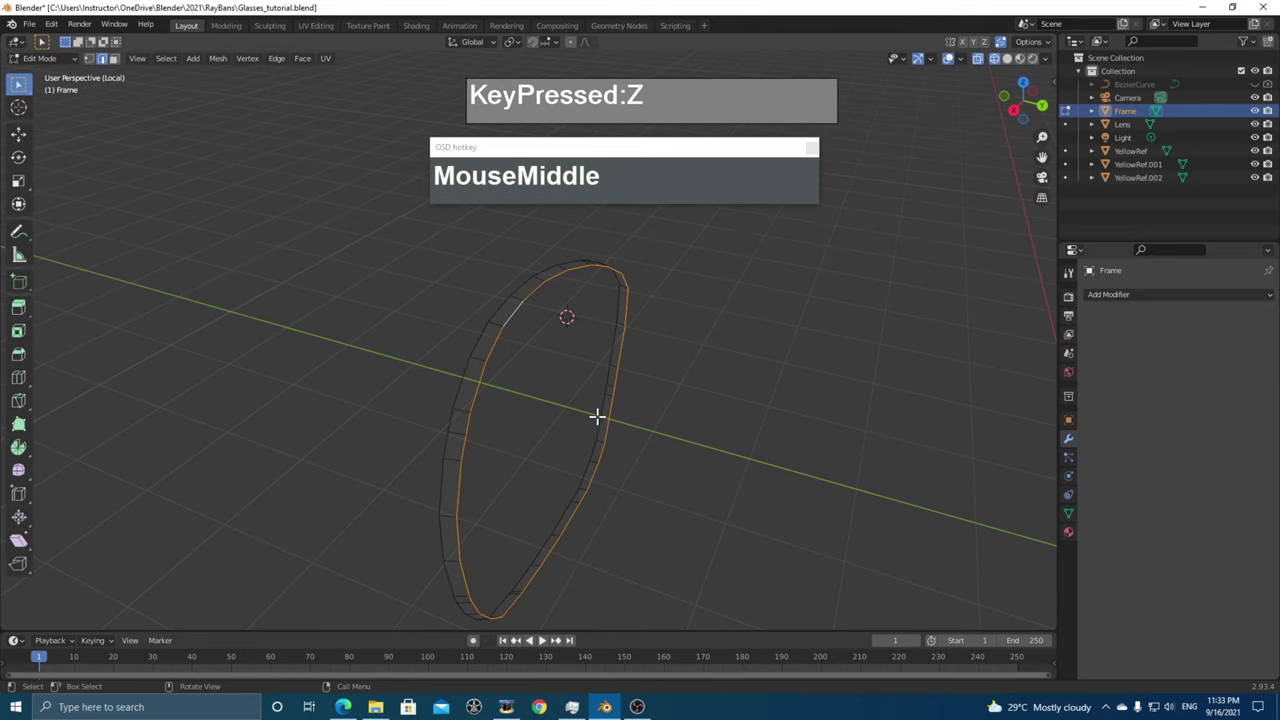
key(g)
key(y)
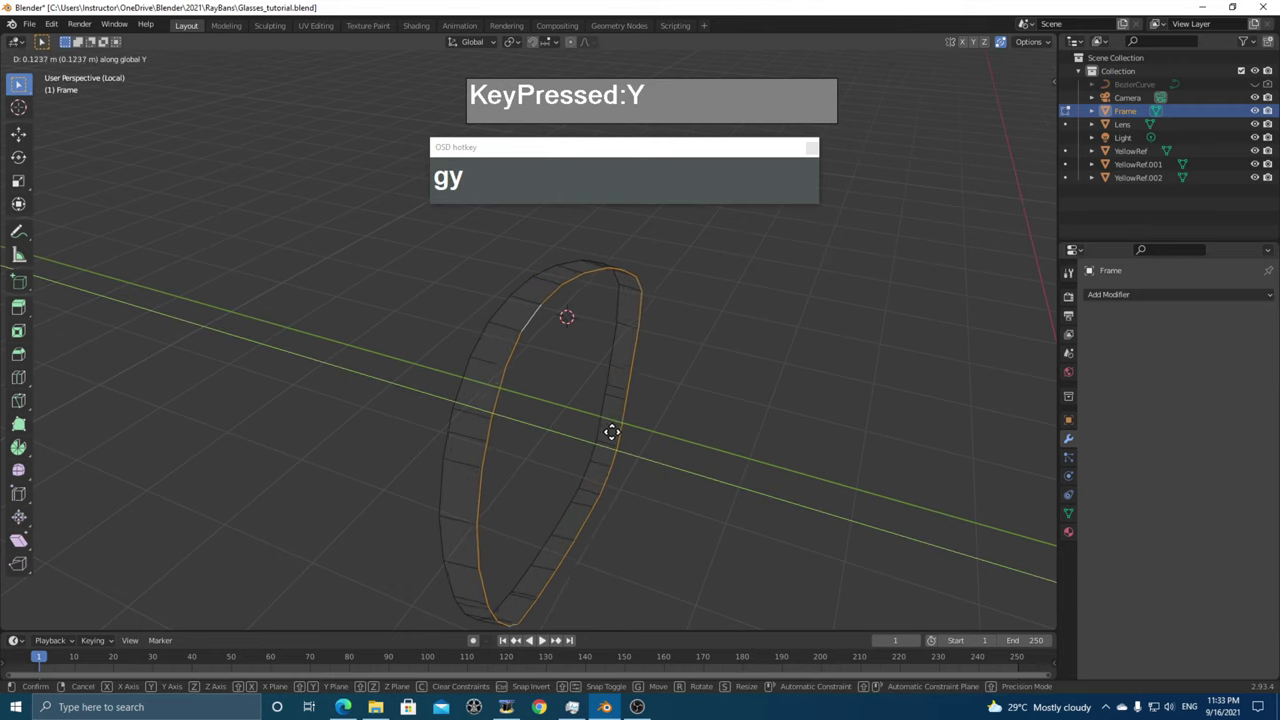
click(577, 426)
- Select the rim's opposite edge loop and move it about -0.089 m along the Y axis
alt+click(459, 376)
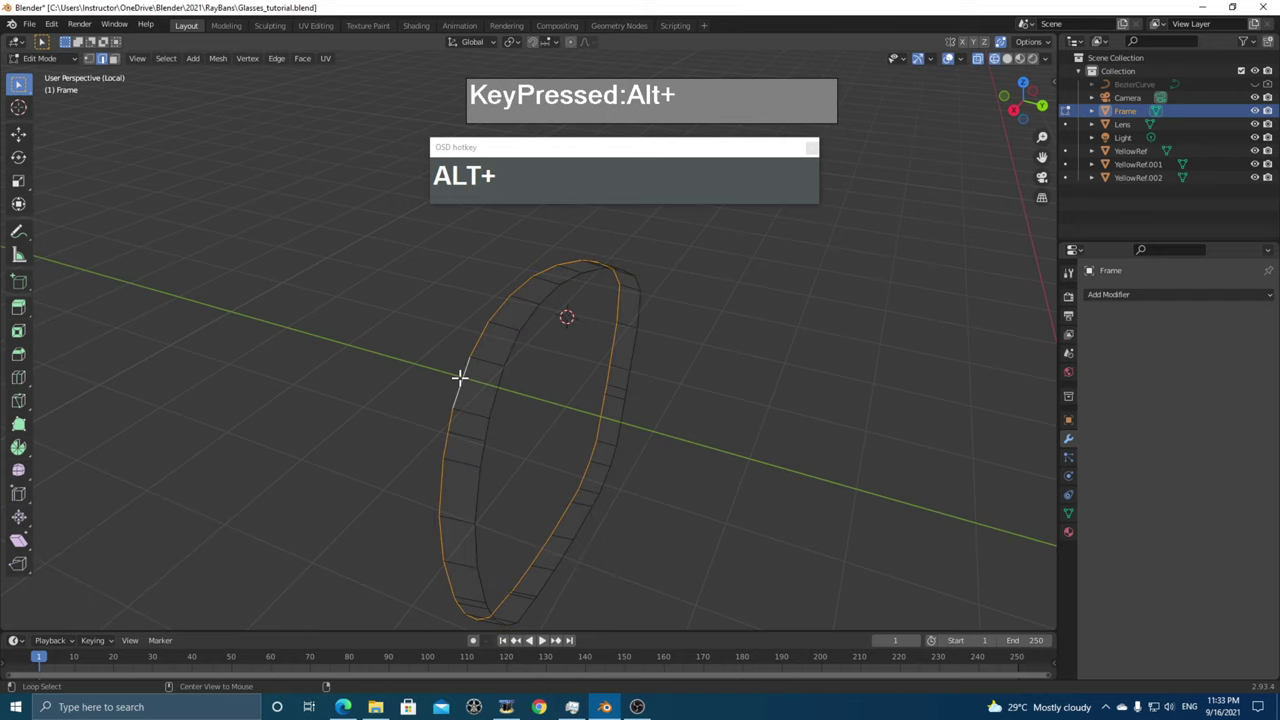
key(g)
key(y)
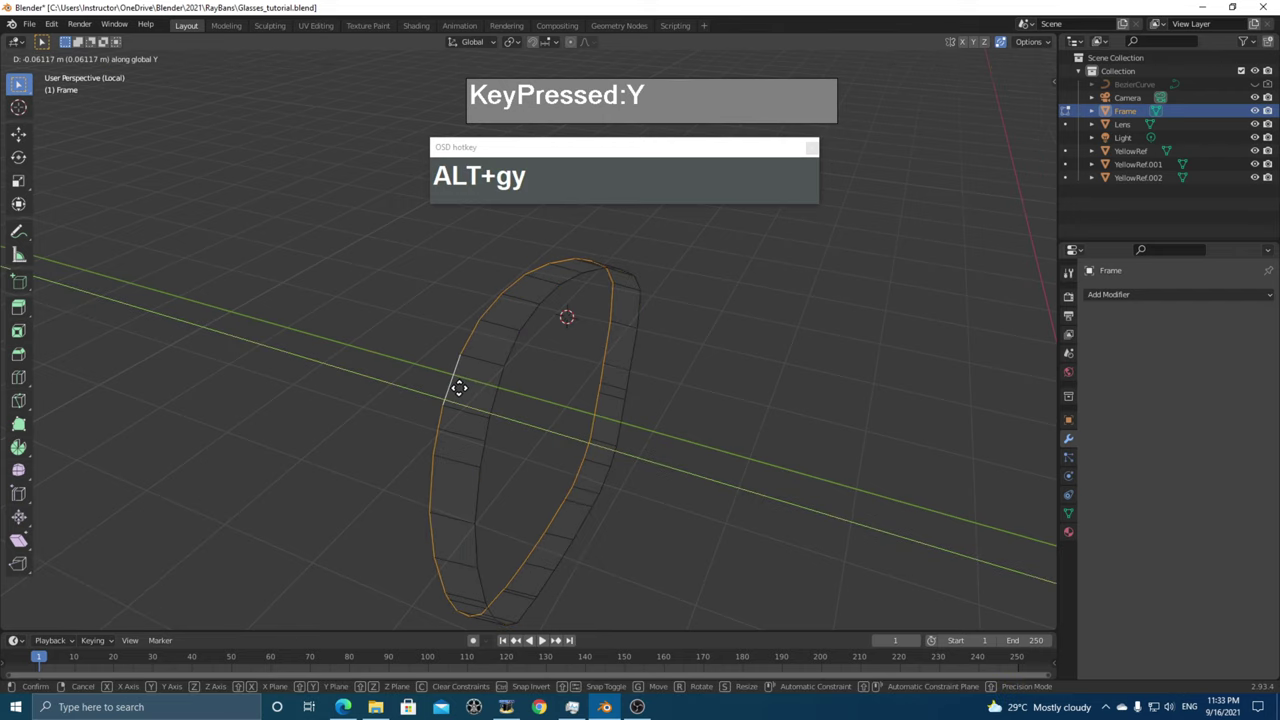
click(452, 381)
- Leave local view so all objects show again, and return the viewport to Solid shading
scroll(503, 401, down, 3)
middle_drag(503, 401, 986, 331)
scroll(612, 429, down, 2)
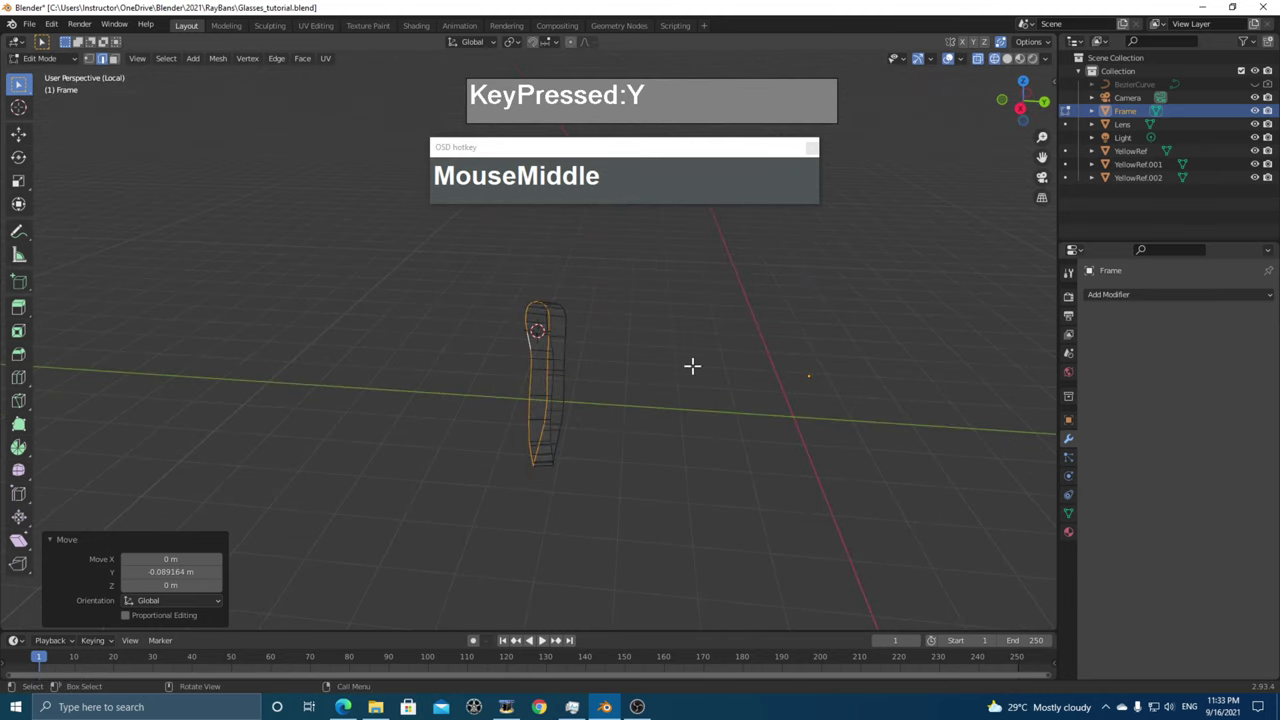
click(138, 58)
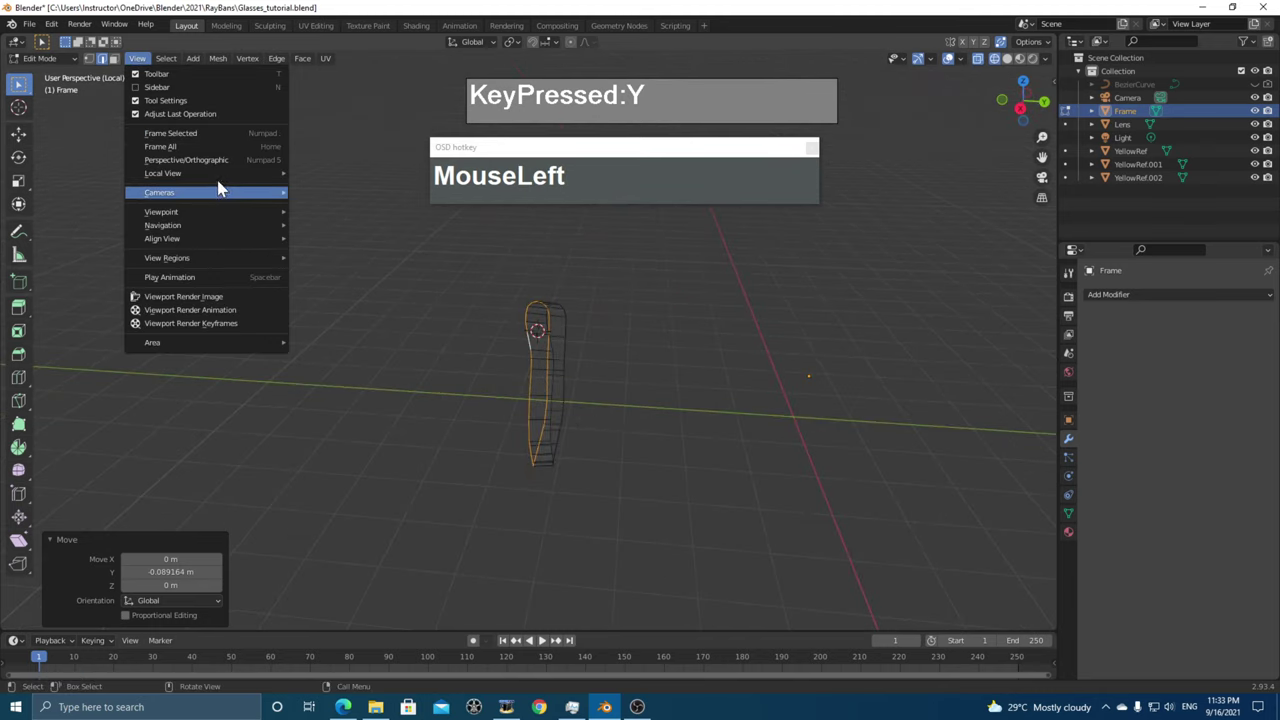
mouse_move(192, 175)
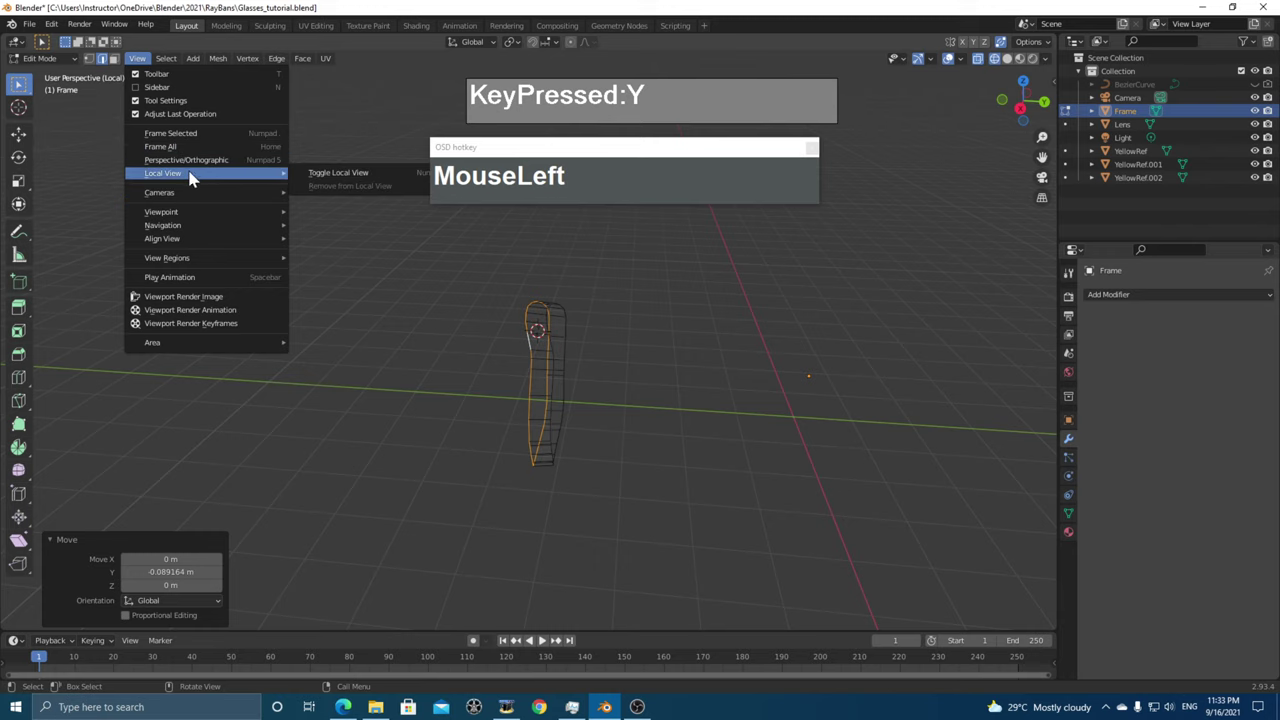
click(357, 178)
middle_drag(417, 314, 518, 350)
key(z)
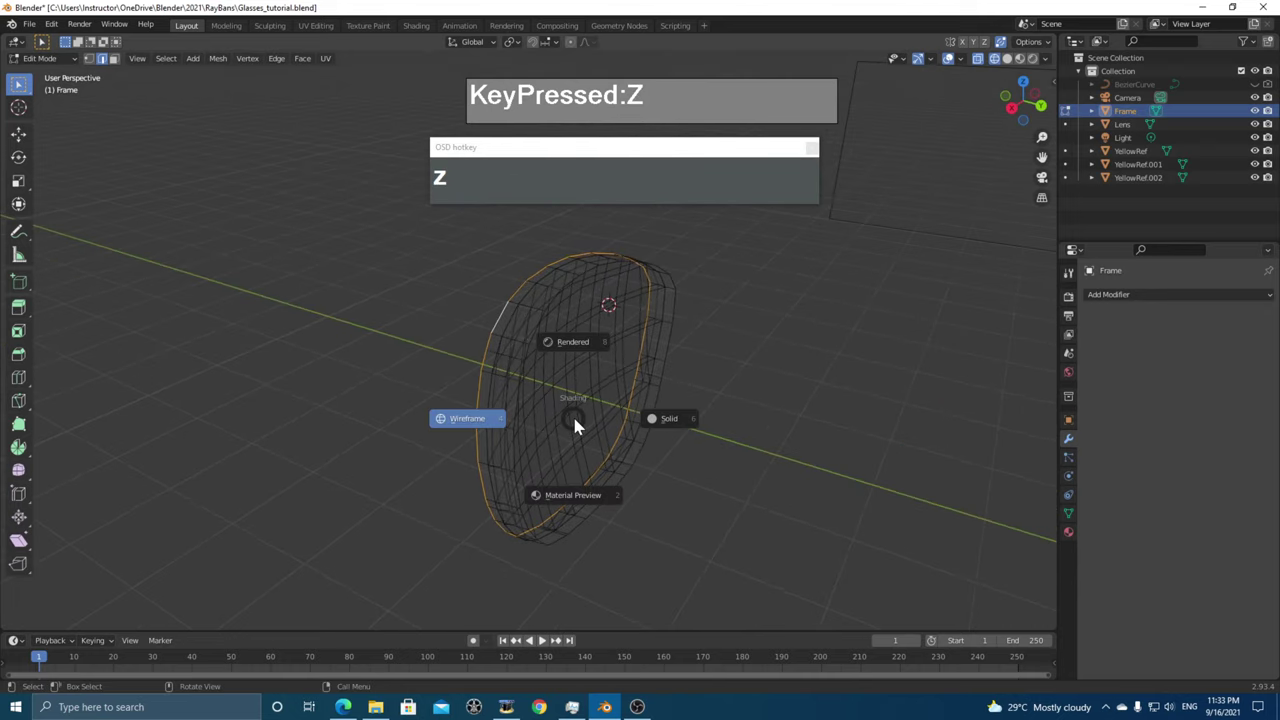
click(691, 429)
- Select the face loop around the widened rim in face selection and extrude it along its normals with an offset of 0.068 m
mouse_move(611, 417)
middle_down()
mouse_move(750, 411)
mouse_move(786, 469)
mouse_move(780, 386)
mouse_move(697, 420)
mouse_move(535, 418)
middle_up()
alt+click(546, 399)
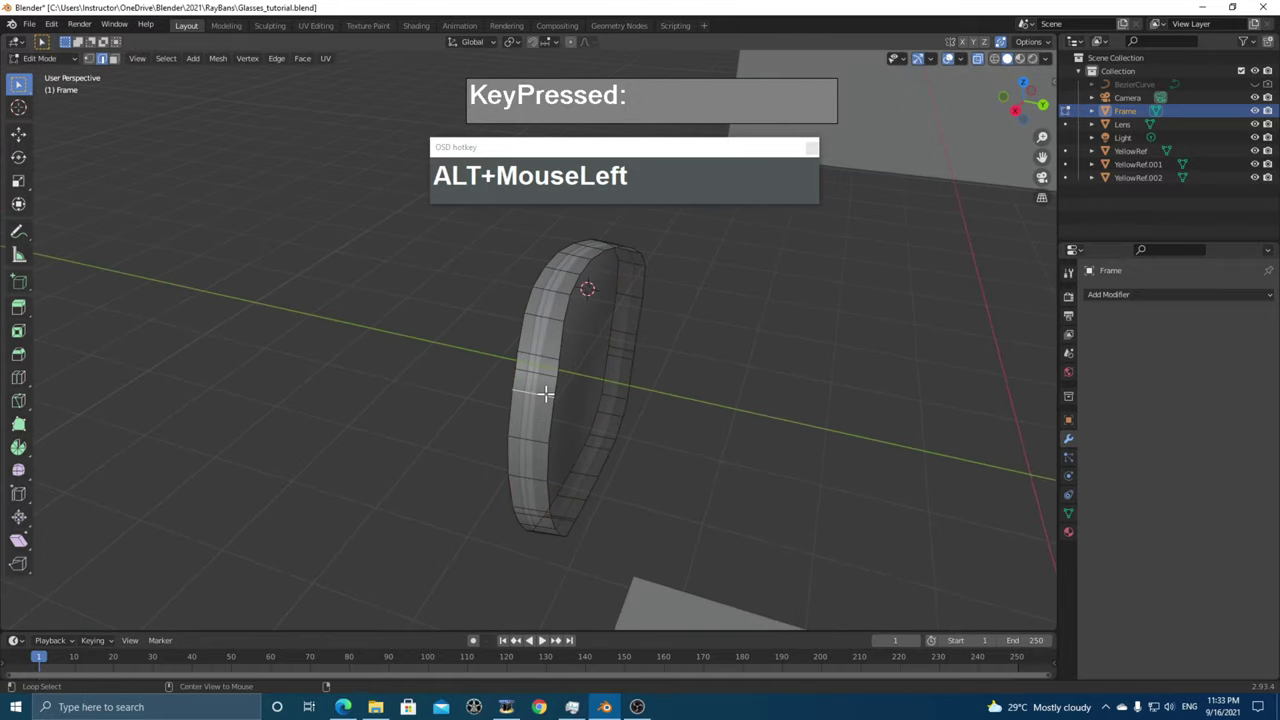
alt+click(545, 405)
middle_drag(566, 411, 538, 397)
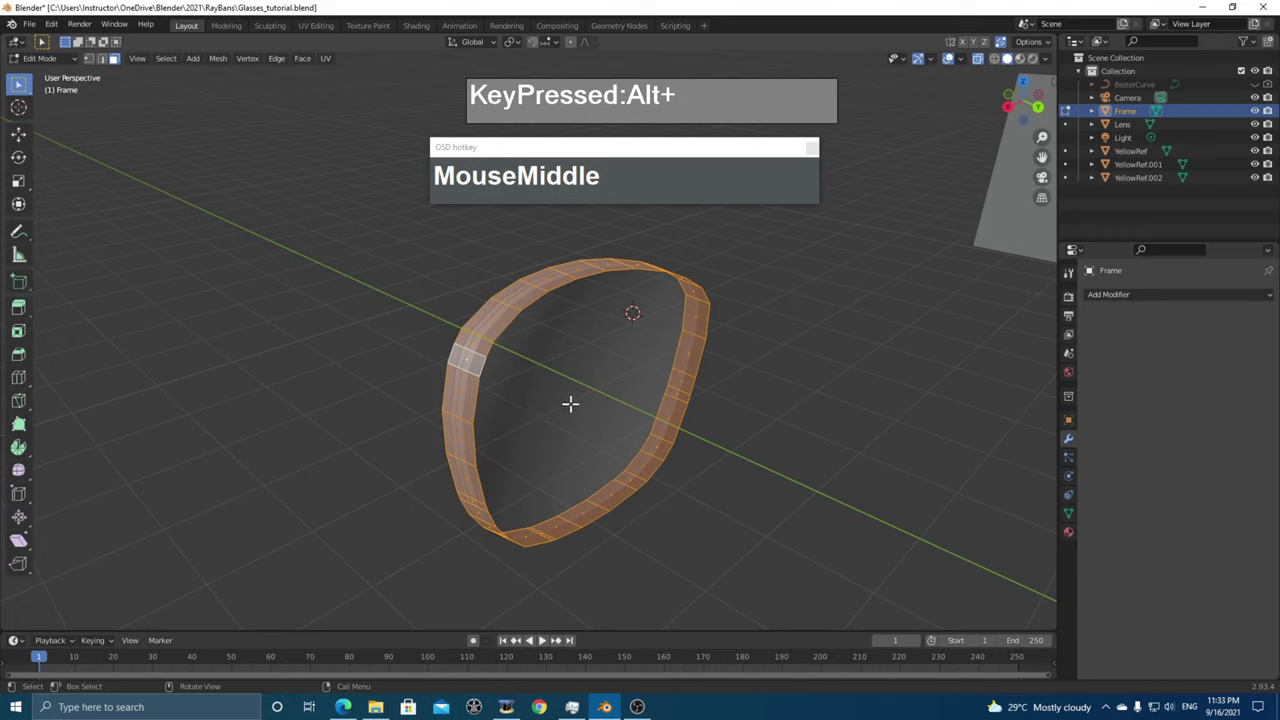
click(28, 315)
drag(28, 315, 74, 366)
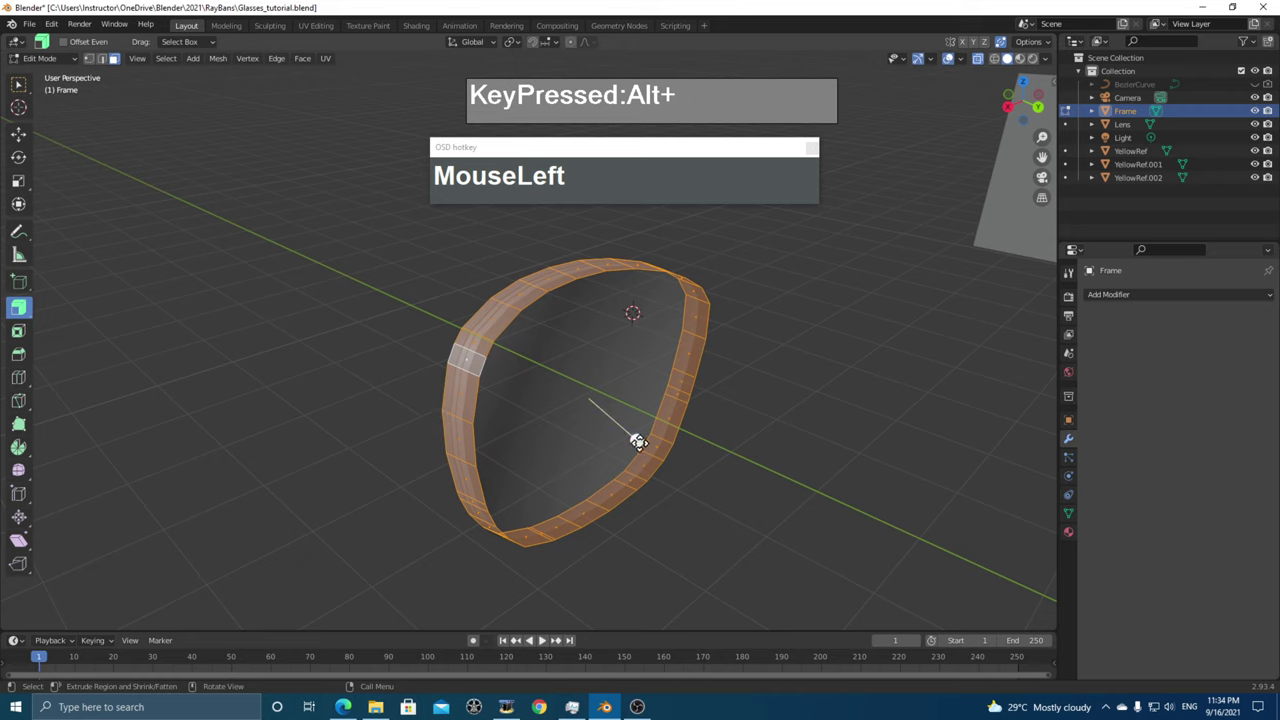
drag(638, 441, 638, 440)
alt+middle_drag(764, 460, 761, 321)
alt+middle_drag(553, 268, 479, 258)
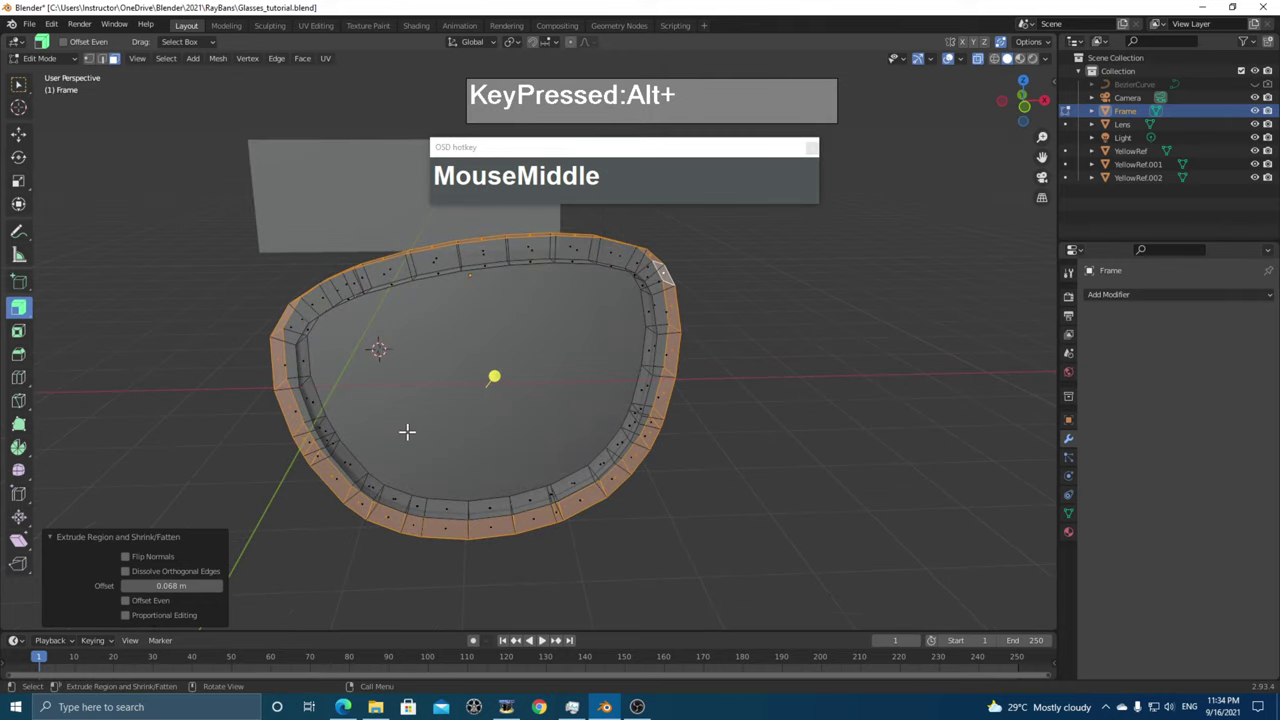
alt+middle_drag(595, 376, 553, 374)
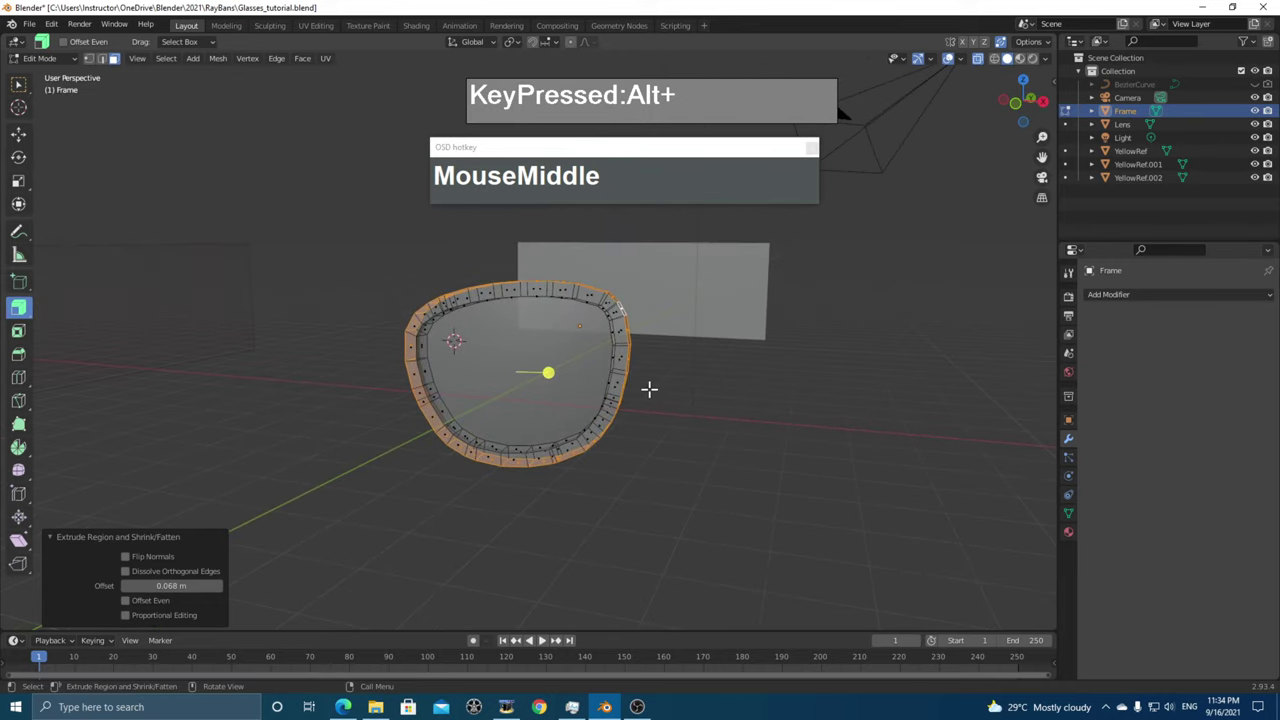
- Switch to Material Preview shading and the front view to compare the extruded frame with the glasses reference
key(z)
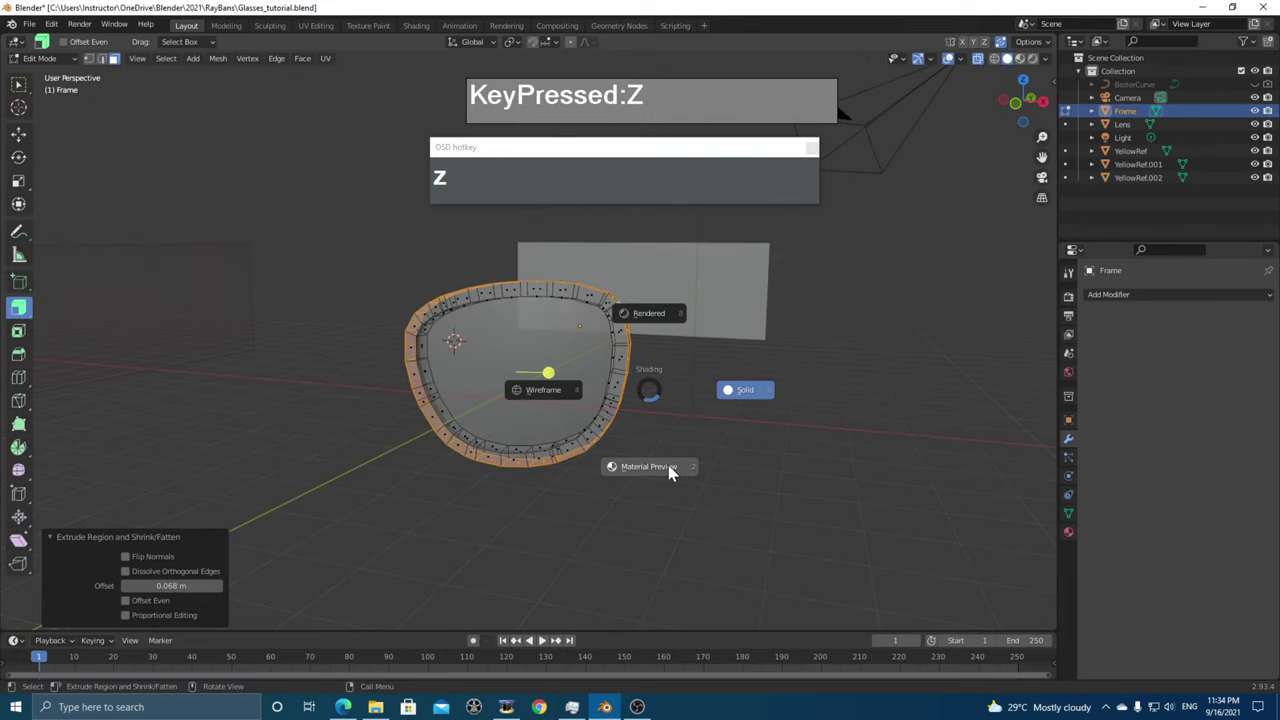
click(672, 468)
middle_drag(675, 466, 700, 457)
key(KP_1)
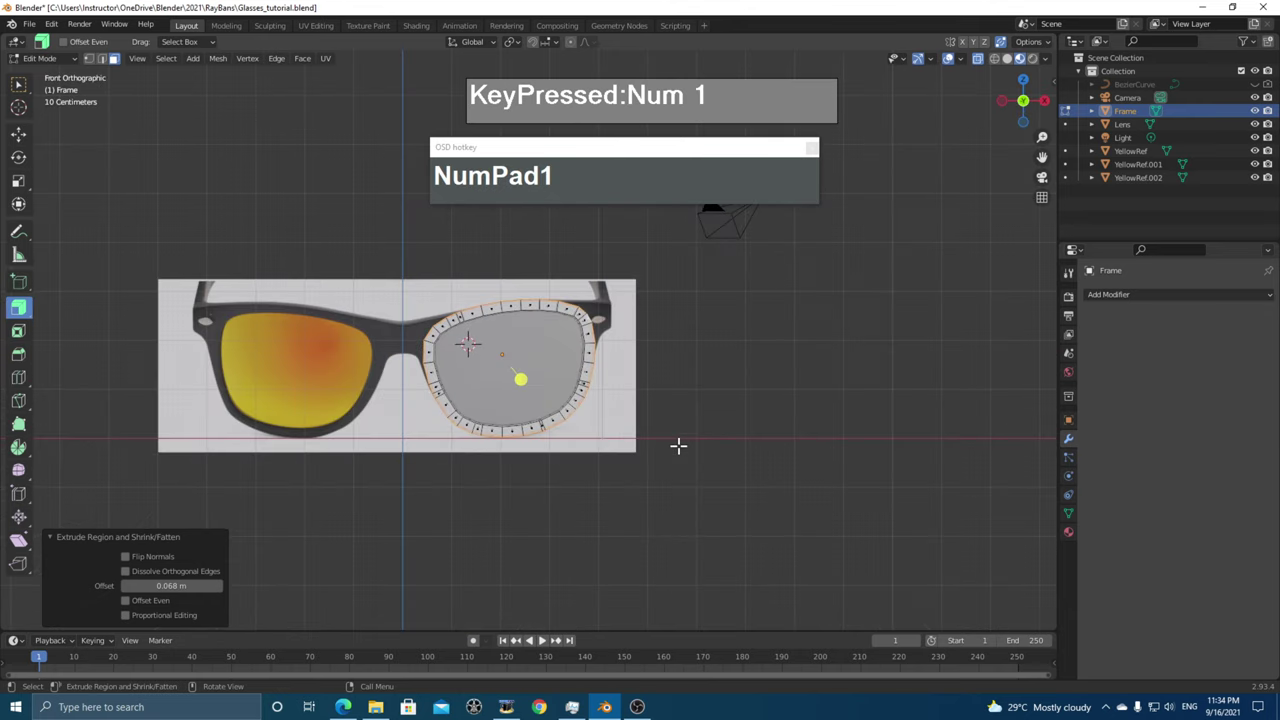
scroll(680, 434, up, 4)
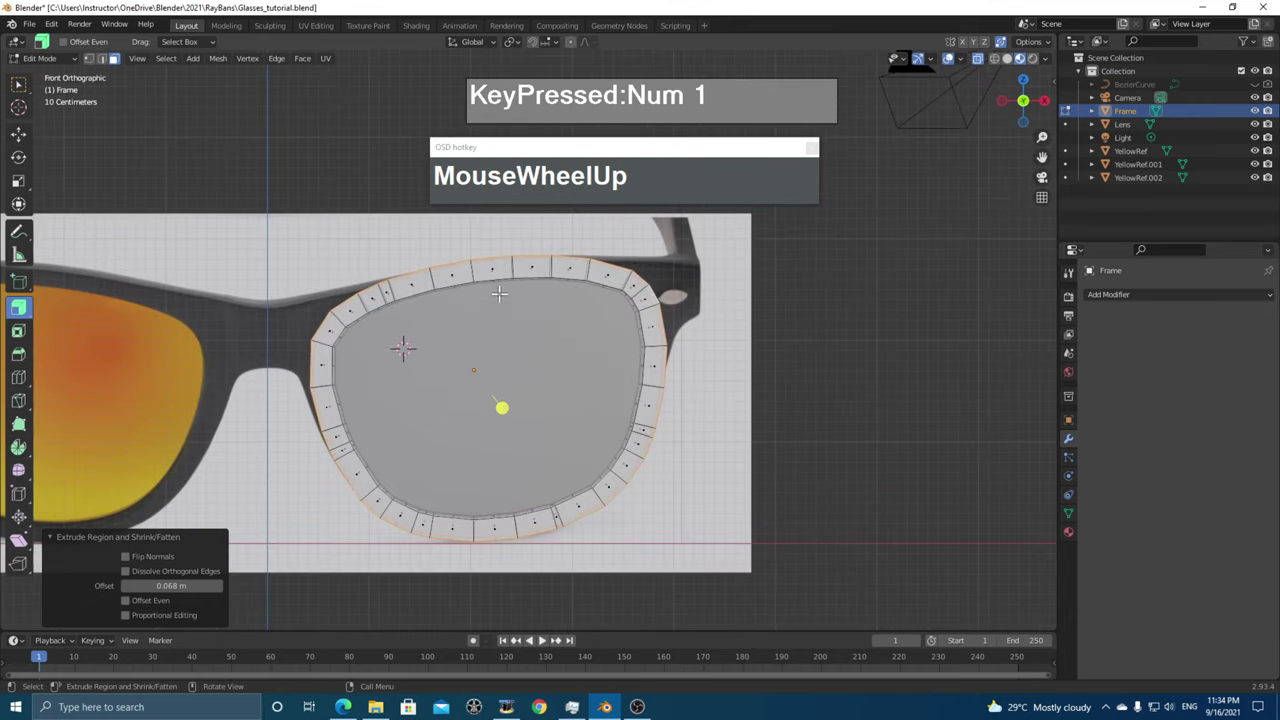
- Set the Frame object's viewport display to Wire
click(1068, 421)
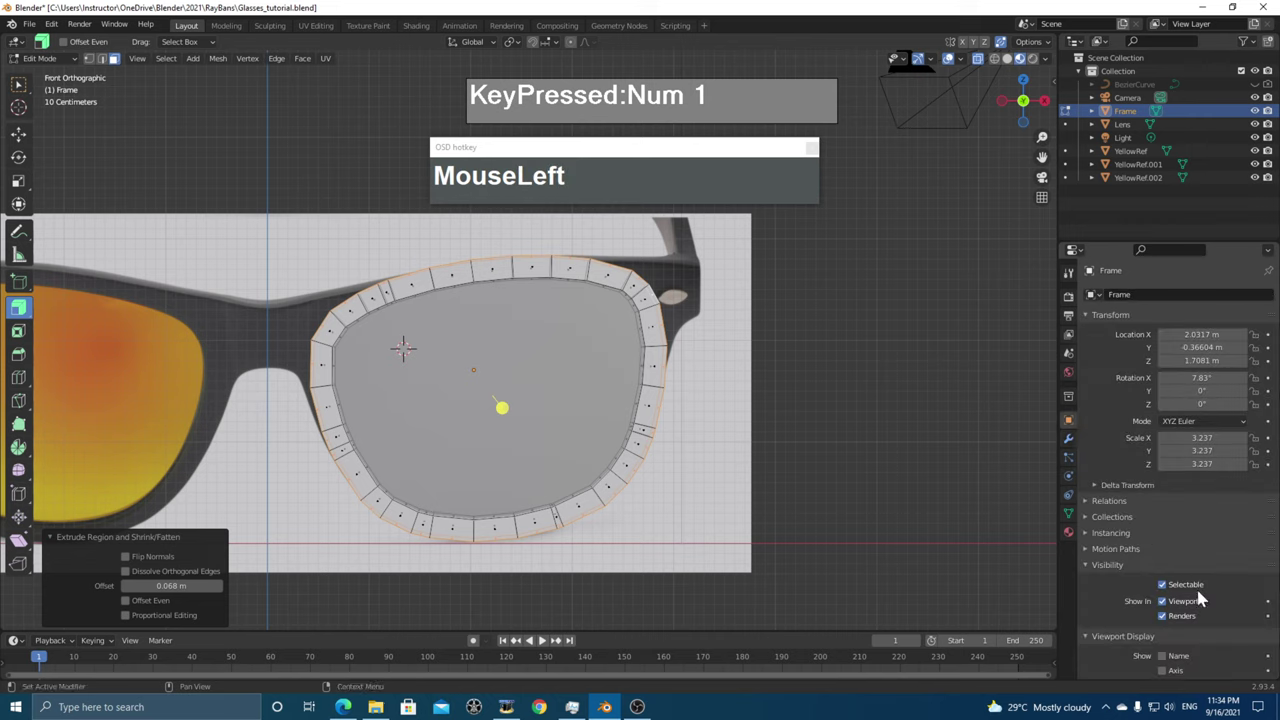
scroll(1200, 598, down, 4)
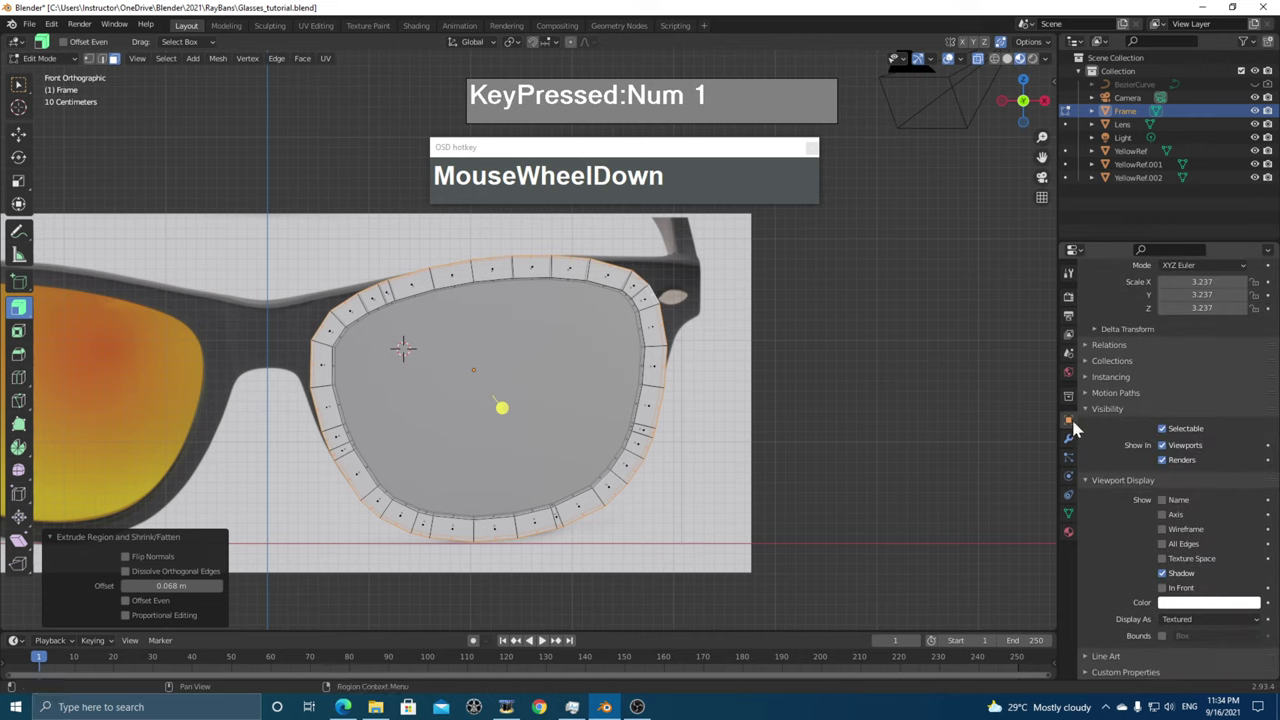
click(1210, 619)
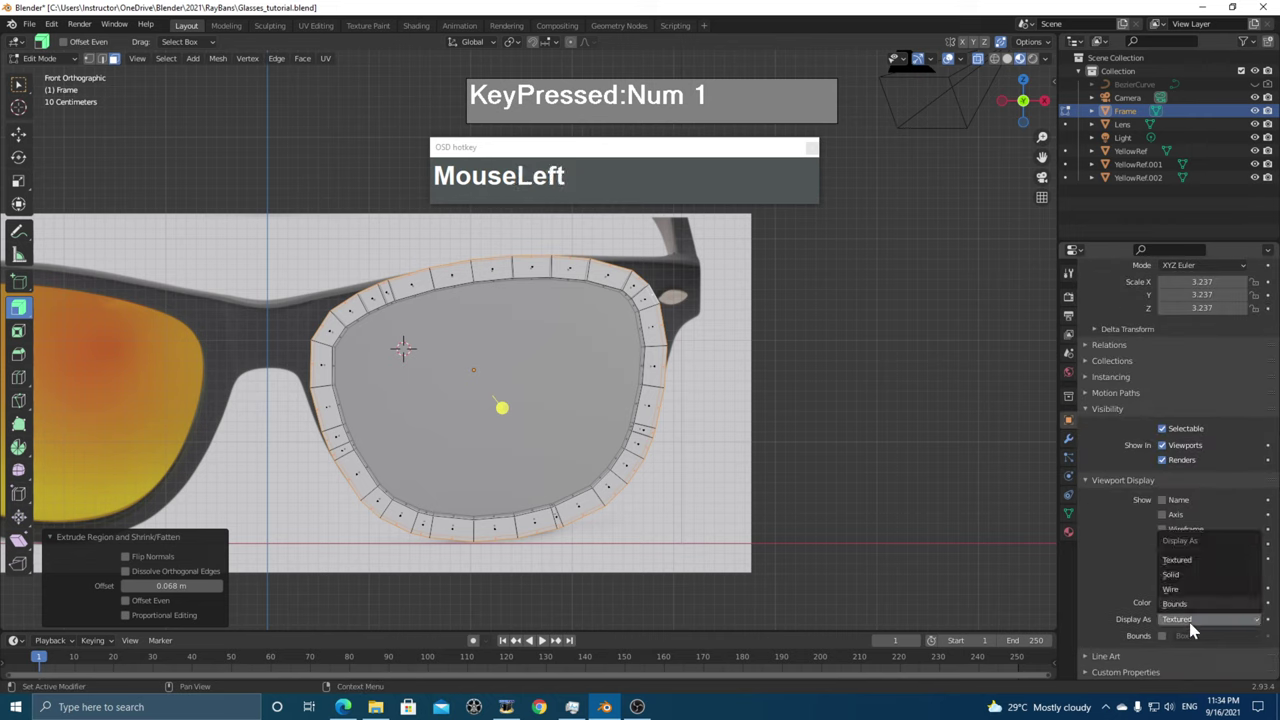
click(1200, 592)
- Select the two outer faces beside the hinge, move them out to the reference's end piece and rotate them about 18.1°
shift+middle_drag(967, 561, 991, 573)
scroll(791, 457, up, 1)
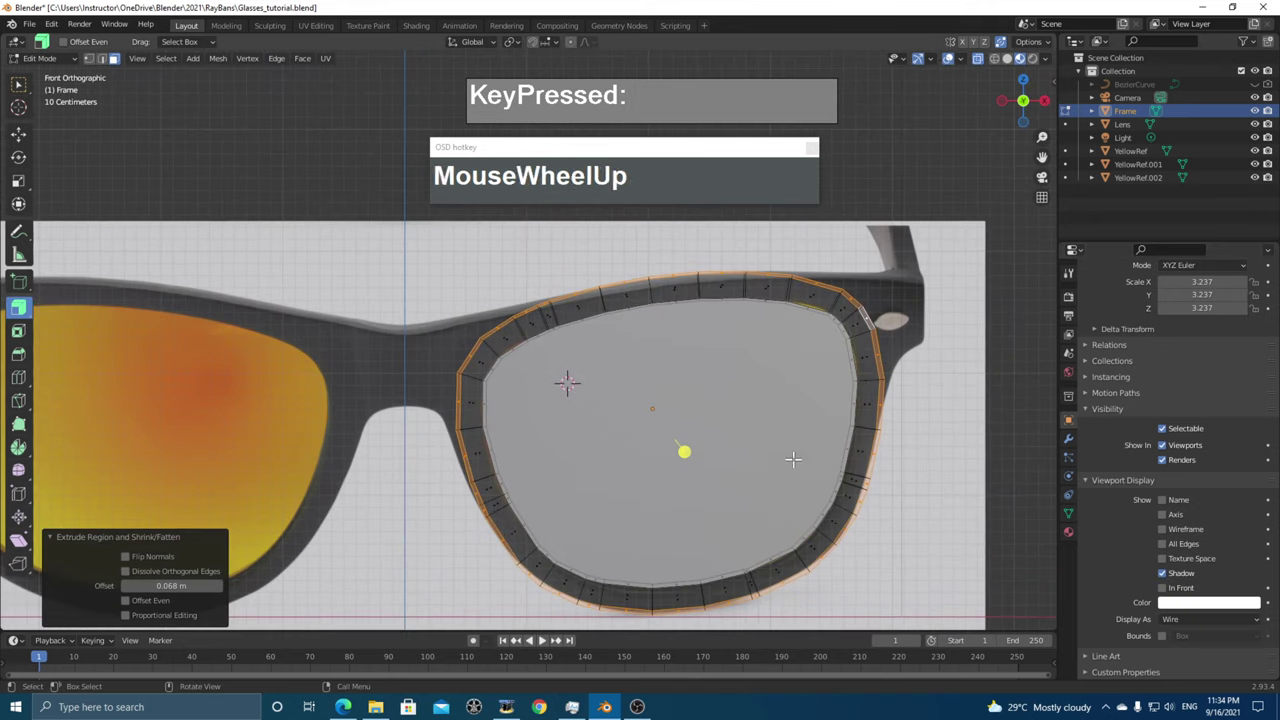
shift+middle_drag(791, 457, 731, 462)
scroll(766, 474, up, 1)
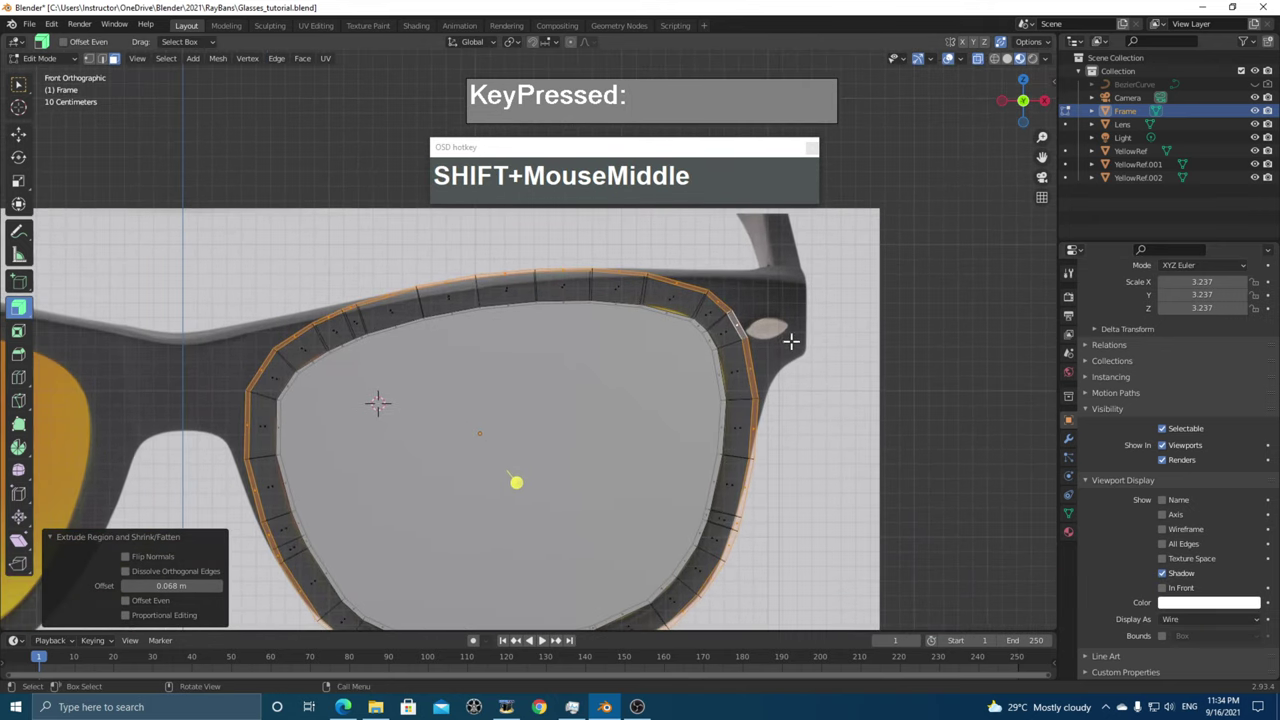
click(740, 340)
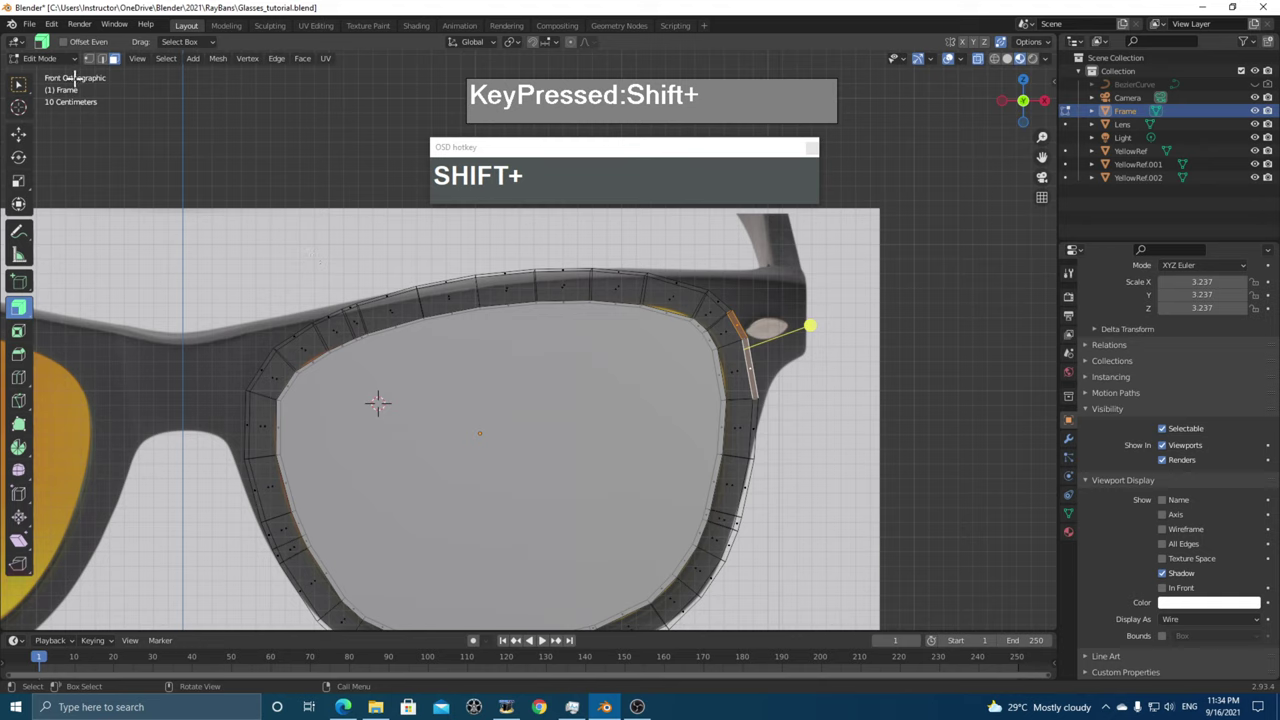
click(19, 88)
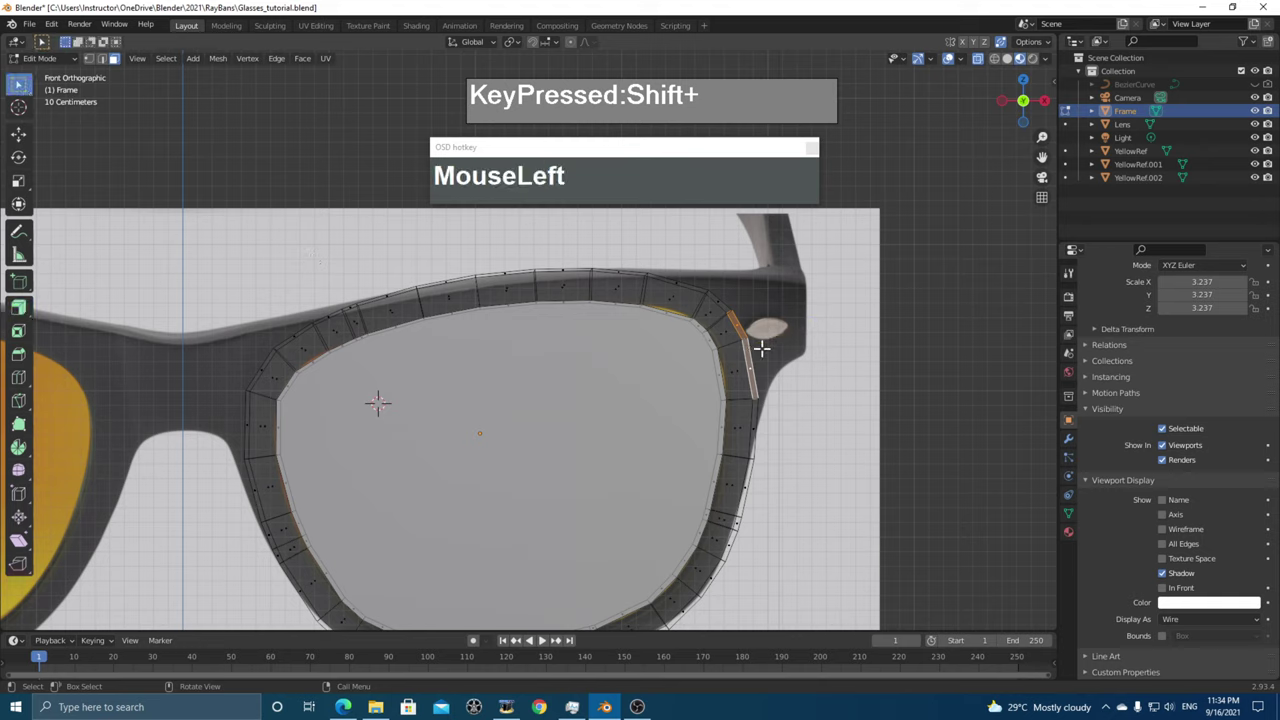
key(g)
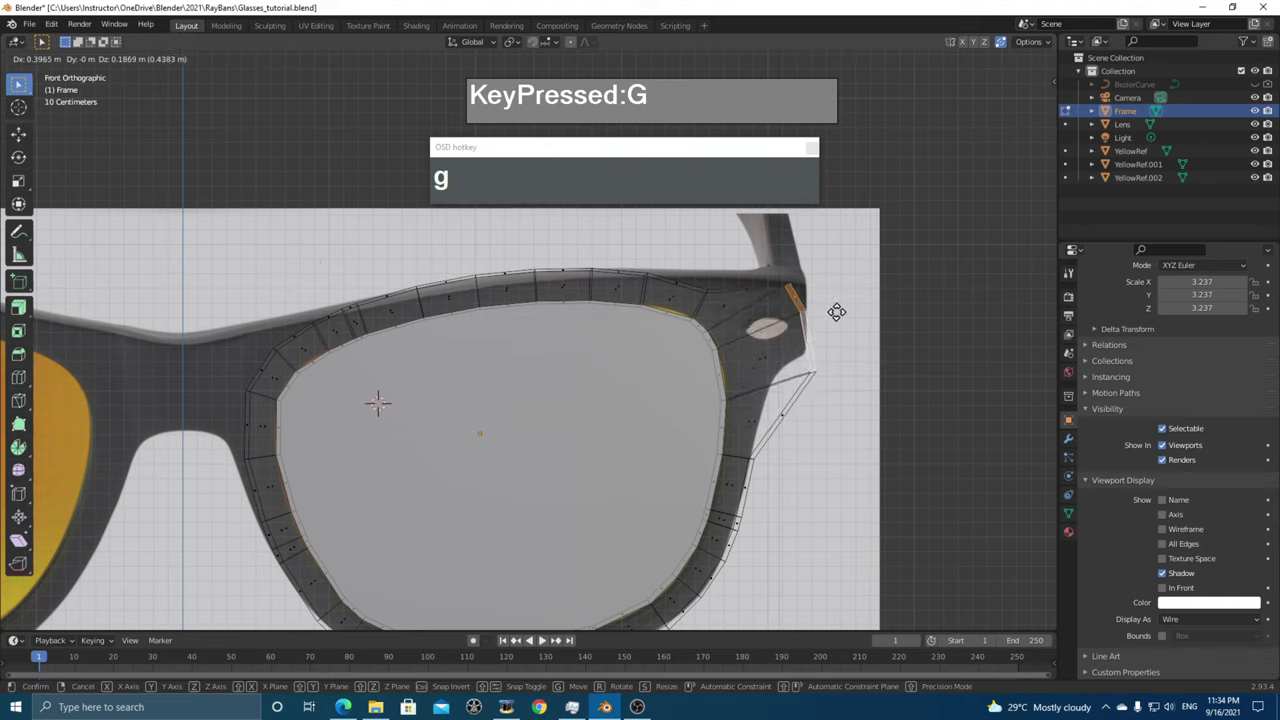
click(878, 335)
key(r)
click(865, 342)
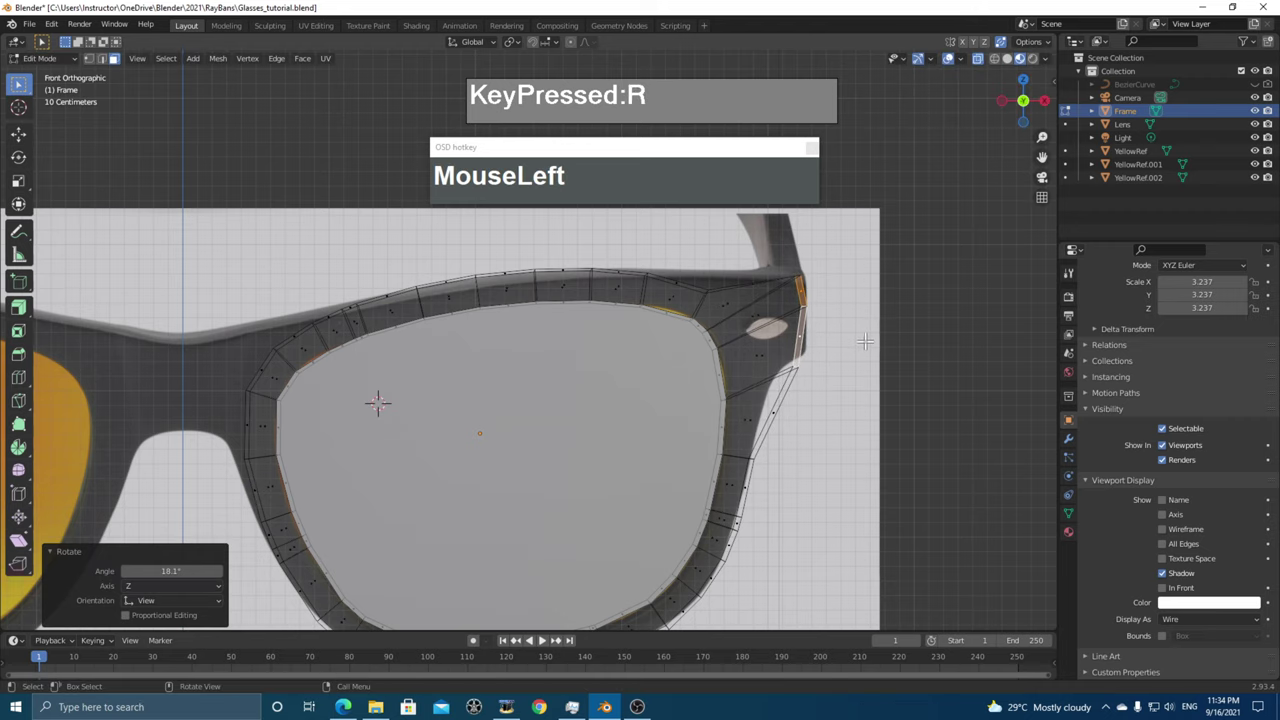
- Scale the two end-piece faces to about 0.198 along X and move them onto the reference's outer edge
key(s)
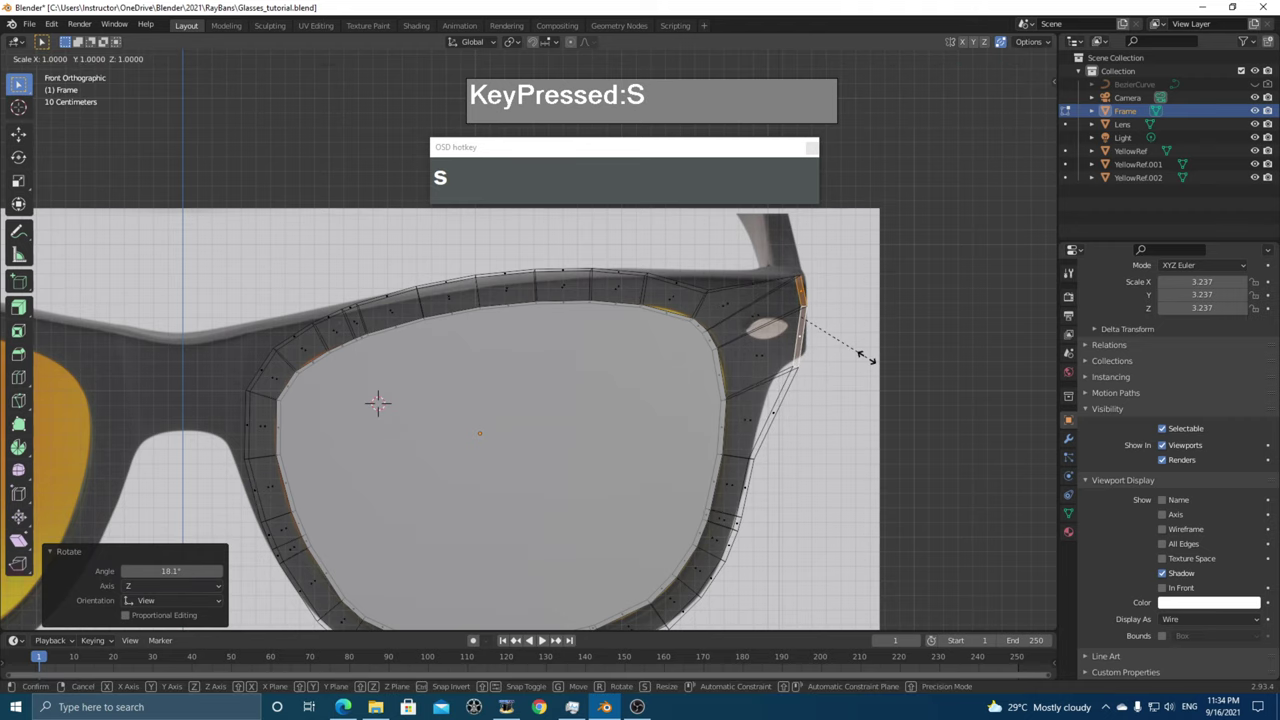
key(x)
click(818, 333)
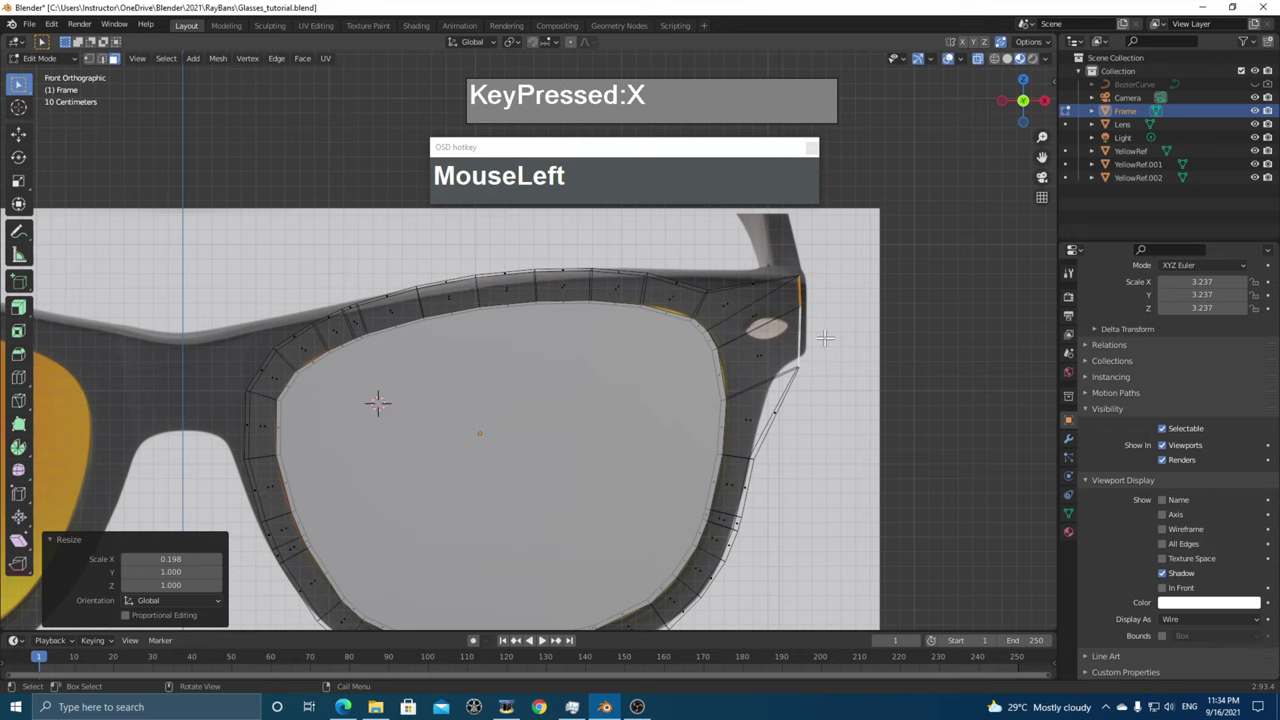
key(g)
click(829, 337)
- Add one loop cut across the rim segment below the end piece and move its outer vertices onto the reference outline
shift+middle_drag(790, 418, 731, 385)
scroll(790, 380, up, 1)
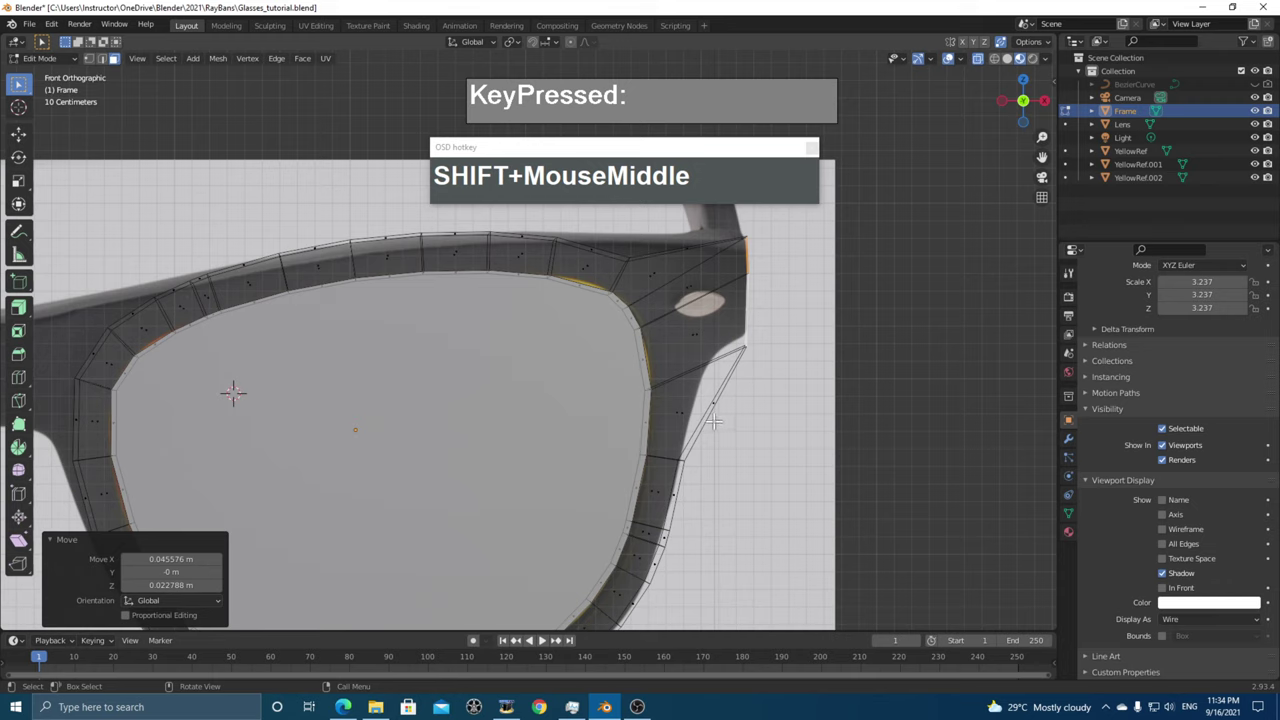
key(ctrl+r)
click(714, 410)
click(727, 412)
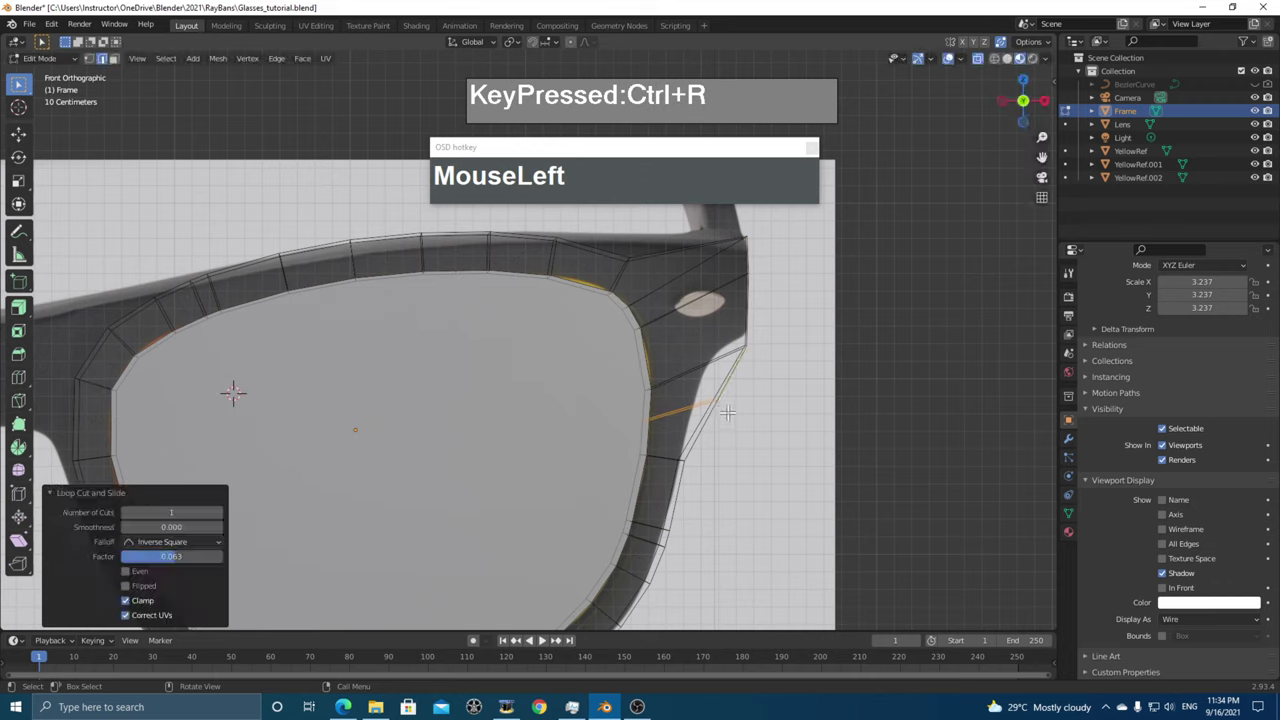
key(1)
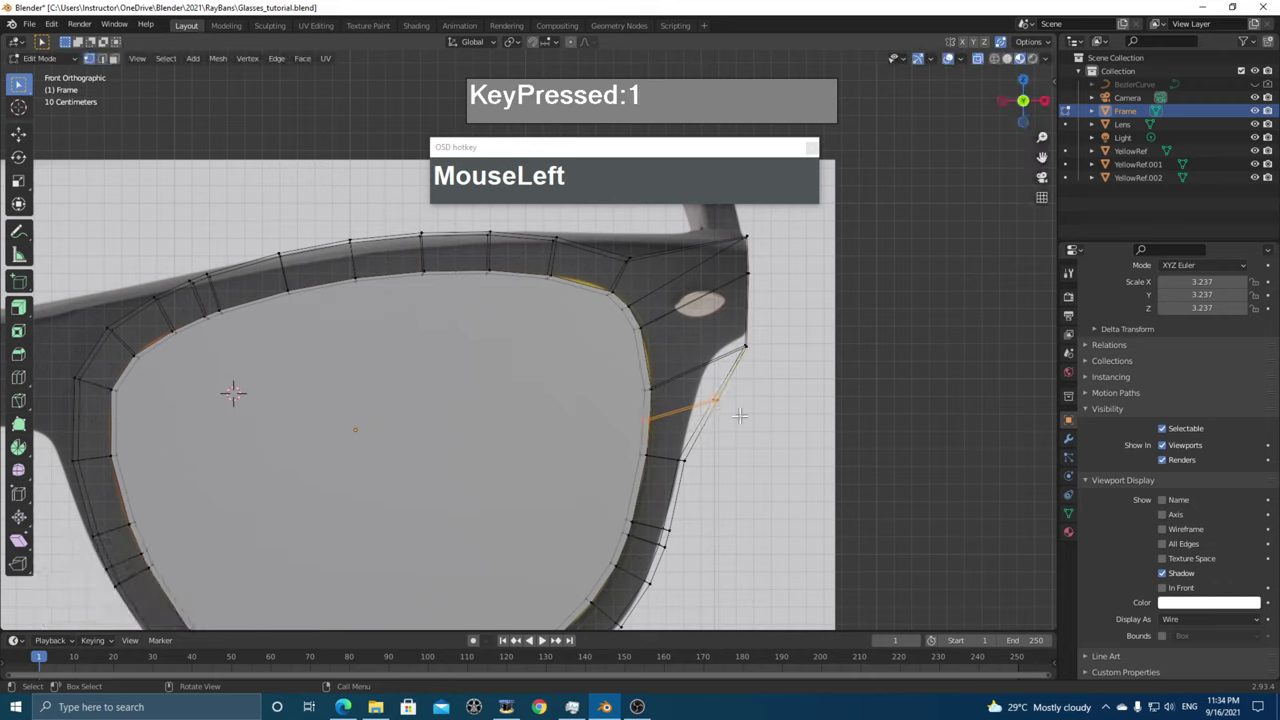
key(g)
click(776, 360)
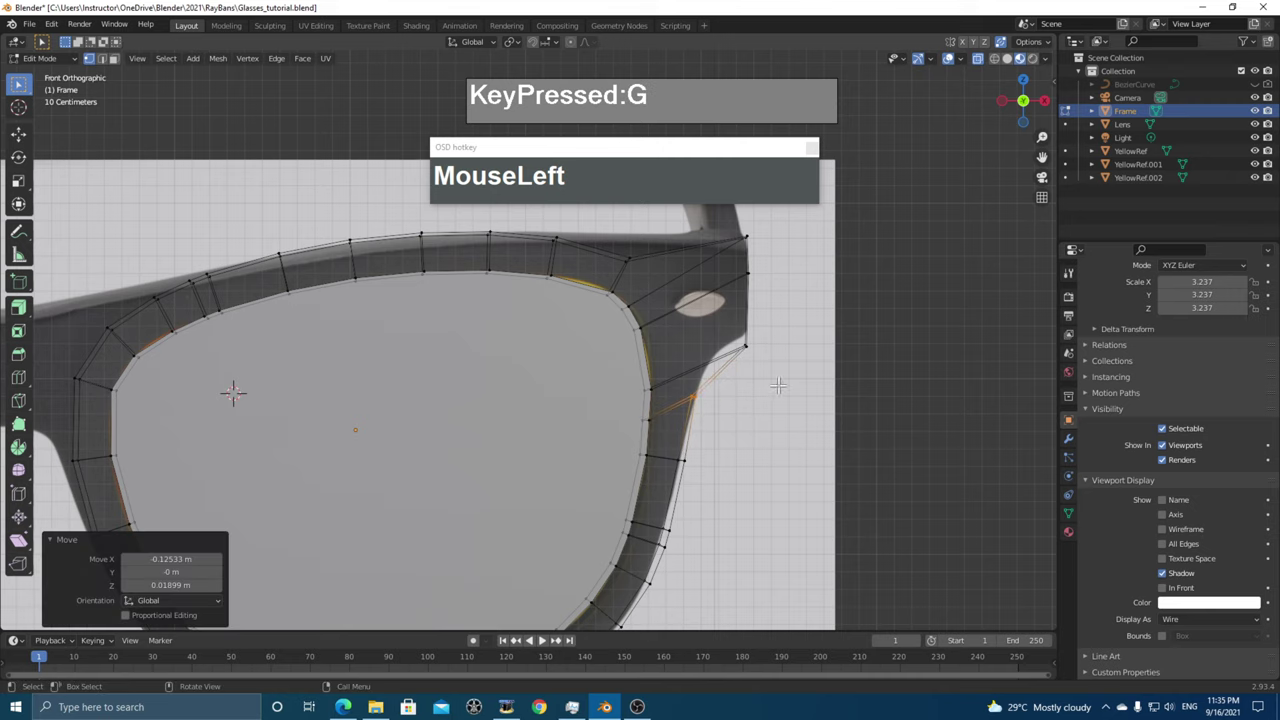
- Move the end piece's lower and upper corner vertices and the neighbouring top-edge vertices onto the reference outline
key(g)
click(750, 340)
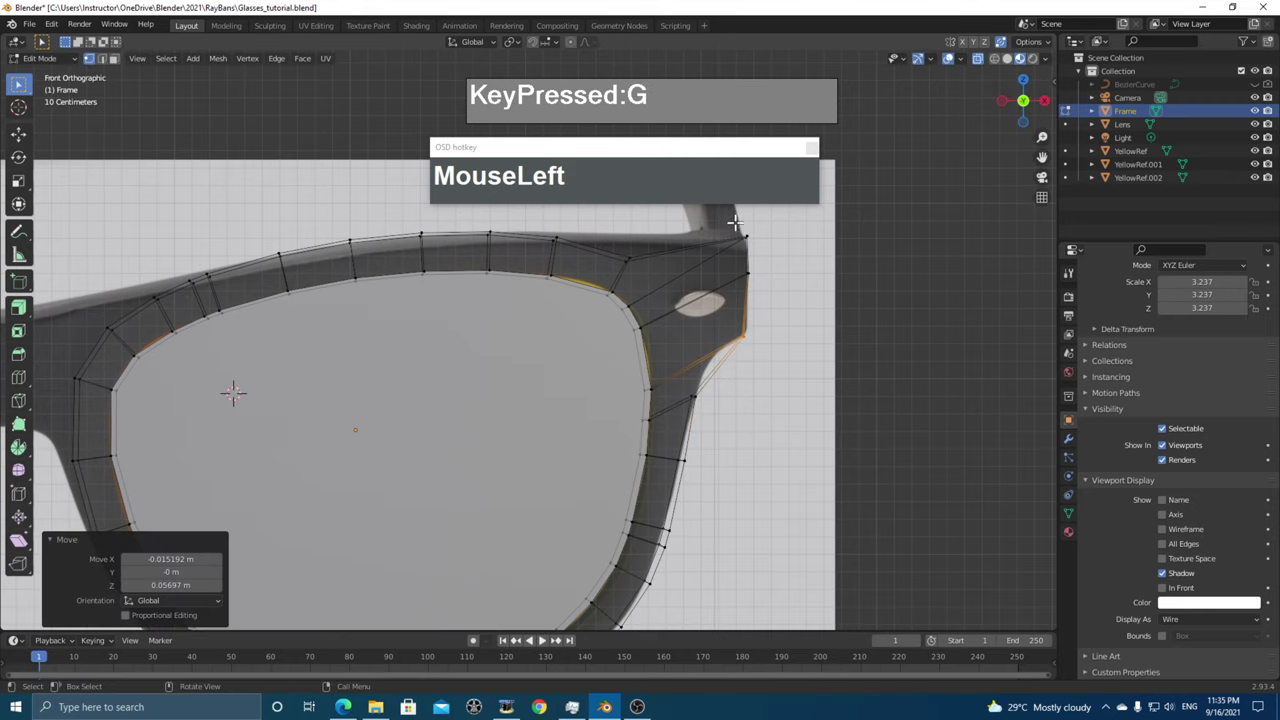
key(g)
click(763, 267)
key(g)
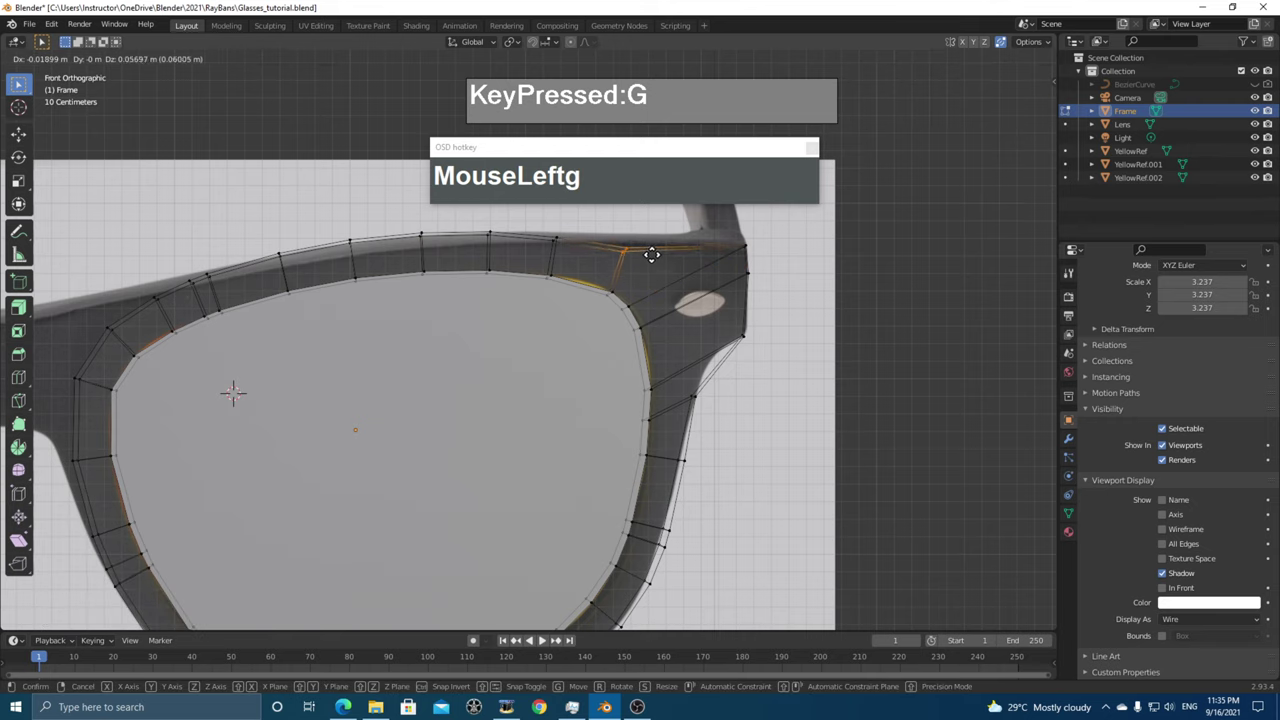
click(649, 249)
- Lower the next four vertex pairs along the rim's top edge, working toward the bridge, to follow the reference's front face
shift+middle_drag(571, 262, 600, 240)
shift+scroll(600, 240, up, 2)
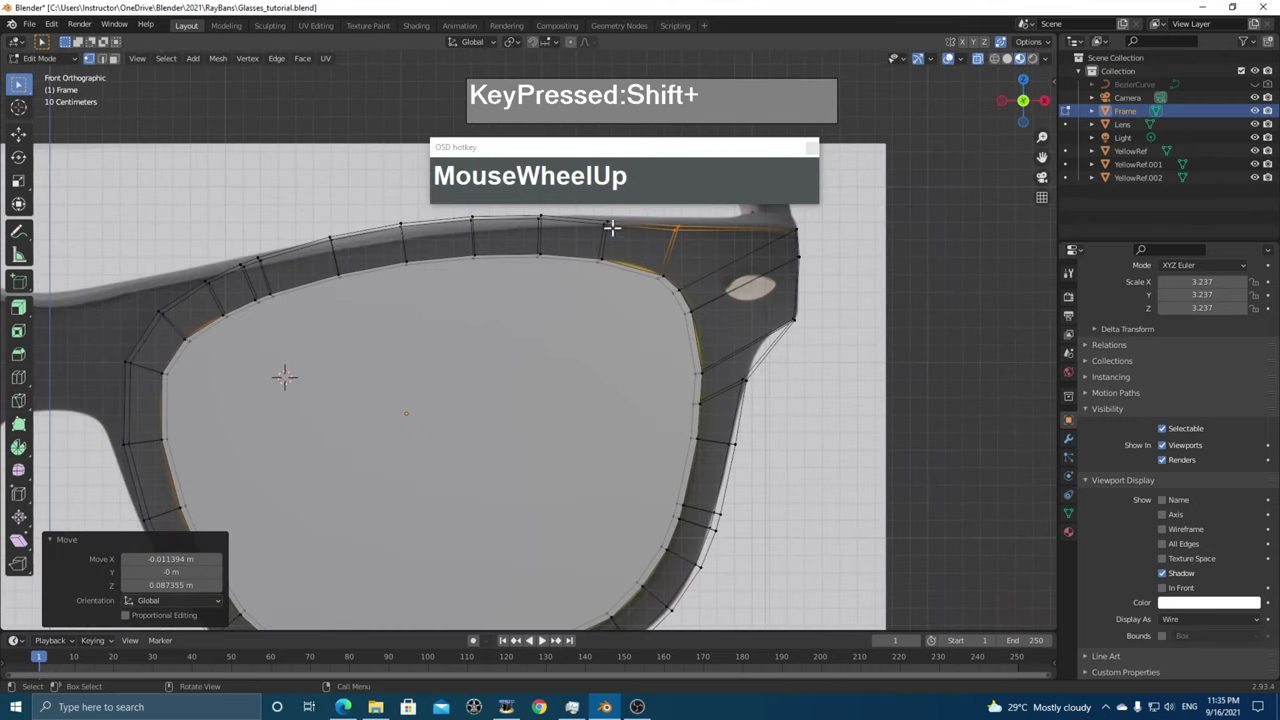
shift+click(606, 226)
key(g)
click(620, 239)
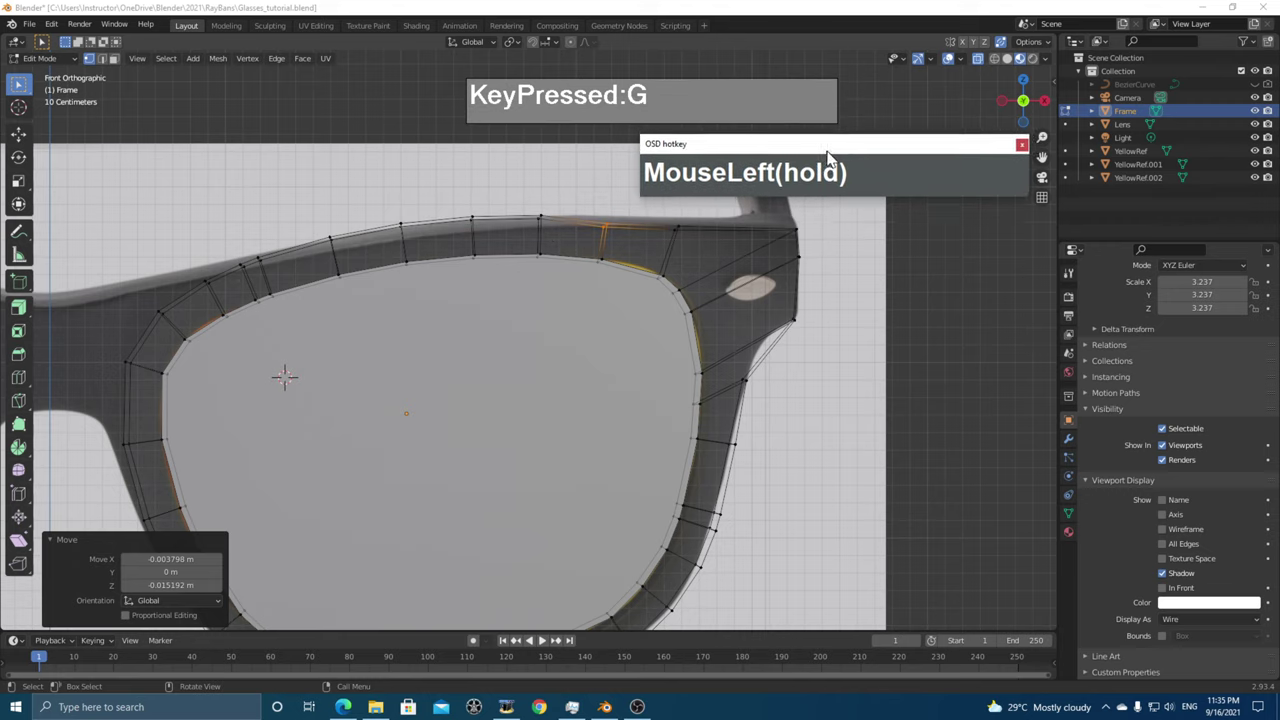
drag(530, 185, 560, 223)
key(g)
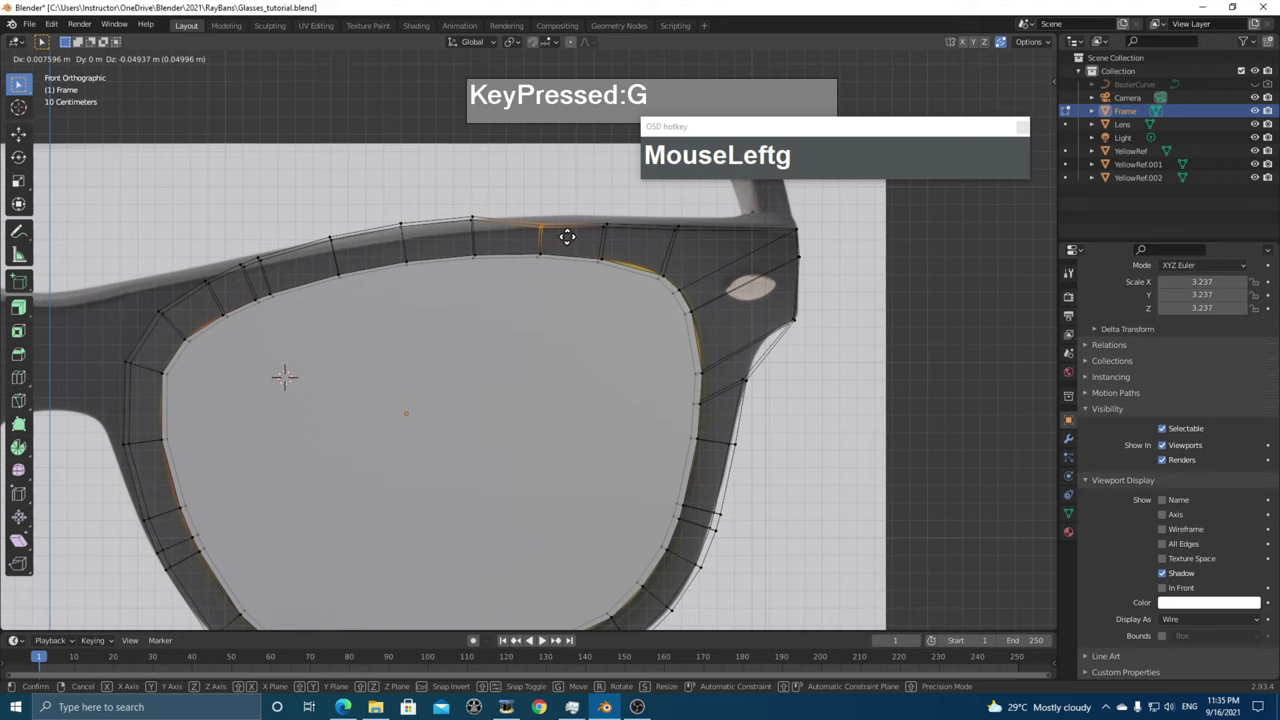
click(567, 236)
drag(453, 205, 490, 236)
key(g)
click(397, 229)
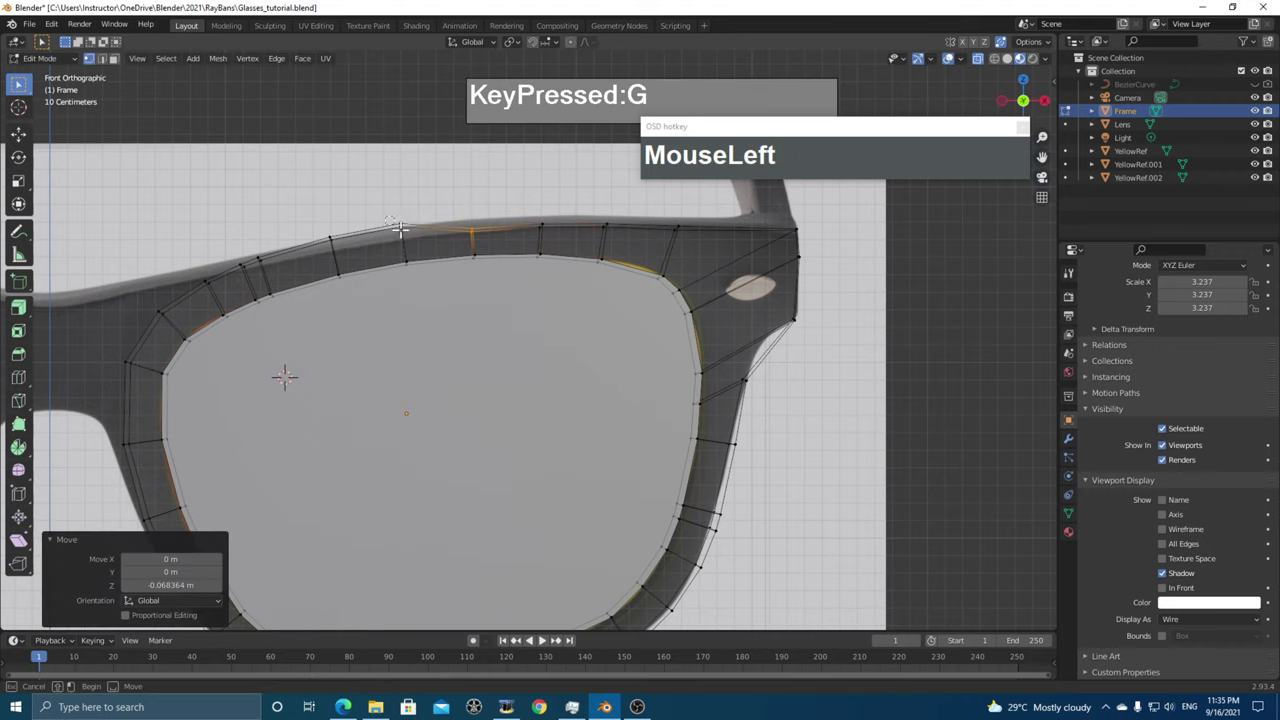
key(g)
click(423, 257)
- Adjust the next two top-edge vertex groups near the rim's inner corner to follow the reference's brow line
shift+middle_drag(406, 301, 584, 321)
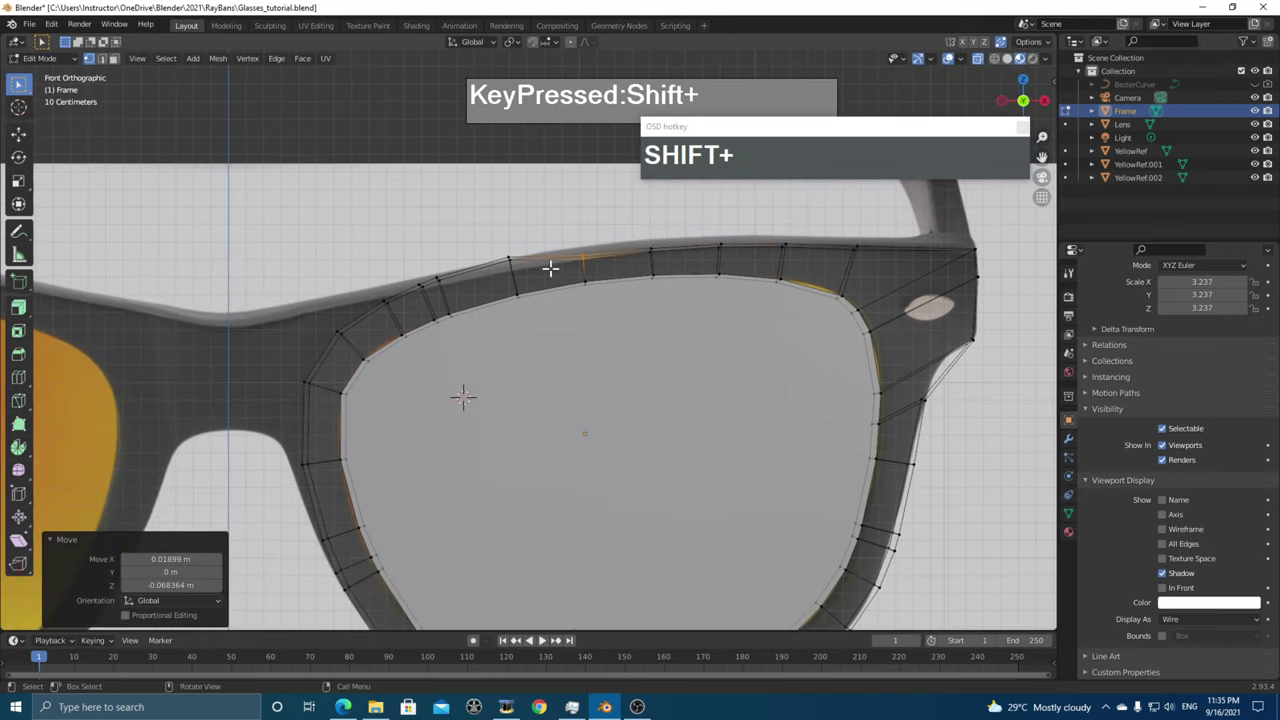
shift+click(509, 262)
key(g)
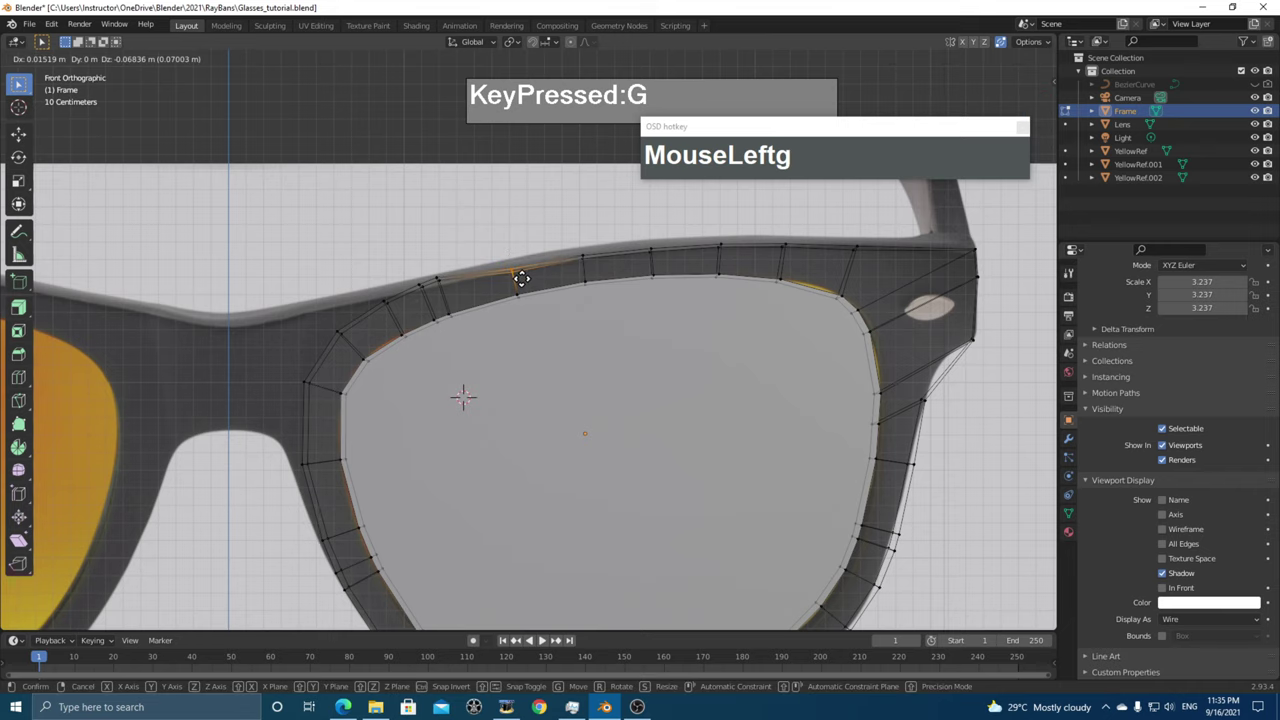
click(521, 278)
drag(403, 265, 443, 290)
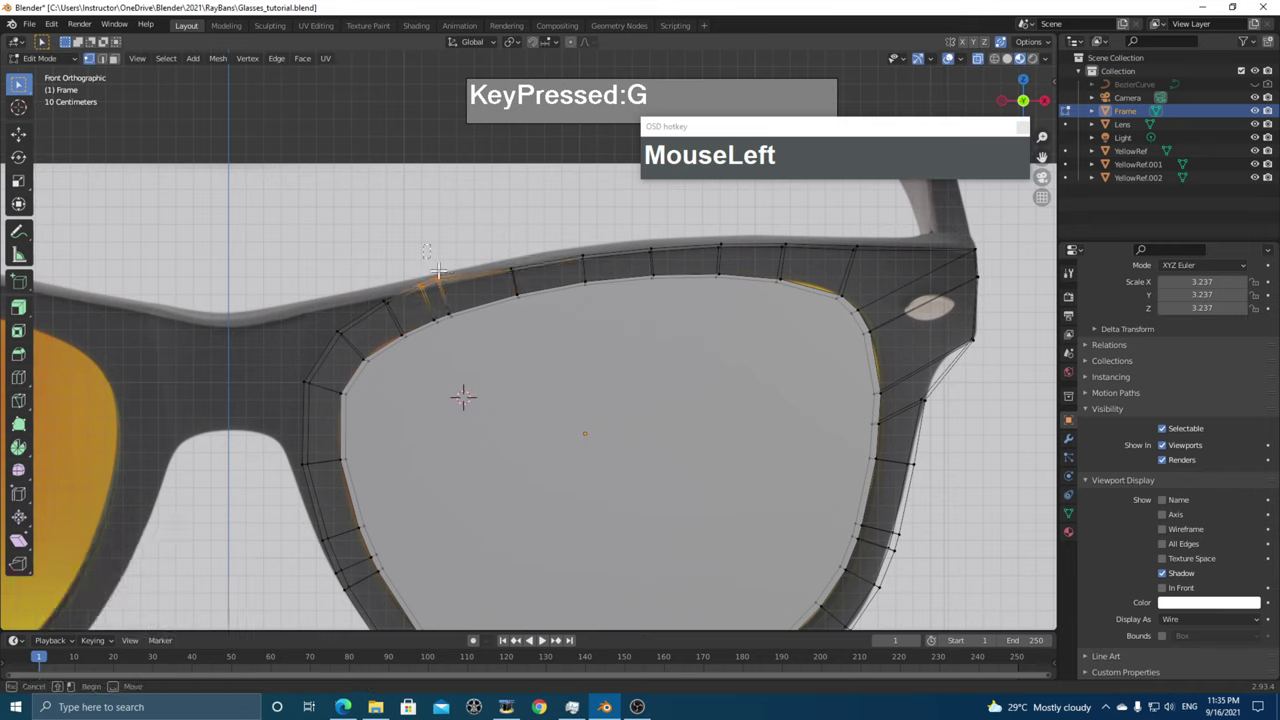
key(g)
click(459, 289)
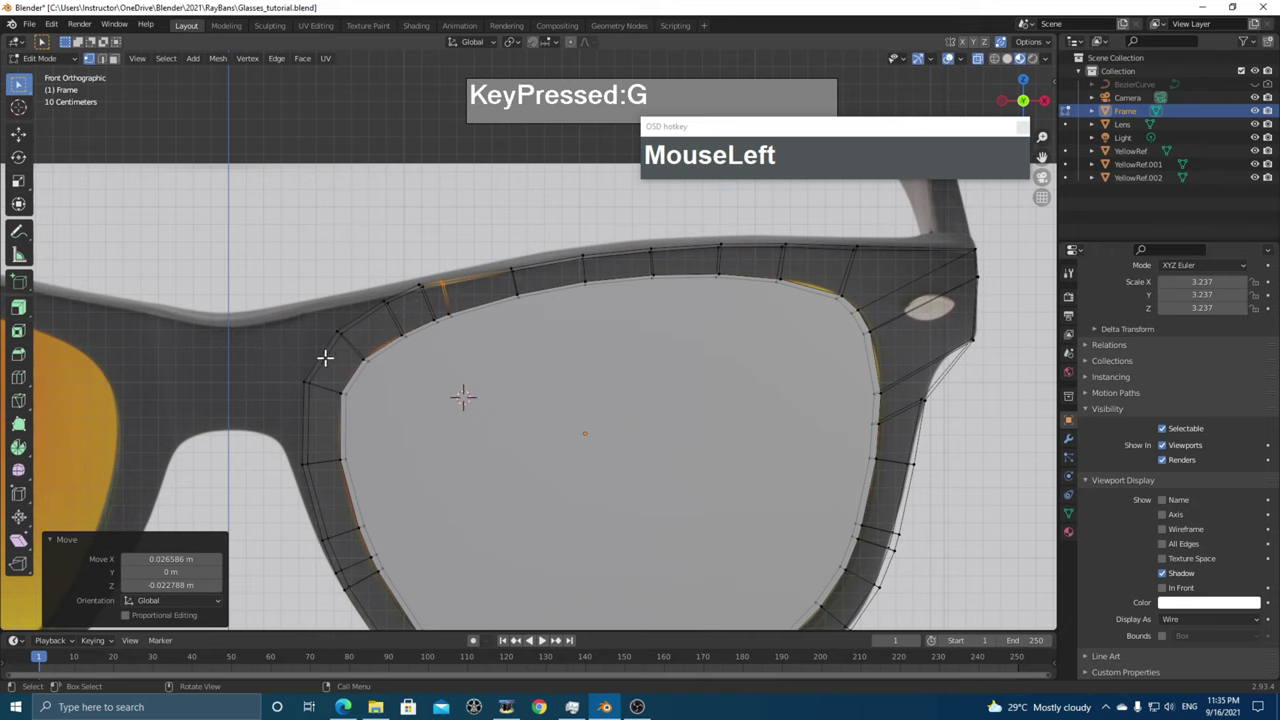
- Extrude the three outer rim faces facing the bridge and move them about -0.444 m along X toward the centre line
shift+middle_drag(390, 330, 578, 287)
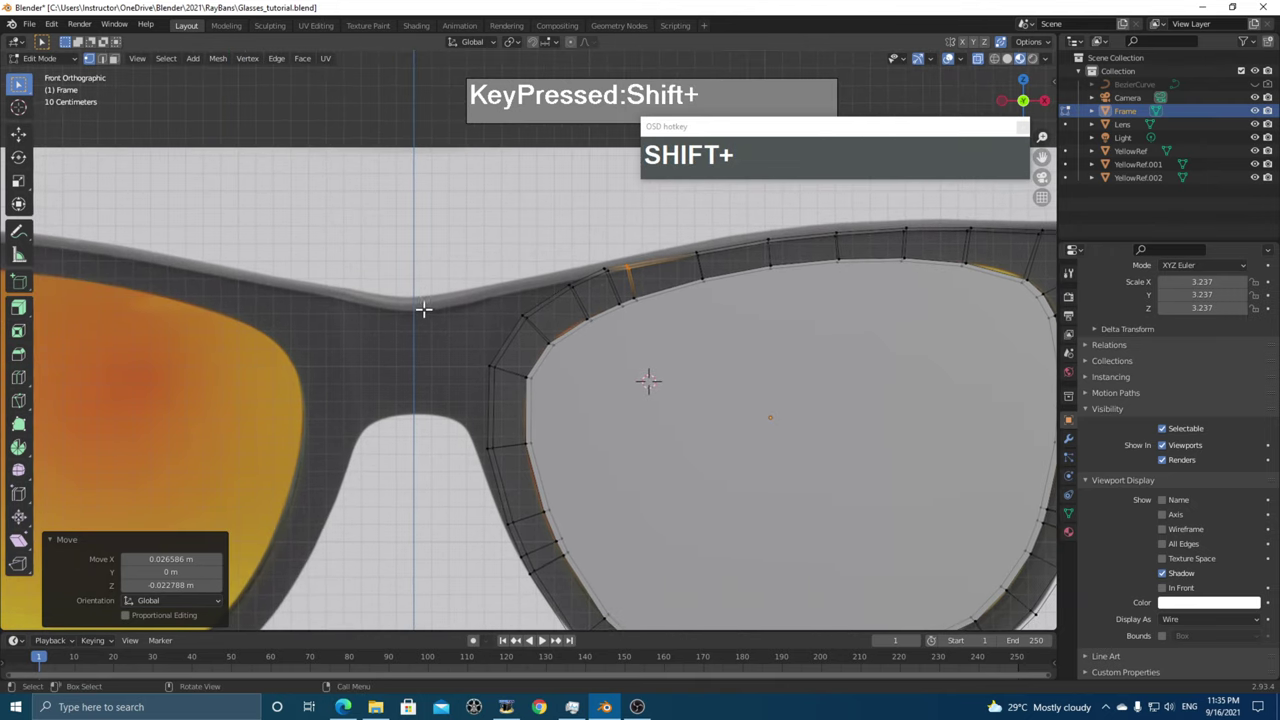
shift+middle_drag(460, 354, 547, 268)
shift+middle_drag(423, 315, 537, 299)
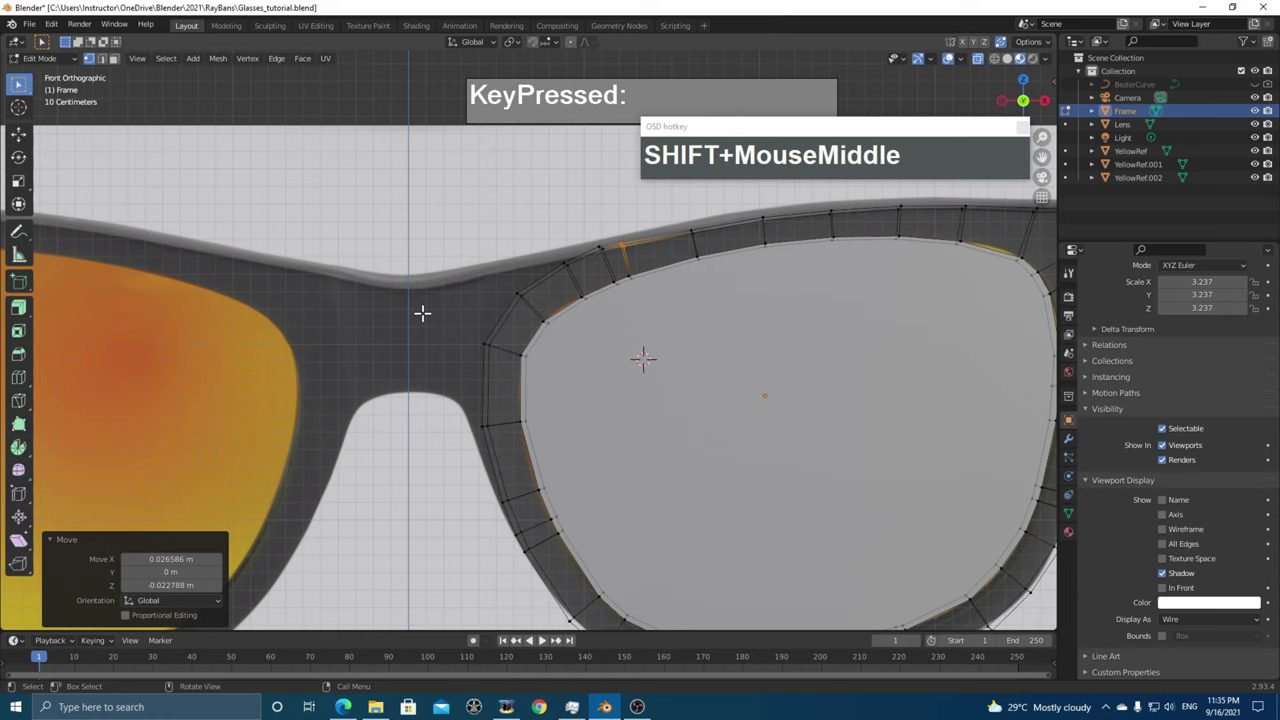
key(3)
click(543, 280)
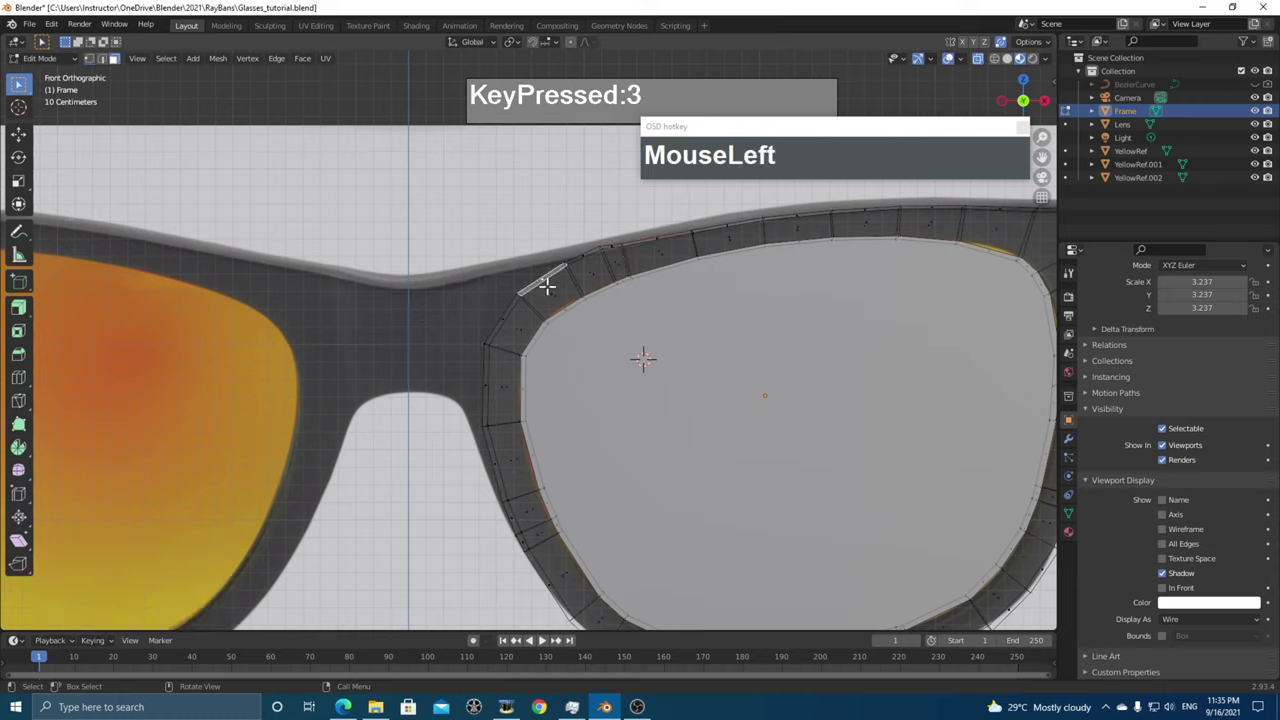
shift+click(500, 320)
shift+click(485, 388)
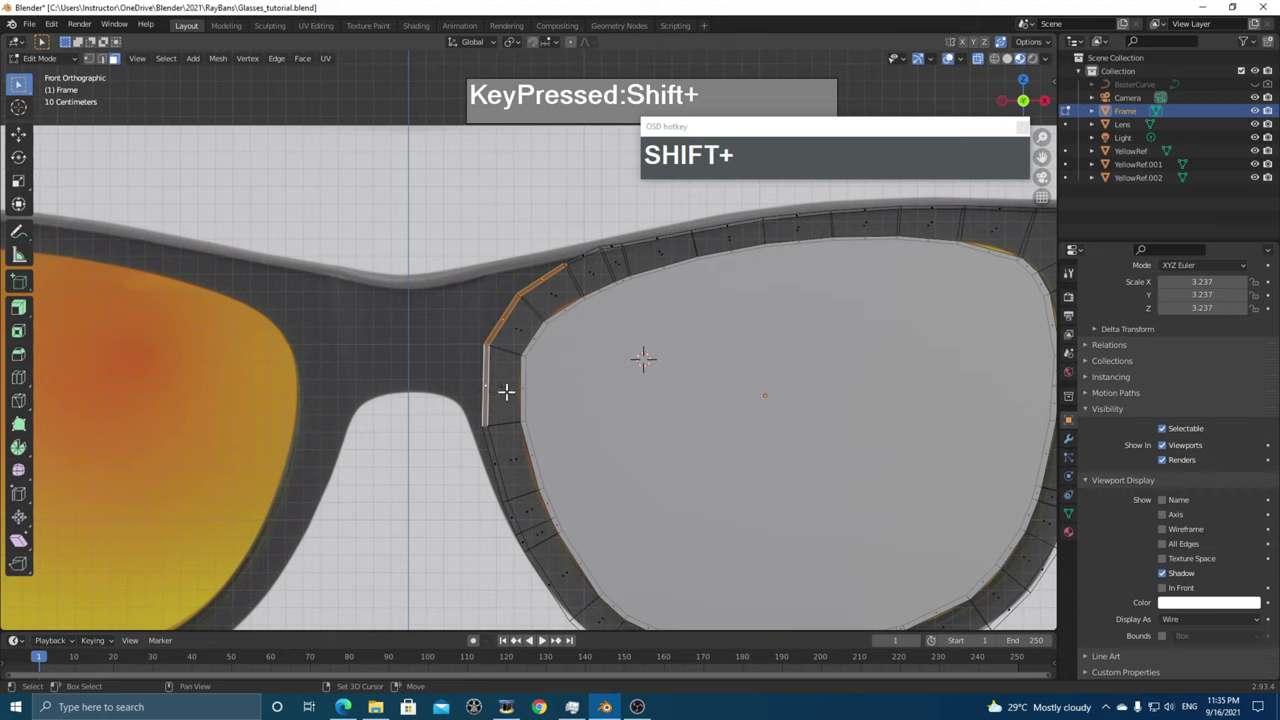
key(e)
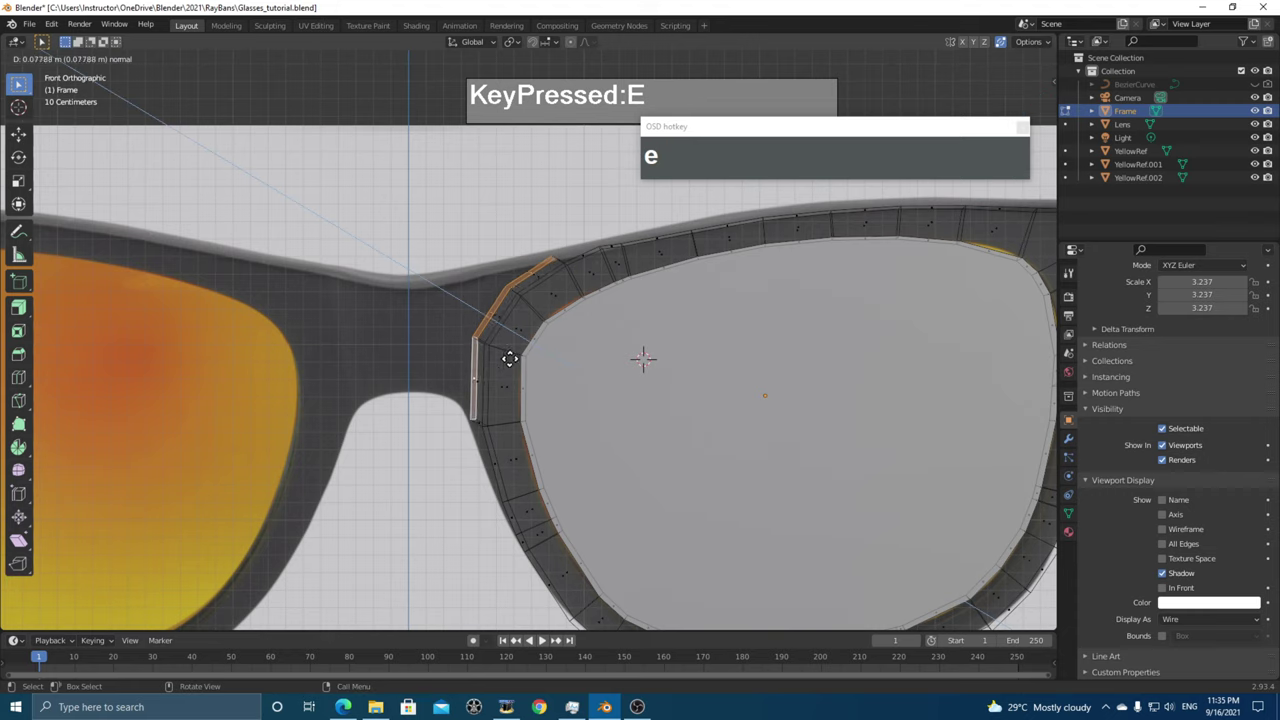
right_click(460, 340)
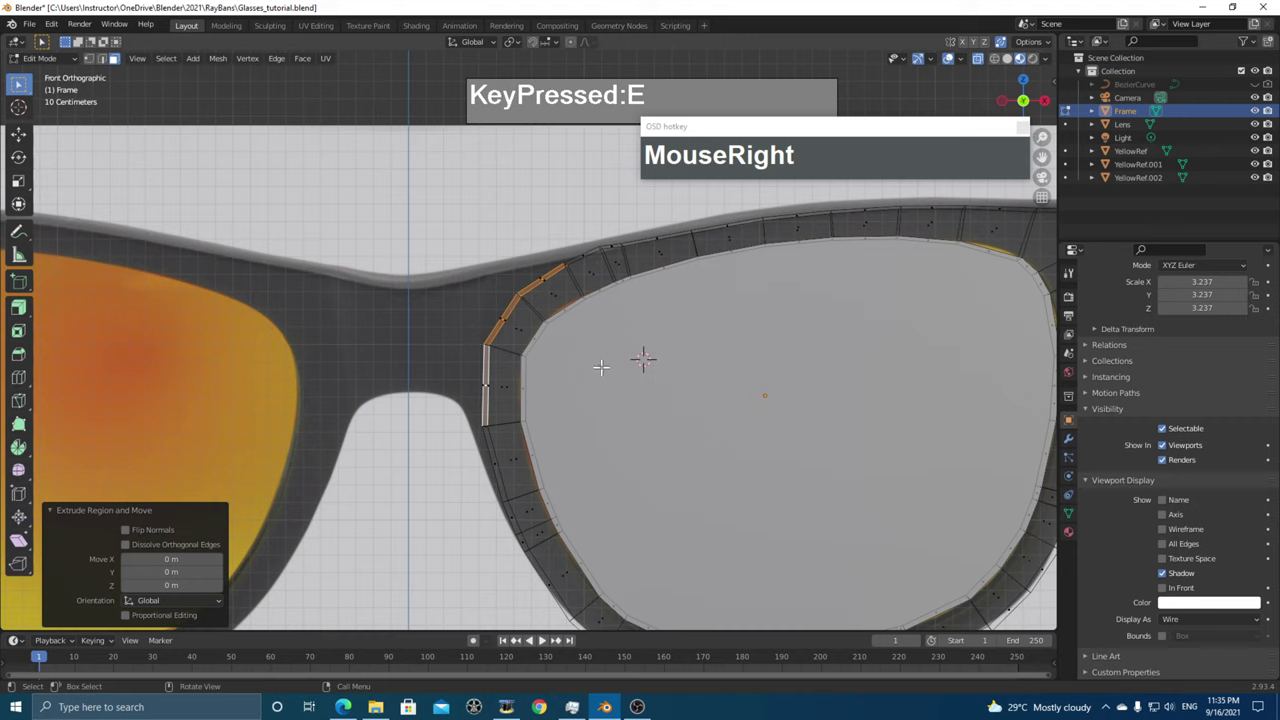
key(g)
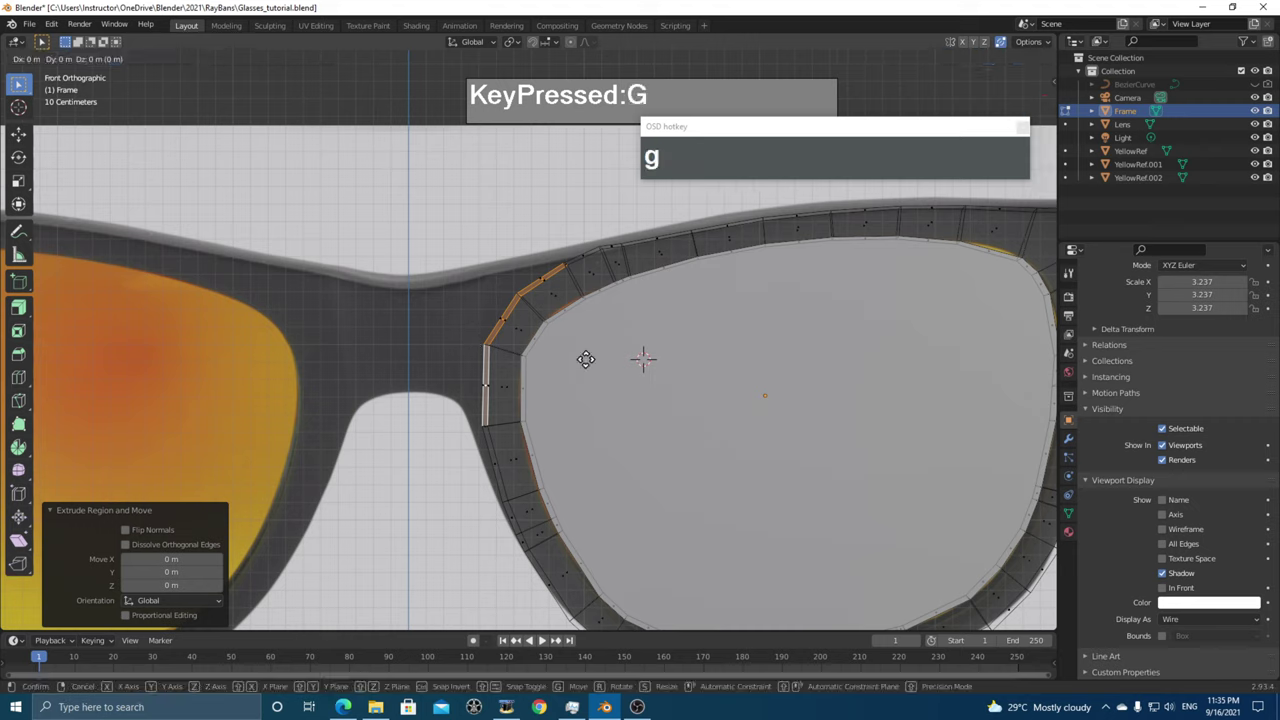
key(x)
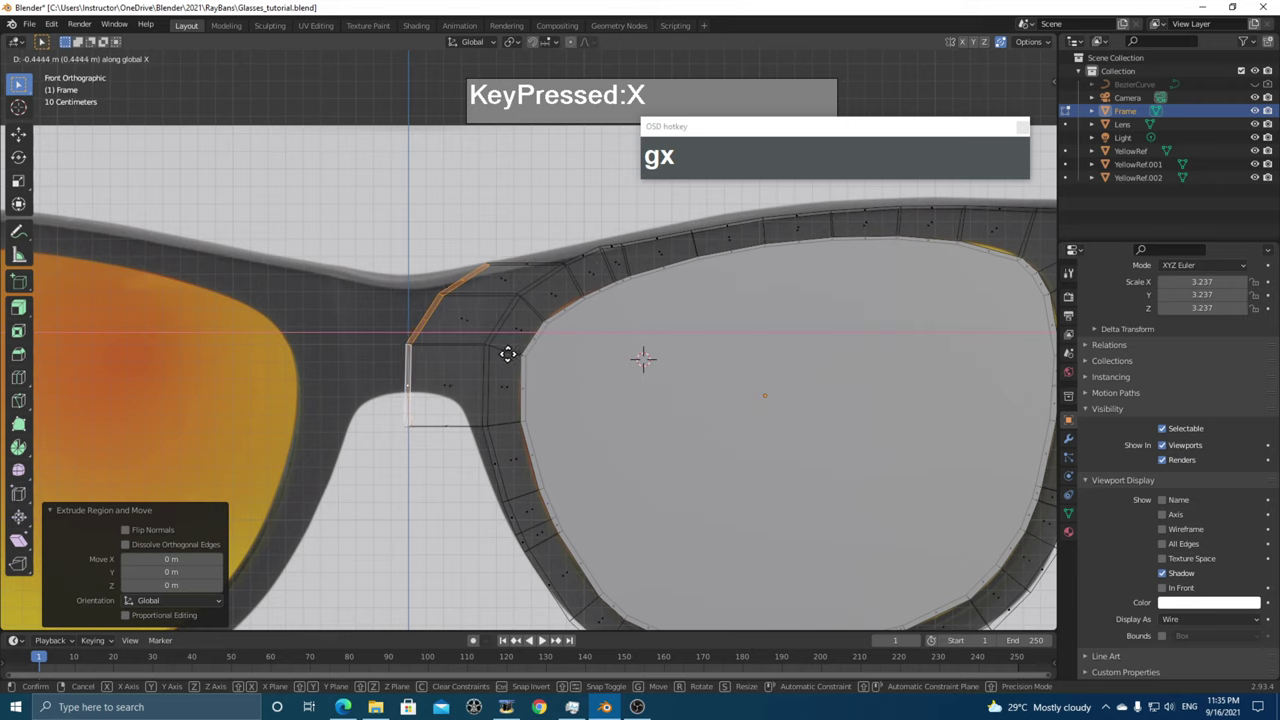
click(527, 362)
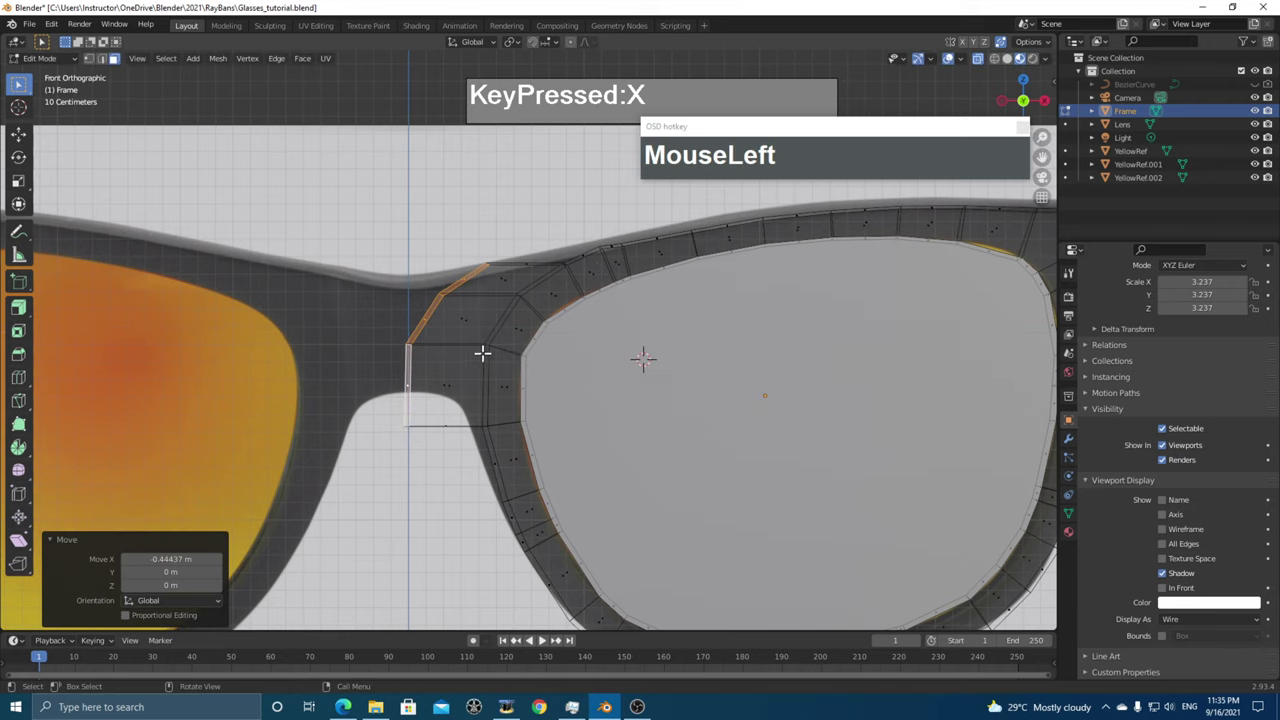
- Flatten the extruded bridge faces with scale 0 along X and move them about -0.16 m along X to the centre line
key(s)
key(x)
key(0)
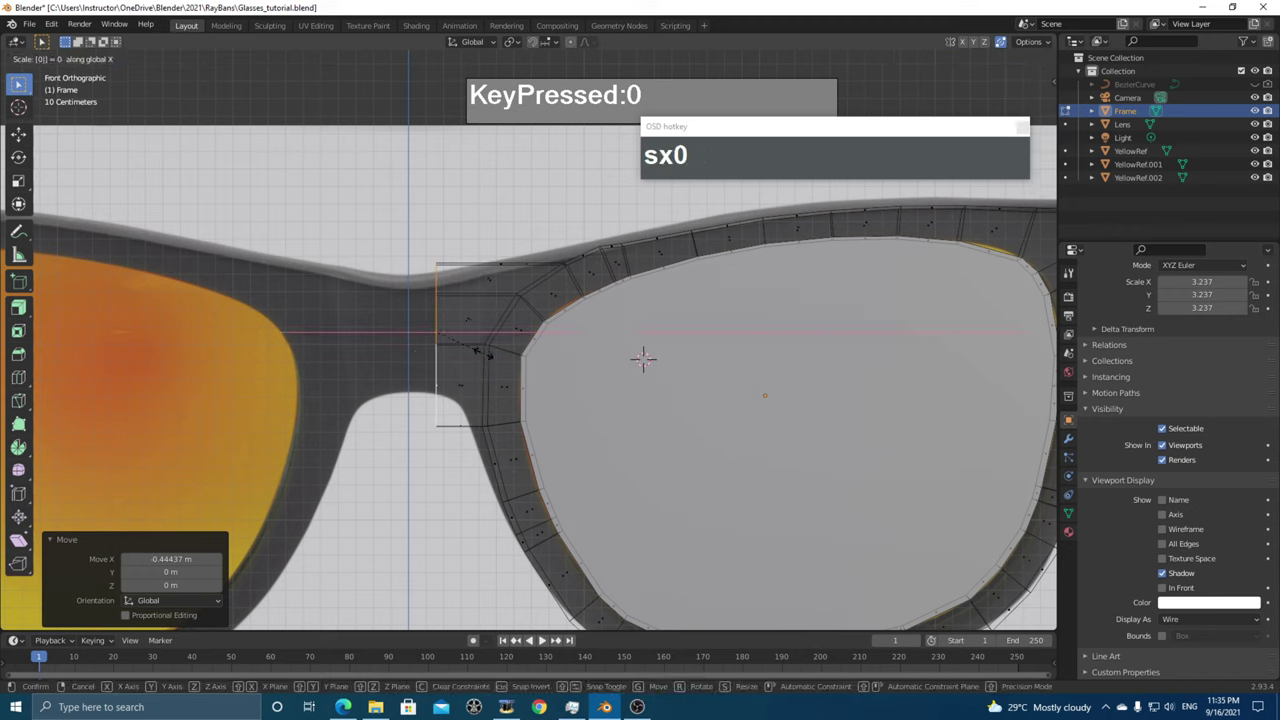
click(483, 353)
key(g)
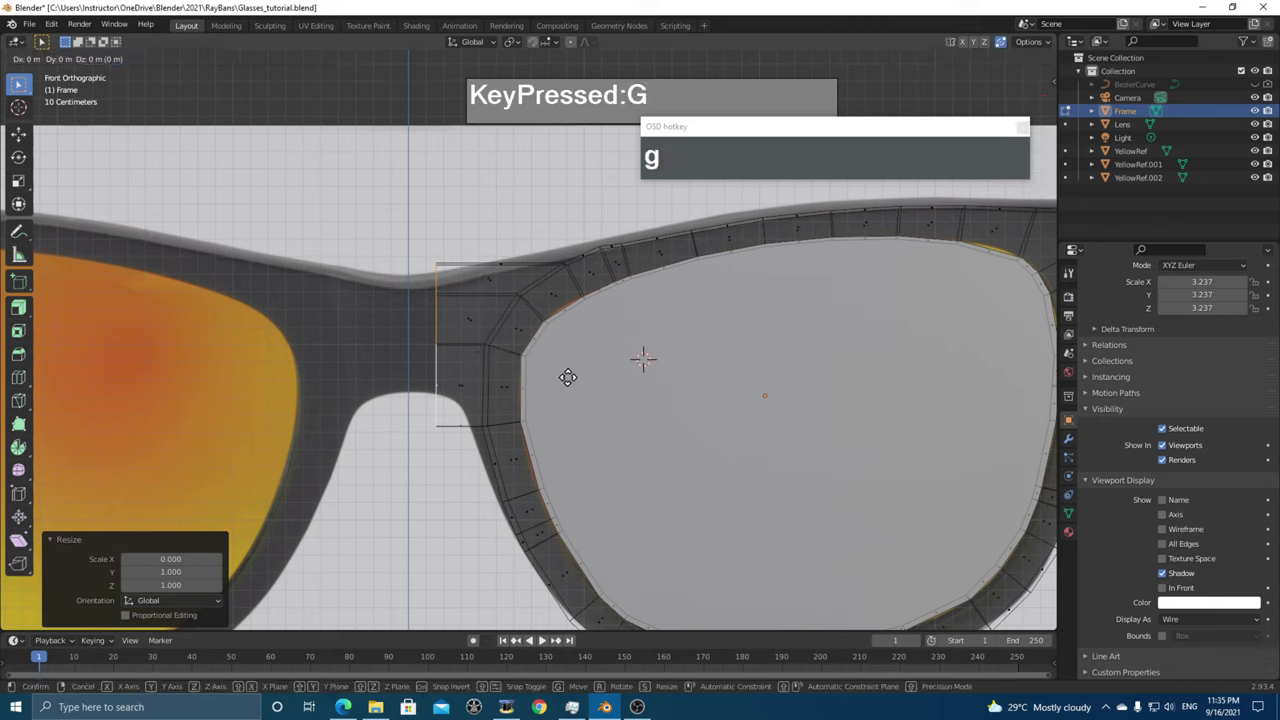
key(x)
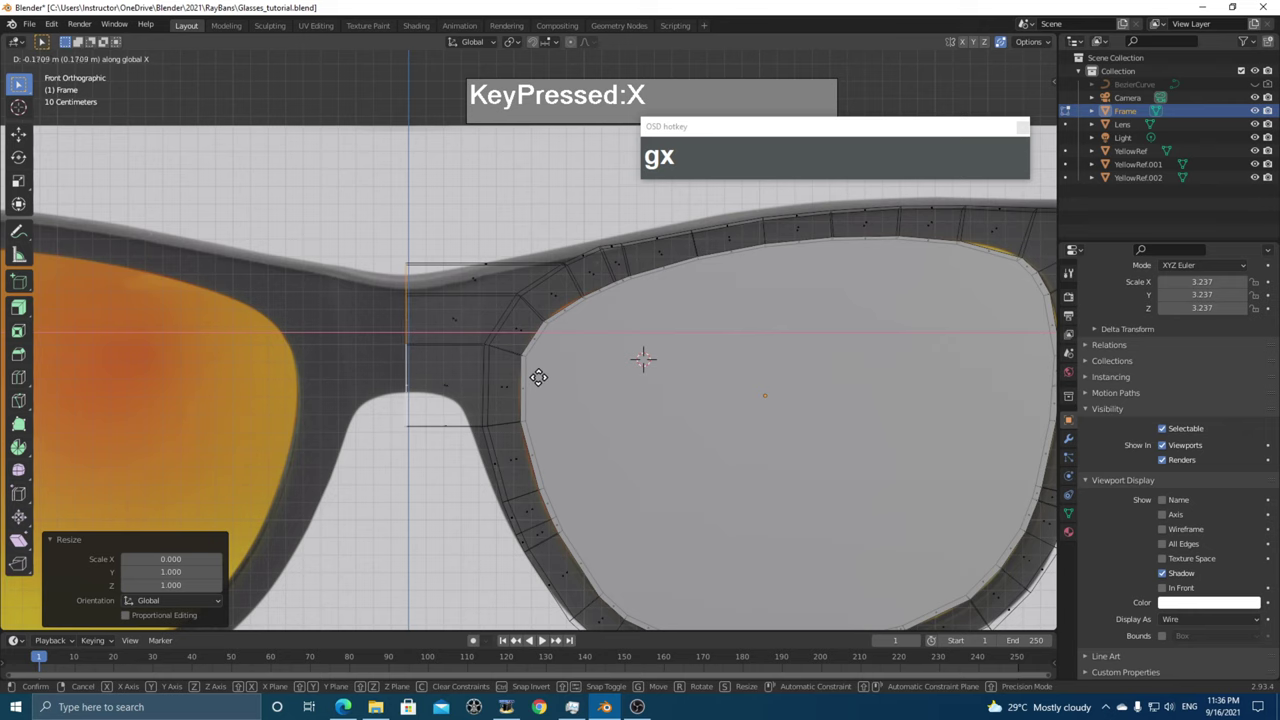
click(540, 376)
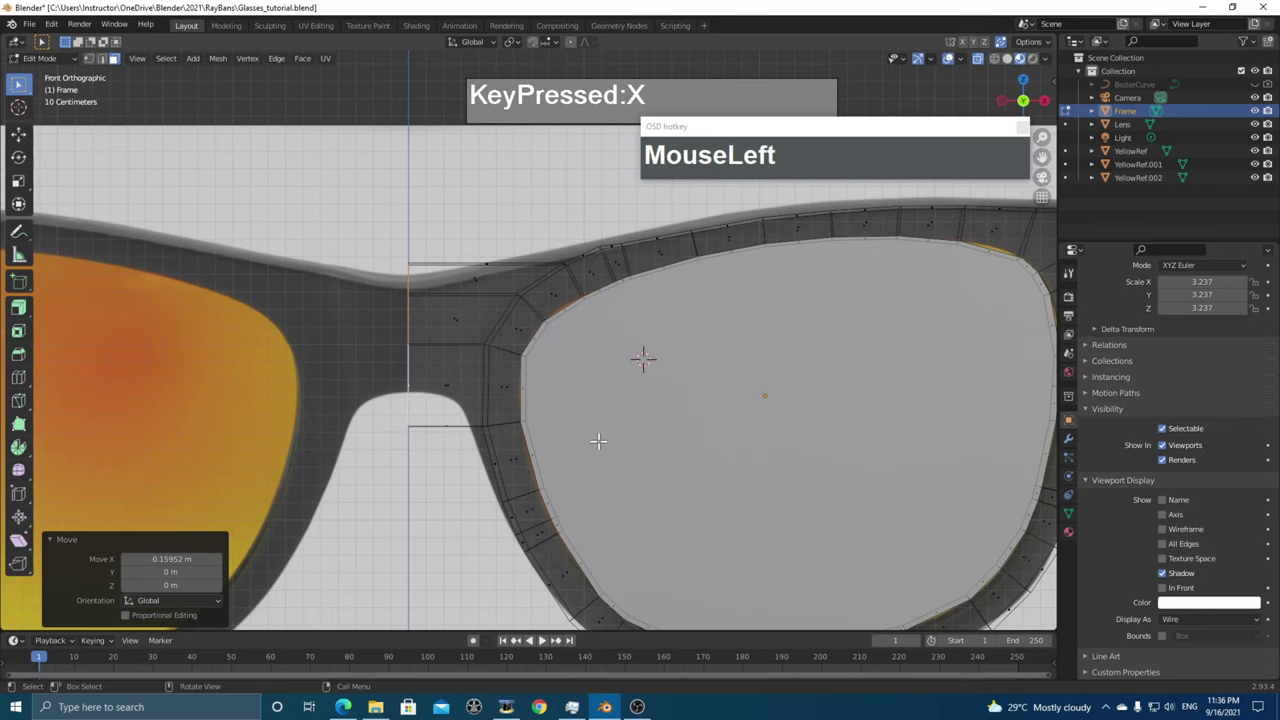
- Select the lowest end face of the bridge and snap the 3D cursor to it
scroll(597, 443, up, 2)
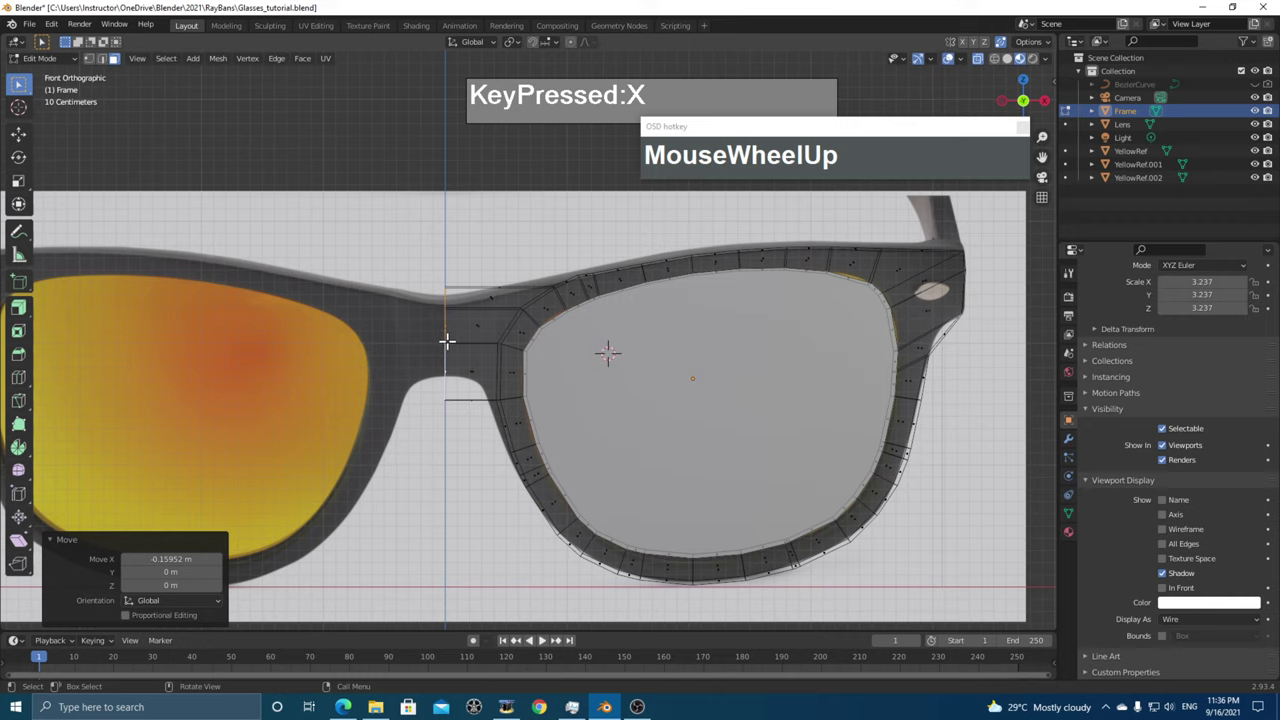
scroll(591, 351, down, 4)
middle_drag(580, 346, 524, 379)
scroll(524, 379, up, 3)
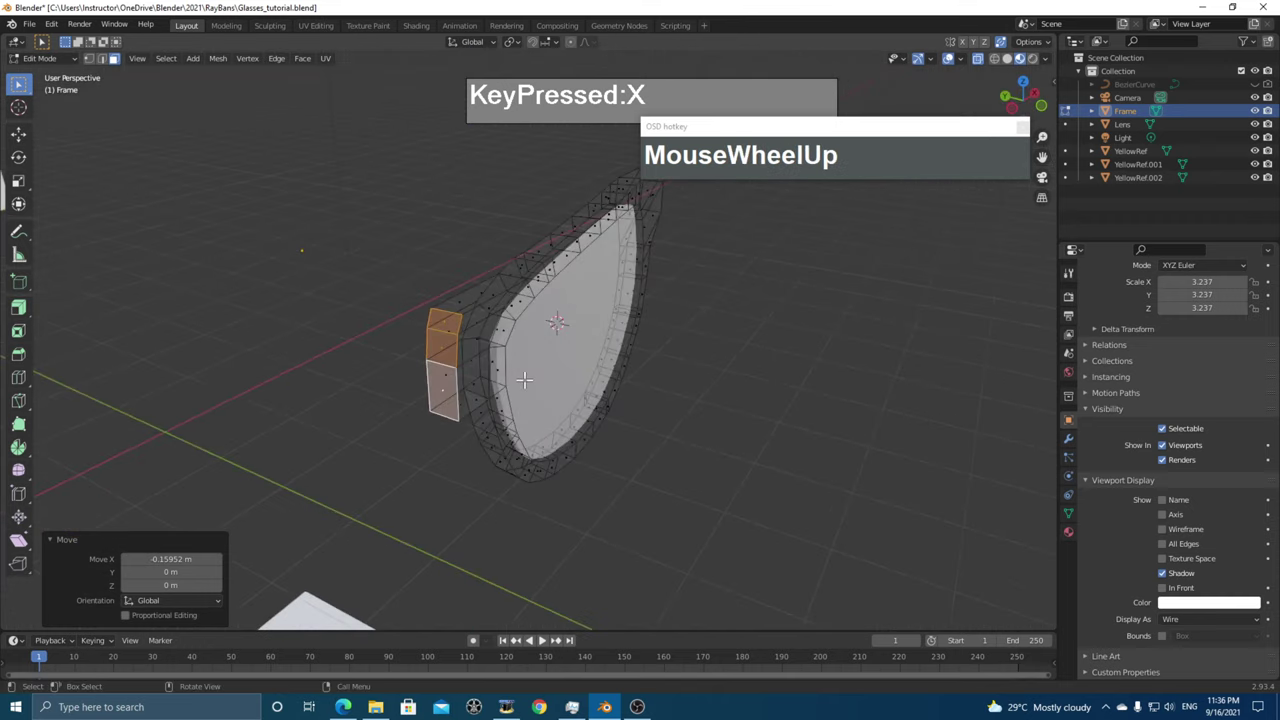
click(443, 391)
key(shift+s)
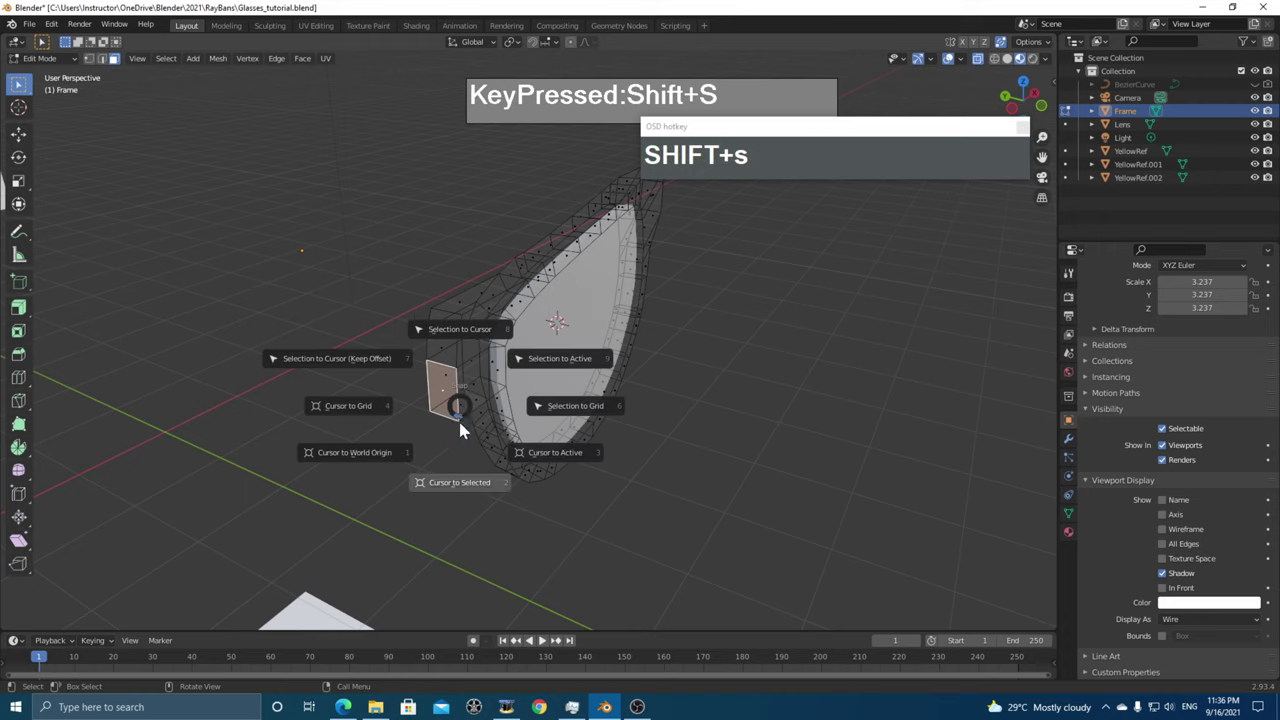
click(469, 488)
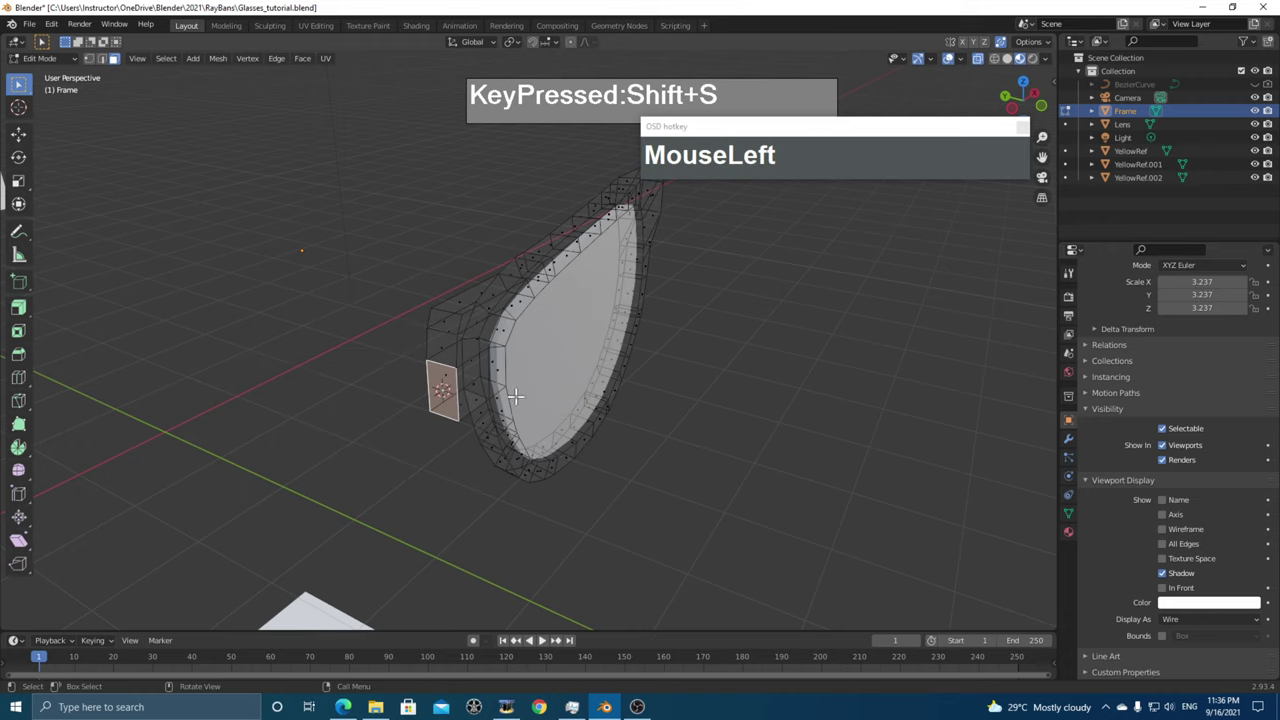
- Leave mesh editing and set the frame's origin to the 3D cursor
key(Tab)
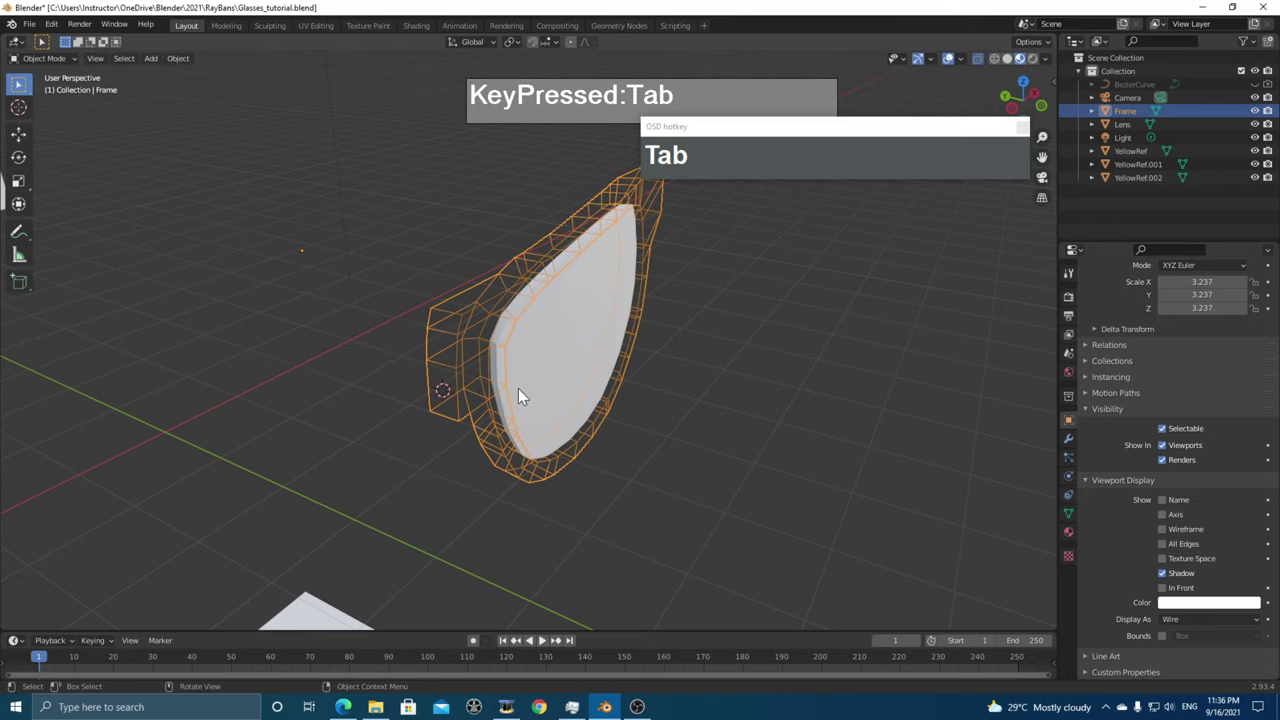
right_click(481, 334)
mouse_move(486, 371)
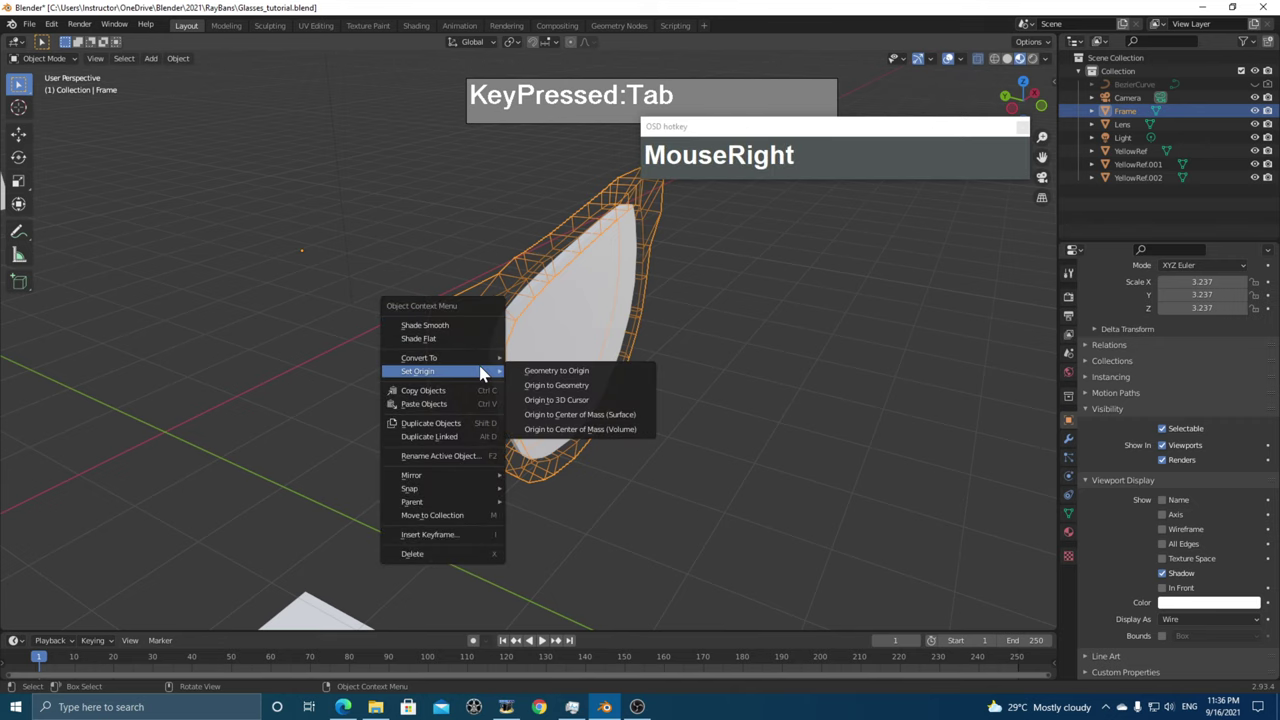
click(575, 401)
middle_drag(645, 458, 485, 398)
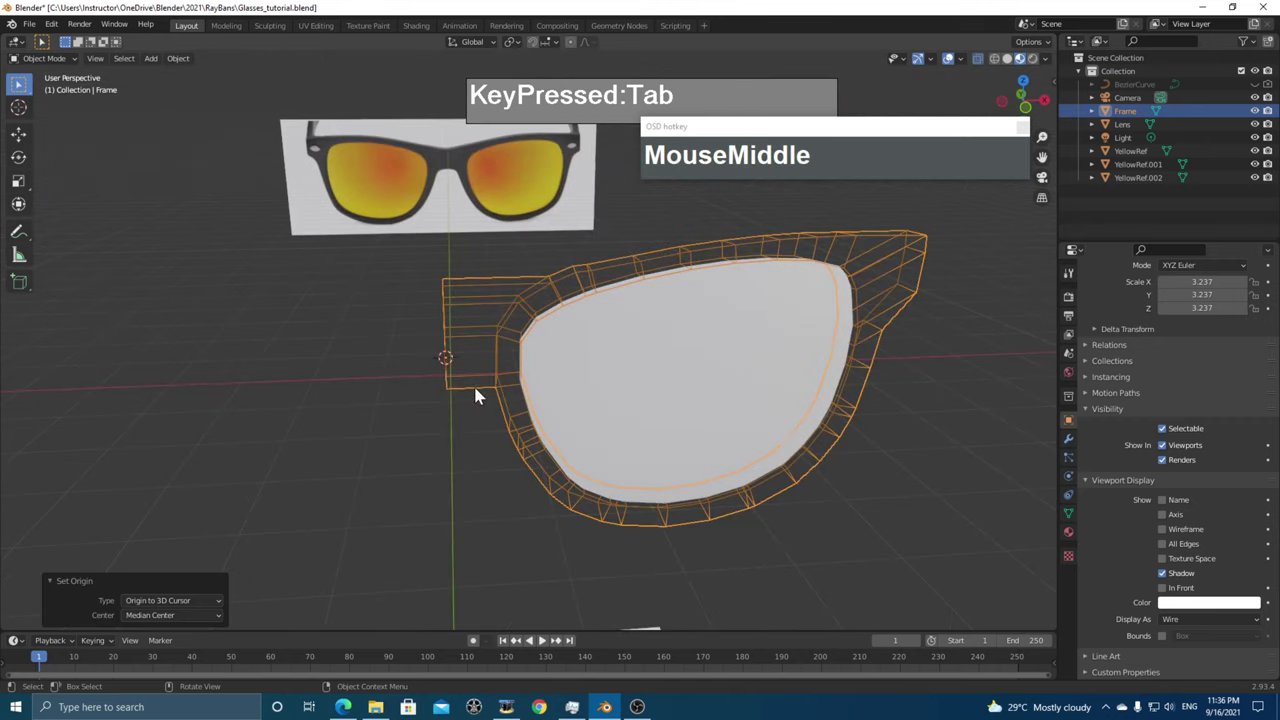
- Return to mesh editing and add a Mirror modifier across the X axis to the frame
key(Tab)
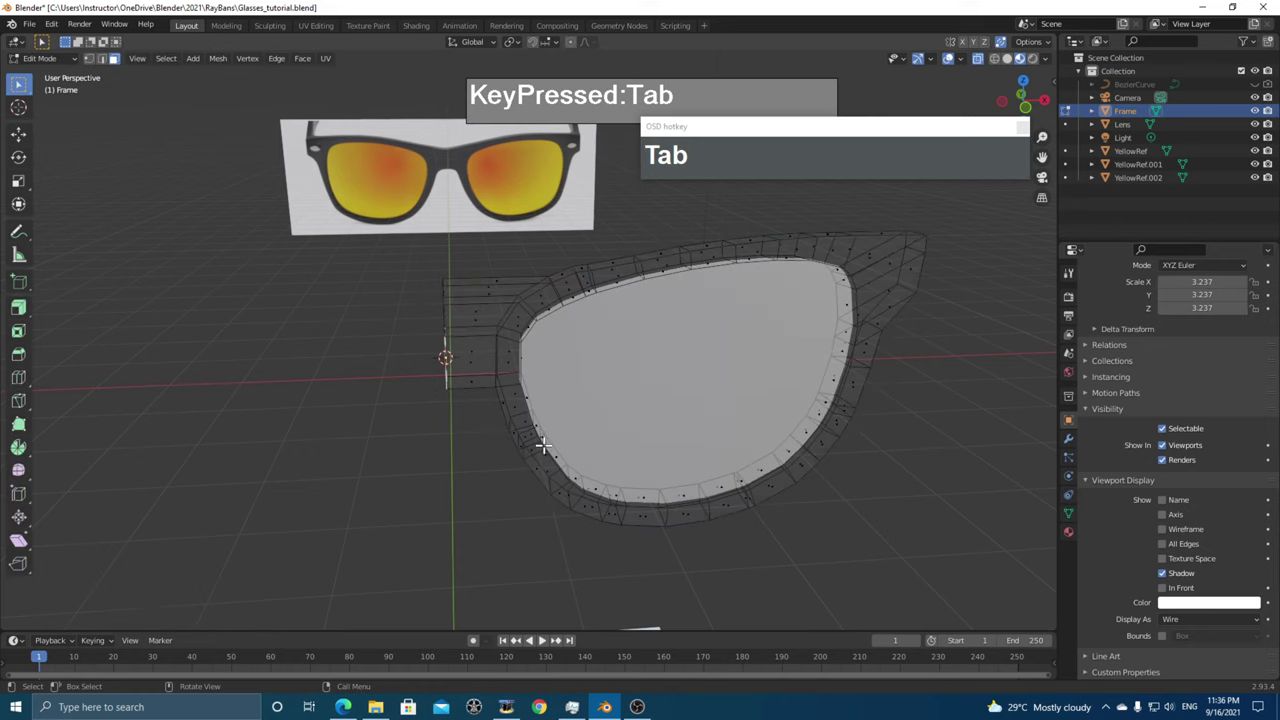
middle_drag(533, 432, 571, 457)
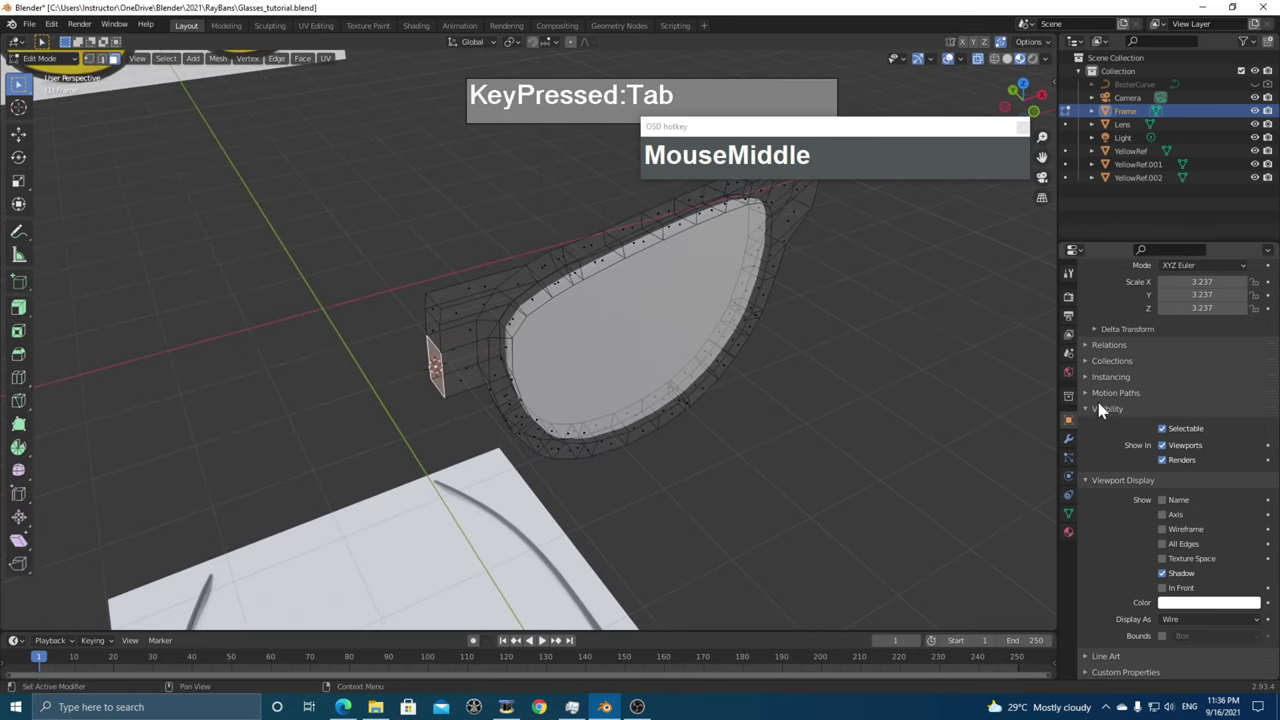
click(1068, 438)
click(1130, 294)
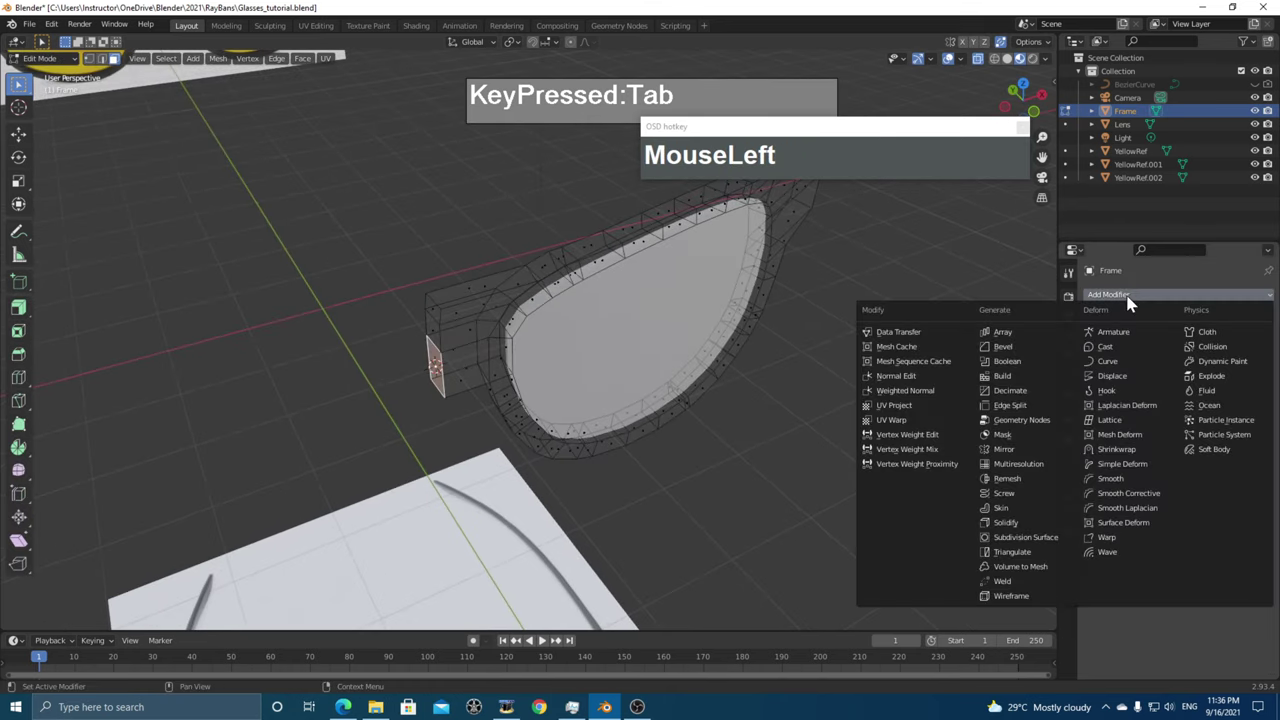
click(1008, 449)
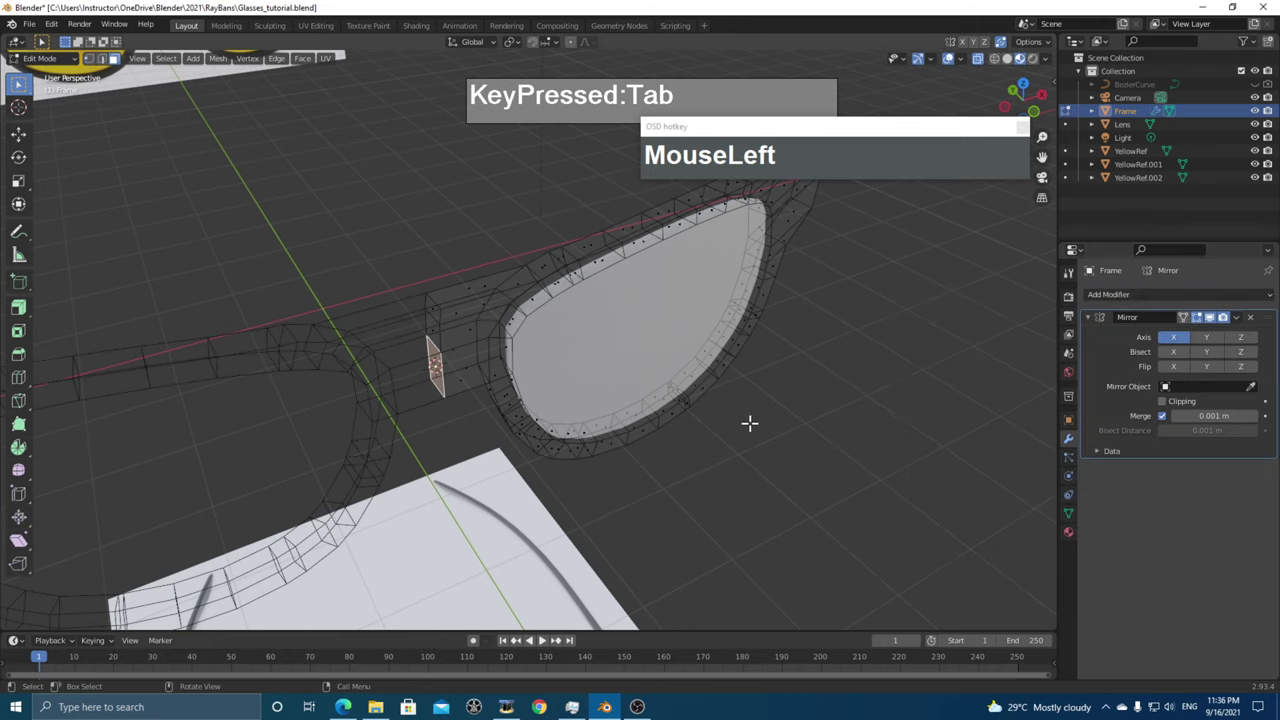
middle_drag(749, 423, 655, 383)
scroll(323, 360, down, 3)
middle_drag(323, 360, 477, 289)
scroll(497, 346, up, 5)
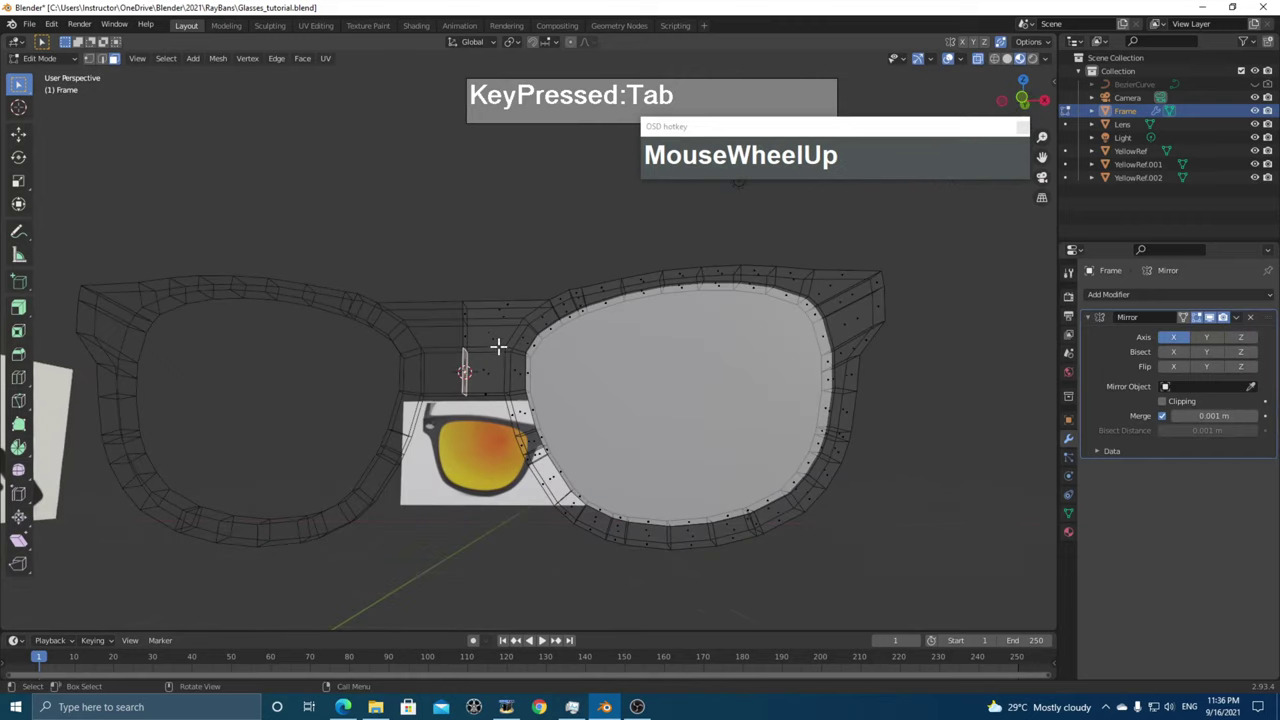
- Delete the three end faces of the bridge on the mirror plane
middle_drag(483, 361, 423, 337)
click(363, 277)
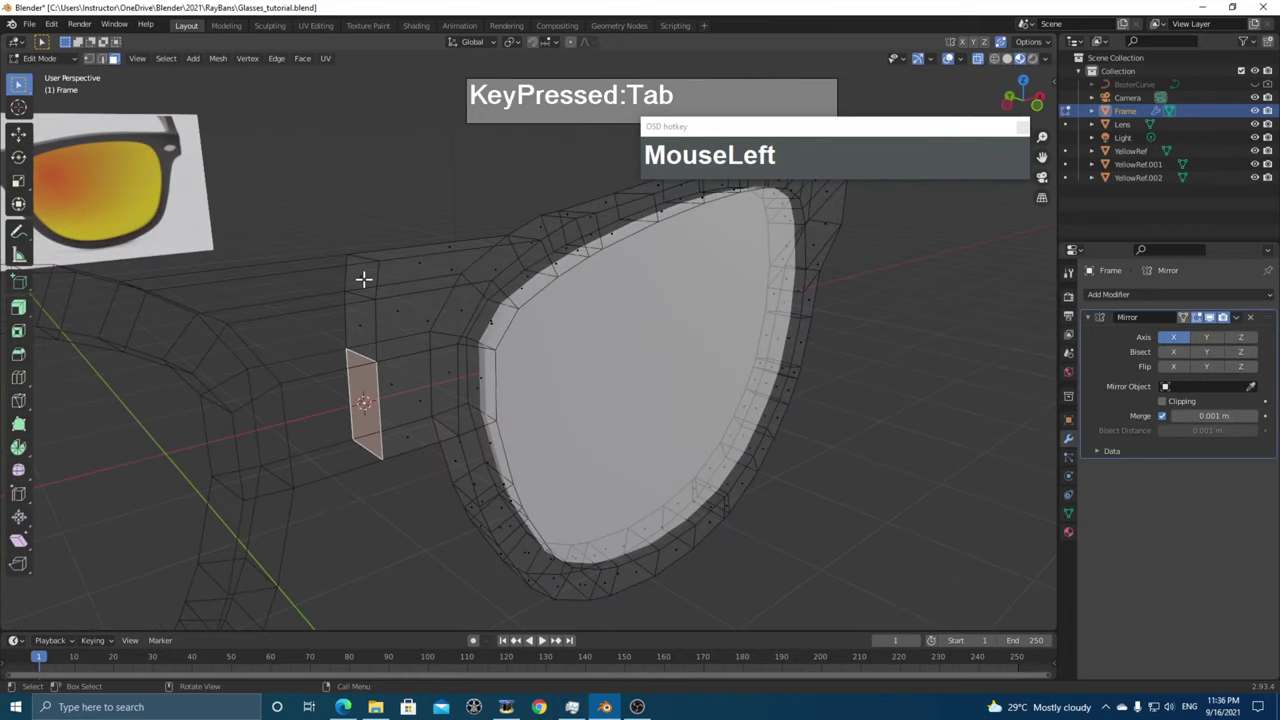
shift+click(362, 331)
shift+click(364, 409)
key(shift+x)
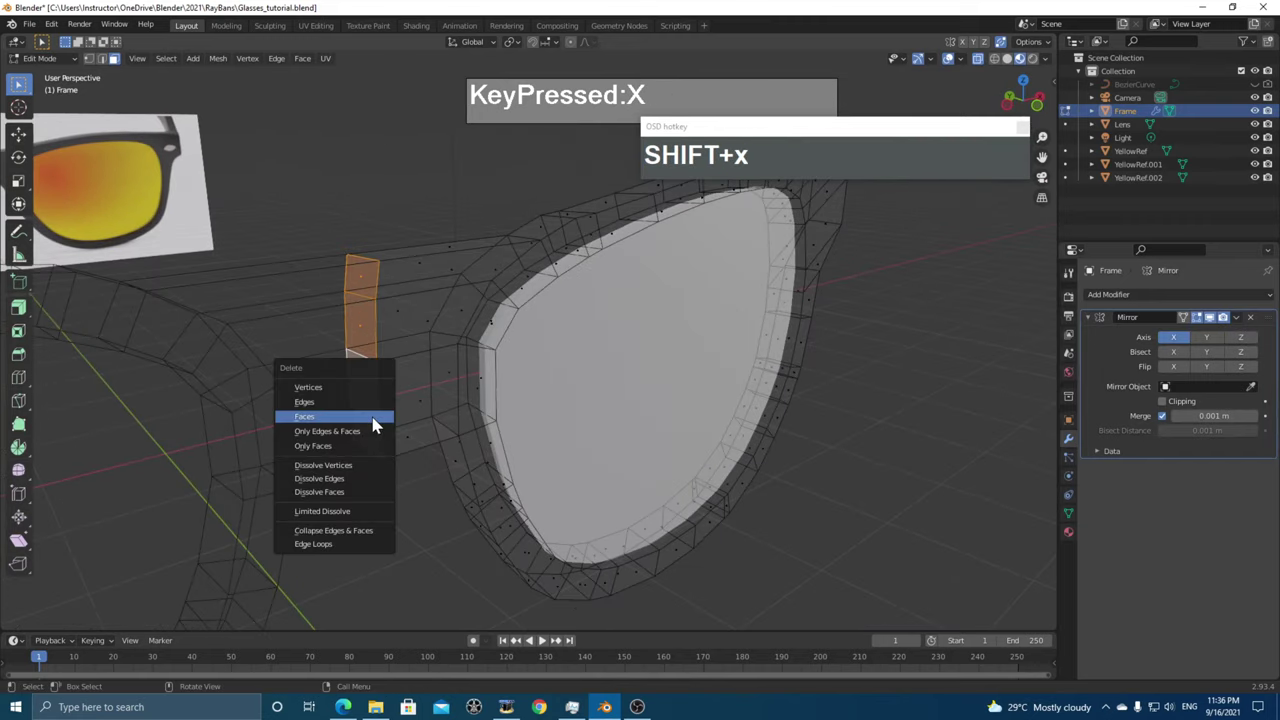
click(372, 425)
middle_drag(372, 425, 337, 420)
scroll(451, 286, down, 2)
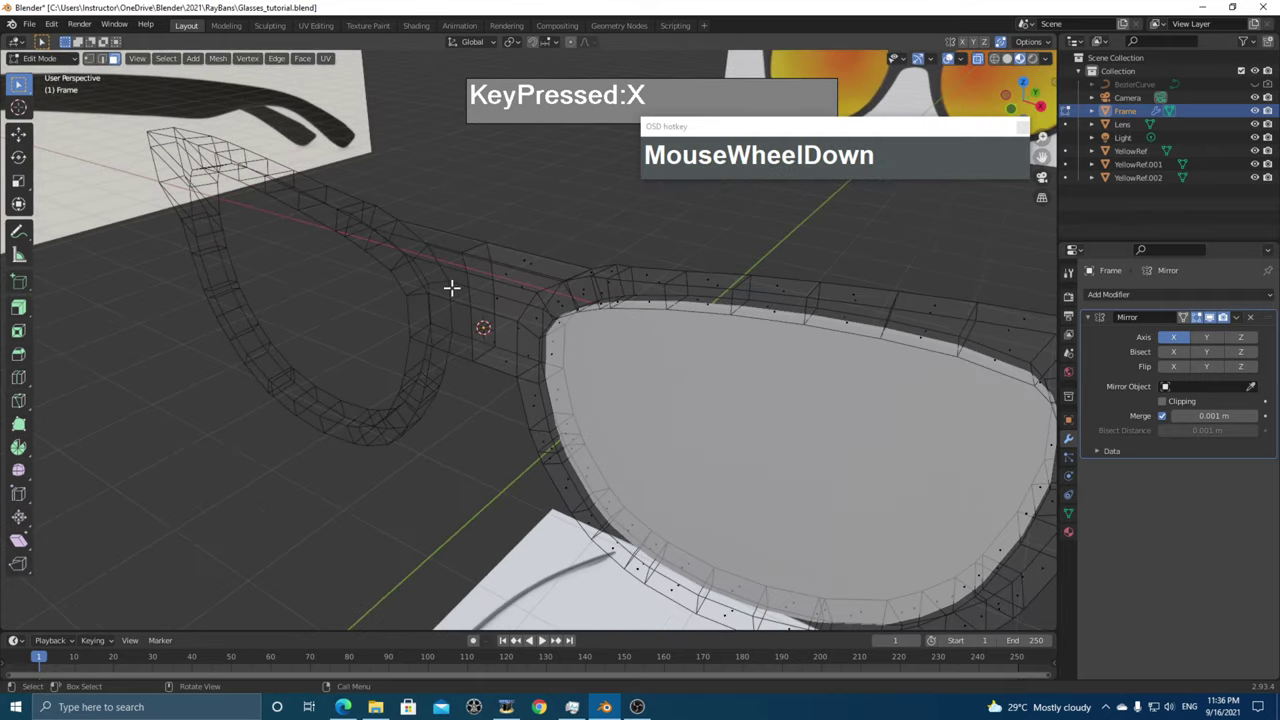
- In front view, move the bridge's lower centre-line vertices up about 0.202 m along Z to match the reference's nose arch
middle_drag(451, 286, 595, 418)
key(KP_1)
scroll(581, 349, up, 2)
key(1)
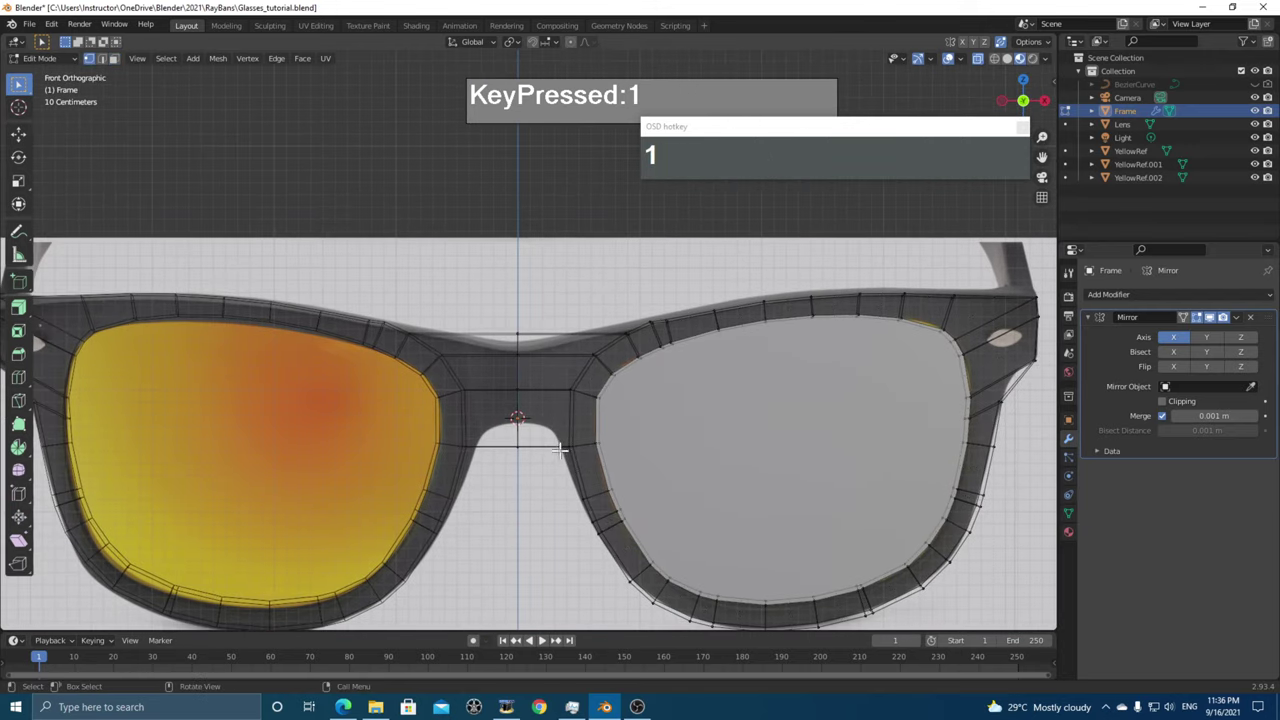
drag(517, 456, 520, 450)
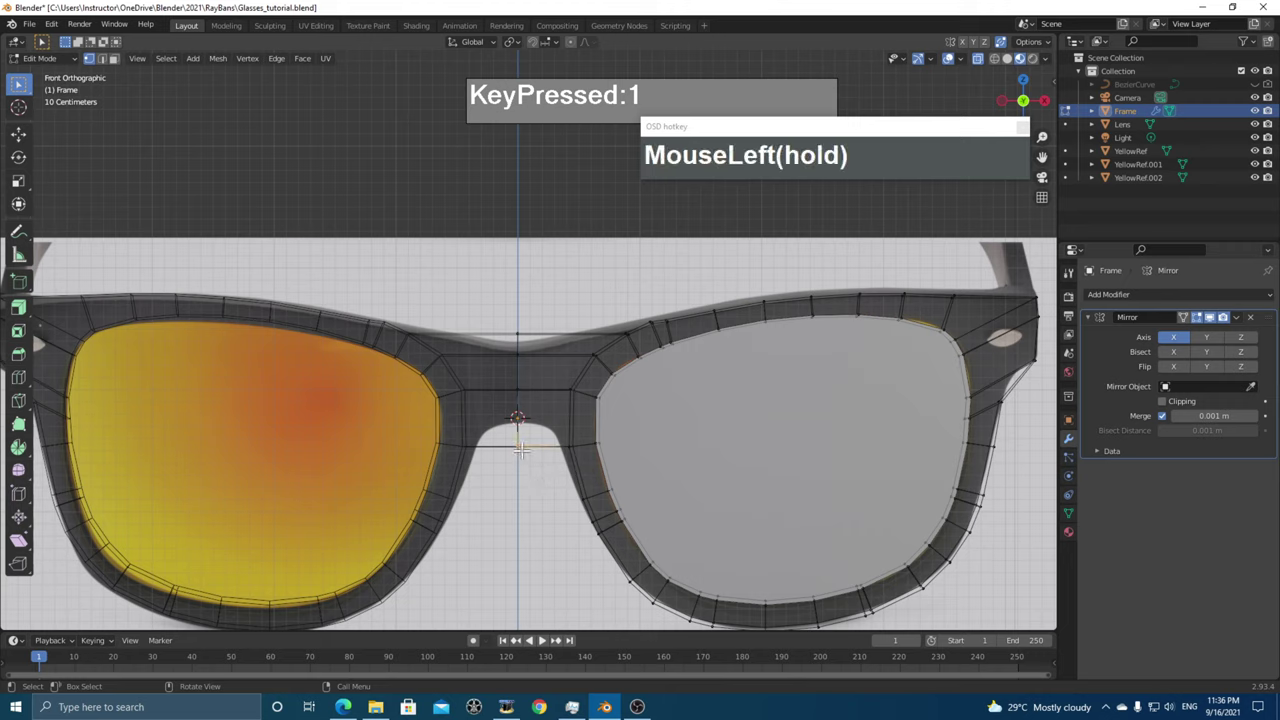
drag(60, 104, 60, 104)
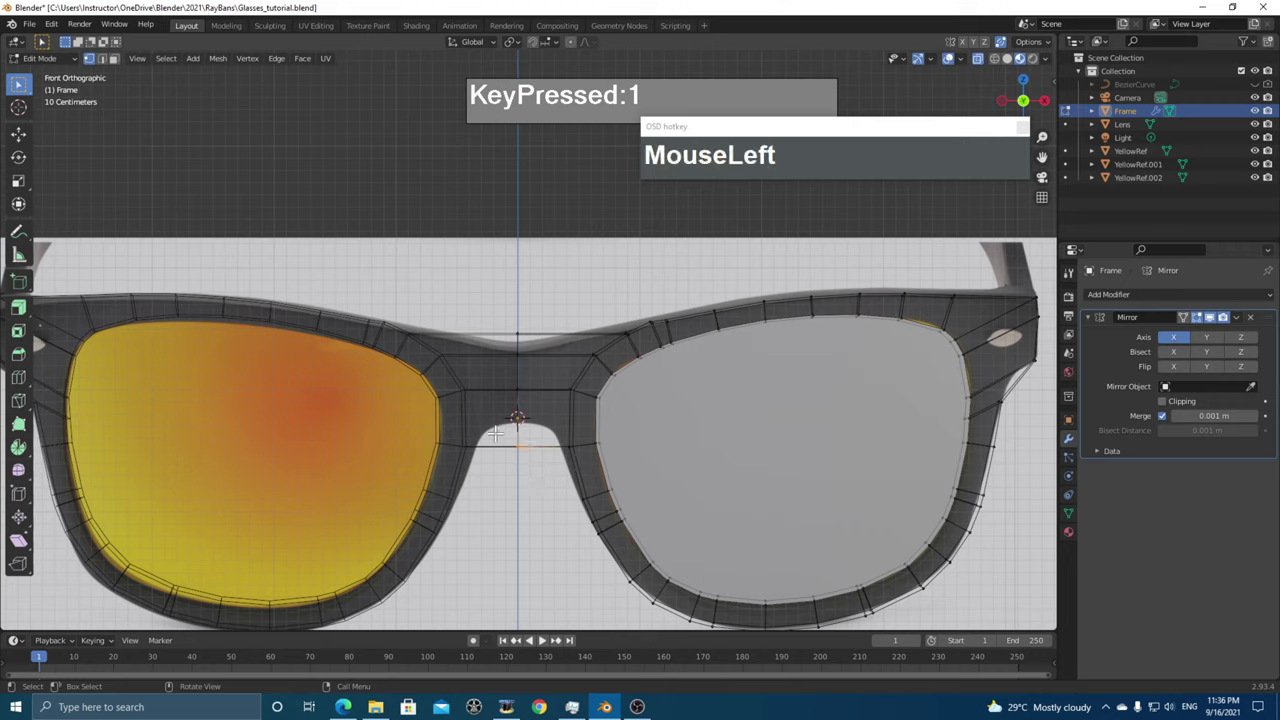
key(g)
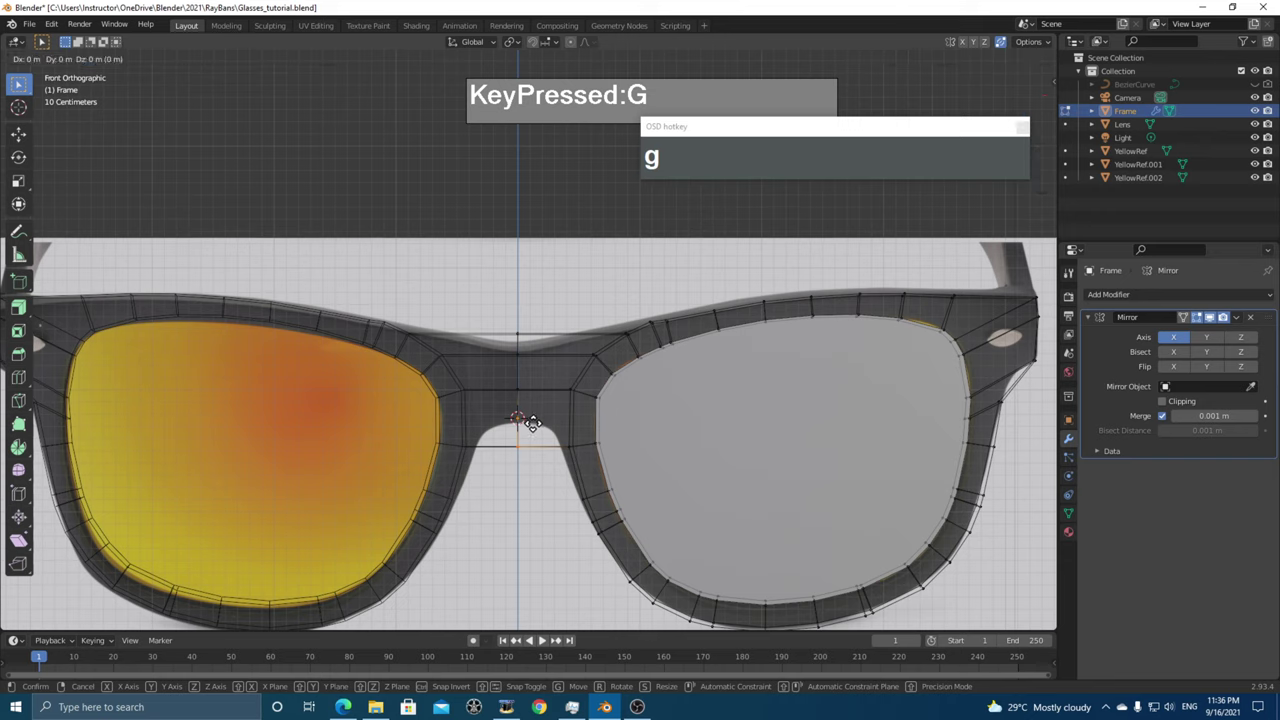
key(z)
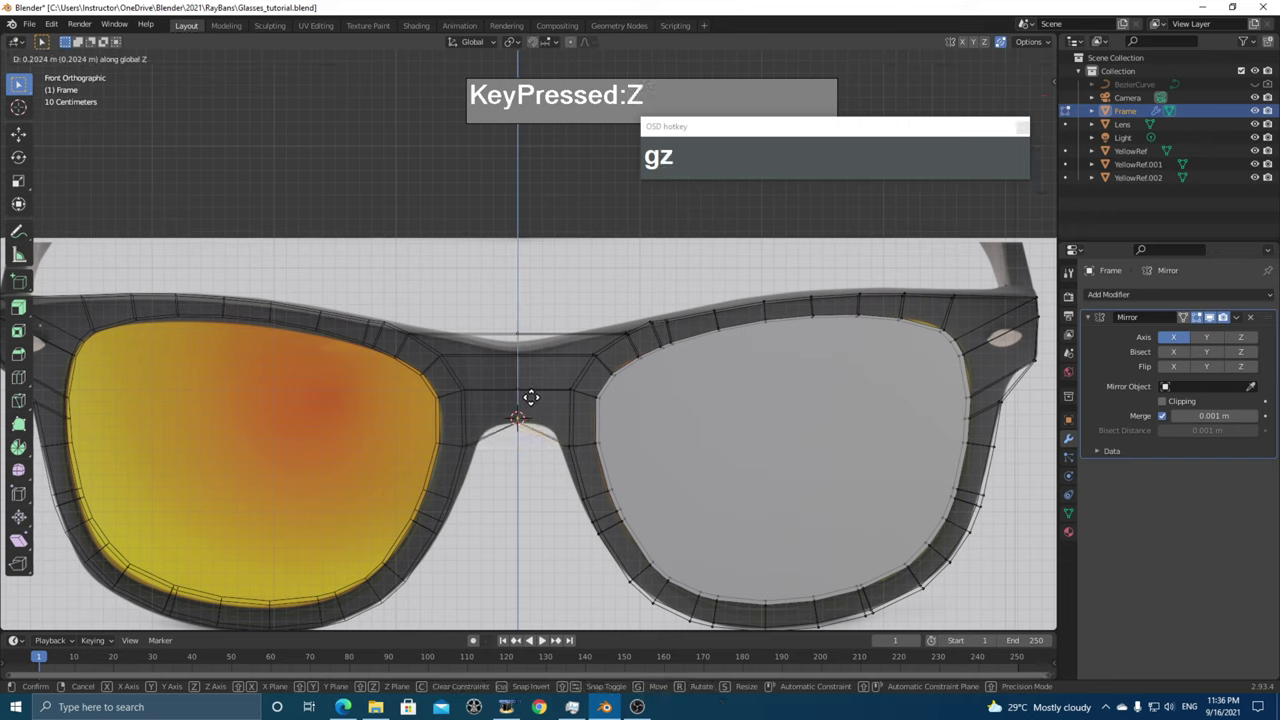
click(531, 400)
- Move the bridge's upper centre-line vertices about -0.153 m along Z to meet the reference's top edge
click(537, 354)
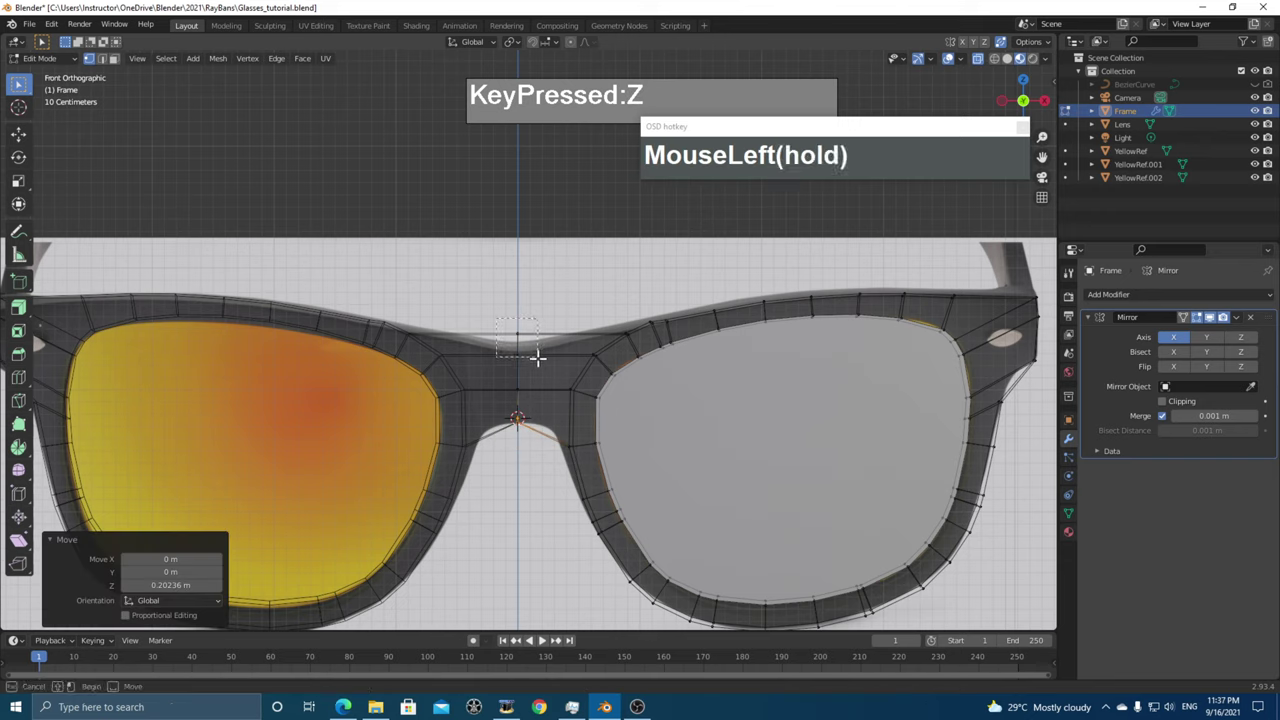
key(g)
key(z)
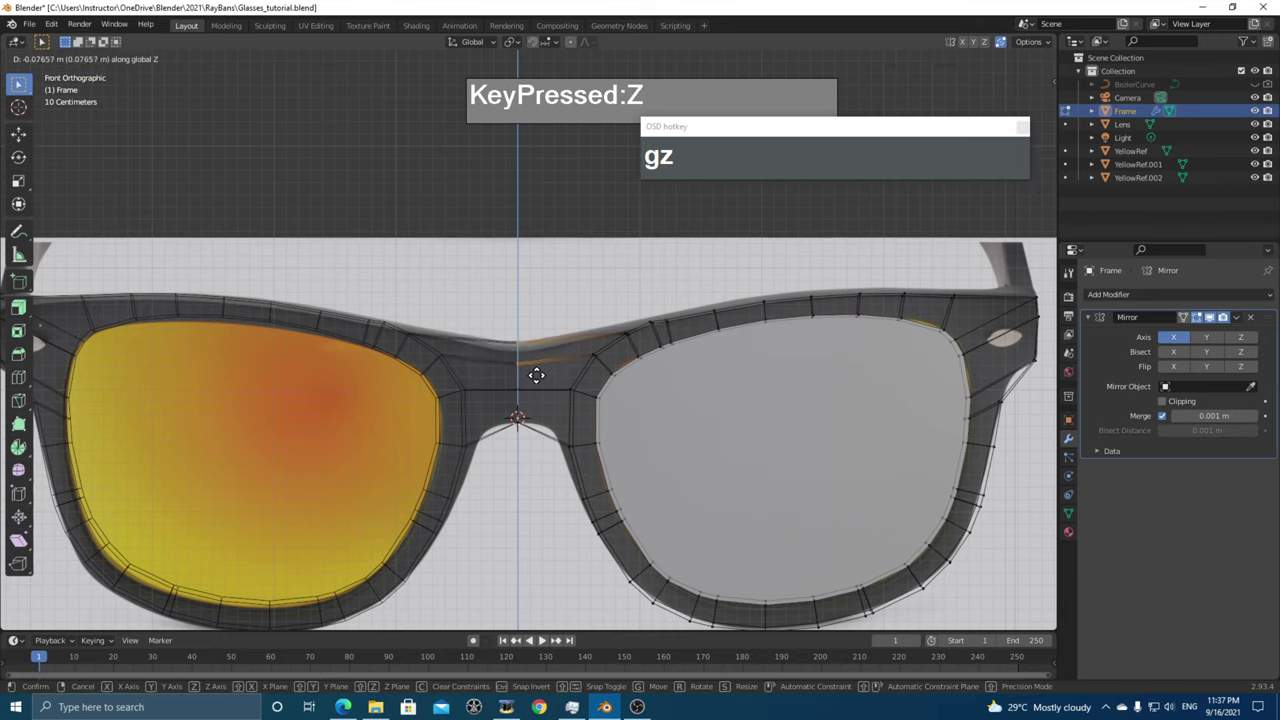
click(535, 382)
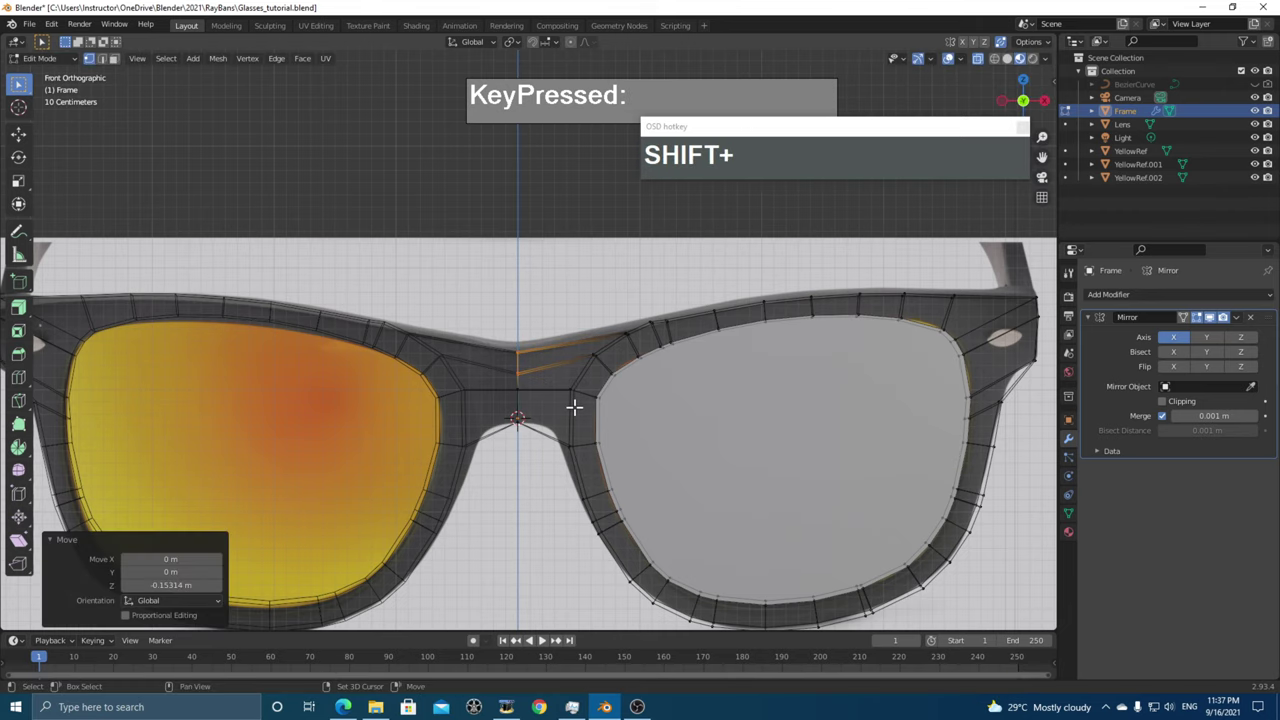
- Add a centred loop cut across the half bridge and move its lowest vertices about 0.027 m in X and 0.055 m in Z
shift+middle_drag(574, 406, 574, 411)
key(ctrl+r)
click(570, 404)
right_click(570, 404)
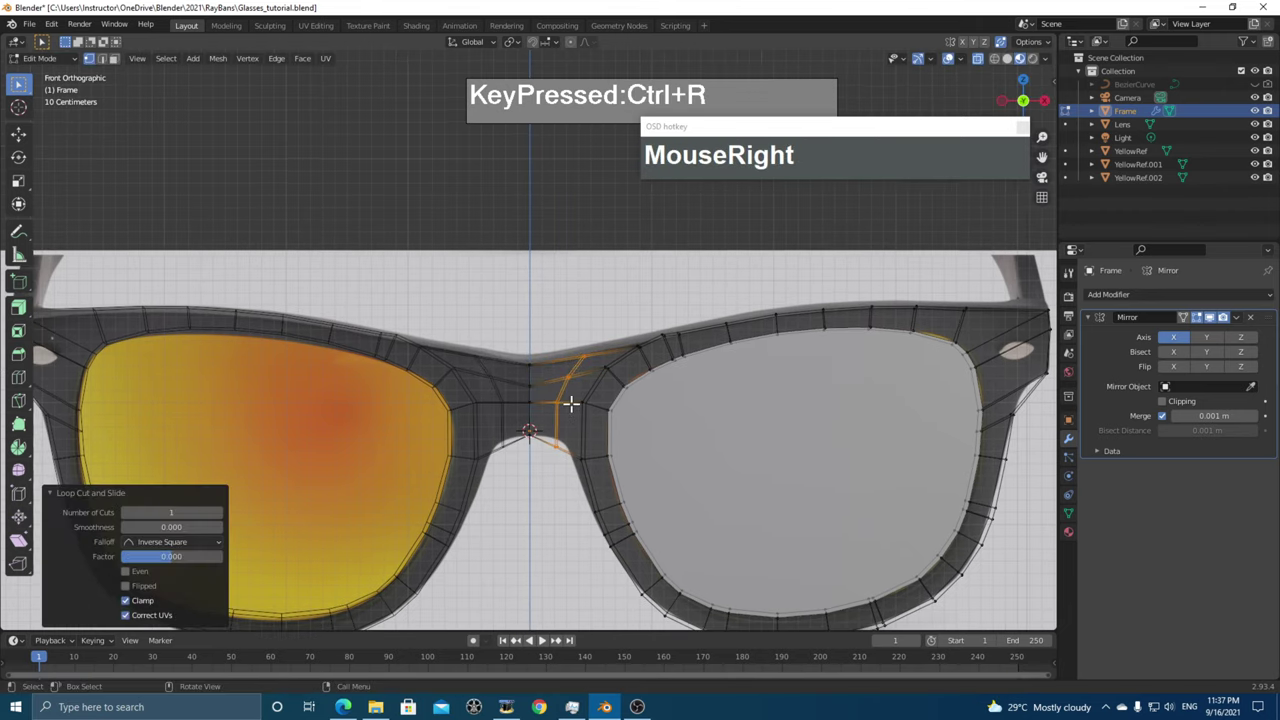
click(565, 455)
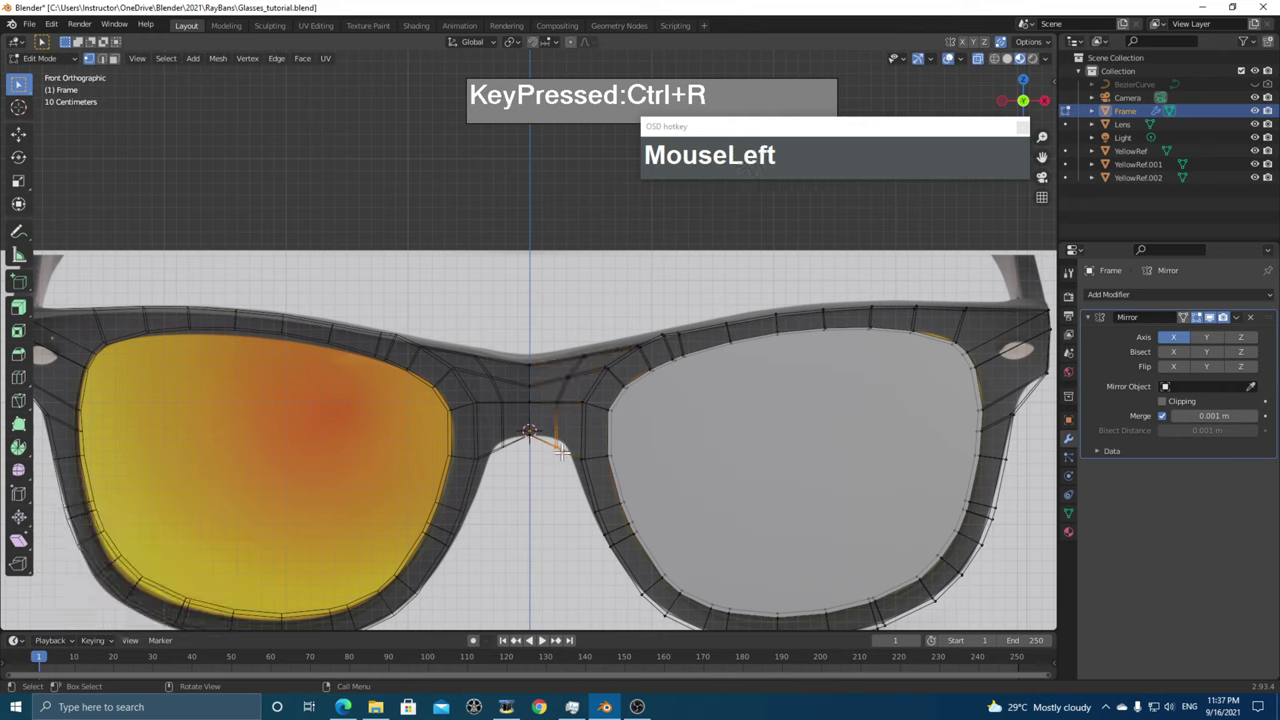
key(g)
click(578, 474)
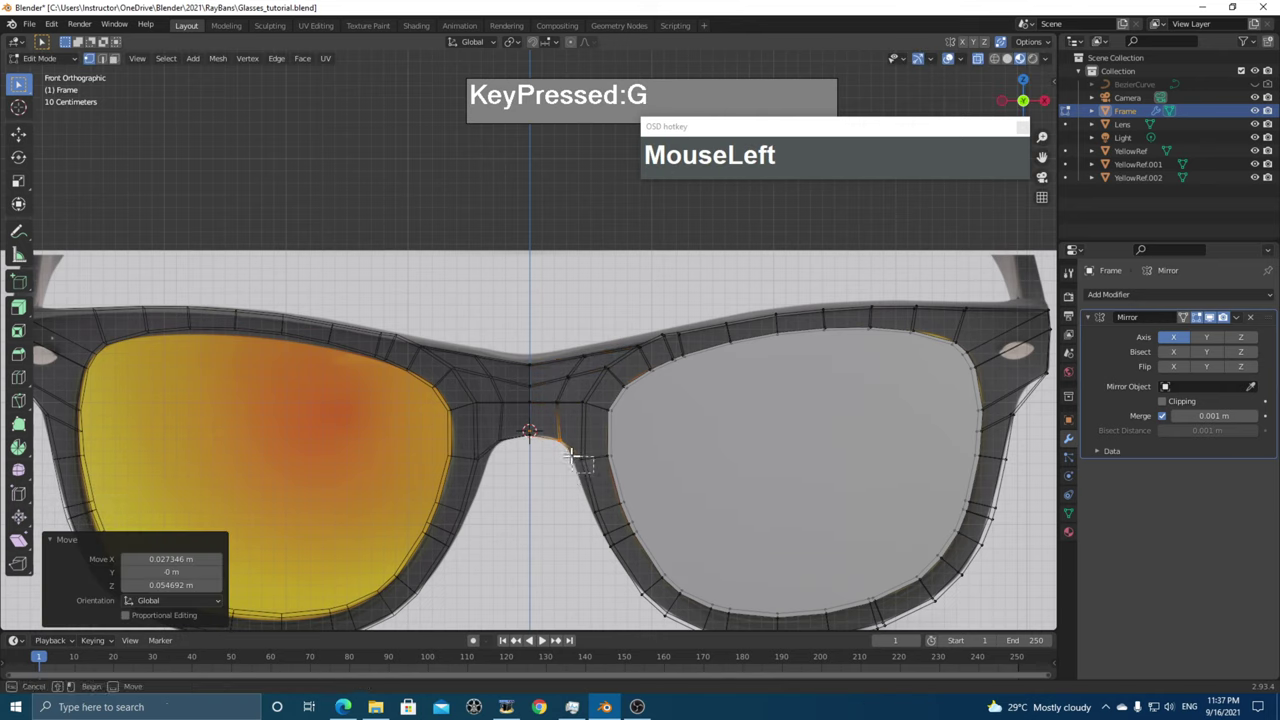
- Move the vertices where the bridge's underside meets the rim about -0.071 m in X and -0.038 m in Z onto the nose arch
key(g)
click(569, 471)
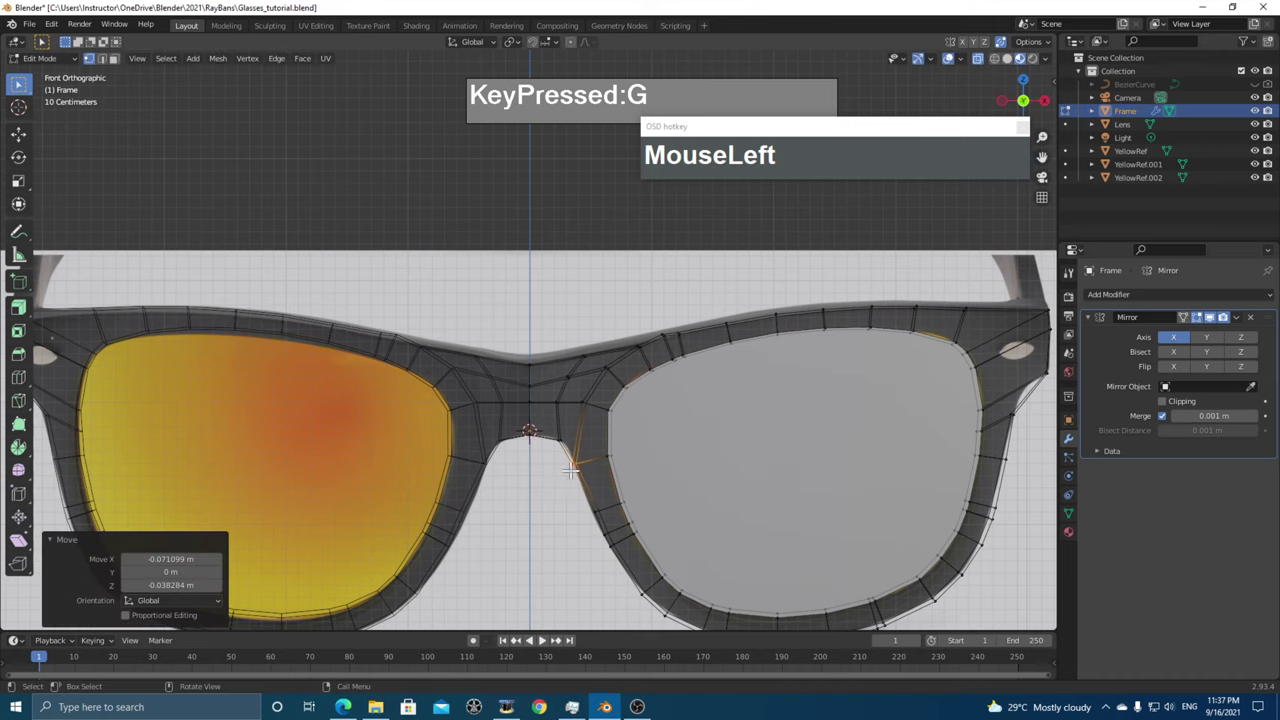
key(g)
click(583, 507)
- Adjust three outer-edge vertex groups around the rim's lower inner corner to follow the reference's outline
shift+middle_drag(583, 507, 600, 505)
click(567, 478)
key(g)
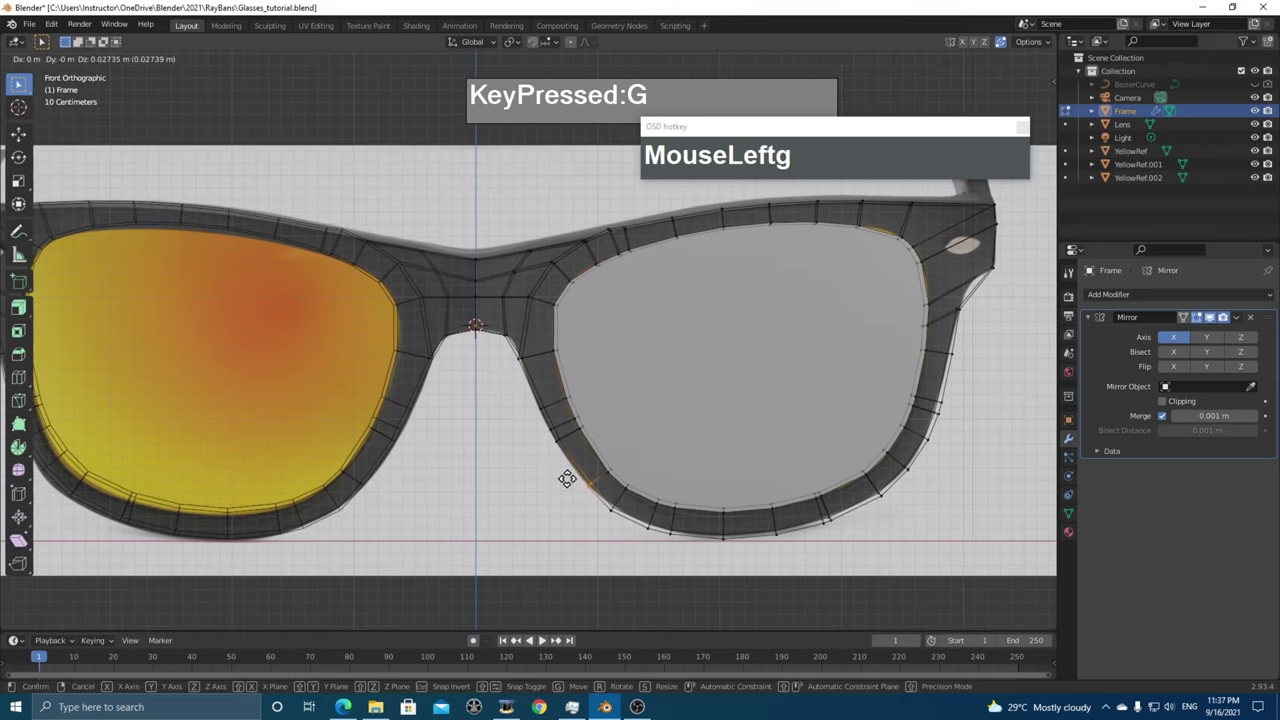
click(566, 480)
key(g)
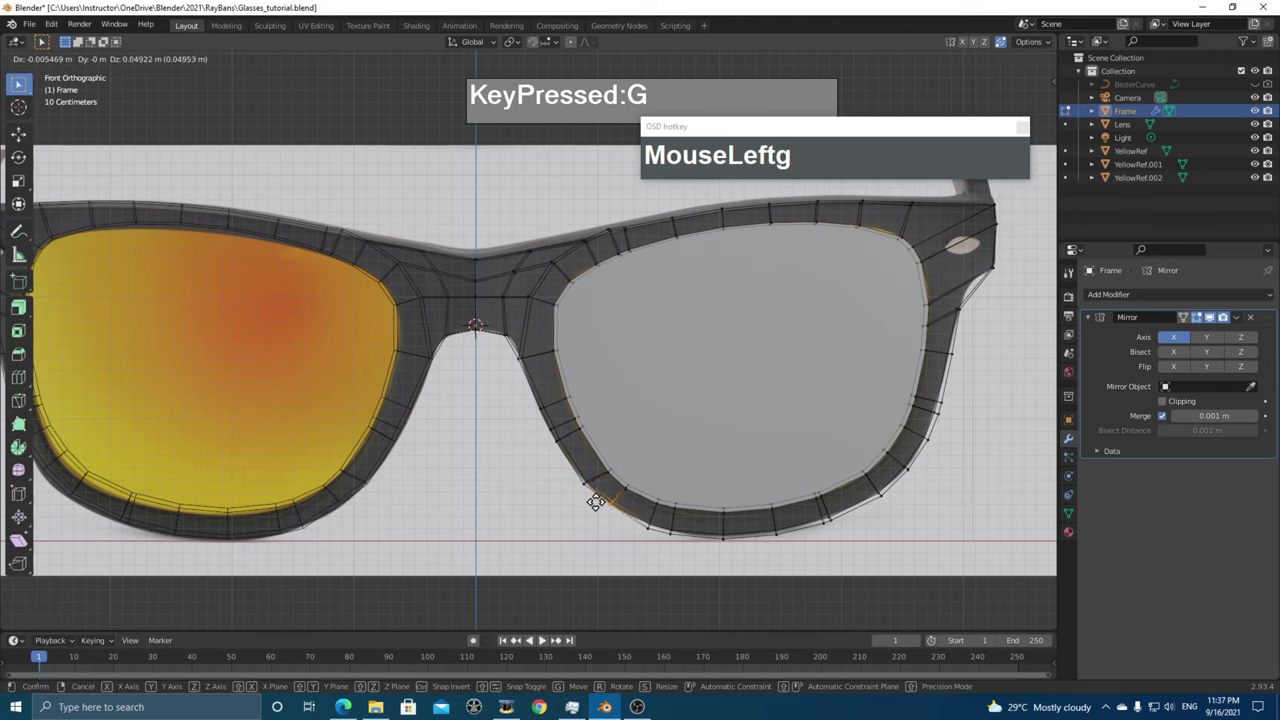
click(638, 531)
click(616, 507)
key(g)
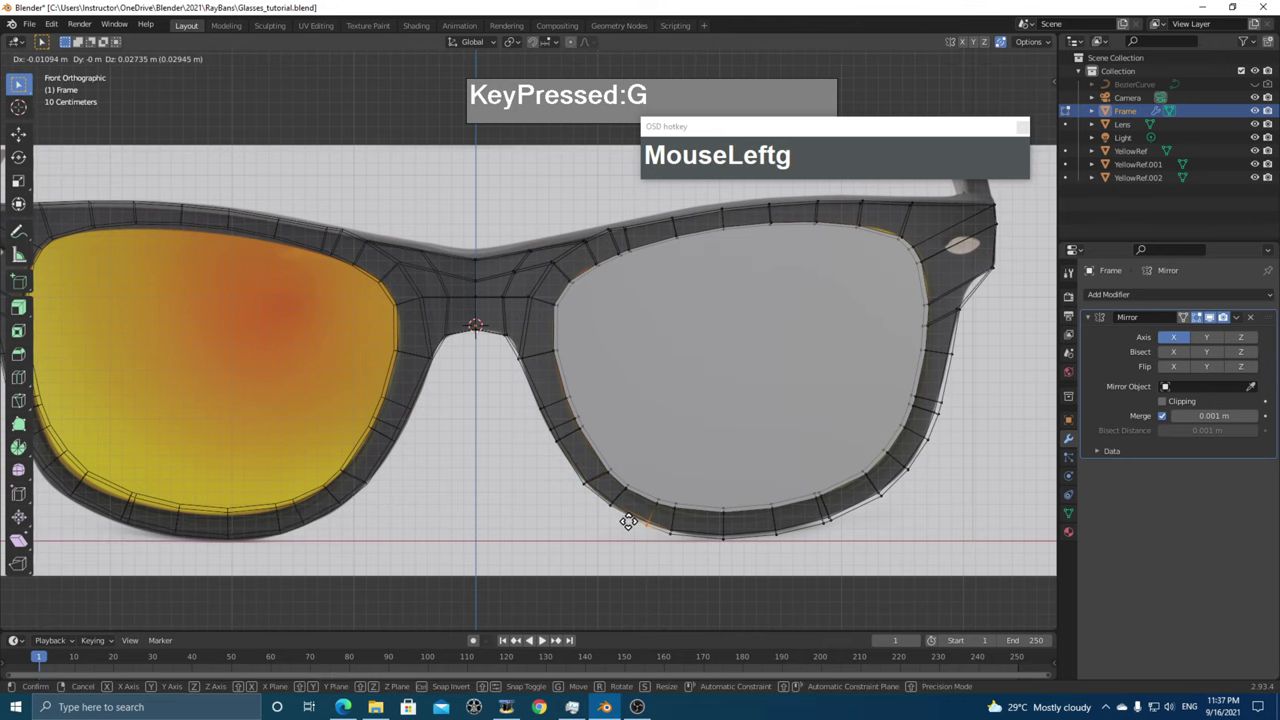
click(650, 522)
- Fit three outer-edge vertex groups along the middle of the rim's bottom edge to the reference's outline
click(659, 524)
key(g)
click(664, 524)
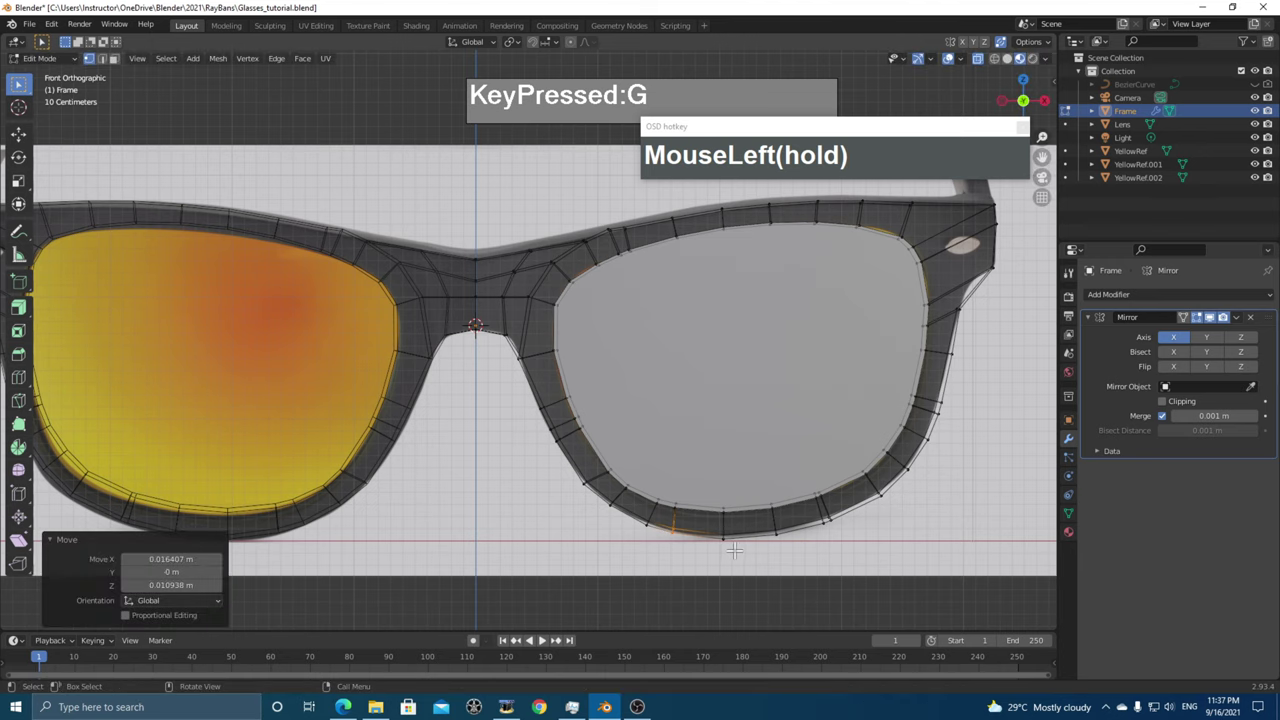
click(709, 529)
key(g)
click(735, 532)
click(772, 528)
key(g)
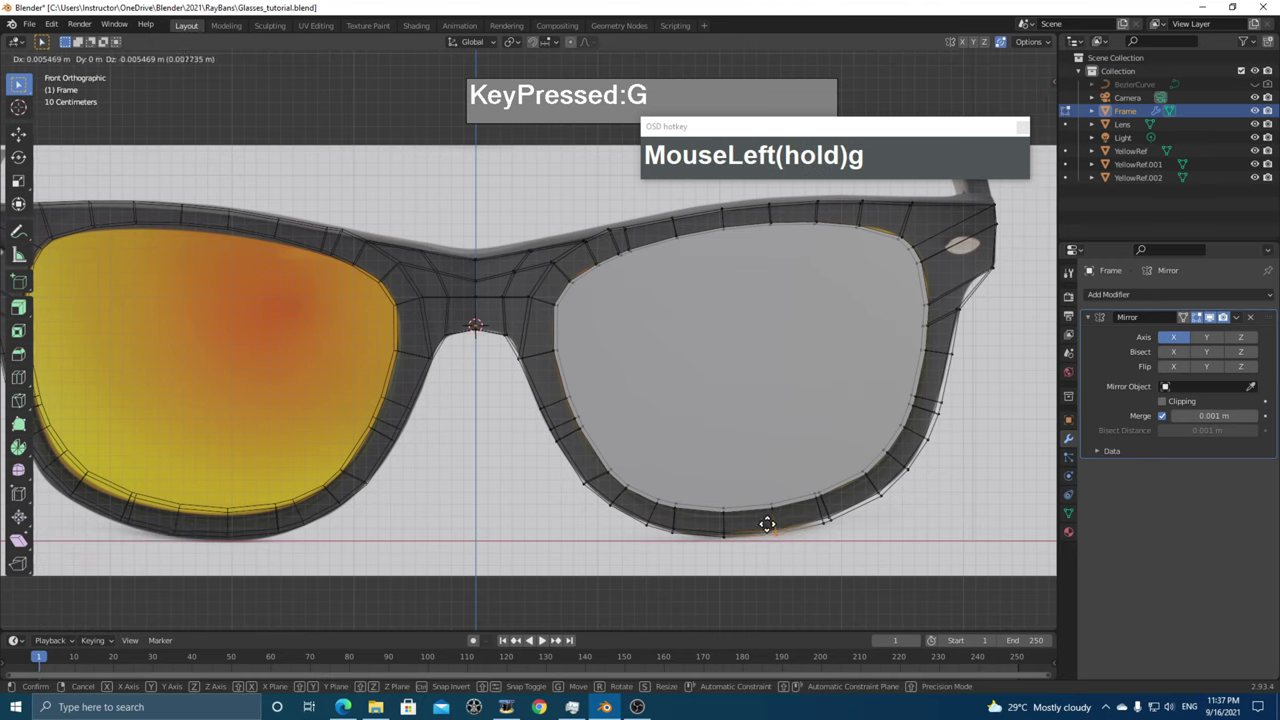
click(771, 523)
- Move three outer-edge vertex groups around the rim's lower outer corner inward to follow the reference's curve
click(819, 513)
key(g)
click(814, 507)
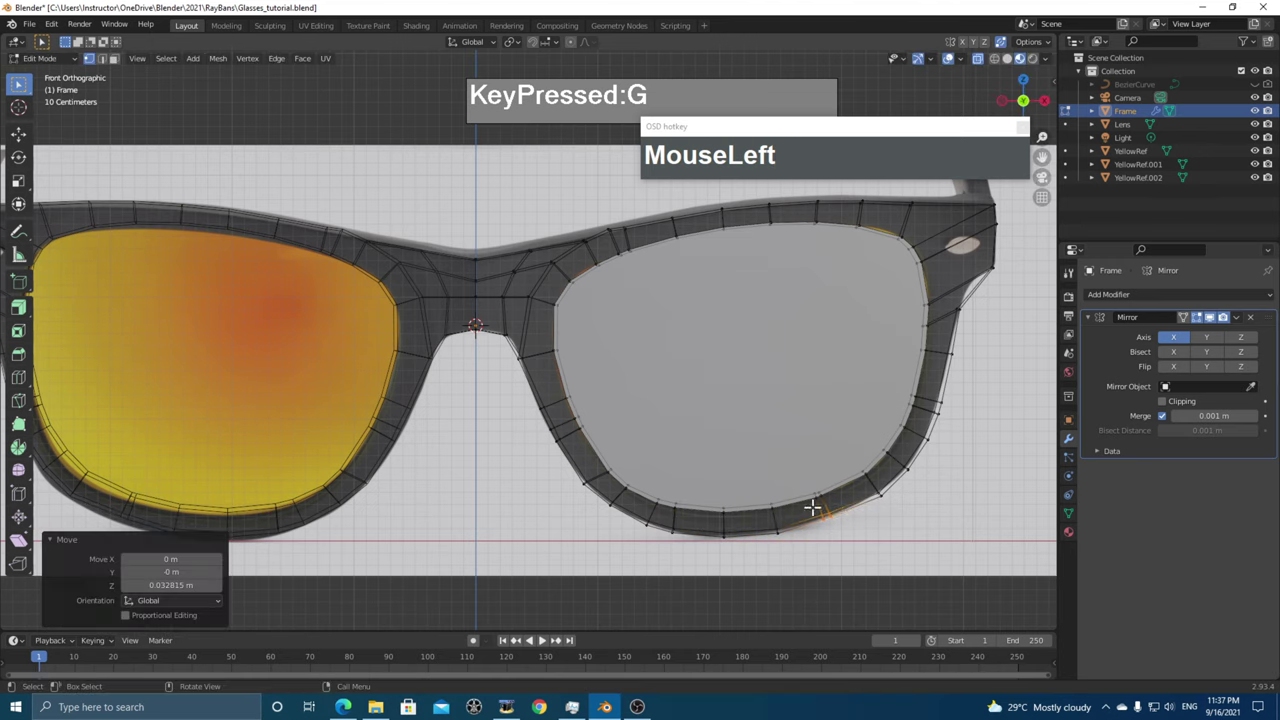
click(869, 488)
key(g)
click(868, 487)
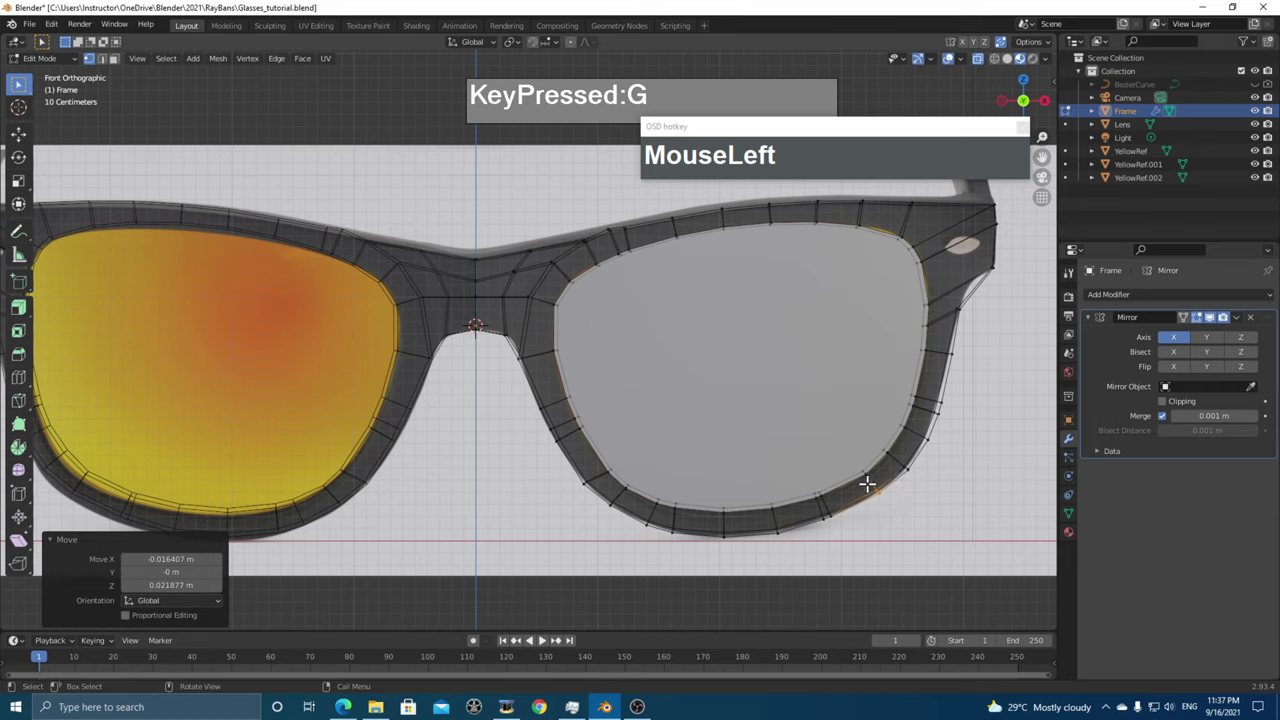
click(896, 460)
key(g)
click(895, 459)
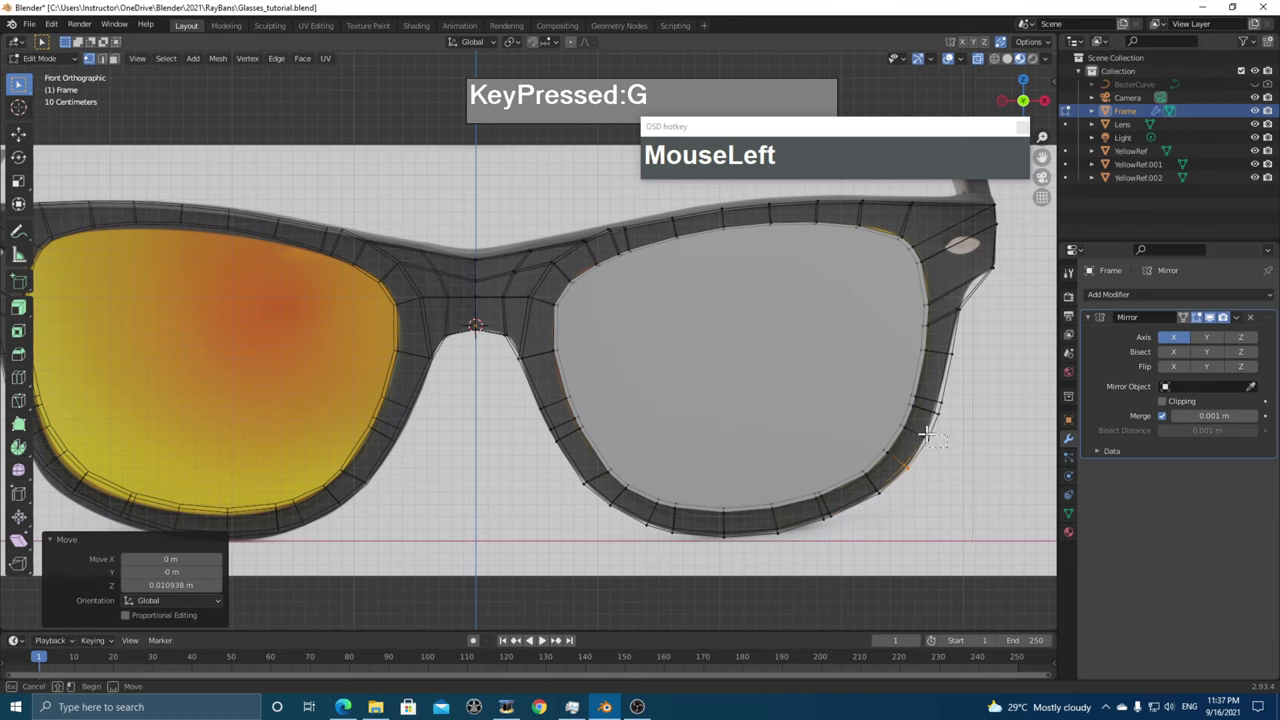
- Fit three outer-edge vertex groups up the rim's temple side to the reference's outline
click(919, 424)
key(g)
click(915, 428)
click(930, 397)
key(g)
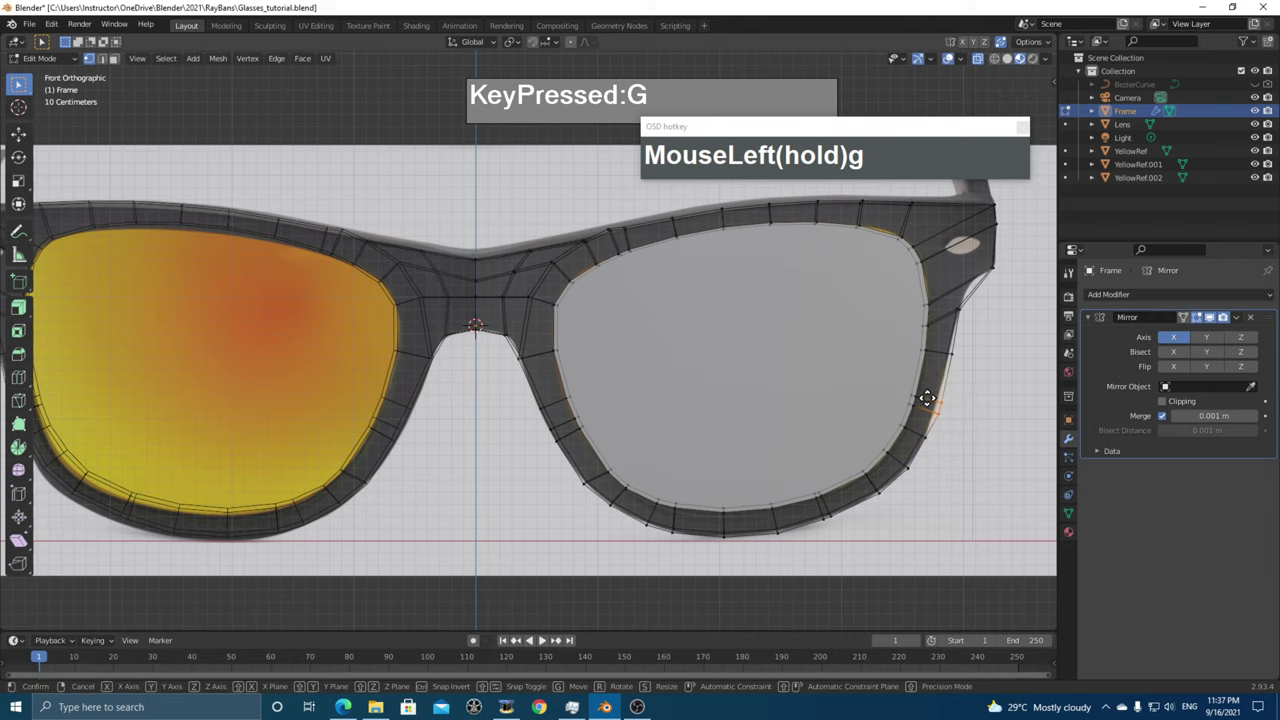
click(960, 374)
click(943, 347)
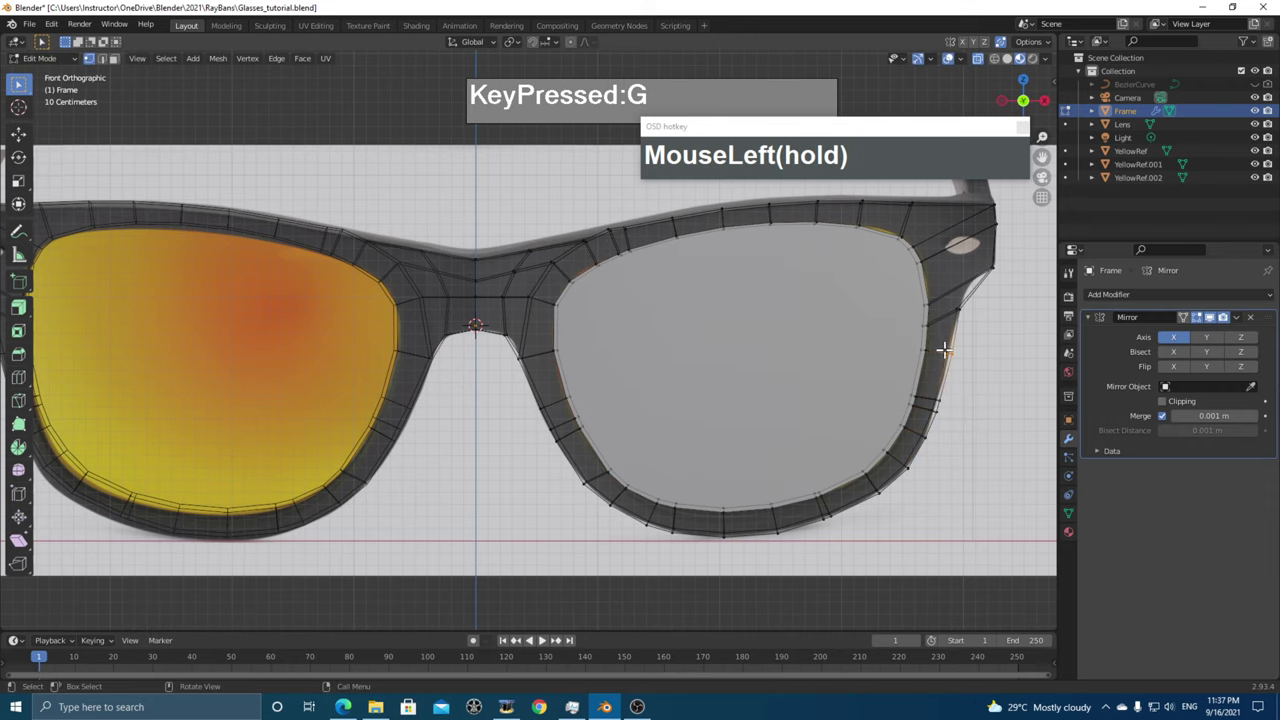
key(g)
click(943, 348)
shift+scroll(945, 390, up, 1)
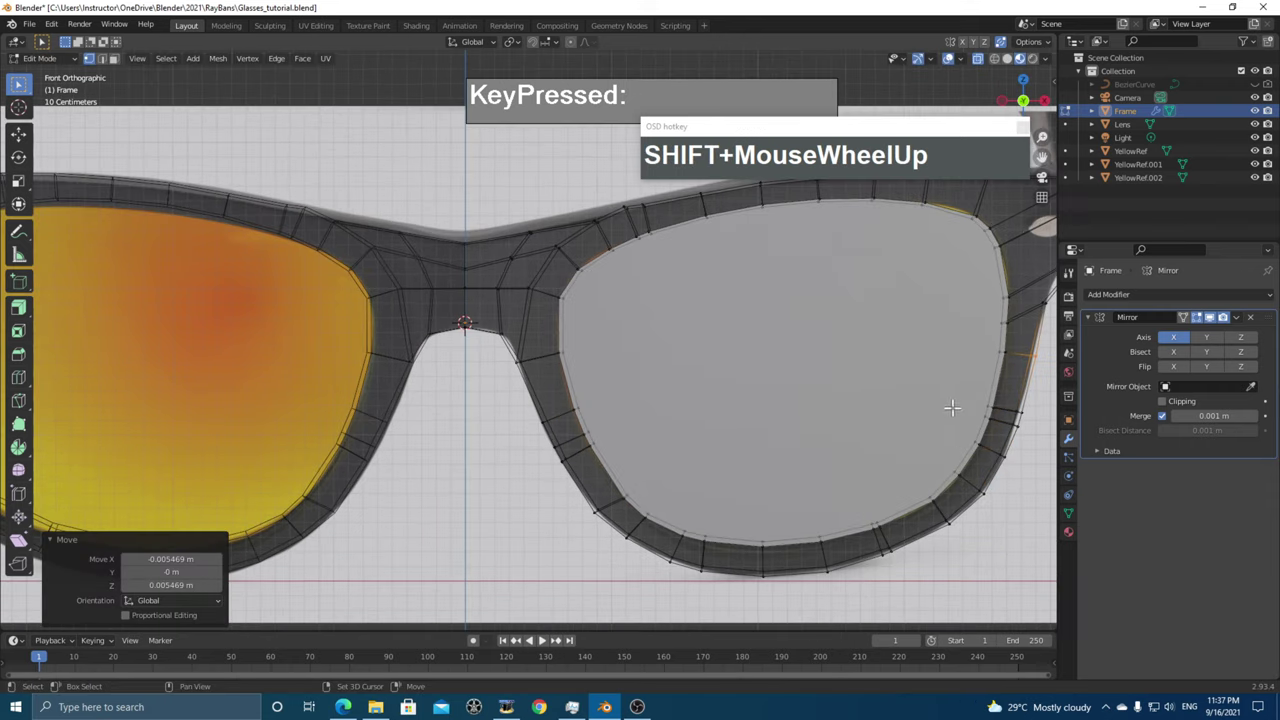
scroll(808, 423, up, 2)
shift+middle_drag(808, 423, 768, 502)
scroll(805, 425, down, 2)
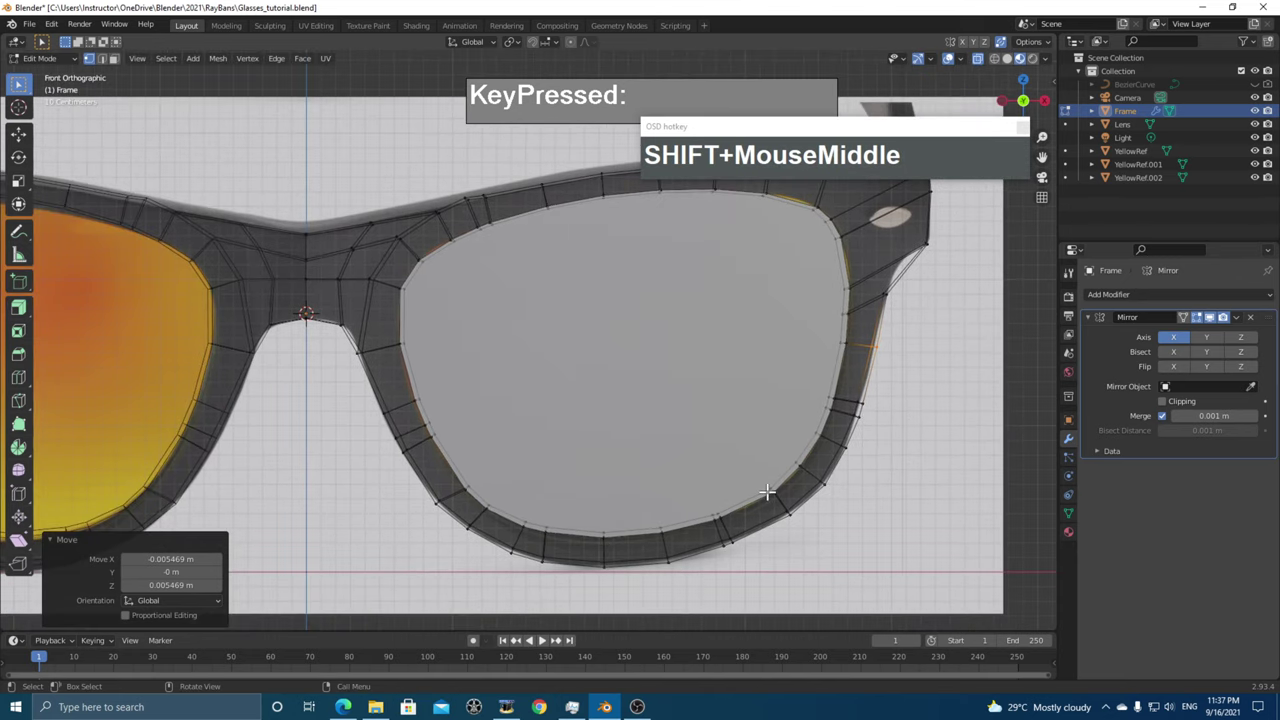
- Slide the cross-edge loop on the rim's nose side, just below the bridge, upward by a factor of about 0.28
click(21, 85)
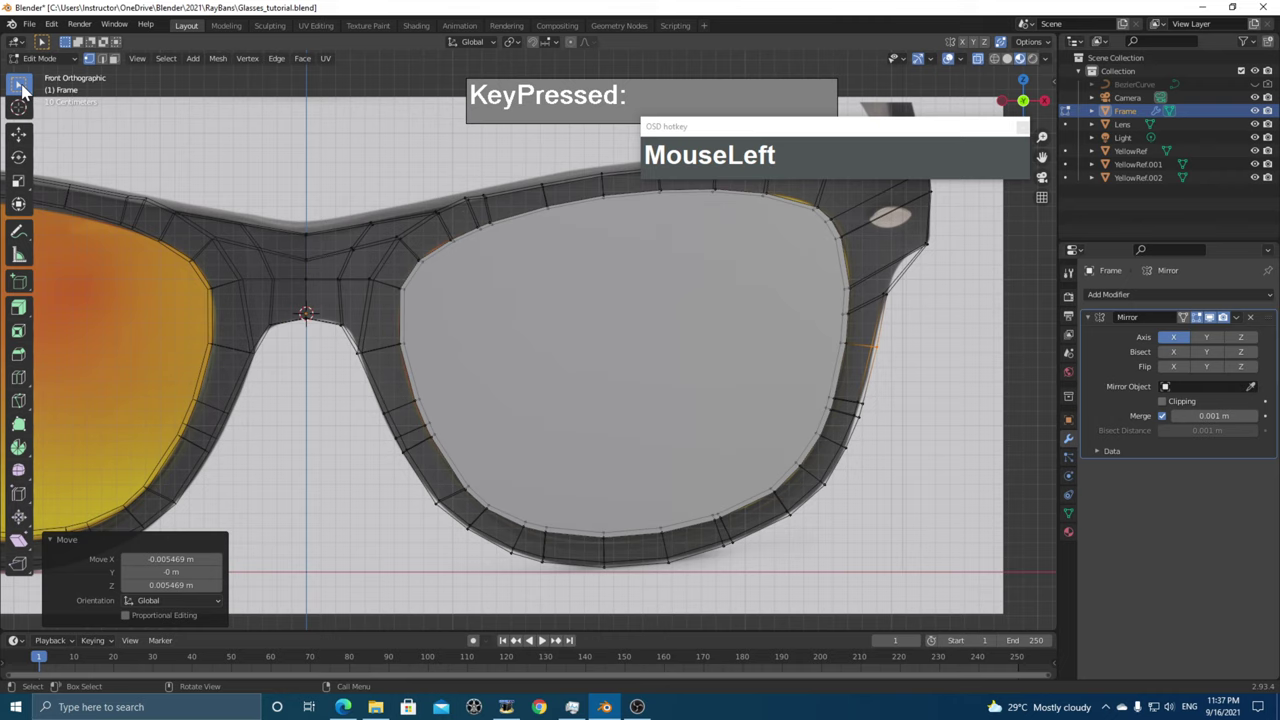
key(2)
click(406, 408)
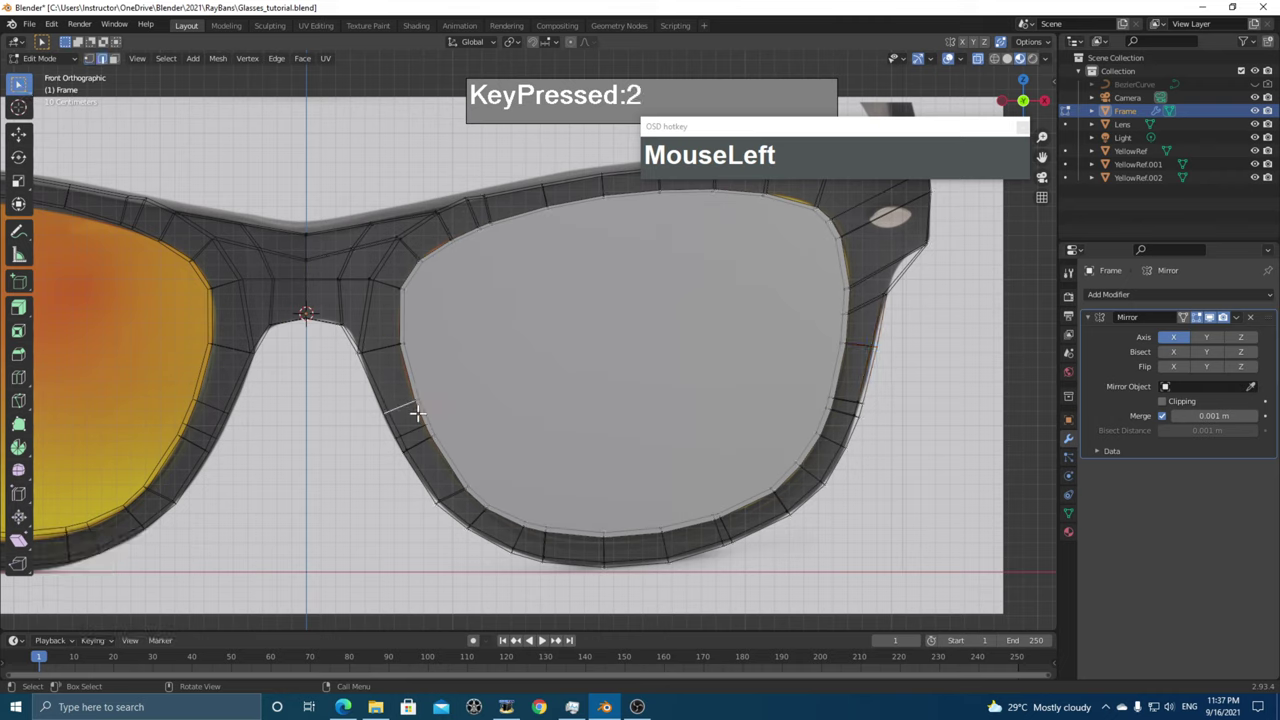
key(g)
key(g)
right_click(398, 408)
click(400, 407)
alt+click(404, 409)
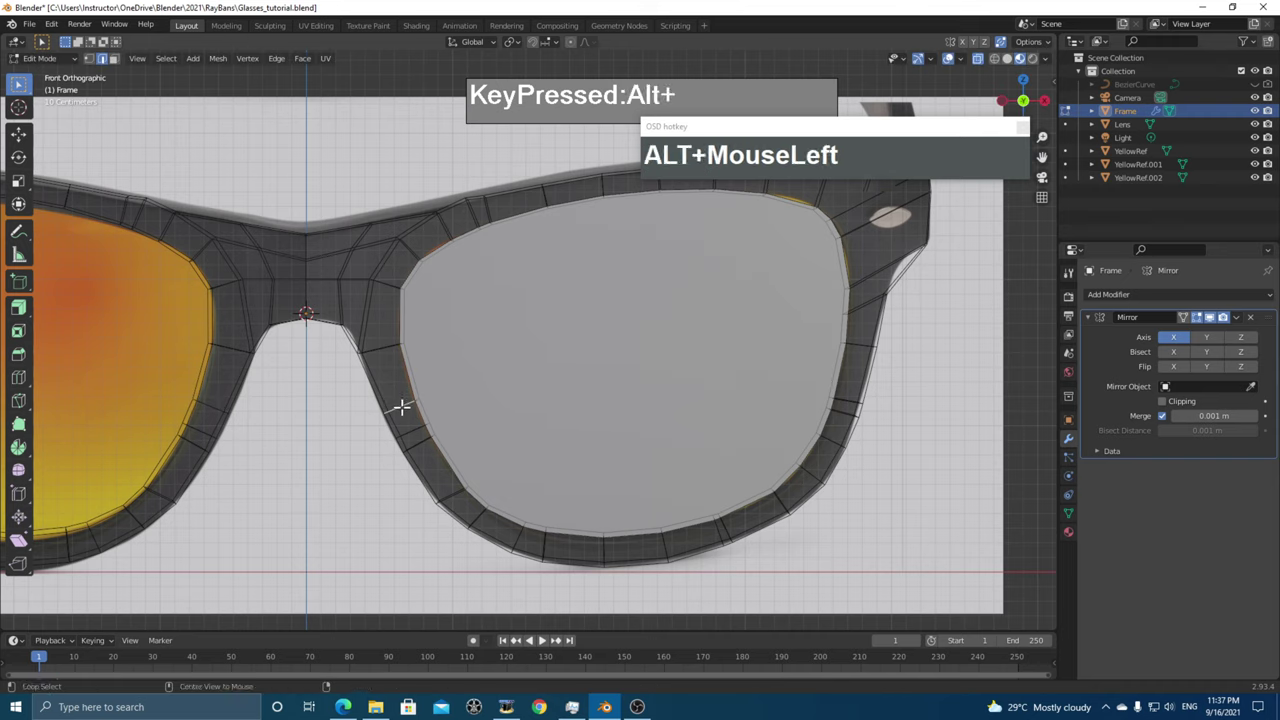
key(g)
key(g)
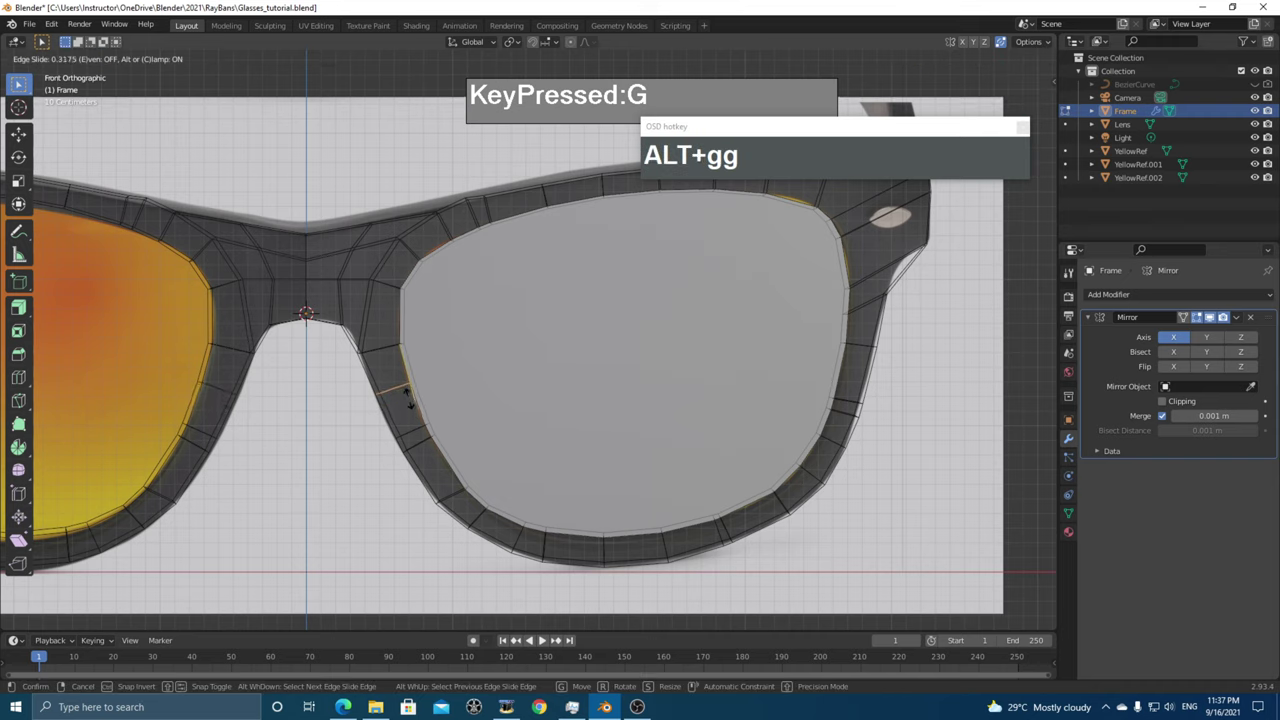
click(406, 400)
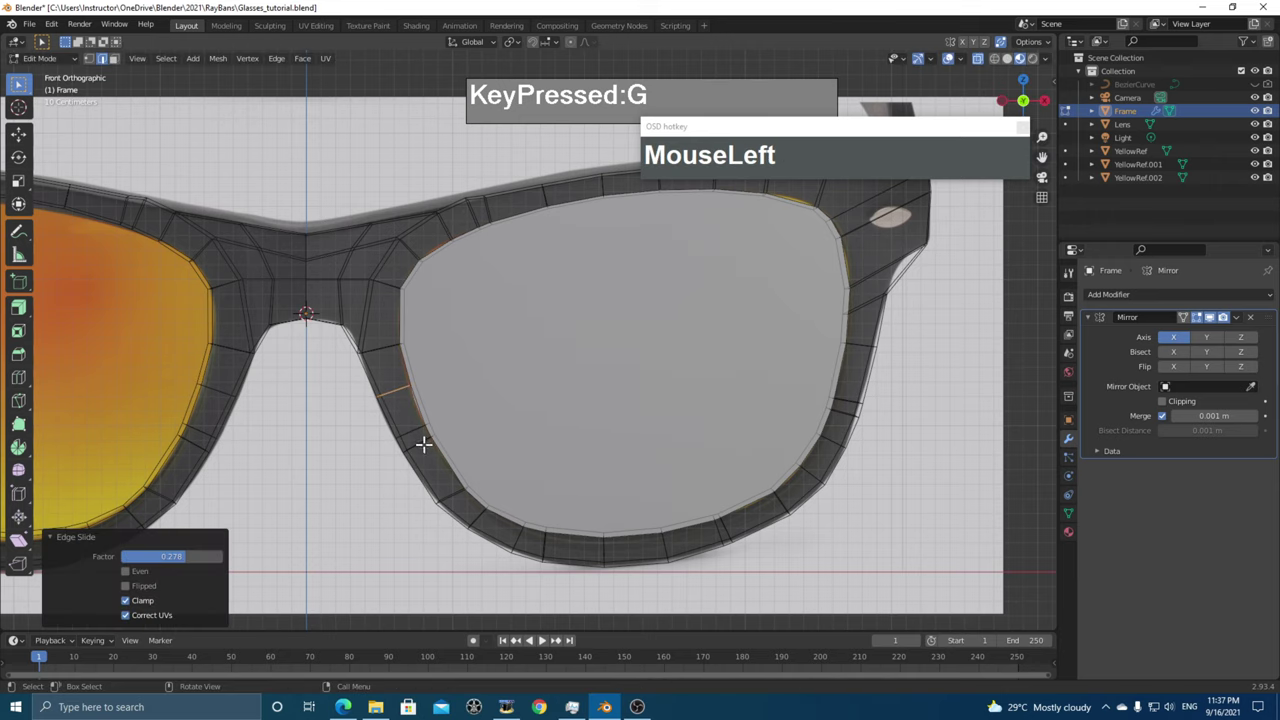
- Slide the lower of the two close cross-edge loops on the rim's nose side downward by a factor of about 0.32
alt+click(423, 443)
key(g)
key(g)
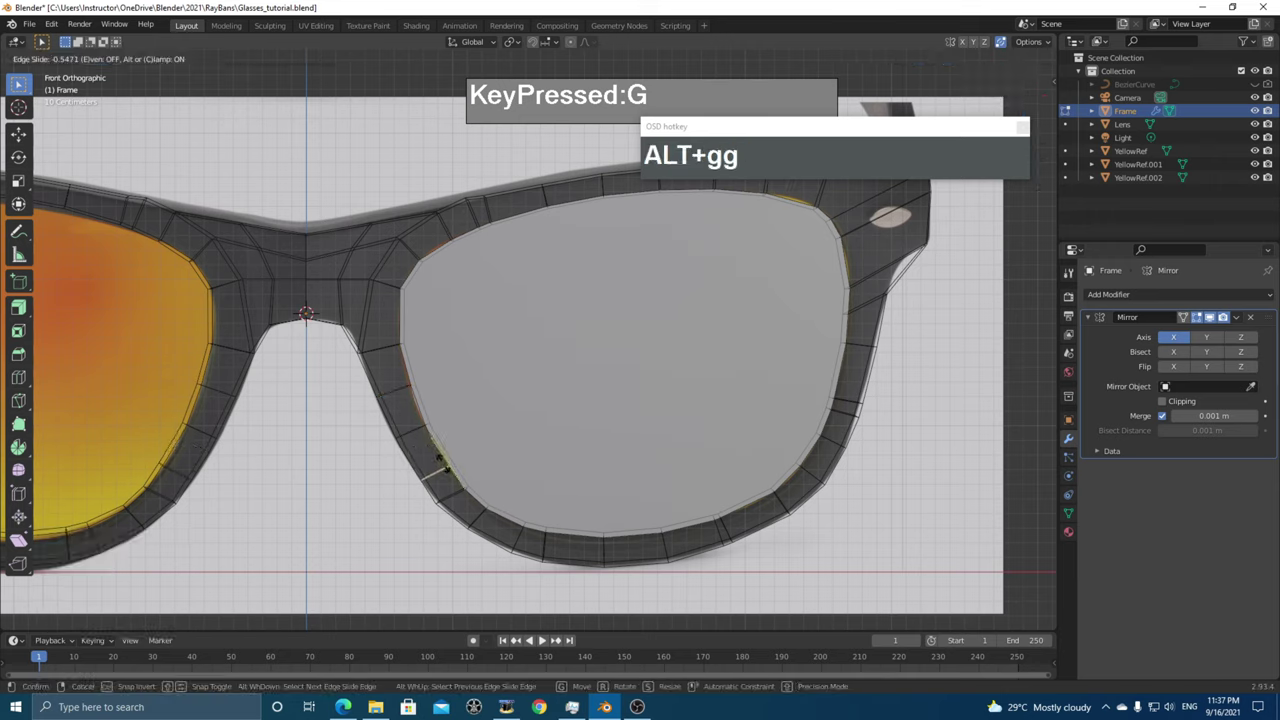
click(445, 465)
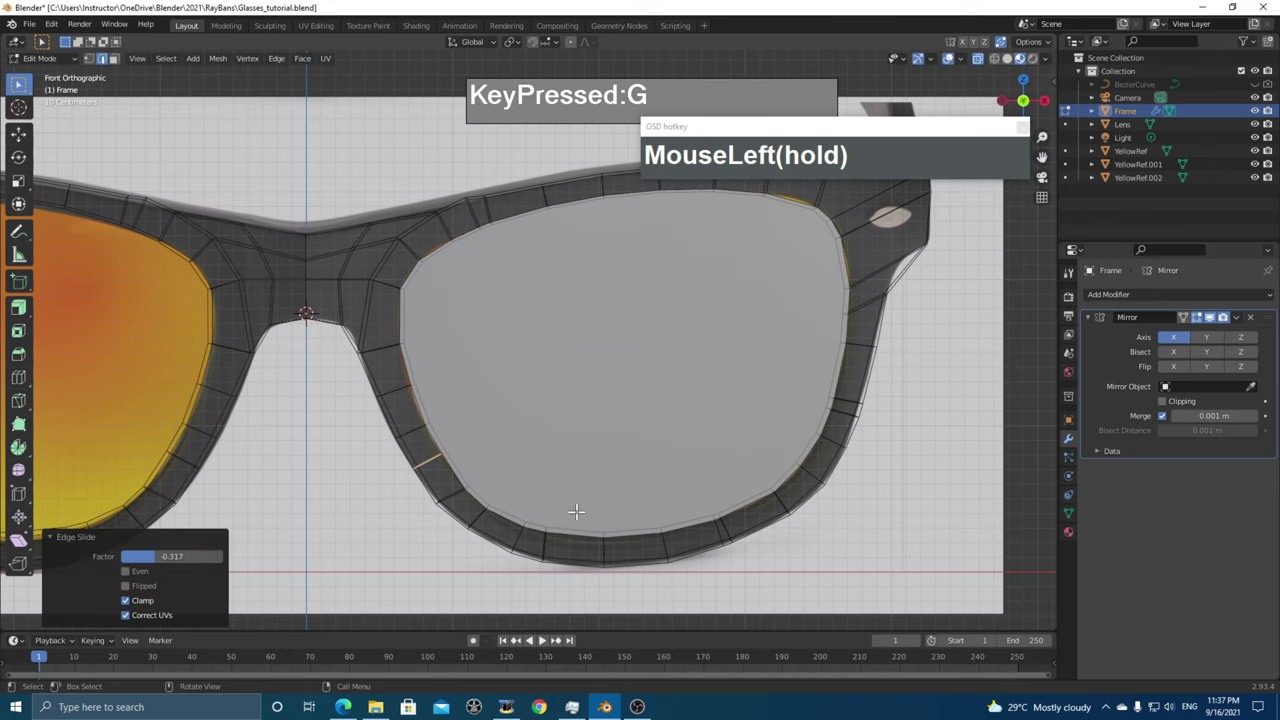
- Slide one of the paired cross-edge loops on the rim's bottom edge toward the nose by a factor of about 0.51
click(723, 531)
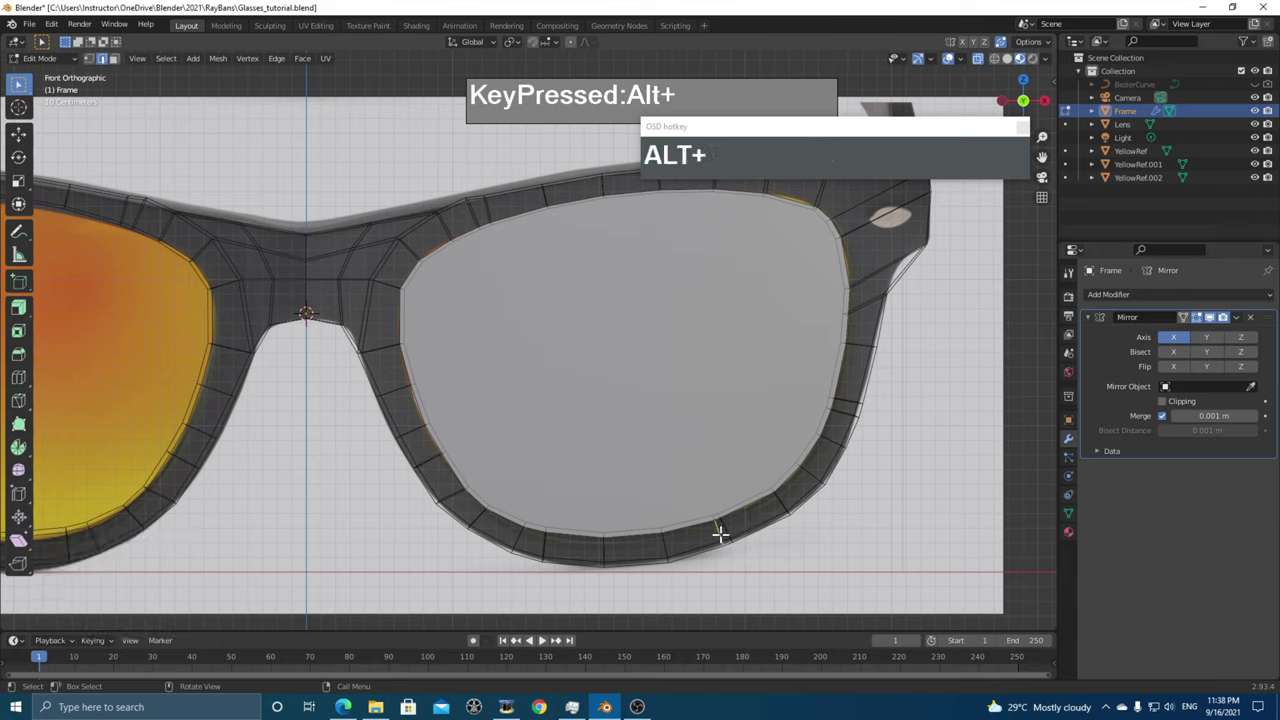
alt+click(720, 535)
key(g)
key(g)
click(773, 520)
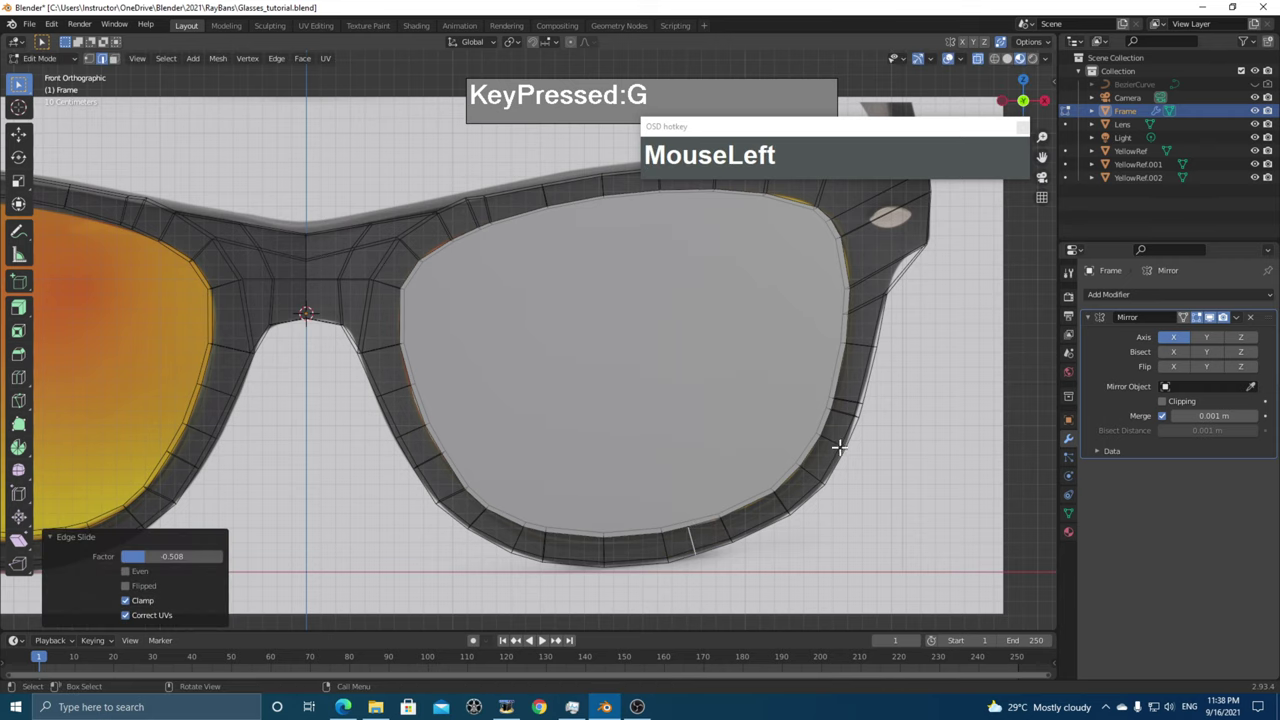
- Slide the upper of the paired cross-edge loops on the temple side upward by a factor of about 0.33 and nudge it about 0.005 m outward
alt+click(852, 400)
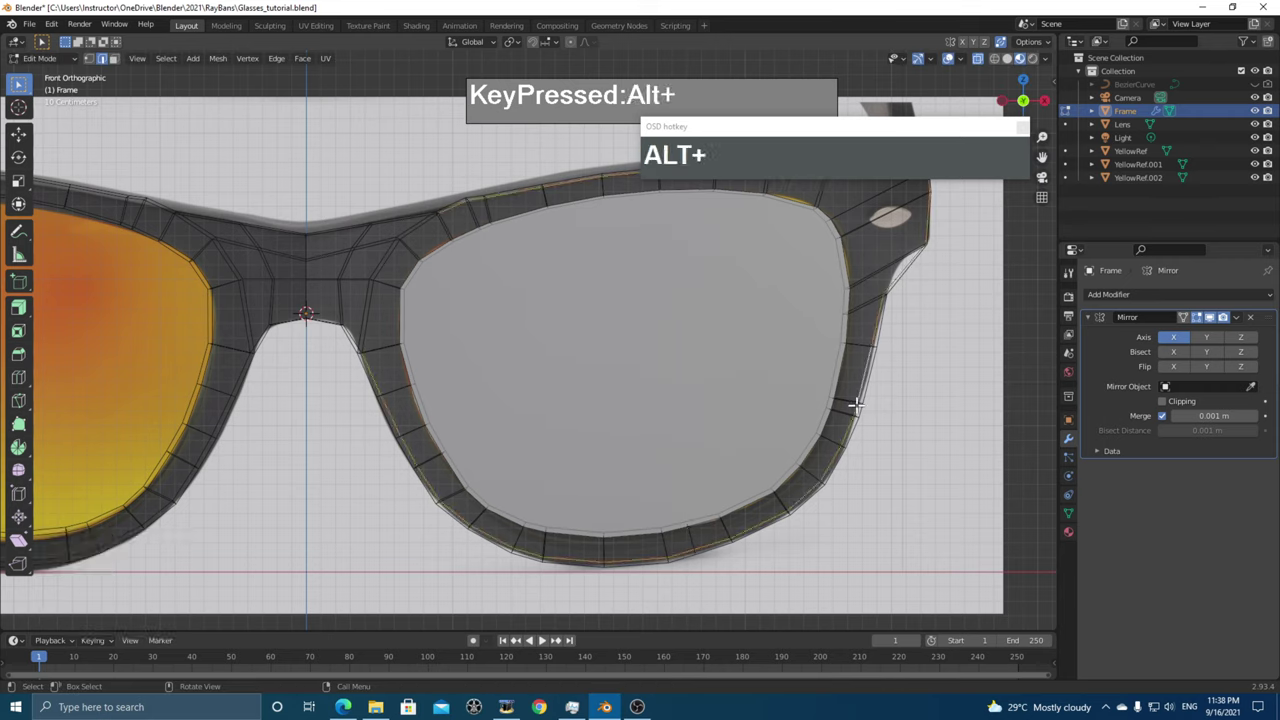
alt+click(849, 401)
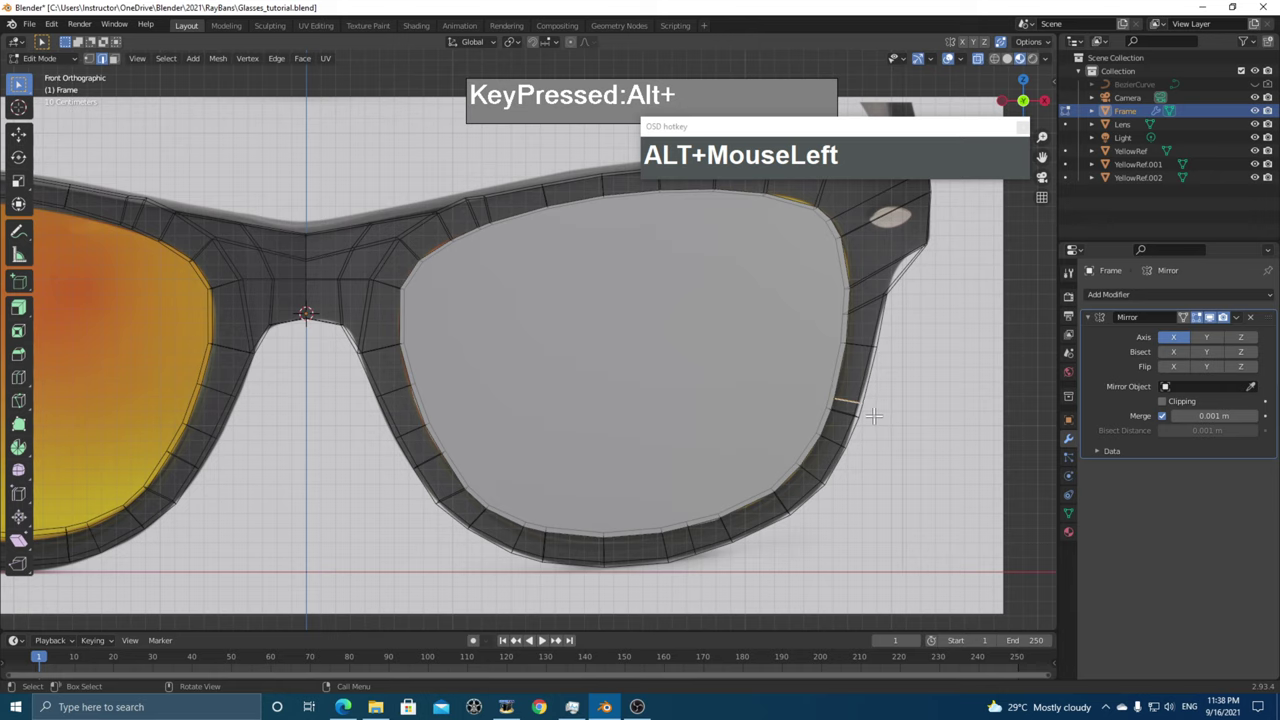
key(g)
key(g)
click(882, 413)
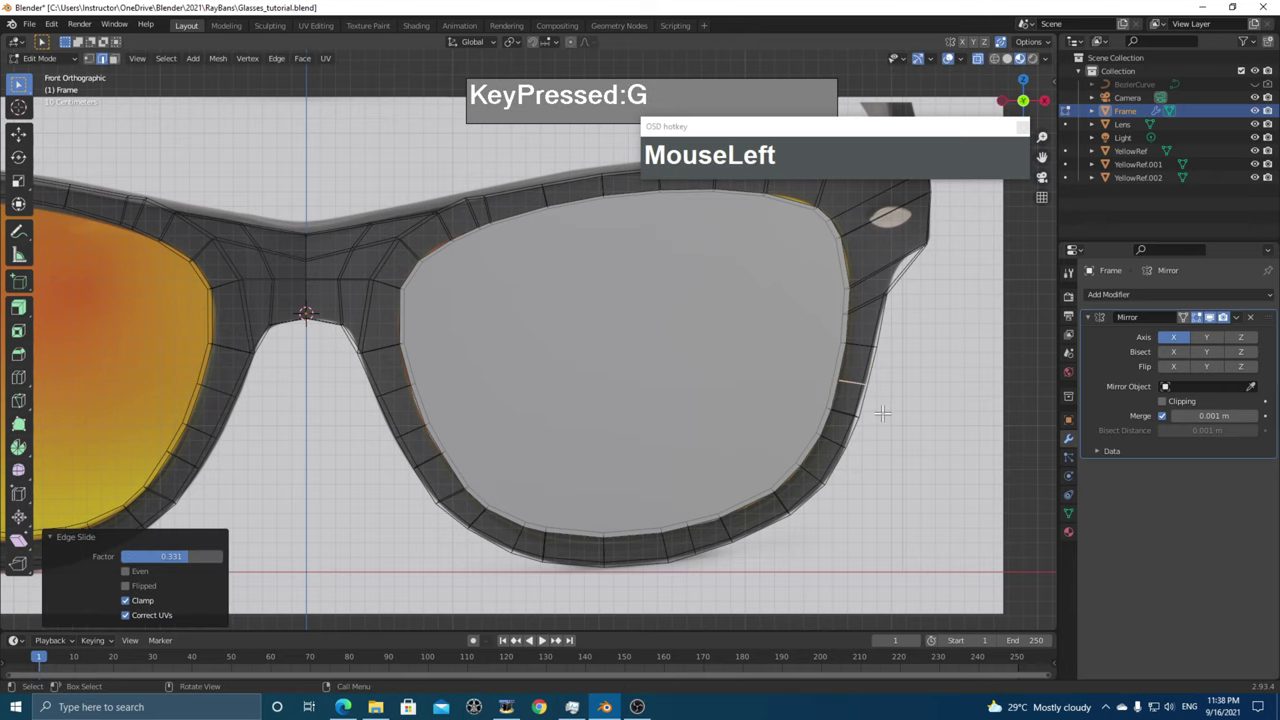
key(g)
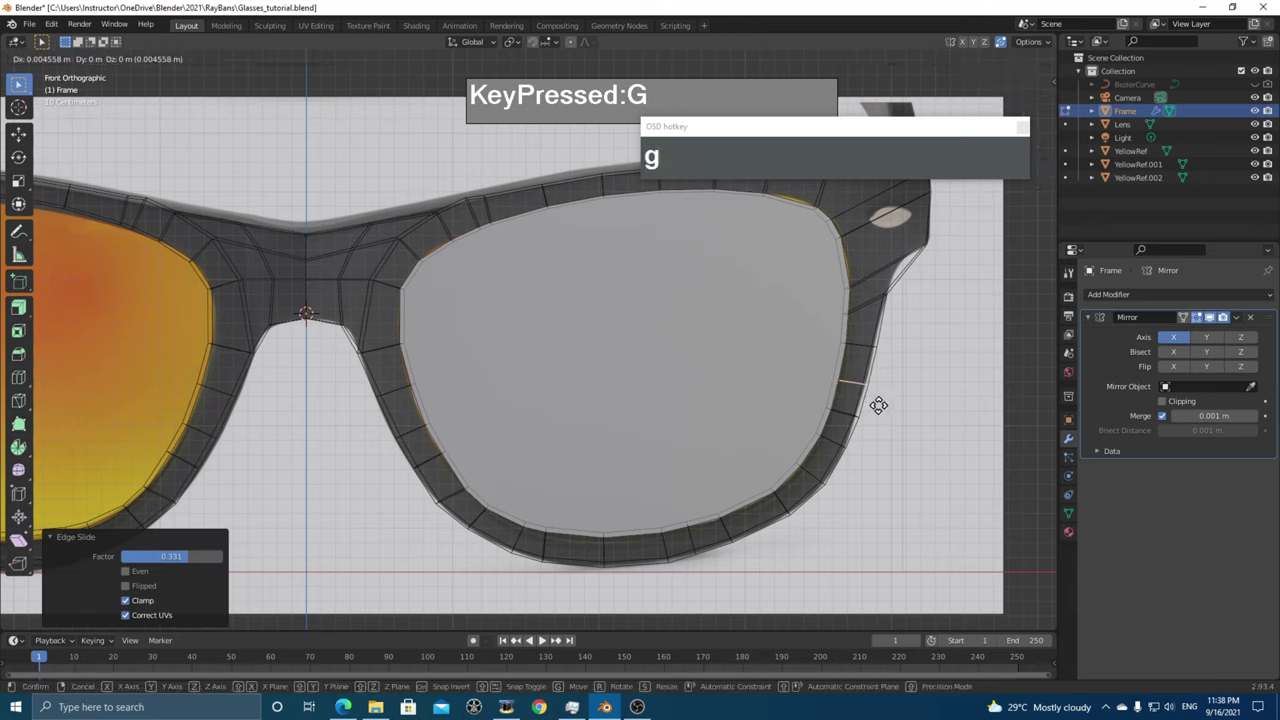
click(863, 430)
scroll(863, 430, down, 4)
scroll(837, 443, up, 3)
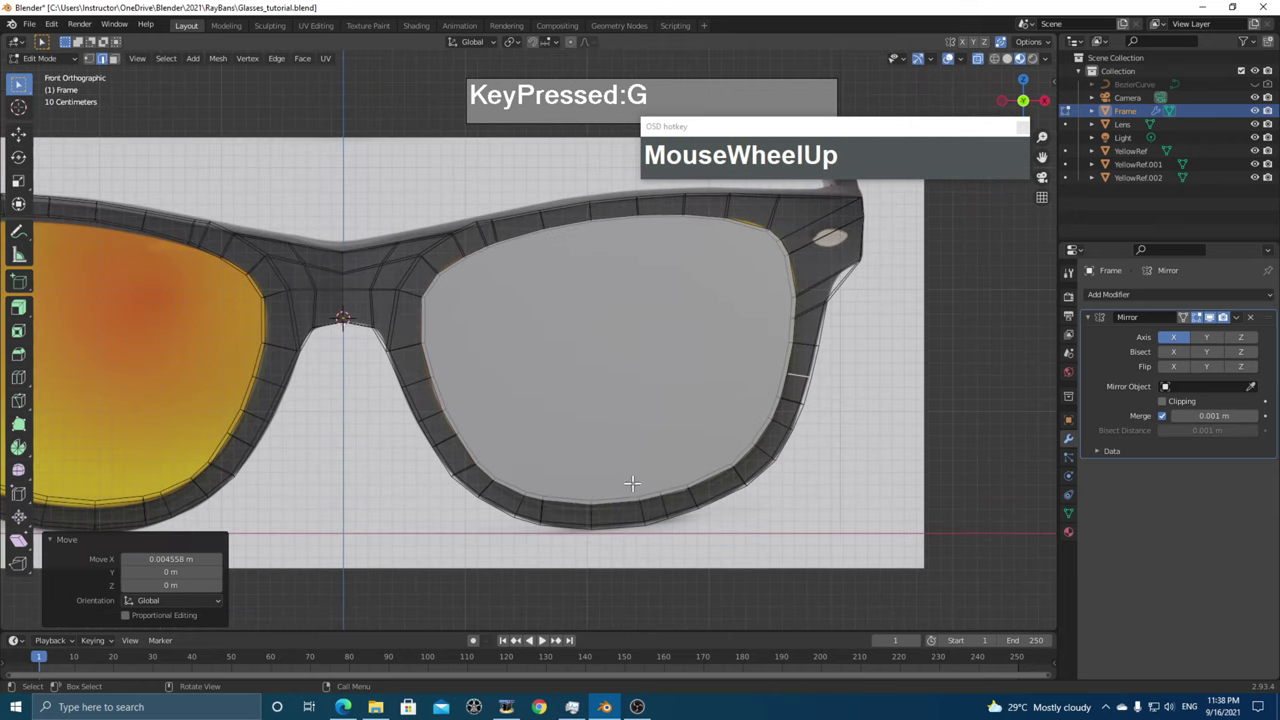
- Slide one of the close cross-edge loops on the brow near the nose toward the temple to even out the spacing
click(496, 233)
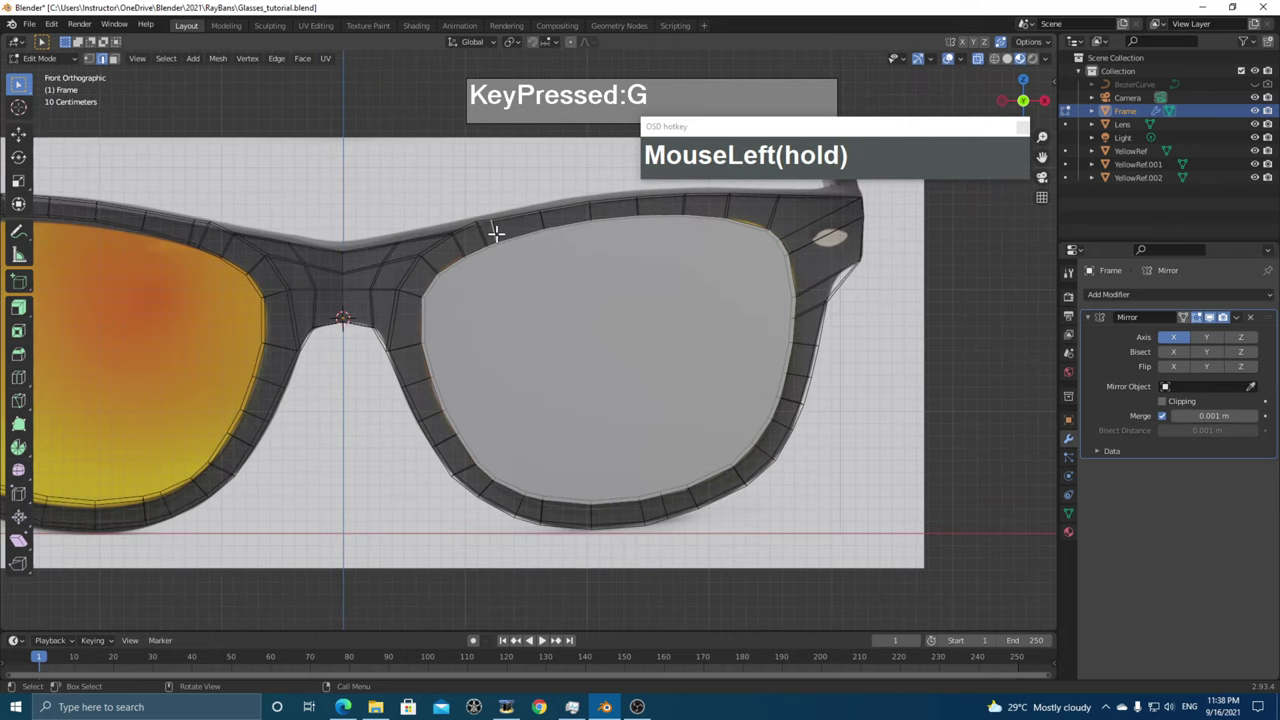
alt+click(496, 233)
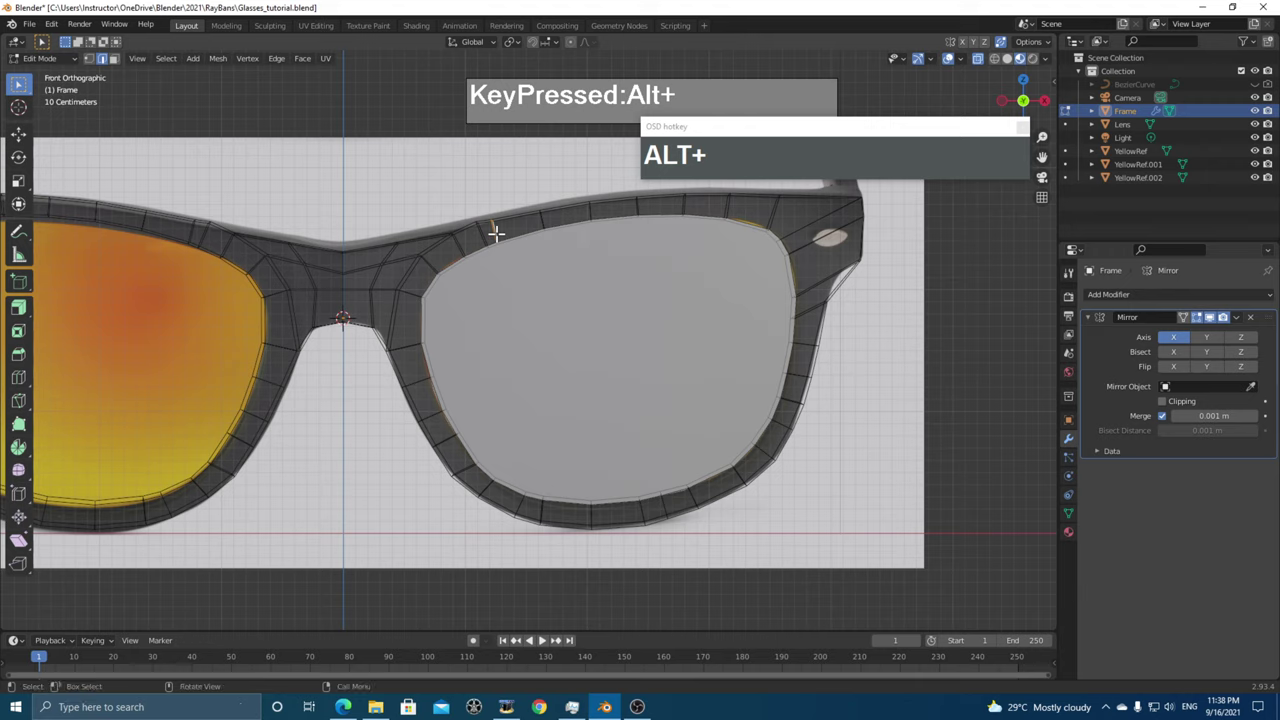
key(g)
key(g)
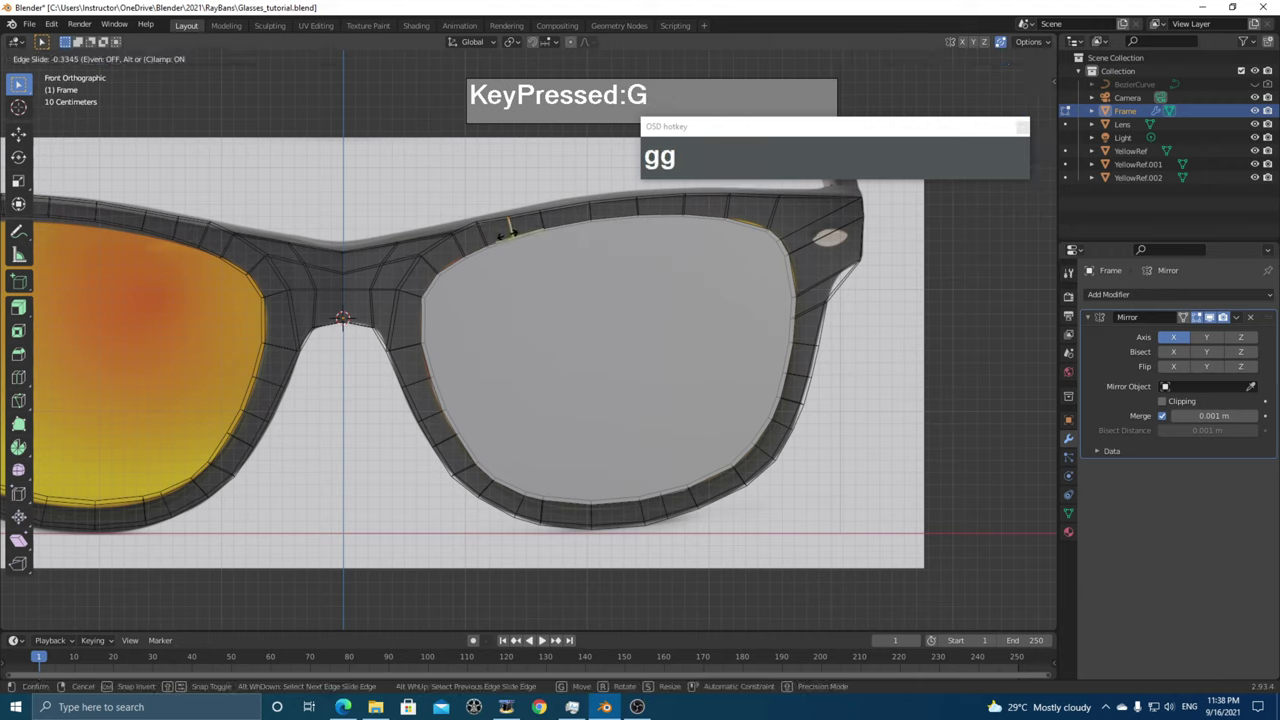
click(507, 233)
- Move the outer-edge vertices of the neighbouring brow loop about 0.016 m toward the temple and 0.016 m down
key(1)
click(476, 212)
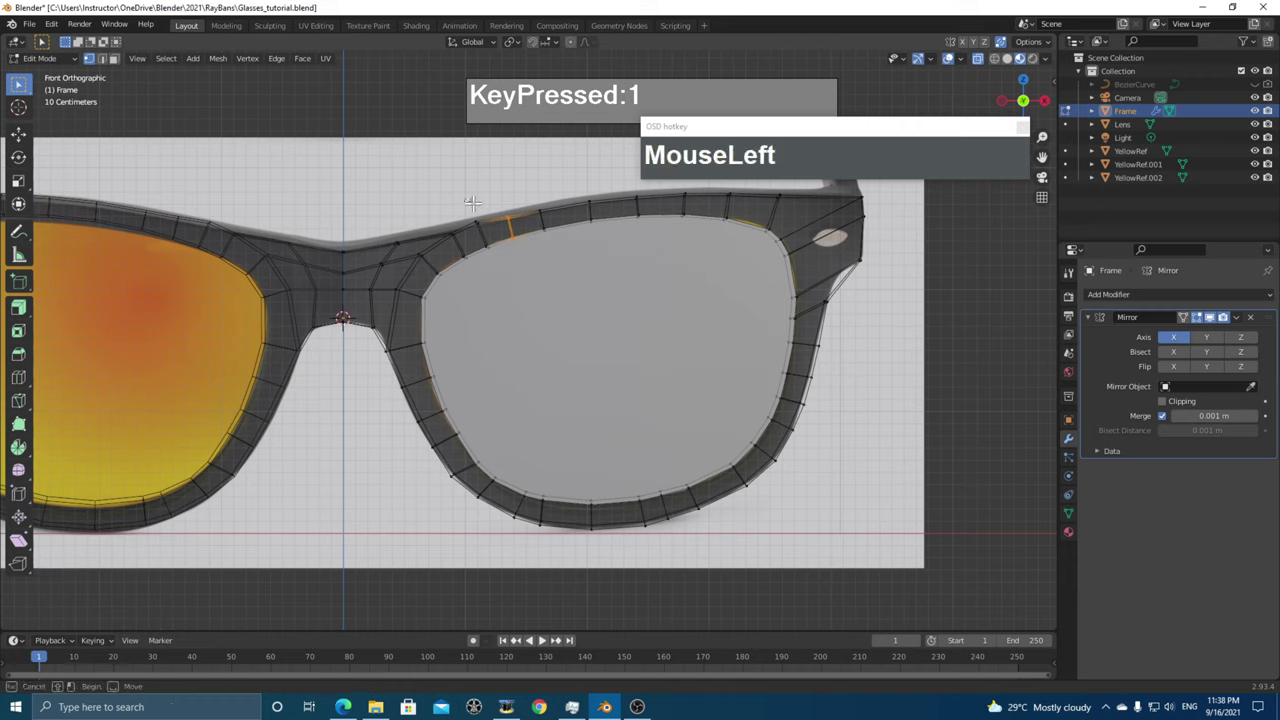
key(g)
key(g)
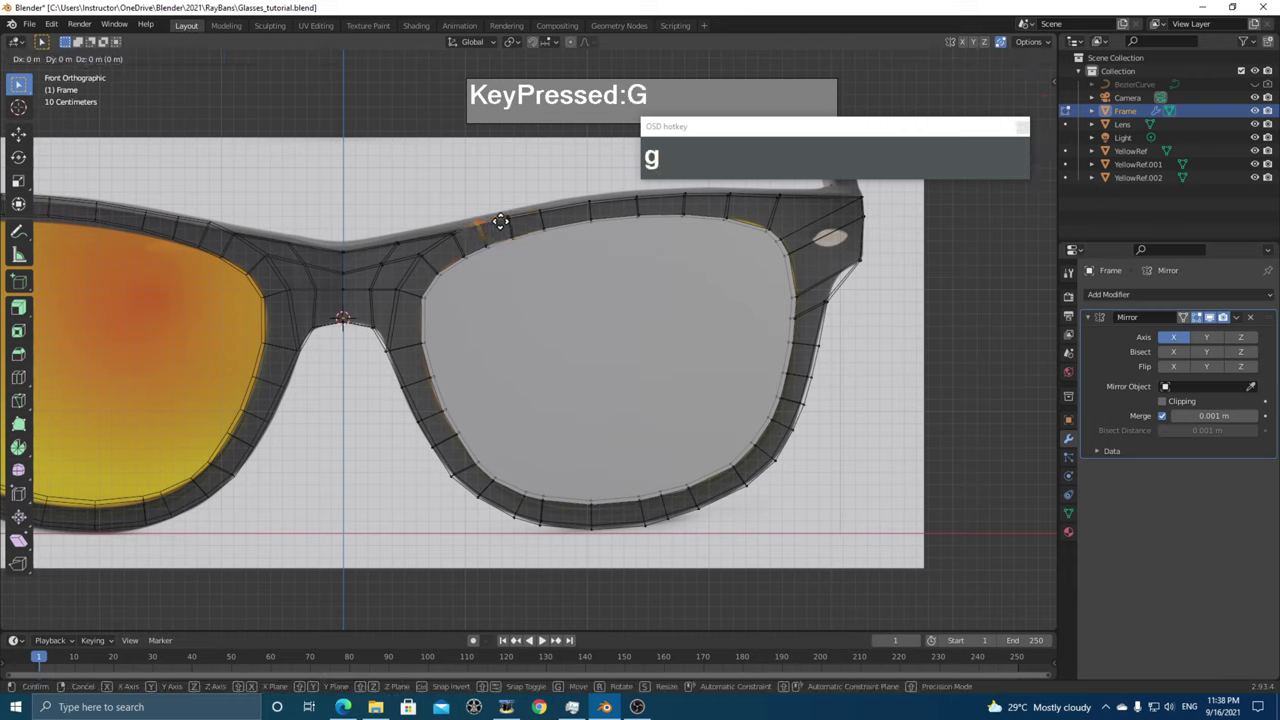
right_click(502, 226)
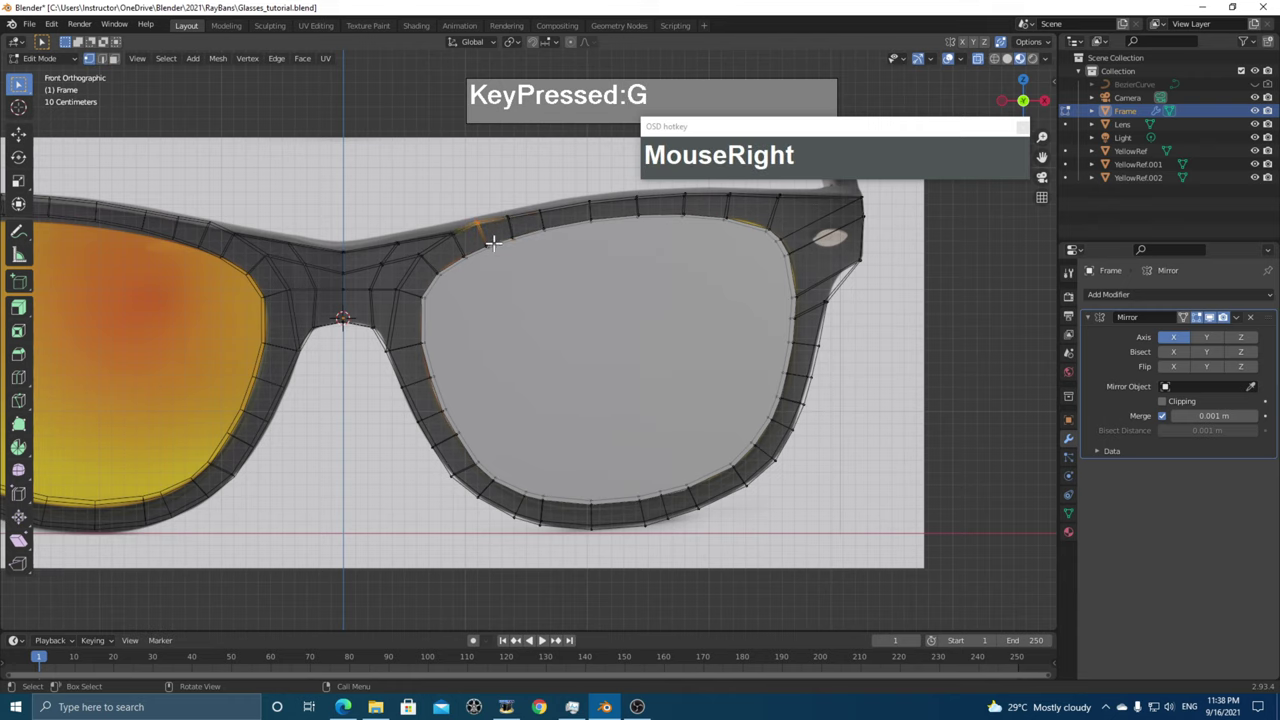
key(g)
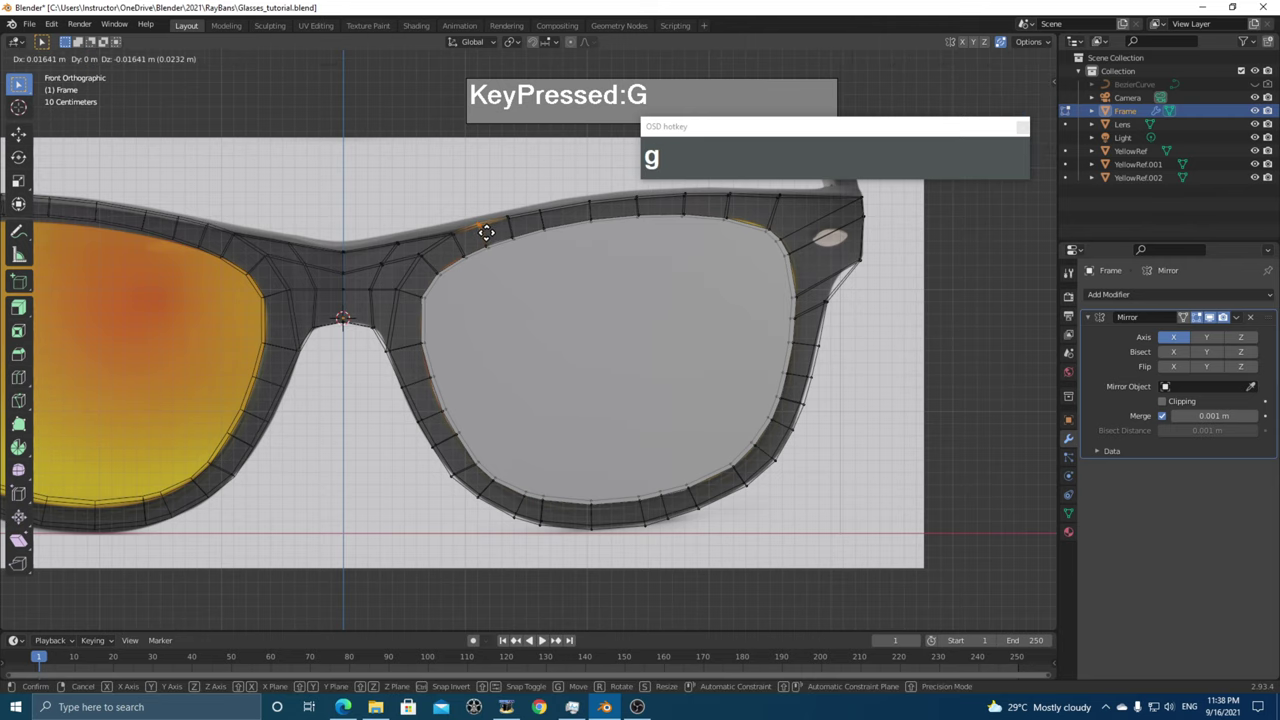
click(486, 232)
- Slide the inner-edge vertex group leading to the hinge block's lower corner upward by a factor of about 0.28
scroll(580, 255, down, 1)
shift+middle_drag(723, 325, 685, 333)
scroll(644, 348, up, 1)
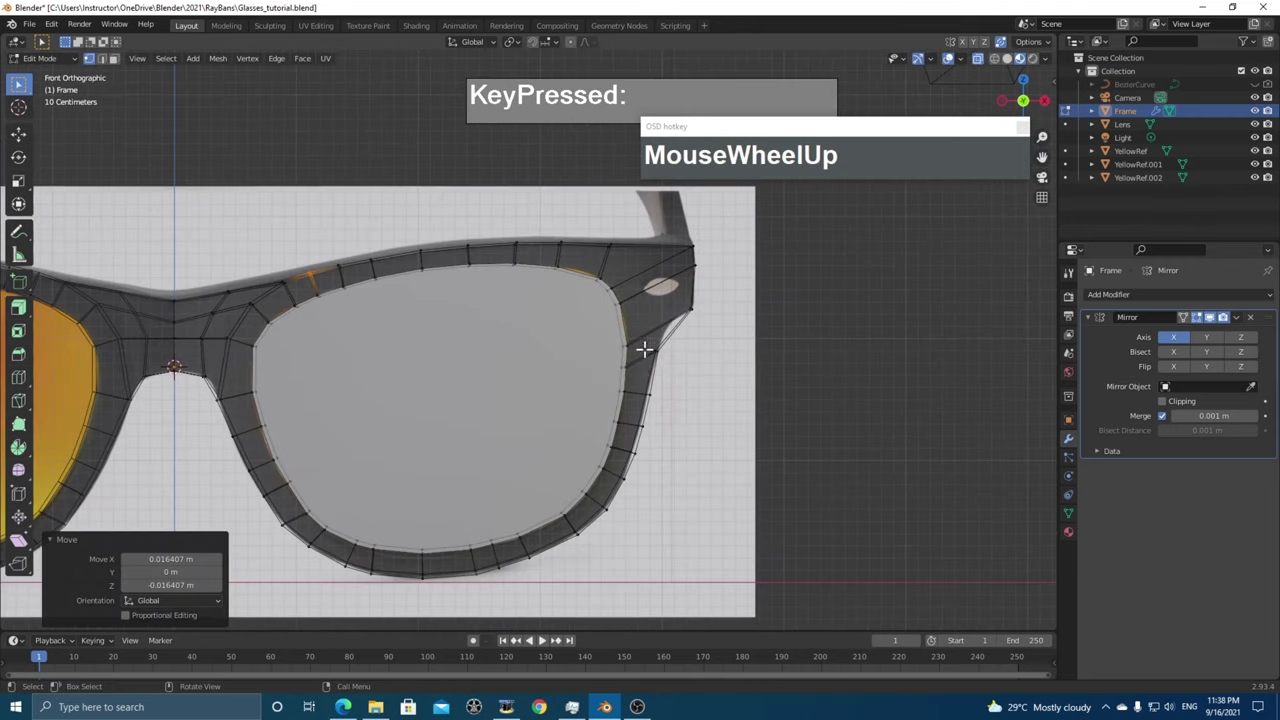
scroll(644, 348, up, 1)
click(644, 352)
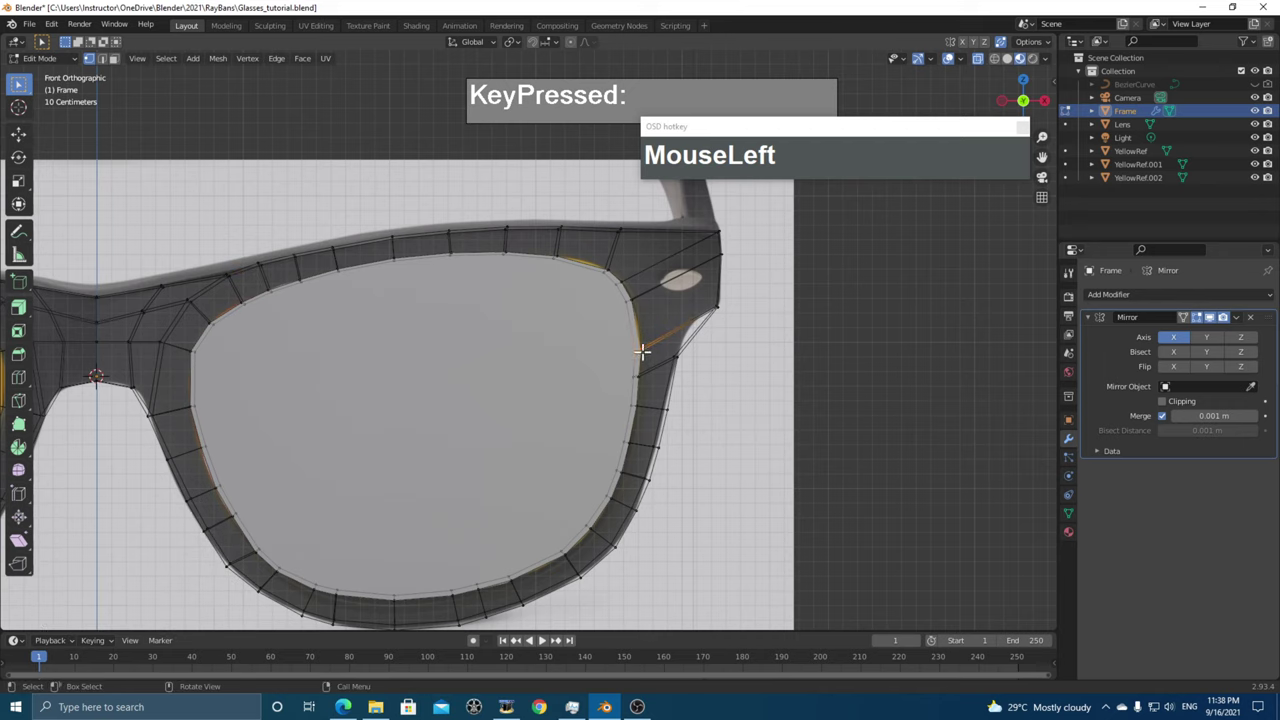
key(g)
key(g)
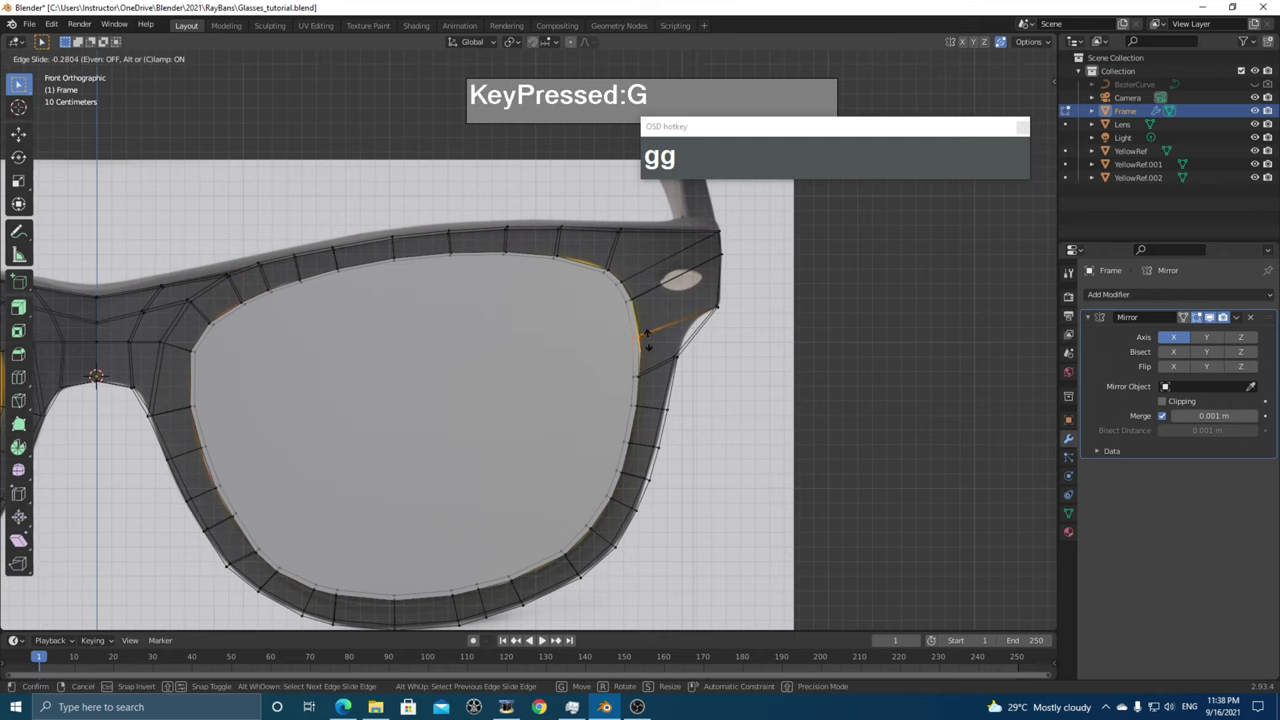
click(625, 358)
- Slide the inner-edge vertex group below the hinge block upward by a factor of about 0.33 and nudge it and the group above into place
drag(612, 365, 643, 376)
key(g)
key(g)
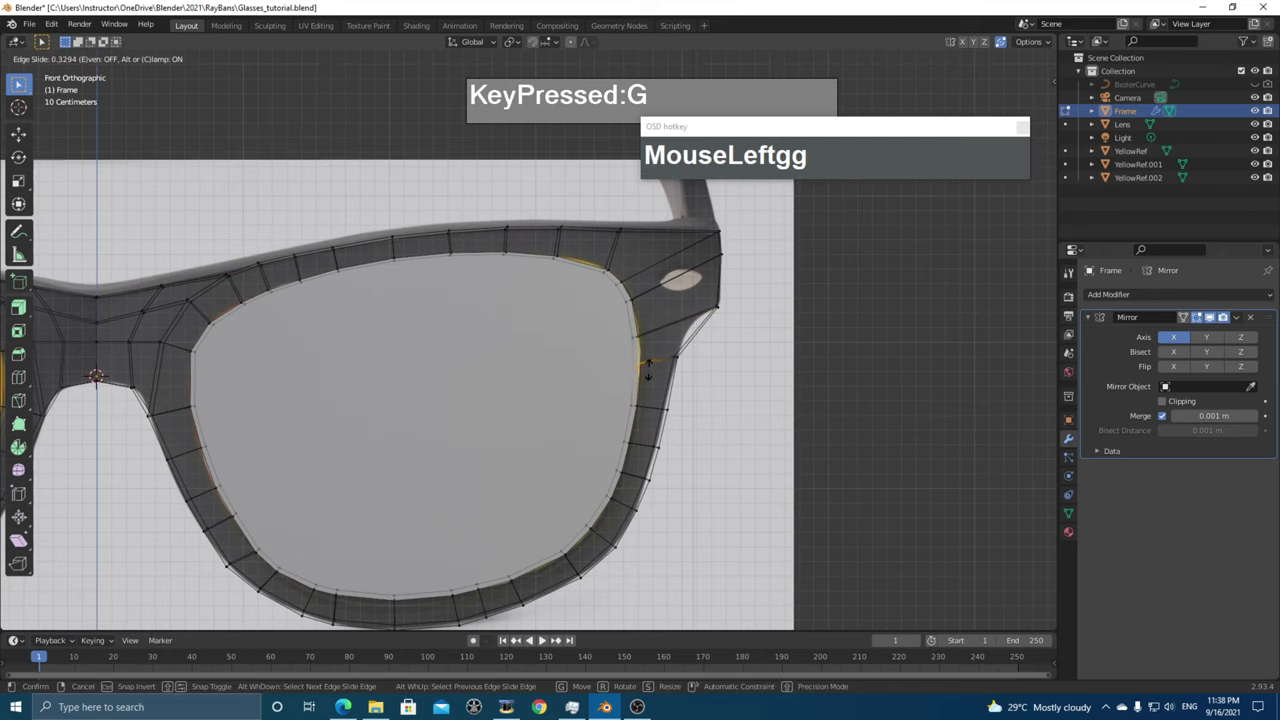
click(652, 372)
key(g)
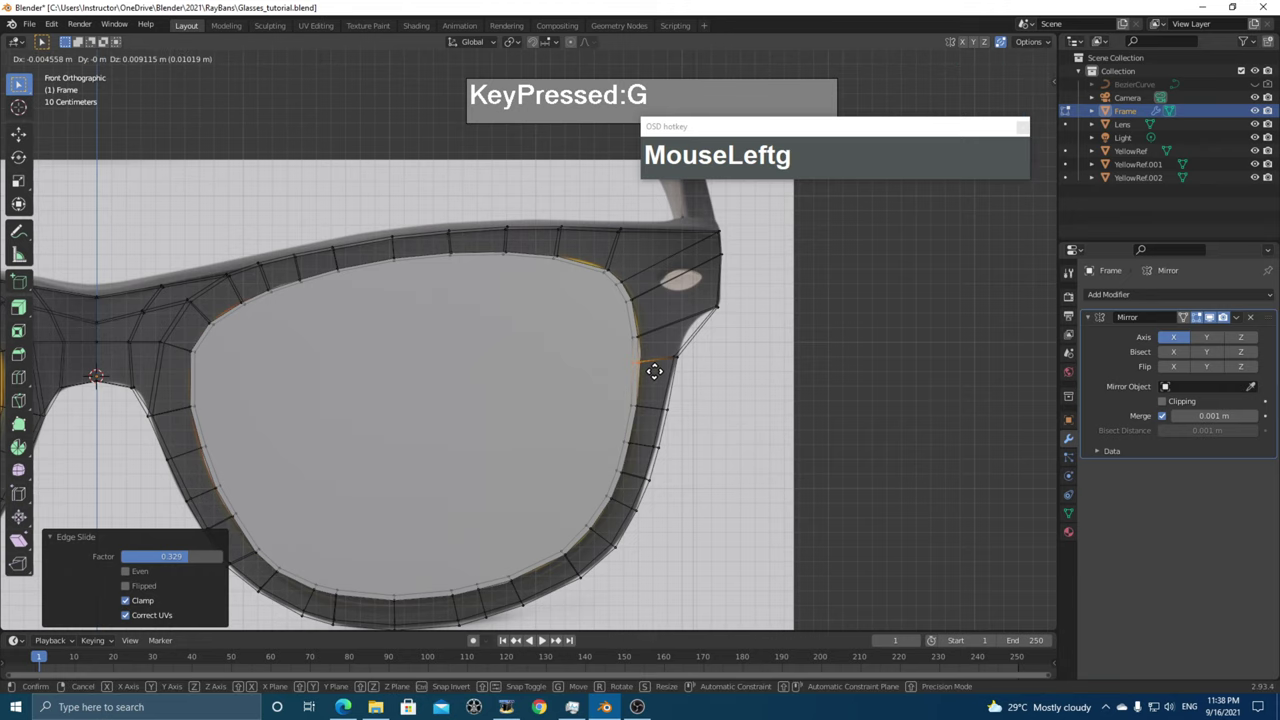
click(648, 362)
click(645, 347)
click(647, 347)
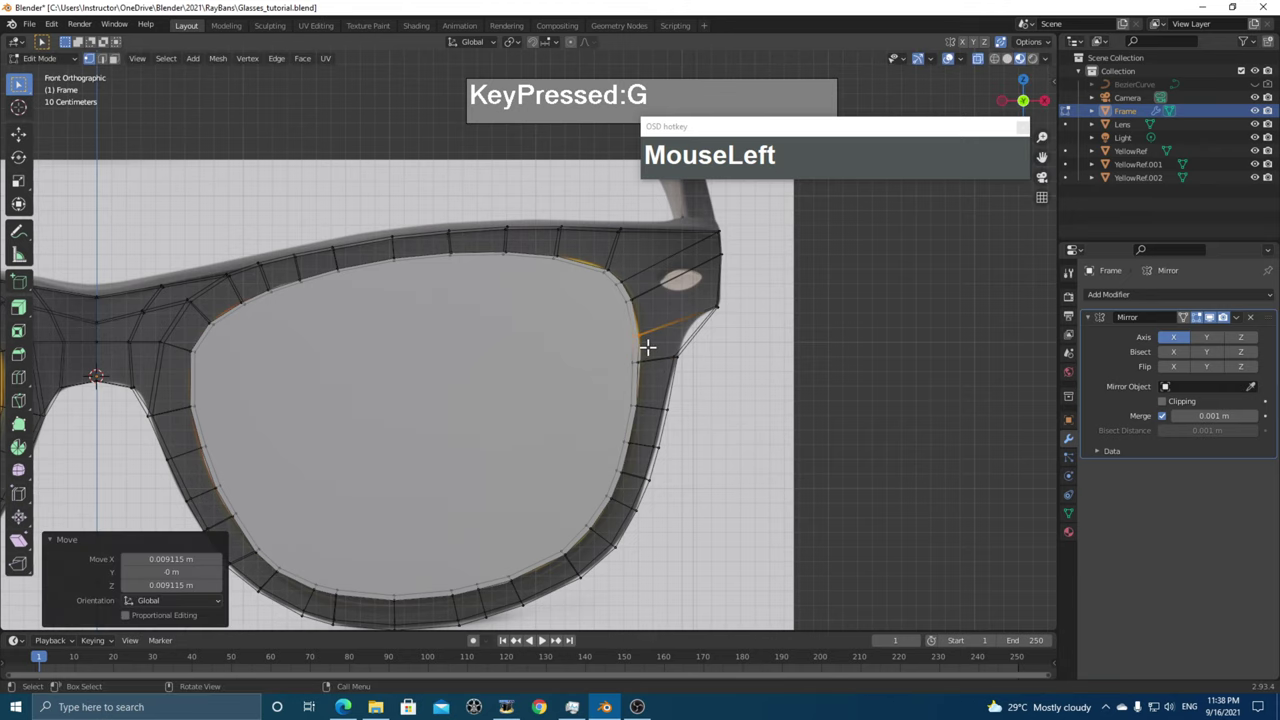
- Add one loop cut beneath the hinge block and move its outer vertices inward to follow the reference's concave curve
scroll(648, 347, up, 2)
shift+middle_drag(648, 347, 630, 350)
scroll(725, 357, up, 2)
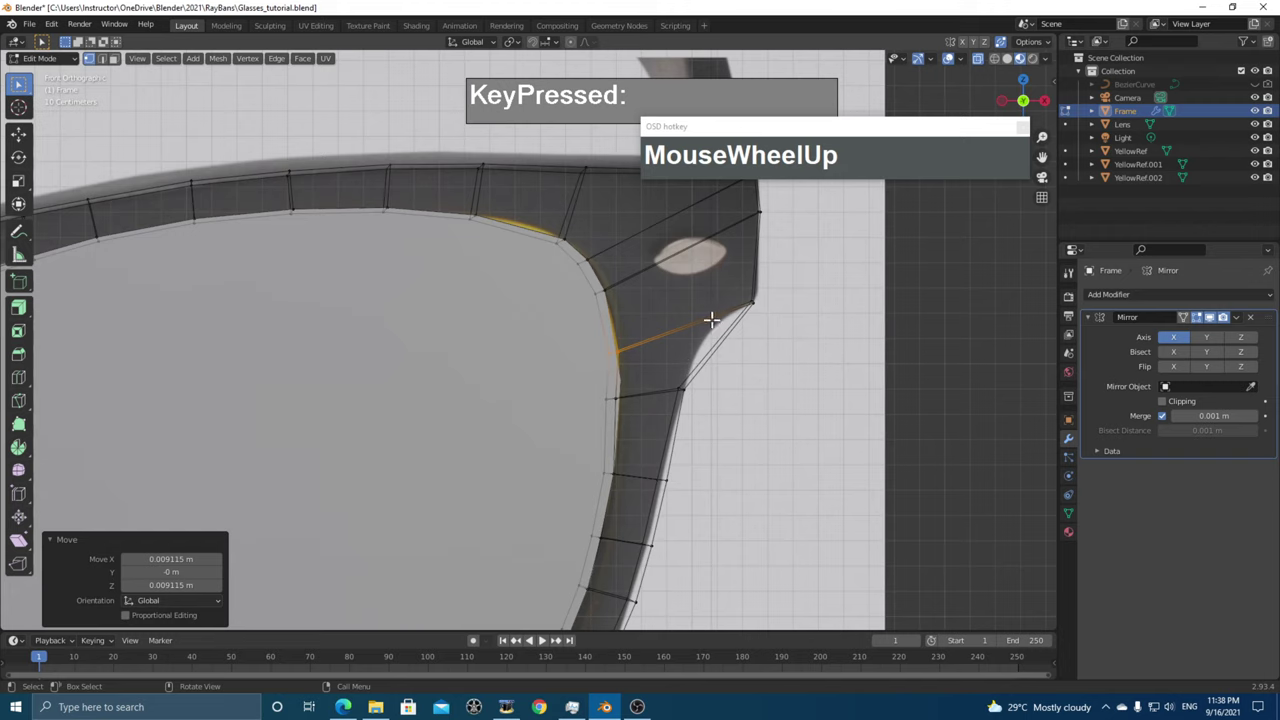
shift+middle_drag(710, 319, 697, 380)
key(ctrl+r)
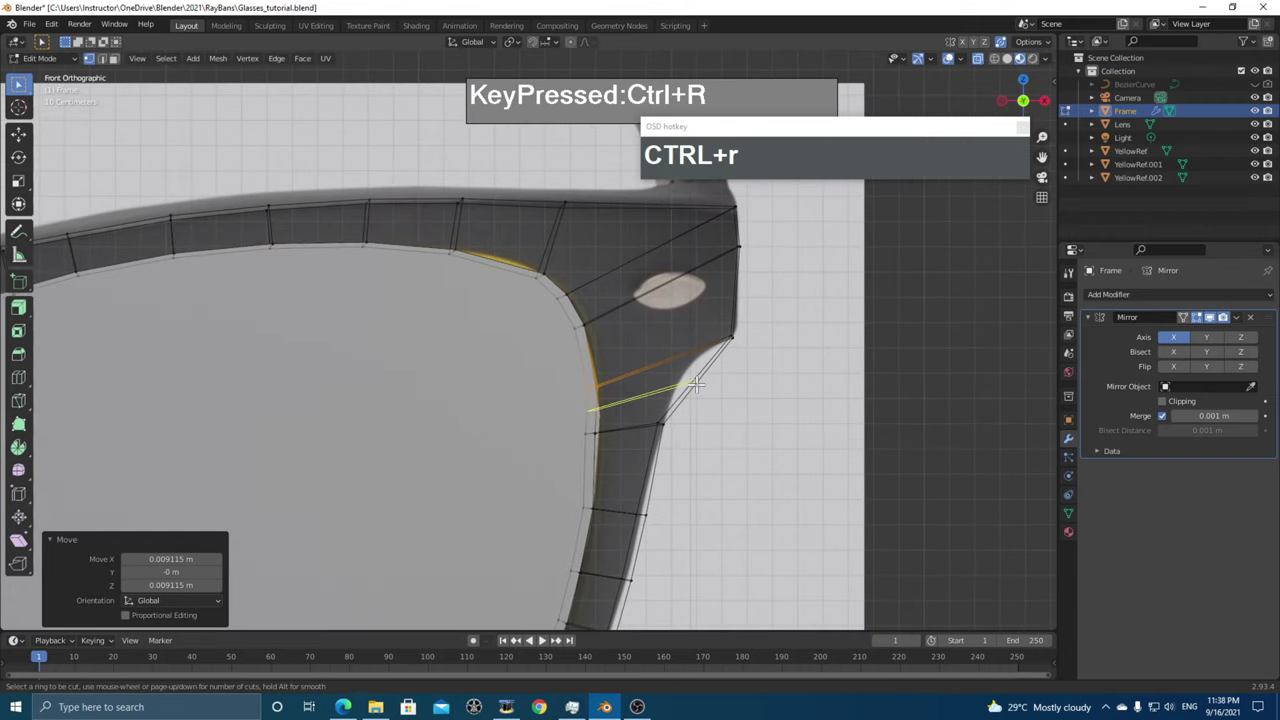
click(697, 381)
click(703, 385)
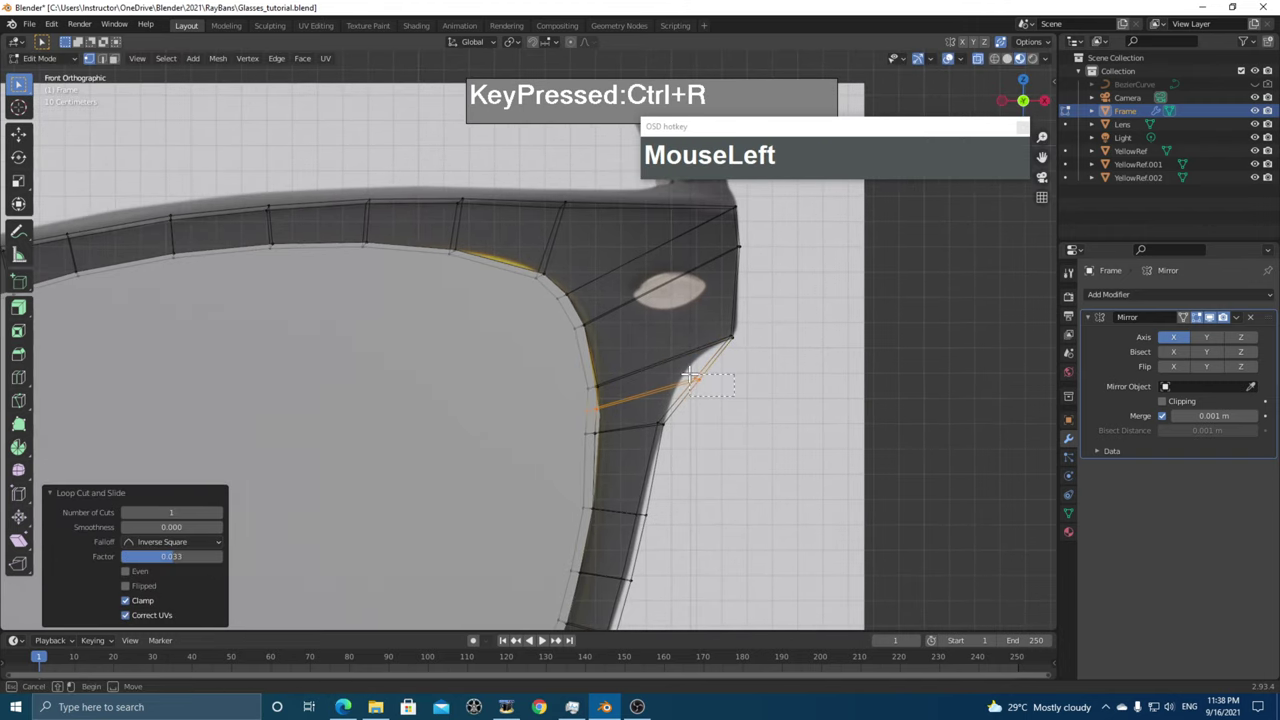
click(703, 385)
key(g)
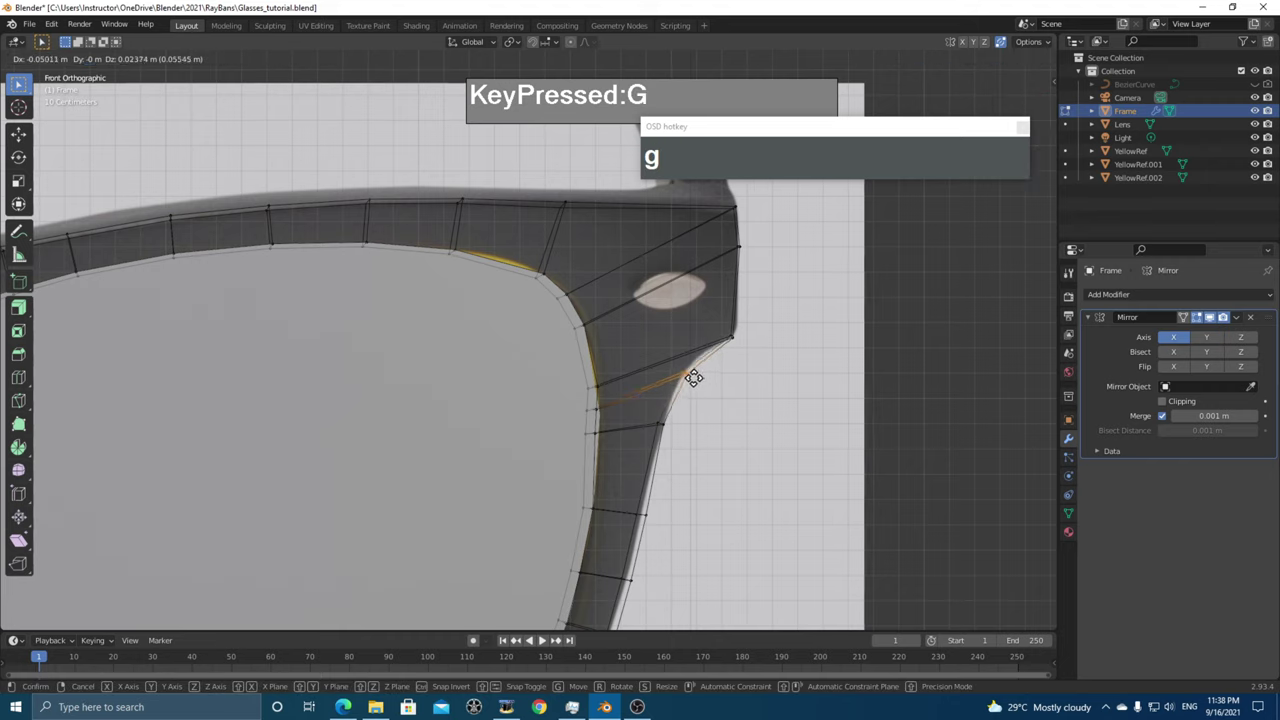
click(691, 374)
- Reposition three inner-edge vertex groups beneath the hinge block to space them evenly along the lens opening
drag(565, 366, 606, 386)
key(g)
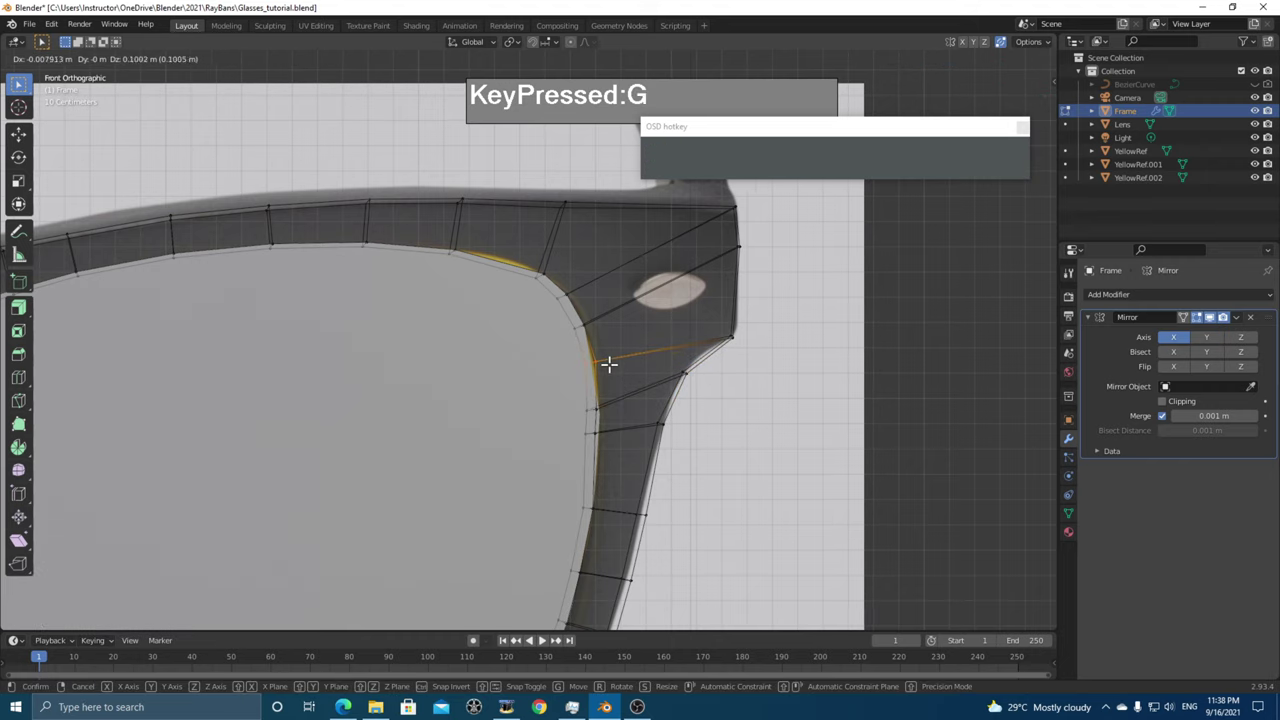
click(607, 405)
key(g)
click(590, 420)
key(g)
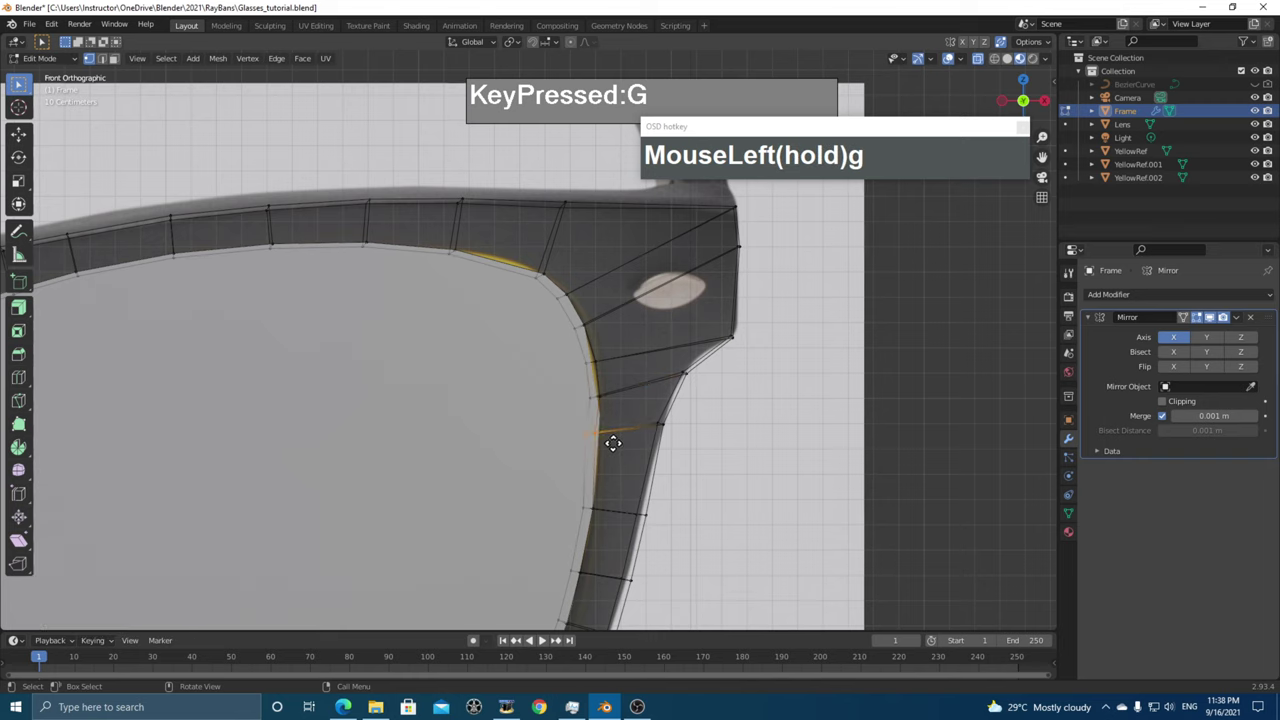
click(618, 440)
scroll(618, 440, down, 5)
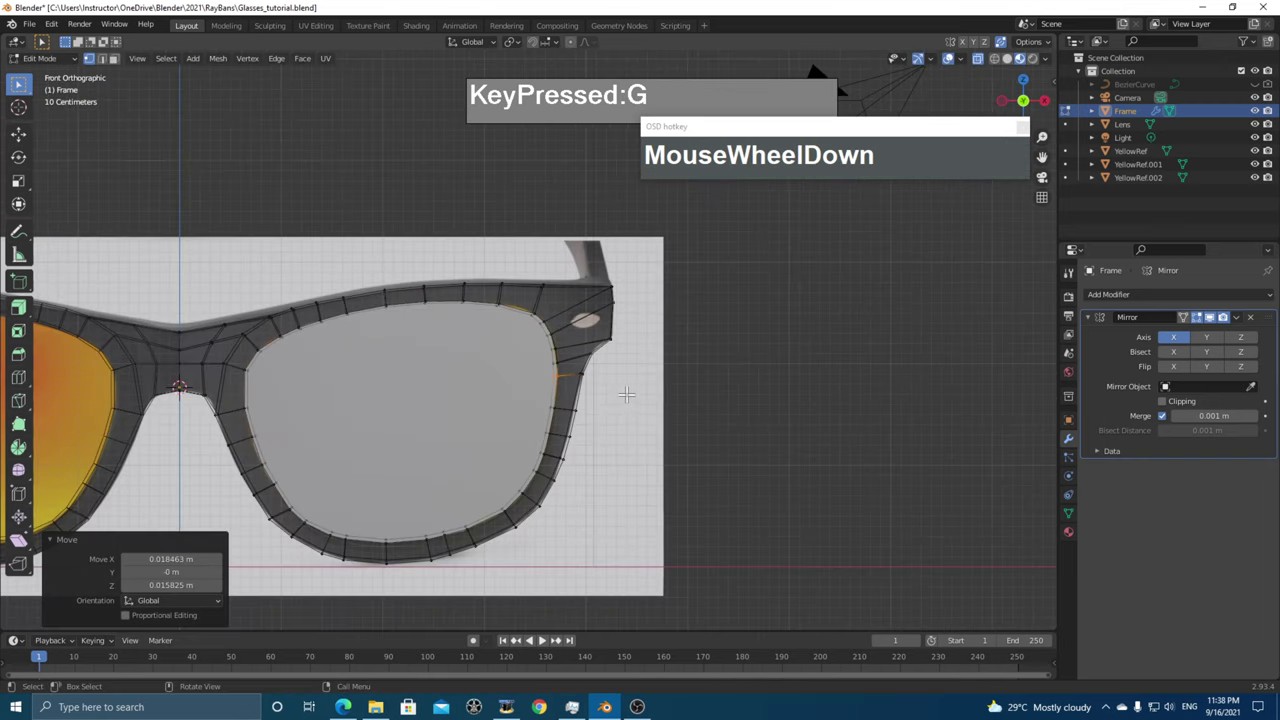
shift+middle_drag(549, 385, 779, 405)
scroll(694, 374, down, 5)
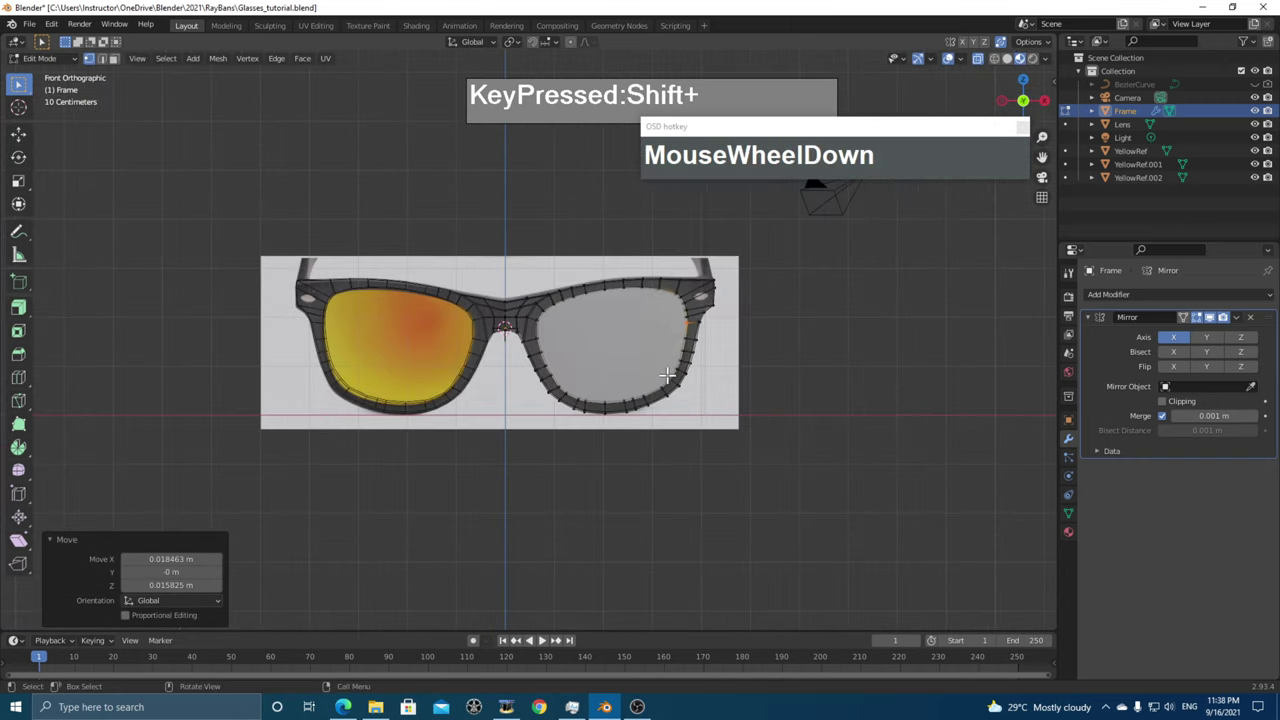
- In top view, box-select the editable +X half of the frame mesh and activate the Shear tool
middle_drag(694, 374, 699, 425)
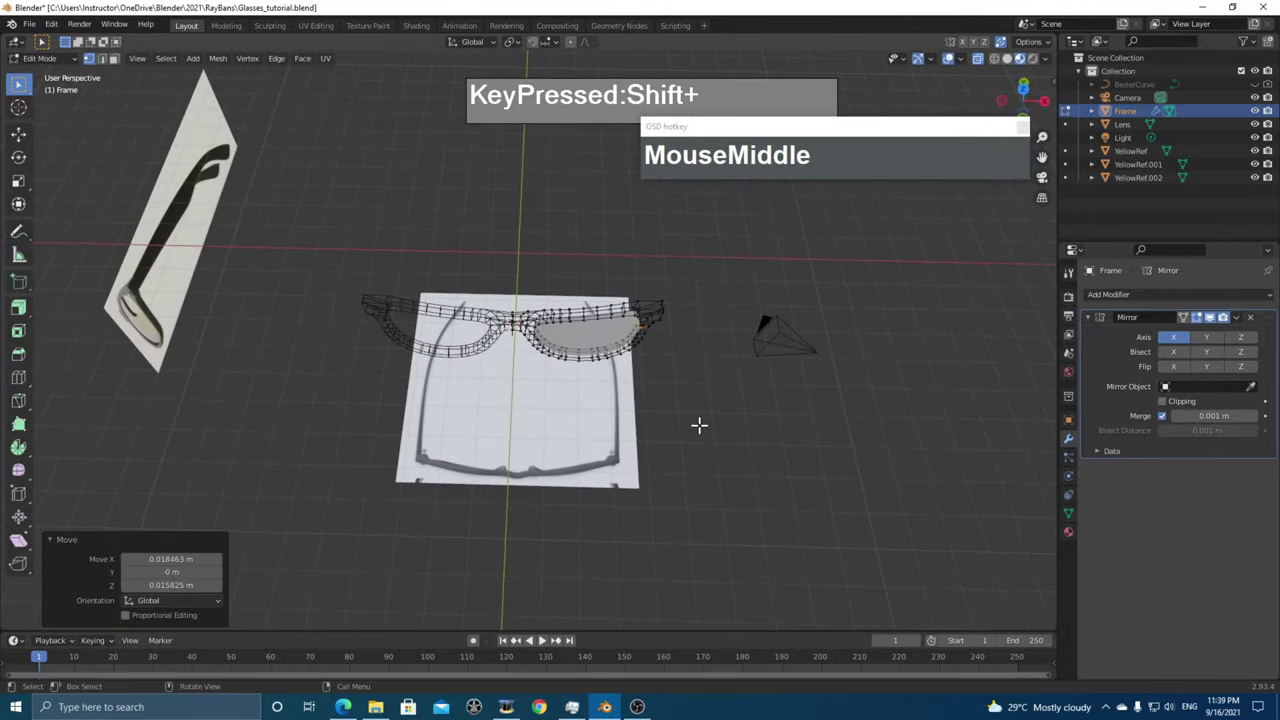
key(KP_7)
scroll(657, 471, up, 5)
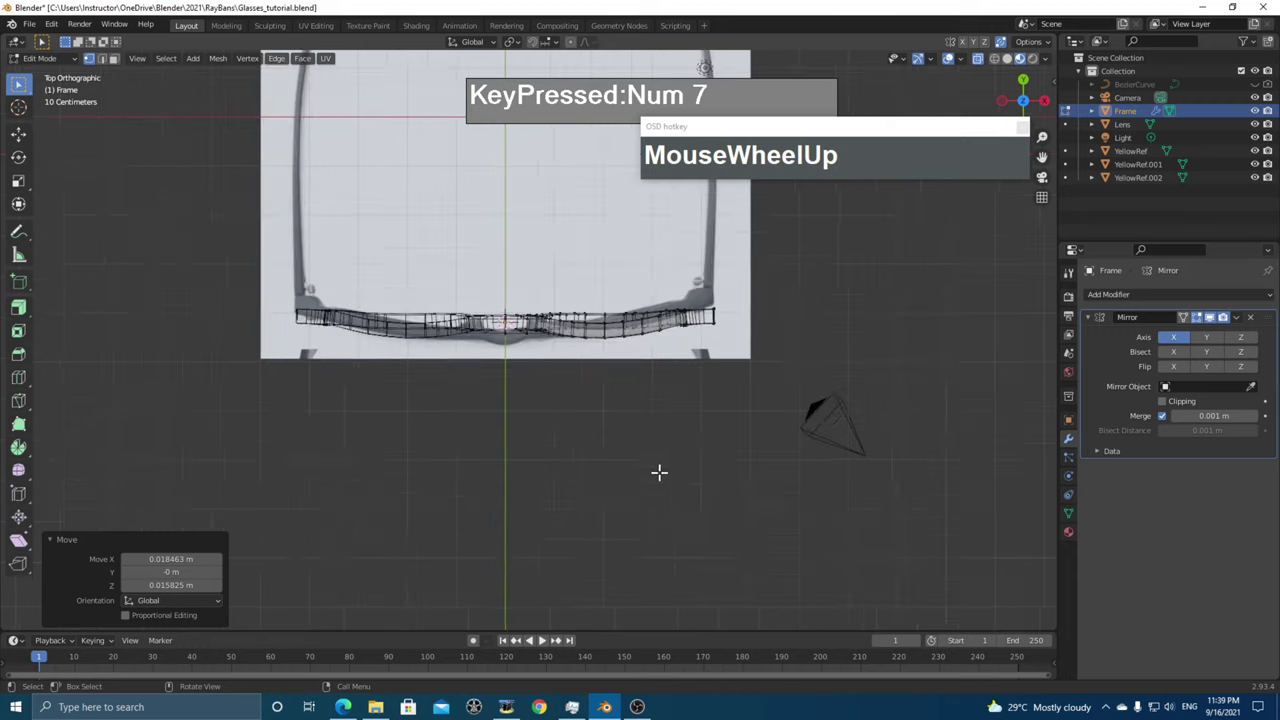
shift+middle_drag(625, 376, 616, 445)
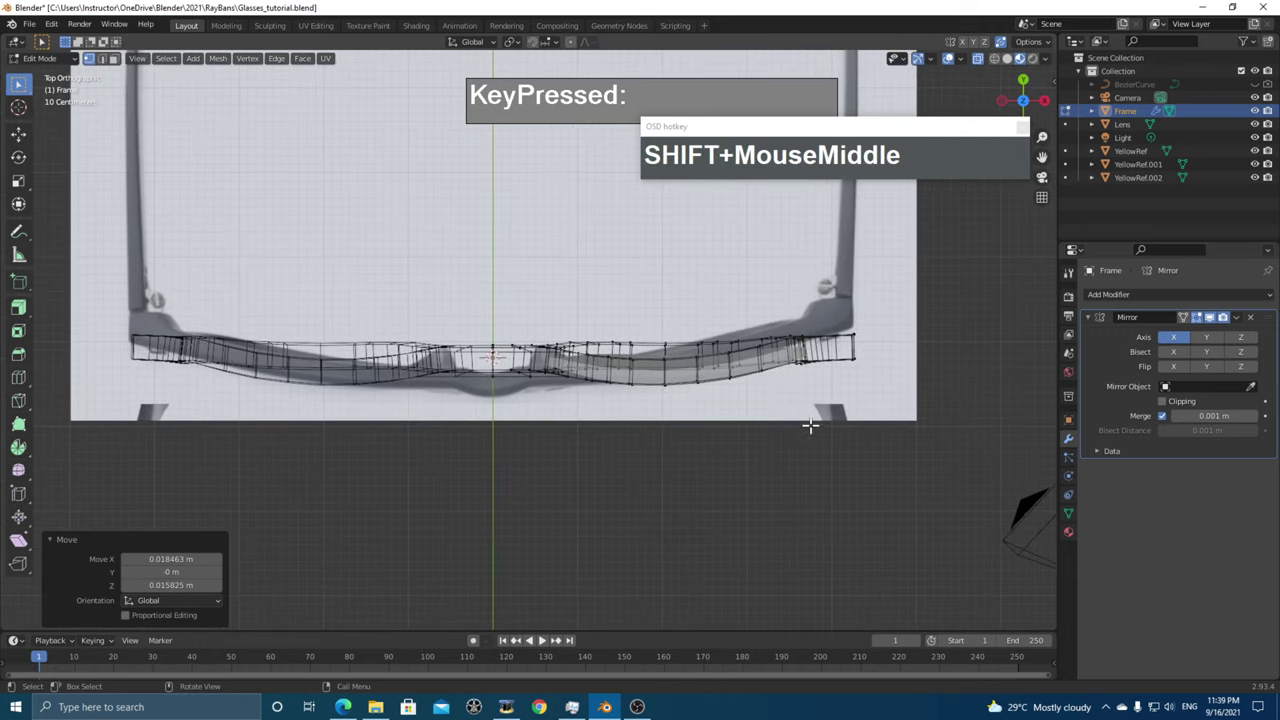
shift+middle_drag(704, 381, 693, 399)
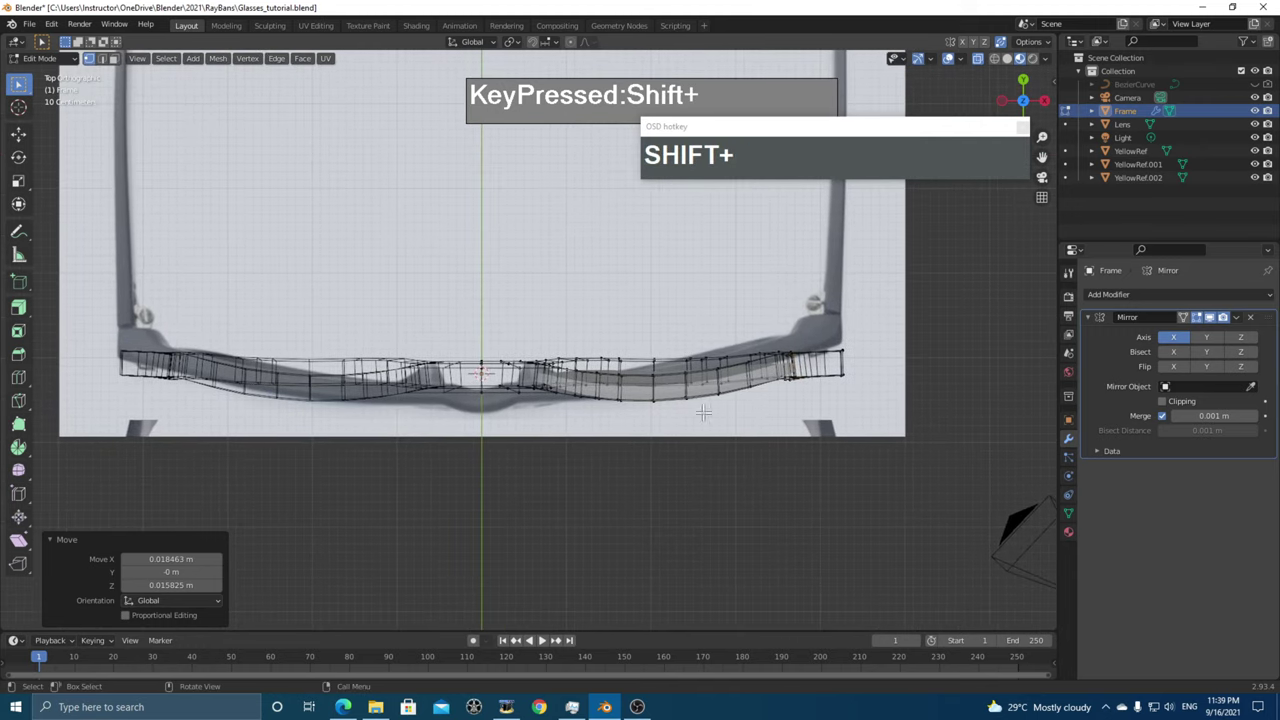
shift+middle_drag(574, 357, 620, 380)
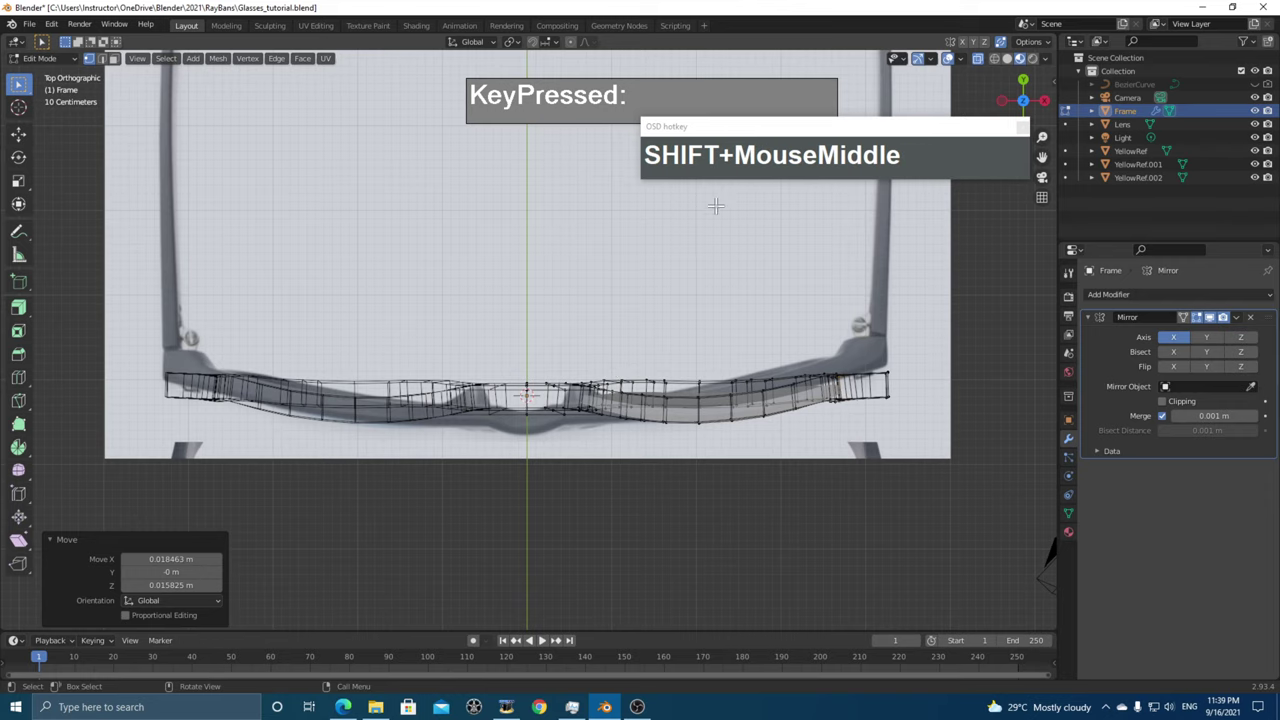
scroll(646, 186, up, 2)
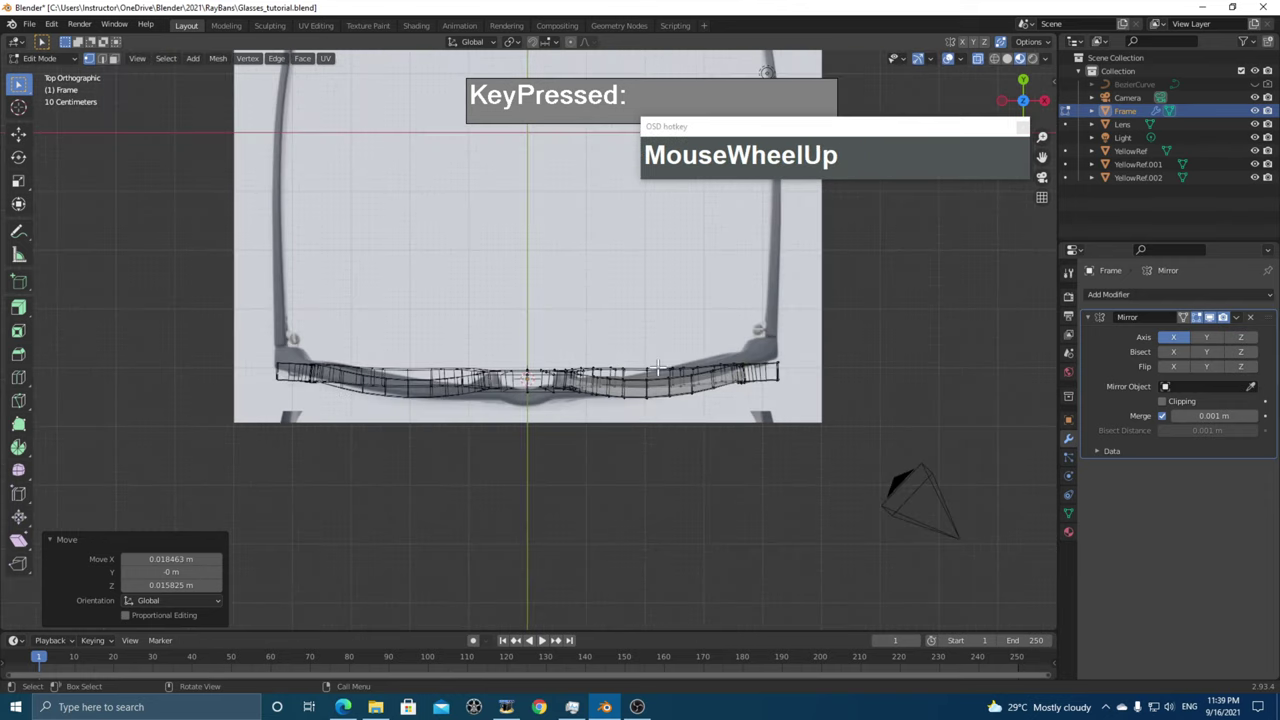
scroll(657, 368, up, 2)
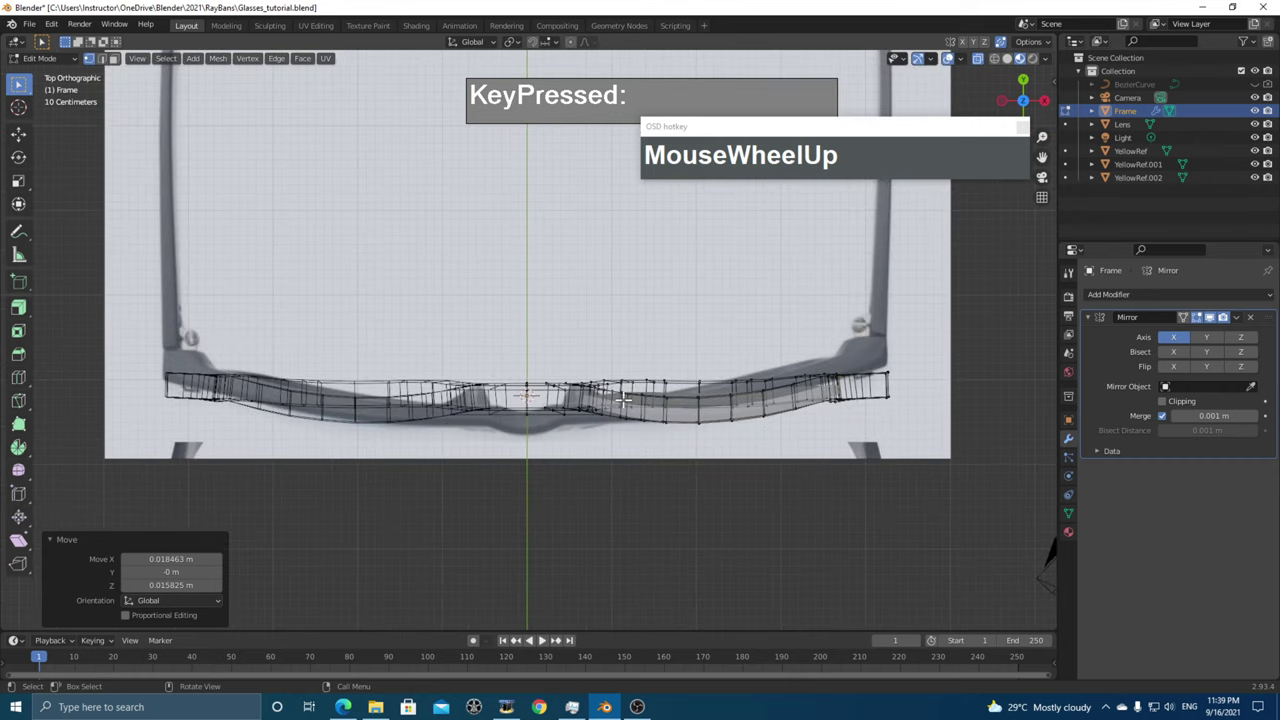
click(50, 110)
drag(528, 323, 780, 446)
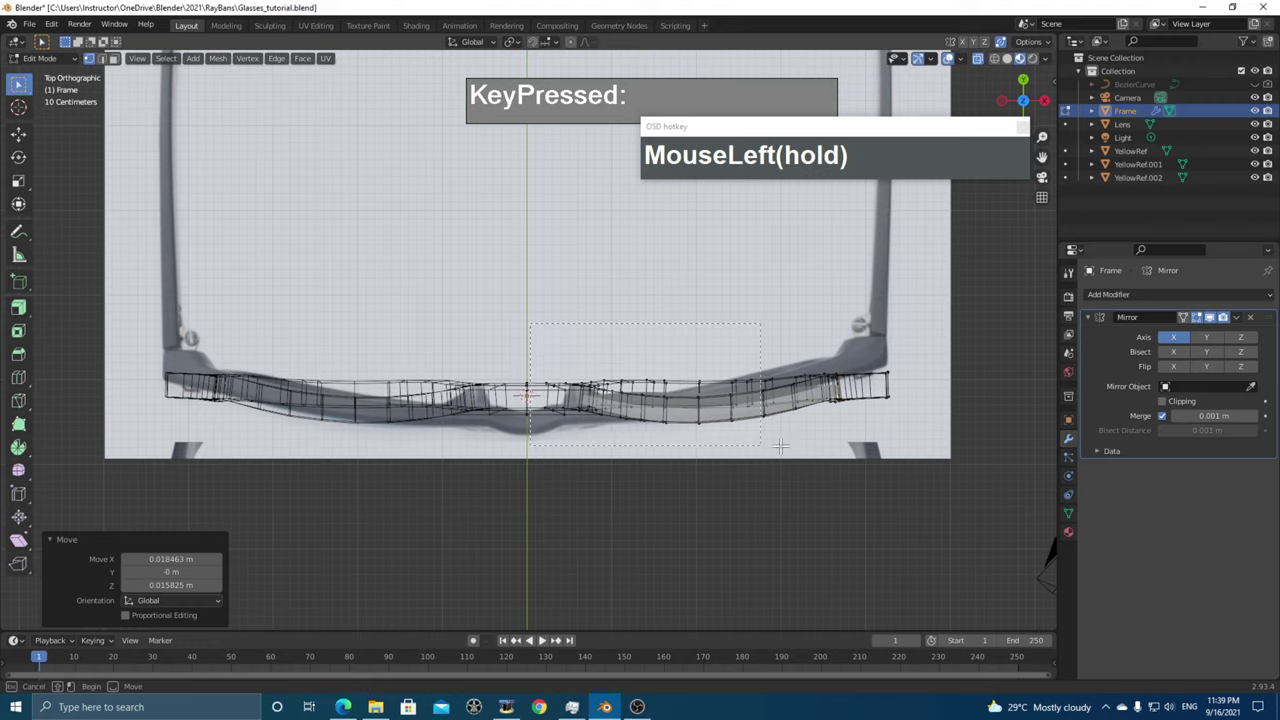
drag(934, 456, 934, 456)
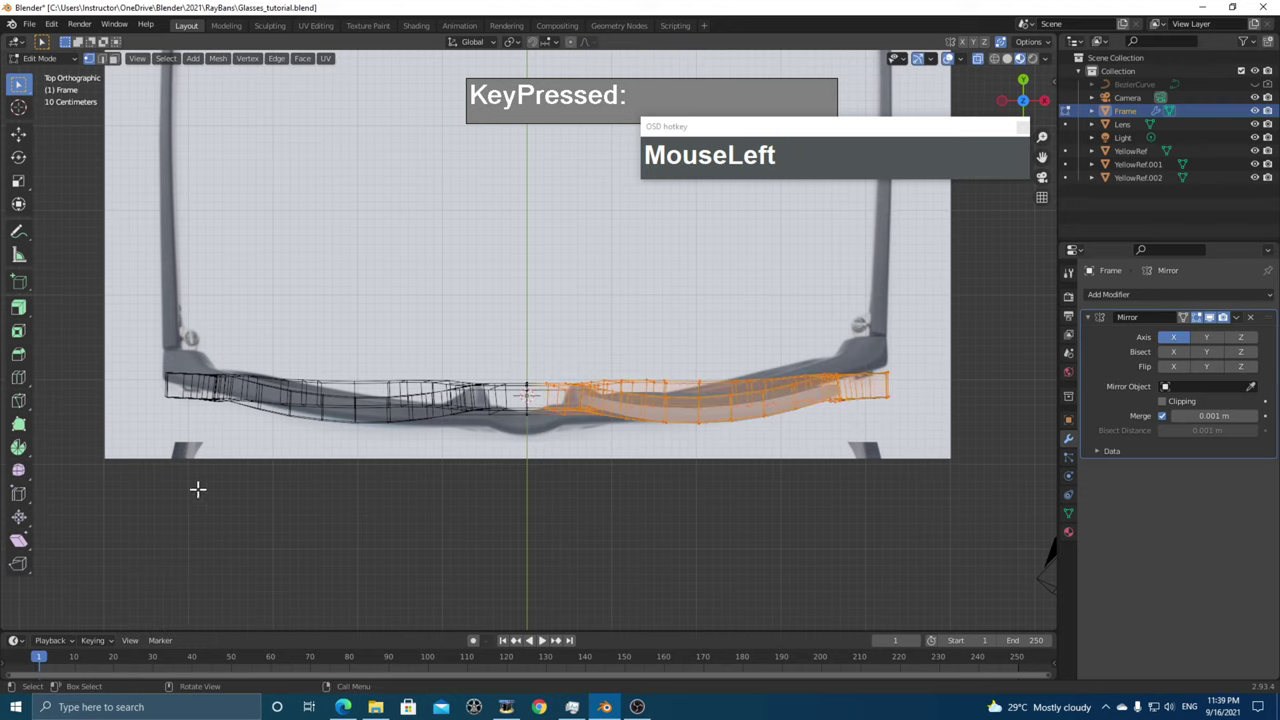
click(20, 545)
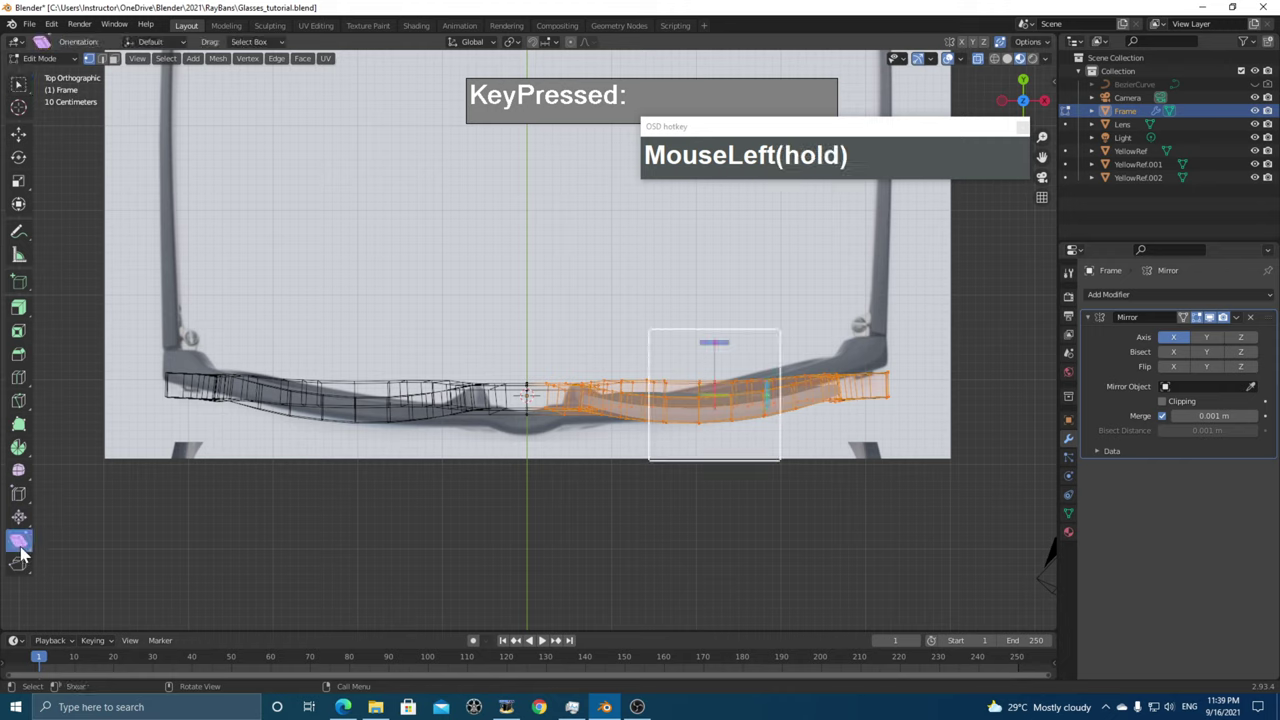
drag(726, 343, 714, 343)
key(ctrl+z)
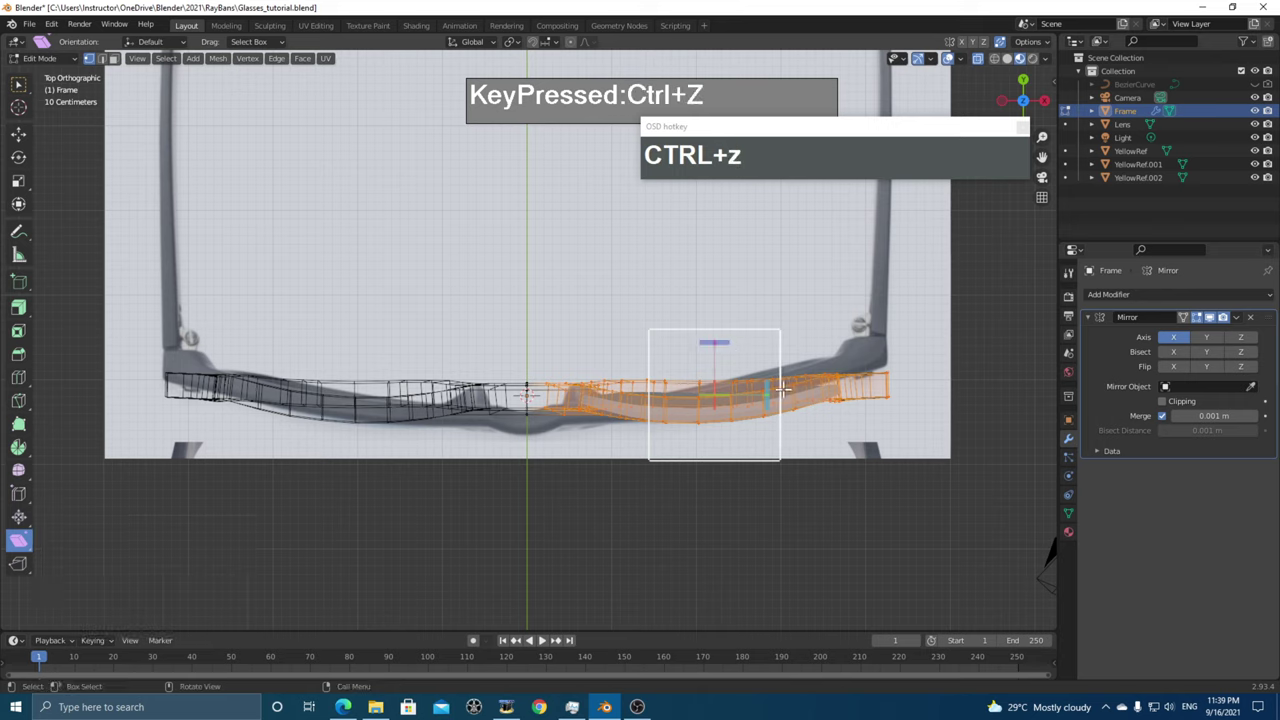
drag(767, 397, 787, 378)
key(ctrl+z)
- Reselect the +X half of the frame including its centre vertices and shear it by about 0.083 to follow the top-view reference
drag(498, 287, 938, 489)
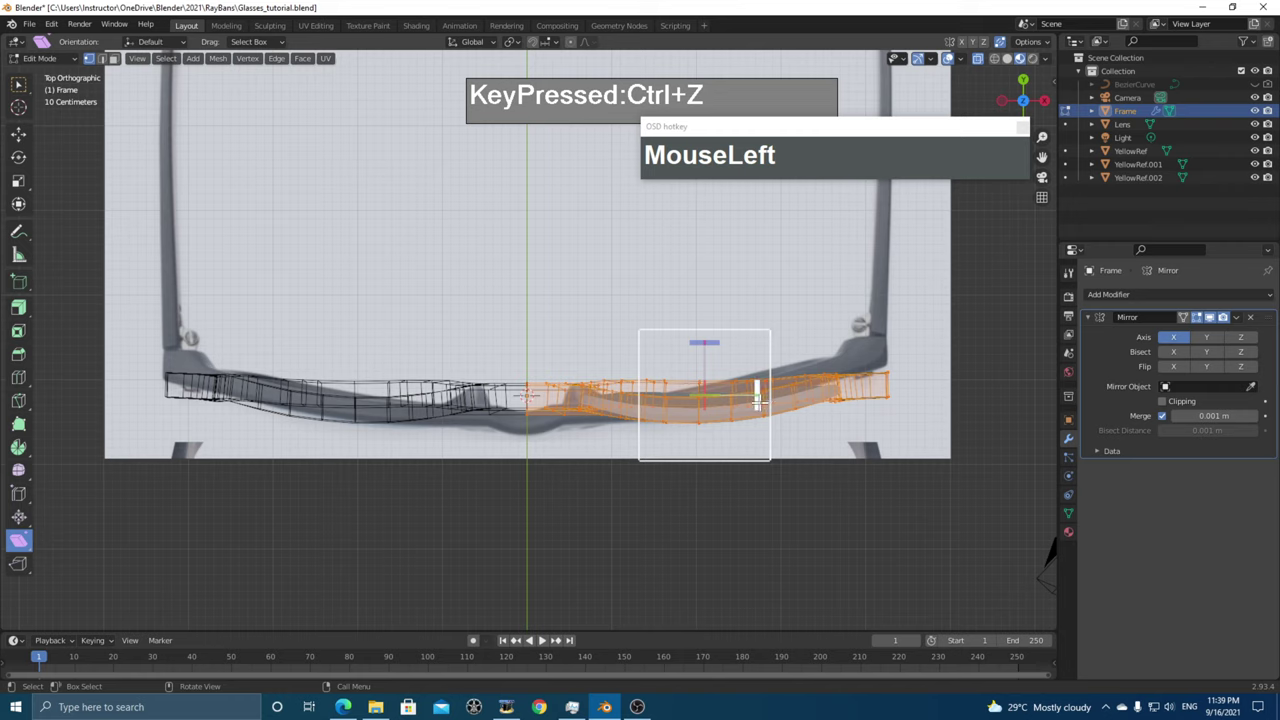
drag(757, 398, 765, 376)
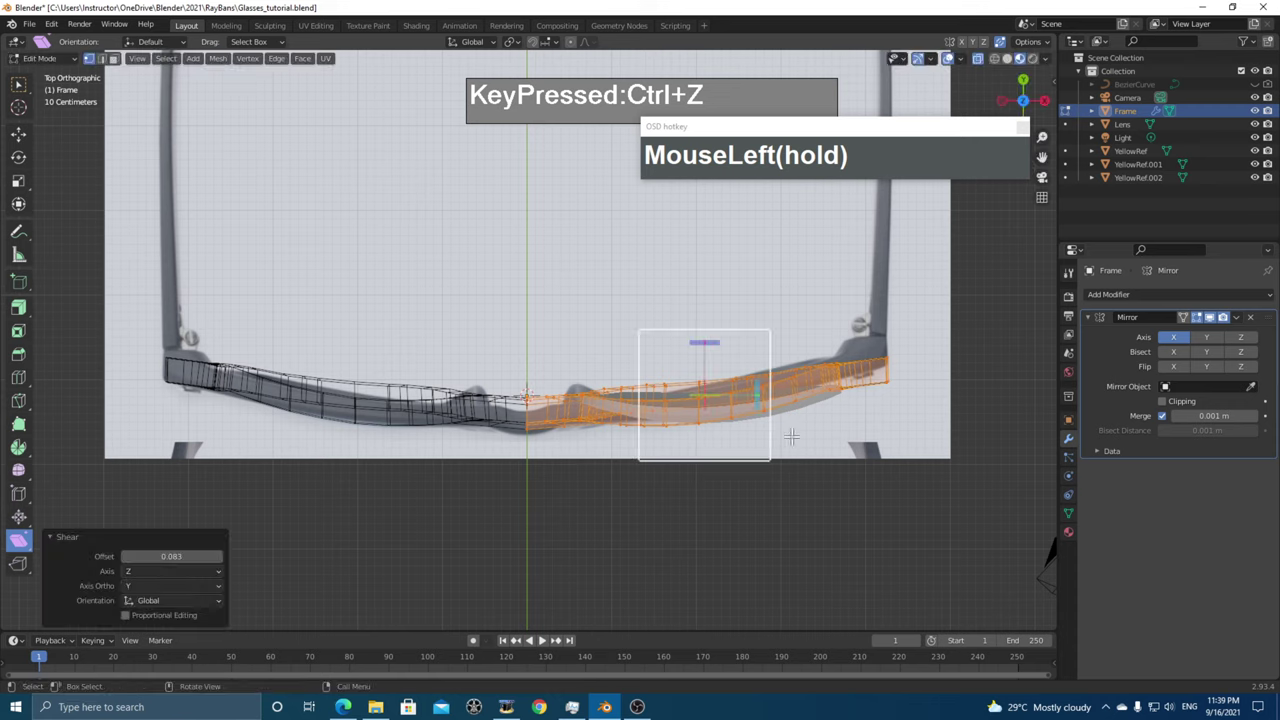
click(18, 86)
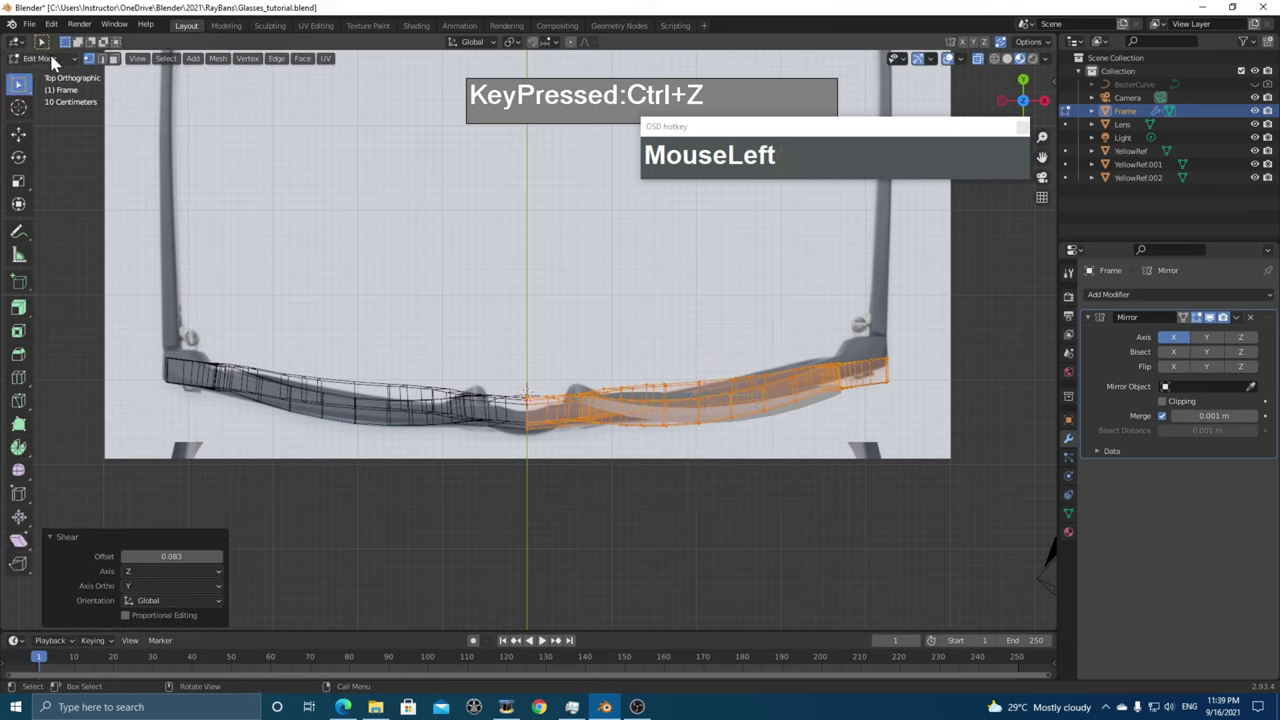
- Switch to Object Mode and select the lens
click(50, 59)
click(45, 76)
click(809, 418)
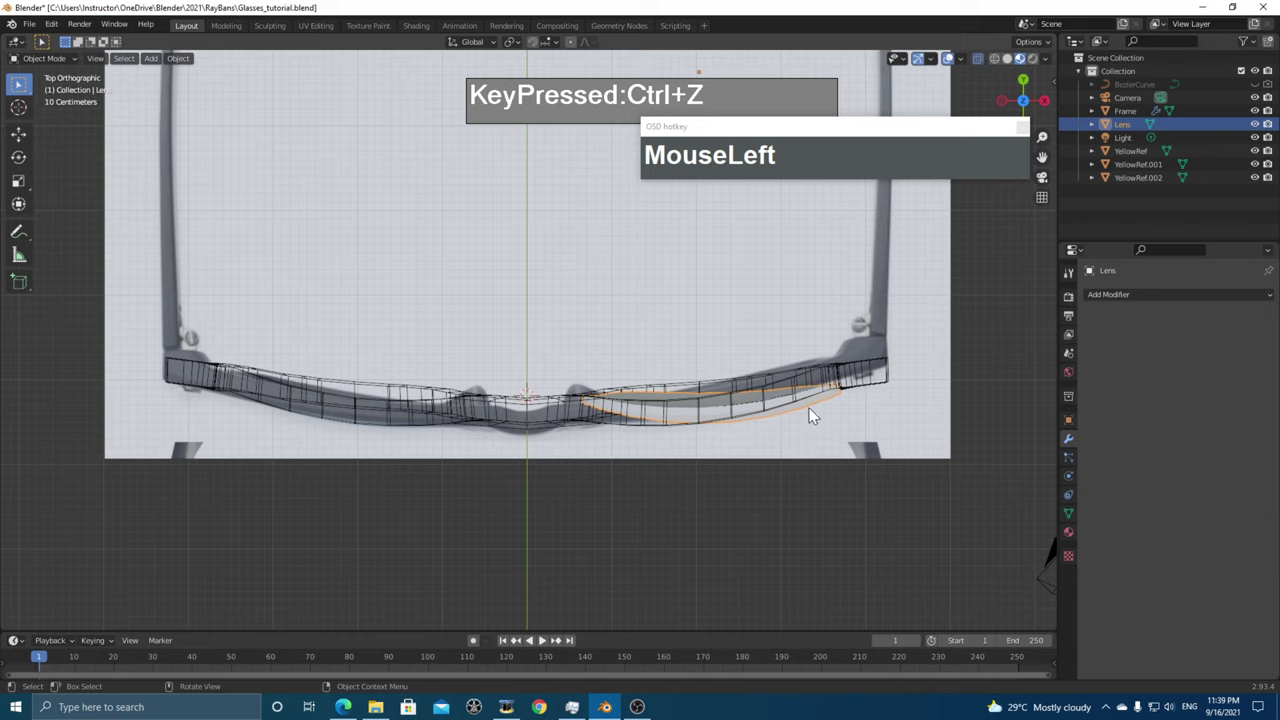
key(r)
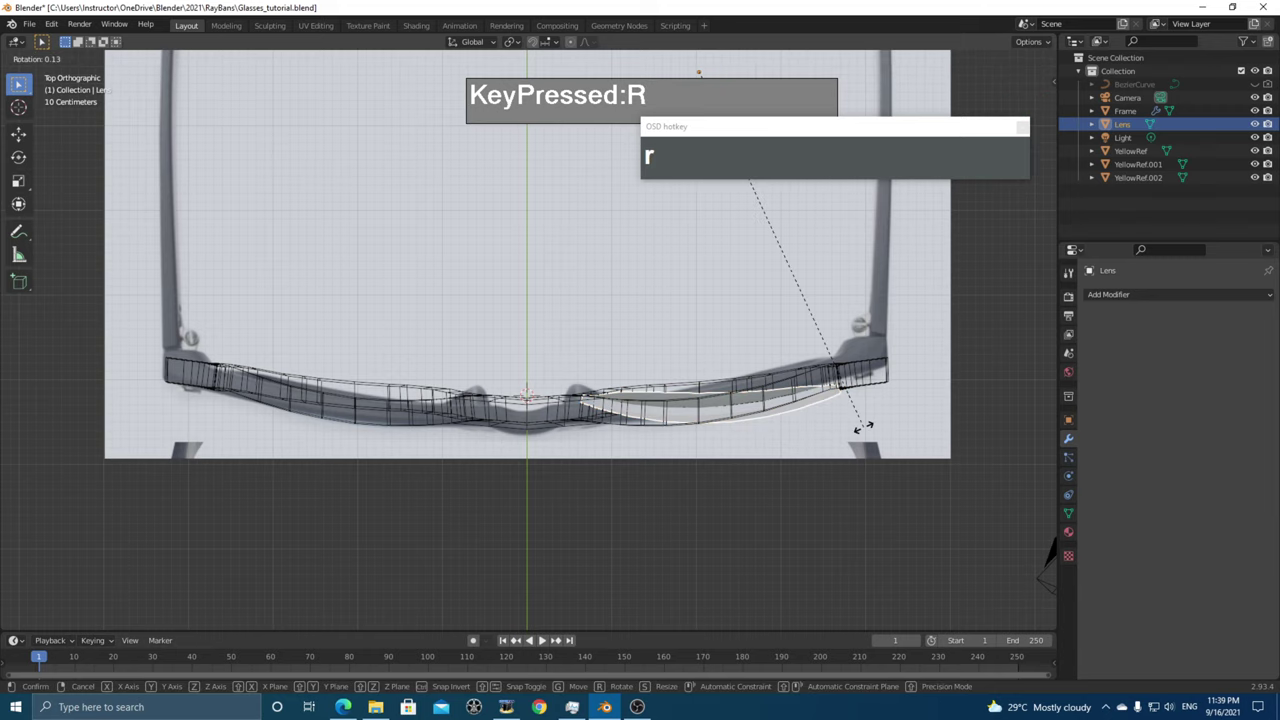
key(z)
right_click(864, 418)
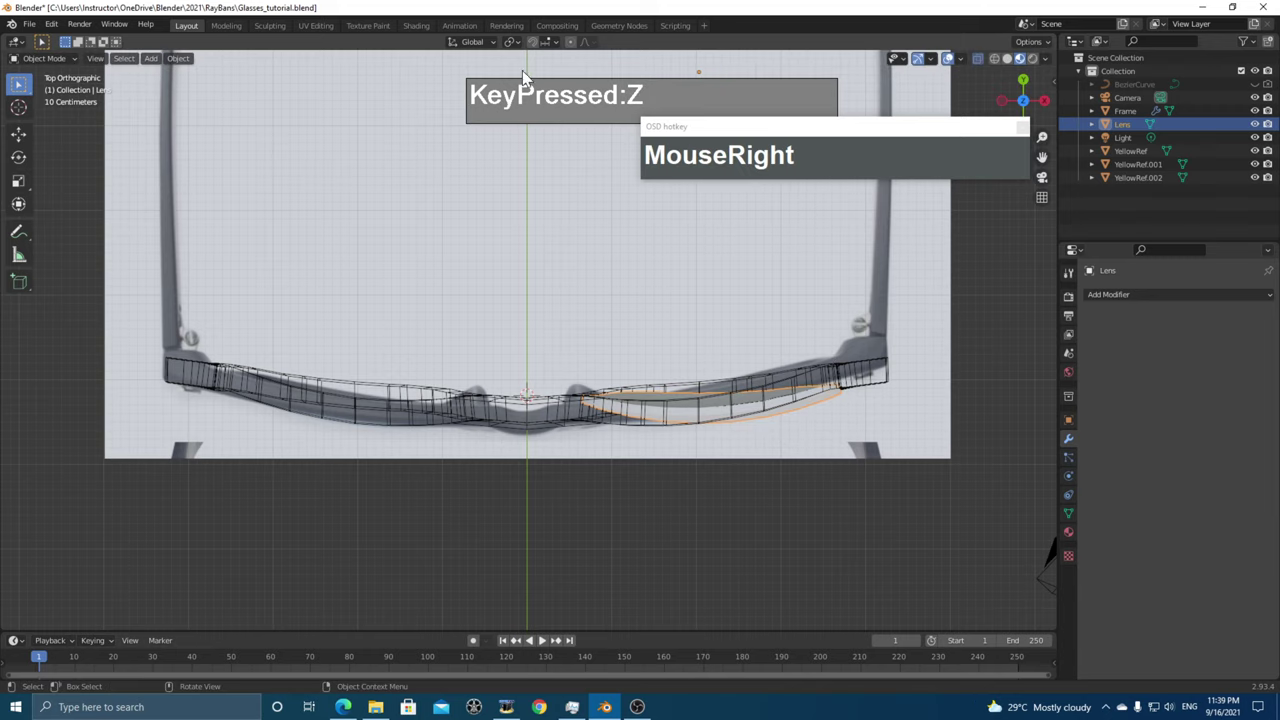
- Set the lens's origin to its geometry
click(512, 42)
scroll(689, 277, down, 2)
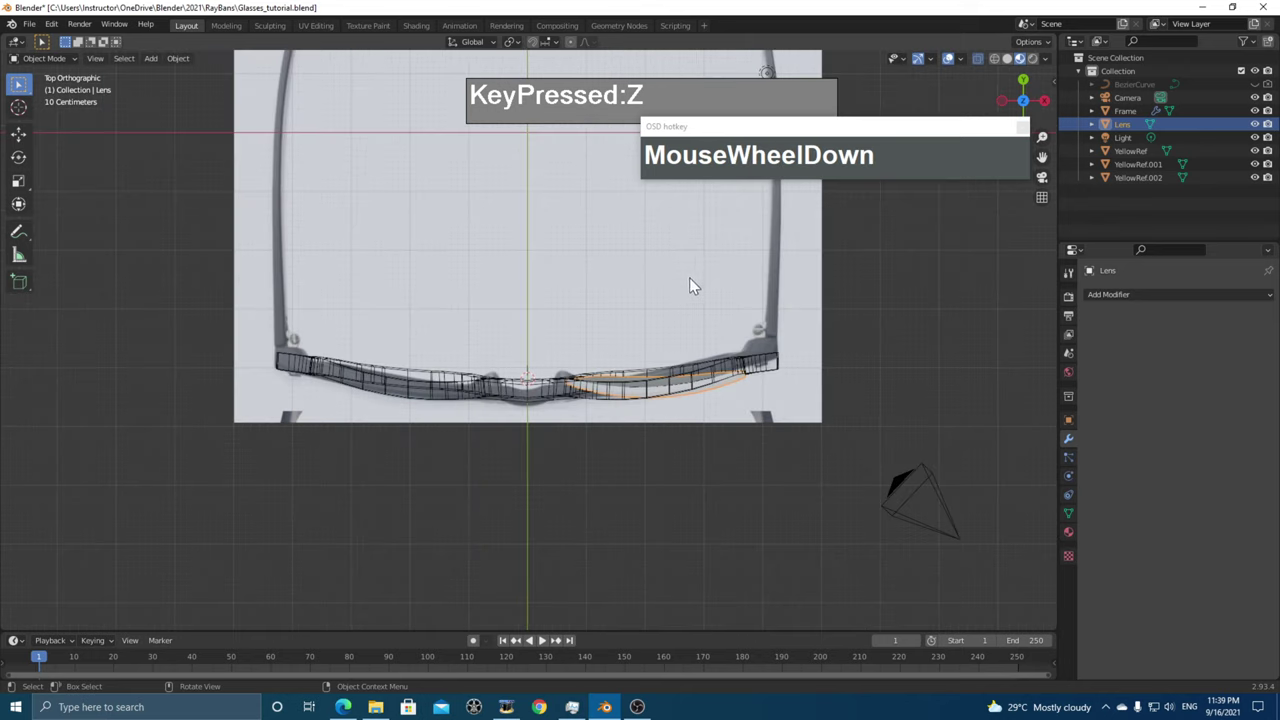
scroll(705, 200, up, 2)
scroll(675, 352, down, 3)
scroll(656, 309, down, 1)
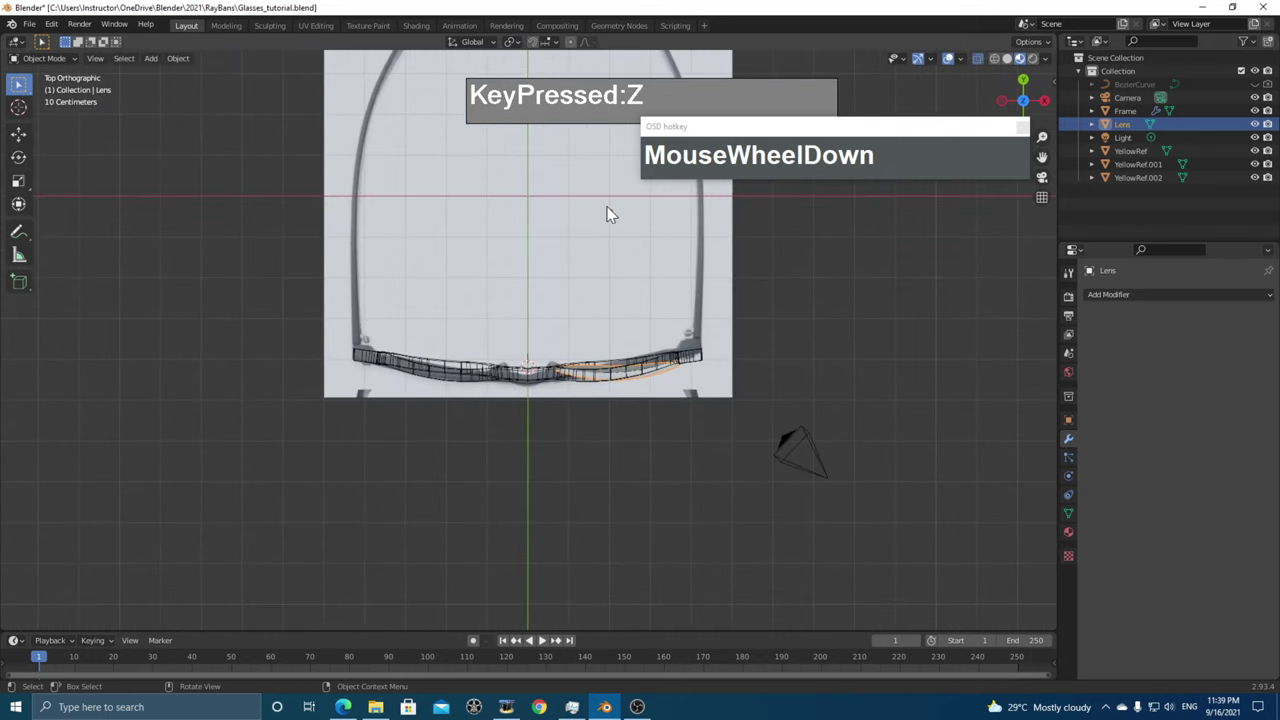
scroll(643, 362, up, 4)
scroll(668, 306, down, 4)
right_click(651, 383)
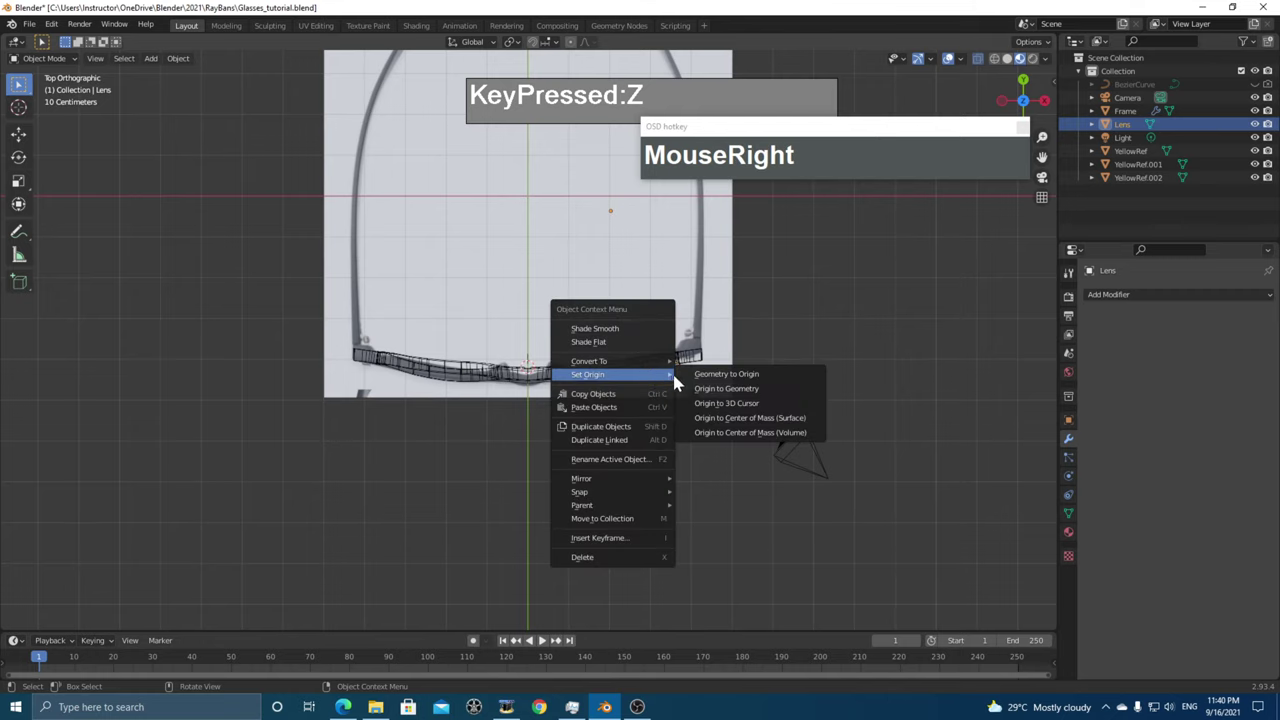
click(714, 390)
- Rotate the lens about 5.64° around the Z axis so it lines up with the angled frame
scroll(737, 423, up, 3)
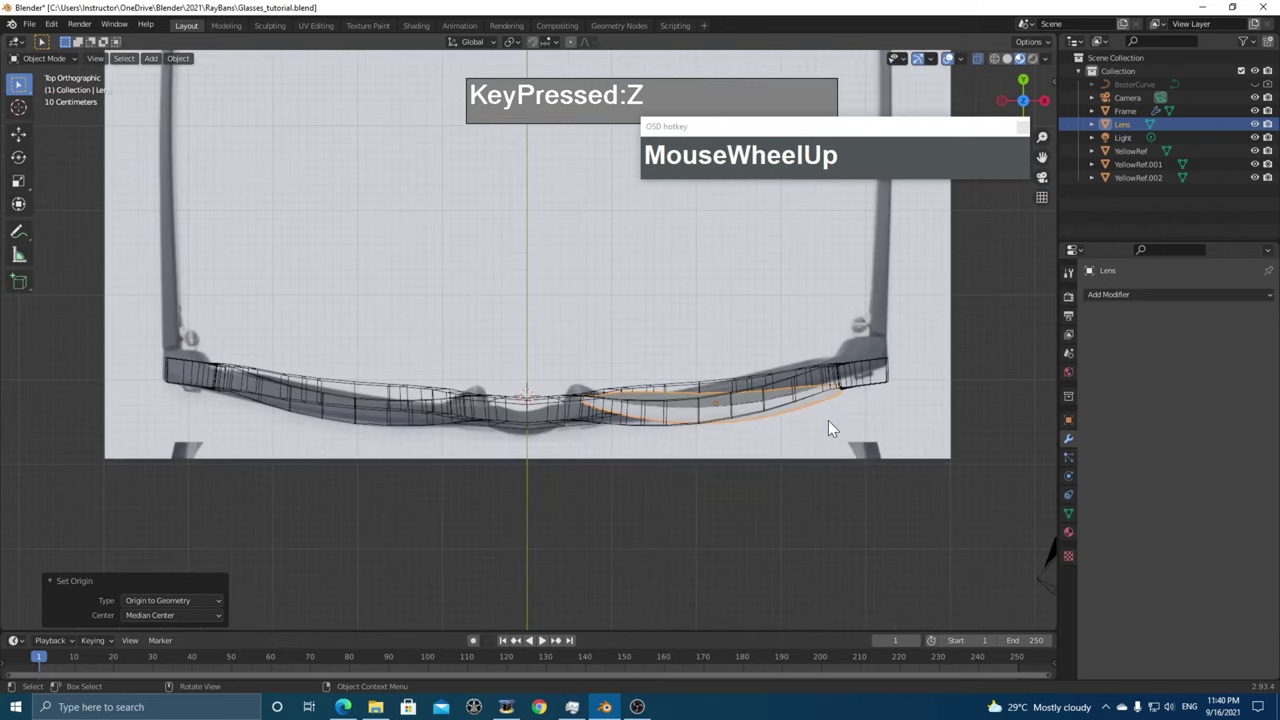
key(r)
key(z)
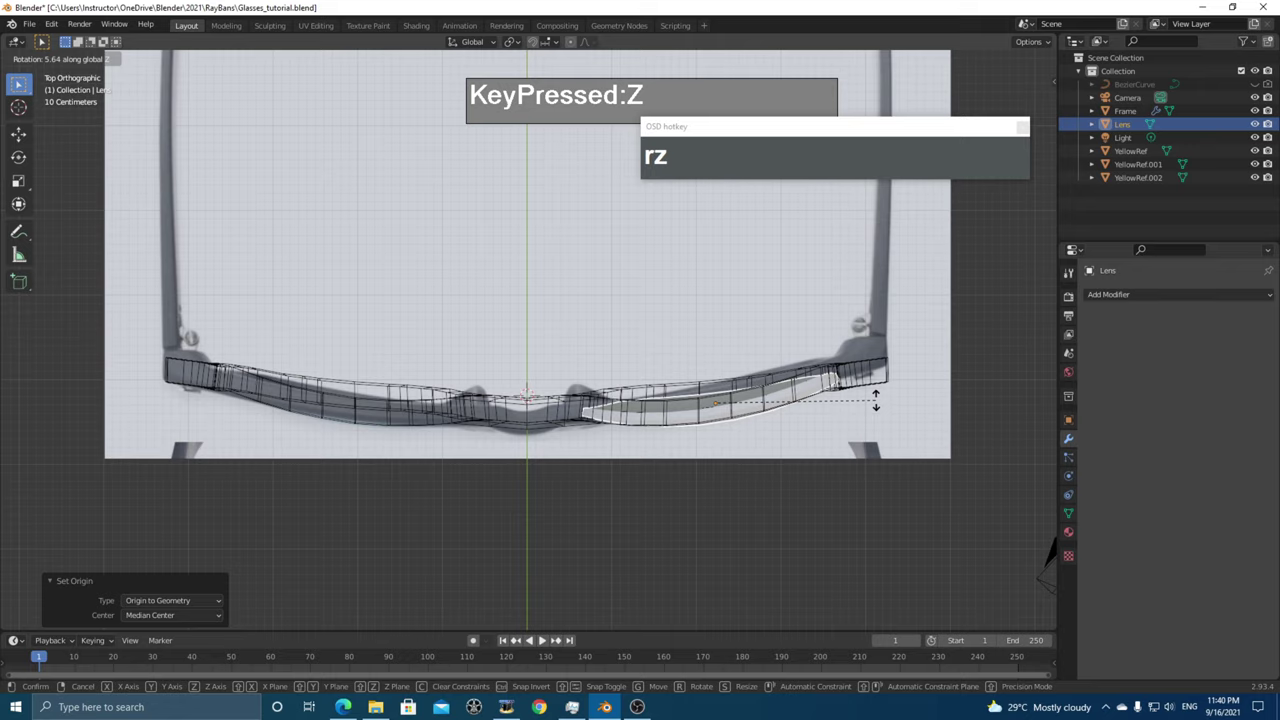
click(875, 400)
scroll(720, 445, down, 3)
middle_drag(734, 449, 600, 400)
- Put the frame into Edit Mode and box-select the vertices of its outer hinge end in top view
key(KP_7)
scroll(743, 390, up, 2)
shift+scroll(600, 400, up, 2)
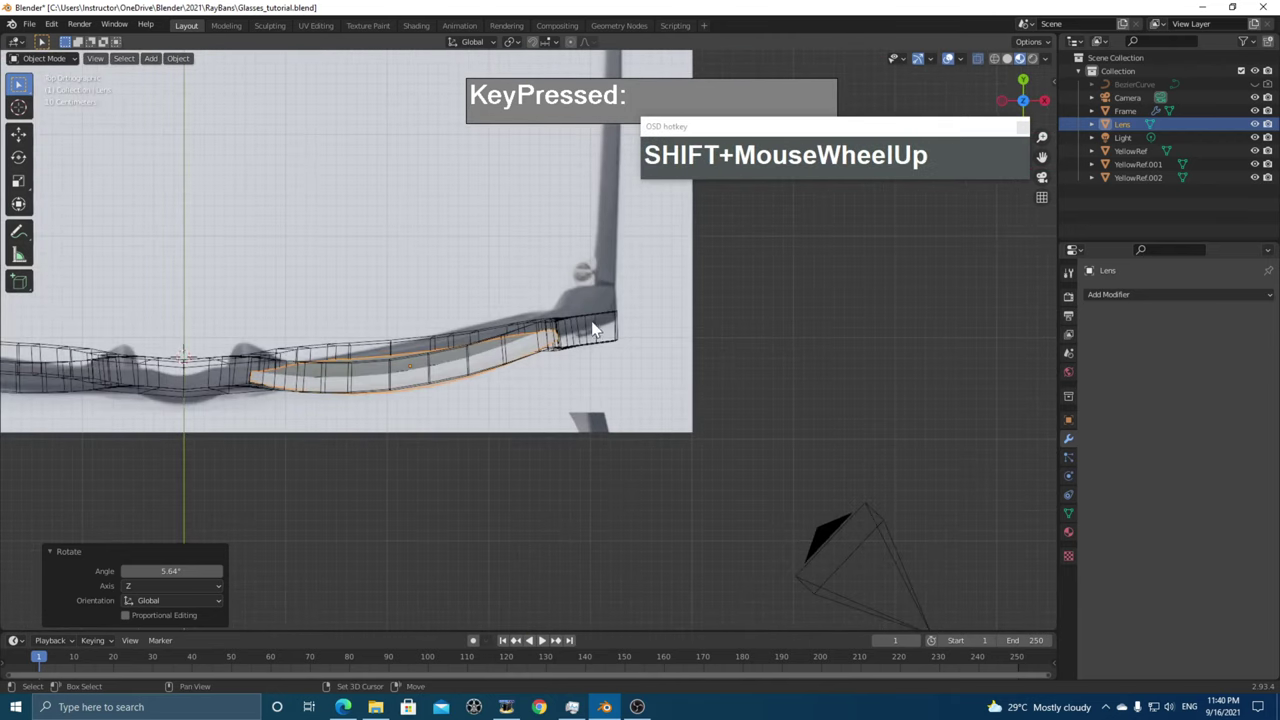
right_click(600, 325)
click(455, 331)
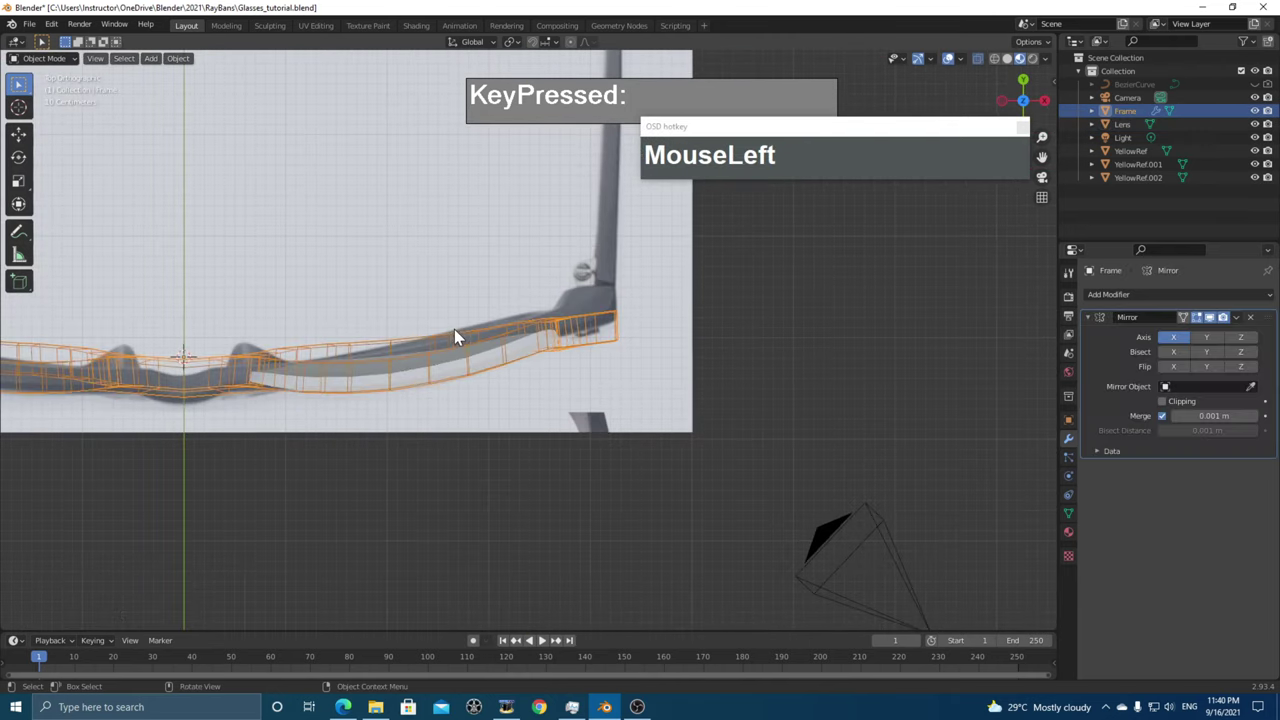
click(45, 58)
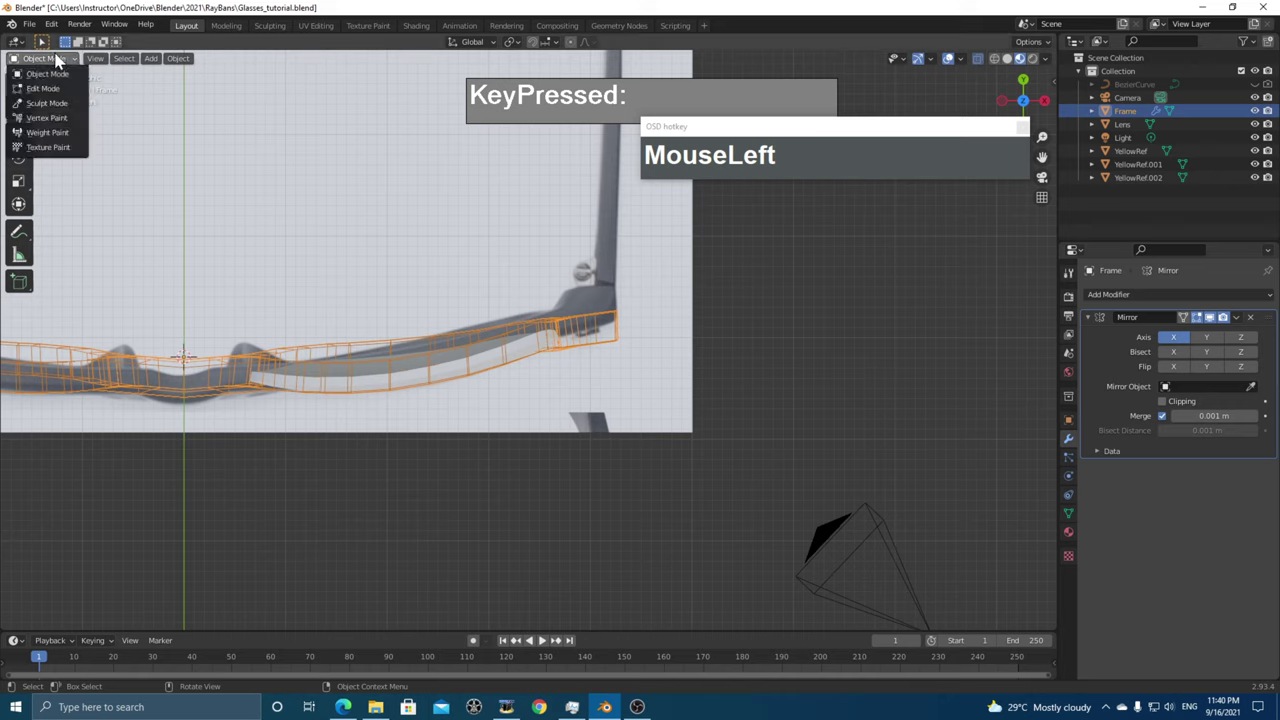
click(42, 88)
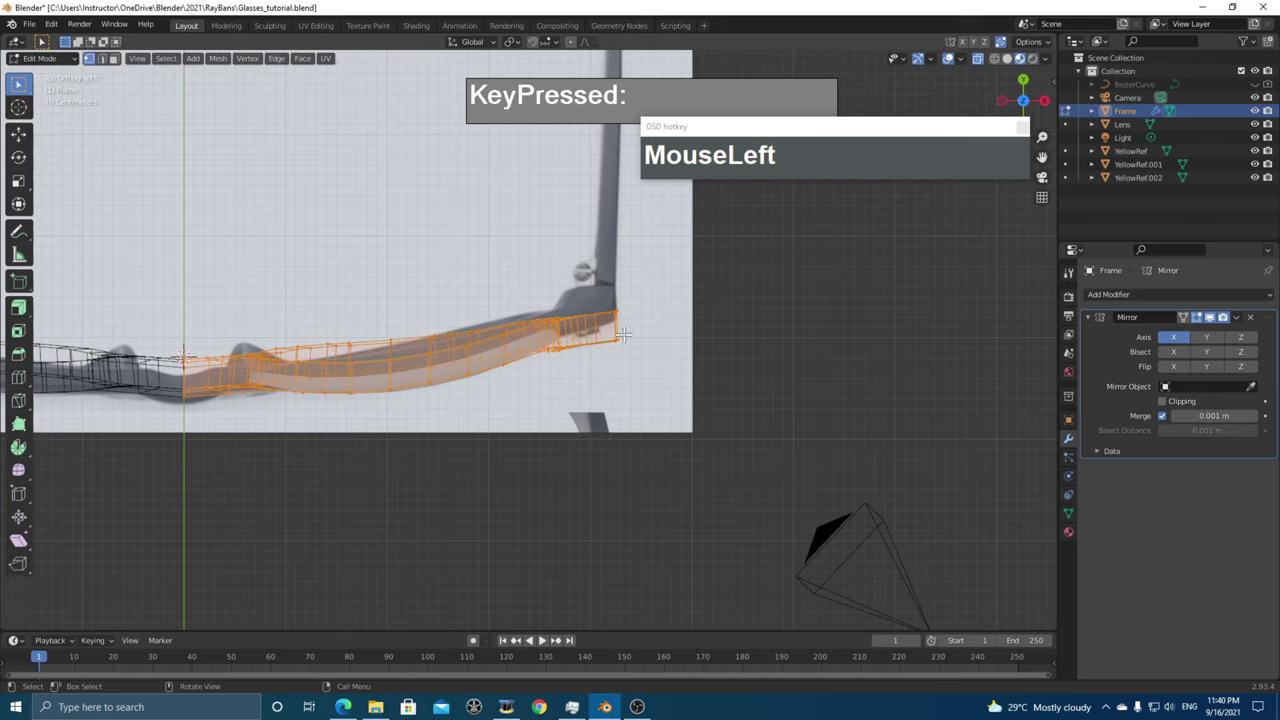
drag(589, 293, 539, 285)
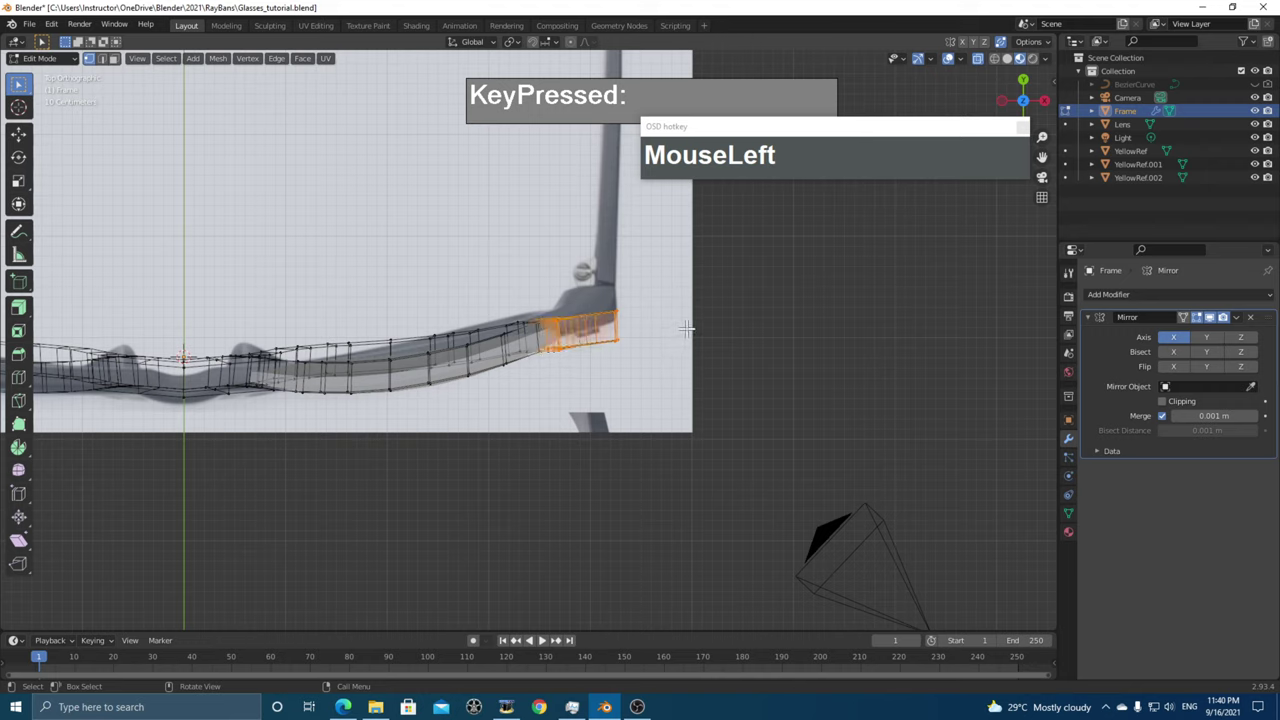
- Enable smooth proportional editing and rotate the frame's hinge end about -5.02° with a proportional size of about 1.77
key(r)
right_click(680, 330)
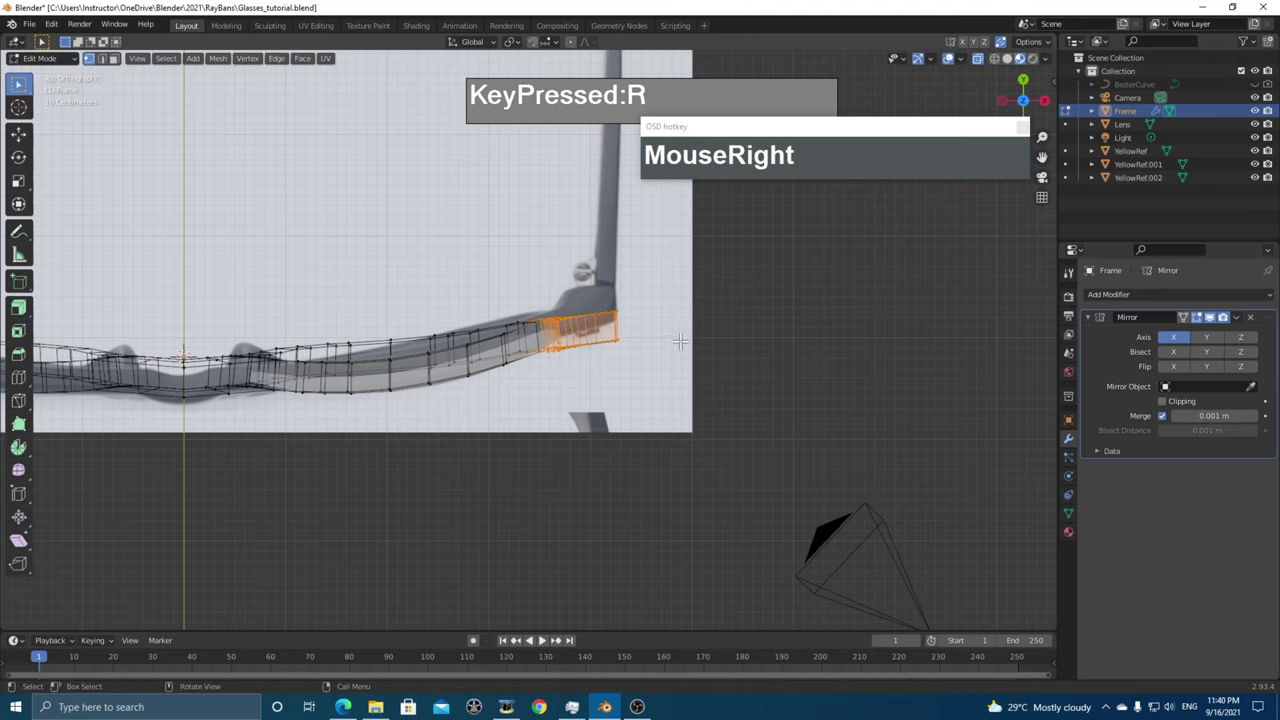
key(o)
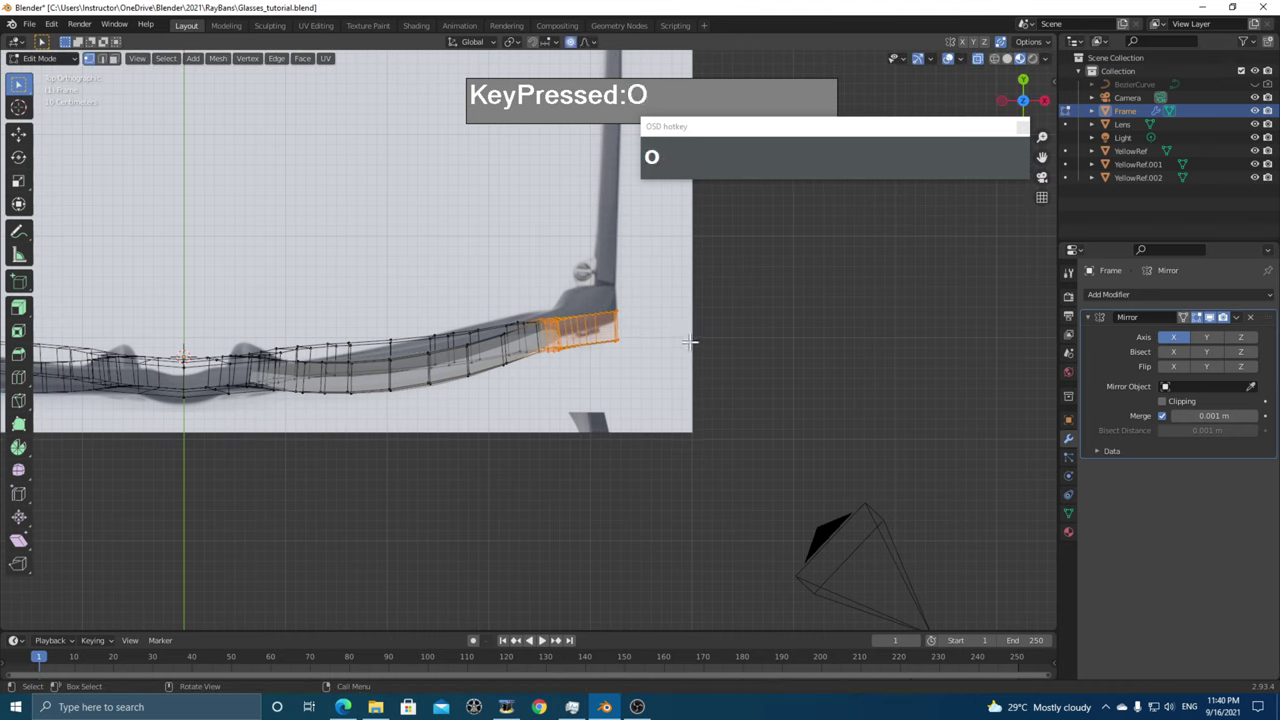
key(r)
scroll(689, 335, up, 1)
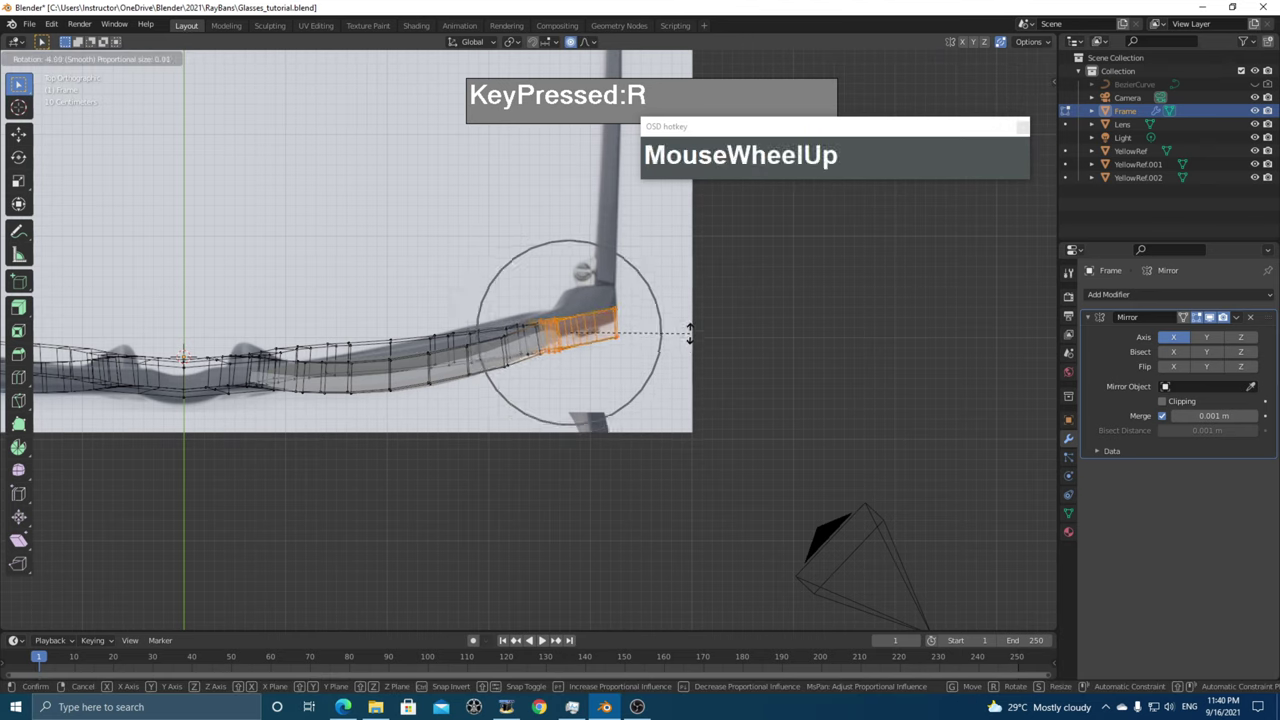
scroll(690, 336, down, 2)
scroll(691, 337, up, 2)
scroll(693, 339, down, 3)
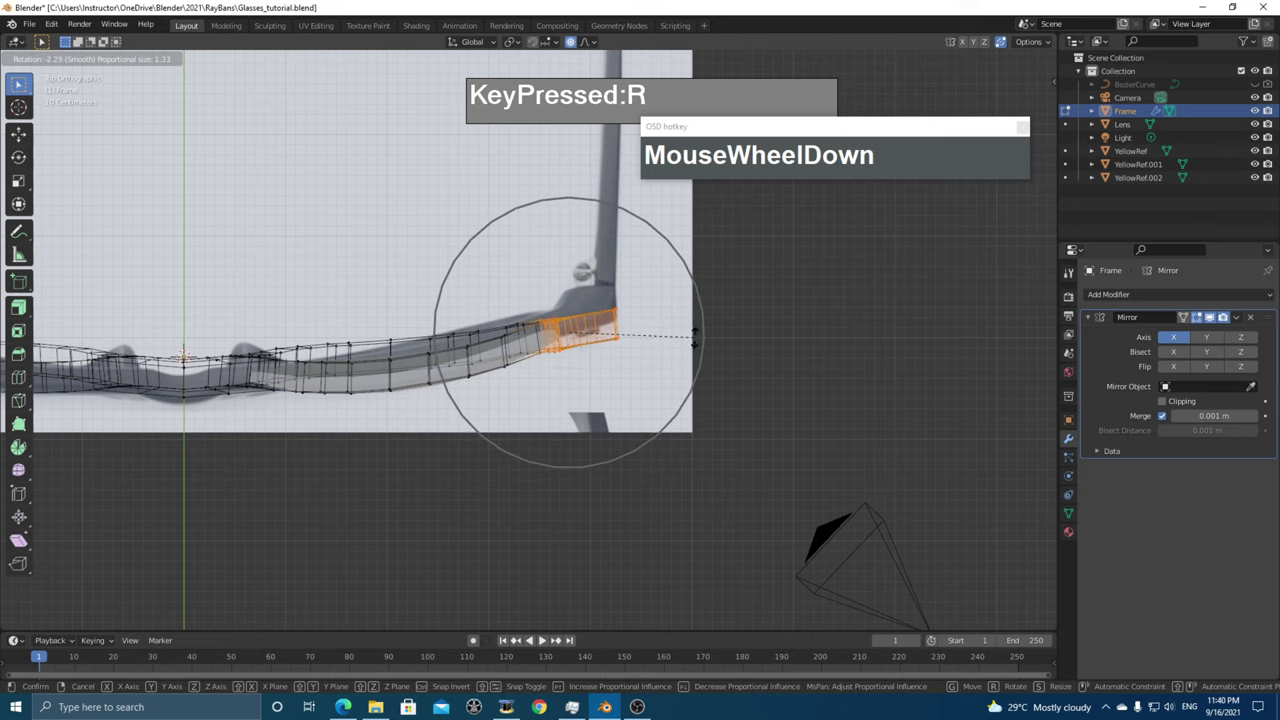
scroll(694, 338, down, 3)
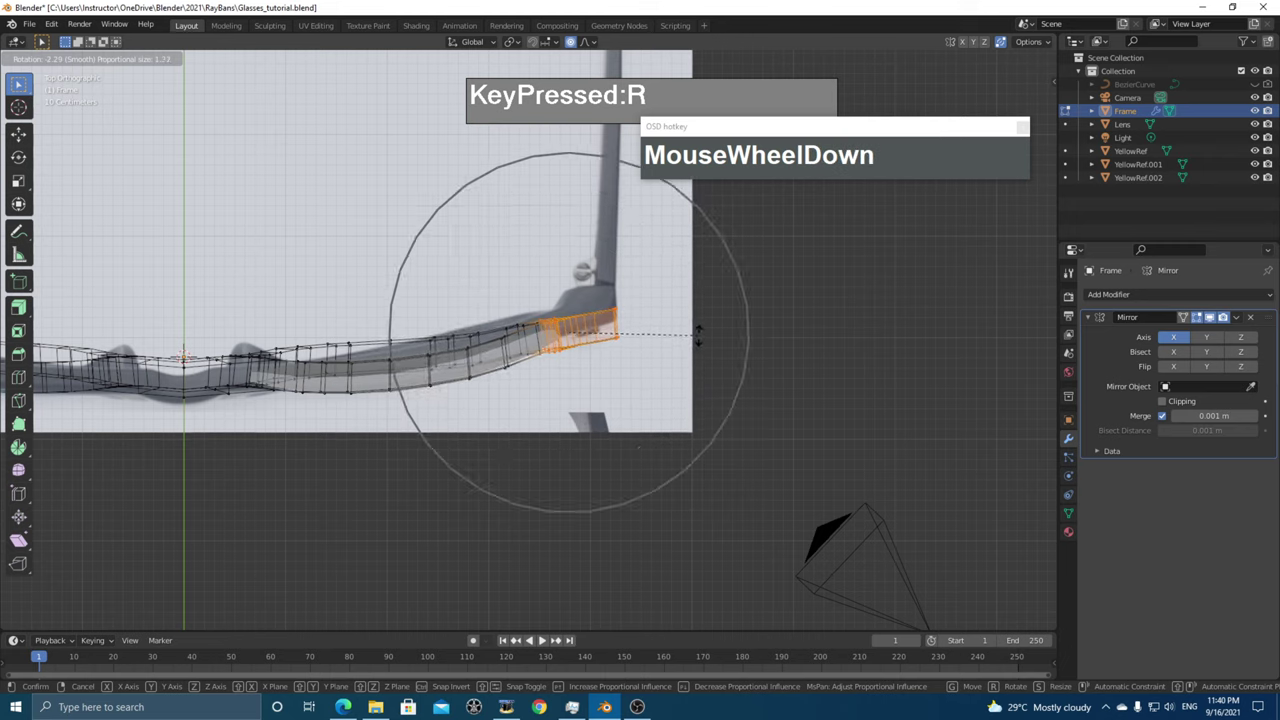
click(698, 332)
- Move the frame's hinge end about 0.0525 m along Y toward the reference with proportional editing
key(g)
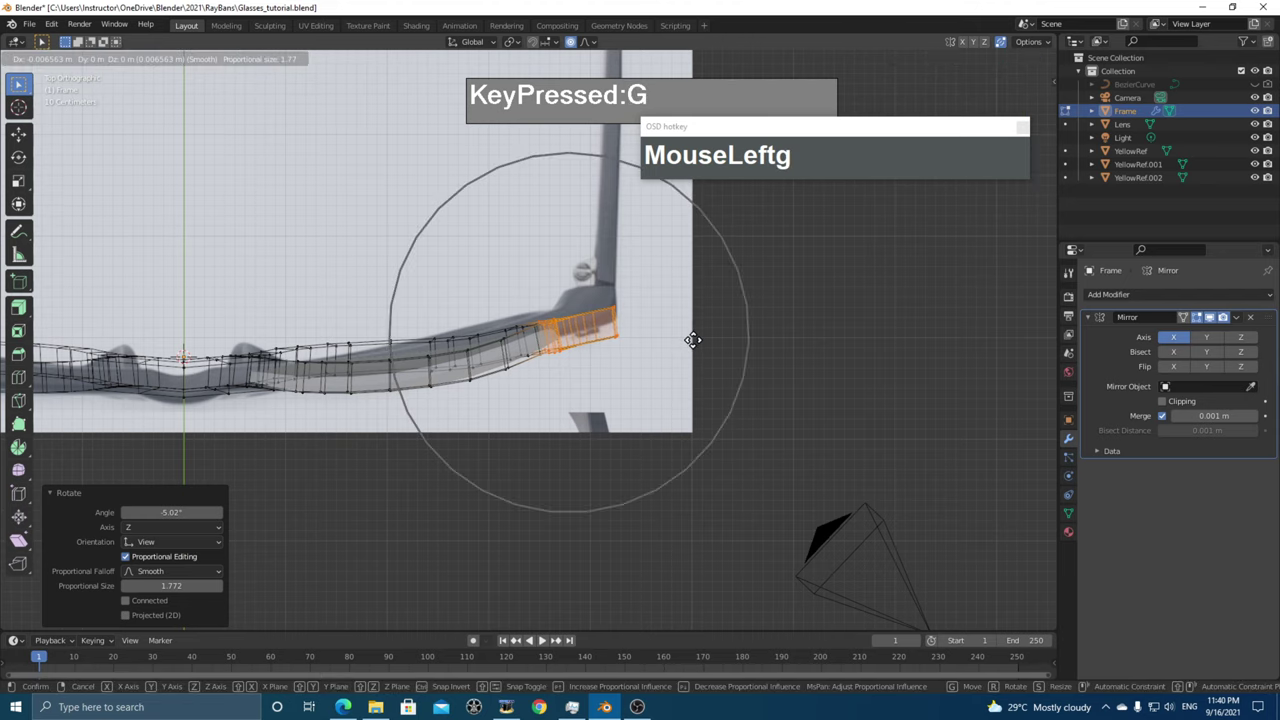
key(z)
key(y)
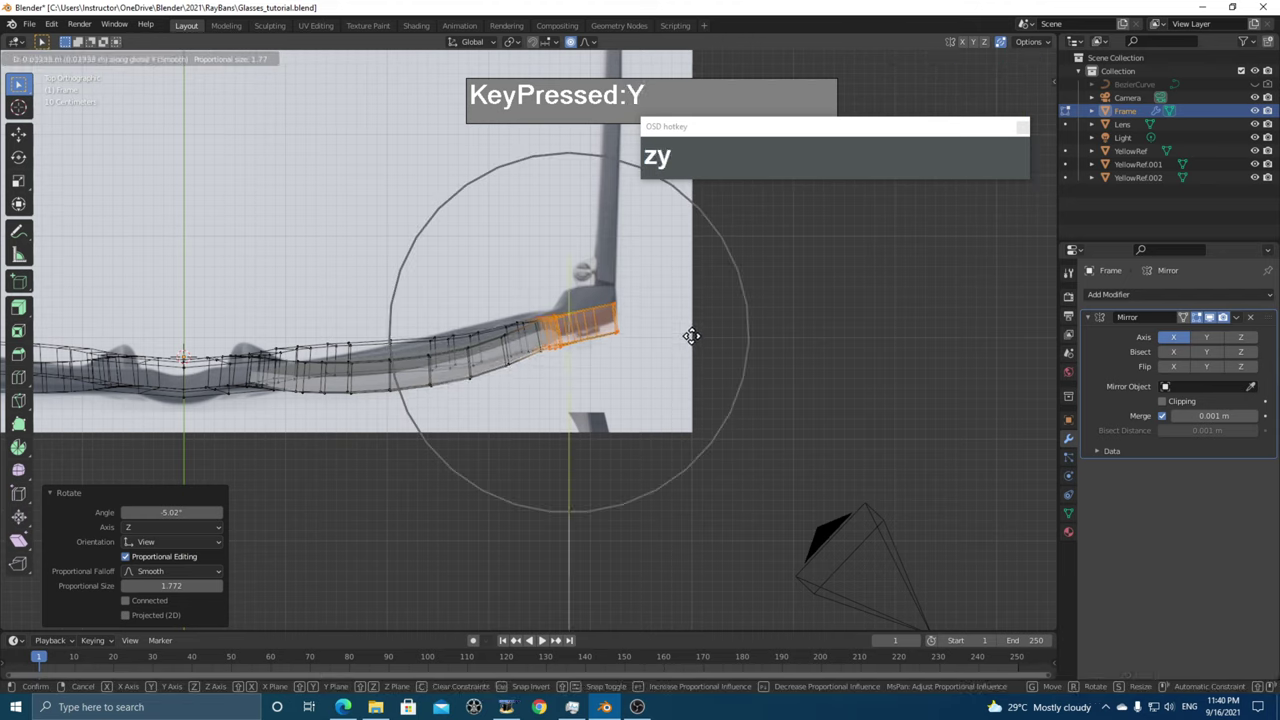
click(692, 339)
- Rotate the frame's hinge end about -1.25° and move it about 0.0066 m in X and 0.0328 m in Y with proportional editing
key(r)
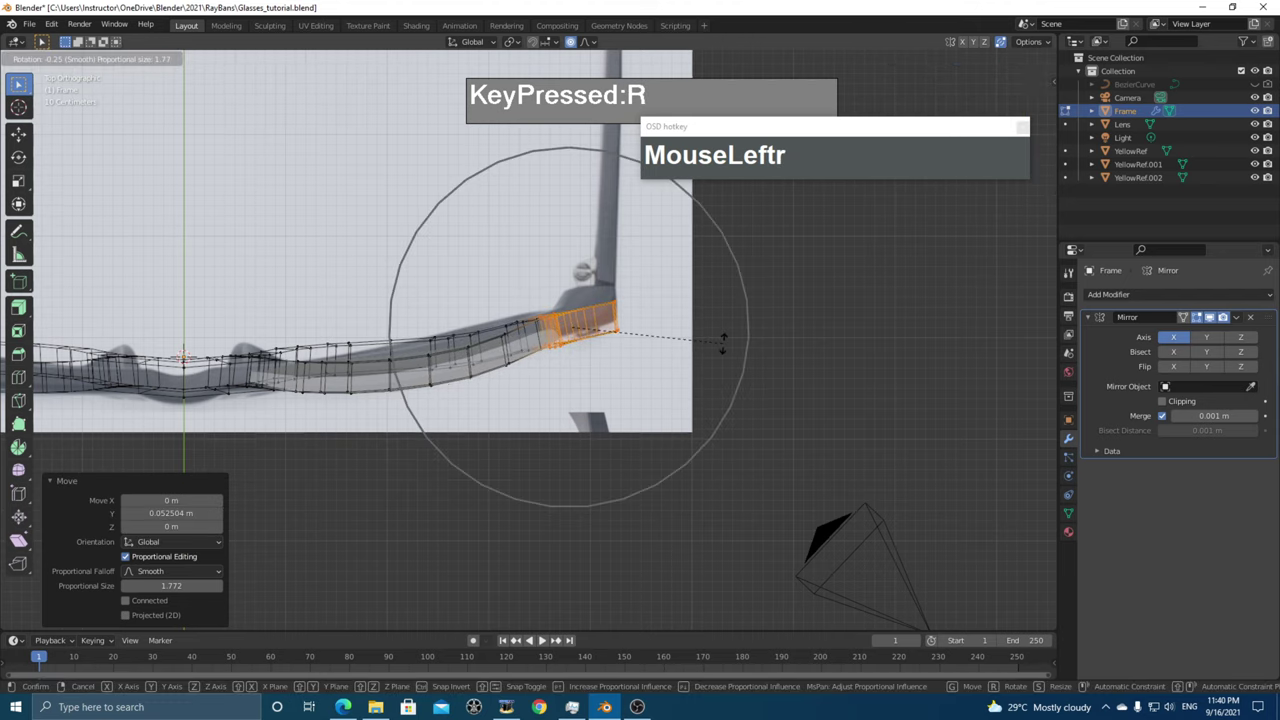
click(723, 340)
key(g)
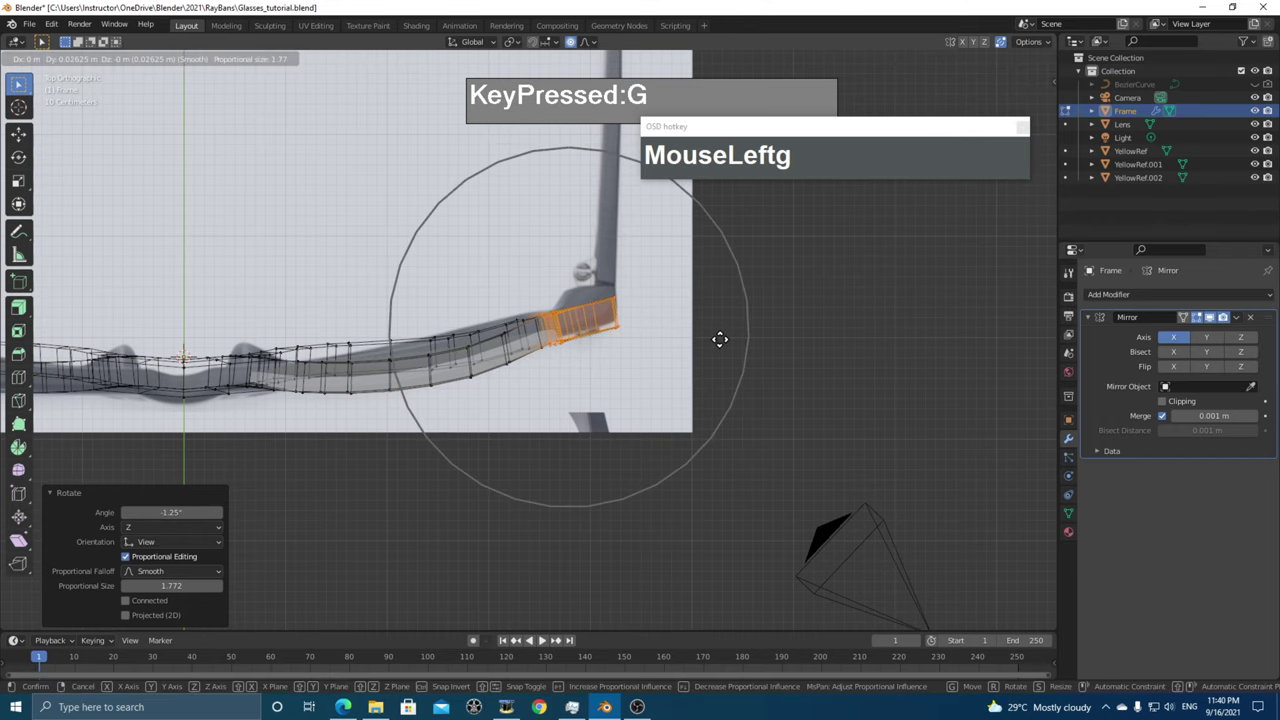
click(720, 338)
- Box-select the bridge's centre vertices and move them about -0.100 m along Y with a proportional size of about 1.33
shift+middle_drag(720, 338, 677, 337)
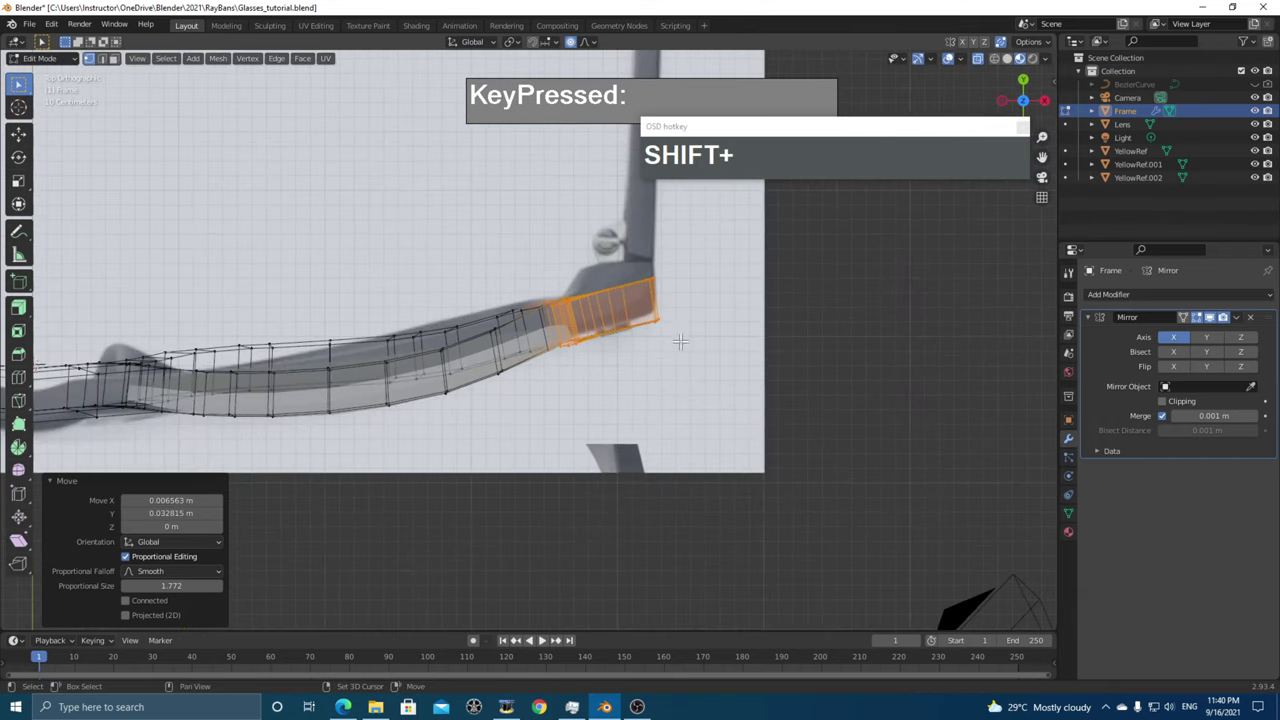
scroll(614, 351, up, 3)
scroll(614, 289, down, 2)
shift+middle_drag(580, 330, 733, 325)
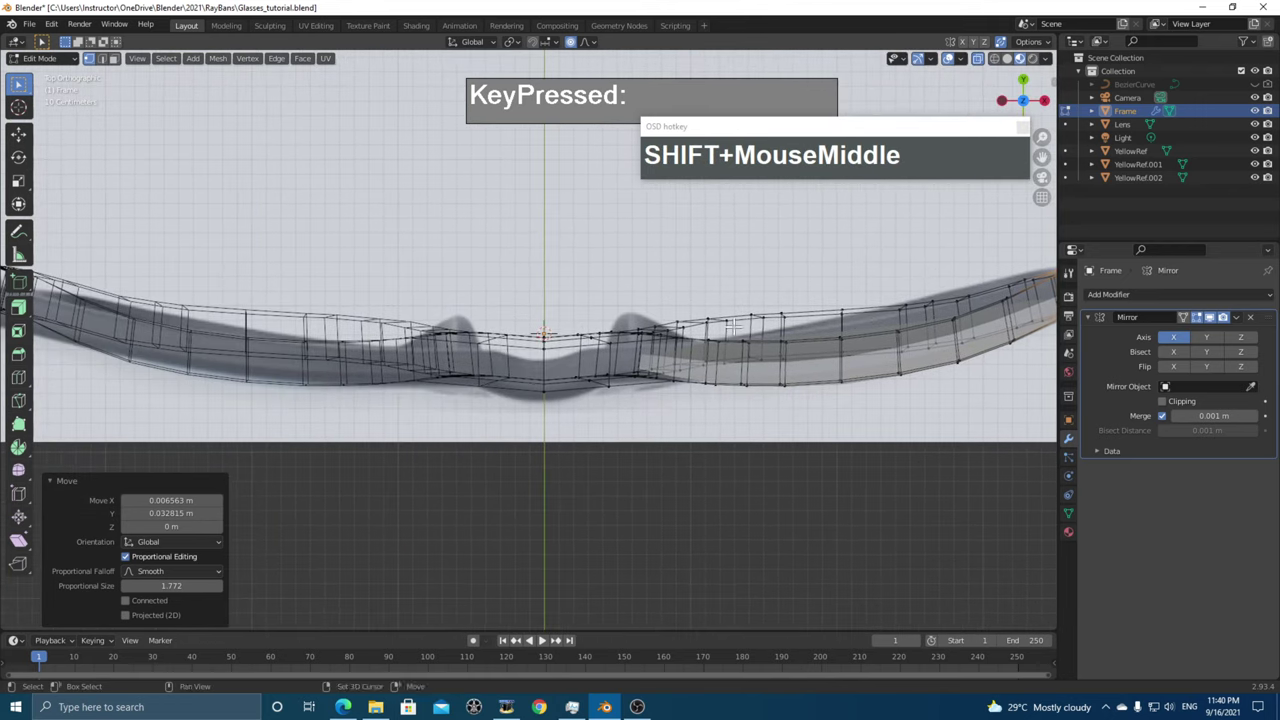
drag(523, 318, 542, 336)
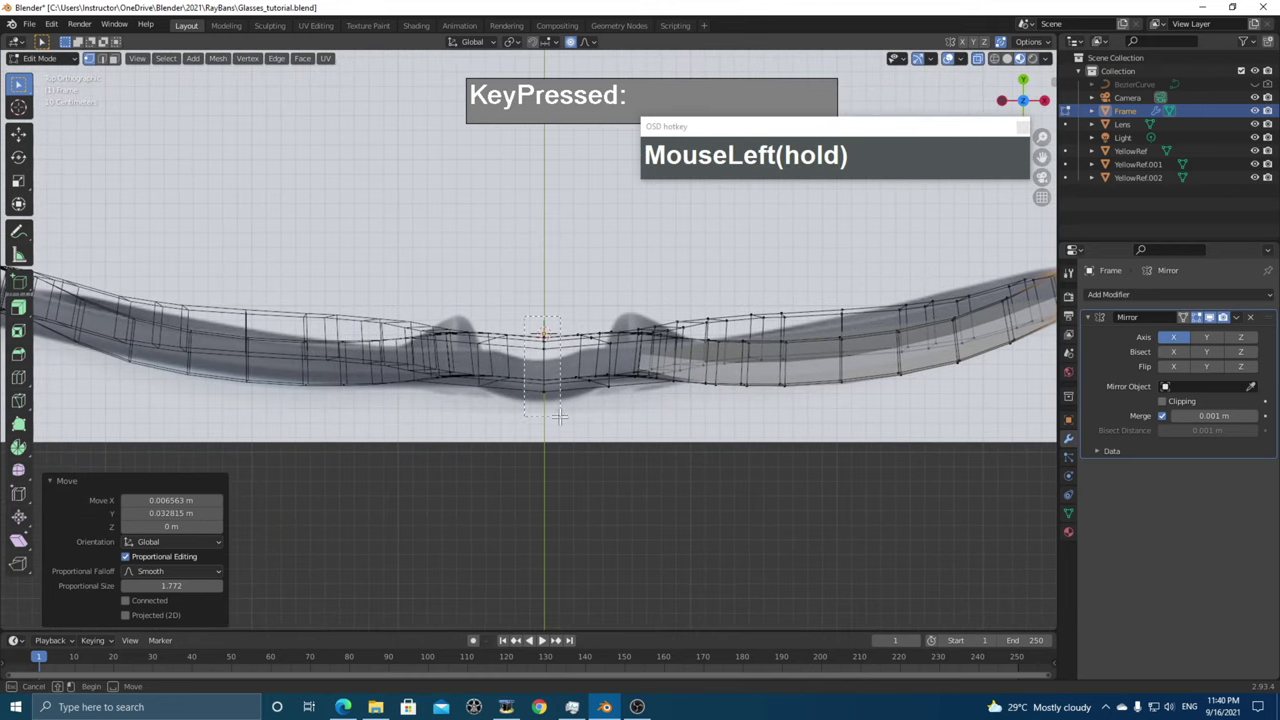
drag(559, 416, 560, 416)
key(g)
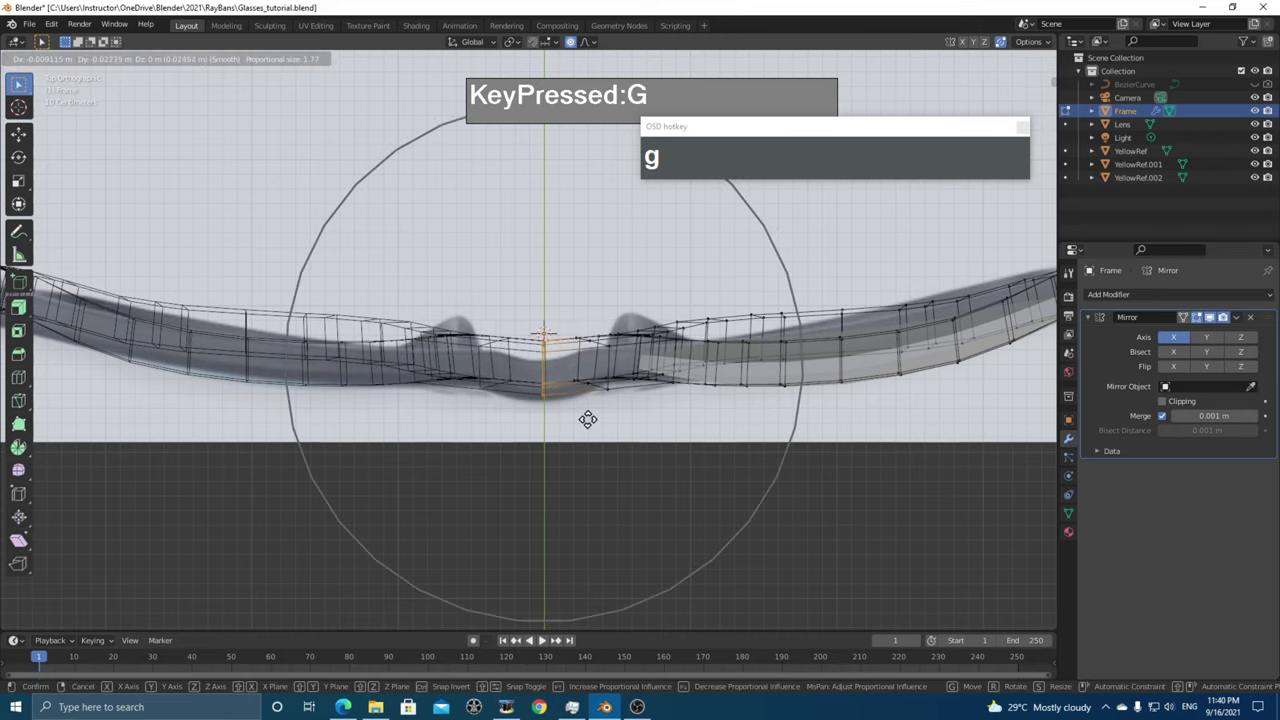
key(z)
scroll(585, 431, up, 2)
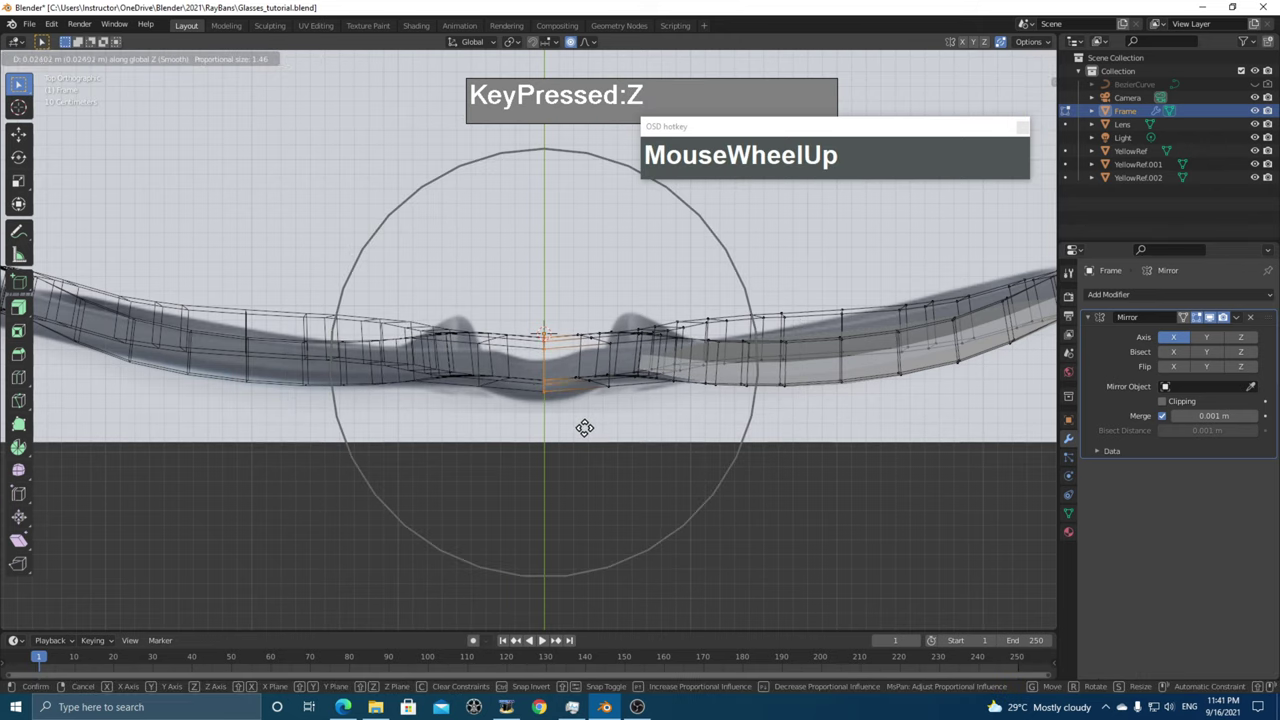
key(y)
scroll(581, 427, down, 3)
scroll(580, 425, up, 9)
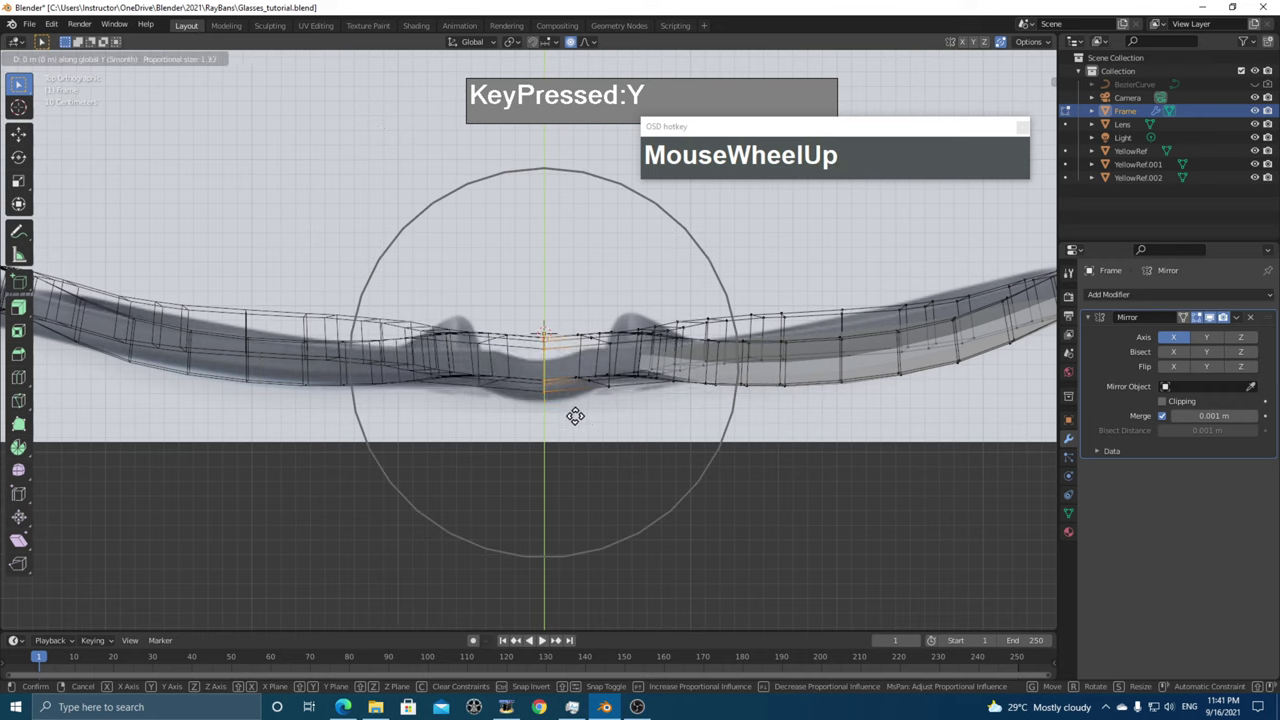
scroll(583, 426, down, 3)
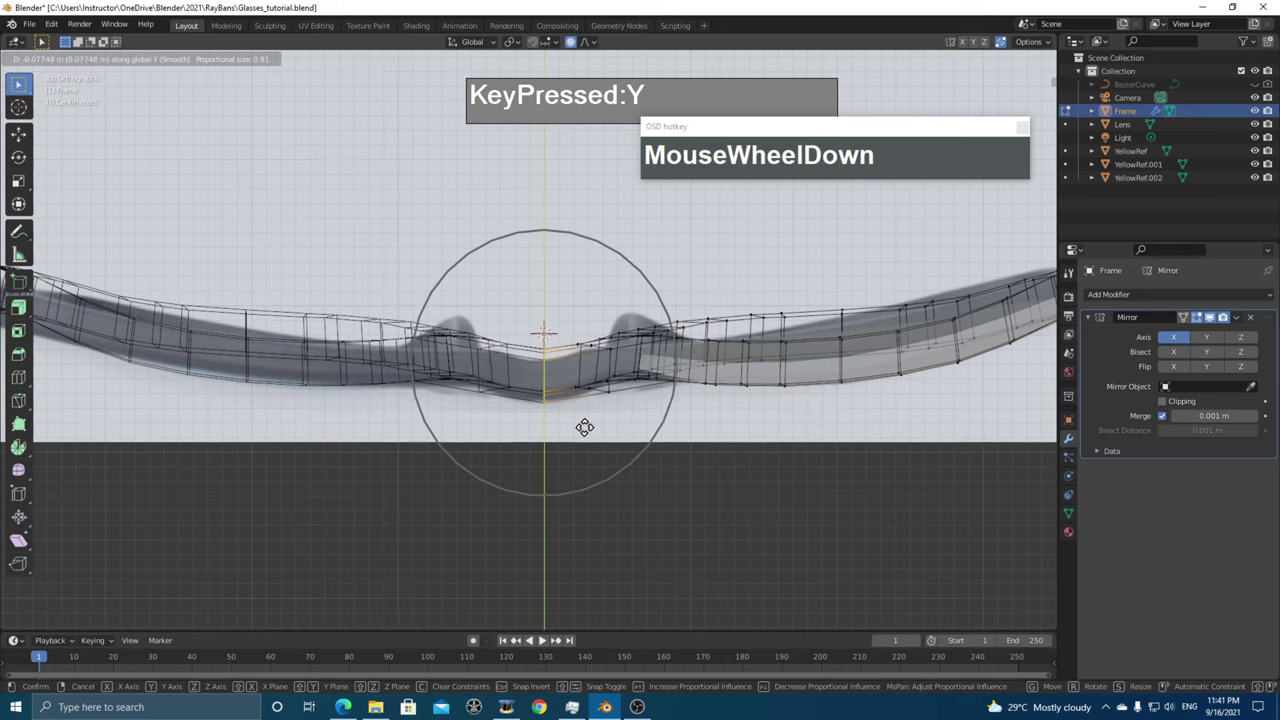
scroll(585, 433, down, 1)
scroll(586, 433, down, 2)
scroll(586, 433, up, 1)
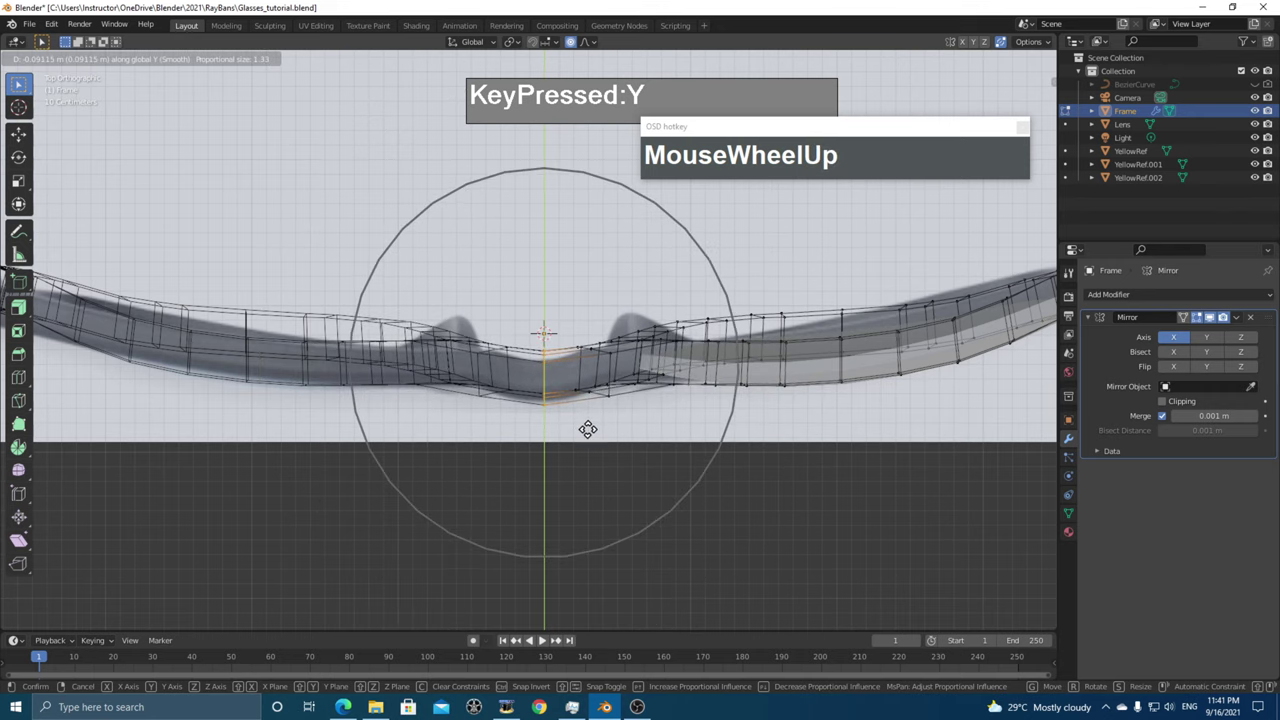
click(598, 429)
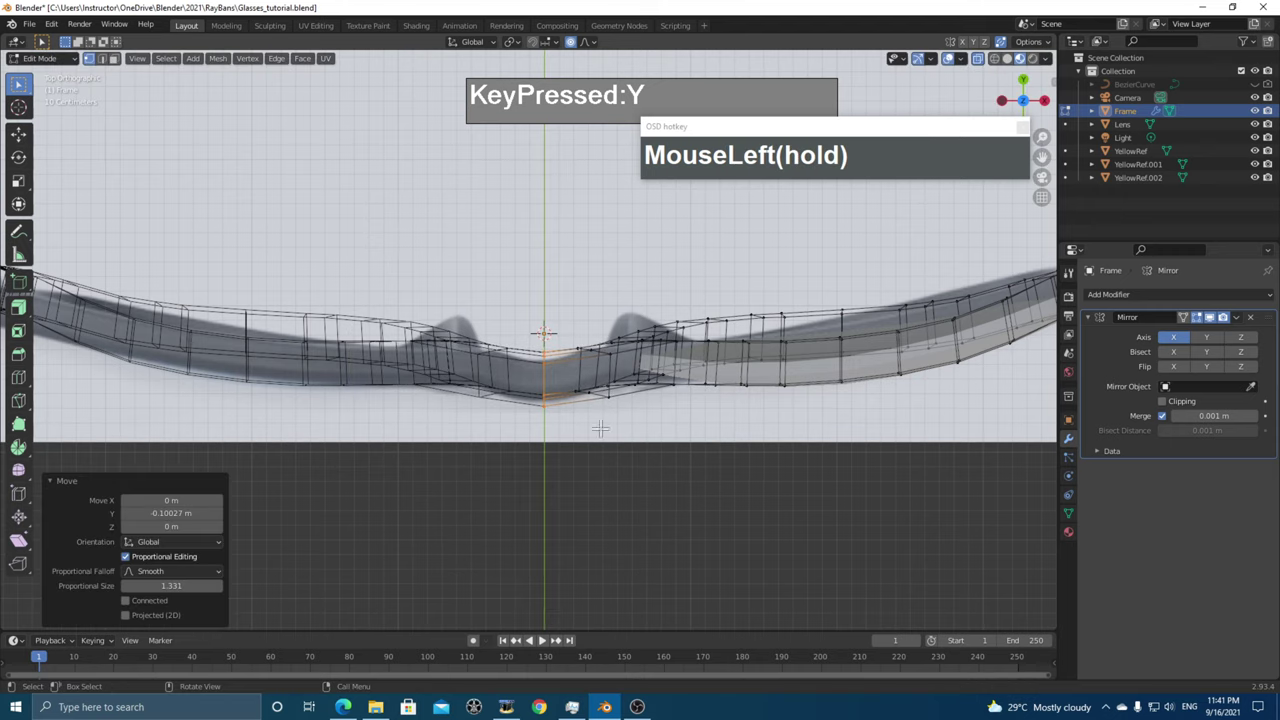
- Pull two groups of the rim's rear vertices near the bridge toward the reference curve, the second about -0.009 m in X and -0.032 m in Y
drag(705, 318, 740, 325)
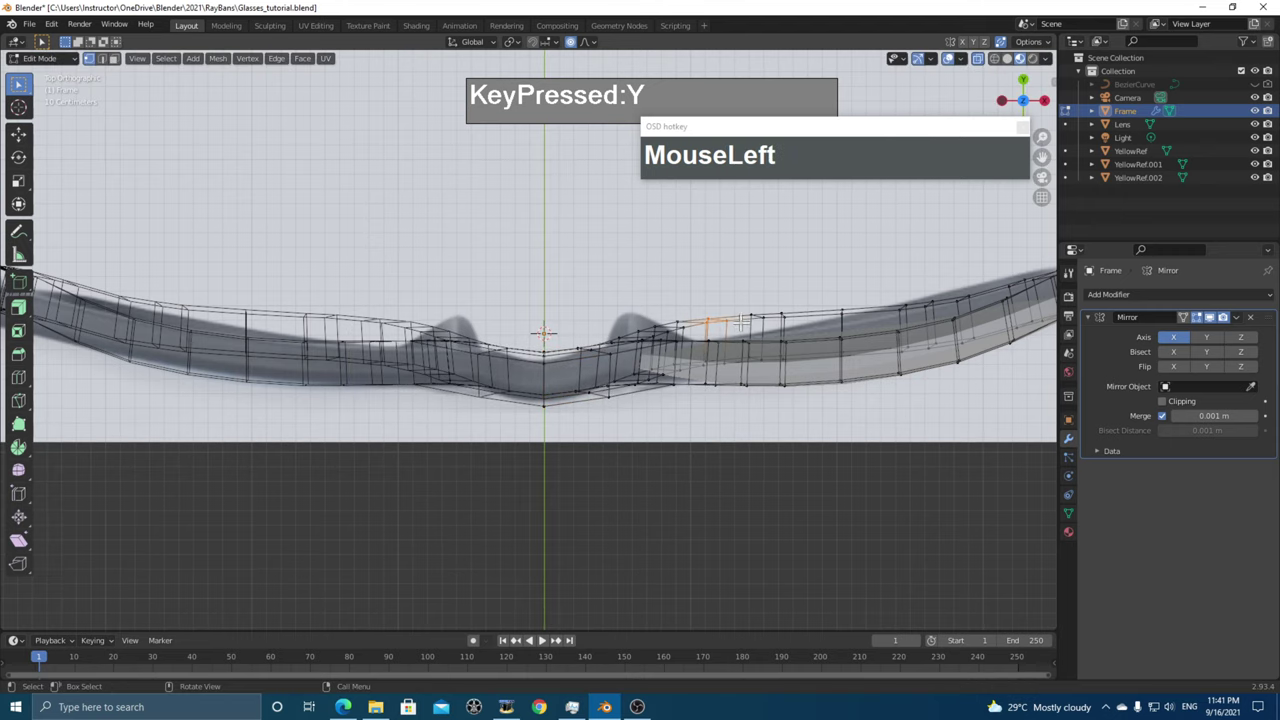
key(g)
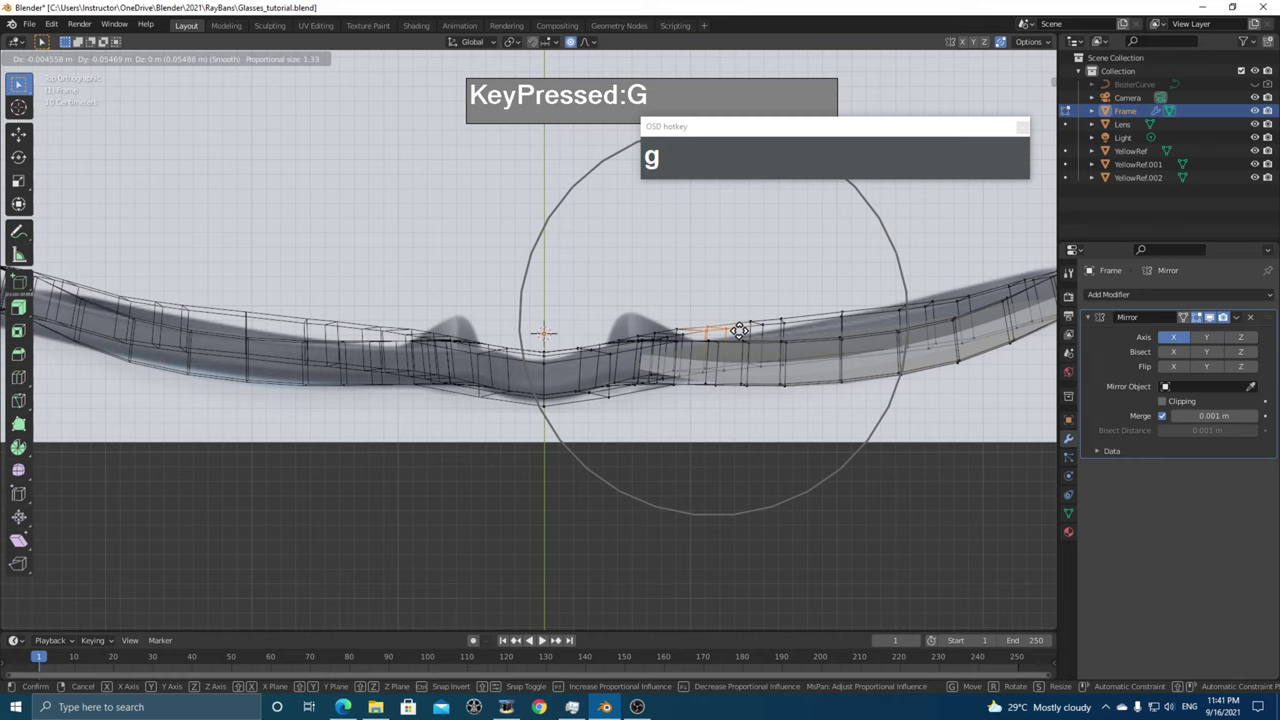
click(741, 328)
key(g)
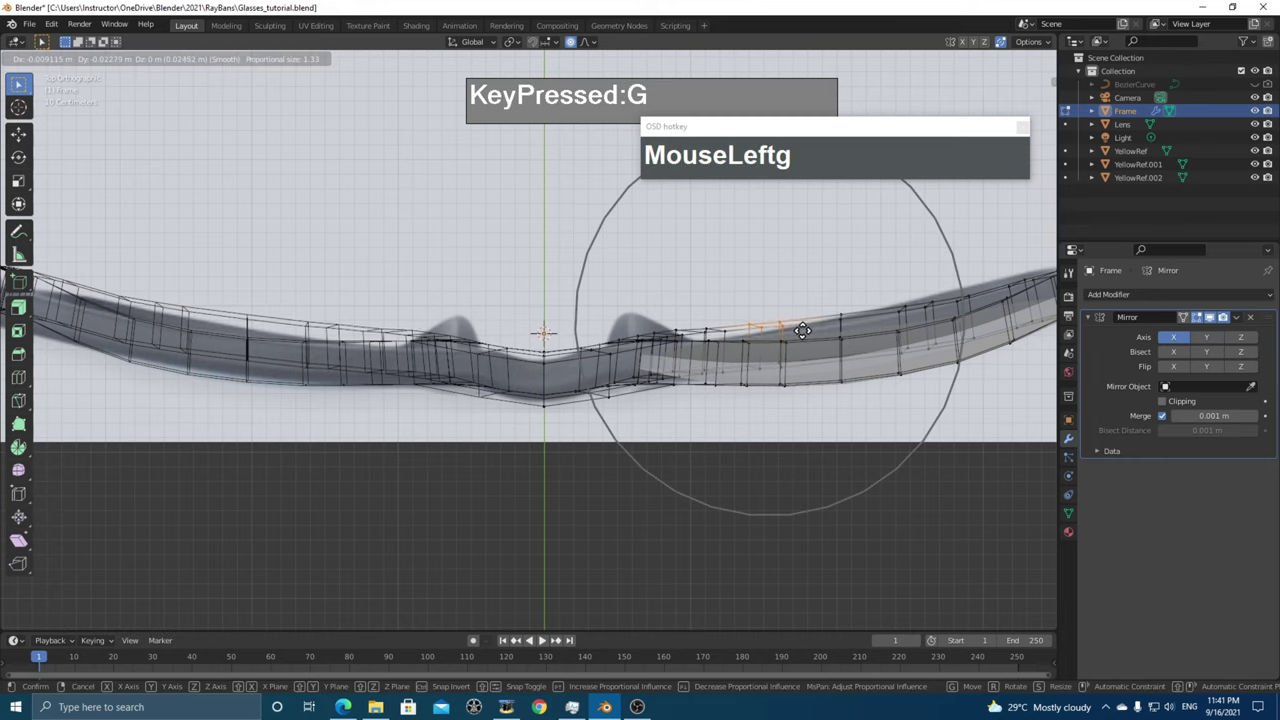
click(897, 312)
- Return the frame to Object Mode and switch the viewport shading to Rendered
scroll(897, 312, down, 2)
shift+middle_drag(892, 322, 906, 352)
key(shift)
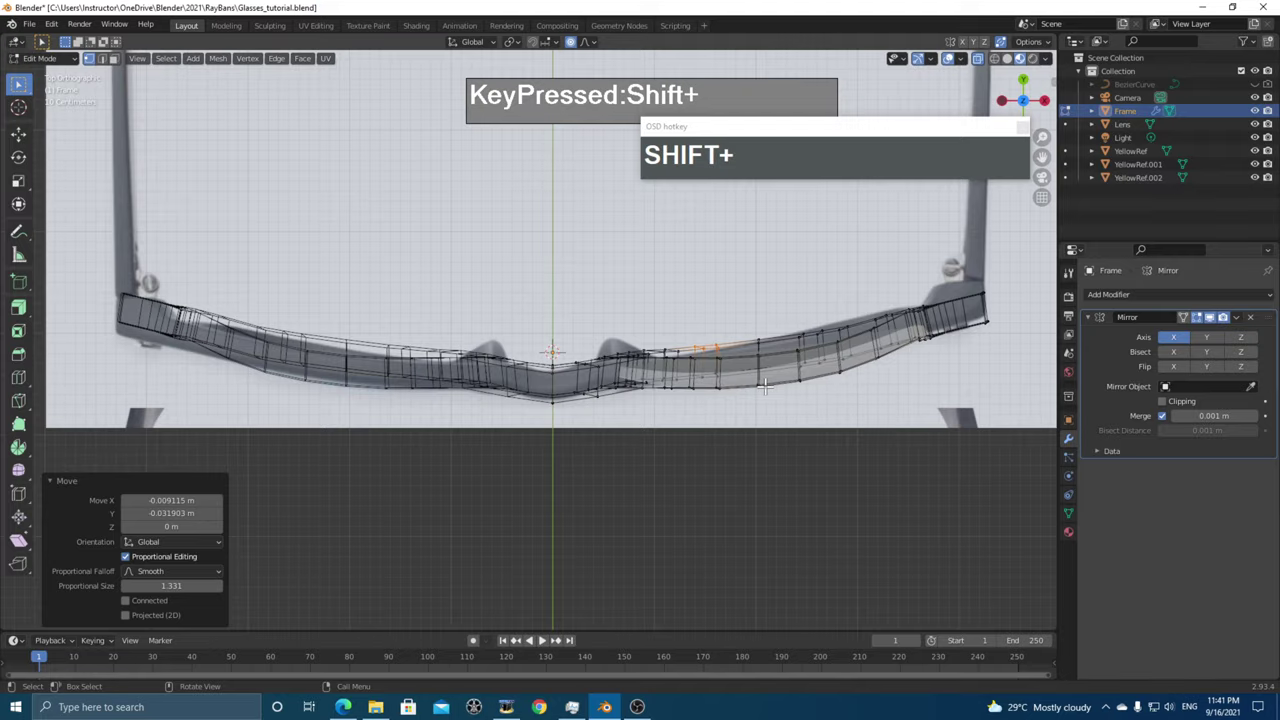
scroll(764, 386, down, 2)
middle_drag(760, 390, 484, 318)
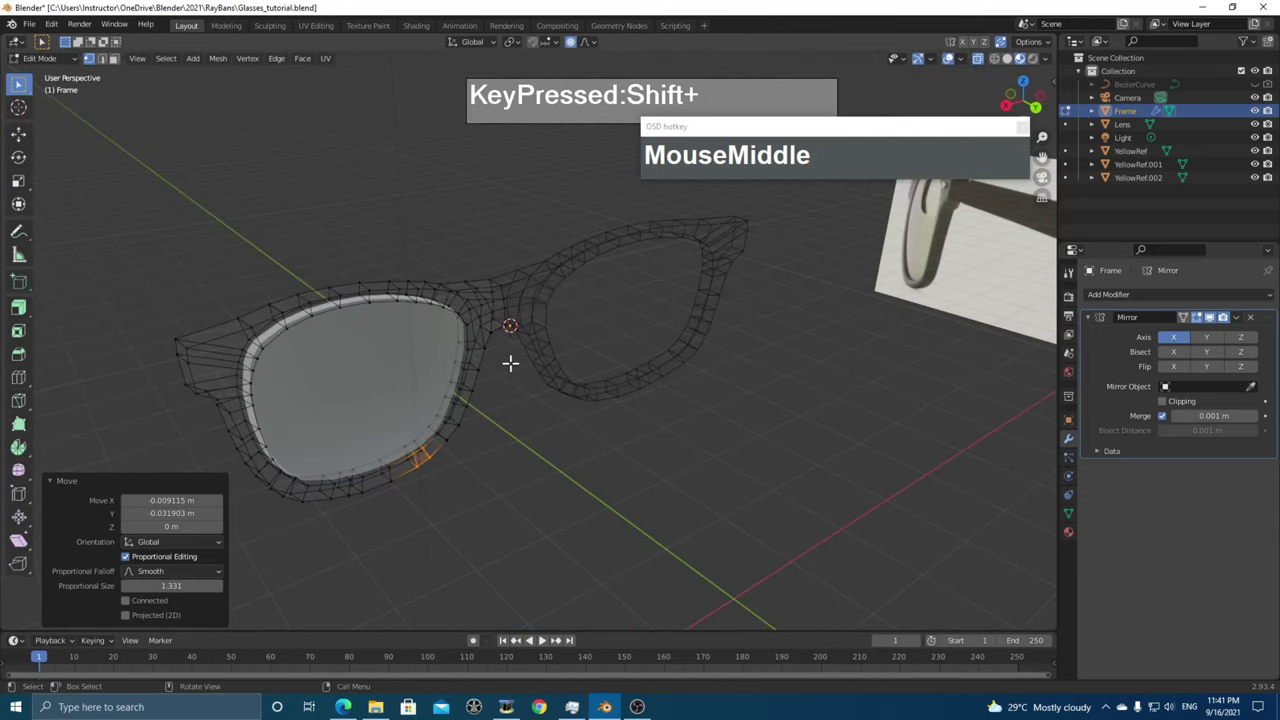
key(Tab)
key(z)
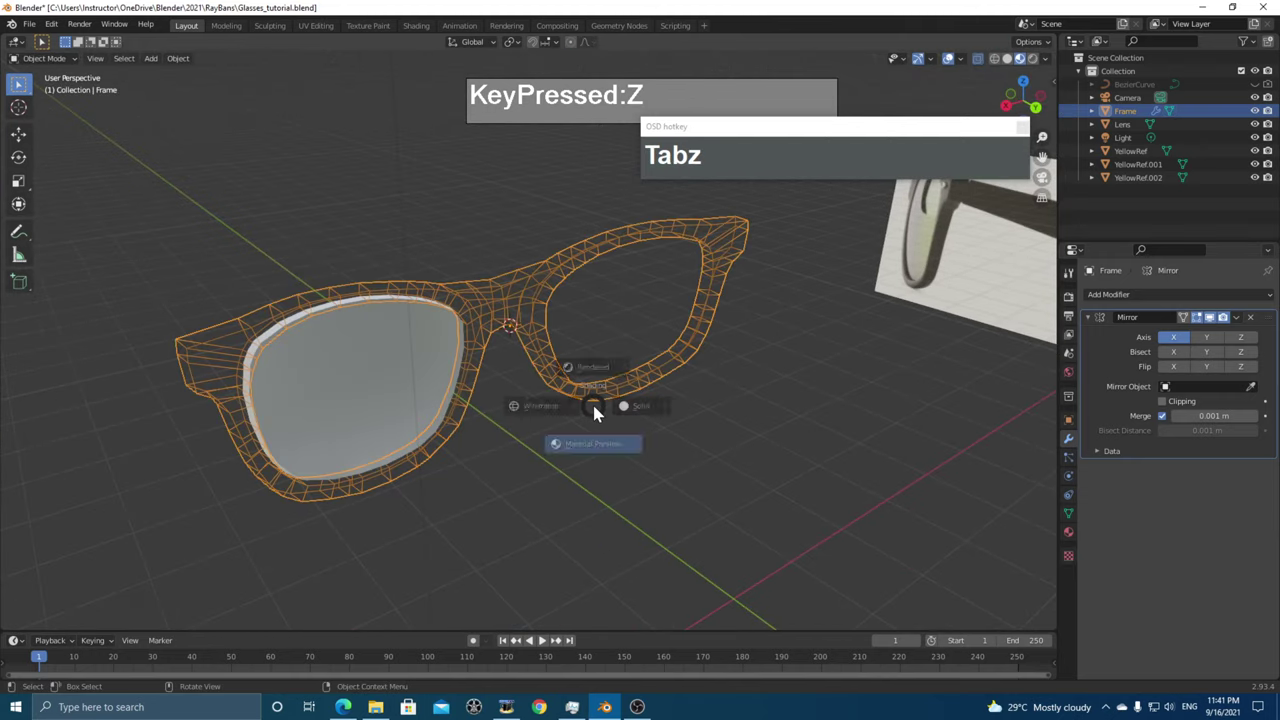
click(545, 307)
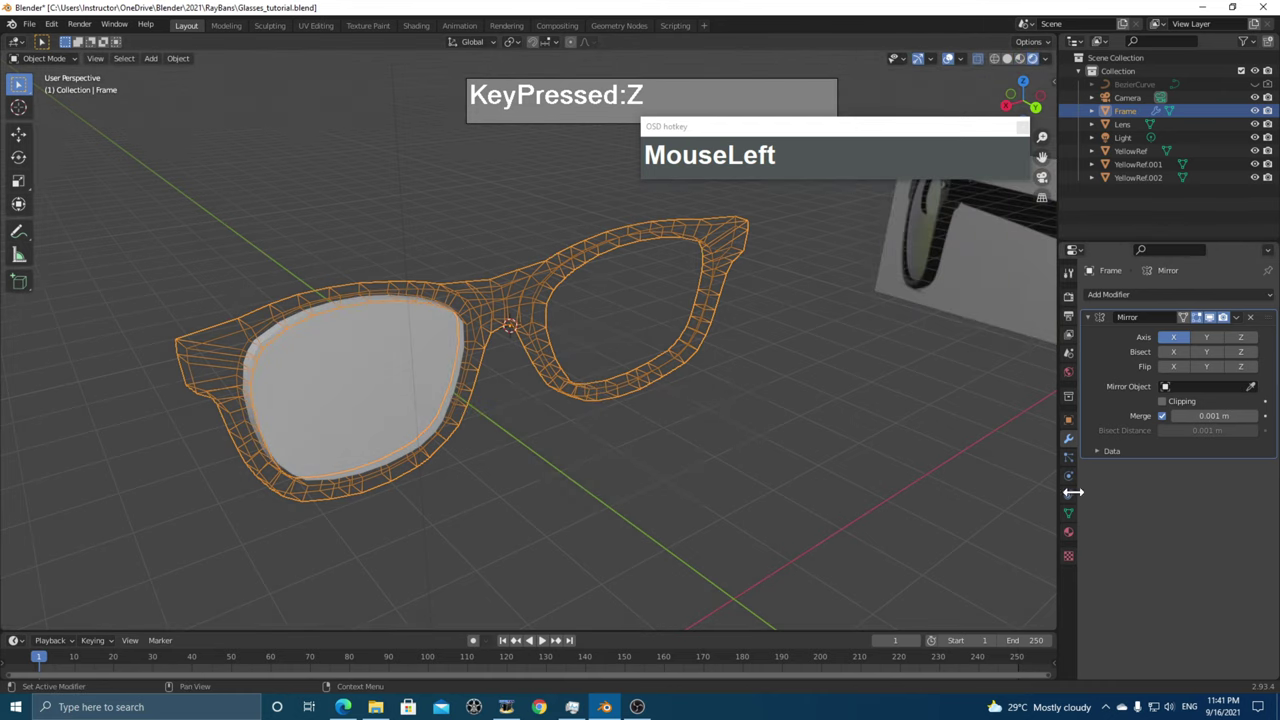
- Set the frame's viewport display from its object properties to Textured
click(1068, 420)
scroll(1185, 600, down, 5)
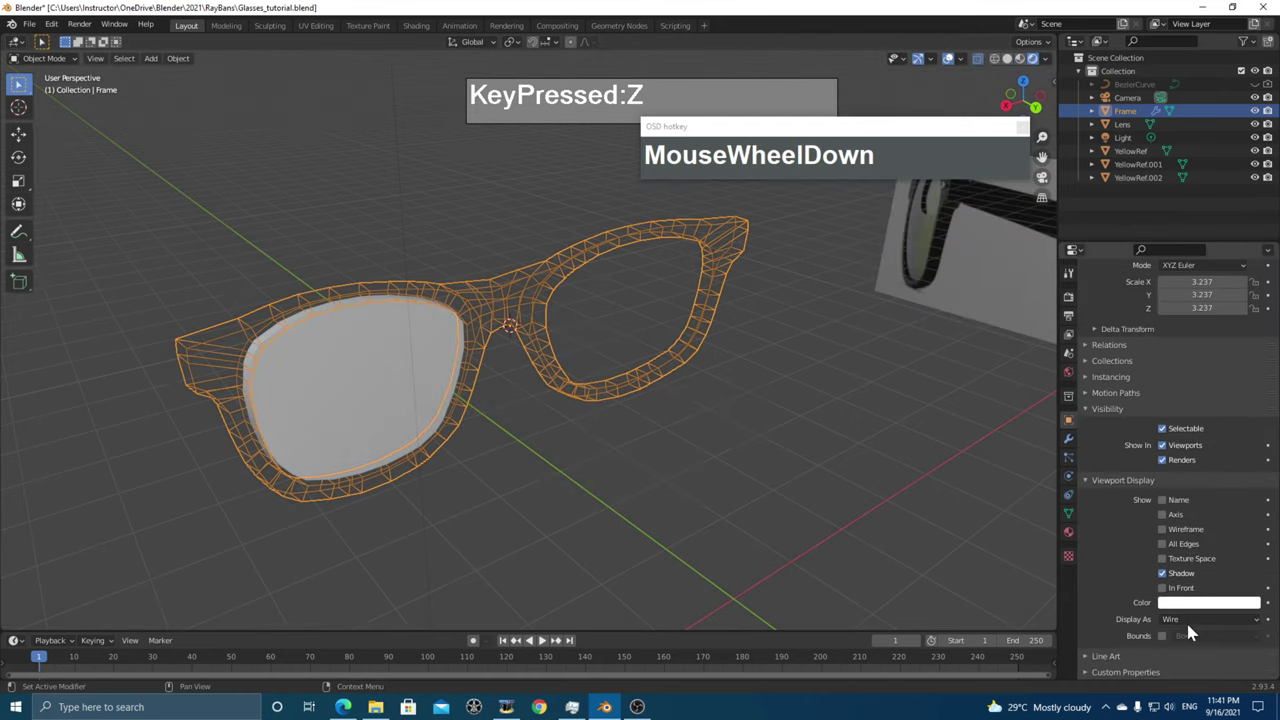
click(1188, 619)
click(1188, 561)
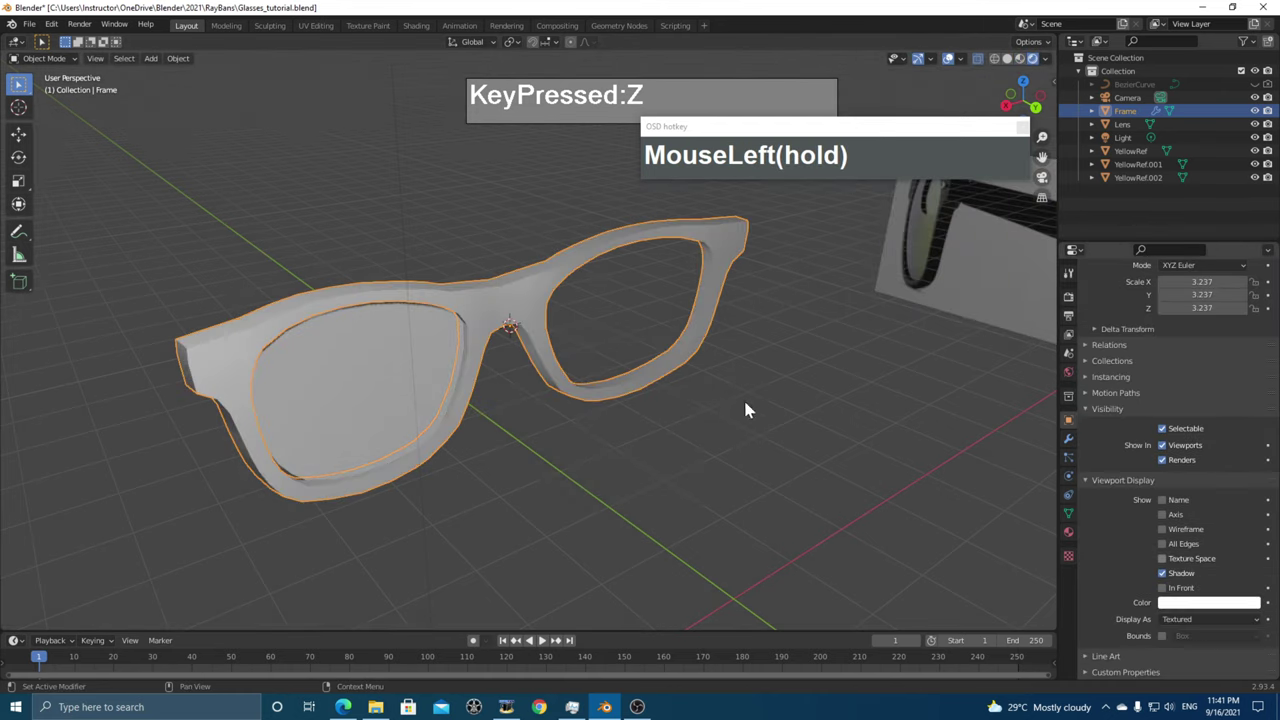
- Select the frame and put it into Edit Mode with a close view of the bridge
scroll(542, 362, up, 4)
mouse_move(542, 362)
middle_down()
mouse_move(509, 400)
mouse_move(540, 360)
middle_up()
shift+middle_drag(540, 360, 569, 307)
click(549, 323)
scroll(591, 357, down, 4)
scroll(548, 368, up, 4)
click(540, 314)
key(Tab)
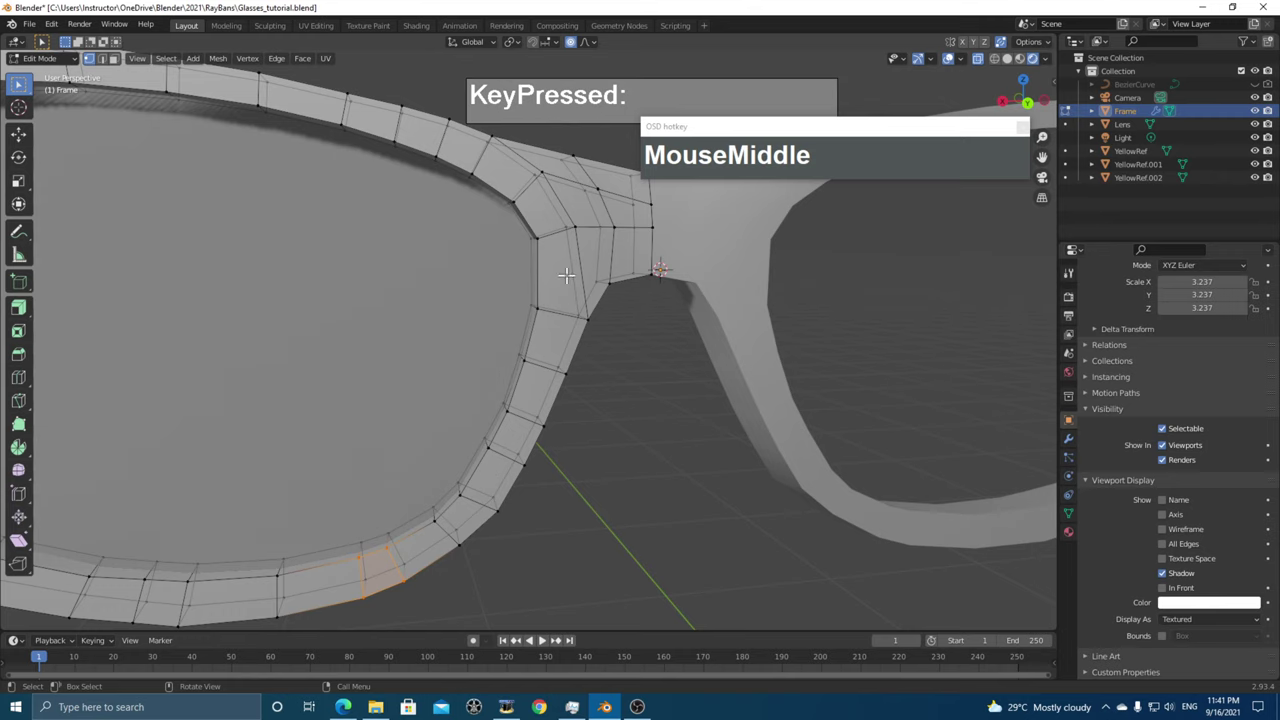
- Add one loop cut running around the frame's lens rim, with a slide factor of about 0.071
scroll(566, 274, down, 4)
middle_drag(560, 273, 538, 270)
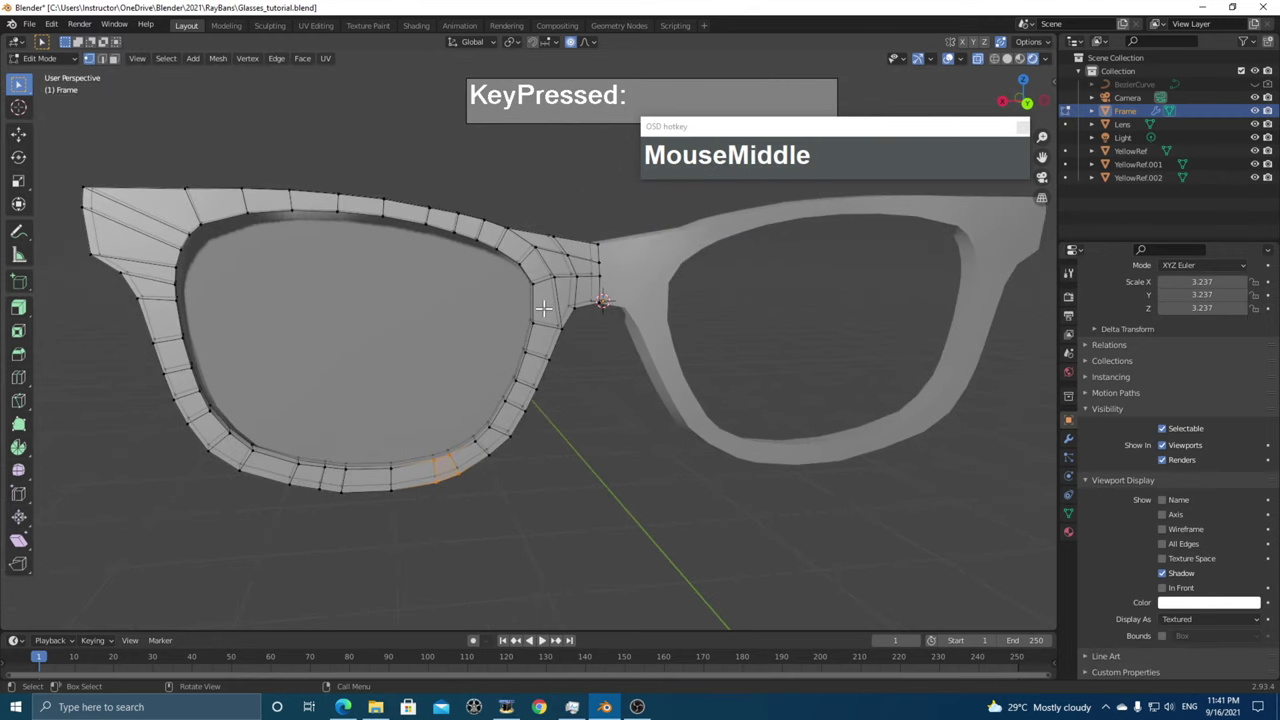
key(ctrl+r)
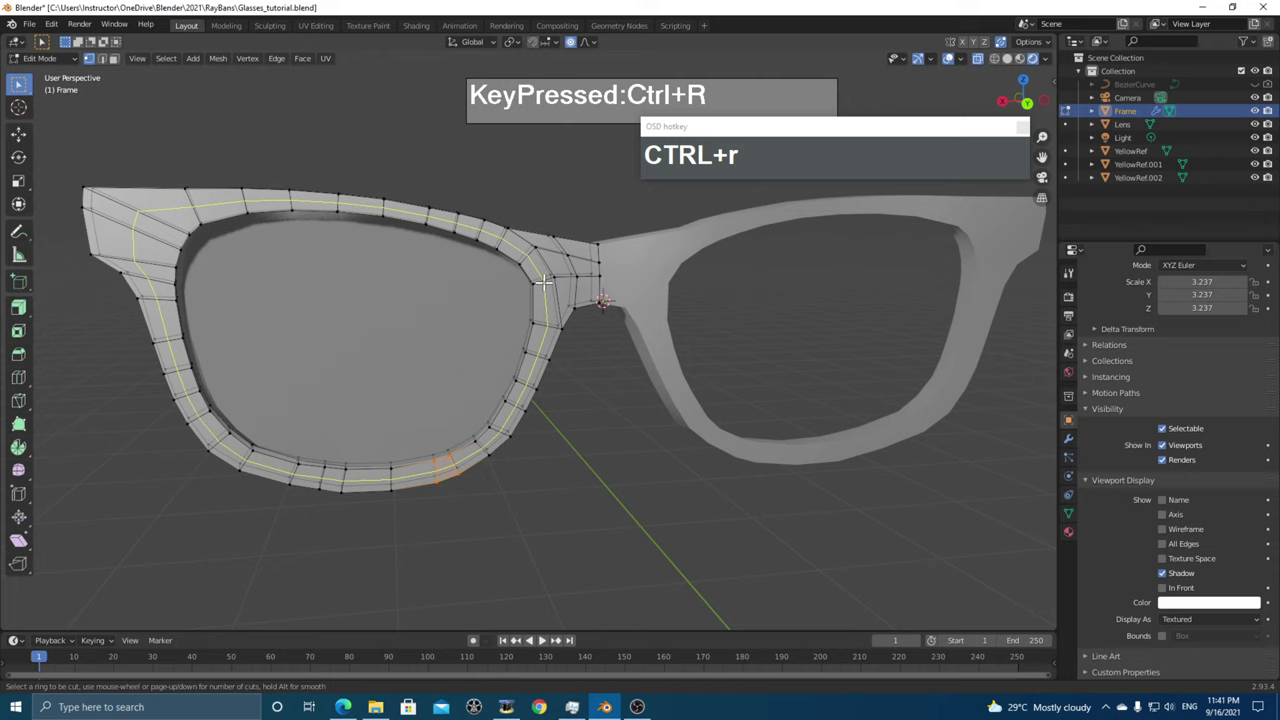
click(541, 325)
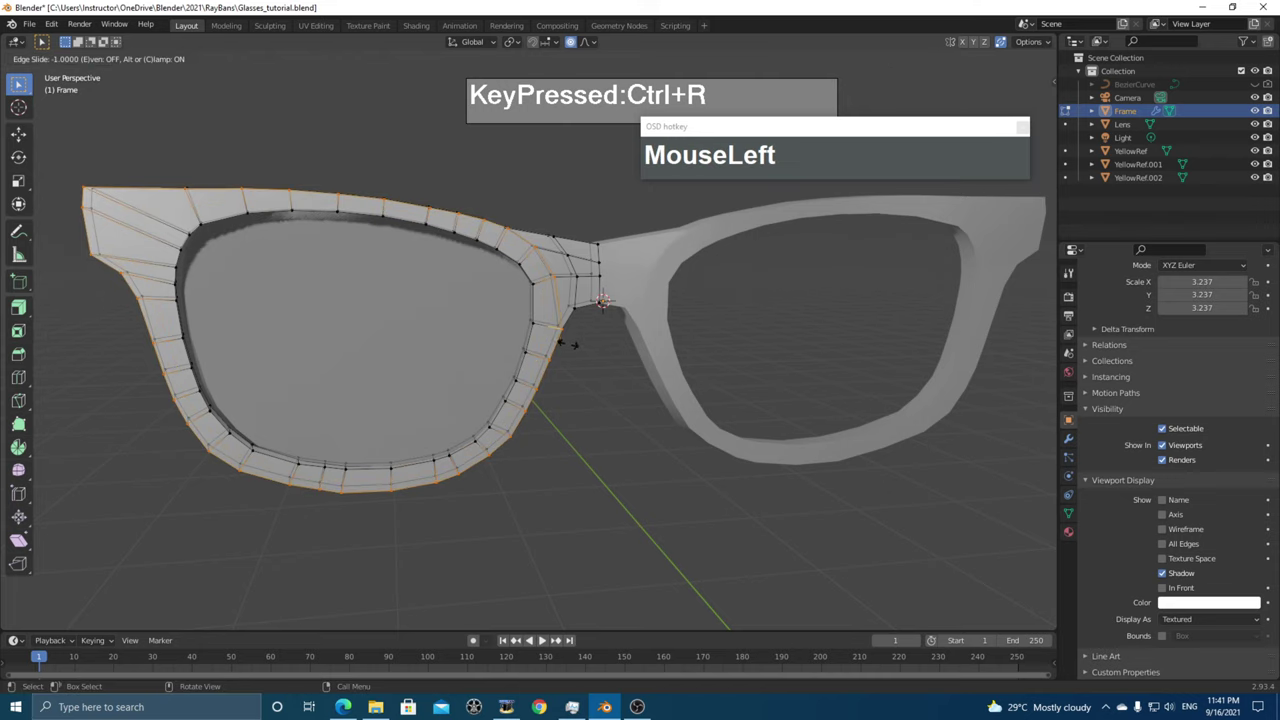
click(542, 327)
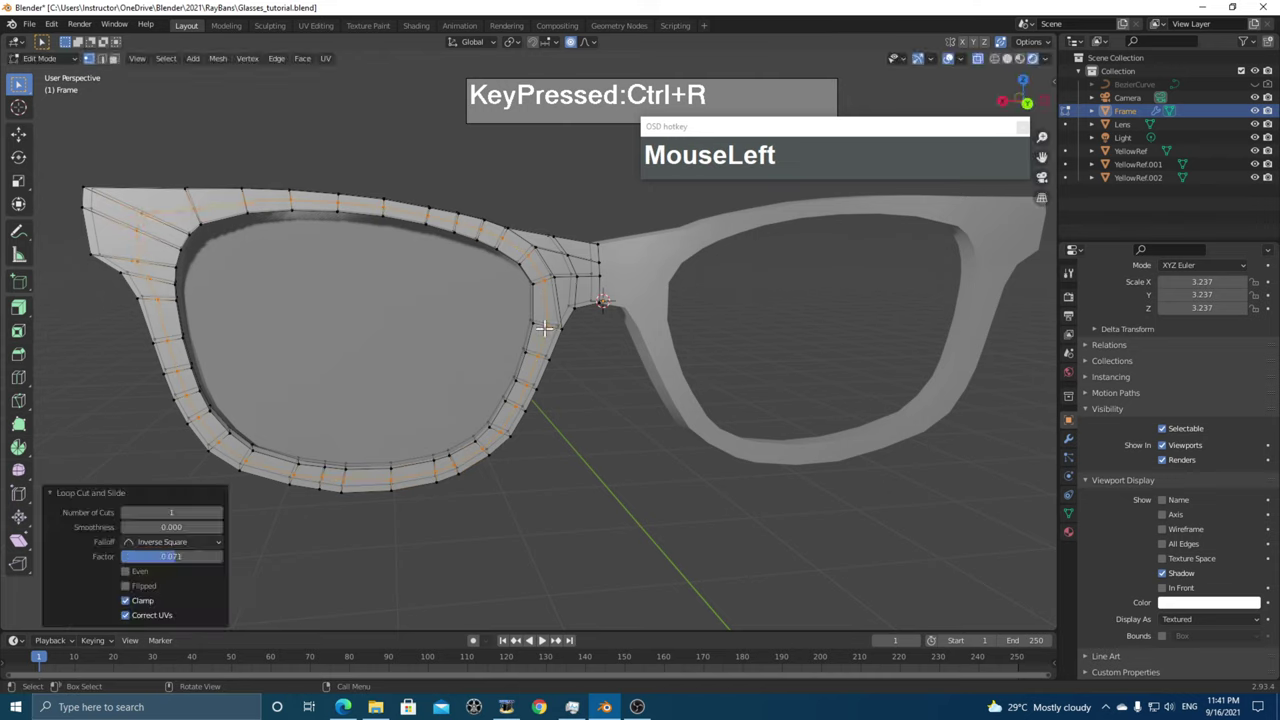
- Add a centred loop cut across the lower bridge and the adjoining inner rim
scroll(590, 372, up, 3)
shift+middle_drag(594, 351, 600, 392)
scroll(617, 363, up, 2)
scroll(594, 343, down, 2)
key(ctrl+r)
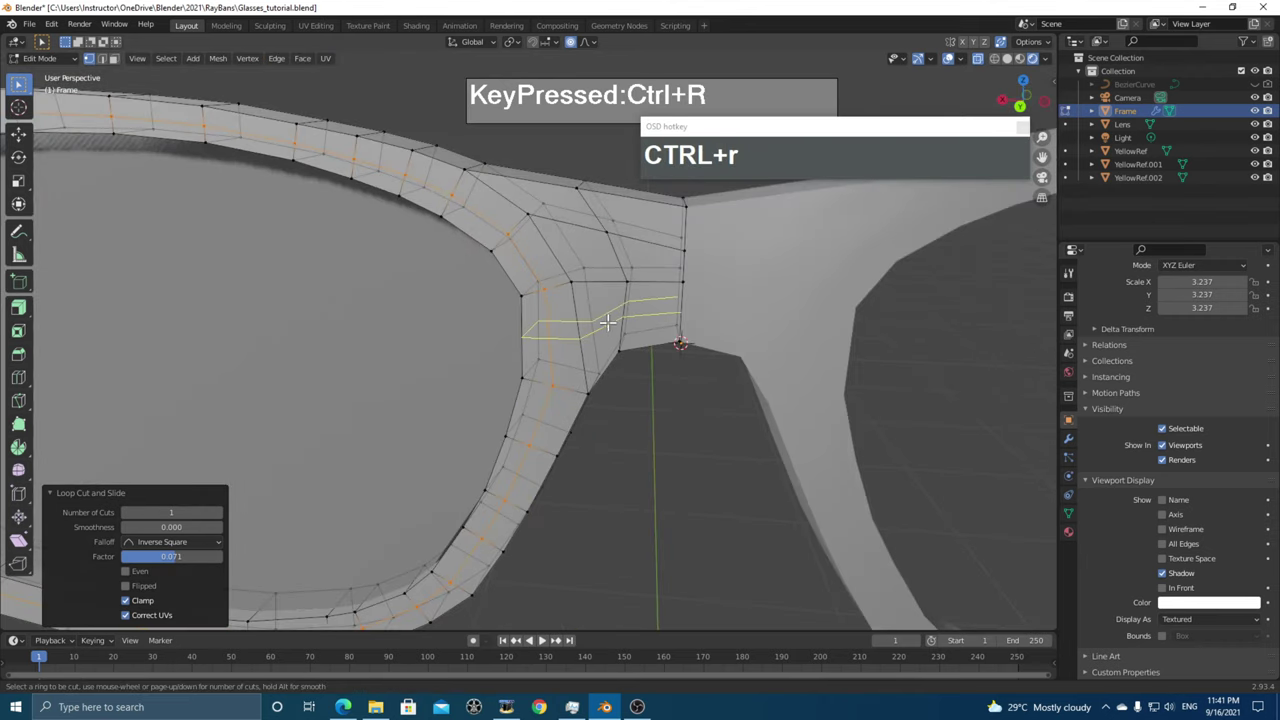
click(610, 319)
right_click(623, 354)
- Knife-cut from the rim's middle edge, dipping below the new loop, across the lower bridge to its centre edge
middle_drag(623, 354, 592, 366)
middle_drag(603, 356, 540, 232)
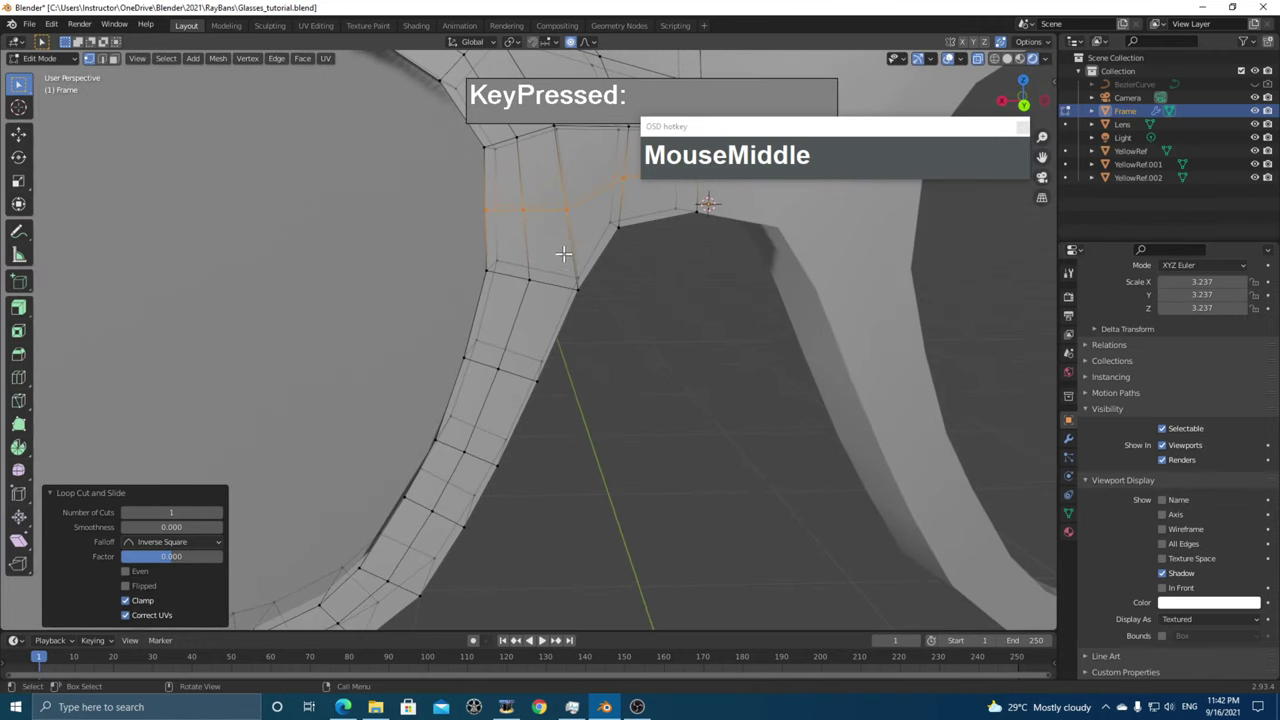
scroll(555, 234, up, 2)
shift+middle_drag(552, 280, 557, 323)
key(shift+k)
click(505, 262)
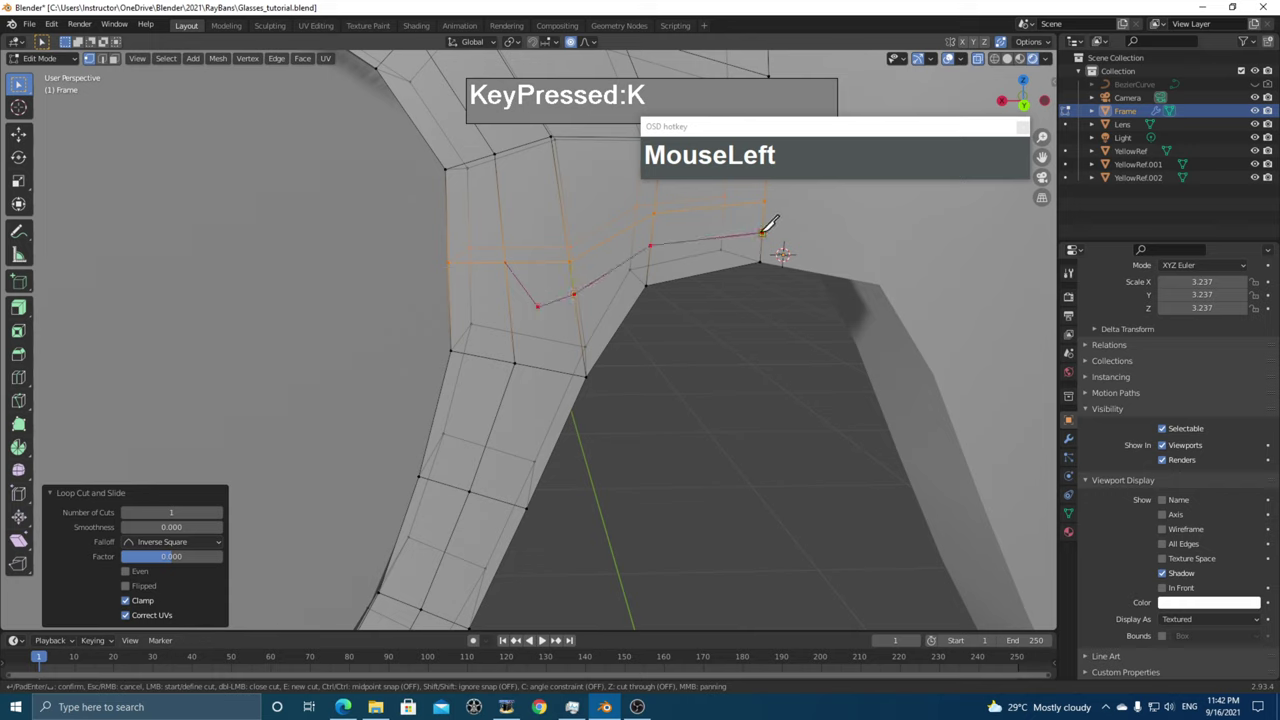
key(Return)
shift+middle_drag(604, 330, 577, 343)
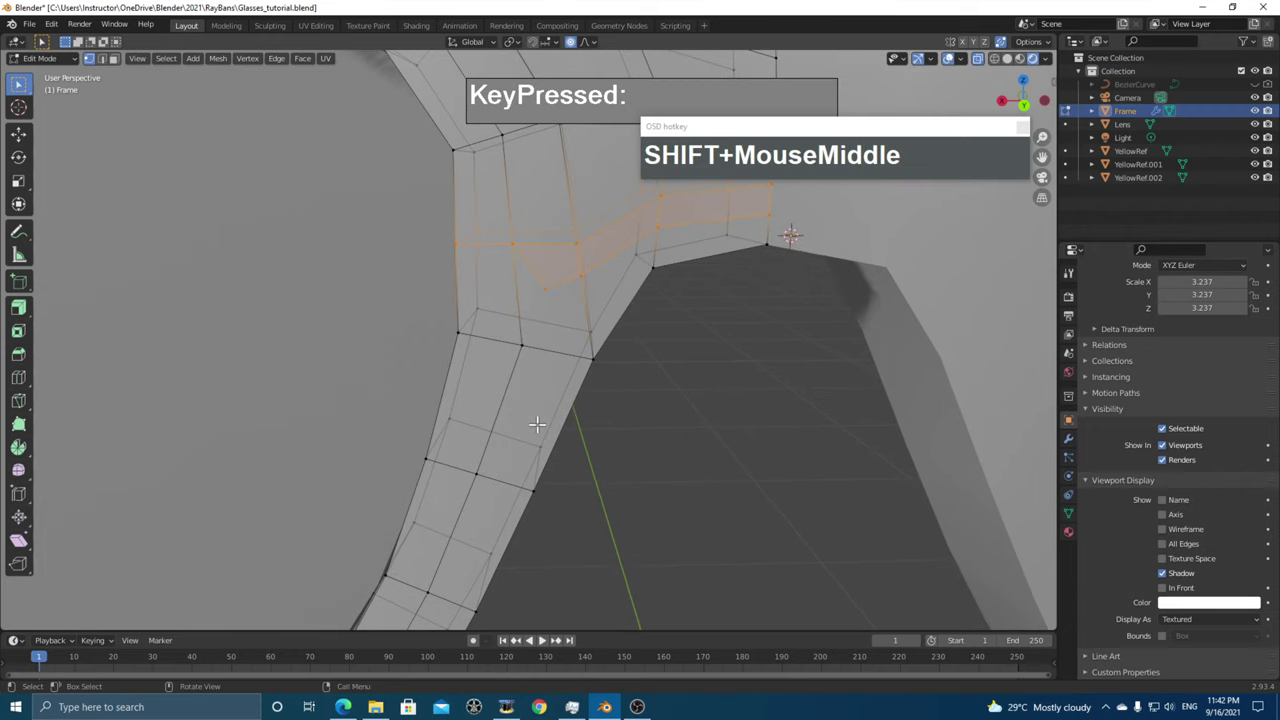
key(ctrl+r)
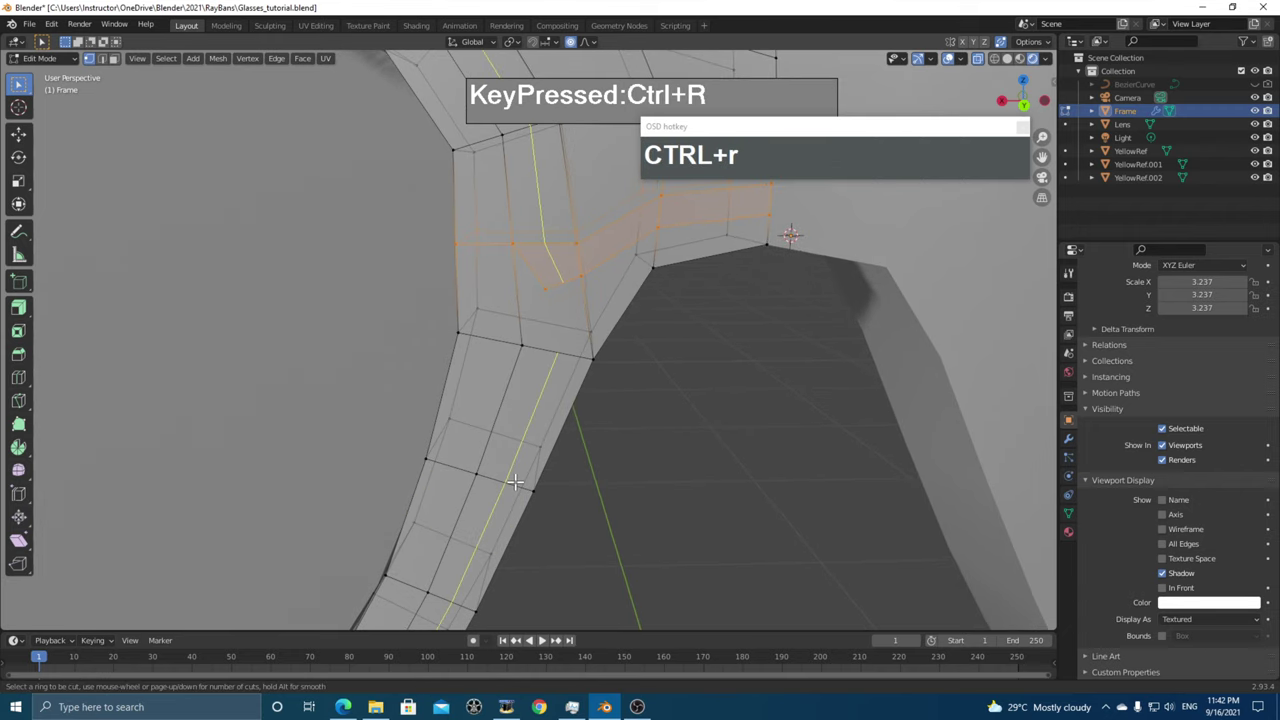
right_click(507, 475)
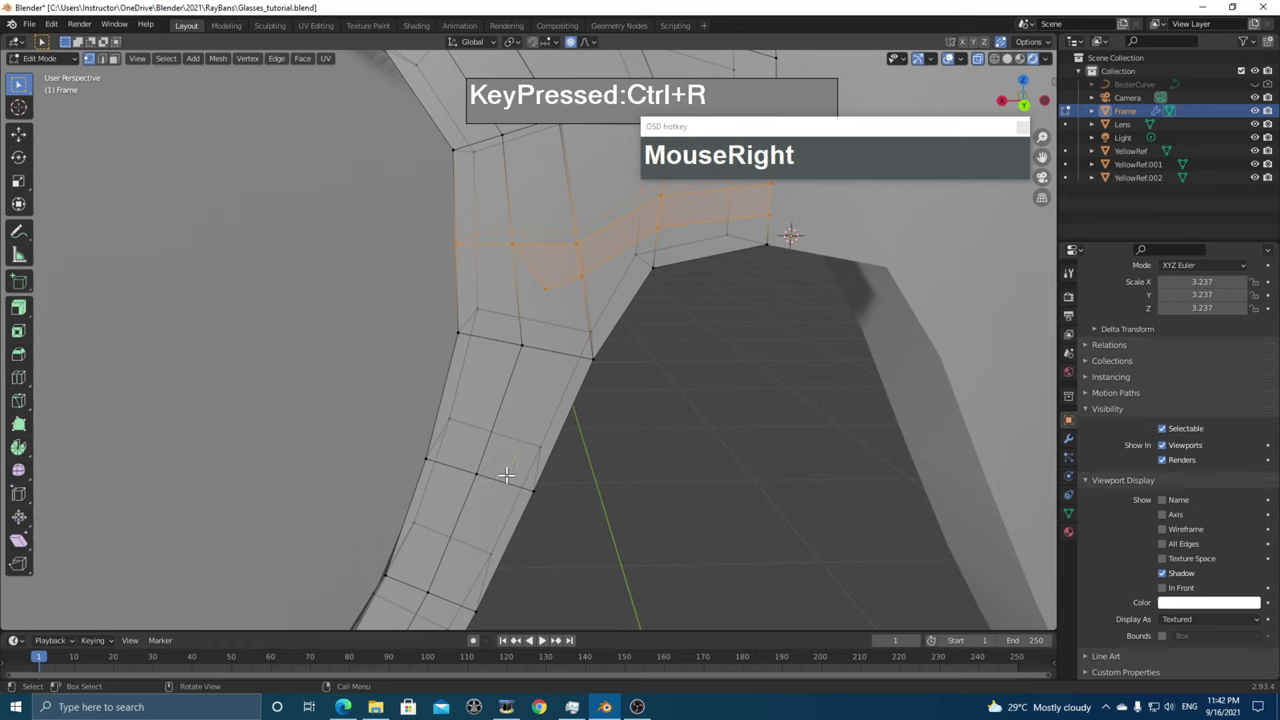
shift+middle_drag(553, 353, 552, 343)
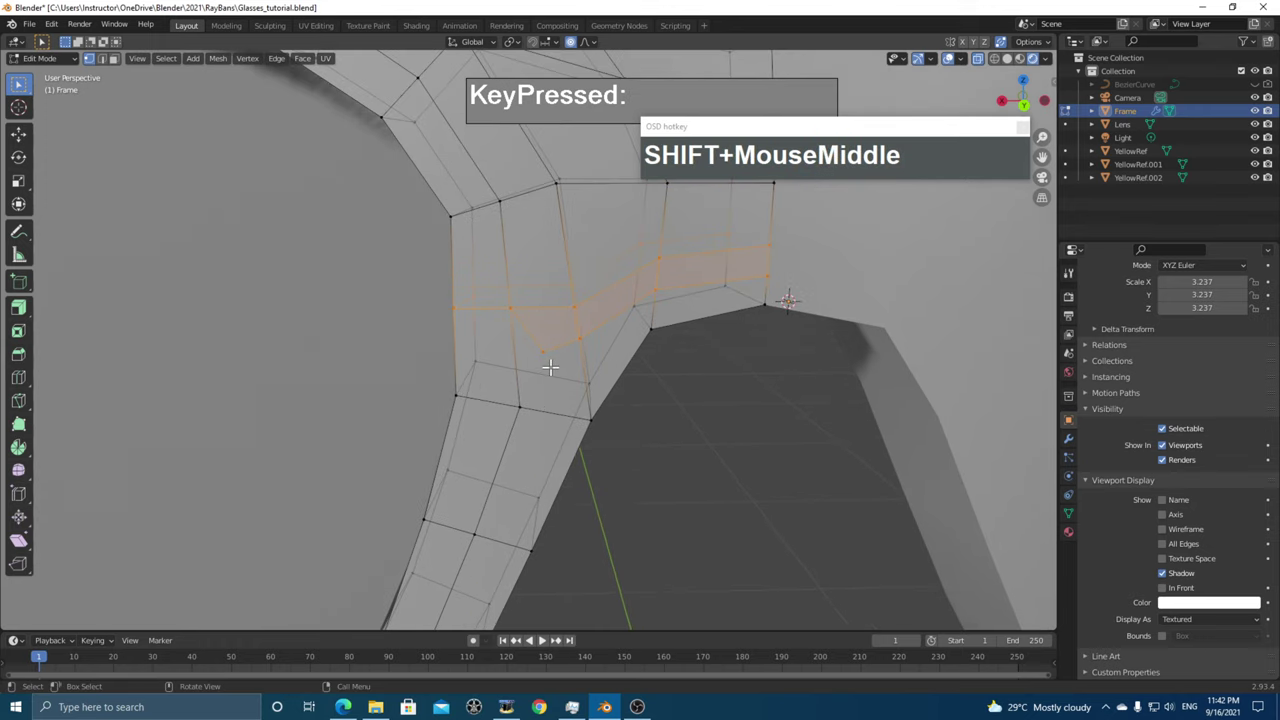
key(k)
click(542, 351)
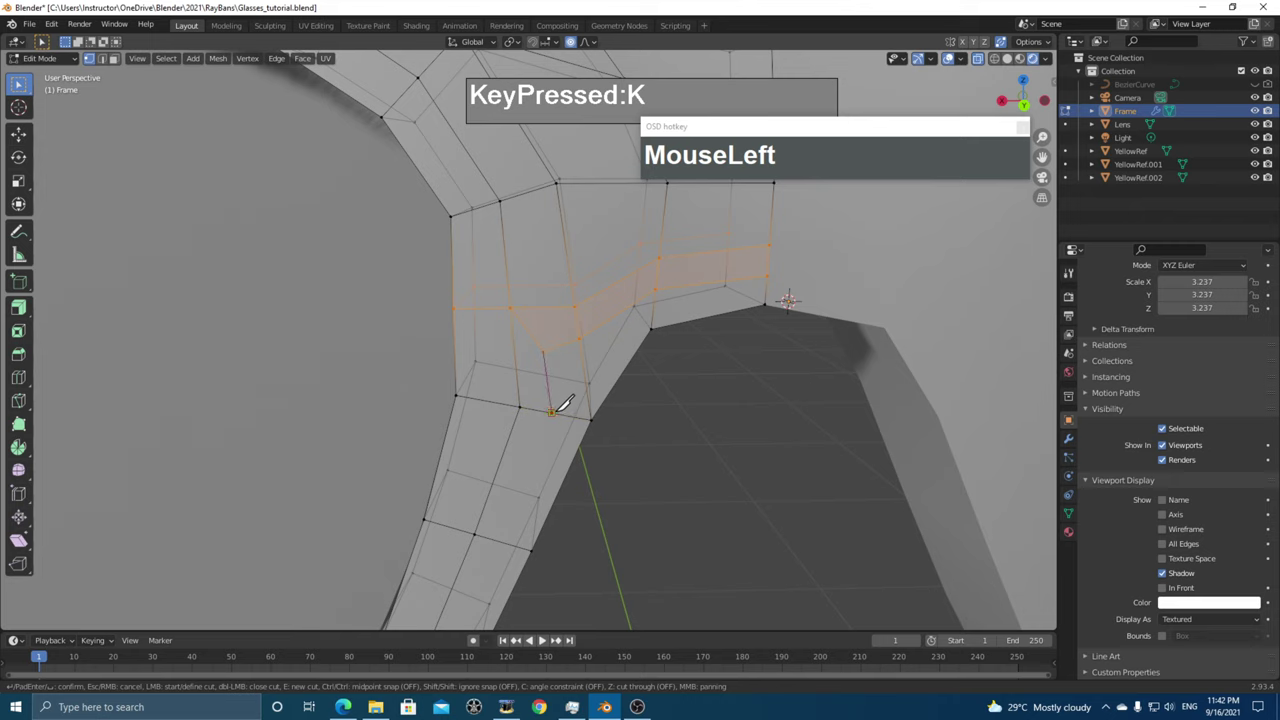
scroll(555, 470, down, 1)
right_click(516, 490)
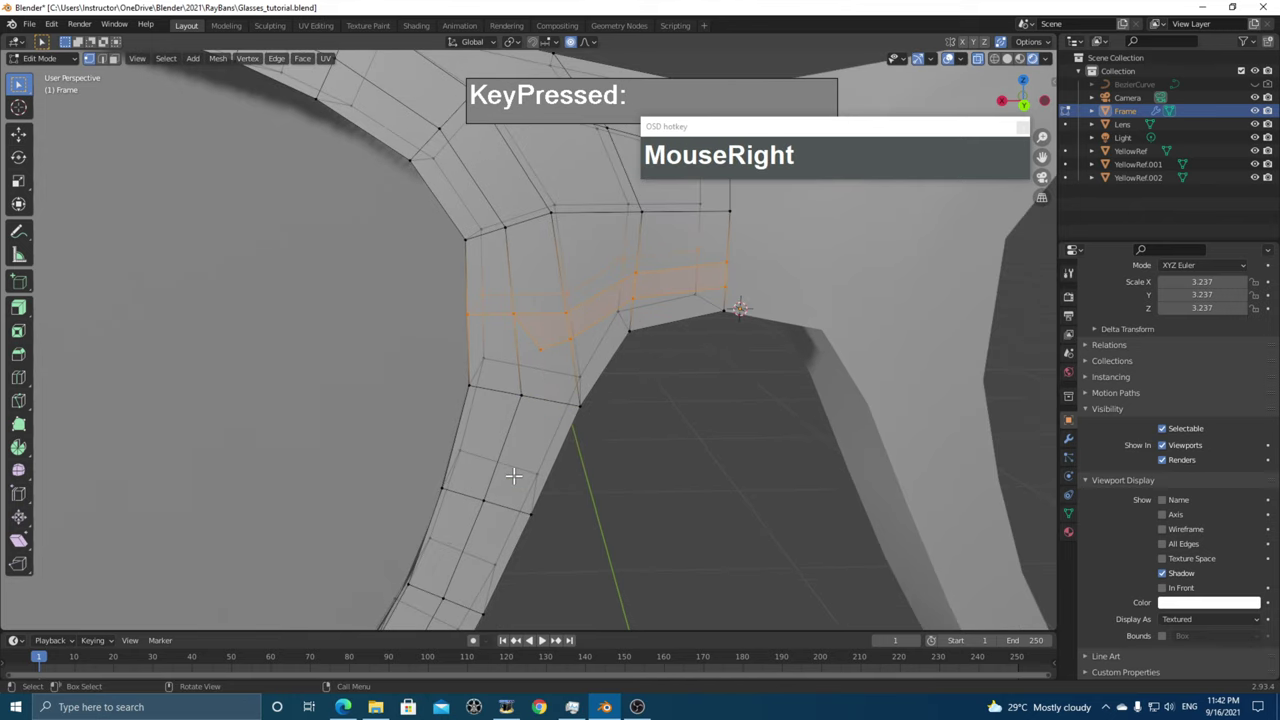
- Knife-cut from the dipped corner of the bridge cut down across the next two cross edges of the inner rim
key(k)
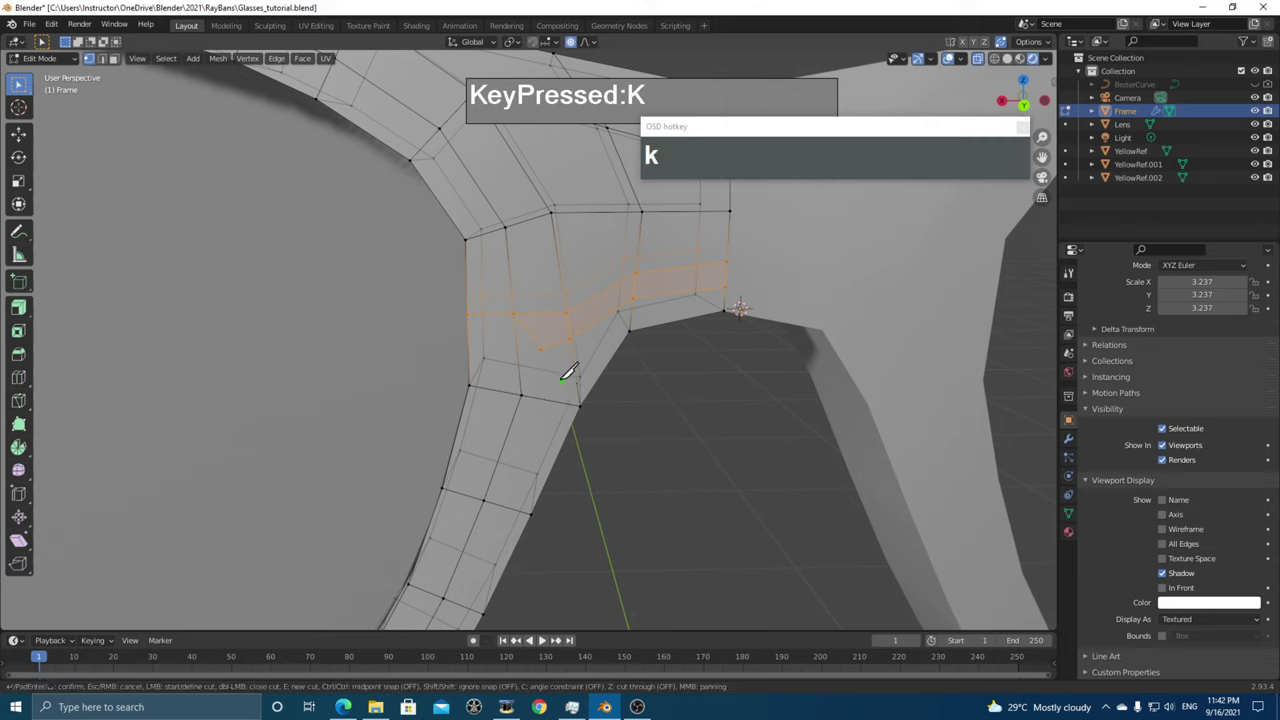
click(541, 349)
drag(543, 400, 519, 494)
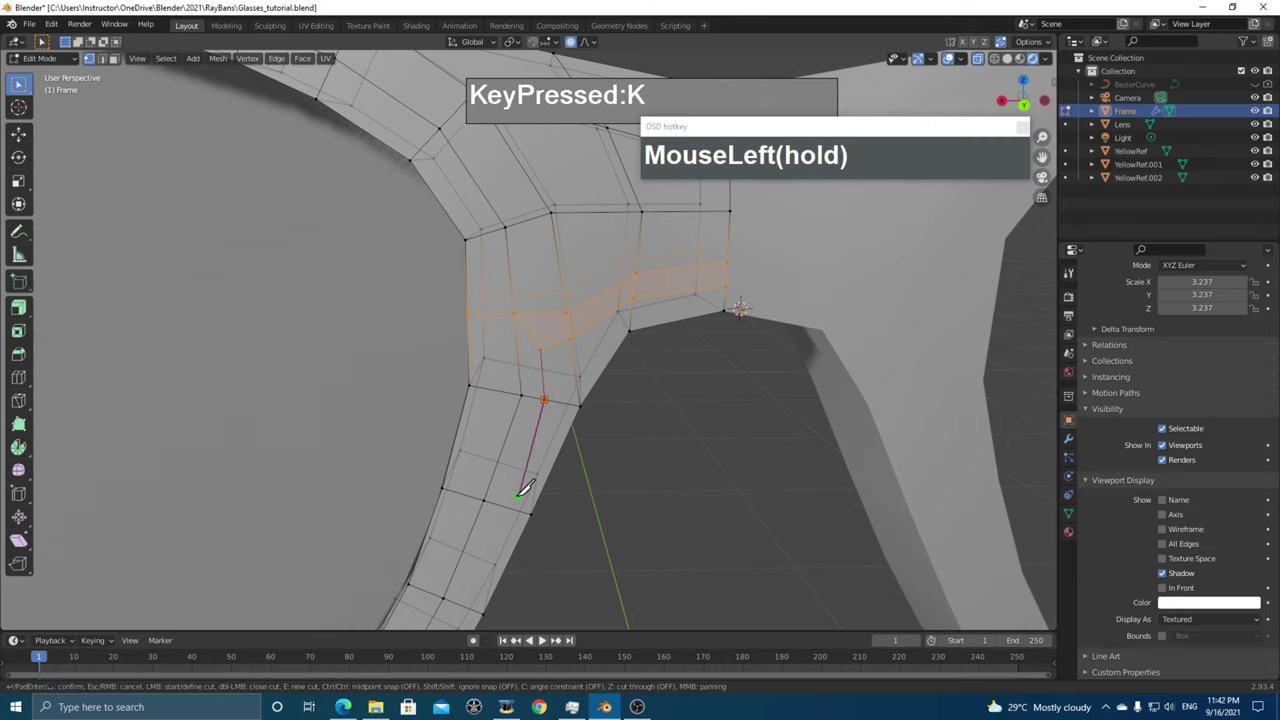
key(Return)
- Add one loop cut around the outer strip of the lens rim, with a slide factor of about -0.033
scroll(513, 493, down, 3)
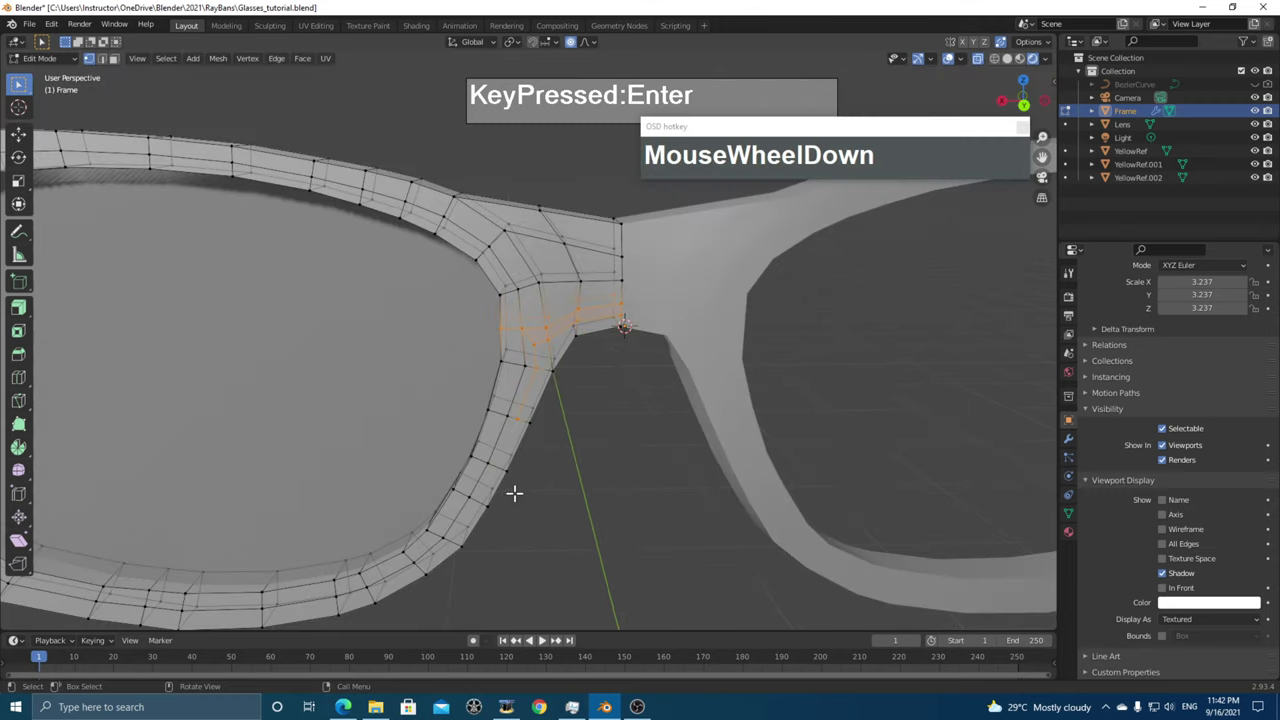
shift+middle_drag(559, 490, 557, 551)
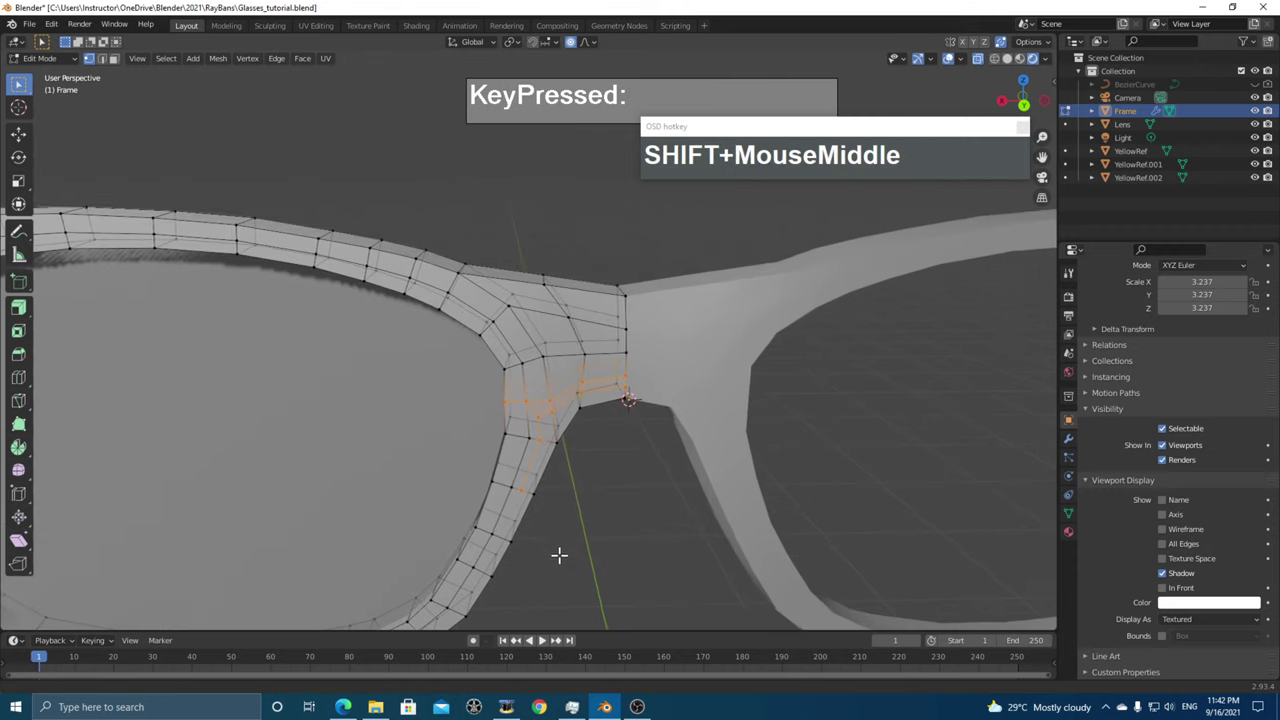
scroll(586, 491, up, 2)
shift+middle_drag(586, 491, 577, 445)
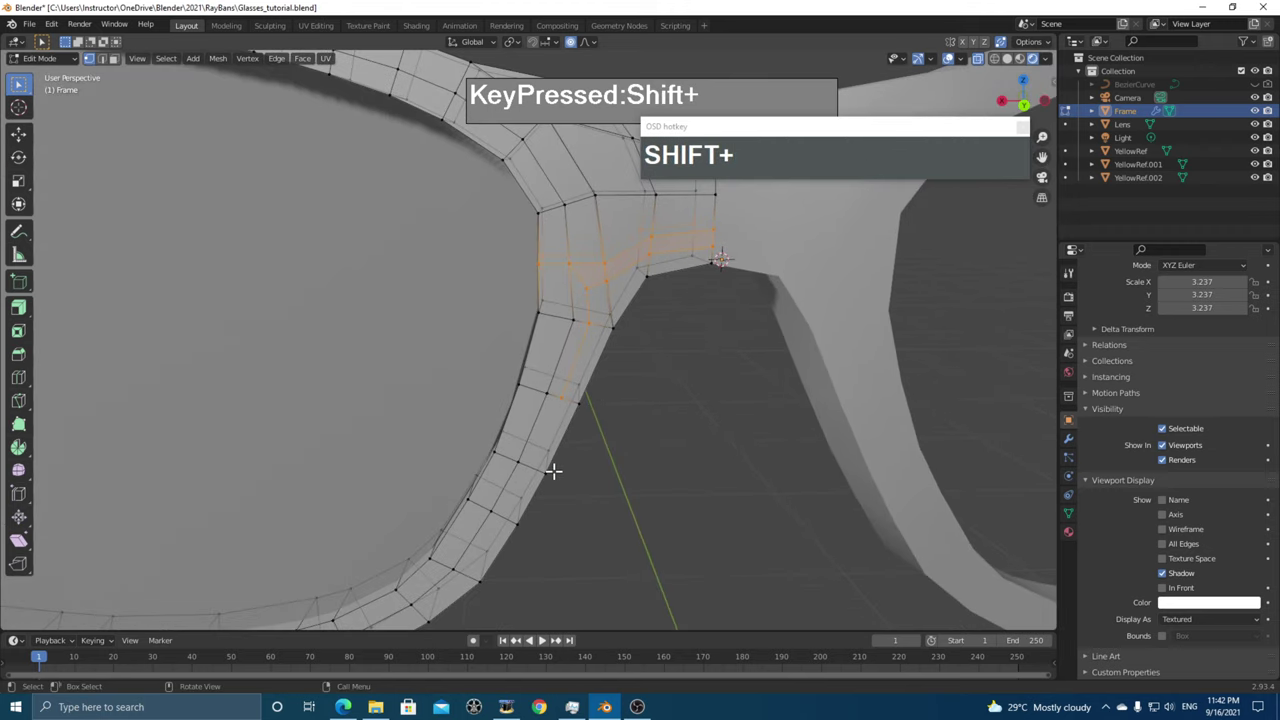
key(ctrl+r)
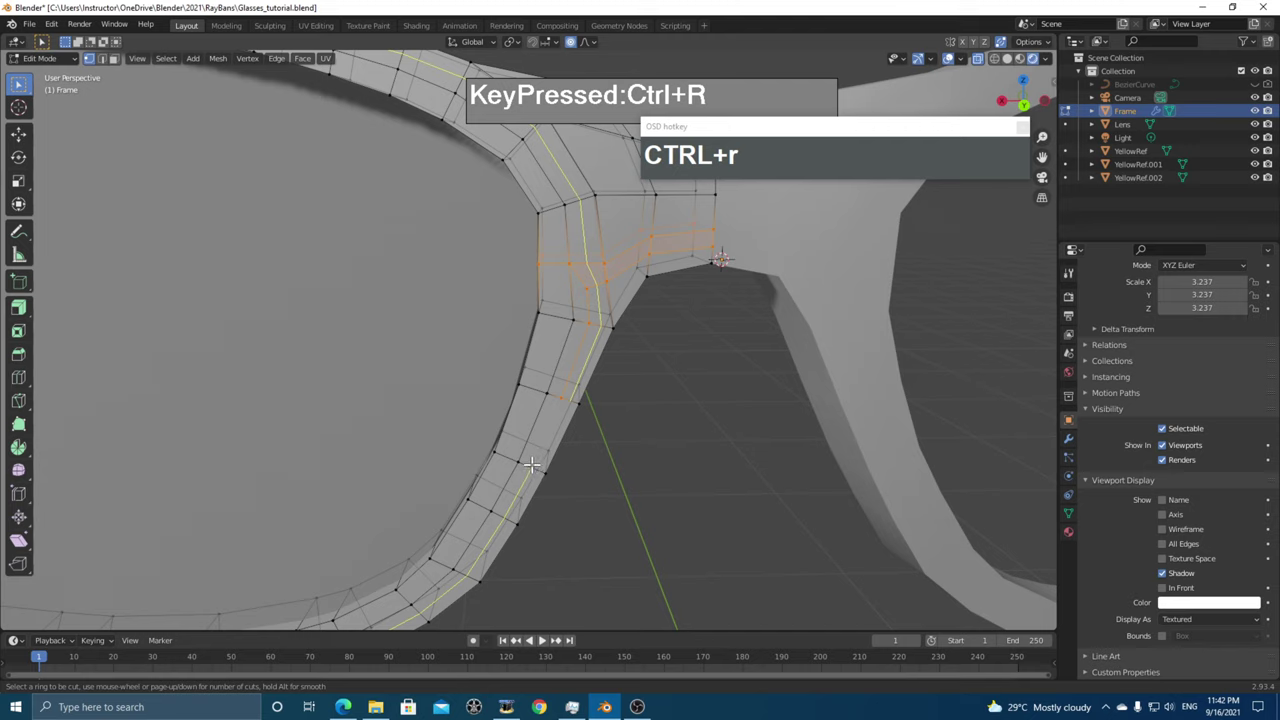
click(531, 464)
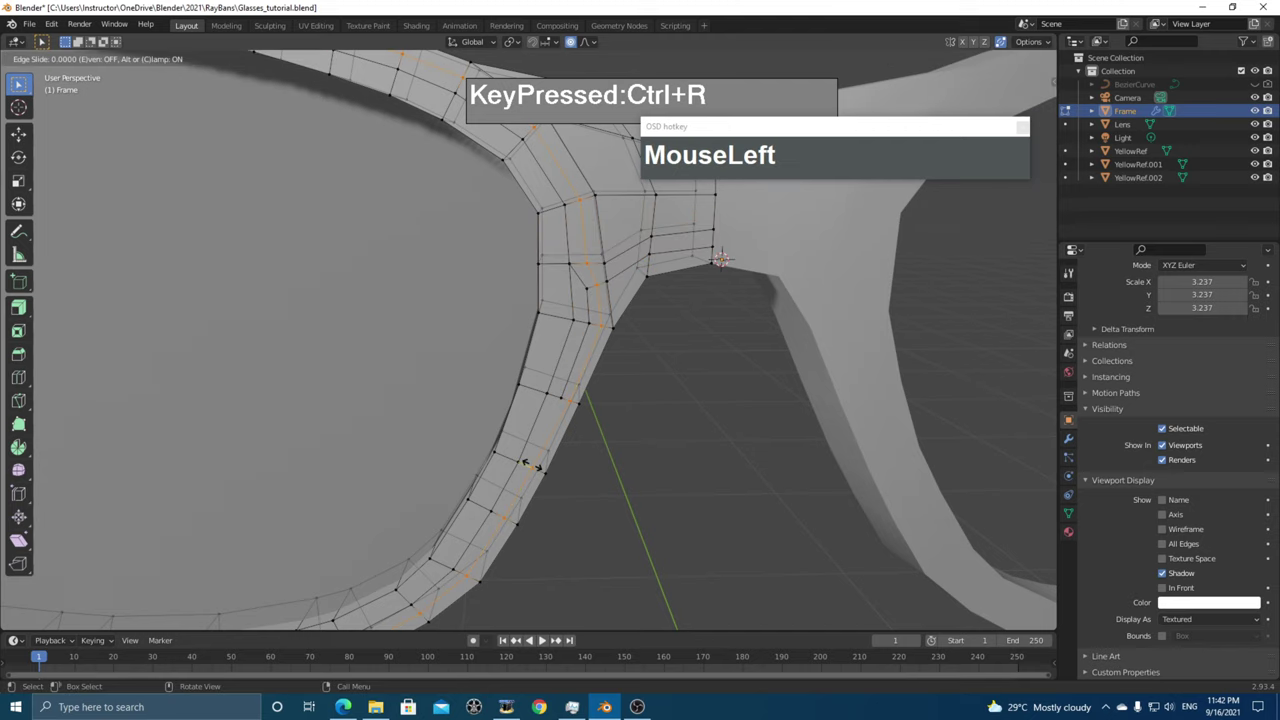
click(531, 466)
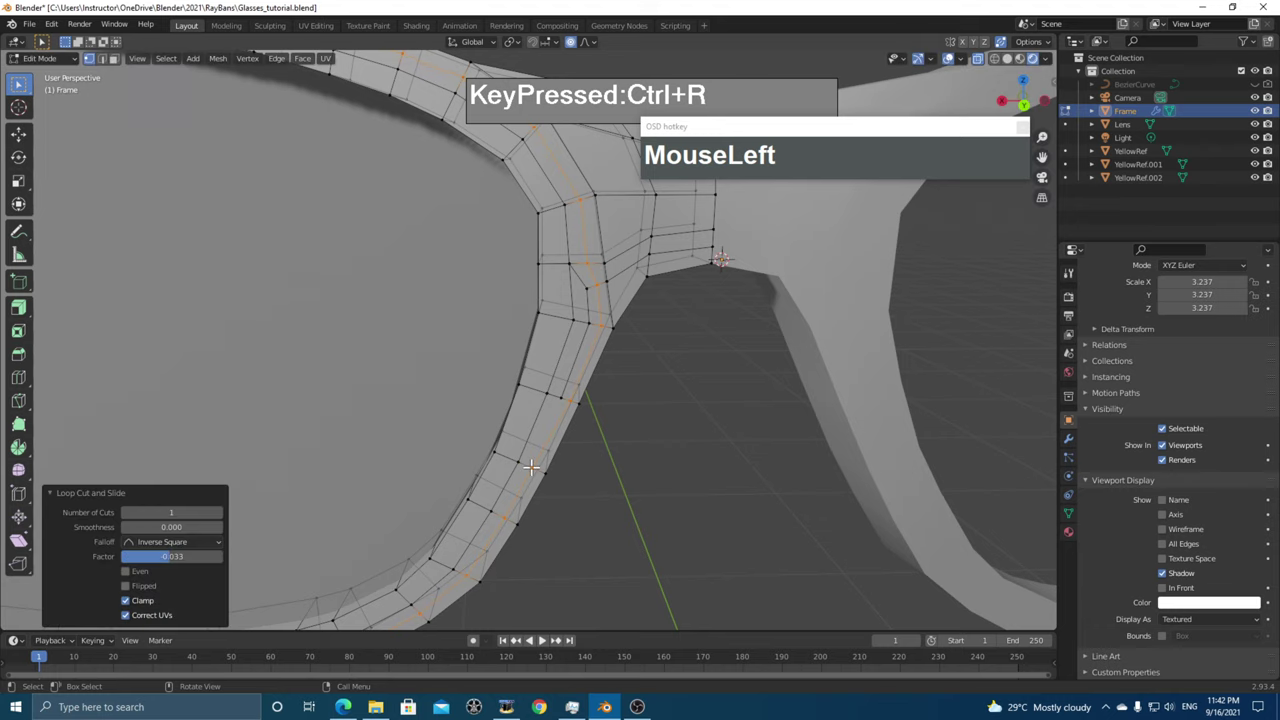
right_click(535, 457)
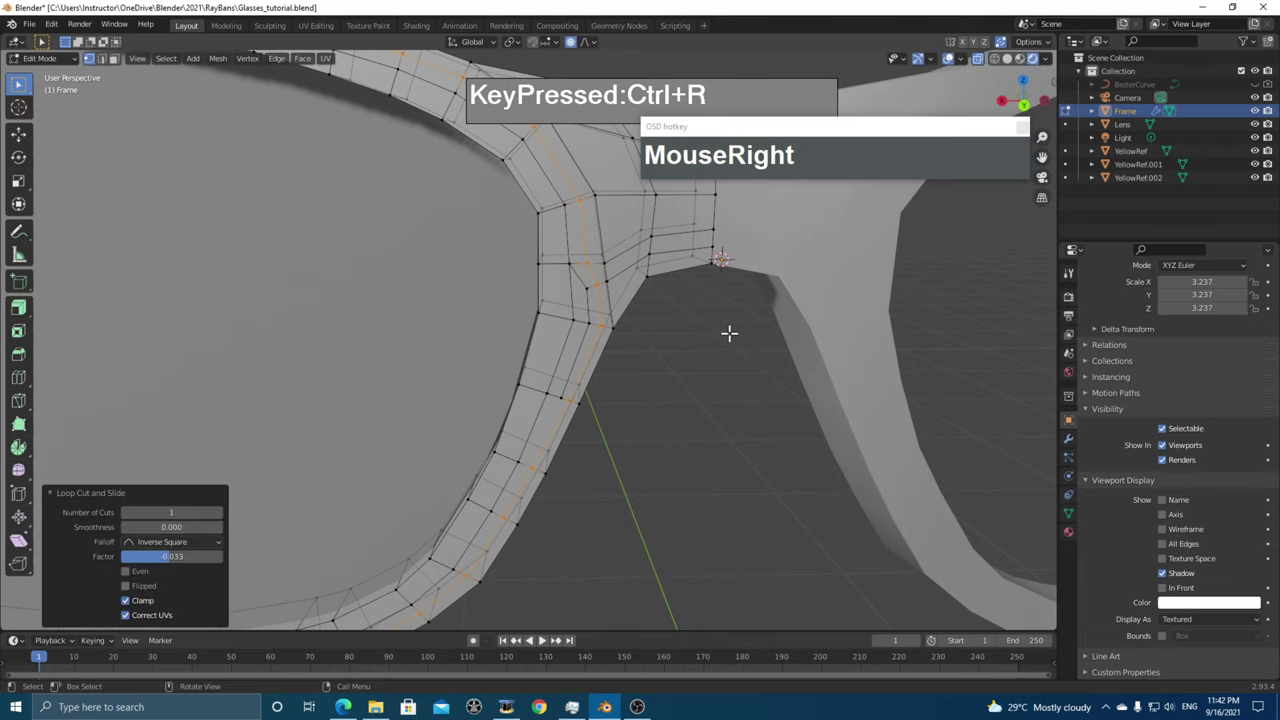
- Dissolve the new loop's edge segments beside the lower bridge, from the upper bridge cut down to the rim's knife cut
key(2)
click(594, 275)
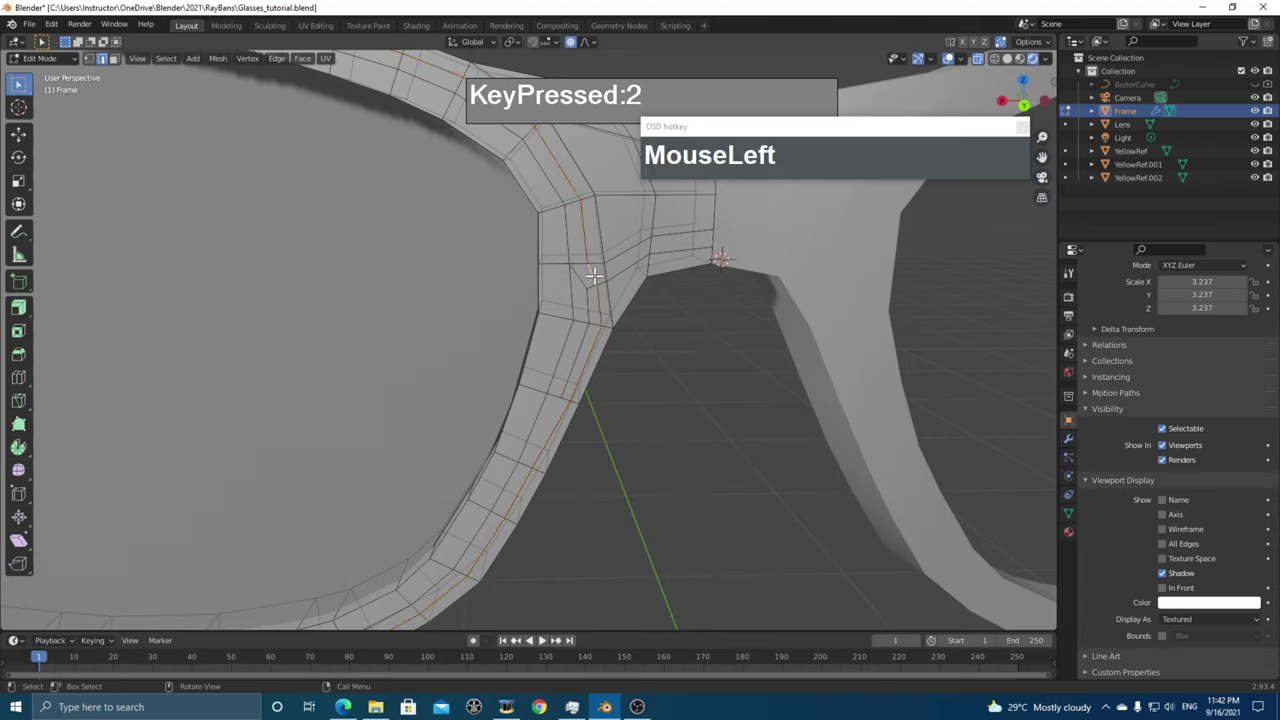
key(Caps_Lock)
click(599, 306)
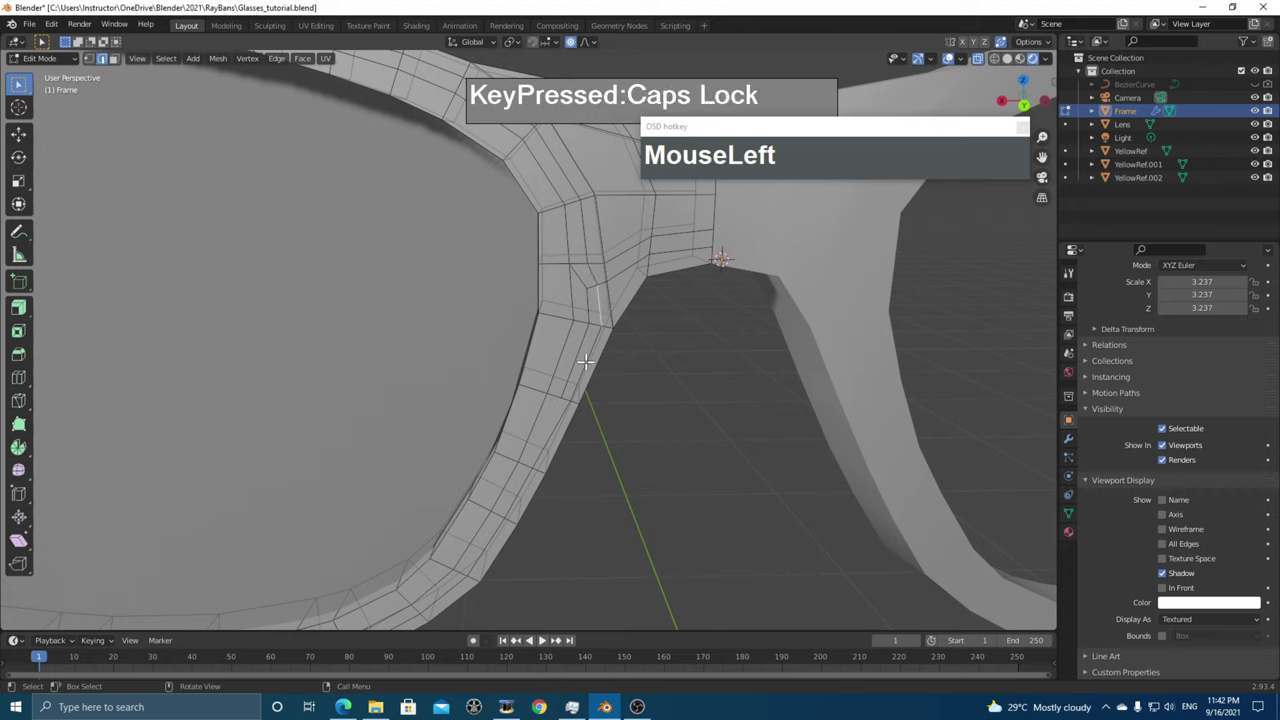
shift+click(583, 361)
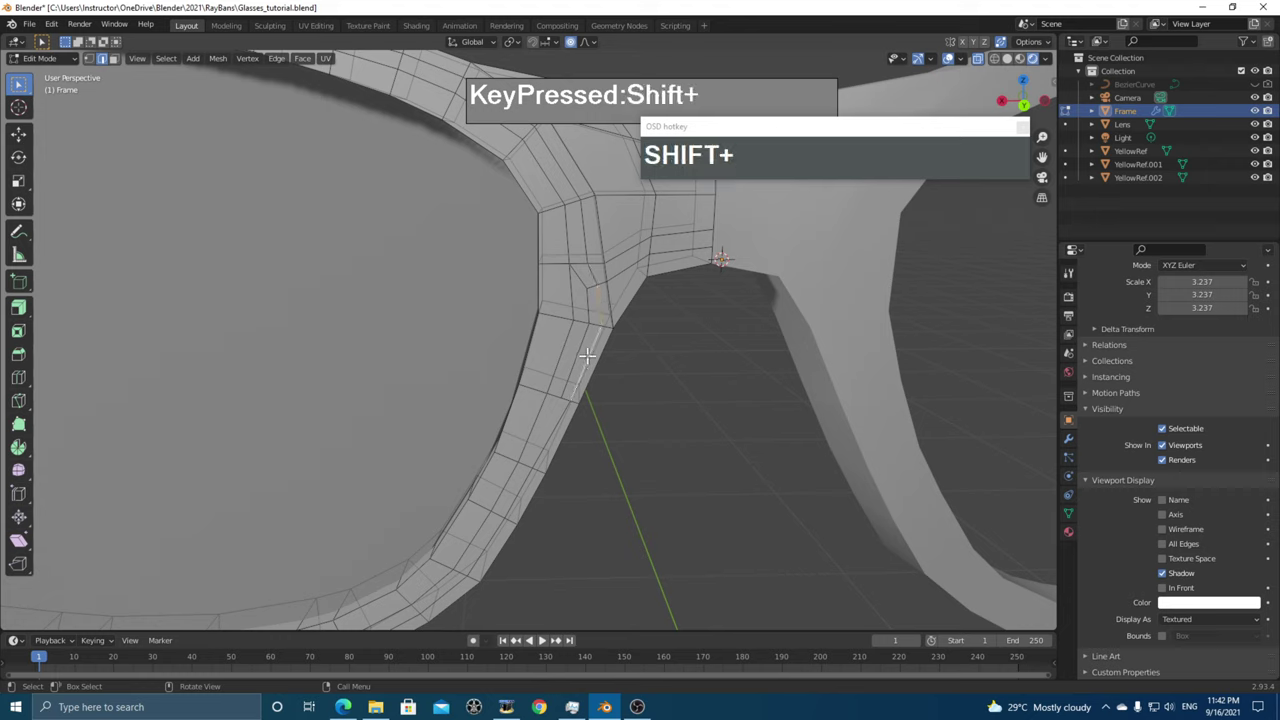
shift+click(592, 288)
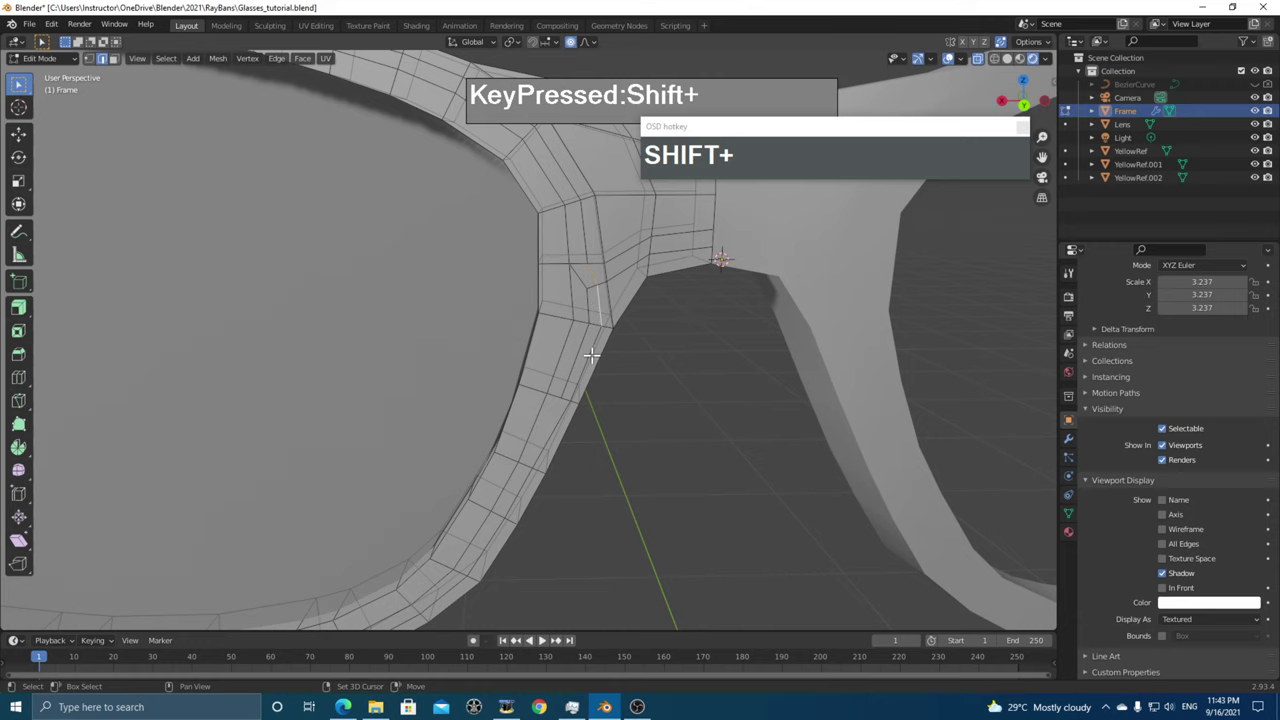
shift+scroll(597, 351, up, 2)
shift+middle_drag(643, 334, 606, 366)
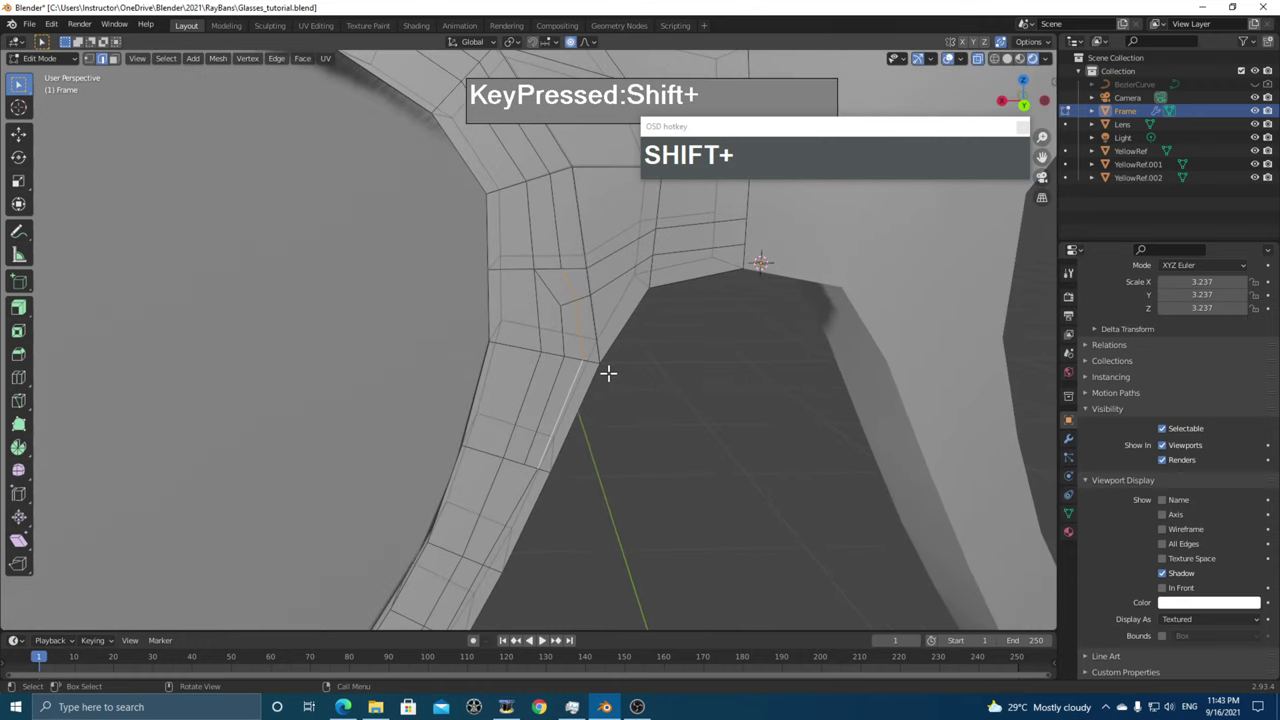
key(shift+x)
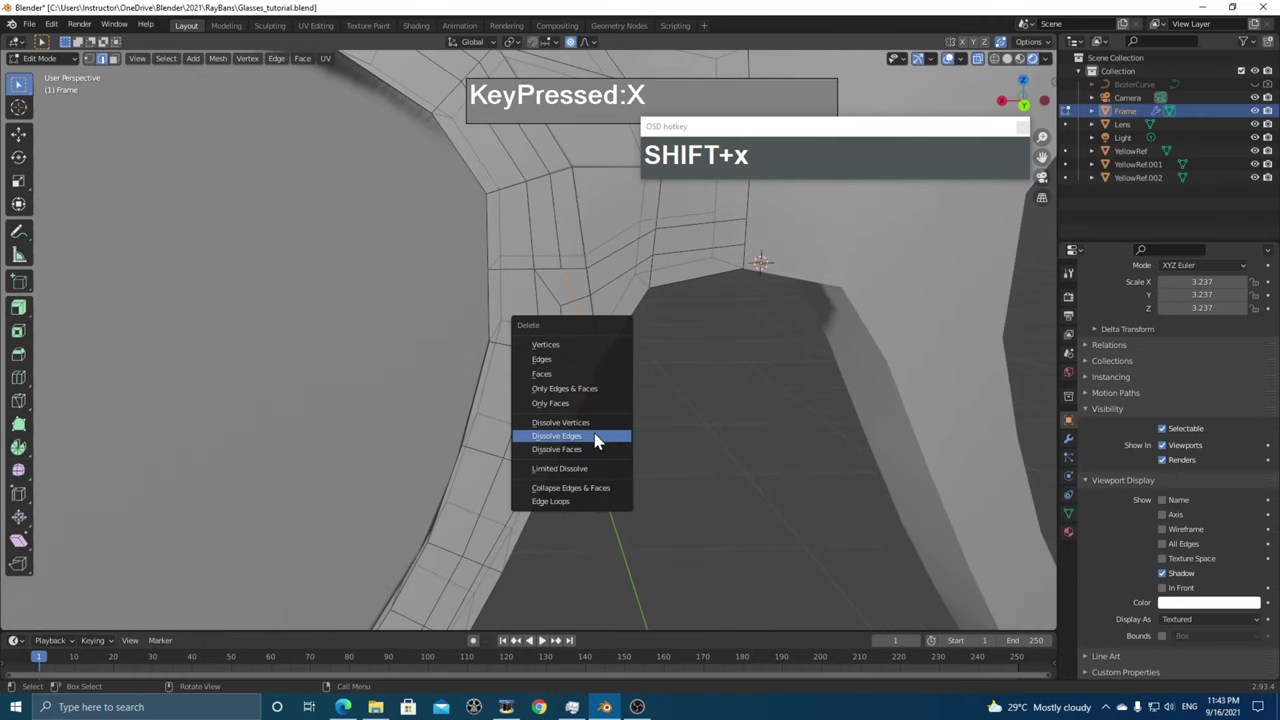
click(595, 437)
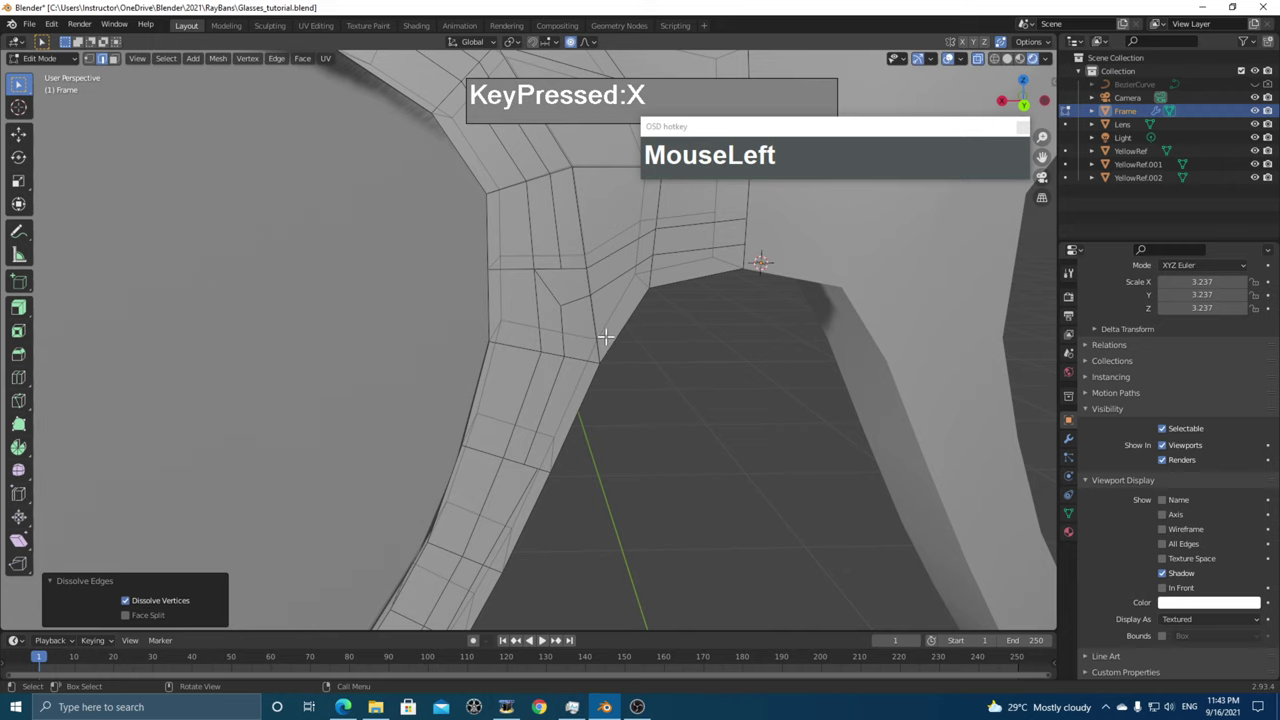
- Slide the vertex at the knife cut's lower end along its cross edge with a factor of 1.000
middle_drag(605, 337, 597, 321)
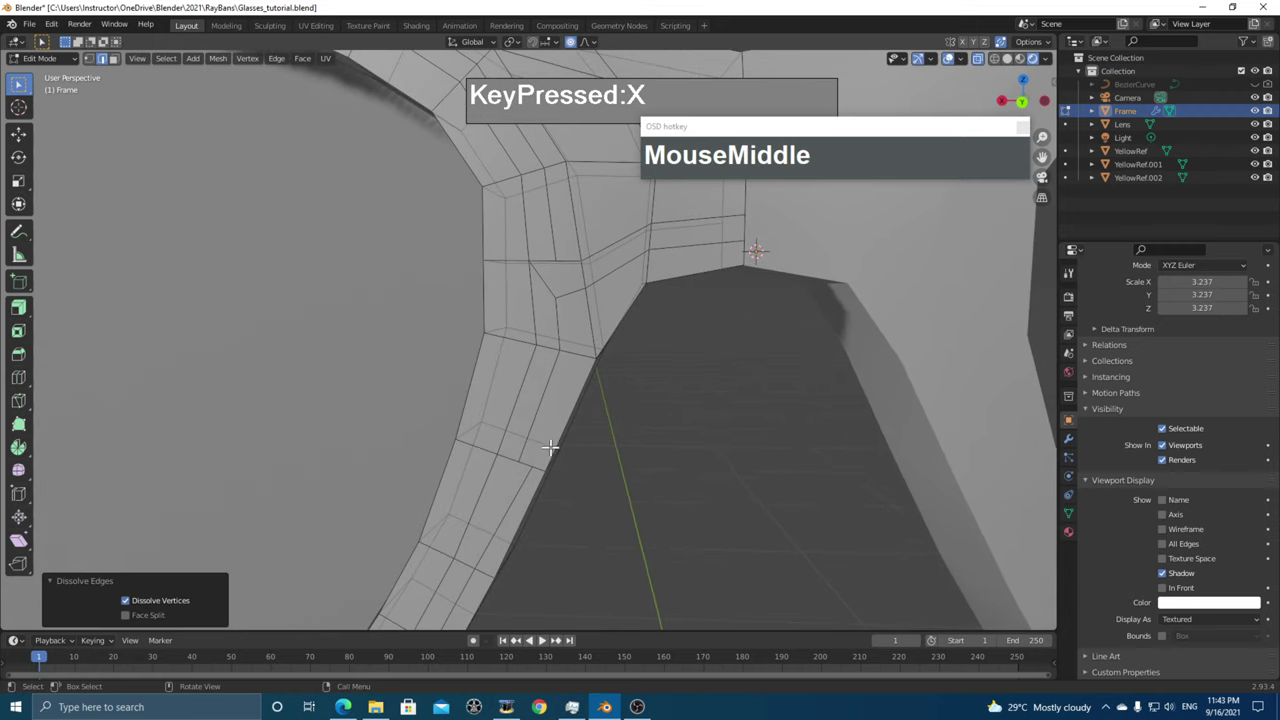
shift+middle_drag(550, 447, 531, 423)
scroll(517, 393, up, 2)
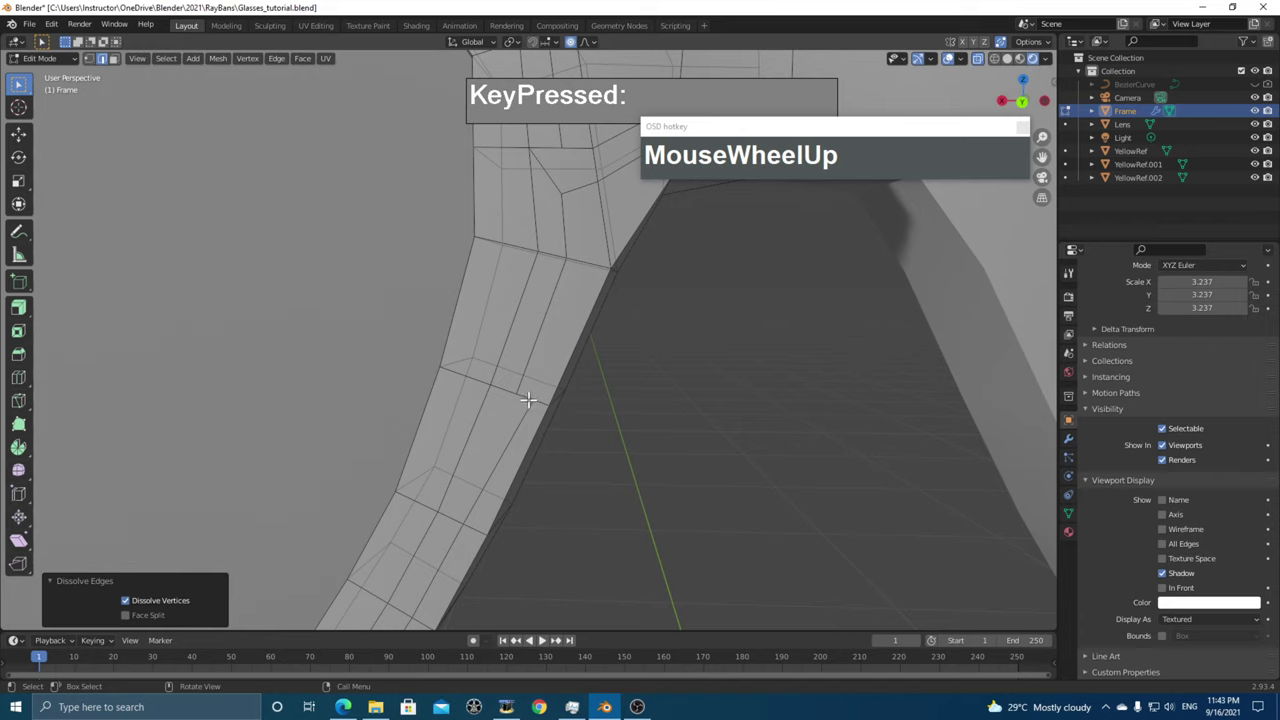
key(1)
click(533, 406)
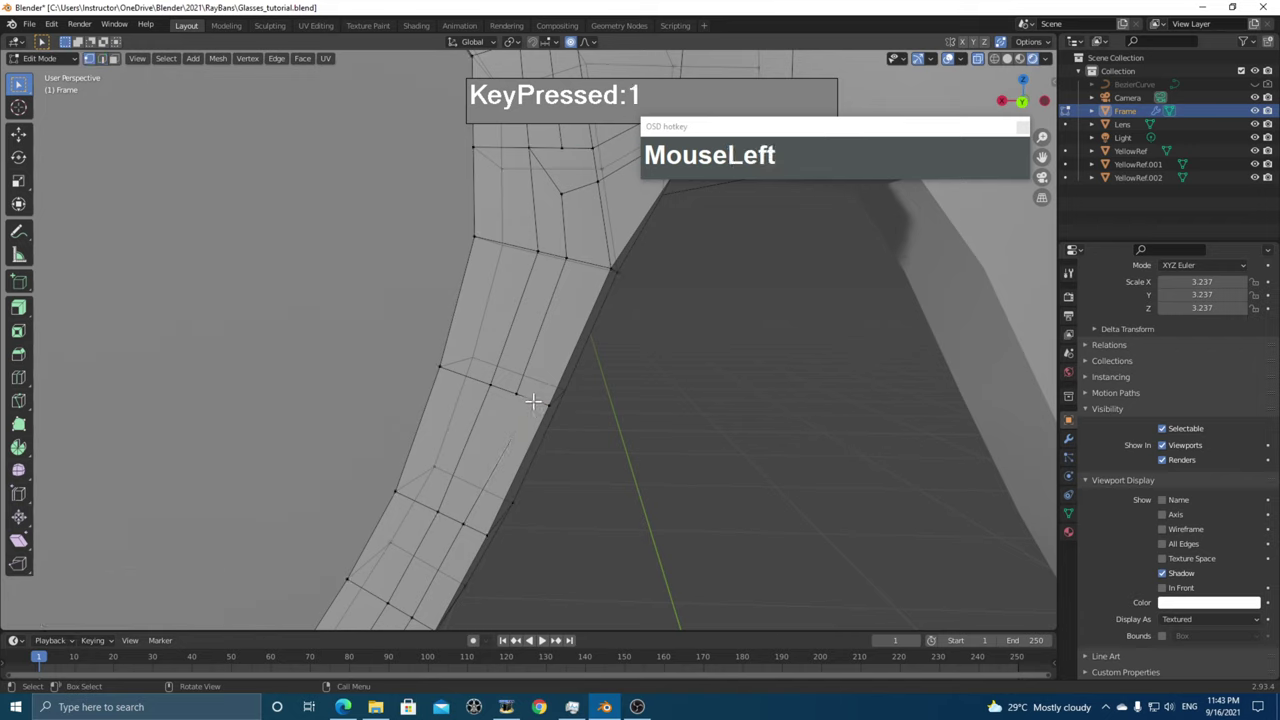
key(g)
key(g)
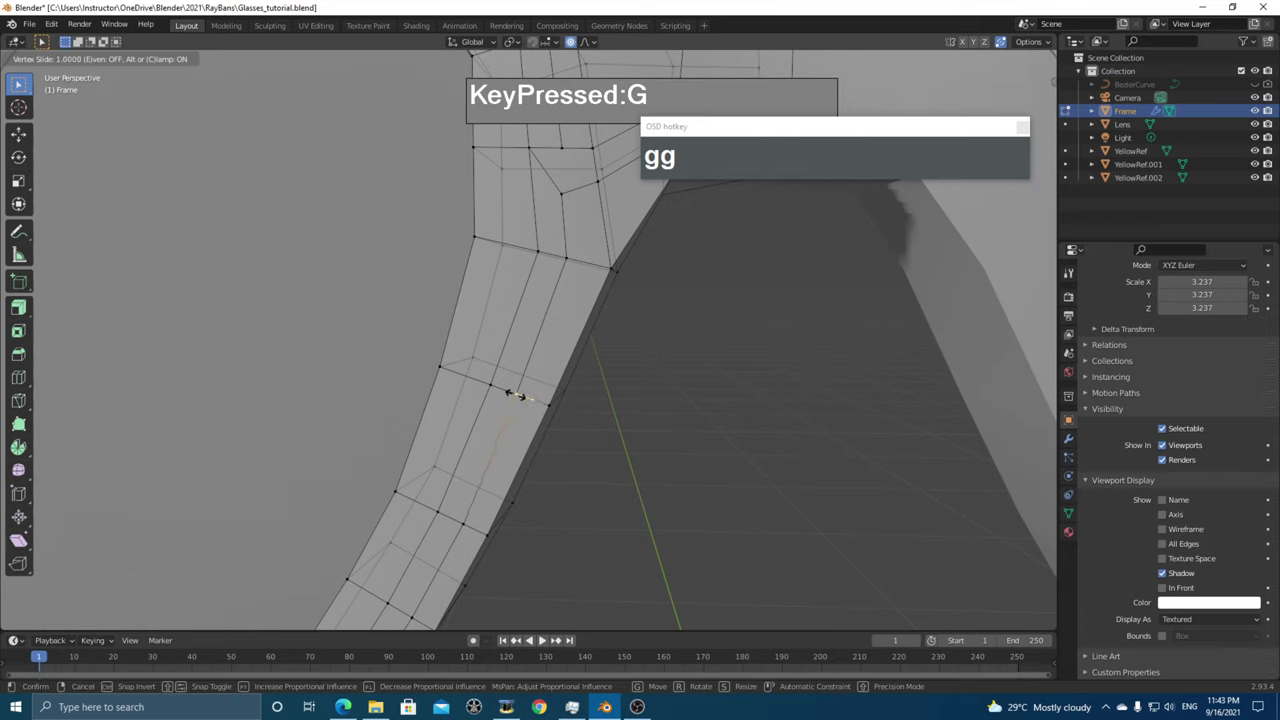
click(513, 395)
scroll(580, 355, down, 3)
middle_drag(571, 349, 557, 308)
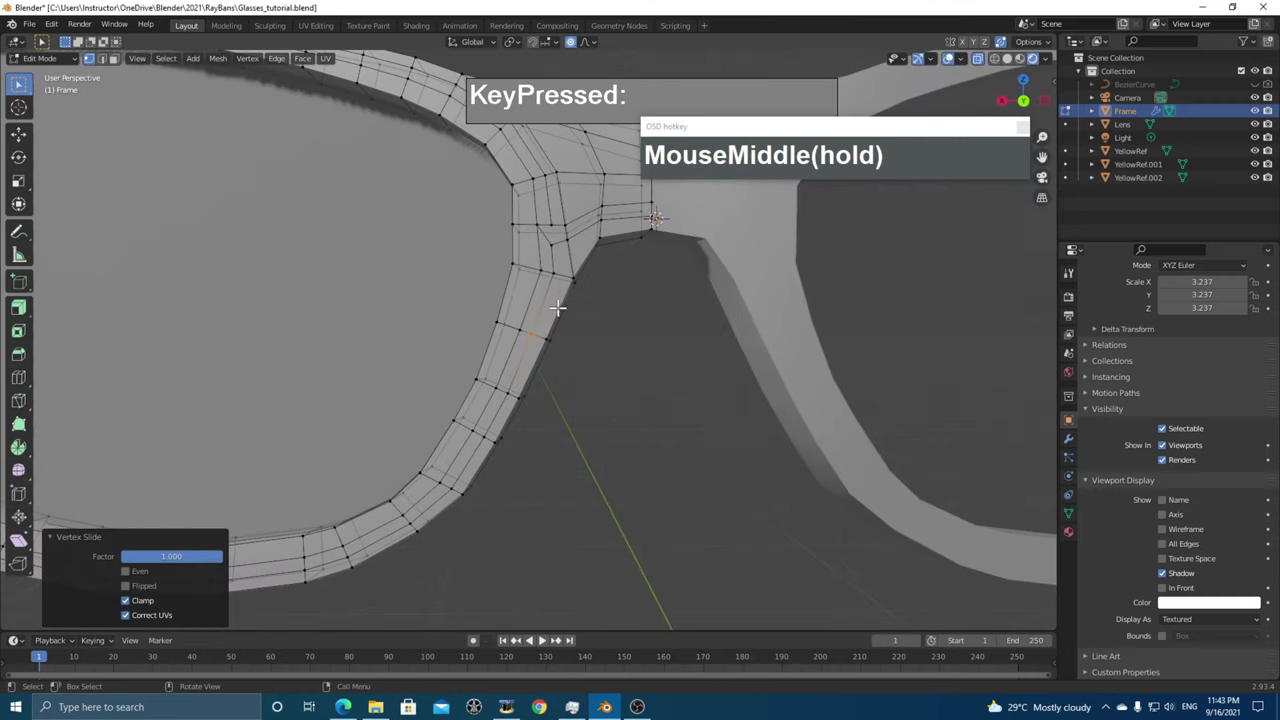
- Turn off proportional editing and reposition the knife cut's corner vertex where the rim meets the bridge
mouse_move(563, 260)
middle_down()
mouse_move(563, 309)
mouse_move(591, 340)
mouse_move(566, 323)
mouse_move(575, 250)
mouse_move(563, 249)
middle_up()
click(554, 279)
key(g)
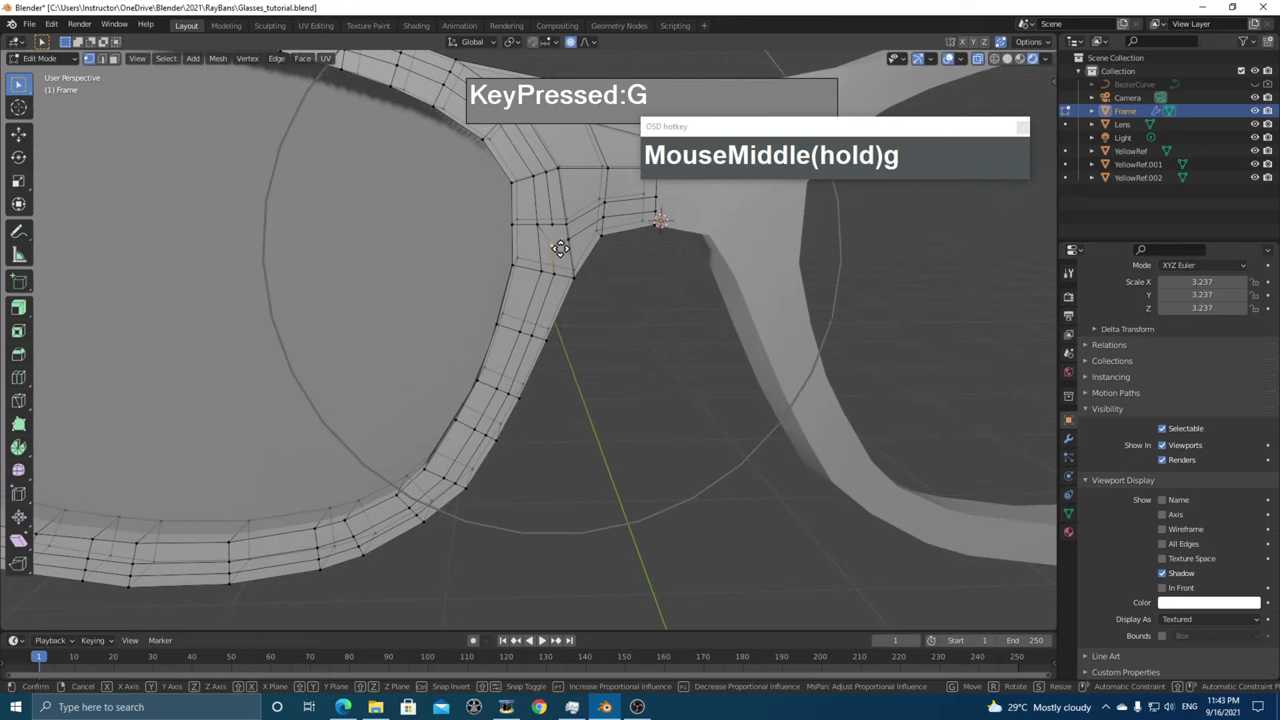
right_click(590, 293)
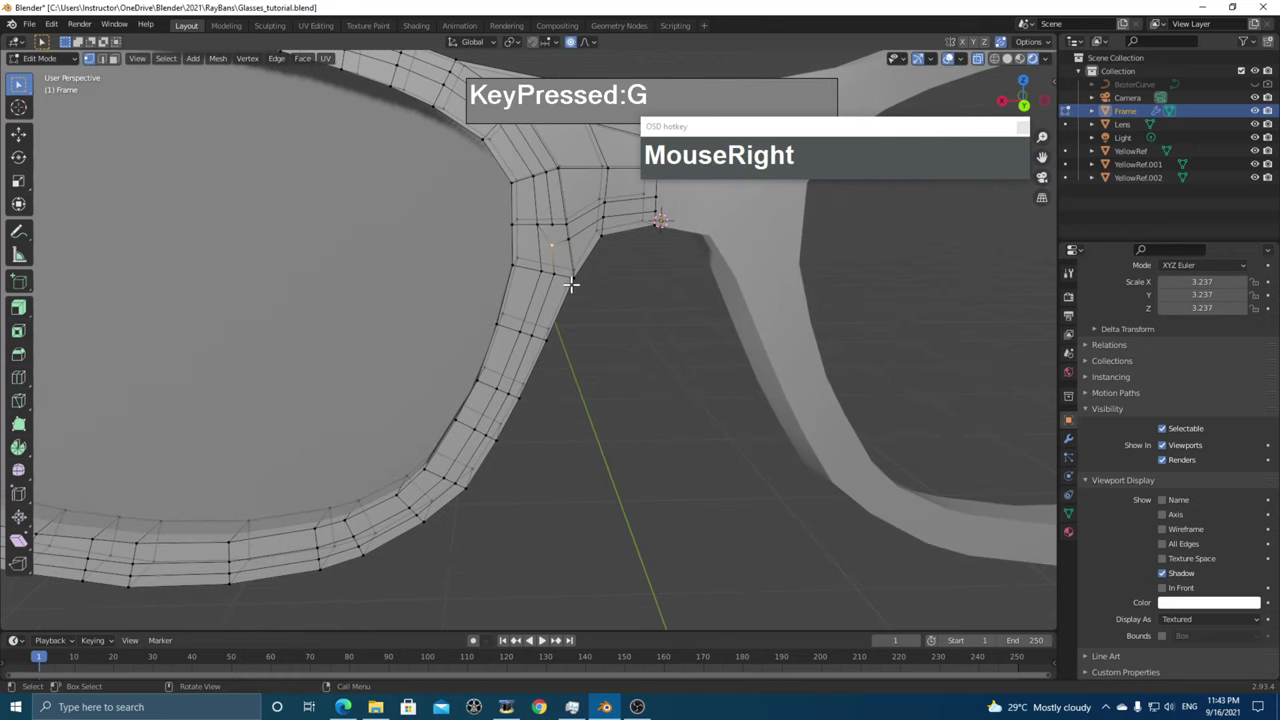
key(o)
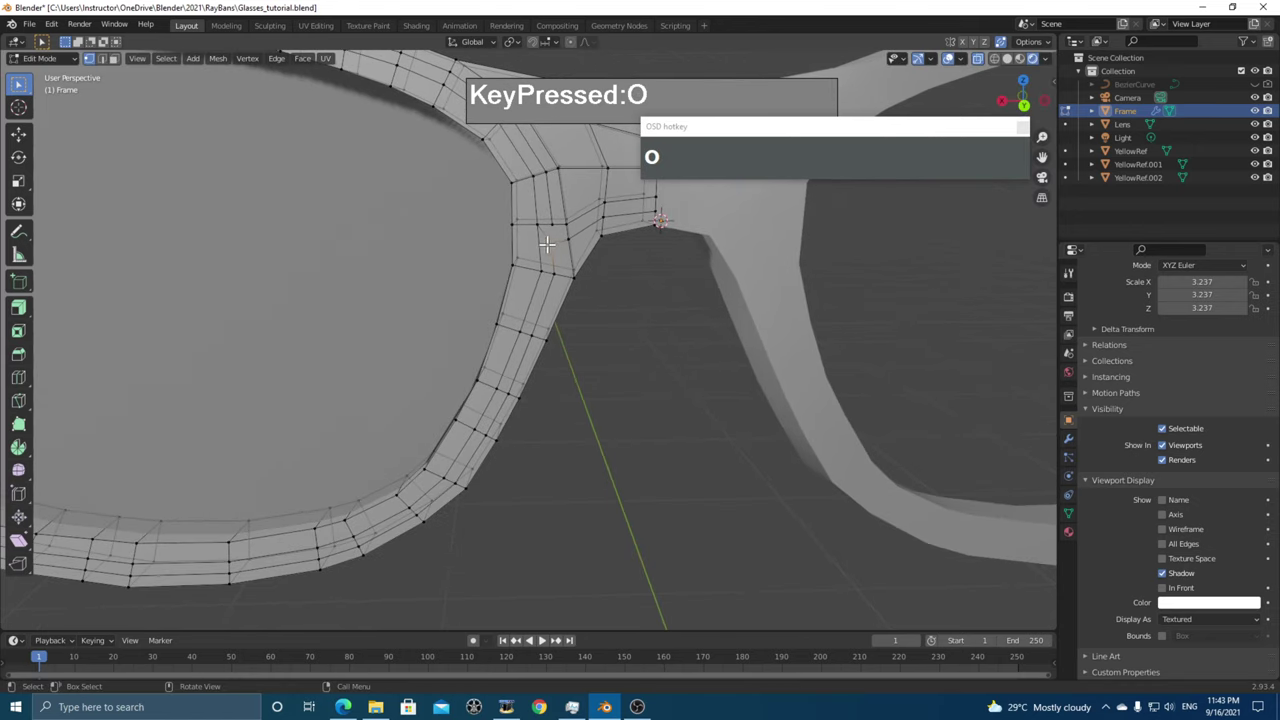
click(557, 255)
middle_drag(568, 259, 609, 286)
key(g)
click(579, 260)
- Extrude the strip of inner rim faces running down from the lower bridge by about 0.347 m to form a nose pad
key(3)
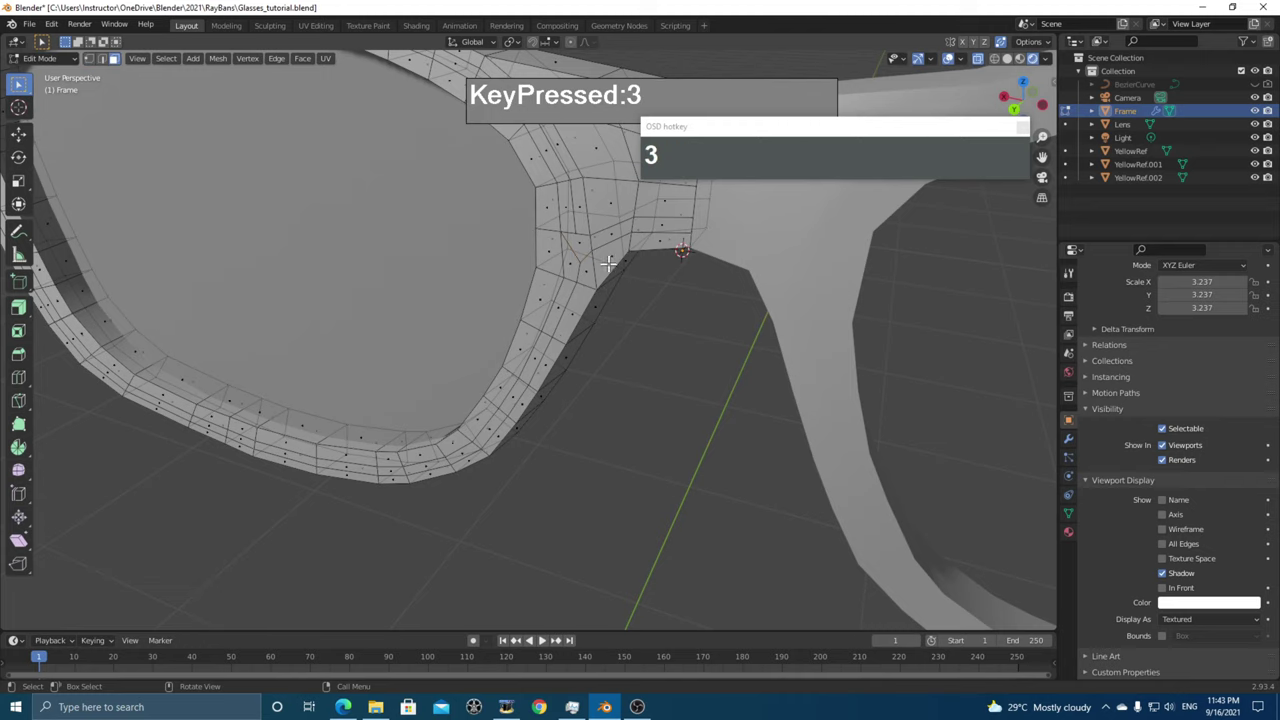
click(606, 266)
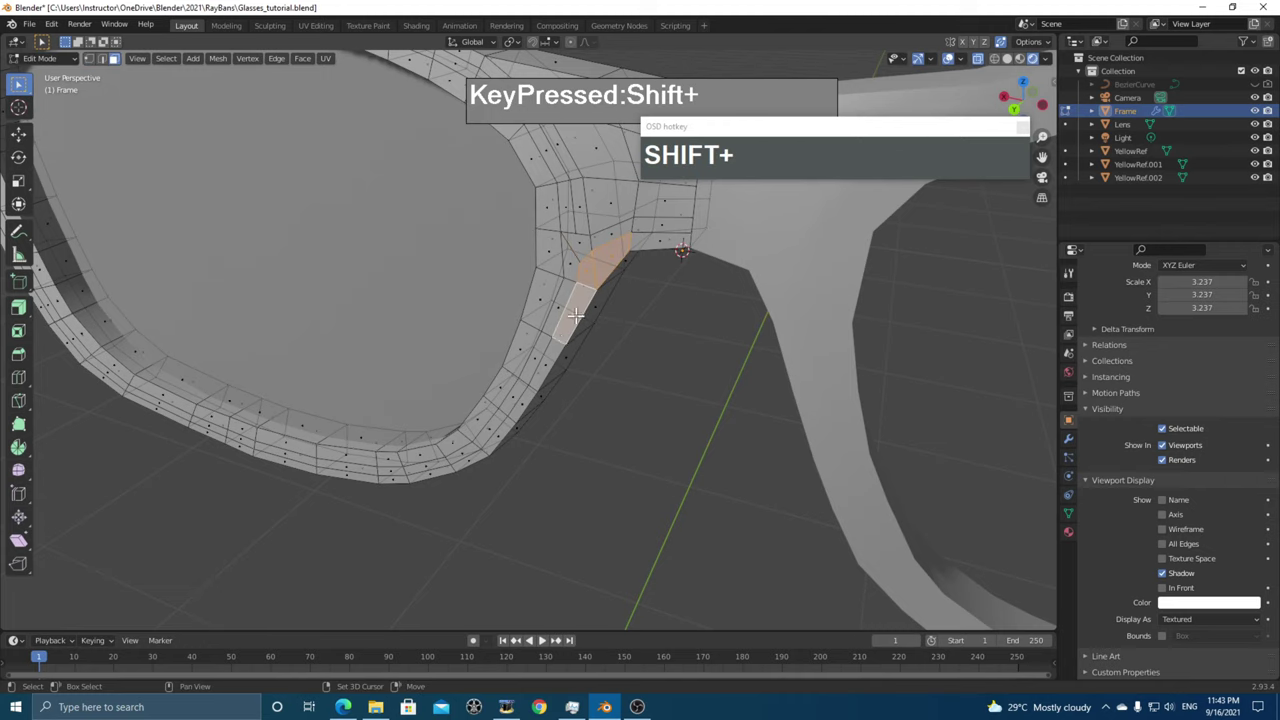
shift+click(549, 360)
middle_drag(556, 394, 522, 435)
shift+click(524, 410)
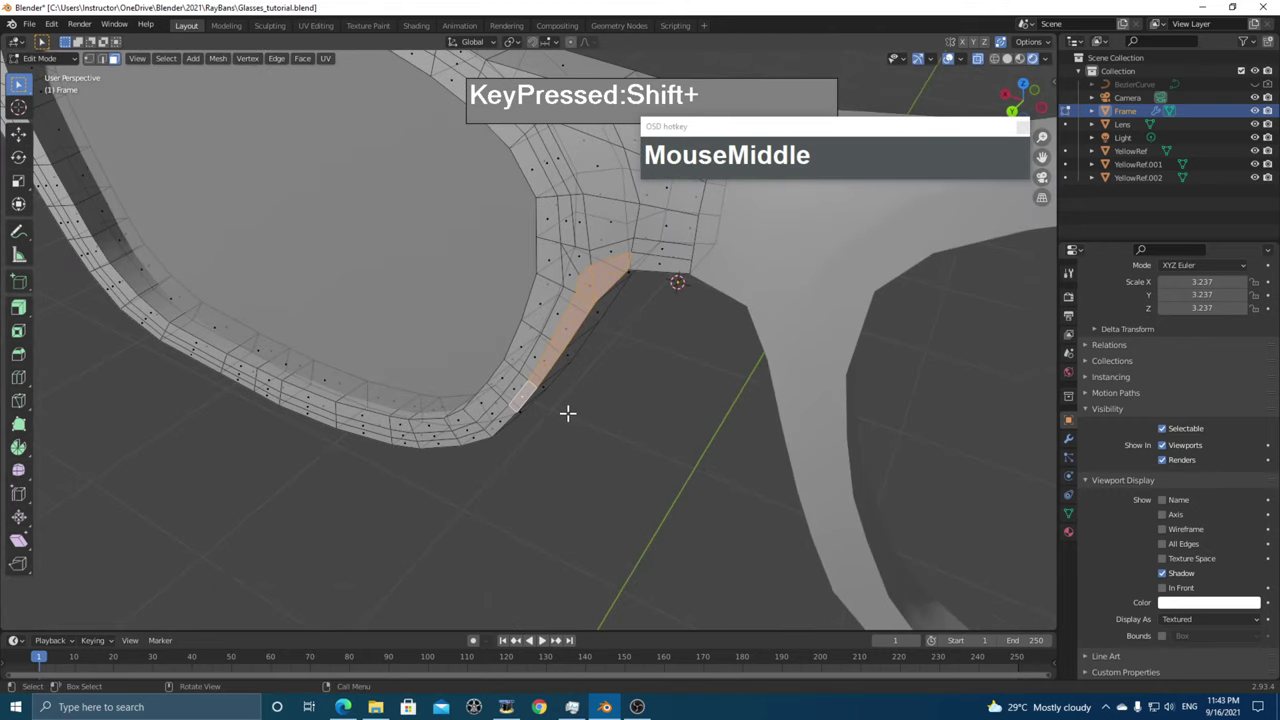
scroll(589, 403, down, 2)
key(e)
middle_drag(589, 403, 639, 459)
click(674, 443)
- Slide the nose pad's lowest outer edge back to the rim so the bottom end tapers
scroll(635, 455, up, 2)
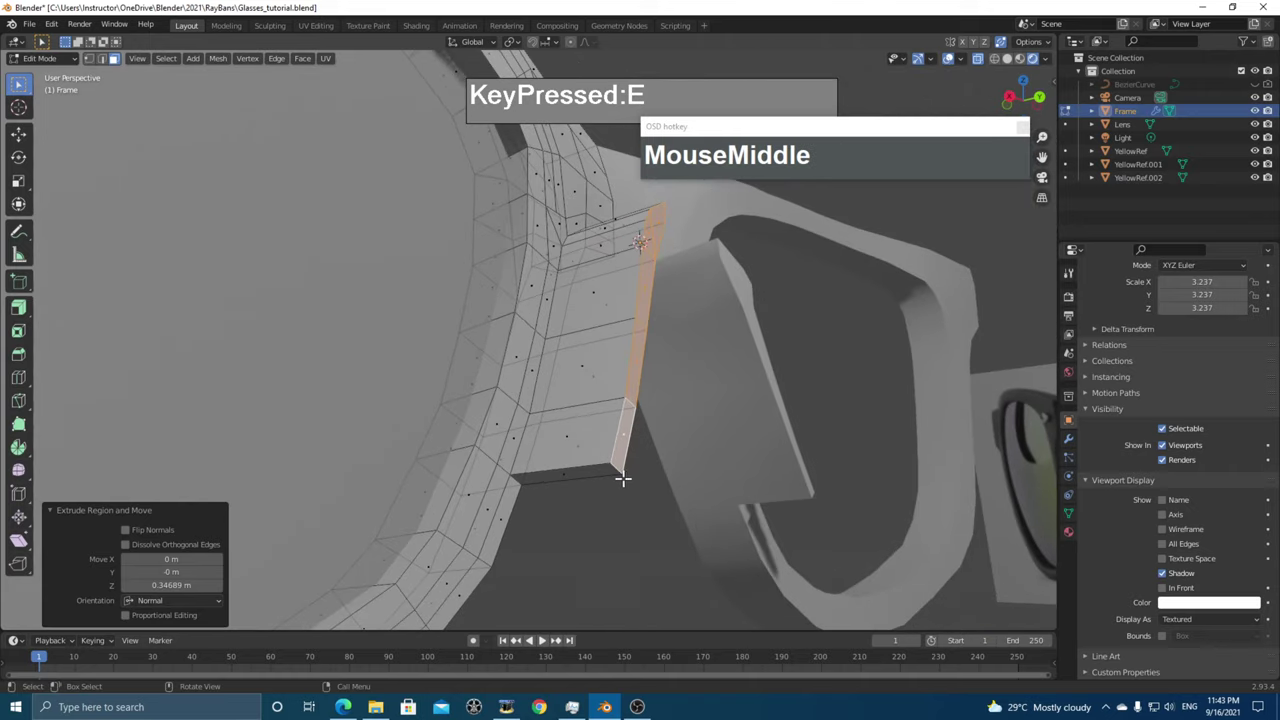
key(2)
click(610, 468)
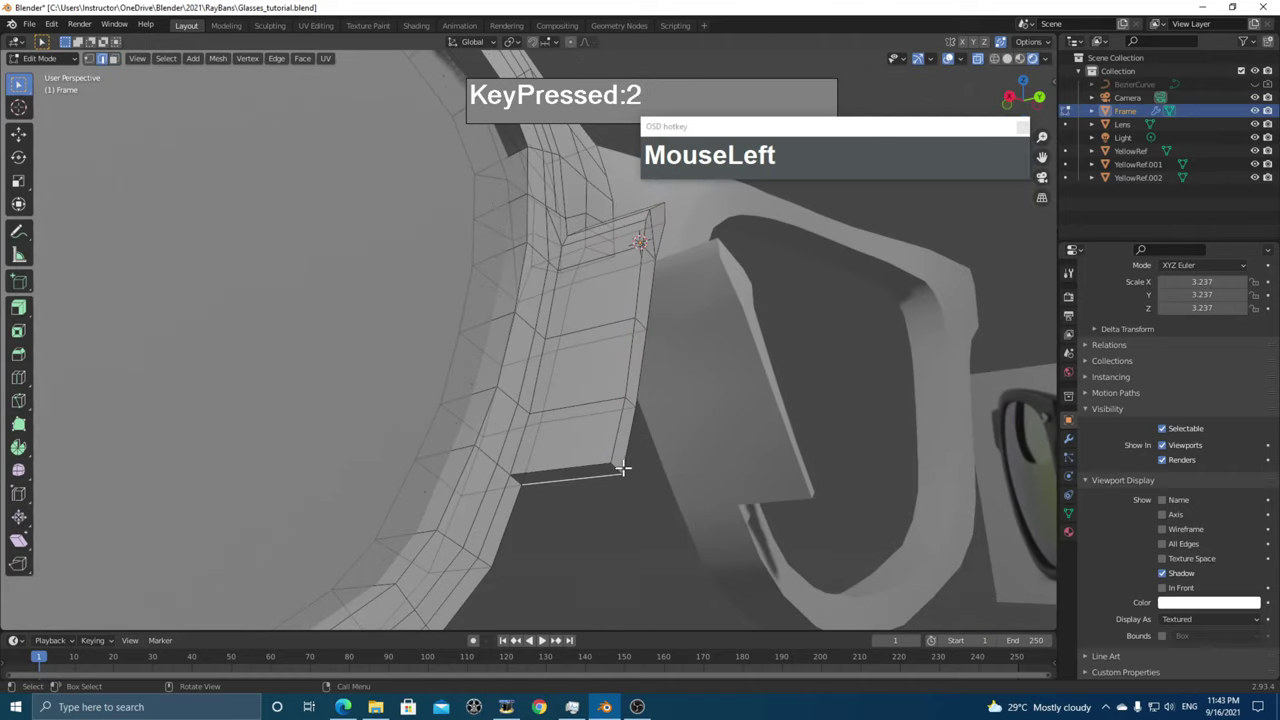
key(g)
key(g)
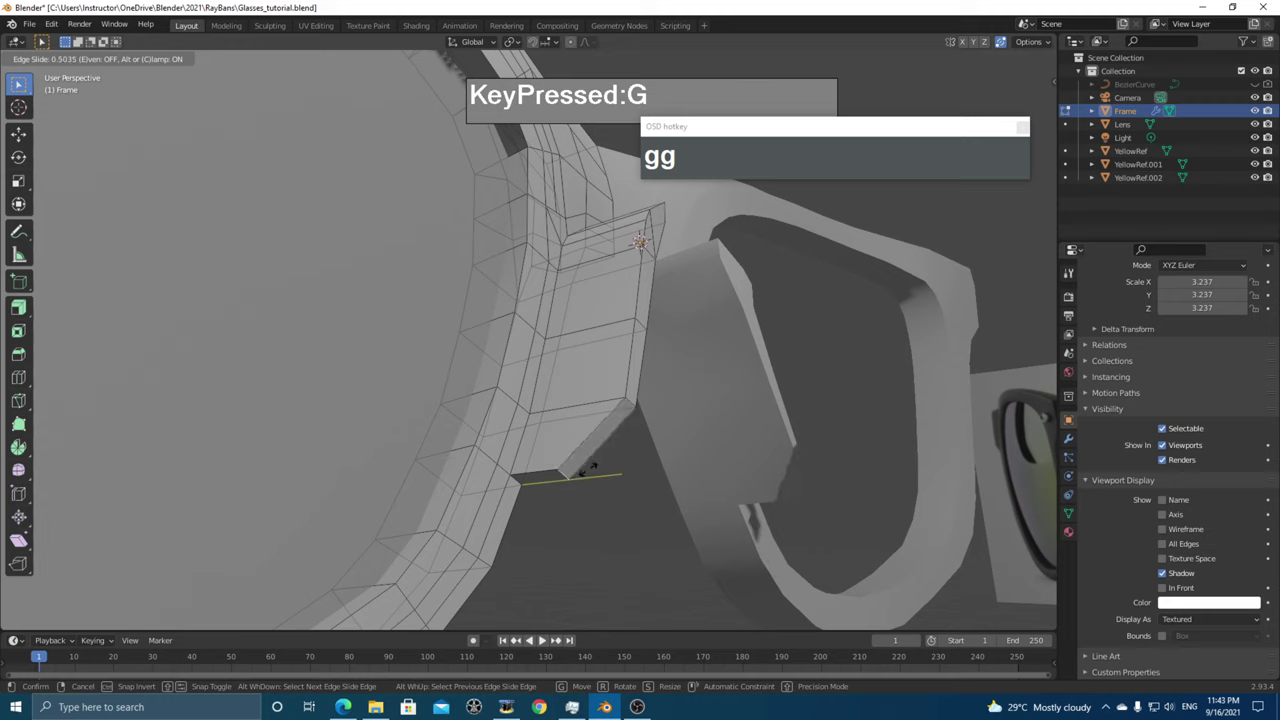
click(614, 413)
- Move the next two outer edges of the nose pad towards the rim along the Y axis to continue the taper
click(631, 400)
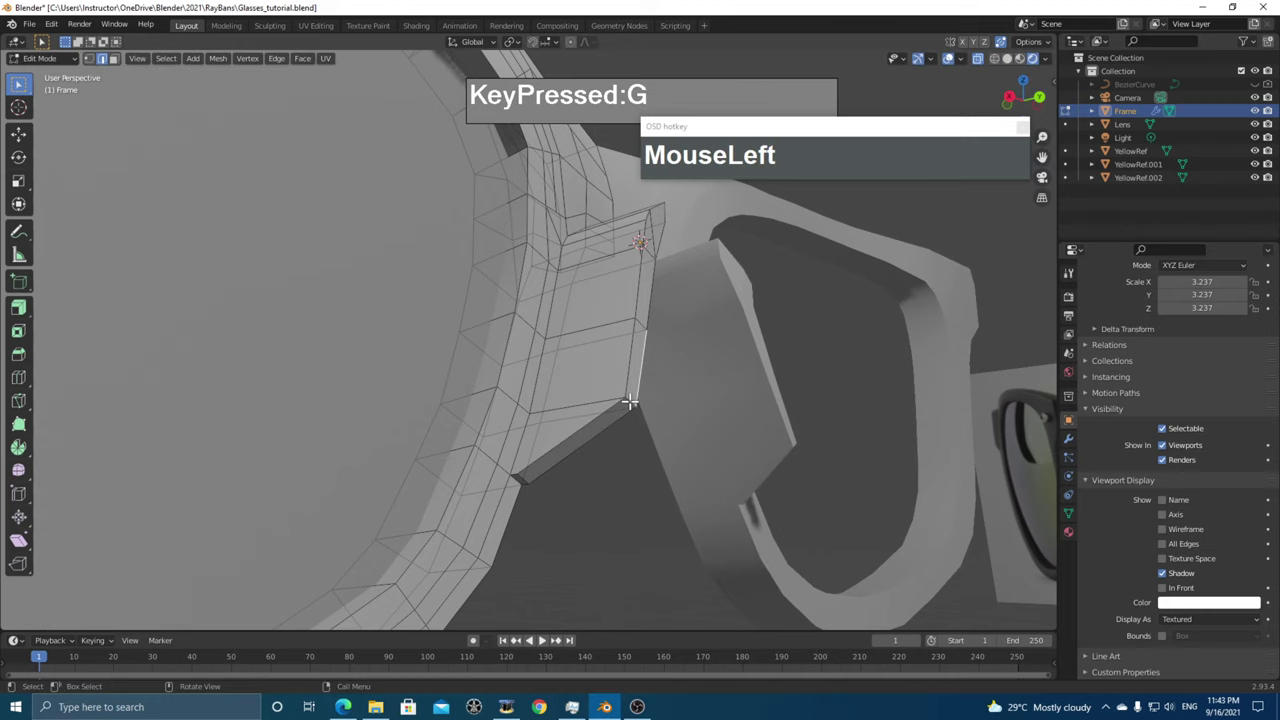
middle_drag(631, 420, 640, 332)
key(g)
key(y)
click(591, 429)
drag(640, 332, 661, 332)
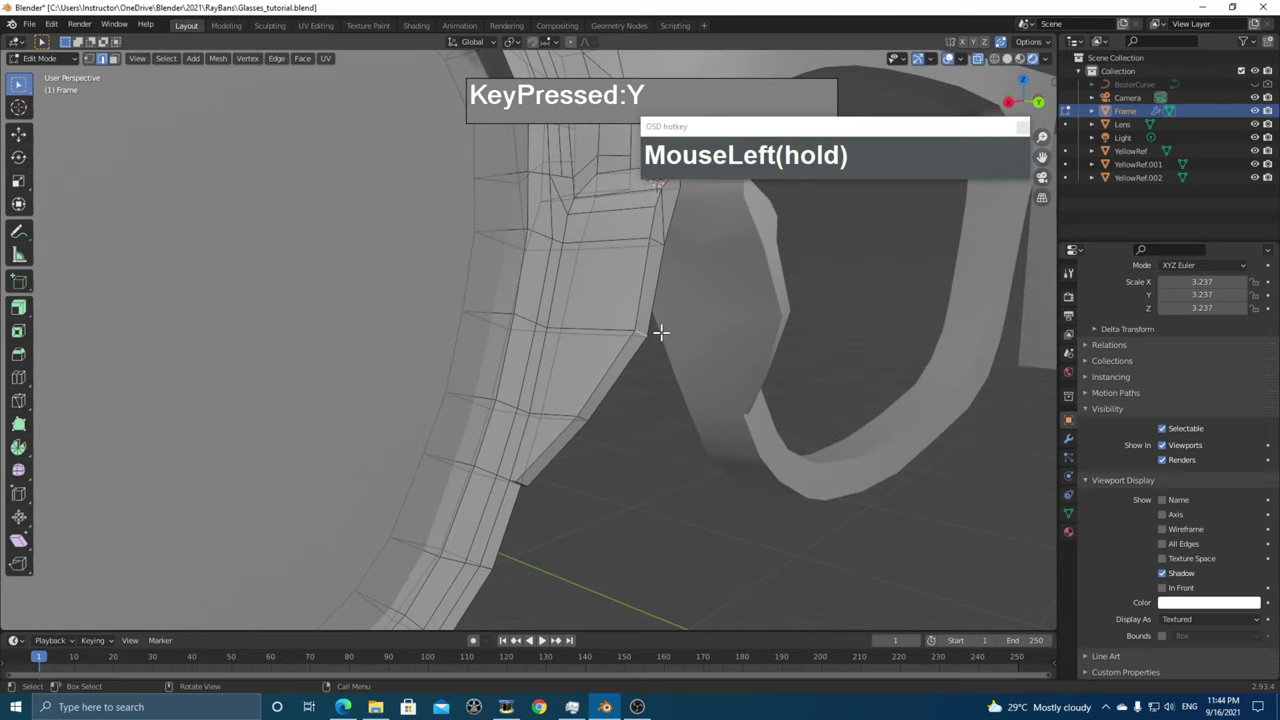
key(g)
key(y)
click(634, 337)
- Move the lower outer edge of the nose pad about -0.035 m along the Y axis to smooth its profile
middle_drag(634, 337, 655, 313)
scroll(657, 337, down, 1)
click(576, 395)
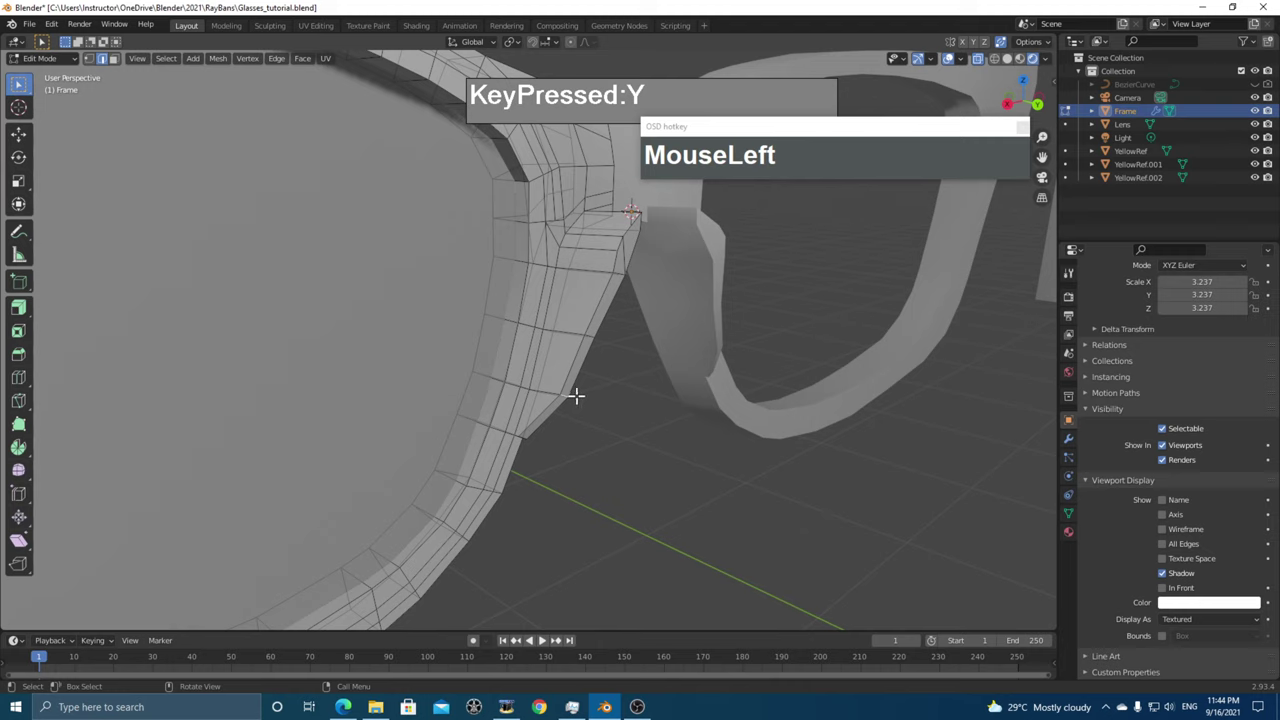
key(g)
key(y)
click(594, 380)
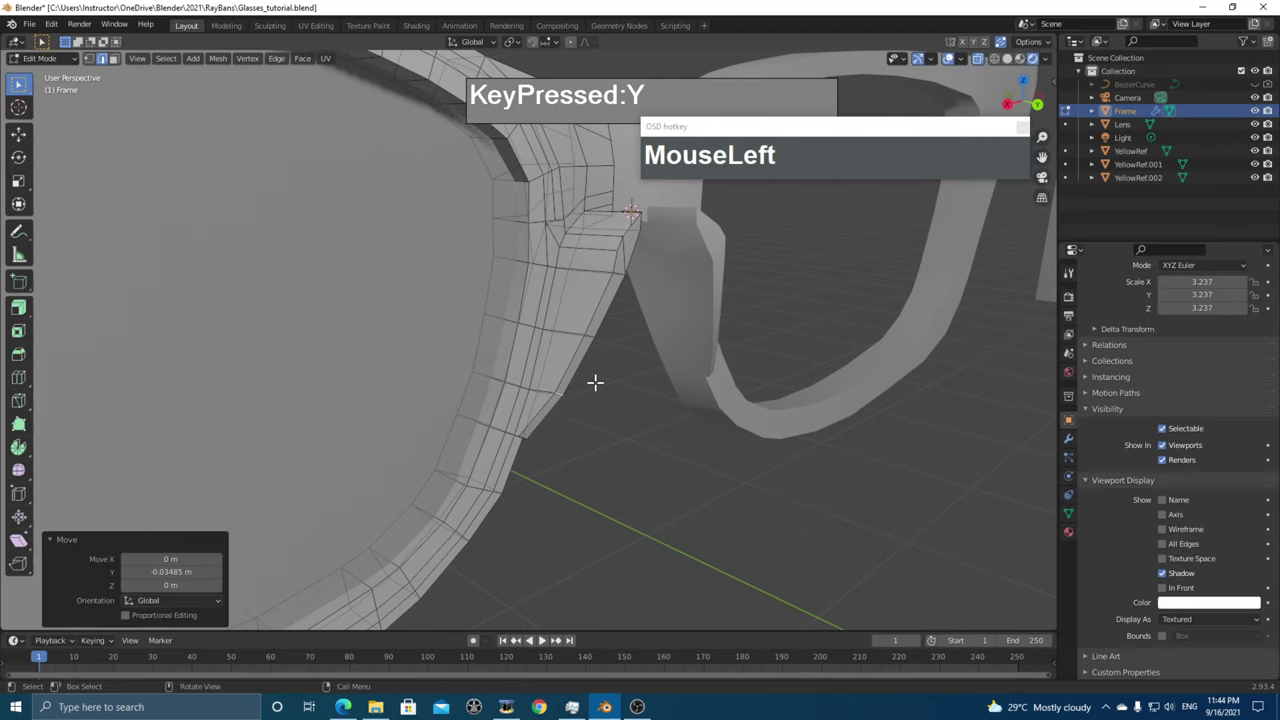
- Edge-slide the nose pad's upper outer edge along the pad by a factor of about 0.53
middle_drag(594, 380, 569, 343)
click(565, 322)
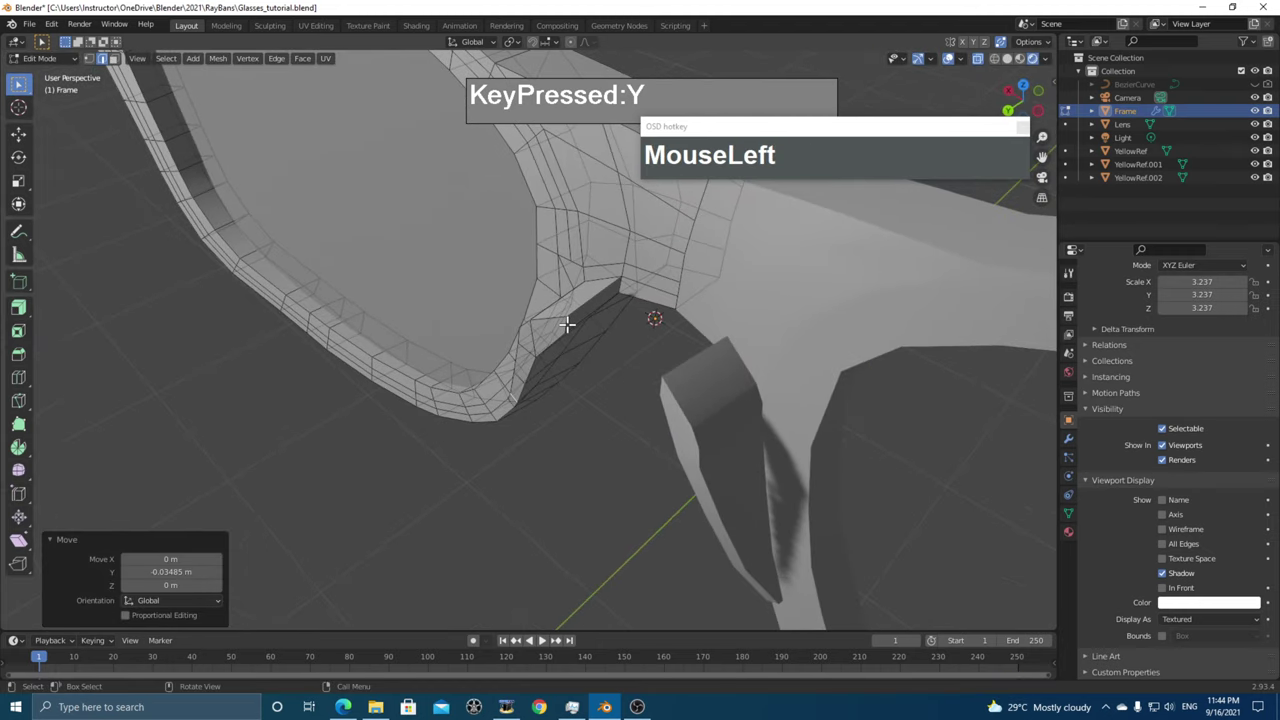
key(g)
key(g)
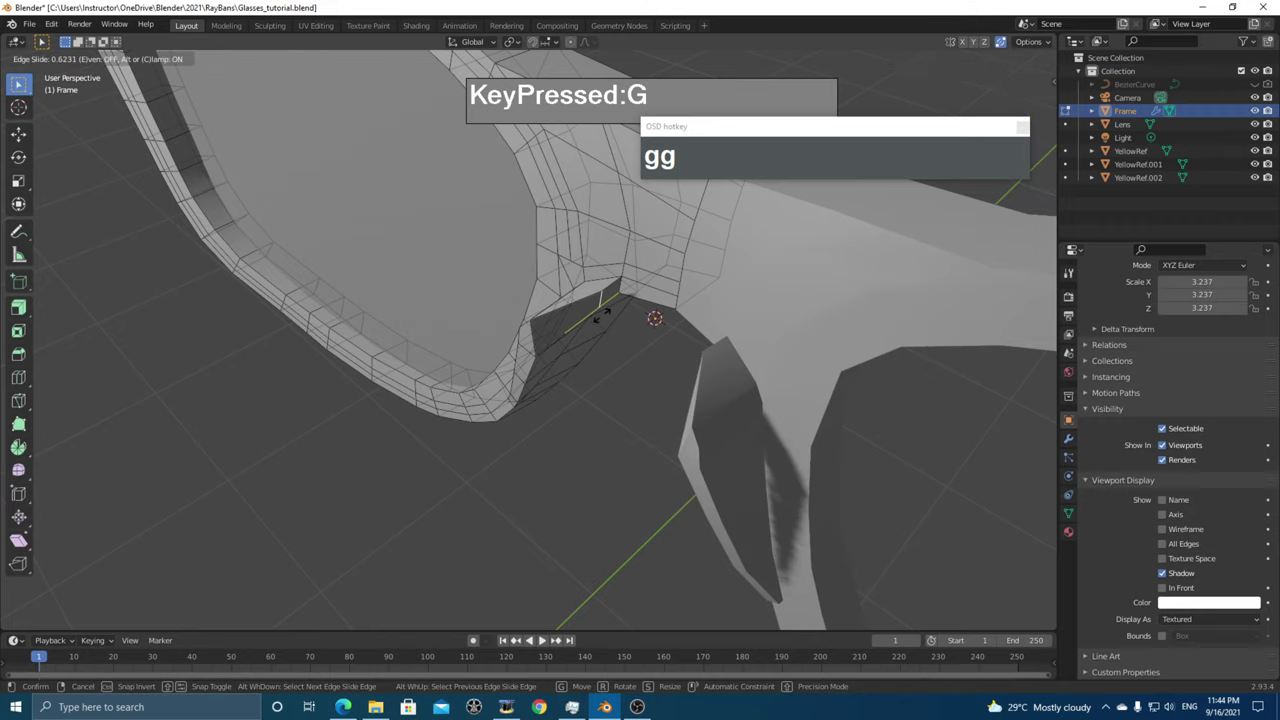
click(592, 320)
- Display the frame as Wire and use Material Preview shading to compare the nose pads with the reference in top view
middle_drag(592, 320, 766, 374)
scroll(638, 317, down, 4)
key(KP_7)
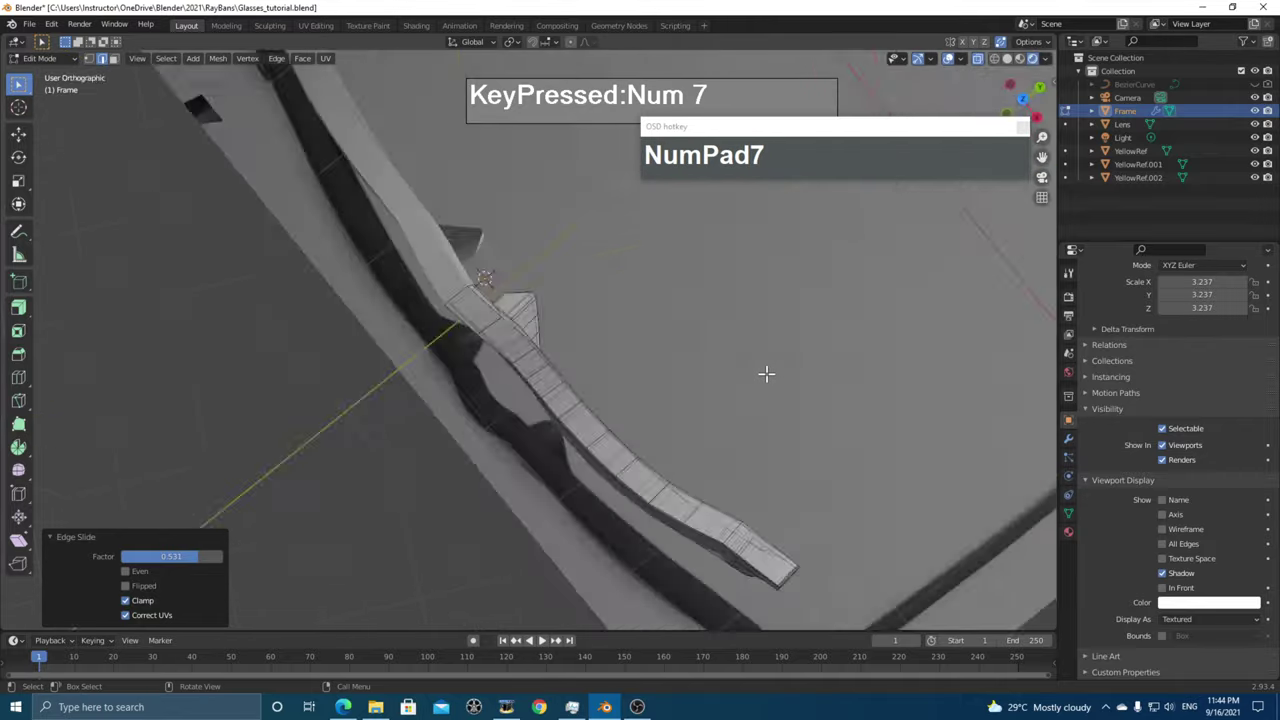
scroll(562, 314, up, 2)
shift+middle_drag(562, 314, 600, 352)
scroll(629, 343, down, 1)
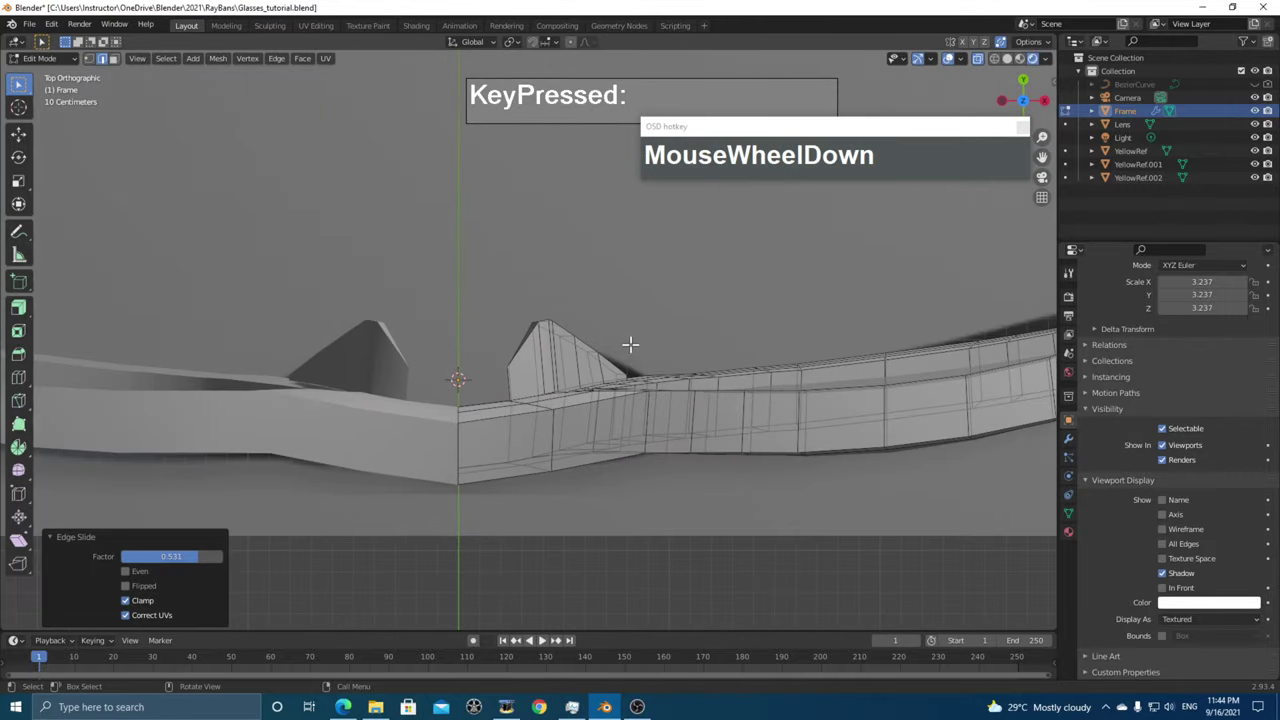
scroll(599, 354, up, 2)
key(z)
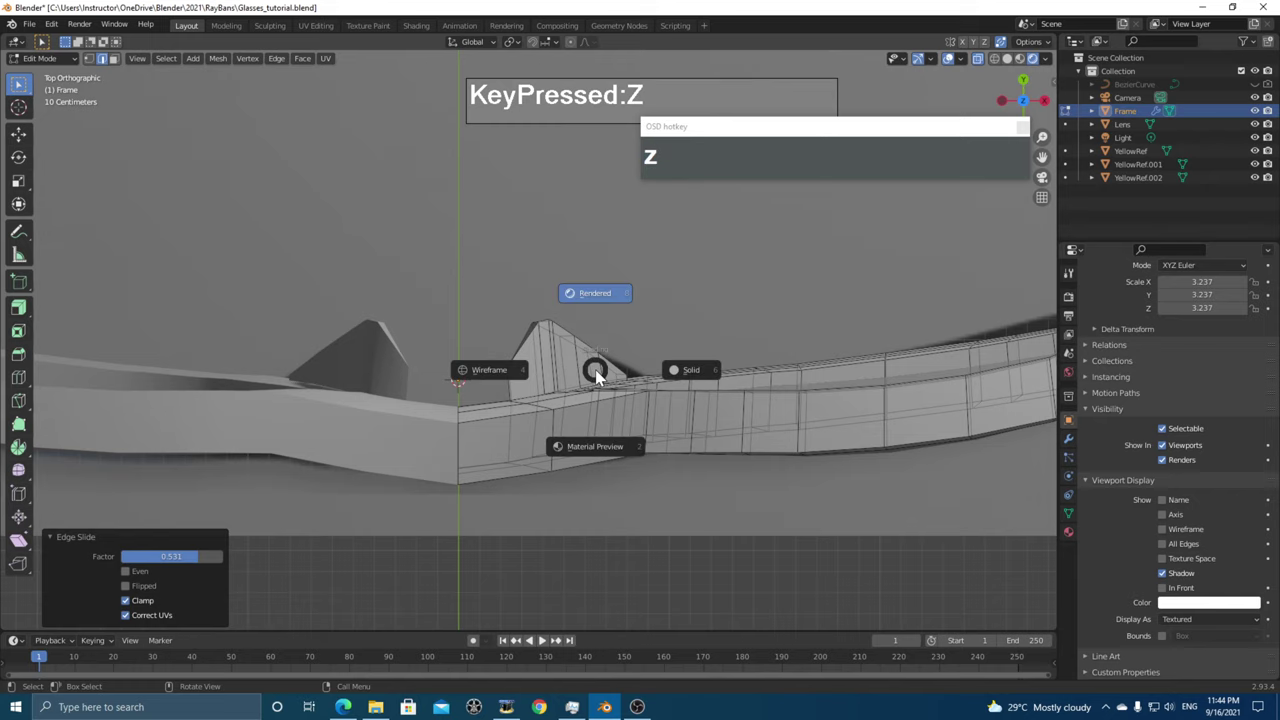
click(751, 306)
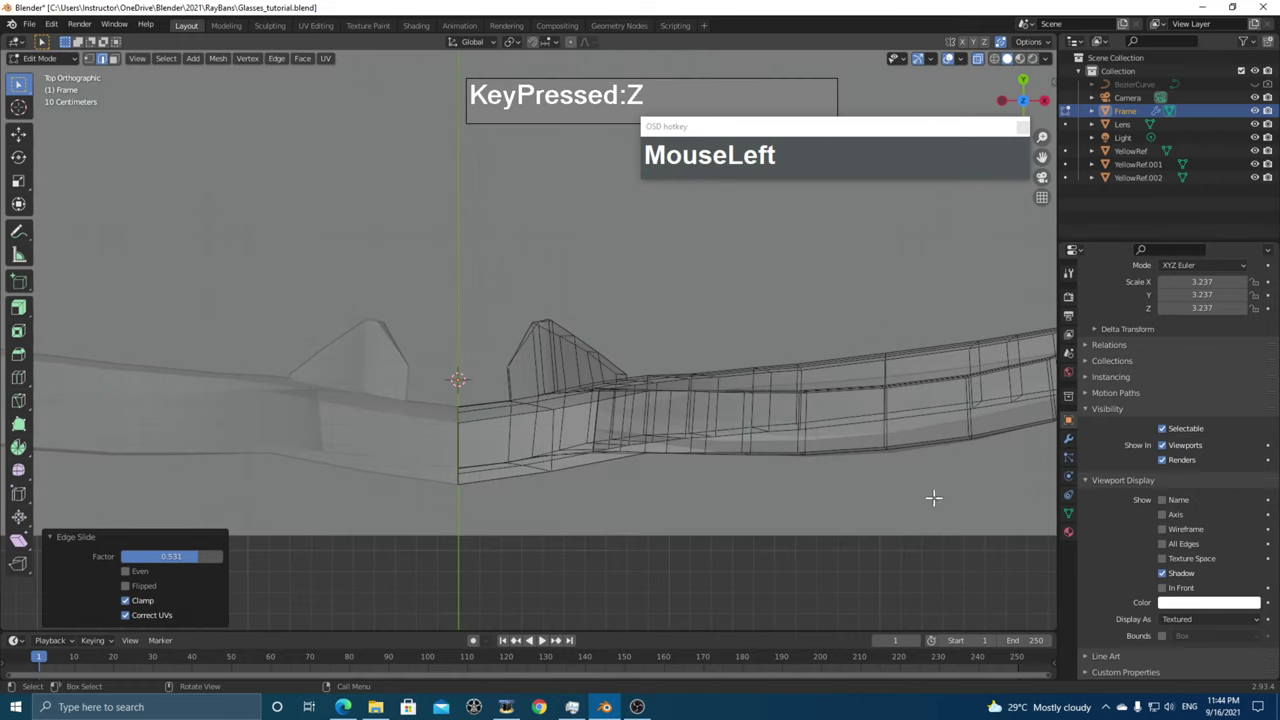
click(1205, 619)
click(1190, 589)
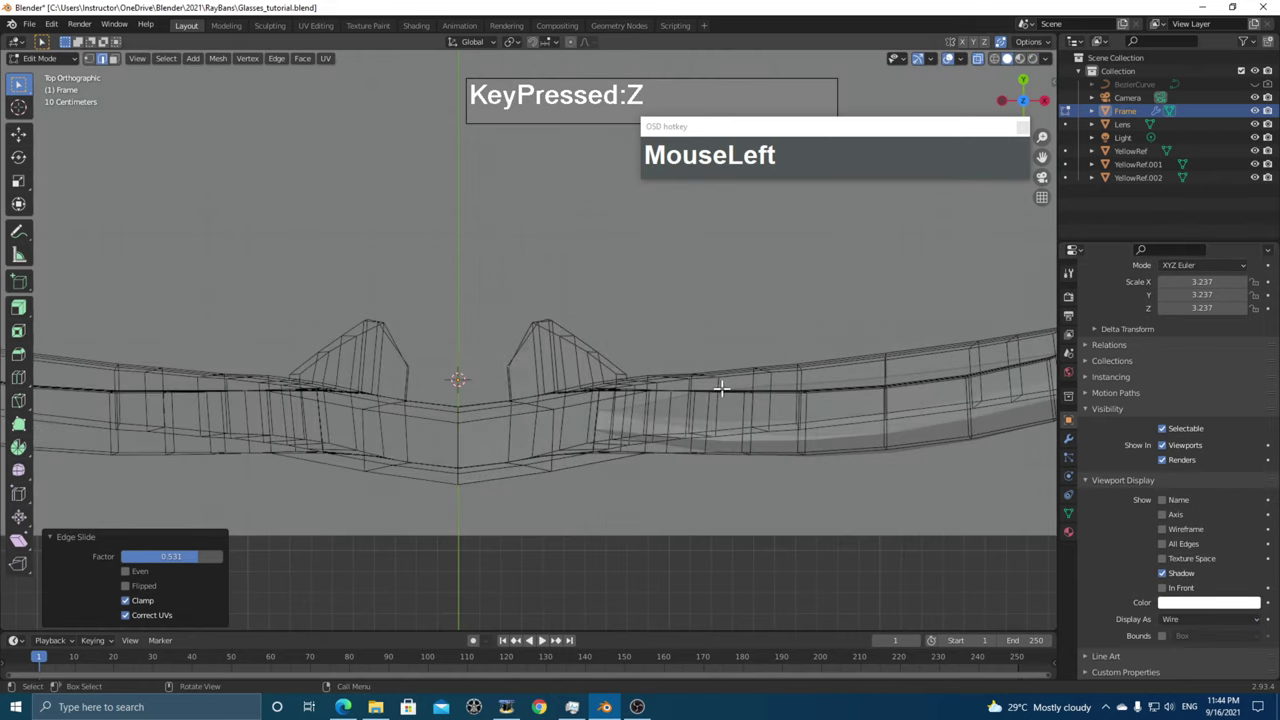
key(z)
click(729, 430)
scroll(640, 400, up, 1)
shift+middle_drag(645, 368, 636, 440)
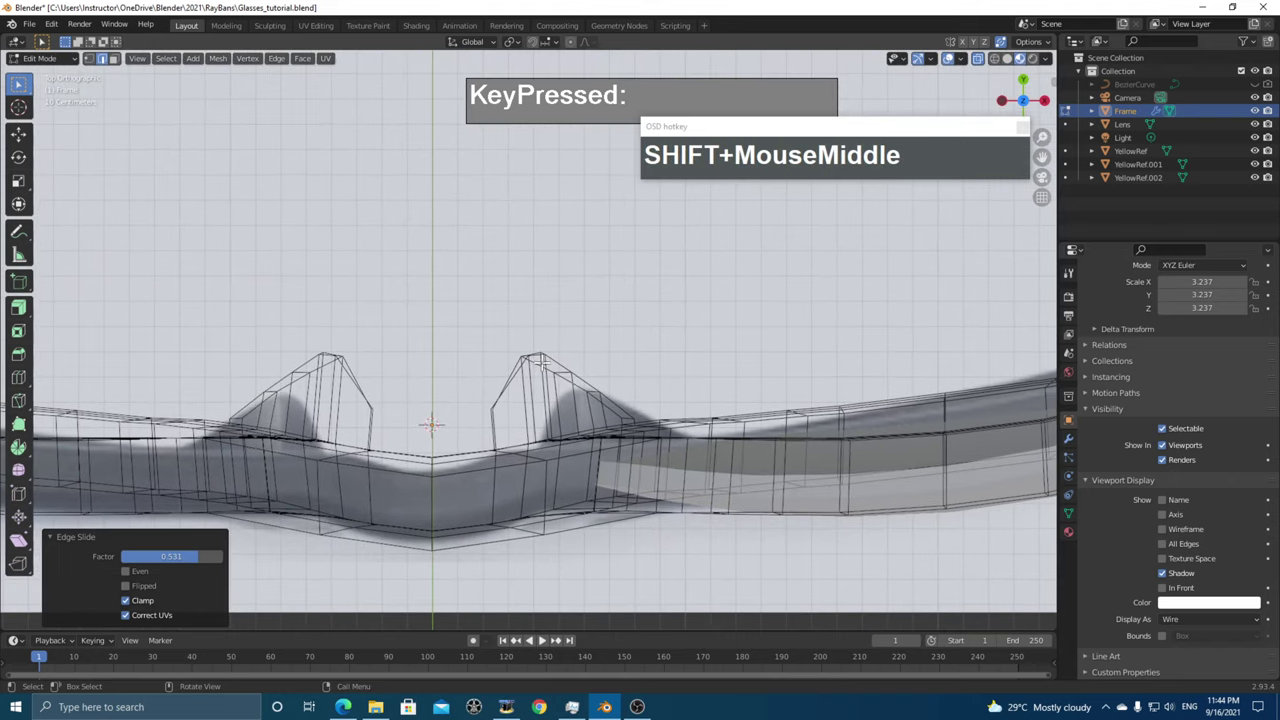
- Enable proportional editing and move the nose pad's tip vertices towards the rim along the Y axis to approach the reference
click(89, 58)
drag(493, 326, 558, 372)
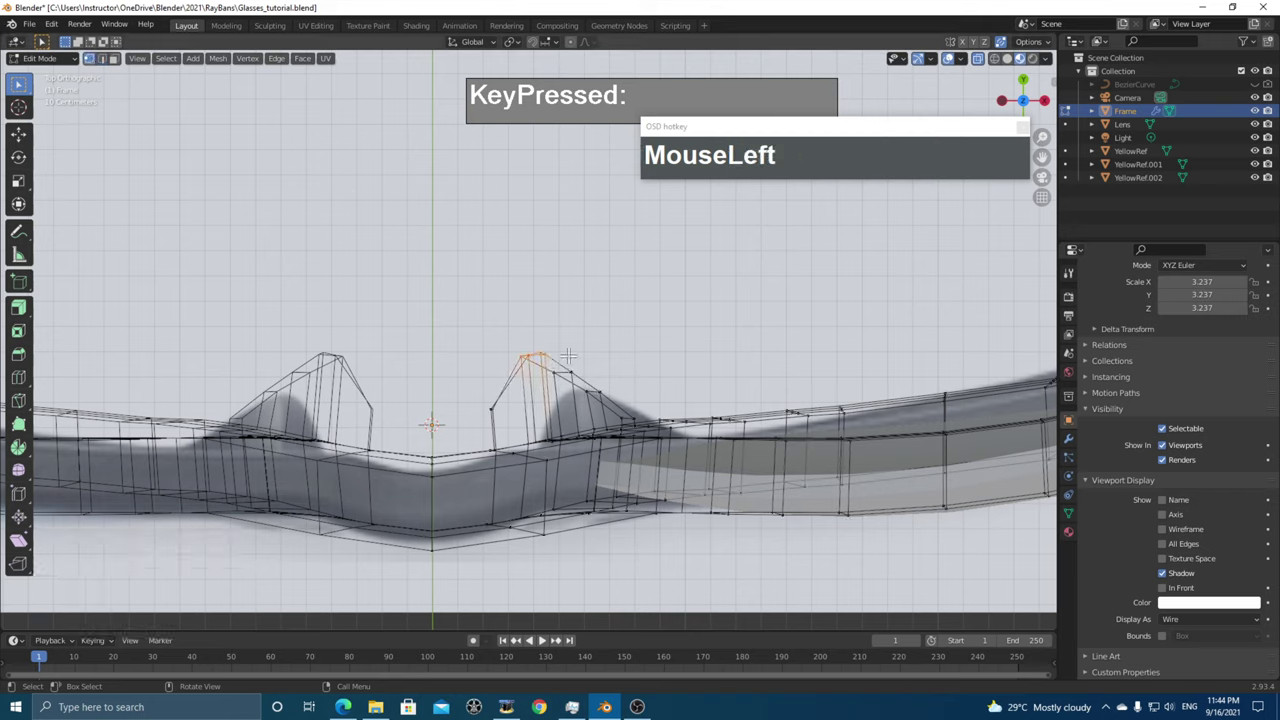
key(o)
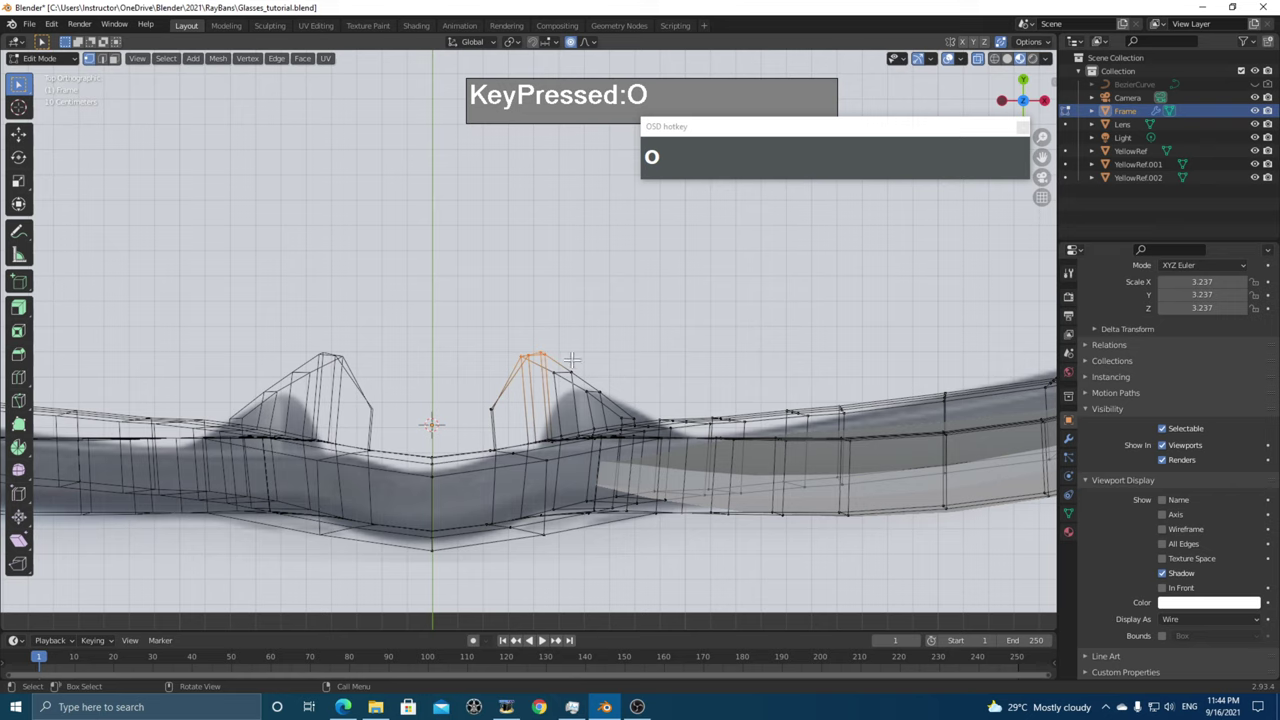
key(g)
key(y)
scroll(570, 358, up, 4)
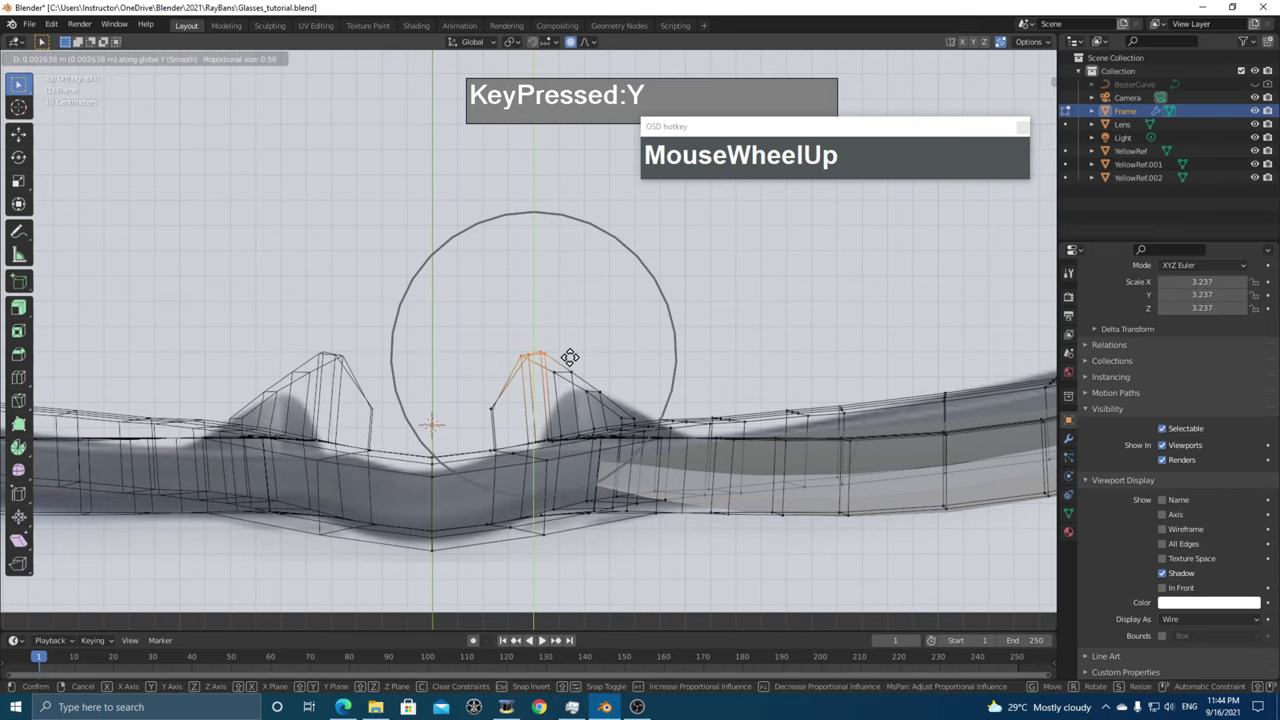
scroll(570, 358, up, 4)
scroll(574, 369, down, 2)
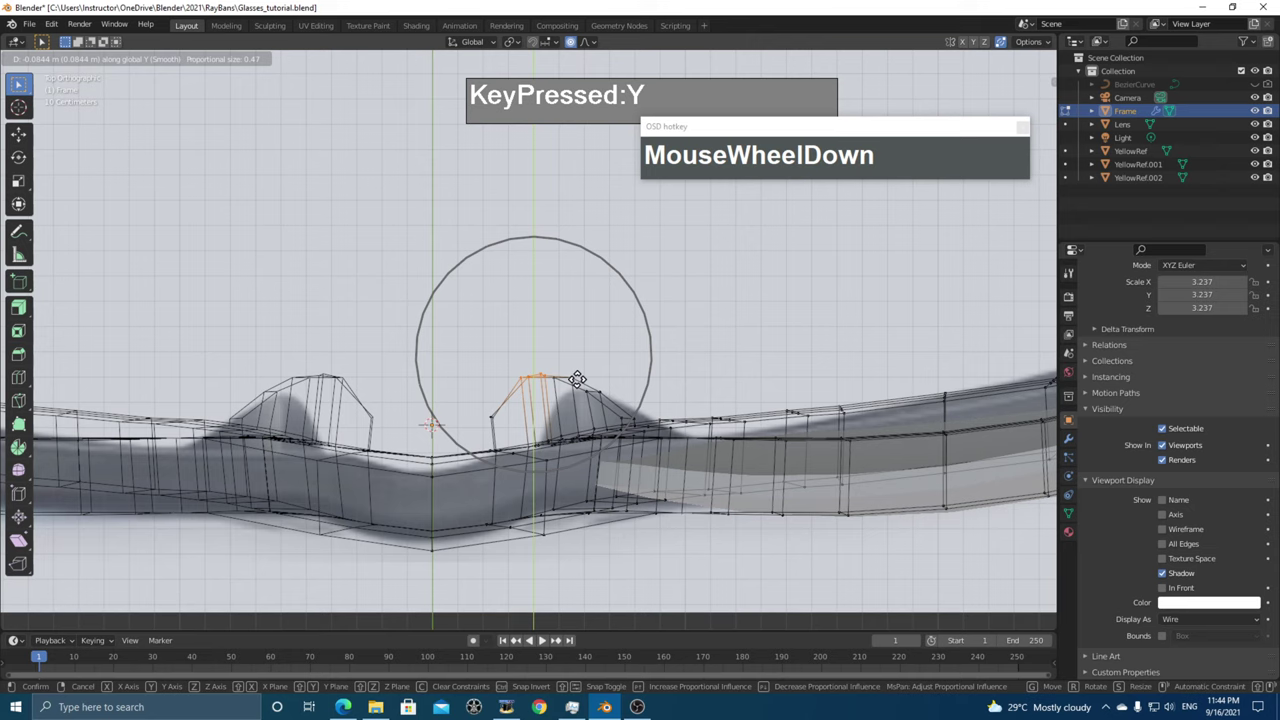
click(540, 402)
- Move the nose pad's inner side vertices about 0.037 m in X and -0.055 m in Y with a small proportional radius
drag(477, 410, 507, 428)
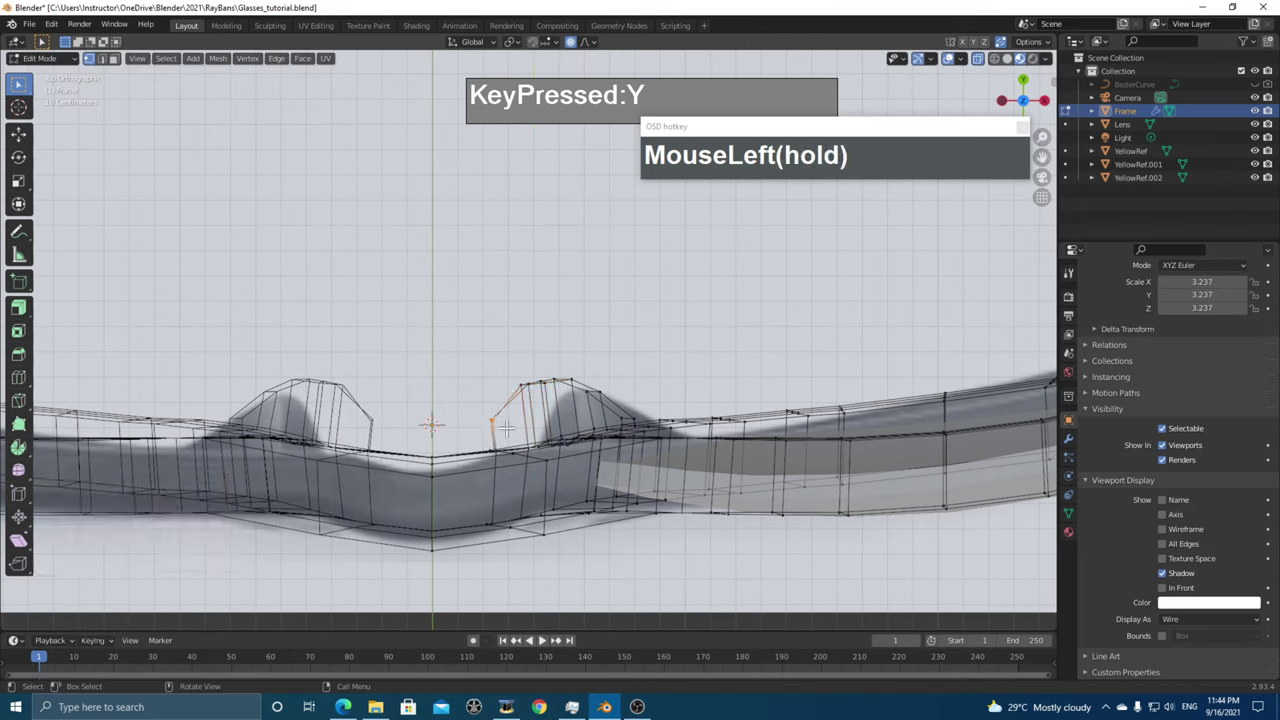
key(g)
scroll(507, 427, up, 5)
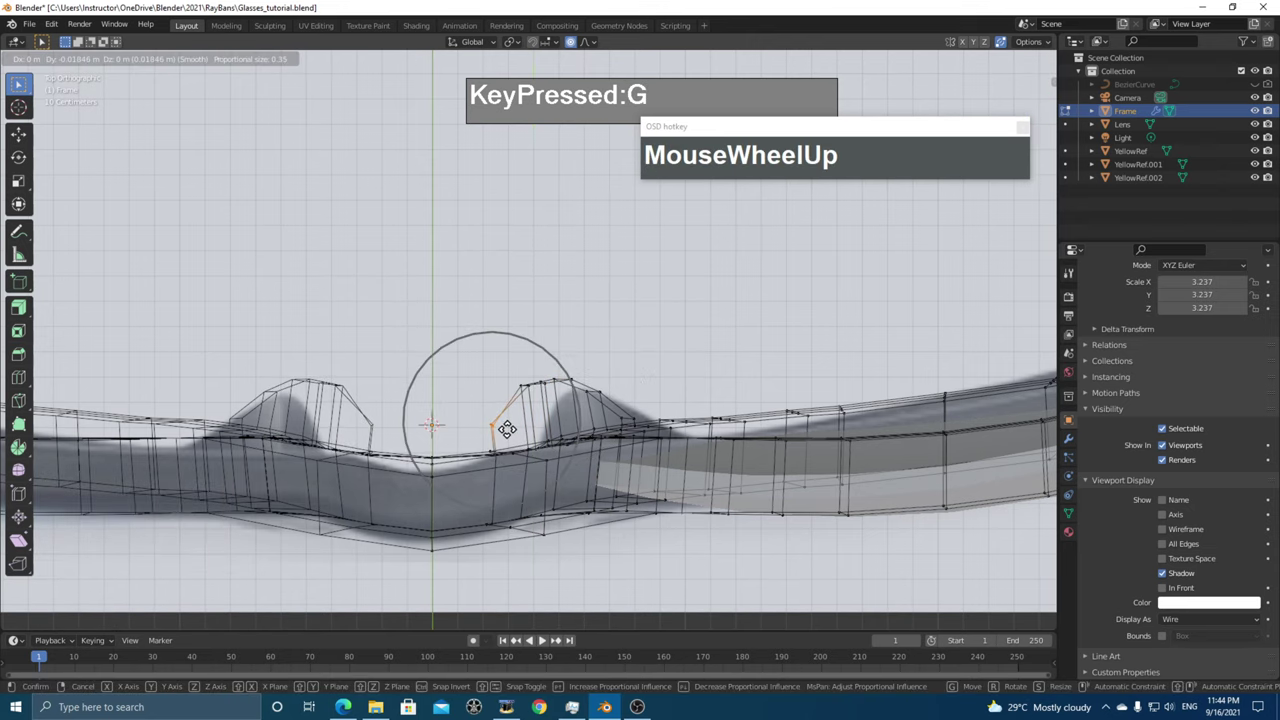
scroll(509, 427, up, 1)
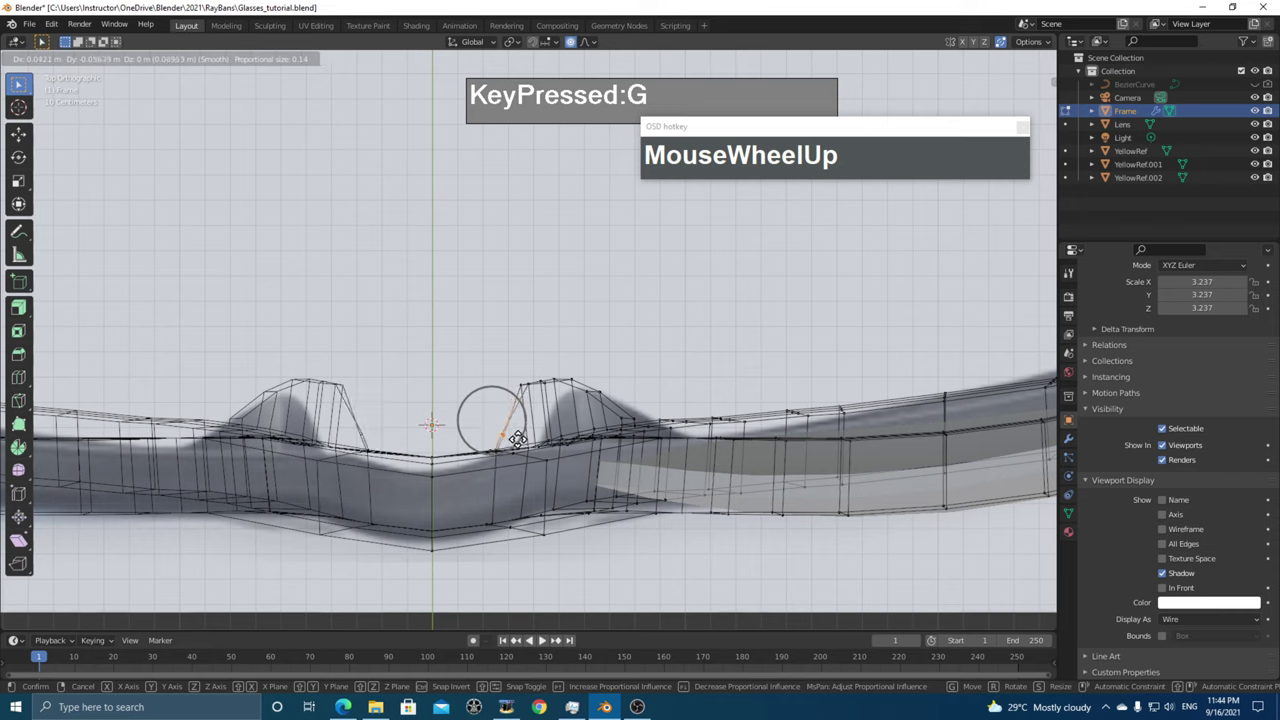
click(516, 440)
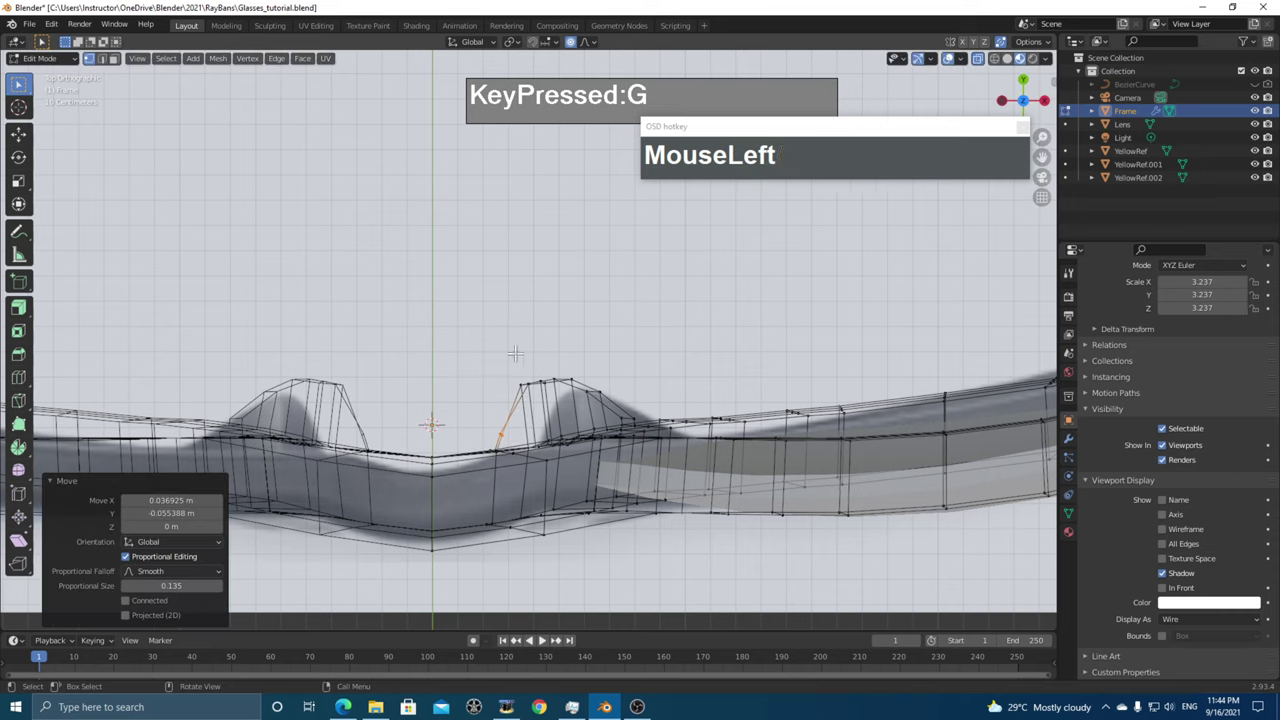
- Shift the nose pad's tip vertices about 0.037 m in X and -0.018 m in Y, and adjust its outer slope to the reference
drag(508, 368, 583, 398)
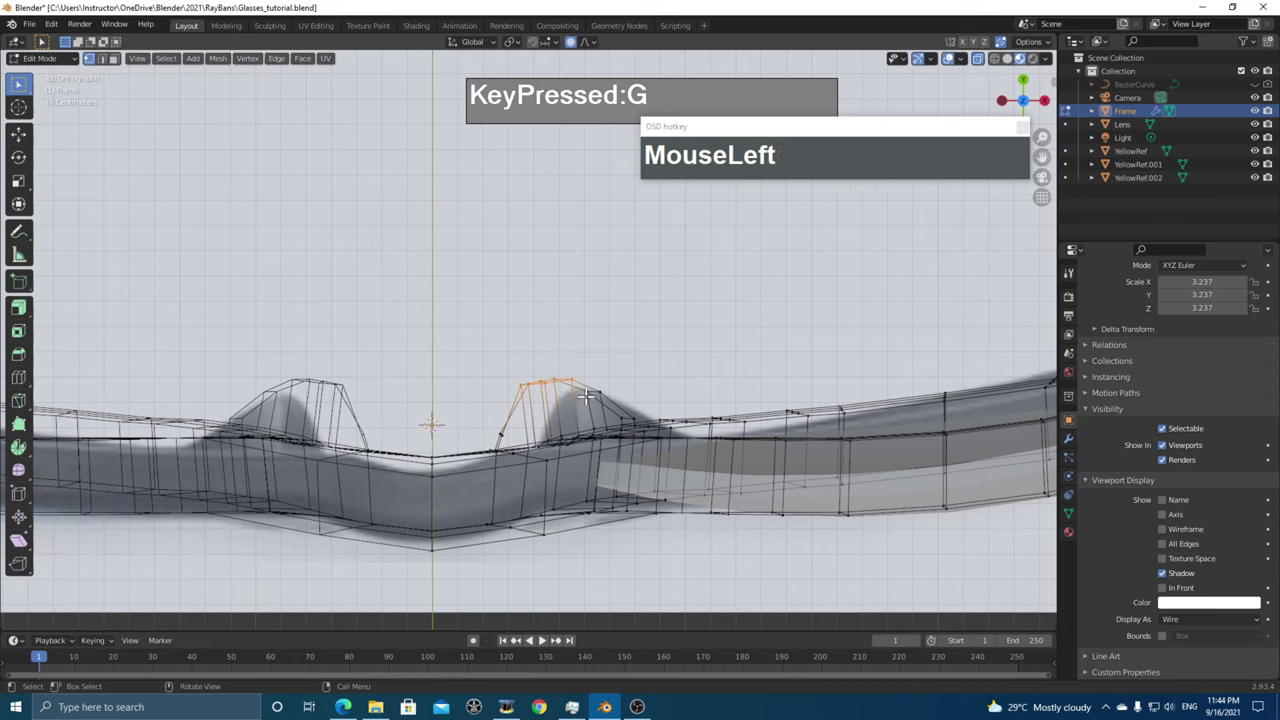
key(g)
click(599, 400)
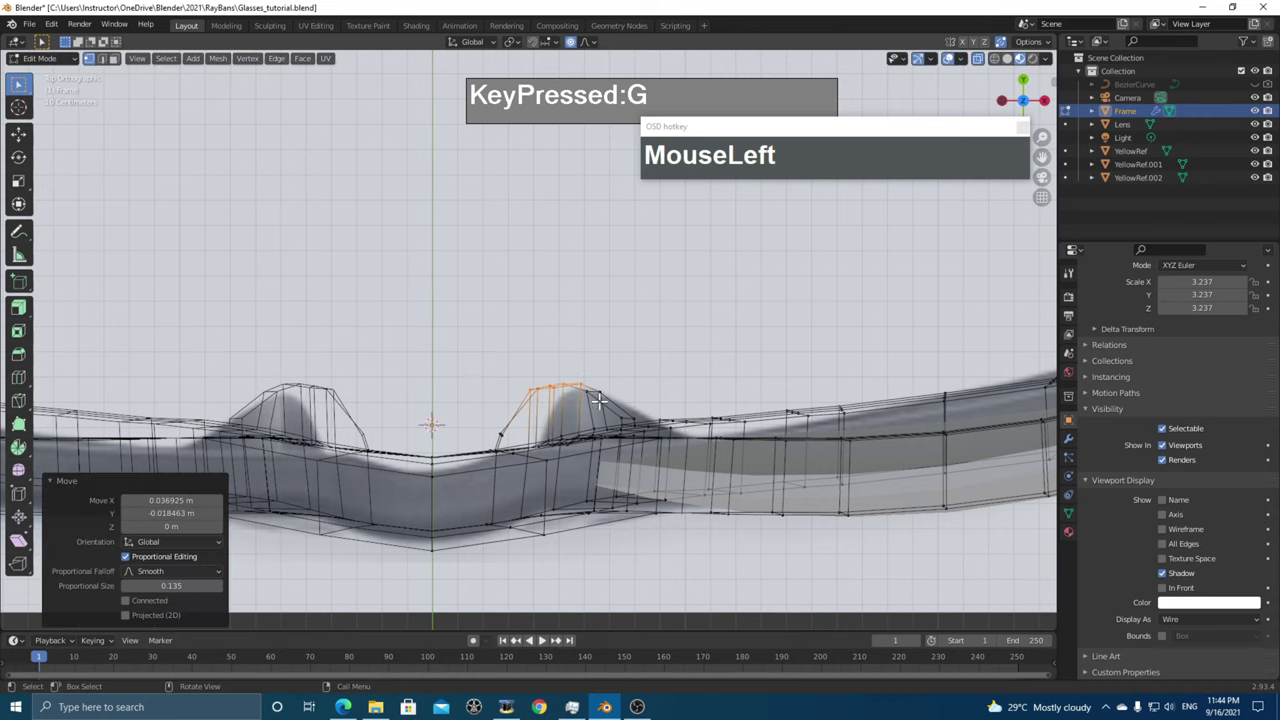
key(g)
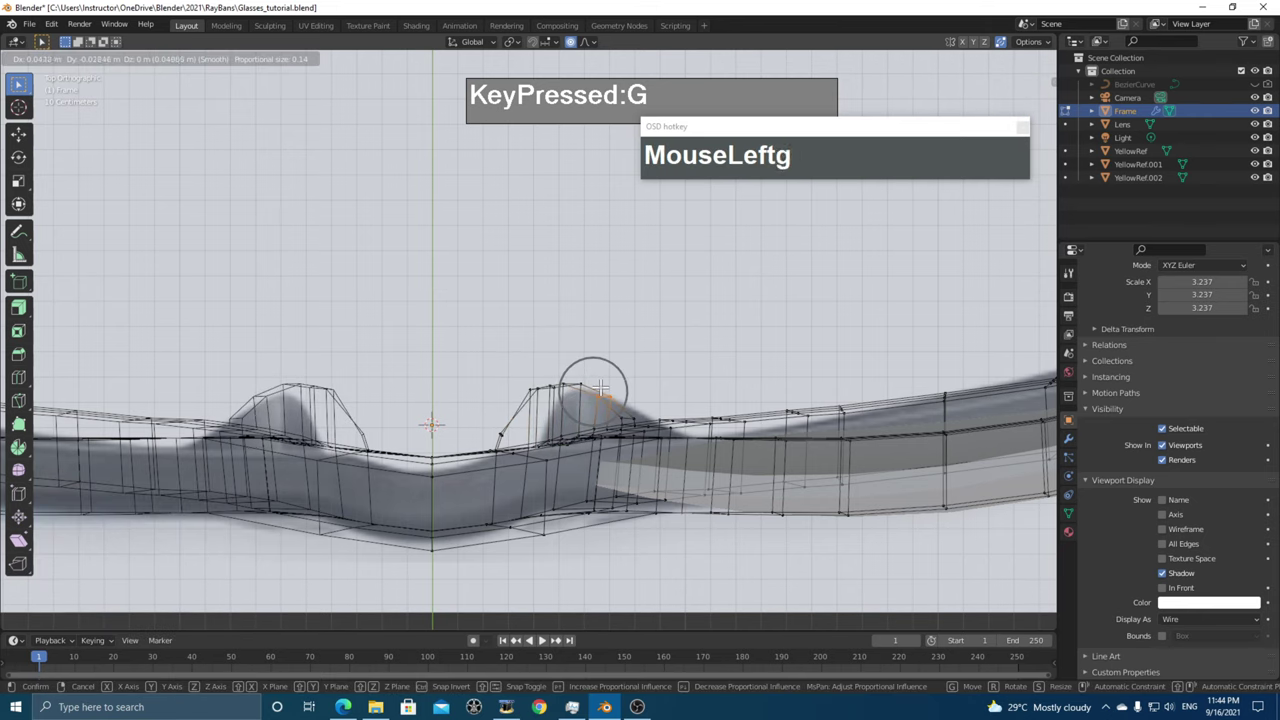
click(628, 413)
click(630, 415)
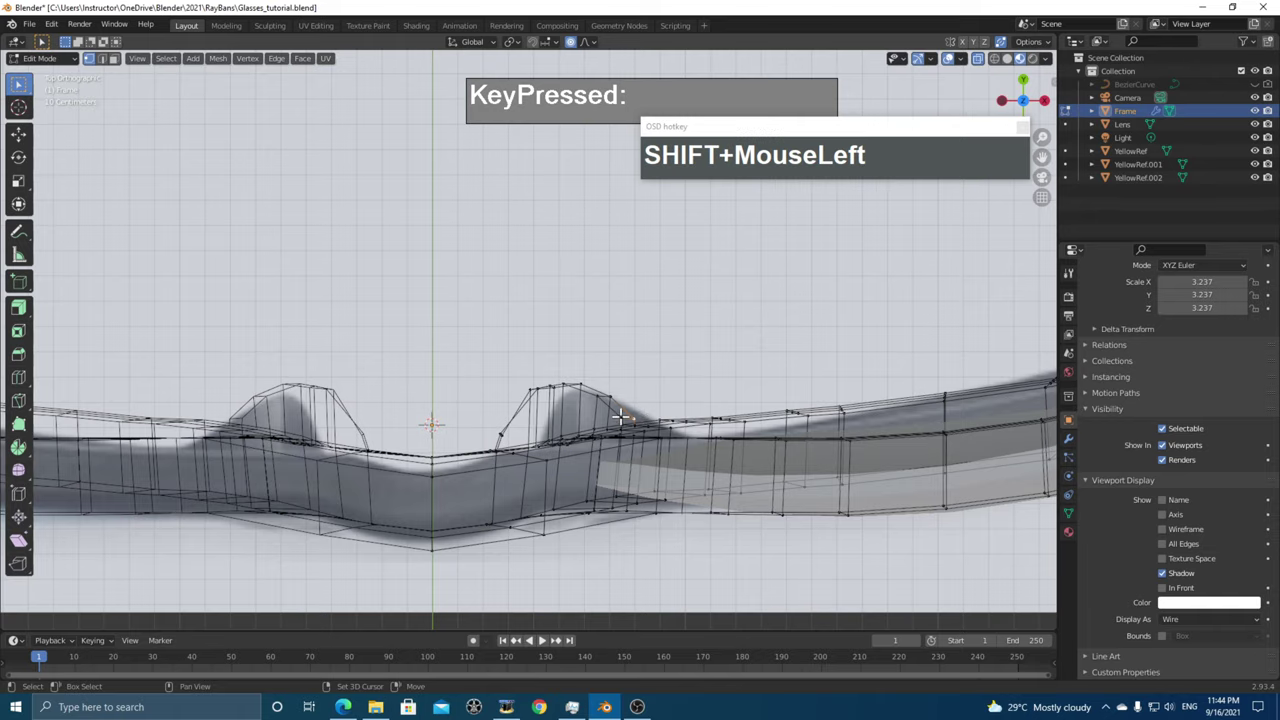
shift+click(622, 414)
- Leave mesh editing and display the frame as Textured again
scroll(630, 388, down, 3)
mouse_move(624, 390)
middle_down()
mouse_move(449, 306)
mouse_move(640, 395)
mouse_move(600, 363)
mouse_move(551, 350)
mouse_move(363, 378)
mouse_move(569, 377)
mouse_move(597, 349)
mouse_move(551, 334)
mouse_move(600, 340)
mouse_move(623, 306)
mouse_move(465, 342)
middle_up()
key(Tab)
click(1180, 620)
click(1200, 565)
scroll(557, 337, up, 3)
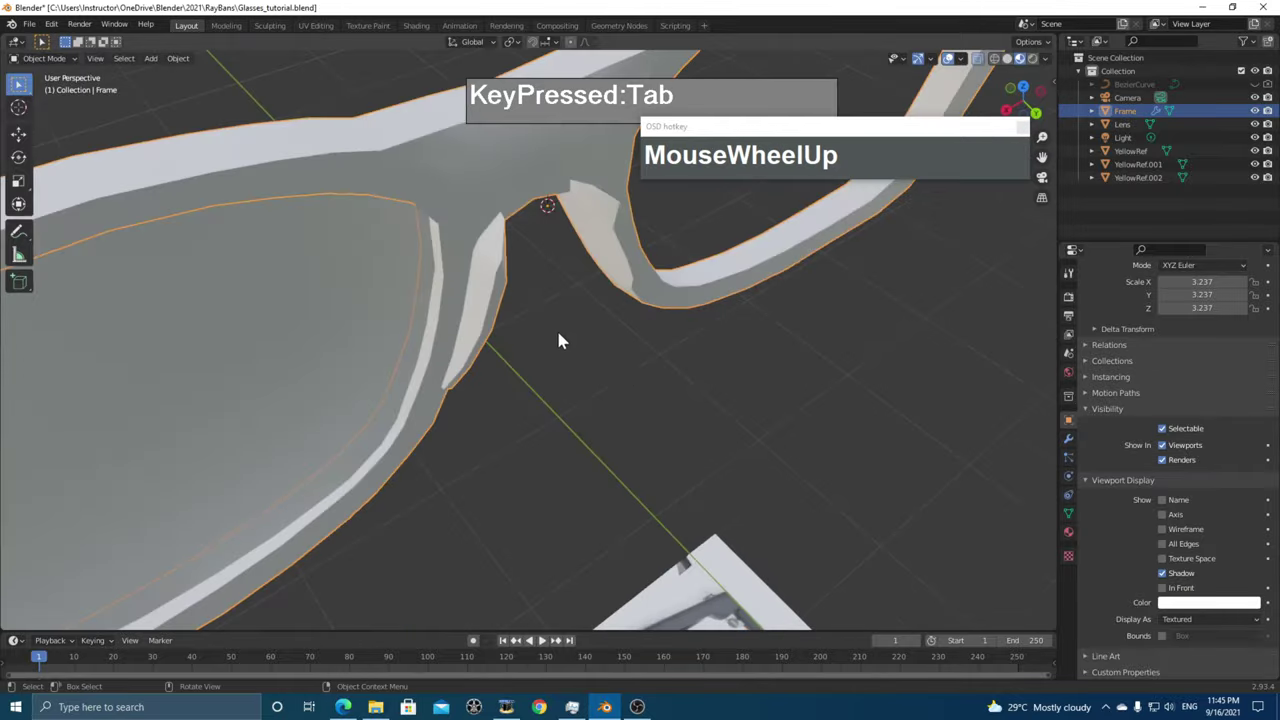
shift+middle_drag(557, 337, 620, 410)
click(600, 348)
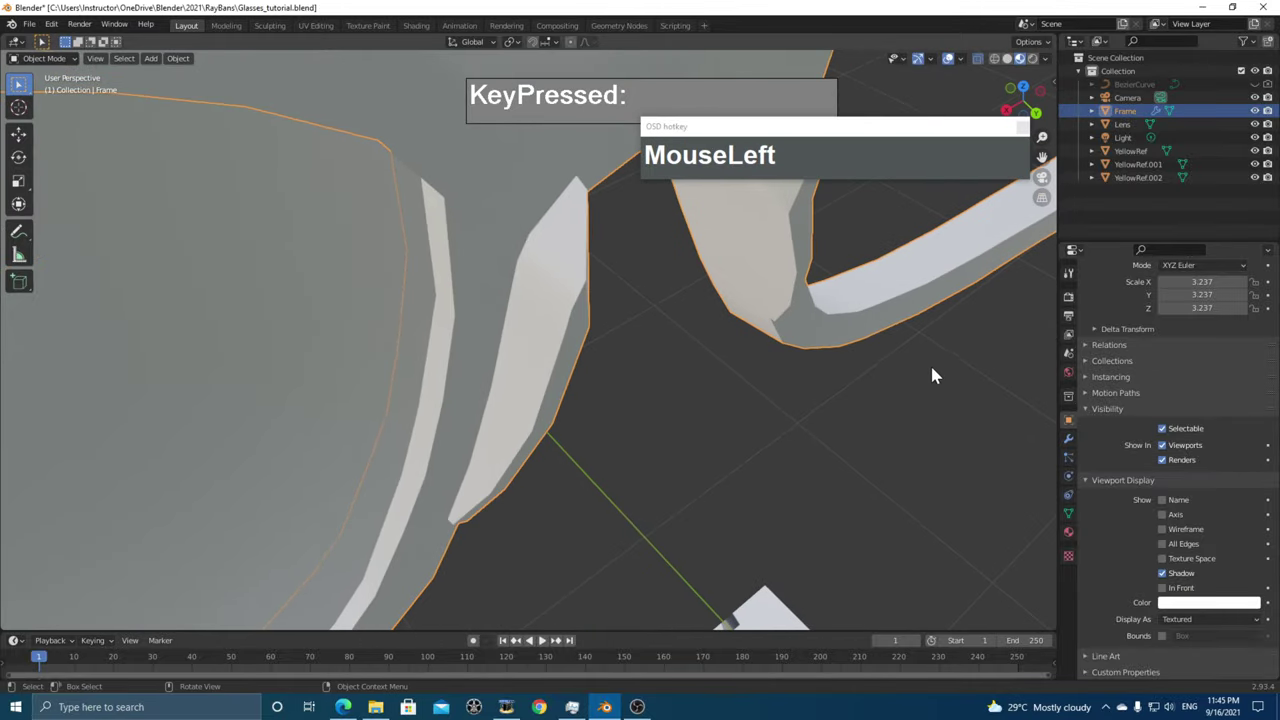
- Reposition the nose pad's upper outer vertex in perspective view with proportional editing to smooth the pad's profile
middle_drag(932, 376, 903, 360)
middle_drag(600, 291, 637, 271)
click(543, 343)
key(Tab)
key(g)
click(578, 256)
key(g)
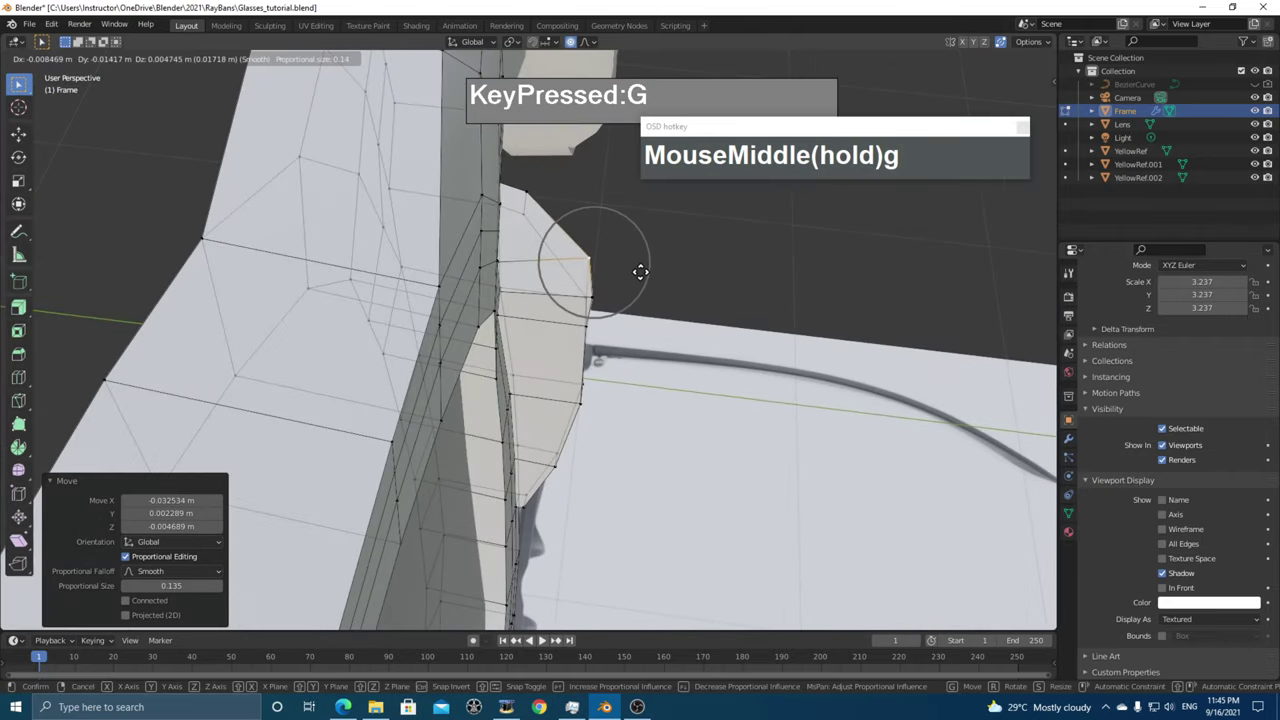
scroll(535, 263, down, 3)
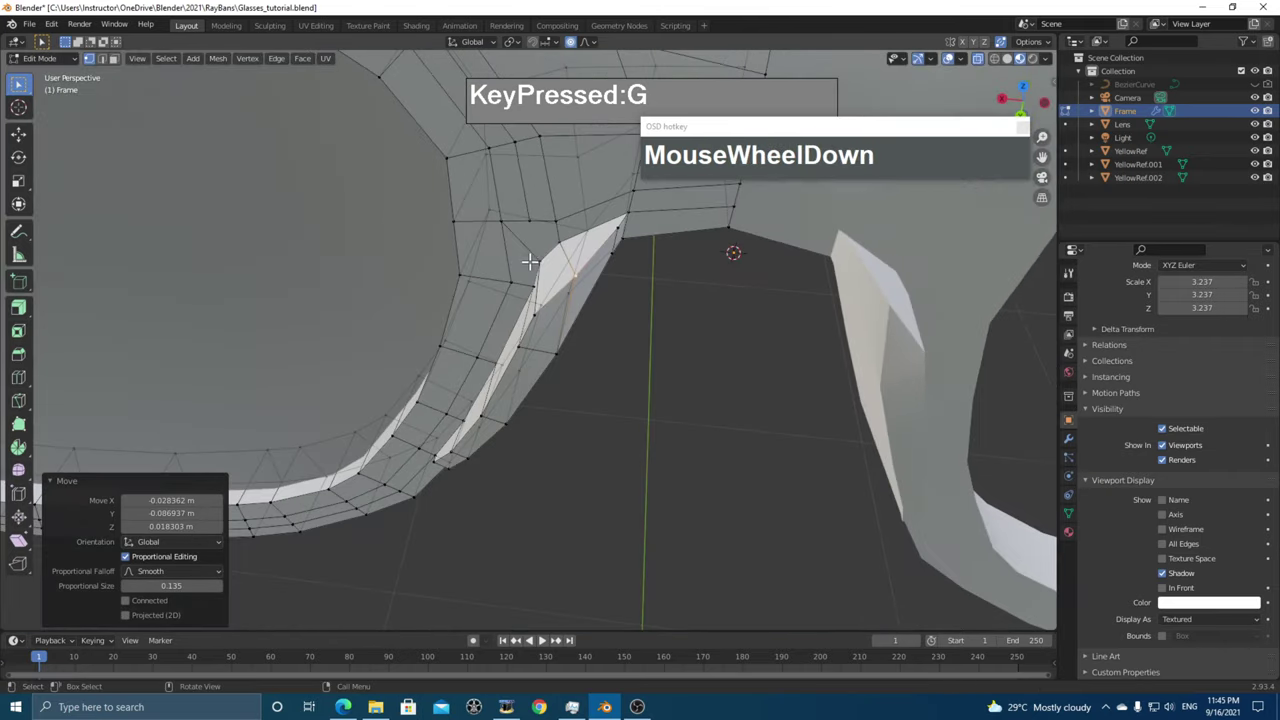
middle_drag(529, 260, 586, 309)
- Examine the whole frame and its nose pads in object mode and compare them with the top-view reference
key(Tab)
scroll(560, 330, down, 2)
middle_drag(535, 348, 691, 243)
scroll(709, 349, up, 3)
scroll(626, 374, down, 3)
middle_drag(626, 374, 729, 523)
scroll(630, 498, up, 3)
shift+scroll(700, 490, up, 2)
shift+middle_drag(683, 466, 683, 431)
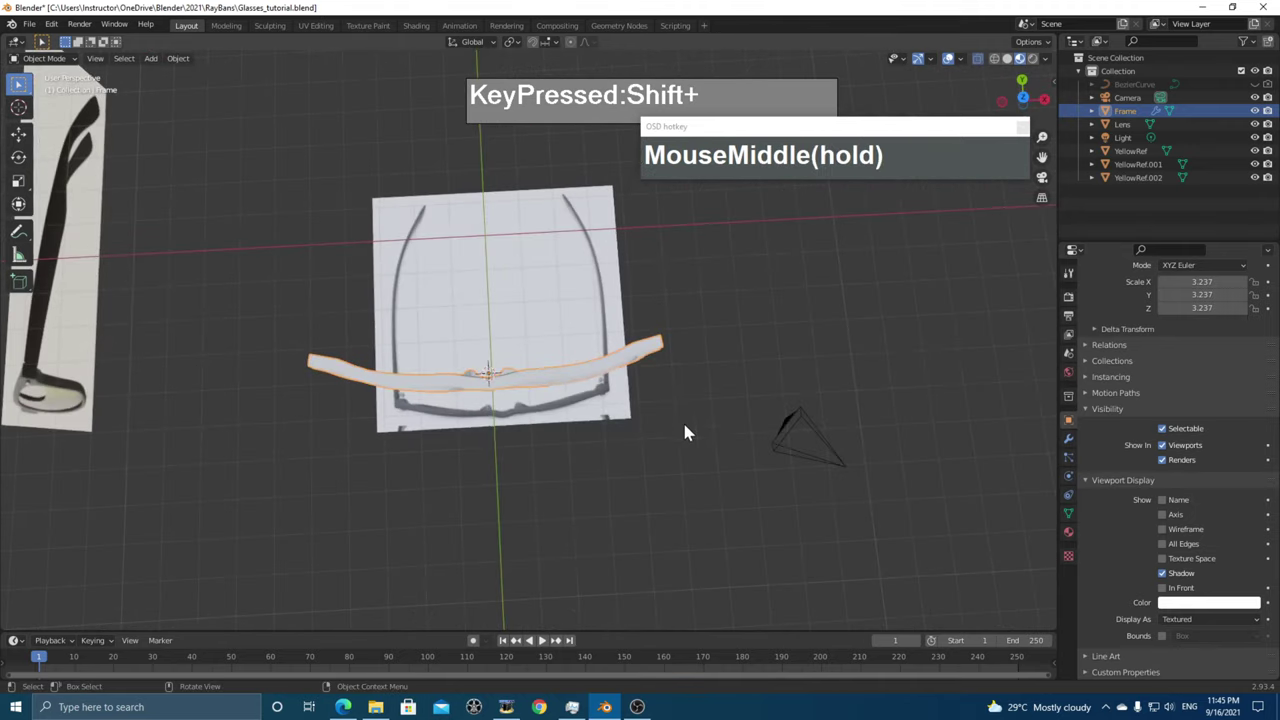
key(KP_7)
shift+middle_drag(684, 296, 585, 472)
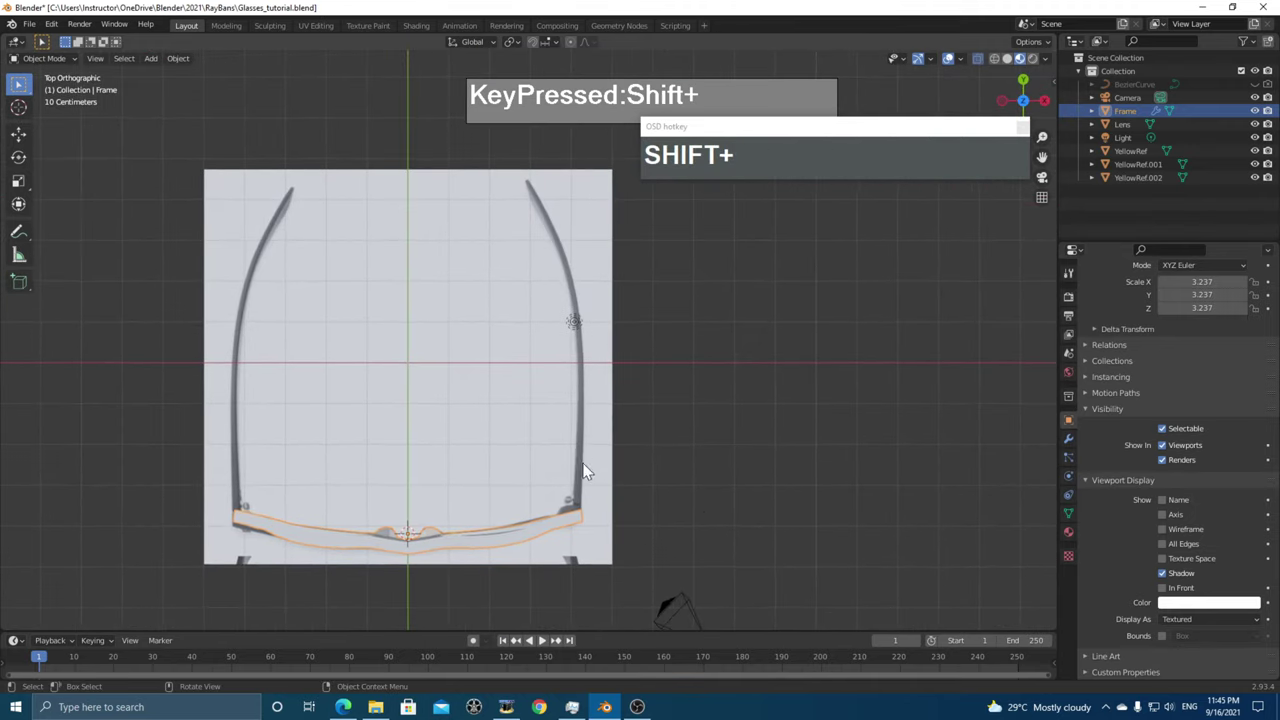
scroll(570, 358, down, 2)
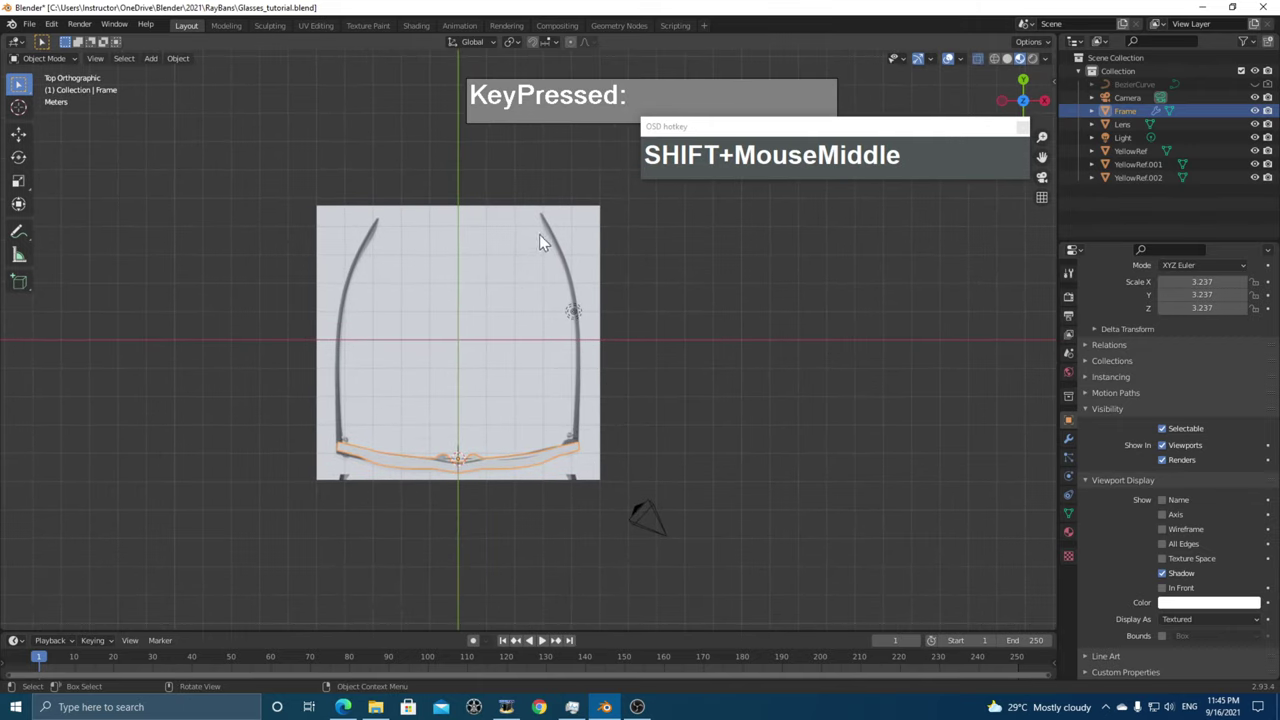
key(Tab)
key(Tab)
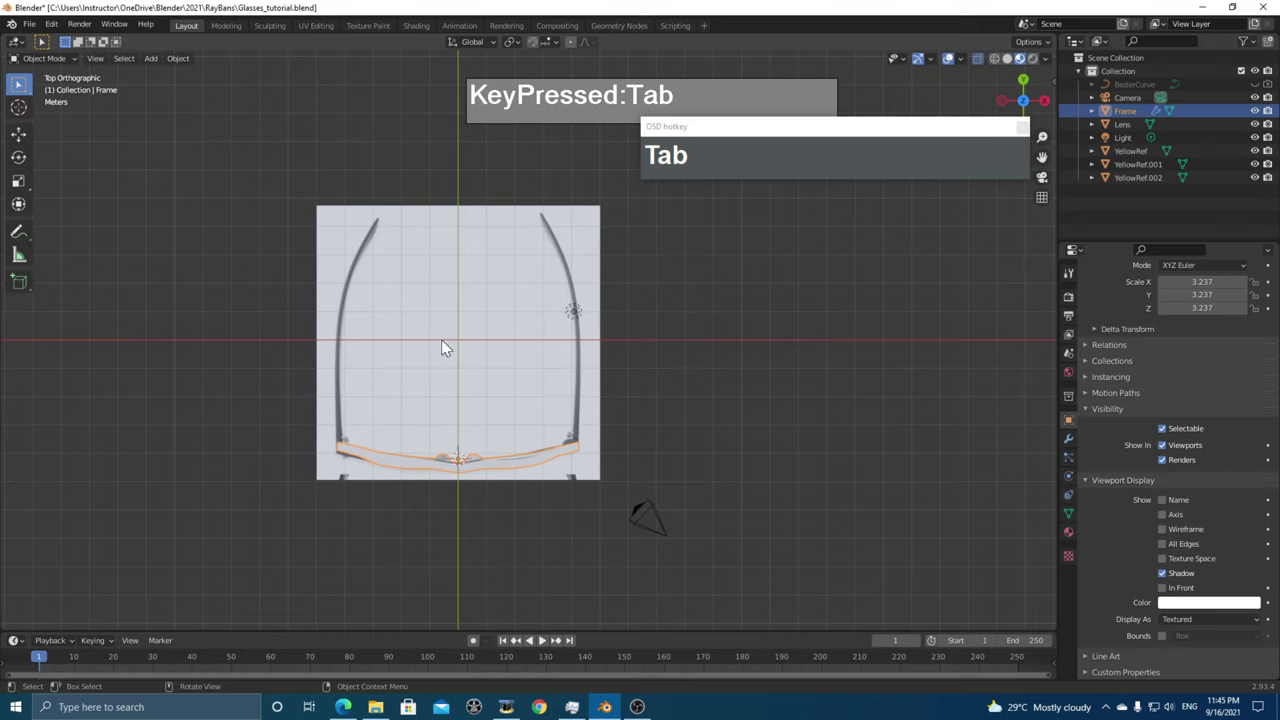
- Reset the 3D cursor to the world origin and add a 2 m cube there
key(shift+c)
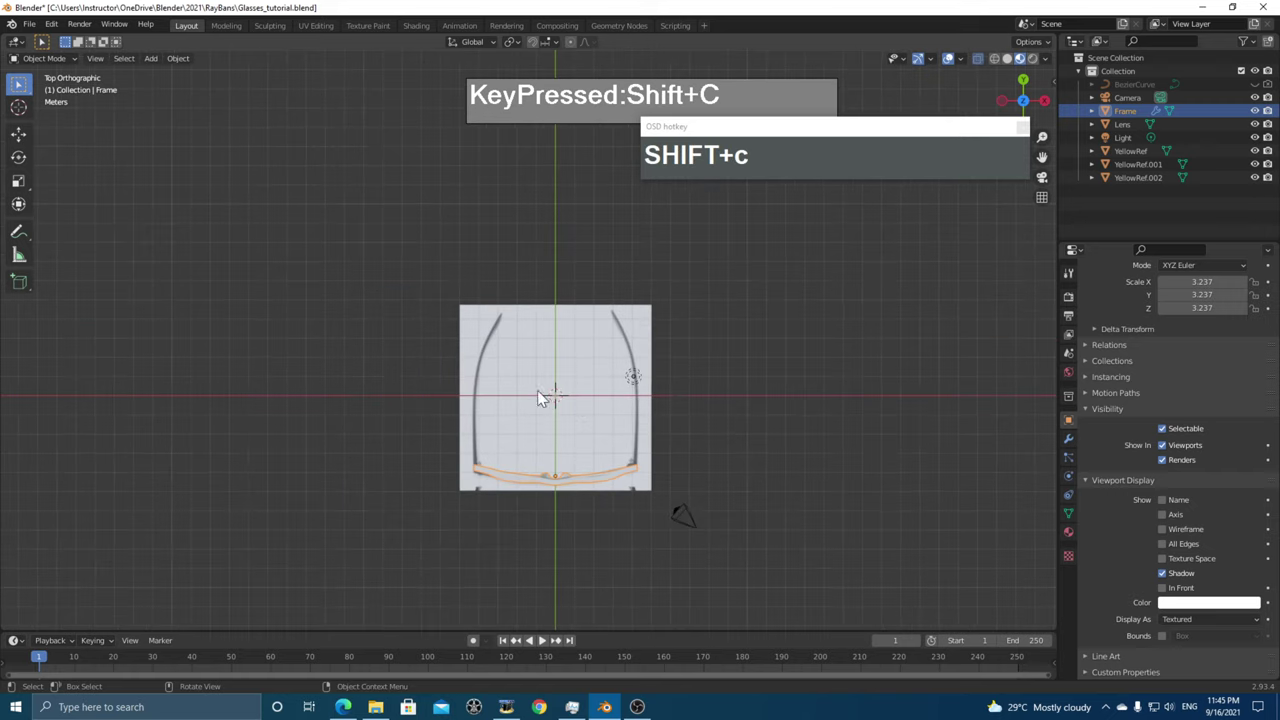
scroll(537, 390, up, 4)
shift+middle_drag(614, 455, 522, 317)
key(shift+a)
mouse_move(535, 362)
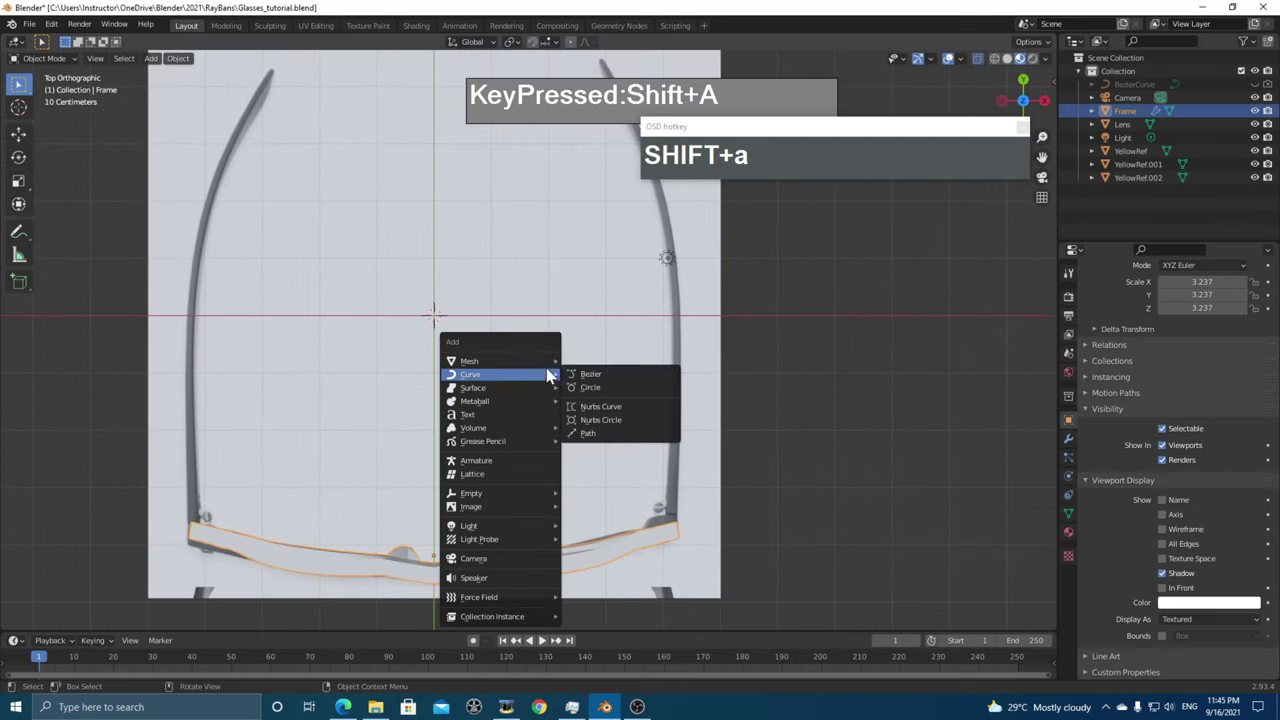
click(595, 375)
scroll(527, 380, down, 2)
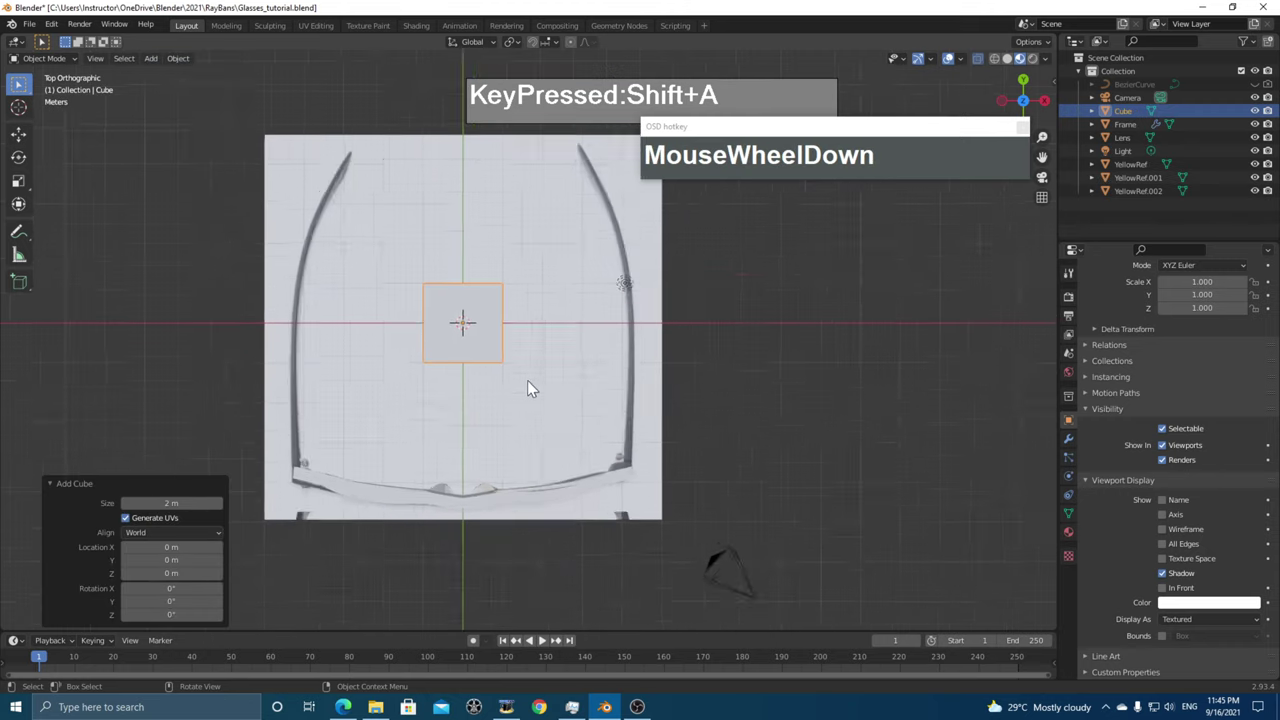
scroll(535, 390, up, 1)
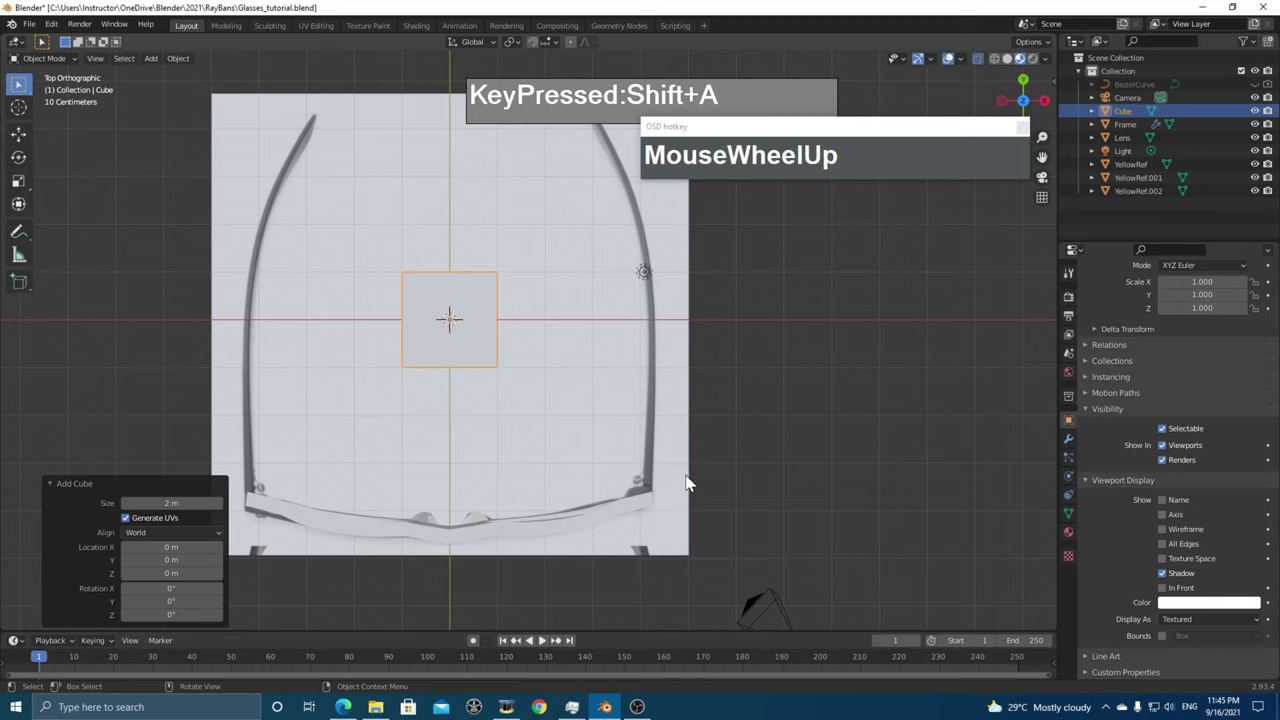
- Move the cube about 4.12 m in X and -2.50 m in Y onto the temple arm behind the frame's hinge, and show the right view
key(g)
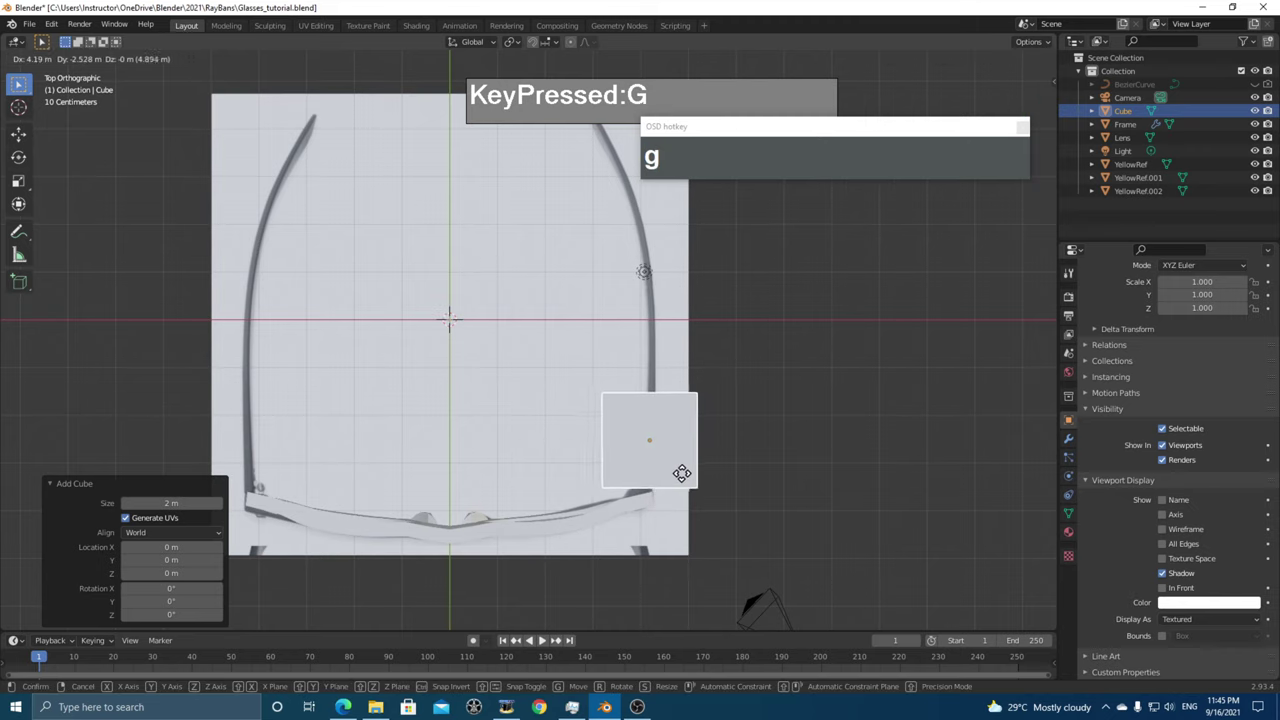
click(690, 473)
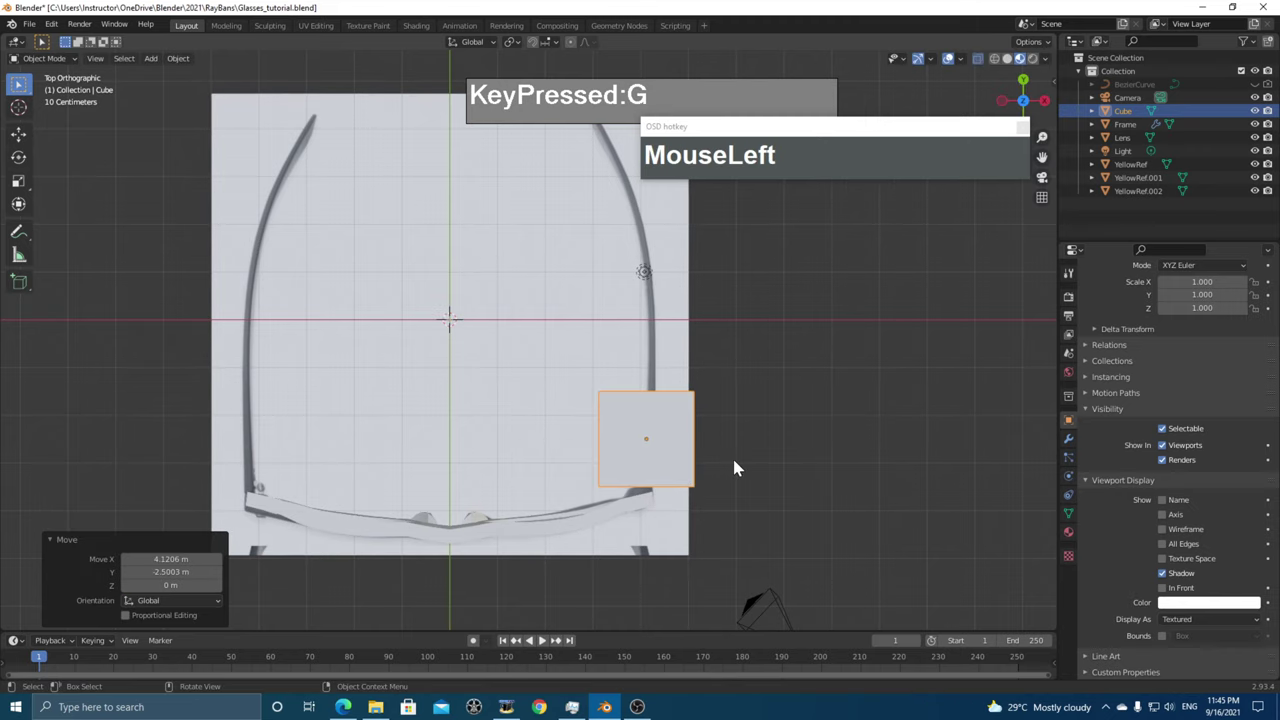
key(KP_3)
shift+middle_drag(734, 466, 629, 471)
scroll(703, 551, up, 2)
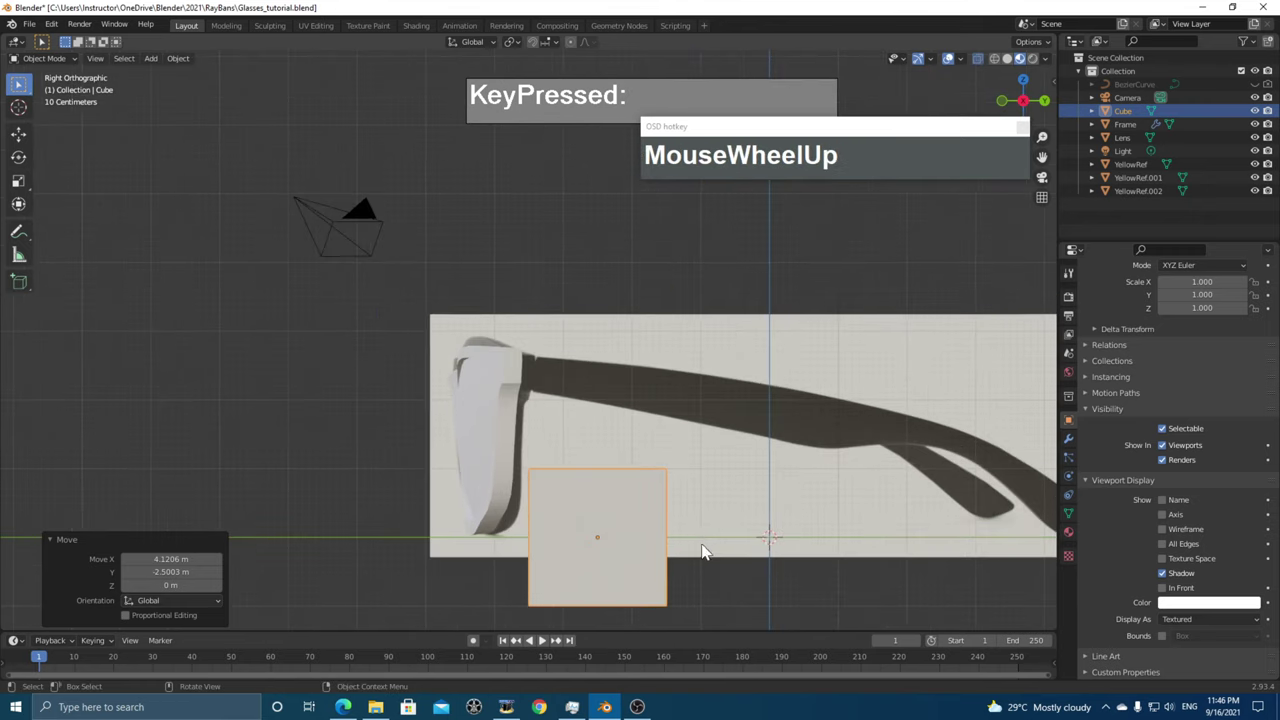
- Move the cube in right view about -0.68 m in Y and 2.43 m in Z onto the temple arm's hinge end
scroll(703, 551, up, 1)
shift+middle_drag(703, 551, 720, 474)
key(g)
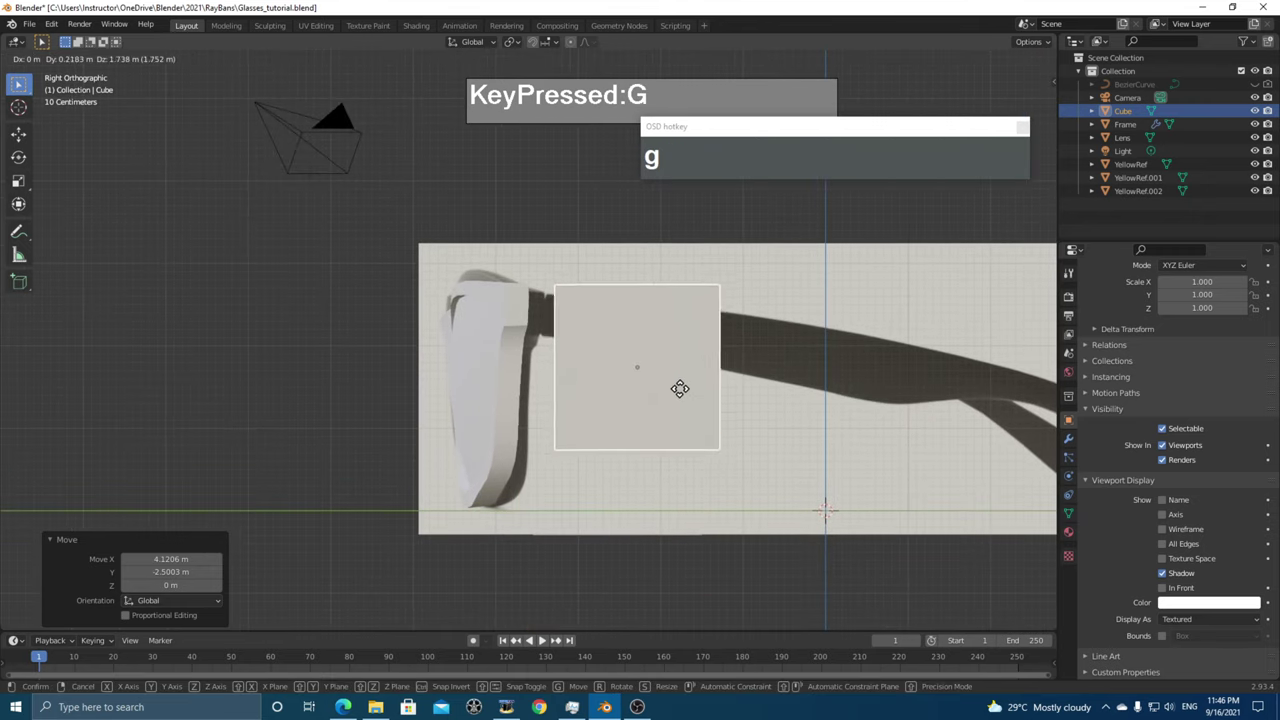
click(606, 338)
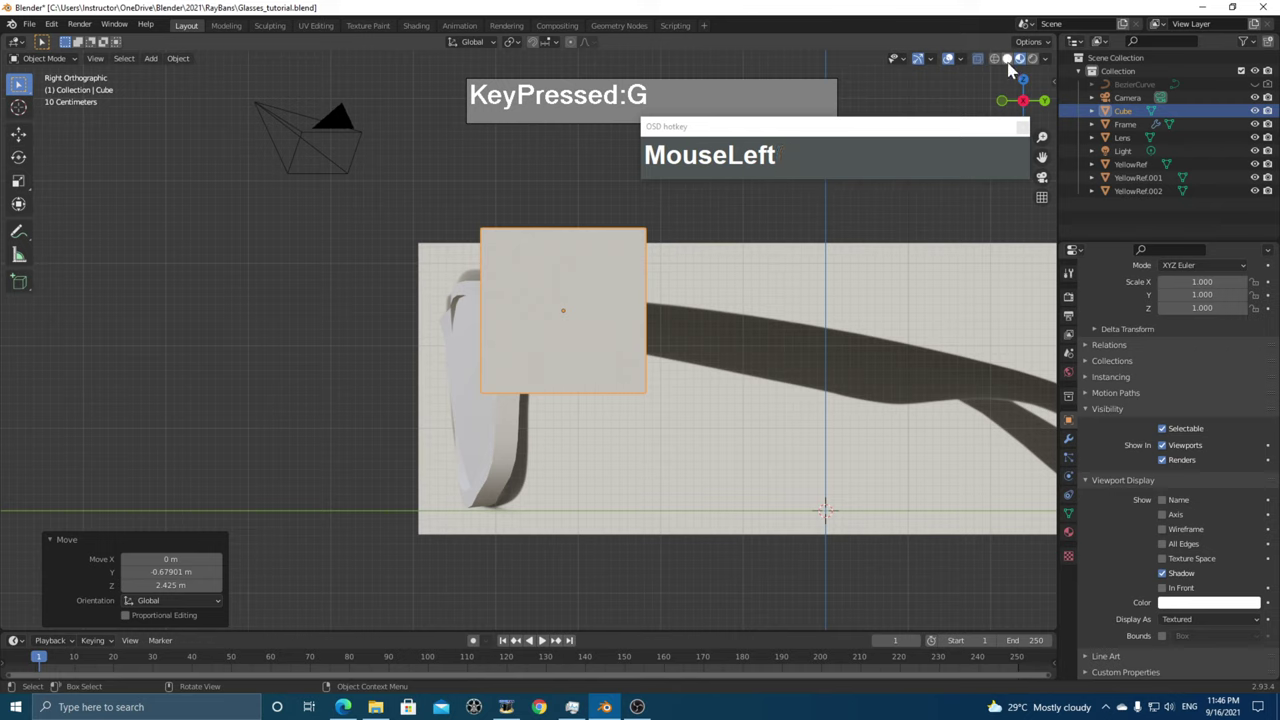
- Enter edit mode on the cube and set its viewport display to Wire so the reference shows through
key(Tab)
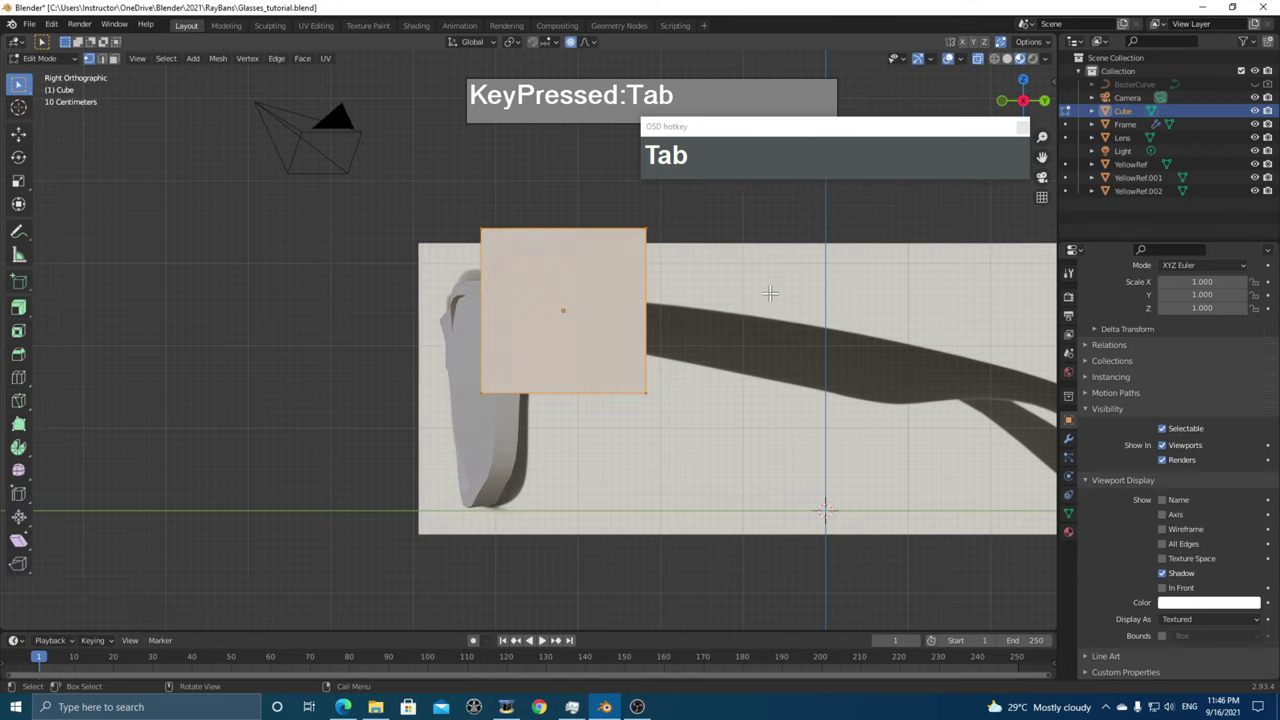
click(995, 60)
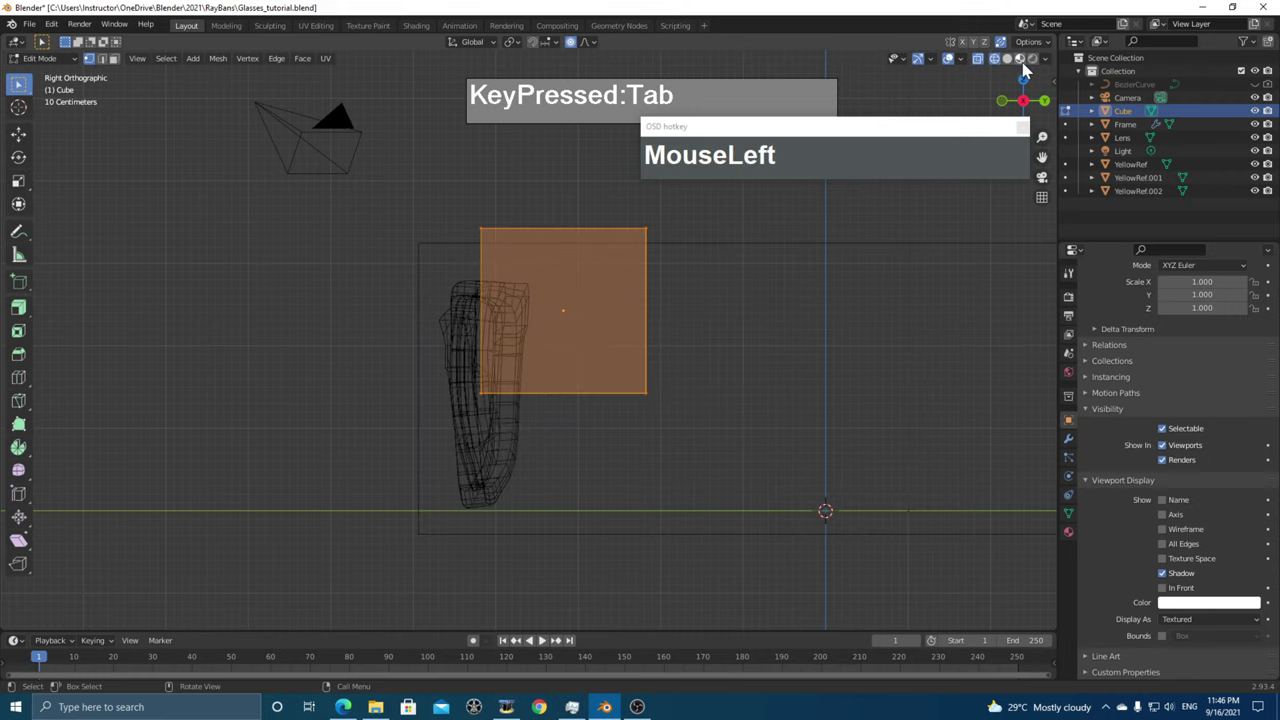
click(1020, 59)
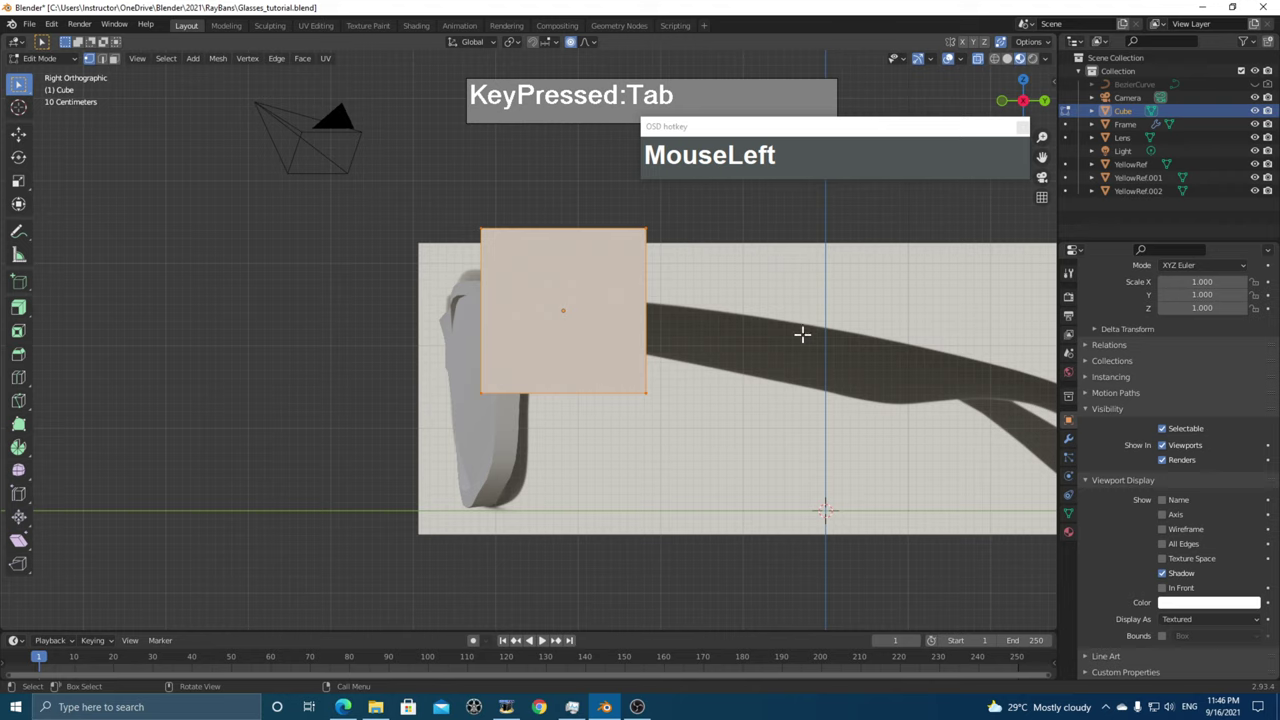
click(1194, 621)
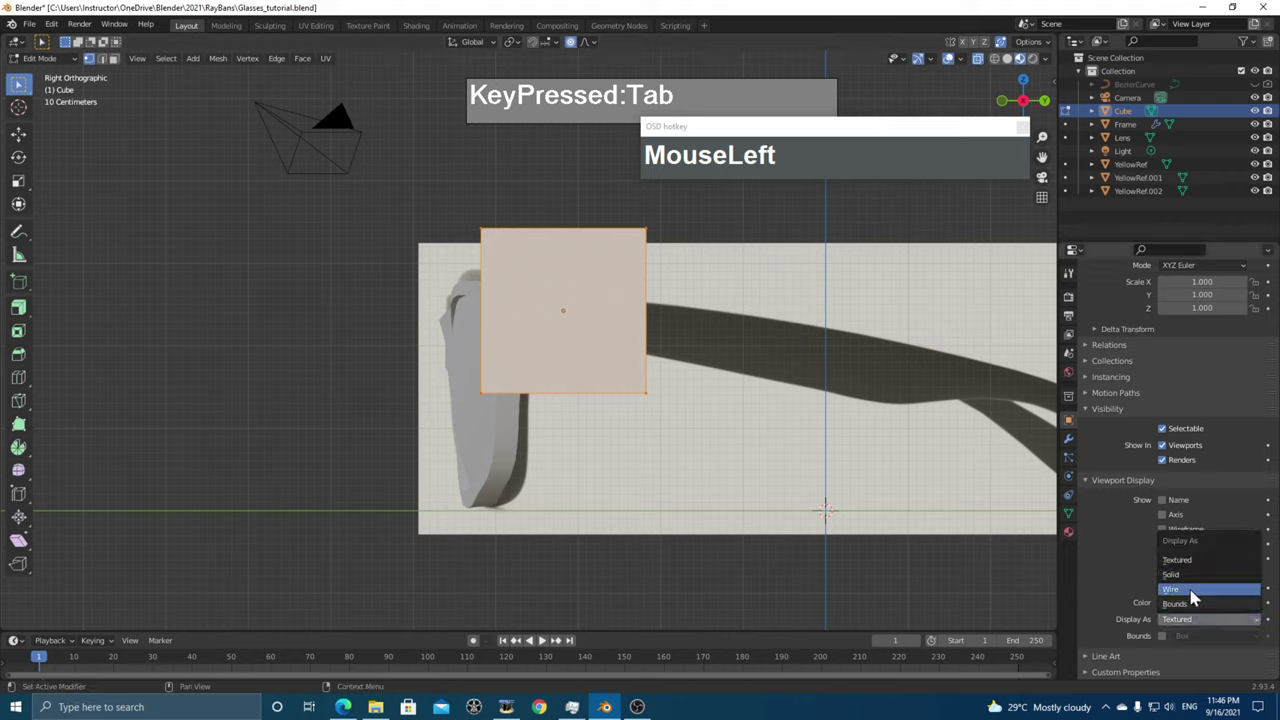
click(1195, 590)
- Flatten the whole cube mesh by scaling it about 0.296 in Z to approximate the temple arm's height
scroll(632, 376, up, 1)
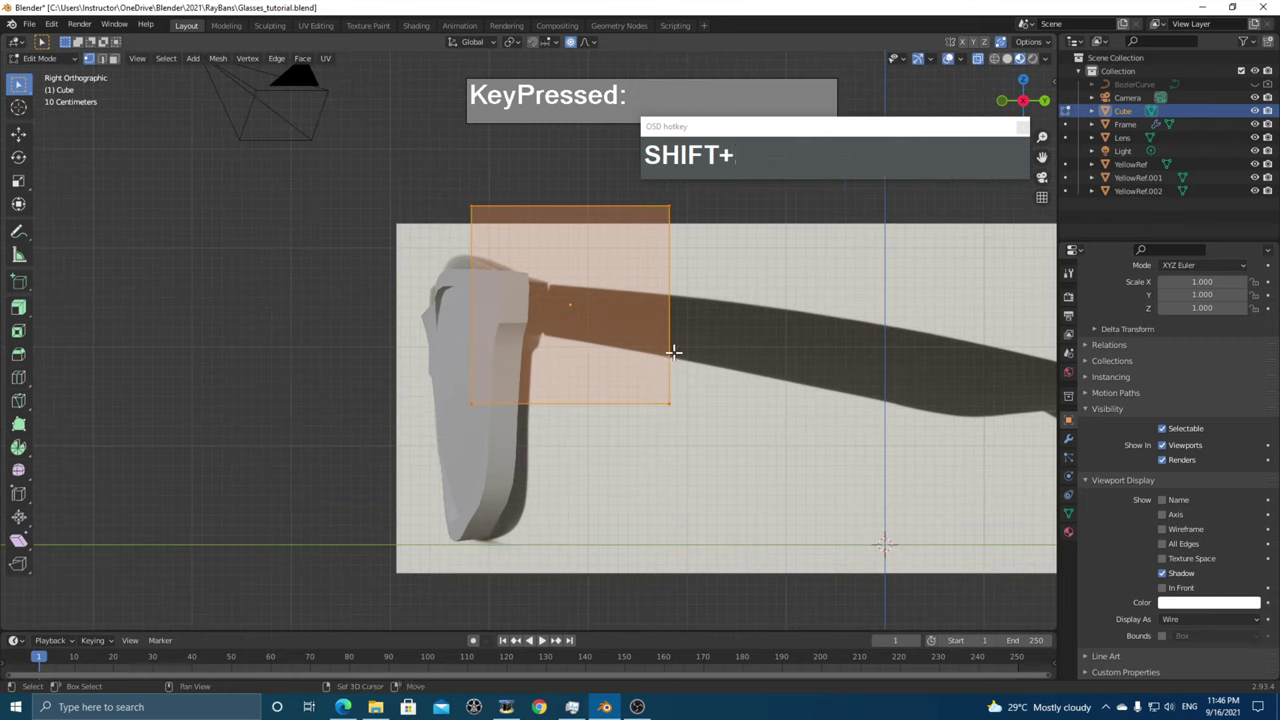
shift+middle_drag(671, 351, 673, 424)
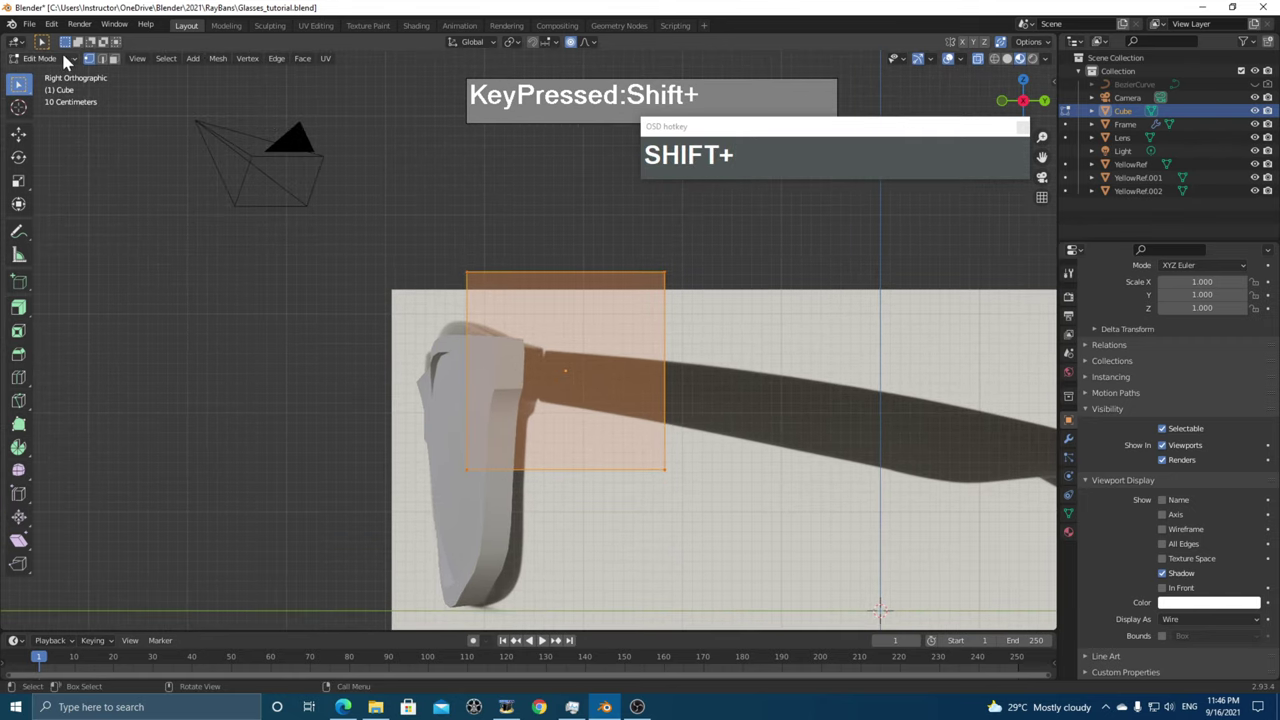
key(s)
key(z)
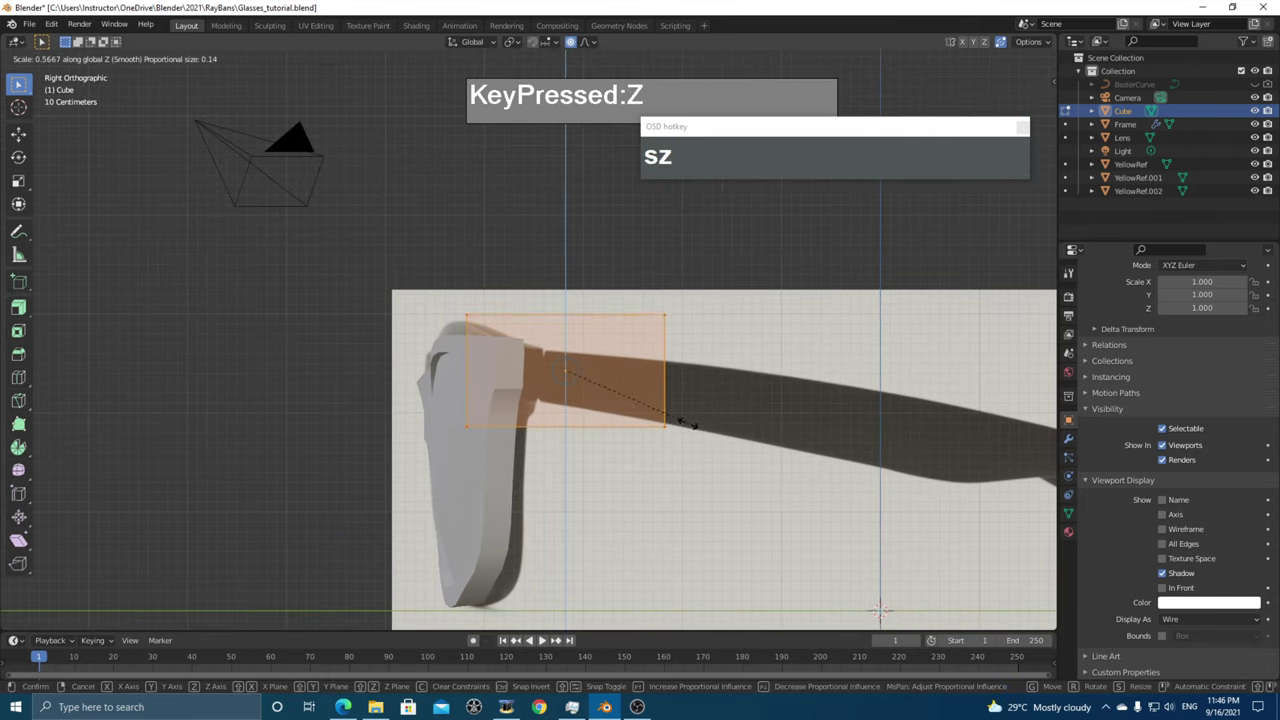
click(669, 396)
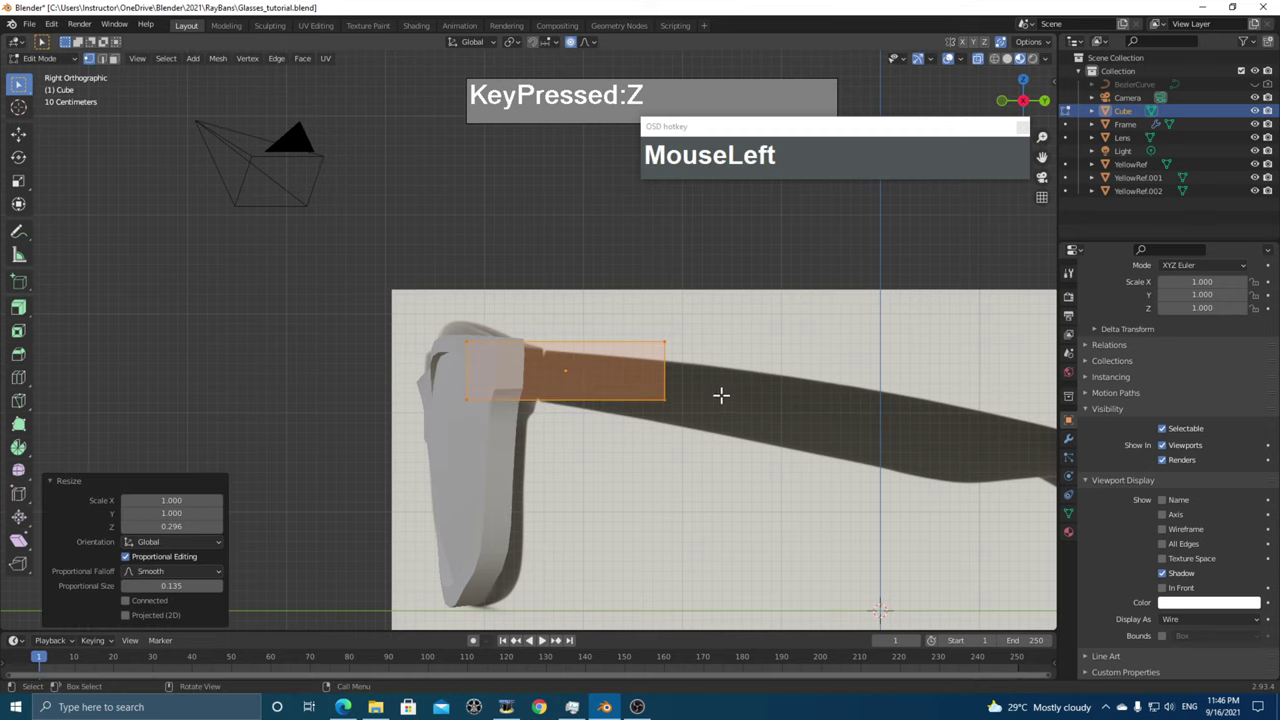
- Rotate the flattened box about 9.6° along the arm's slope and move it about 0.65 m in Y and -0.18 m in Z
key(r)
click(661, 398)
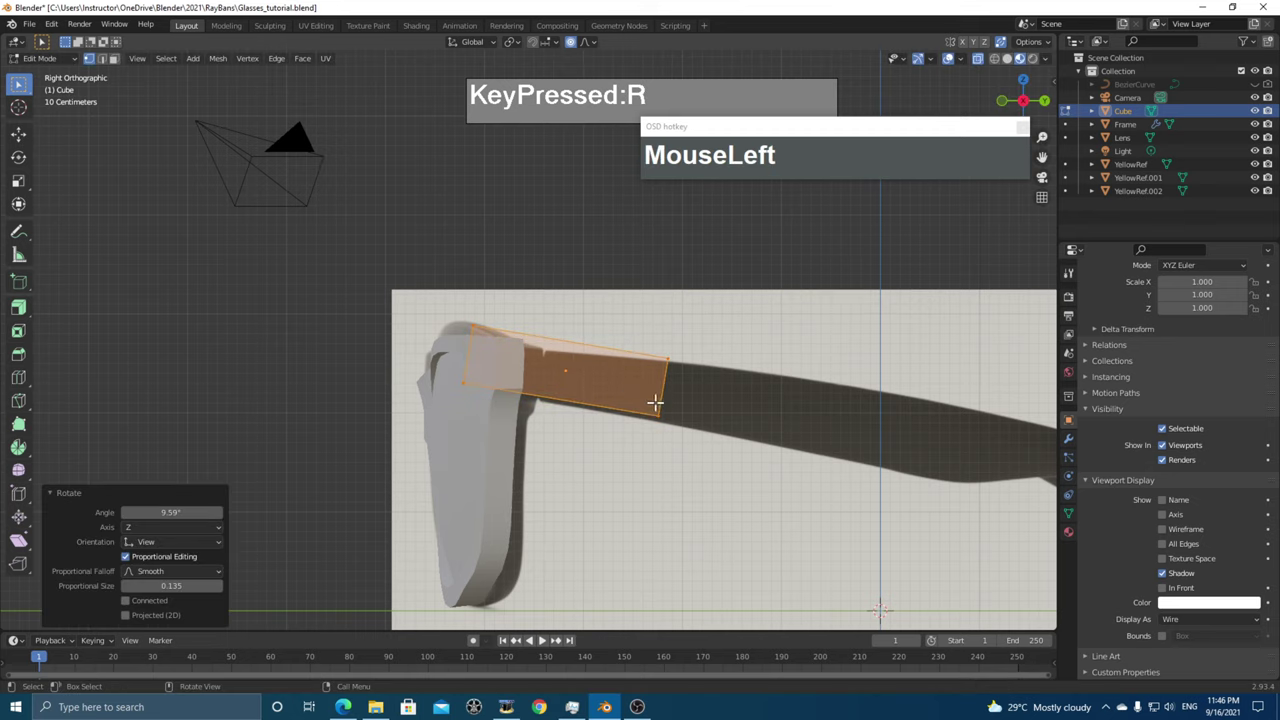
key(g)
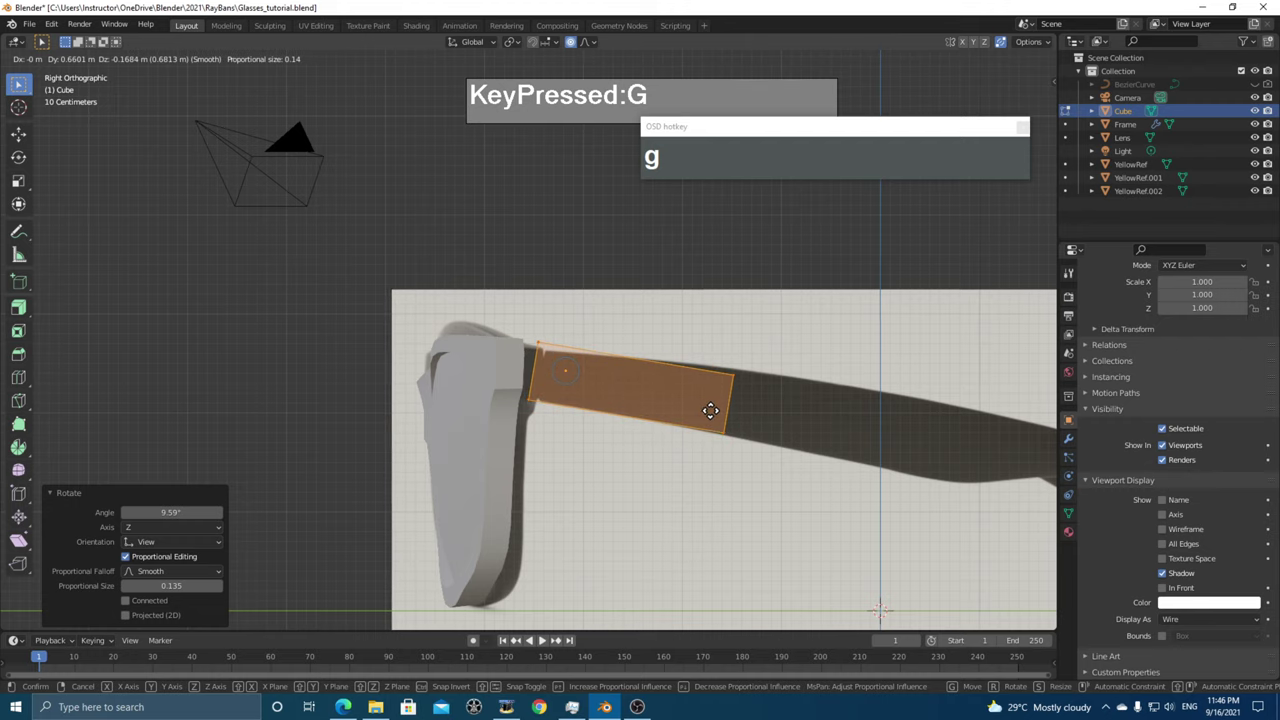
click(709, 410)
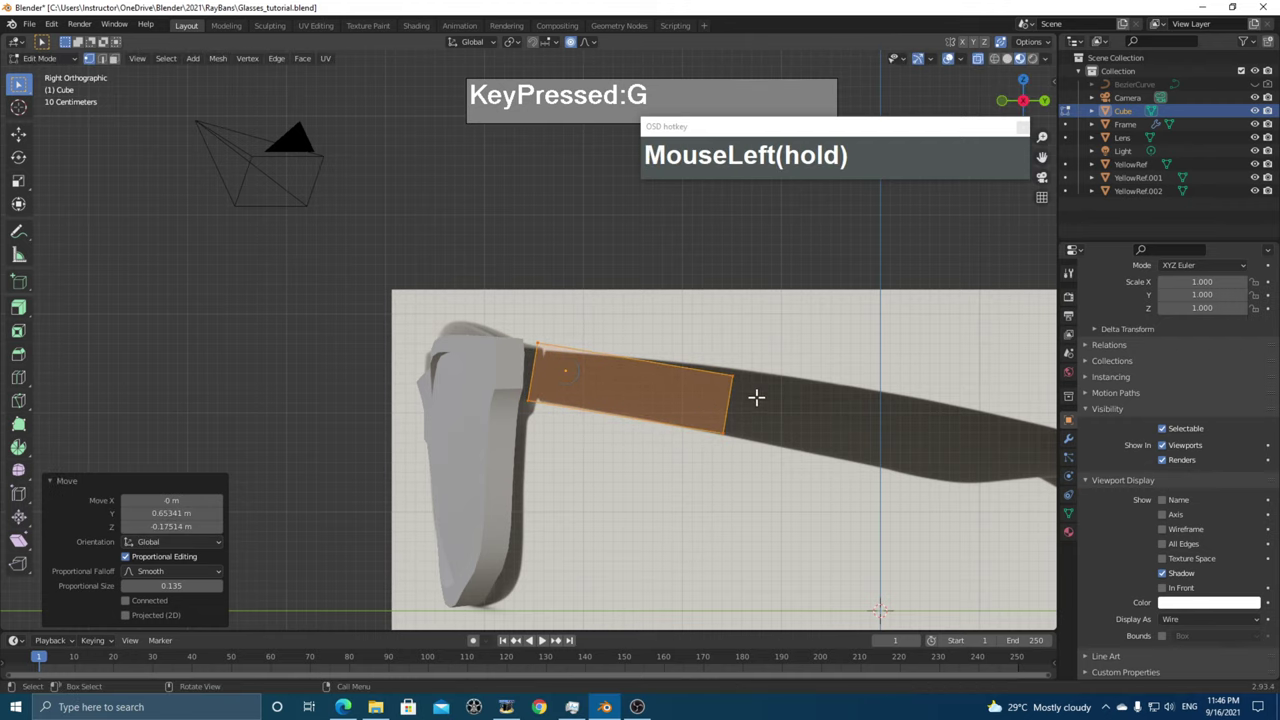
- Move the box's rear end about 2.36 m in Y and -0.42 m in Z along the arm, and scale it about 1.26 in Z
scroll(757, 398, down, 1)
shift+middle_drag(757, 398, 643, 390)
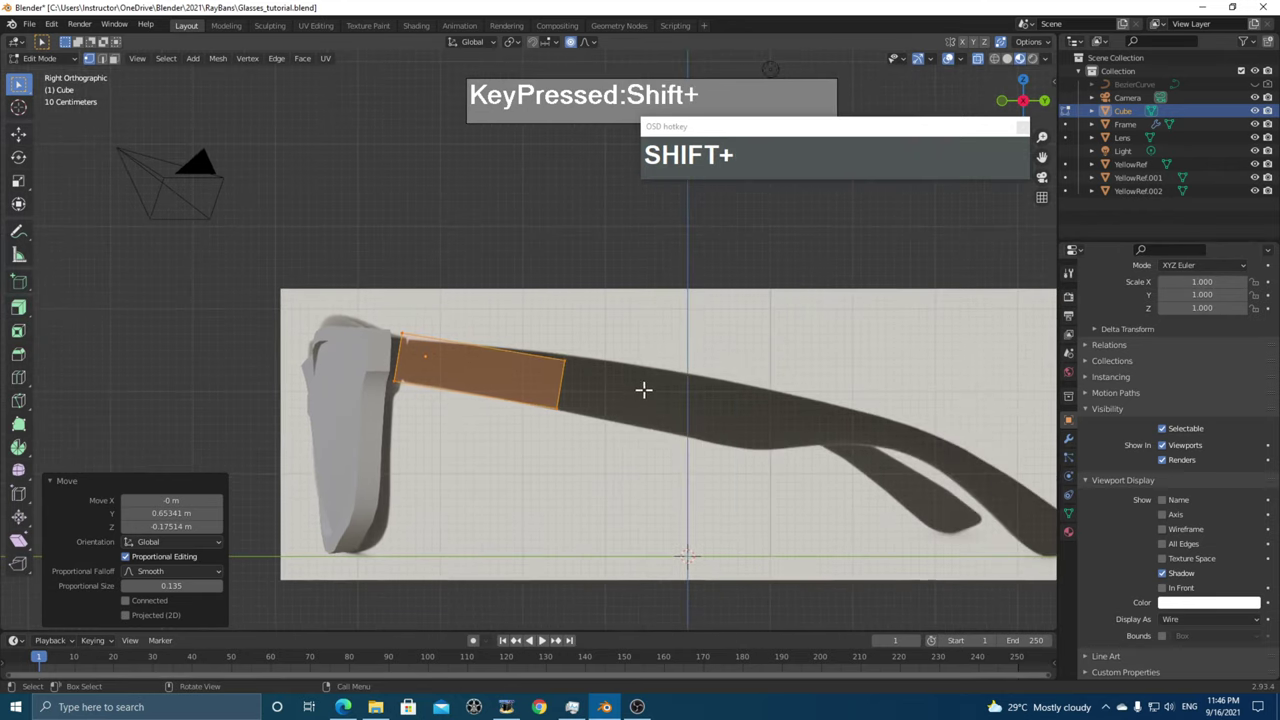
scroll(534, 385, down, 2)
shift+middle_drag(534, 385, 611, 391)
click(554, 374)
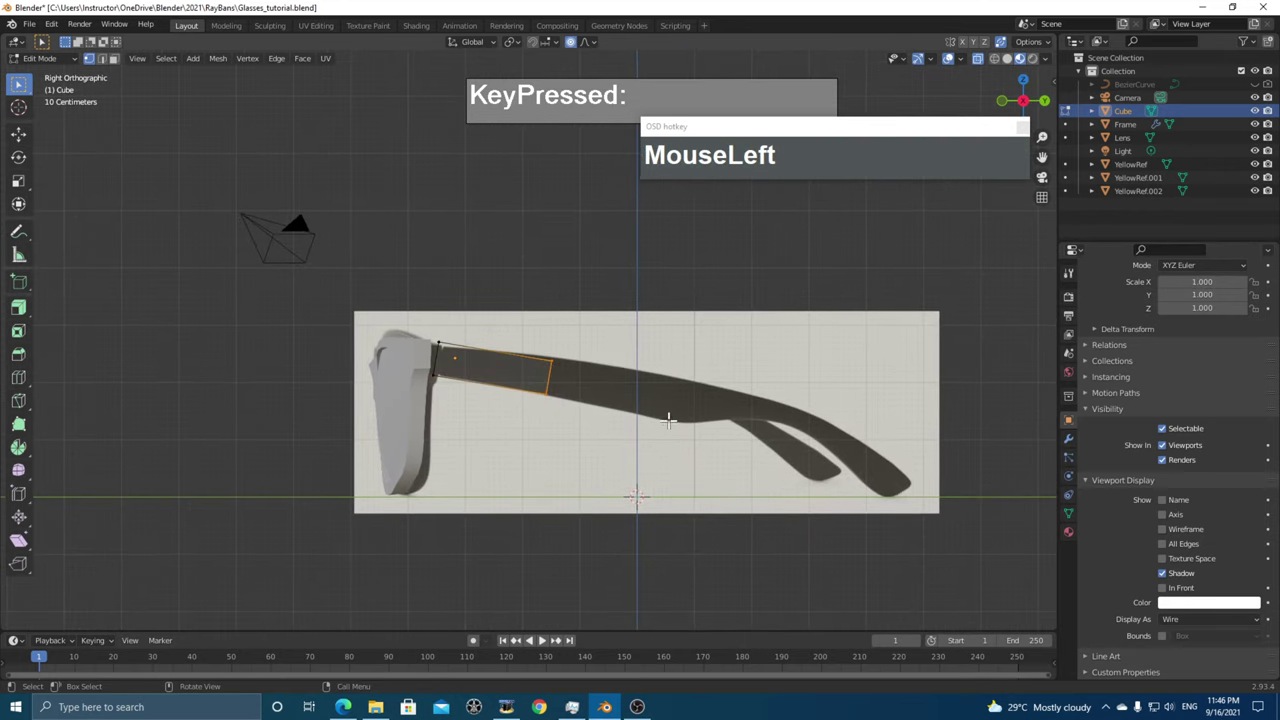
key(g)
click(787, 432)
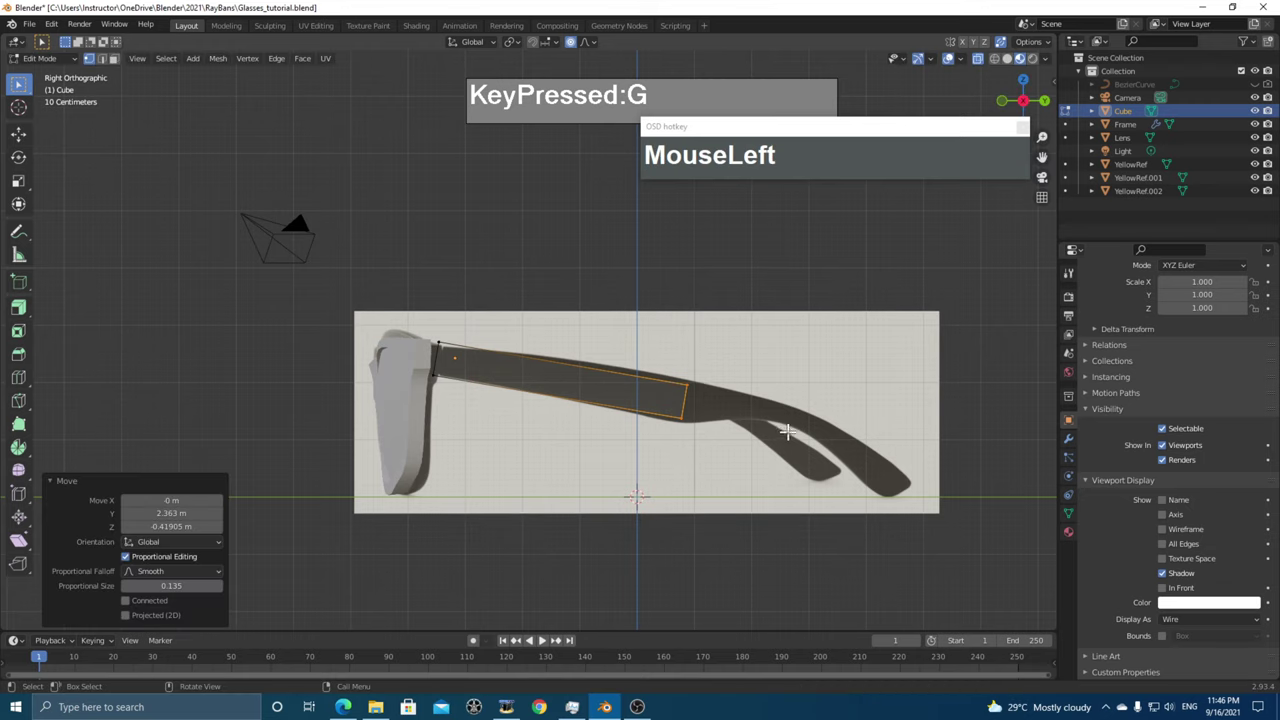
key(s)
key(z)
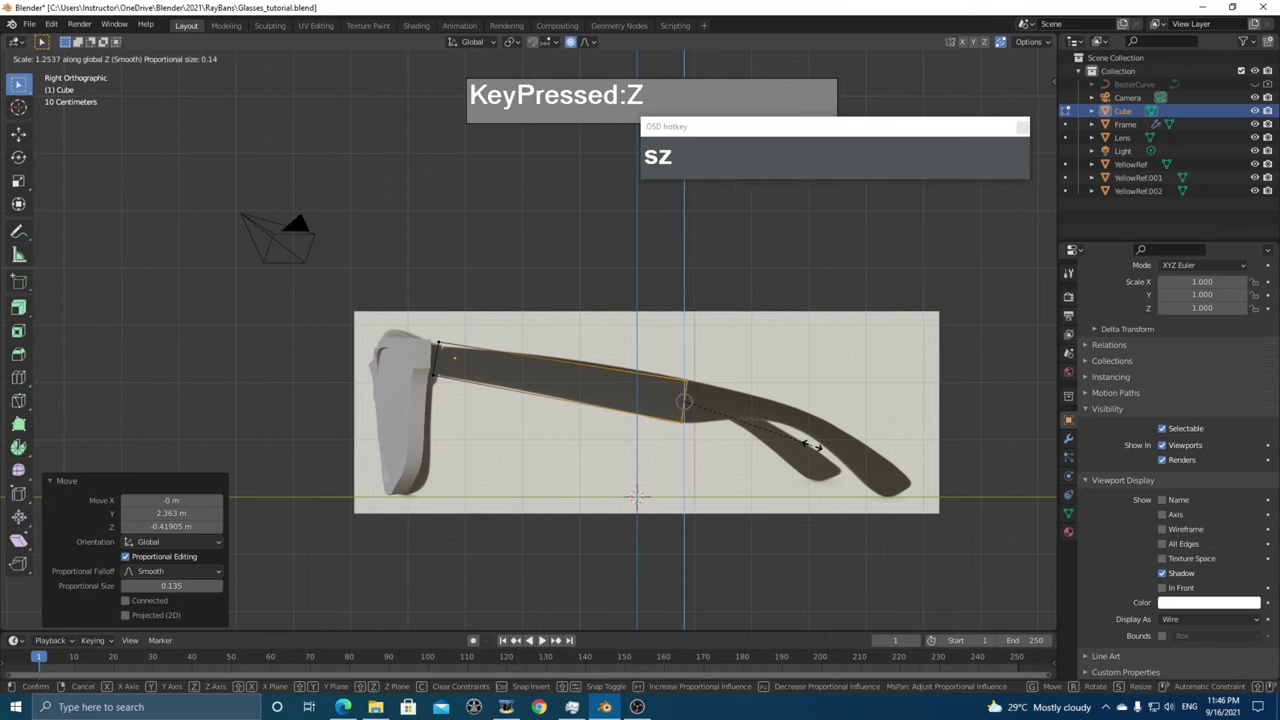
click(812, 445)
- Extrude the arm's rear face about 0.98 m and scale the new end about 0.52 in Z to follow the reference
shift+middle_drag(760, 405, 710, 422)
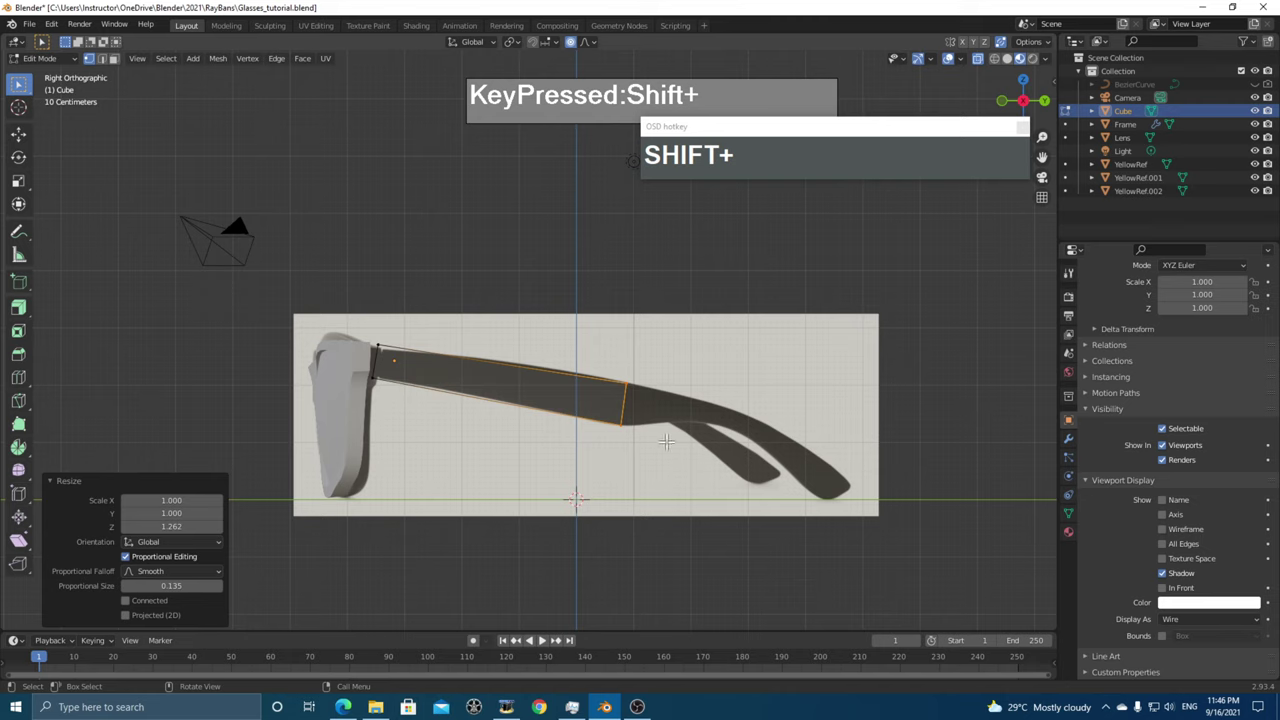
key(e)
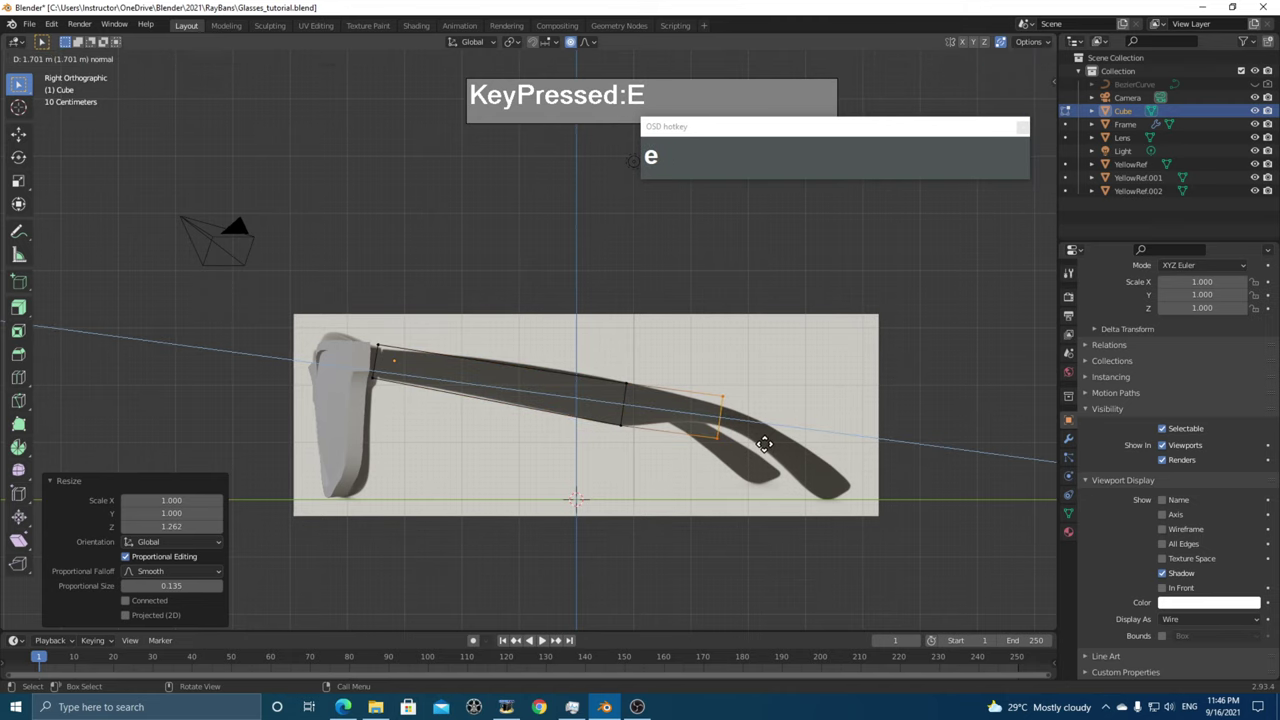
click(737, 440)
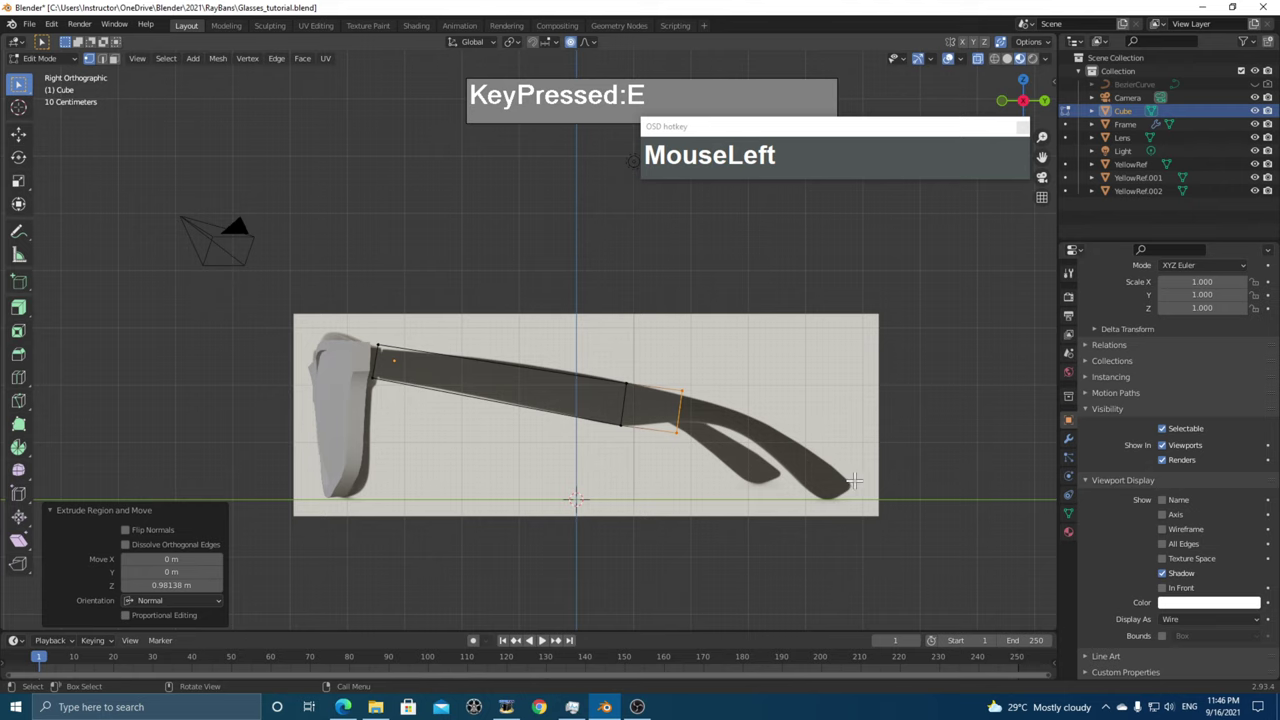
key(s)
key(z)
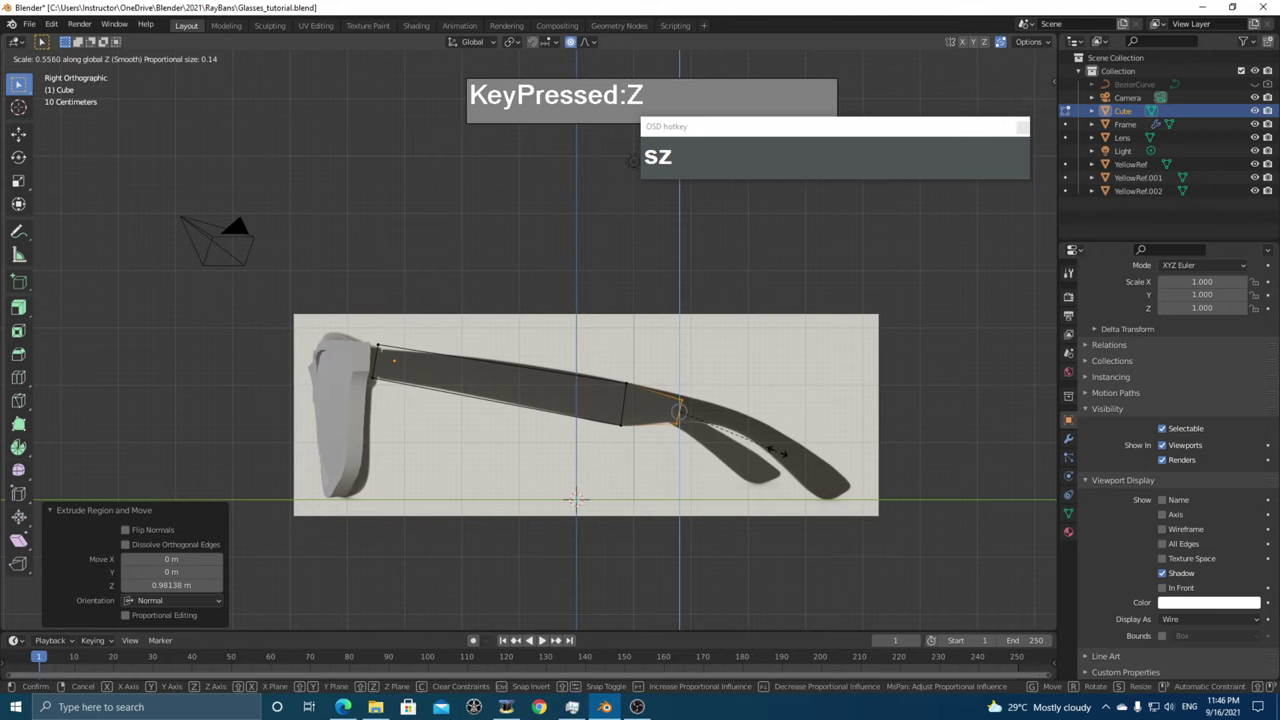
click(738, 462)
- Extrude the rear face about 1.2 m into the arm's bend, then scale it about 0.69 in Z and rotate it about 6.2°
key(e)
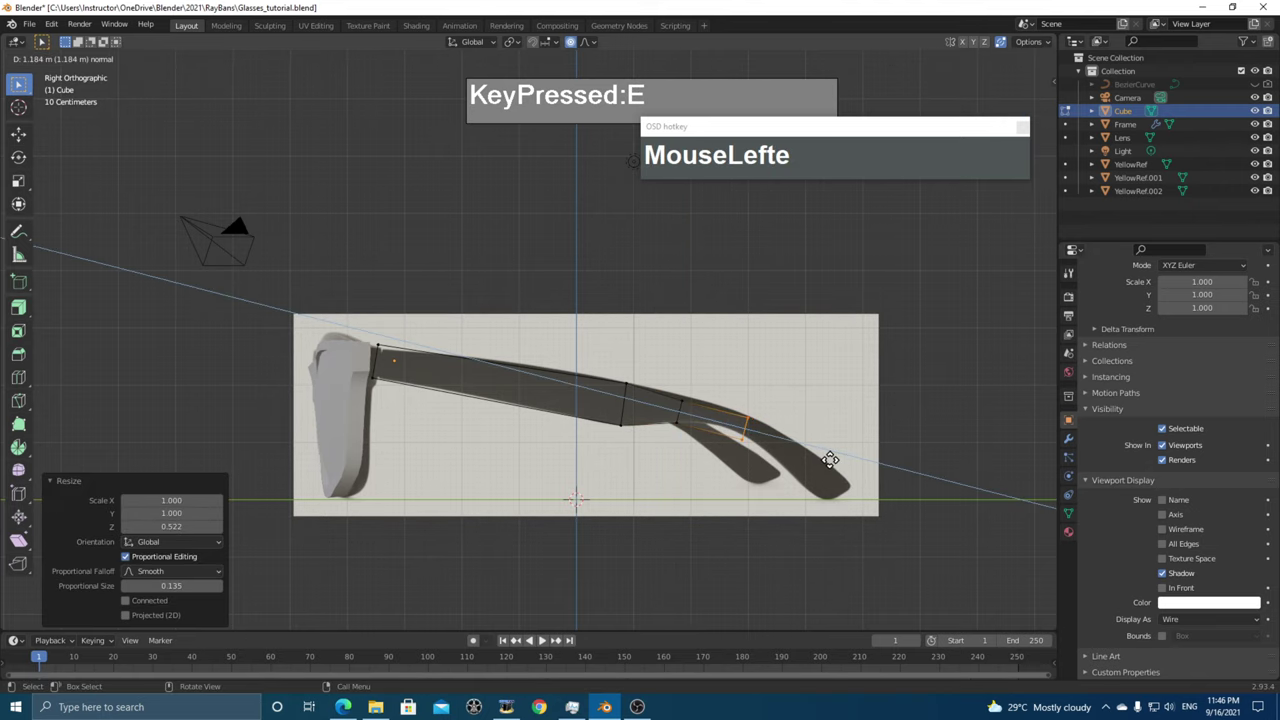
click(863, 471)
key(s)
key(z)
click(848, 481)
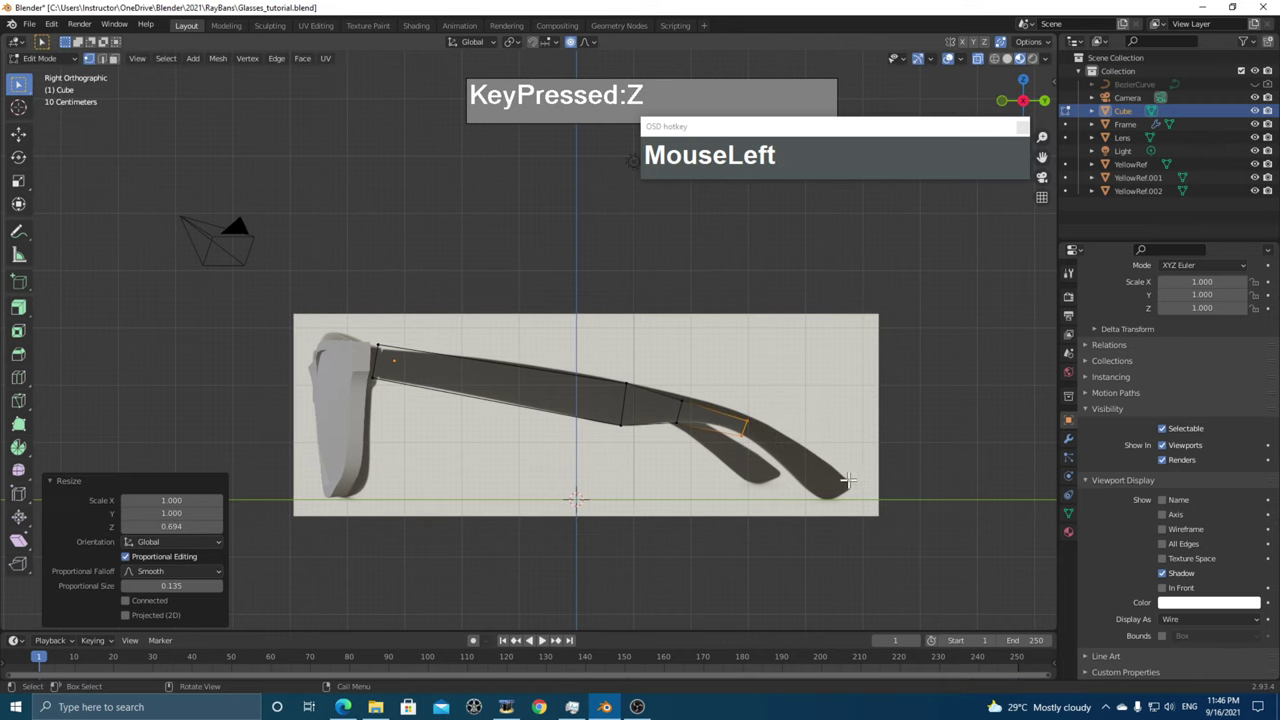
key(r)
click(881, 486)
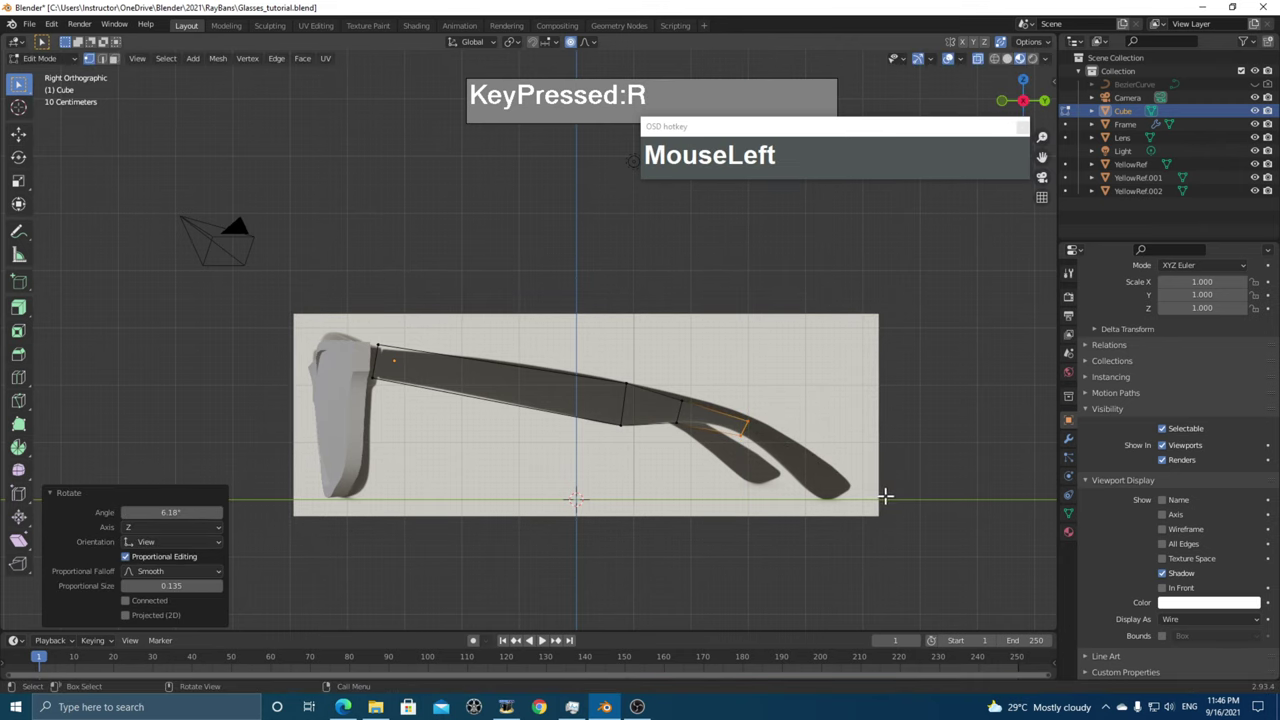
- Extrude the rear face about 1.80 m toward the temple tip and rotate the new end about 36°
key(e)
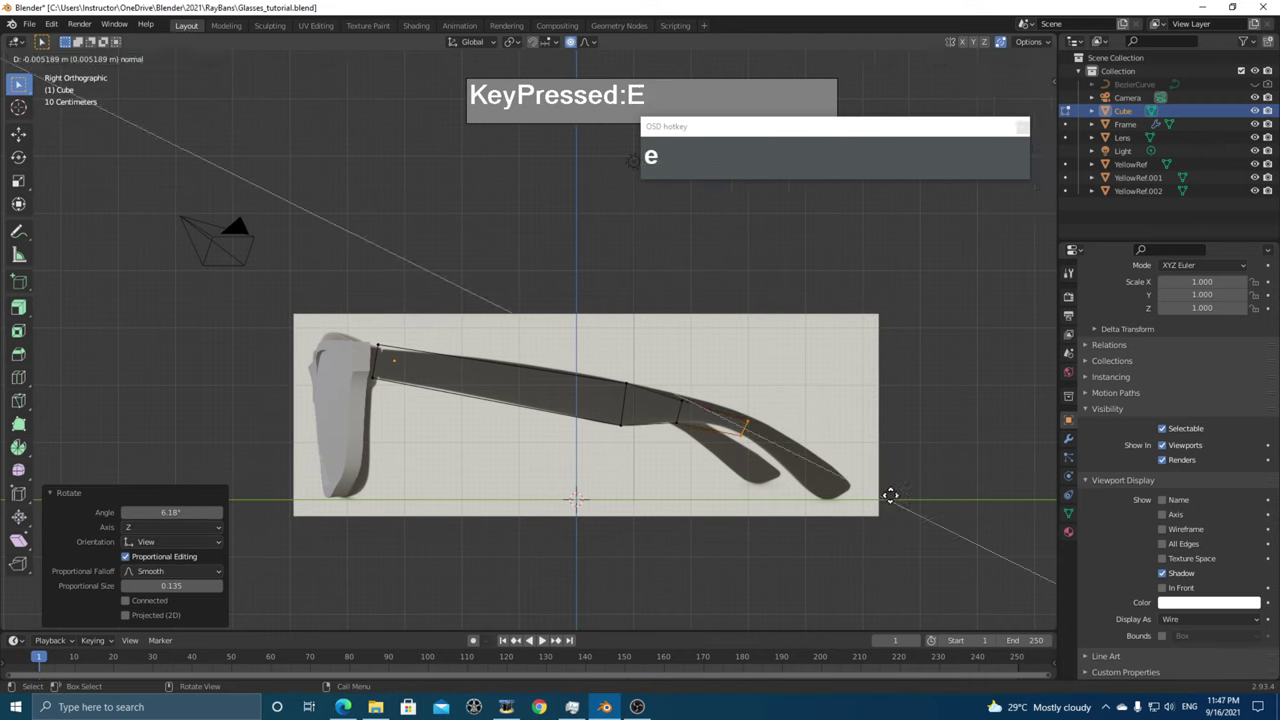
click(971, 556)
key(r)
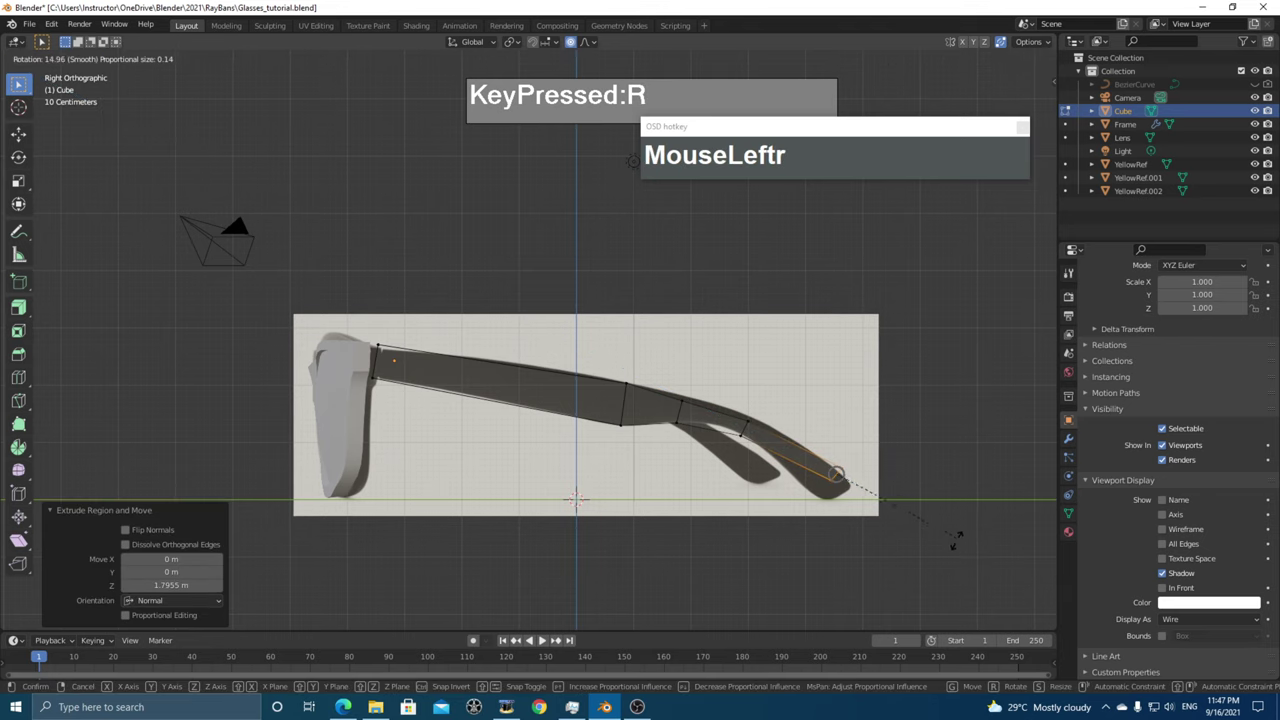
click(922, 575)
- Fit the end face to the temple tip: scale about 4.43 in Z, rotate about 35.6°, move about 0.06 m in Y and -0.28 m in Z
key(s)
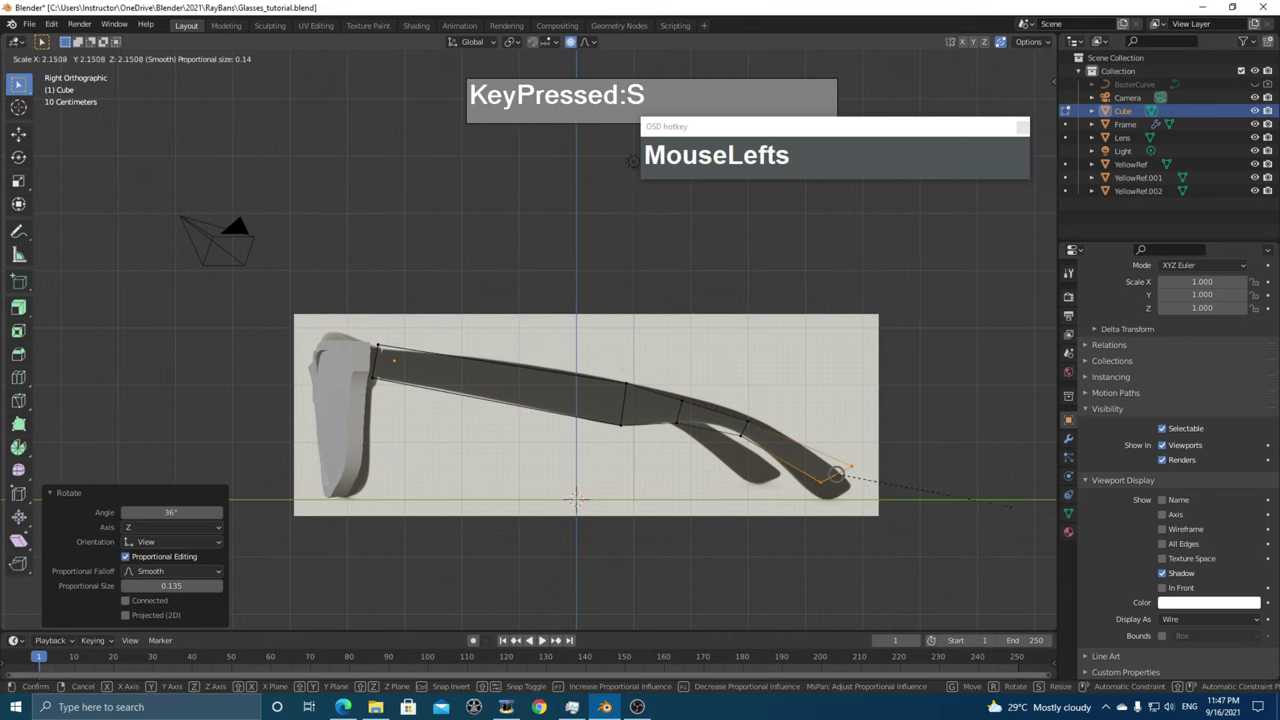
key(z)
click(413, 451)
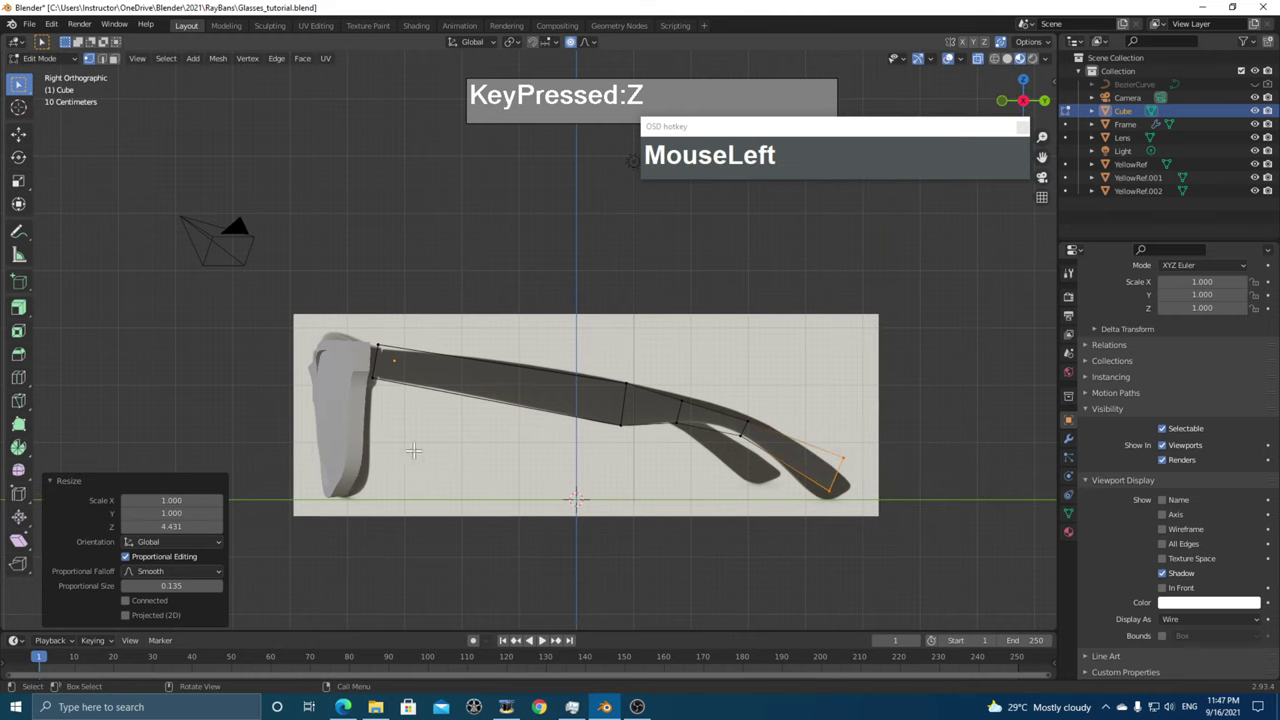
key(r)
click(900, 525)
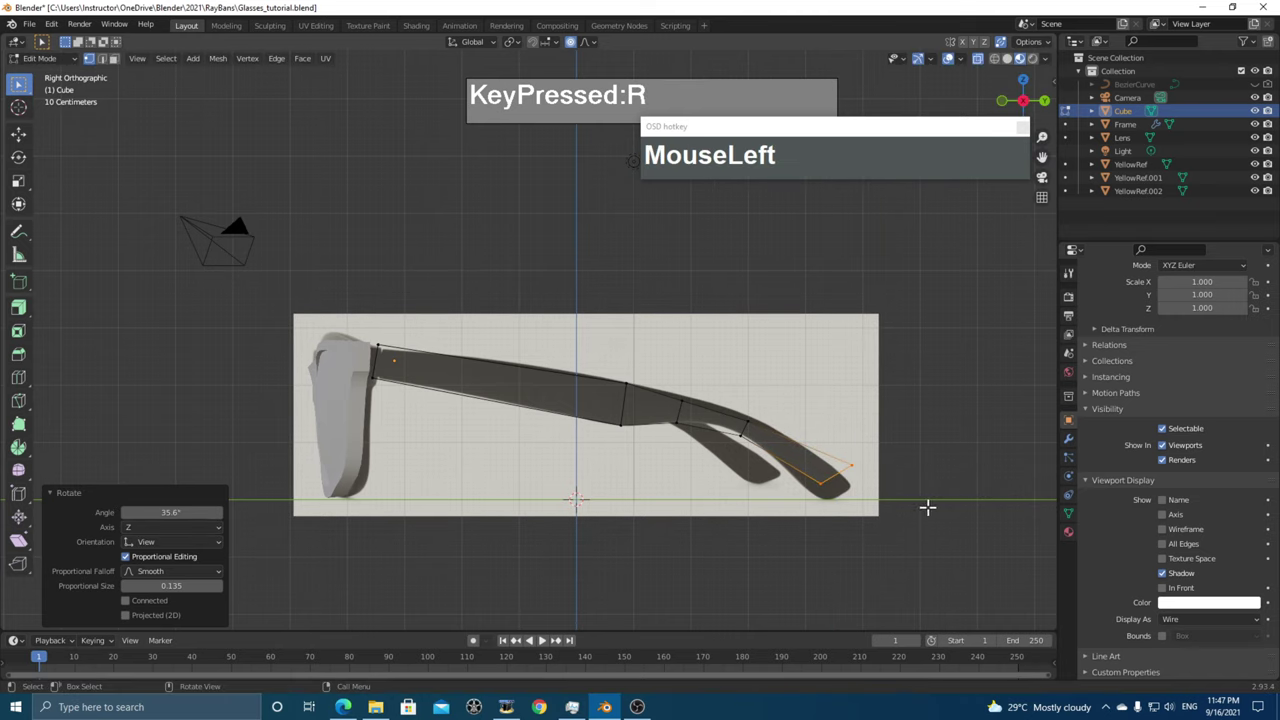
key(g)
click(940, 514)
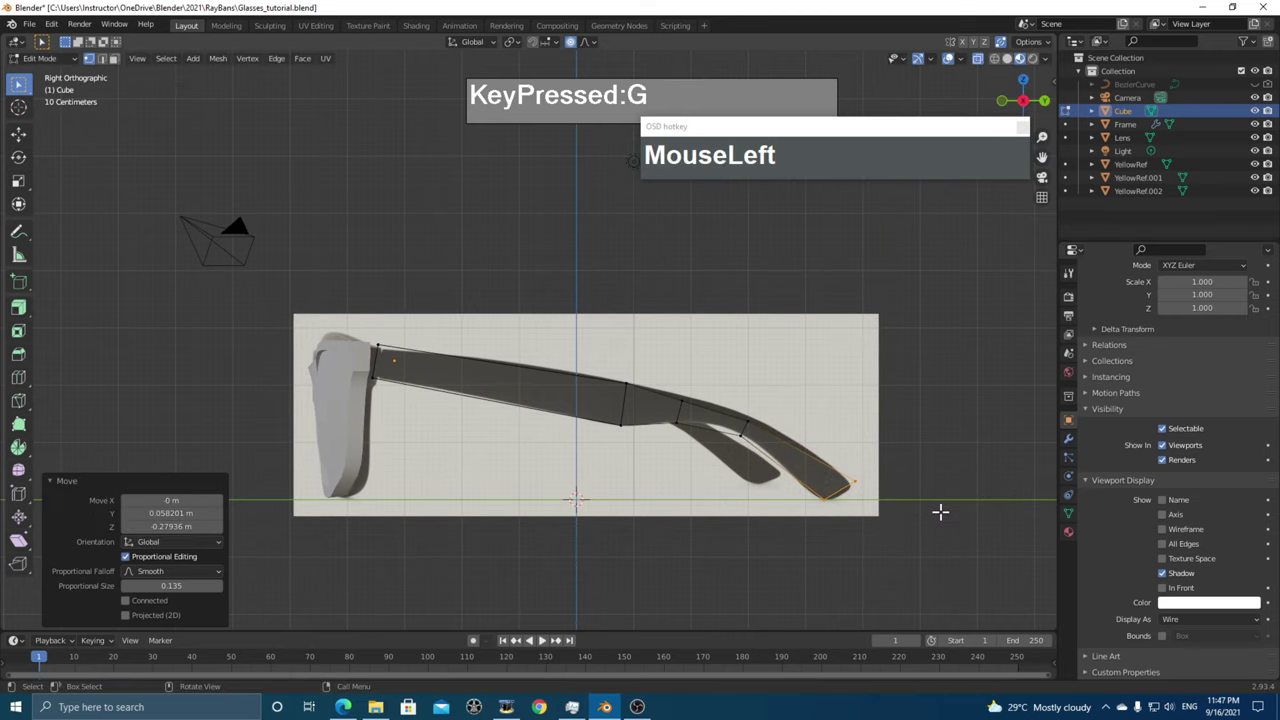
- Select the entire temple arm mesh in top view and scale it about 0.111 in X to match the reference thickness
scroll(763, 411, down, 3)
middle_drag(763, 411, 592, 443)
scroll(703, 449, up, 2)
scroll(534, 337, down, 2)
middle_drag(534, 337, 818, 465)
middle_drag(621, 414, 626, 410)
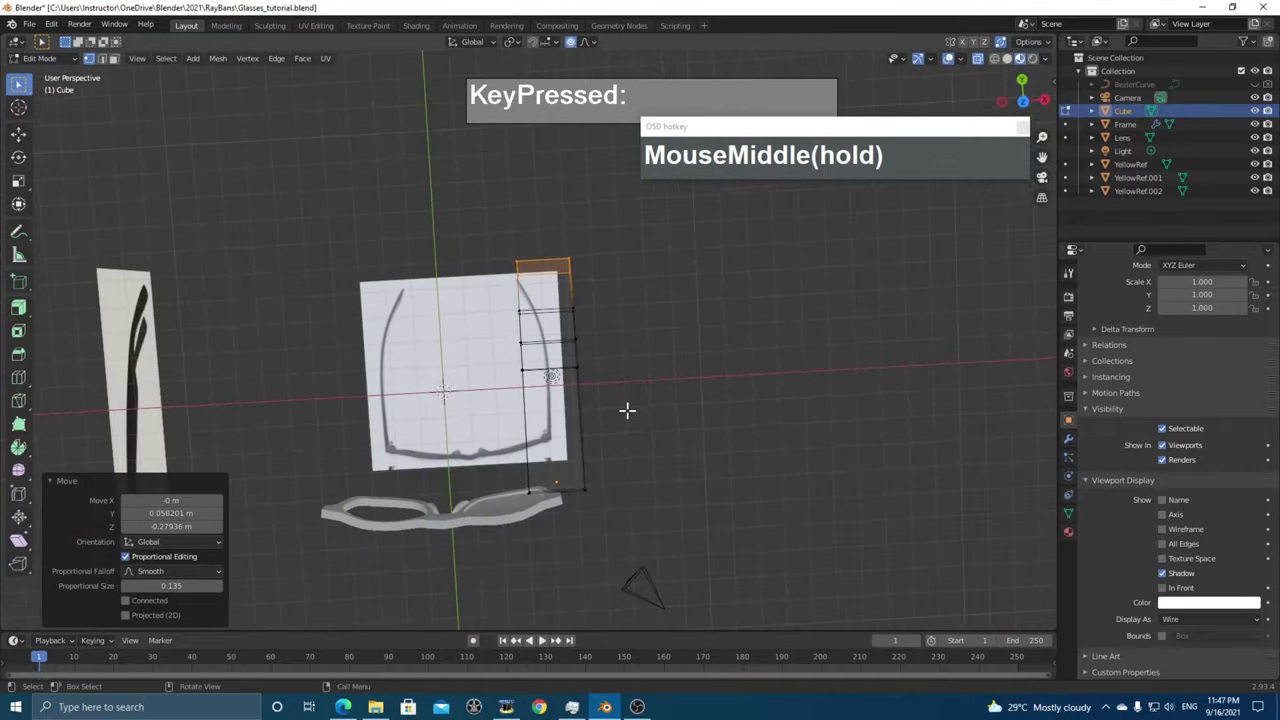
key(KP_7)
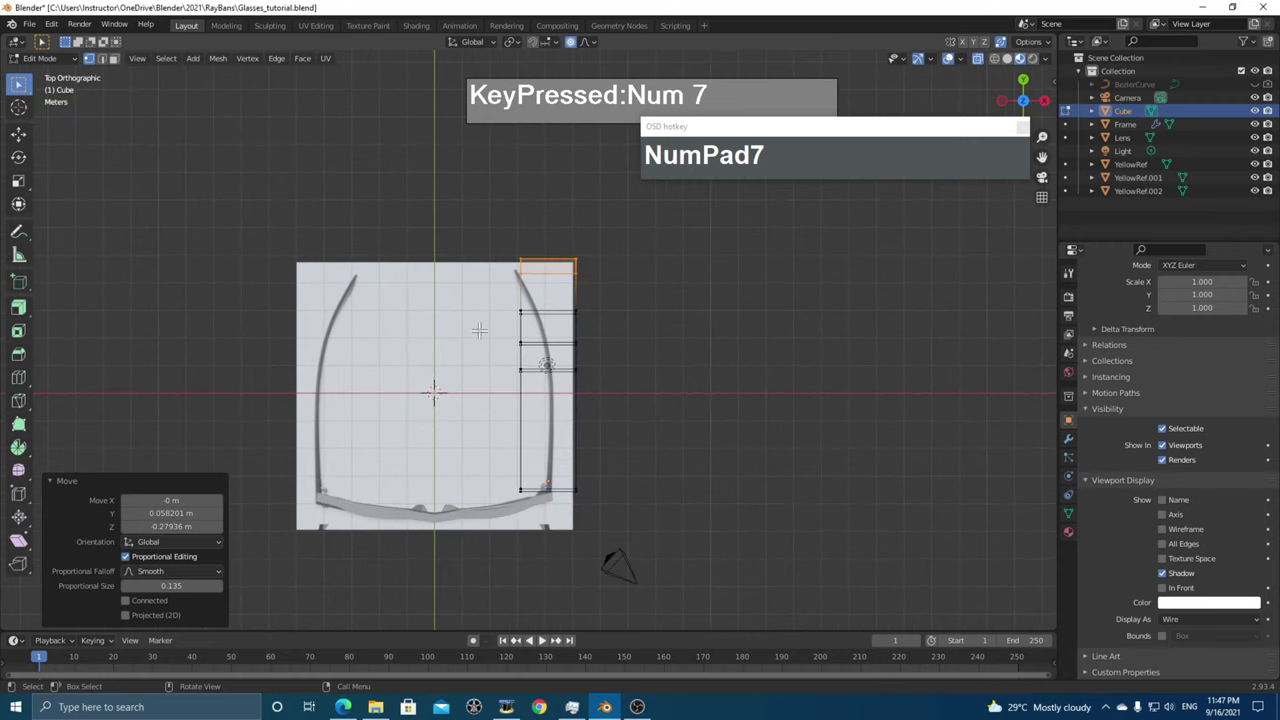
drag(435, 205, 630, 546)
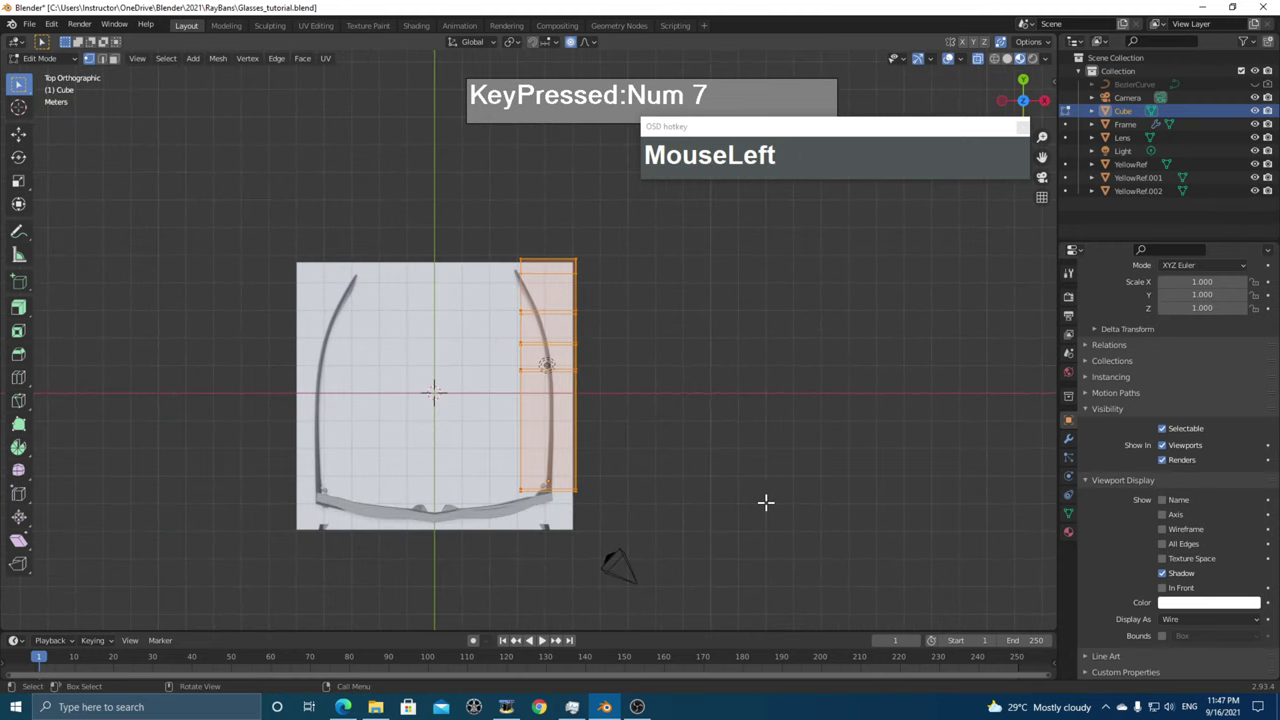
key(s)
key(x)
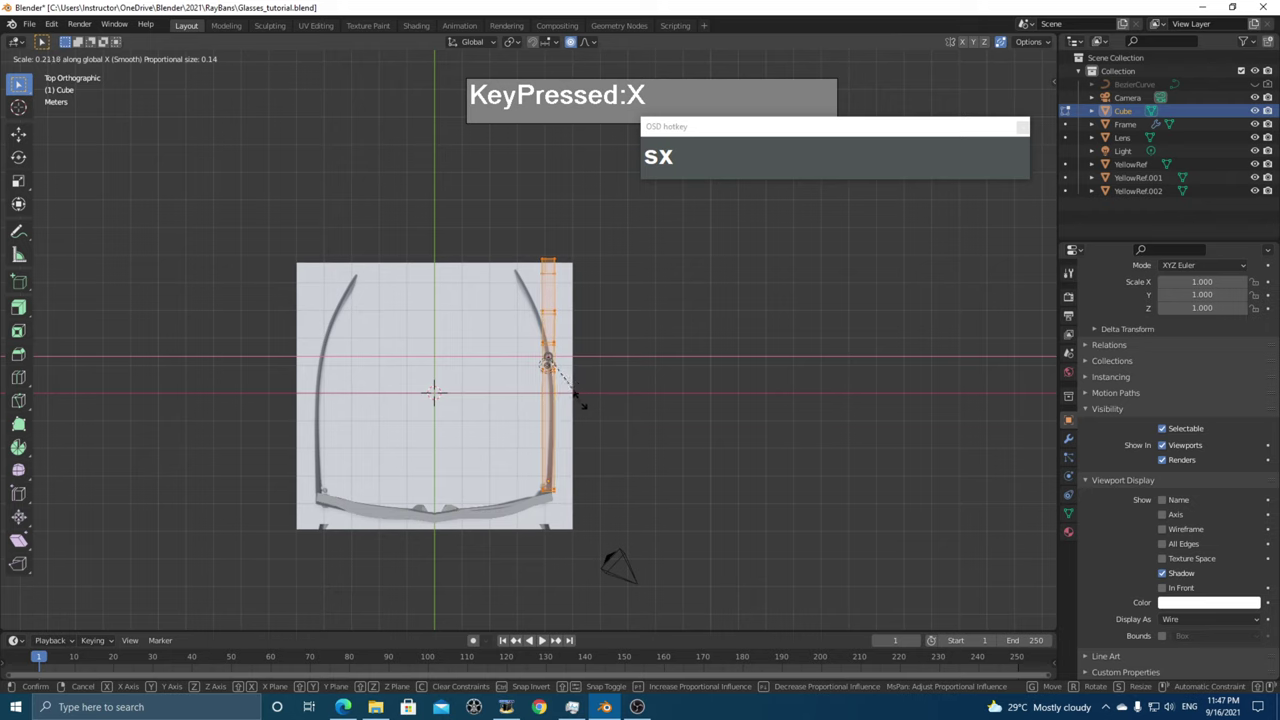
click(557, 375)
scroll(586, 366, up, 3)
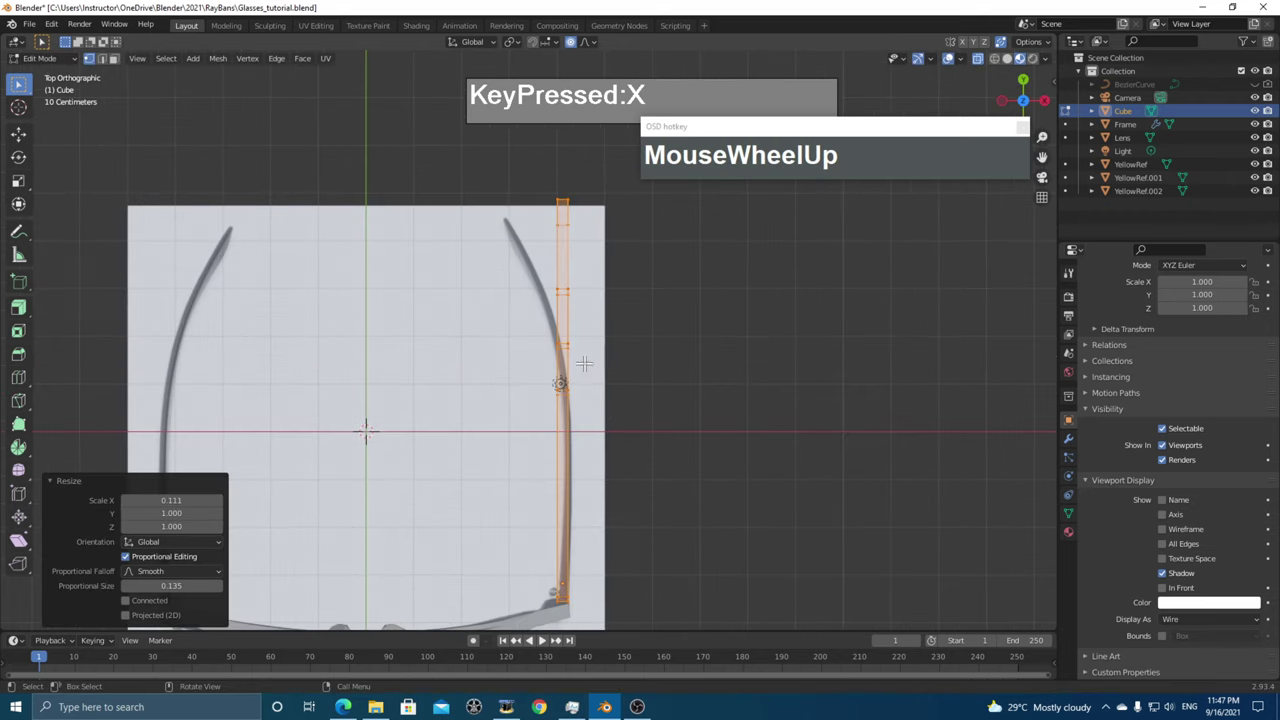
- In top view, move the temple arm's edge loop at the start of the bend about 0.07 m in X to follow the reference
shift+scroll(586, 400, up, 2)
shift+middle_drag(586, 414, 531, 336)
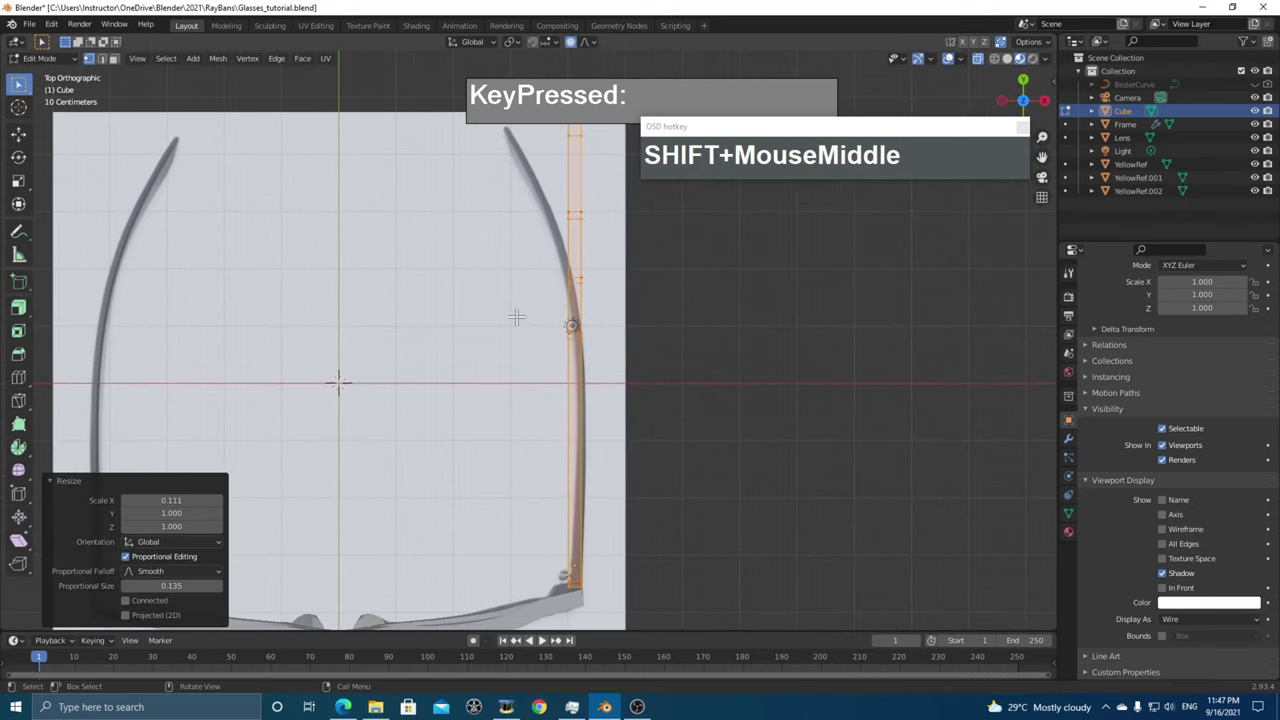
click(605, 364)
key(g)
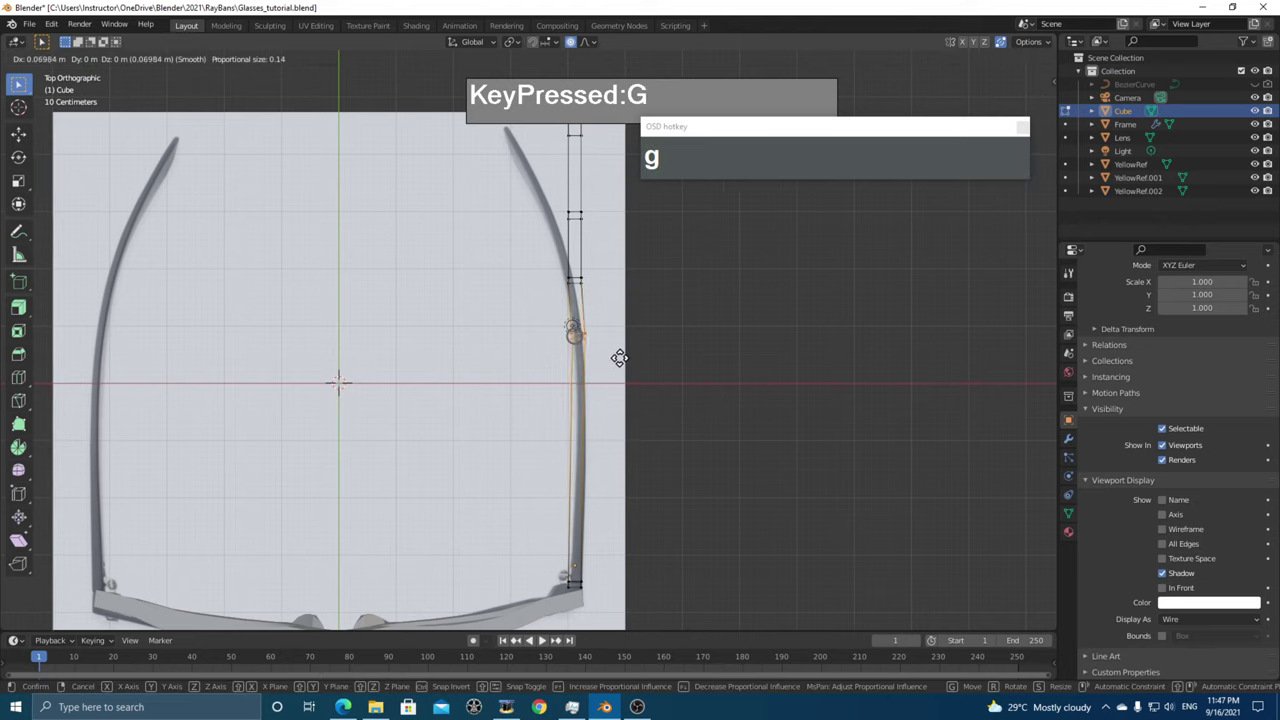
click(619, 358)
- Move the next two edge loops onto the reference curve, about -0.09 m in X for one and -0.44 m for the one behind it
drag(597, 300, 597, 300)
key(g)
click(595, 292)
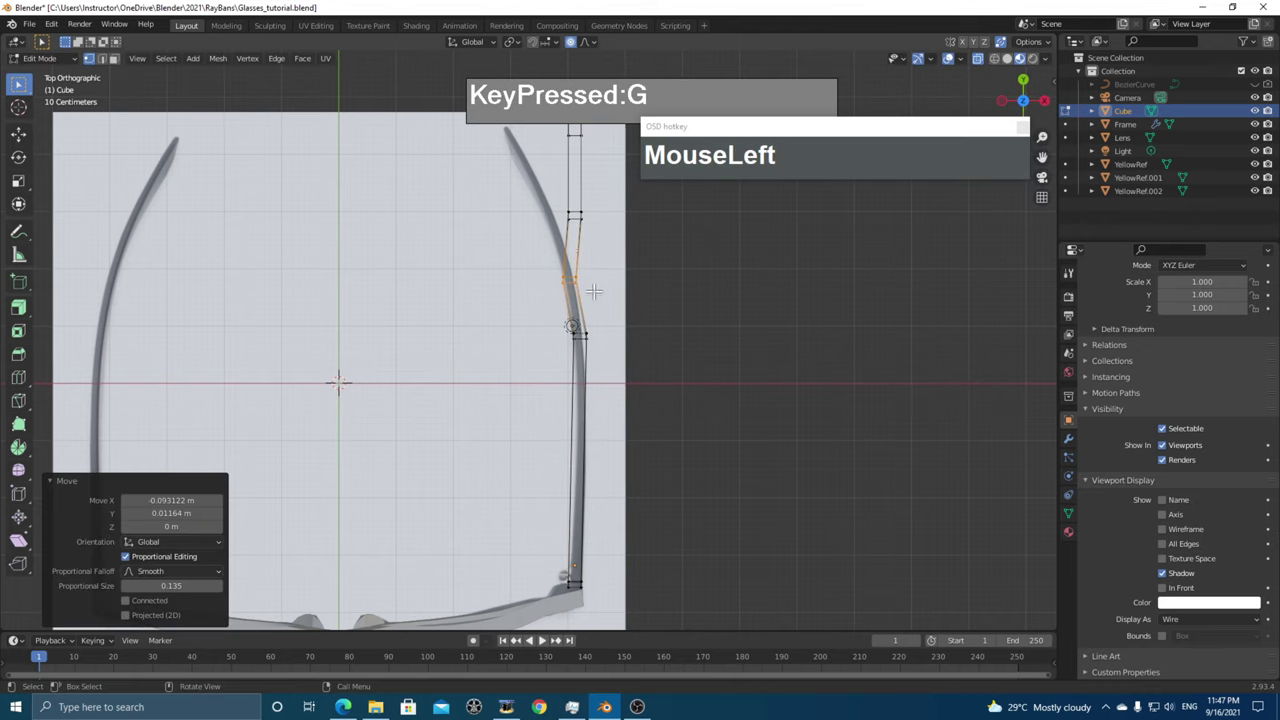
key(g)
click(603, 231)
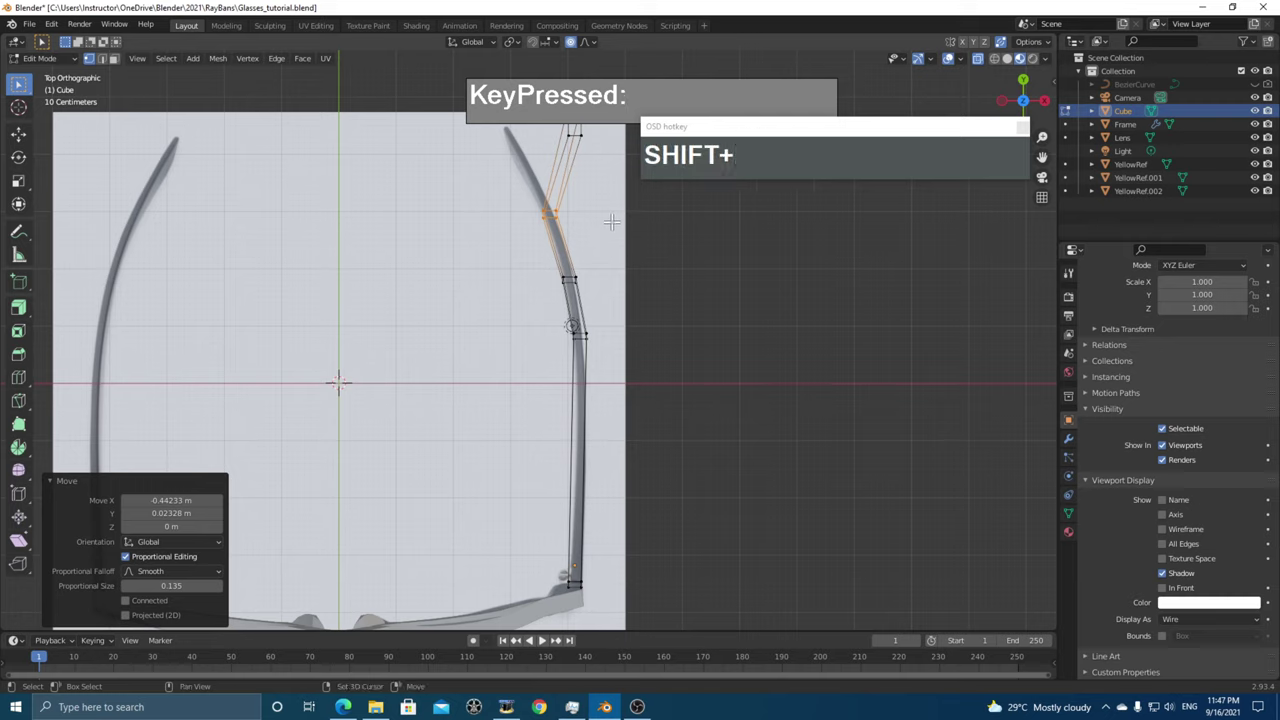
- Move the temple tip's end vertices about -1.16 m in X and -0.13 m in Y onto the reference tip
shift+middle_drag(603, 231, 608, 280)
click(593, 208)
key(g)
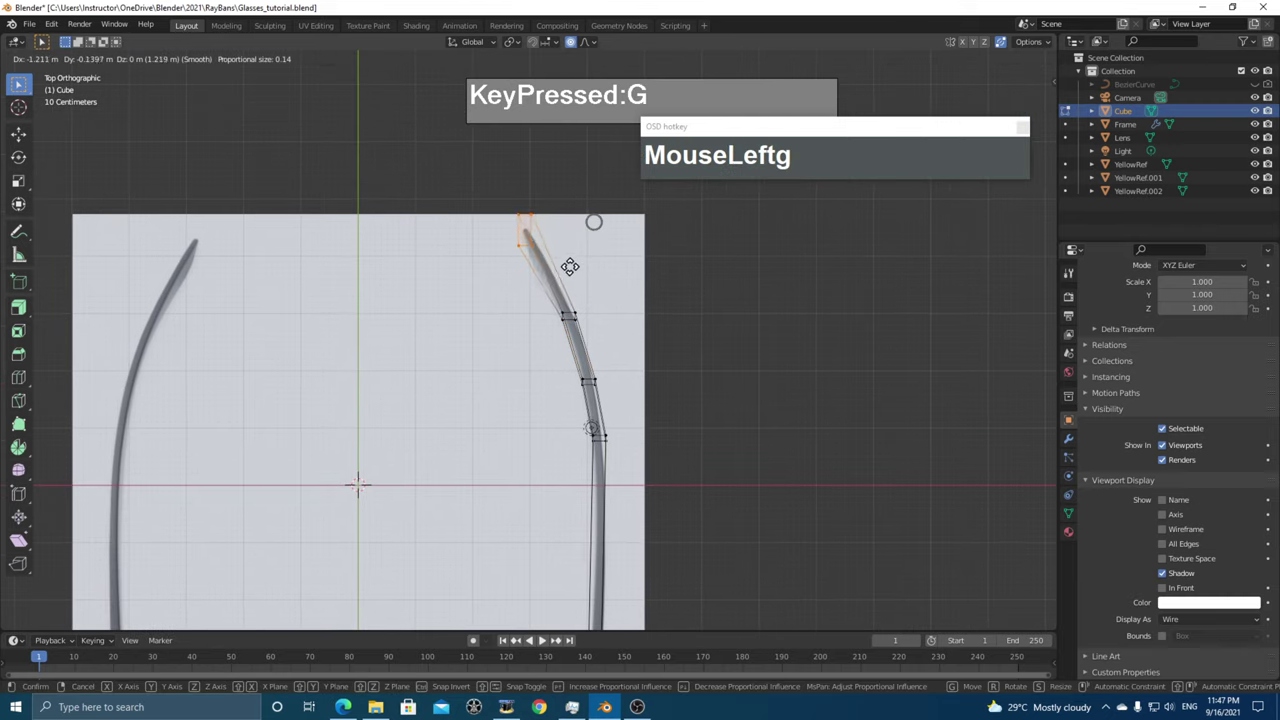
click(573, 263)
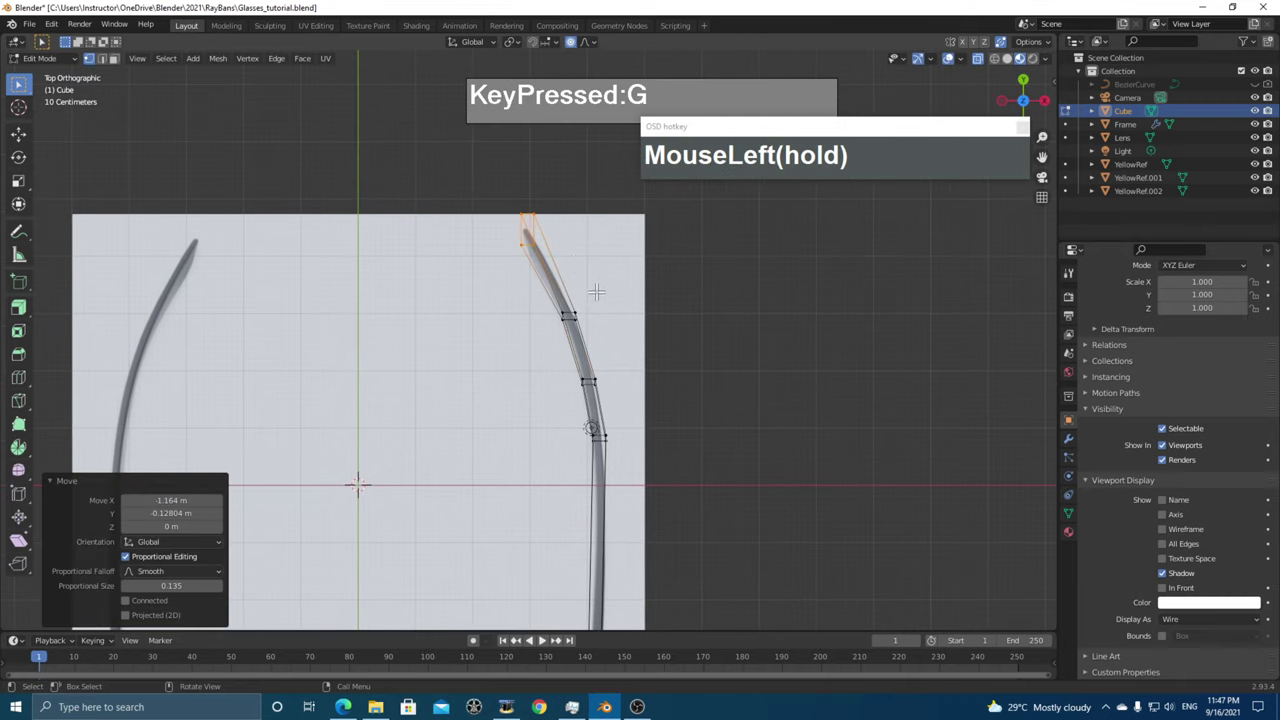
- Examine the curved temple arm in perspective and compare how it meets the frame and the side reference
scroll(594, 291, down, 3)
shift+middle_drag(594, 291, 626, 300)
scroll(626, 386, up, 1)
middle_drag(626, 386, 551, 491)
scroll(684, 363, up, 2)
scroll(629, 371, up, 3)
scroll(545, 463, down, 2)
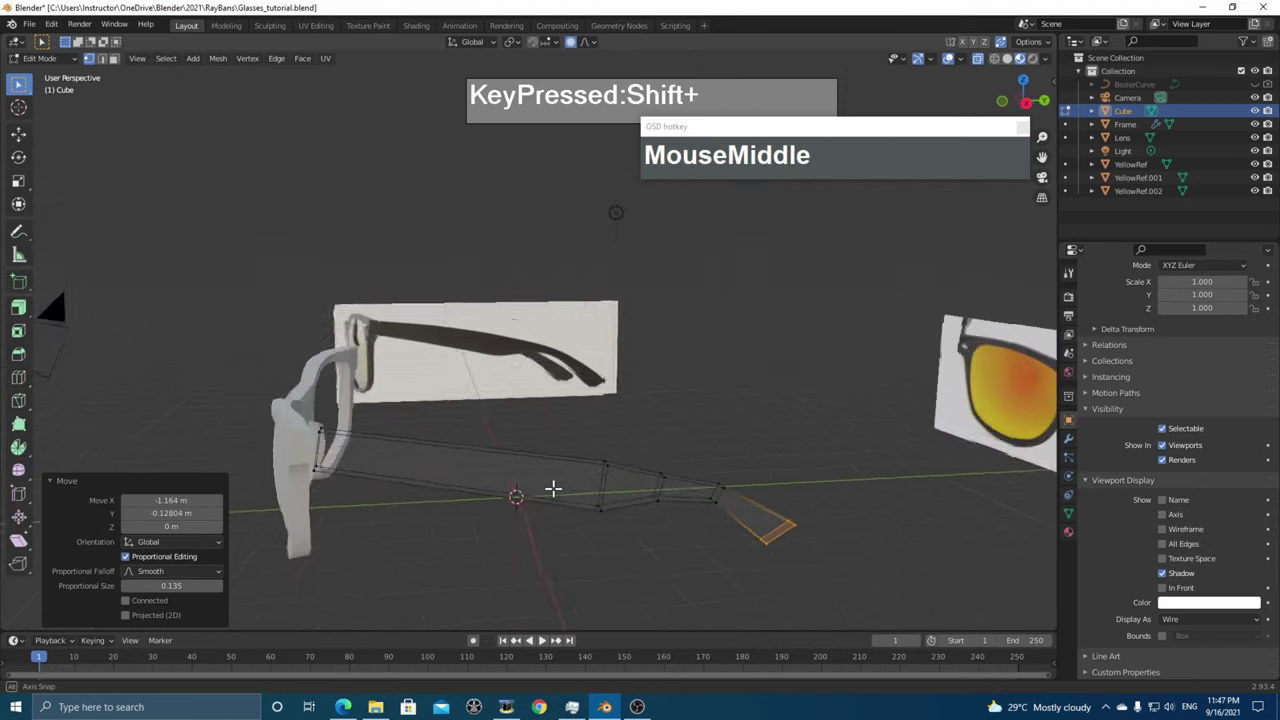
shift+scroll(446, 477, up, 2)
shift+middle_drag(446, 477, 640, 429)
scroll(603, 399, up, 2)
scroll(640, 429, down, 2)
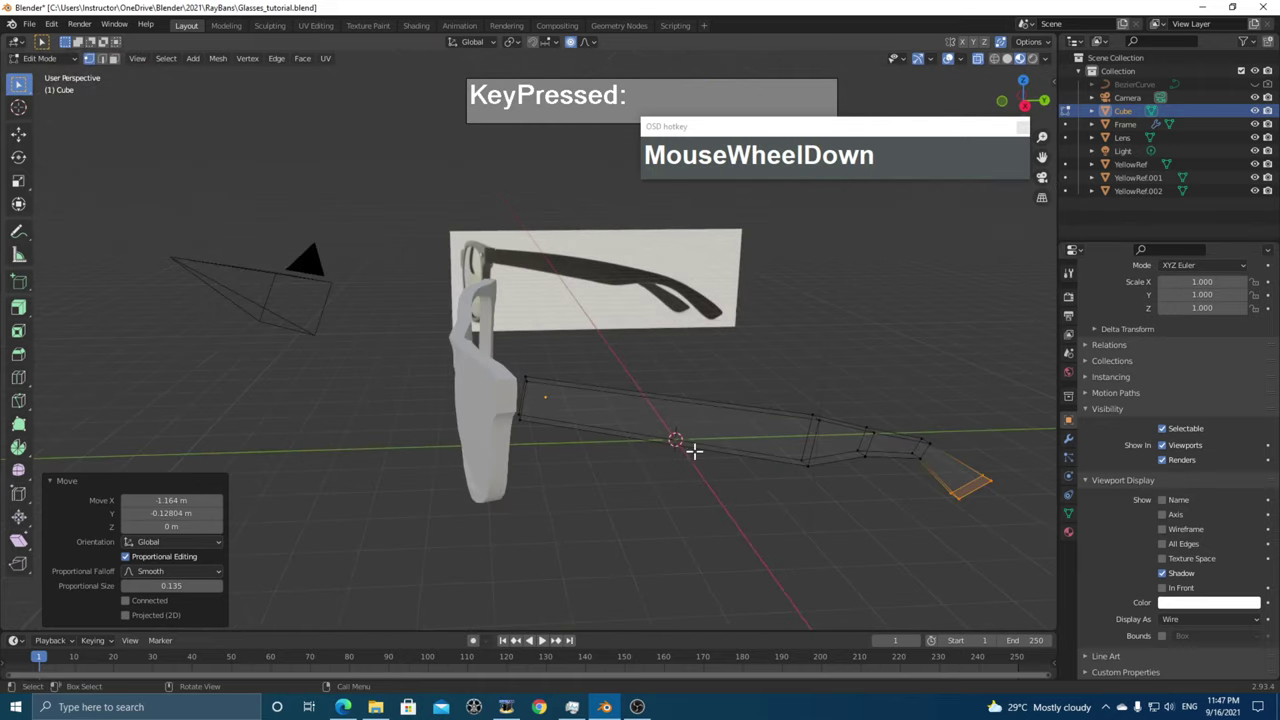
middle_drag(886, 464, 726, 418)
key(Tab)
key(Tab)
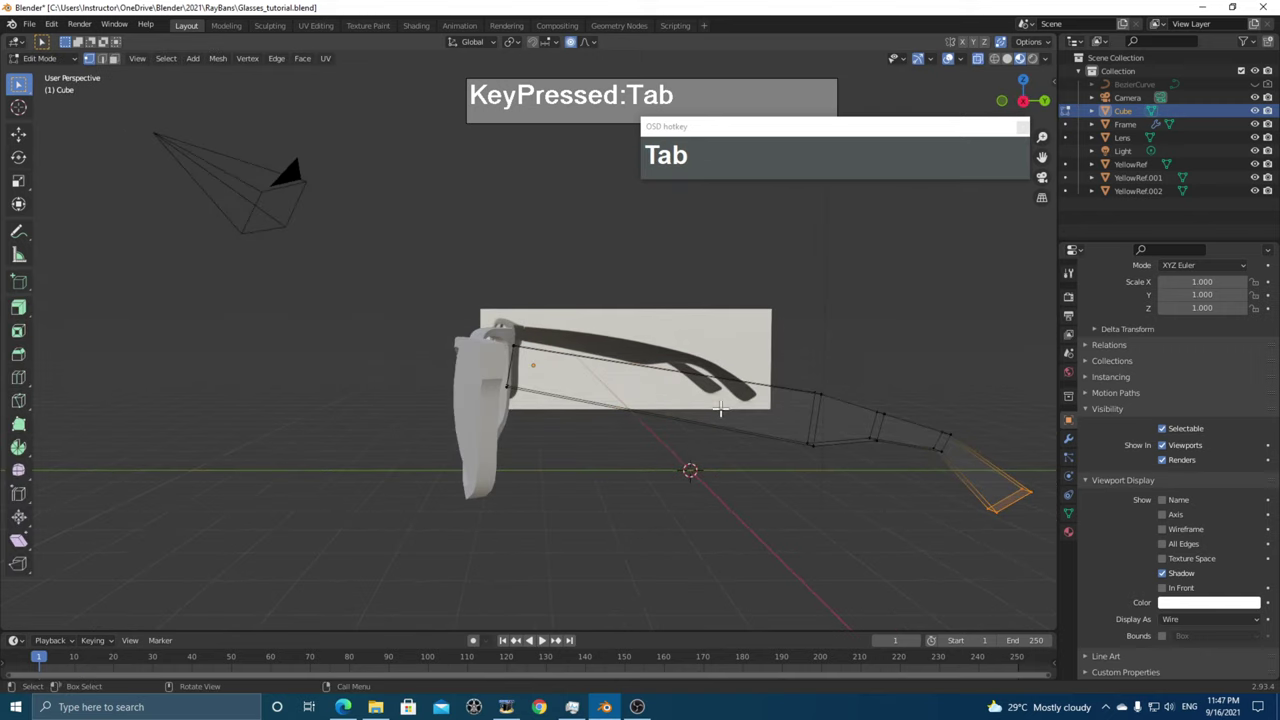
- In right side view, move the frame's rear hinge-end vertices about 0.08 m in Y toward the temple arm
key(Tab)
key(KP_3)
scroll(680, 223, up, 1)
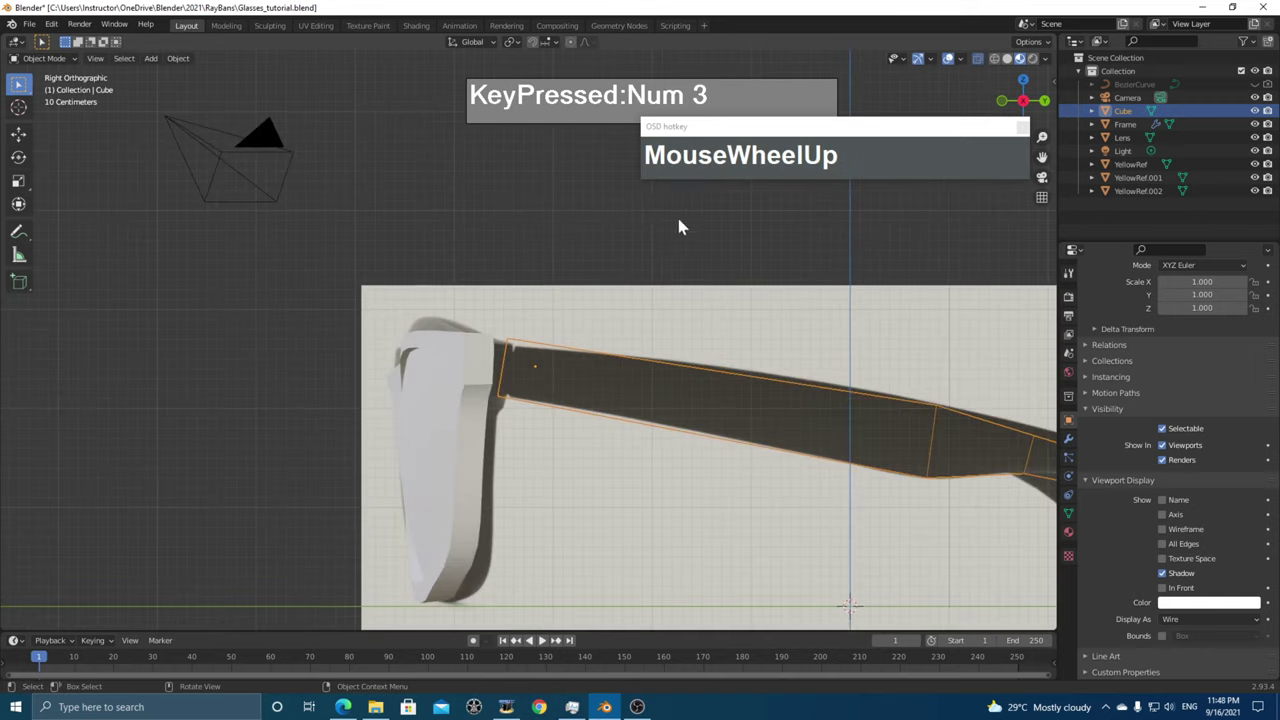
shift+scroll(631, 423, up, 1)
scroll(481, 380, up, 1)
scroll(576, 387, up, 2)
click(510, 365)
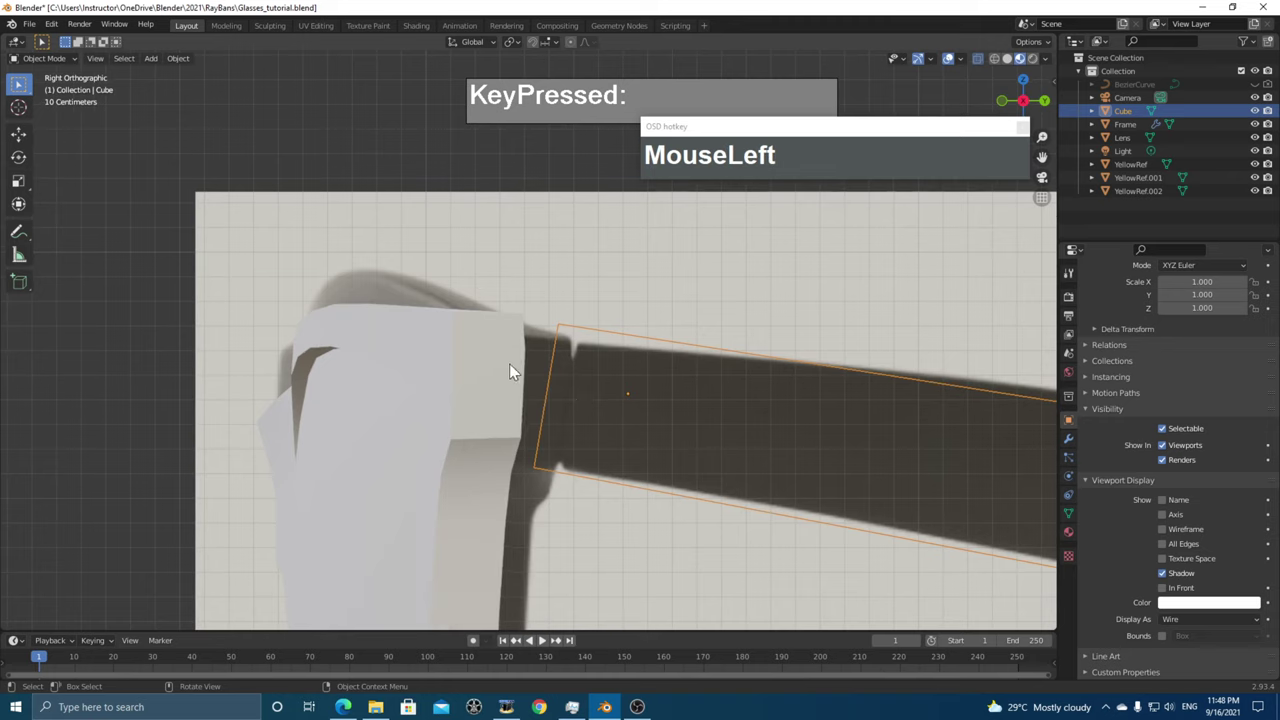
key(Tab)
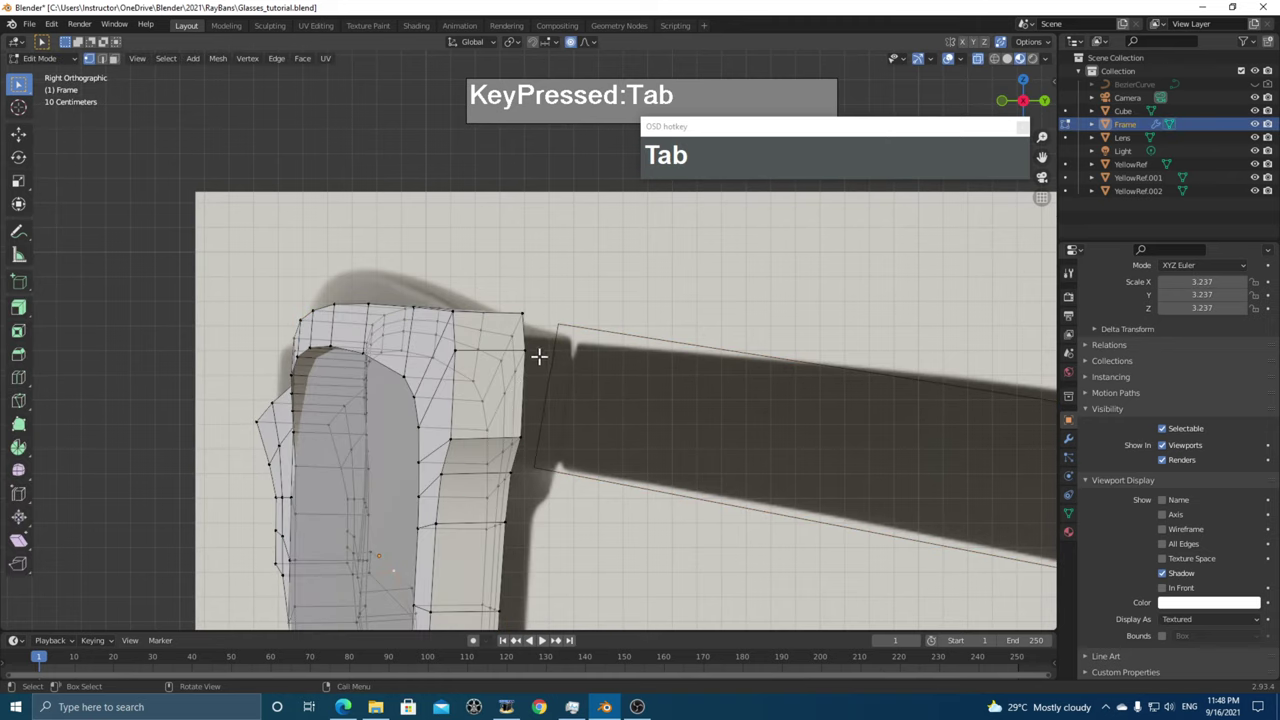
drag(507, 315, 551, 457)
key(g)
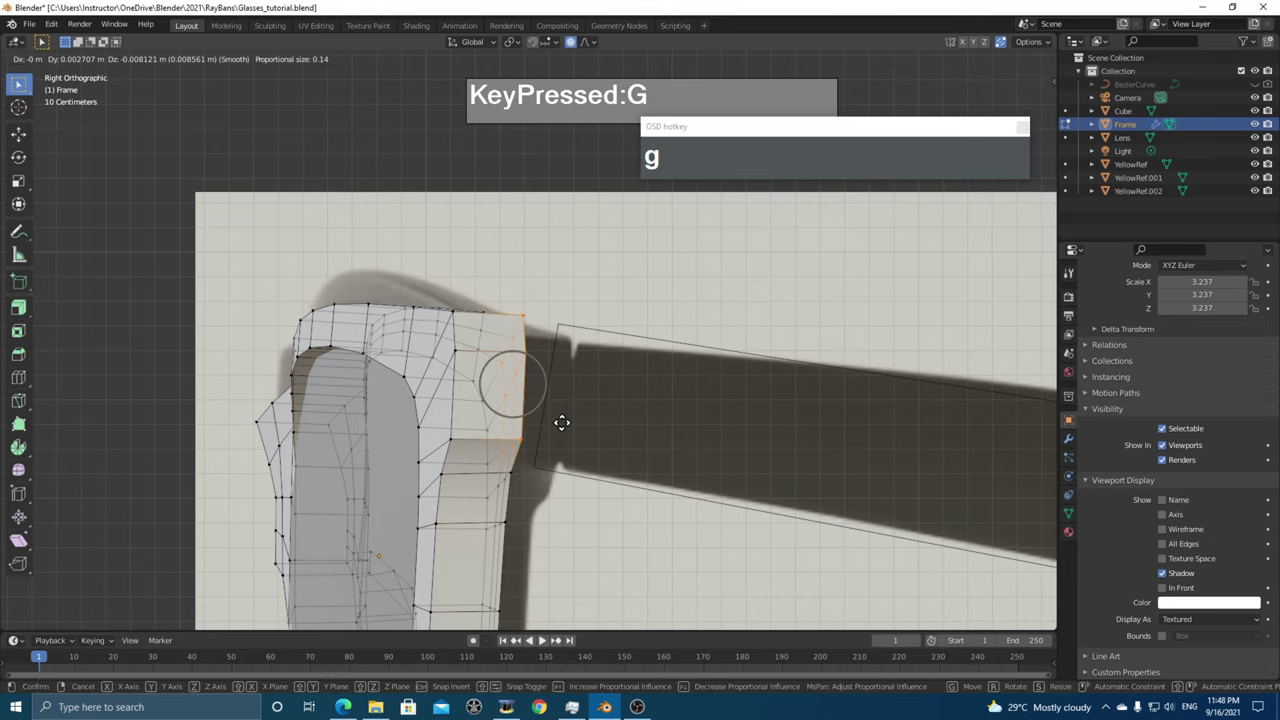
key(y)
click(590, 426)
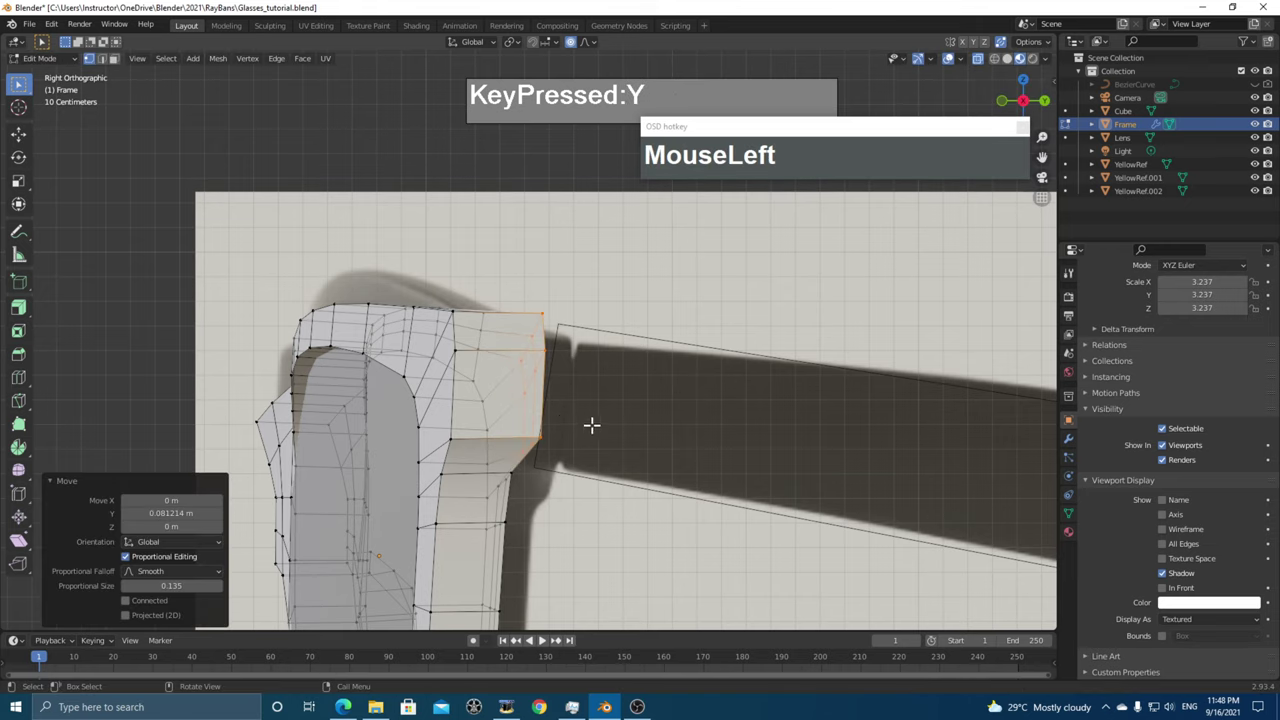
- Rotate the frame's hinge end about 6.4° and move it about -0.03 m in Z to line up with the arm's front edge
key(r)
click(621, 421)
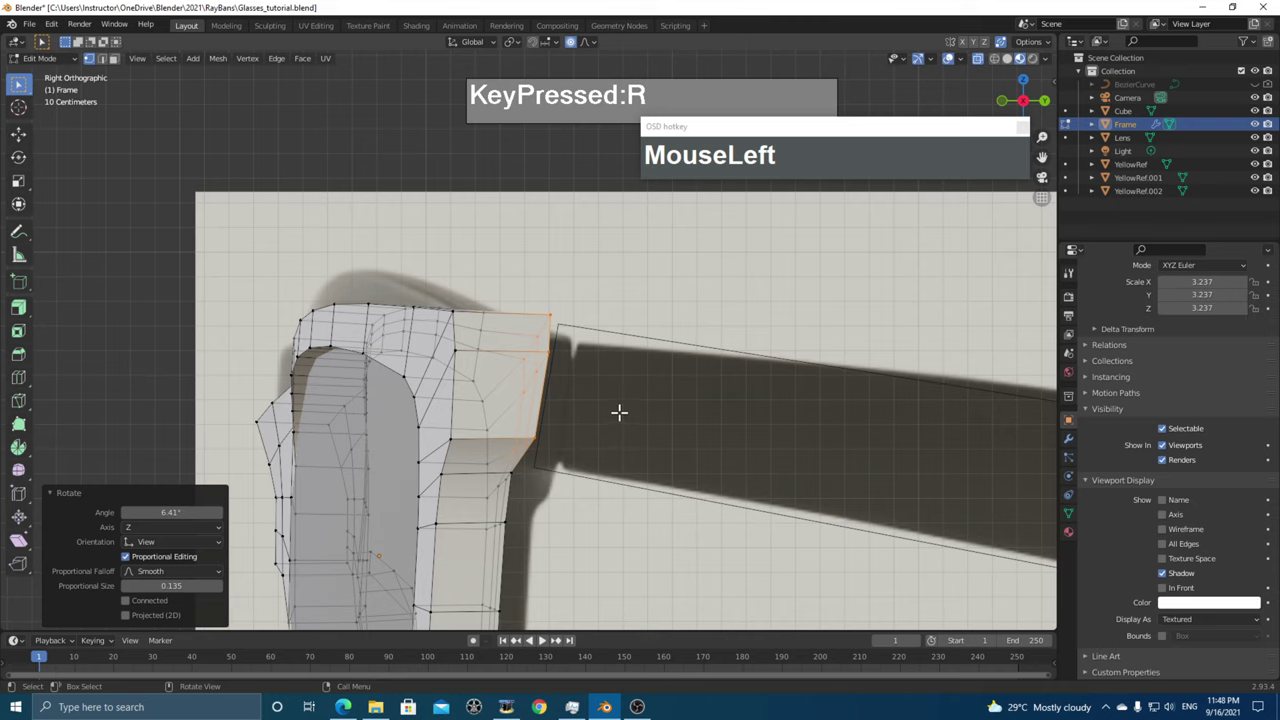
key(g)
click(625, 421)
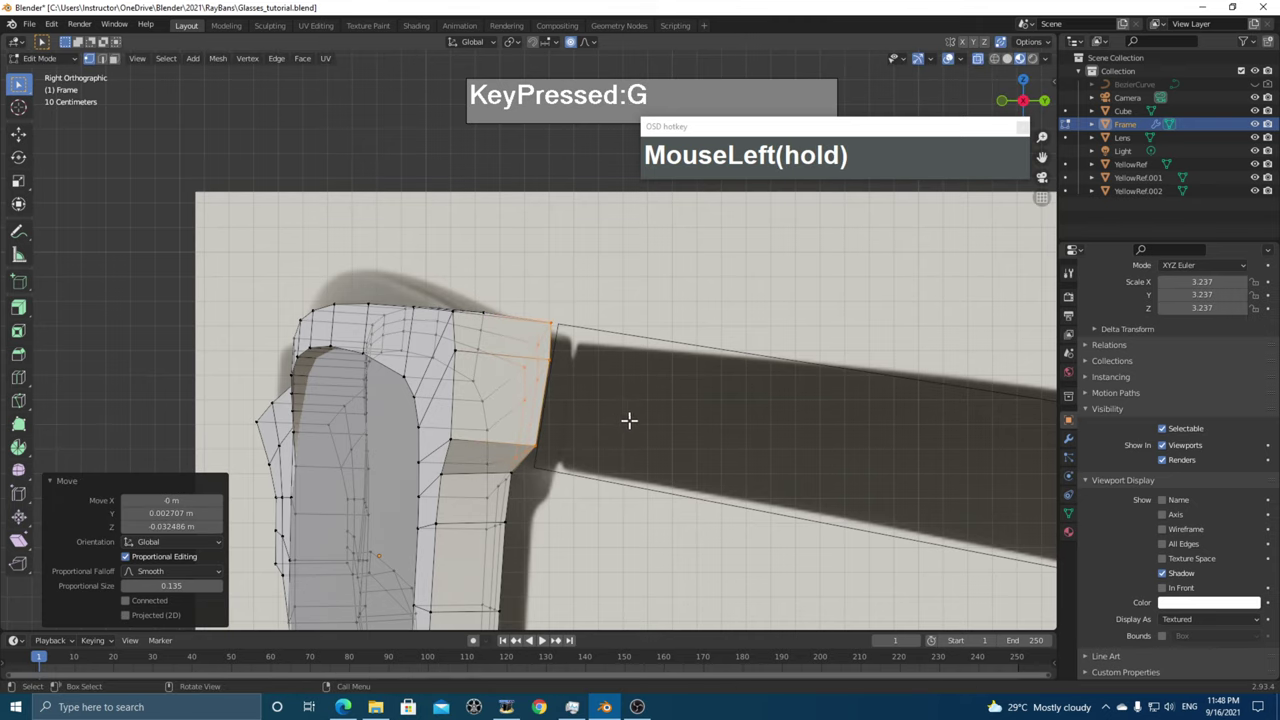
scroll(628, 420, up, 2)
key(Tab)
- Select the temple arm's front end vertices and scale them about 0.79 in Z to fit the hinge area
scroll(651, 426, down, 3)
click(688, 393)
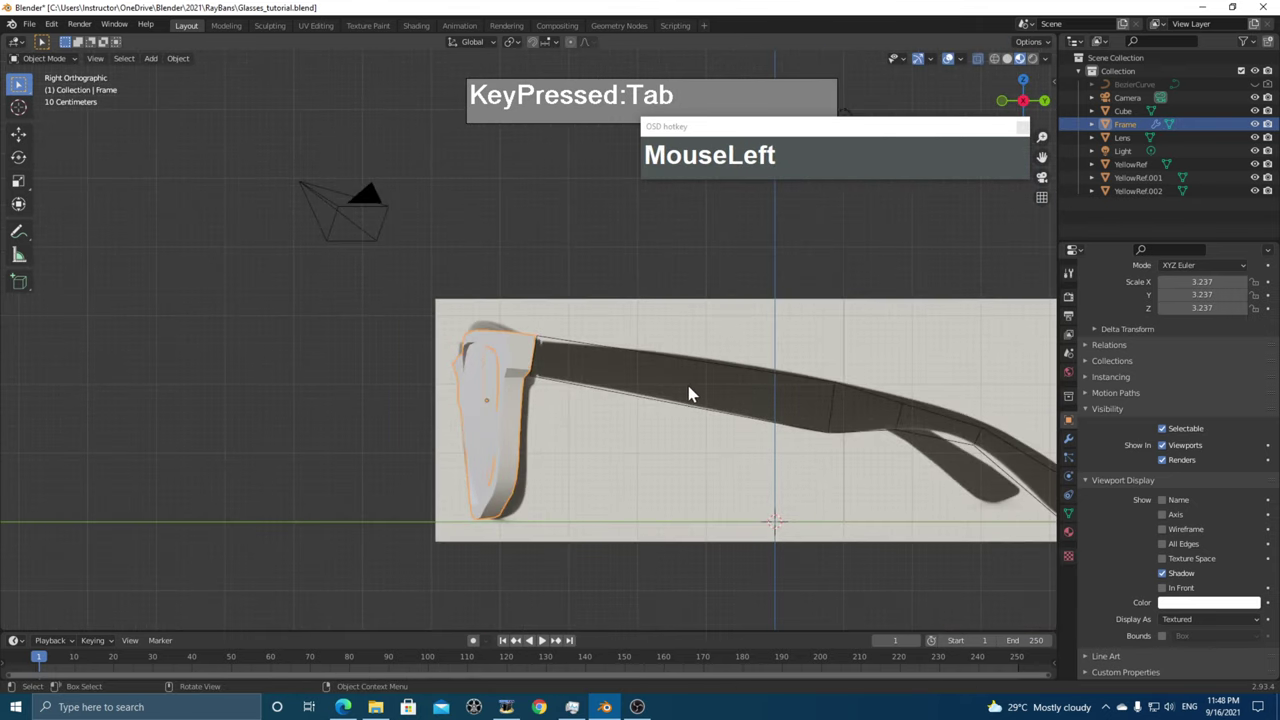
click(686, 394)
click(665, 402)
scroll(640, 400, up, 2)
shift+middle_drag(626, 399, 614, 378)
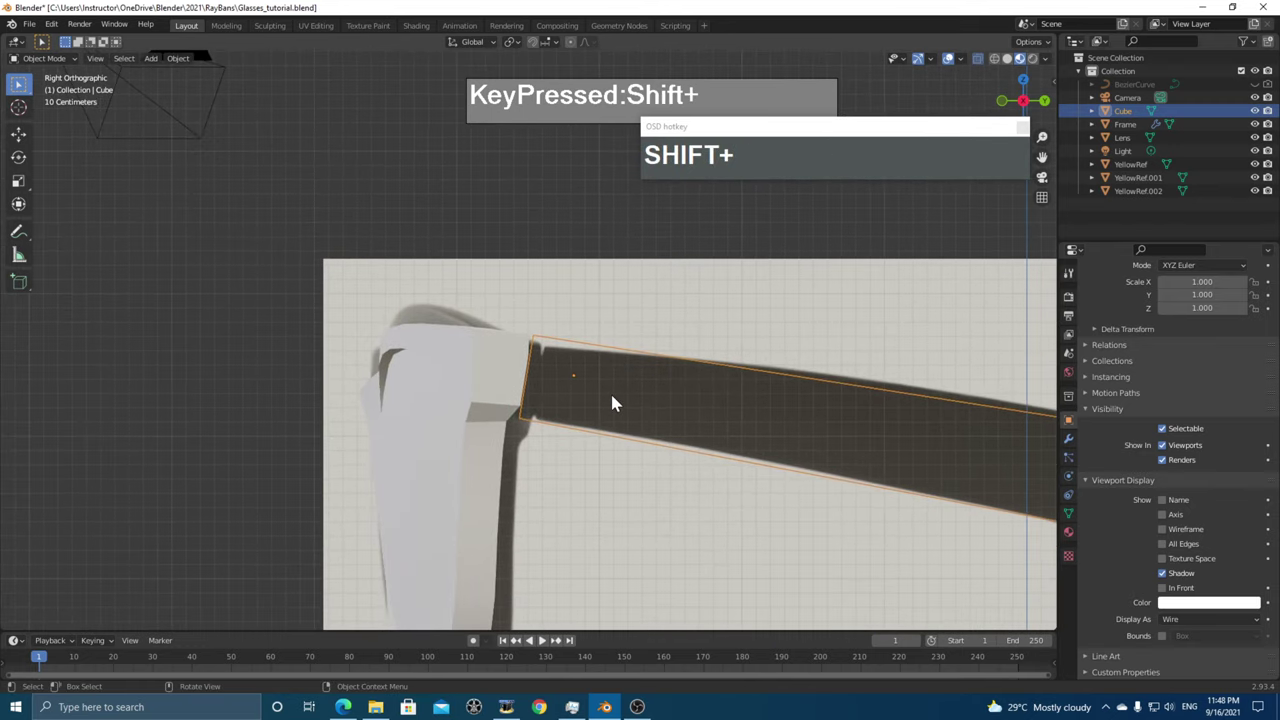
key(Tab)
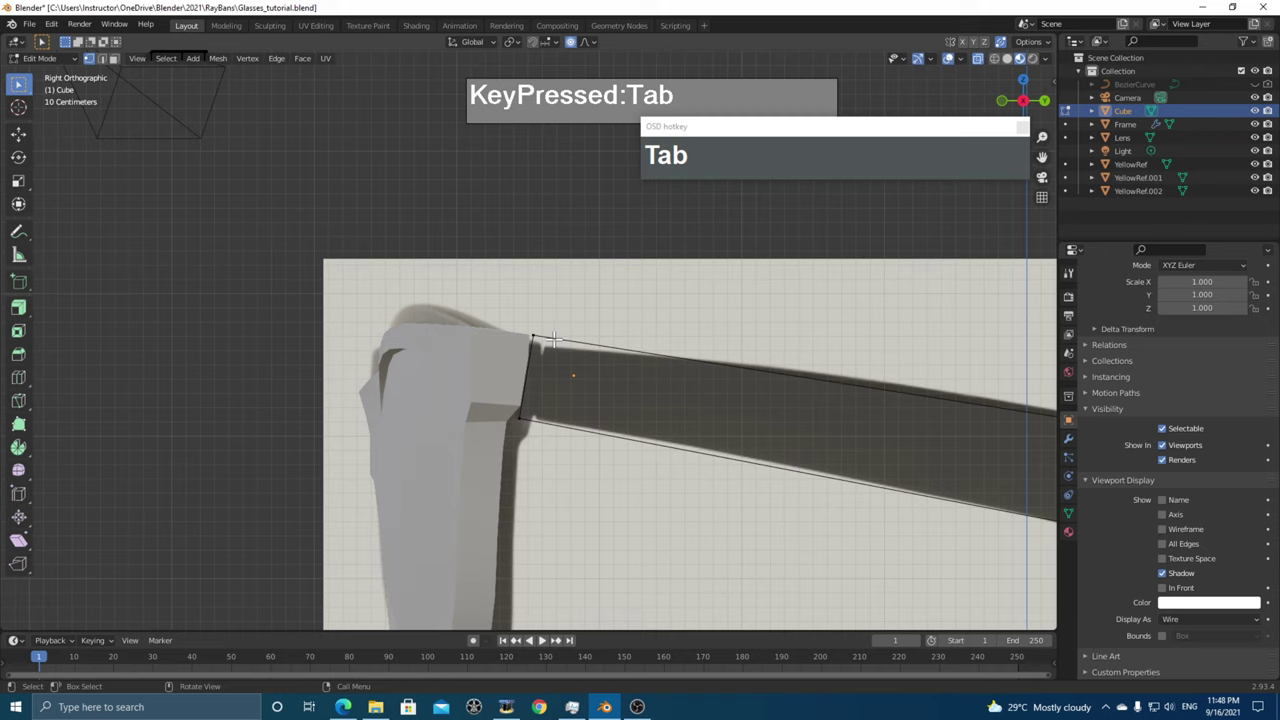
drag(553, 340, 781, 439)
key(s)
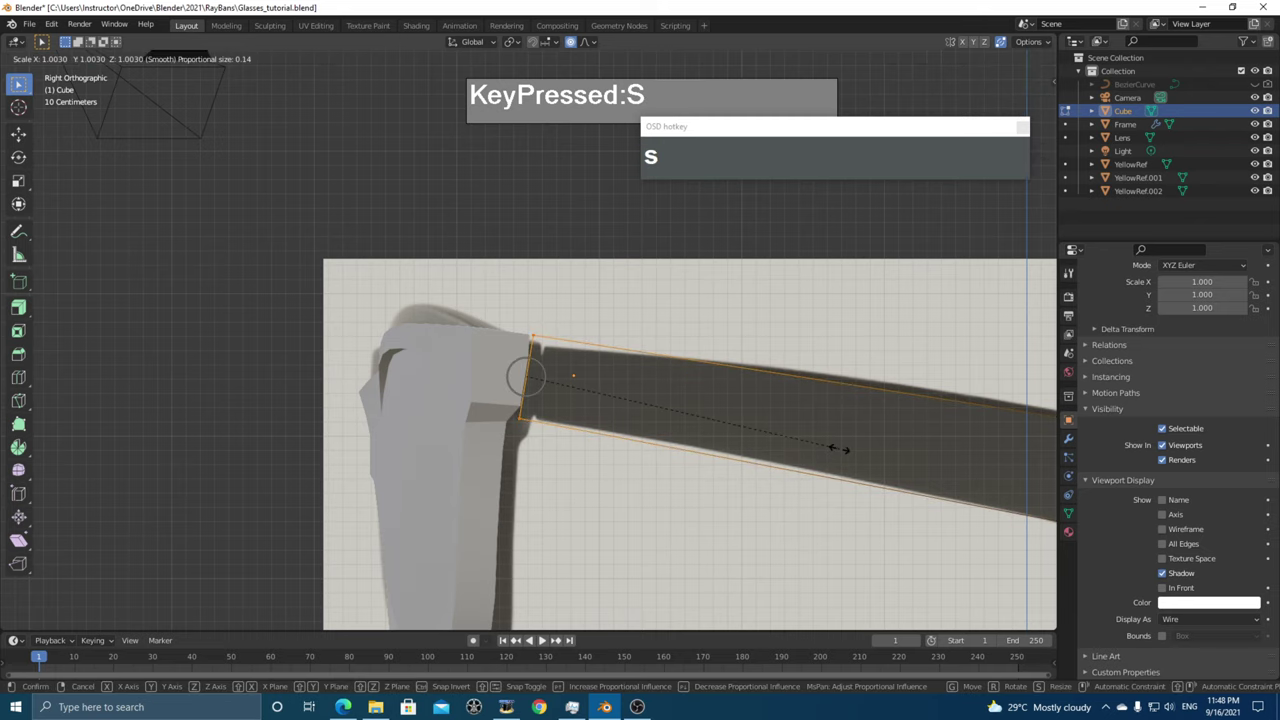
key(z)
click(778, 436)
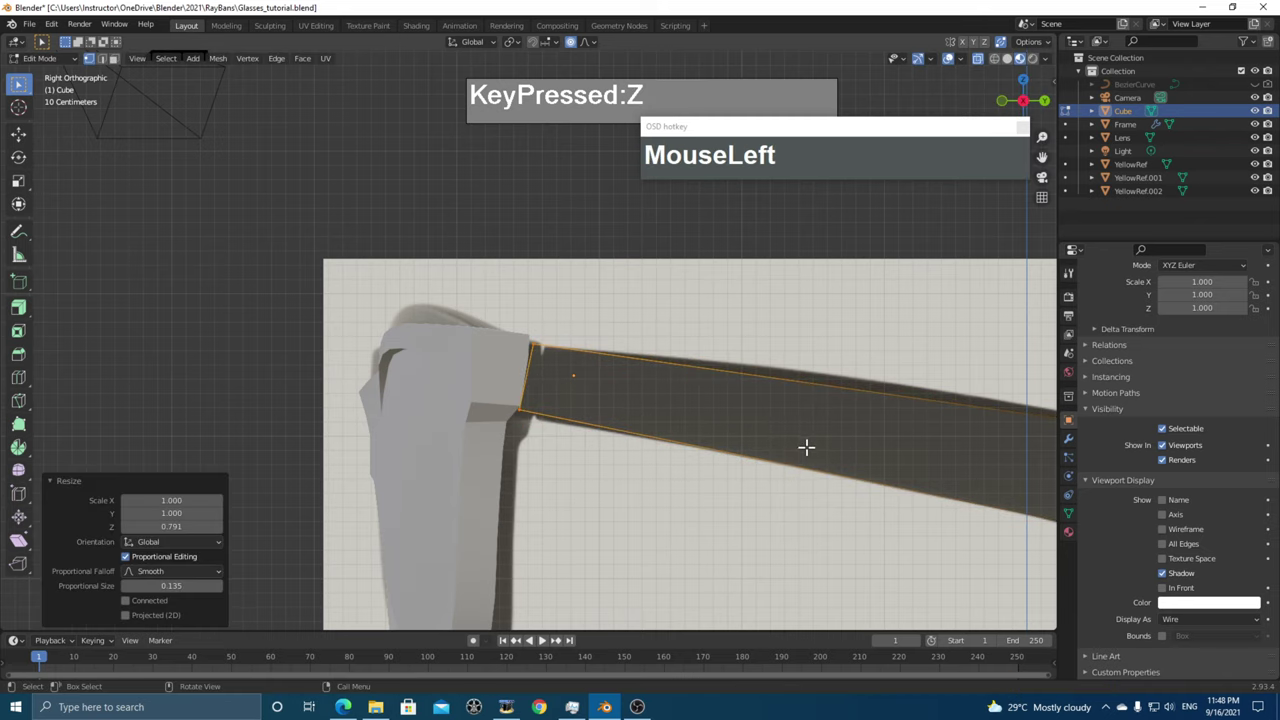
- Rotate the arm's front end about -2.6° and move it about 0.02 m in Y and 0.03 m in Z against the frame
key(r)
click(804, 437)
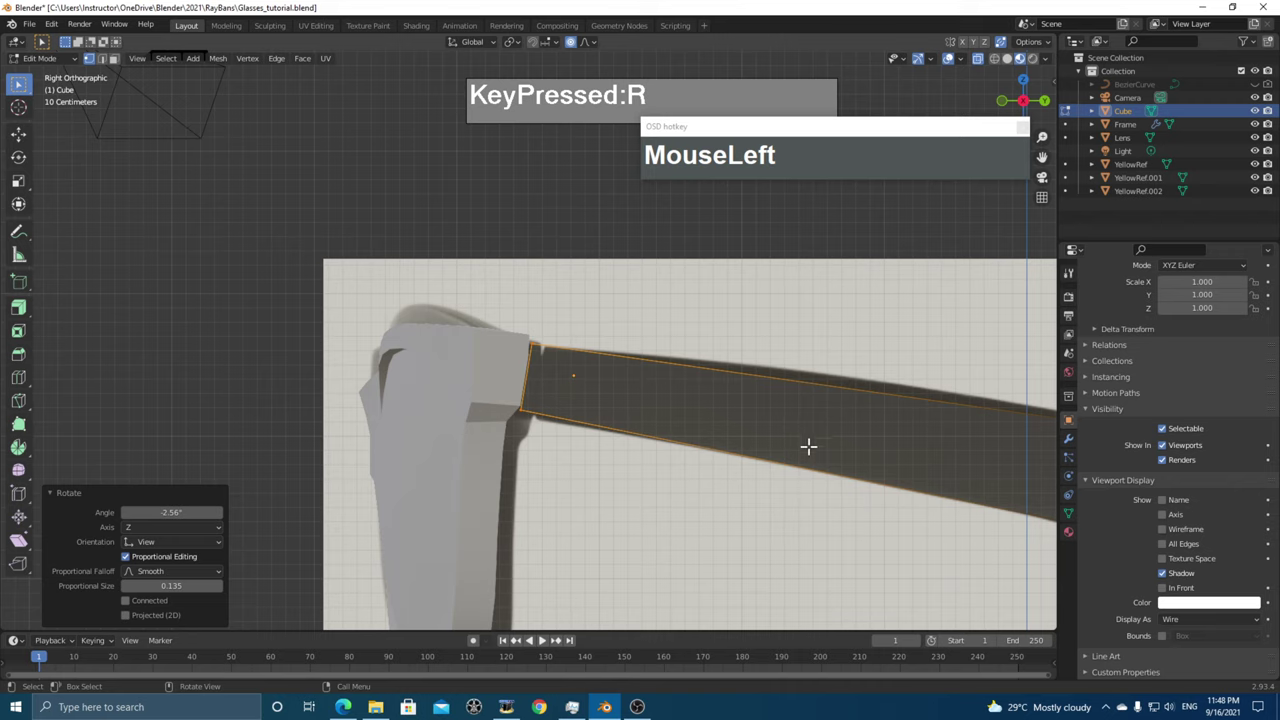
key(g)
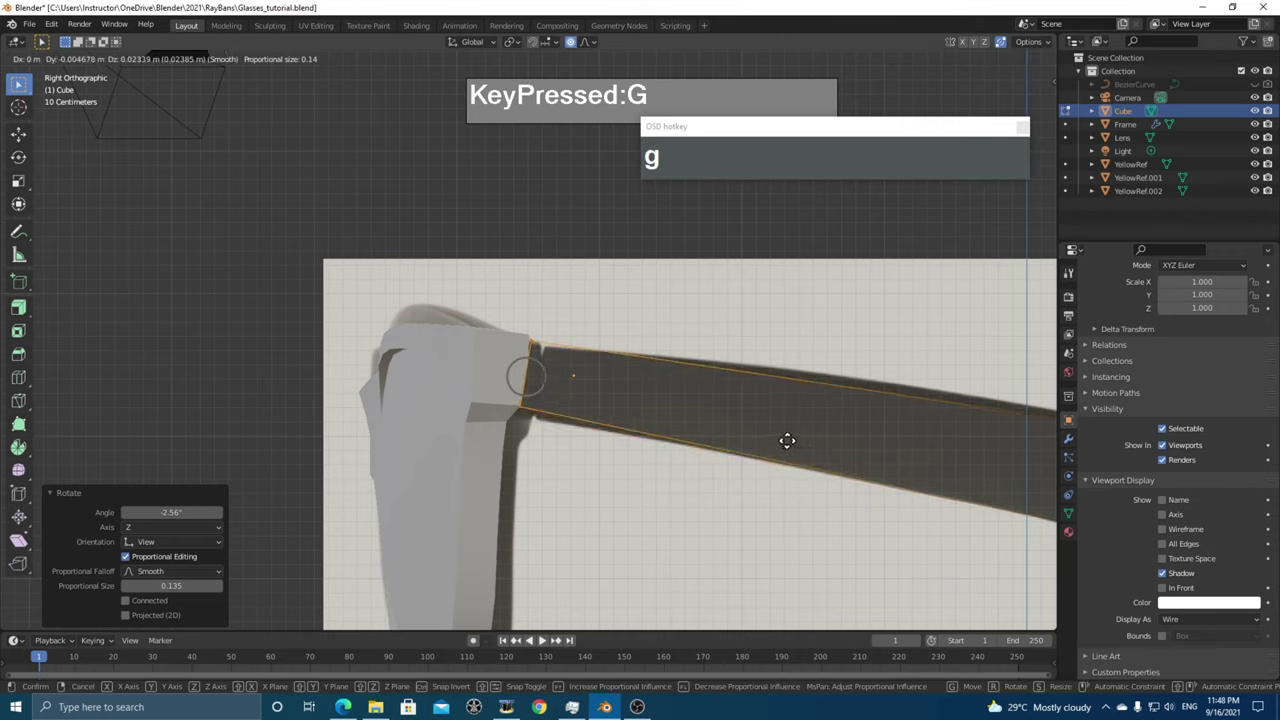
click(787, 440)
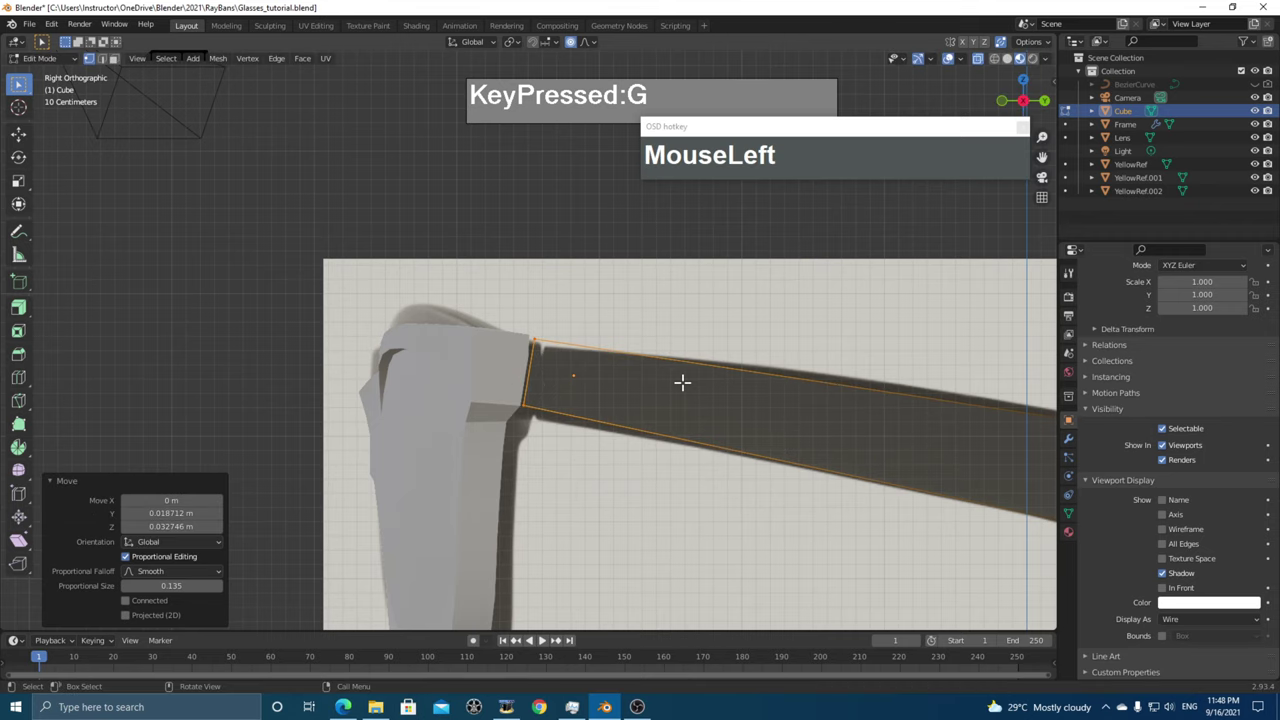
- Add one loop cut near the middle of the arm's long front section and scale it about 1.13 in Z to match the reference
shift+middle_drag(680, 374, 611, 411)
scroll(611, 411, down, 2)
shift+middle_drag(790, 440, 818, 468)
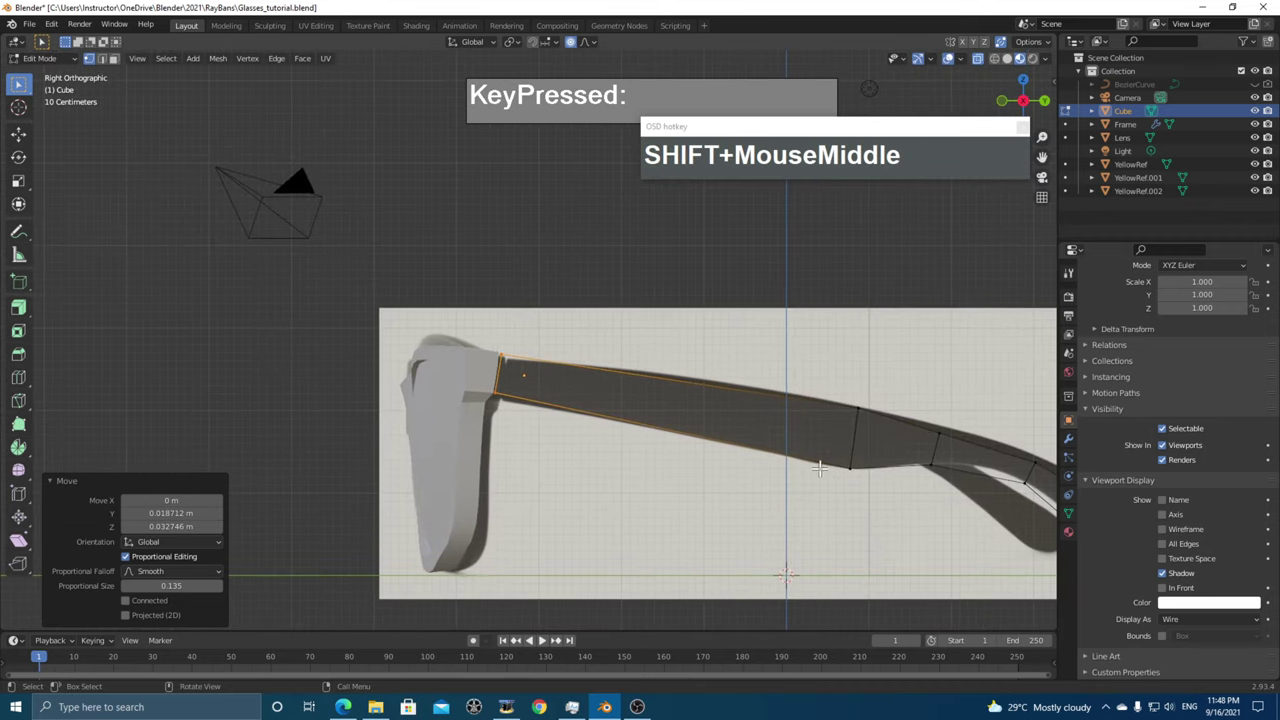
key(ctrl+r)
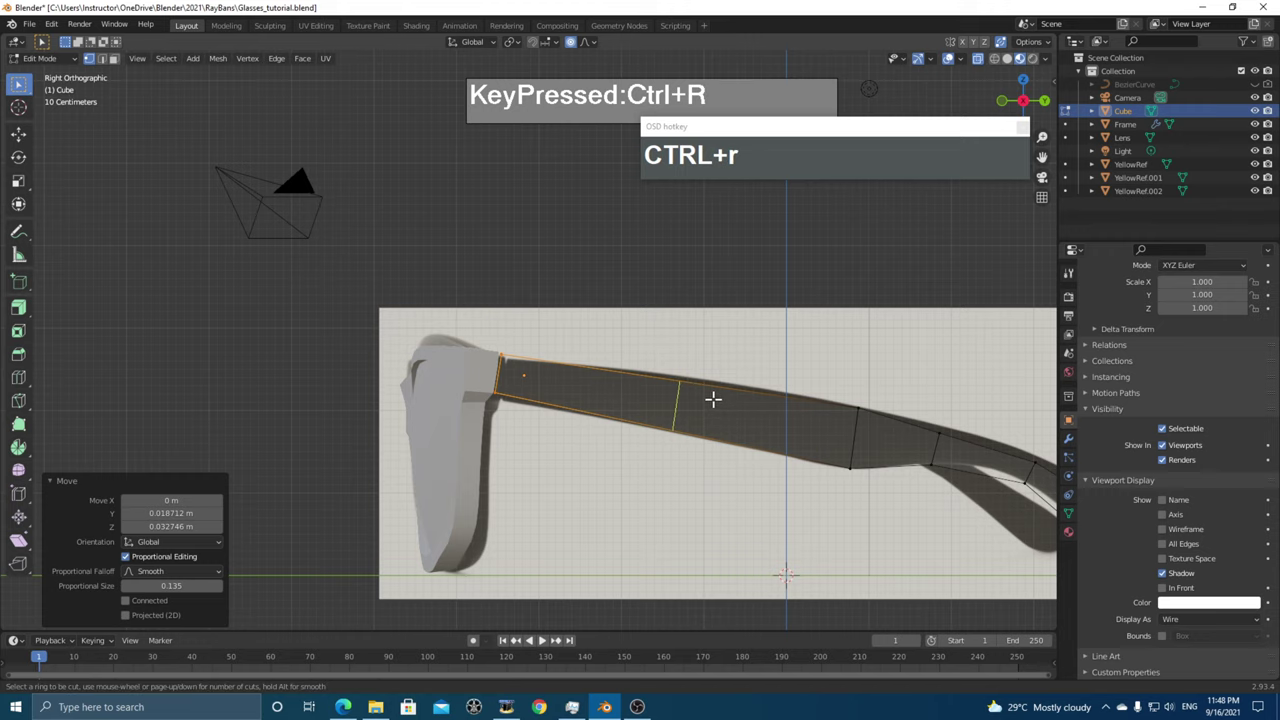
click(710, 401)
click(706, 406)
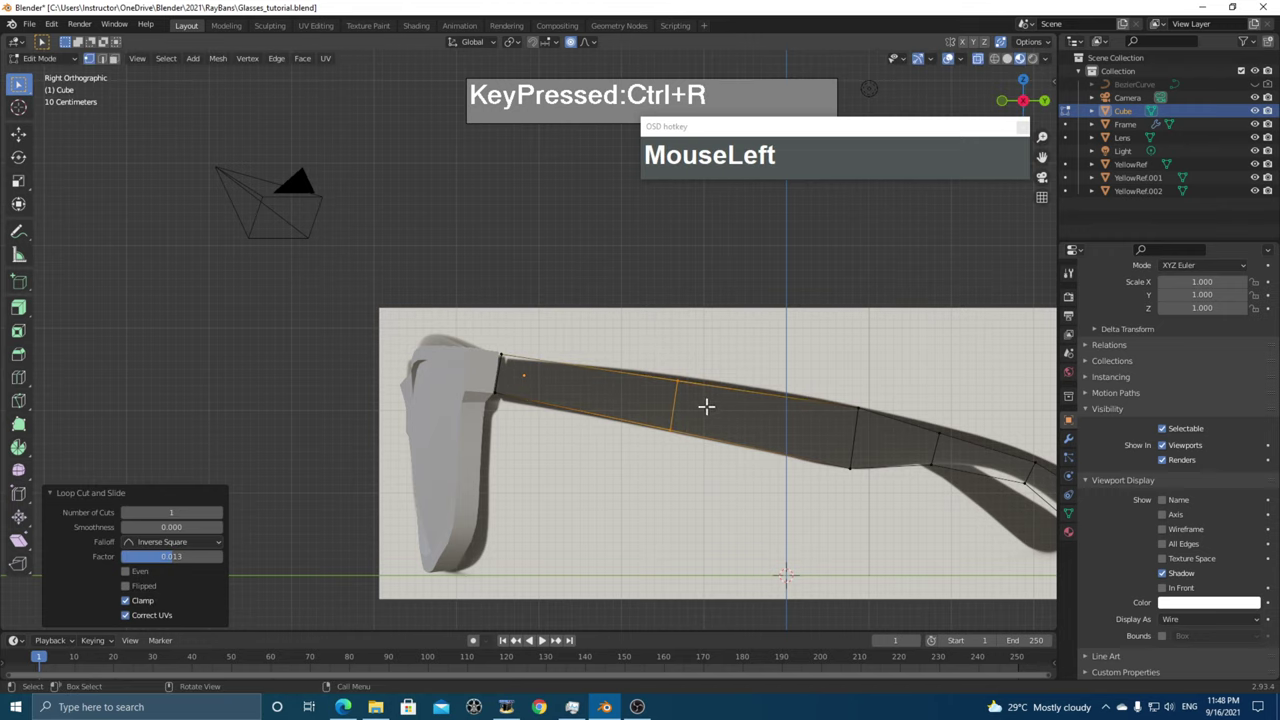
key(s)
key(z)
click(766, 432)
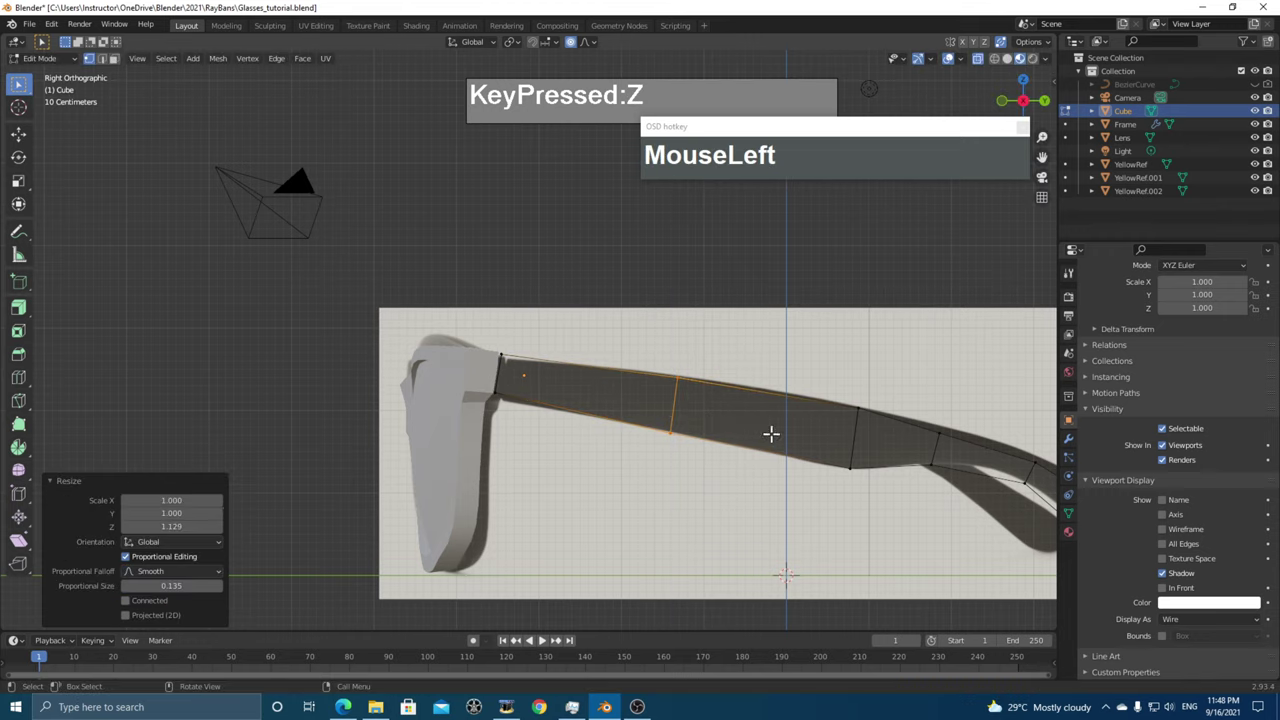
- Align the two bend loops with the side reference, moving the one nearer the tip about 0.05 m in Y and Z
scroll(766, 434, down, 2)
shift+middle_drag(766, 434, 676, 434)
scroll(760, 397, up, 1)
alt+click(767, 415)
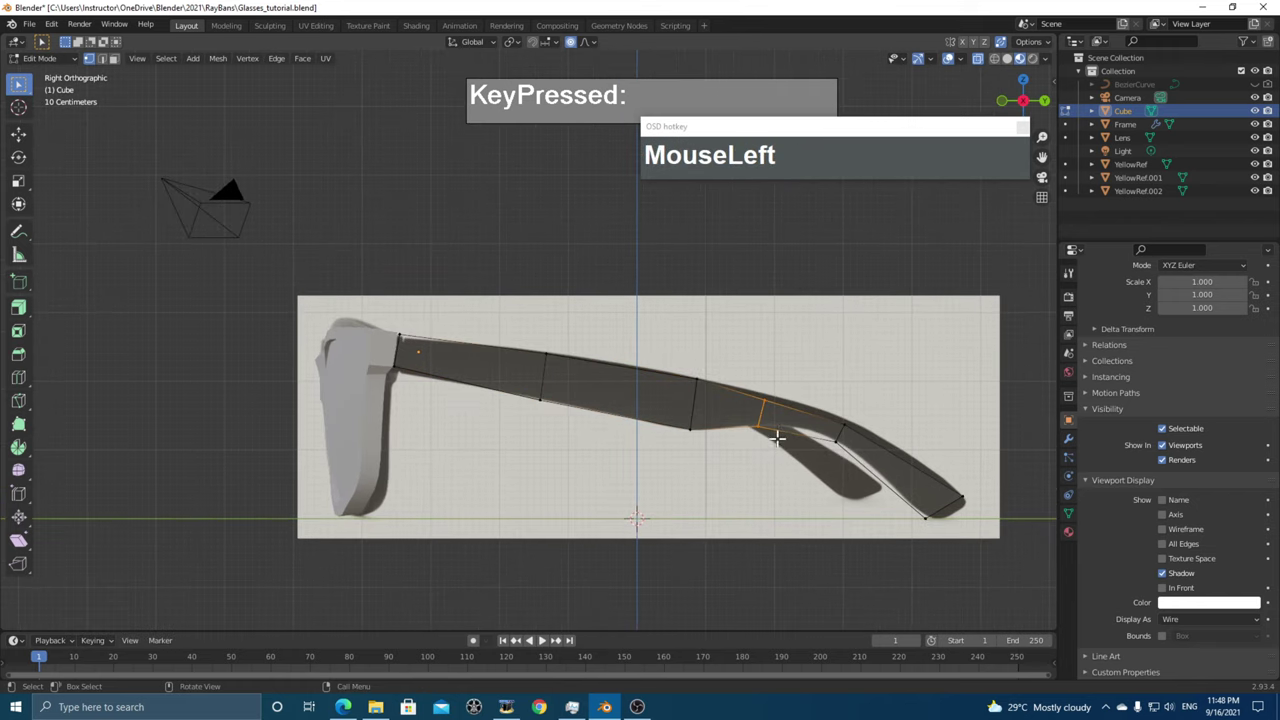
key(g)
click(812, 440)
key(g)
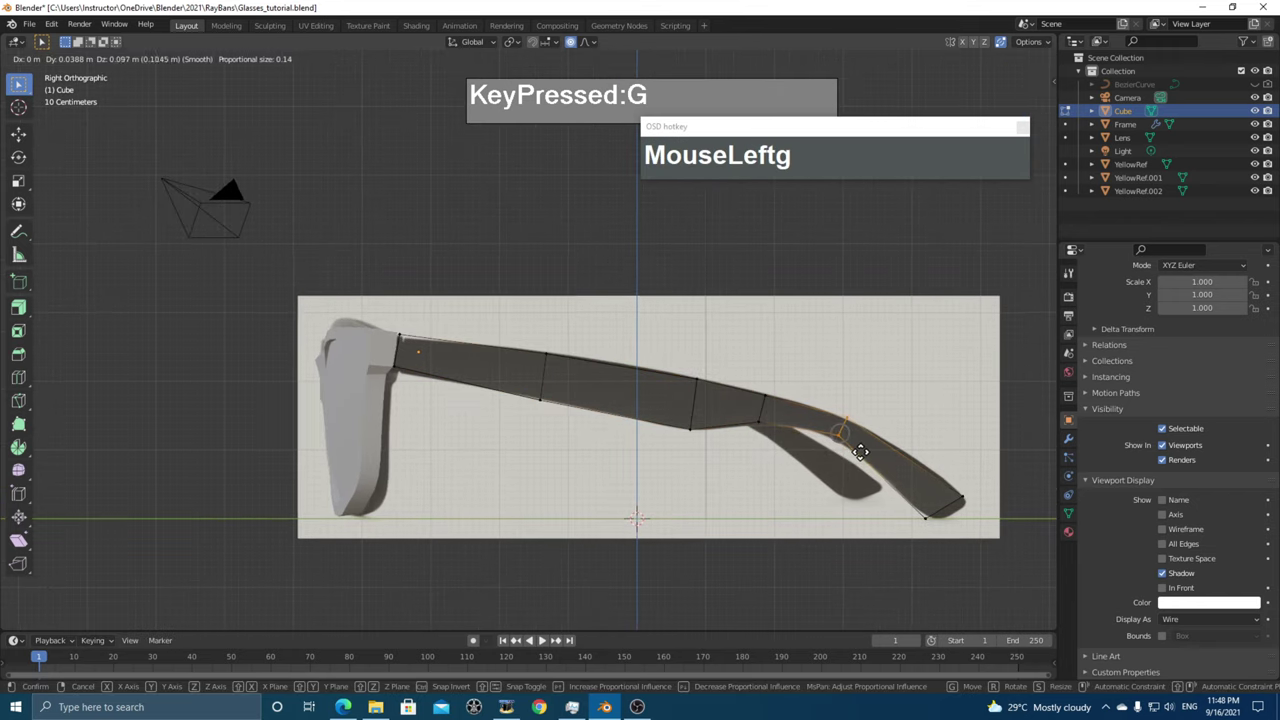
click(861, 456)
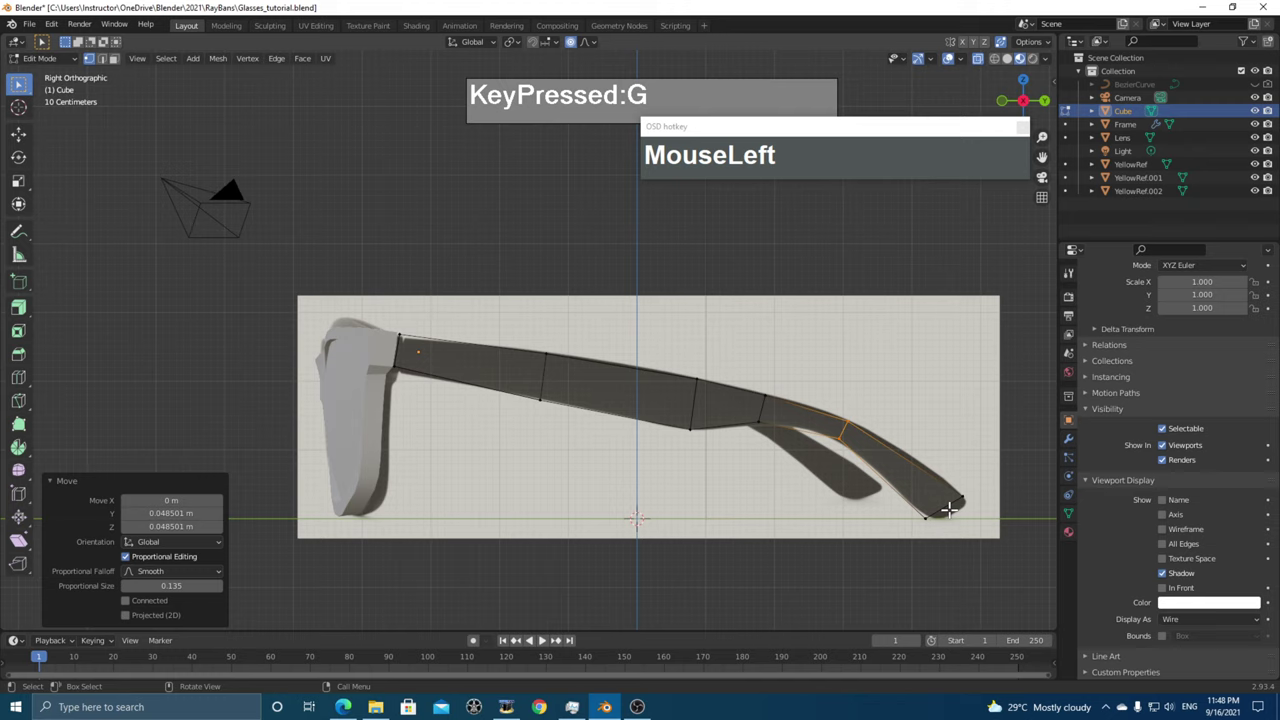
- Extrude the temple arm's tip end face outward by about 0.054 m
shift+middle_drag(948, 510, 563, 403)
scroll(675, 428, up, 3)
scroll(790, 450, down, 4)
scroll(592, 426, down, 2)
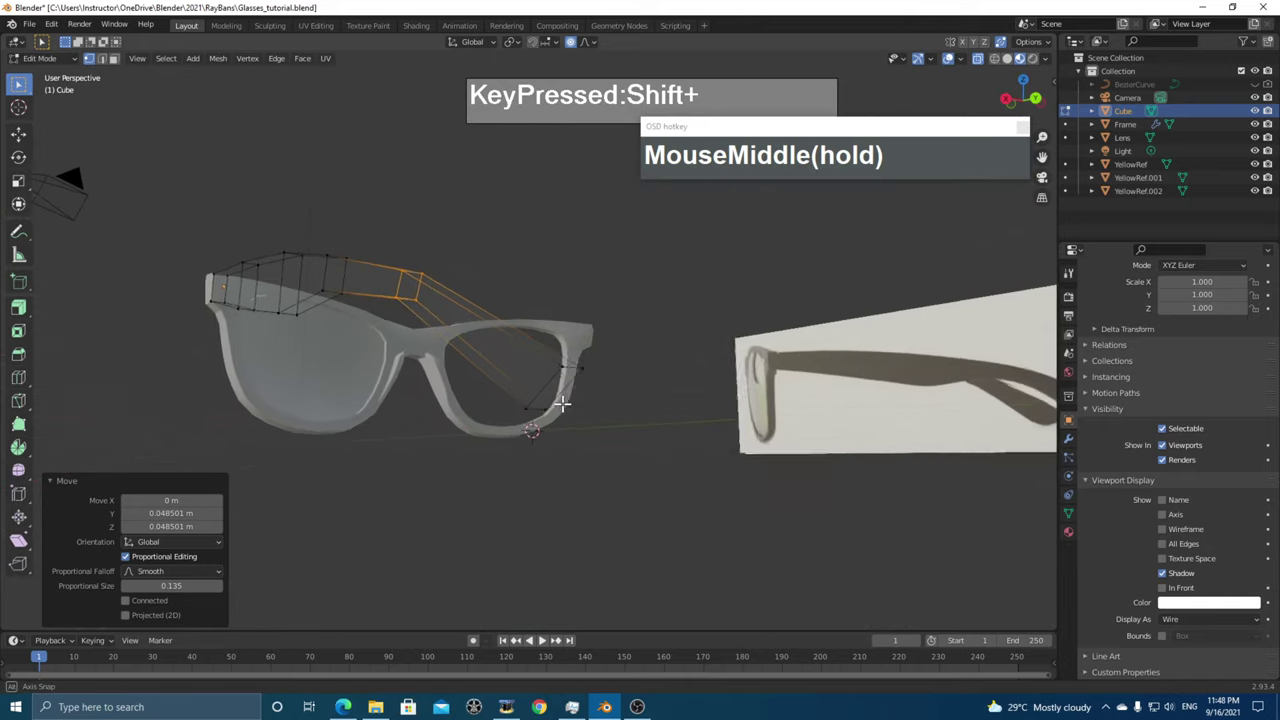
scroll(589, 446, up, 1)
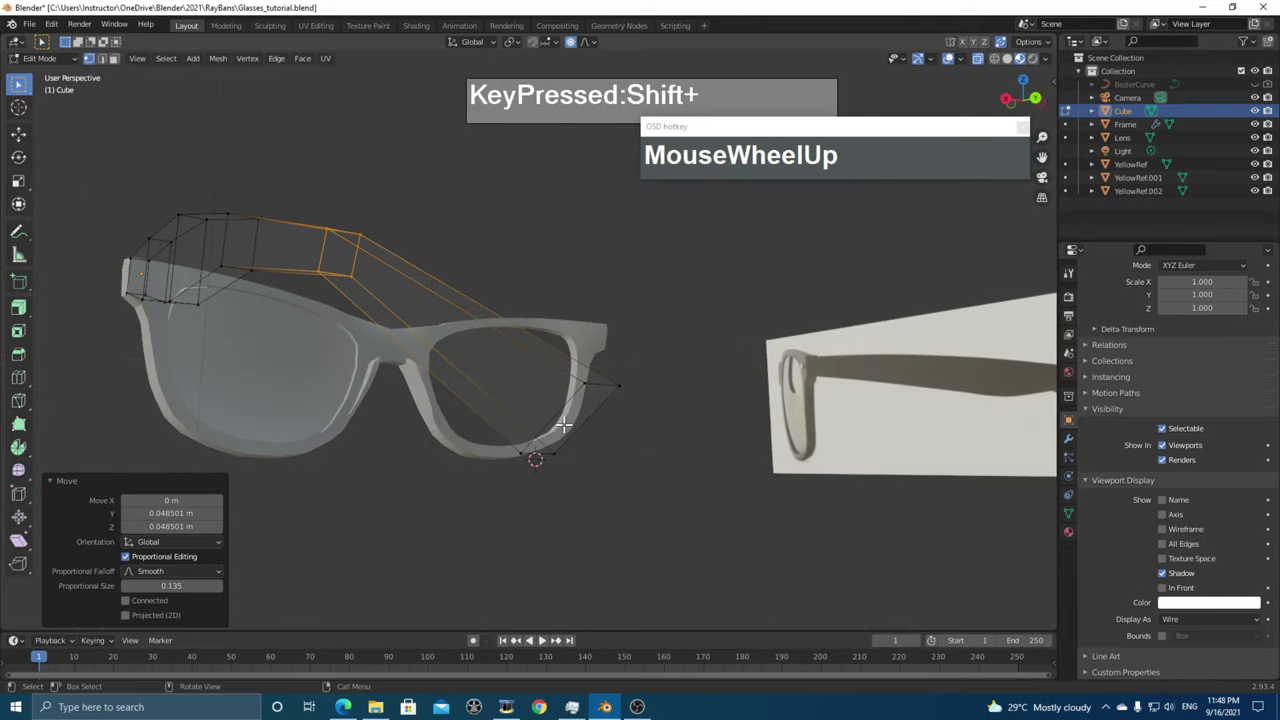
key(3)
click(592, 447)
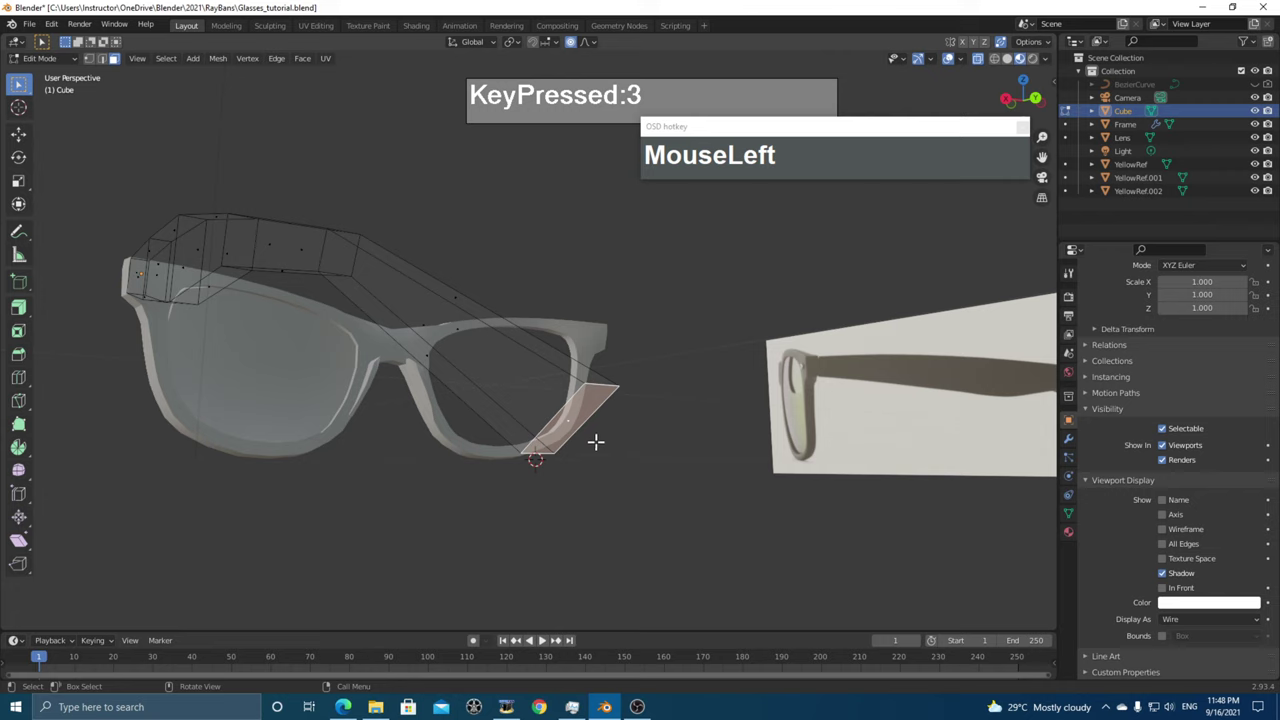
key(e)
click(603, 448)
- Turn off proportional editing and scale the extruded tip face to about 0.44 along X
key(s)
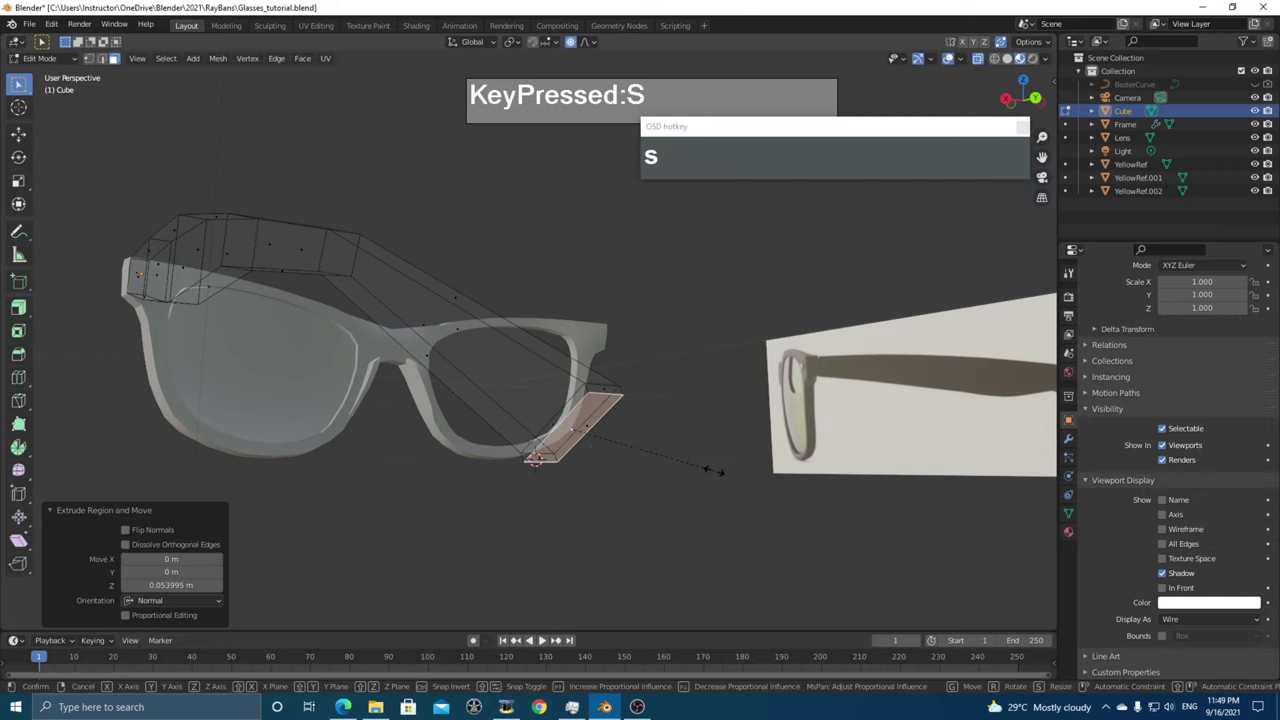
key(x)
right_click(698, 458)
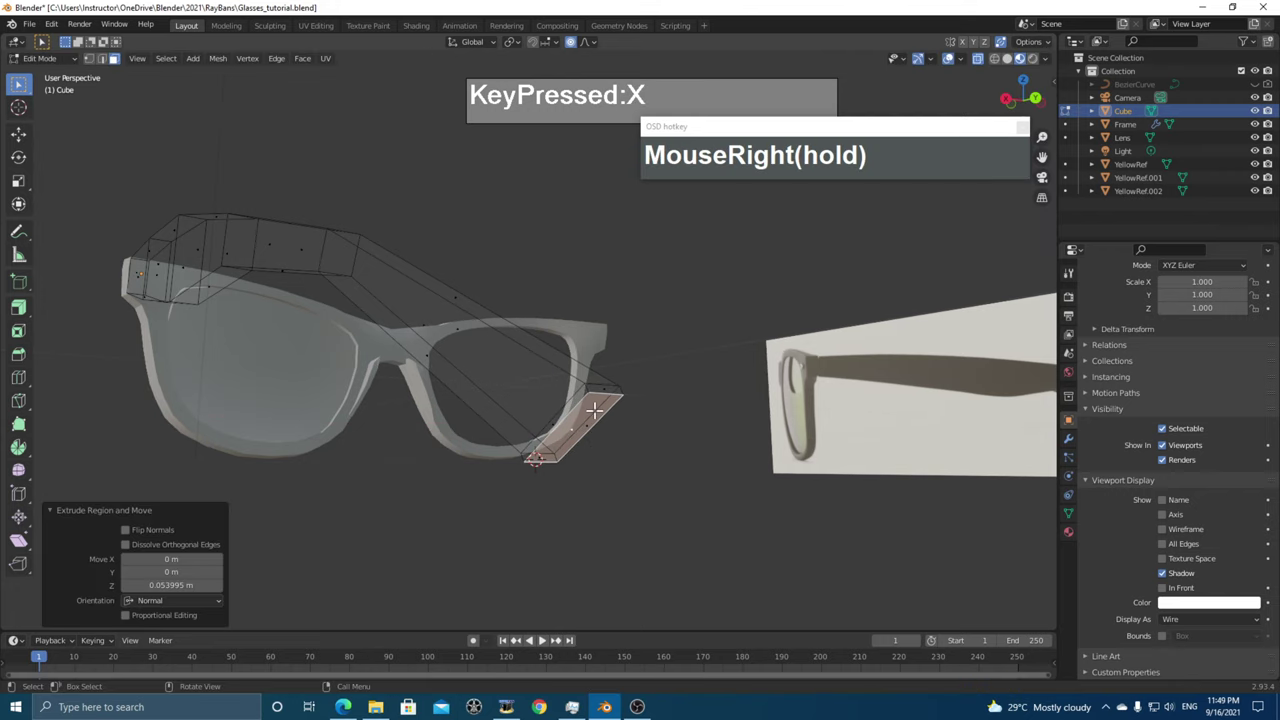
key(o)
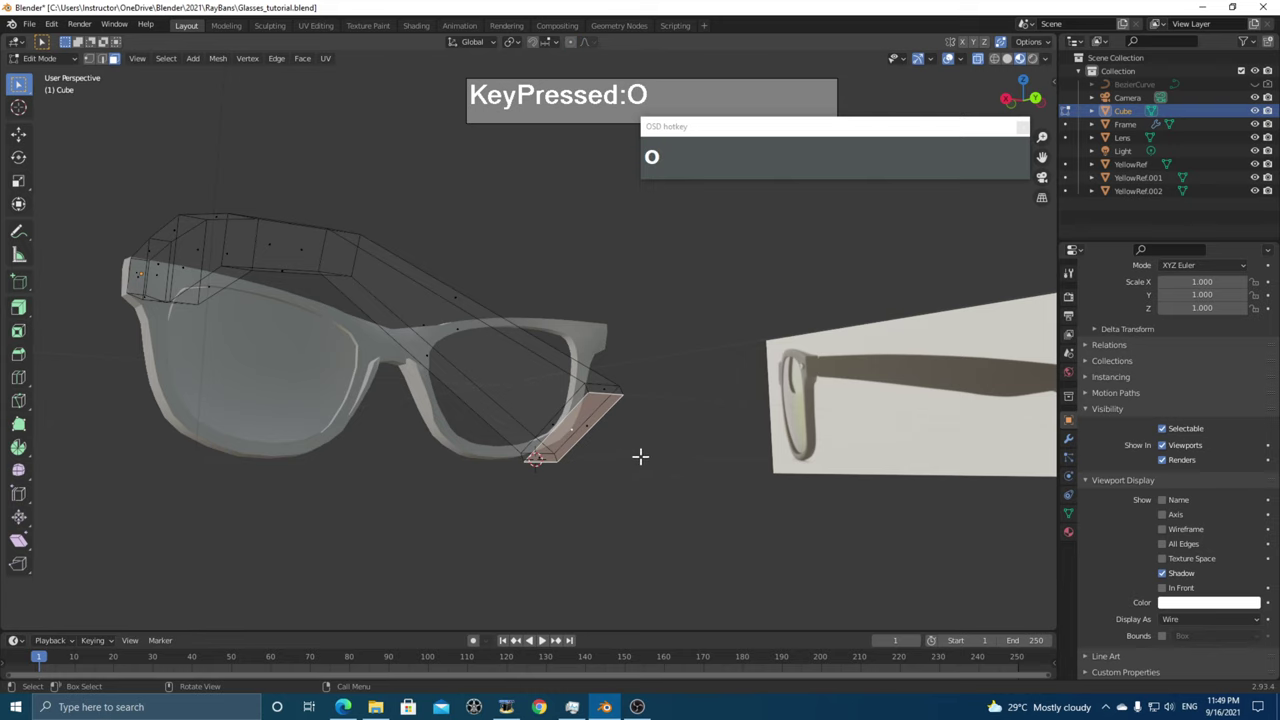
key(s)
key(x)
click(618, 447)
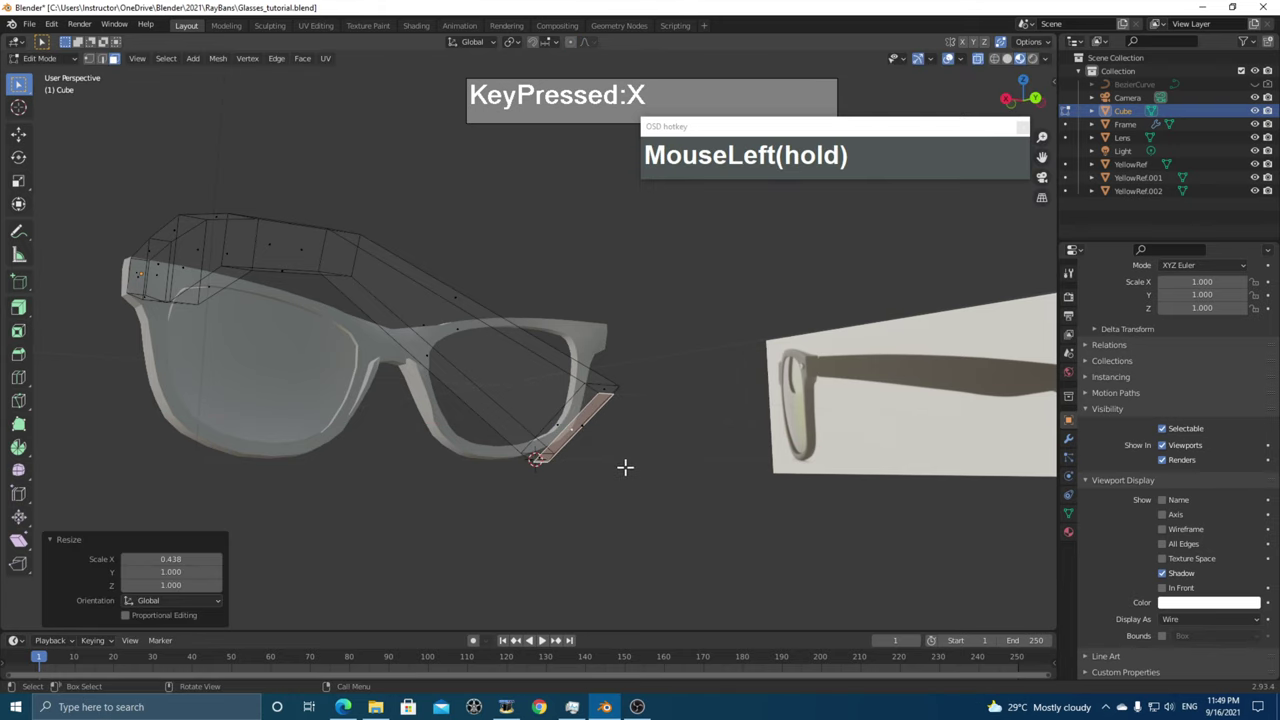
middle_drag(623, 466, 535, 437)
- Add one loop cut to the arm's front section, slide it close to the hinge end, and return to Object Mode
scroll(535, 437, up, 3)
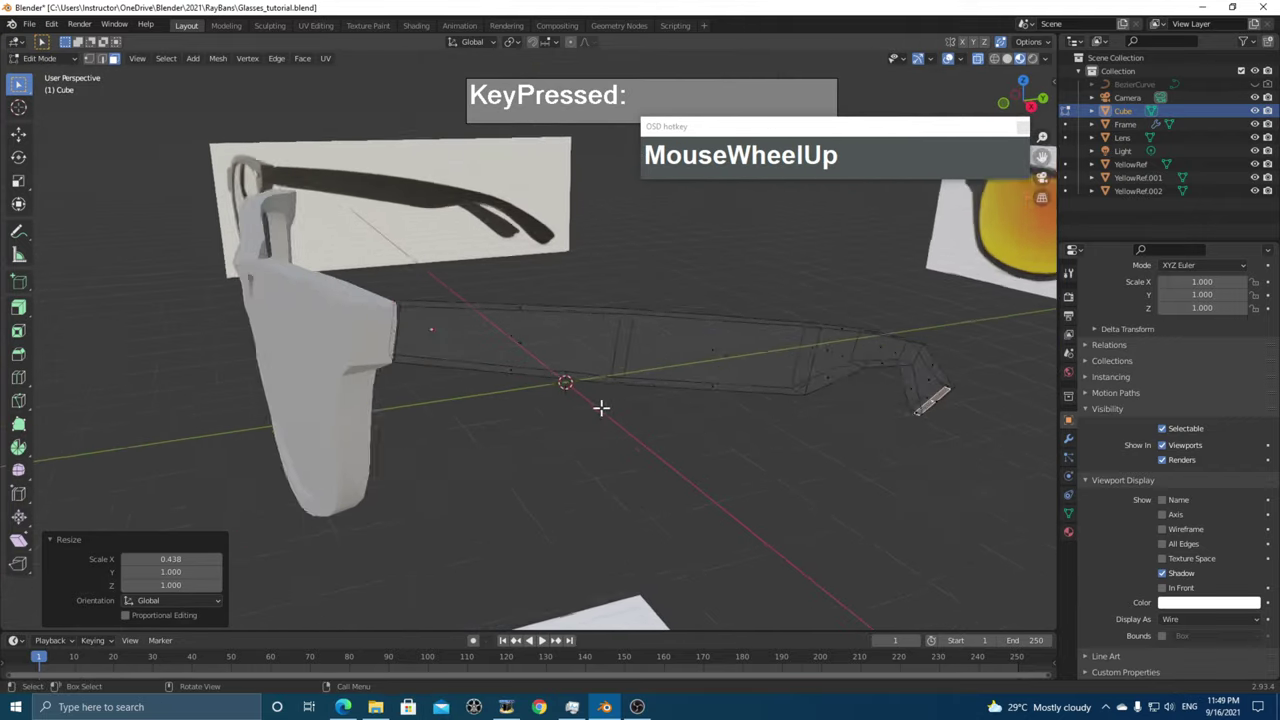
shift+middle_drag(600, 406, 509, 288)
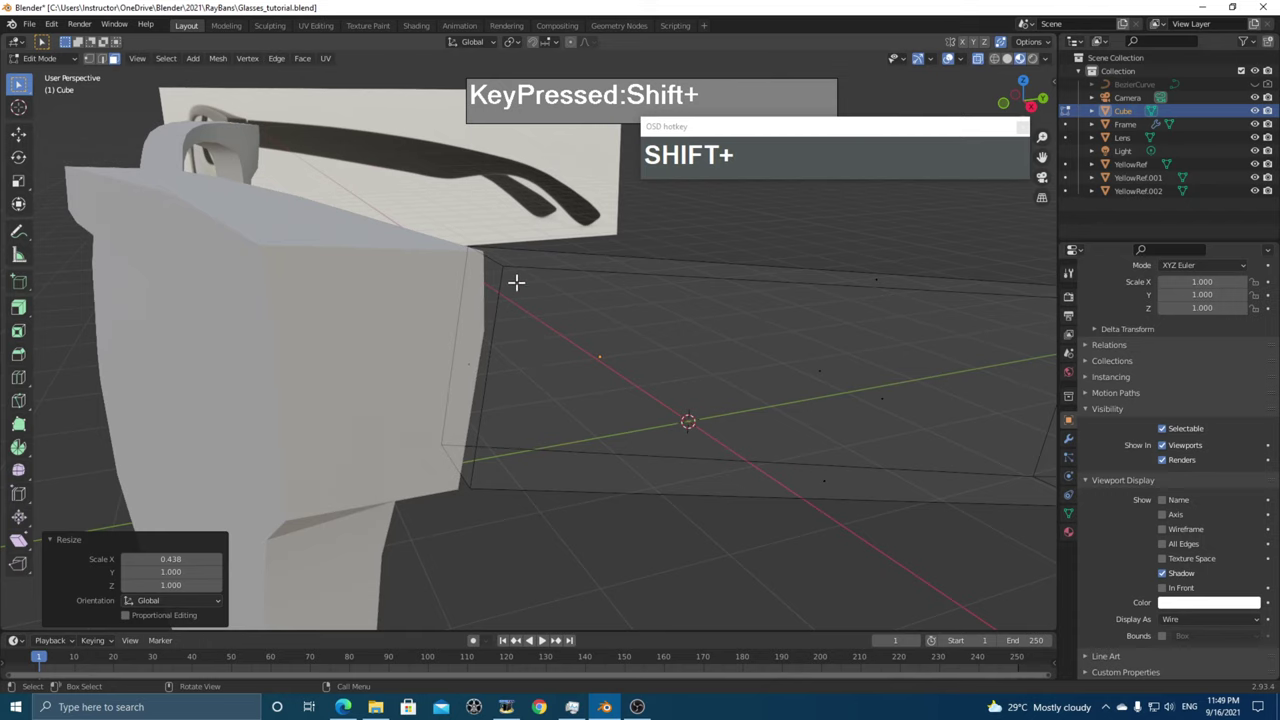
key(ctrl+r)
click(535, 262)
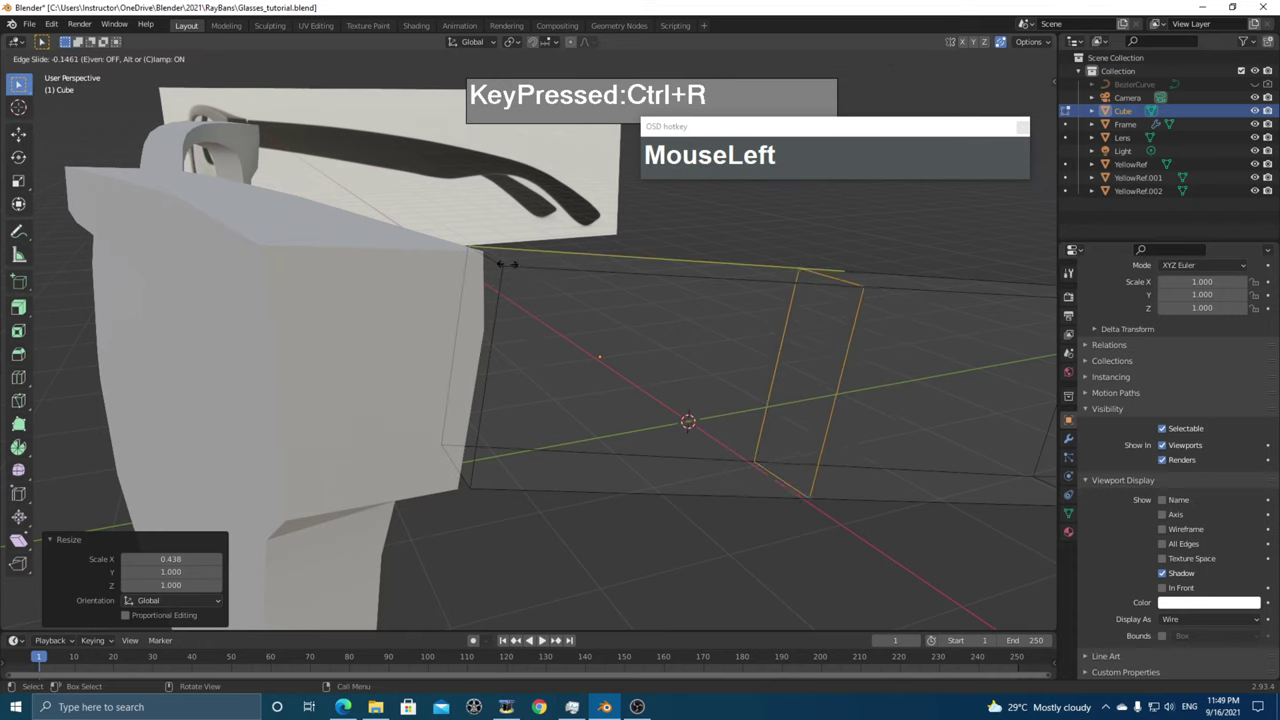
click(231, 238)
scroll(367, 292, down, 4)
middle_drag(367, 292, 470, 425)
key(Tab)
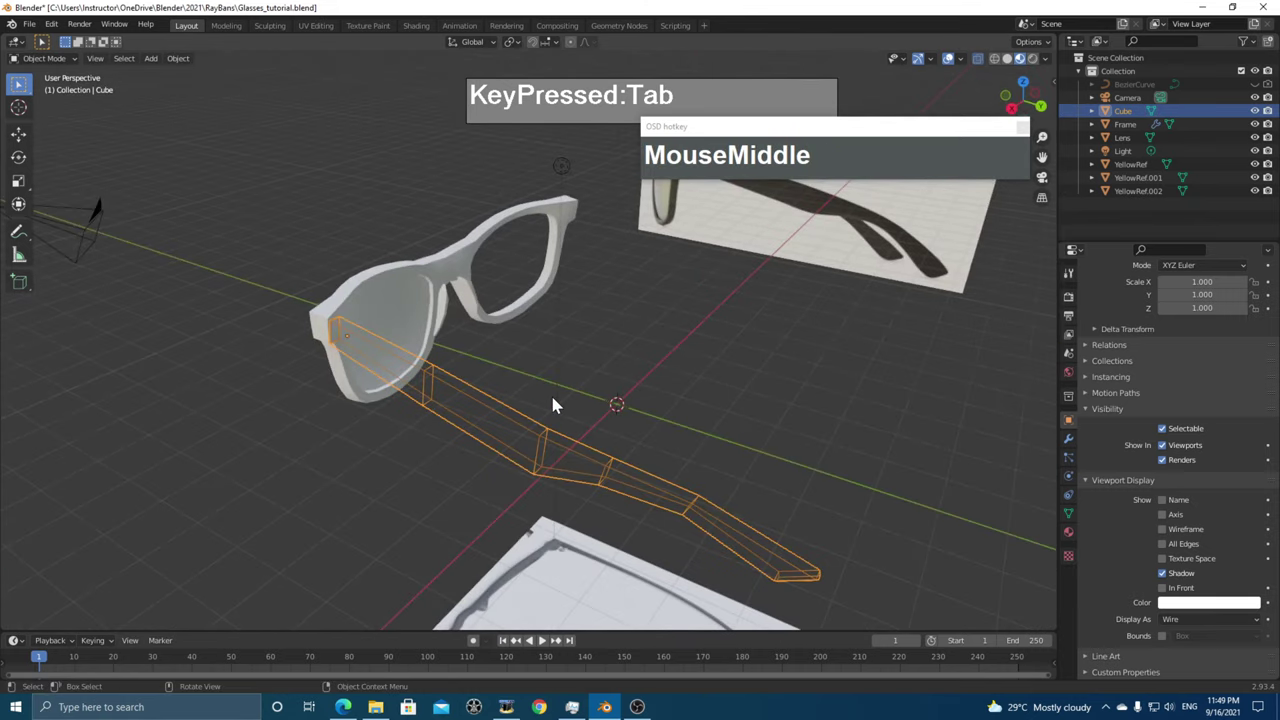
- Select the lens, place the 3D cursor on the nose bridge's centre line in front view, and snap it to the grid
middle_drag(603, 329, 627, 347)
click(731, 404)
click(619, 385)
scroll(680, 363, up, 2)
click(680, 365)
scroll(680, 380, down, 3)
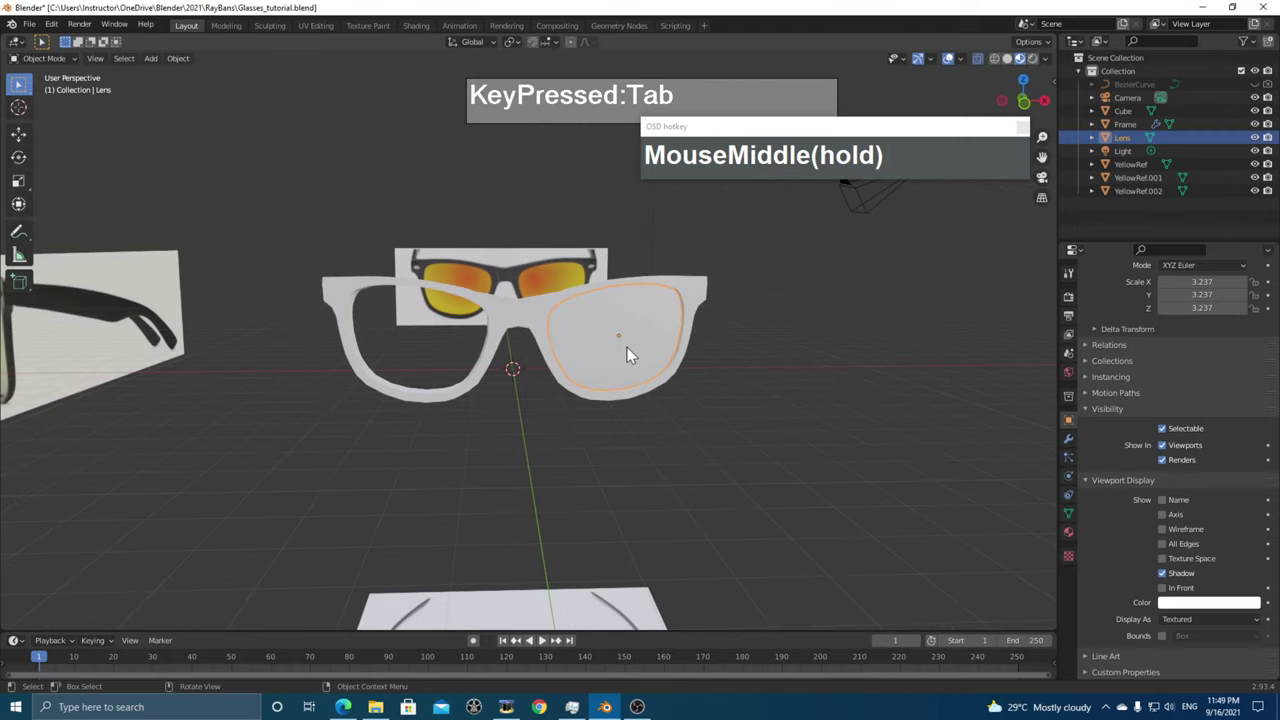
key(KP_1)
scroll(627, 347, up, 3)
shift+middle_drag(701, 315, 691, 323)
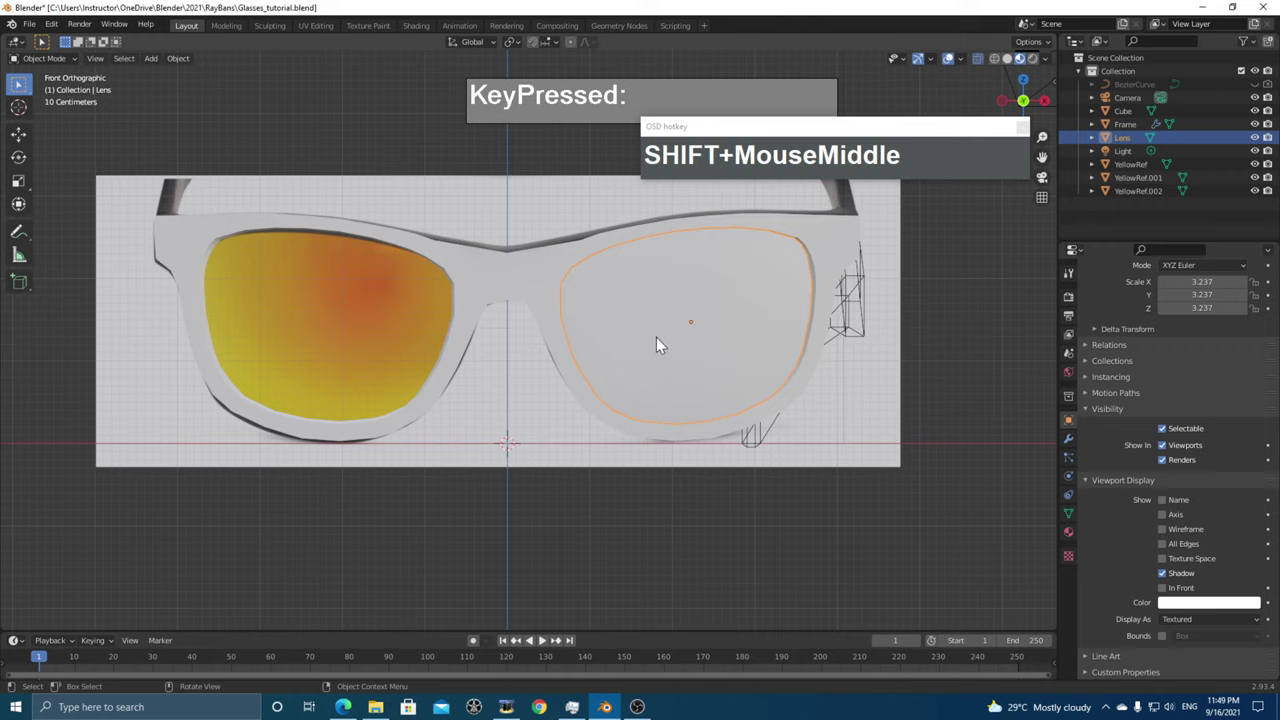
key(shift)
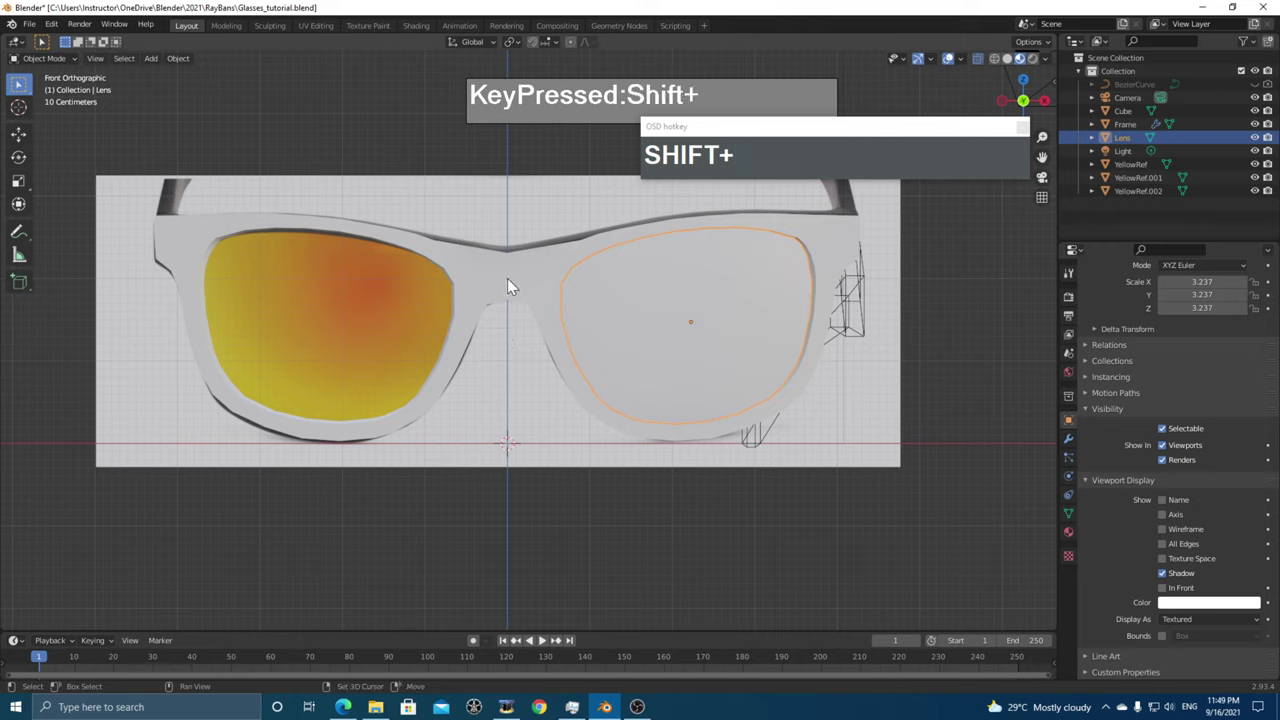
shift+right_click(507, 278)
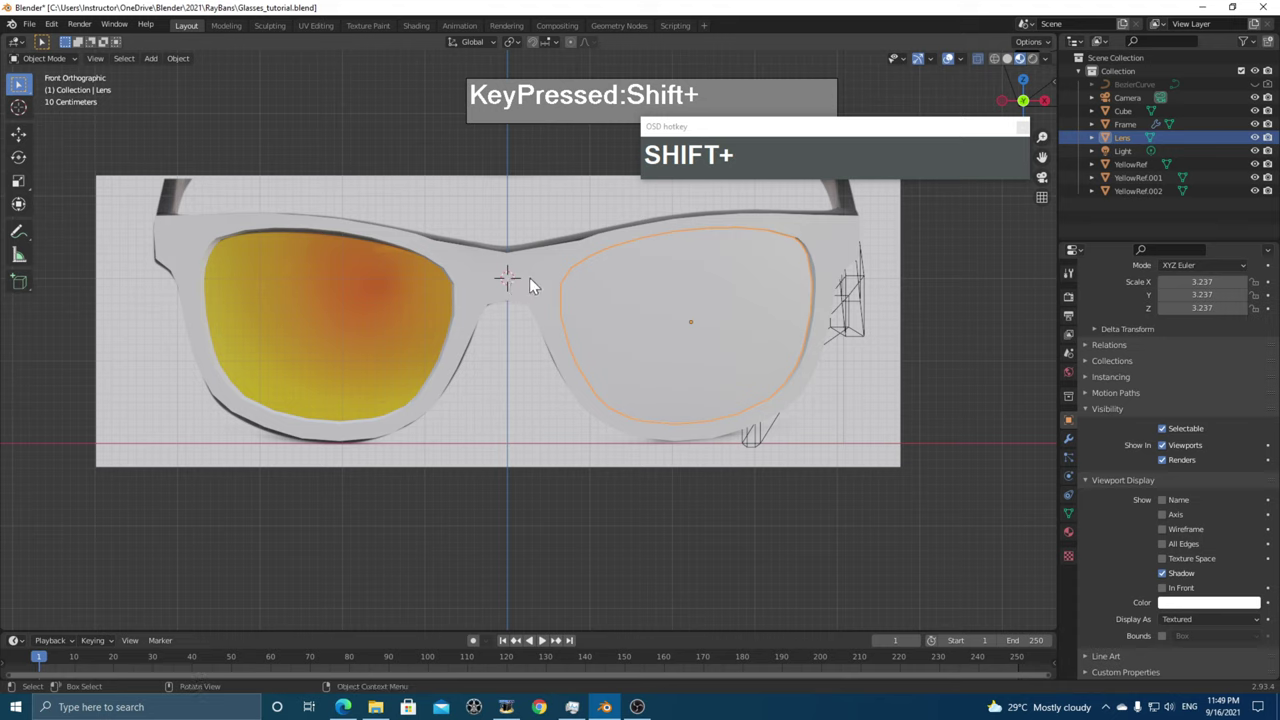
key(shift+s)
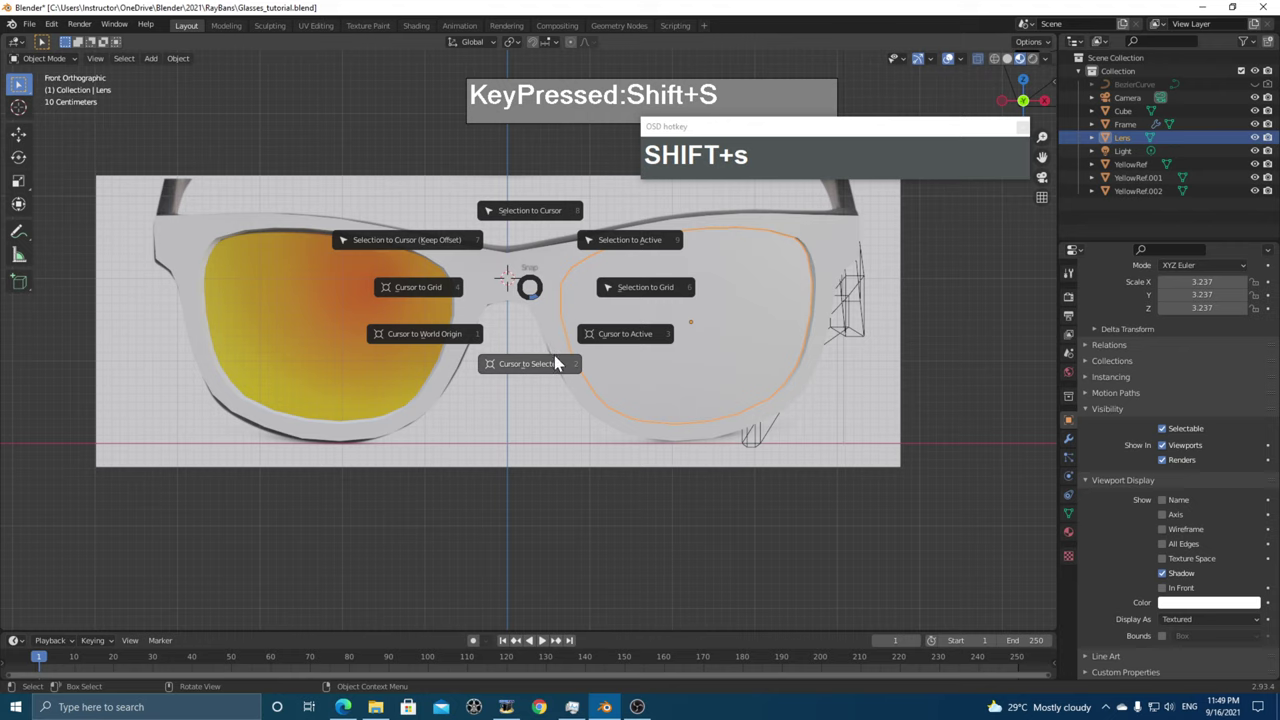
click(421, 288)
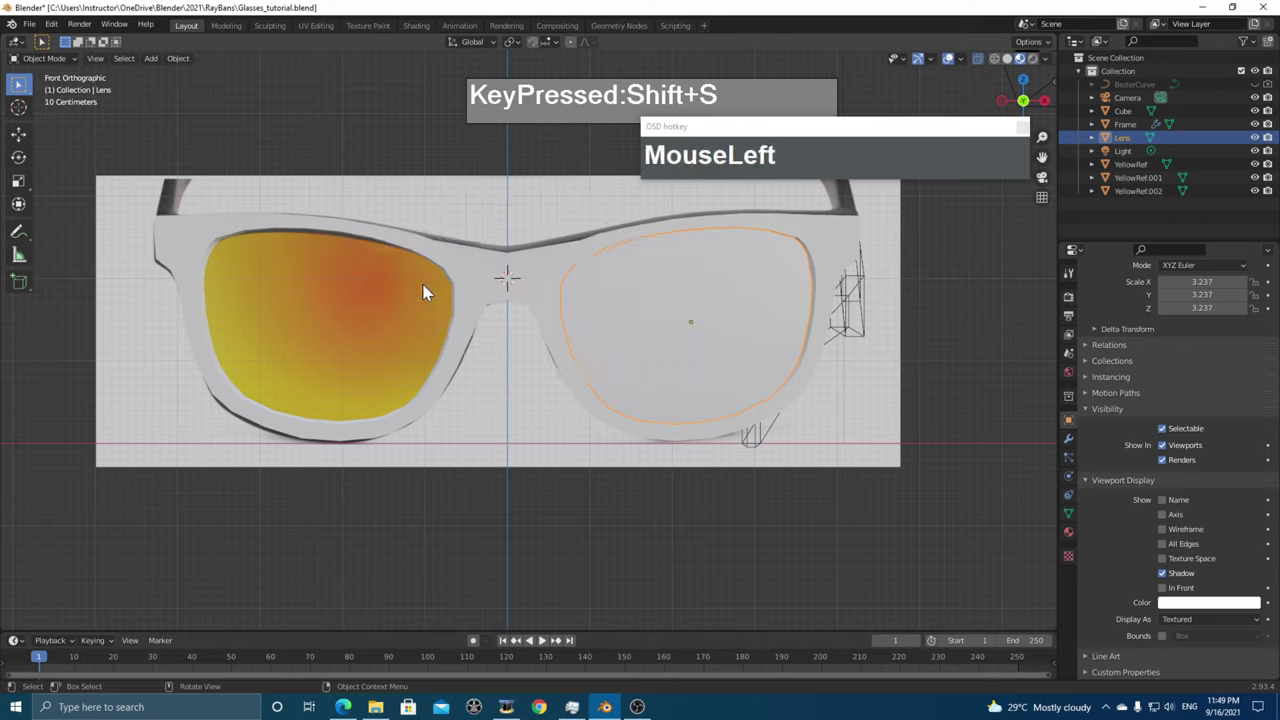
- Set the lens's origin to the 3D cursor
click(681, 300)
click(685, 328)
right_click(678, 322)
mouse_move(677, 308)
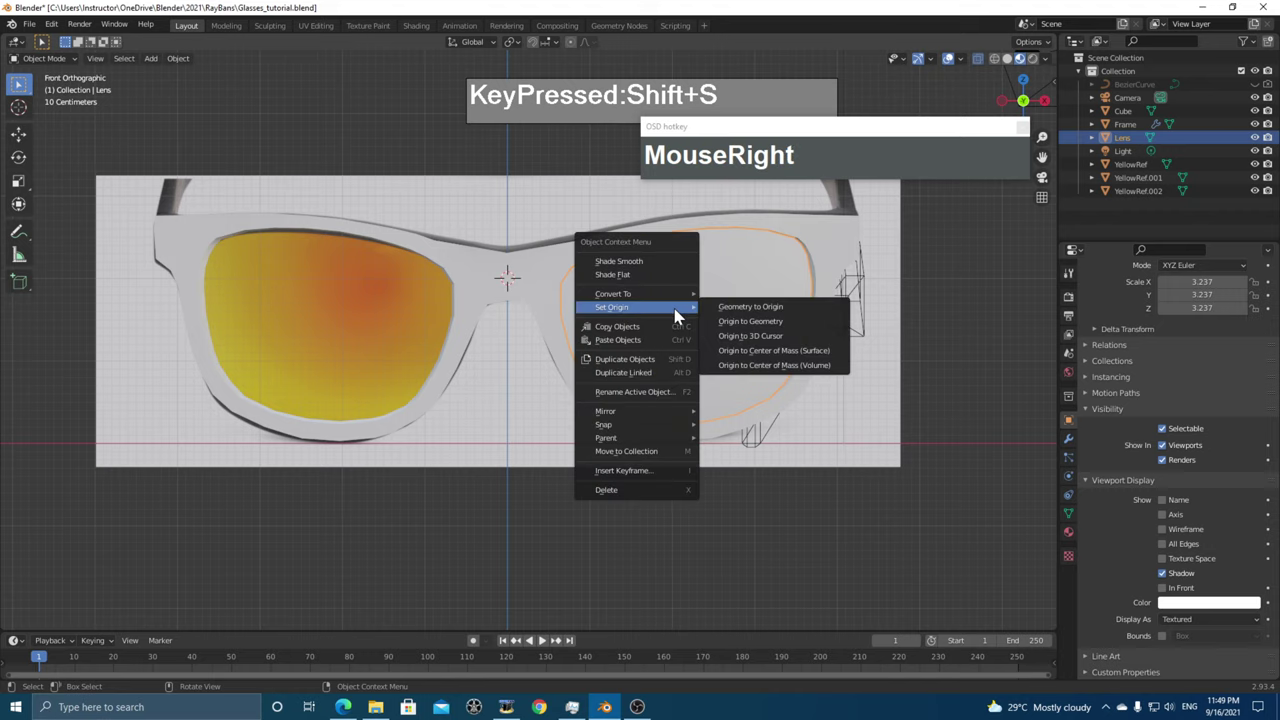
click(742, 338)
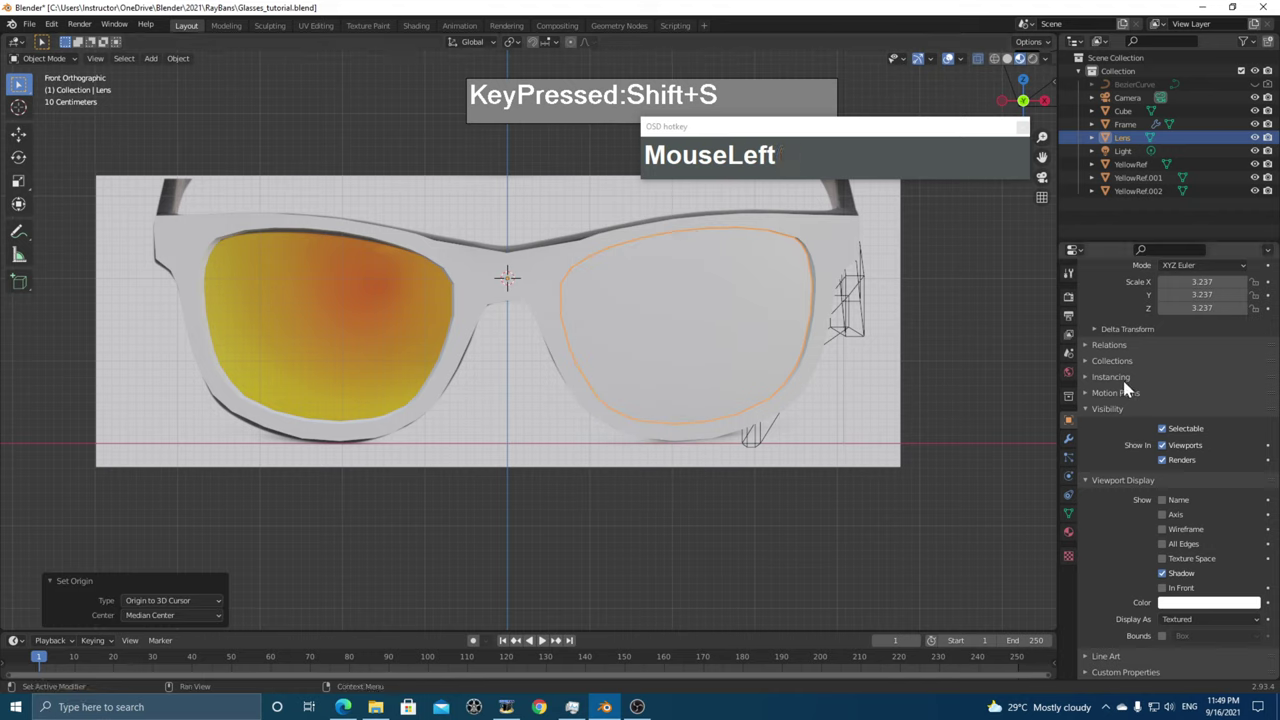
- Try mirroring the lens across the X axis with a Mirror modifier
click(1069, 439)
click(1121, 294)
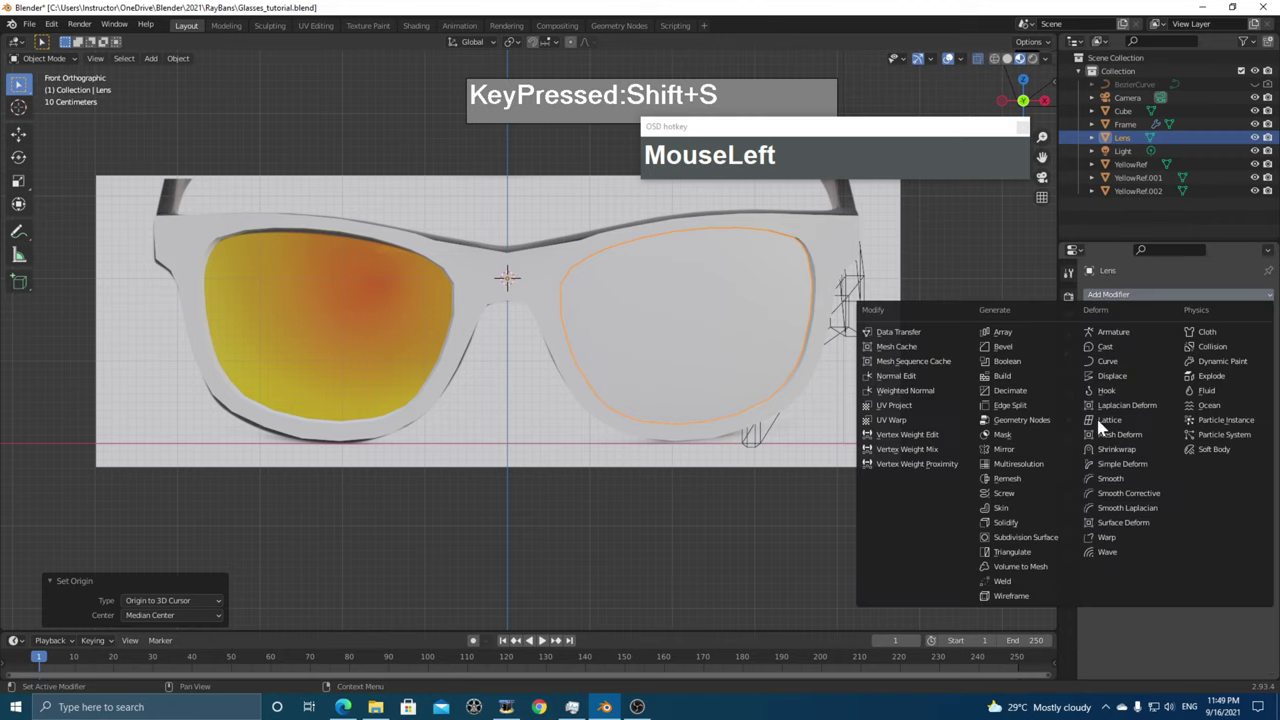
click(1025, 449)
scroll(701, 345, down, 3)
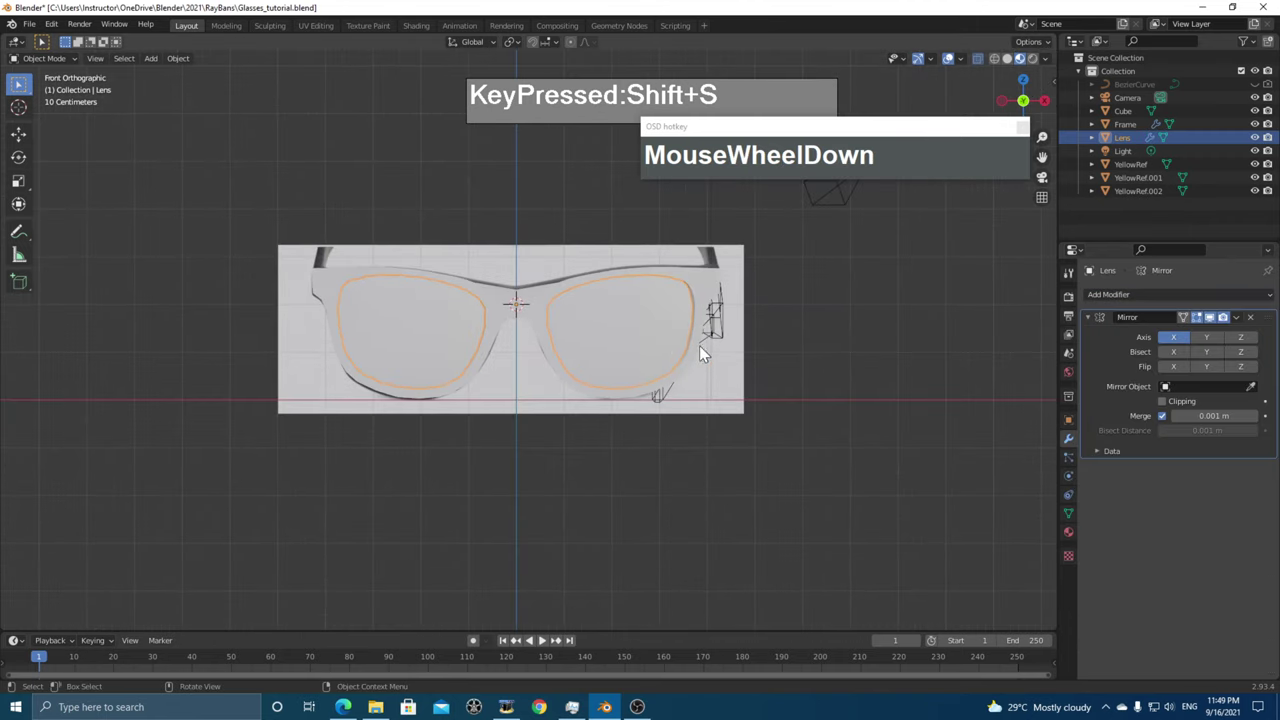
middle_drag(701, 345, 675, 356)
- Set the temple arm's viewport display type to Textured
click(675, 356)
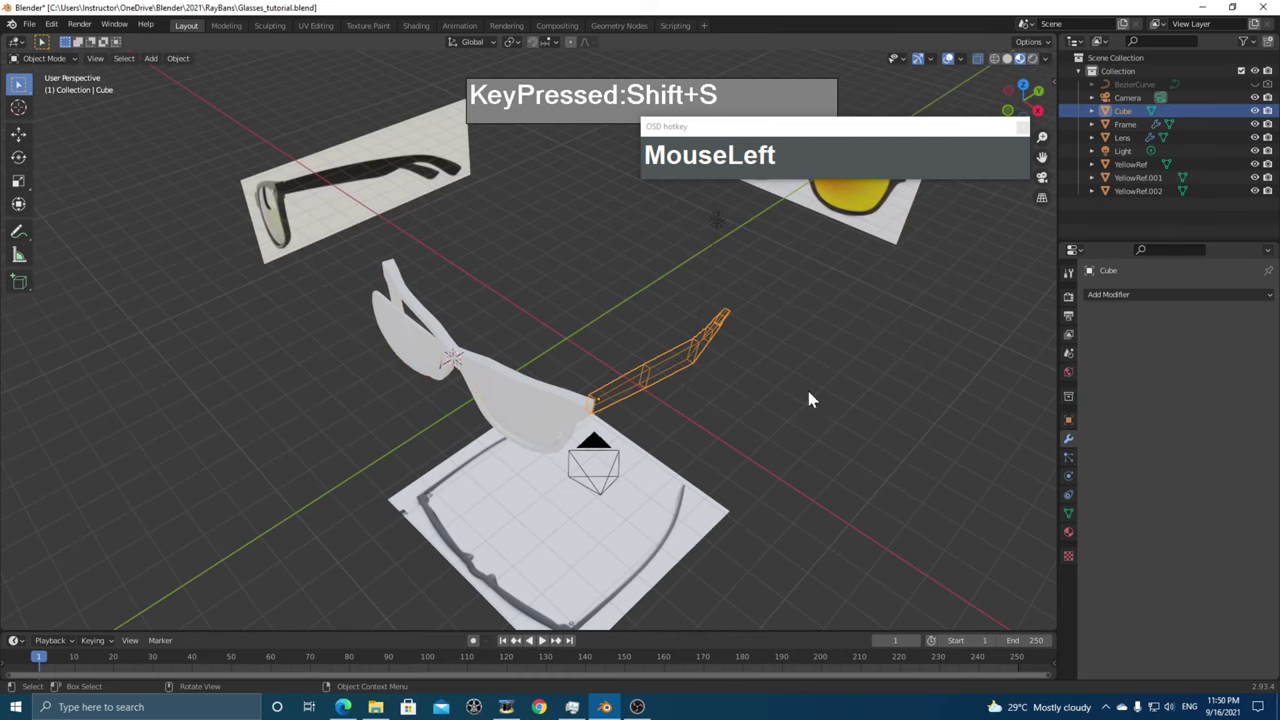
click(1070, 509)
click(1067, 424)
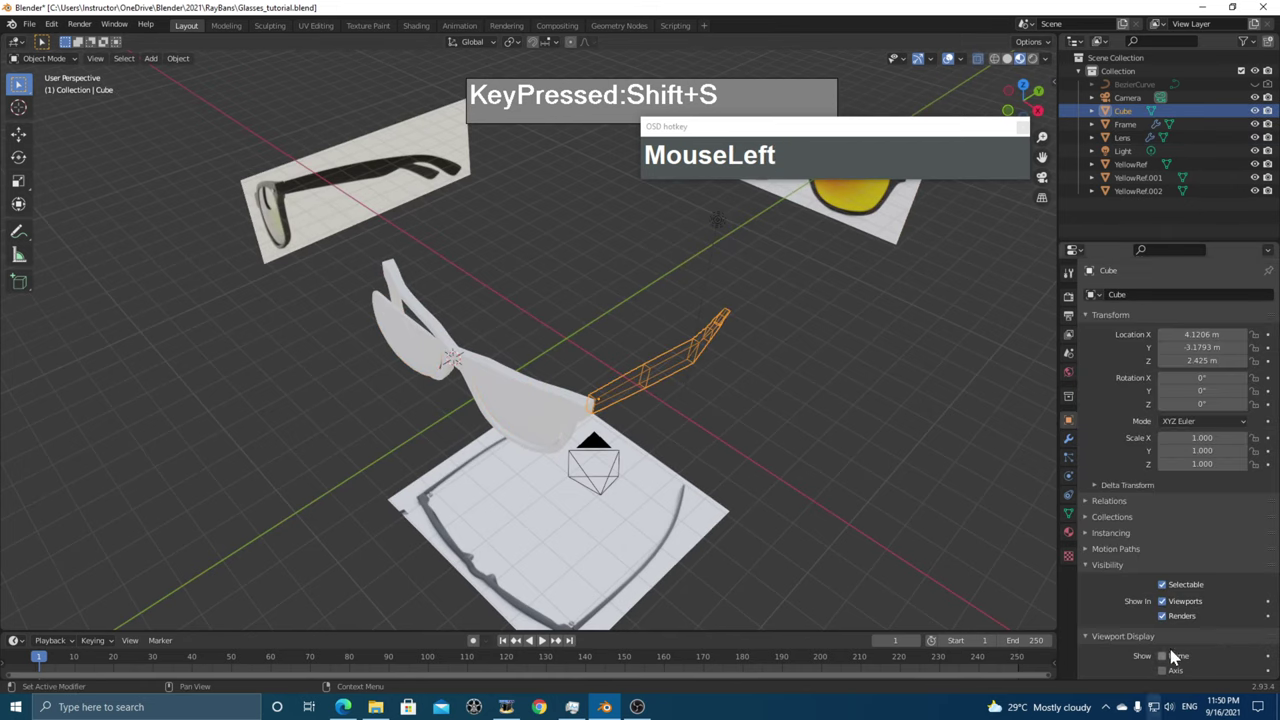
scroll(1180, 640, down, 4)
click(1189, 618)
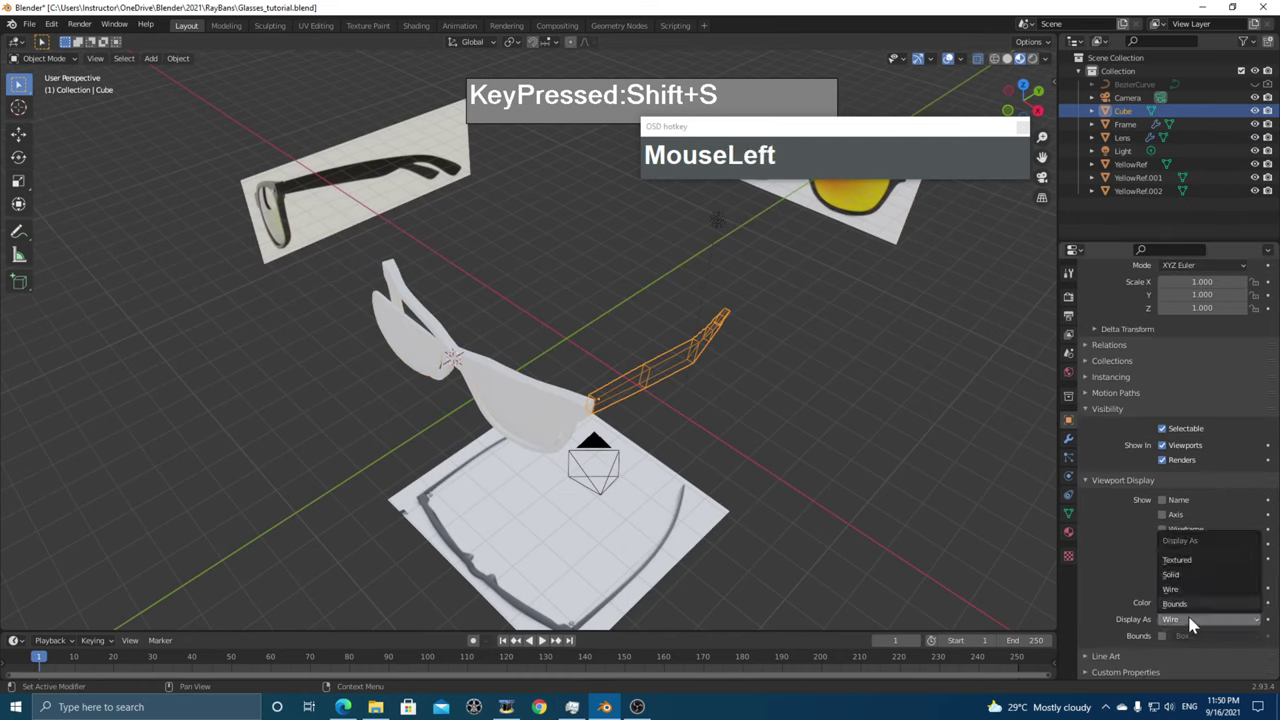
click(1180, 560)
middle_drag(700, 445, 809, 294)
scroll(617, 406, up, 3)
middle_drag(617, 406, 692, 437)
- Remove the Mirror modifier from the lens
click(660, 449)
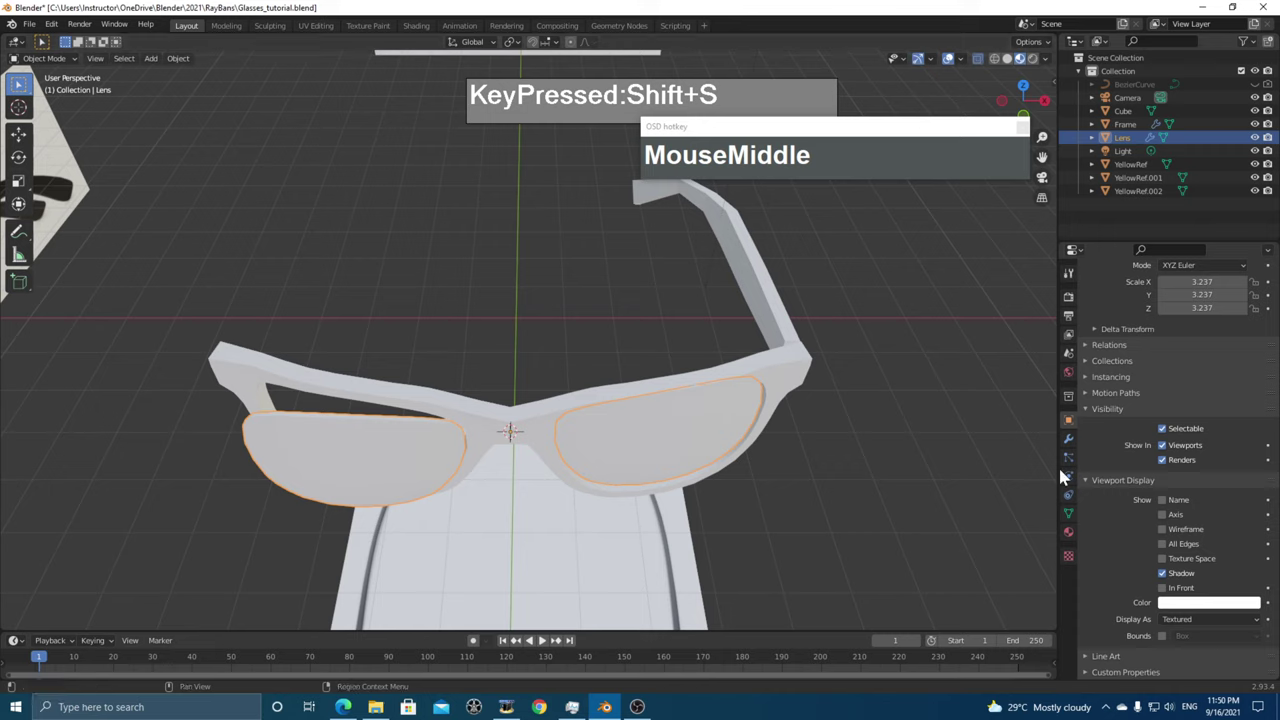
click(1069, 440)
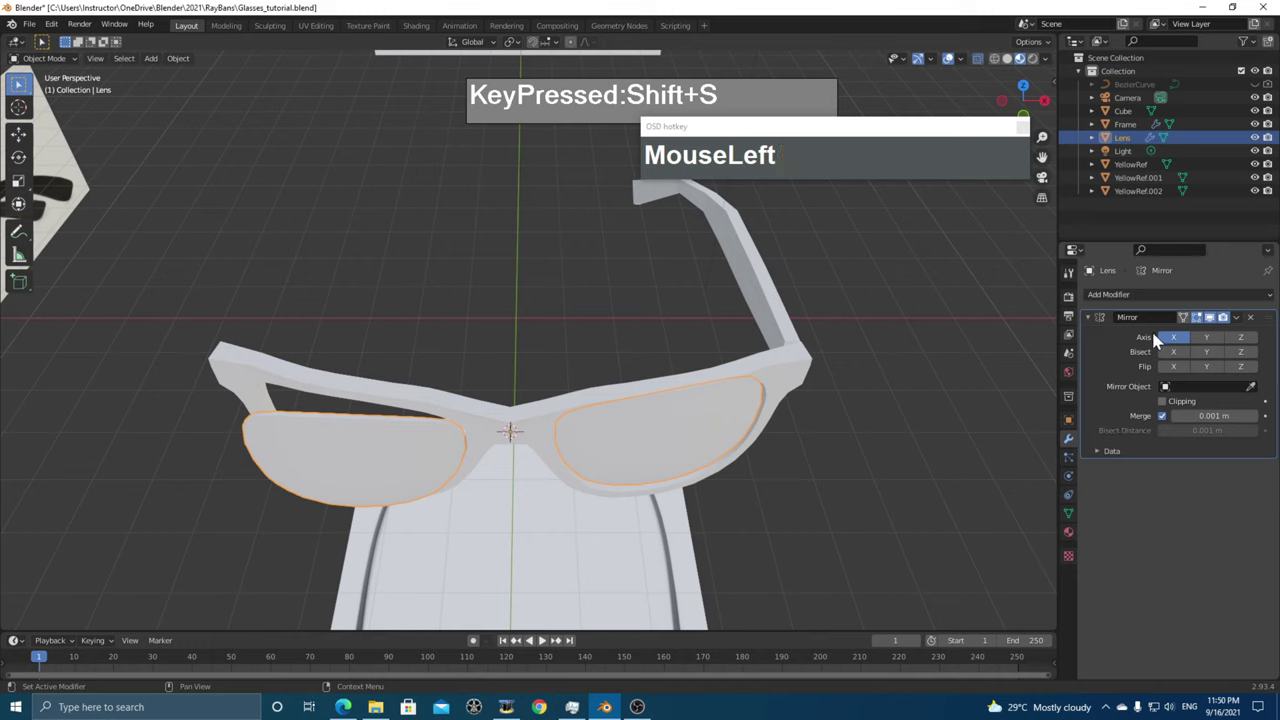
click(1250, 318)
- Apply all transforms to the lens
click(653, 423)
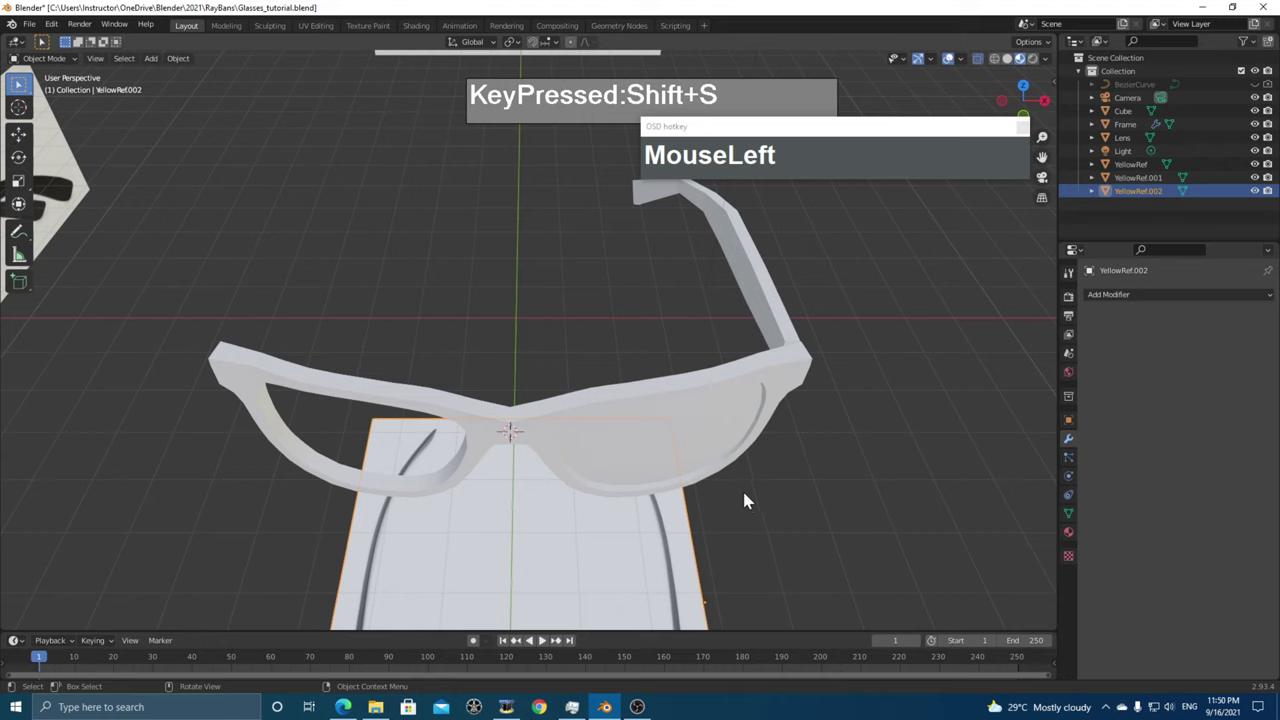
click(723, 441)
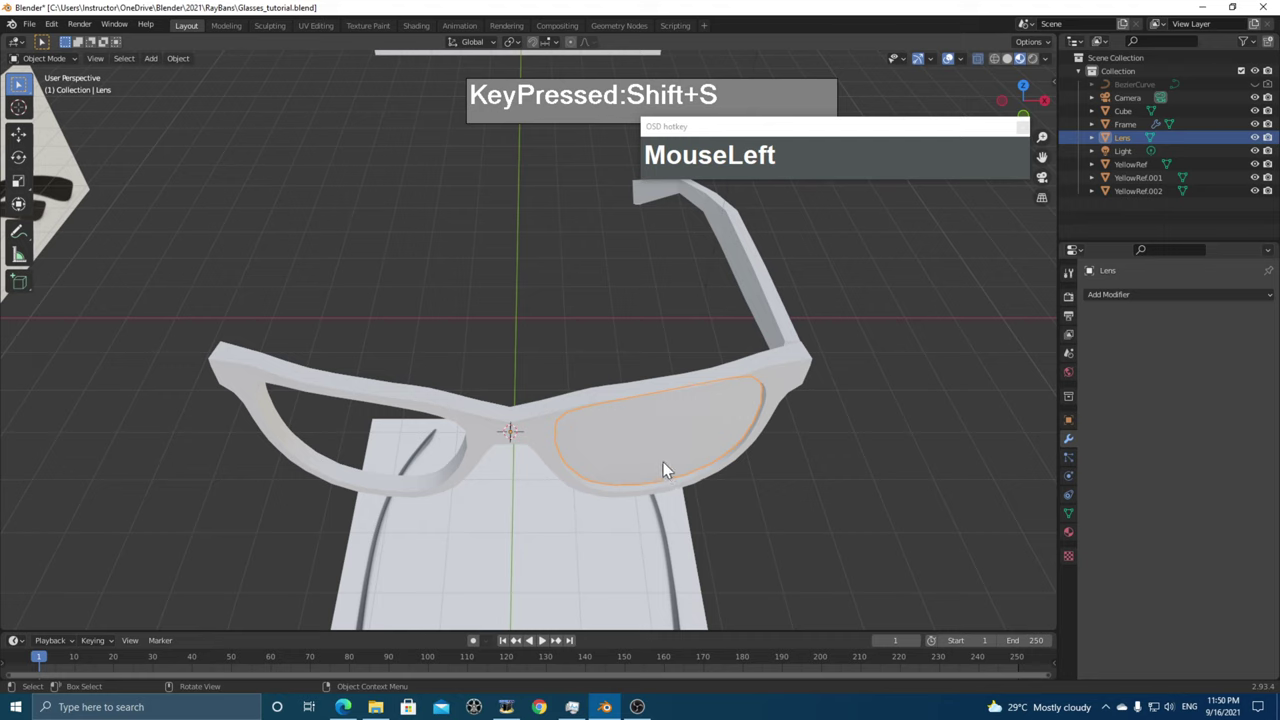
key(ctrl+a)
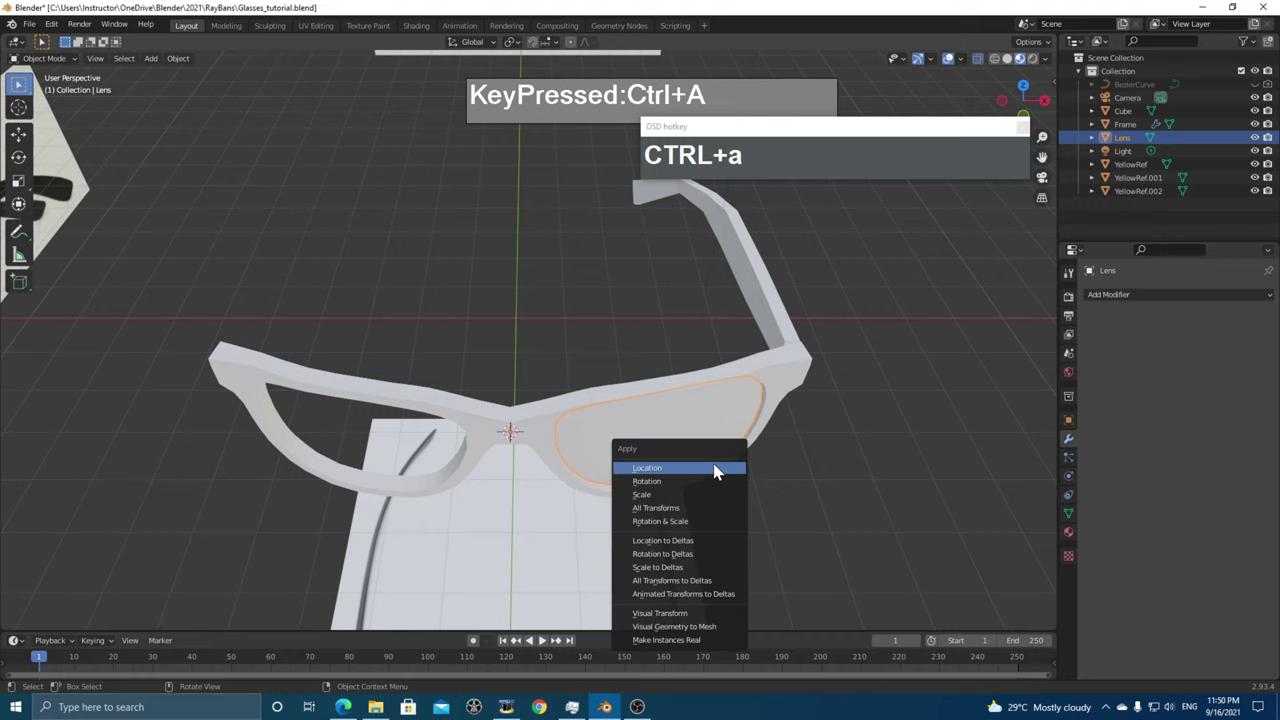
click(677, 514)
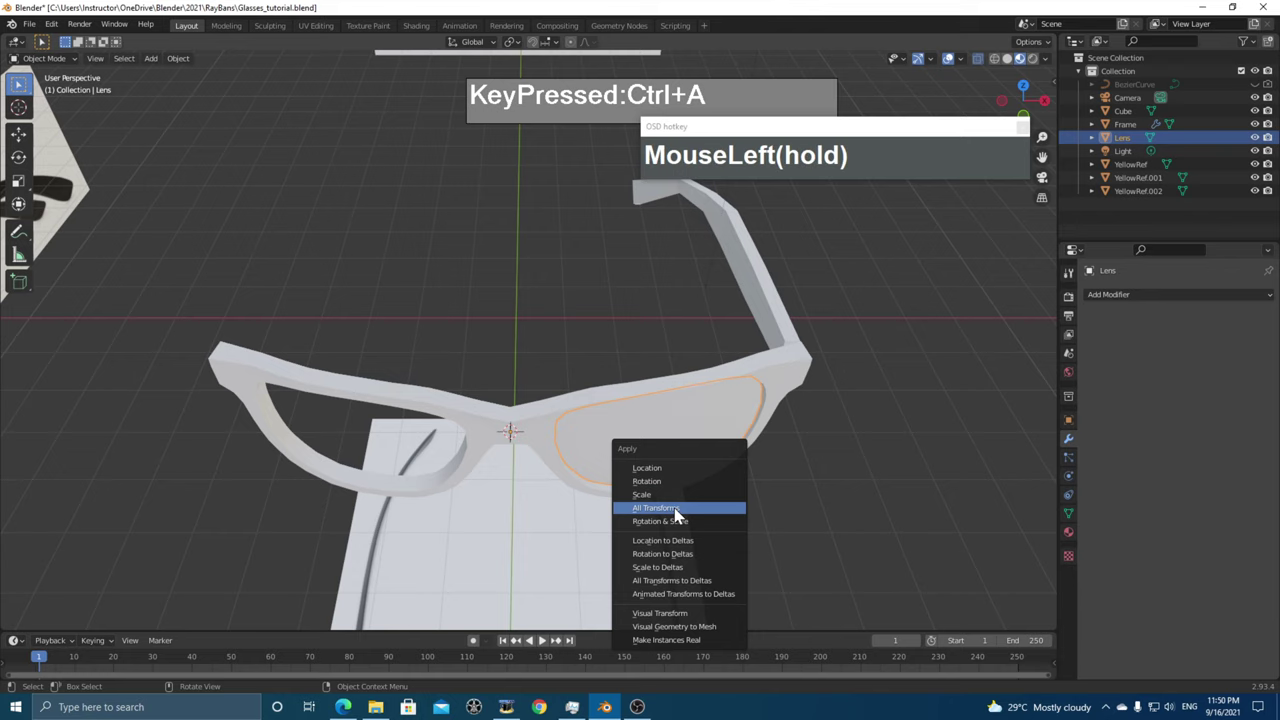
mouse_move(668, 492)
middle_down()
mouse_move(675, 560)
mouse_move(680, 500)
middle_up()
- Add a Mirror modifier on the X axis to the lens to create its counterpart in the frame's empty opening
click(1172, 294)
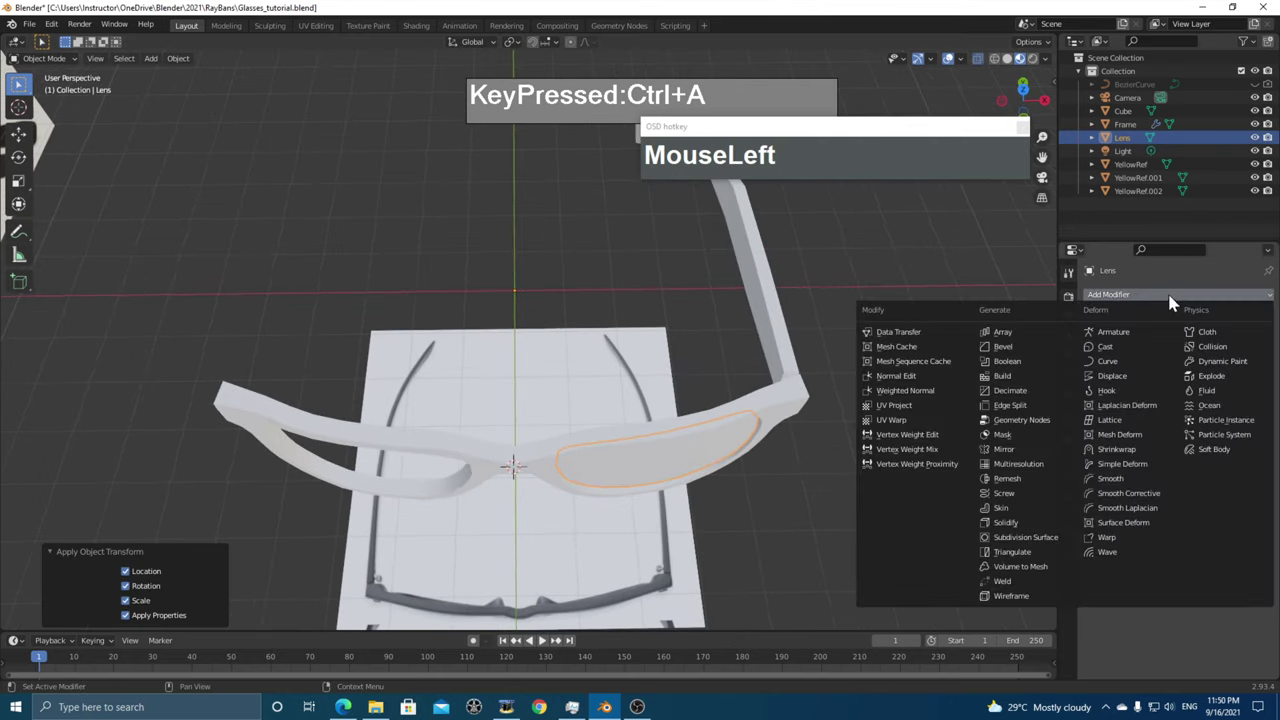
click(995, 449)
middle_drag(770, 432, 423, 386)
click(546, 415)
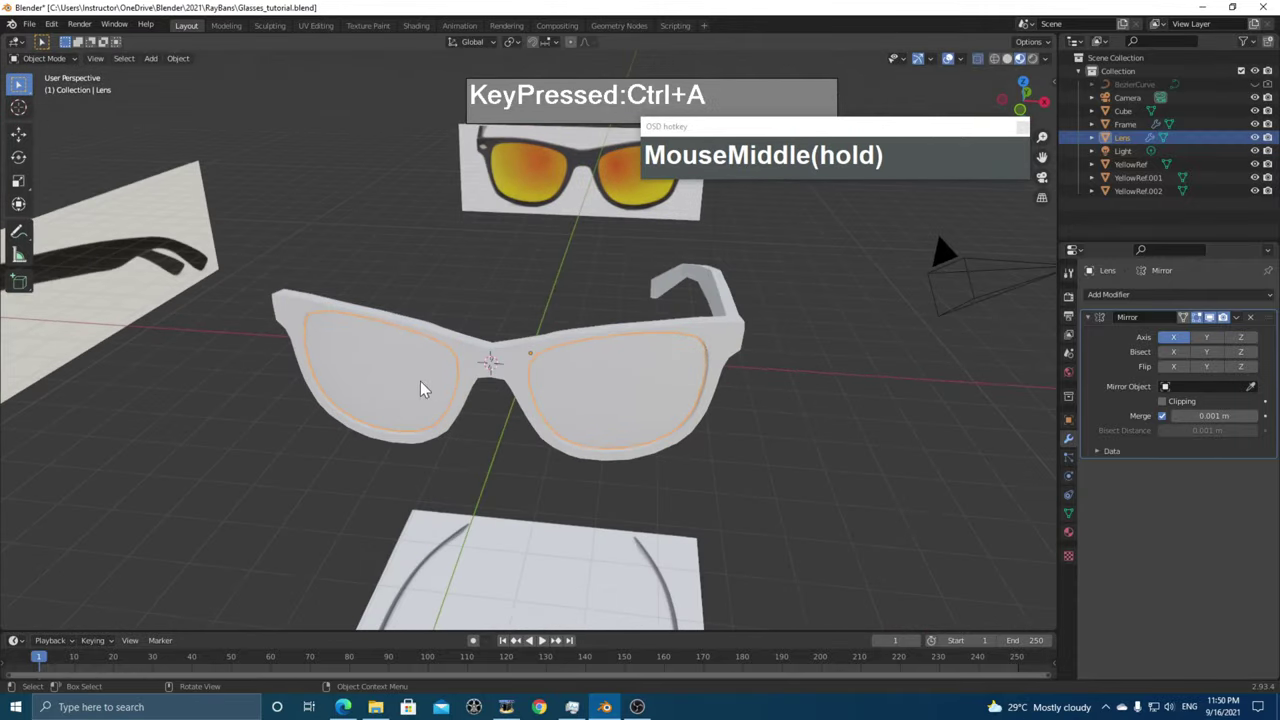
scroll(540, 431, up, 3)
middle_drag(540, 431, 491, 443)
scroll(563, 457, down, 3)
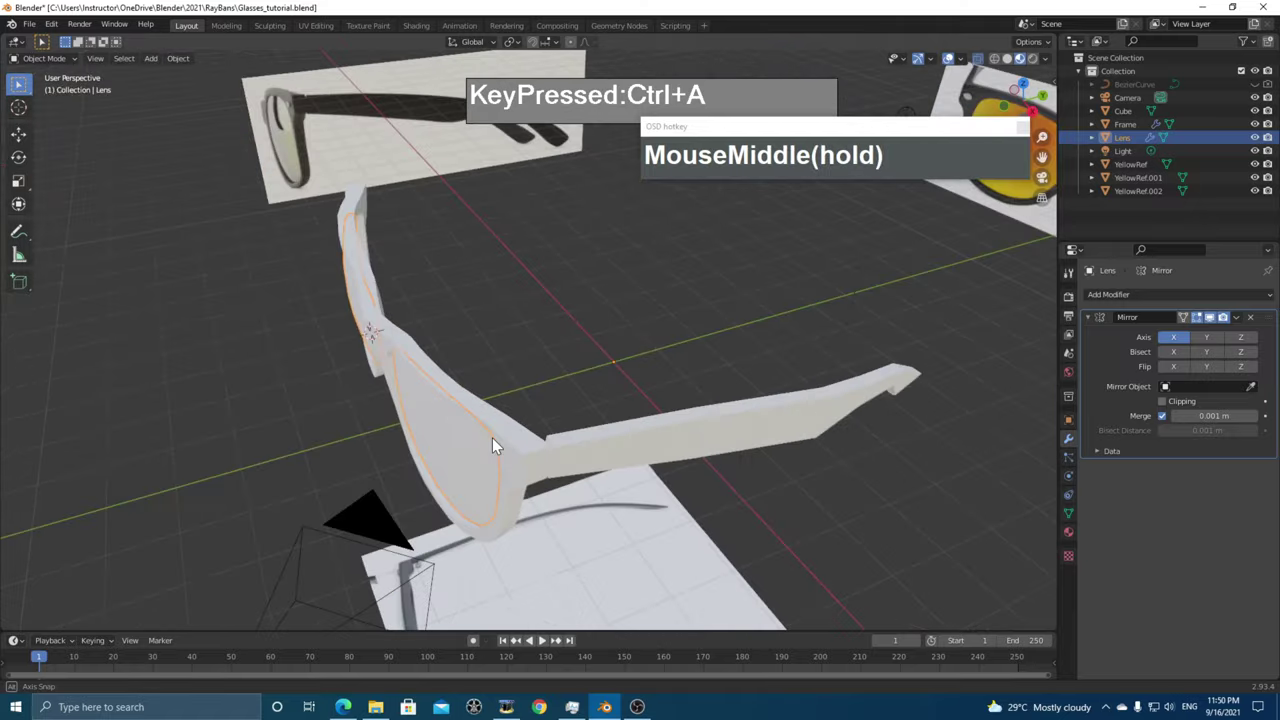
- Reset the 3D cursor to the world origin and set the temple arm's origin to the 3D cursor
click(670, 446)
scroll(660, 457, down, 2)
middle_drag(660, 457, 741, 465)
key(KP_7)
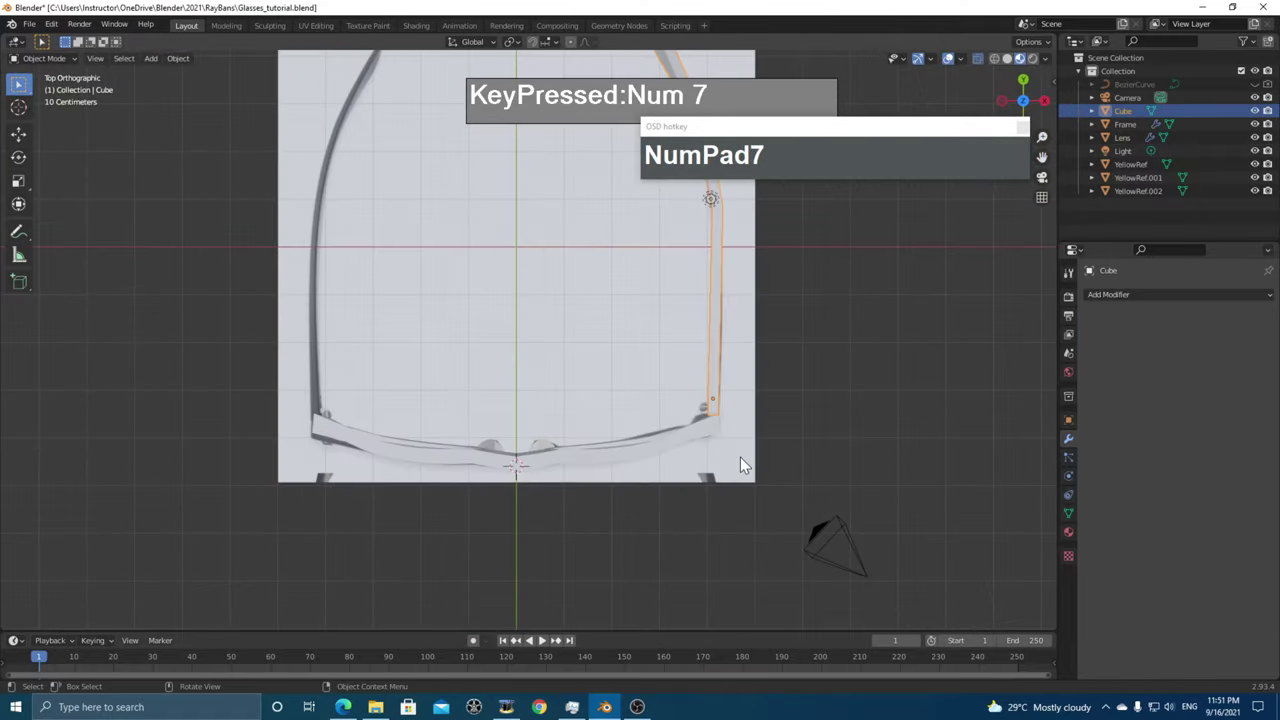
shift+middle_drag(693, 419, 702, 437)
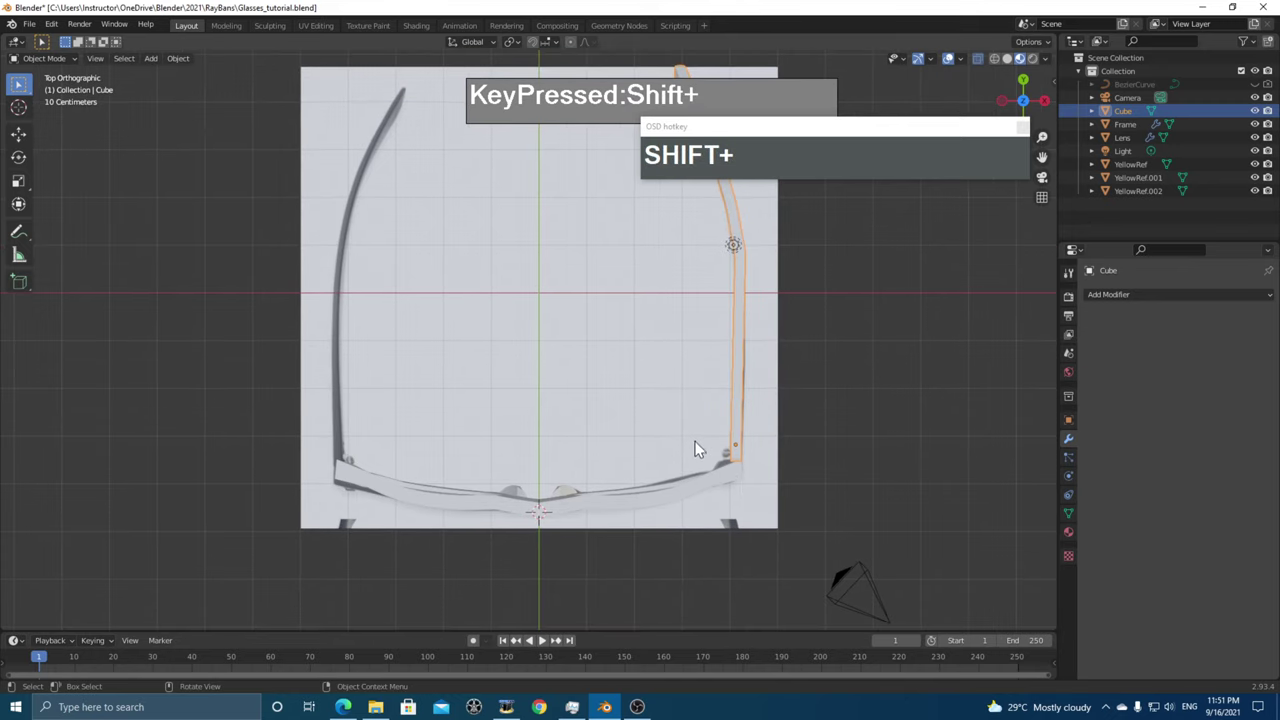
key(shift+c)
scroll(675, 438, up, 2)
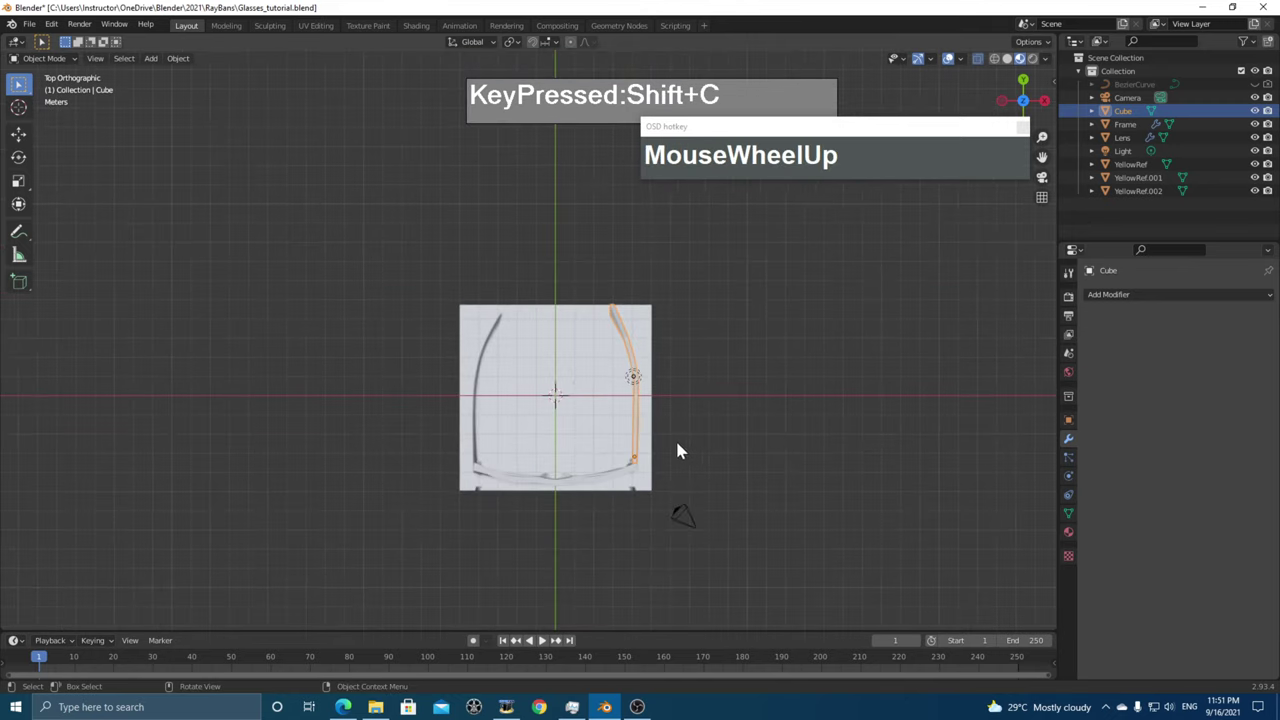
shift+middle_drag(562, 420, 556, 376)
scroll(571, 378, up, 3)
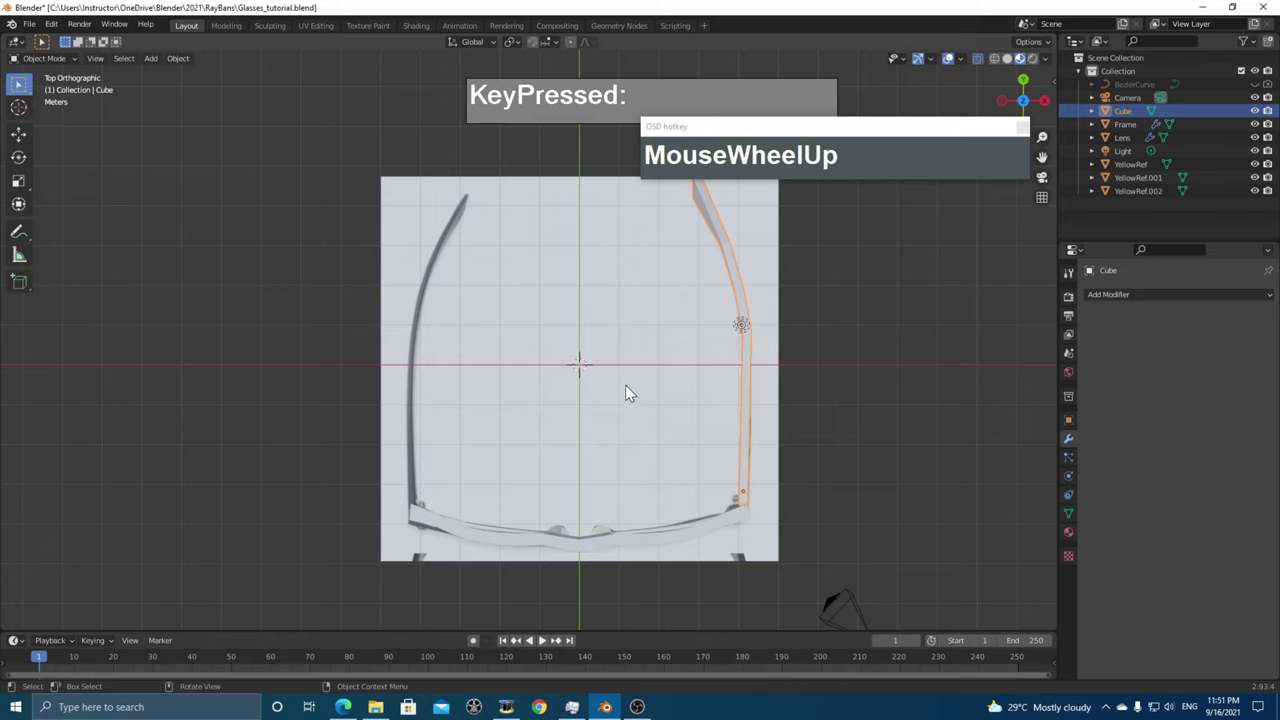
right_click(753, 358)
mouse_move(757, 354)
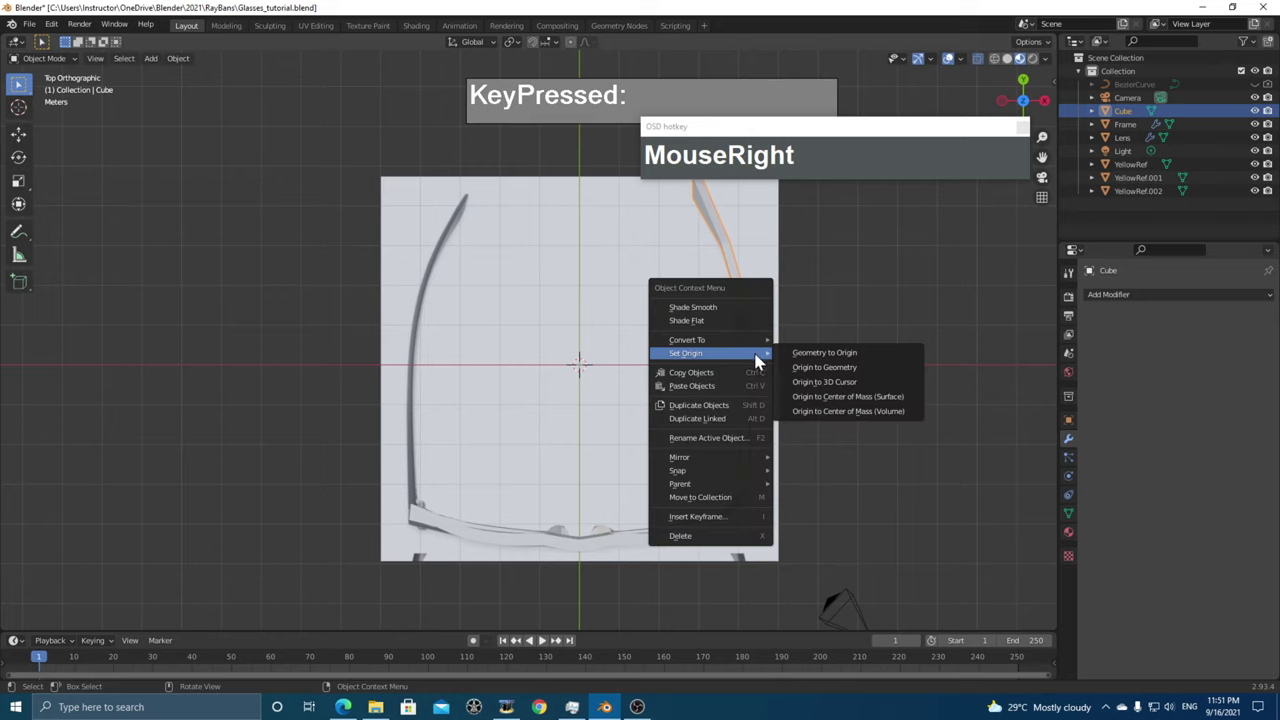
click(829, 383)
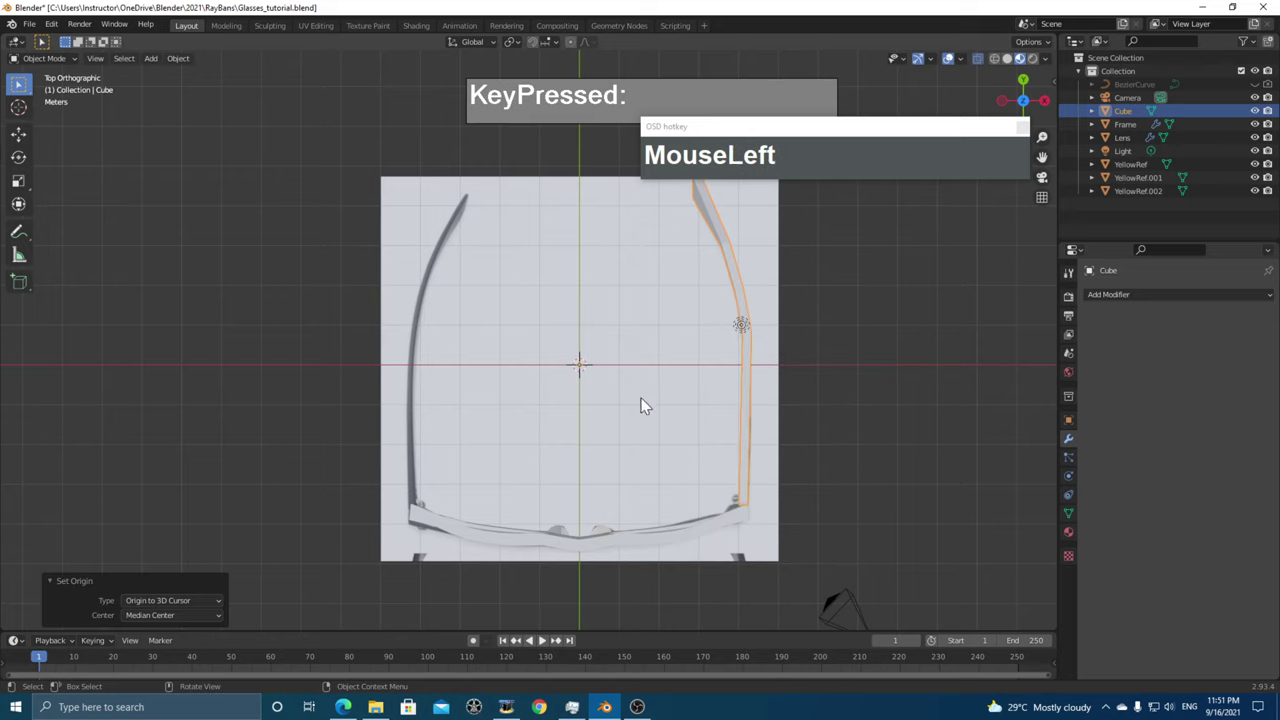
- Add a Mirror modifier on the X axis to the temple arm to create the opposite arm
click(1153, 296)
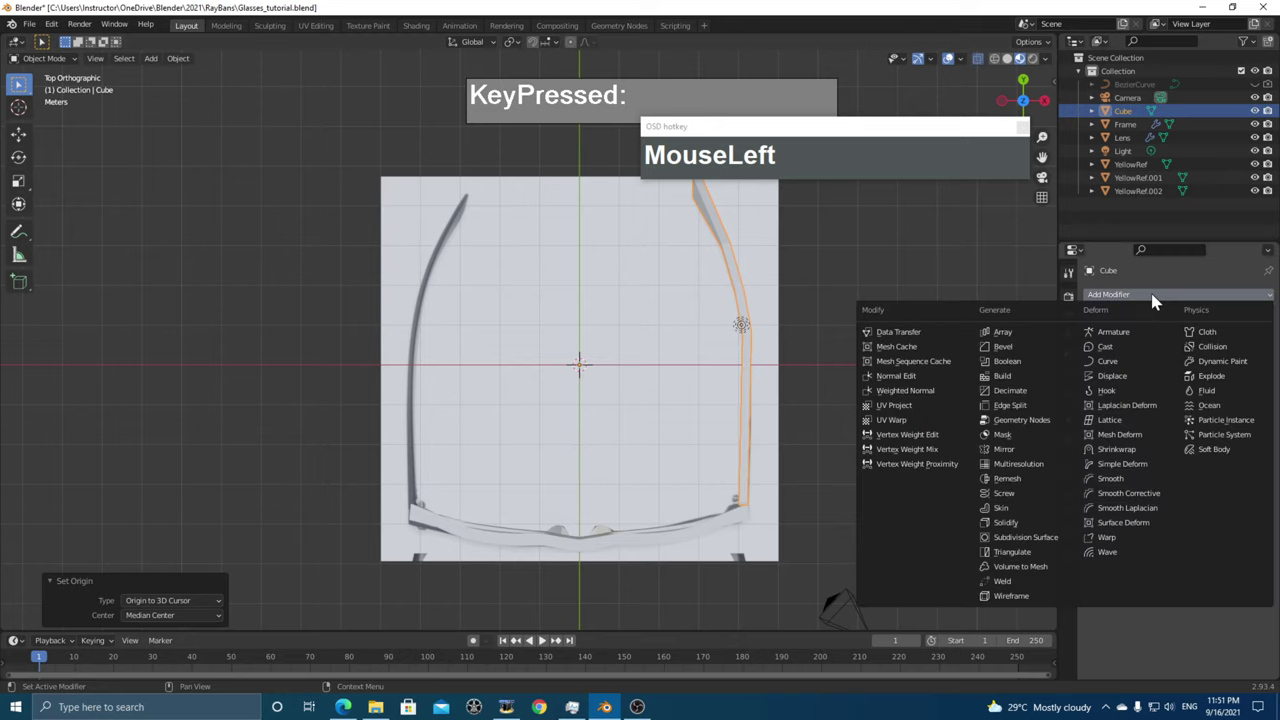
click(1000, 449)
middle_drag(873, 452, 523, 503)
scroll(691, 380, up, 3)
scroll(523, 503, up, 2)
middle_drag(480, 557, 558, 375)
- Add a Bevel modifier and a Subdivision Surface modifier to the glasses frame
click(511, 349)
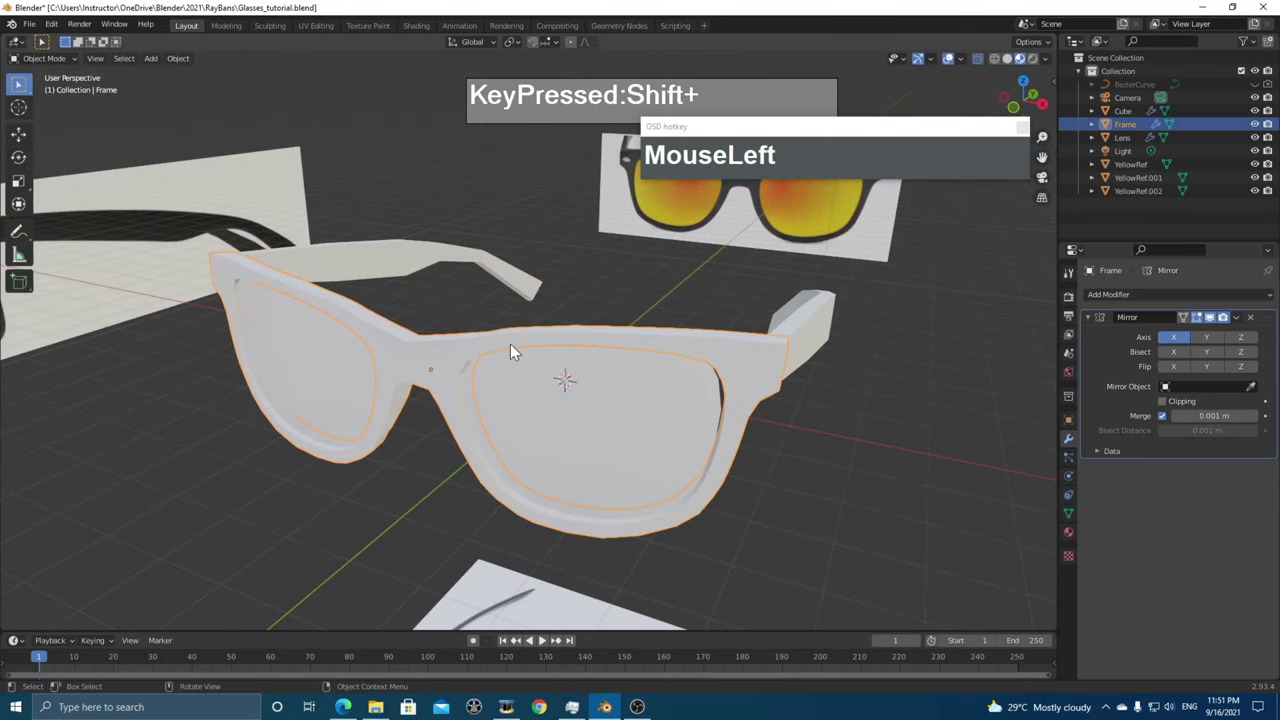
middle_drag(719, 369, 698, 395)
scroll(735, 428, up, 2)
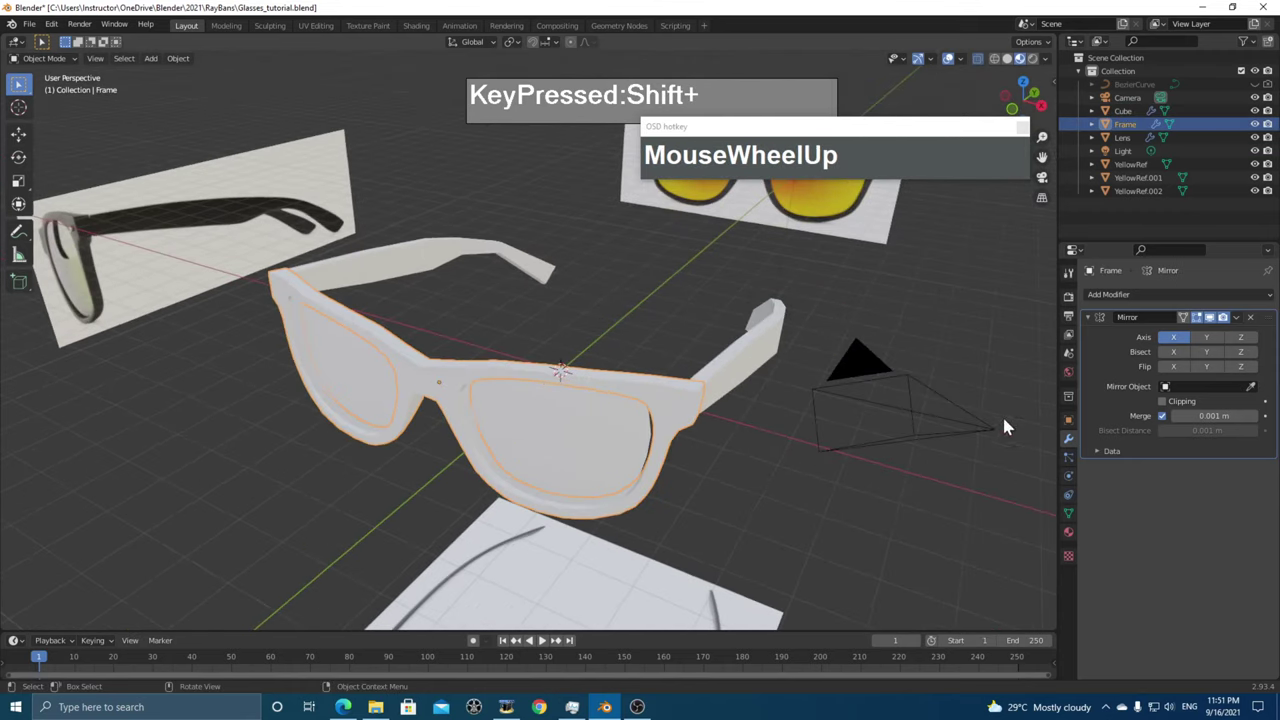
click(1178, 296)
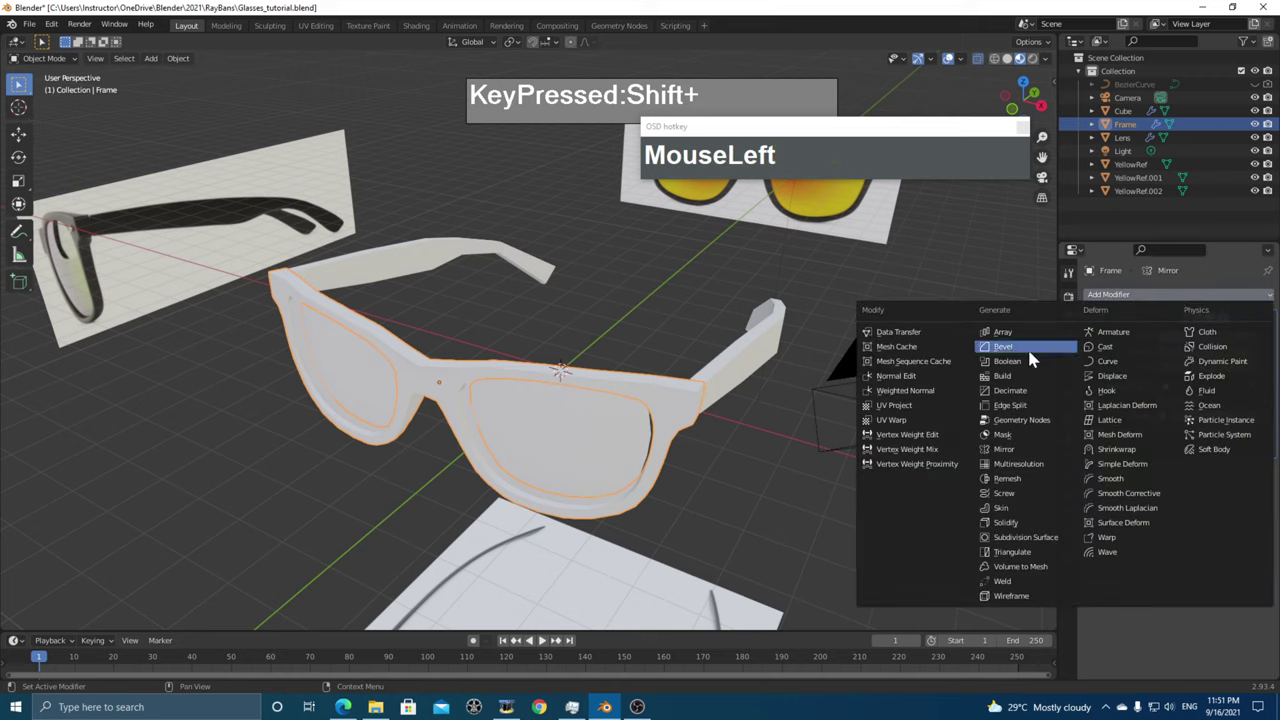
click(1003, 346)
click(1184, 295)
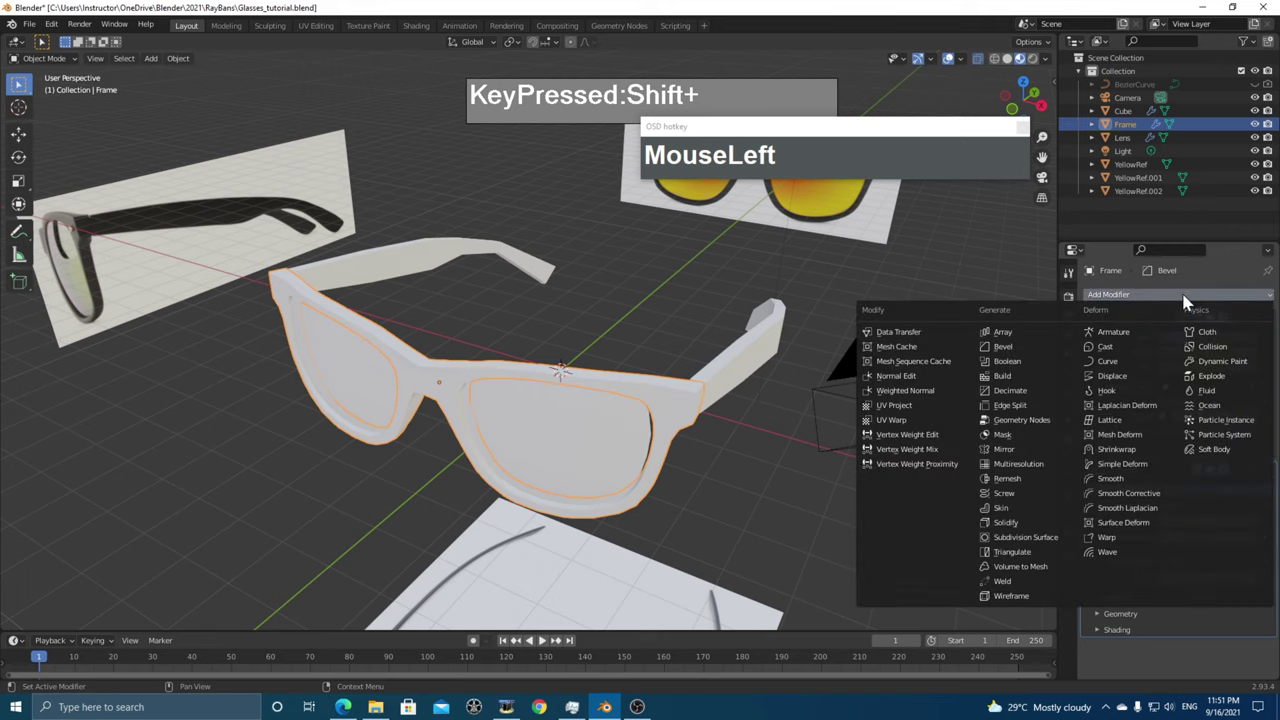
click(1026, 540)
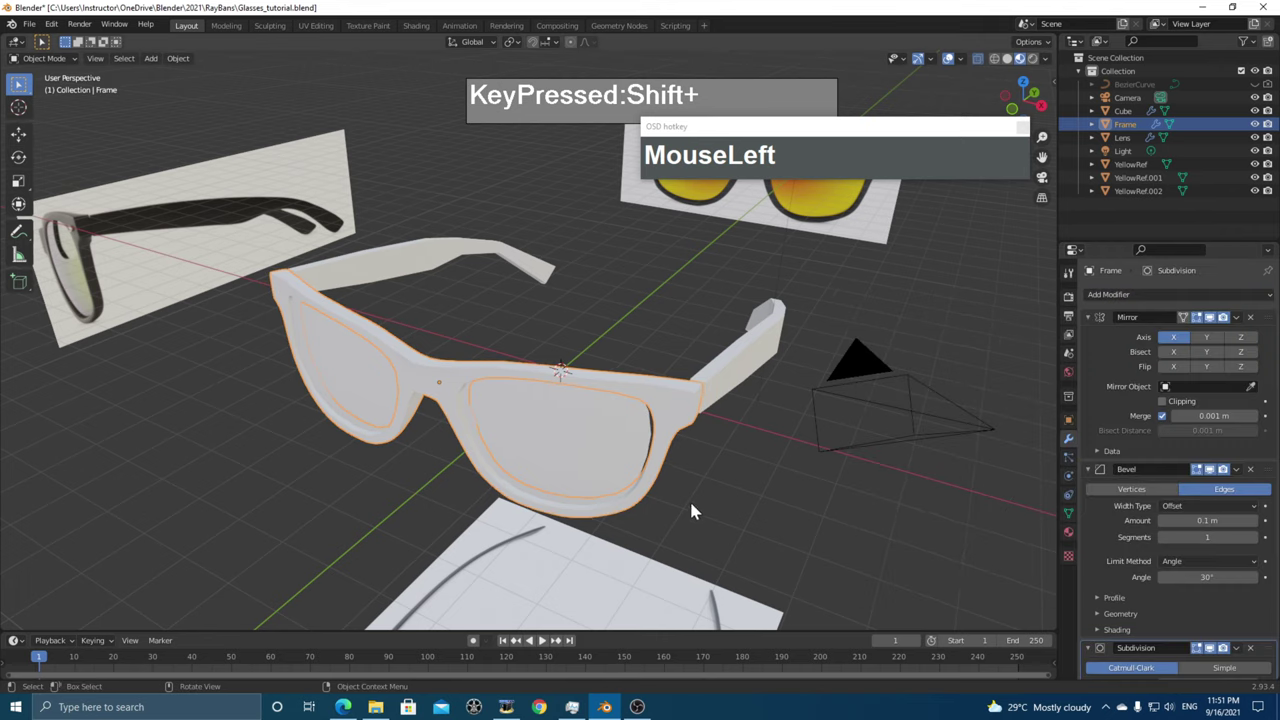
- Add a Bevel modifier and a Subdivision Surface modifier to the temple arm
middle_drag(689, 509, 671, 443)
scroll(735, 450, up, 2)
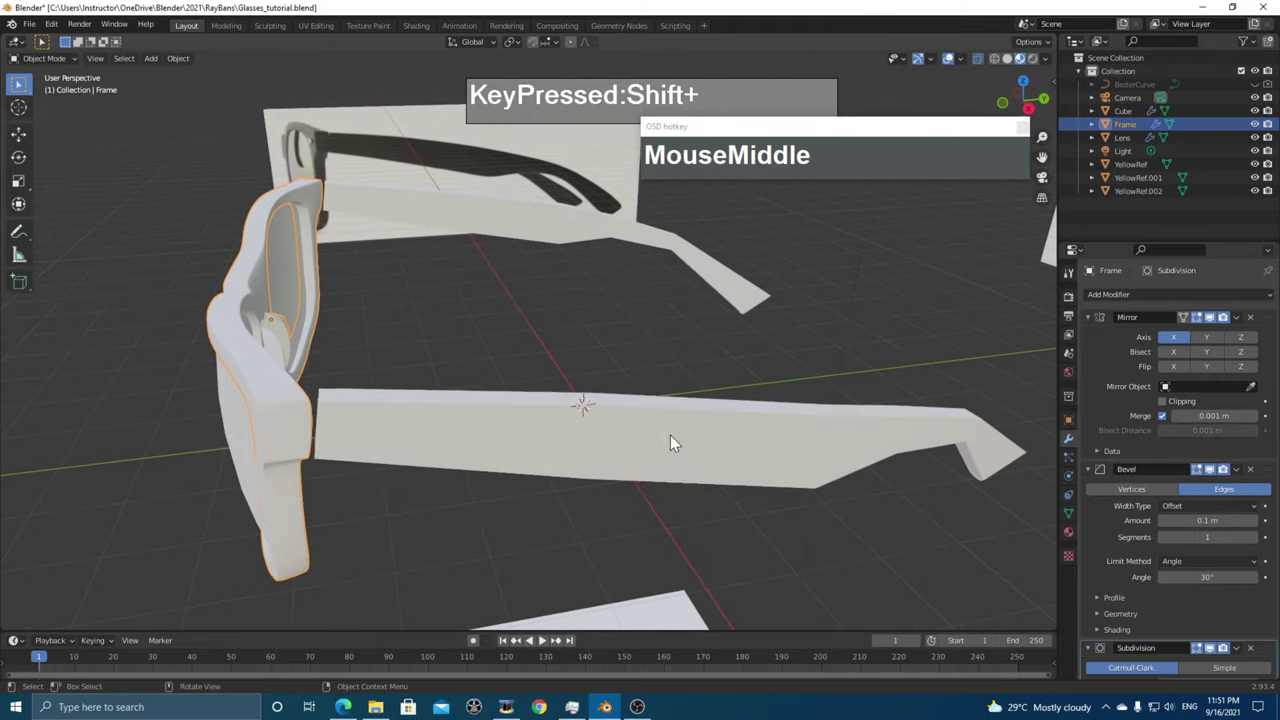
click(700, 423)
click(1145, 295)
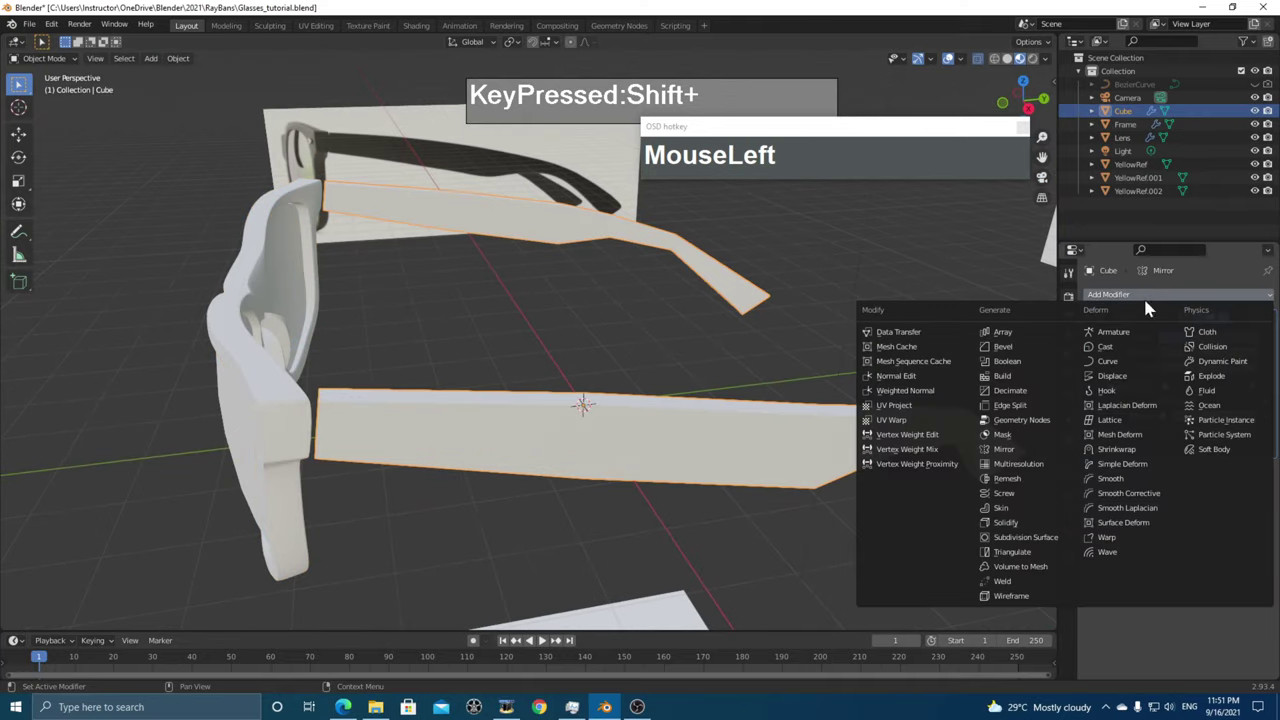
click(1008, 347)
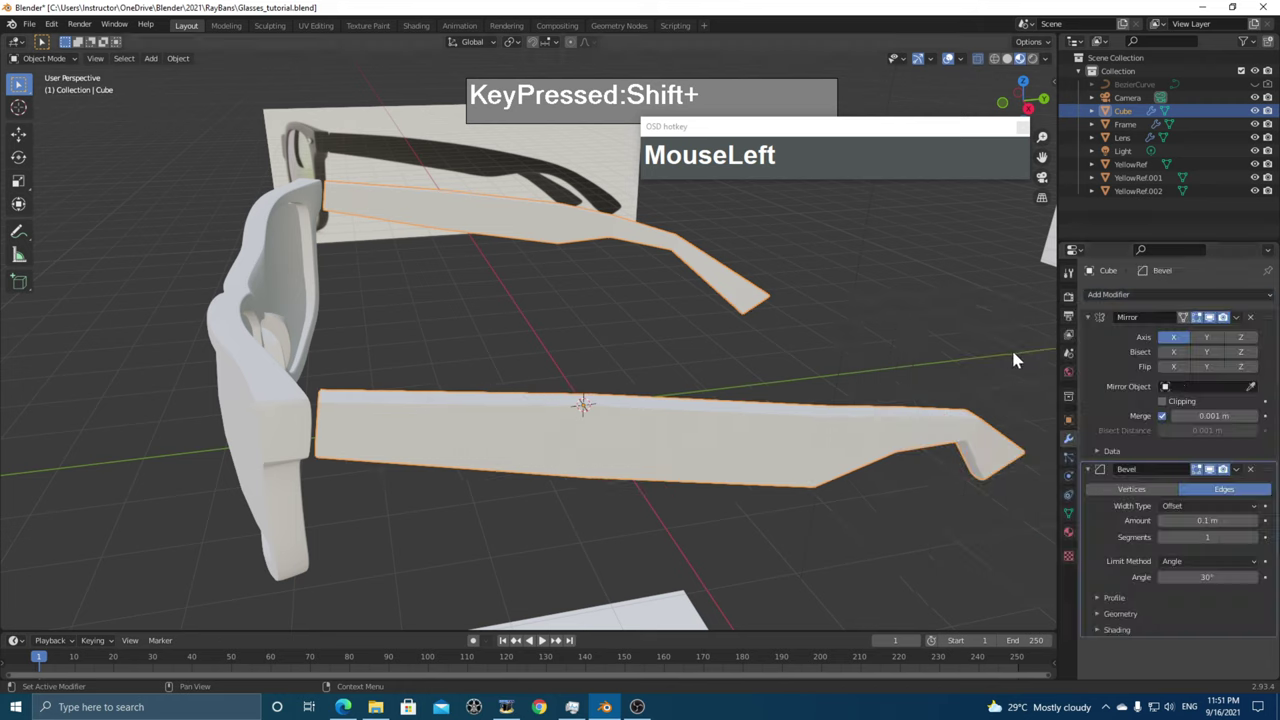
click(1143, 296)
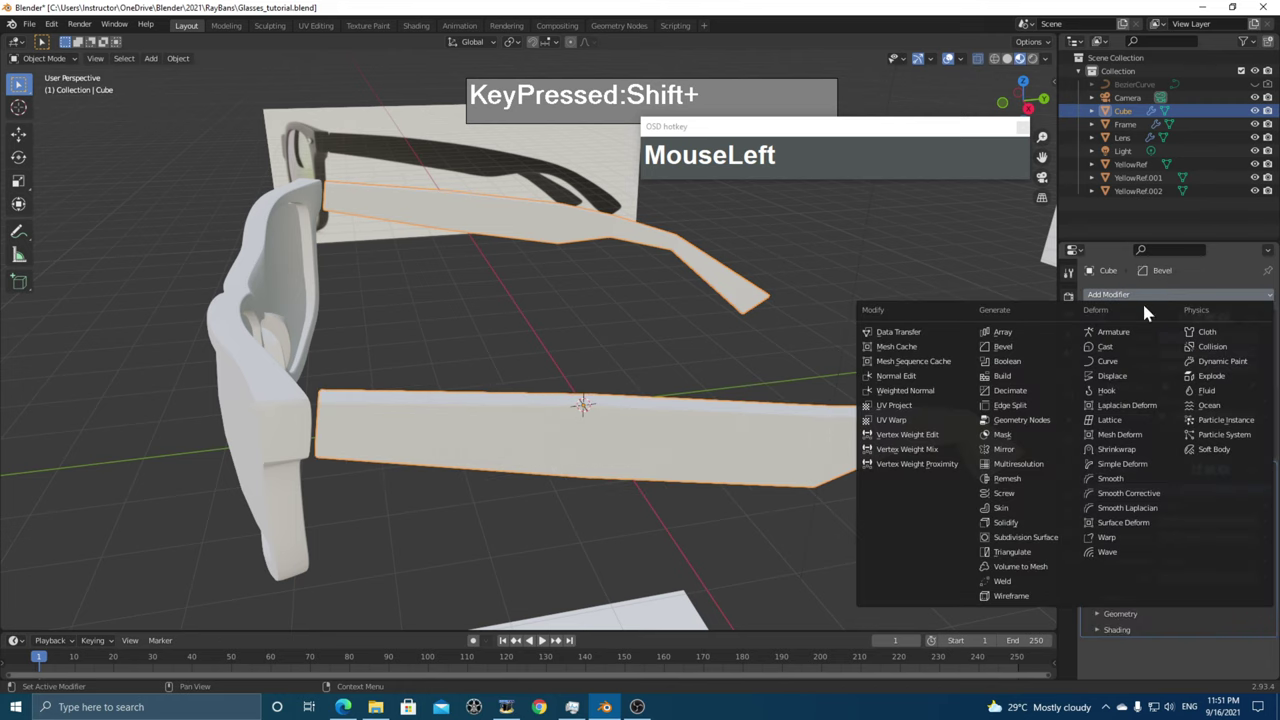
click(1025, 537)
middle_drag(806, 506, 589, 440)
scroll(615, 460, up, 3)
middle_drag(643, 477, 850, 461)
middle_drag(801, 439, 837, 465)
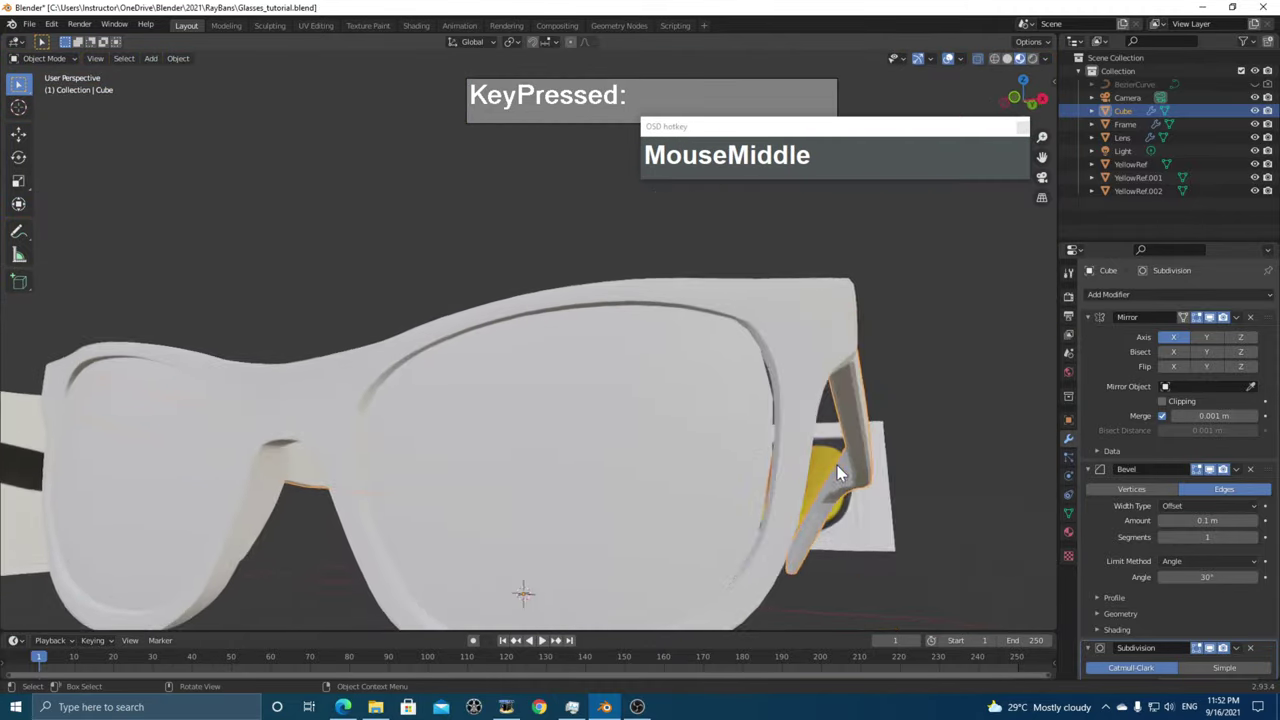
- Scale the entire lens mesh up by about 1.02 in Edit Mode so it fills the frame opening
click(738, 433)
middle_drag(738, 433, 742, 472)
scroll(756, 483, up, 3)
key(KP_1)
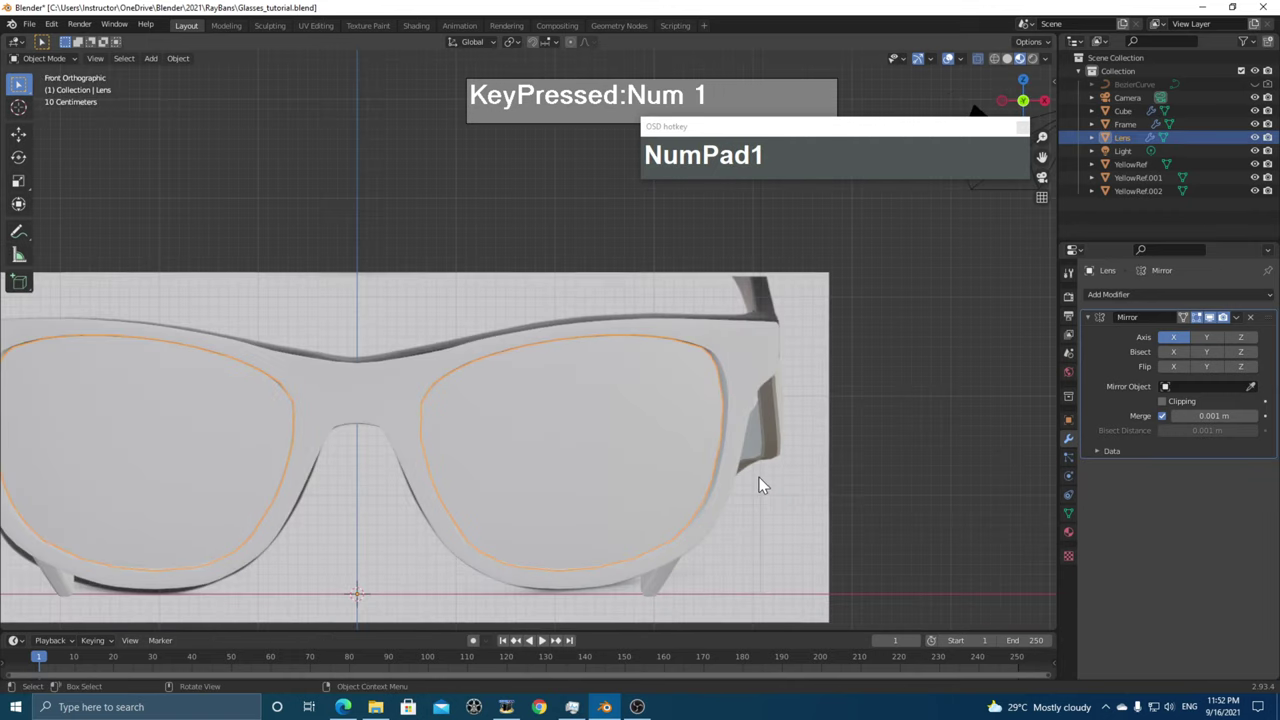
scroll(759, 477, down, 2)
click(617, 441)
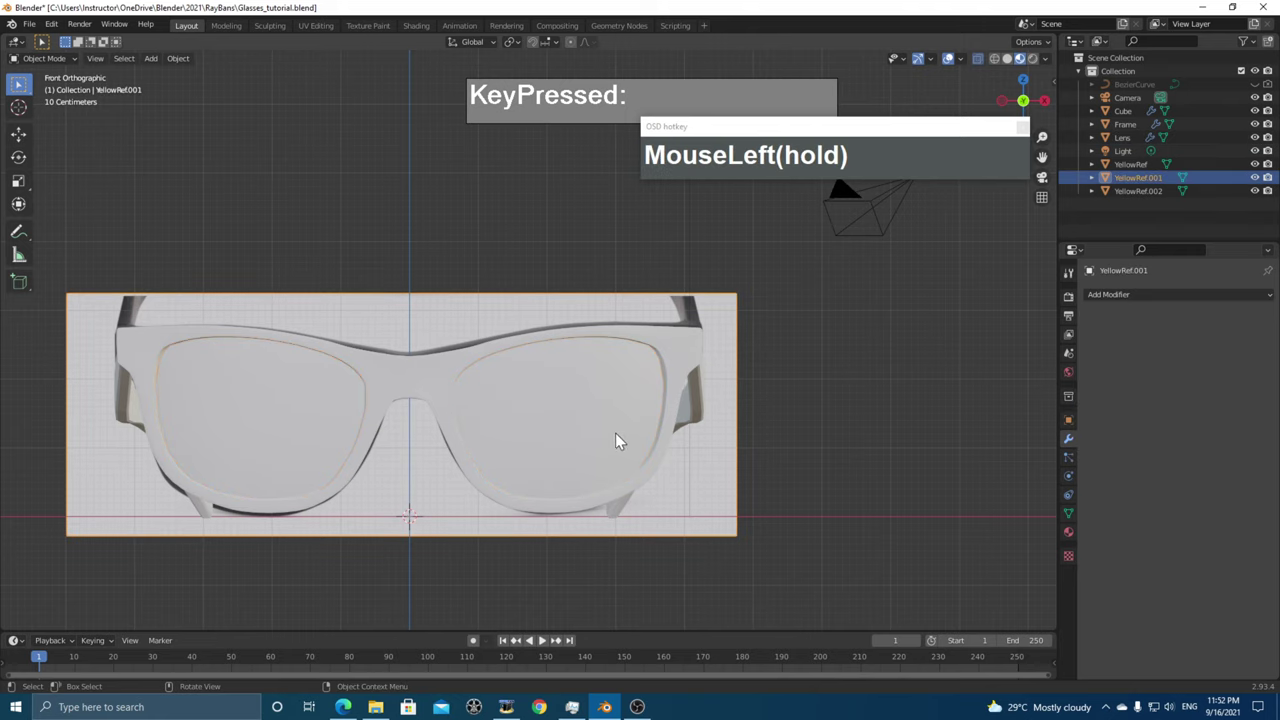
click(612, 461)
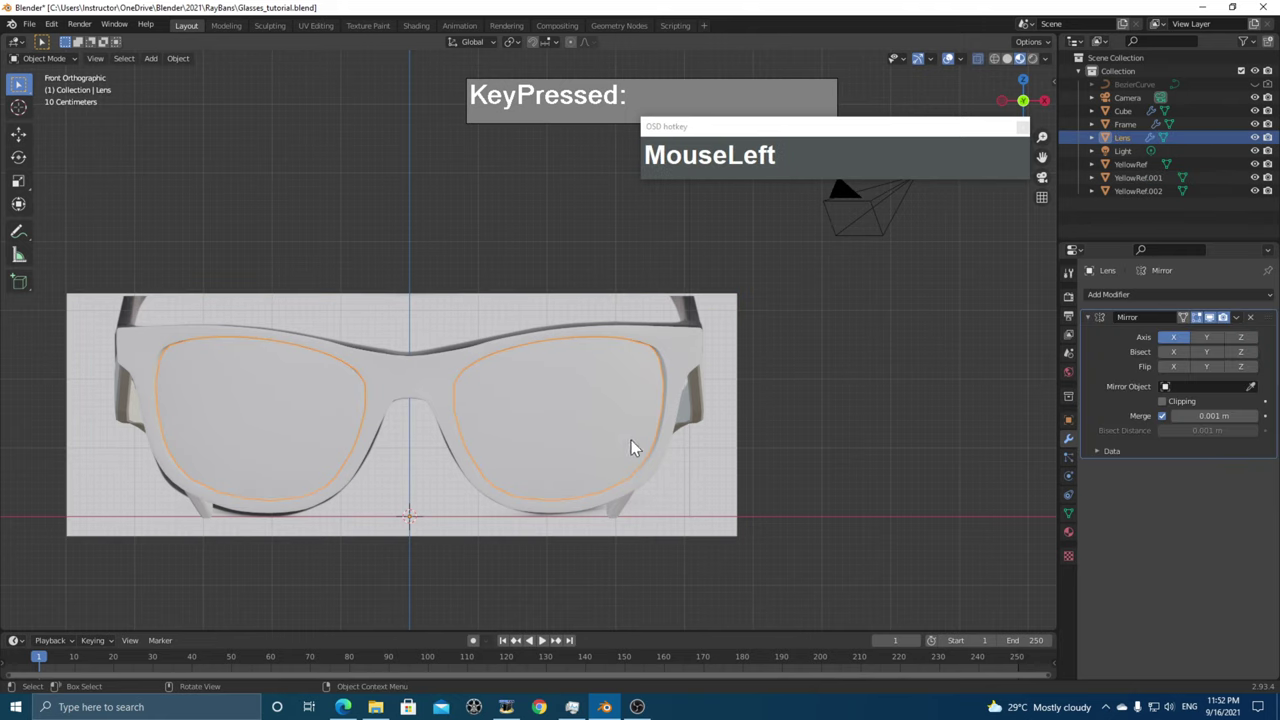
key(Tab)
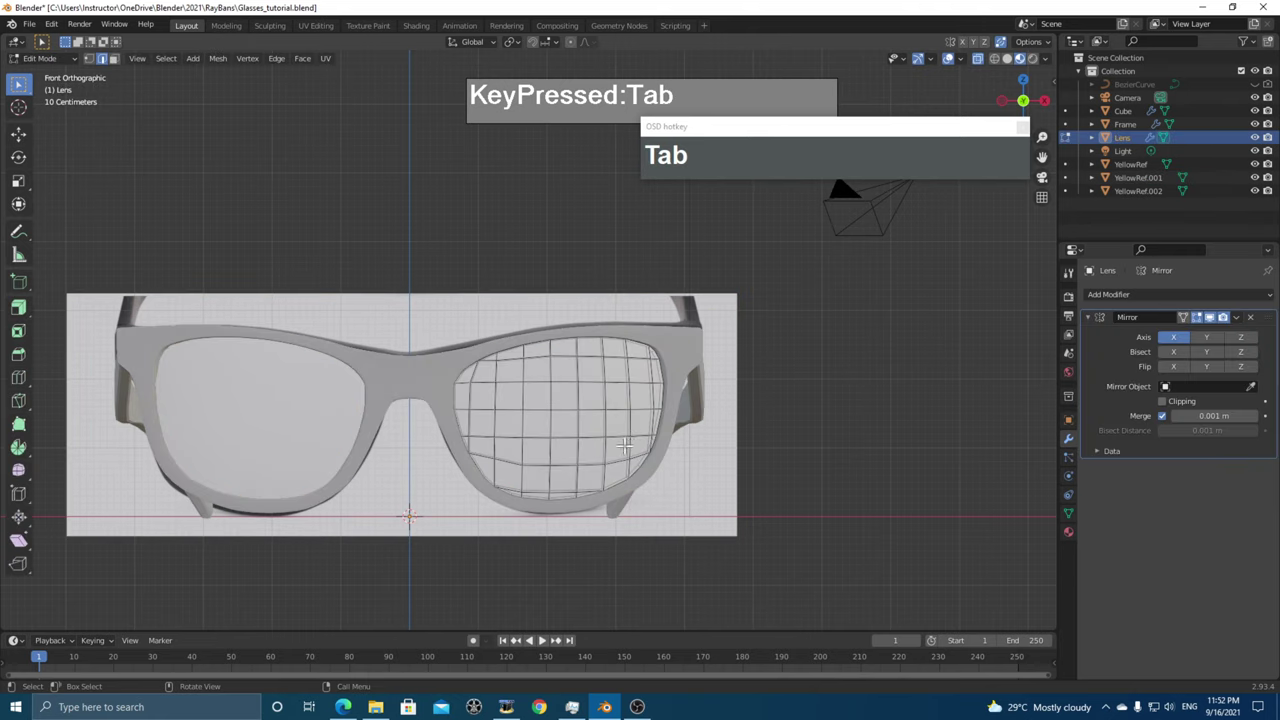
key(a)
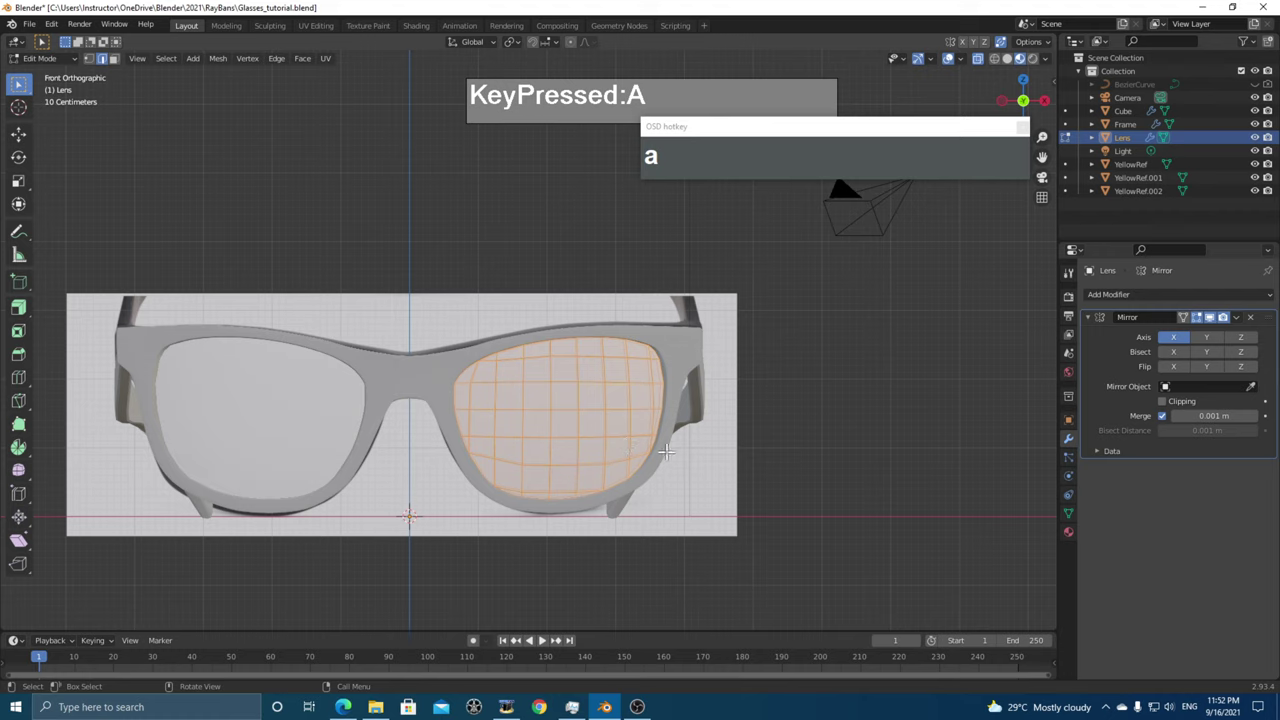
key(s)
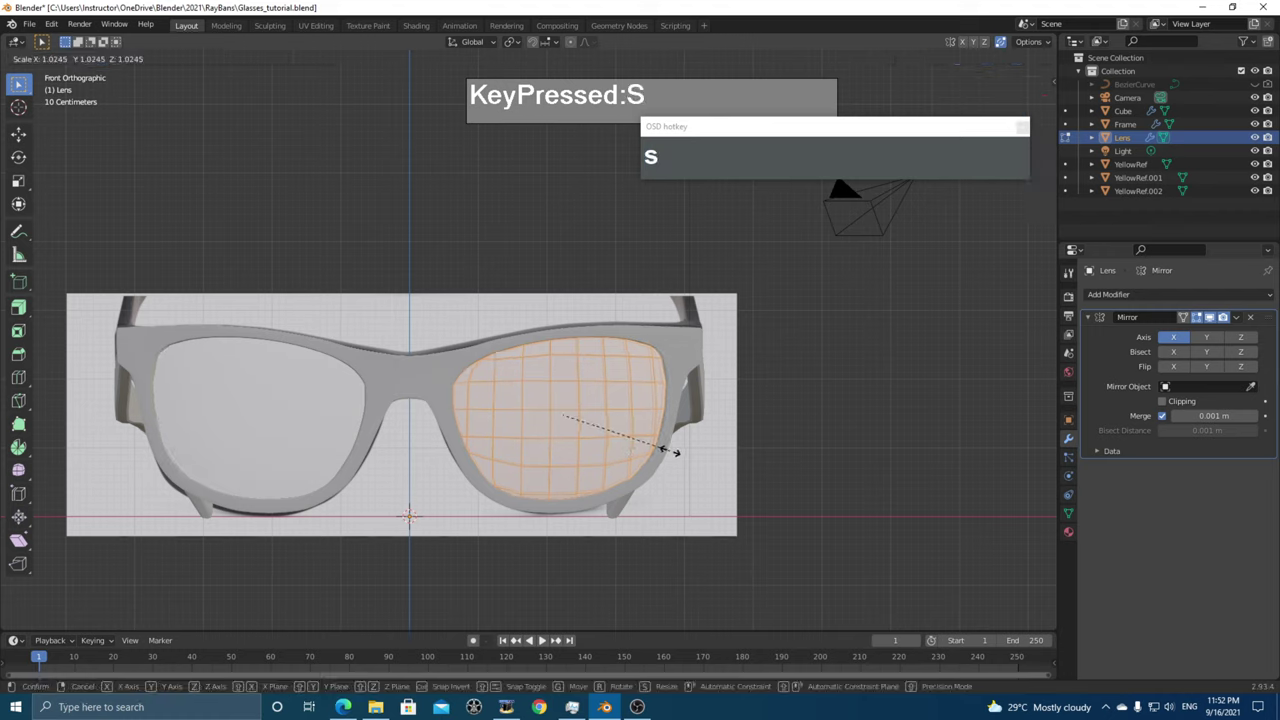
click(668, 450)
key(Tab)
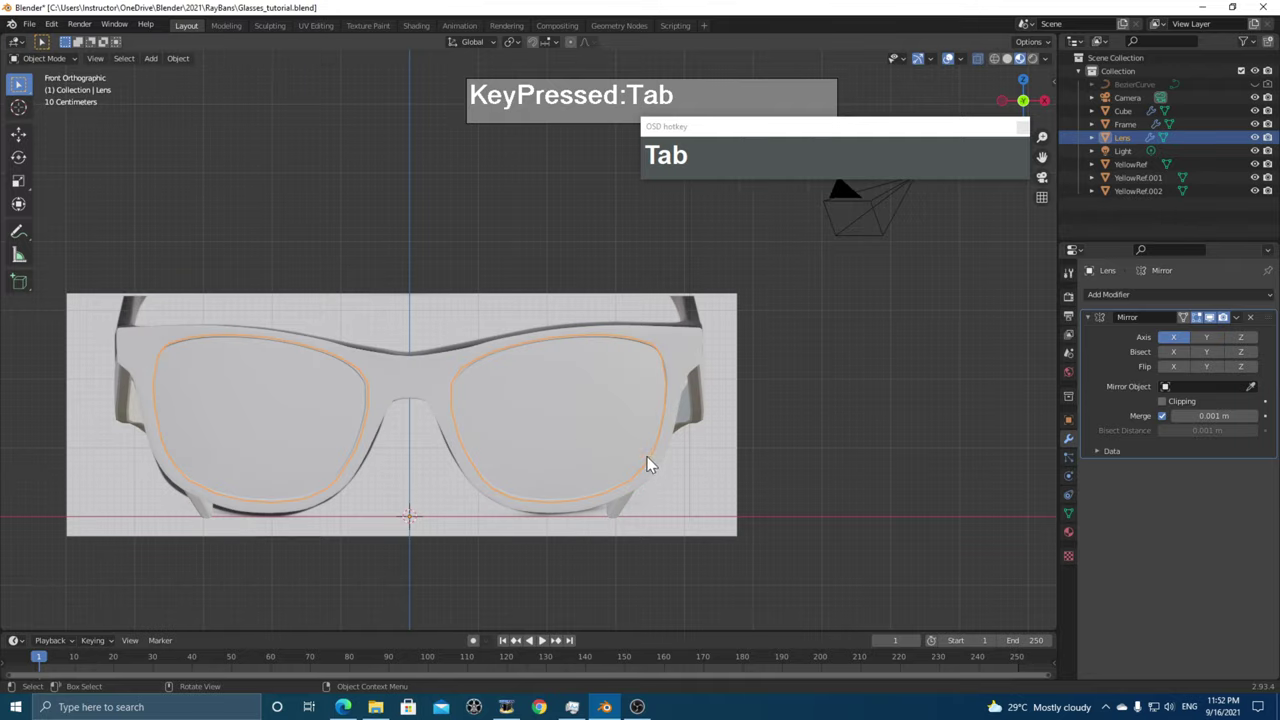
- Create a new material for the temple arms with a near-black reddish base color of value 0.007
scroll(645, 457, down, 2)
middle_drag(648, 460, 551, 486)
scroll(668, 500, up, 2)
middle_drag(668, 500, 590, 425)
click(630, 403)
click(1068, 533)
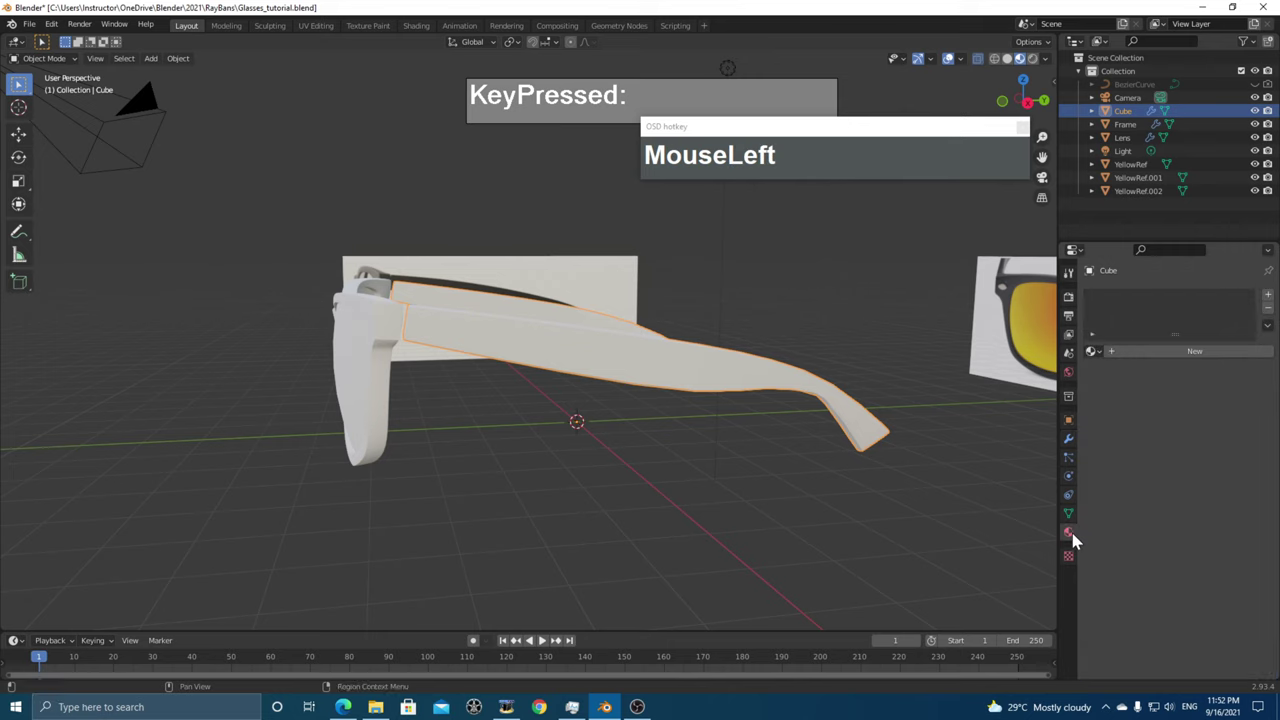
click(1141, 353)
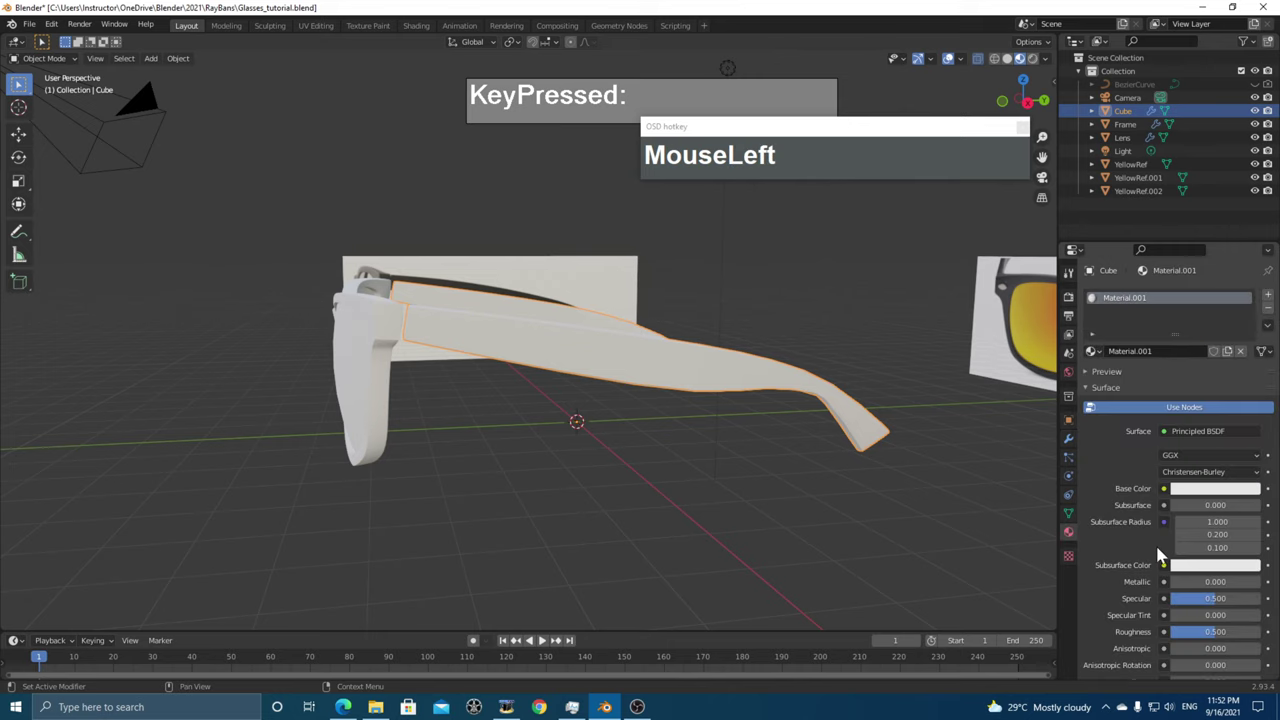
drag(1216, 494, 1133, 430)
click(1213, 486)
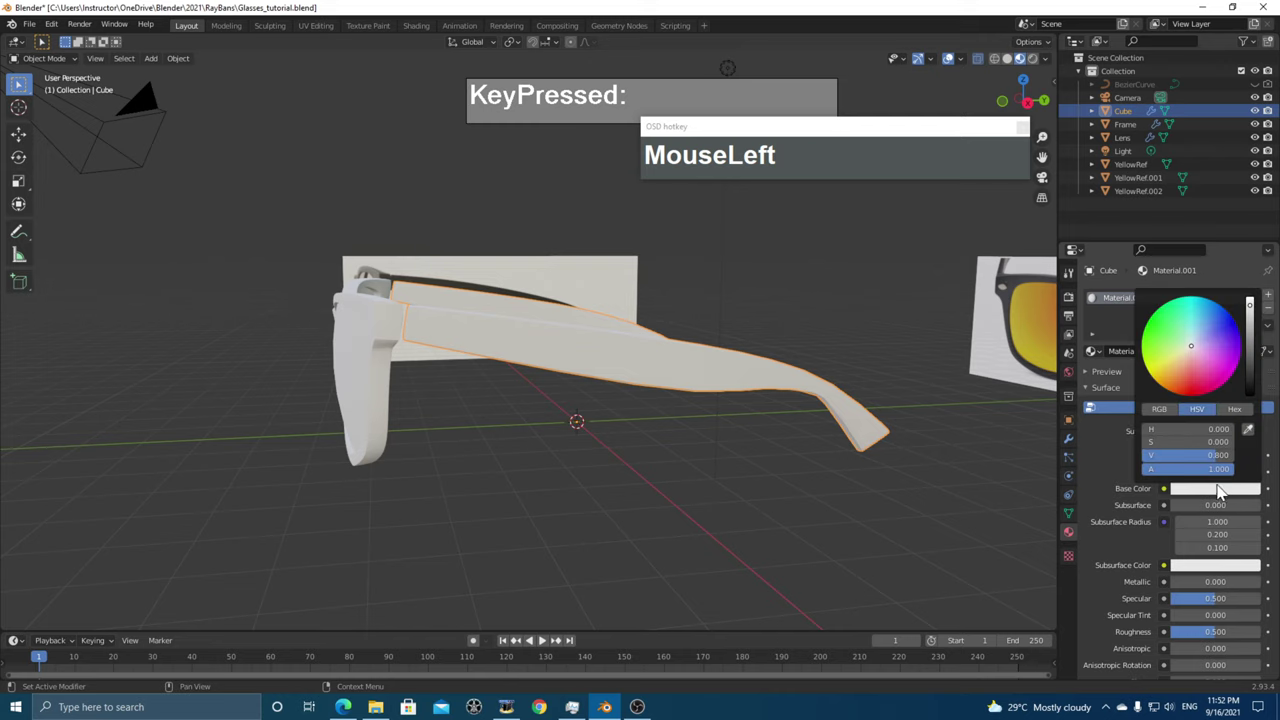
click(1234, 348)
drag(1249, 302, 1249, 389)
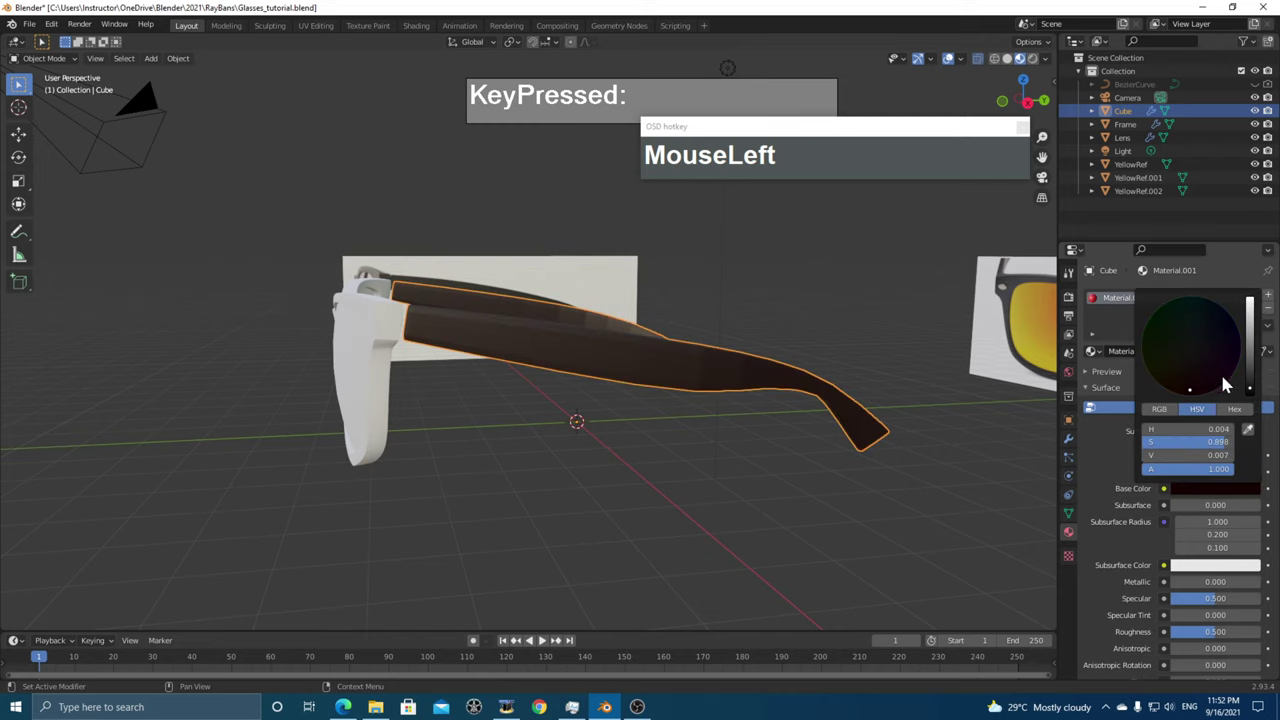
- Apply smooth shading to the temple arms
middle_drag(734, 400, 640, 400)
scroll(700, 400, up, 2)
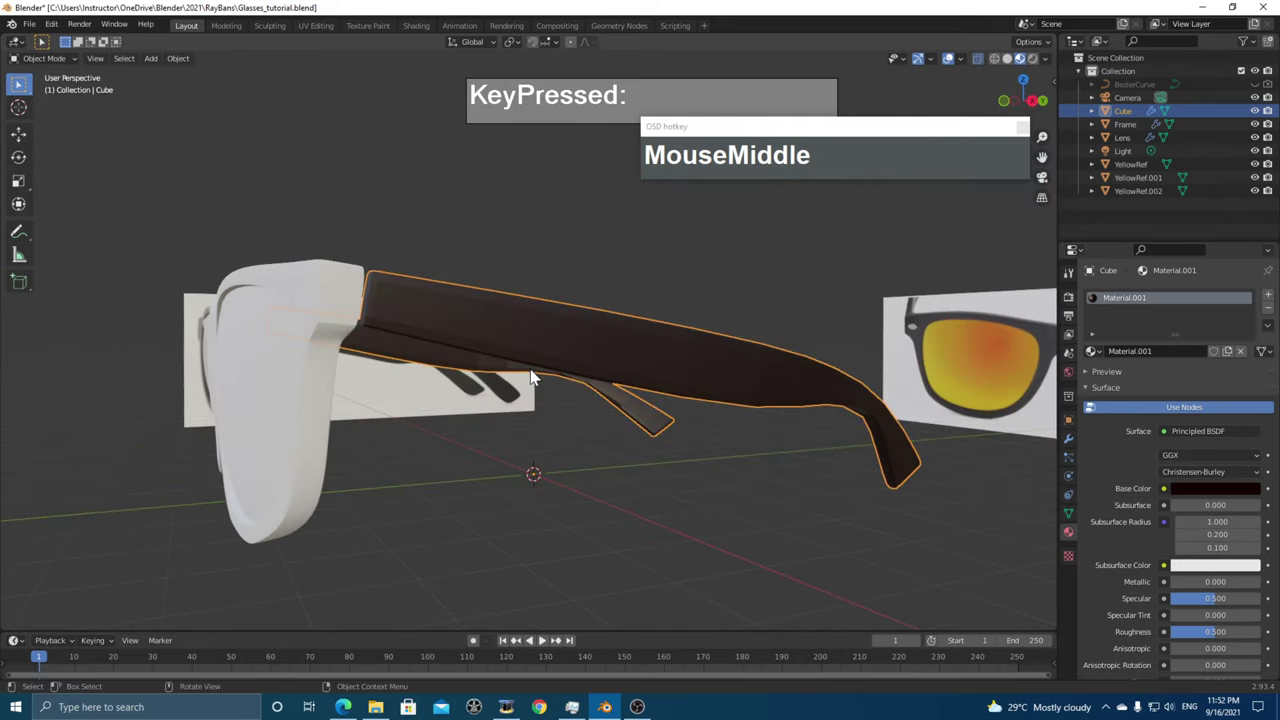
scroll(417, 309, up, 2)
right_click(420, 300)
mouse_move(437, 297)
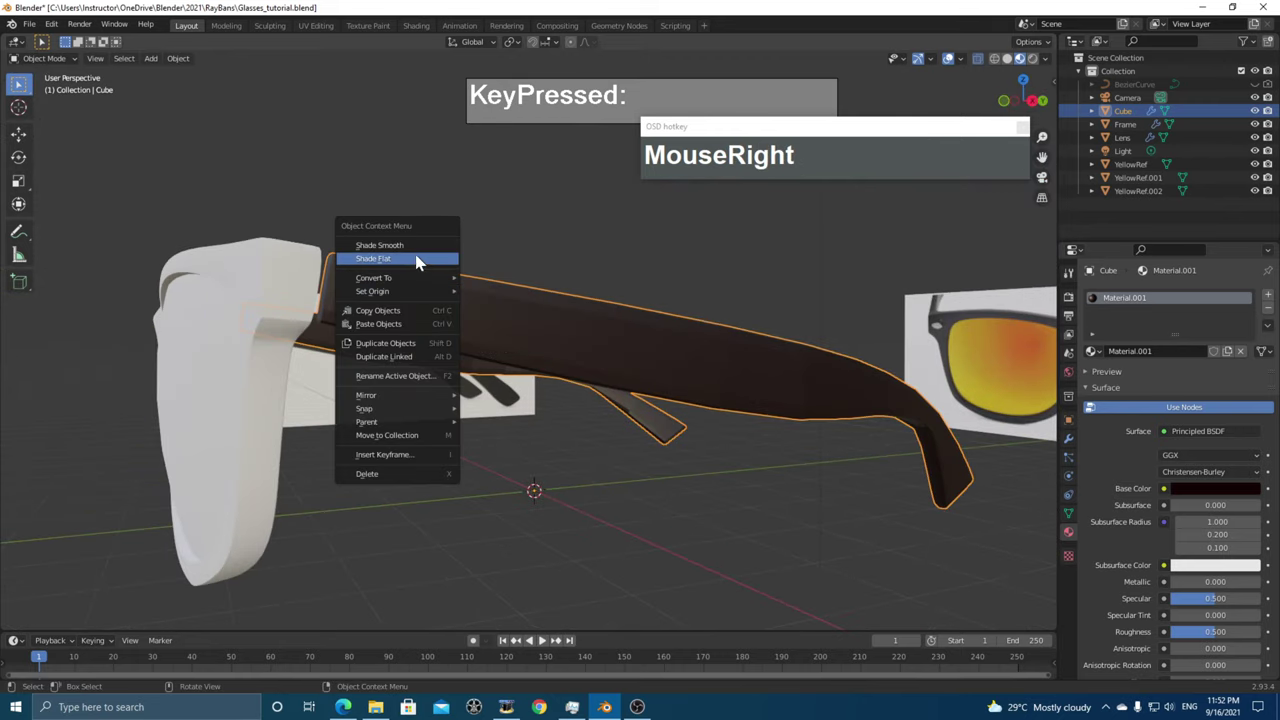
click(417, 245)
middle_drag(417, 242, 531, 377)
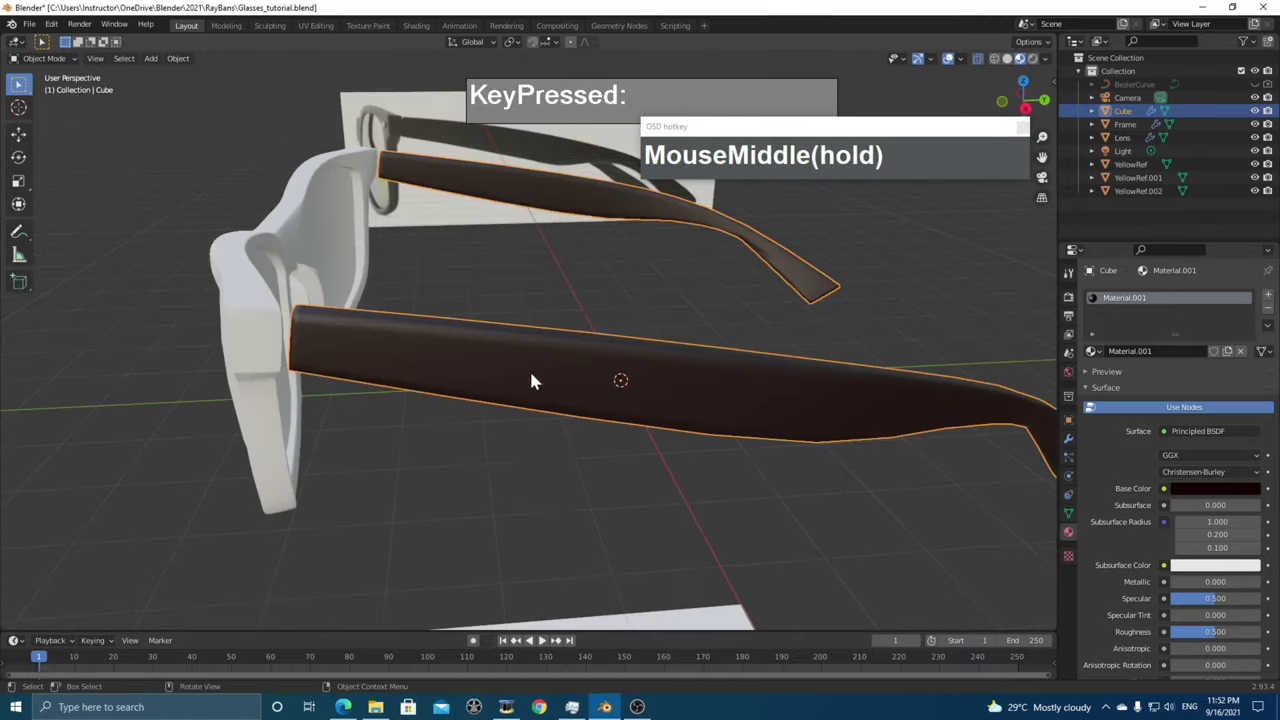
scroll(340, 331, down, 2)
- Apply smooth shading to the glasses frame
click(341, 329)
middle_drag(341, 329, 427, 355)
scroll(456, 352, up, 3)
click(651, 312)
click(437, 345)
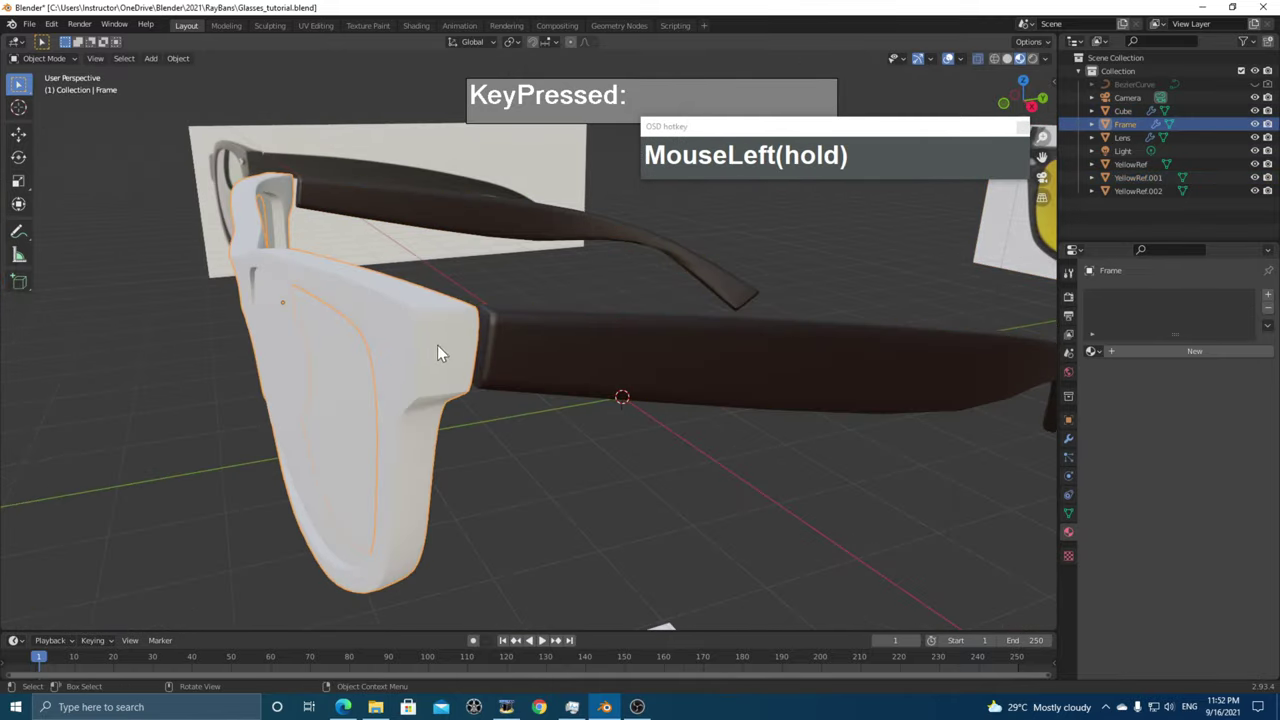
right_click(420, 326)
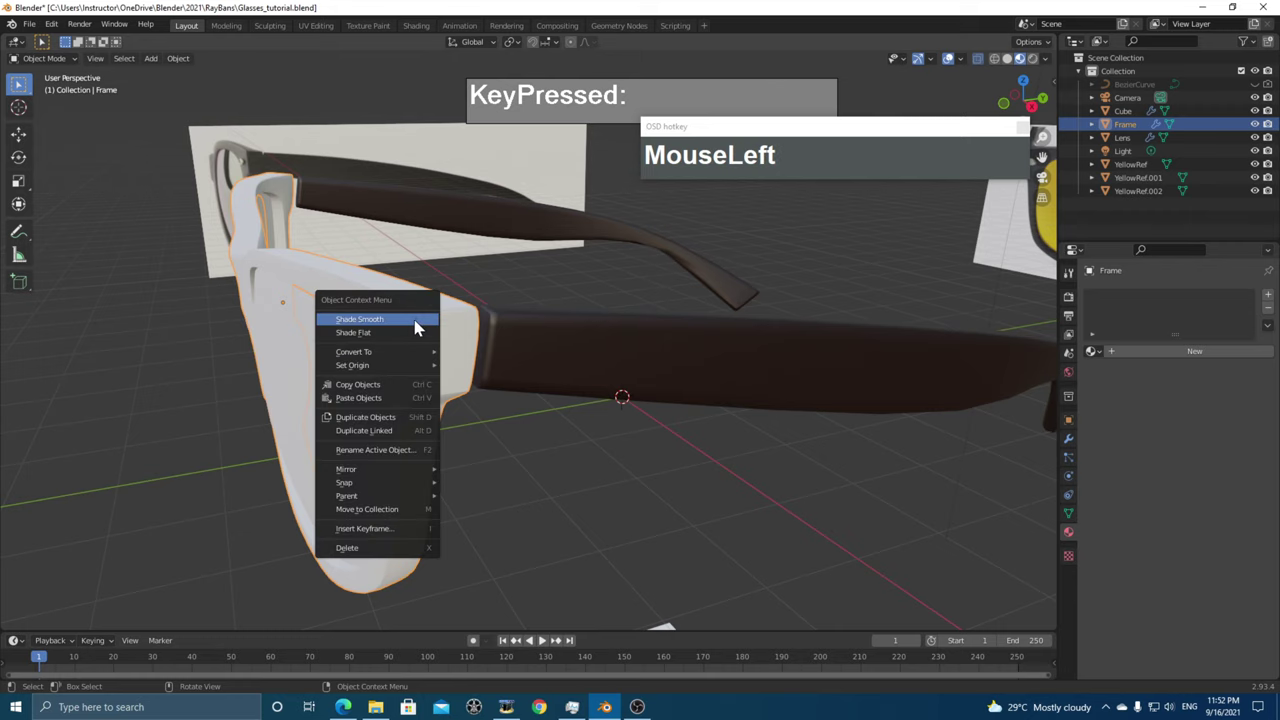
click(416, 328)
middle_drag(473, 385, 531, 384)
click(640, 355)
- Assign the temple arms' existing dark material, Material.001, to the glasses frame
mouse_move(640, 355)
middle_down()
mouse_move(652, 390)
mouse_move(612, 441)
middle_up()
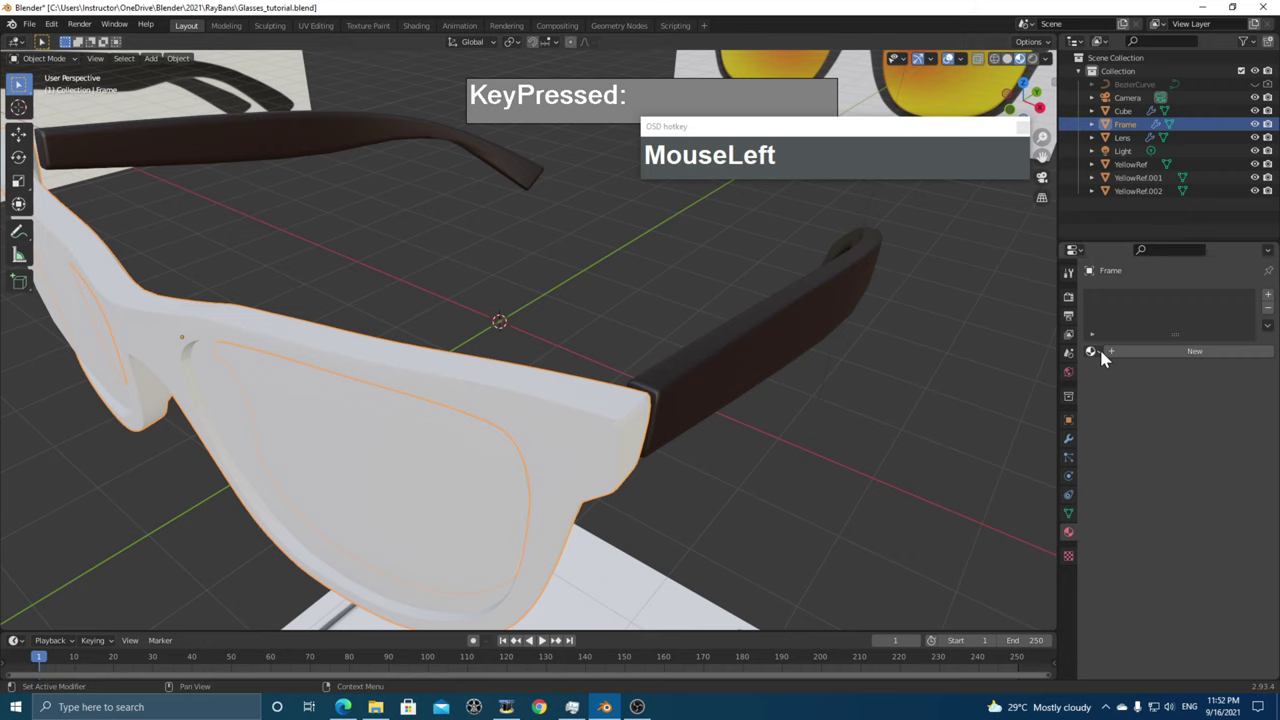
click(1090, 351)
click(1120, 390)
- Create a new material for the lenses and set its surface shader to Glass BSDF
middle_drag(674, 449, 586, 400)
click(586, 400)
middle_drag(760, 431, 617, 417)
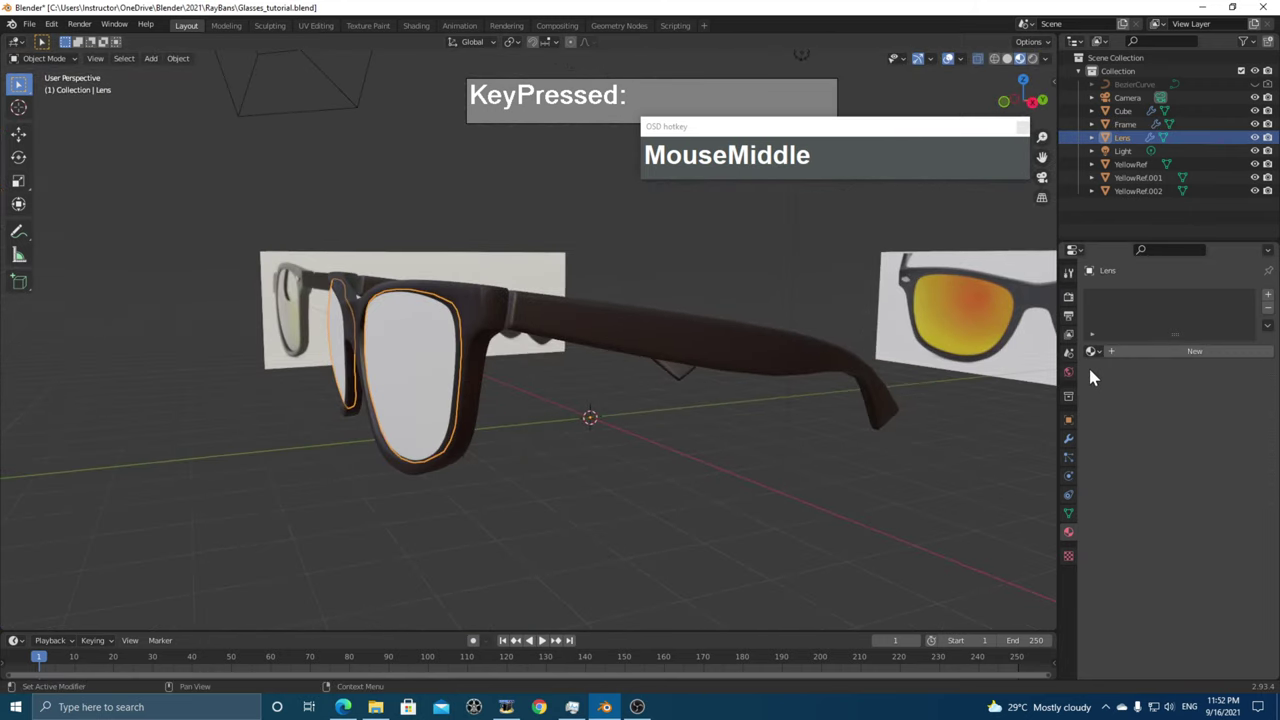
click(1194, 351)
click(1198, 431)
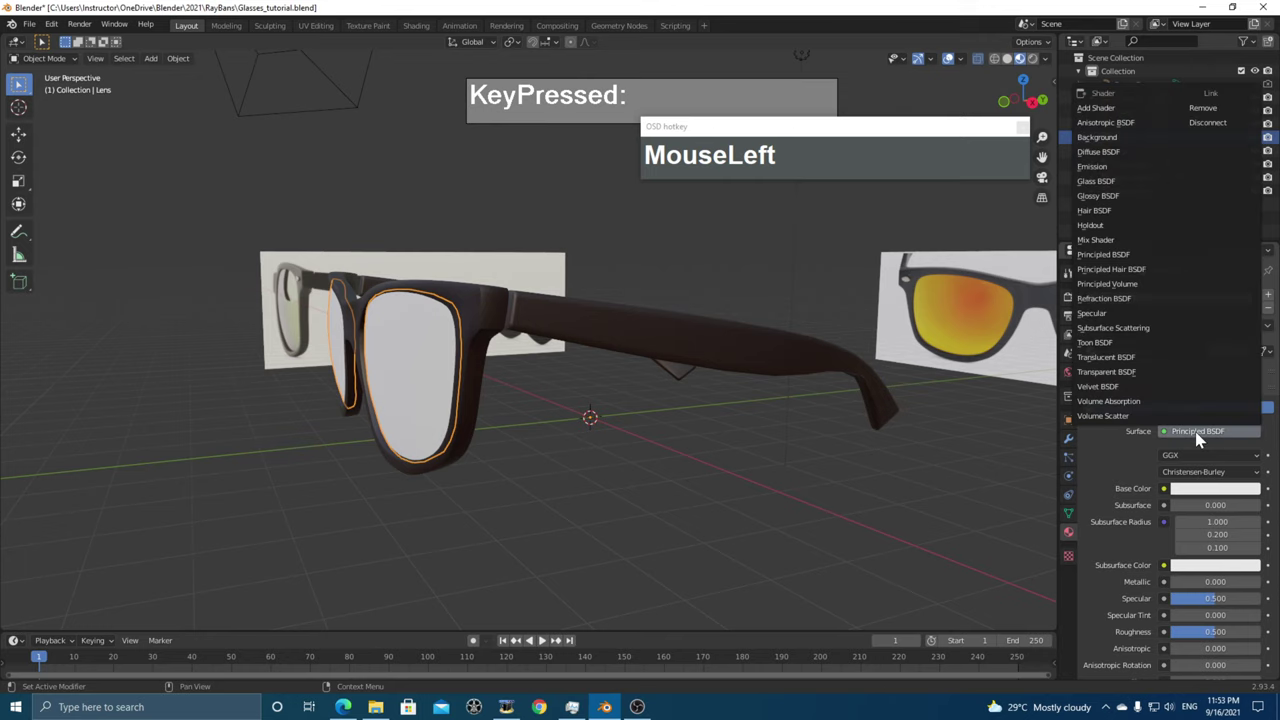
click(1127, 185)
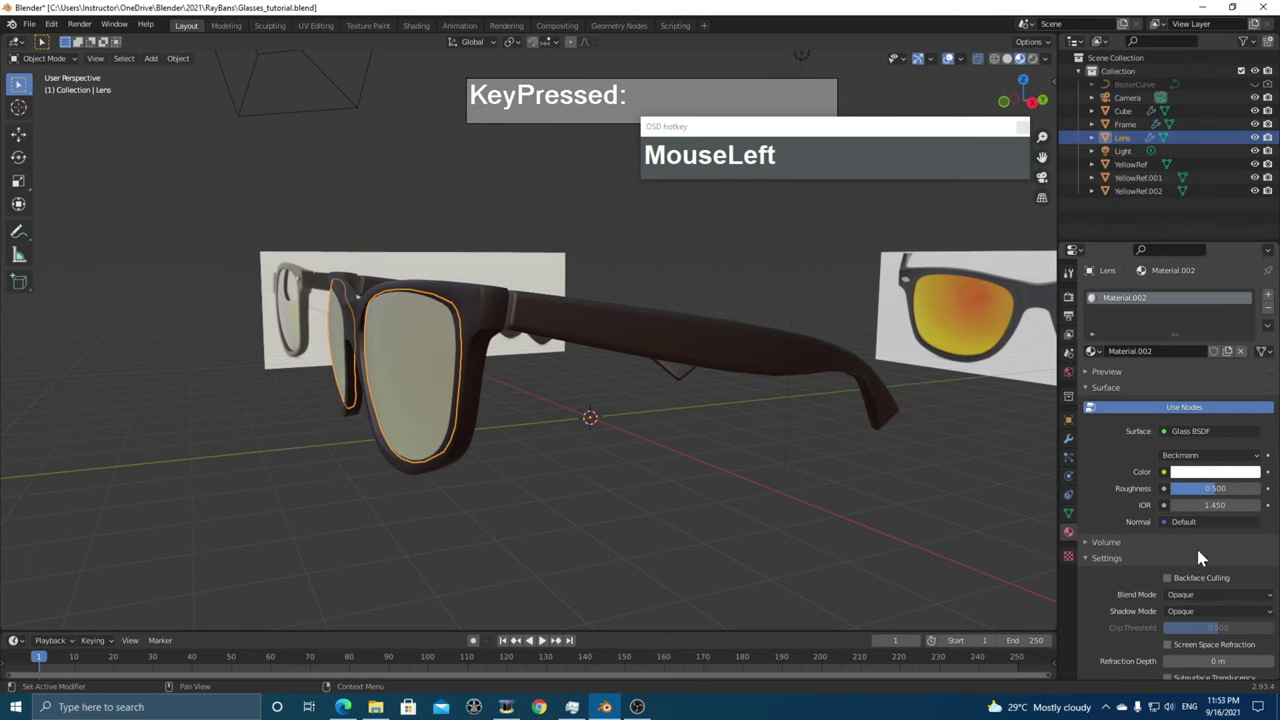
- Set the lens glass roughness to 0.118 and its color to a saturated orange
middle_drag(480, 471, 612, 473)
mouse_move(557, 369)
middle_down()
mouse_move(537, 346)
mouse_move(550, 360)
middle_up()
drag(1230, 489, 1182, 489)
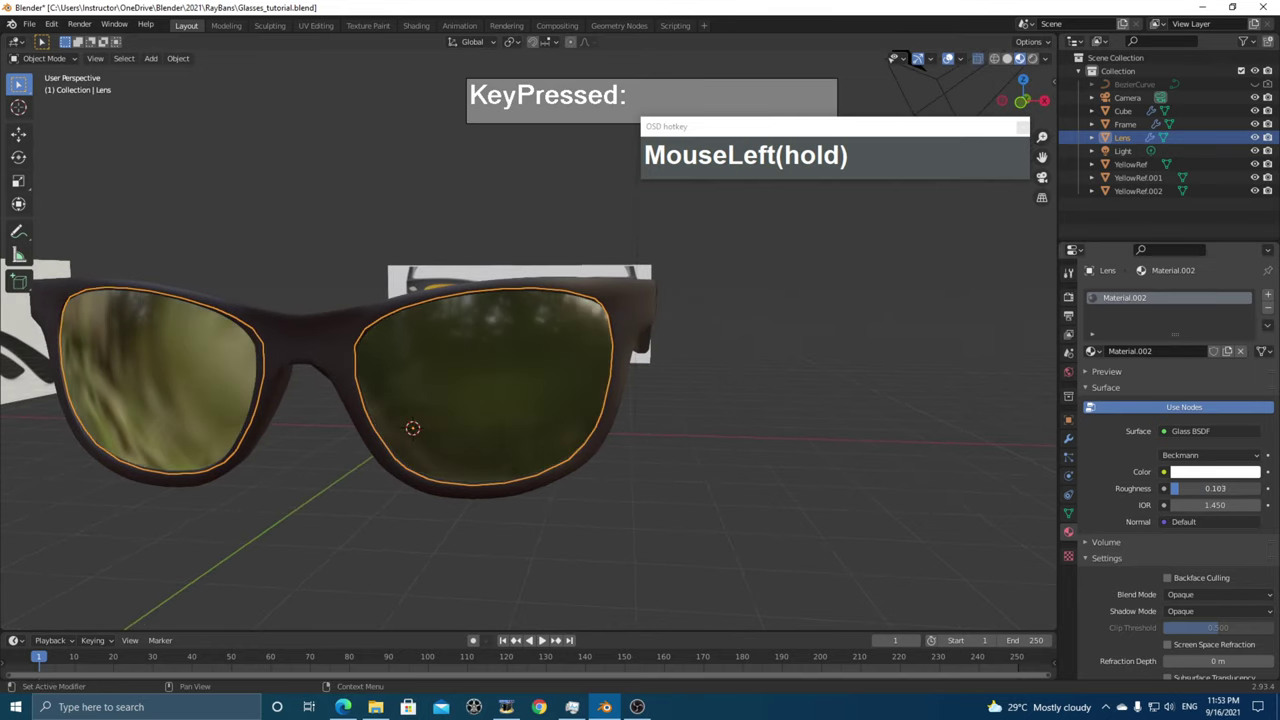
click(1215, 471)
mouse_move(1222, 318)
mouse_down()
mouse_move(1210, 345)
mouse_move(1165, 358)
mouse_up()
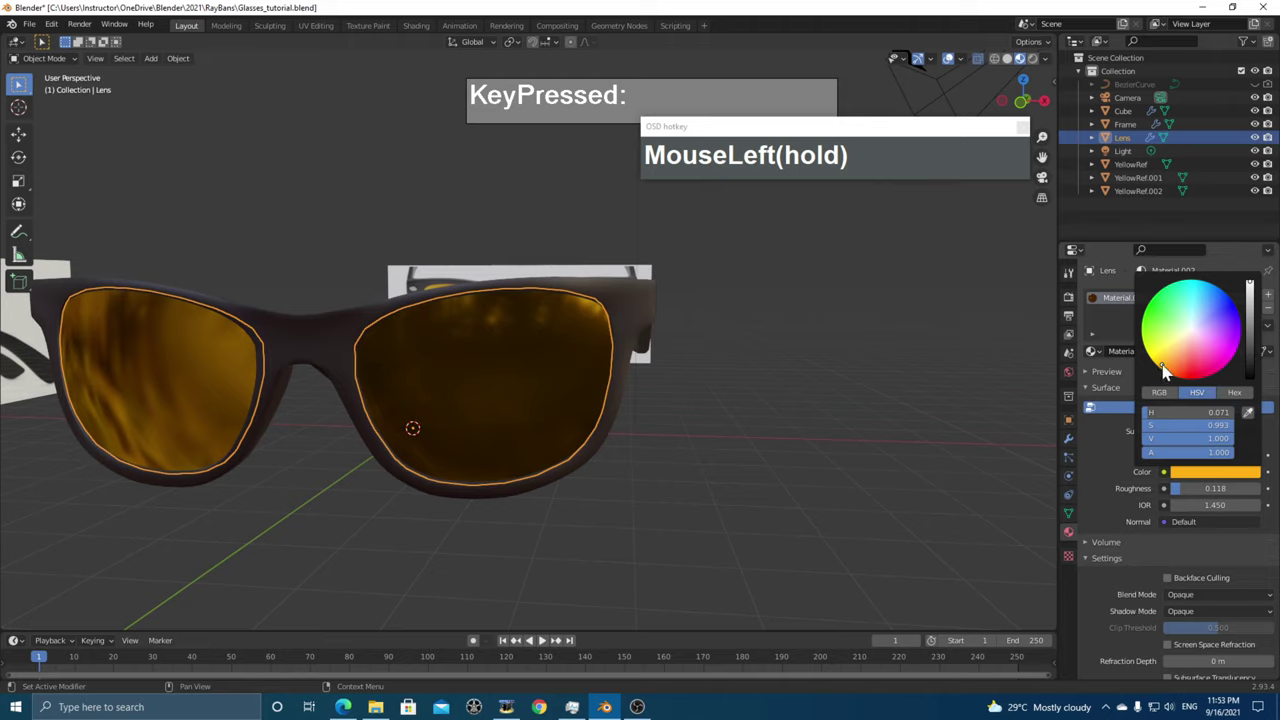
- Reduce the lens glass roughness to 0.051
middle_drag(700, 470, 900, 520)
scroll(998, 532, up, 2)
click(1168, 488)
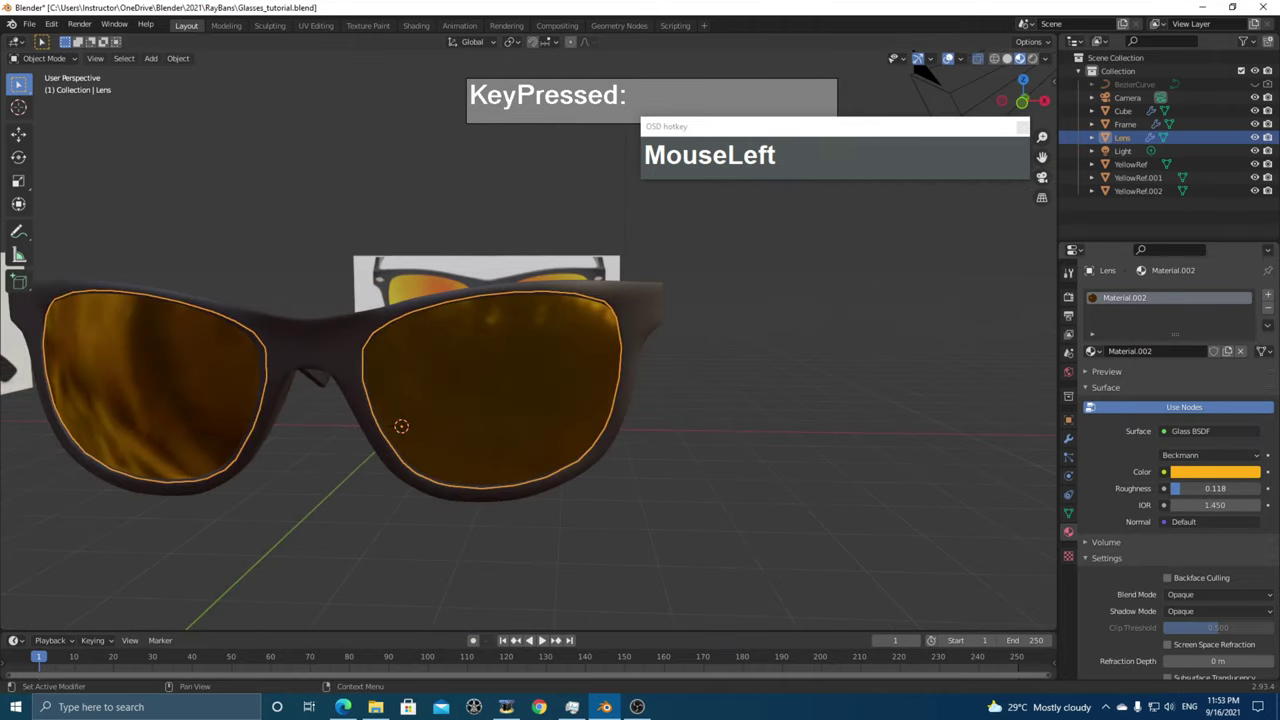
middle_drag(700, 500, 857, 543)
scroll(717, 535, down, 2)
middle_drag(717, 535, 792, 544)
- Move the temple arms along the Y axis toward the frame so their front ends meet it
click(748, 503)
key(KP_7)
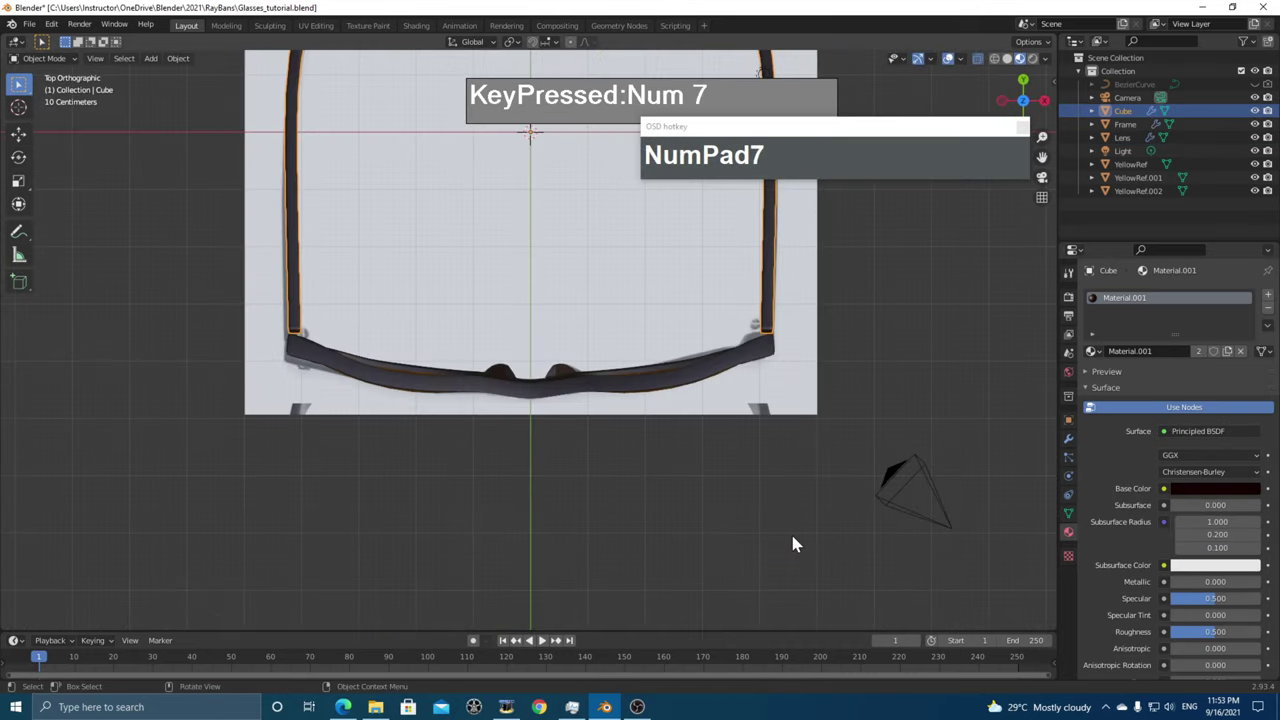
key(KP_3)
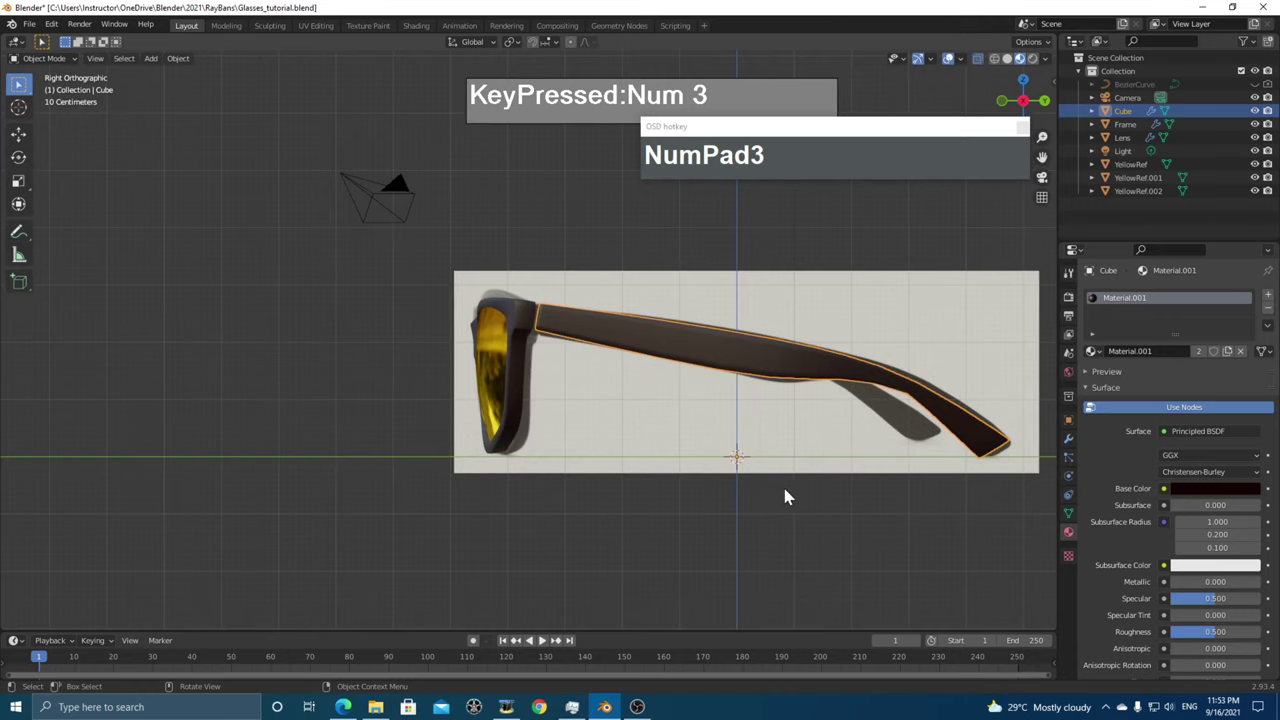
key(g)
key(y)
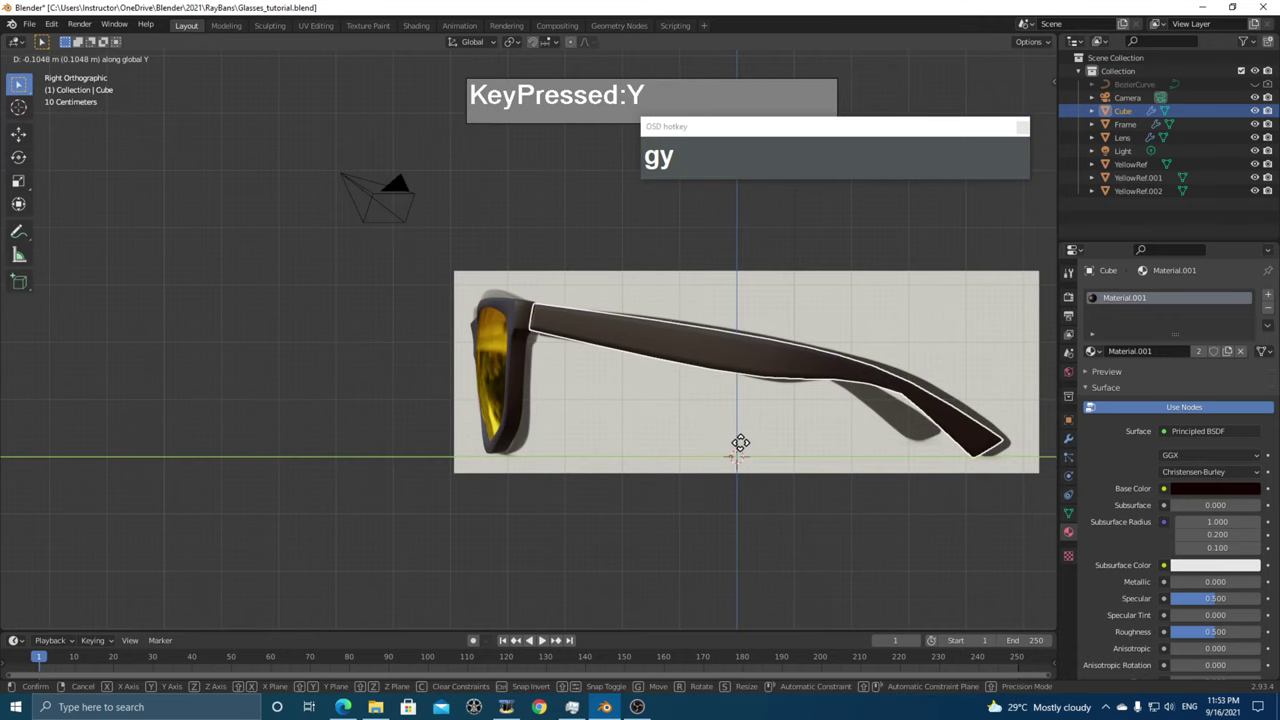
click(740, 421)
middle_drag(742, 428, 552, 397)
click(552, 397)
click(663, 434)
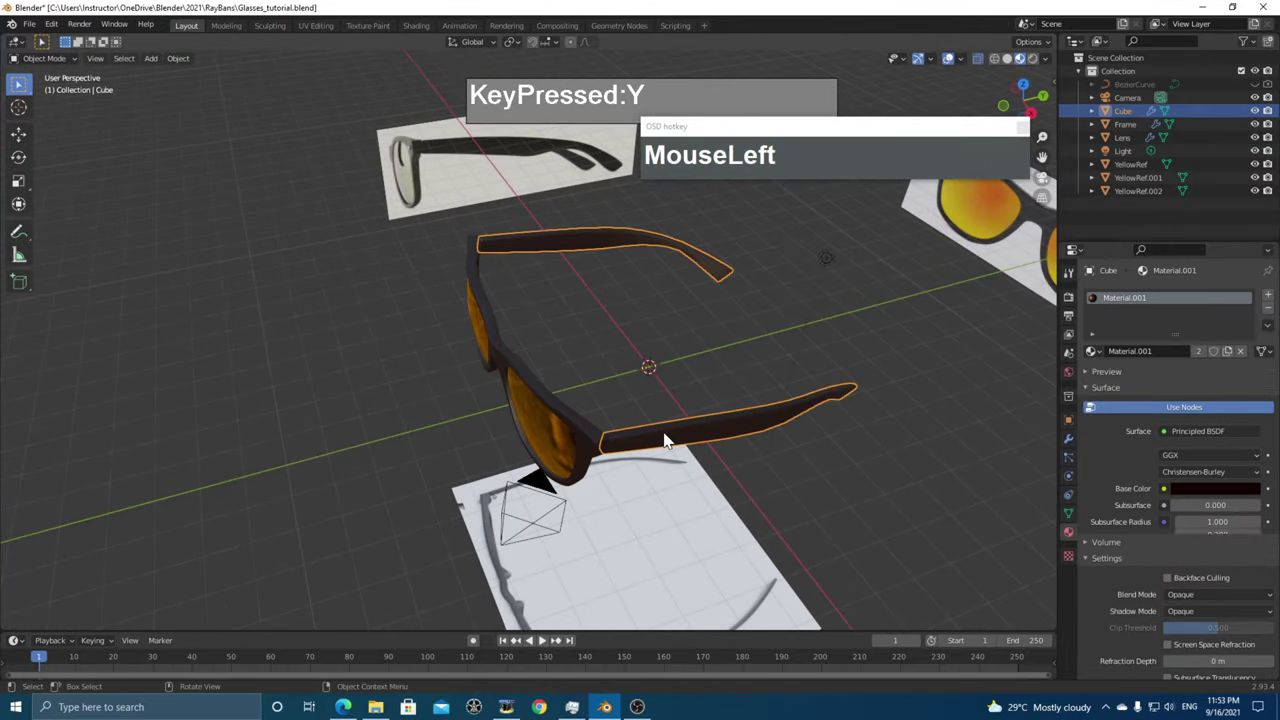
- Apply the Mirror modifier on the lenses
click(551, 455)
middle_drag(551, 455, 605, 462)
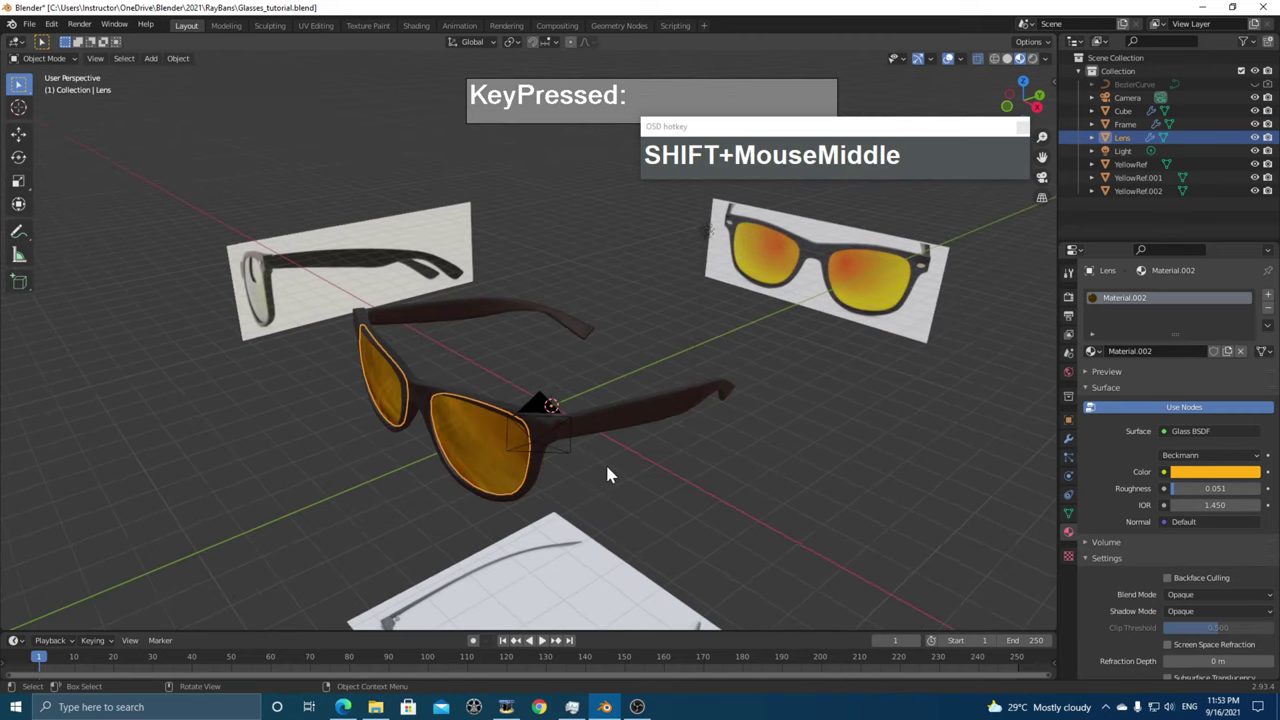
scroll(684, 496, up, 2)
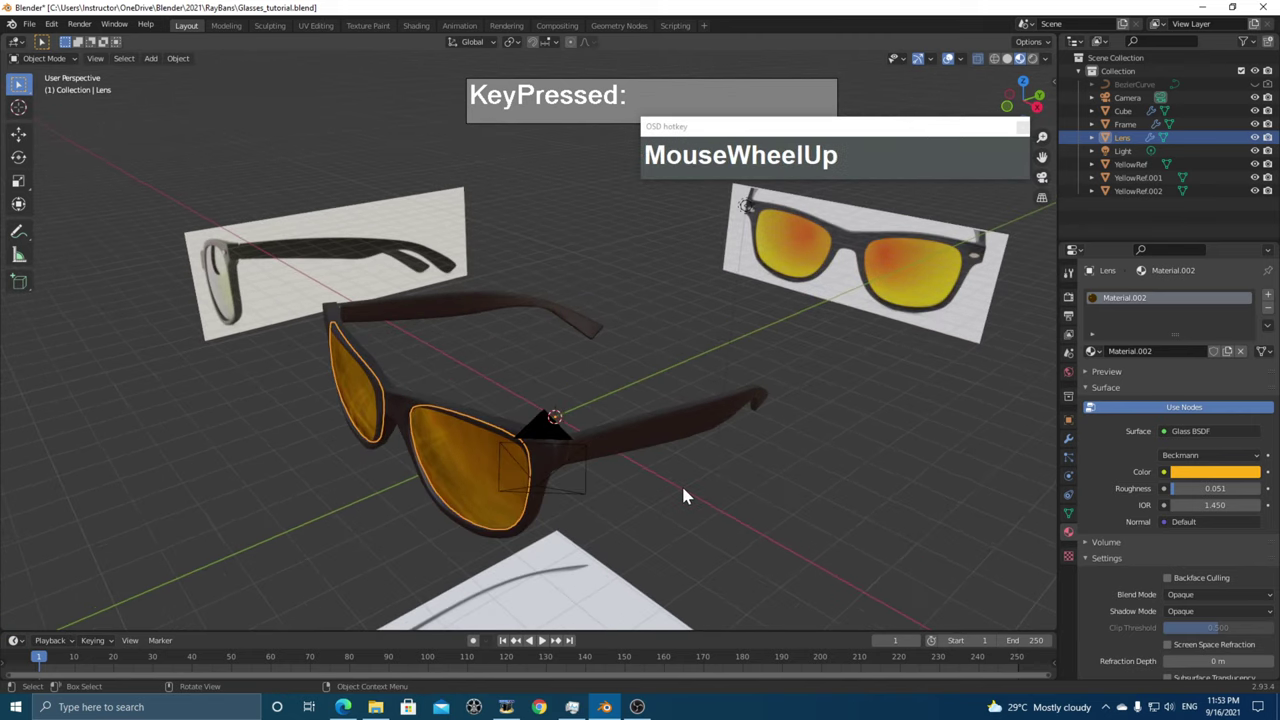
click(1068, 437)
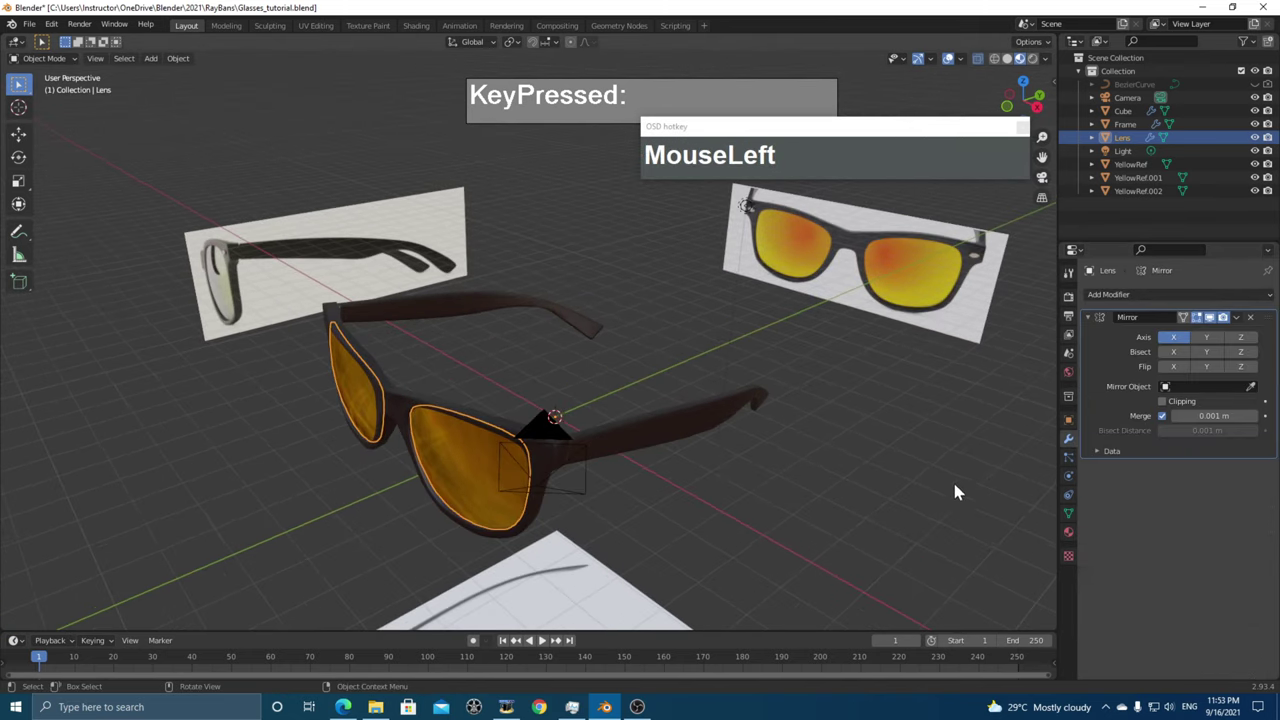
shift+middle_drag(600, 446, 640, 426)
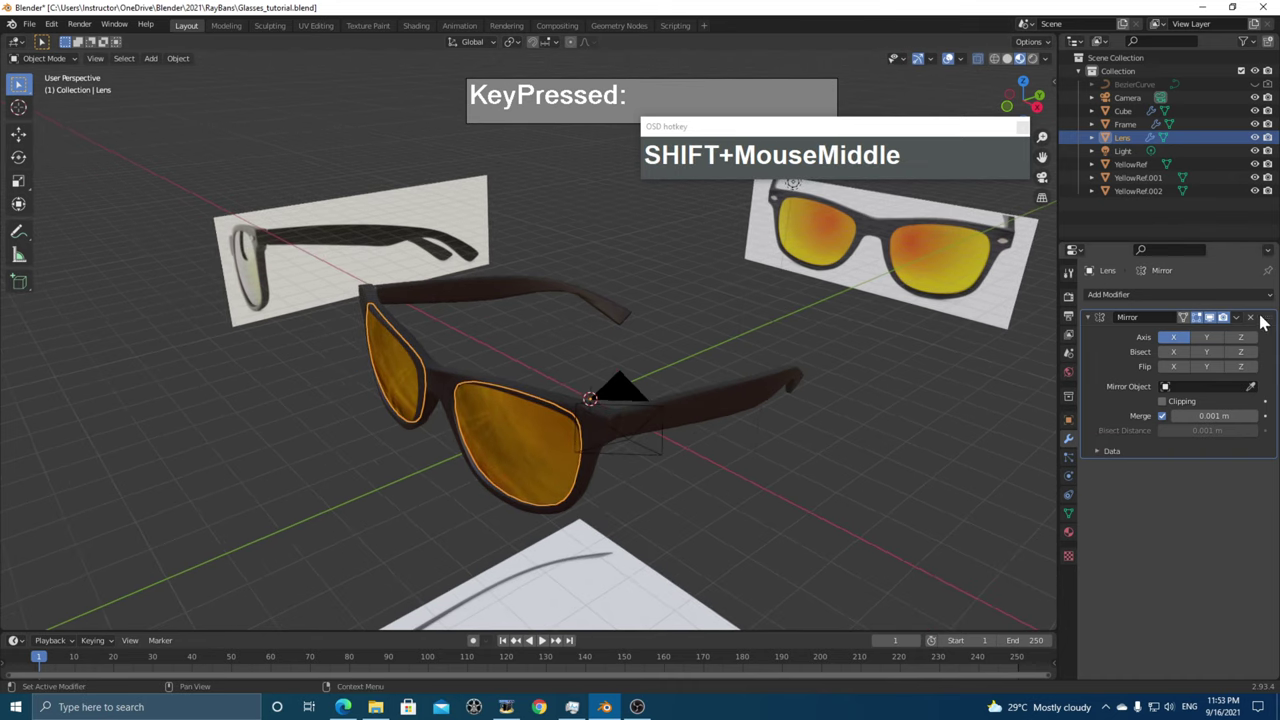
click(1237, 317)
click(1185, 331)
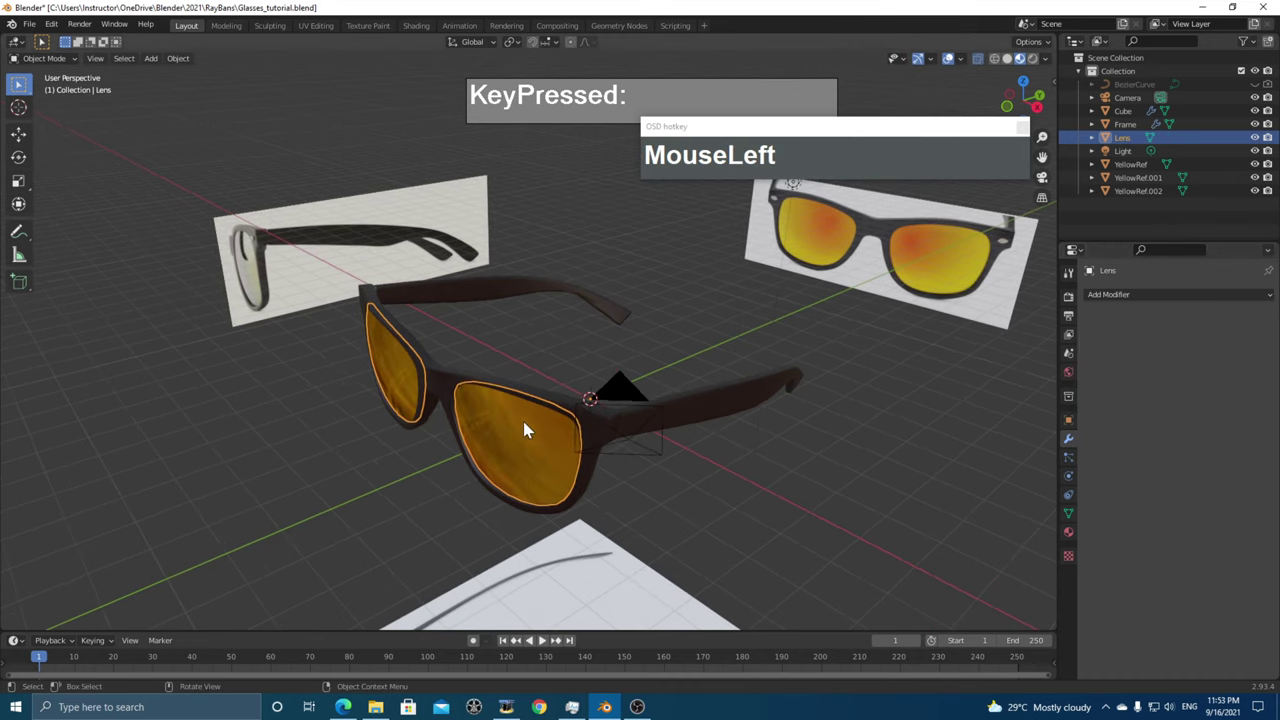
- Apply the Mirror and Bevel modifiers on the glasses frame, keeping its Subdivision modifier
middle_drag(523, 430, 540, 420)
click(543, 418)
middle_drag(433, 422, 620, 416)
click(620, 416)
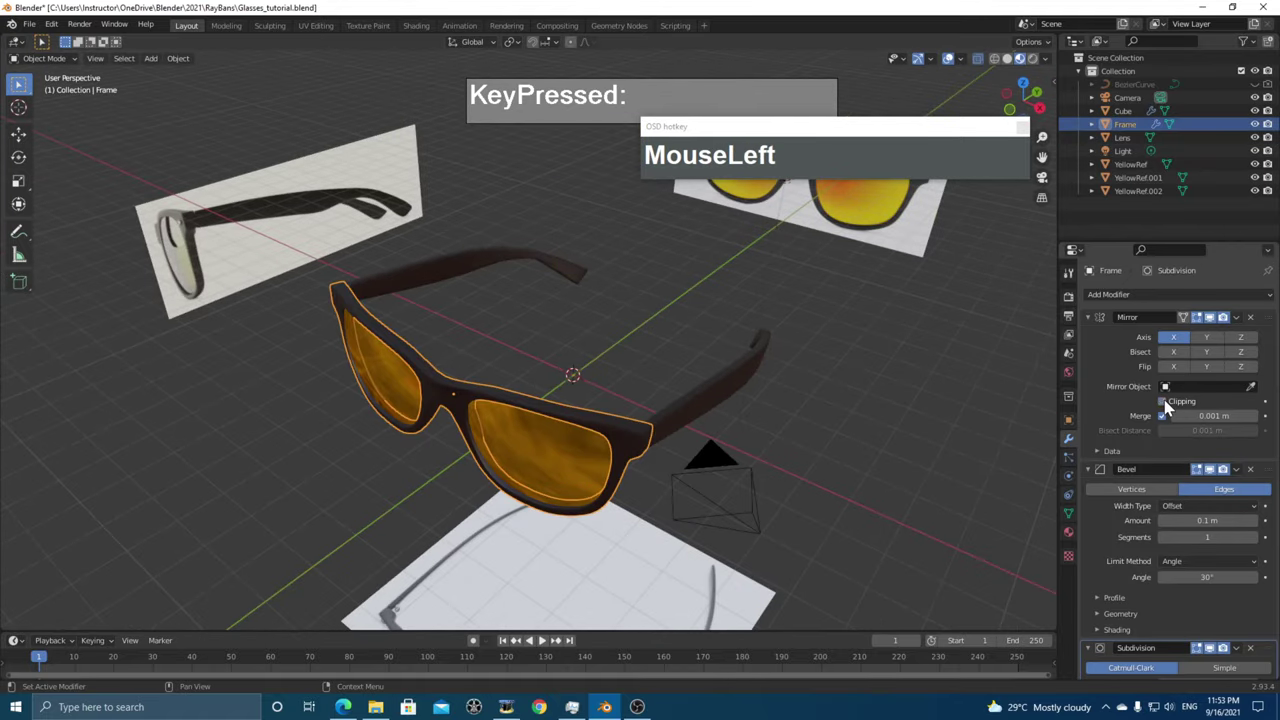
middle_drag(480, 430, 516, 418)
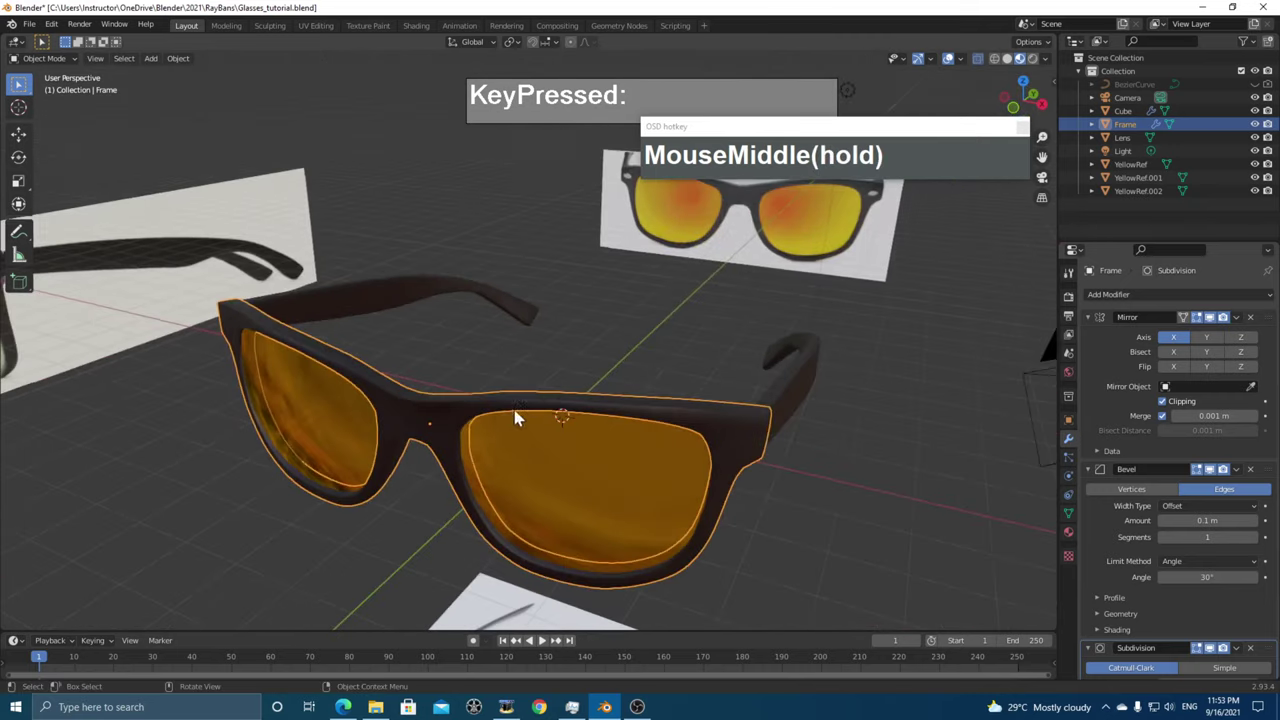
click(1237, 318)
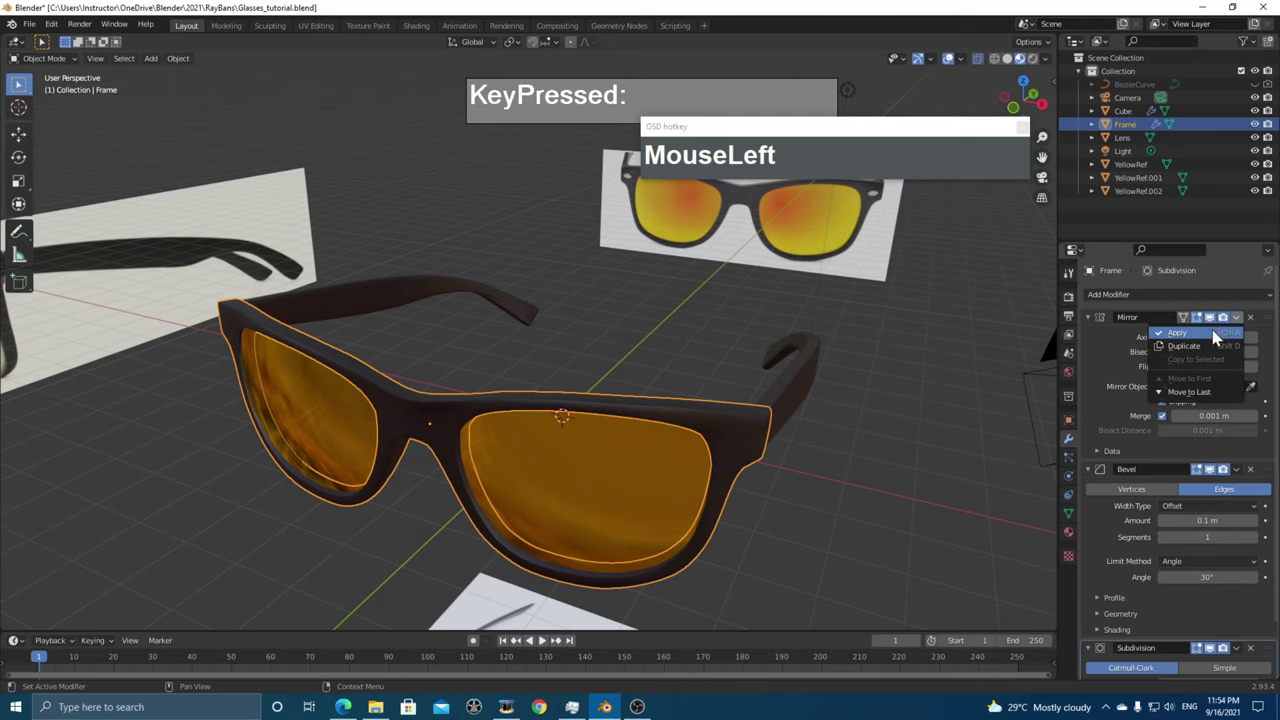
click(1215, 334)
click(1237, 318)
click(1221, 335)
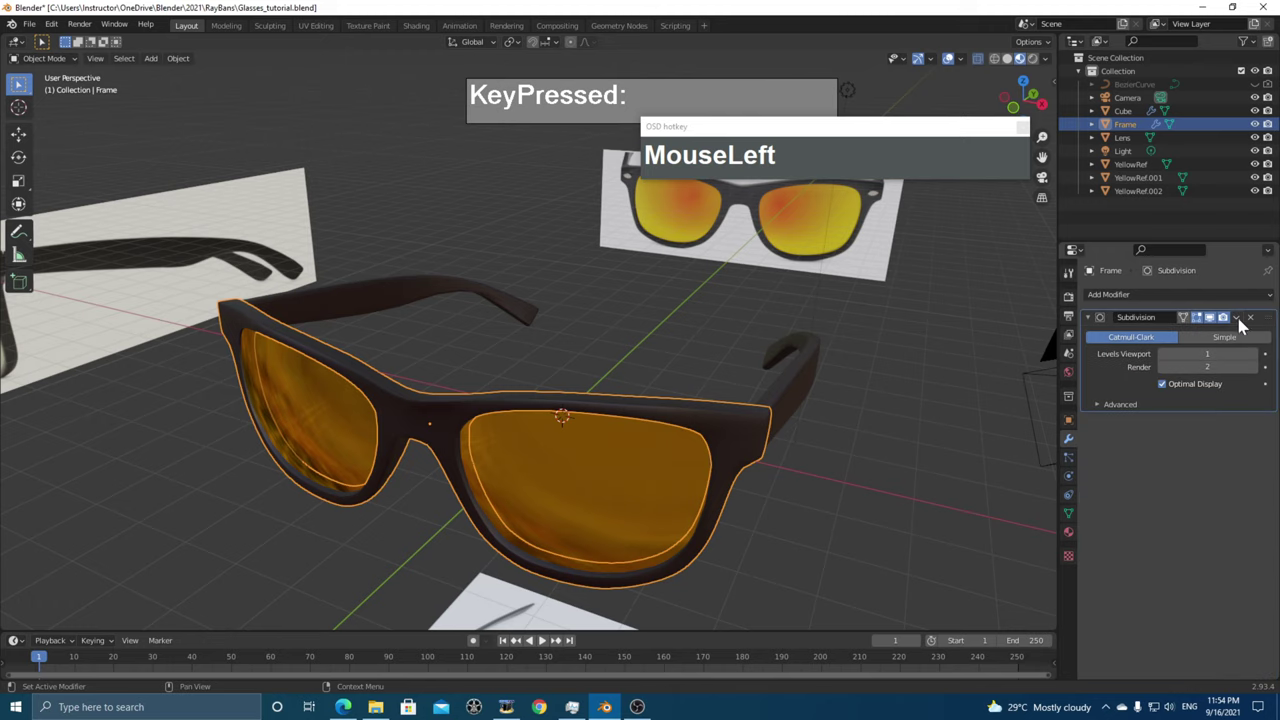
click(1237, 318)
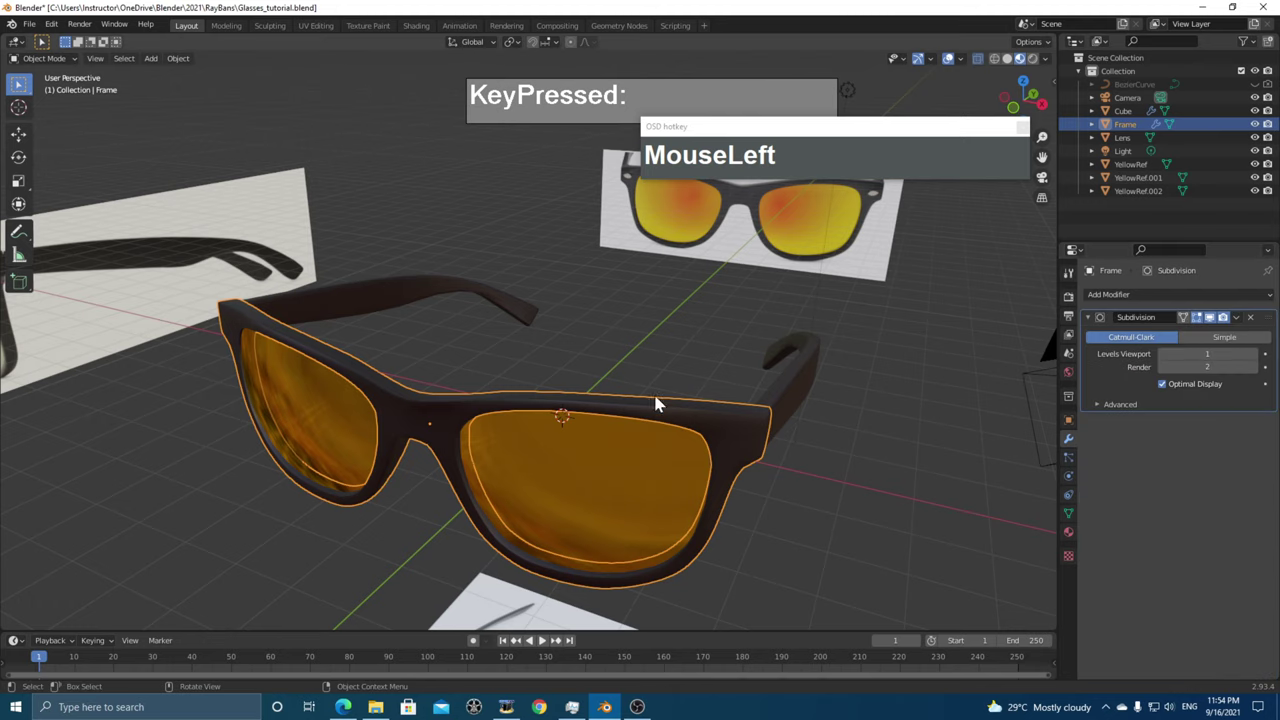
- Apply the Mirror and Bevel modifiers on the temple arms, keeping their Subdivision modifier
middle_drag(657, 400, 810, 460)
click(862, 400)
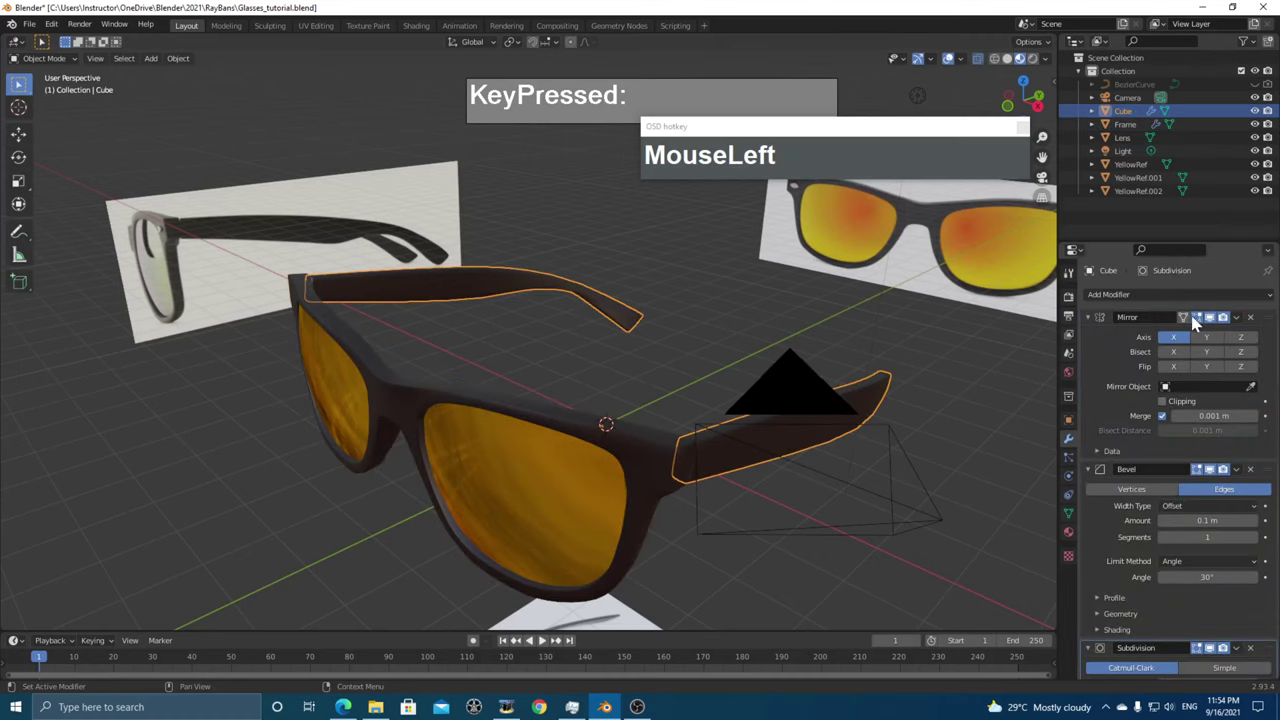
drag(1237, 317, 1207, 340)
middle_drag(743, 406, 583, 434)
click(622, 450)
click(587, 425)
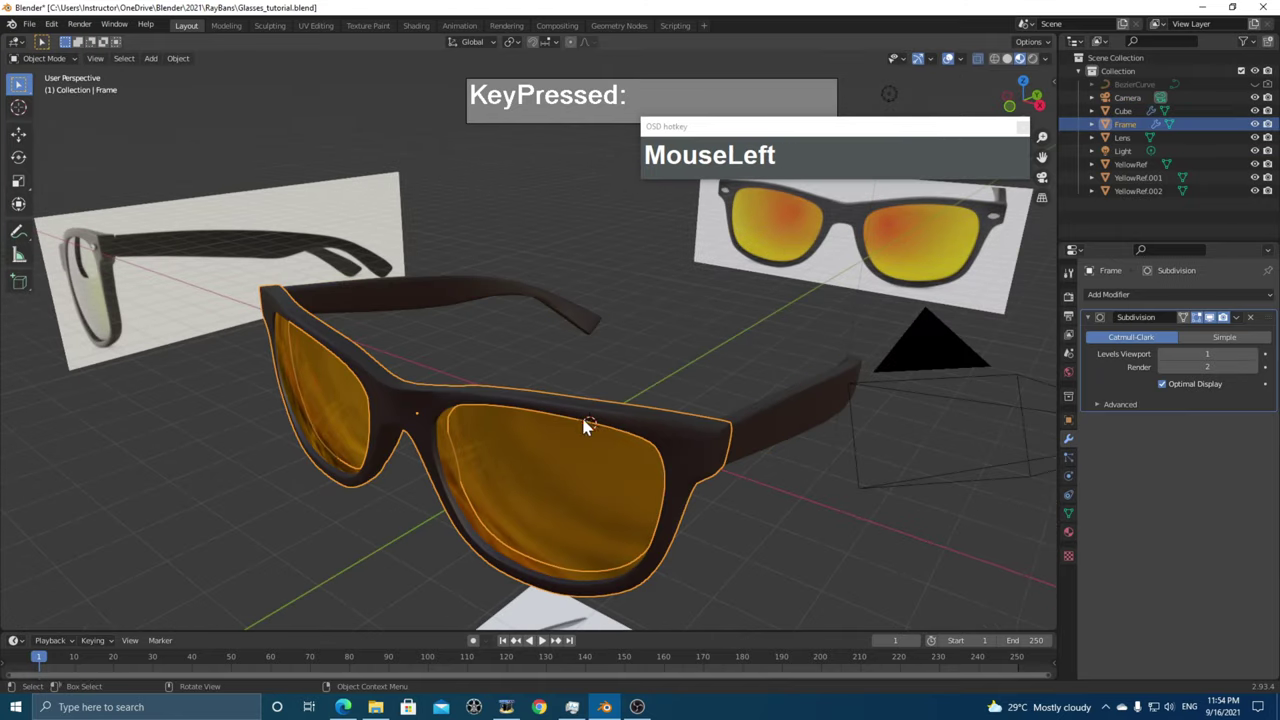
click(512, 458)
middle_drag(755, 487, 691, 443)
click(777, 466)
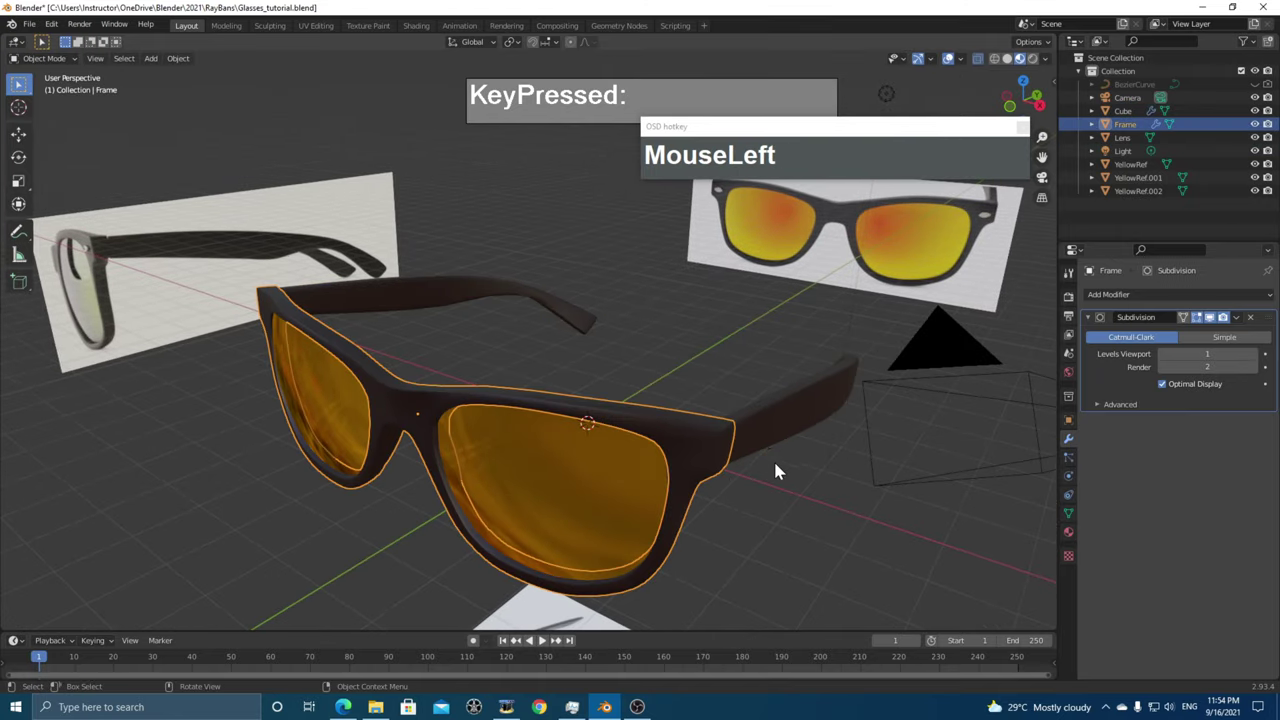
mouse_move(777, 466)
middle_down()
mouse_move(709, 506)
mouse_move(683, 487)
mouse_move(796, 458)
mouse_move(756, 485)
mouse_move(766, 466)
middle_up()
- Parent the temple arms and lenses to the glasses frame using the Object parent type
click(769, 463)
shift+click(571, 530)
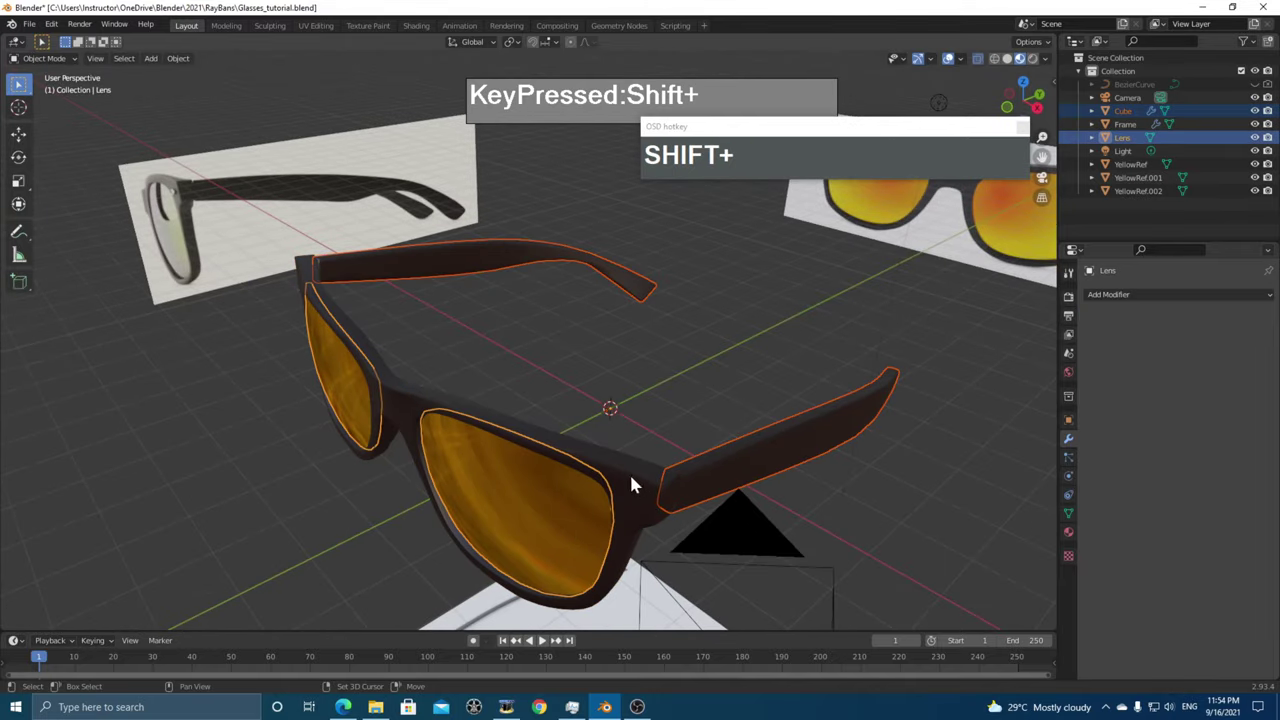
click(586, 486)
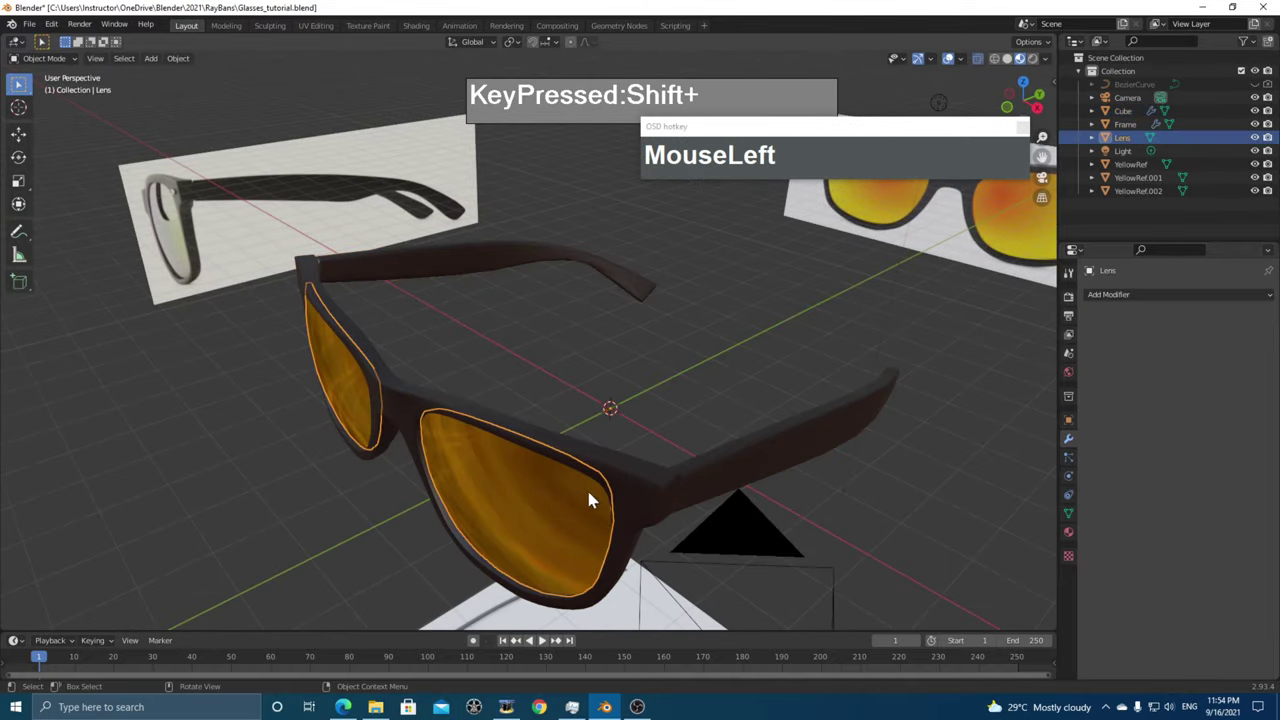
shift+click(625, 474)
click(734, 450)
shift+click(557, 508)
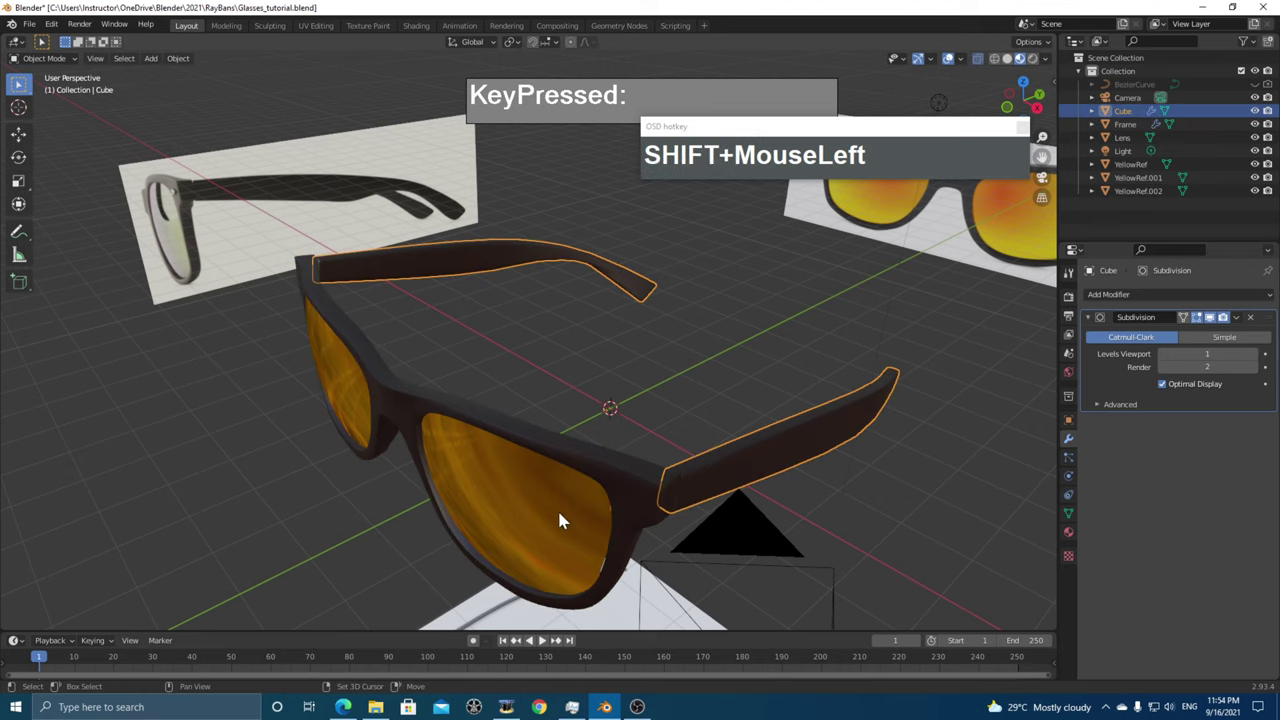
shift+click(621, 469)
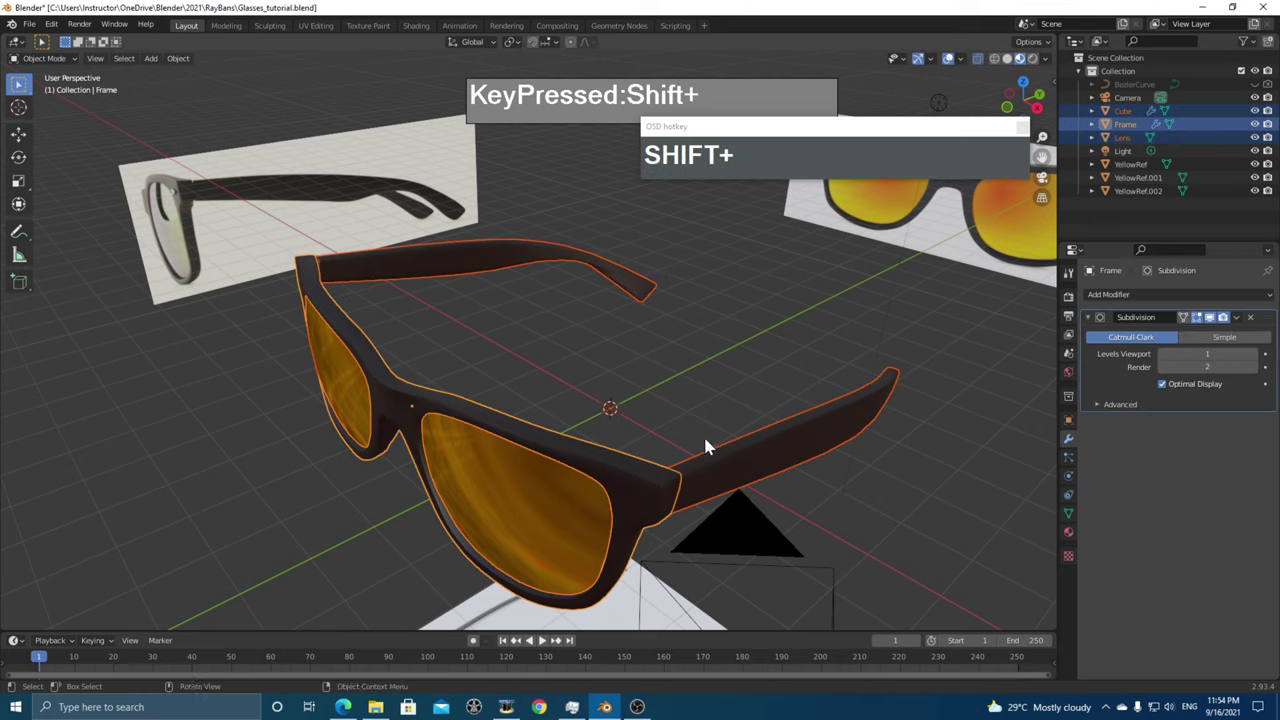
key(ctrl+p)
click(599, 398)
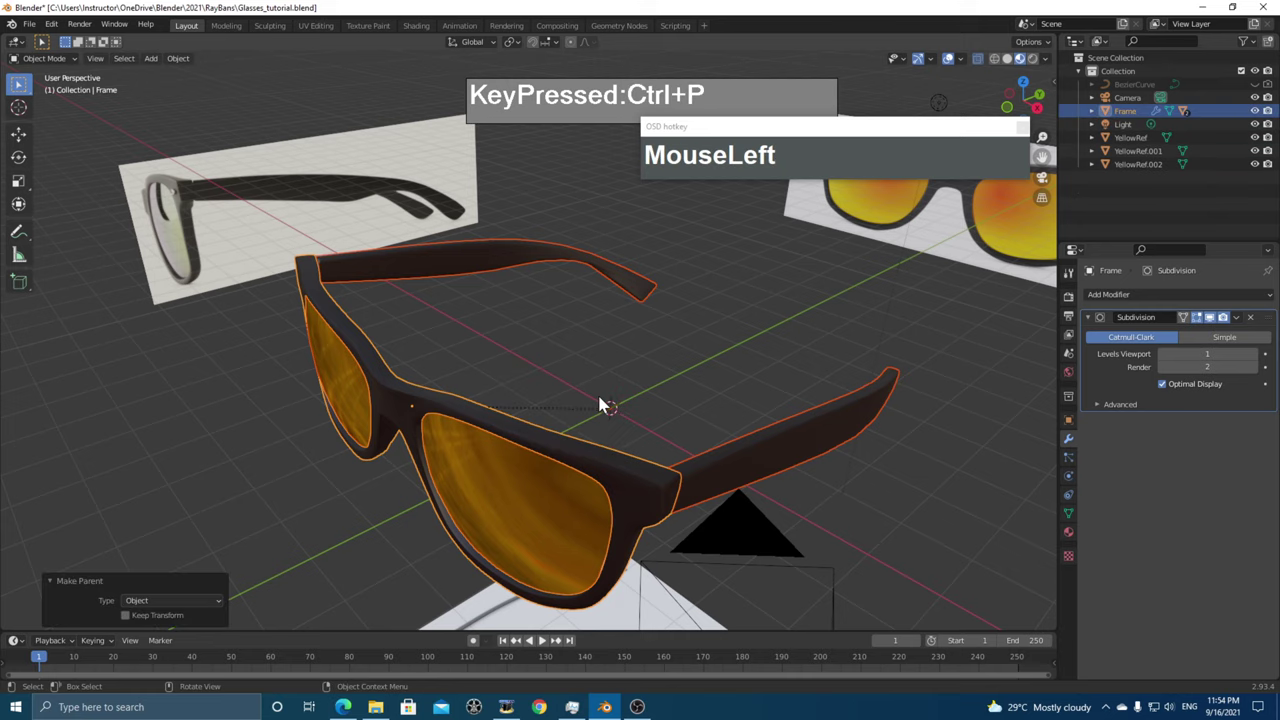
- Try moving the frame together with its parented lenses and temple arms, and deselect everything
mouse_move(465, 415)
middle_down()
mouse_move(501, 420)
mouse_move(466, 437)
middle_up()
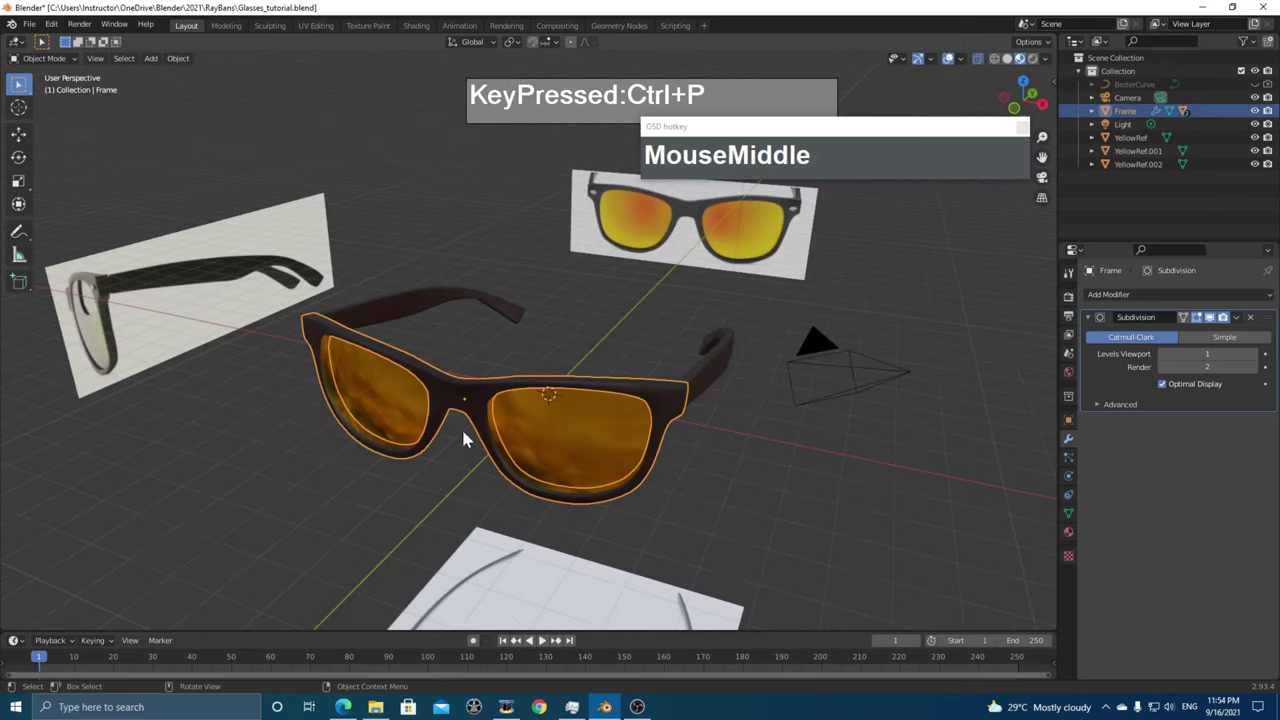
key(g)
right_click(567, 420)
middle_drag(567, 420, 528, 403)
scroll(584, 450, up, 3)
middle_drag(584, 450, 630, 464)
click(697, 484)
scroll(700, 477, down, 2)
- Add a mesh plane beneath the glasses as a floor and scale it by 18.024
click(1068, 315)
key(shift+a)
mouse_move(640, 470)
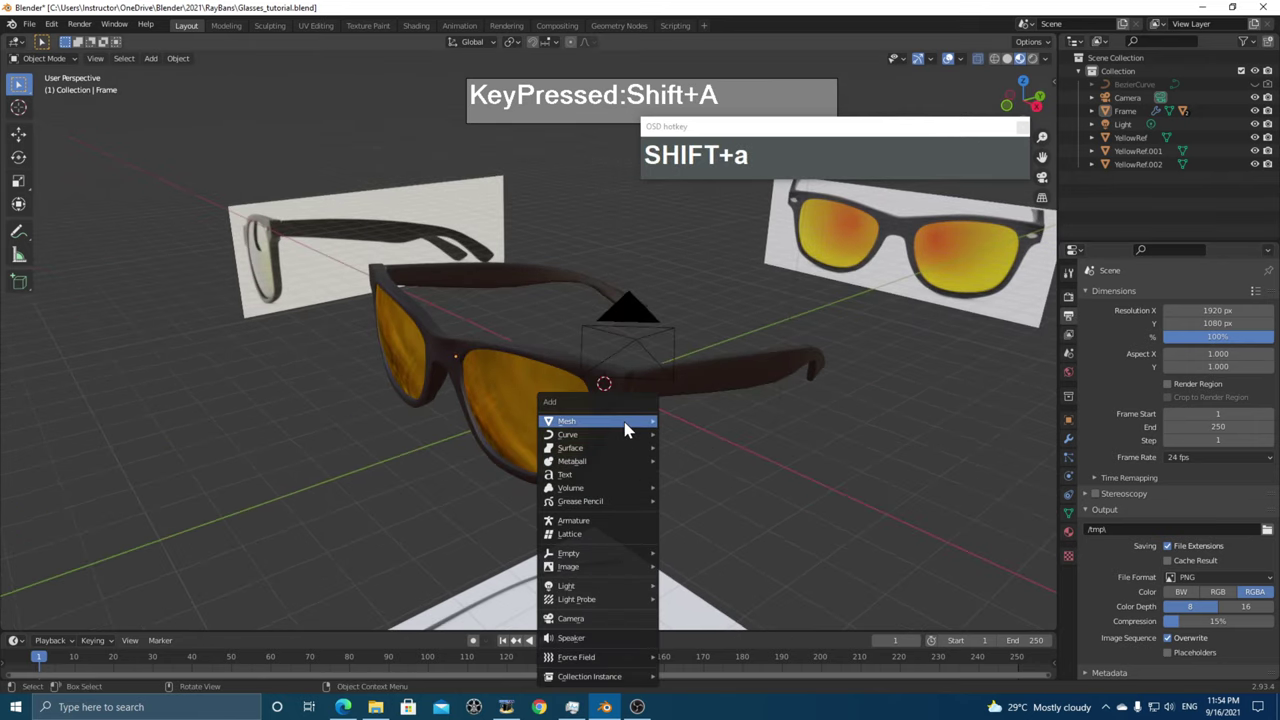
mouse_move(560, 422)
click(675, 421)
key(s)
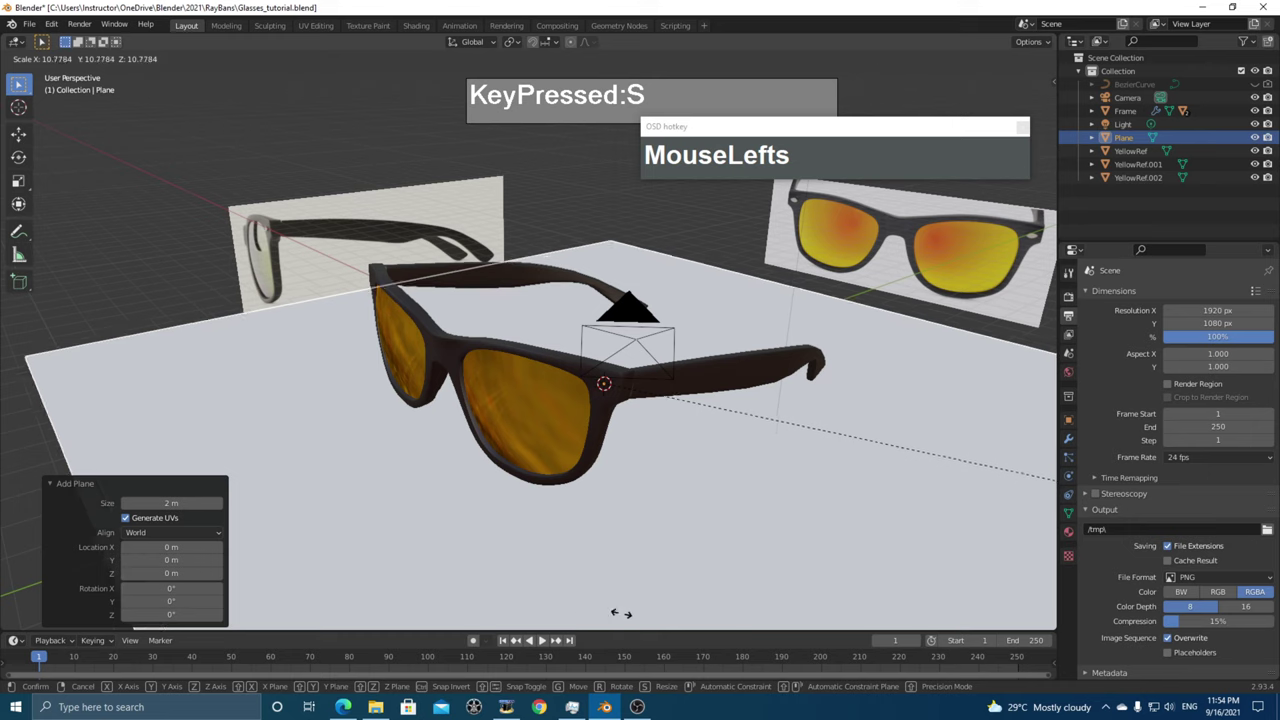
click(489, 157)
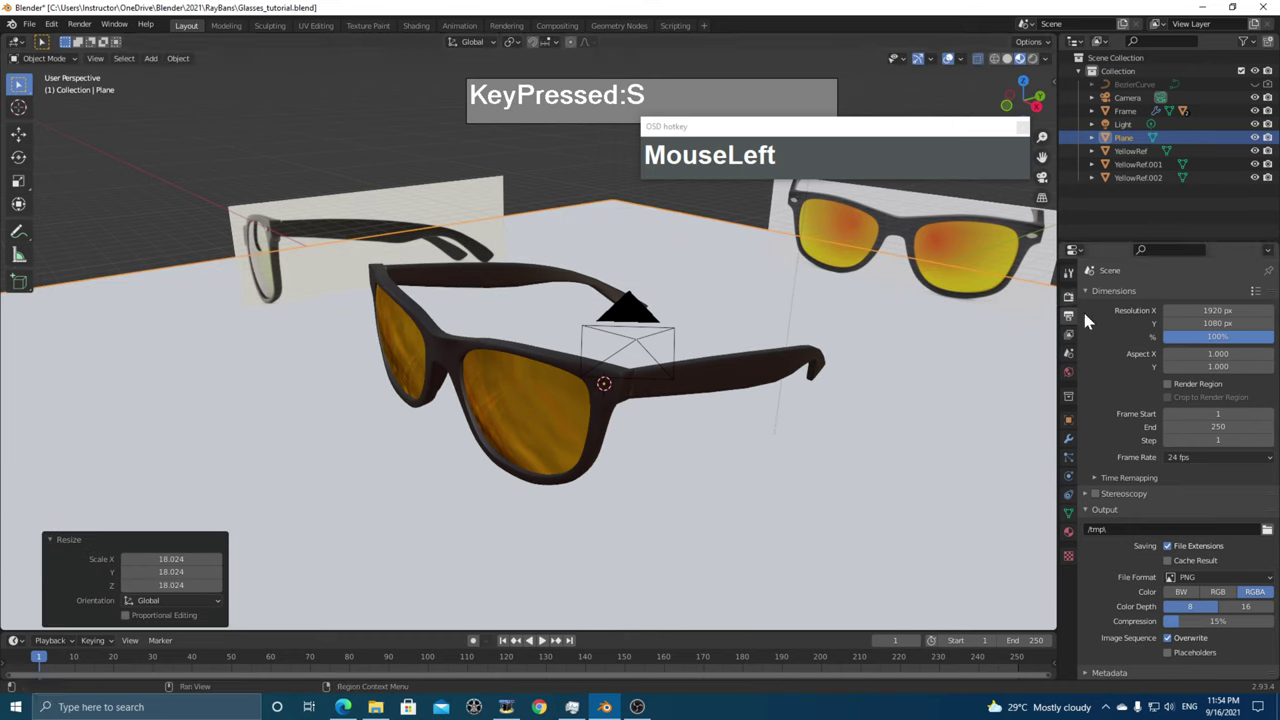
- Set the render engine to Cycles and its device to GPU Compute
click(1068, 296)
click(1211, 294)
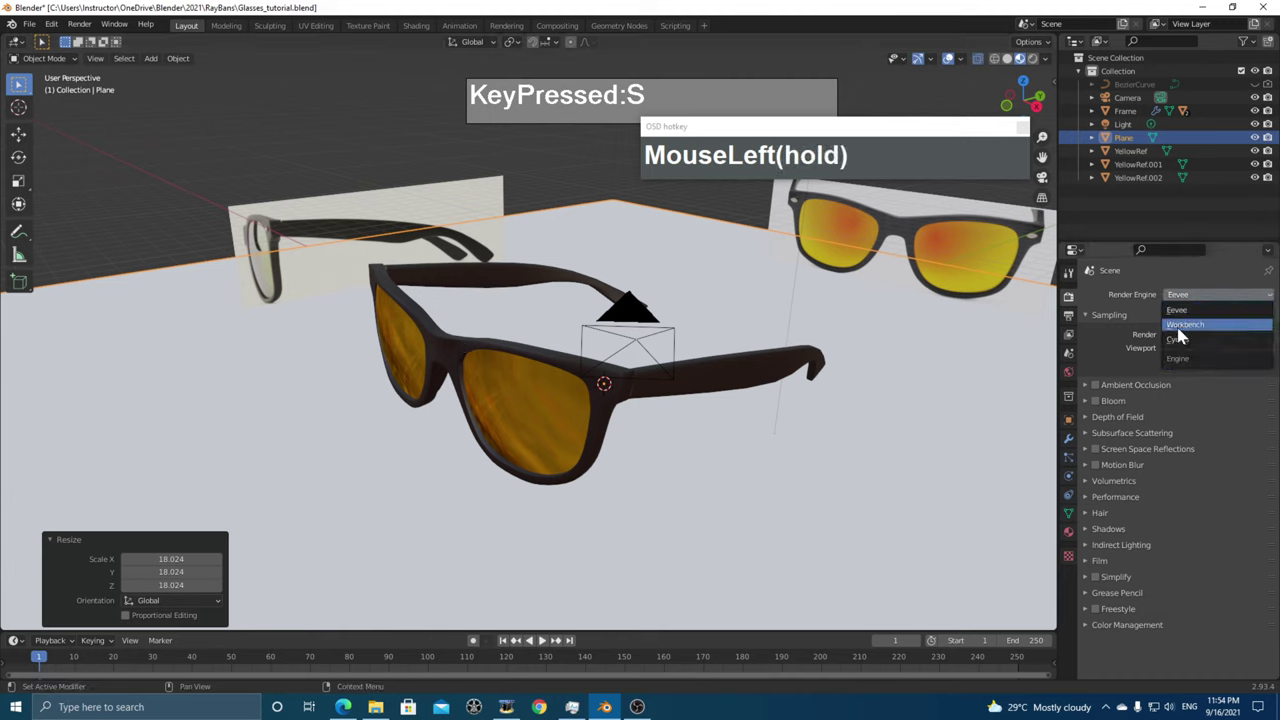
click(1184, 352)
click(1200, 328)
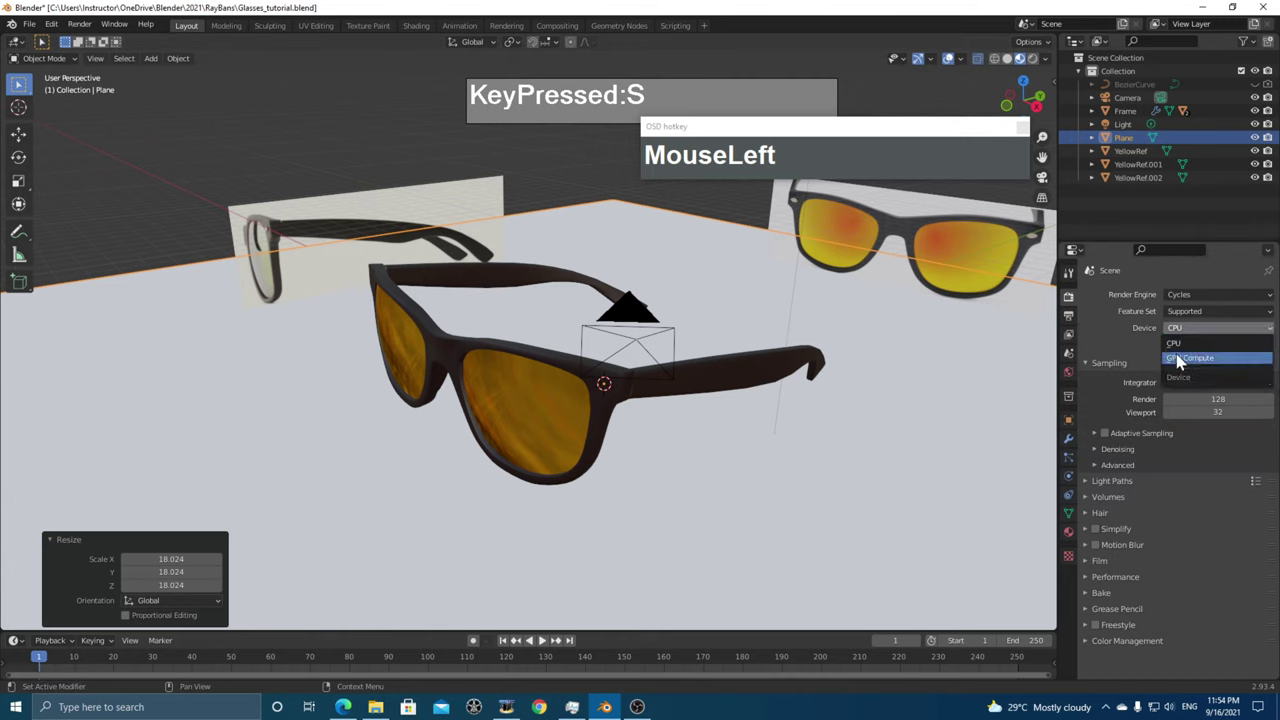
click(1195, 346)
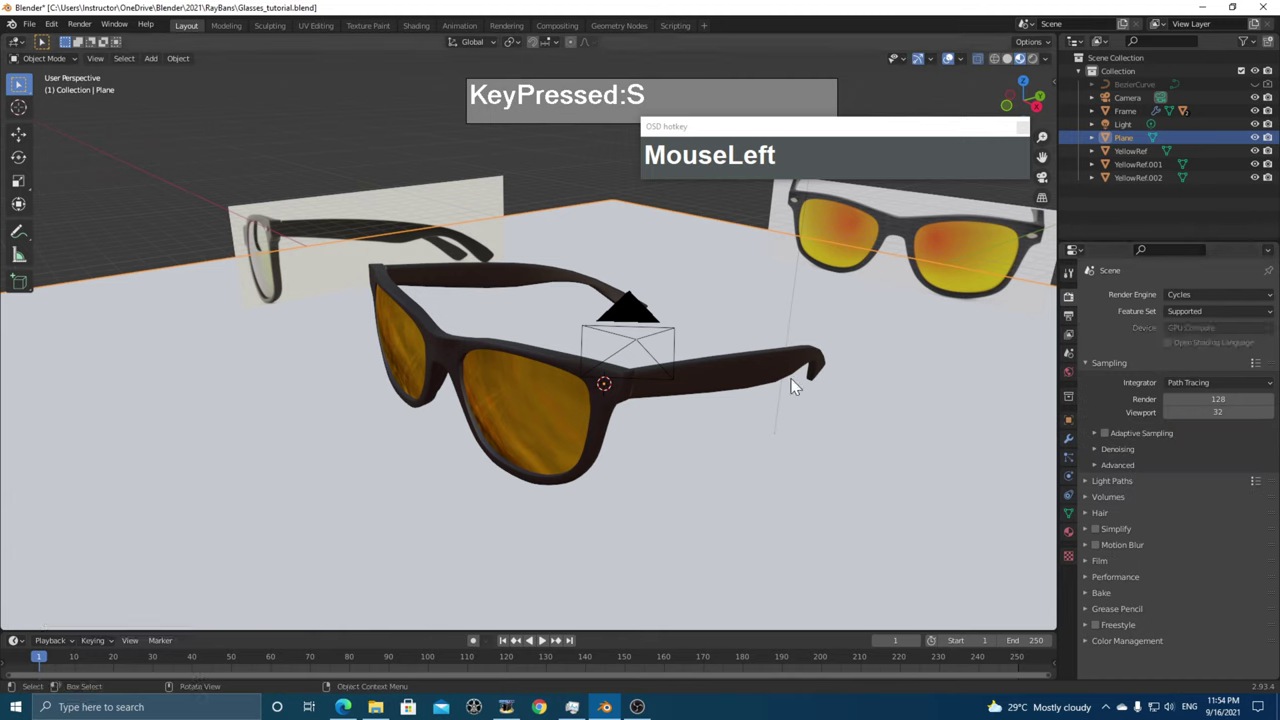
- Make the floor plane a shadow catcher in its object visibility settings
click(1068, 420)
scroll(1166, 531, down, 5)
scroll(1258, 672, down, 2)
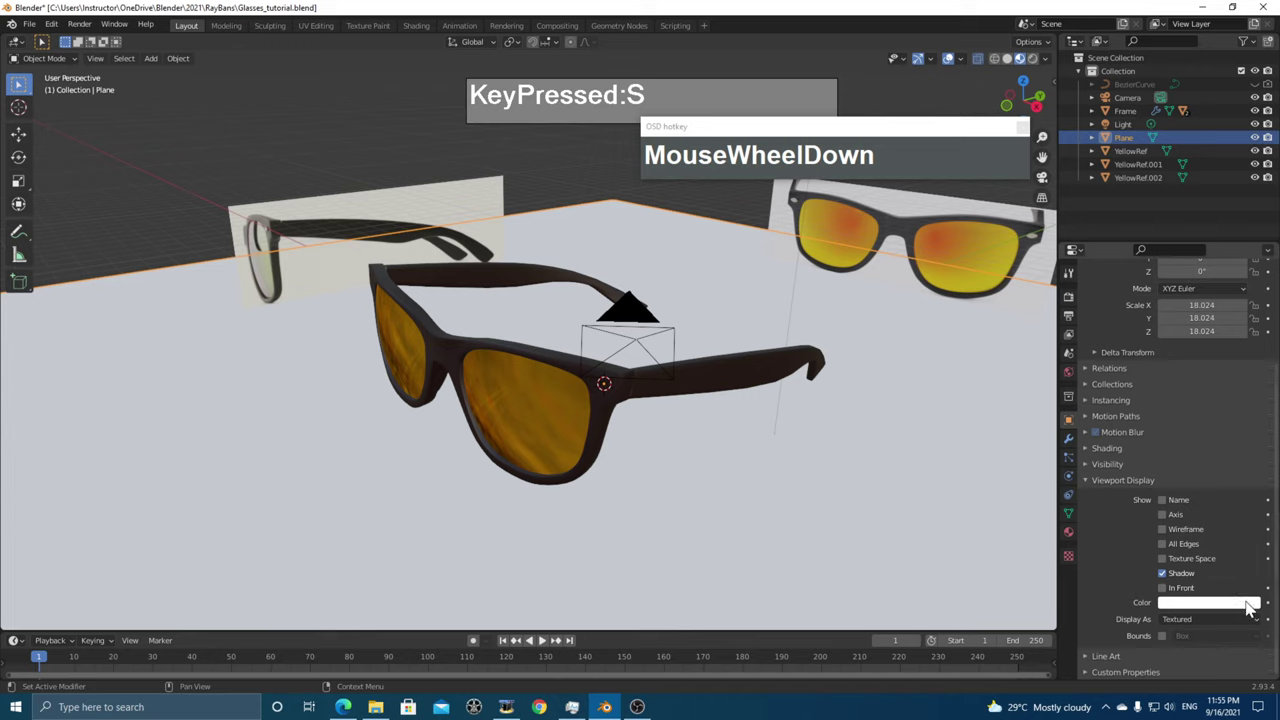
click(1087, 468)
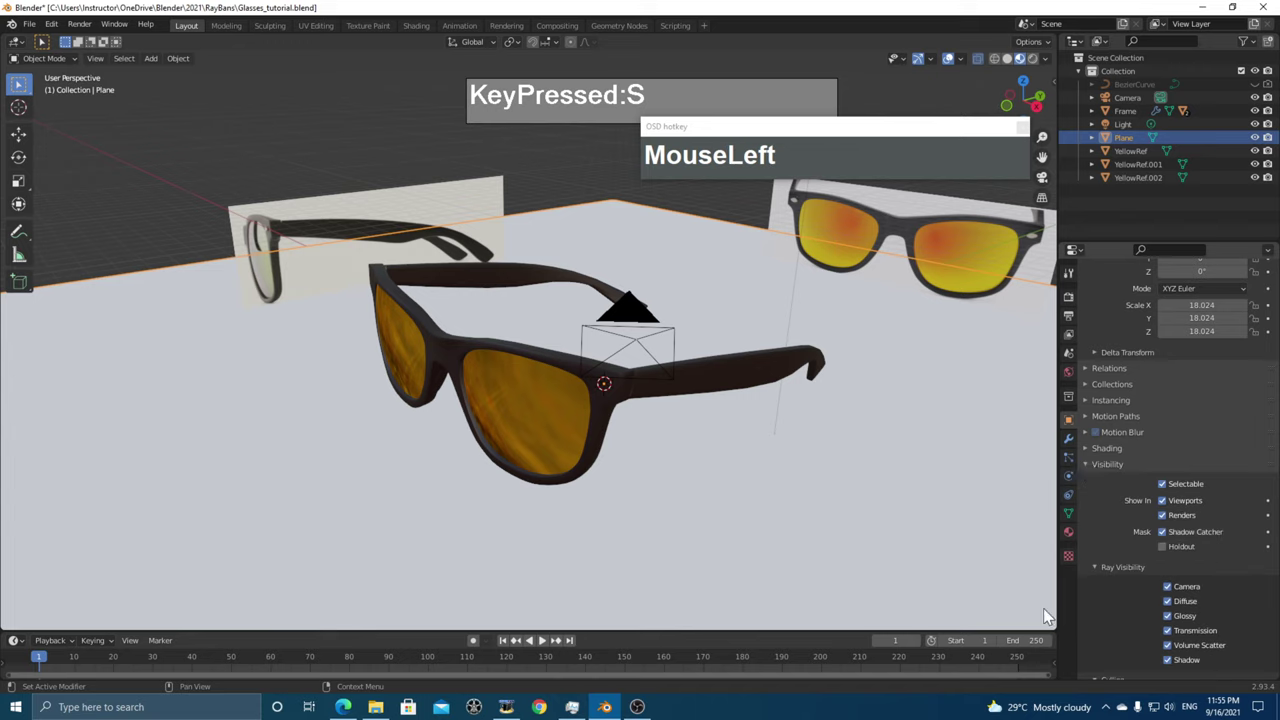
- Switch the viewport to Rendered shading and inspect the shadows the glasses cast on the floor
middle_drag(794, 480, 820, 471)
key(z)
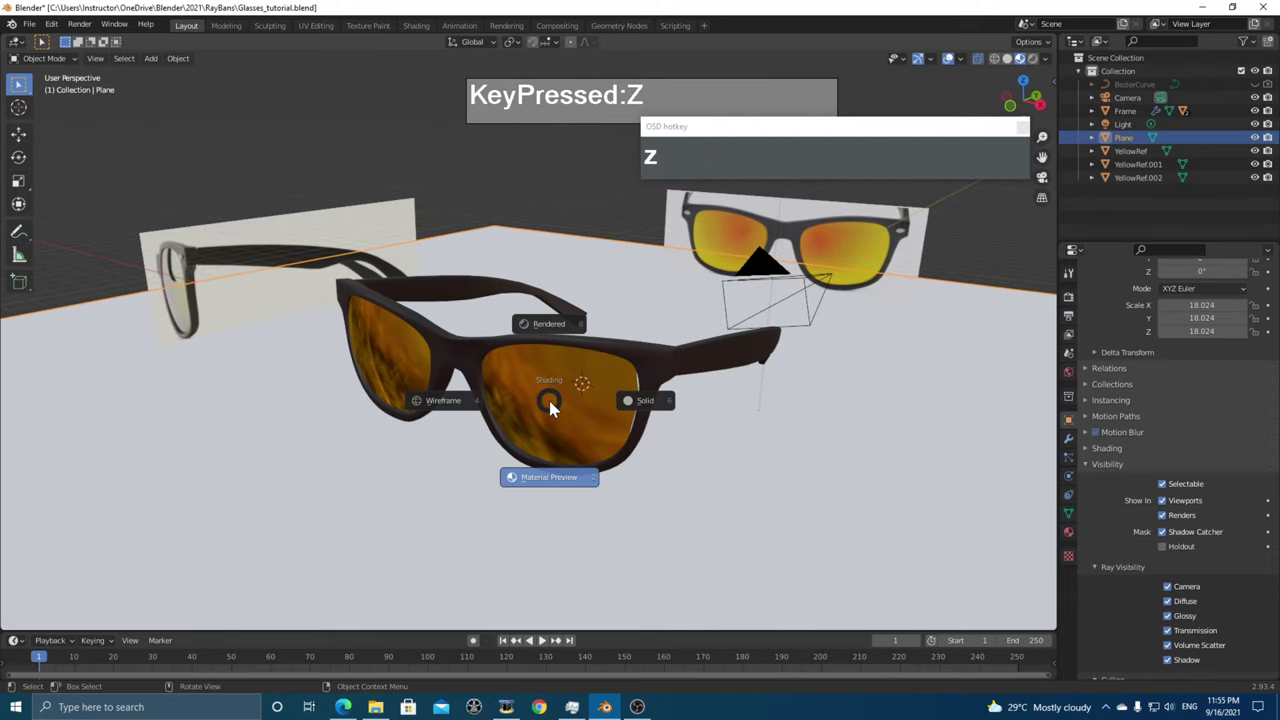
click(548, 326)
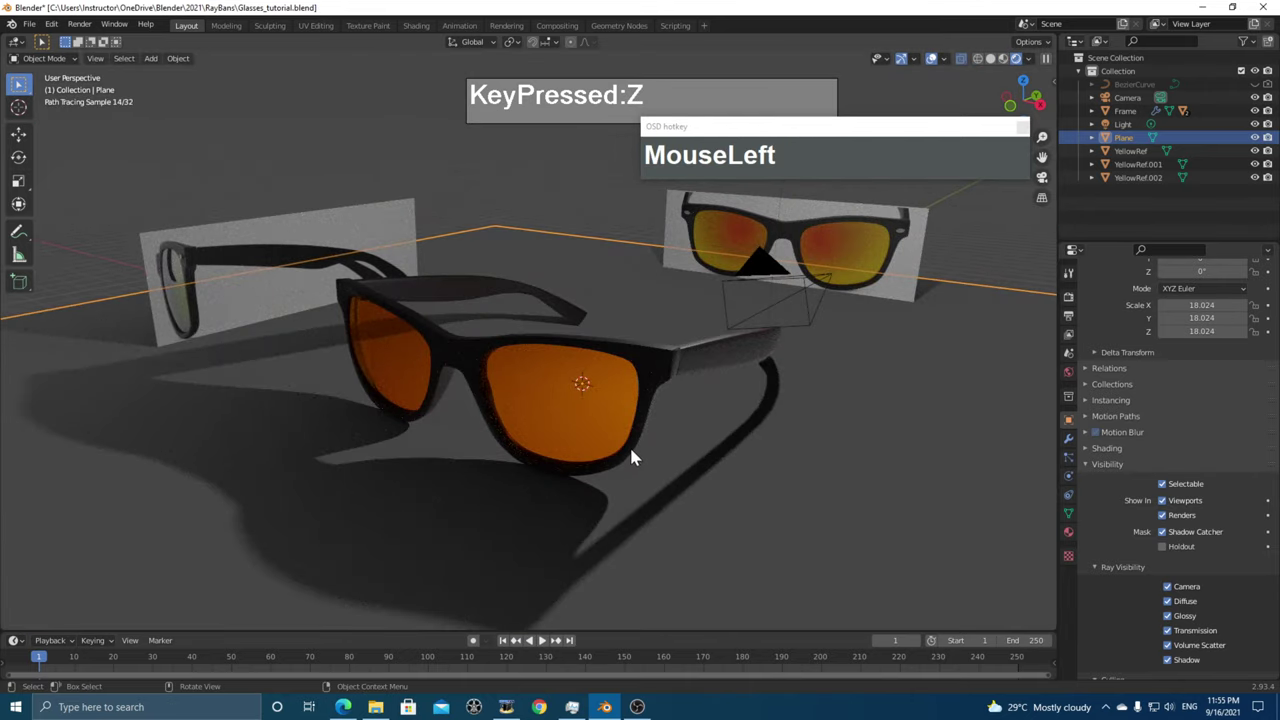
mouse_move(634, 451)
middle_down()
mouse_move(677, 491)
mouse_move(634, 480)
middle_up()
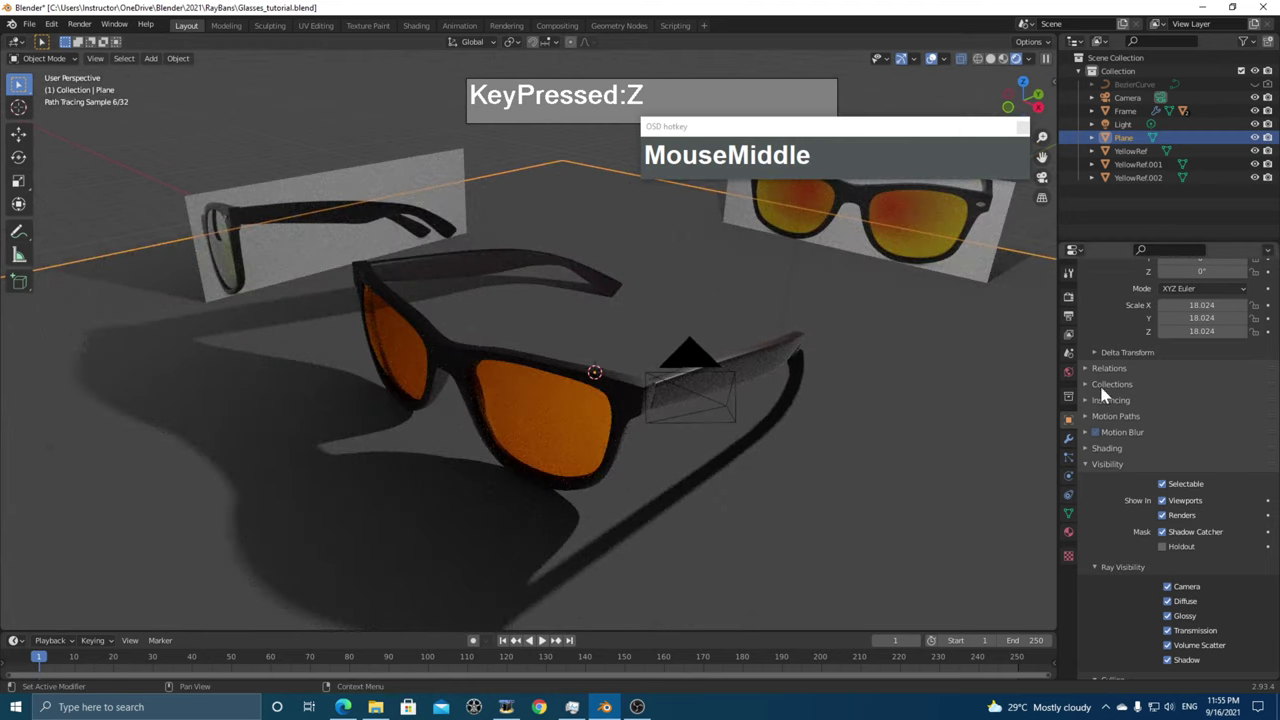
- Enable a transparent film background in the Cycles render settings
click(1068, 318)
click(1069, 300)
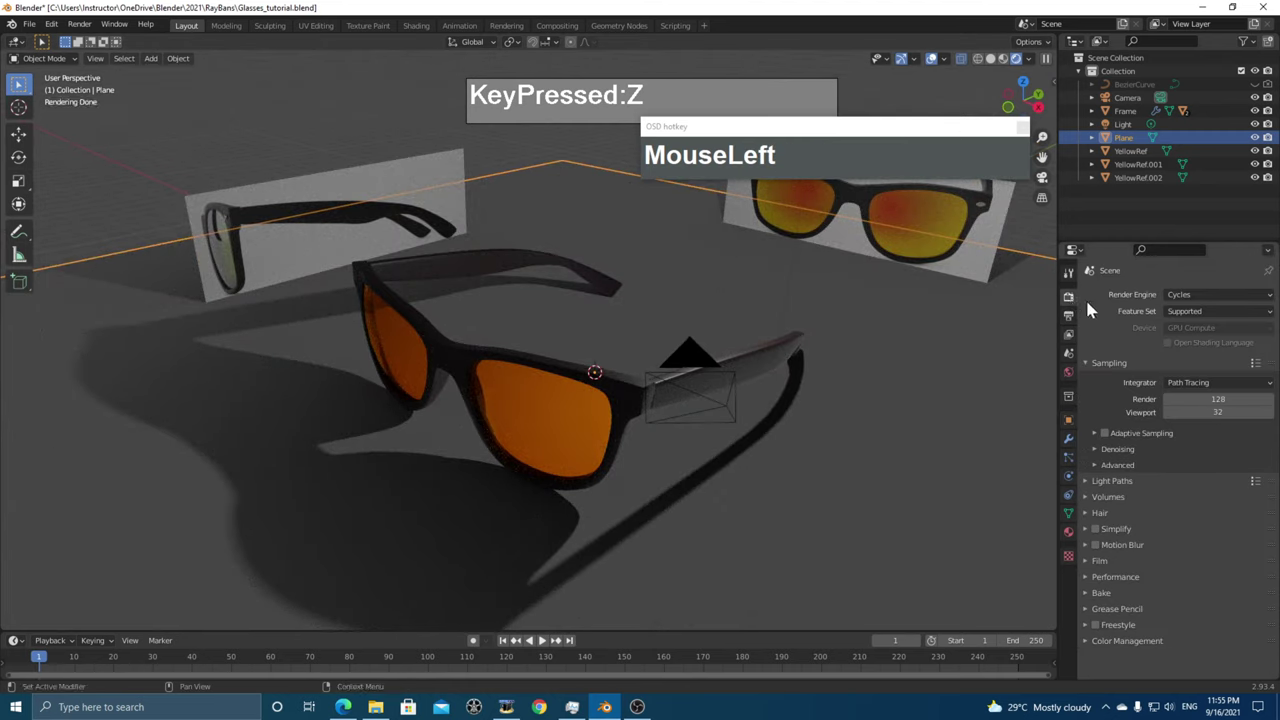
click(1093, 561)
scroll(1190, 636, down, 2)
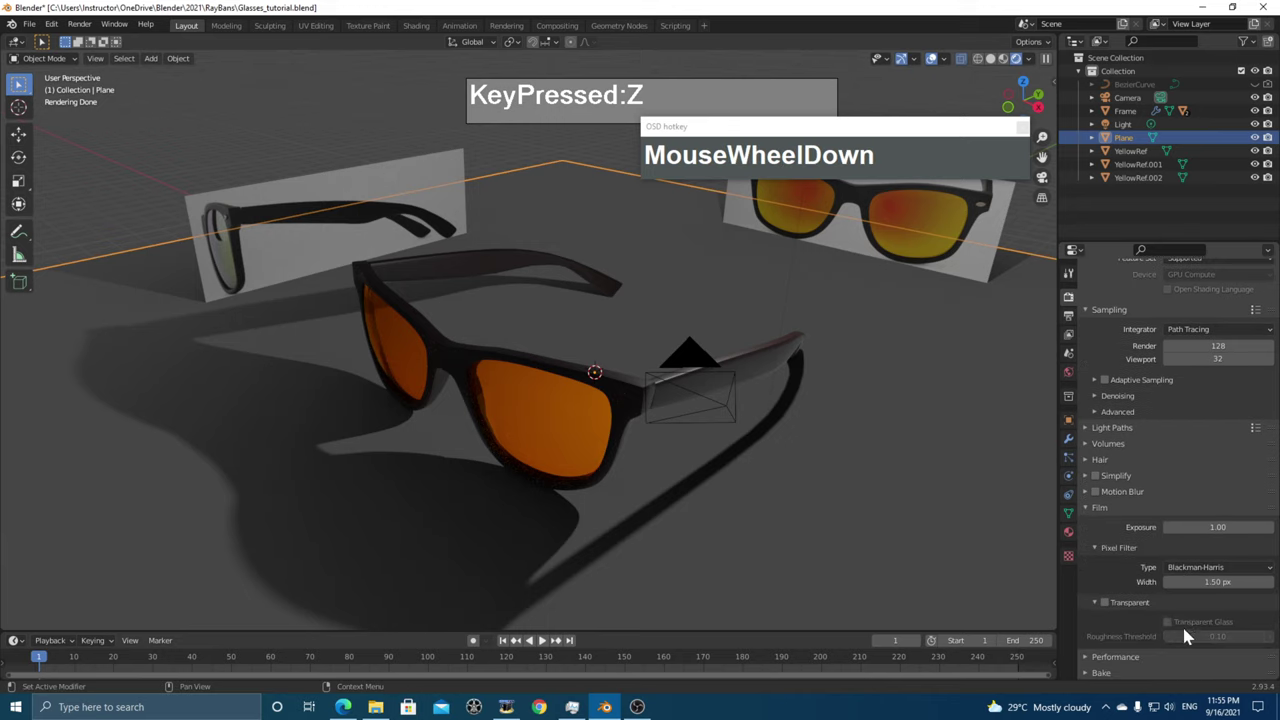
click(1112, 603)
middle_drag(844, 492, 762, 495)
scroll(765, 492, up, 2)
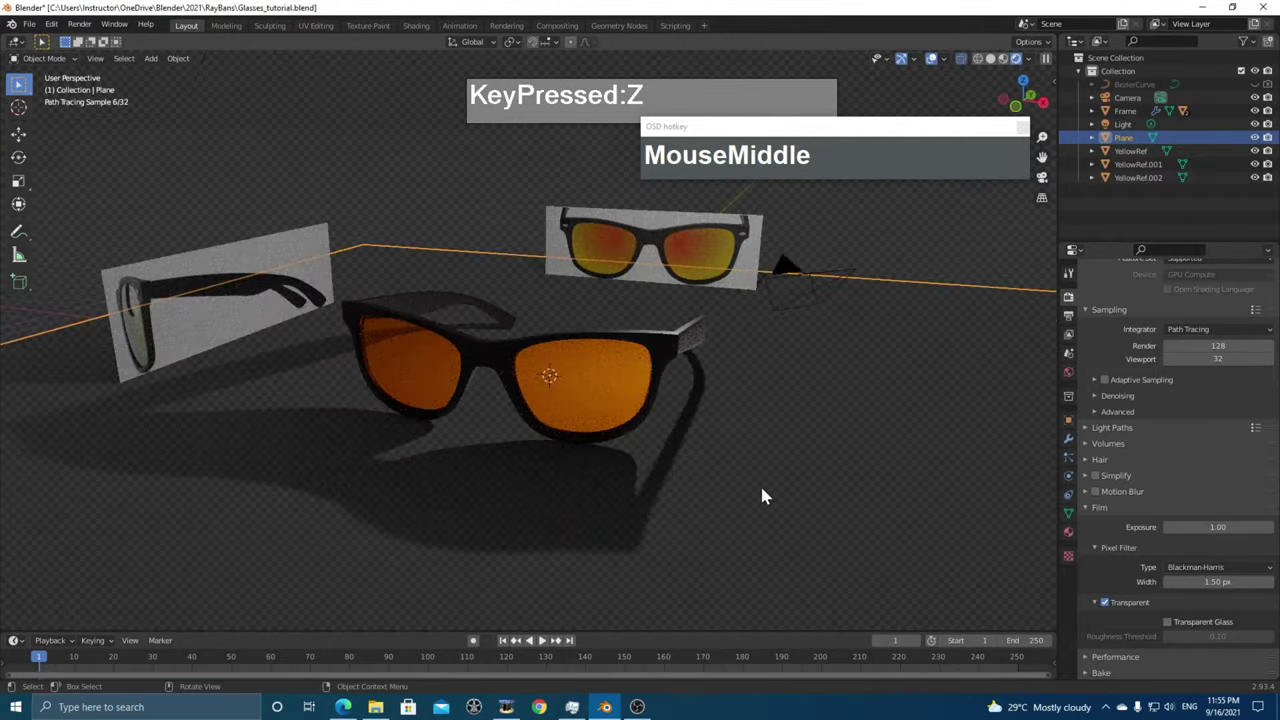
- Deselect the floor plane and examine the glasses and their shadow against the transparent background
middle_drag(868, 428, 808, 480)
scroll(838, 445, up, 1)
scroll(868, 390, up, 1)
click(593, 265)
scroll(626, 304, down, 2)
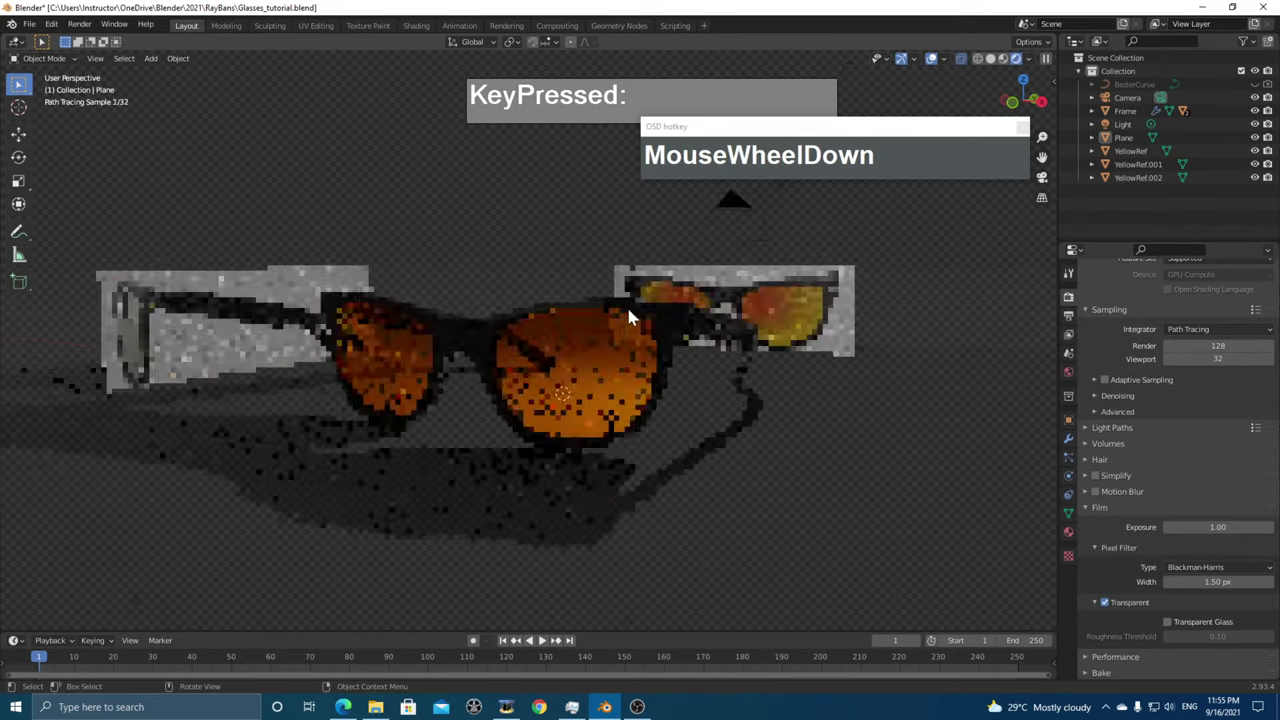
middle_drag(626, 304, 739, 348)
- Set the world background color's source to an Environment Texture
click(1068, 372)
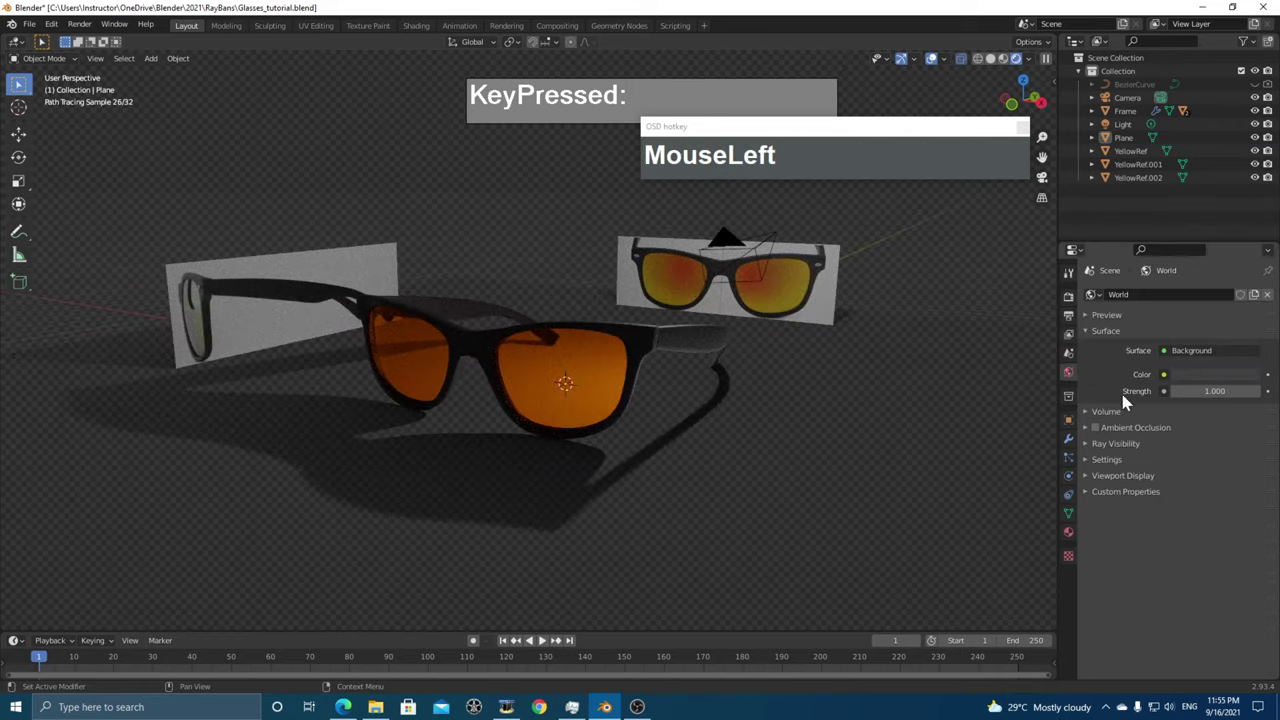
click(1194, 377)
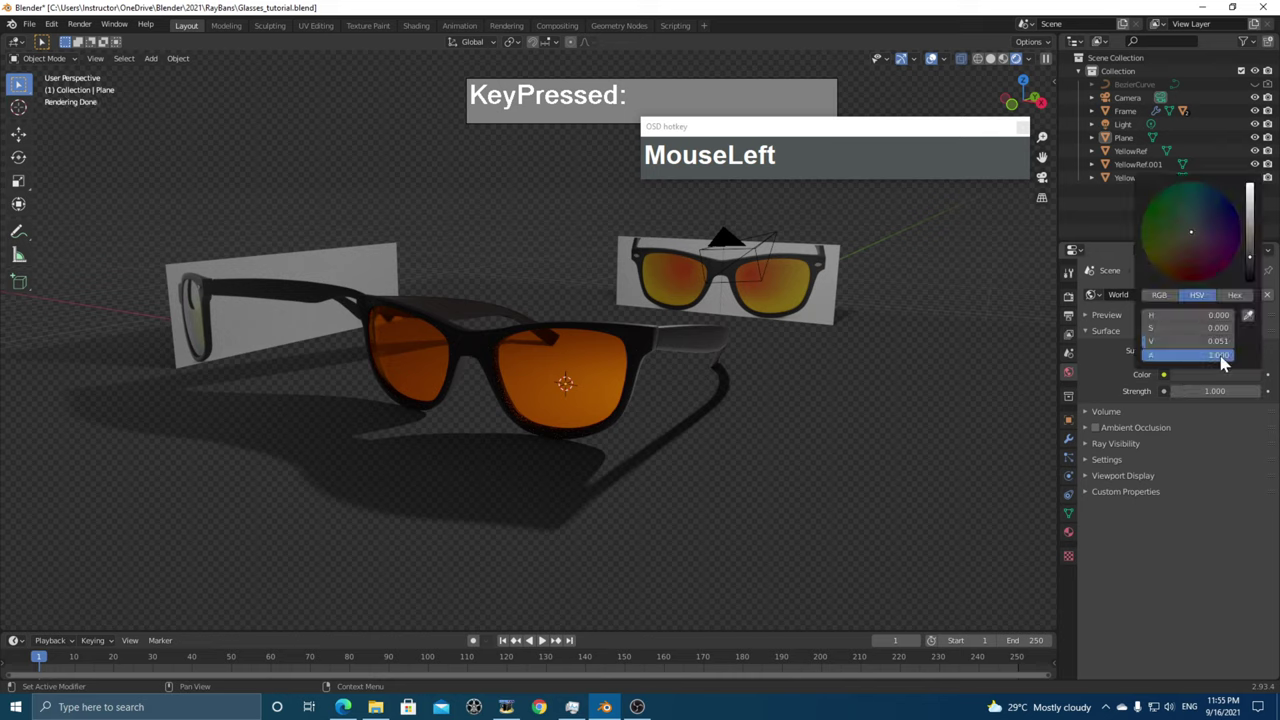
click(1164, 376)
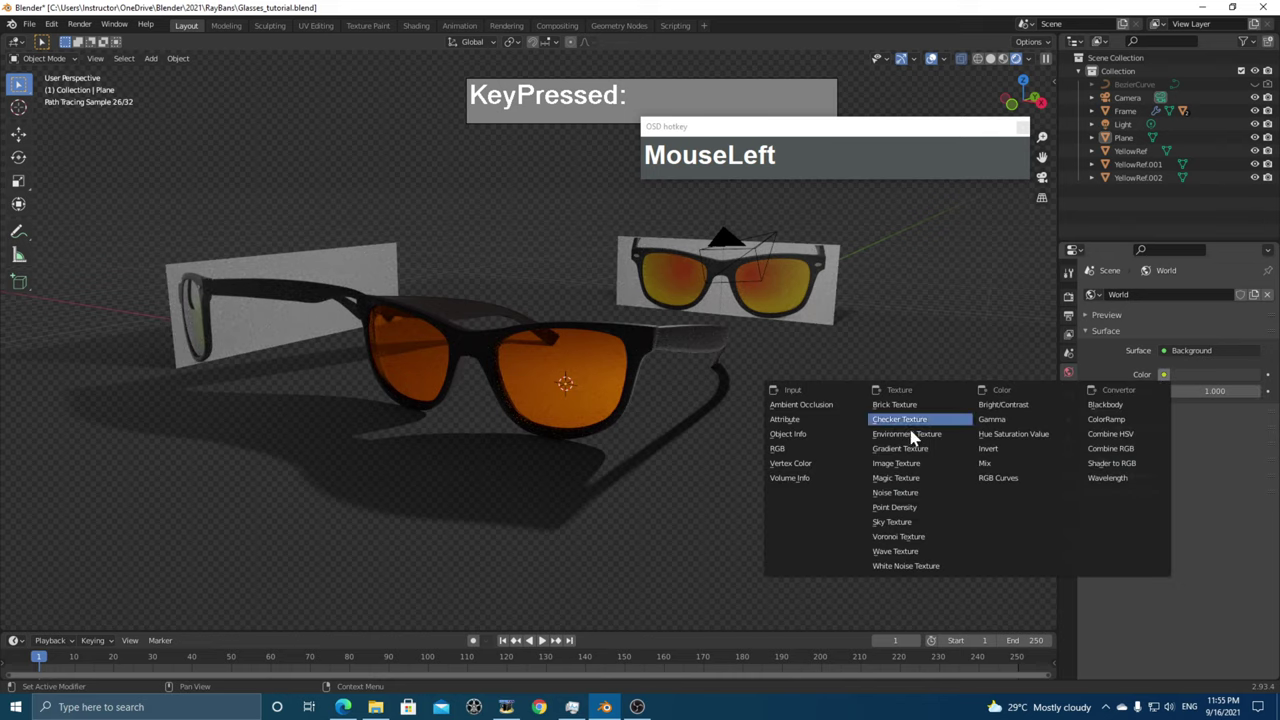
click(943, 437)
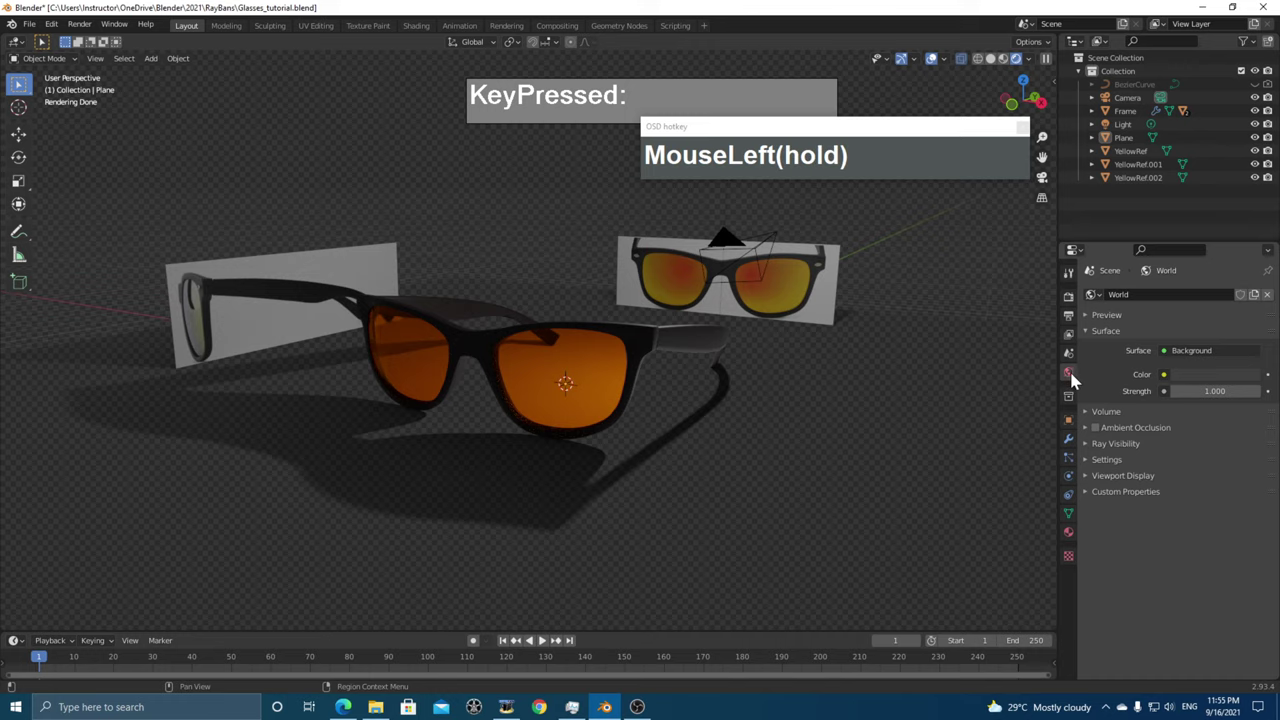
click(1163, 376)
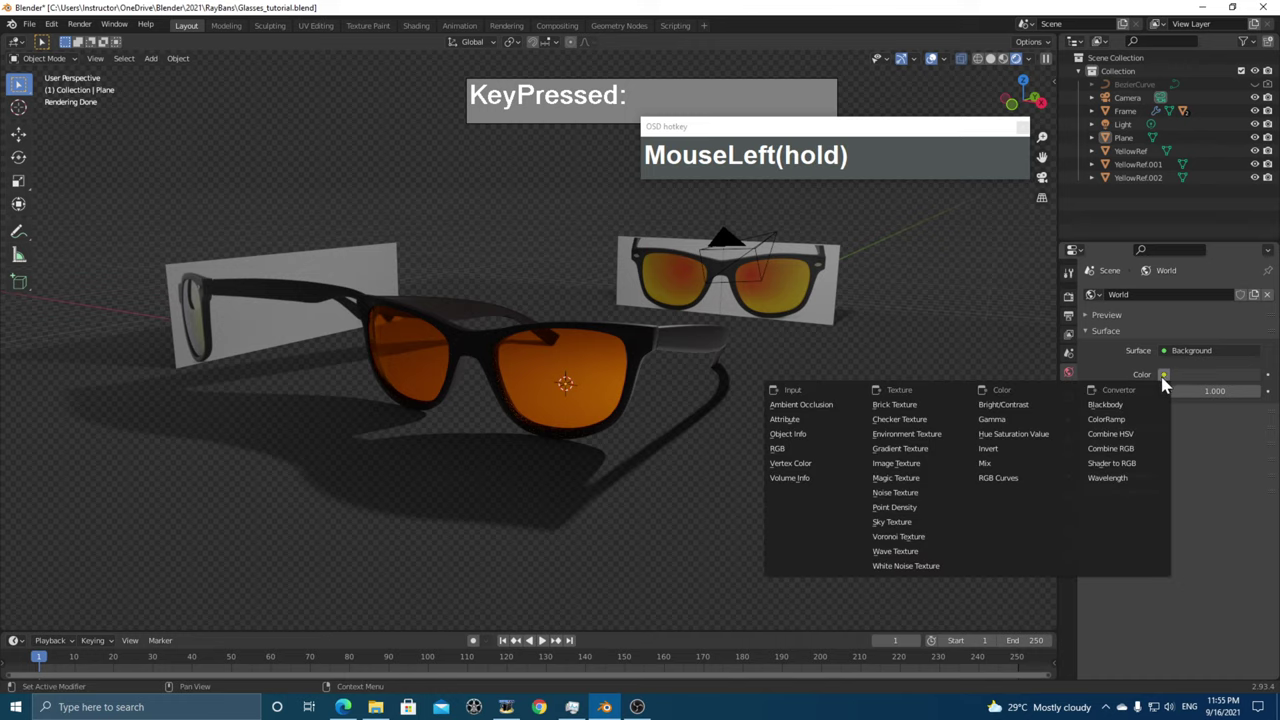
click(920, 435)
- Load AMK_538.hdr from the world_HDR folder as the world's environment image
click(1222, 393)
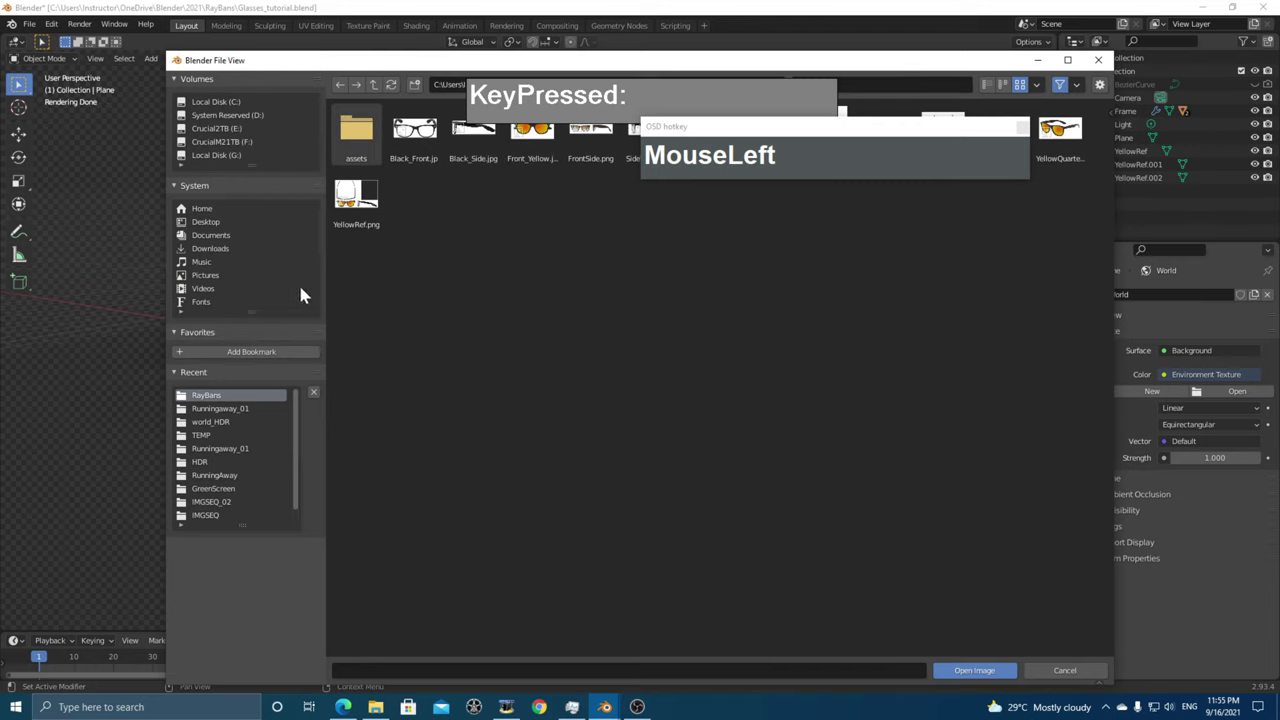
click(232, 422)
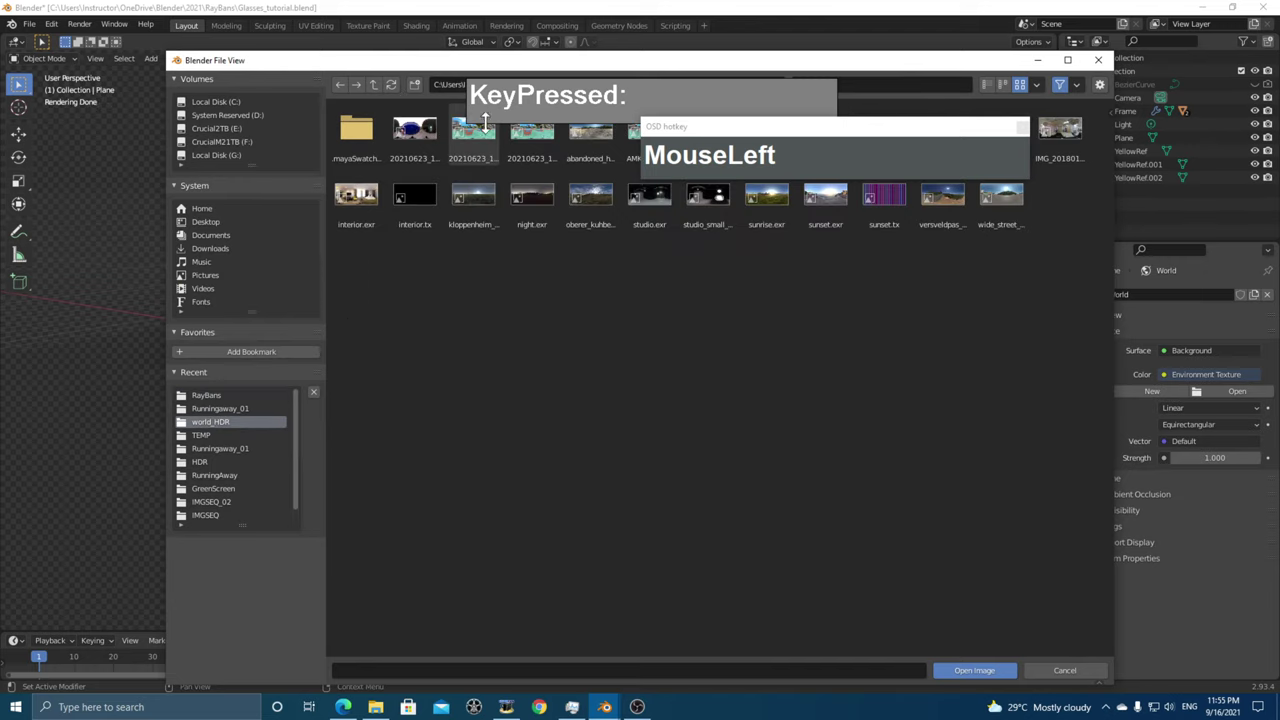
drag(446, 68, 404, 247)
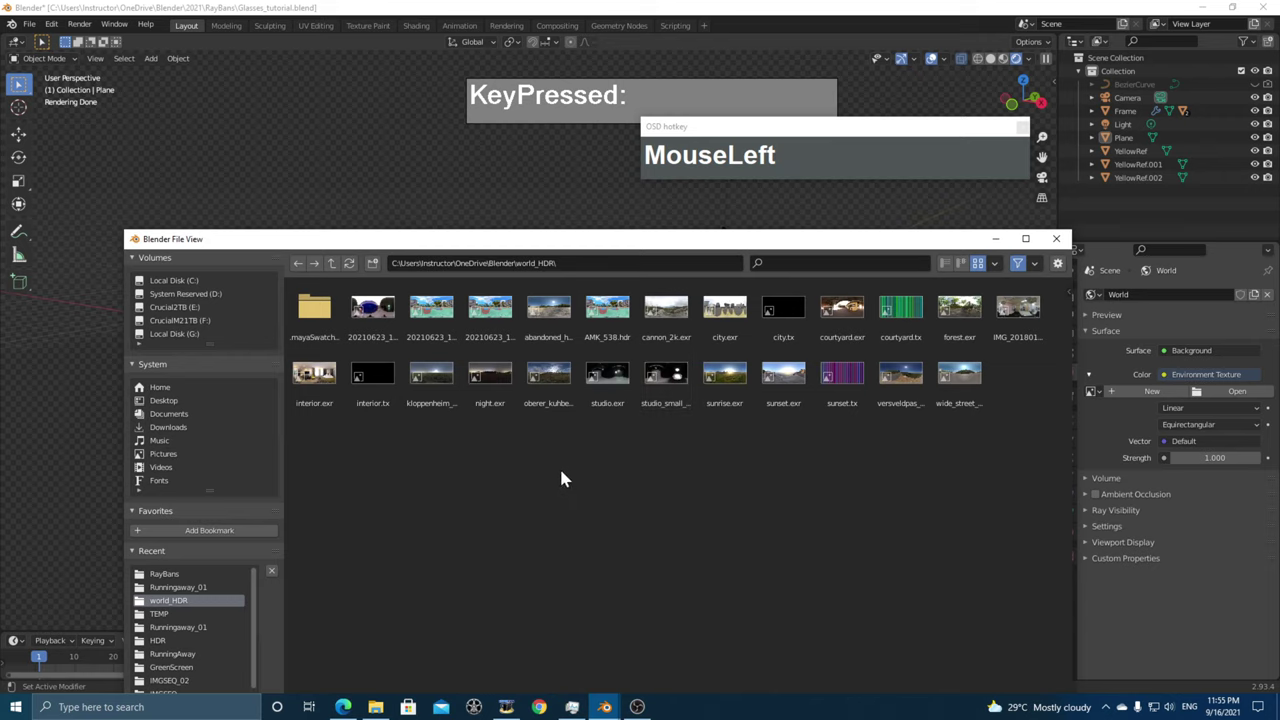
click(430, 325)
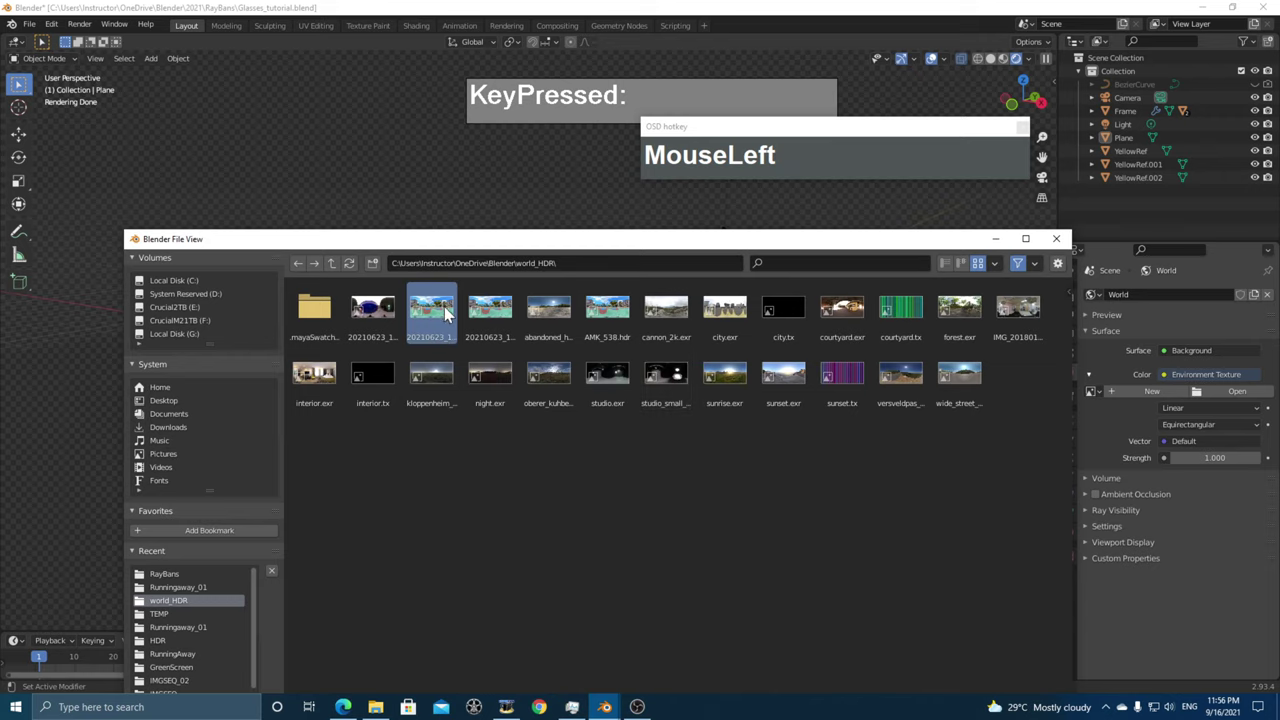
click(499, 318)
click(607, 308)
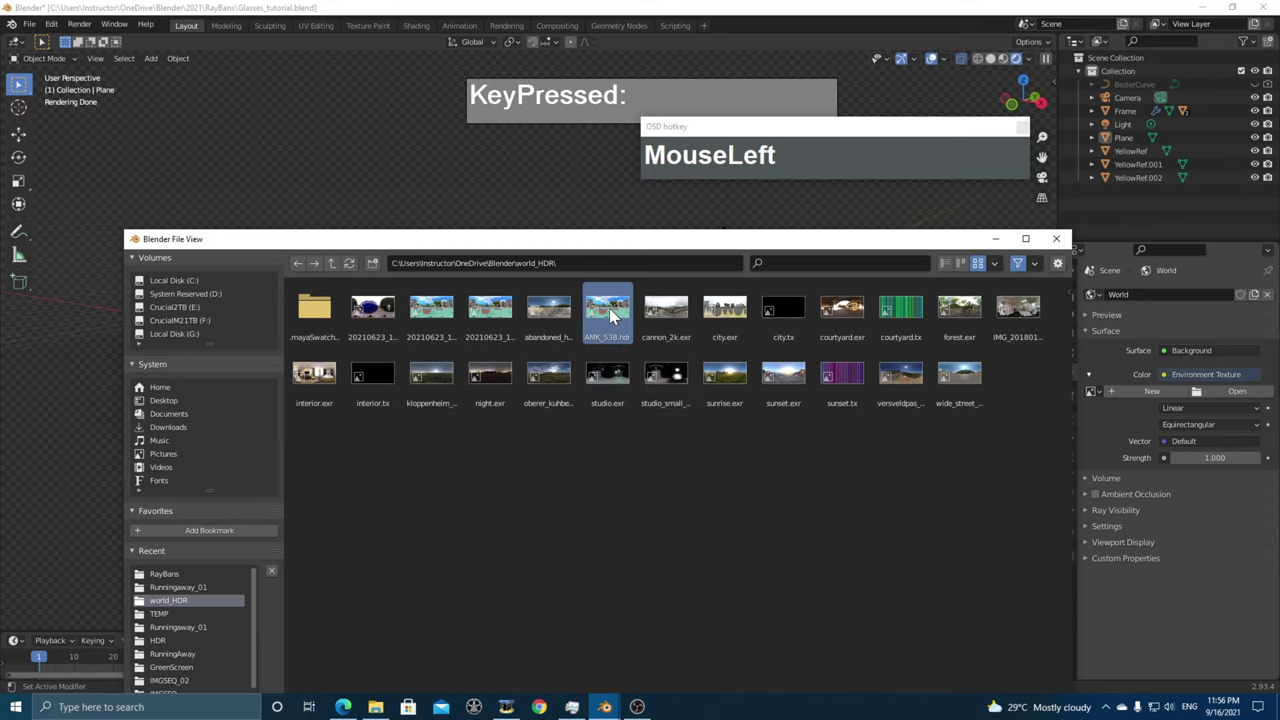
double_click(607, 306)
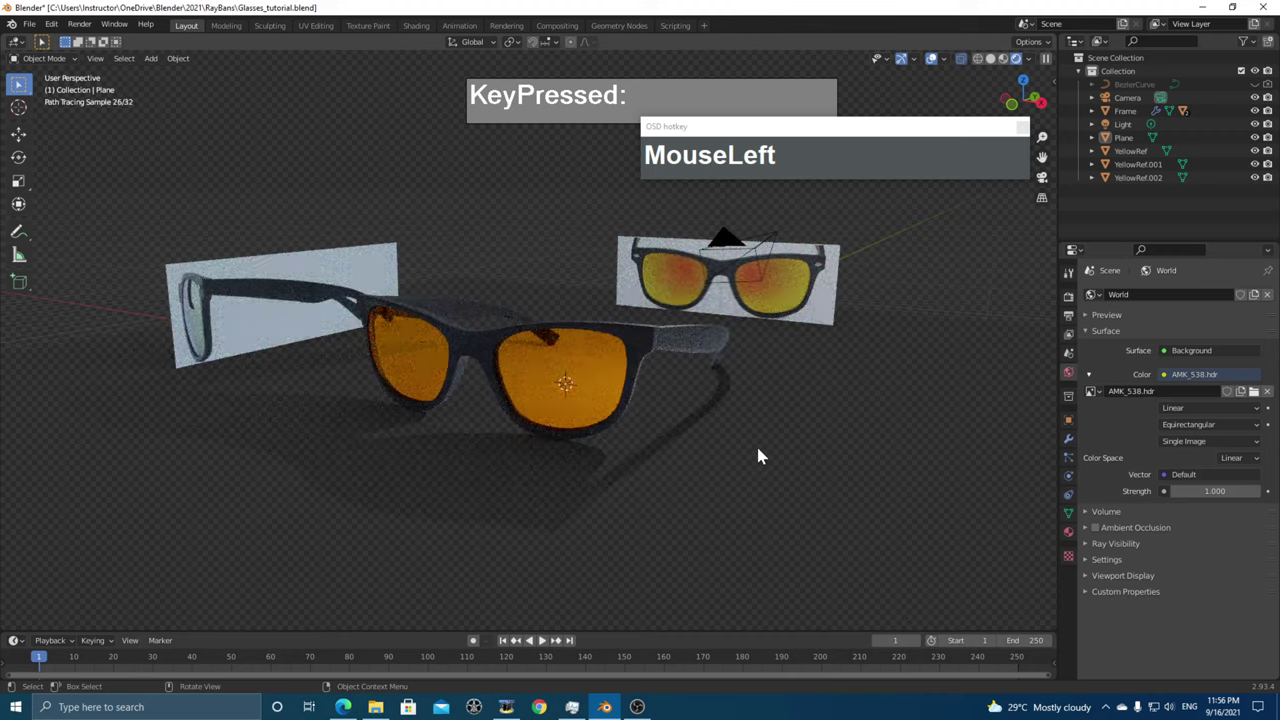
- Compare the glasses in Material Preview and Rendered shading under the environment lighting
key(z)
click(738, 374)
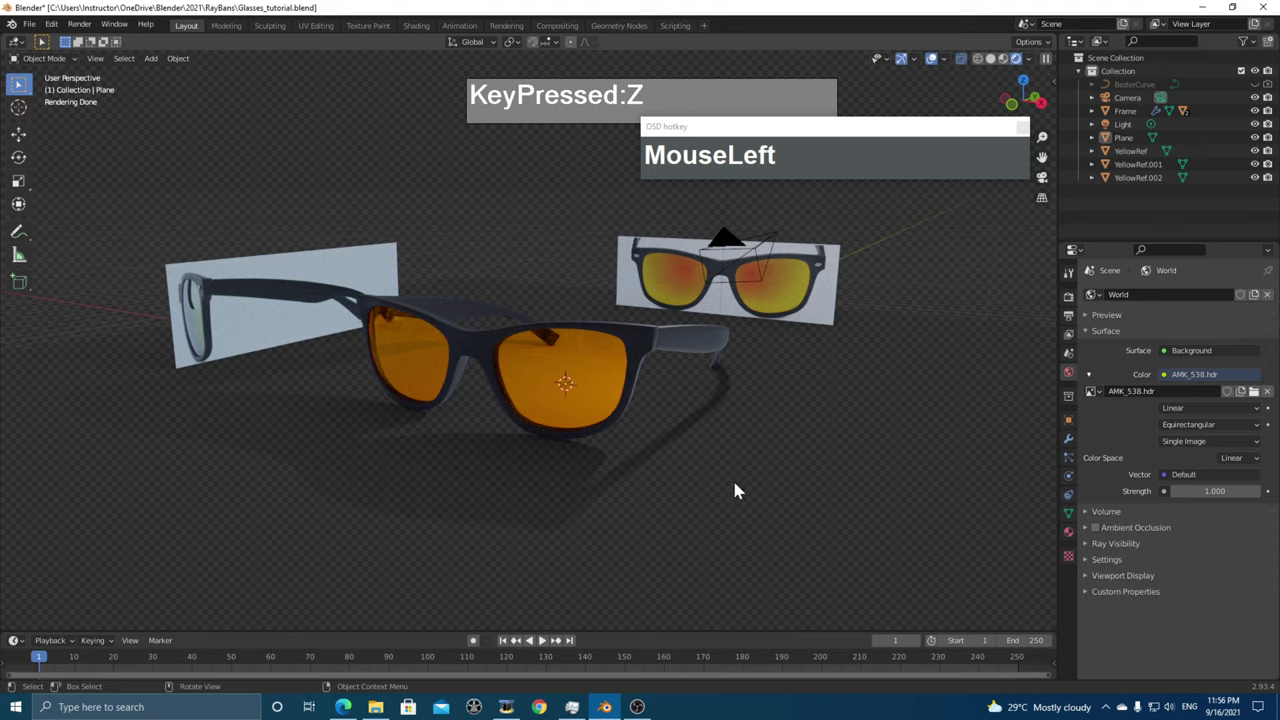
middle_drag(734, 489, 805, 454)
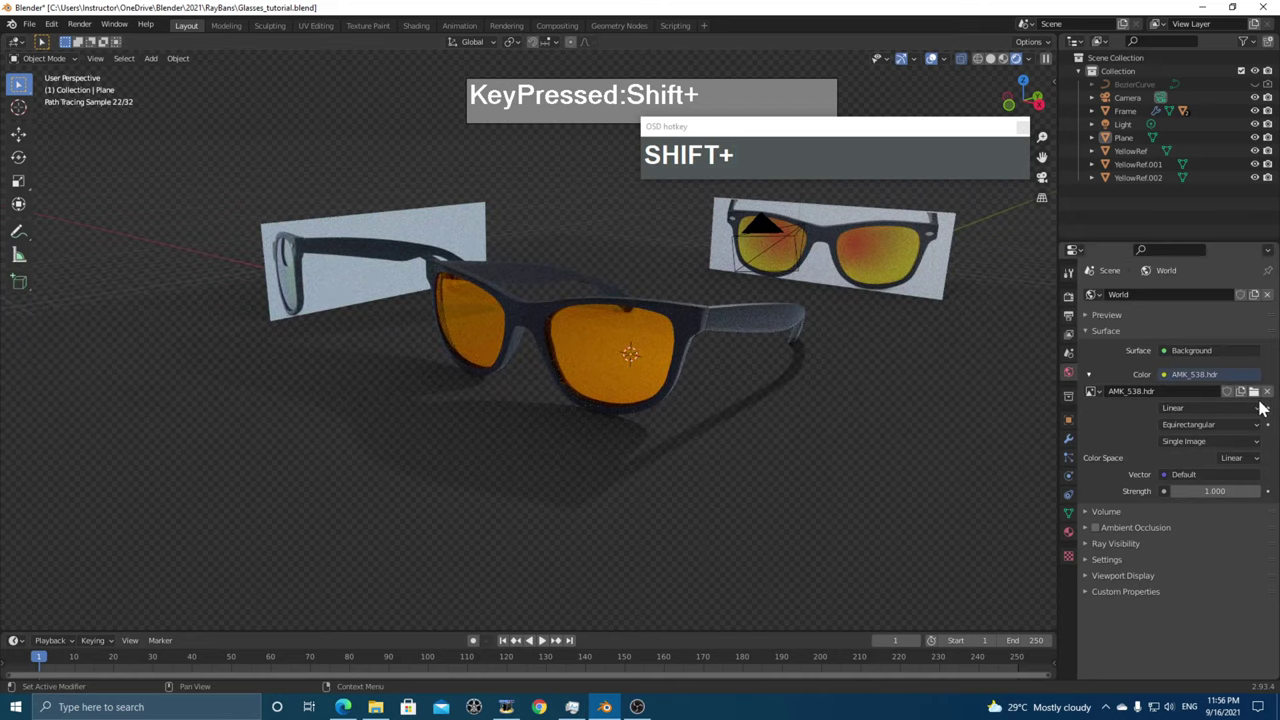
key(z)
click(777, 452)
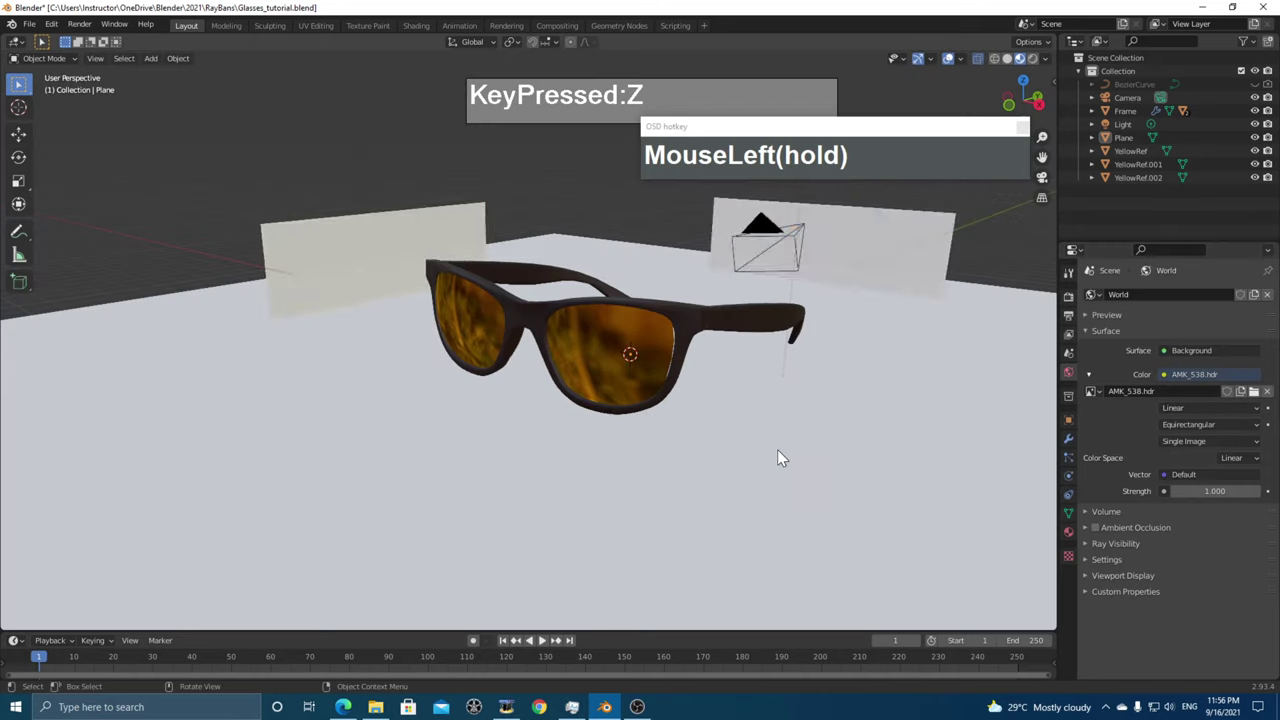
key(z)
click(782, 400)
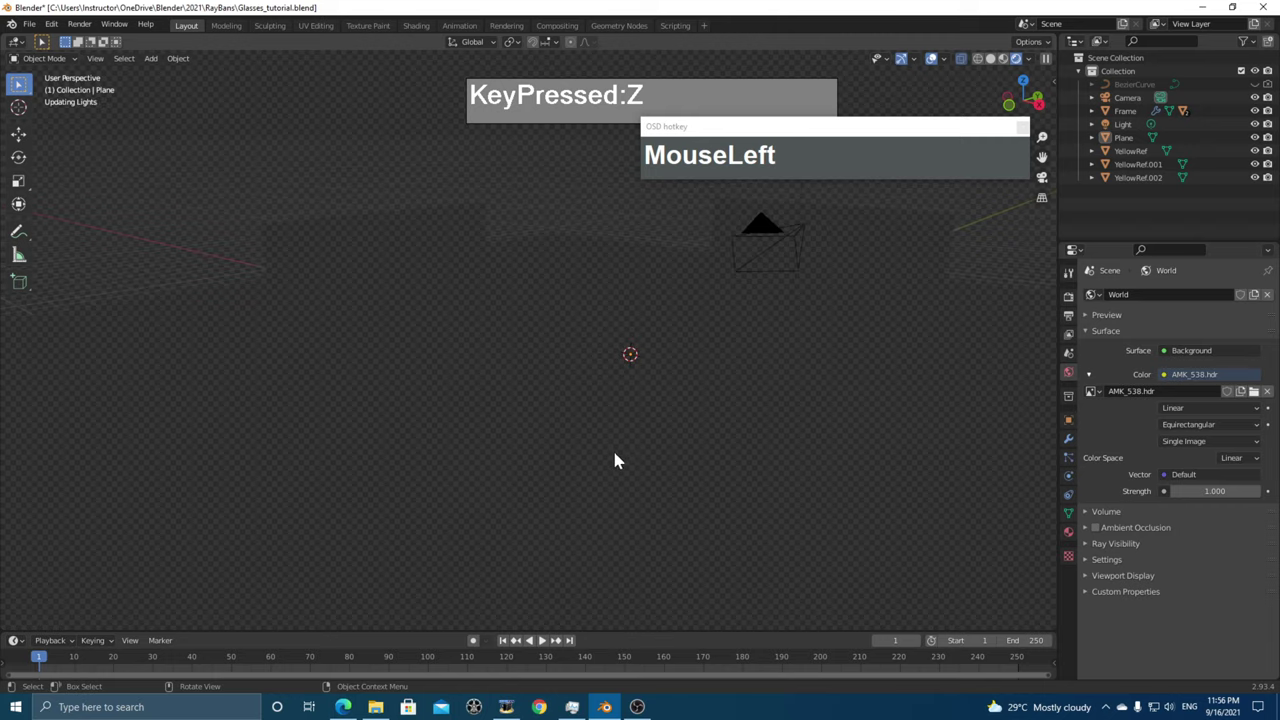
middle_drag(740, 491, 722, 459)
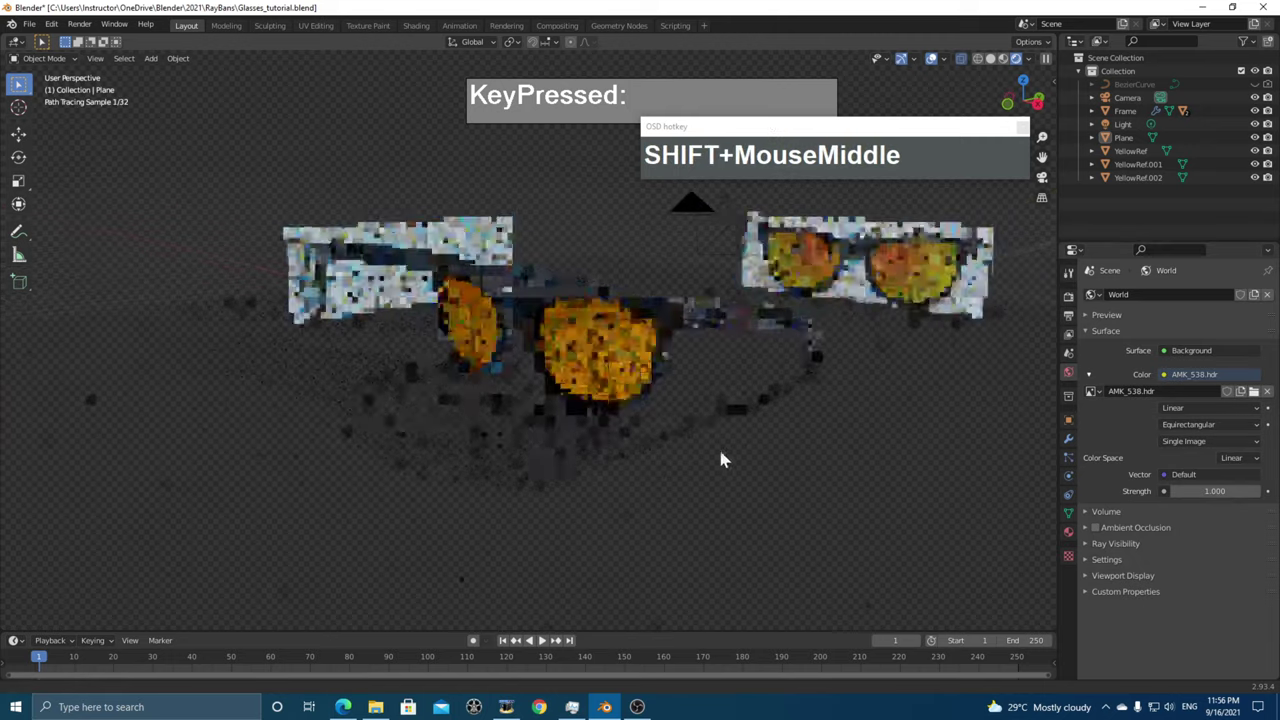
- Examine the glasses through the camera and from a low angle, checking the lenses and shadows
key(KP_0)
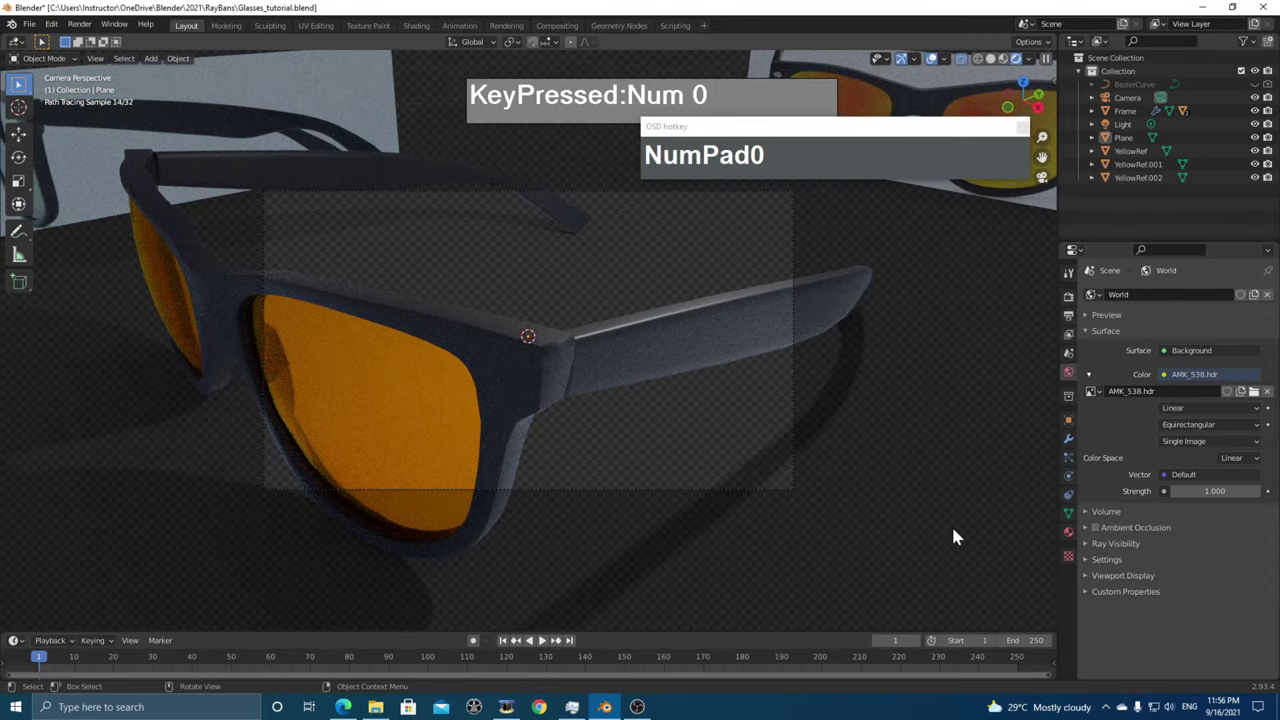
mouse_move(549, 429)
middle_down()
mouse_move(571, 394)
mouse_move(848, 492)
middle_up()
mouse_move(554, 434)
middle_down()
mouse_move(560, 377)
mouse_move(610, 385)
mouse_move(591, 320)
mouse_move(571, 320)
mouse_move(1148, 500)
middle_up()
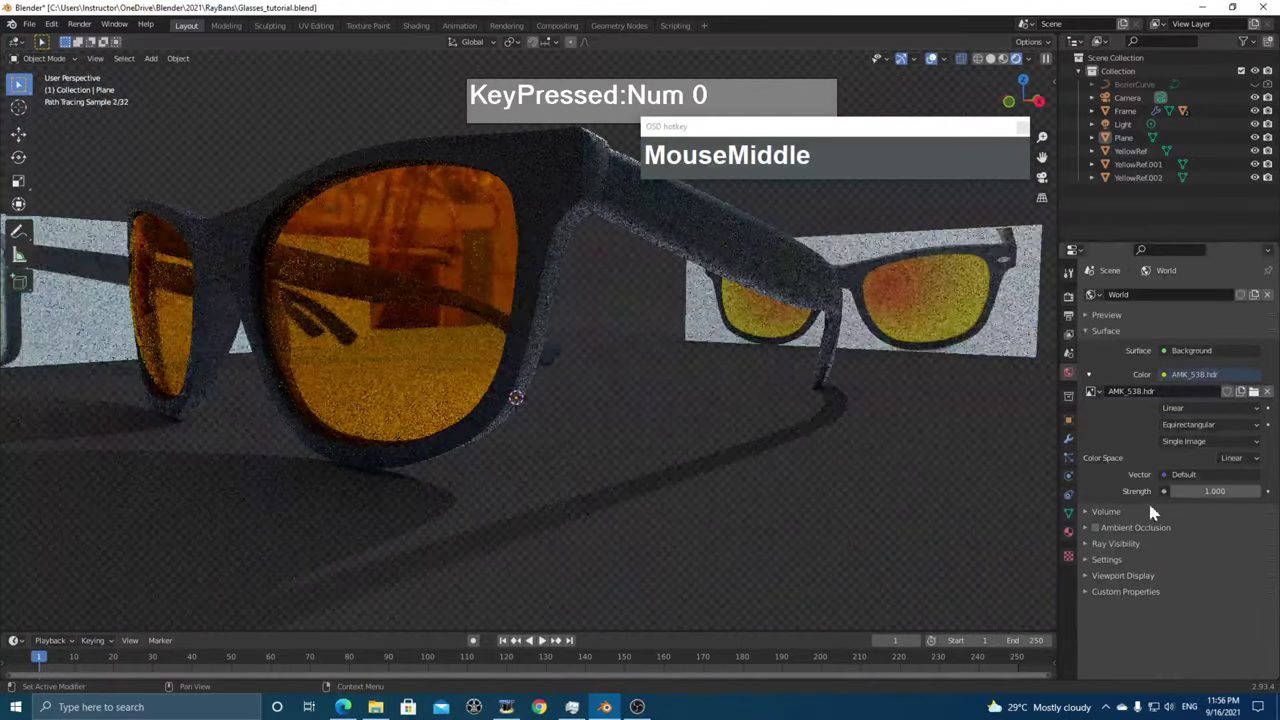
- Turn off the transparent film background so the environment image is used as the backdrop
click(1068, 298)
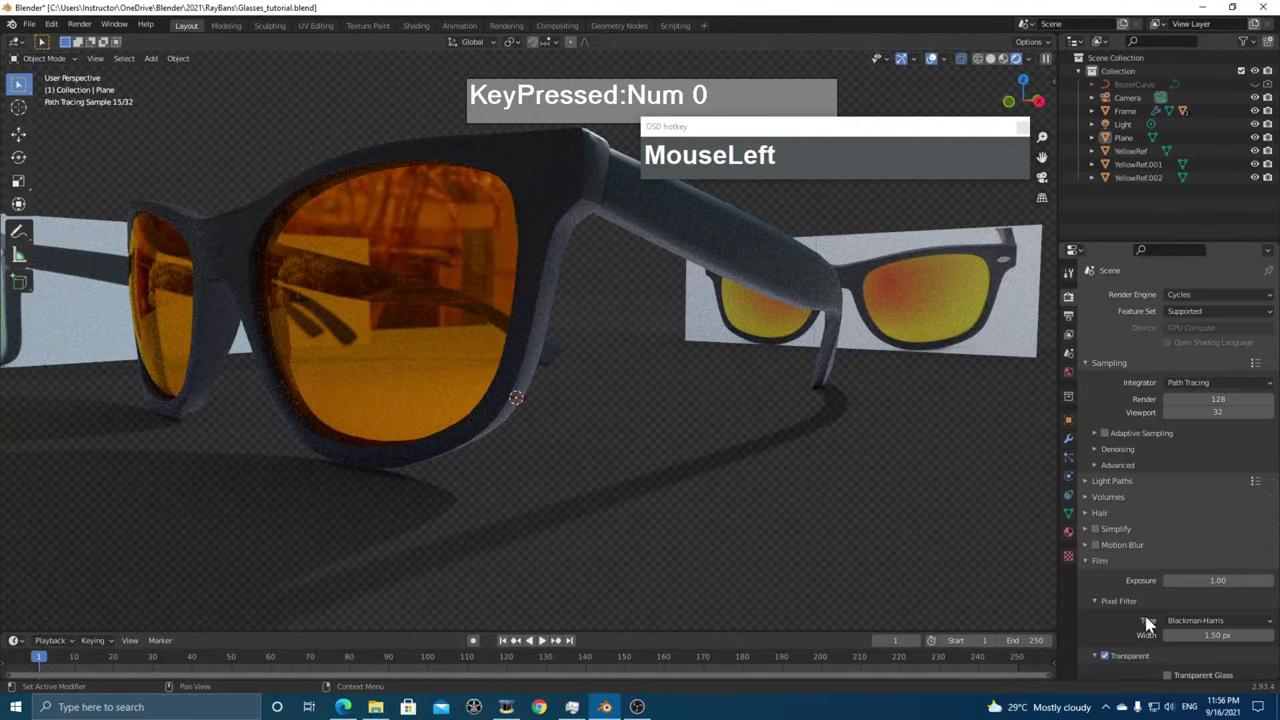
scroll(1148, 623, down, 2)
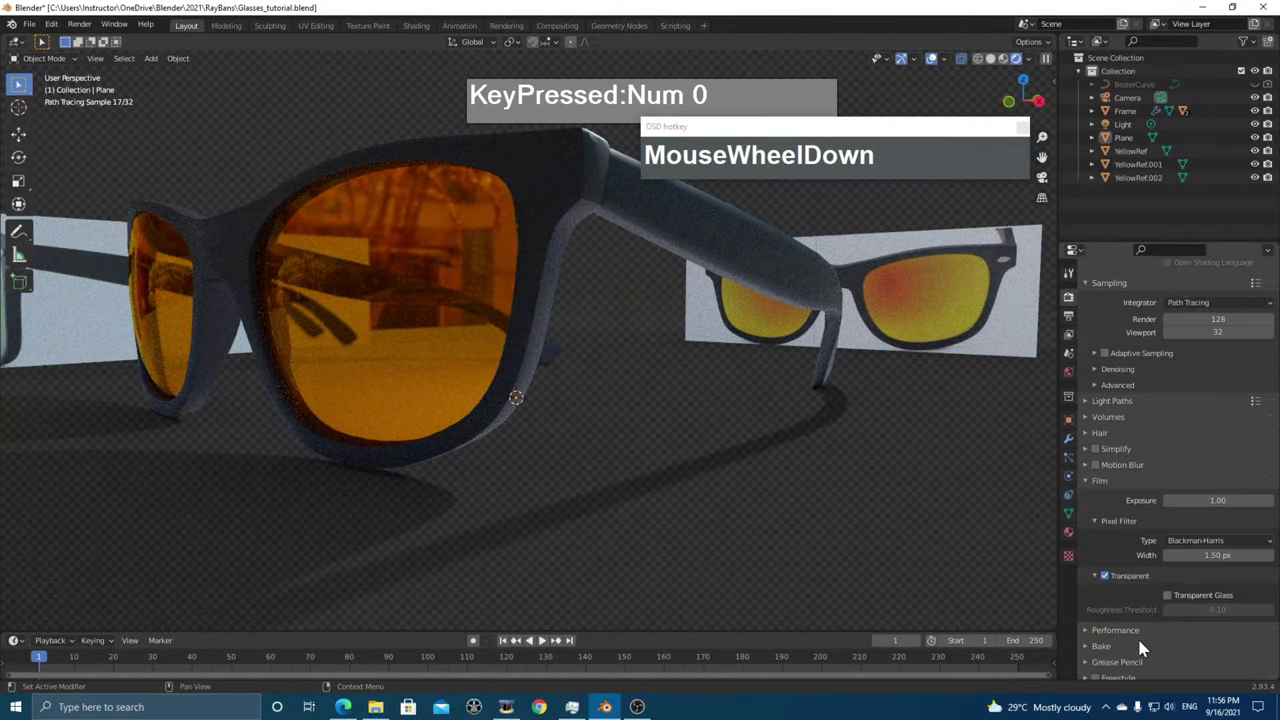
click(1106, 575)
middle_drag(660, 350, 697, 453)
- In camera view, move the camera back 13.322 m along its local Z axis to frame the whole glasses
key(KP_0)
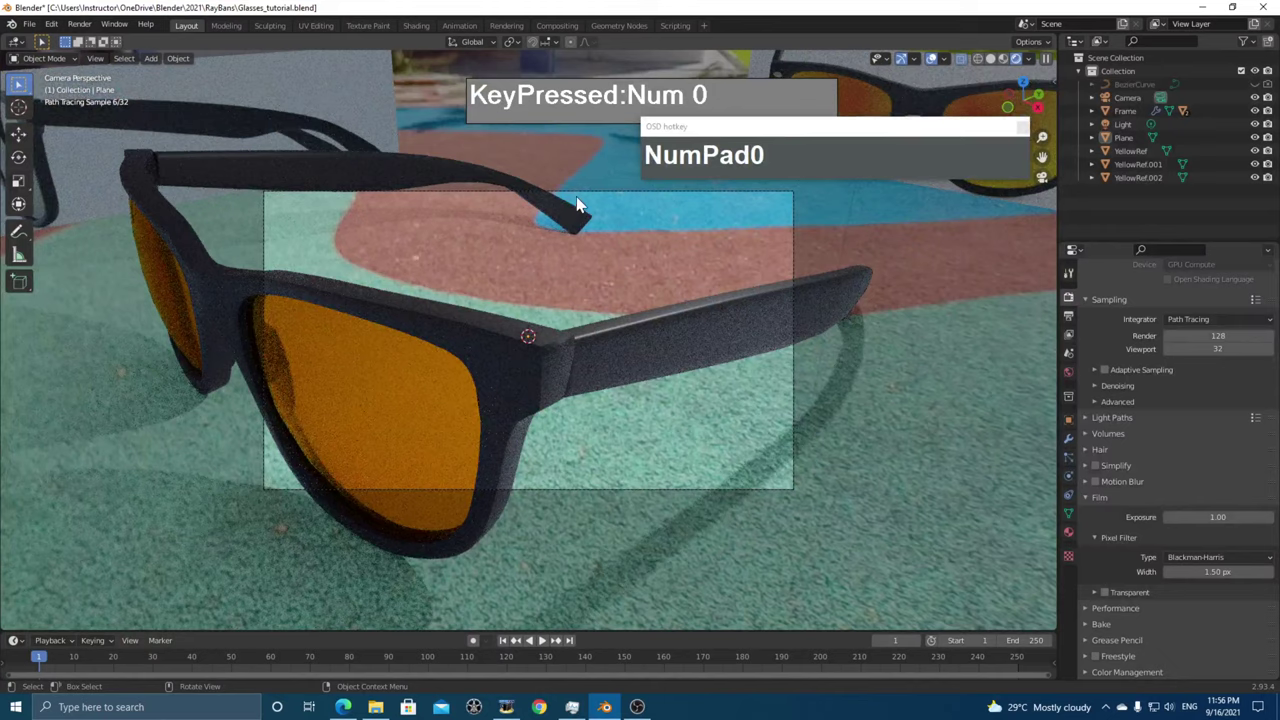
click(598, 195)
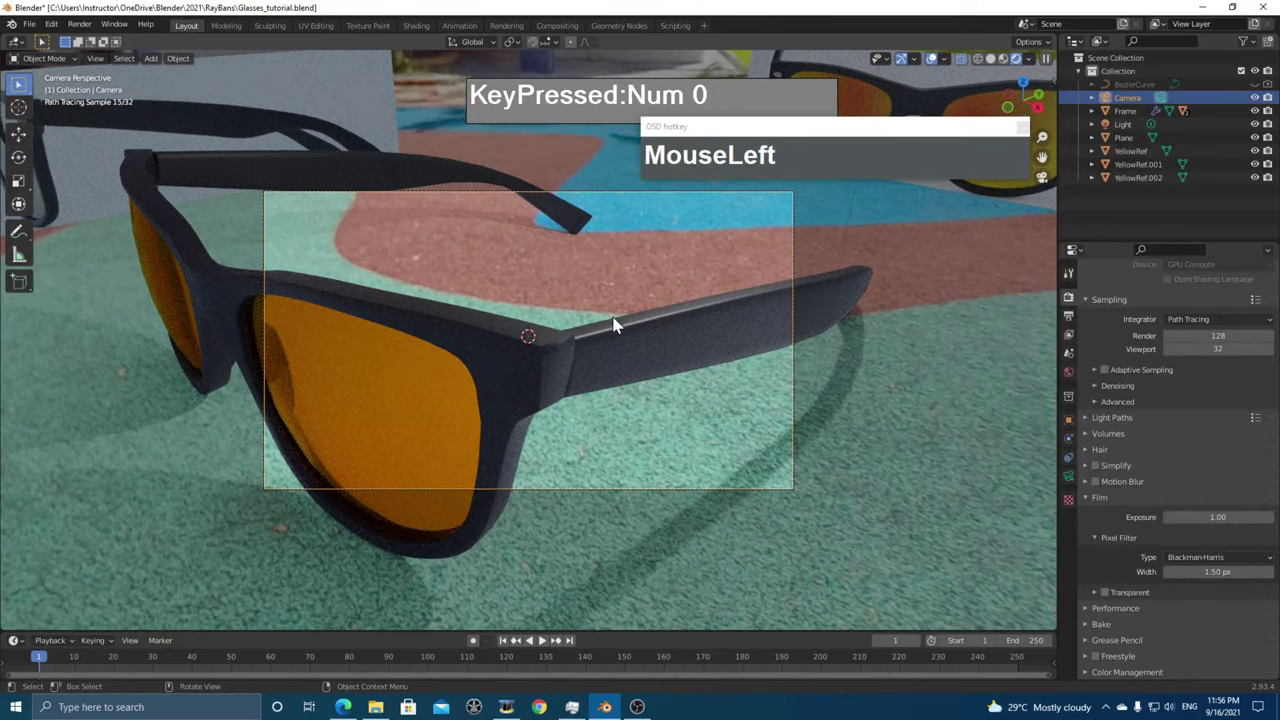
click(1043, 180)
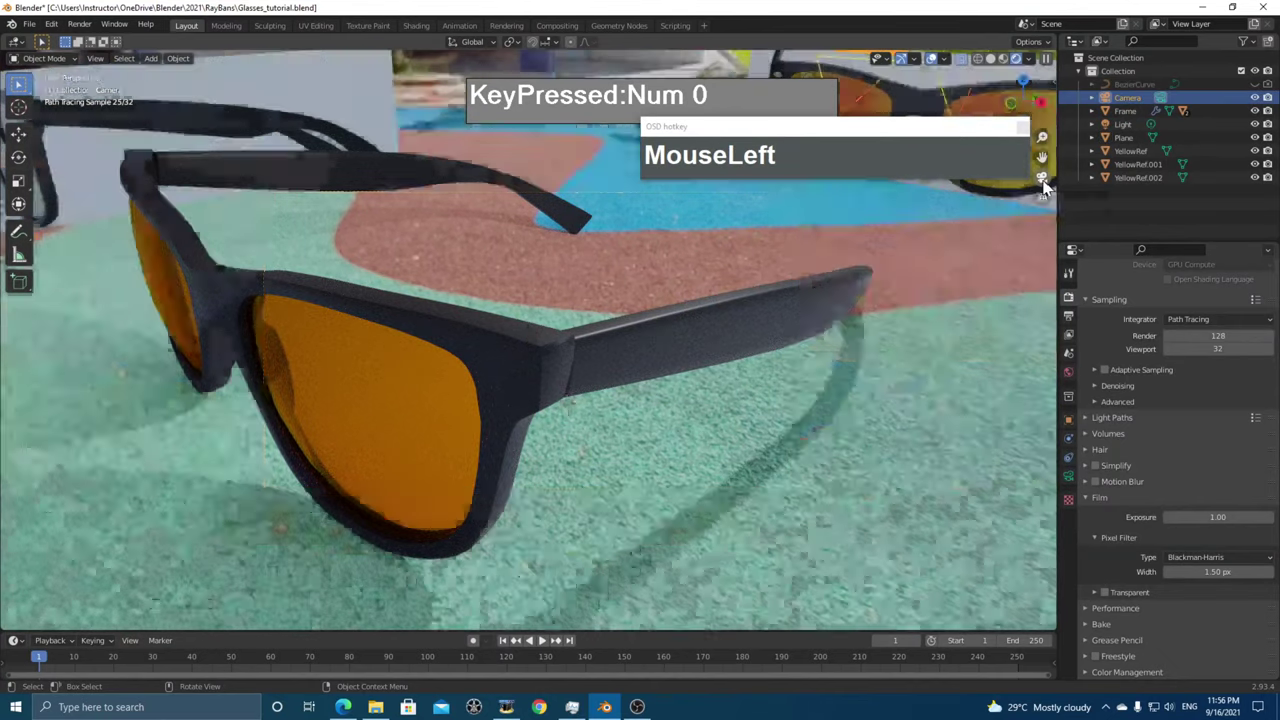
click(1043, 178)
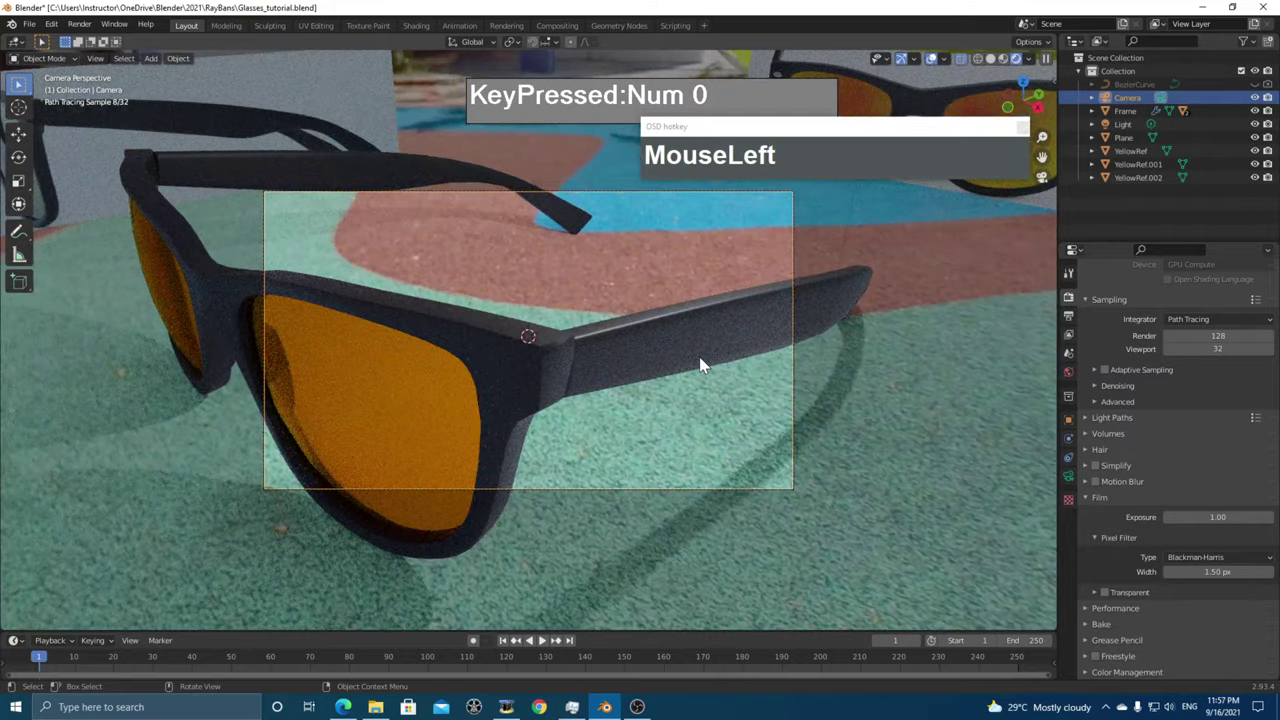
key(g)
key(z)
key(z)
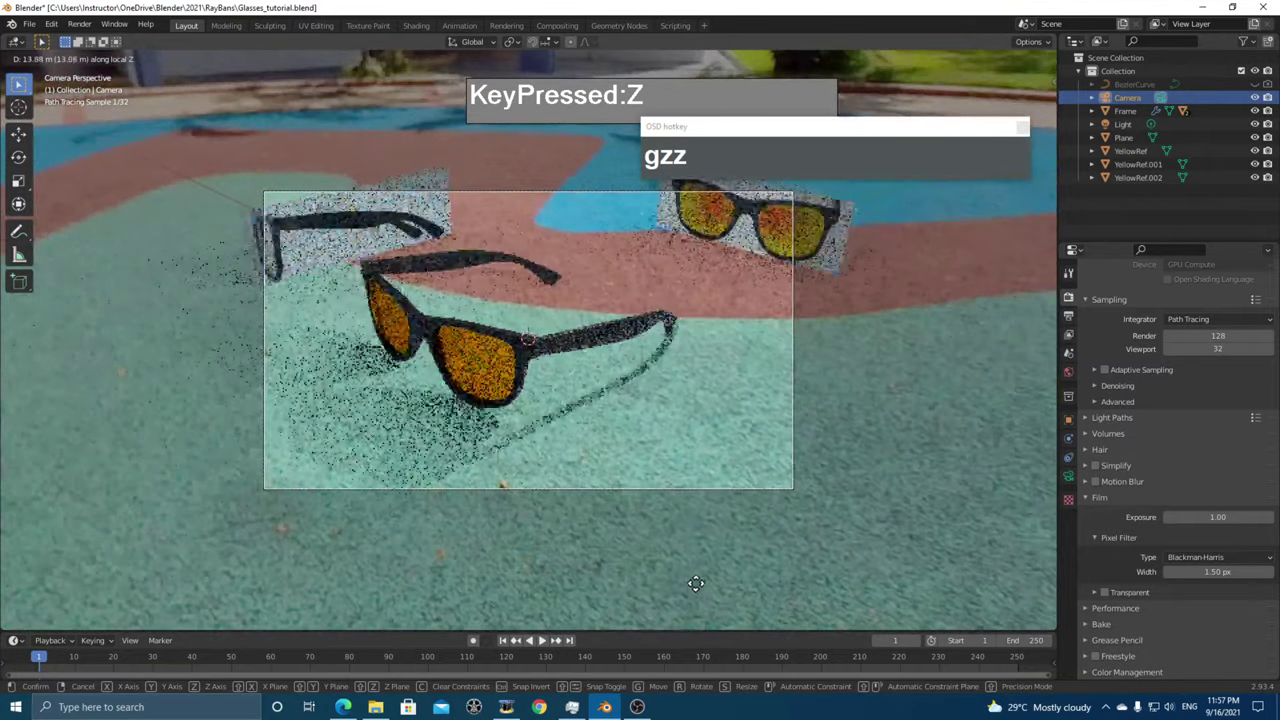
click(708, 557)
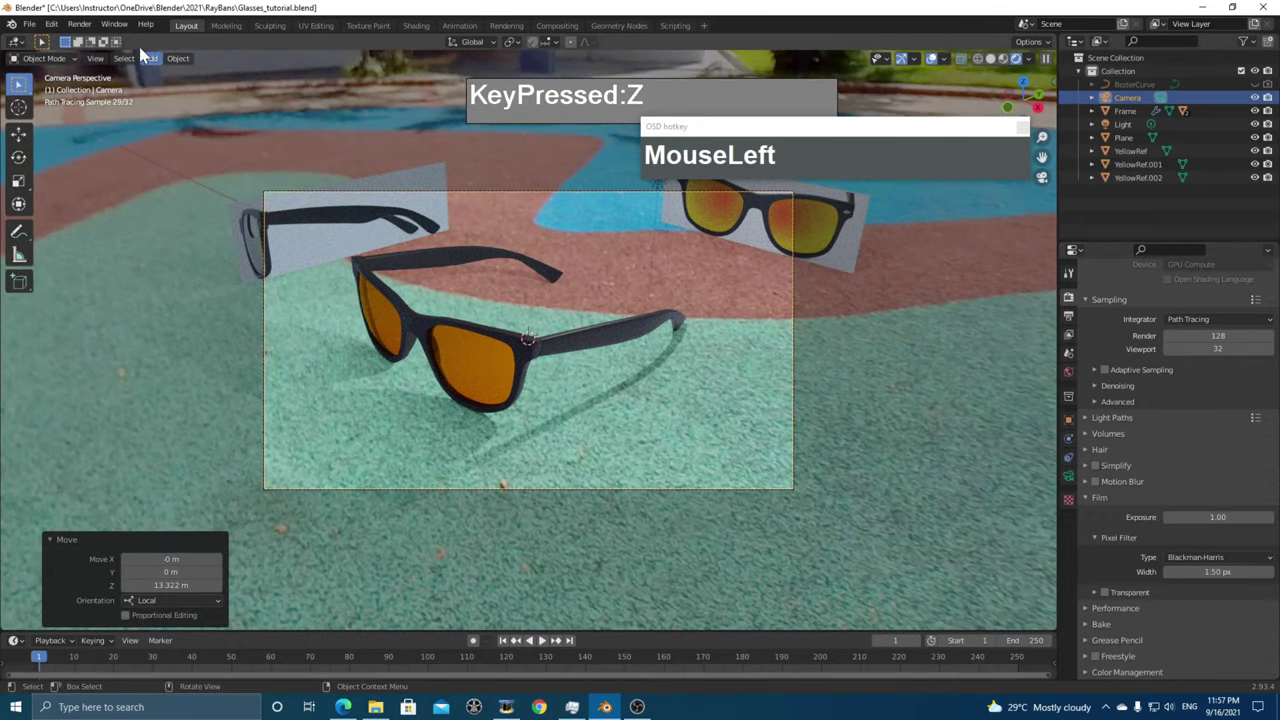
- Render a still image of the glasses from the camera
click(79, 24)
click(95, 37)
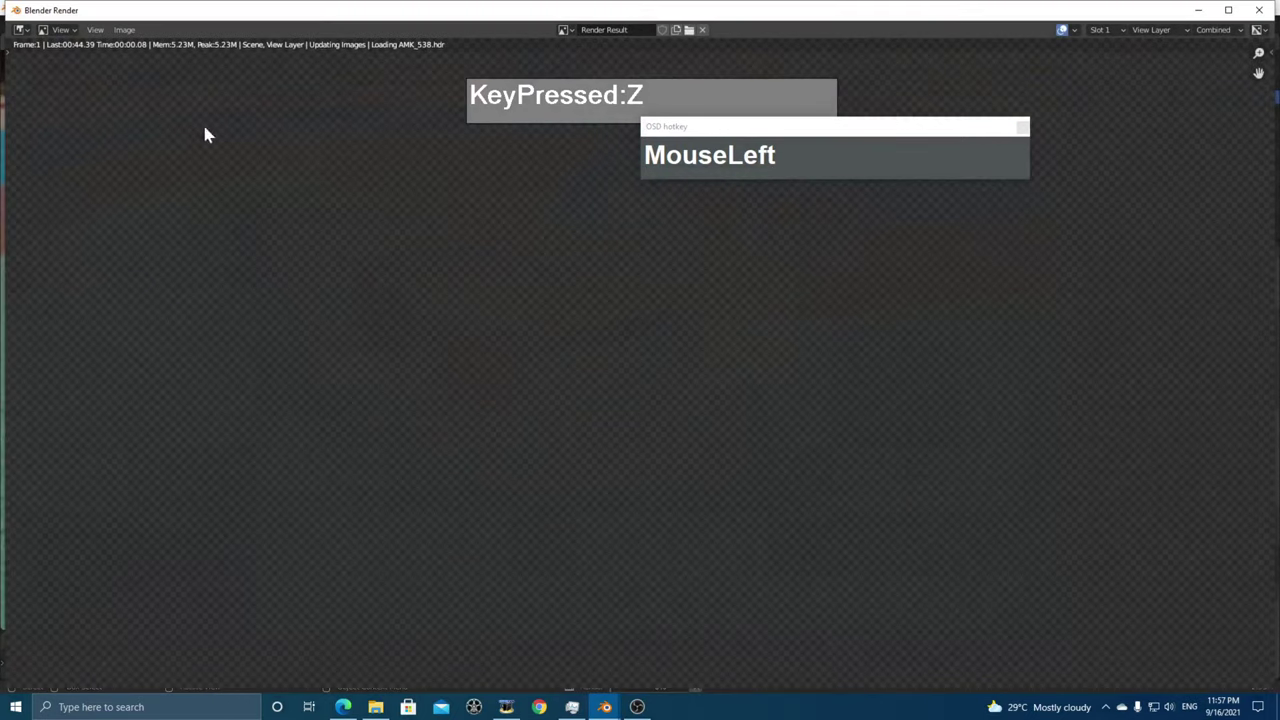